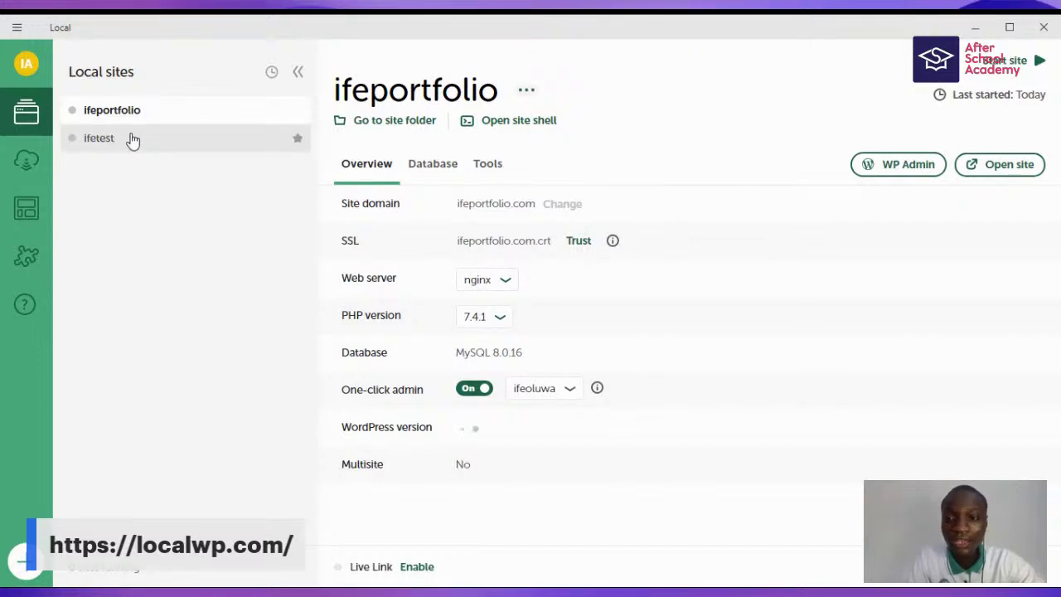
# - Look over both sites, then delete the ifeportfolio site from Local
pyautogui.click(131, 139)
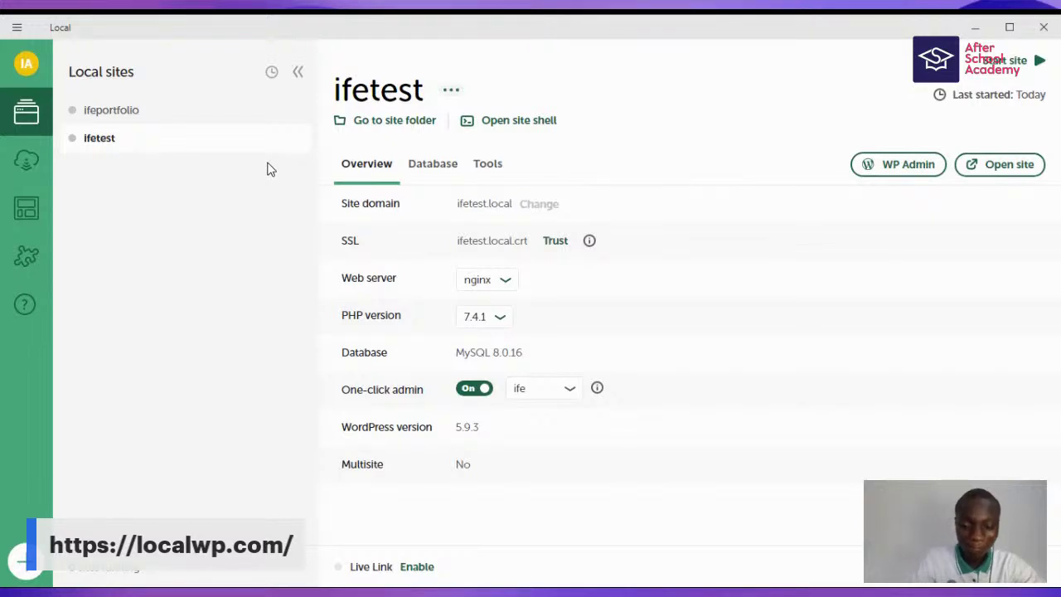
pyautogui.click(142, 112)
pyautogui.click(25, 64)
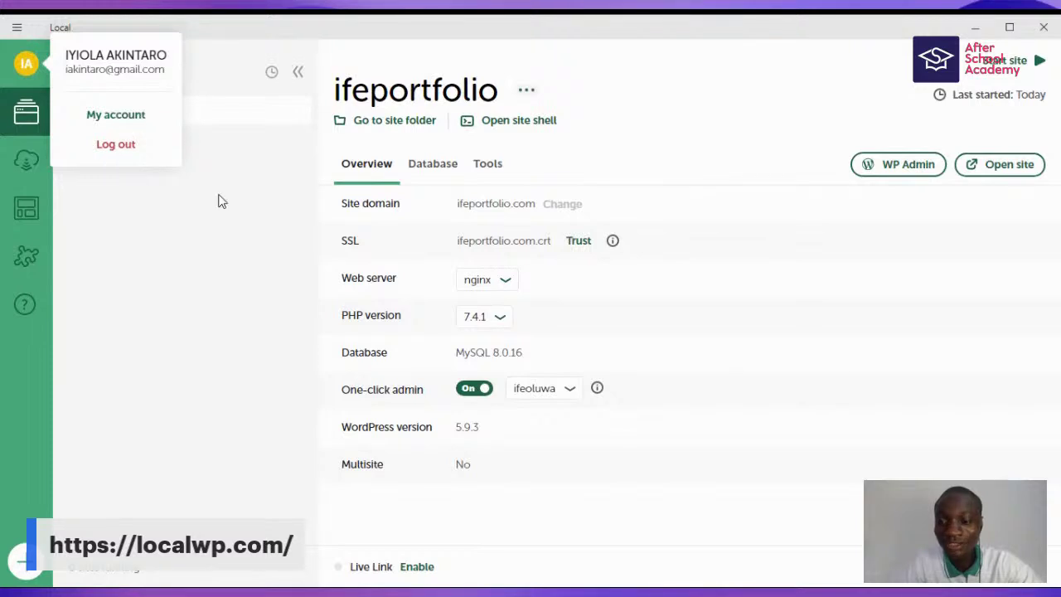
pyautogui.click(110, 136)
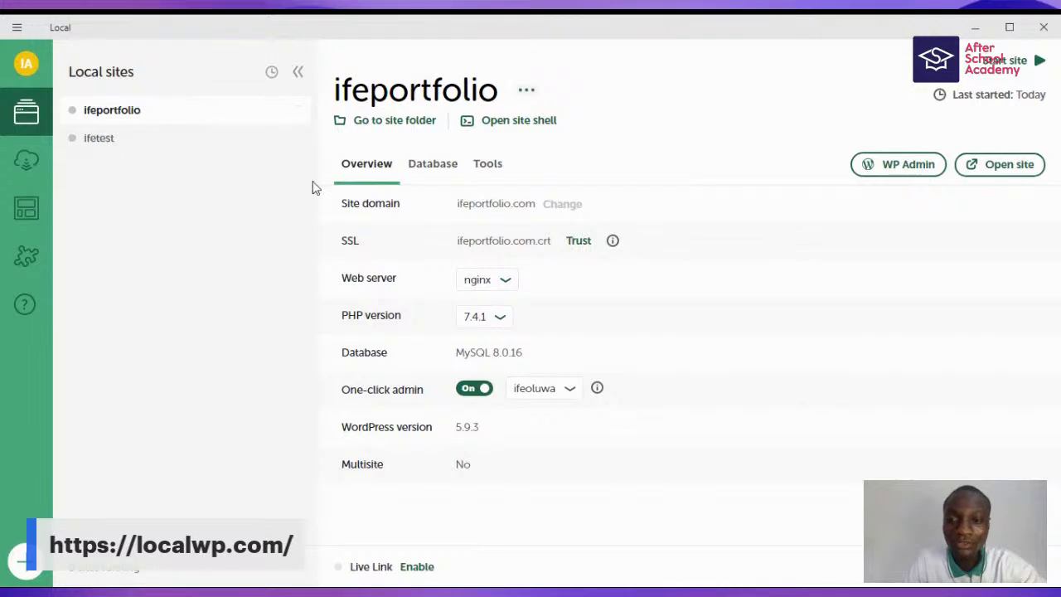
pyautogui.rightClick(203, 109)
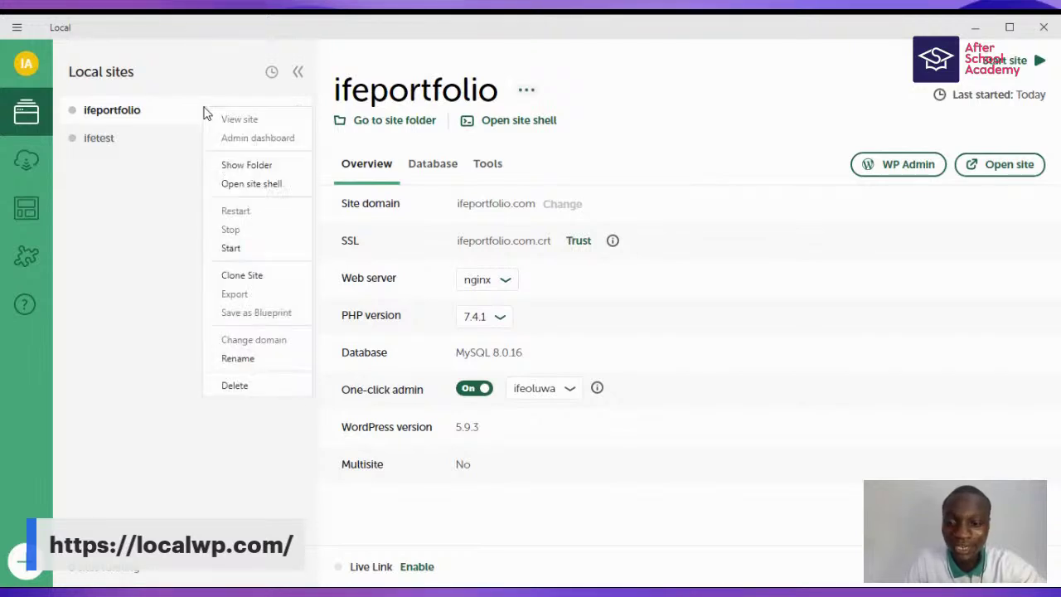
pyautogui.click(236, 385)
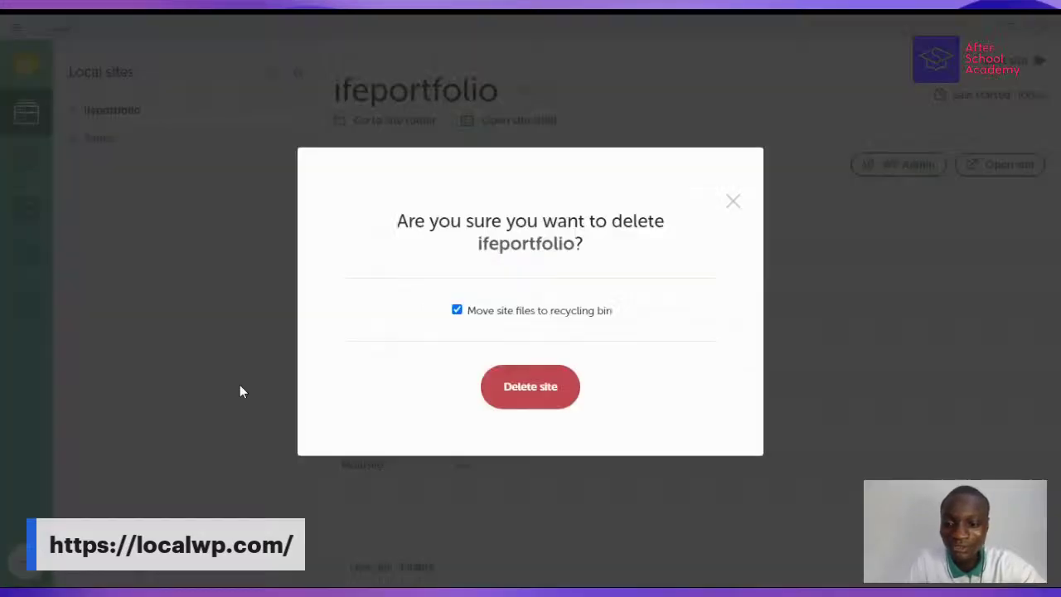
pyautogui.click(535, 391)
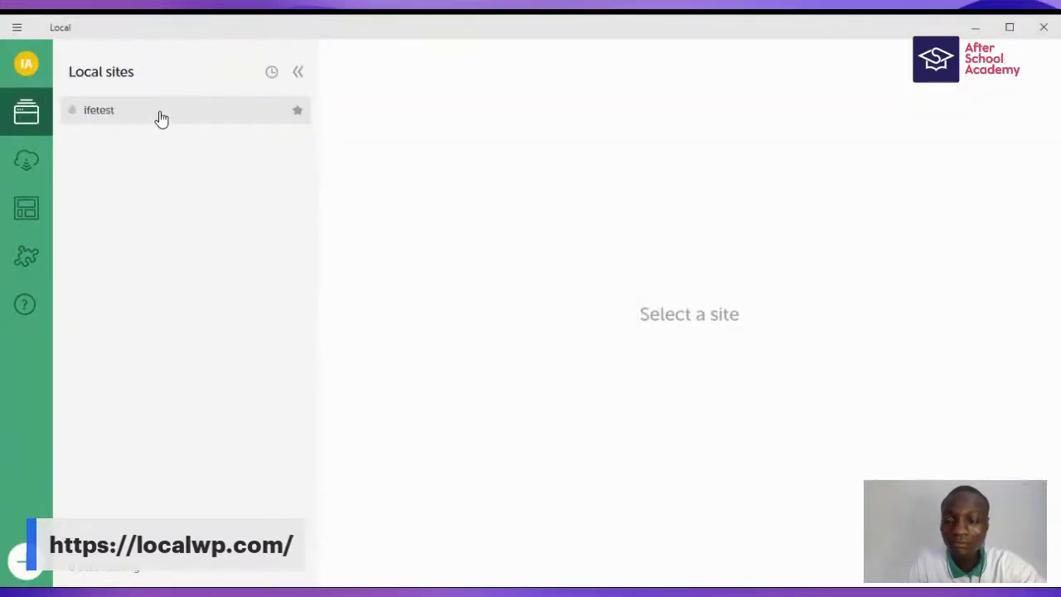
# - Delete the ifetest site, leaving Local with no sites
pyautogui.rightClick(165, 117)
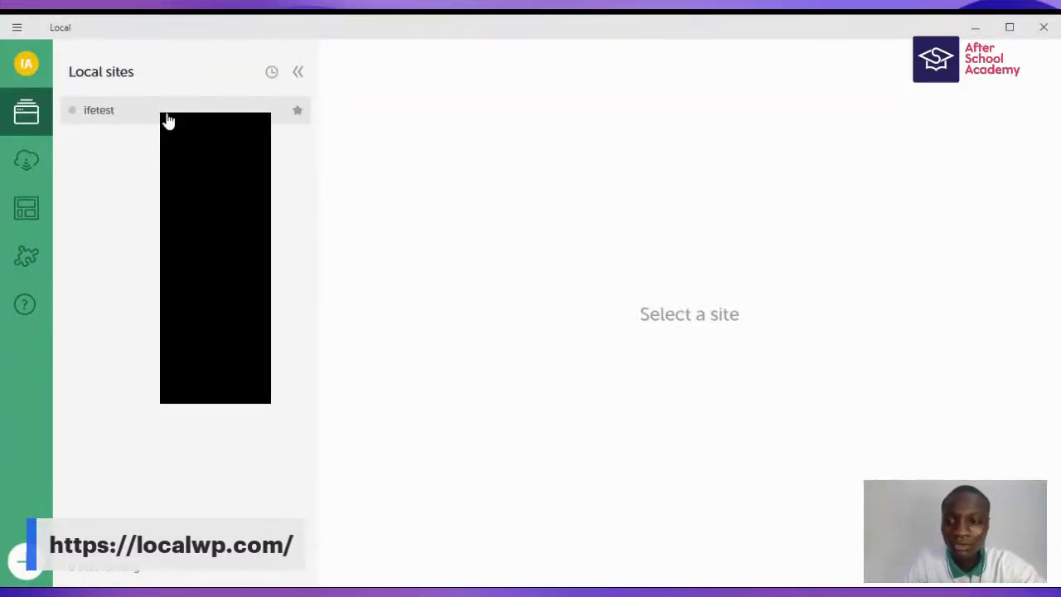
pyautogui.click(190, 390)
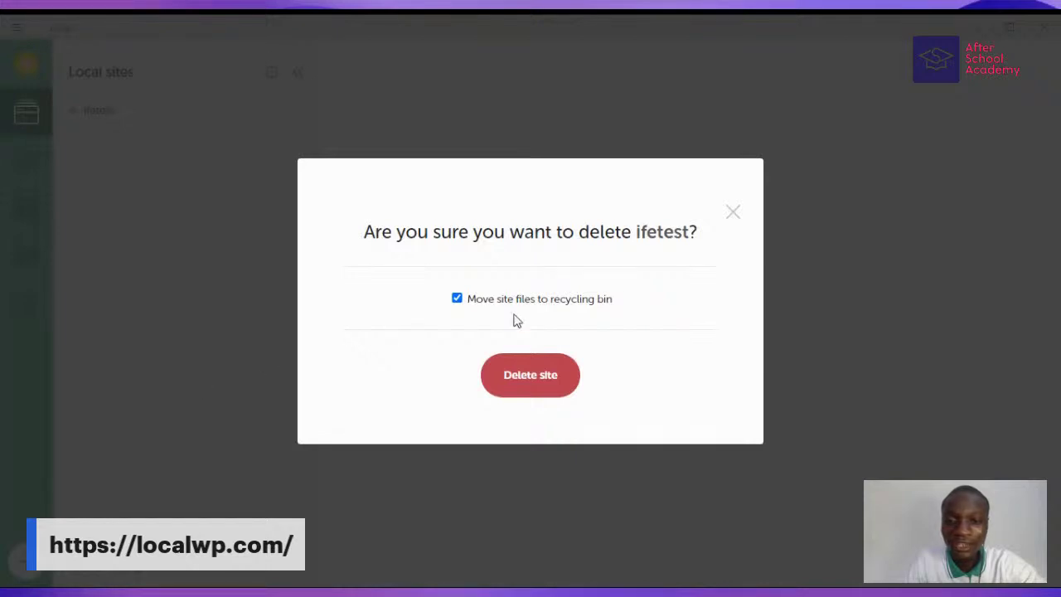
pyautogui.click(509, 374)
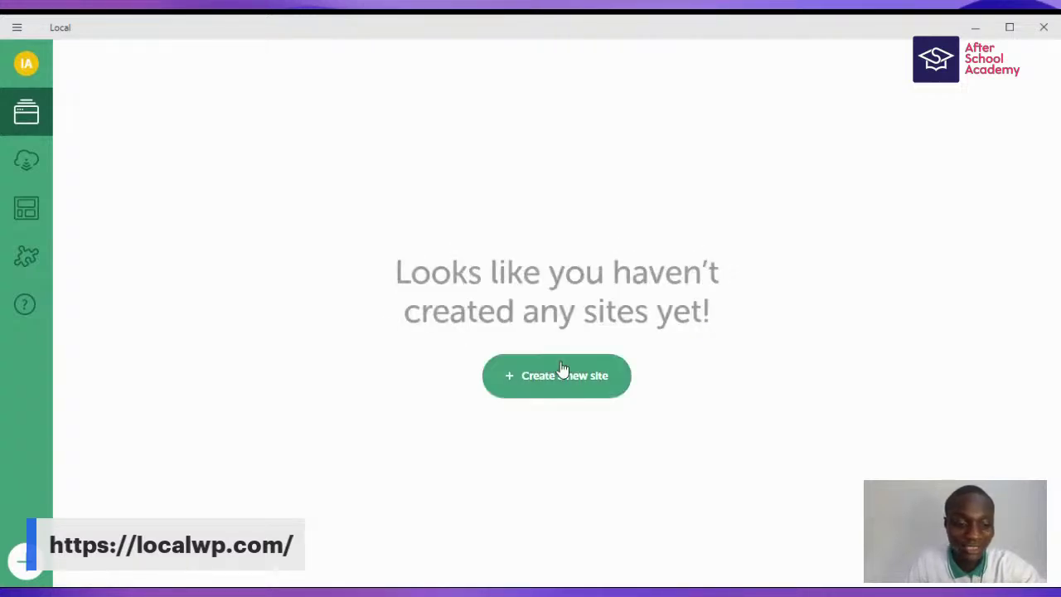
# - Launch Local's new-site wizard from the empty sites screen
pyautogui.click(571, 375)
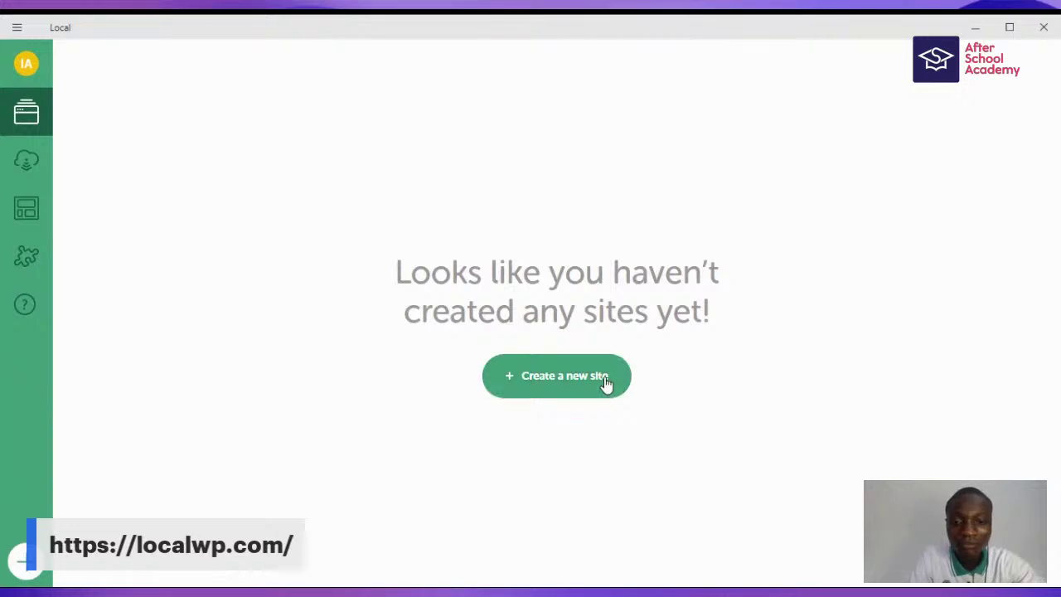
pyautogui.click(571, 376)
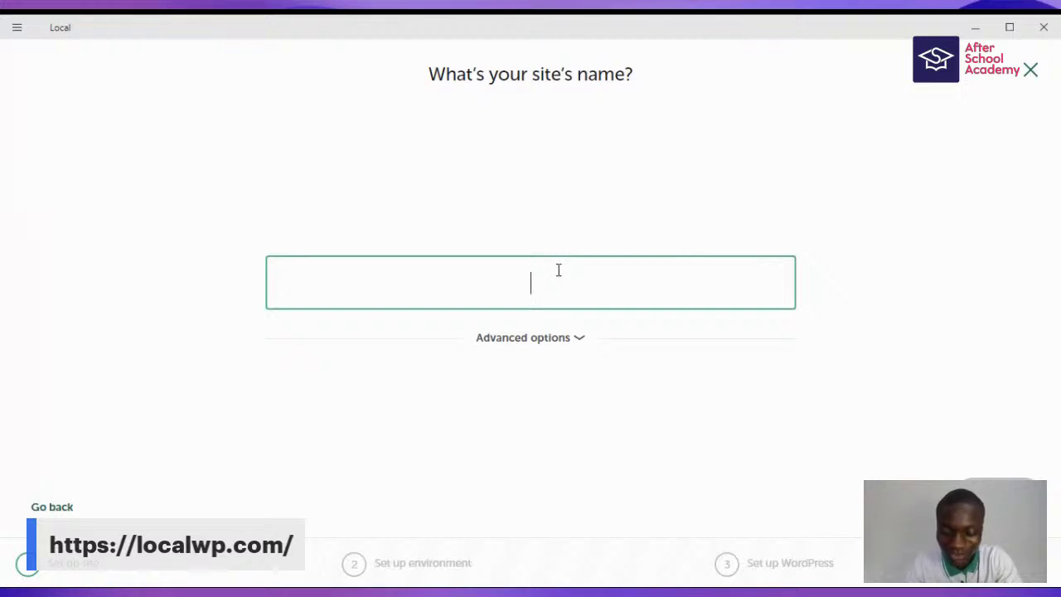
# - Name the site studentportfolio, change its domain to studentportfolio.com, and continue
pyautogui.write('studen')
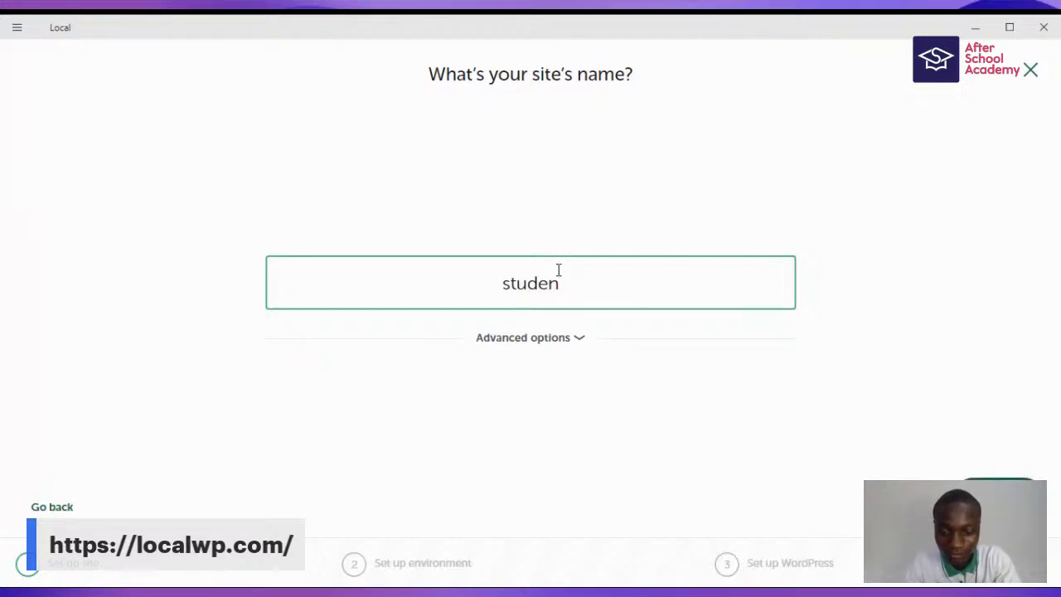
pyautogui.write('tportfo')
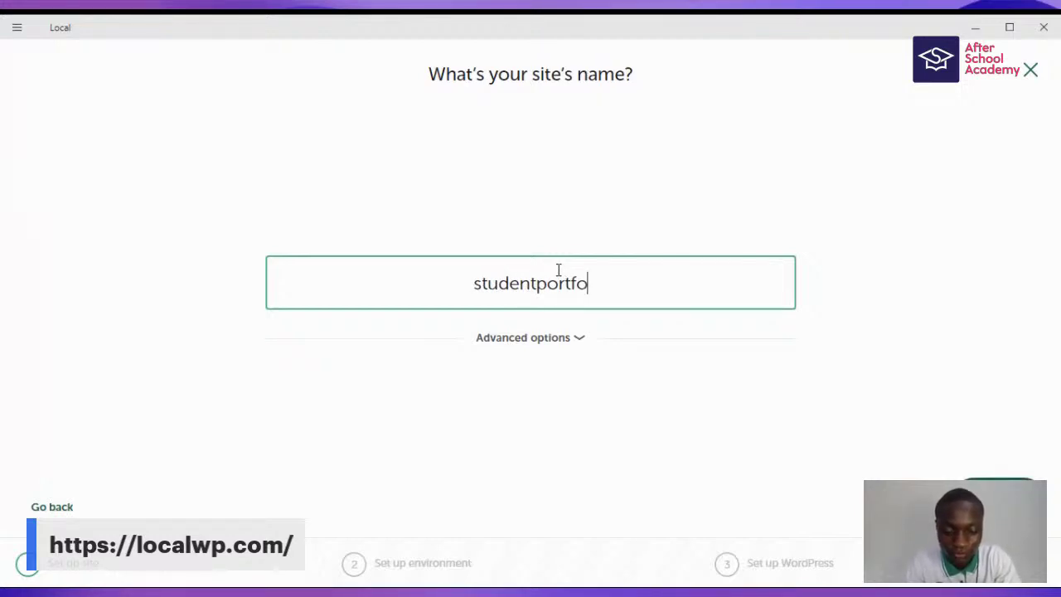
pyautogui.write('lio')
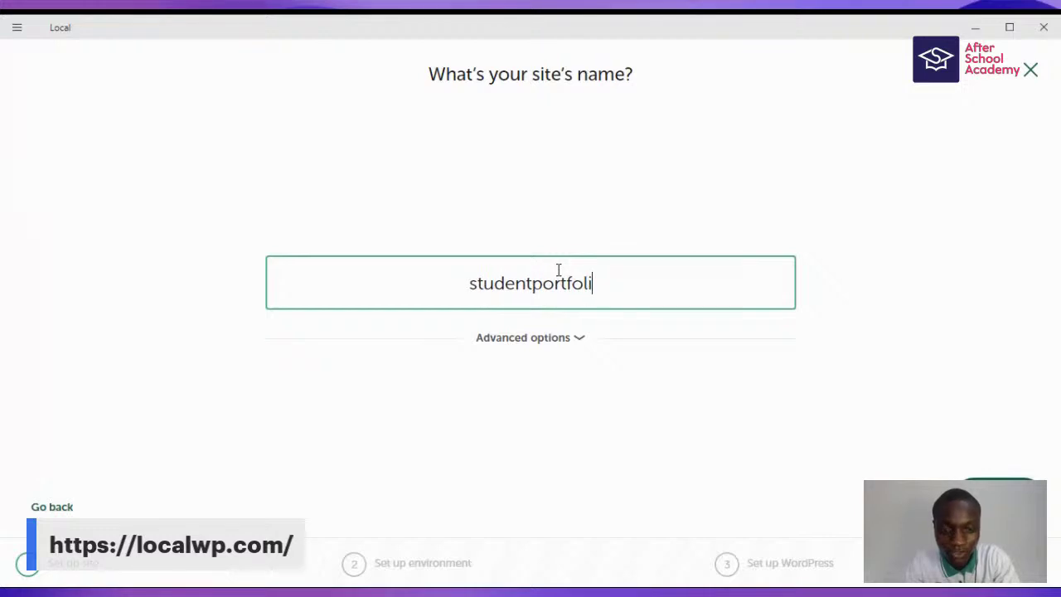
pyautogui.click(572, 343)
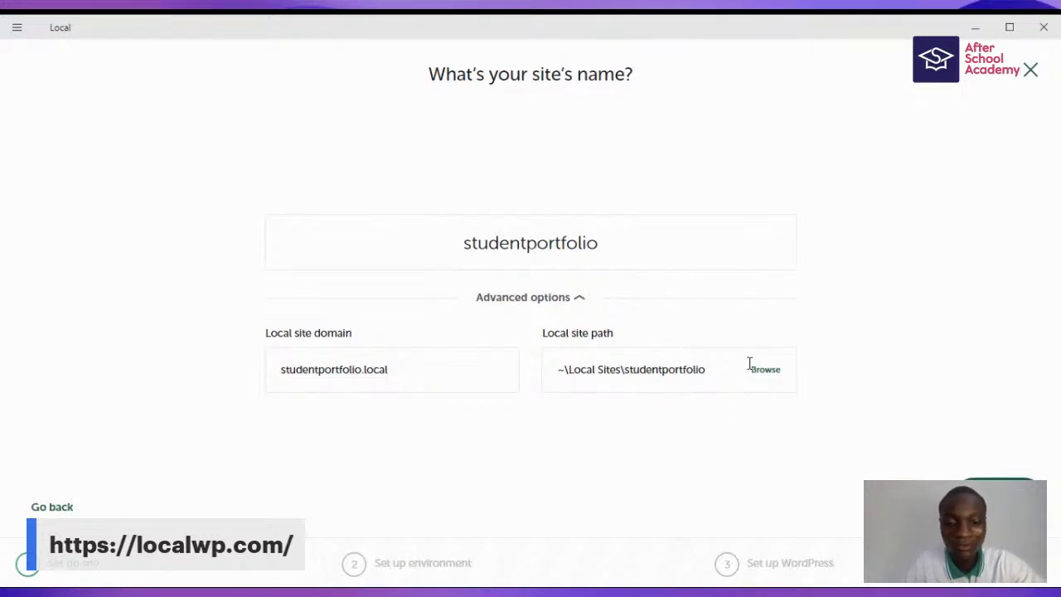
pyautogui.click(393, 370)
pyautogui.moveTo(394, 369); pyautogui.dragTo(373, 370)
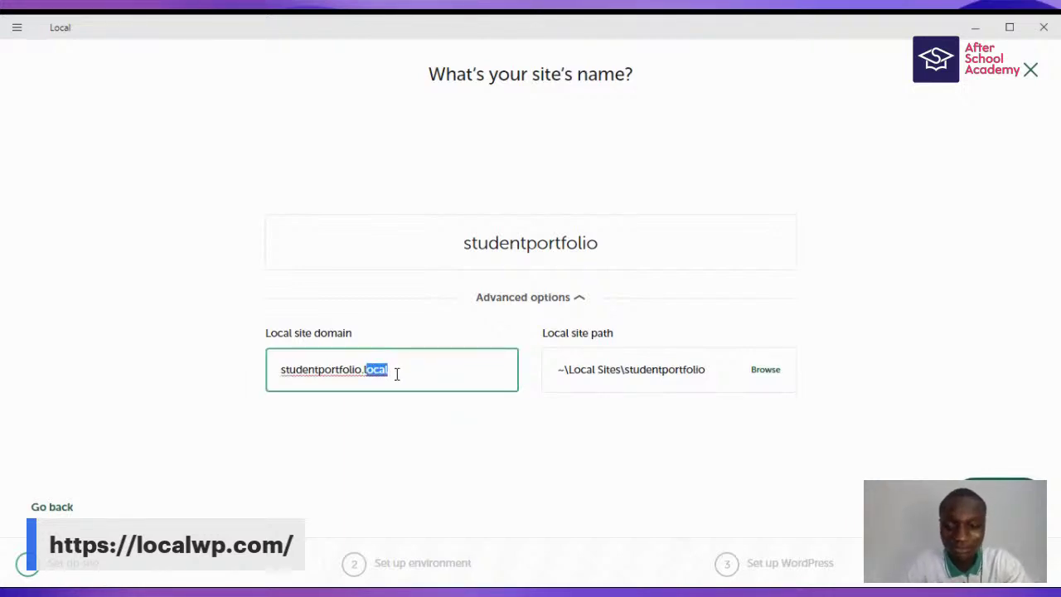
pyautogui.press('BackSpace')
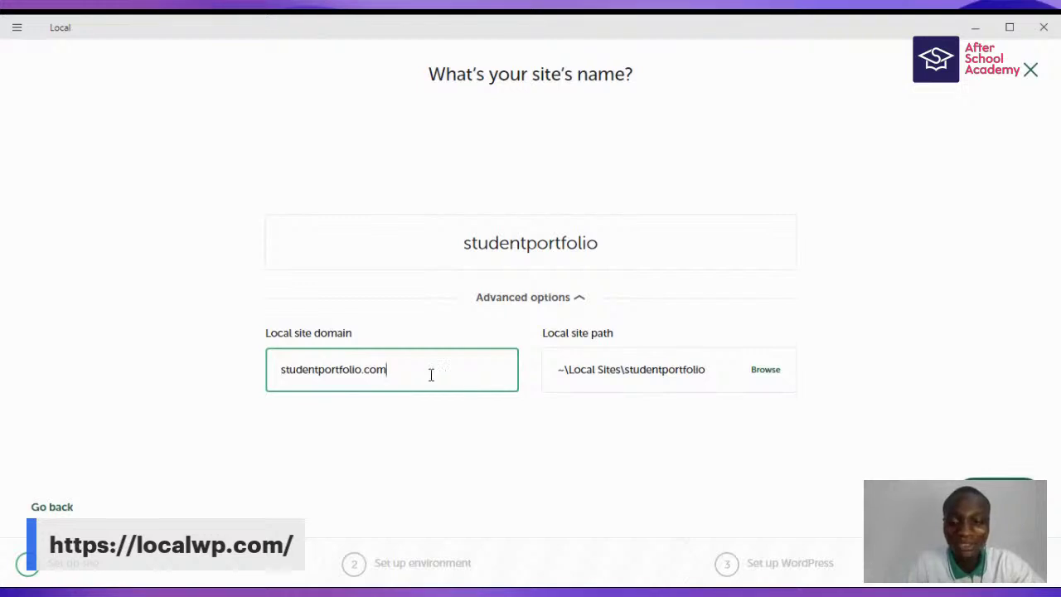
pyautogui.moveTo(411, 365); pyautogui.dragTo(277, 362)
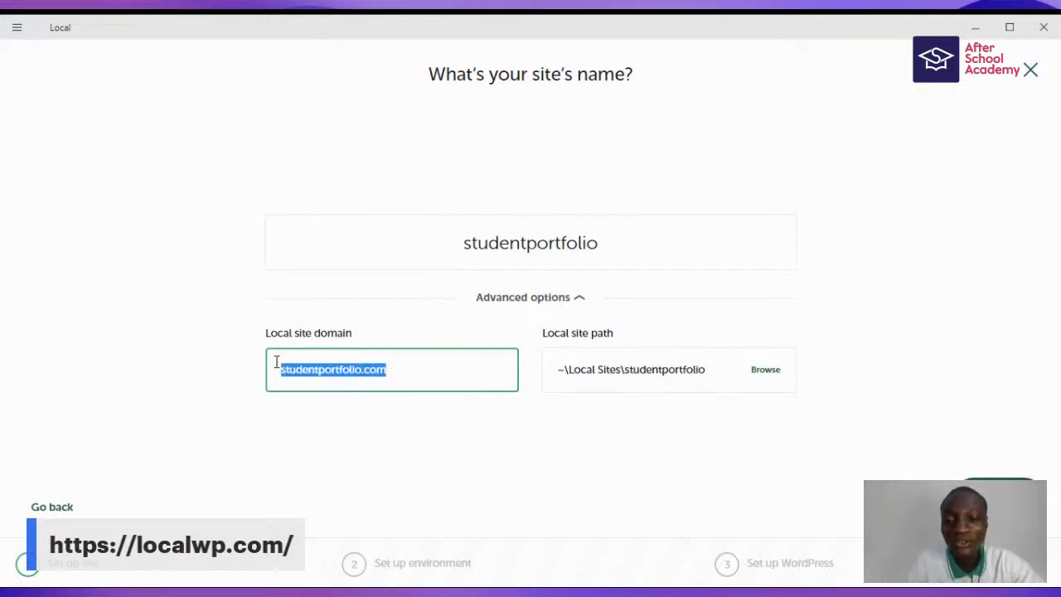
pyautogui.click(391, 372)
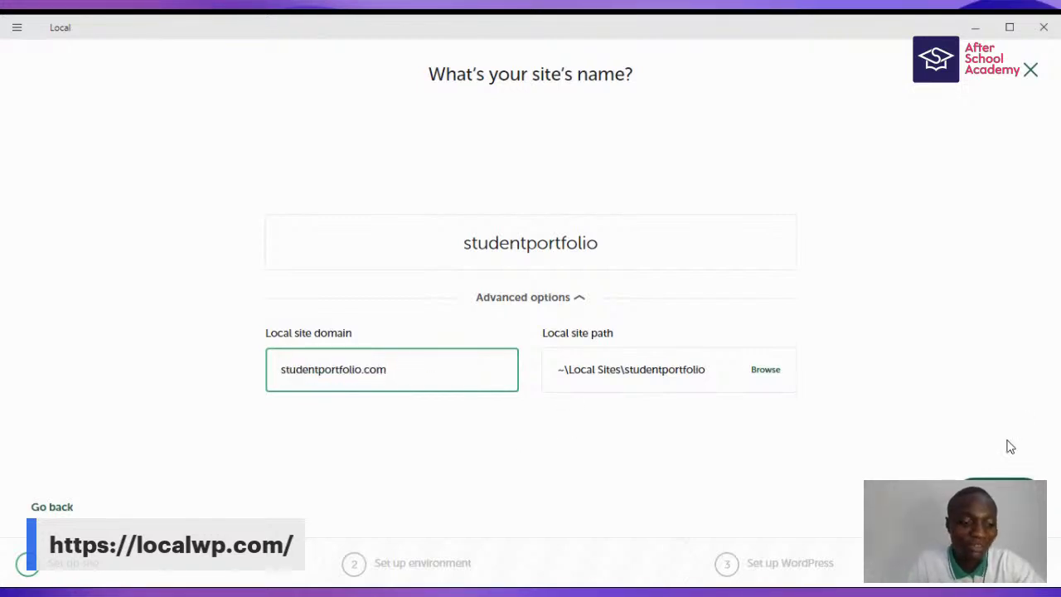
pyautogui.click(999, 490)
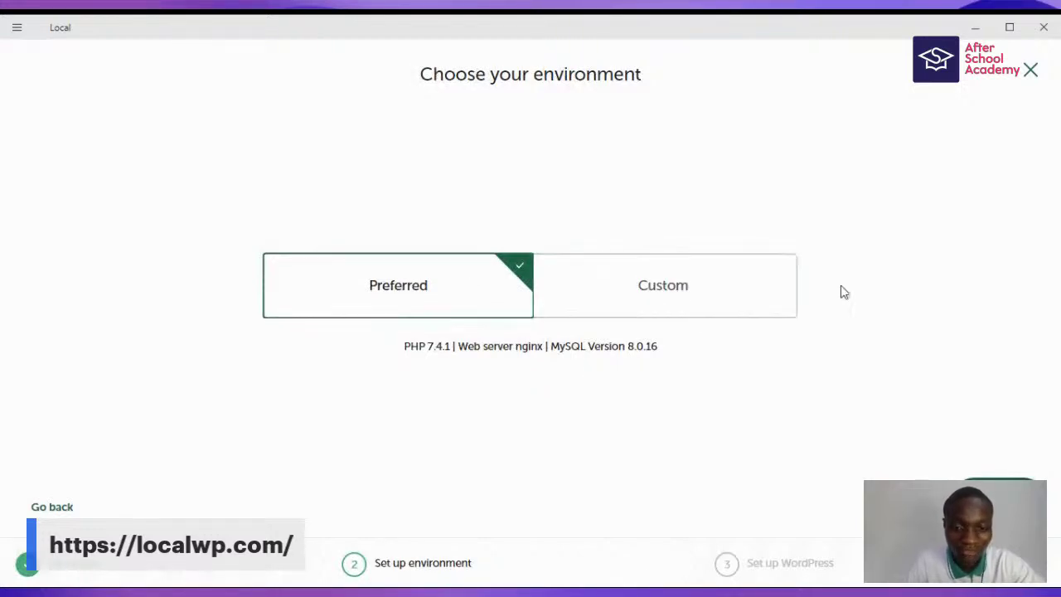
# - Accept the Preferred environment and set the WordPress admin username and password
pyautogui.click(931, 471)
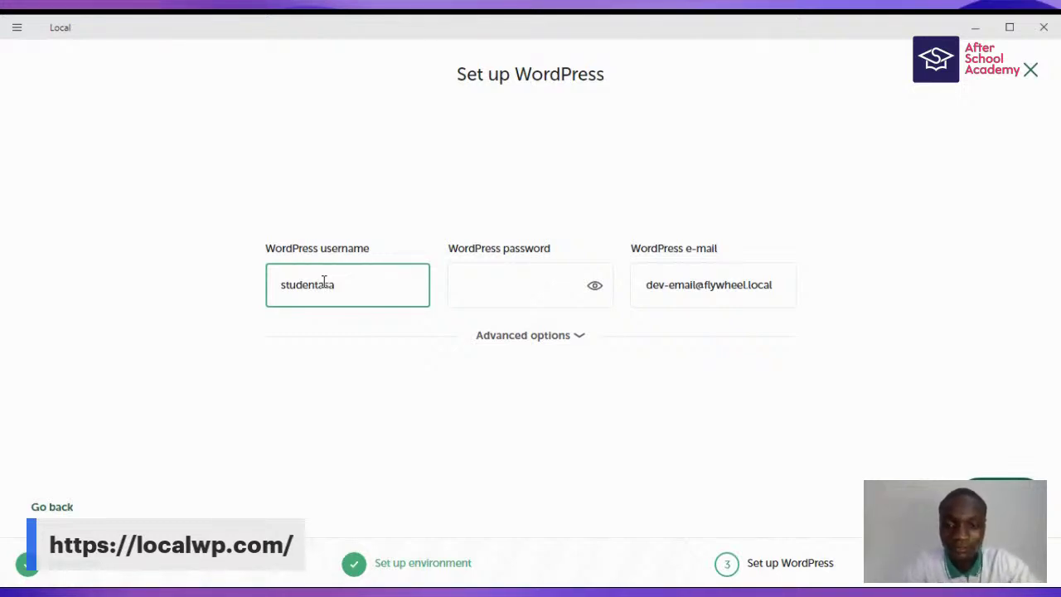
pyautogui.moveTo(353, 287); pyautogui.dragTo(324, 284)
pyautogui.press('BackSpace')
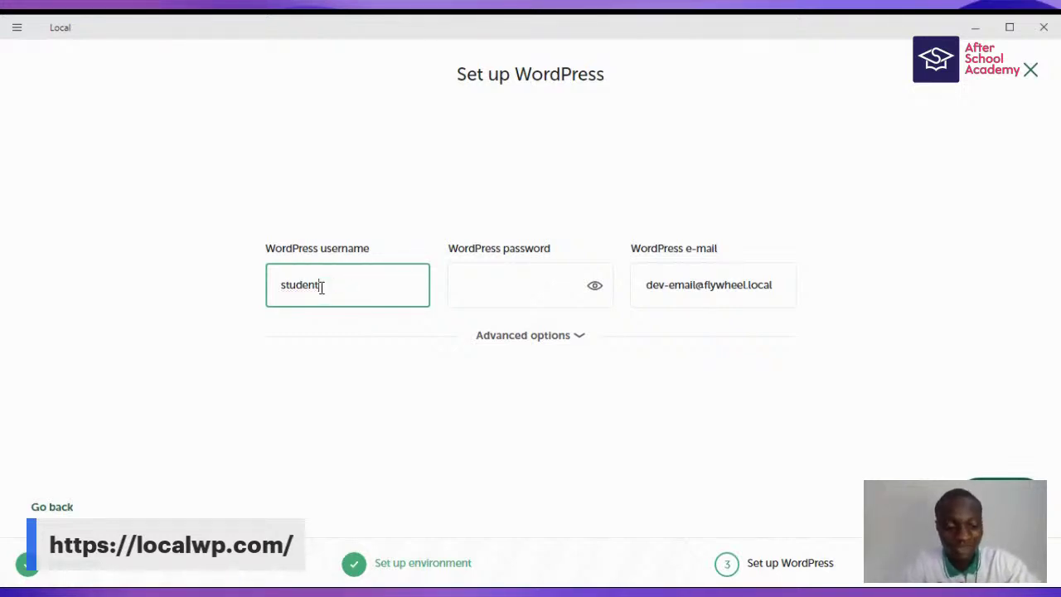
pyautogui.press('Home')
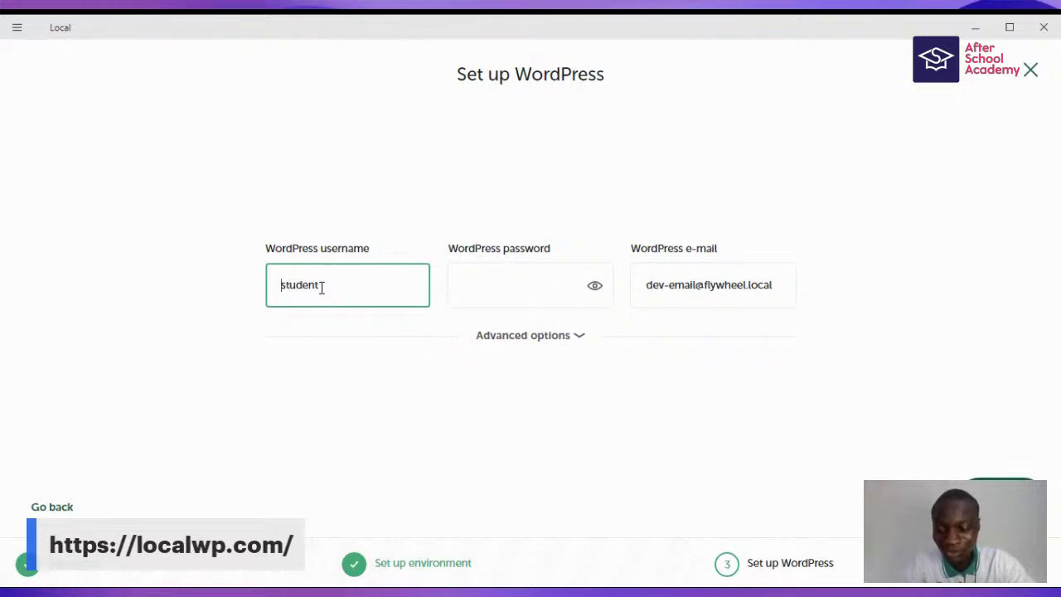
pyautogui.write('asa')
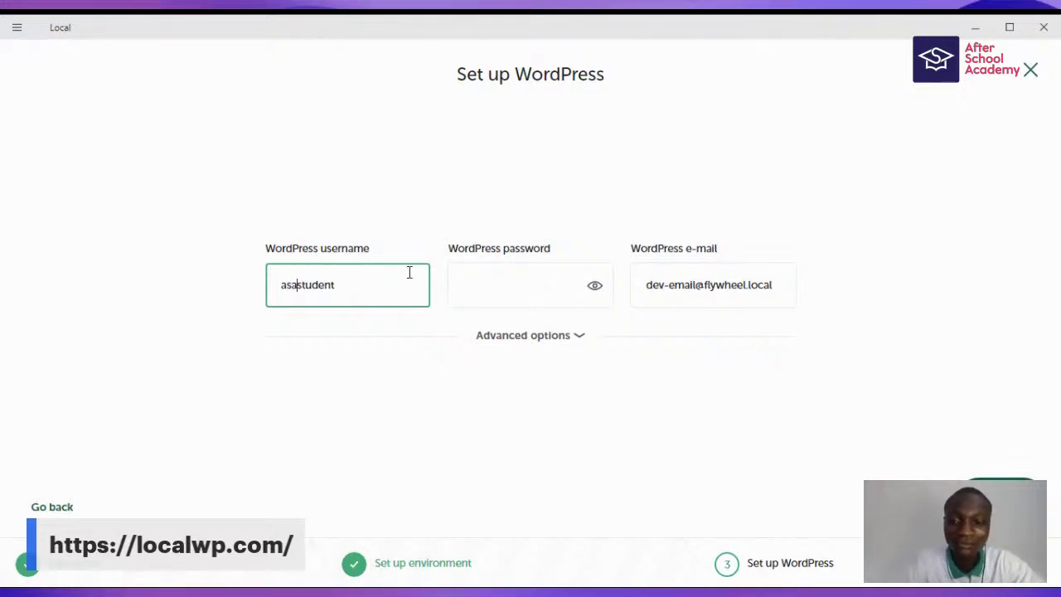
pyautogui.click(504, 294)
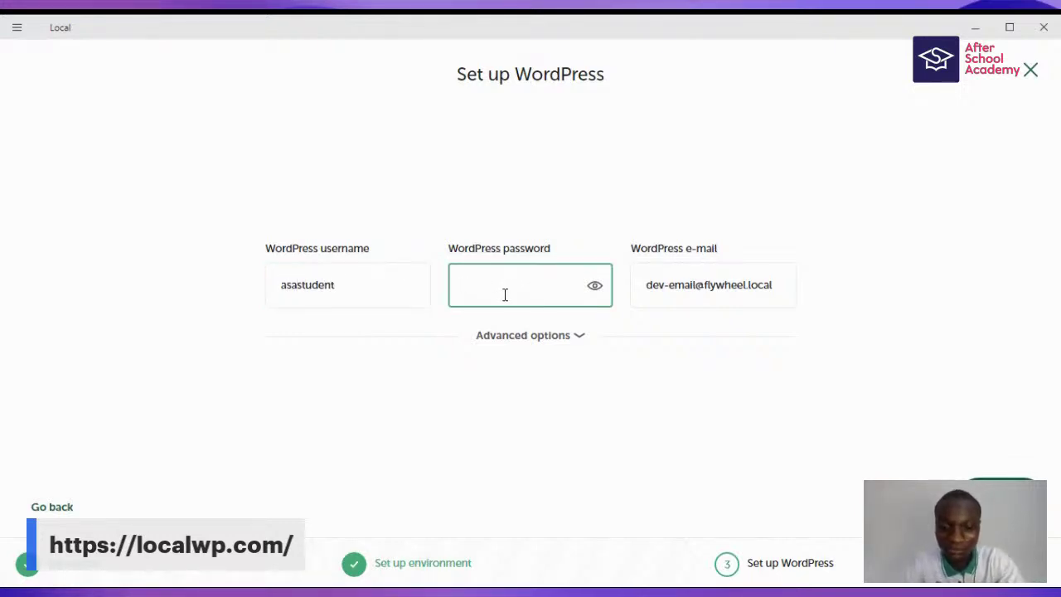
pyautogui.write('•••••••')
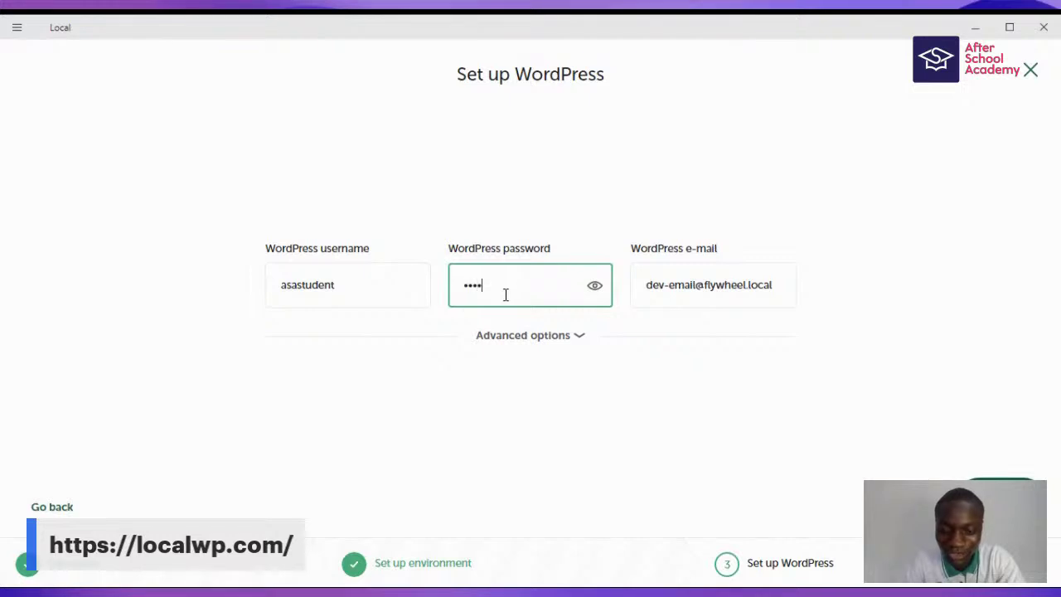
pyautogui.write('•')
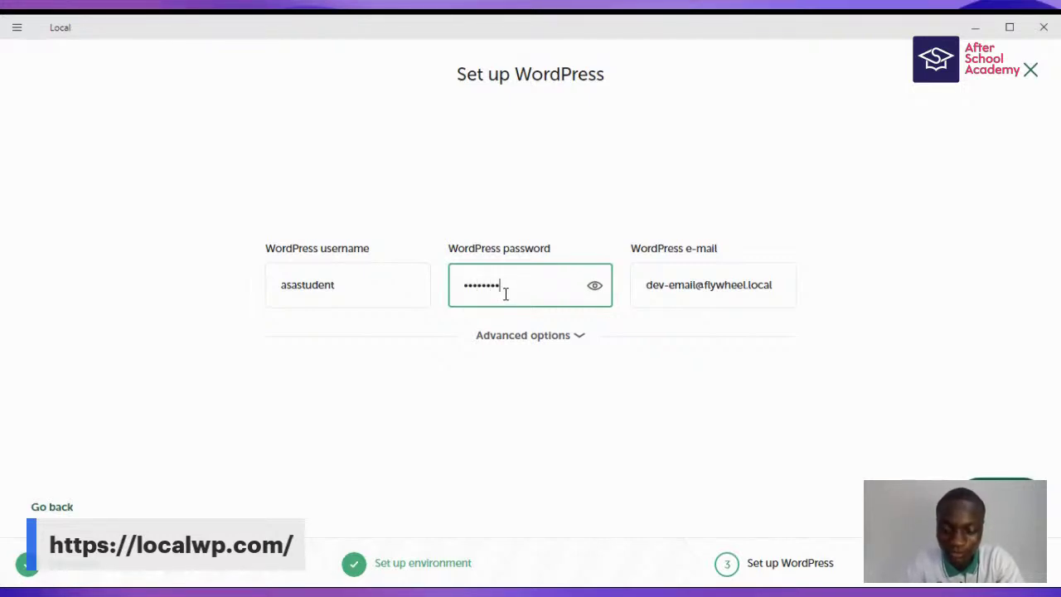
pyautogui.write('•••')
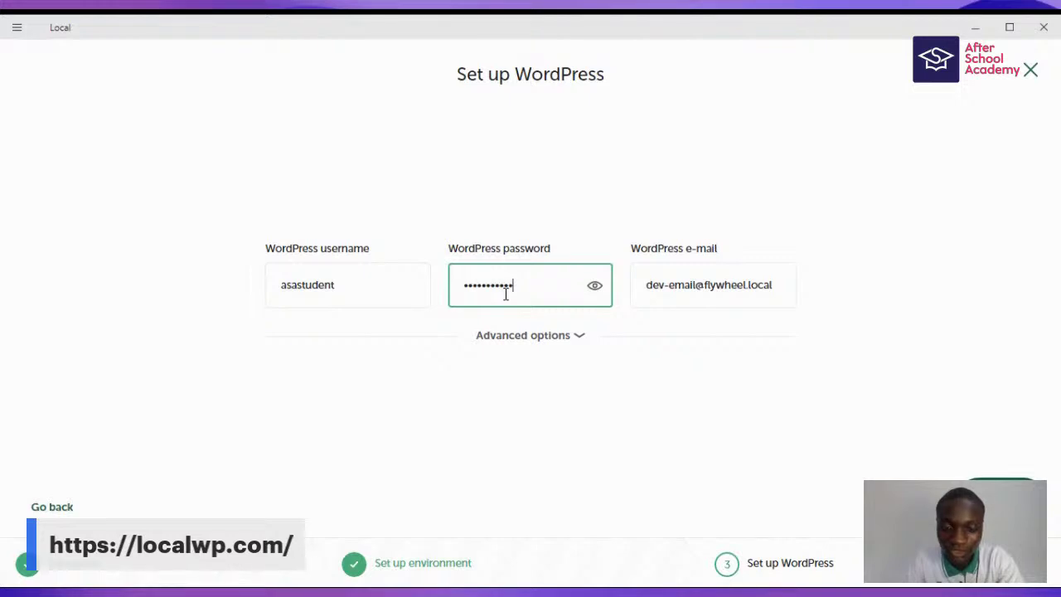
pyautogui.write('•••••')
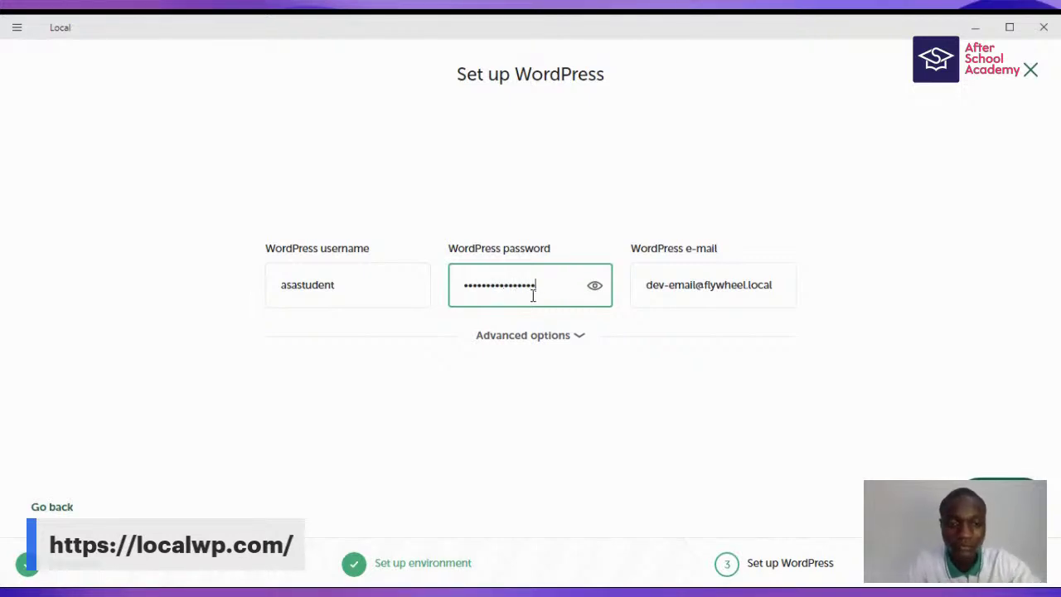
pyautogui.click(597, 289)
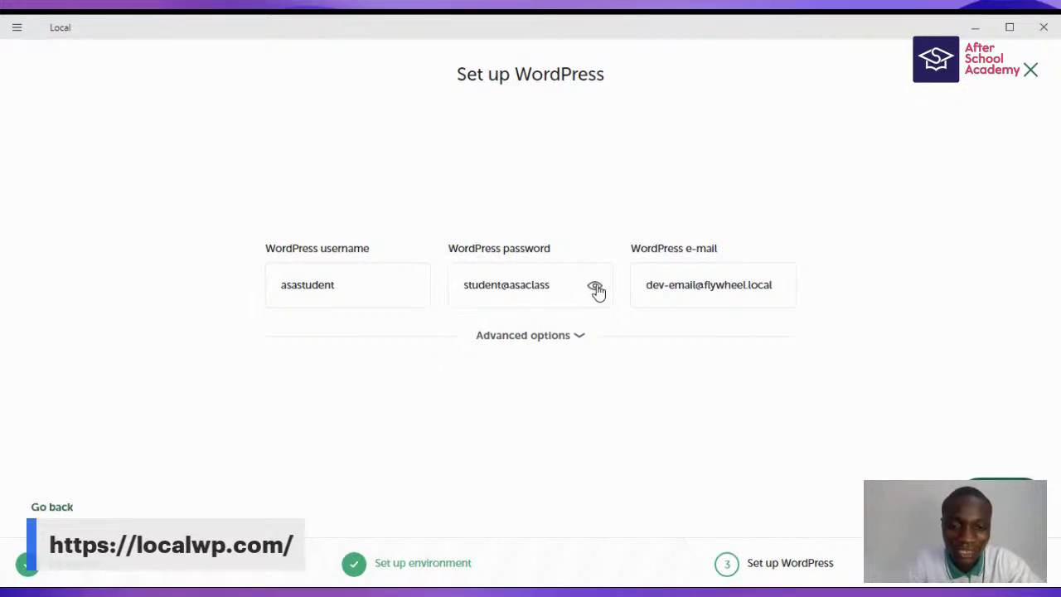
pyautogui.click(596, 288)
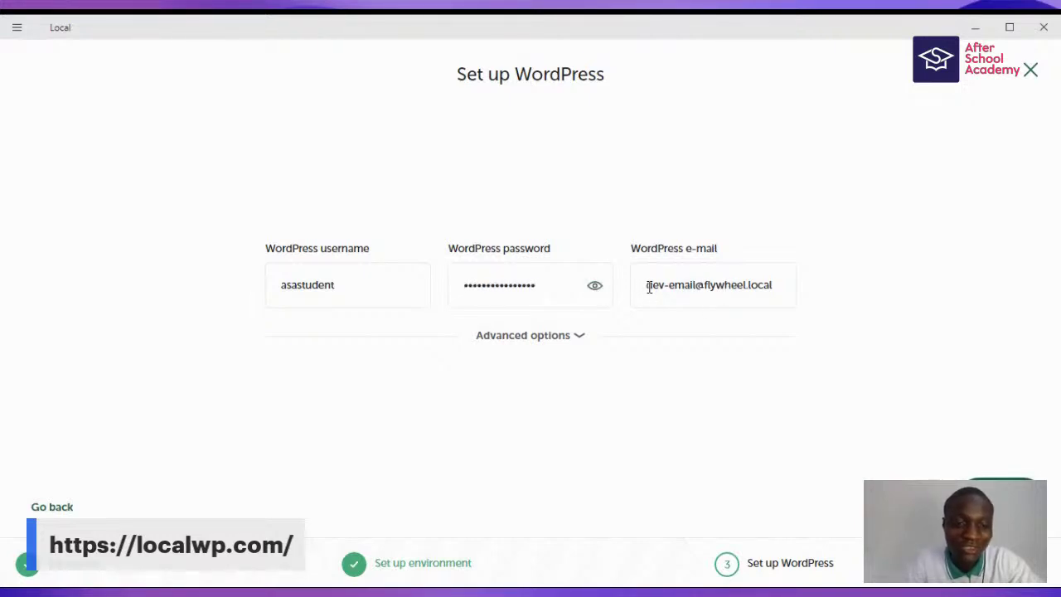
# - Enter your own admin e-mail, keep Multisite set to No, and add the site
pyautogui.moveTo(649, 286); pyautogui.dragTo(804, 290)
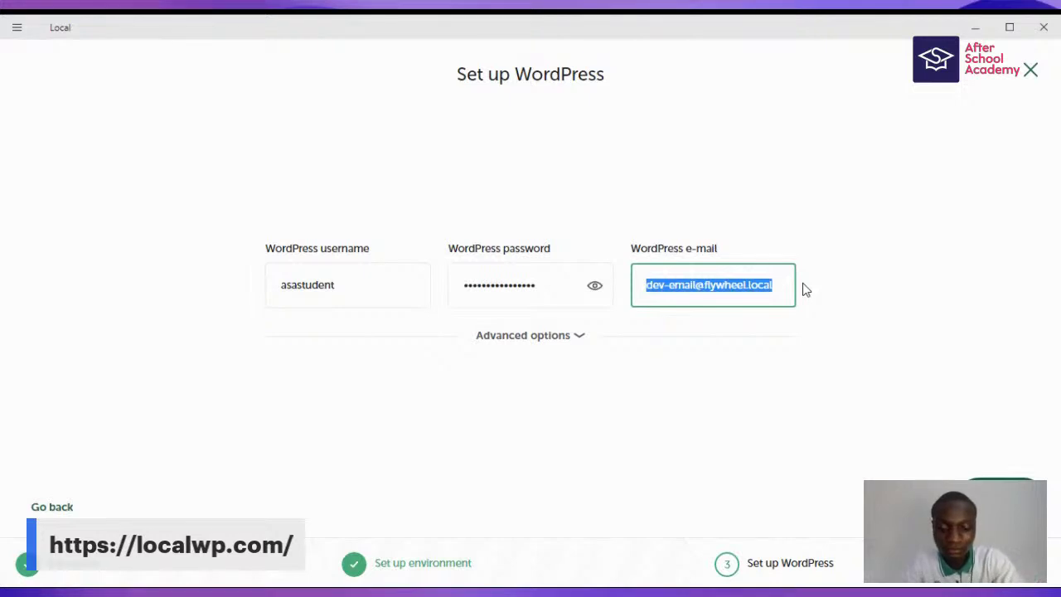
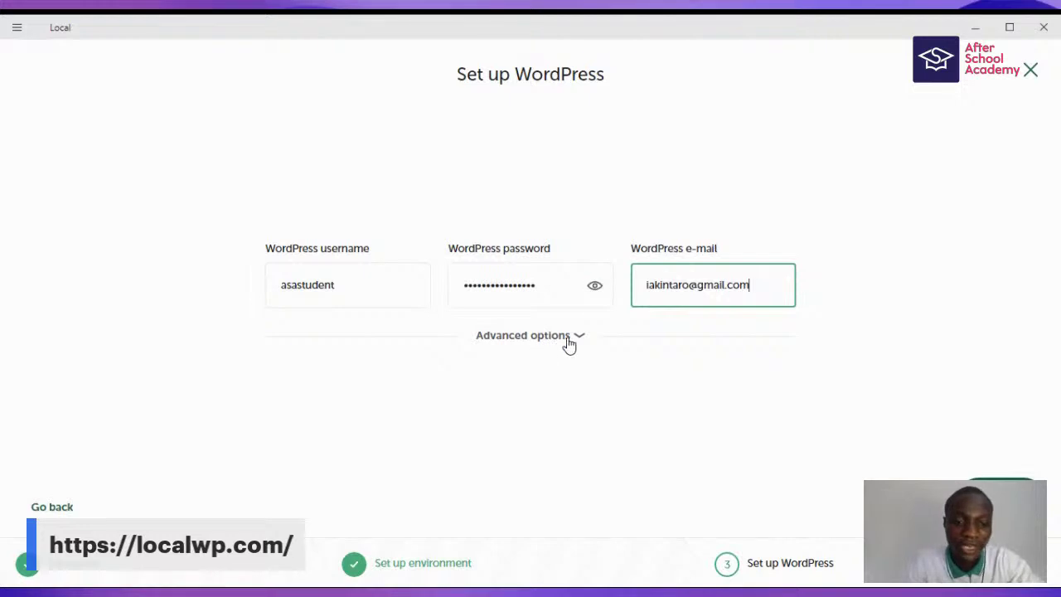
pyautogui.click(569, 345)
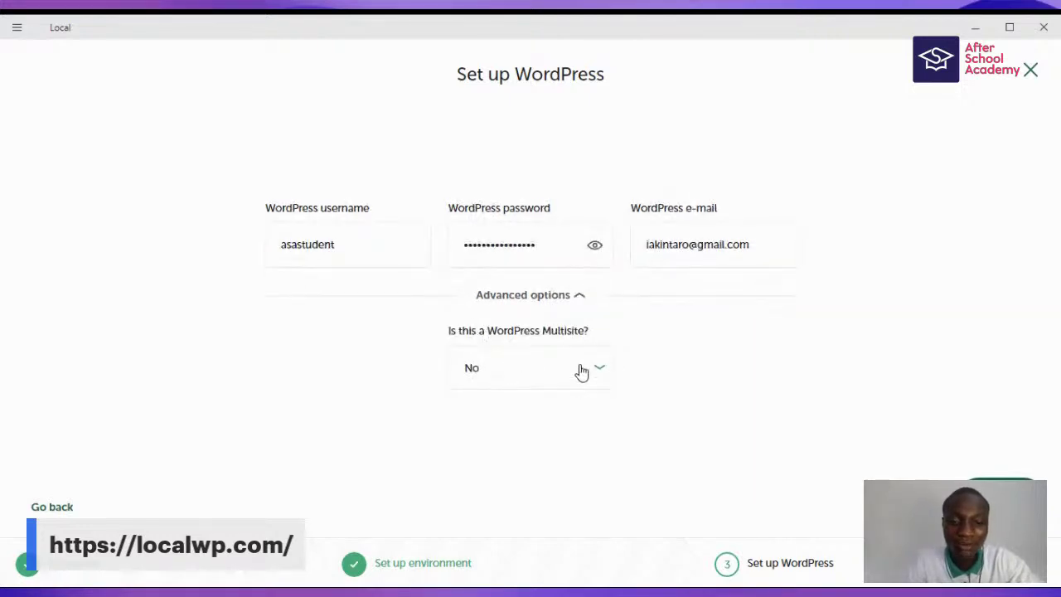
pyautogui.click(551, 379)
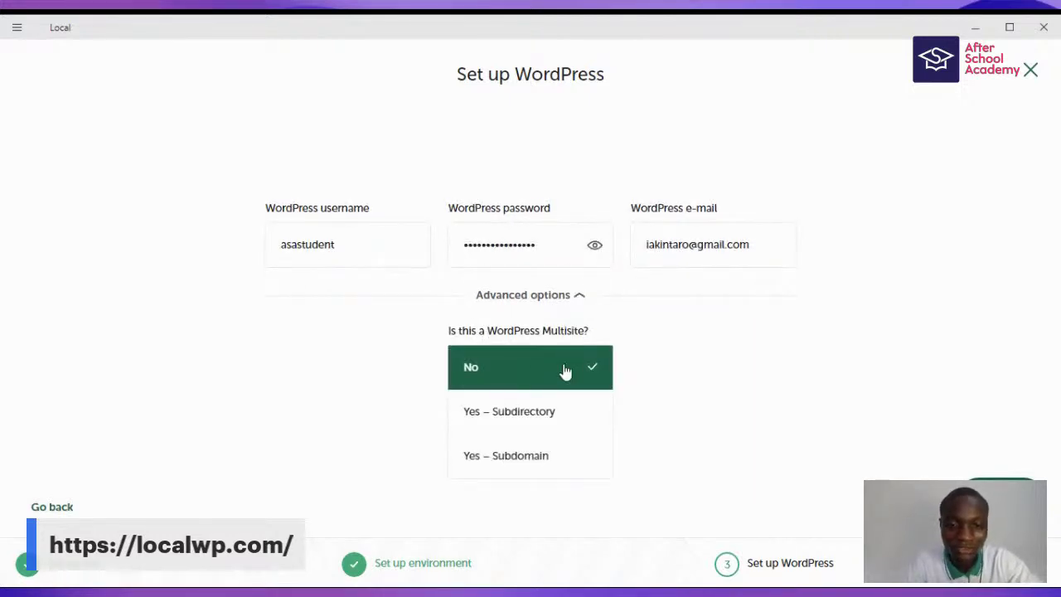
pyautogui.click(564, 370)
pyautogui.click(1001, 502)
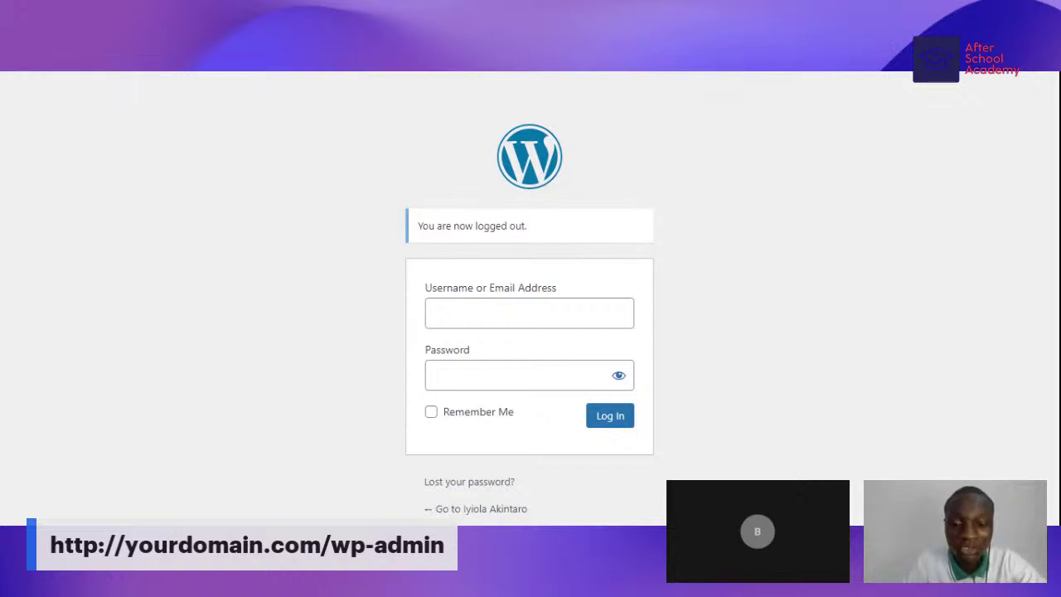
# - Fill the login Username field with the saved account e-mail address
pyautogui.click(529, 313)
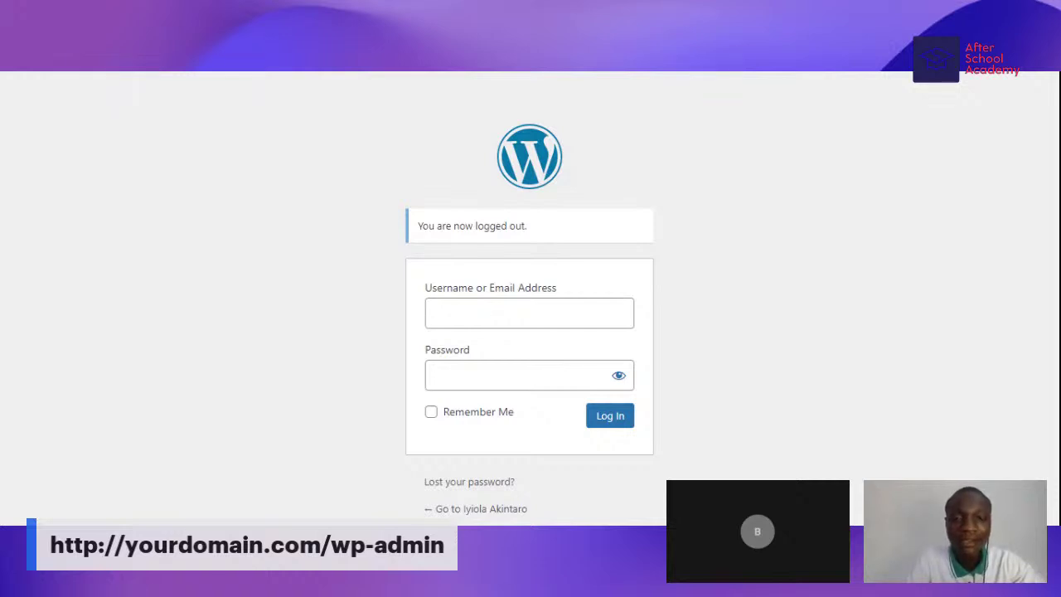
pyautogui.click(481, 314)
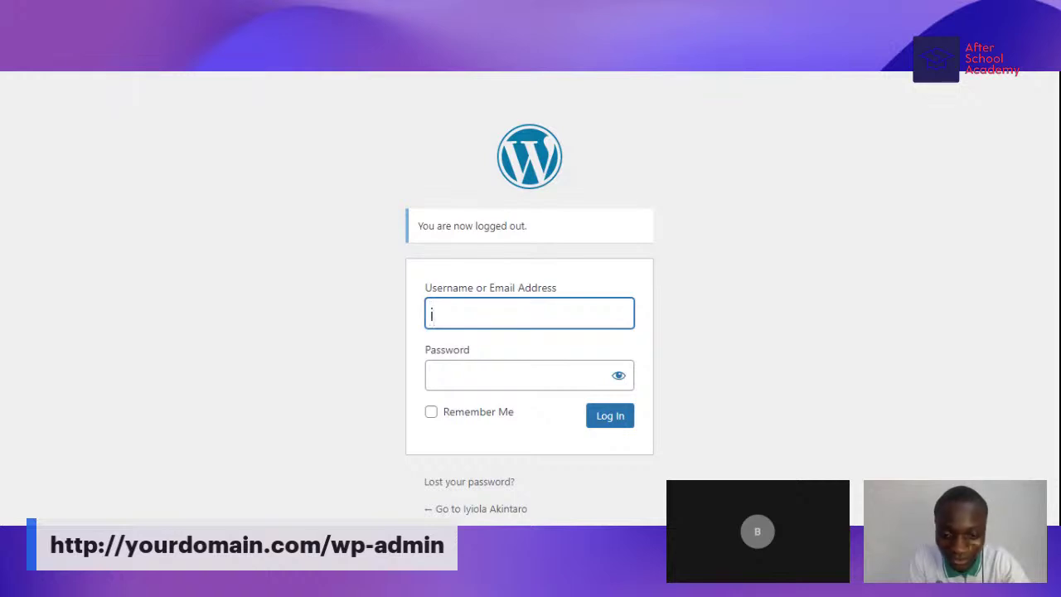
pyautogui.write('iy')
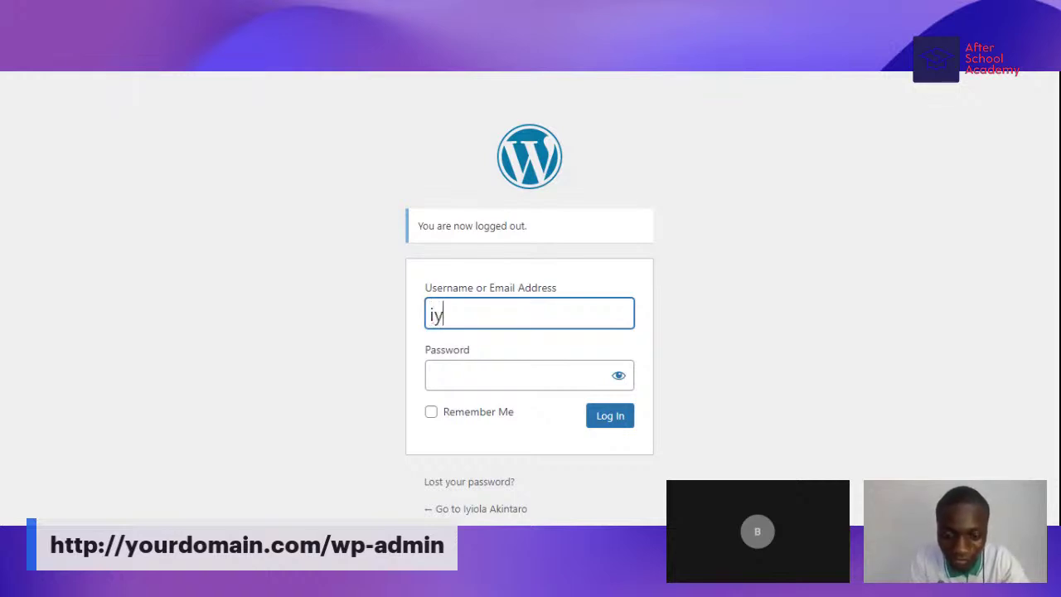
pyautogui.write('iola')
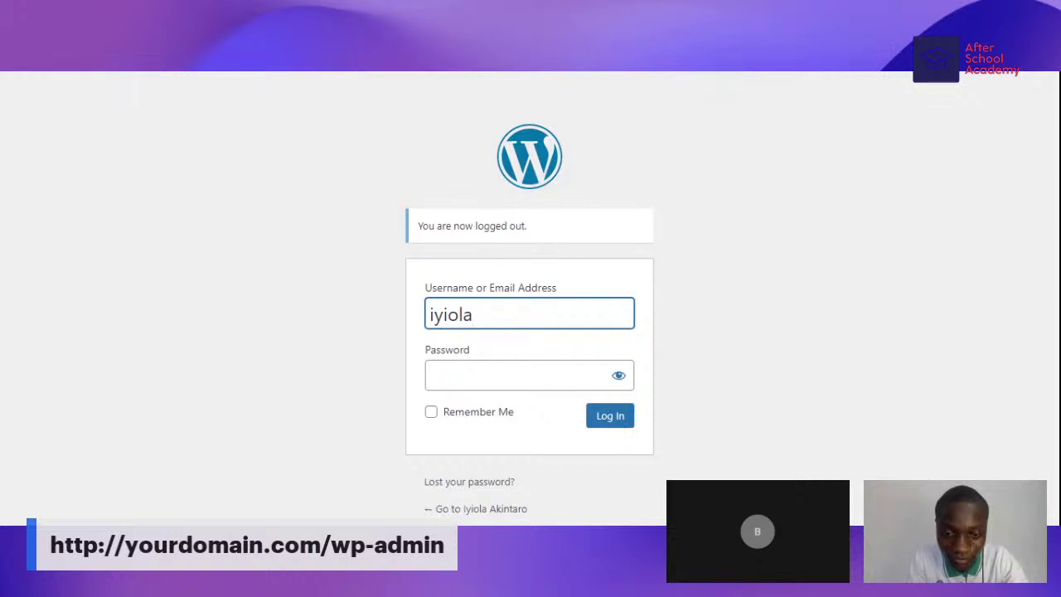
pyautogui.press('BackSpace')
pyautogui.press('BackSpace')
pyautogui.press('BackSpace')
pyautogui.press('BackSpace')
pyautogui.press('BackSpace')
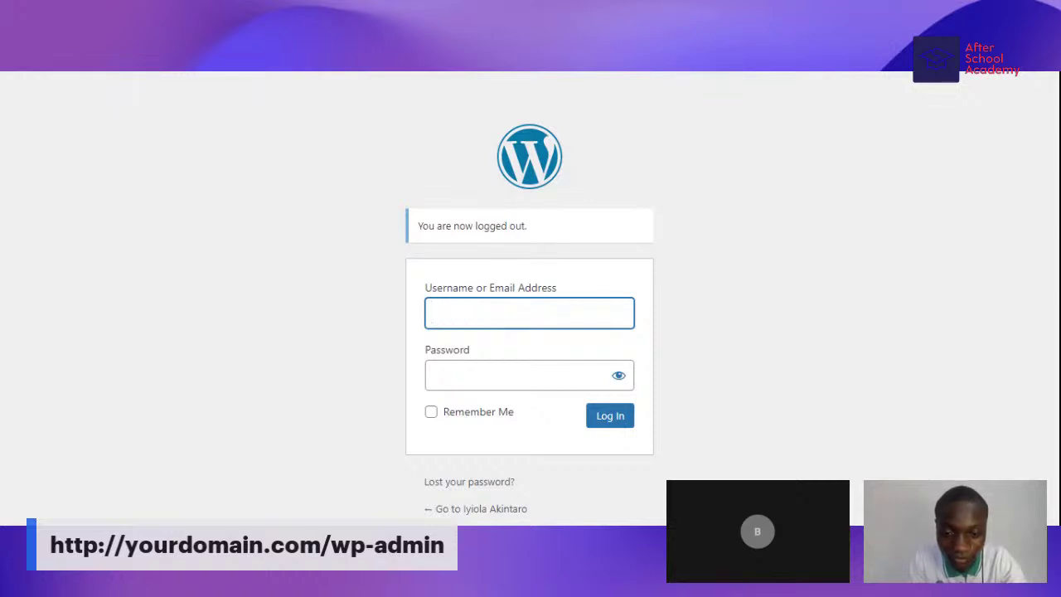
pyautogui.write('iaki')
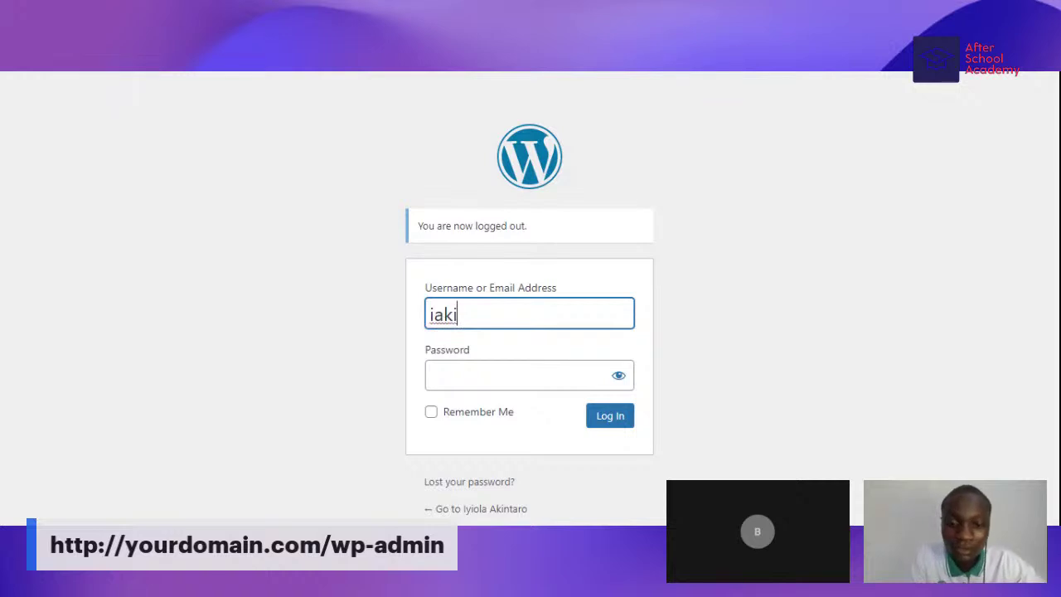
pyautogui.click(527, 333)
# - Enter the account password and log in to the WordPress Dashboard
pyautogui.click(514, 375)
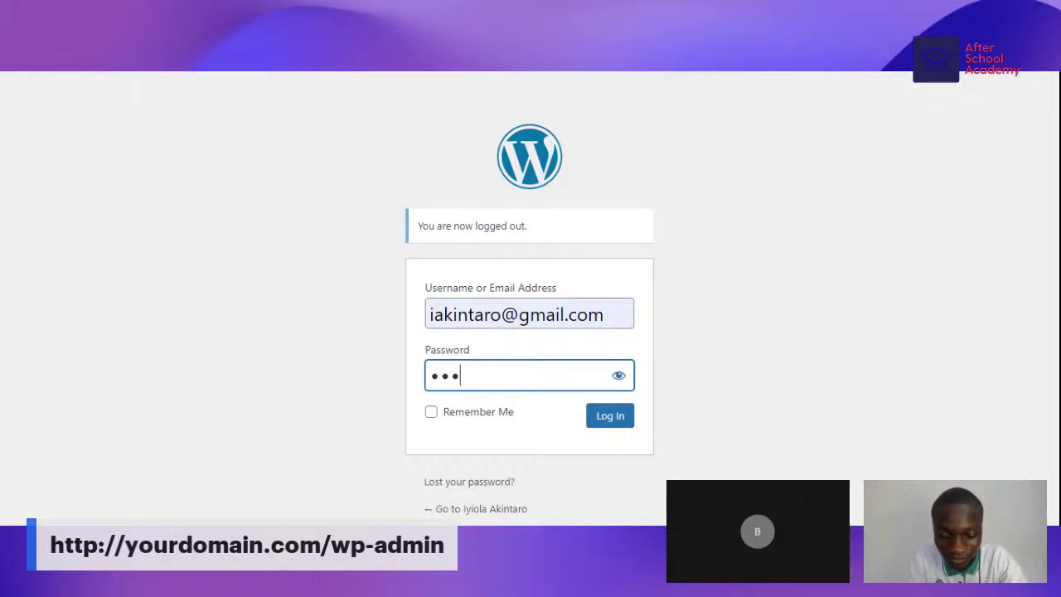
pyautogui.write('•••')
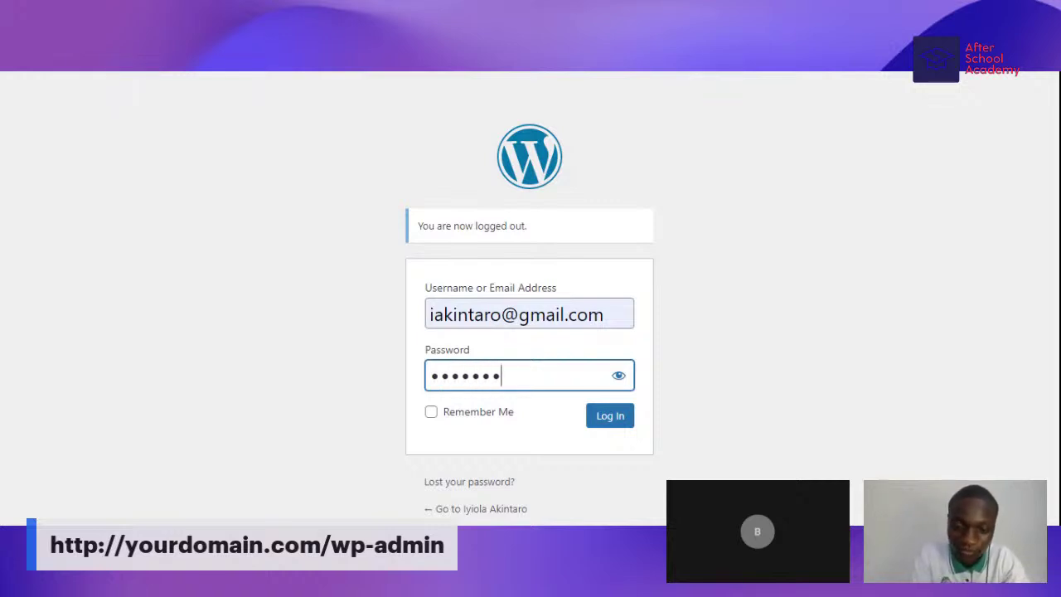
pyautogui.write('••••')
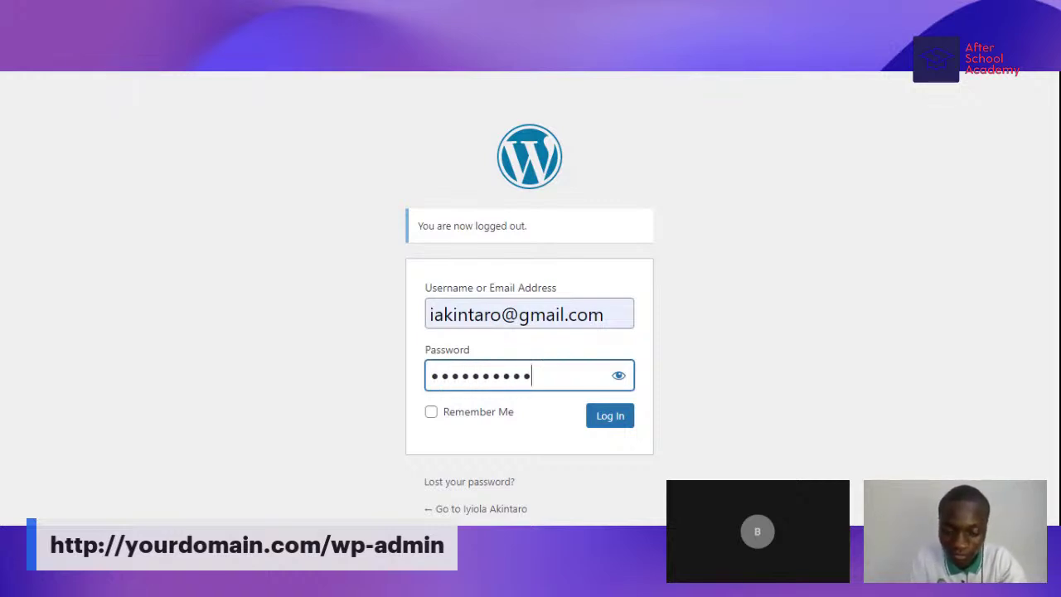
pyautogui.write('••••••')
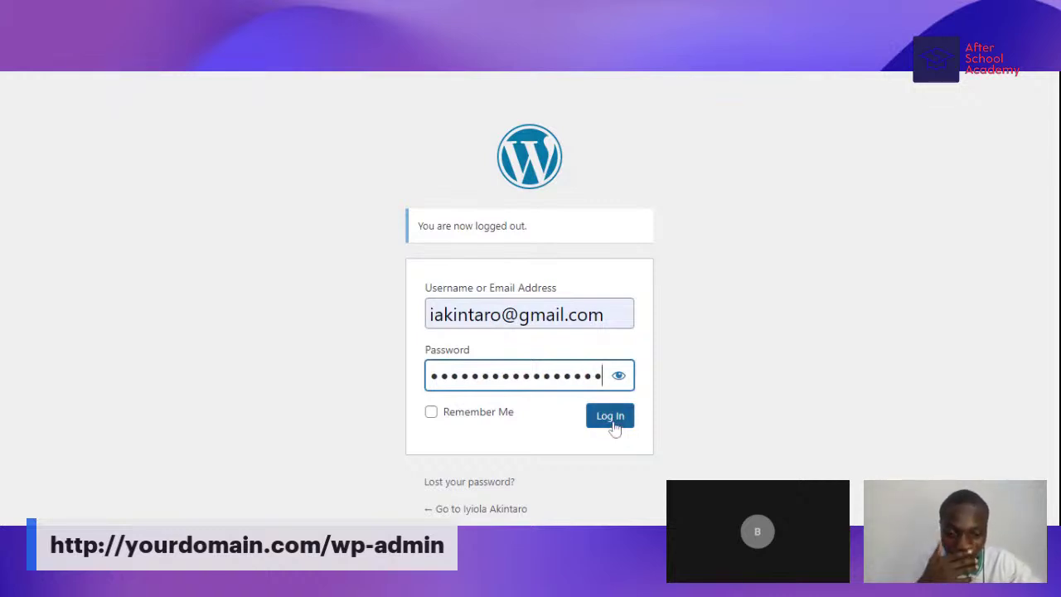
pyautogui.press('BackSpace')
pyautogui.press('BackSpace')
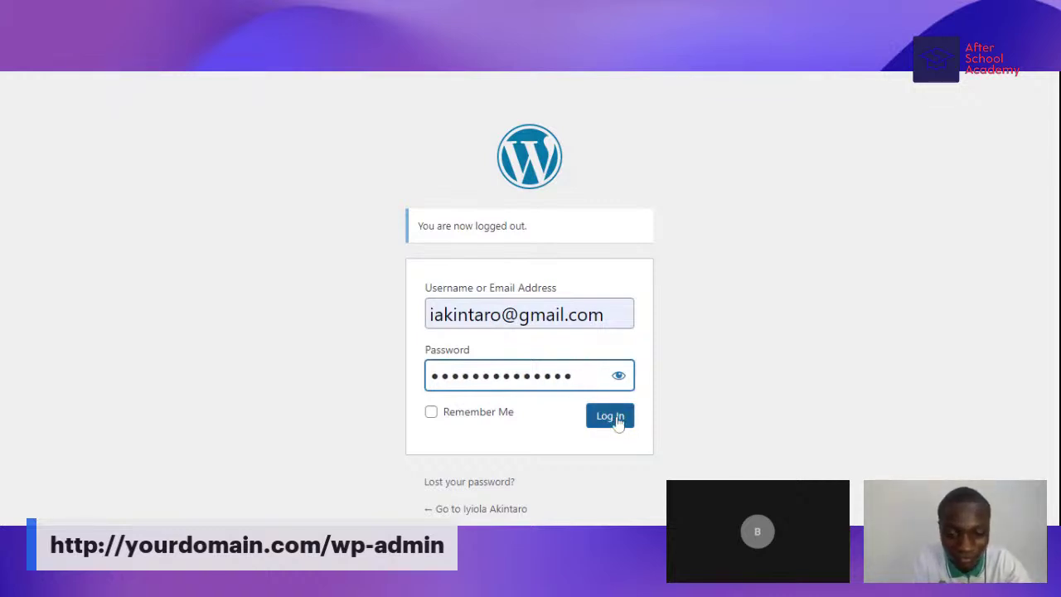
pyautogui.press('BackSpace')
pyautogui.press('BackSpace')
pyautogui.press('BackSpace')
pyautogui.press('BackSpace')
pyautogui.press('BackSpace')
pyautogui.press('BackSpace')
pyautogui.press('BackSpace')
pyautogui.press('BackSpace')
pyautogui.press('BackSpace')
pyautogui.press('BackSpace')
pyautogui.press('BackSpace')
pyautogui.press('BackSpace')
pyautogui.press('BackSpace')
pyautogui.press('BackSpace')
pyautogui.write('******')
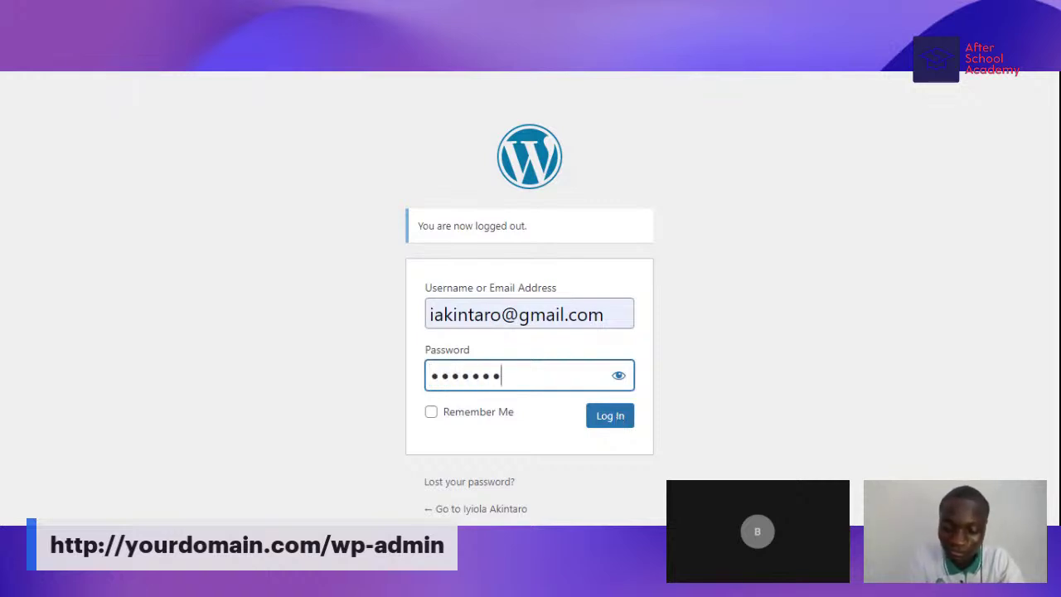
pyautogui.write('******')
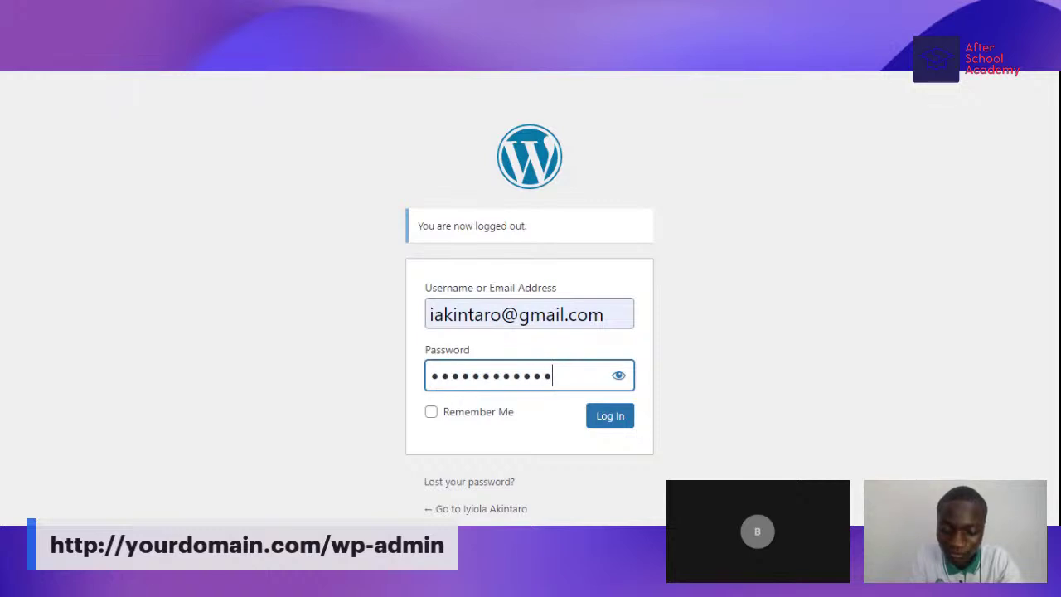
pyautogui.write('**')
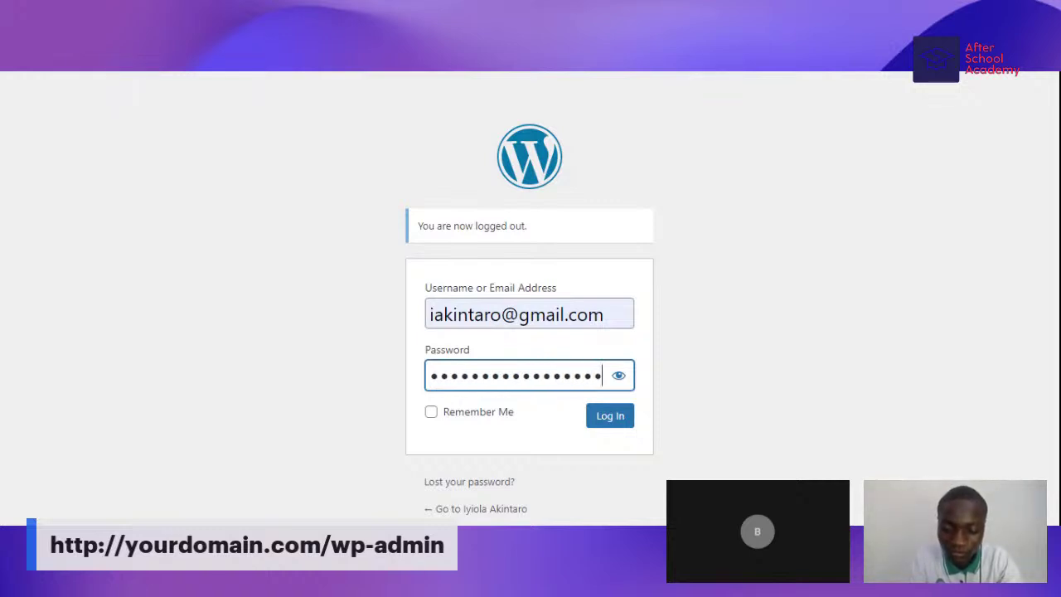
pyautogui.click(613, 417)
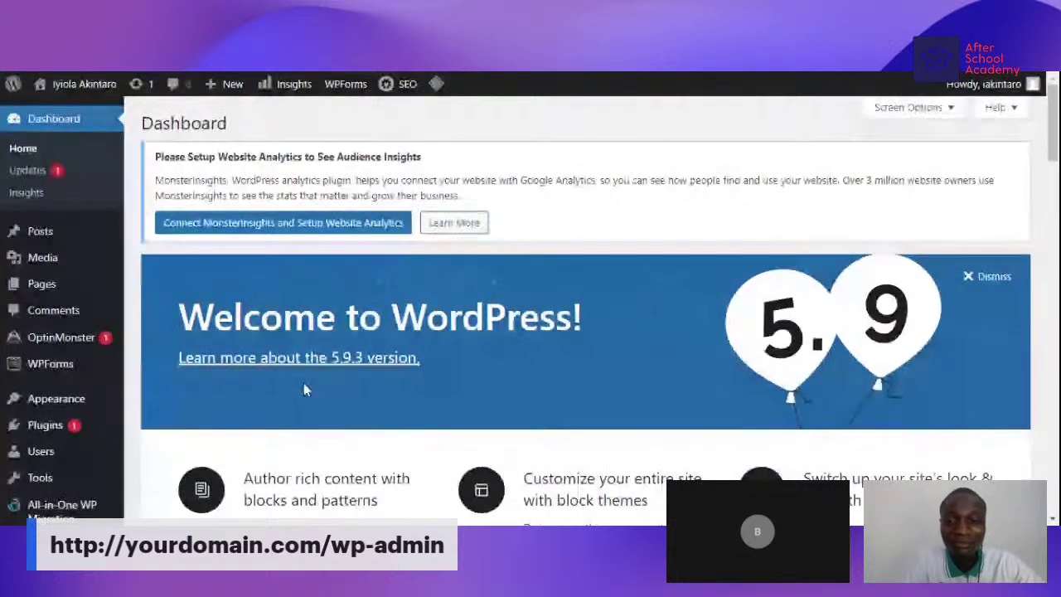
pyautogui.scroll(-3, 303, 383)
pyautogui.scroll(3, 304, 381)
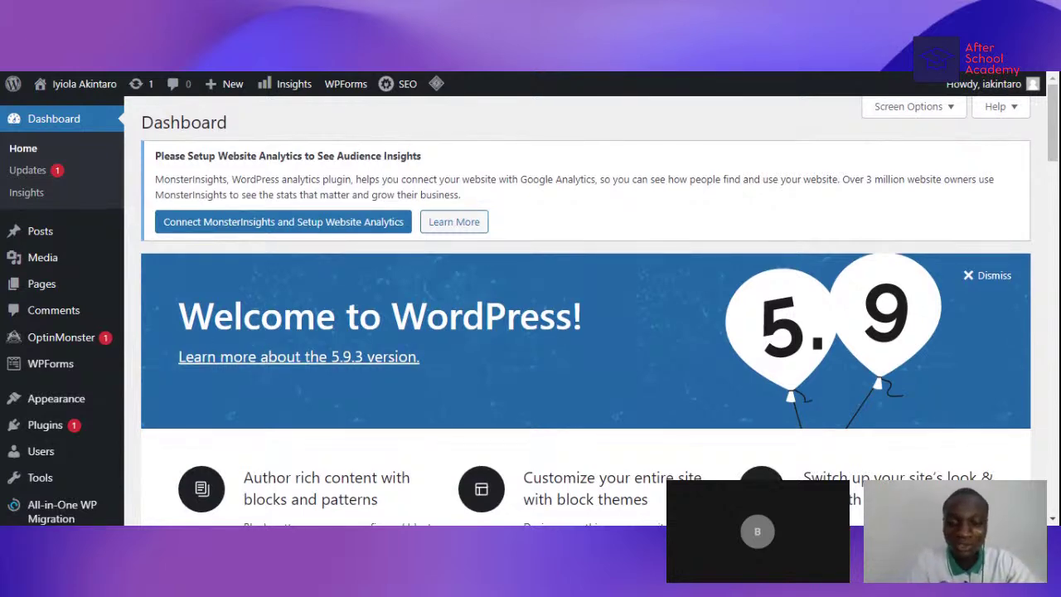
pyautogui.scroll(-1, 540, 306)
pyautogui.scroll(-6, 540, 306)
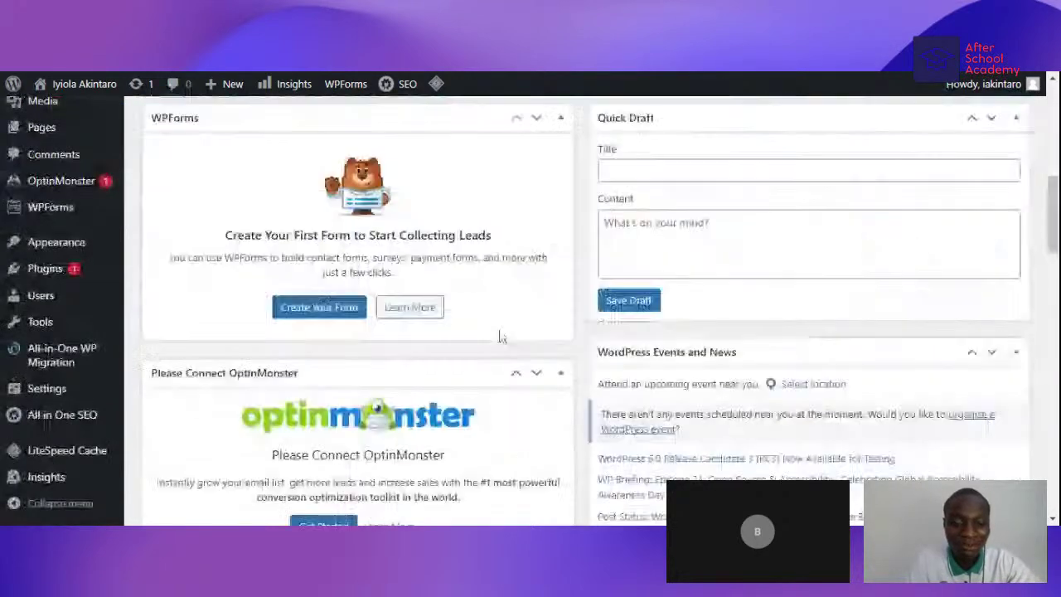
pyautogui.scroll(-12, 501, 336)
pyautogui.scroll(14, 497, 339)
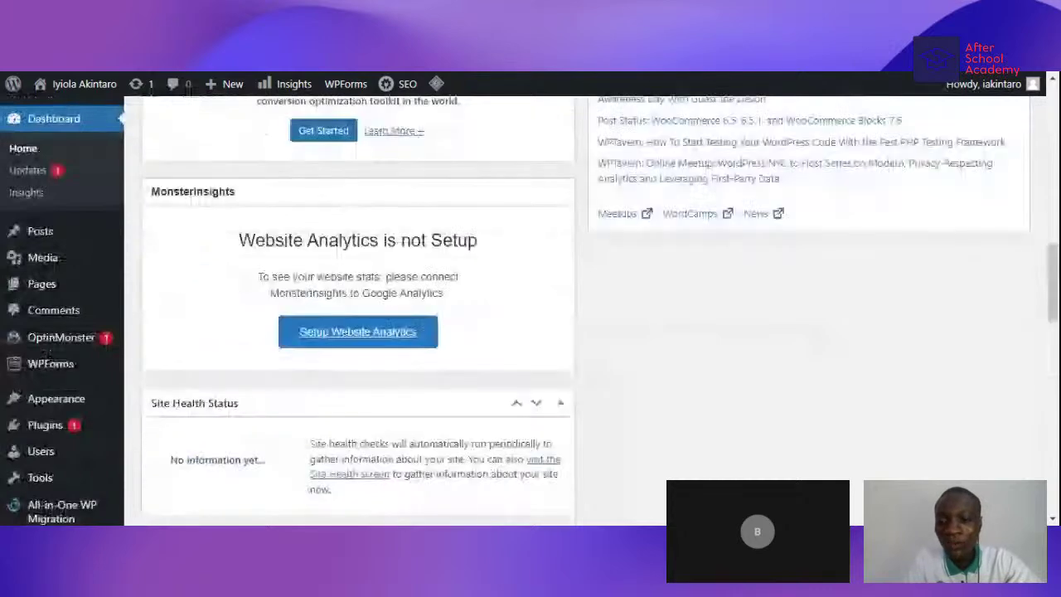
pyautogui.scroll(5, 406, 349)
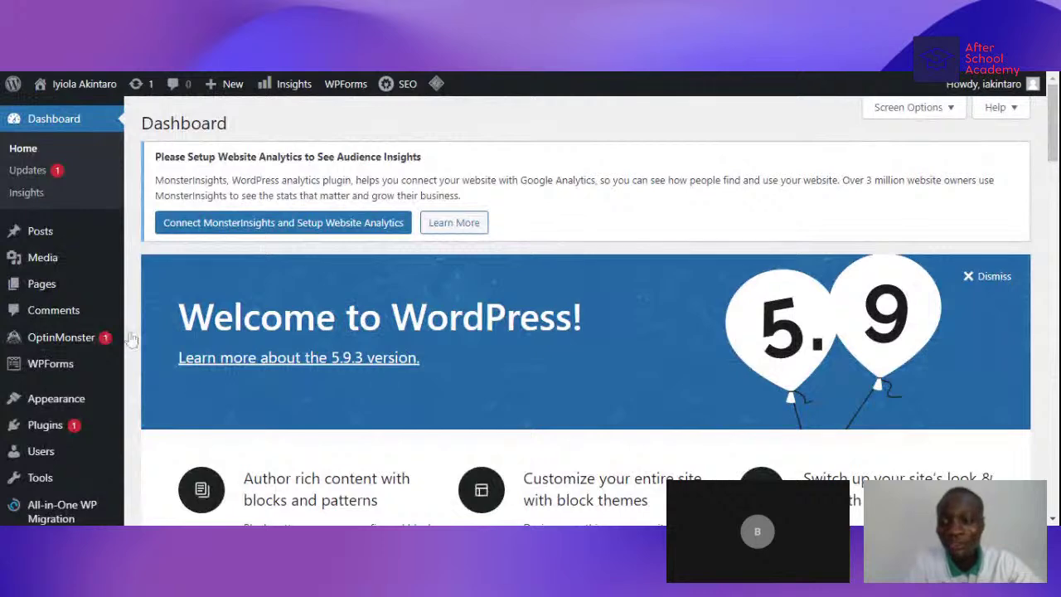
pyautogui.scroll(-6, 288, 364)
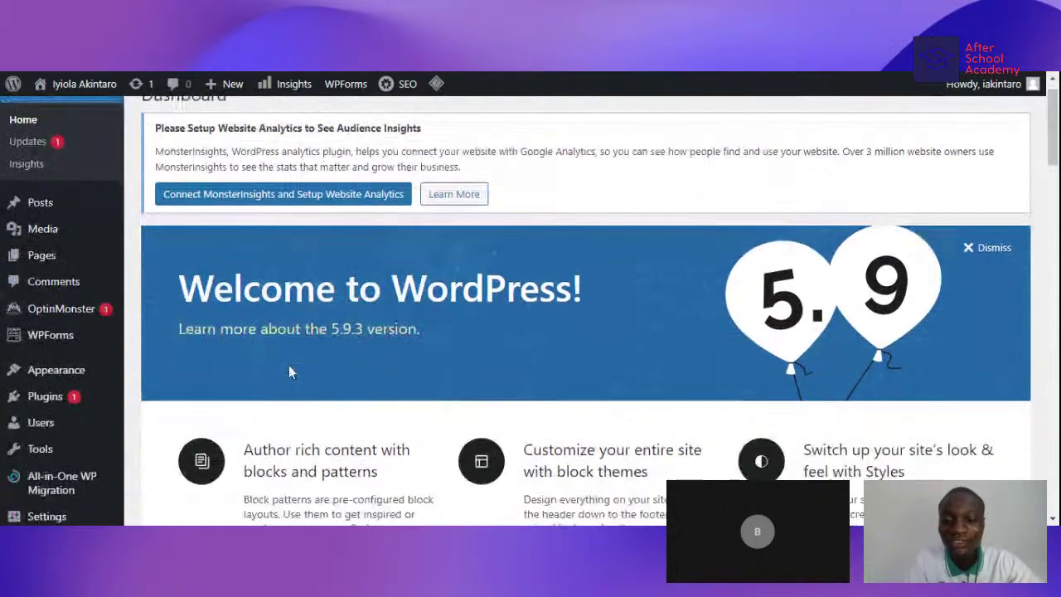
pyautogui.scroll(-4, 292, 416)
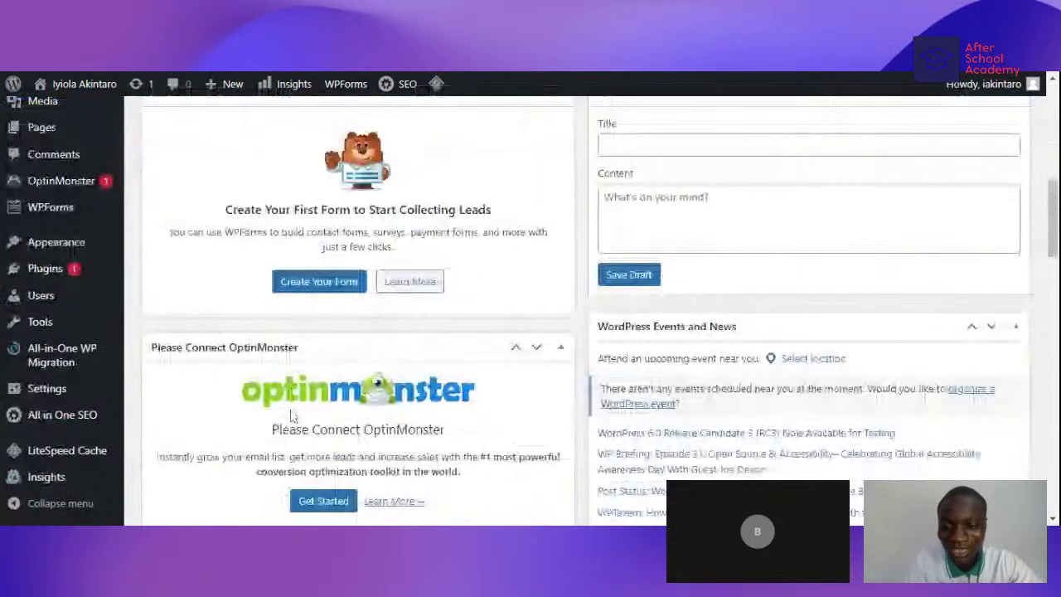
pyautogui.scroll(8, 282, 353)
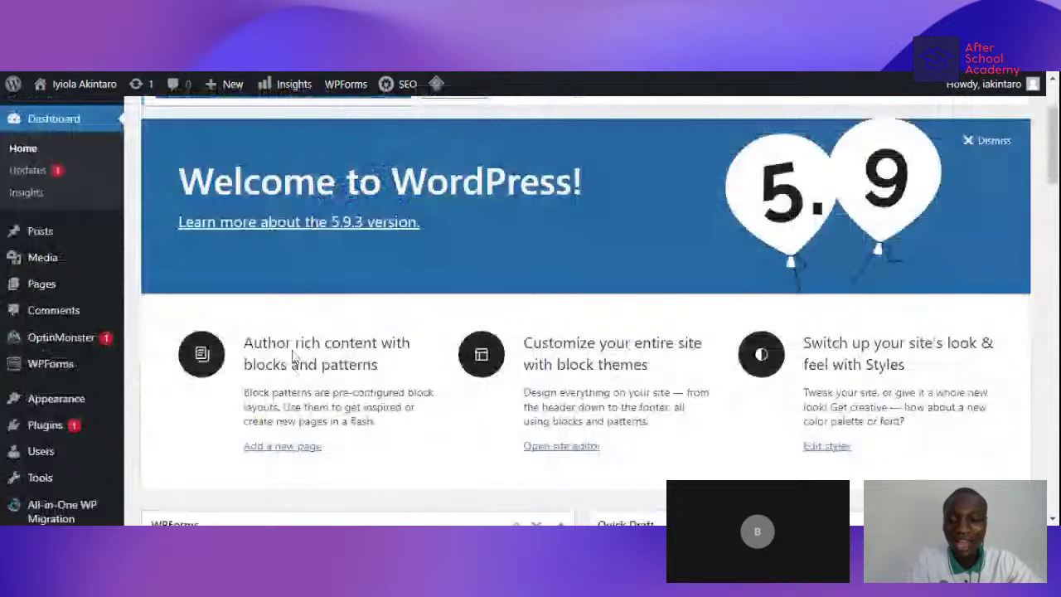
pyautogui.scroll(2, 291, 354)
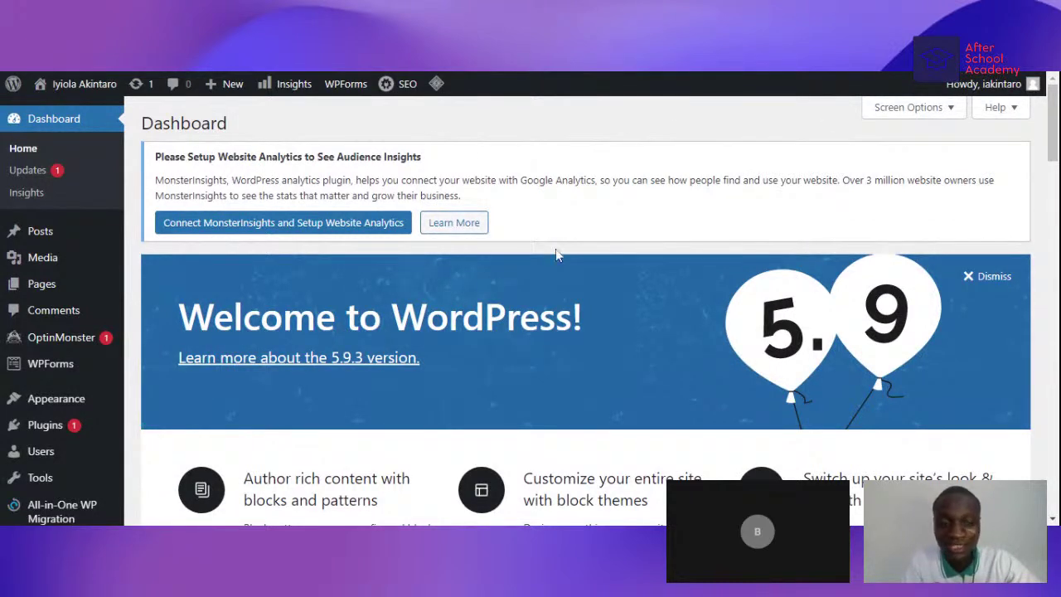
# - Open Screen Options to review the Dashboard's widget checkboxes
pyautogui.click(920, 108)
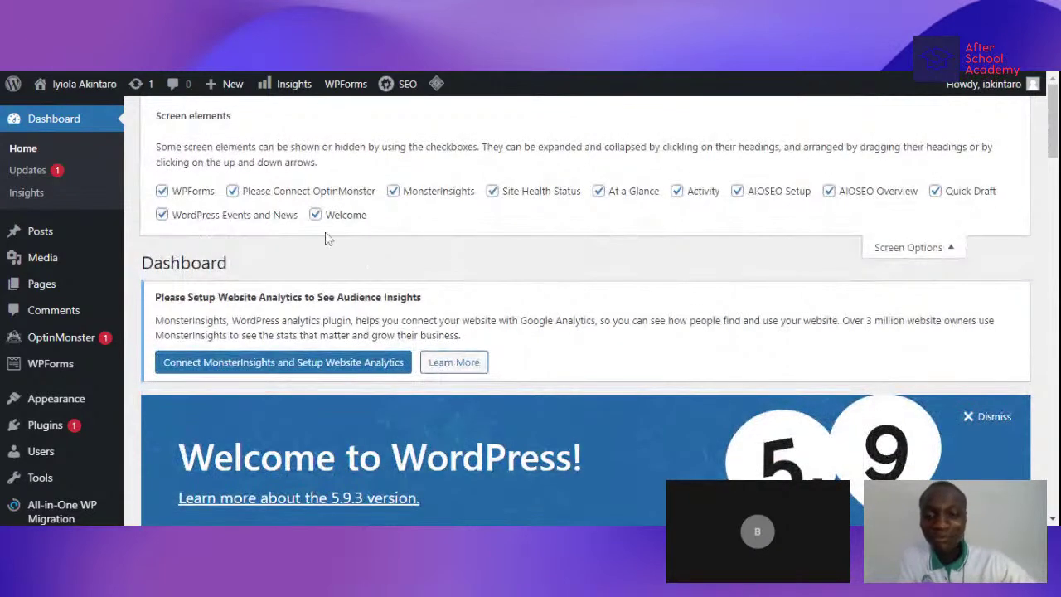
pyautogui.scroll(-2, 576, 226)
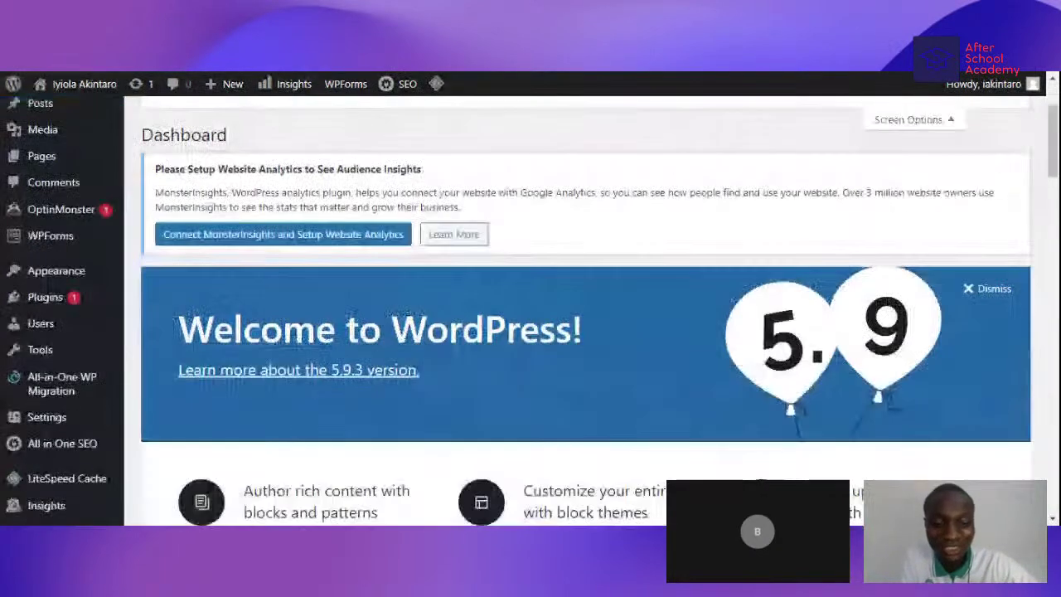
pyautogui.scroll(-15, 456, 348)
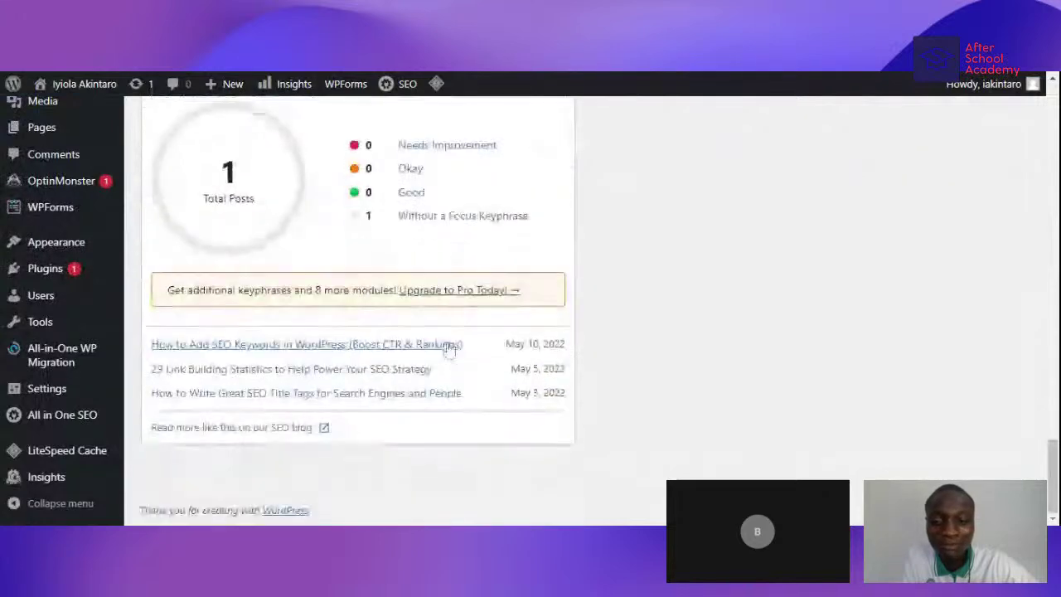
pyautogui.scroll(3, 455, 345)
pyautogui.scroll(14, 455, 345)
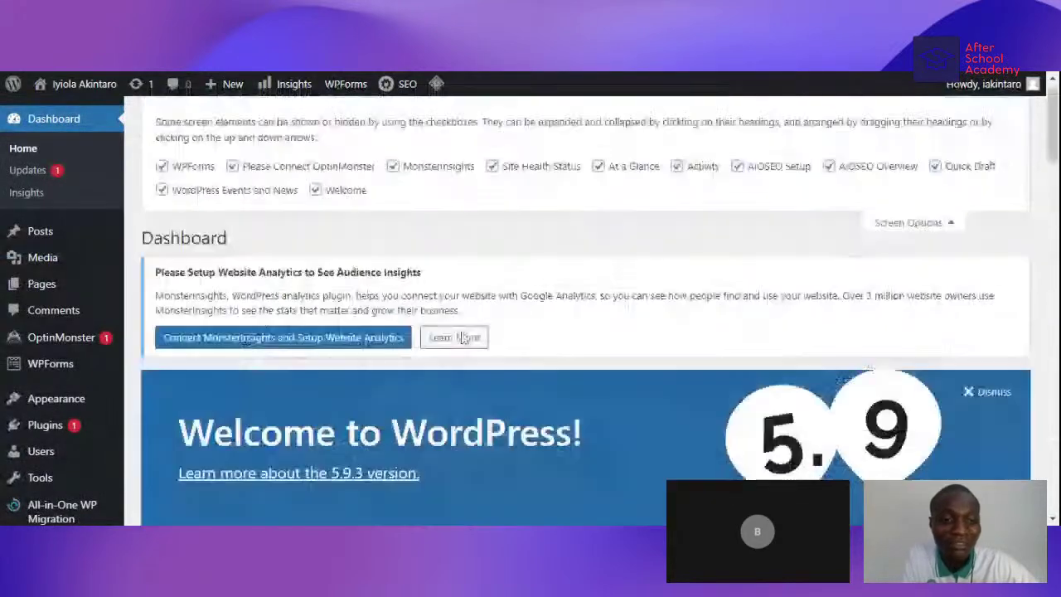
pyautogui.click(944, 246)
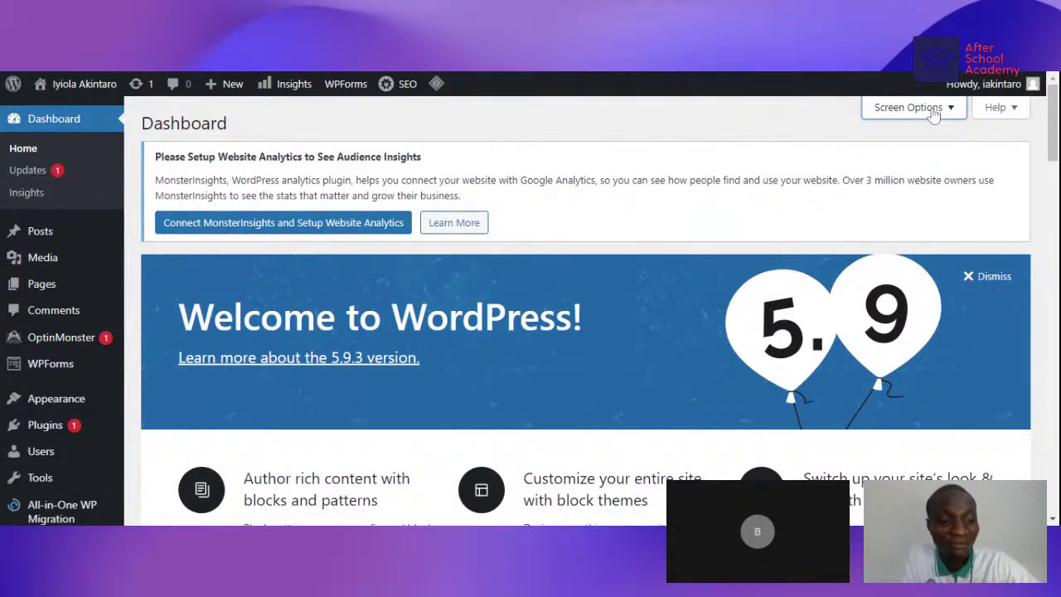
# - Uncheck Welcome, Events and News, AIOSEO, Quick Draft, Activity, At a Glance, MonsterInsights, OptinMonster and WPForms
pyautogui.click(934, 115)
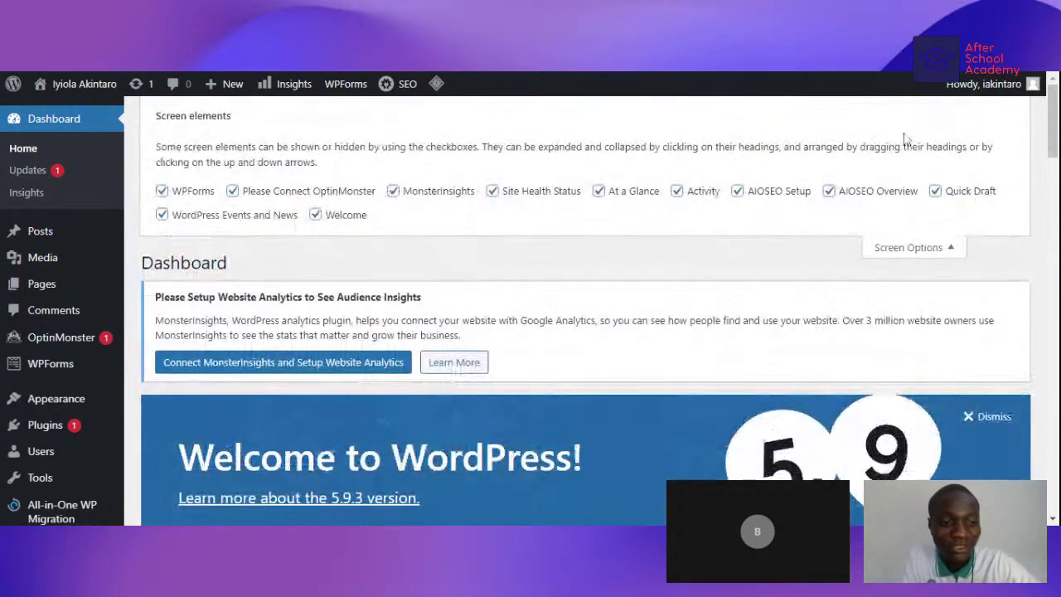
pyautogui.click(315, 214)
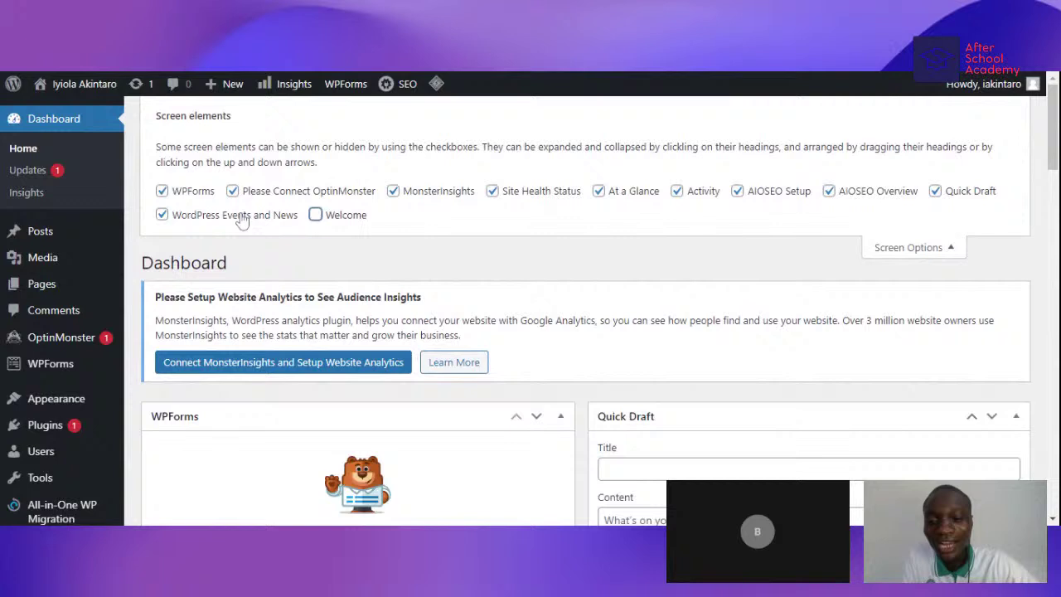
pyautogui.click(161, 215)
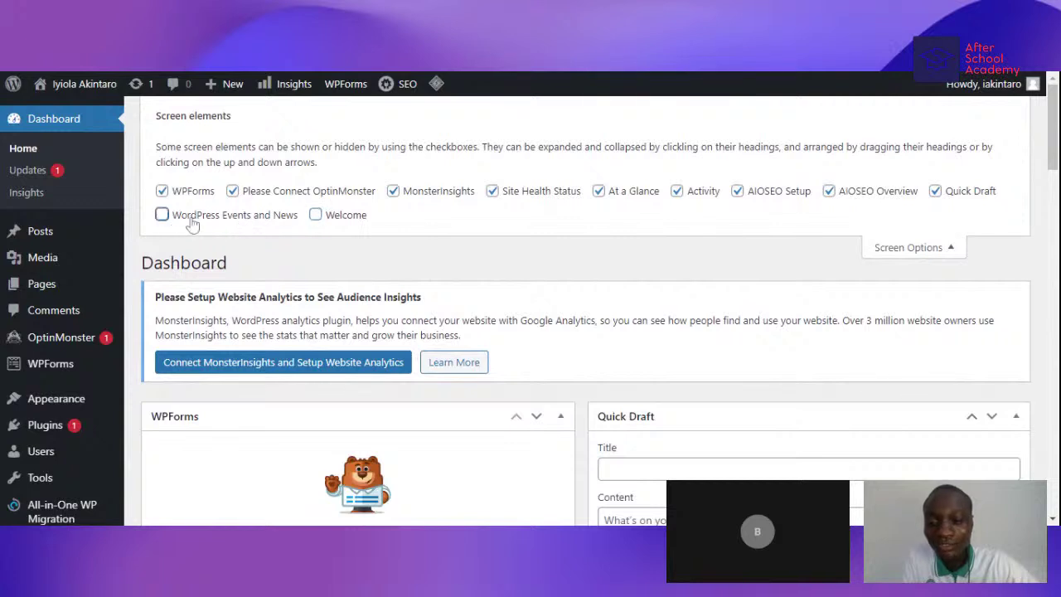
pyautogui.click(878, 192)
pyautogui.click(935, 191)
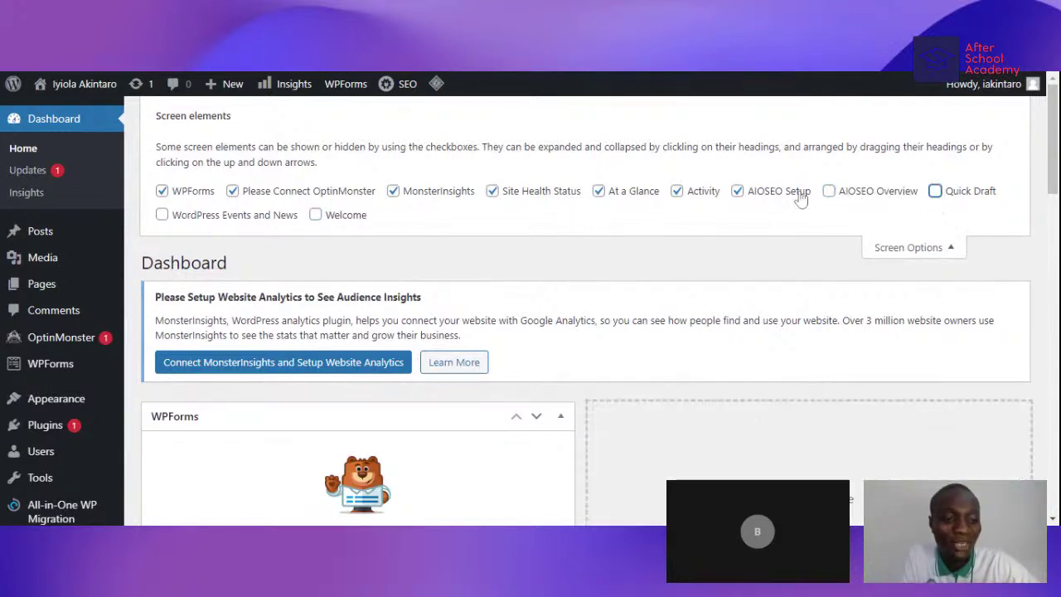
pyautogui.click(680, 193)
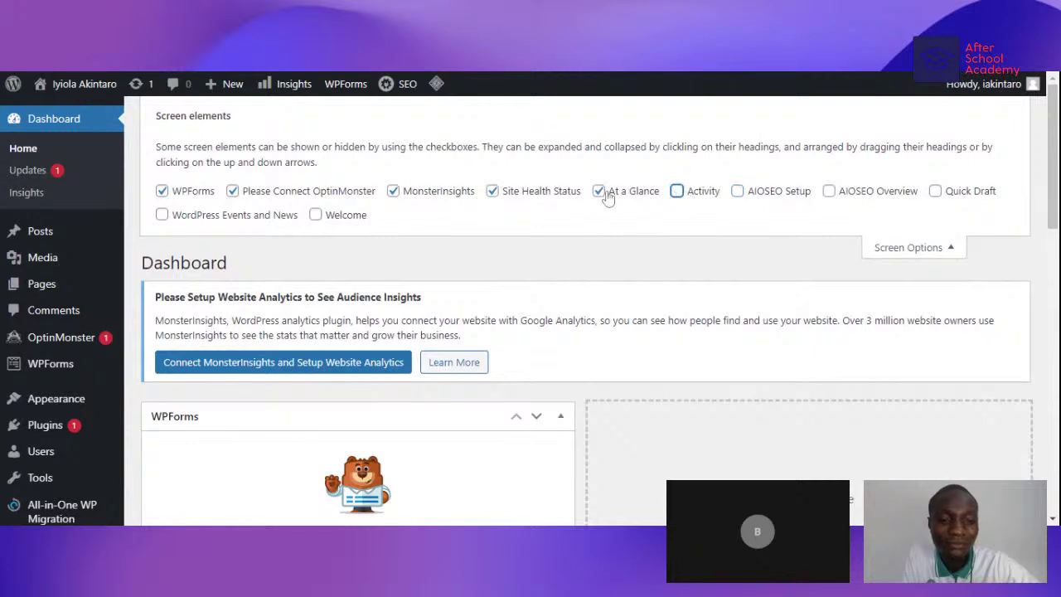
pyautogui.click(600, 193)
pyautogui.click(492, 193)
pyautogui.click(394, 192)
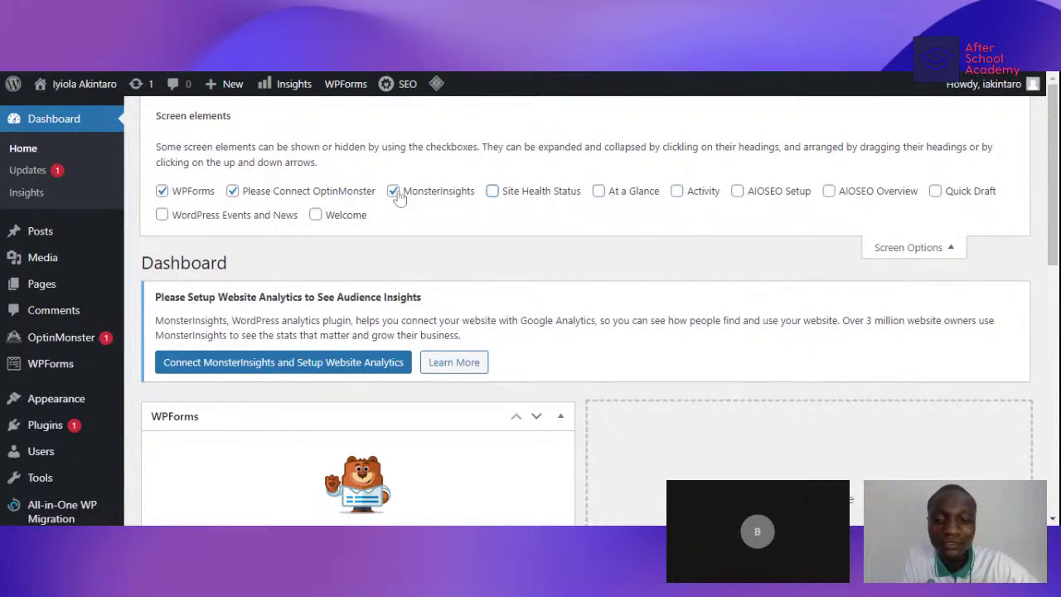
pyautogui.click(232, 191)
pyautogui.click(162, 190)
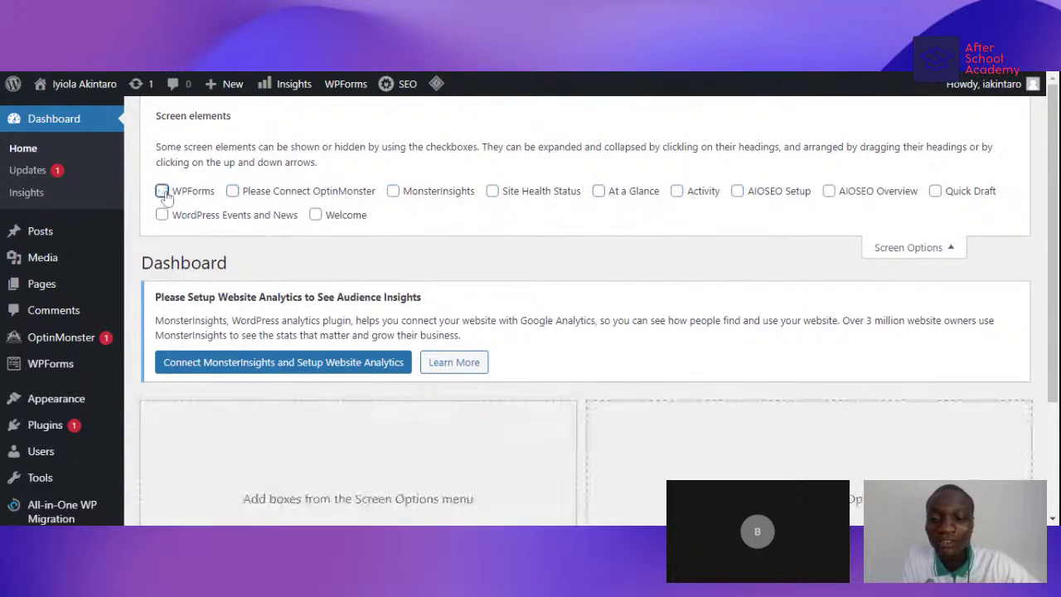
pyautogui.click(948, 246)
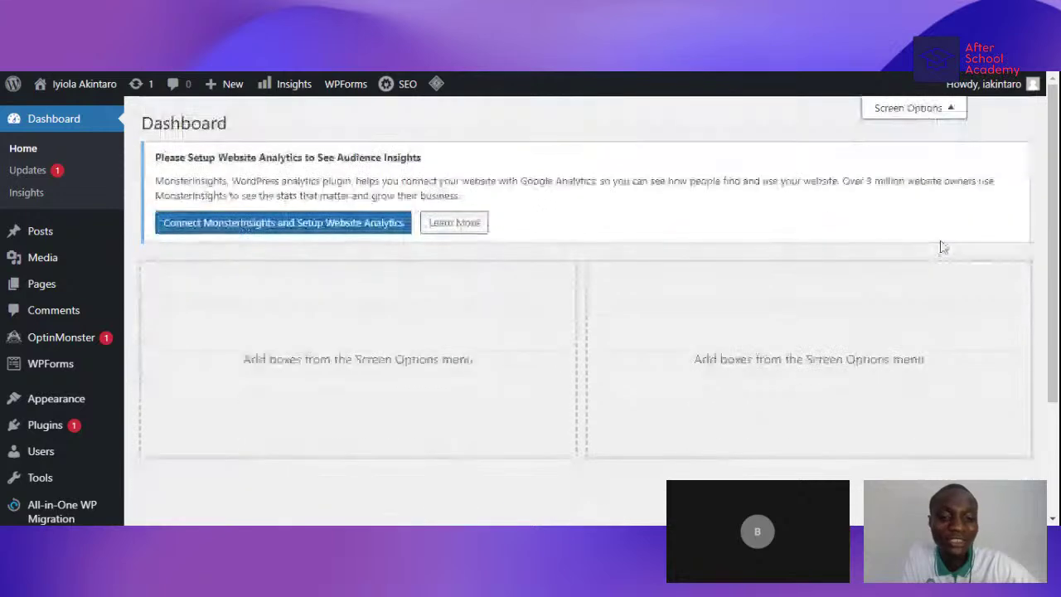
# - Scroll the Dashboard to confirm no widgets remain
pyautogui.scroll(-3, 467, 306)
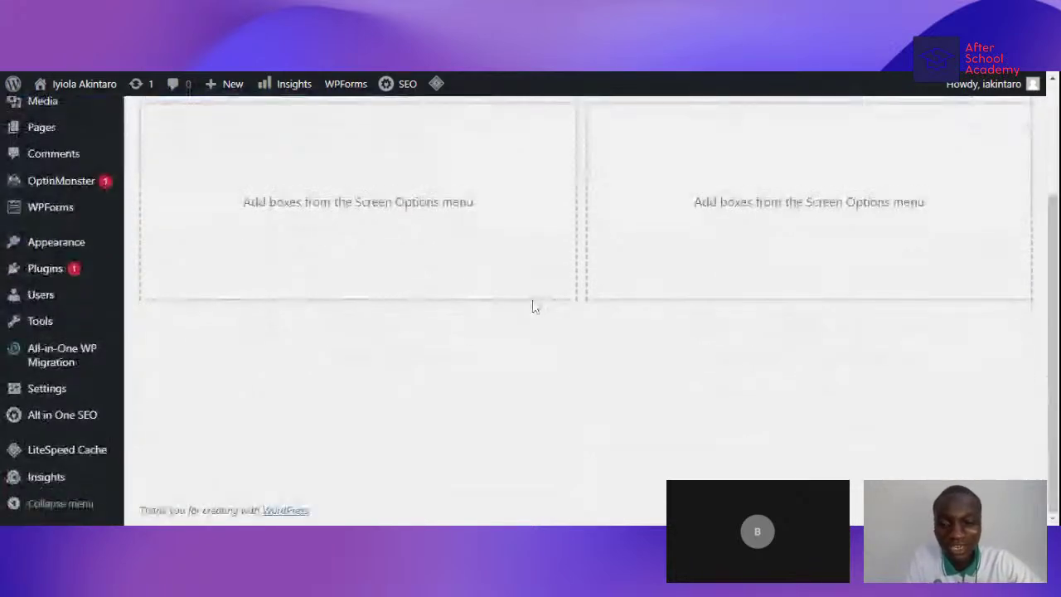
pyautogui.scroll(3, 564, 298)
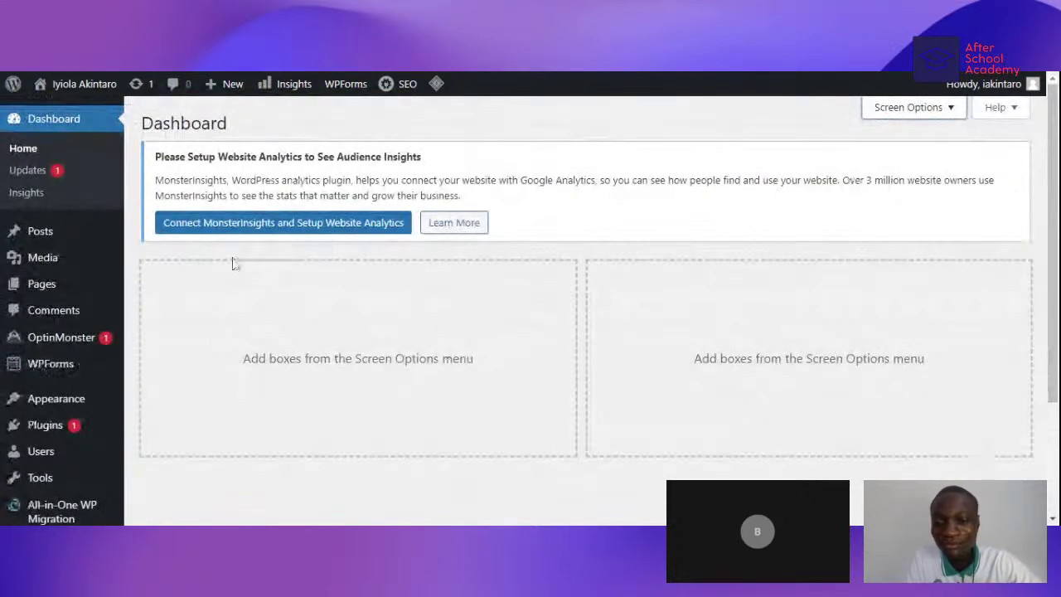
pyautogui.scroll(-1, 78, 199)
pyautogui.scroll(-2, 50, 223)
pyautogui.scroll(3, 58, 249)
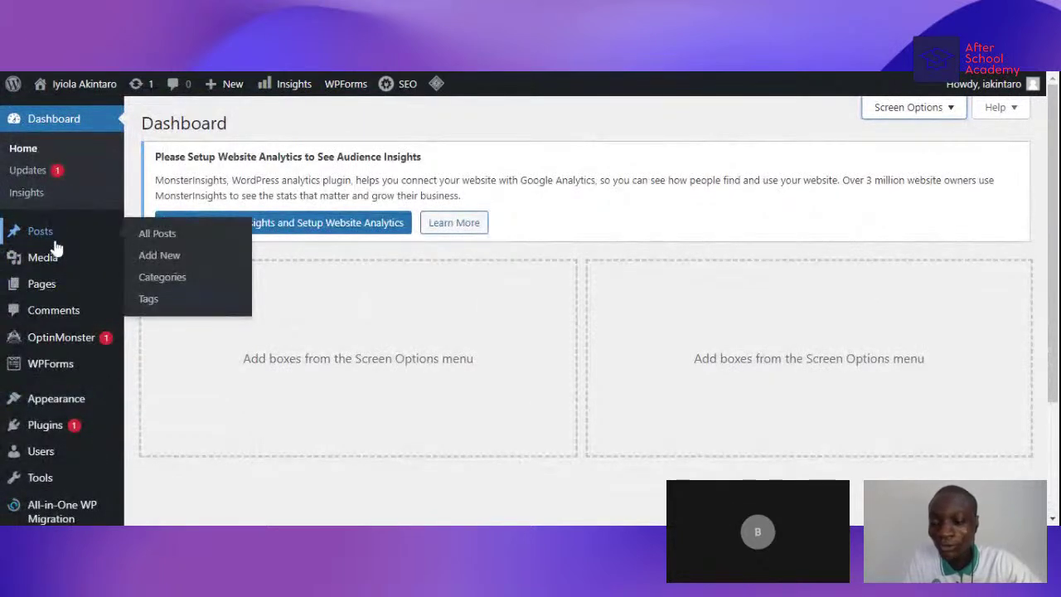
# - Check Posts > All Posts, then open the live site's front page via Visit Site
pyautogui.moveTo(47, 232)
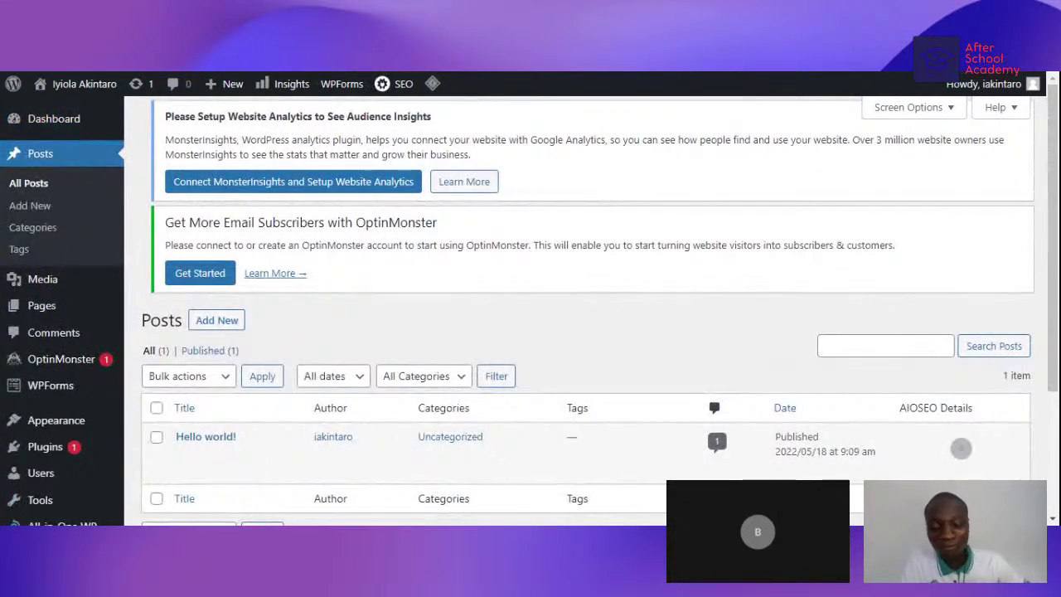
pyautogui.moveTo(61, 81)
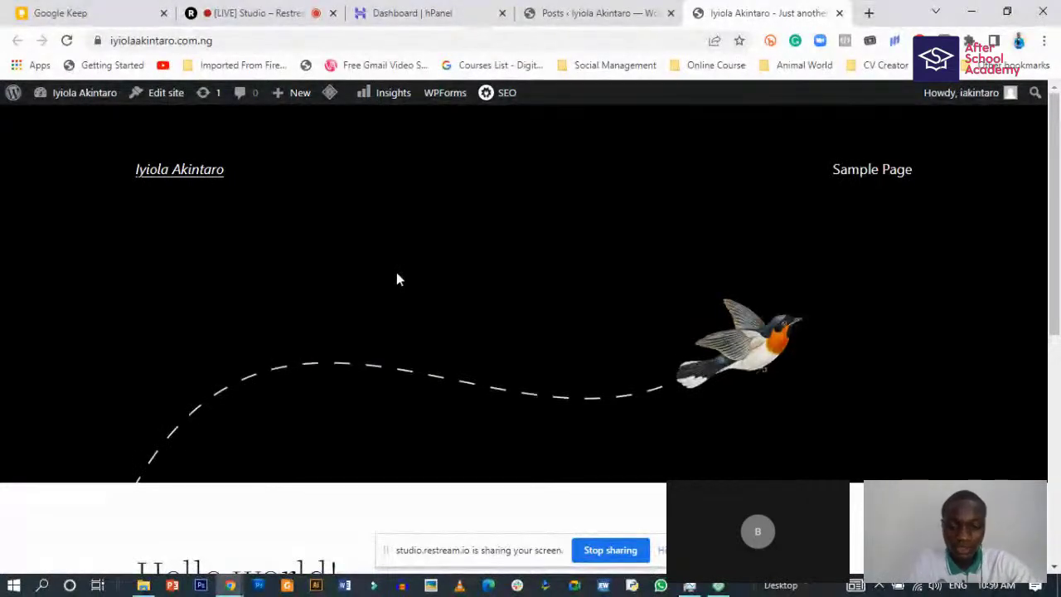
# - Switch to the admin Posts tab listing the single Hello world! post
pyautogui.scroll(-1, 377, 365)
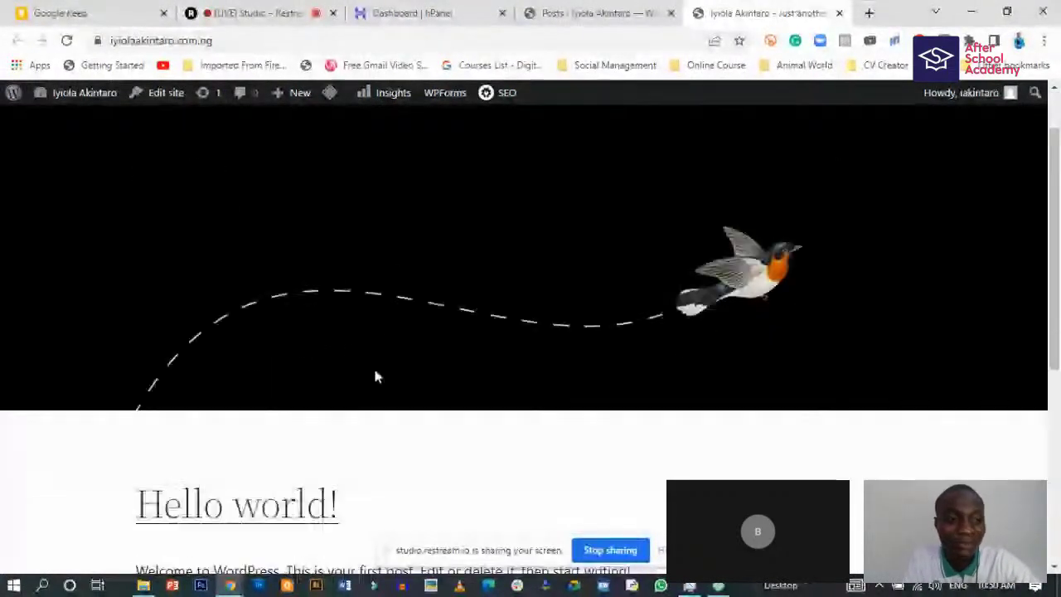
pyautogui.scroll(1, 373, 369)
pyautogui.scroll(-1, 246, 348)
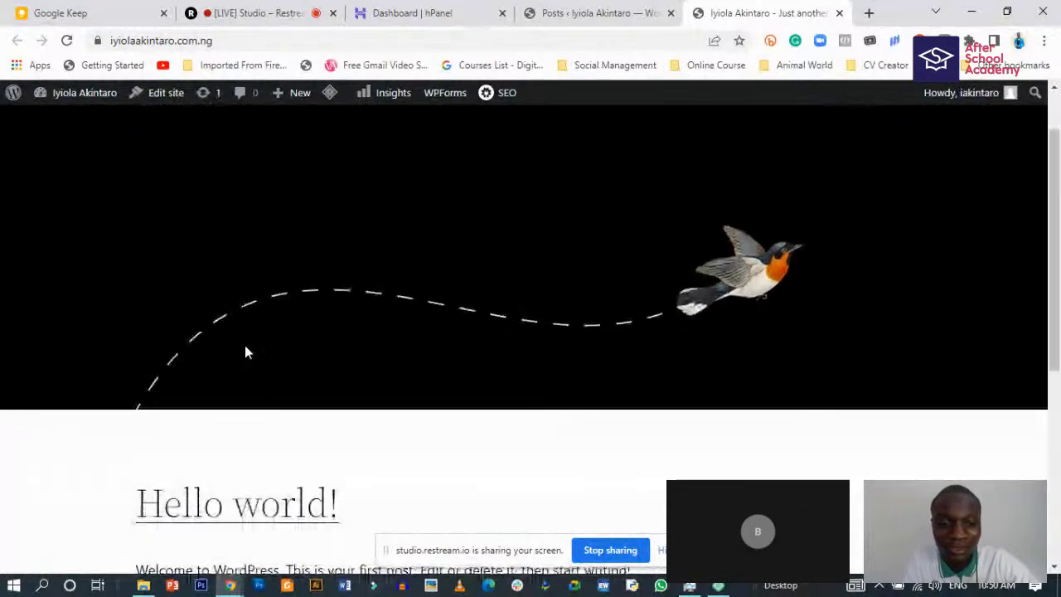
pyautogui.scroll(1, 244, 352)
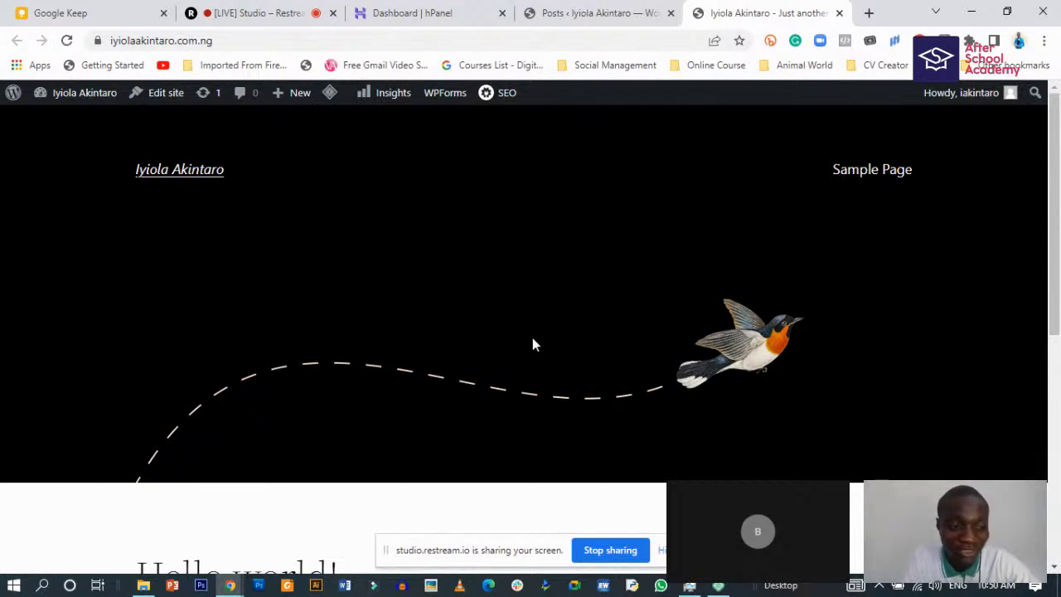
pyautogui.scroll(-5, 532, 344)
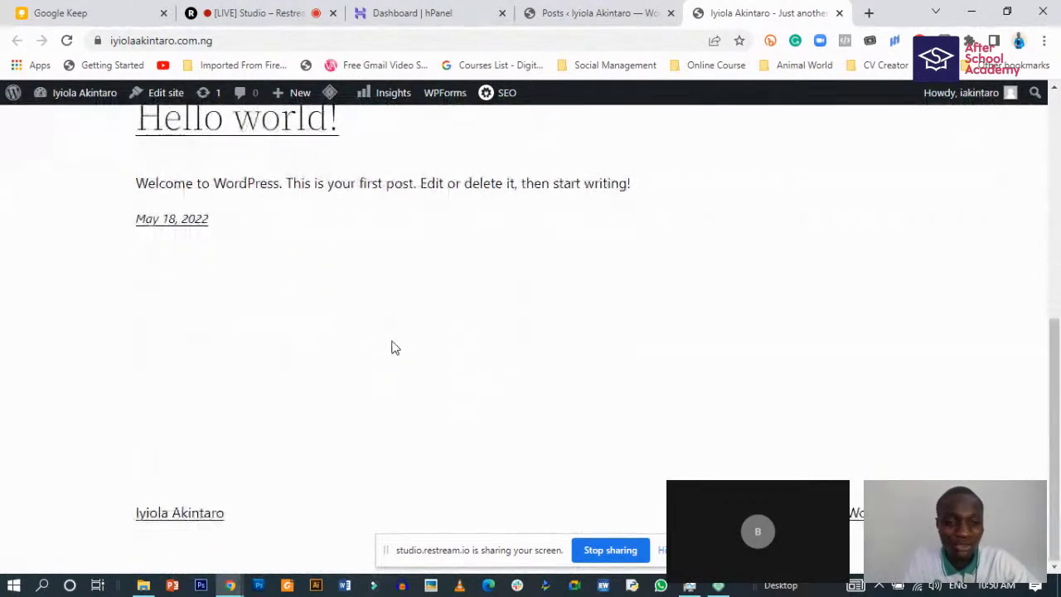
pyautogui.scroll(2, 395, 348)
pyautogui.scroll(-2, 390, 349)
pyautogui.scroll(2, 390, 348)
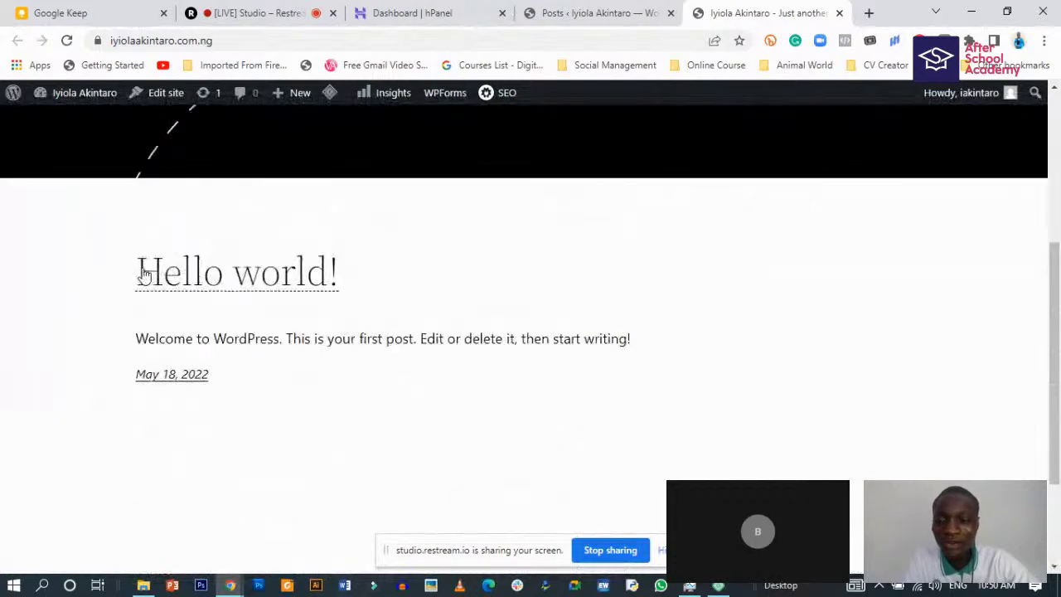
pyautogui.scroll(3, 248, 348)
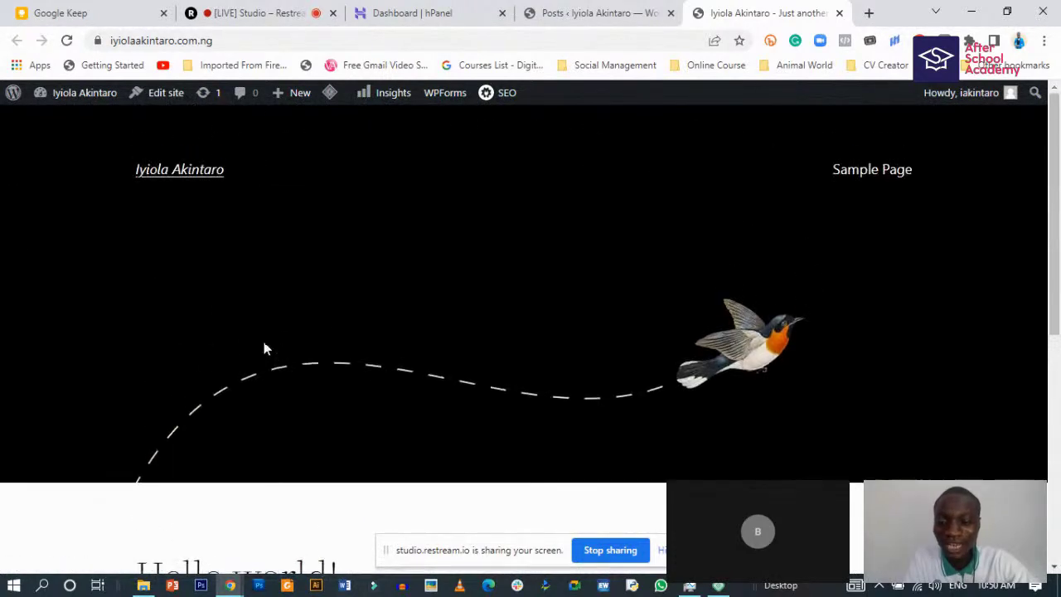
pyautogui.scroll(-3, 263, 348)
pyautogui.scroll(2, 336, 355)
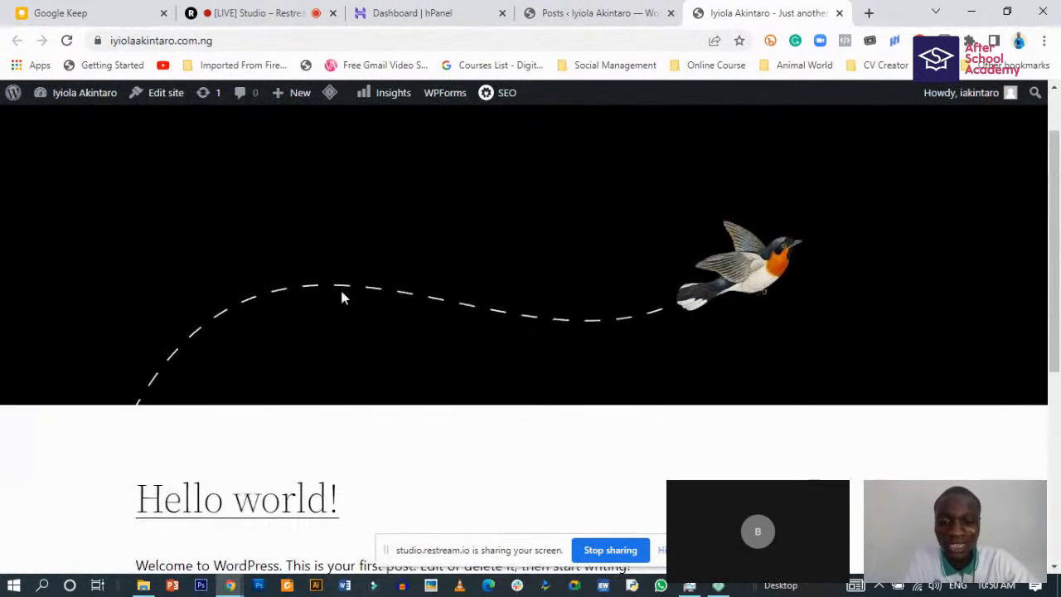
pyautogui.scroll(1, 346, 348)
pyautogui.scroll(-3, 357, 404)
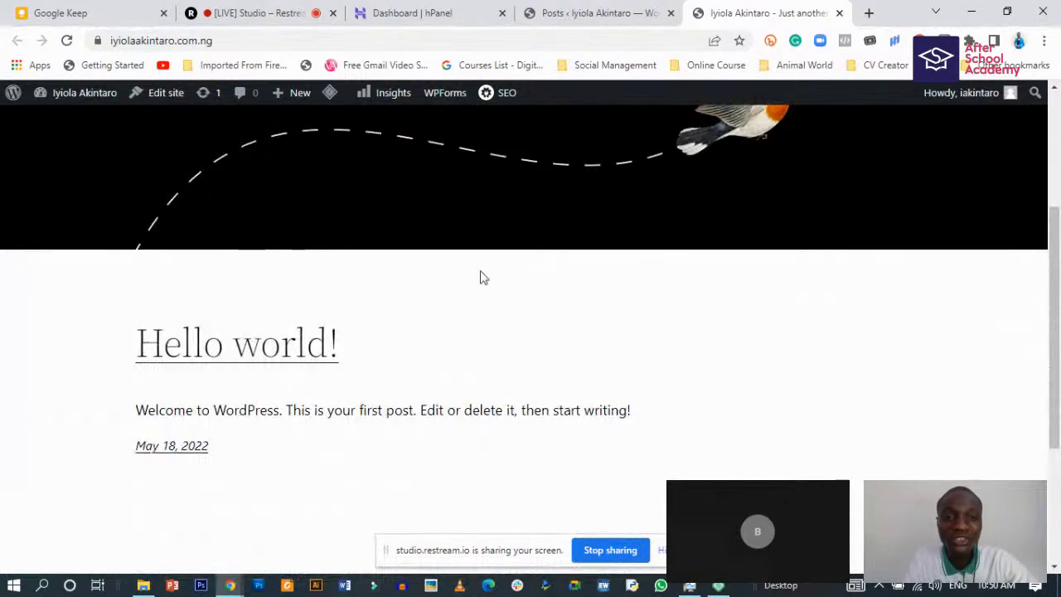
pyautogui.click(572, 14)
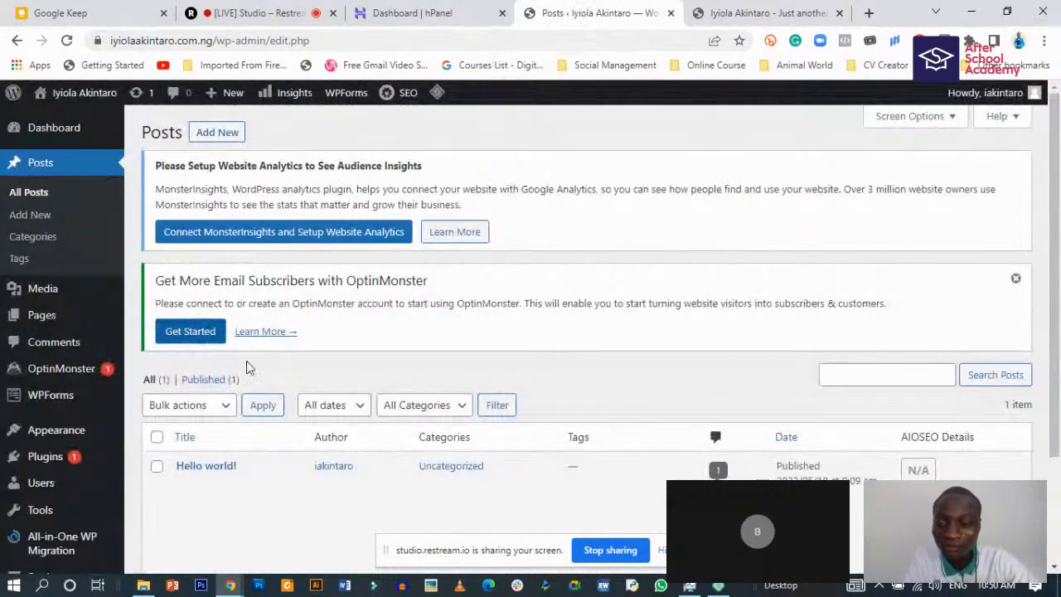
# - Select all posts and apply Move to Trash to remove Hello world!
pyautogui.scroll(-3, 248, 367)
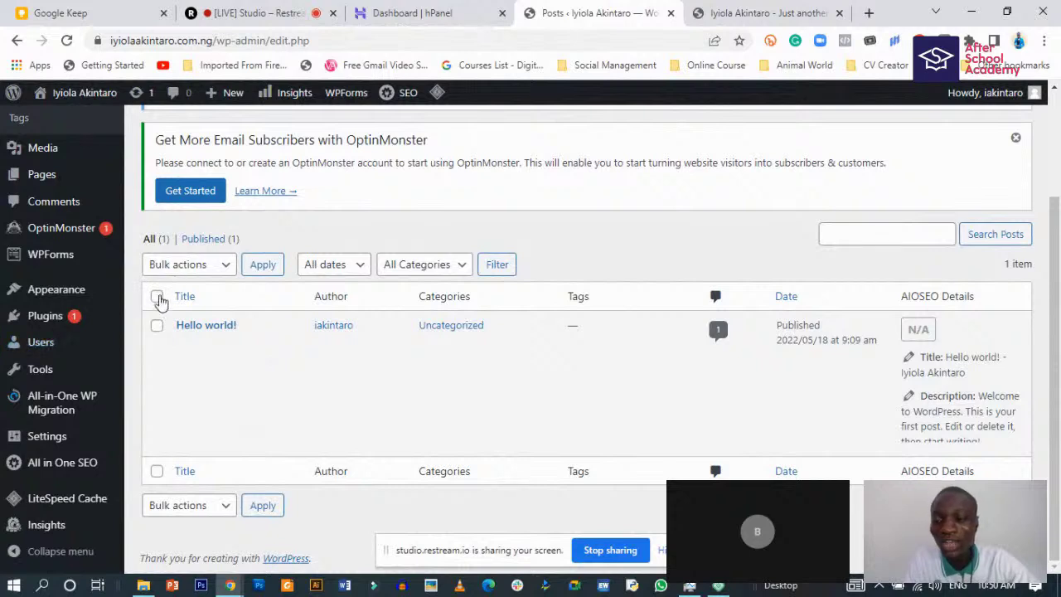
pyautogui.click(158, 296)
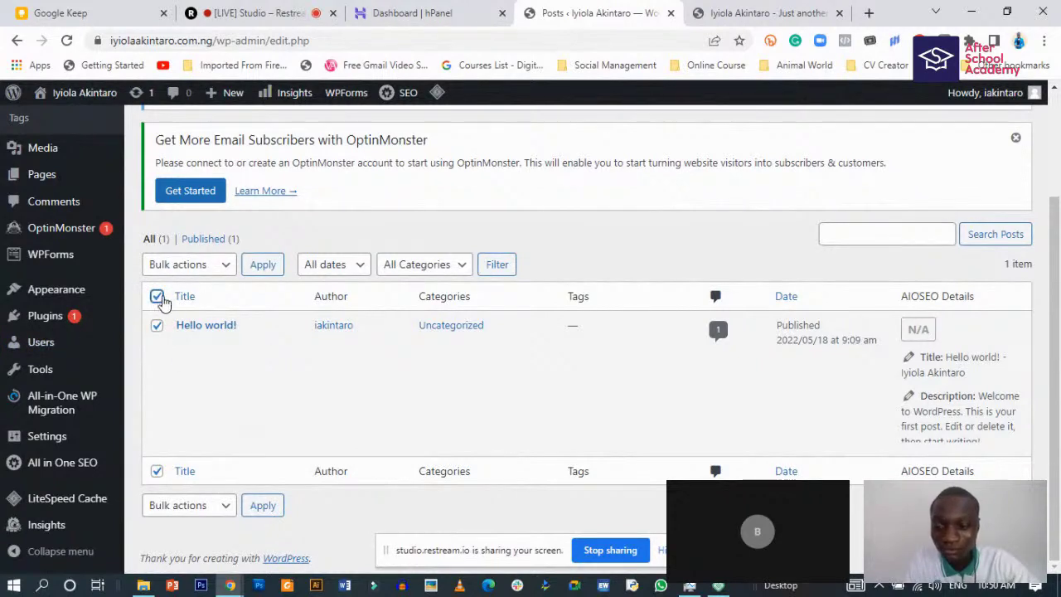
pyautogui.click(157, 296)
pyautogui.click(158, 297)
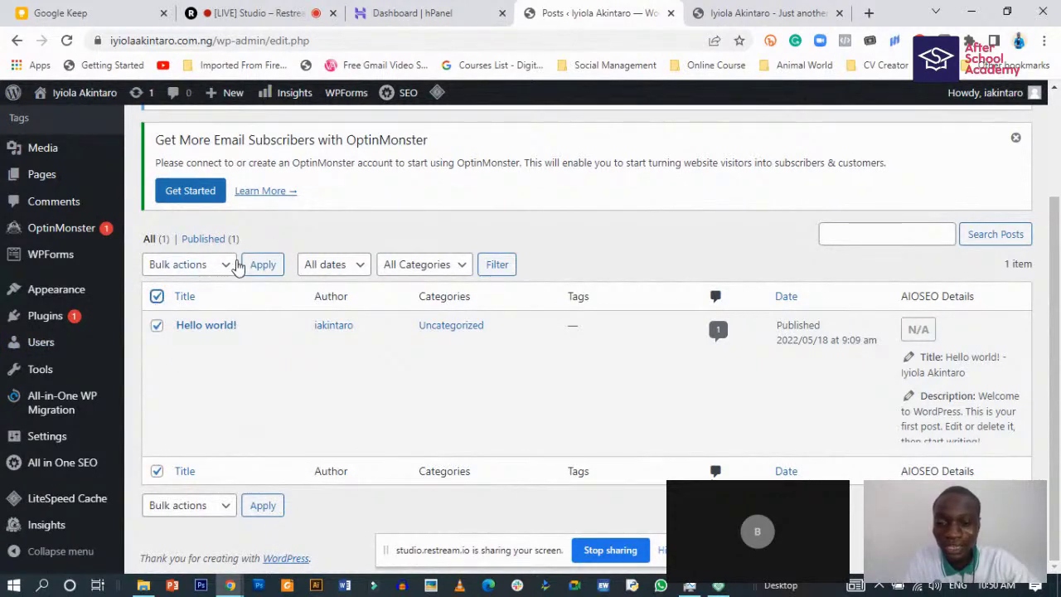
pyautogui.click(195, 265)
pyautogui.click(193, 316)
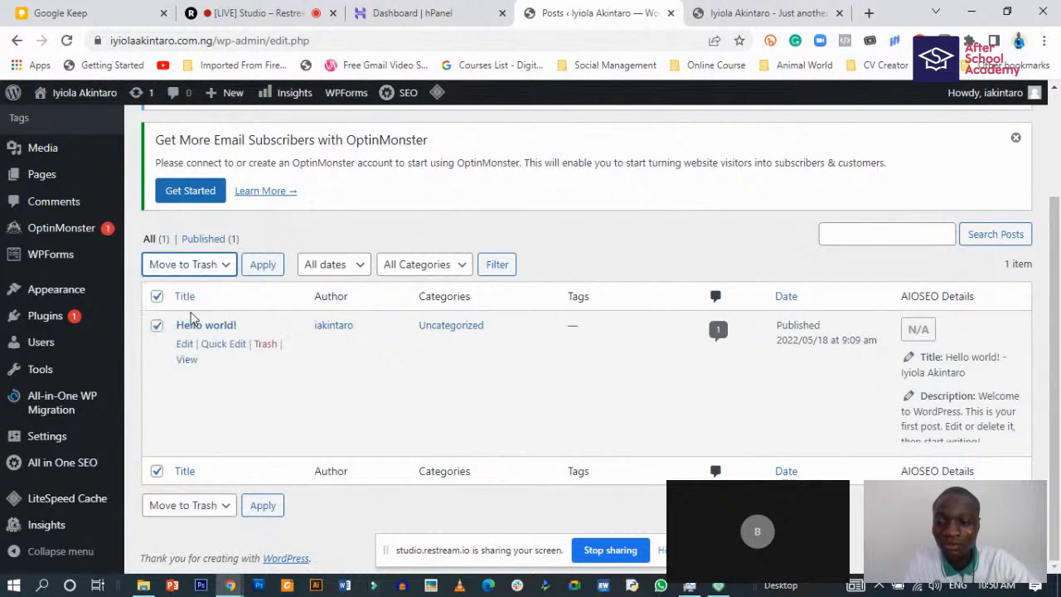
pyautogui.click(263, 272)
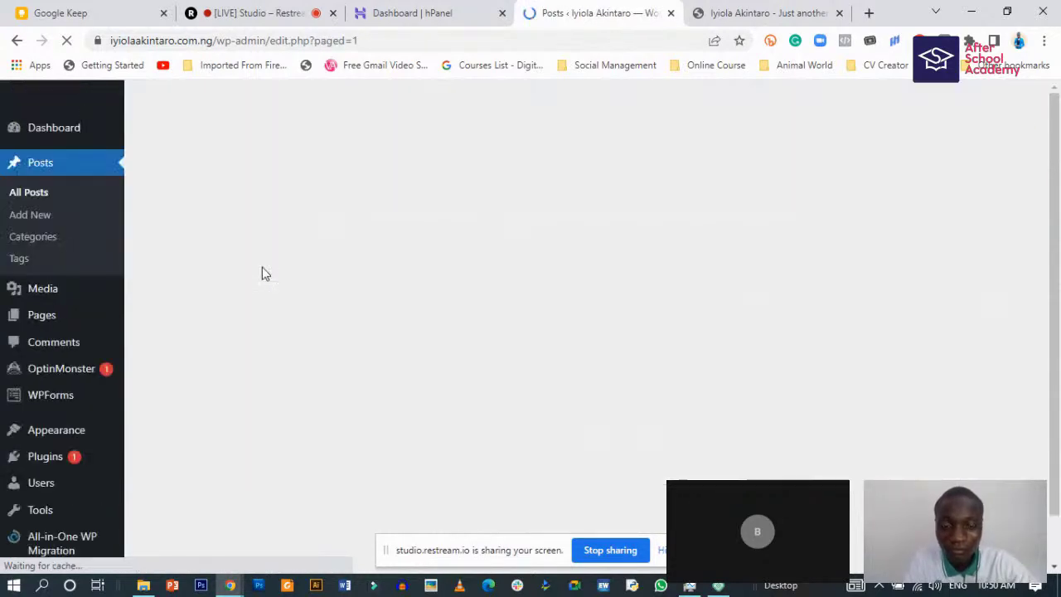
# - Check the empty list and switch back to the site's front-page tab
pyautogui.scroll(-2, 189, 469)
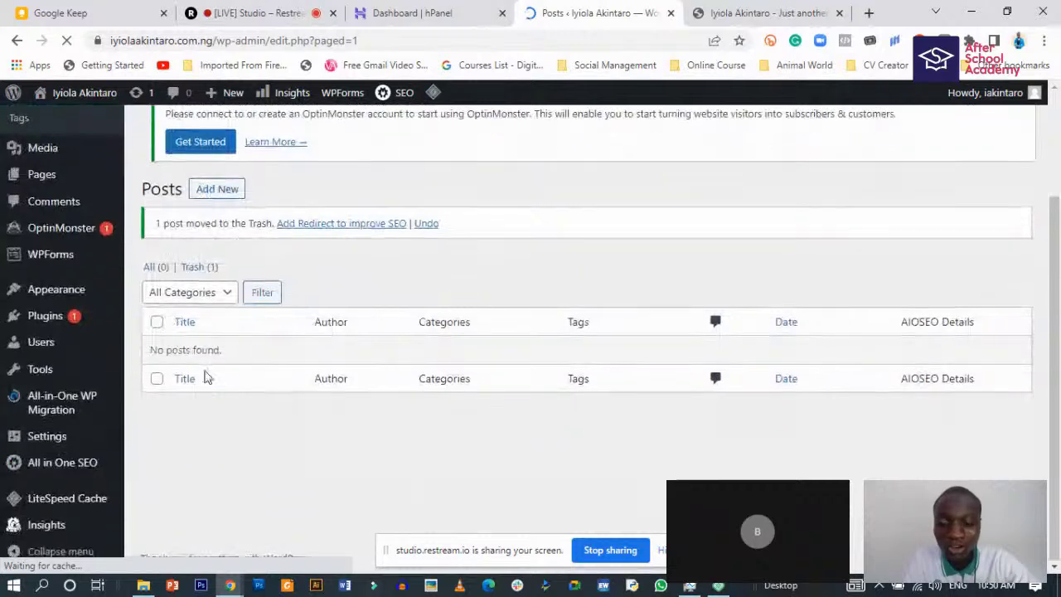
pyautogui.scroll(2, 228, 331)
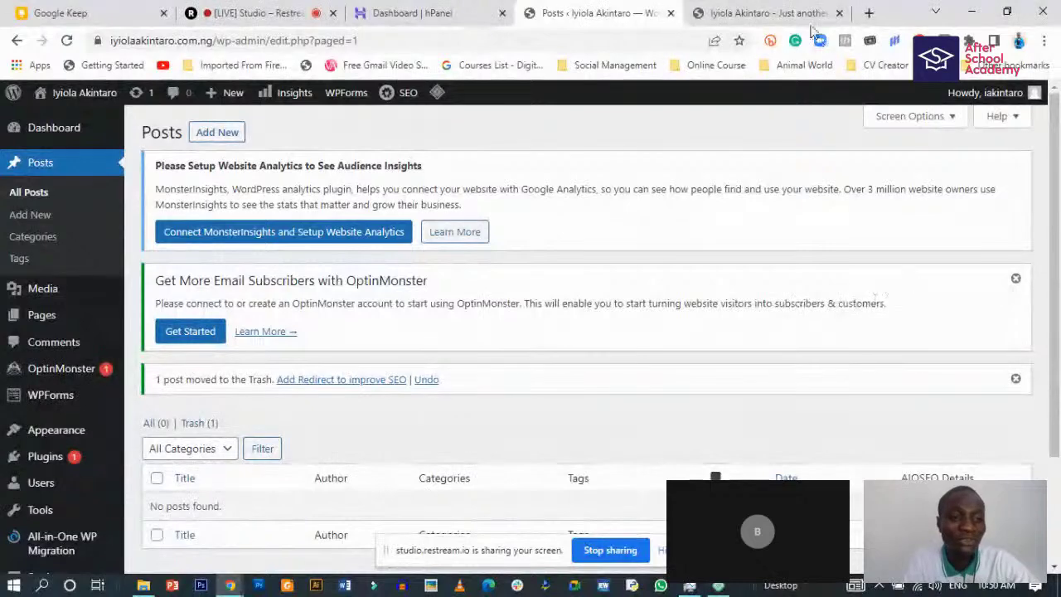
pyautogui.click(769, 14)
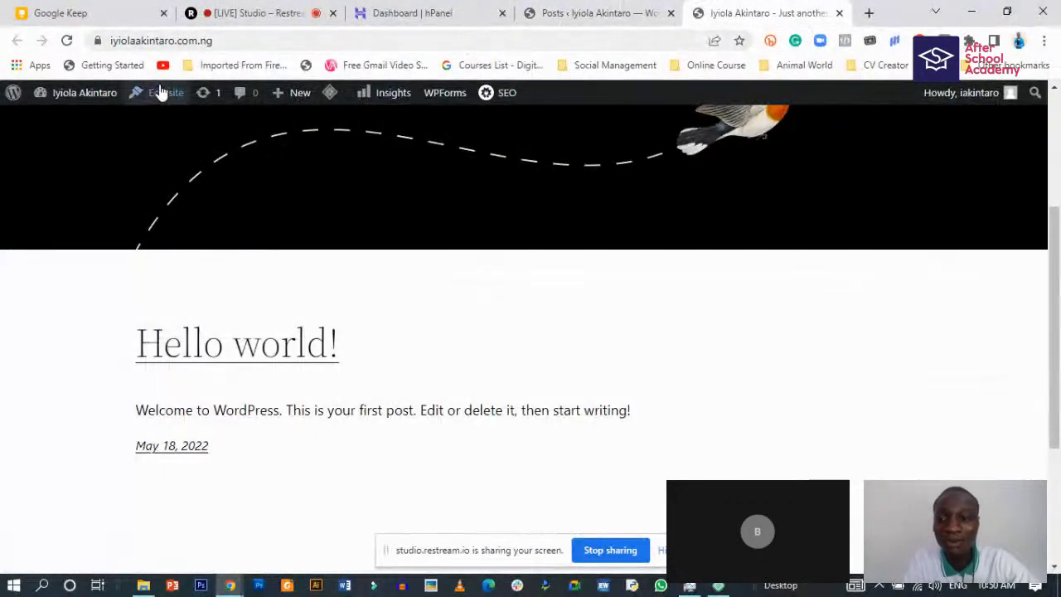
# - Reload the front page to confirm Hello world! is gone, then return to Posts
pyautogui.click(66, 39)
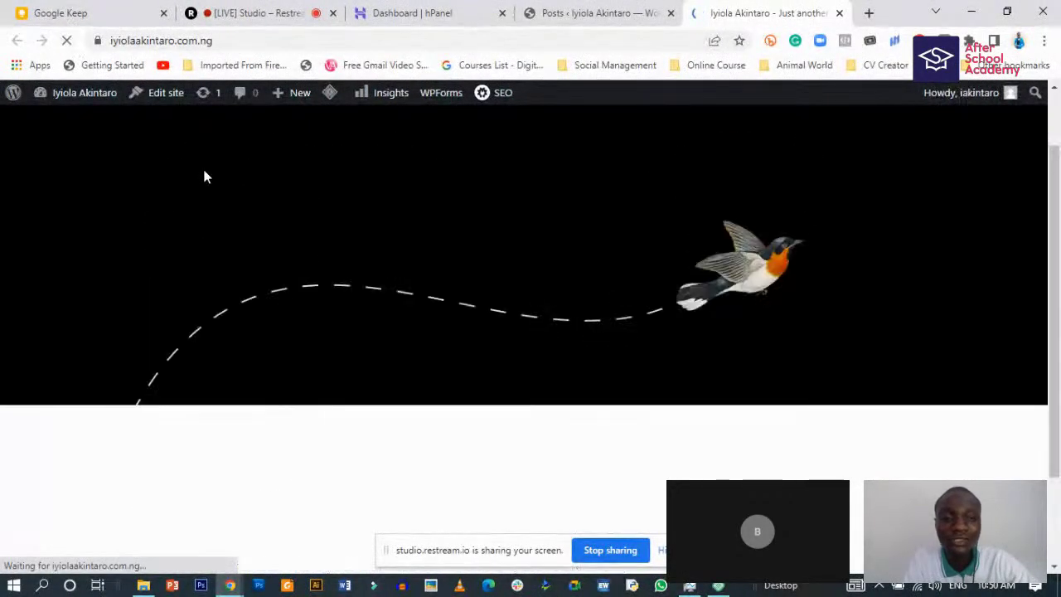
pyautogui.scroll(-3, 209, 199)
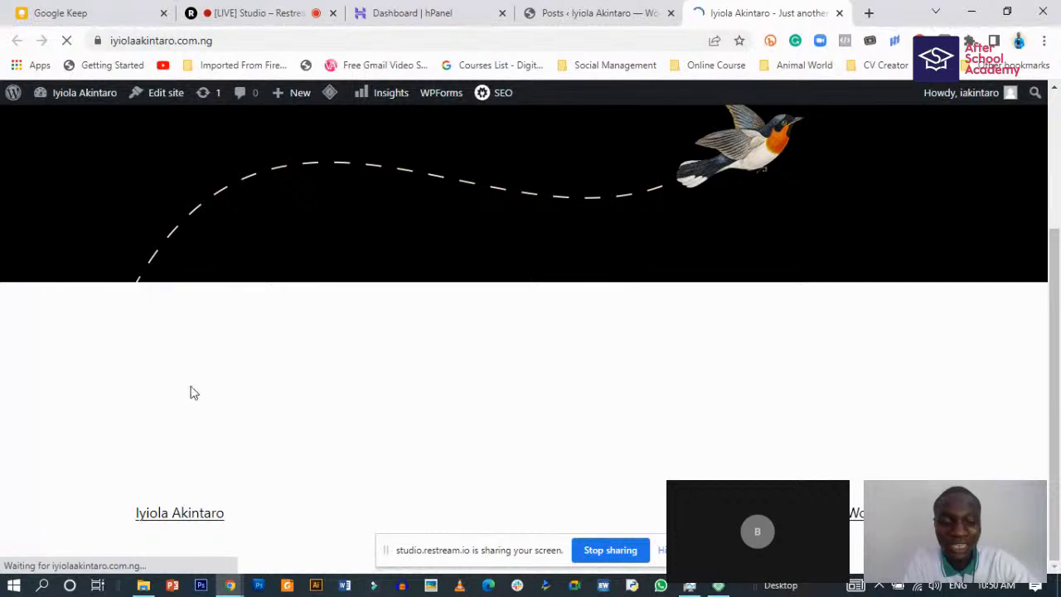
pyautogui.rightClick(175, 409)
pyautogui.click(135, 378)
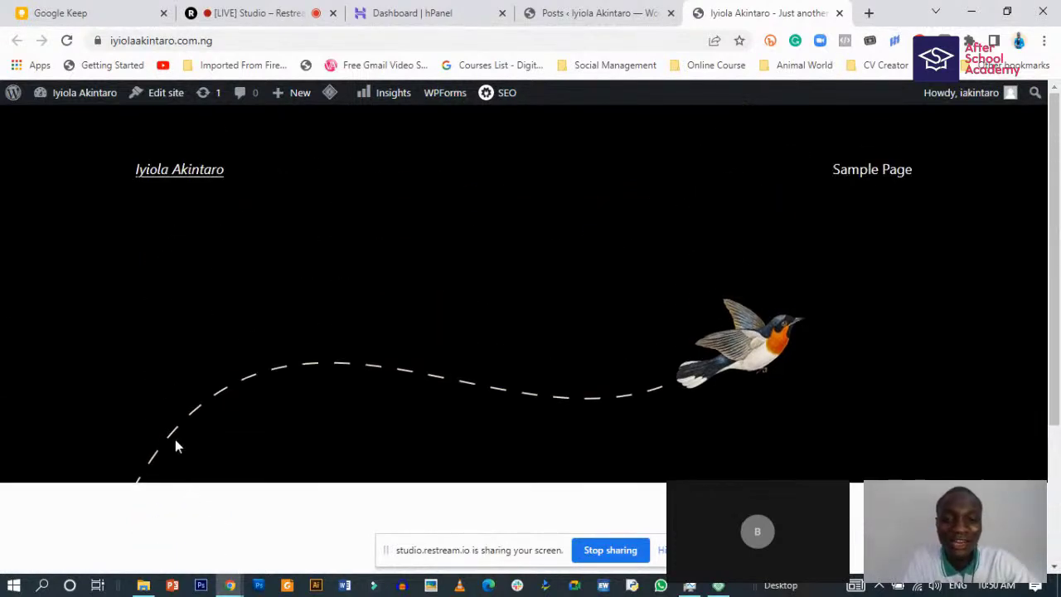
pyautogui.scroll(3, 175, 448)
pyautogui.scroll(-2, 207, 473)
pyautogui.scroll(2, 208, 478)
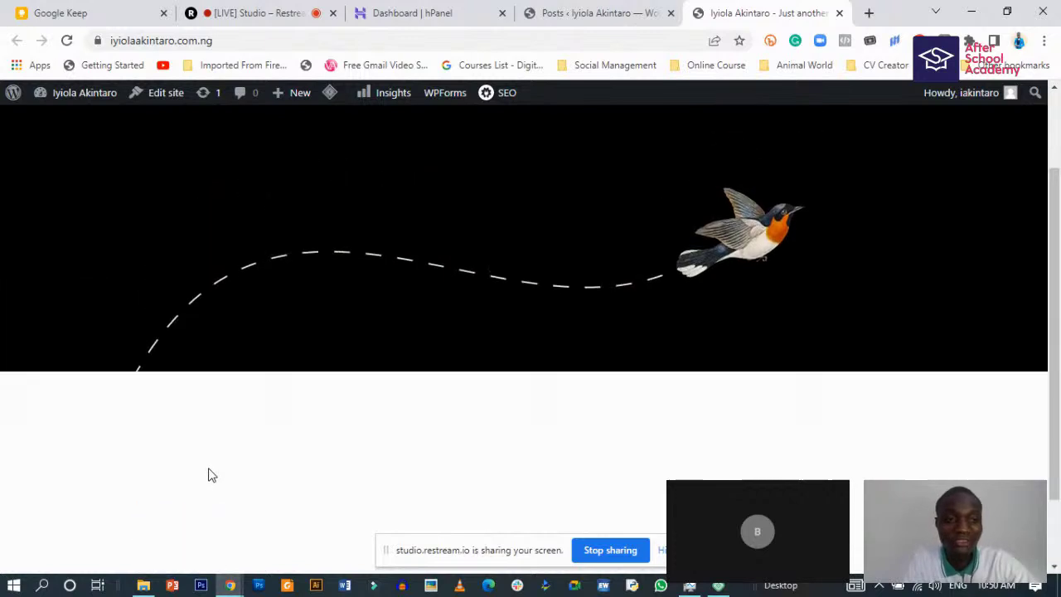
pyautogui.scroll(-2, 204, 486)
pyautogui.scroll(3, 179, 456)
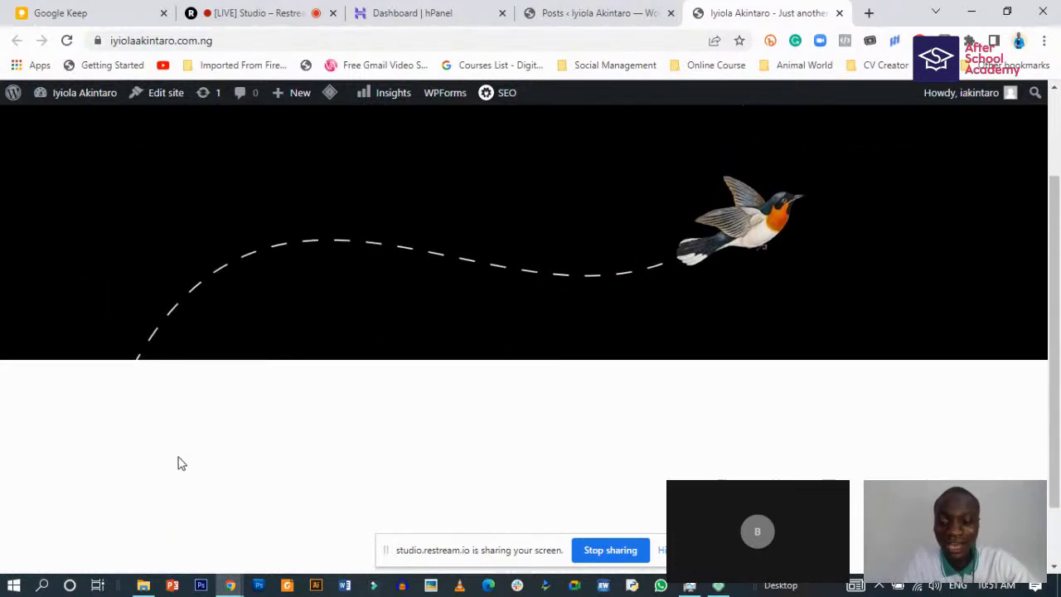
pyautogui.click(591, 13)
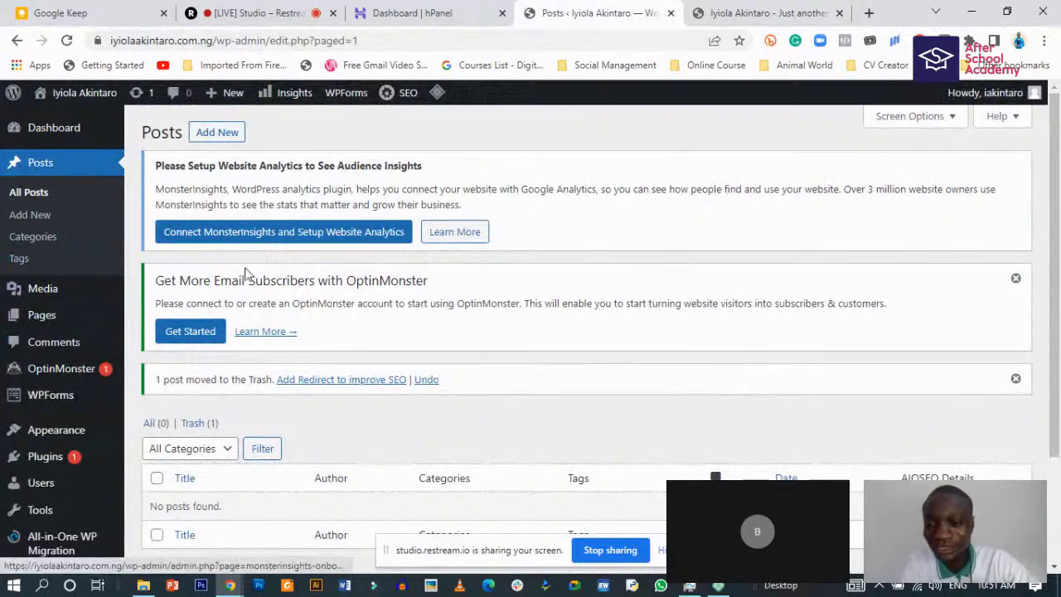
# - Open the Pages list showing the Privacy Policy draft and the published Sample Page
pyautogui.click(46, 315)
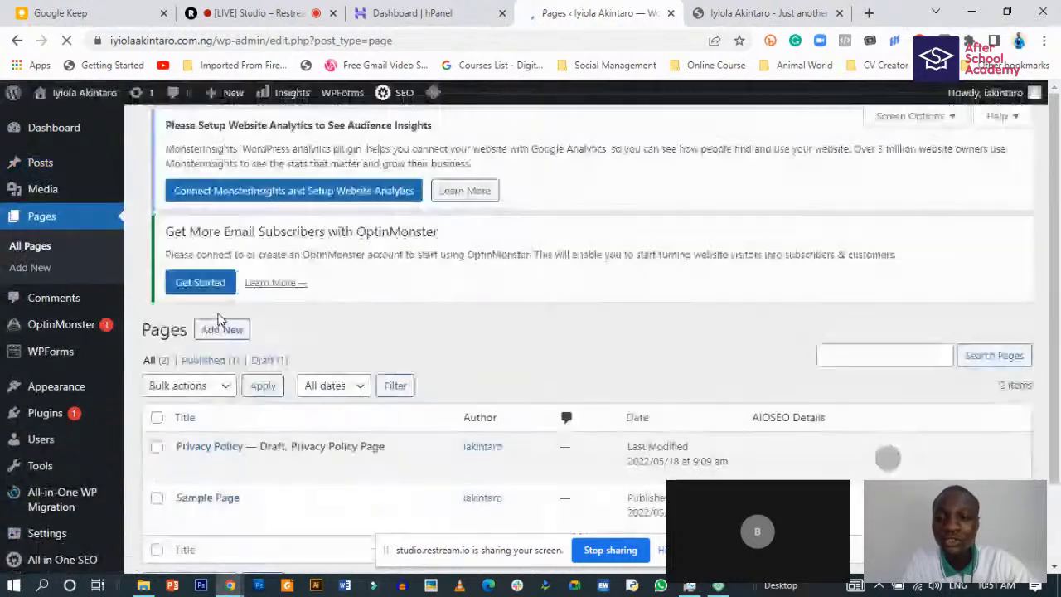
pyautogui.scroll(-3, 372, 373)
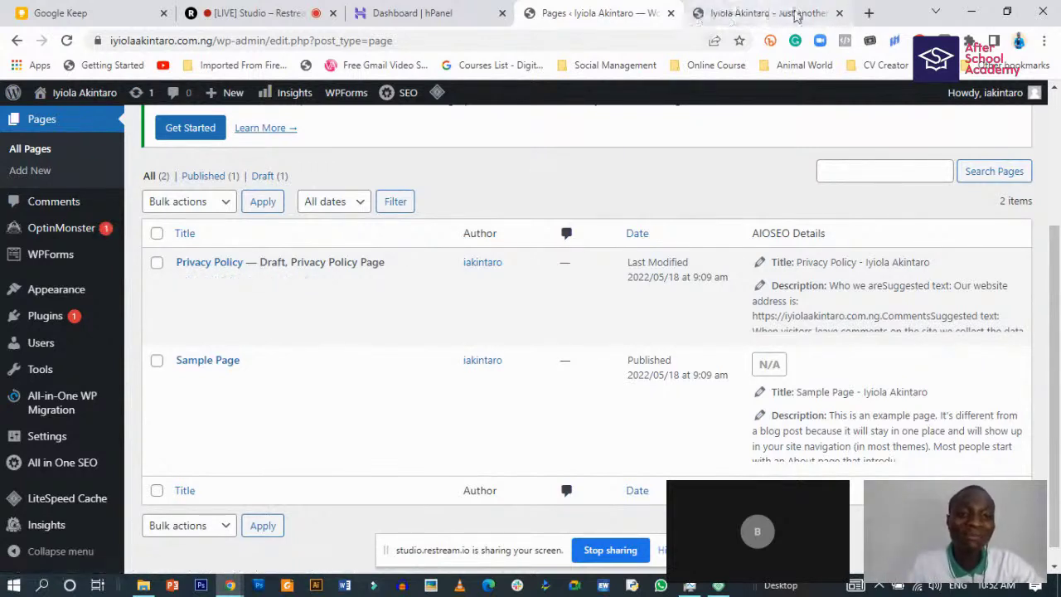
# - Load hubspot.com in a fresh browser tab
pyautogui.click(868, 14)
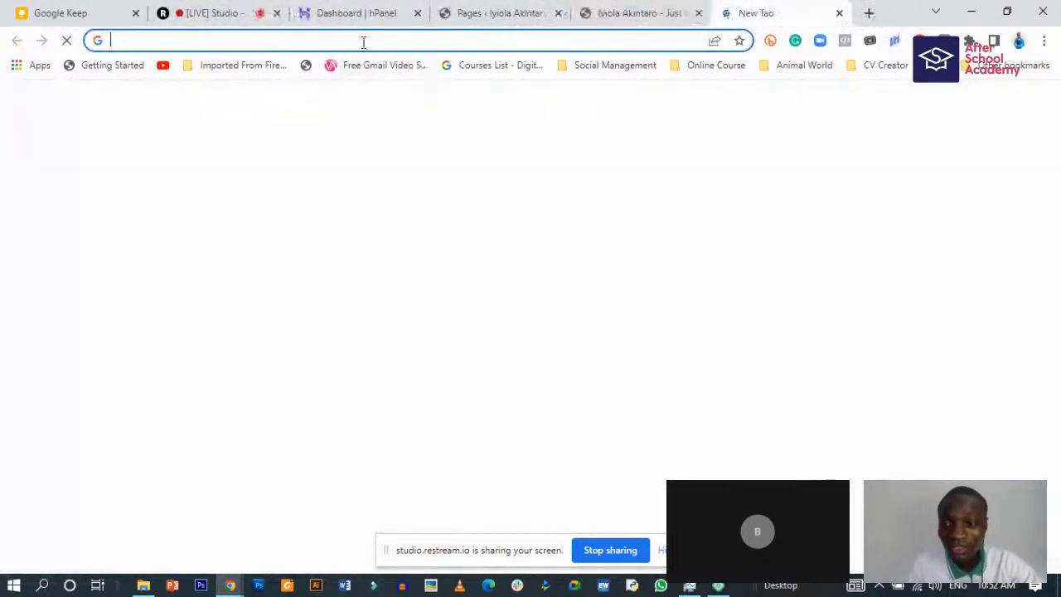
pyautogui.click(360, 41)
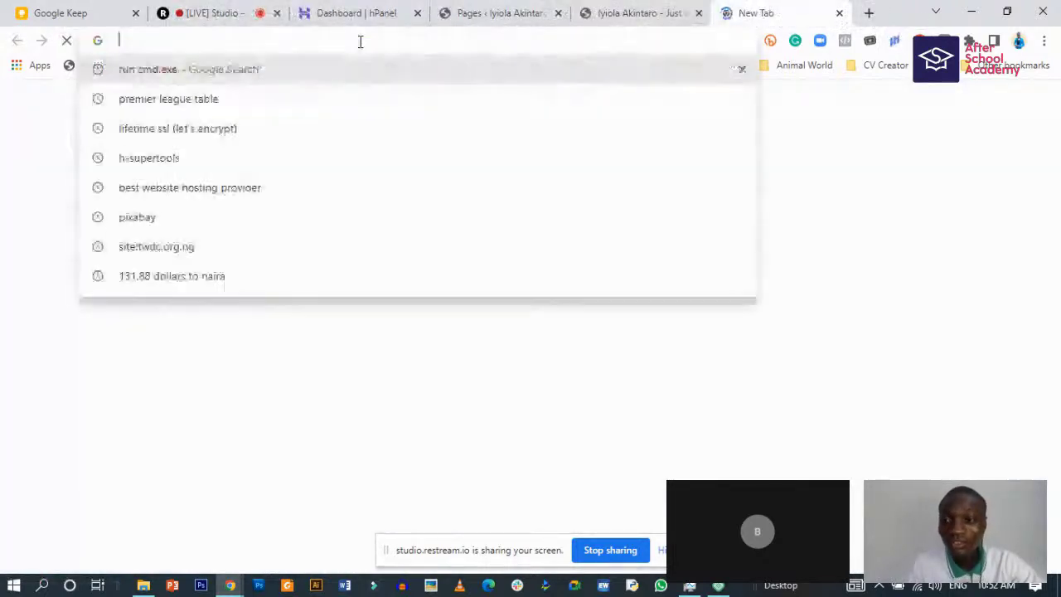
pyautogui.write('h')
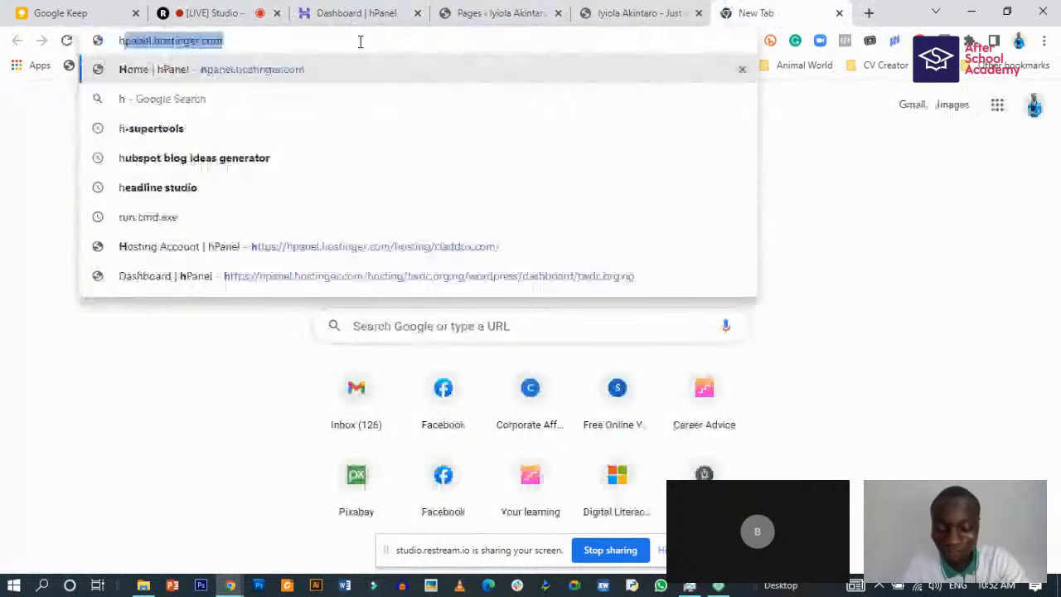
pyautogui.write('ubsp')
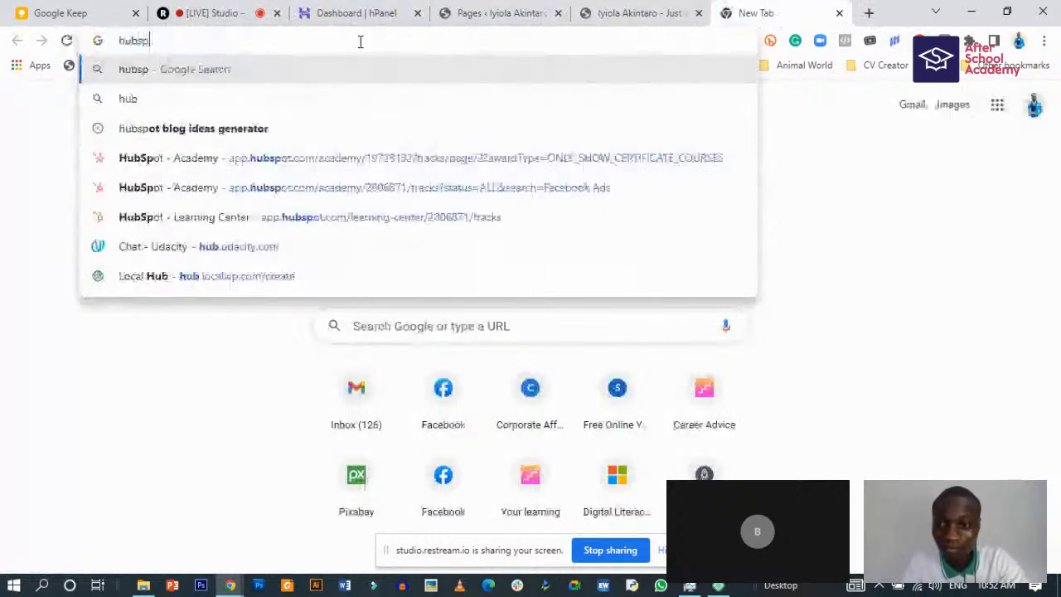
pyautogui.write('ot')
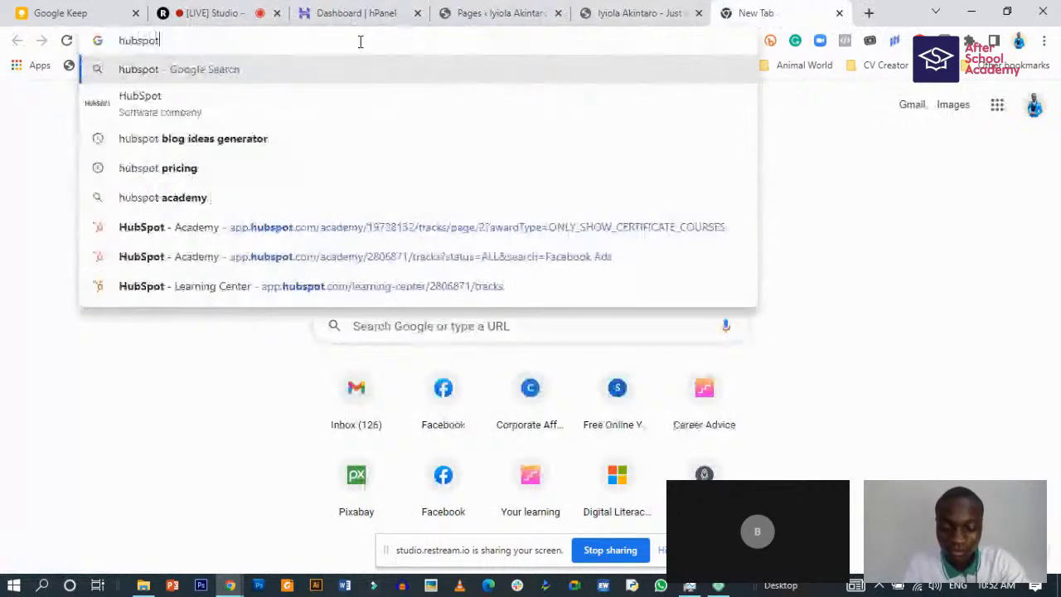
pyautogui.write('.co')
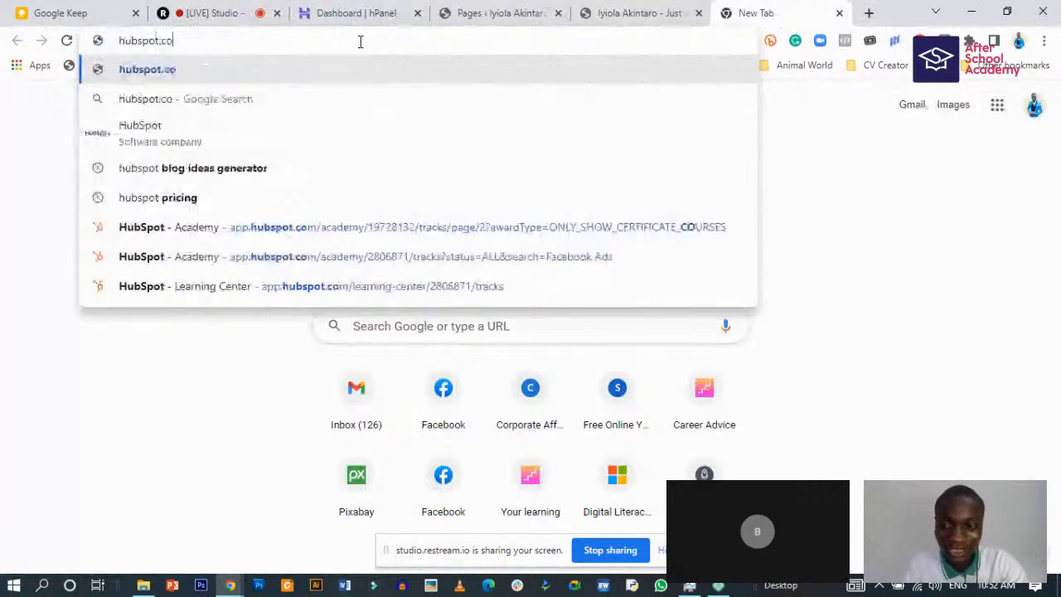
pyautogui.write('m')
pyautogui.press('Return')
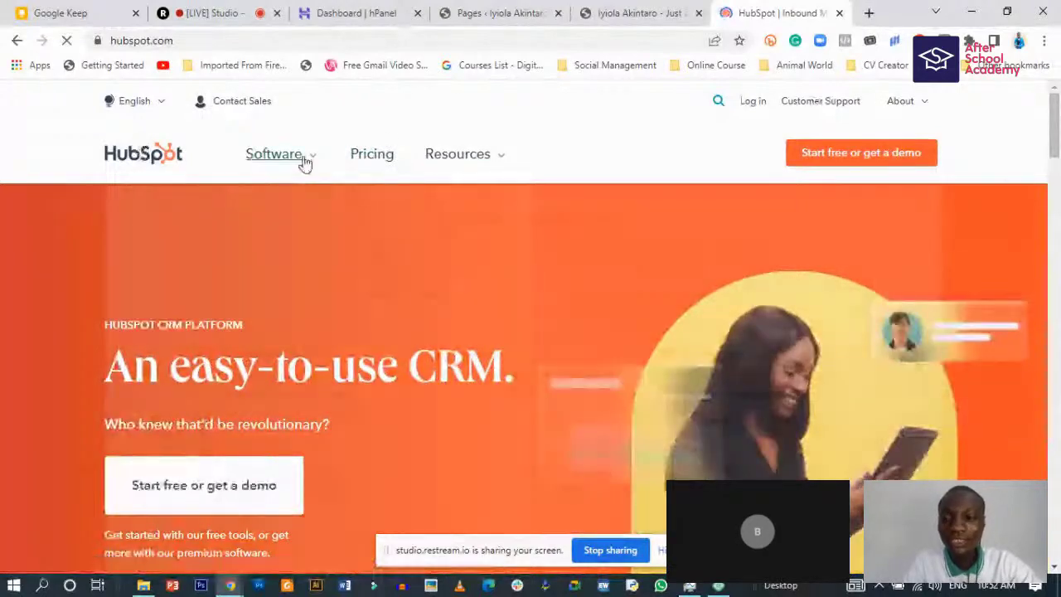
pyautogui.click(305, 163)
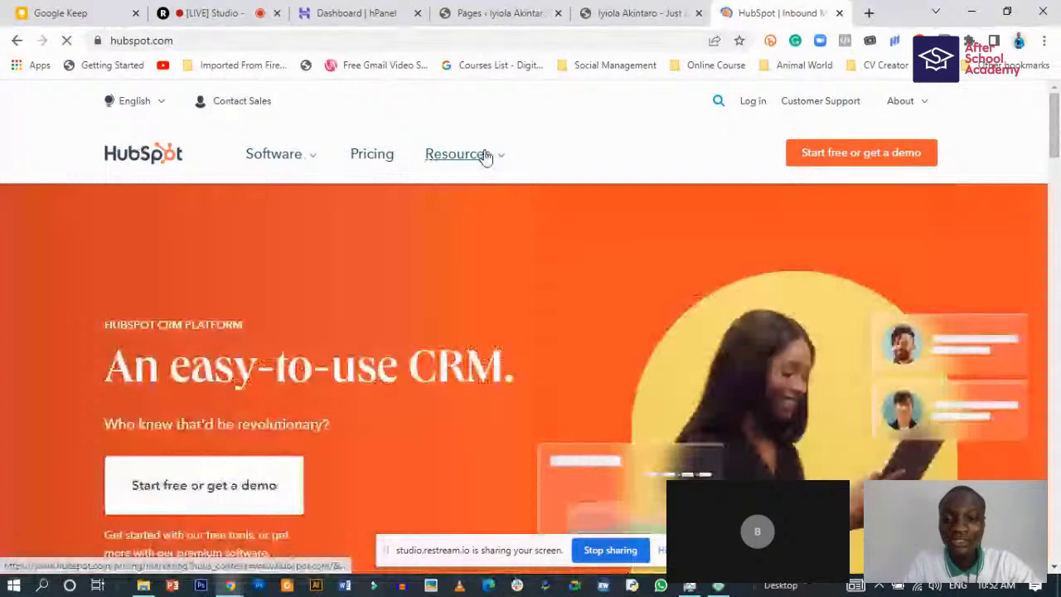
pyautogui.click(486, 157)
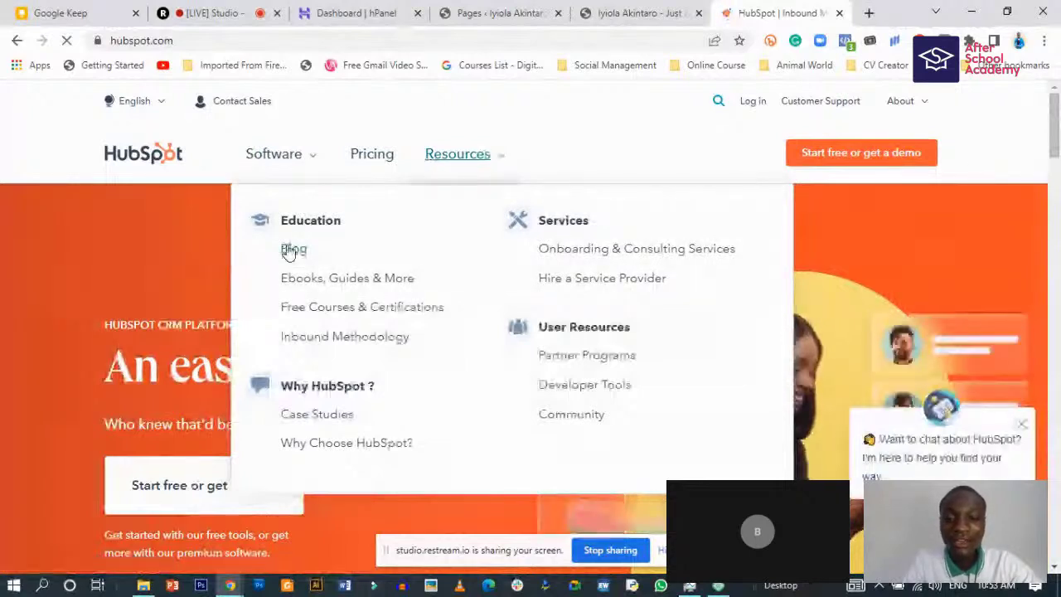
pyautogui.keyDown('ctrl'); pyautogui.click(345, 265); pyautogui.keyUp('ctrl')
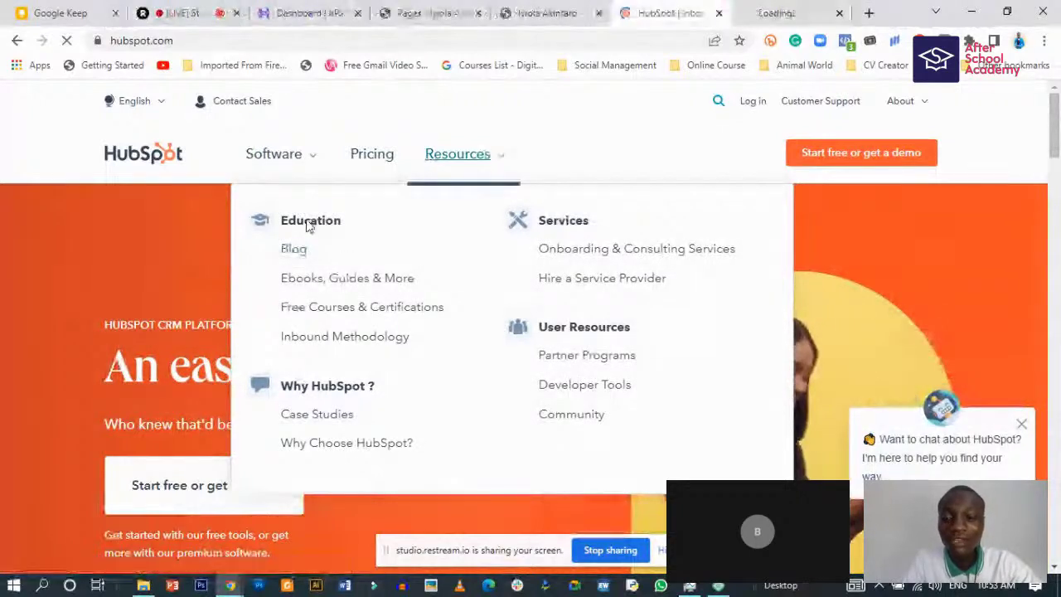
pyautogui.scroll(-4, 196, 232)
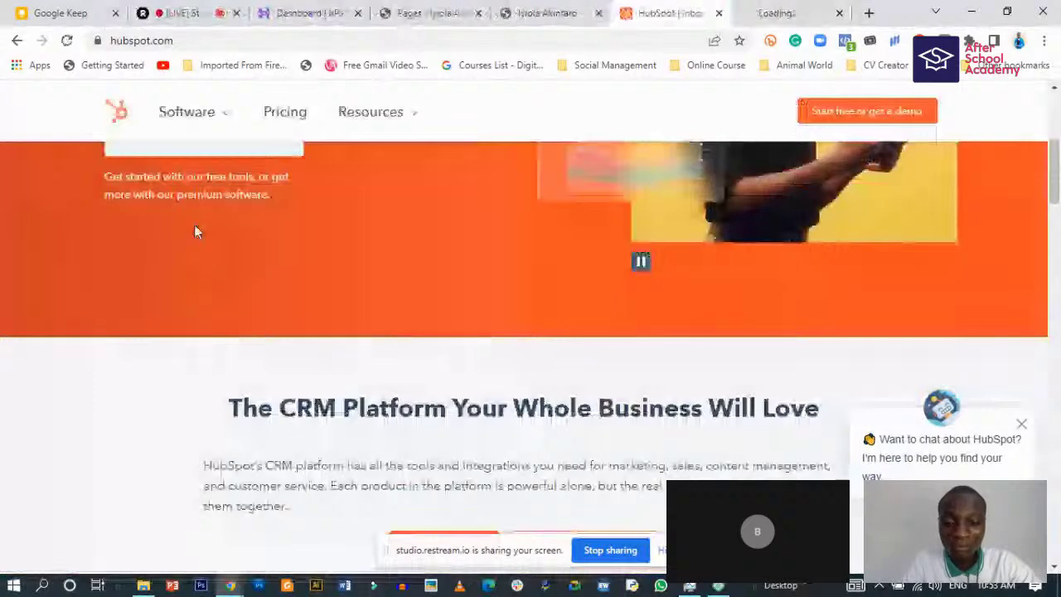
pyautogui.scroll(-4, 194, 231)
pyautogui.scroll(4, 323, 308)
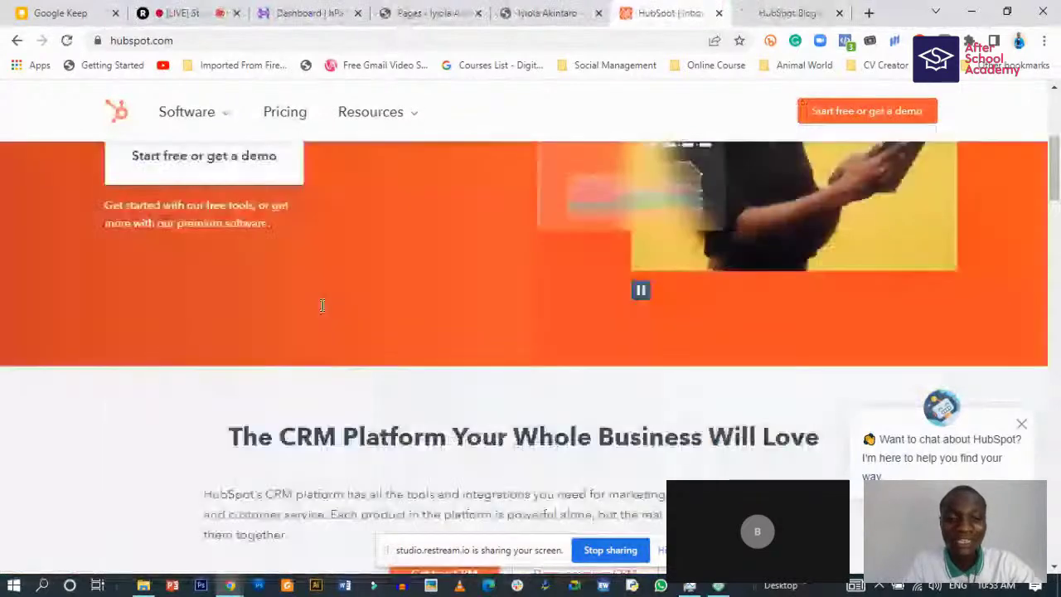
pyautogui.scroll(4, 322, 305)
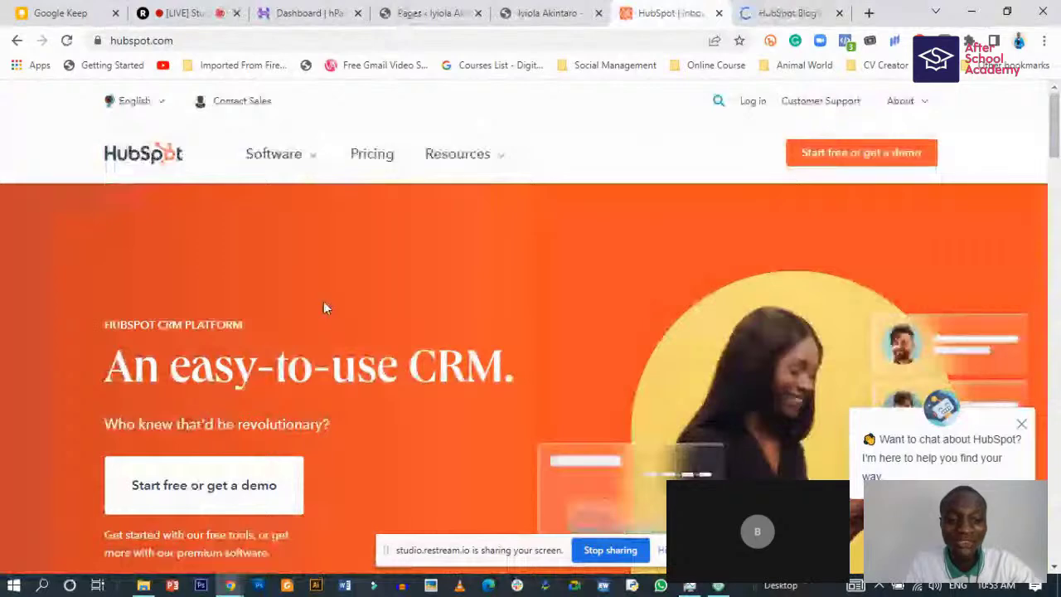
pyautogui.scroll(-5, 324, 308)
pyautogui.scroll(-4, 324, 308)
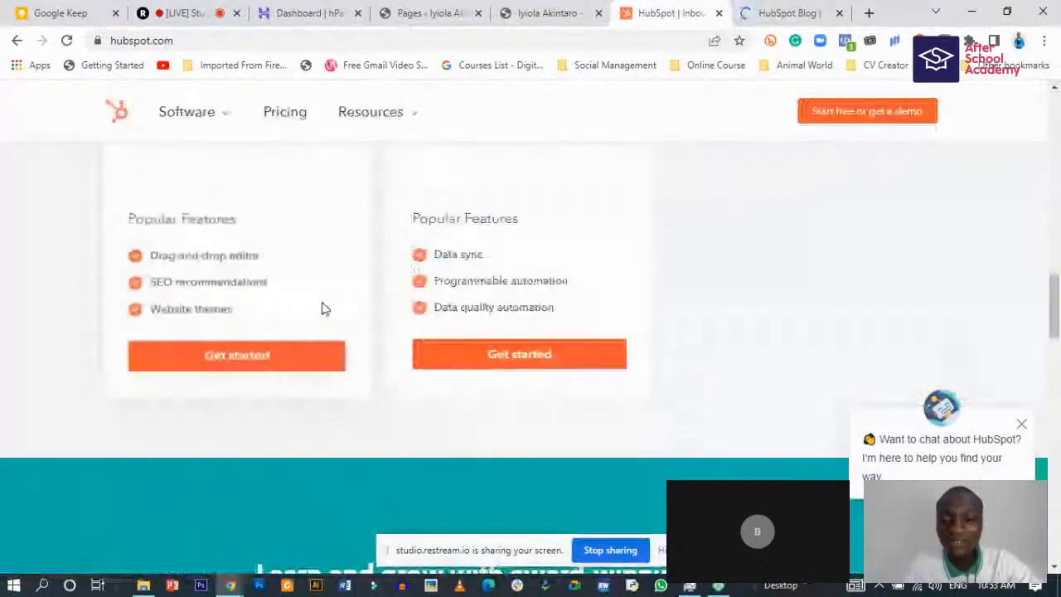
pyautogui.scroll(-4, 324, 308)
pyautogui.scroll(-4, 325, 308)
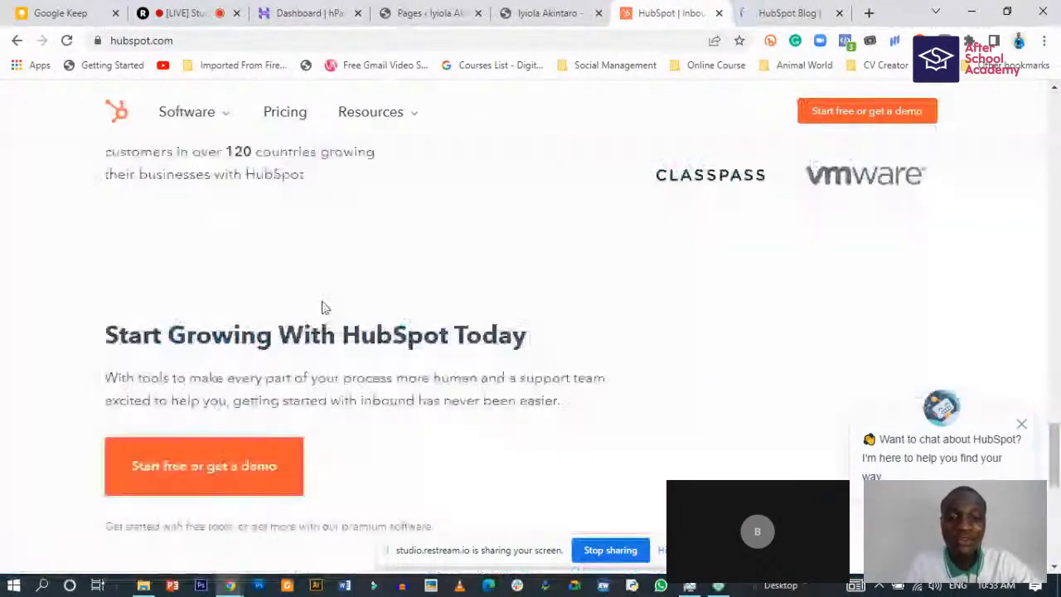
pyautogui.scroll(-2, 324, 309)
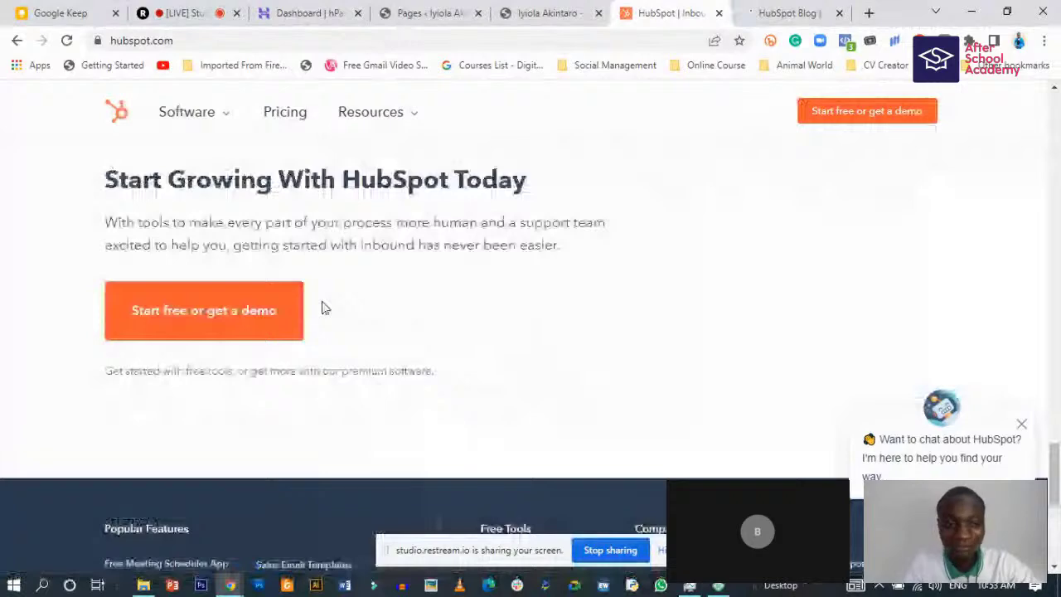
pyautogui.scroll(5, 324, 308)
pyautogui.scroll(10, 323, 292)
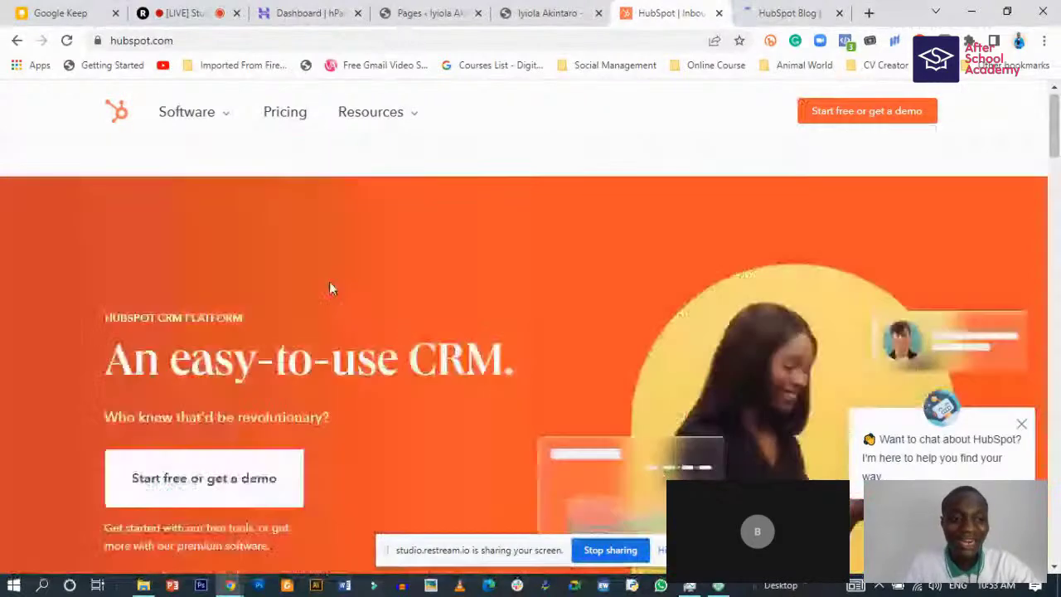
pyautogui.scroll(1, 329, 284)
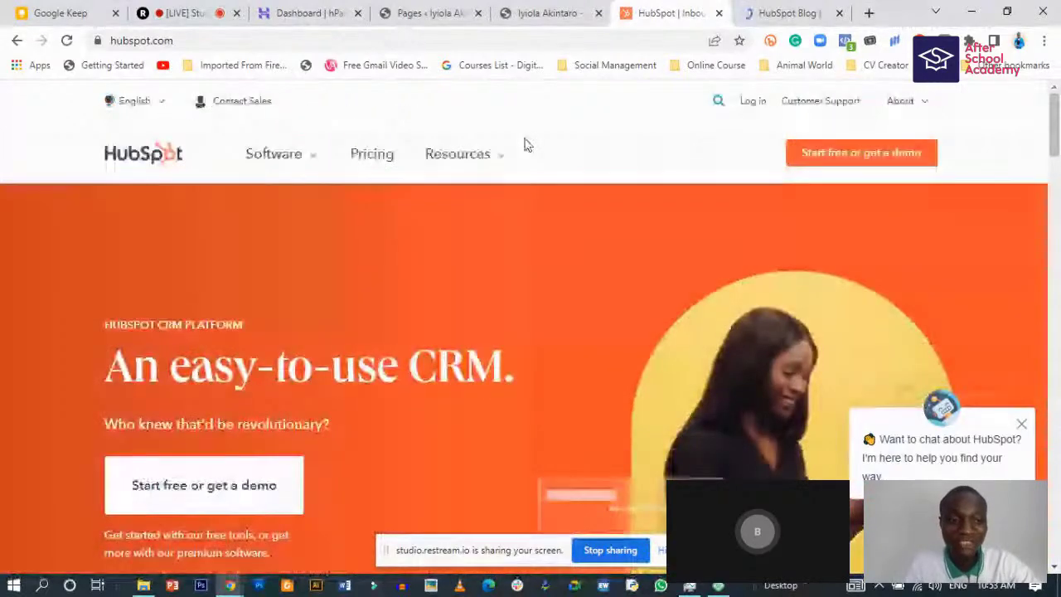
pyautogui.moveTo(237, 134)
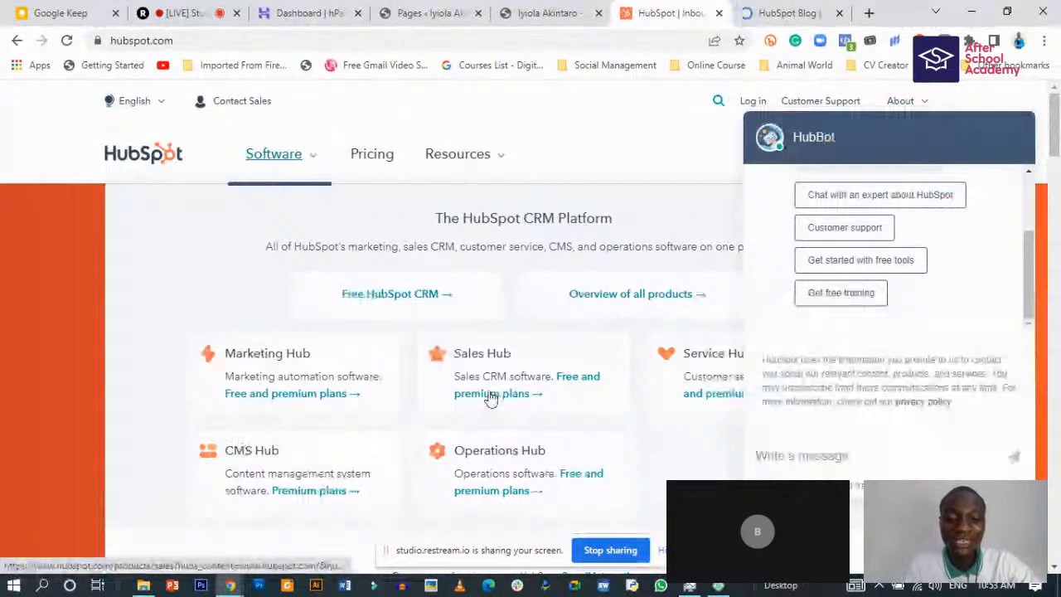
pyautogui.scroll(-2, 490, 399)
pyautogui.scroll(2, 265, 382)
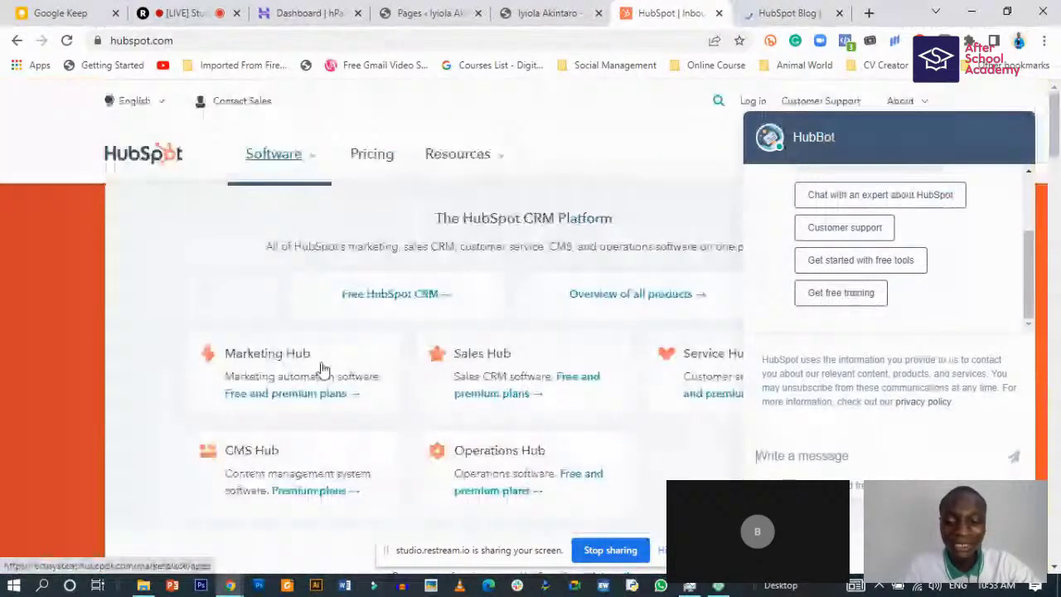
pyautogui.click(458, 158)
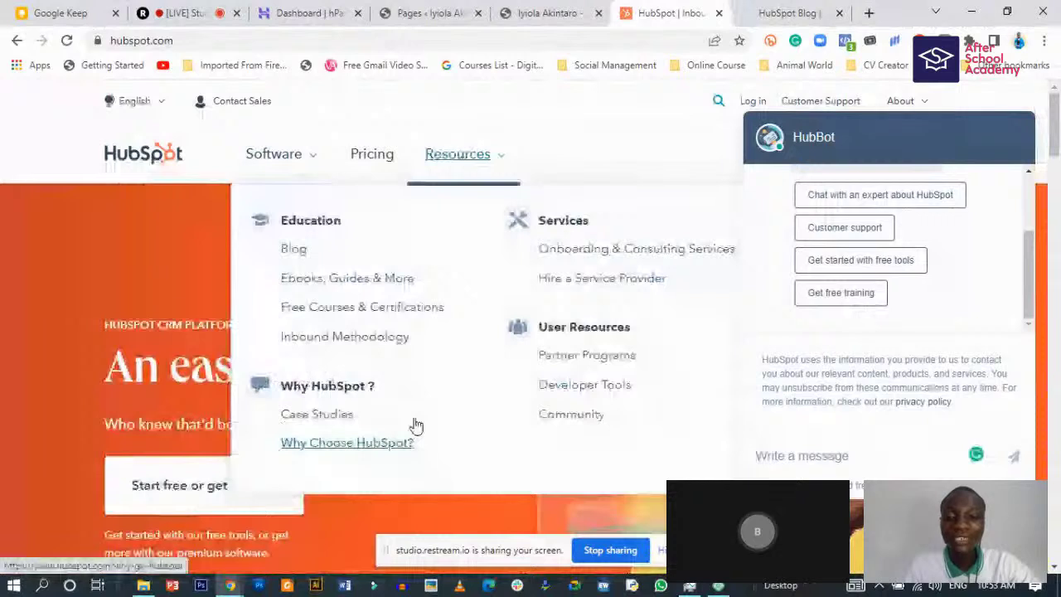
pyautogui.click(309, 259)
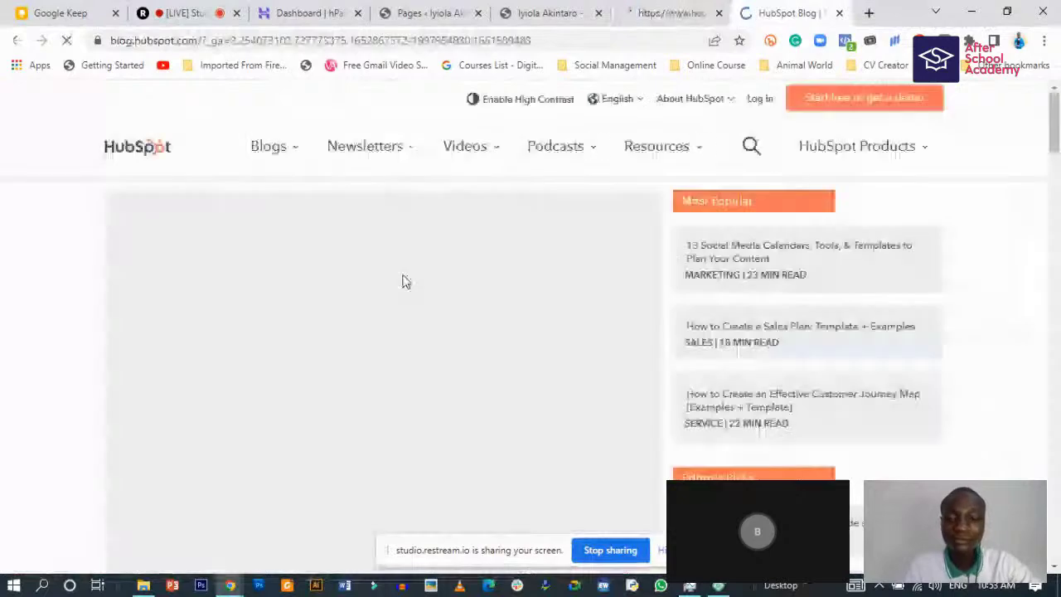
pyautogui.scroll(-3, 340, 336)
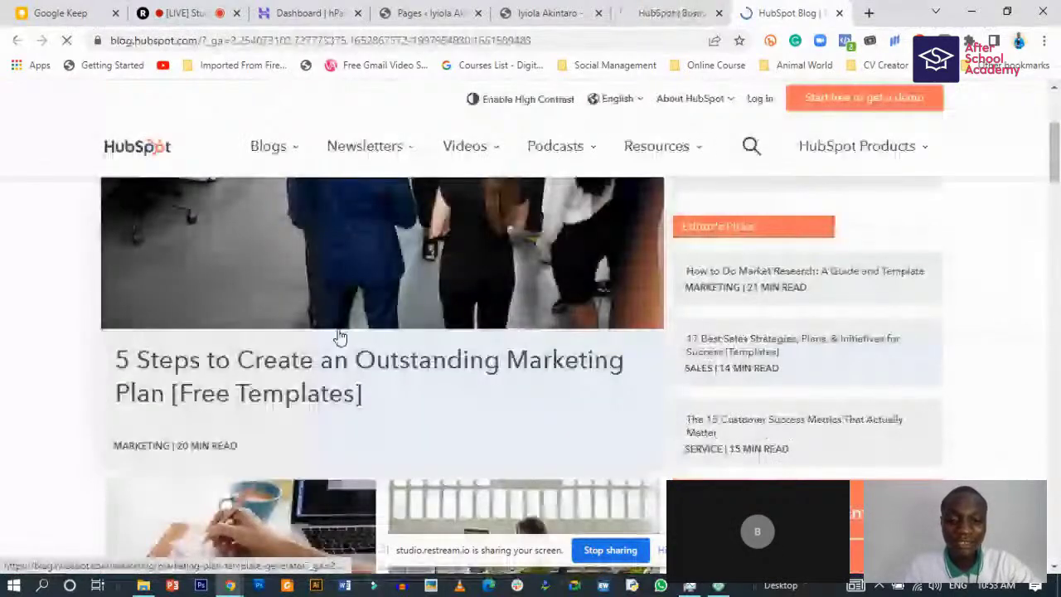
pyautogui.scroll(3, 340, 336)
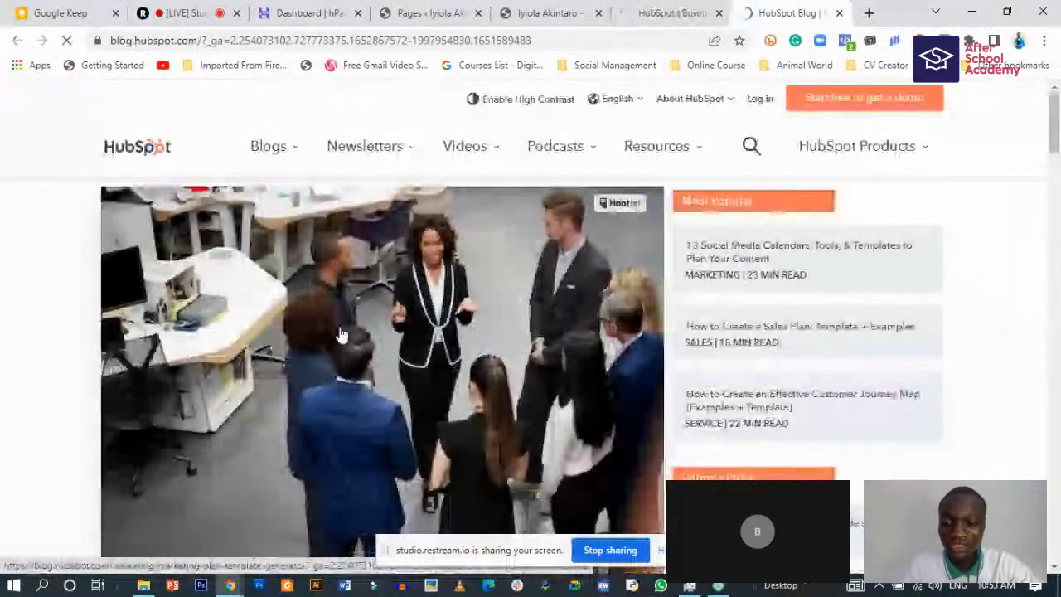
pyautogui.scroll(-5, 339, 335)
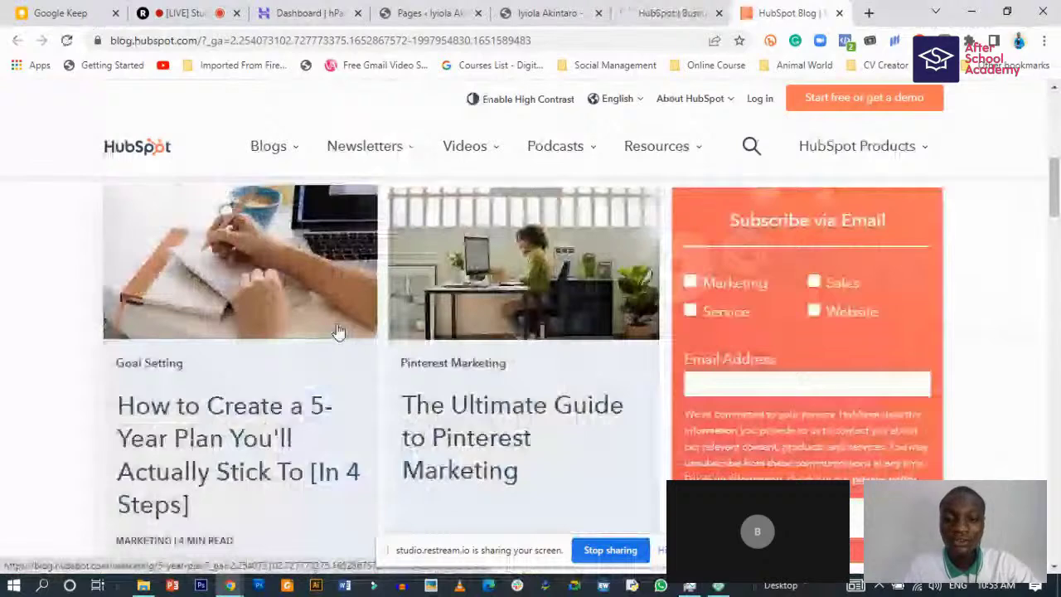
pyautogui.scroll(2, 338, 332)
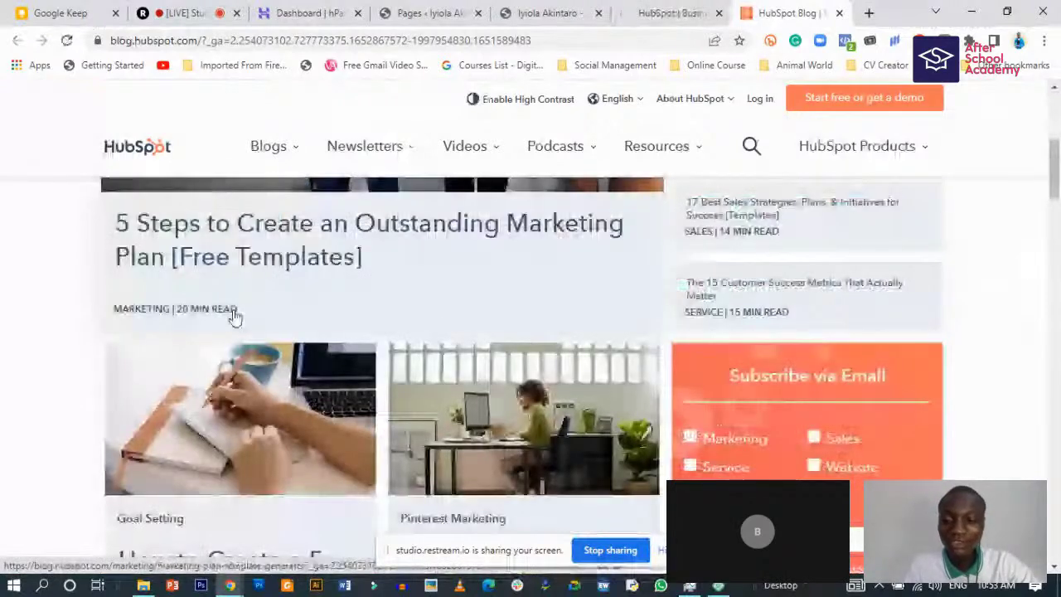
pyautogui.scroll(-3, 451, 365)
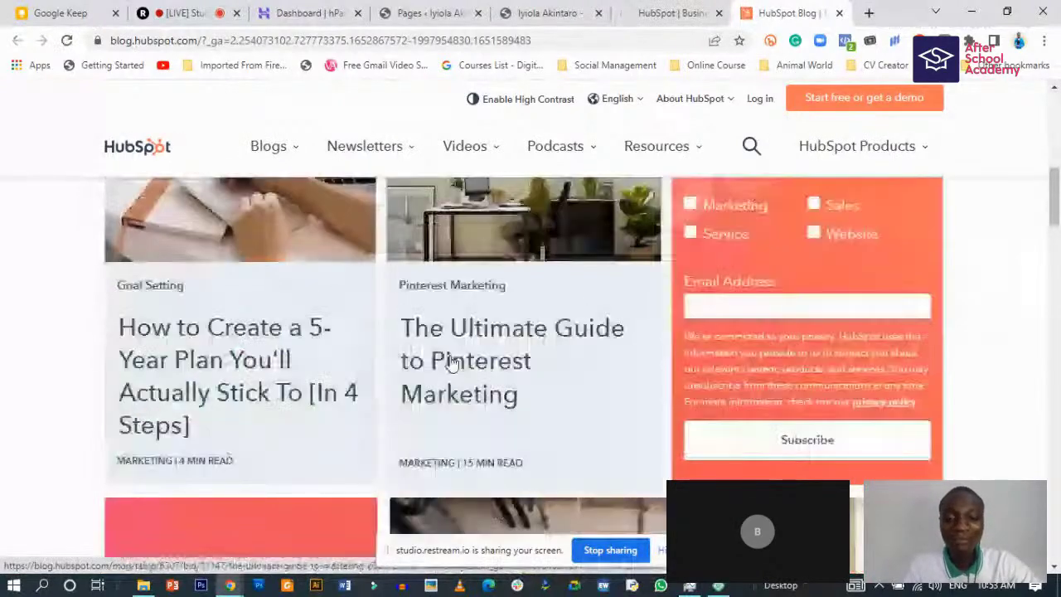
pyautogui.scroll(-4, 452, 364)
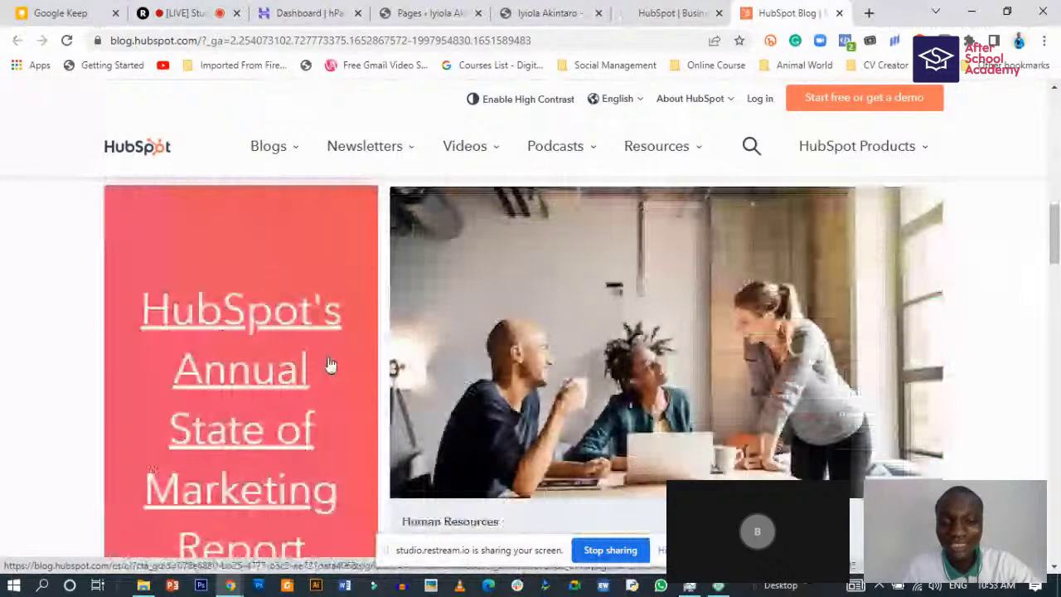
pyautogui.scroll(3, 329, 365)
pyautogui.scroll(2, 415, 331)
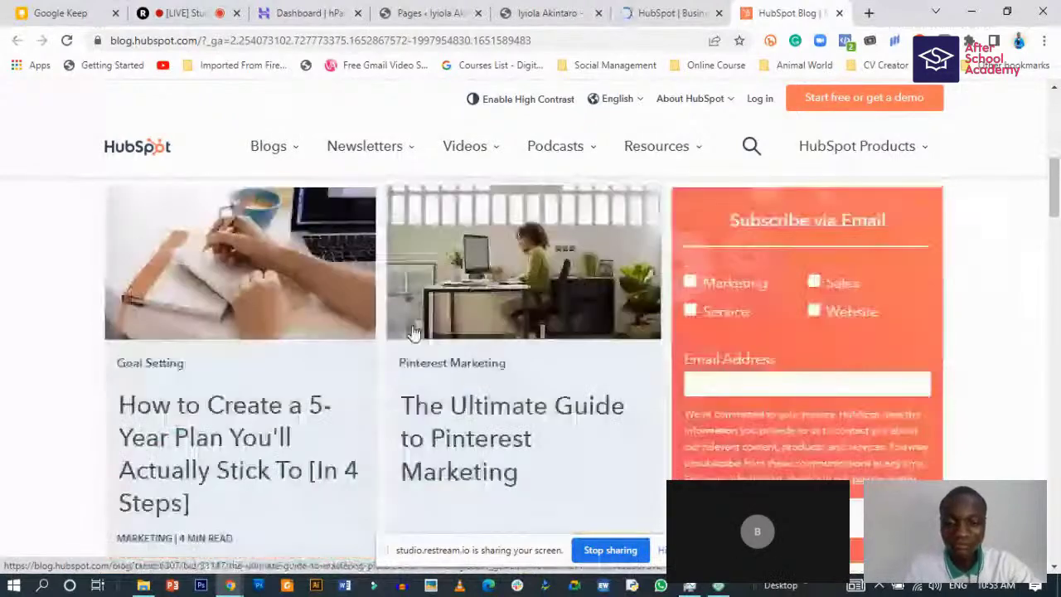
pyautogui.scroll(-4, 414, 331)
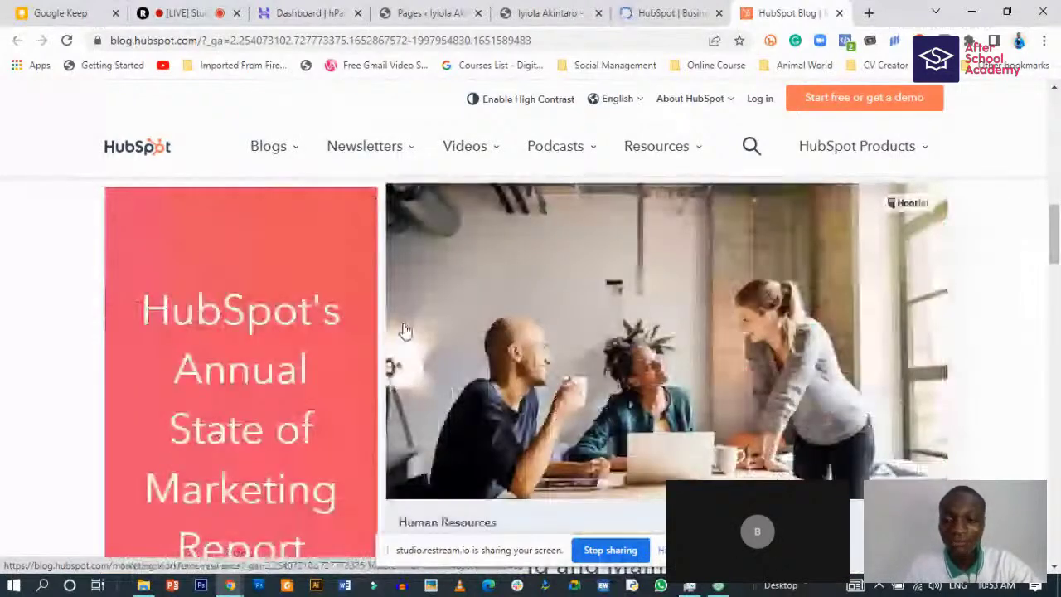
pyautogui.scroll(-5, 400, 330)
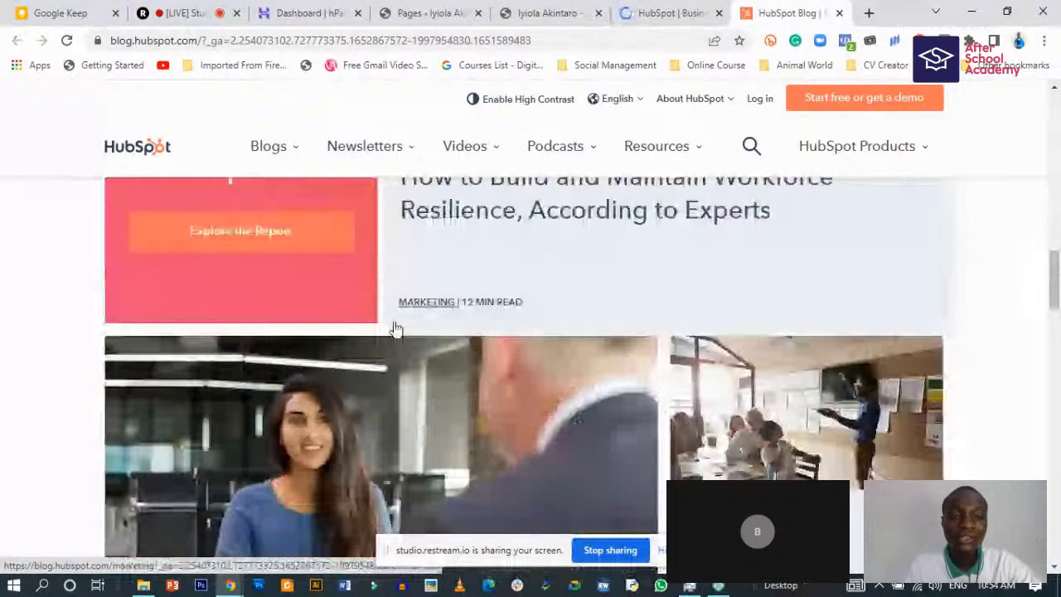
pyautogui.scroll(8, 395, 329)
pyautogui.click(209, 290)
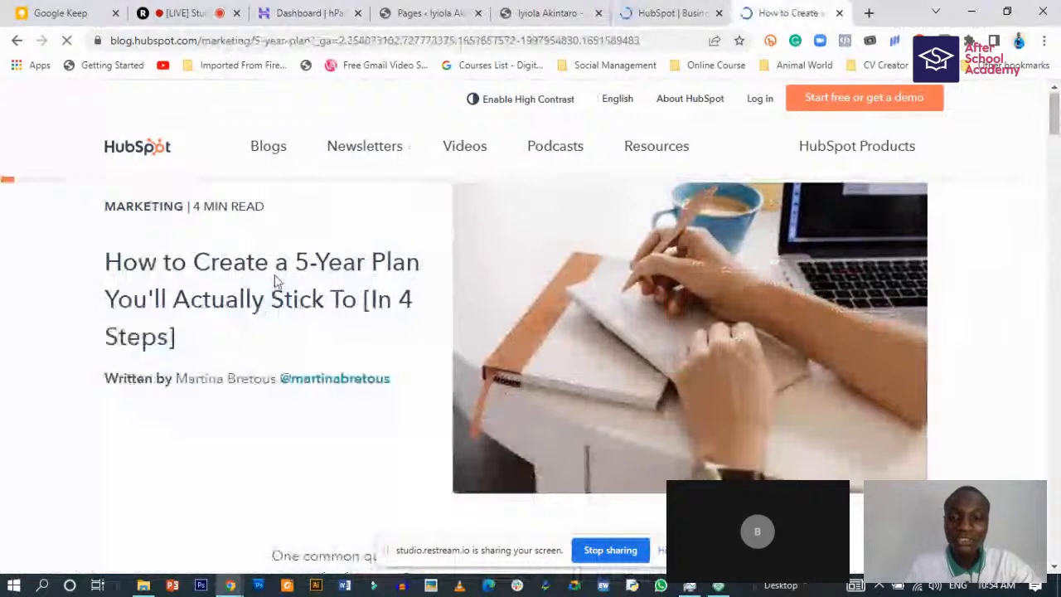
pyautogui.scroll(-4, 197, 421)
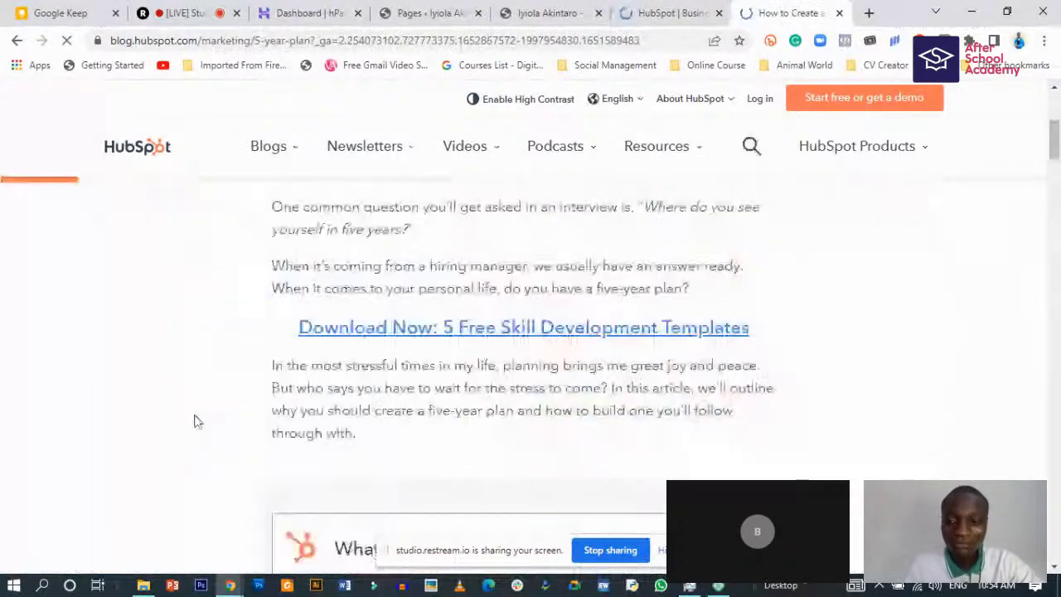
pyautogui.scroll(-5, 196, 421)
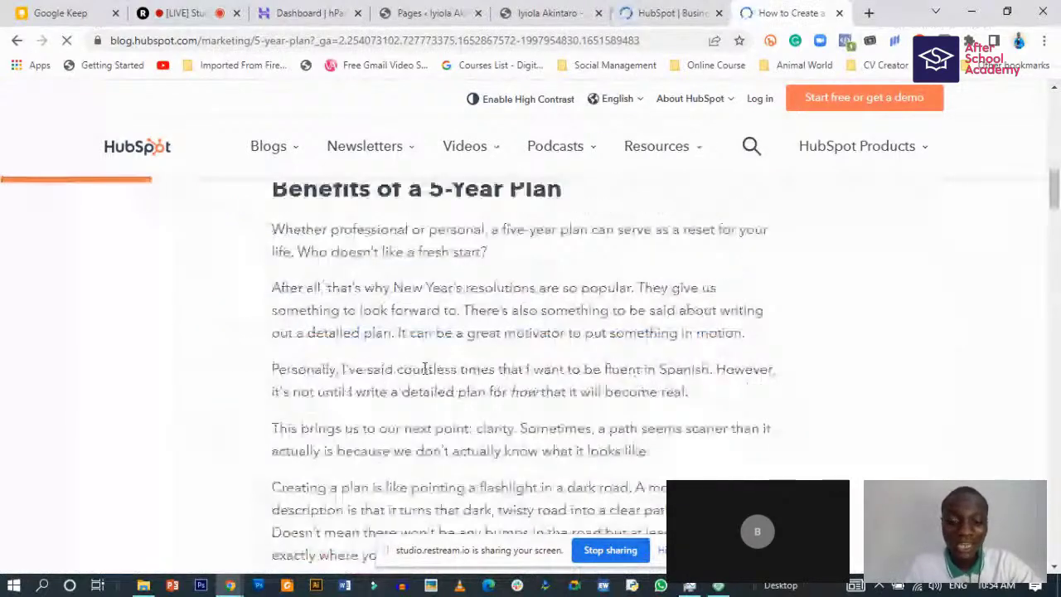
pyautogui.scroll(-5, 424, 368)
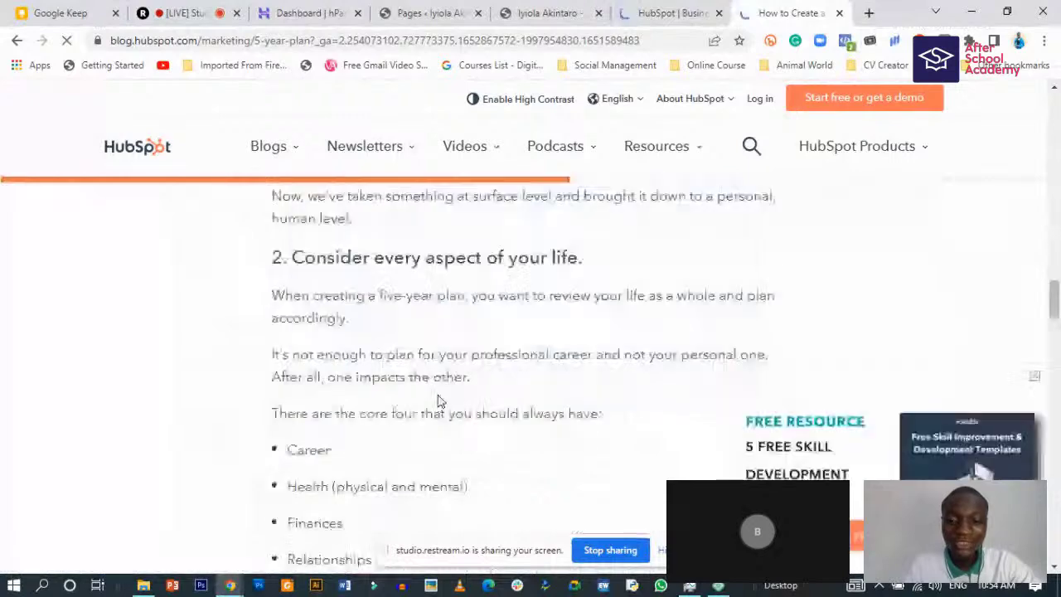
pyautogui.scroll(-5, 439, 401)
pyautogui.scroll(-5, 439, 401)
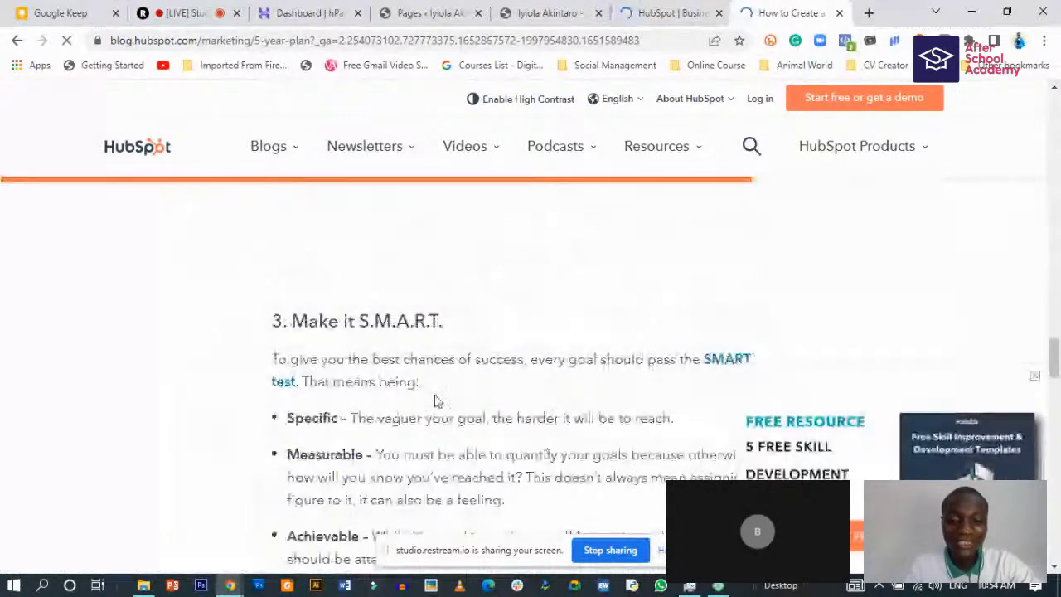
pyautogui.scroll(-5, 437, 401)
pyautogui.scroll(10, 652, 405)
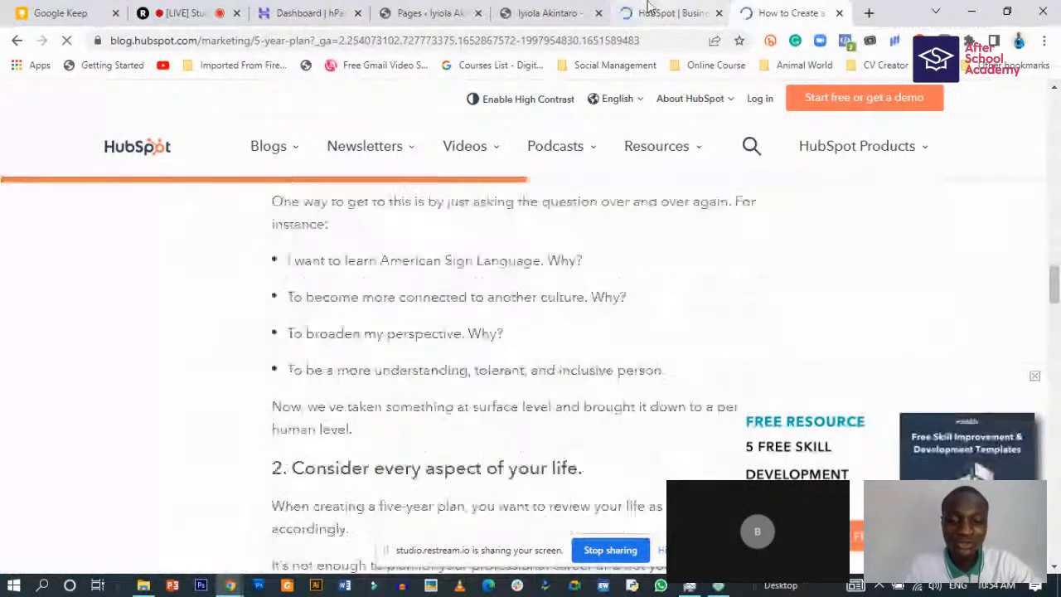
pyautogui.click(652, 12)
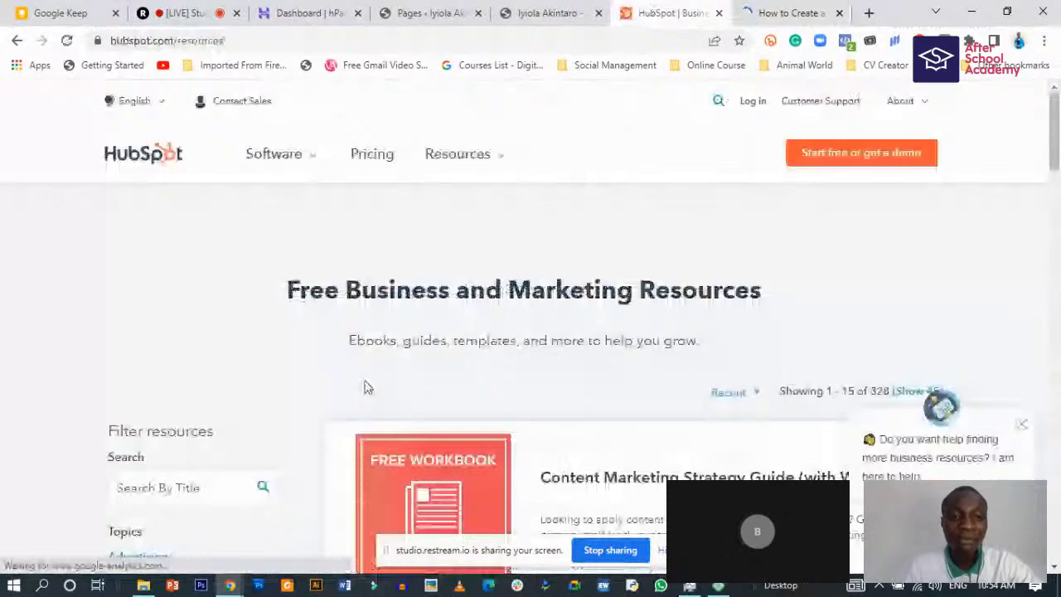
pyautogui.scroll(-10, 344, 423)
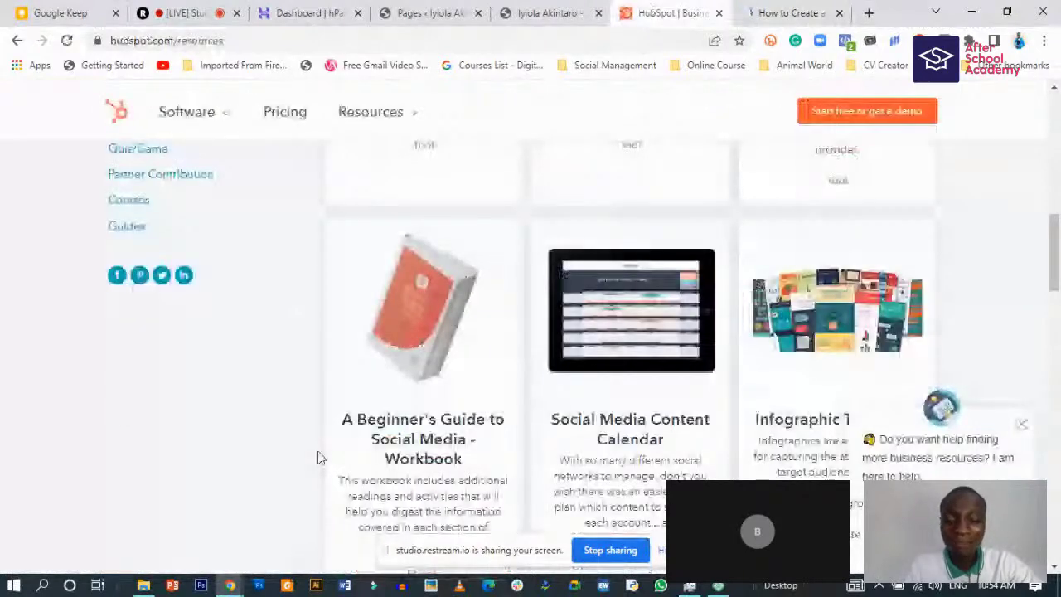
pyautogui.scroll(-5, 319, 457)
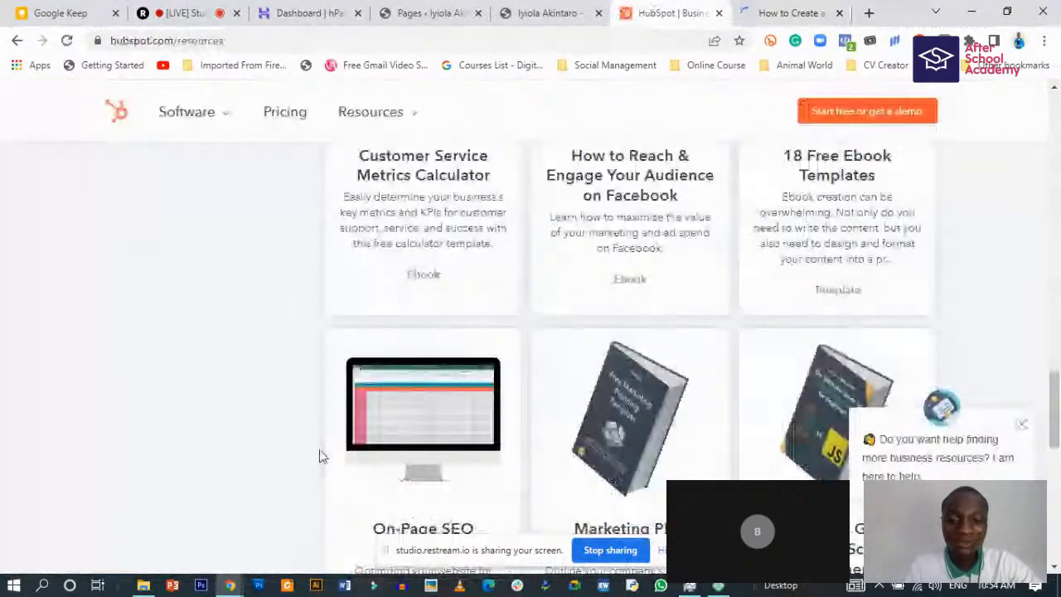
pyautogui.scroll(5, 324, 448)
pyautogui.scroll(10, 324, 442)
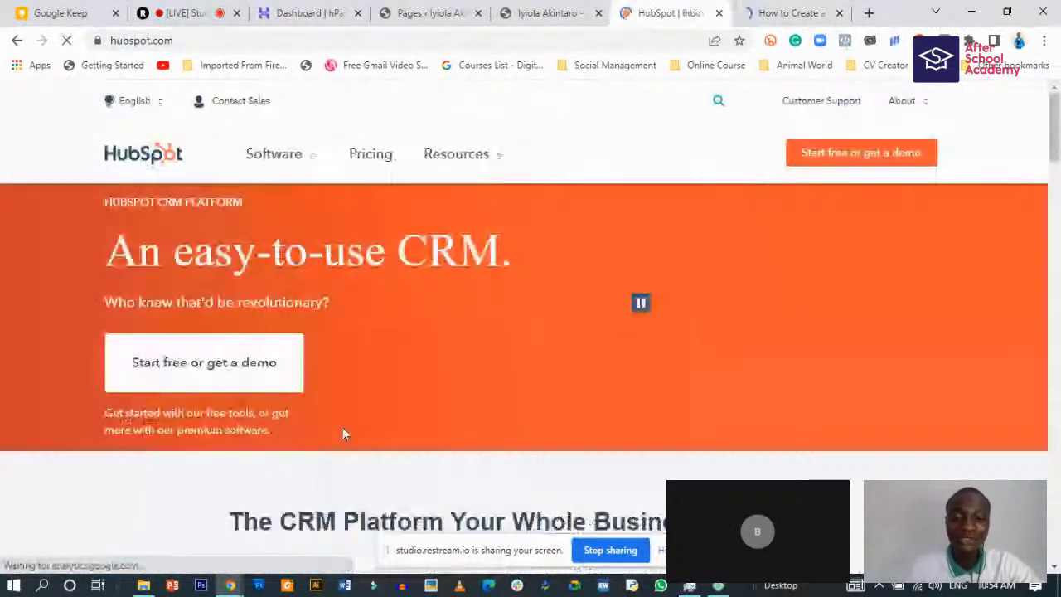
pyautogui.scroll(-10, 344, 433)
pyautogui.scroll(5, 327, 441)
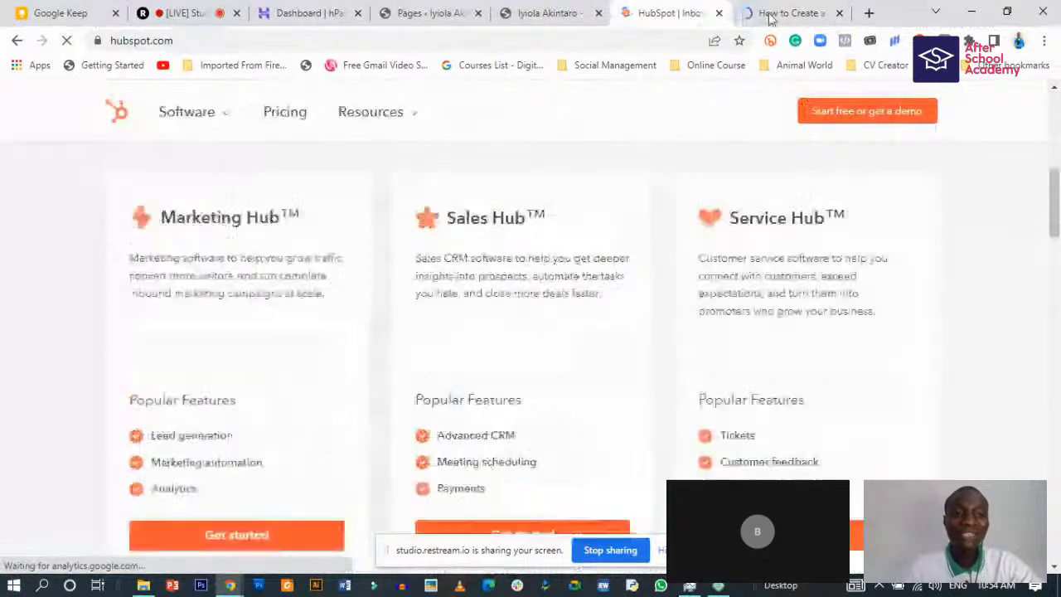
pyautogui.click(769, 14)
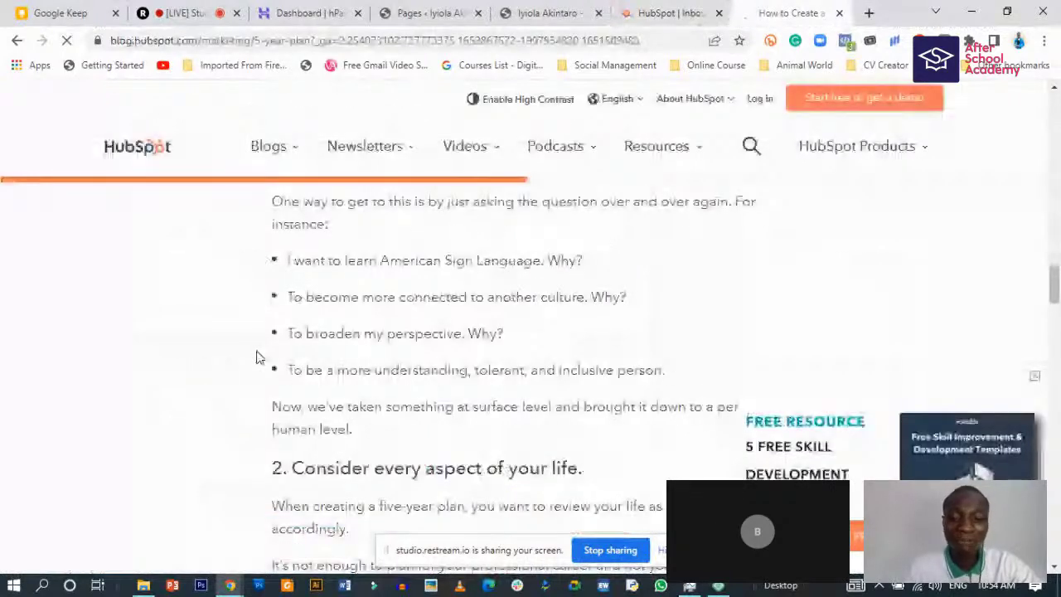
pyautogui.scroll(5, 318, 403)
pyautogui.scroll(10, 320, 404)
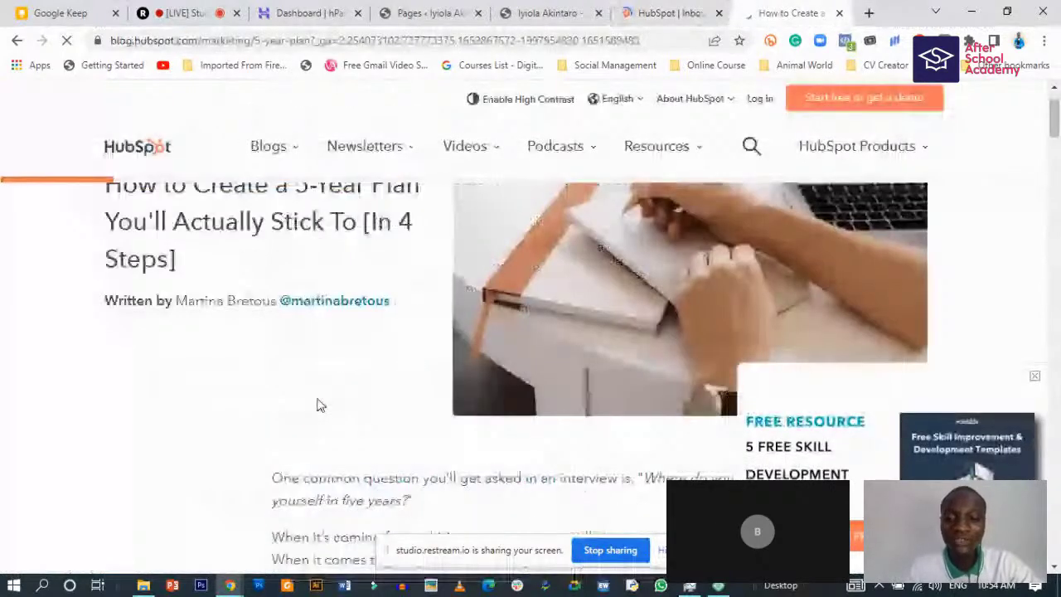
pyautogui.scroll(-3, 321, 406)
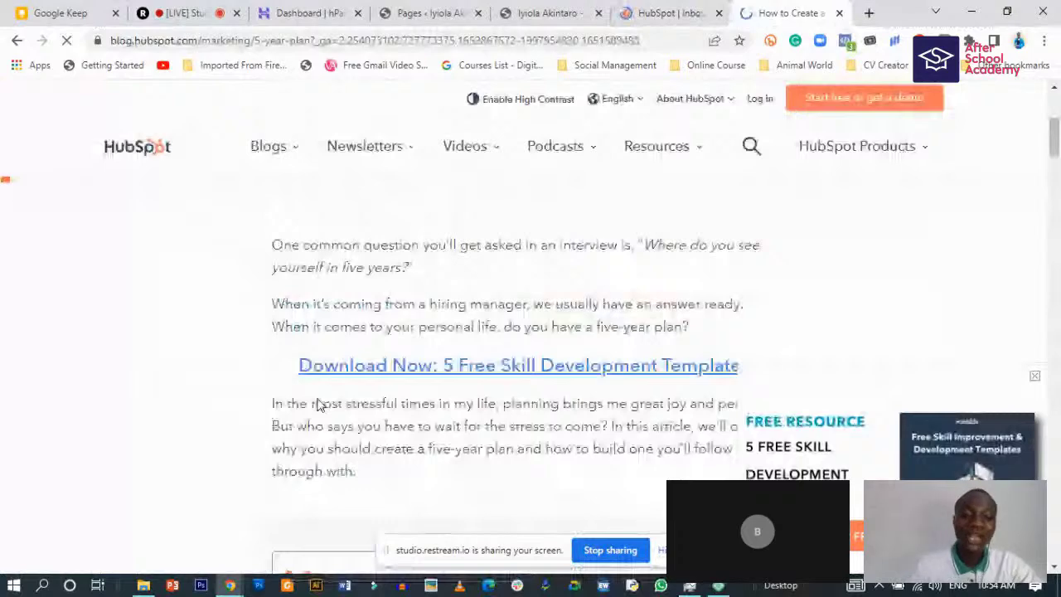
pyautogui.scroll(-5, 319, 404)
pyautogui.scroll(-4, 319, 406)
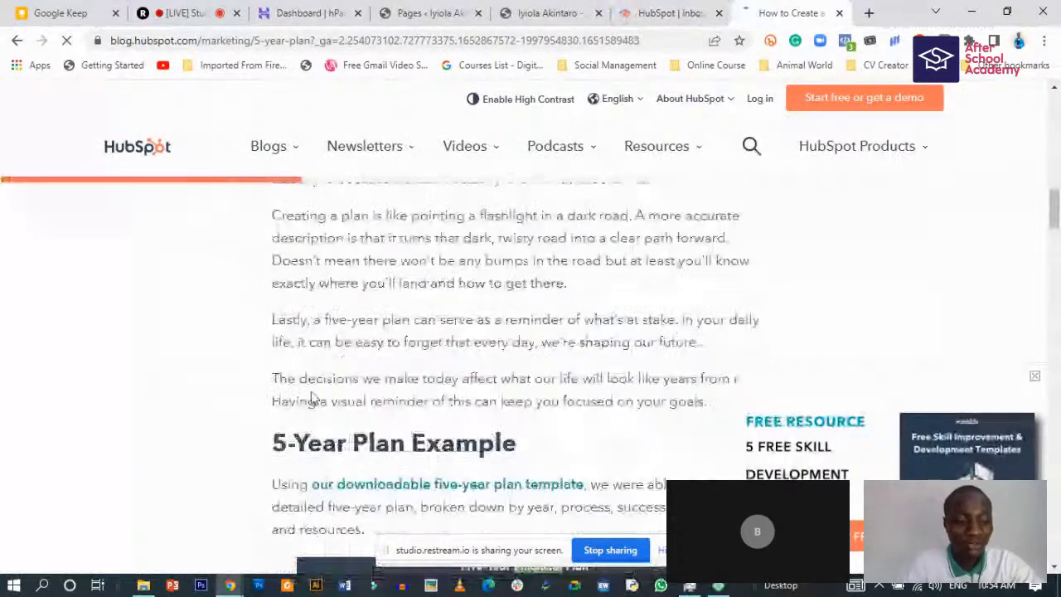
pyautogui.click(1035, 379)
pyautogui.scroll(-2, 628, 356)
pyautogui.scroll(-1, 727, 334)
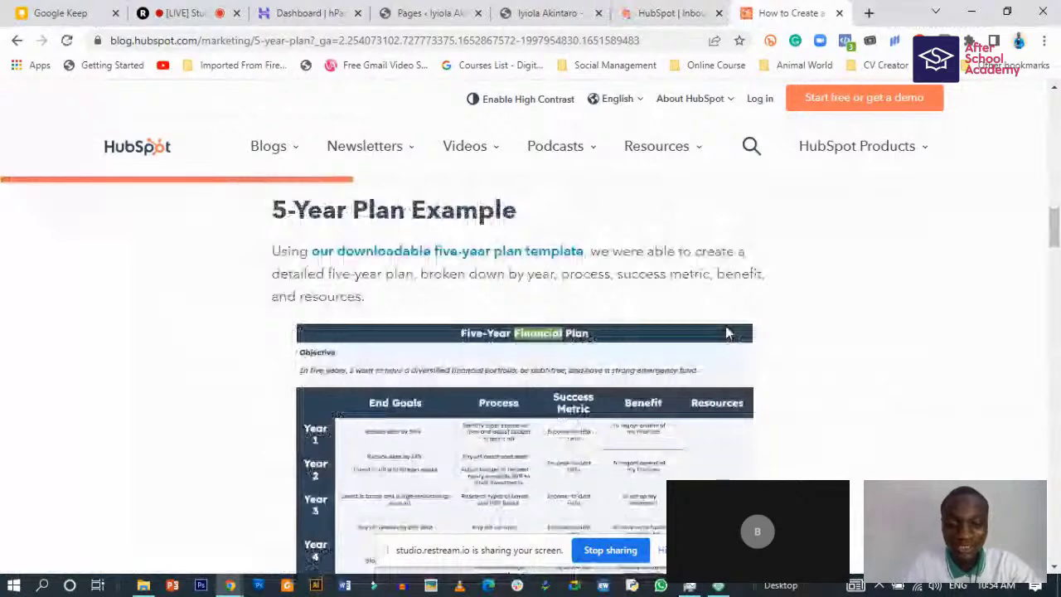
pyautogui.scroll(-5, 600, 342)
pyautogui.scroll(-4, 600, 342)
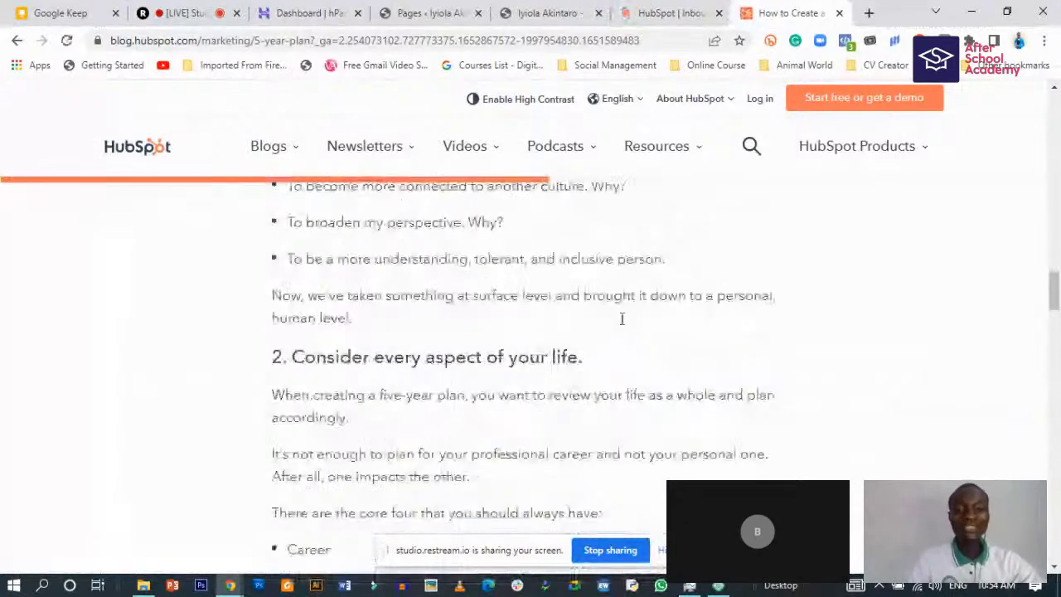
pyautogui.click(661, 14)
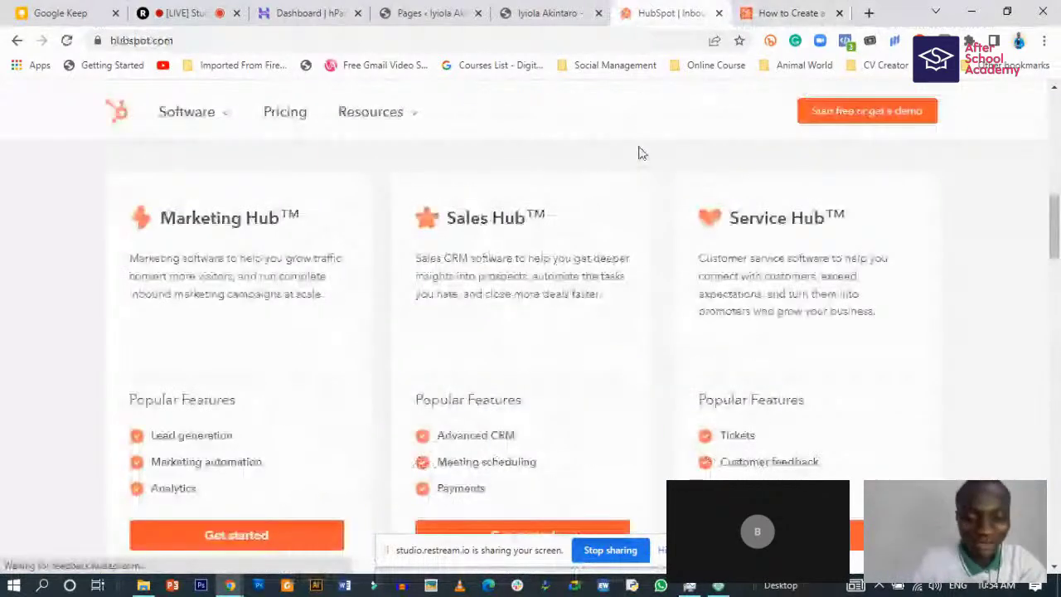
pyautogui.scroll(8, 543, 264)
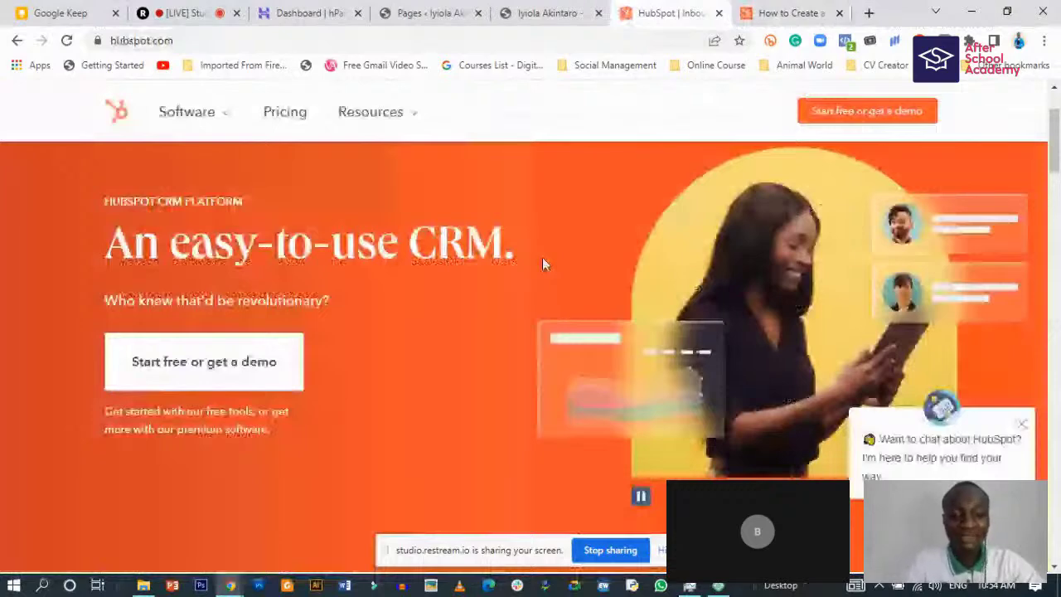
pyautogui.click(550, 13)
# - Close the HubSpot and article tabs and return to the WordPress Pages list
pyautogui.click(719, 13)
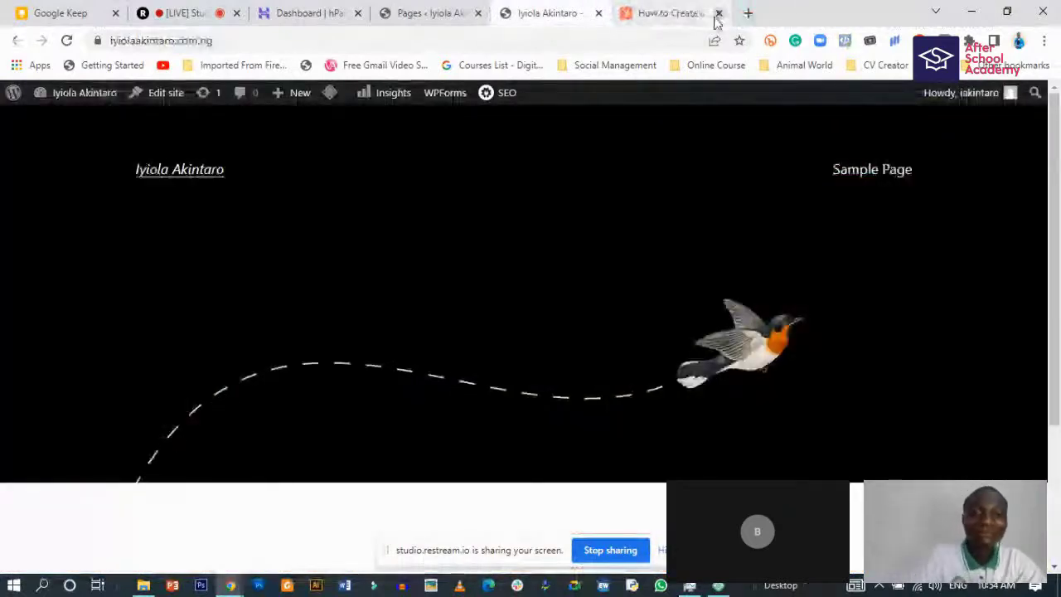
pyautogui.click(718, 13)
pyautogui.click(439, 10)
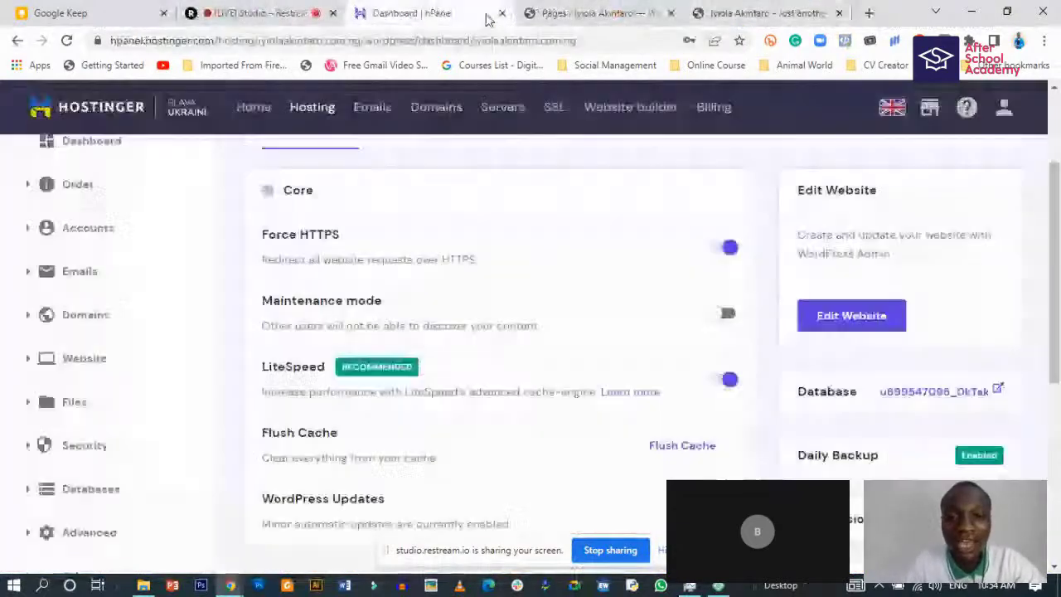
pyautogui.click(593, 14)
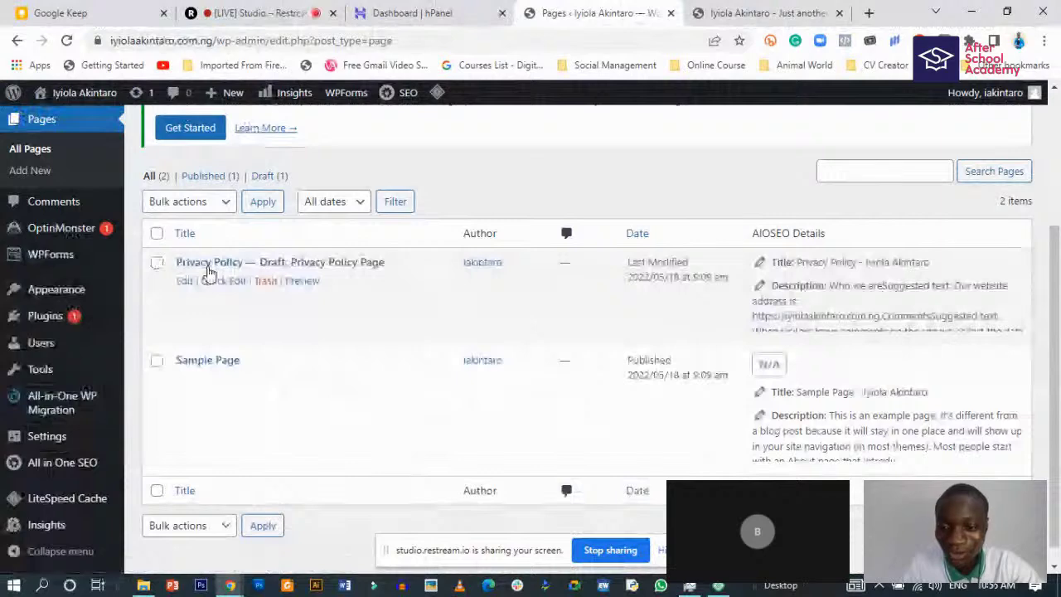
pyautogui.scroll(-1, 222, 249)
pyautogui.scroll(1, 187, 350)
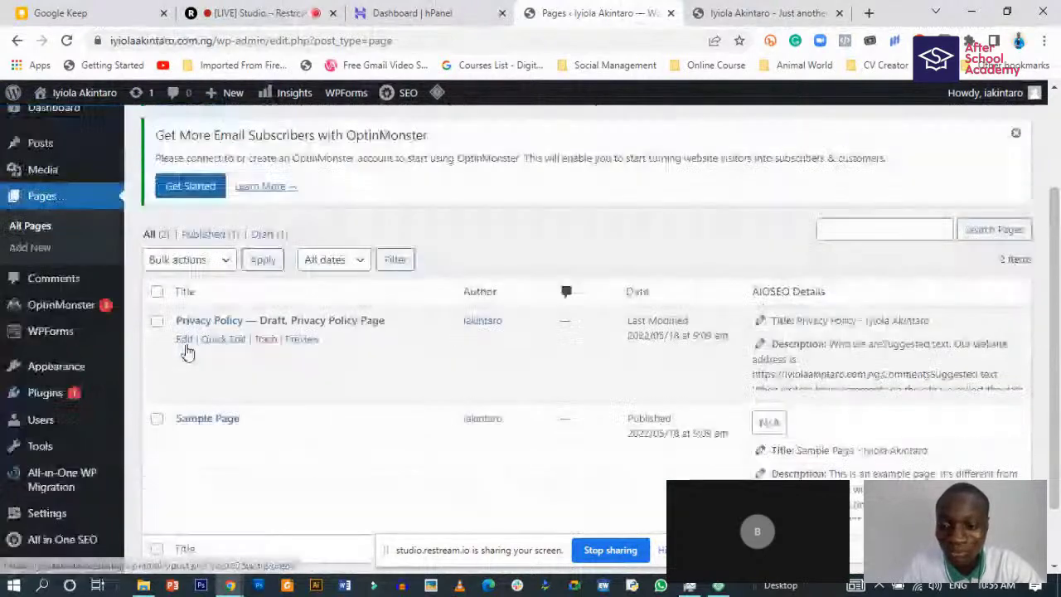
pyautogui.scroll(-1, 187, 351)
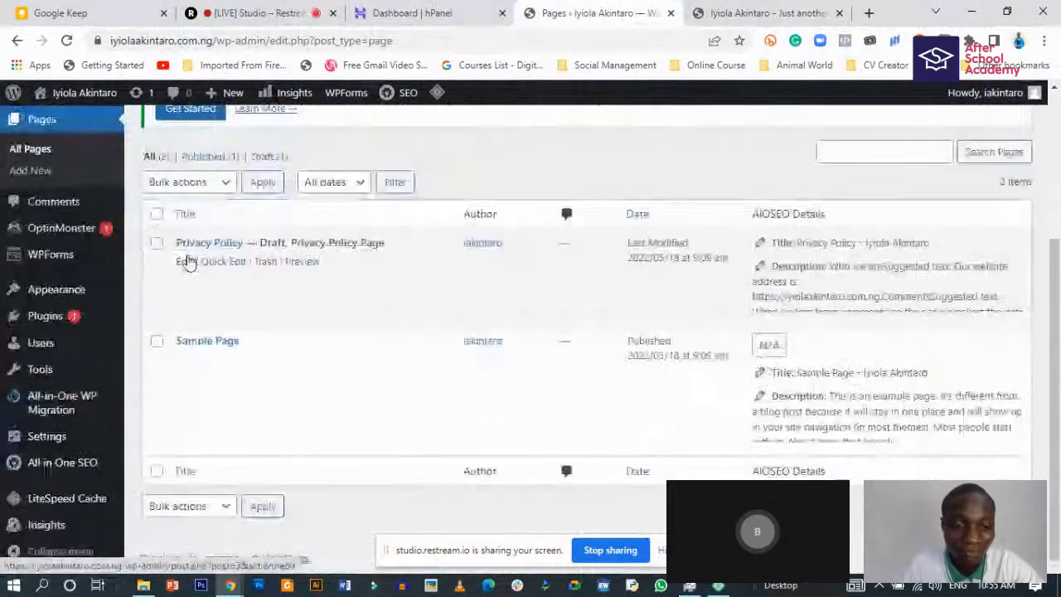
# - Bulk-trash Privacy Policy and Sample Page, leaving 2 pages in Trash
pyautogui.click(156, 214)
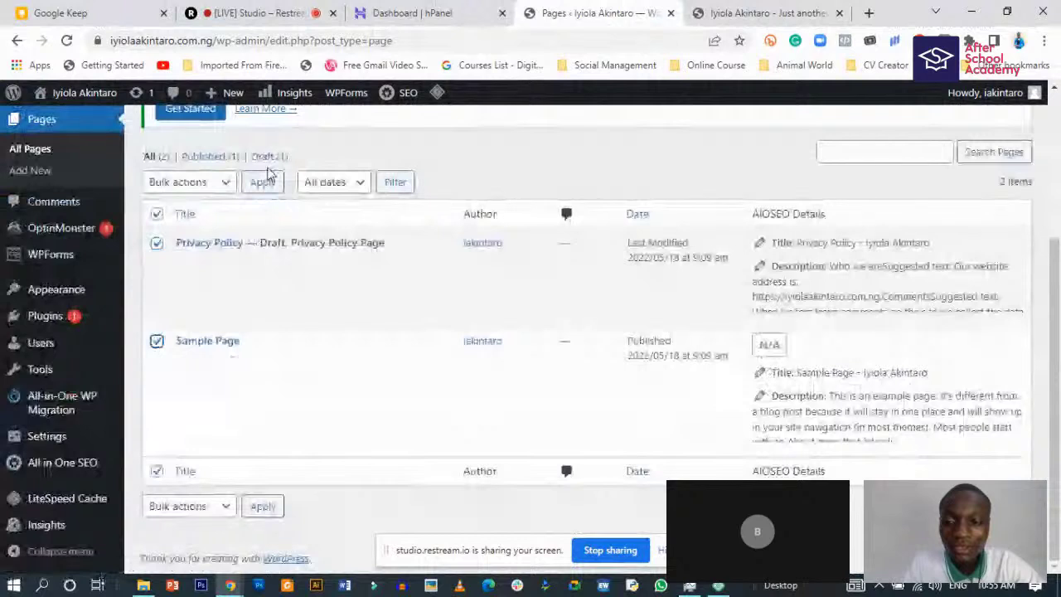
pyautogui.click(189, 182)
pyautogui.click(182, 233)
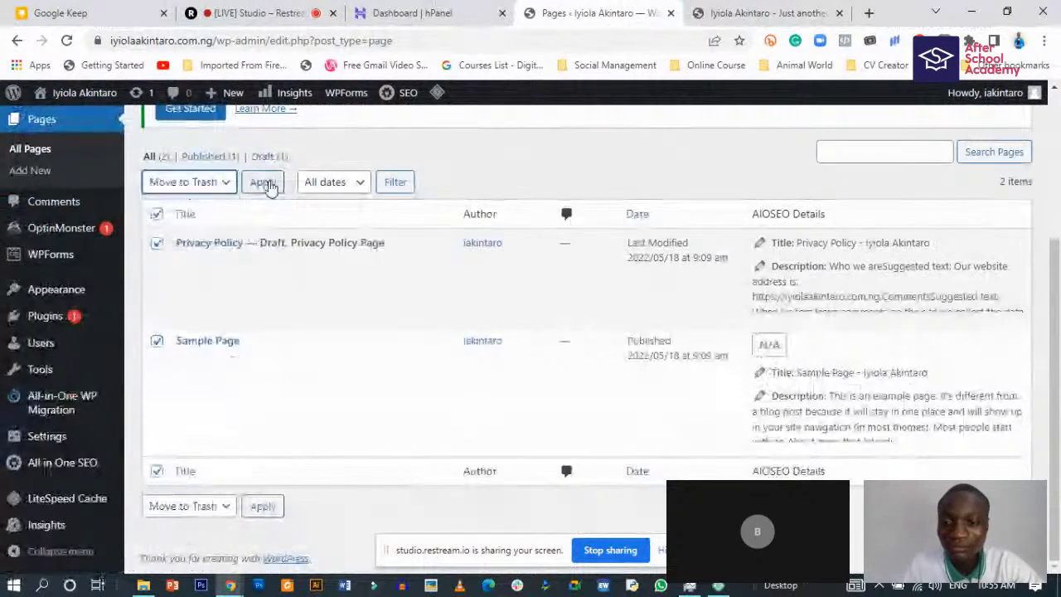
pyautogui.click(264, 182)
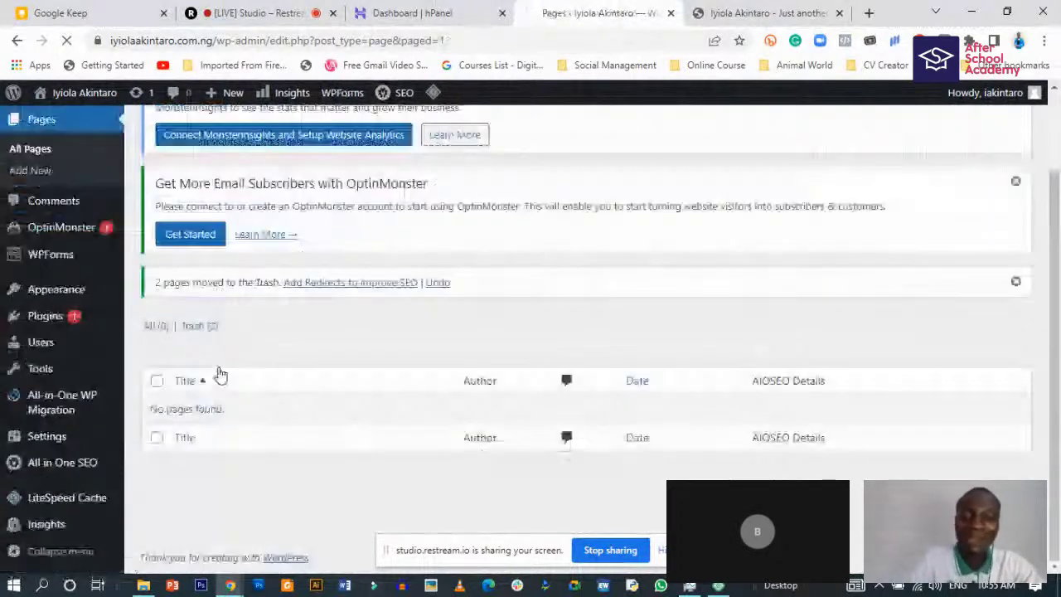
pyautogui.moveTo(58, 330)
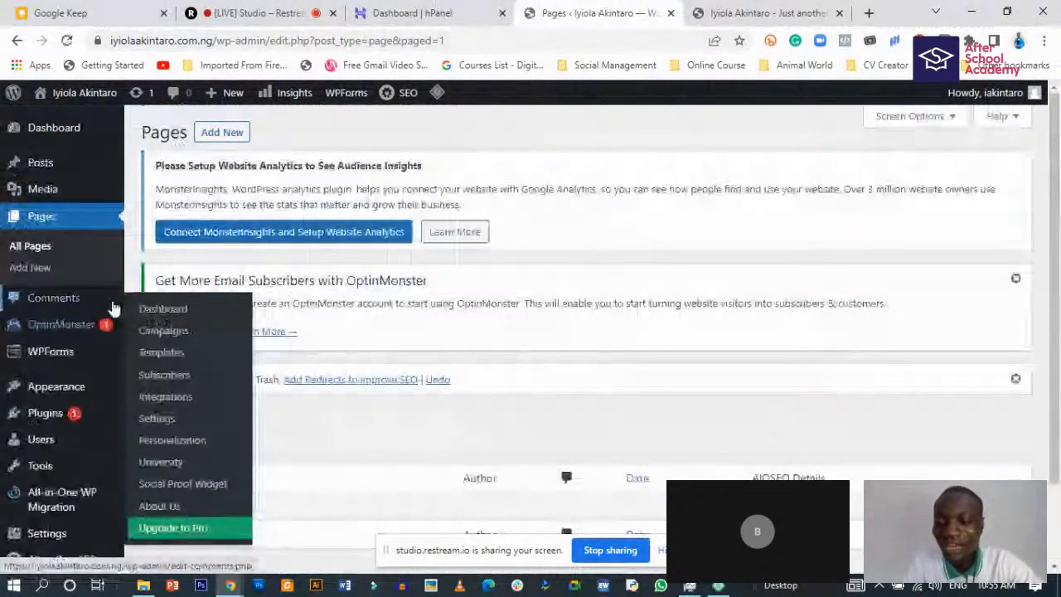
pyautogui.scroll(-1, 82, 280)
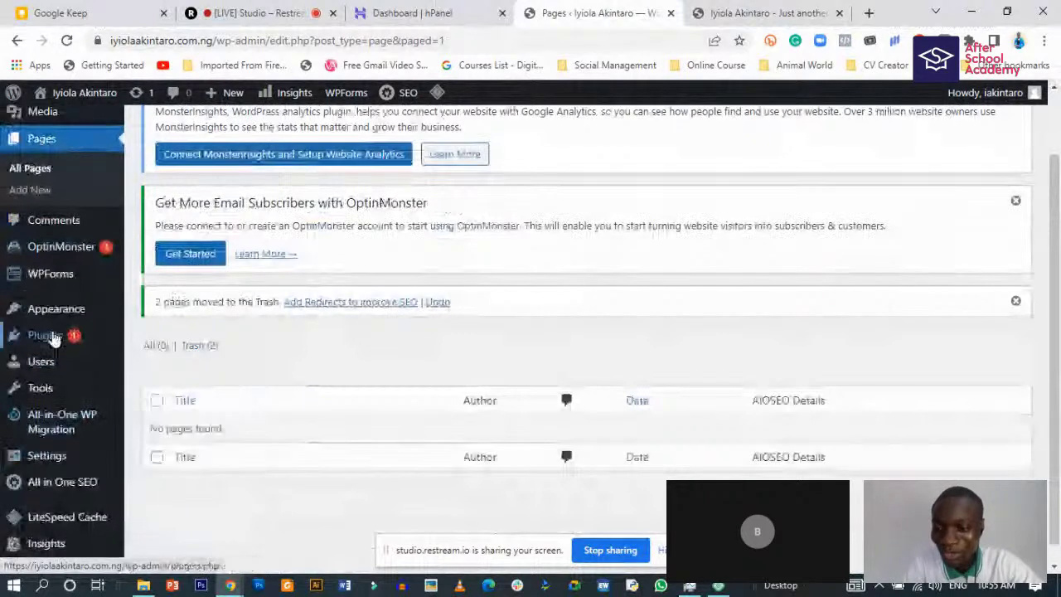
pyautogui.click(51, 340)
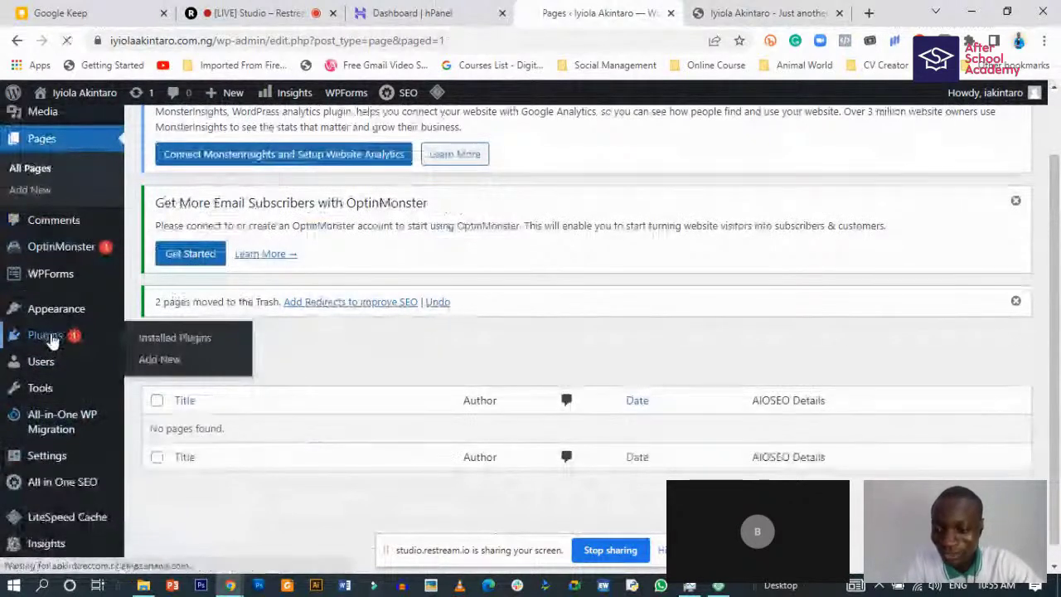
pyautogui.moveTo(147, 362)
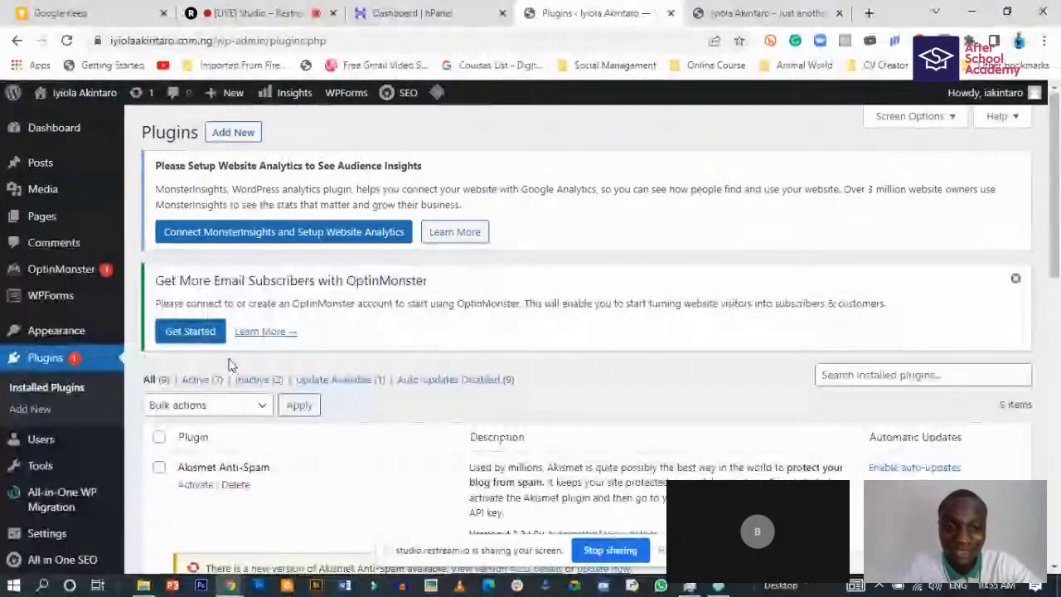
pyautogui.click(766, 7)
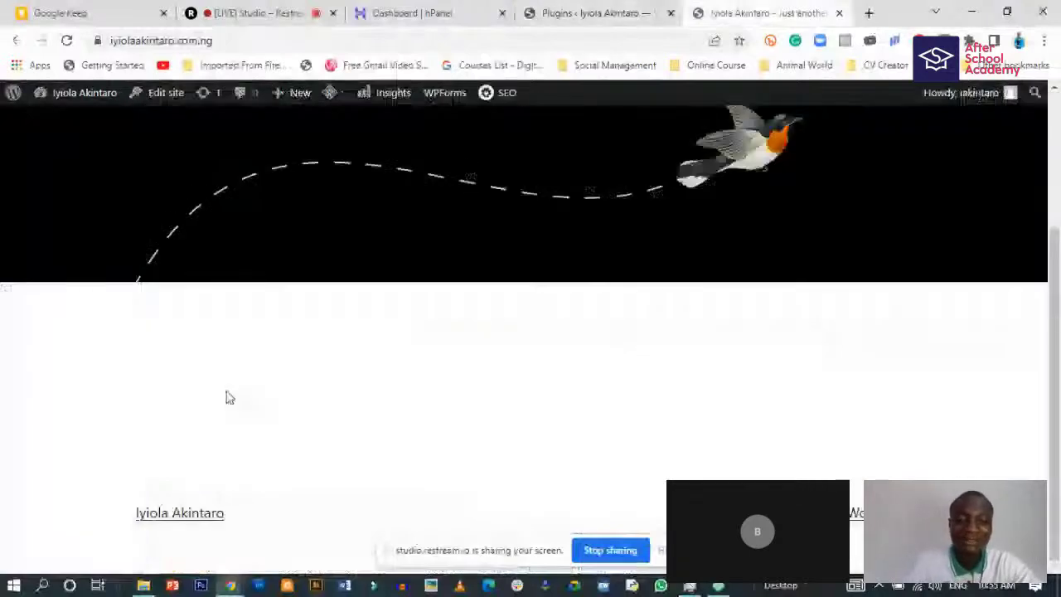
pyautogui.scroll(3, 249, 248)
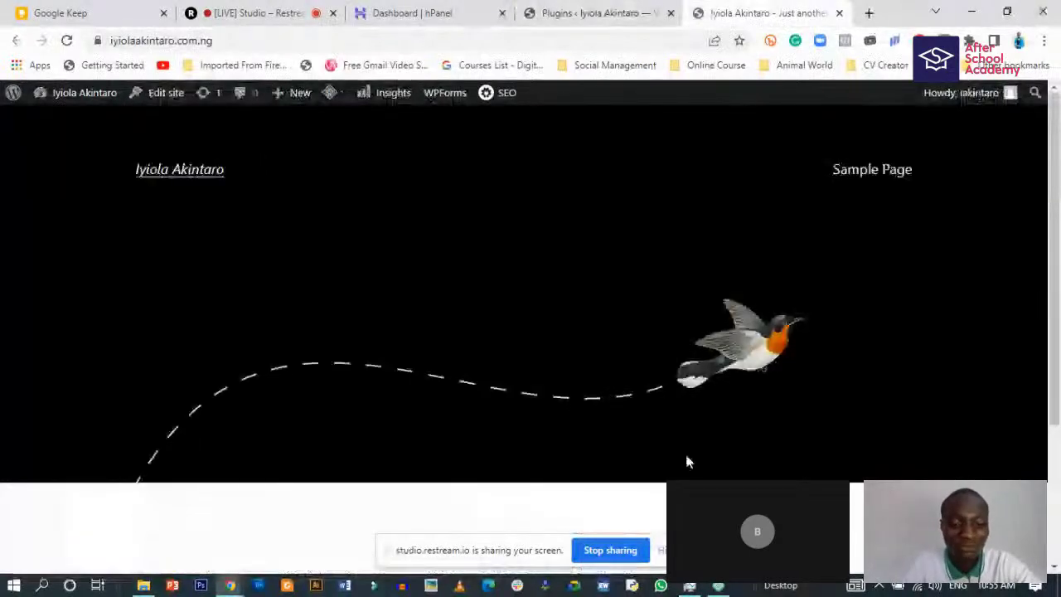
pyautogui.scroll(-3, 687, 462)
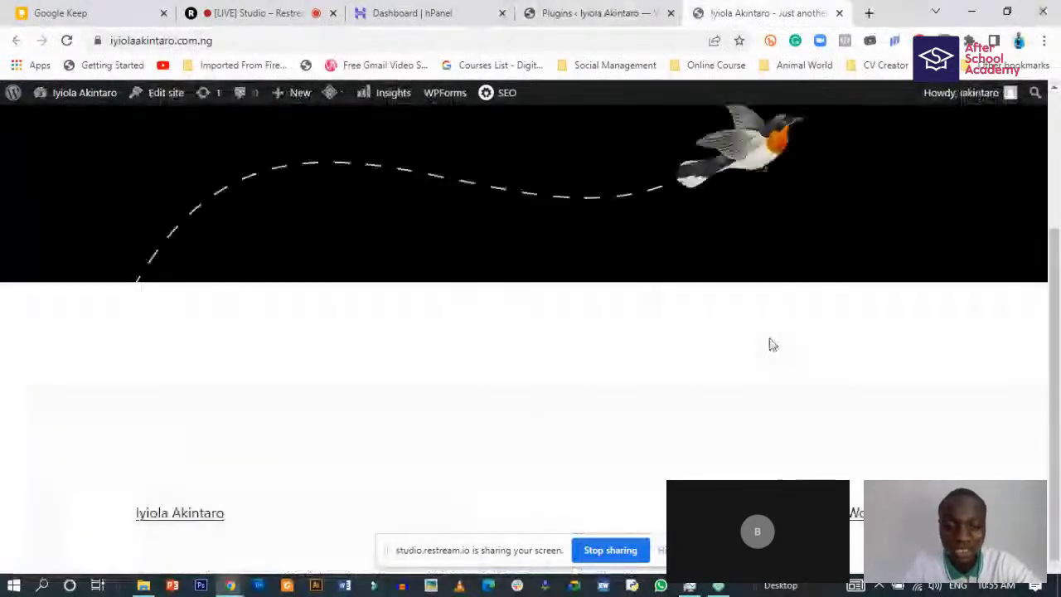
pyautogui.scroll(3, 769, 344)
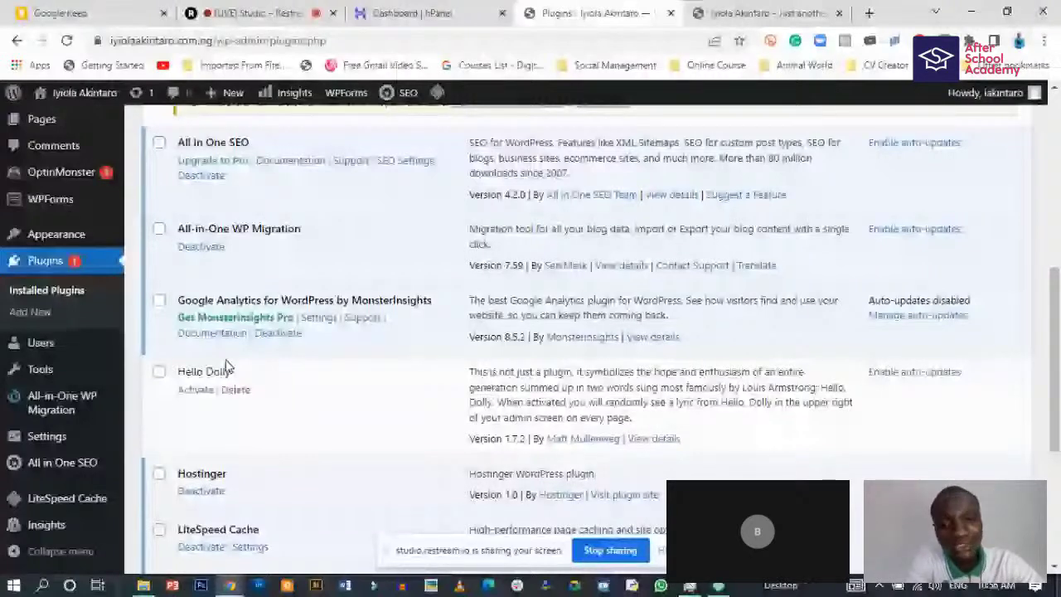
pyautogui.scroll(4, 237, 385)
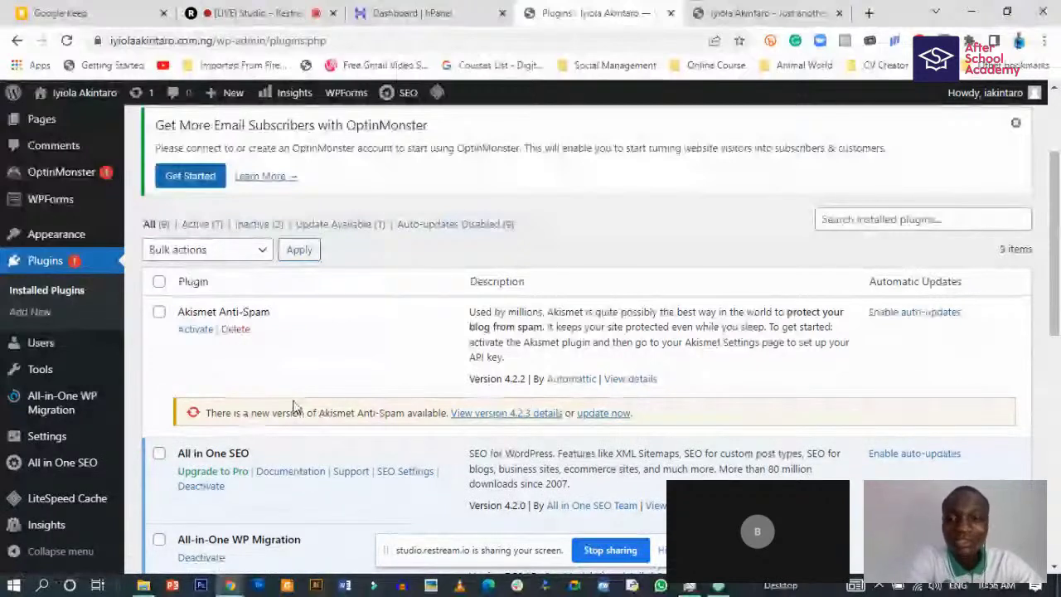
pyautogui.scroll(-1, 296, 408)
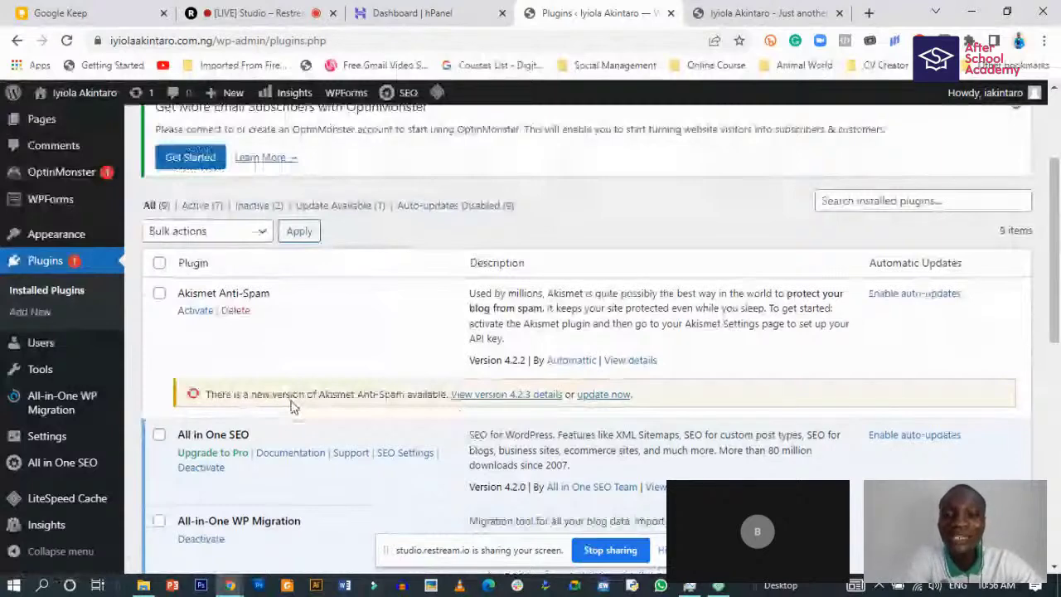
pyautogui.scroll(-3, 292, 407)
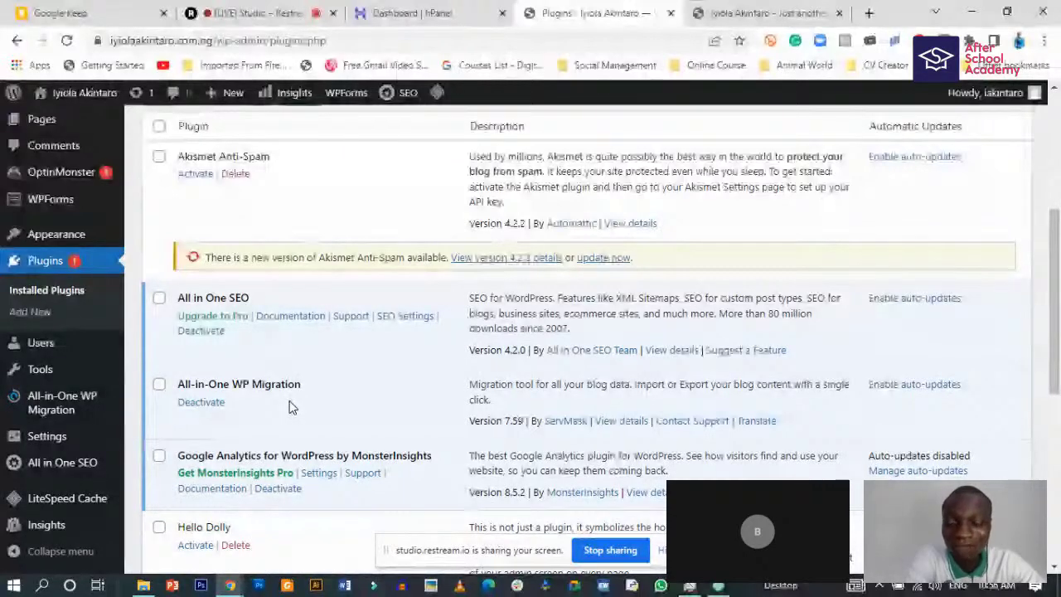
pyautogui.scroll(-2, 291, 407)
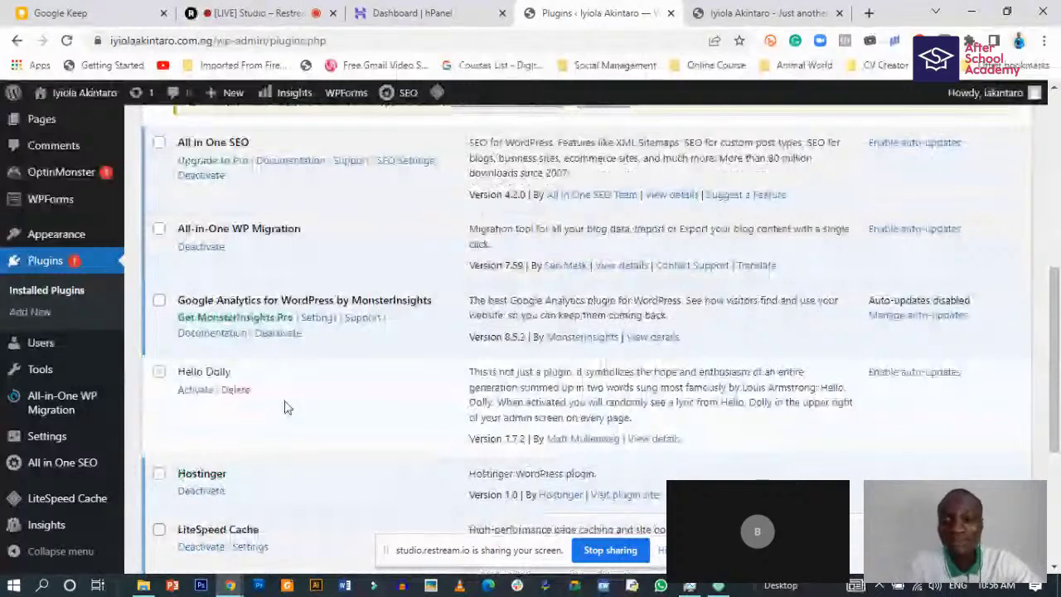
pyautogui.scroll(-3, 284, 407)
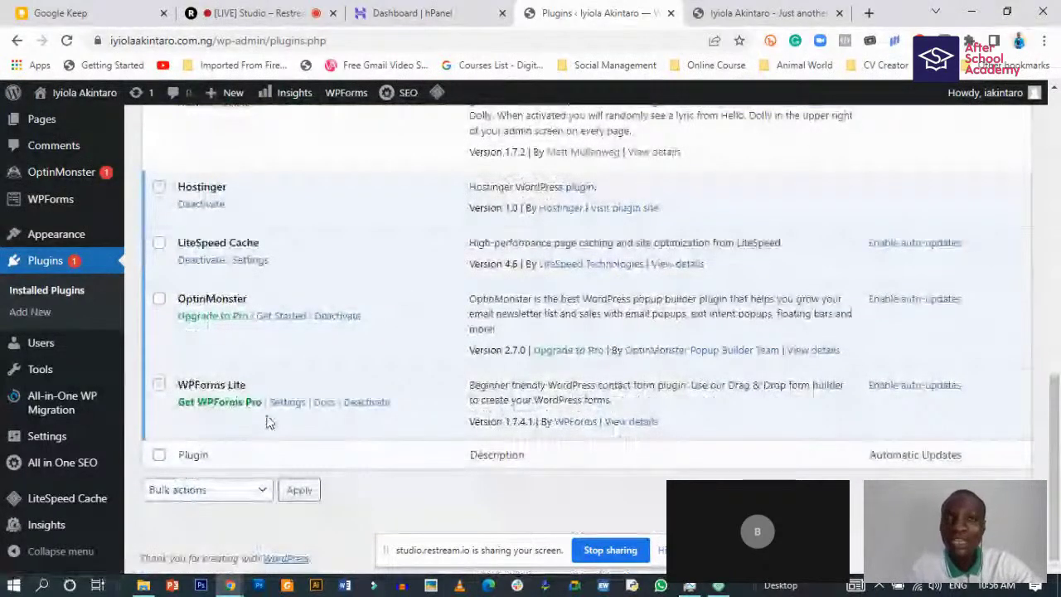
pyautogui.scroll(2, 265, 423)
pyautogui.scroll(1, 268, 422)
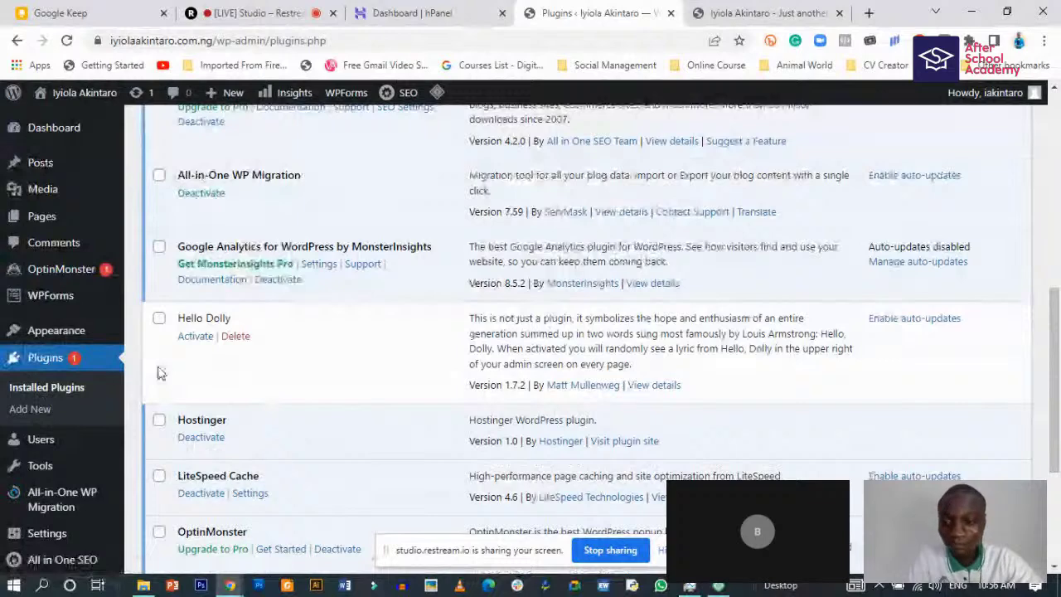
pyautogui.scroll(3, 220, 398)
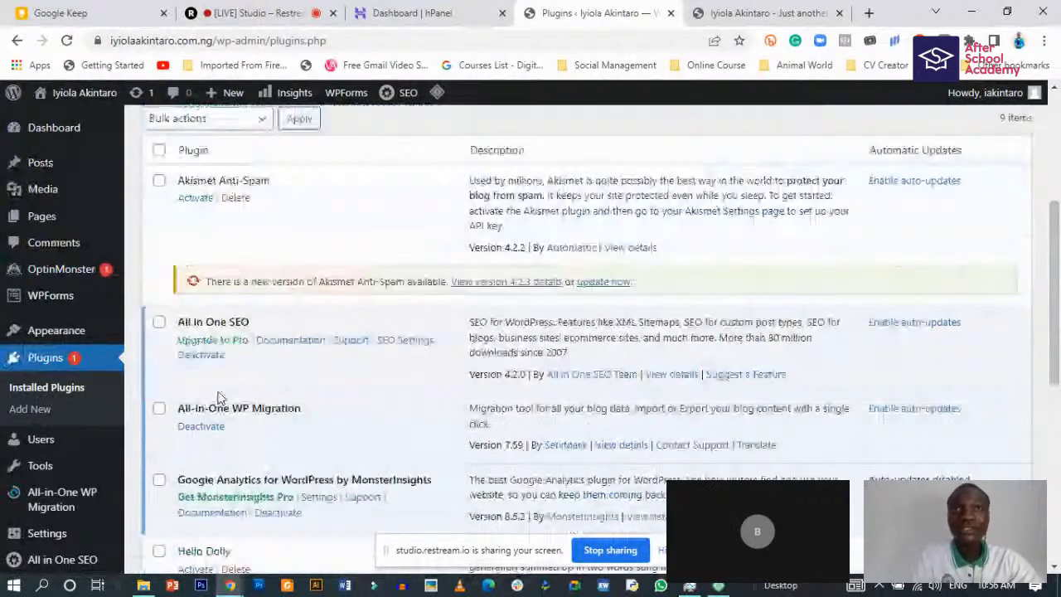
pyautogui.scroll(2, 220, 398)
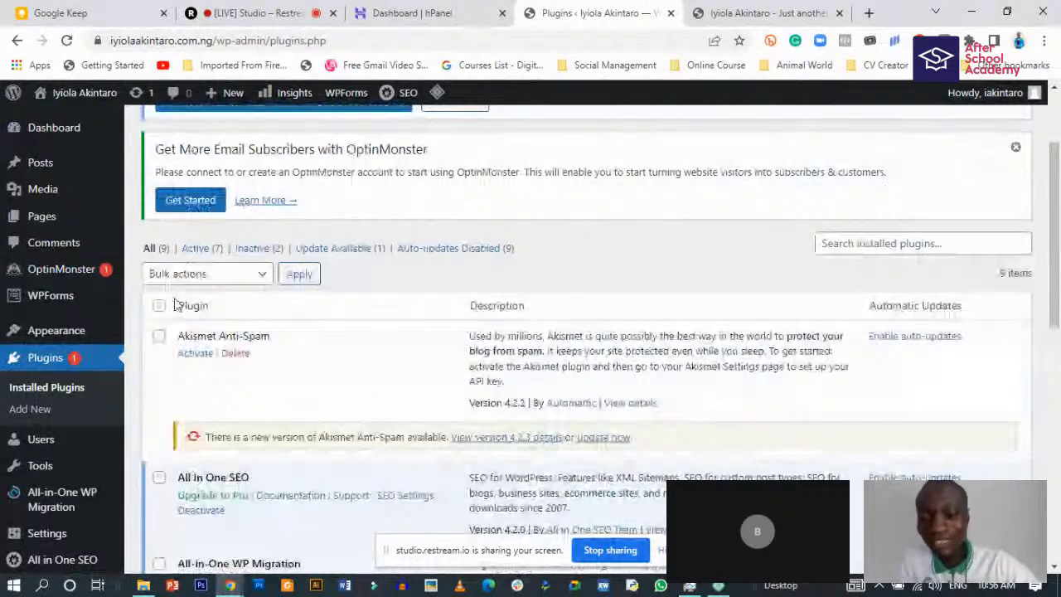
pyautogui.scroll(-6, 211, 319)
pyautogui.scroll(-1, 217, 328)
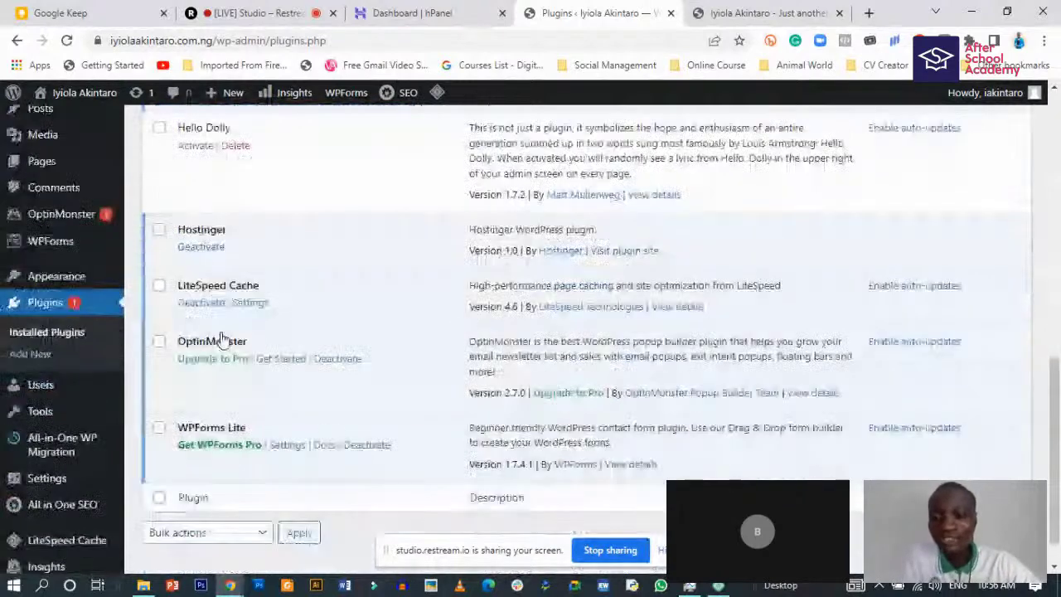
pyautogui.scroll(8, 148, 276)
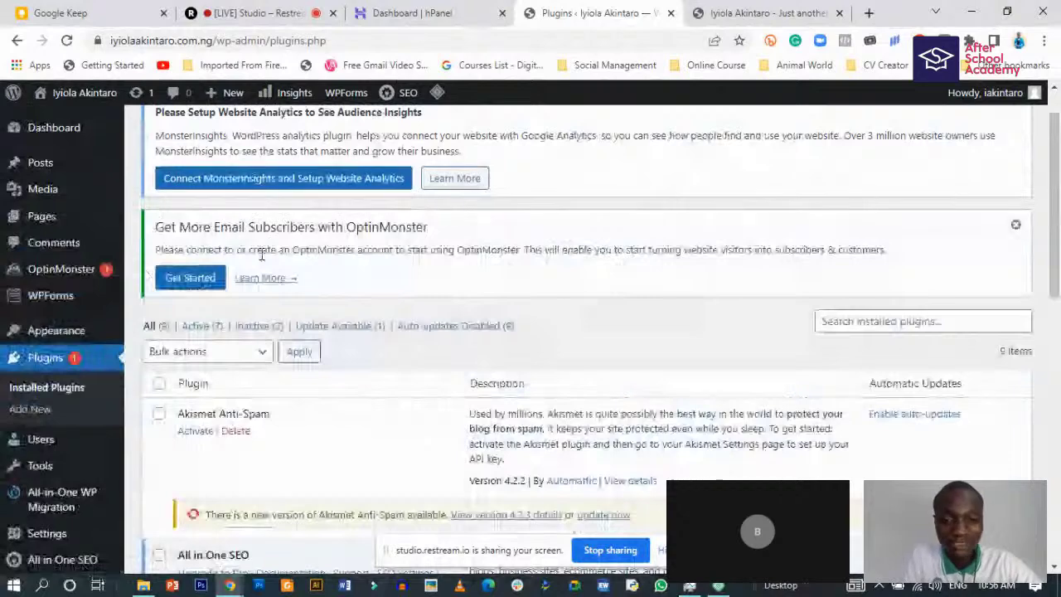
pyautogui.scroll(-2, 238, 383)
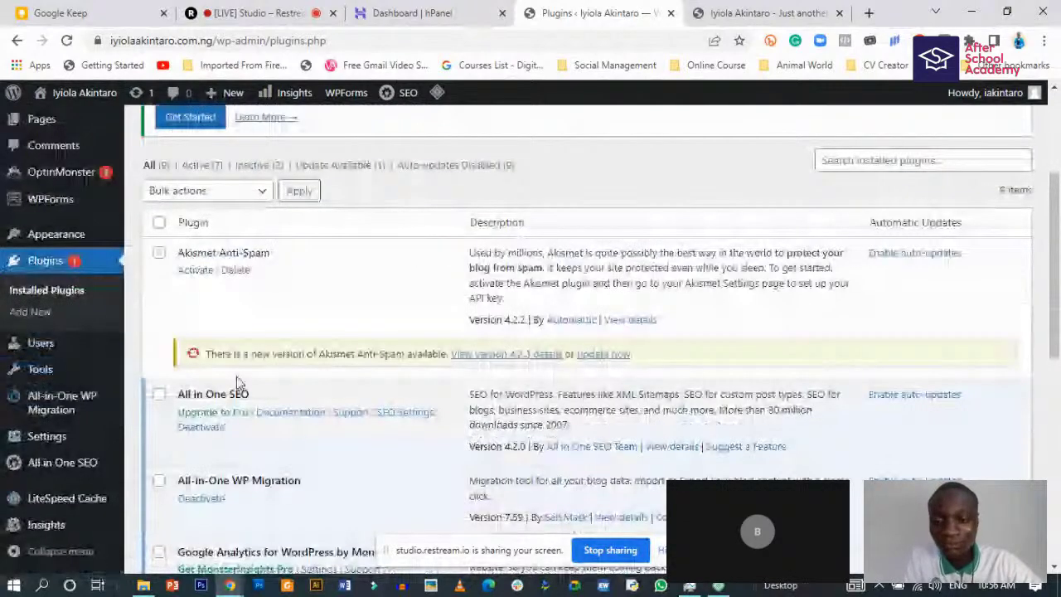
pyautogui.scroll(1, 207, 348)
# - Select all nine plugins and apply the Deactivate bulk action
pyautogui.click(159, 306)
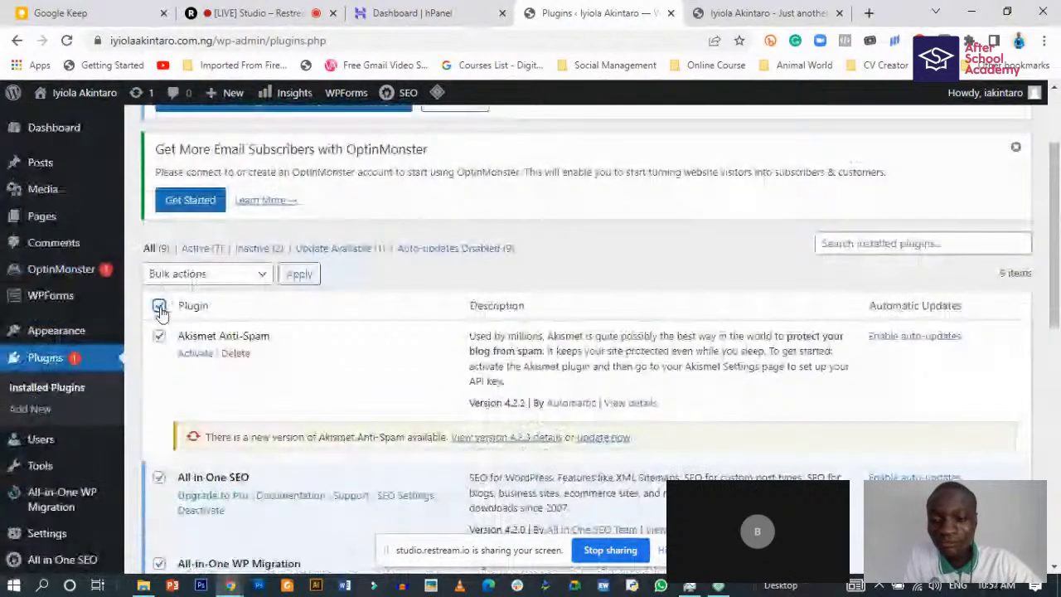
pyautogui.click(236, 276)
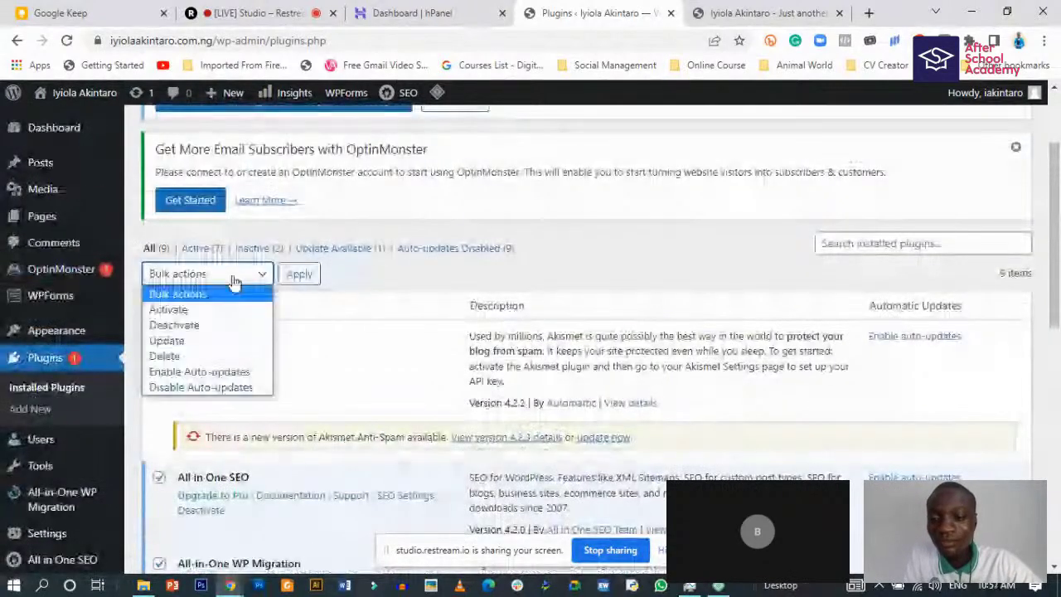
pyautogui.click(196, 326)
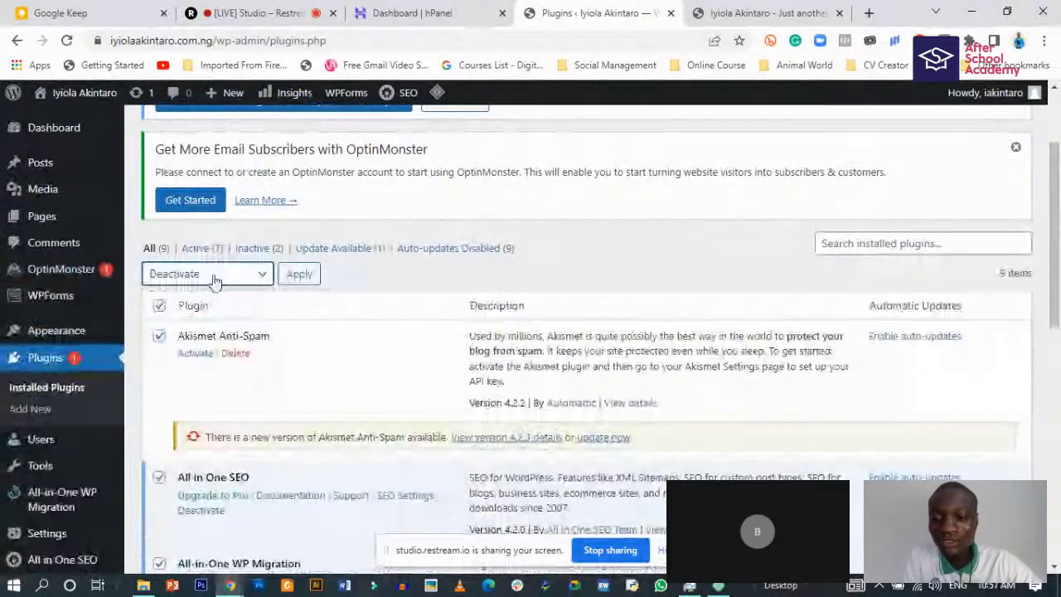
pyautogui.scroll(-2, 214, 282)
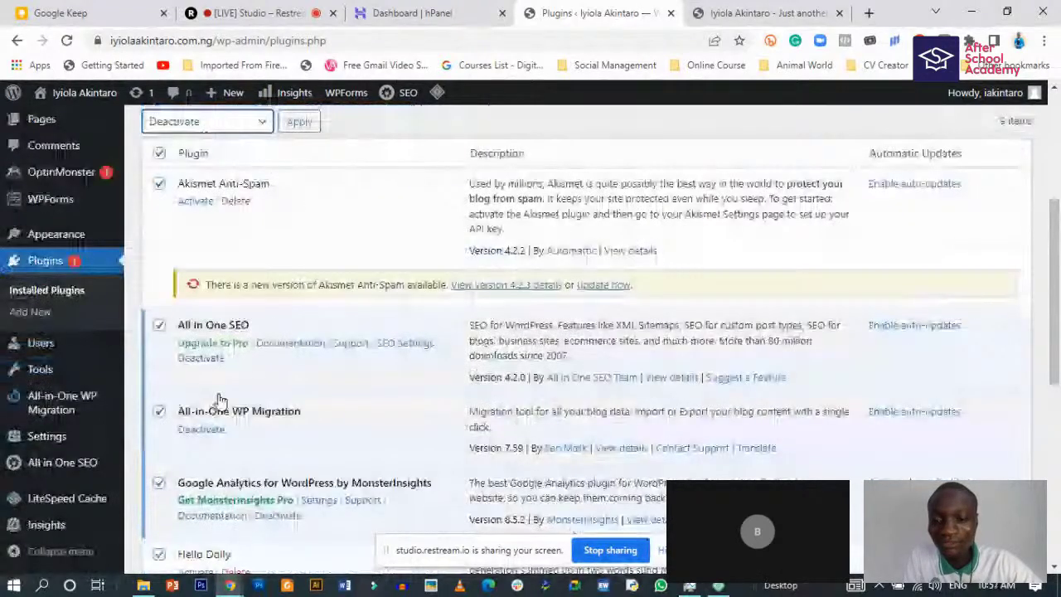
pyautogui.scroll(3, 222, 398)
pyautogui.click(300, 351)
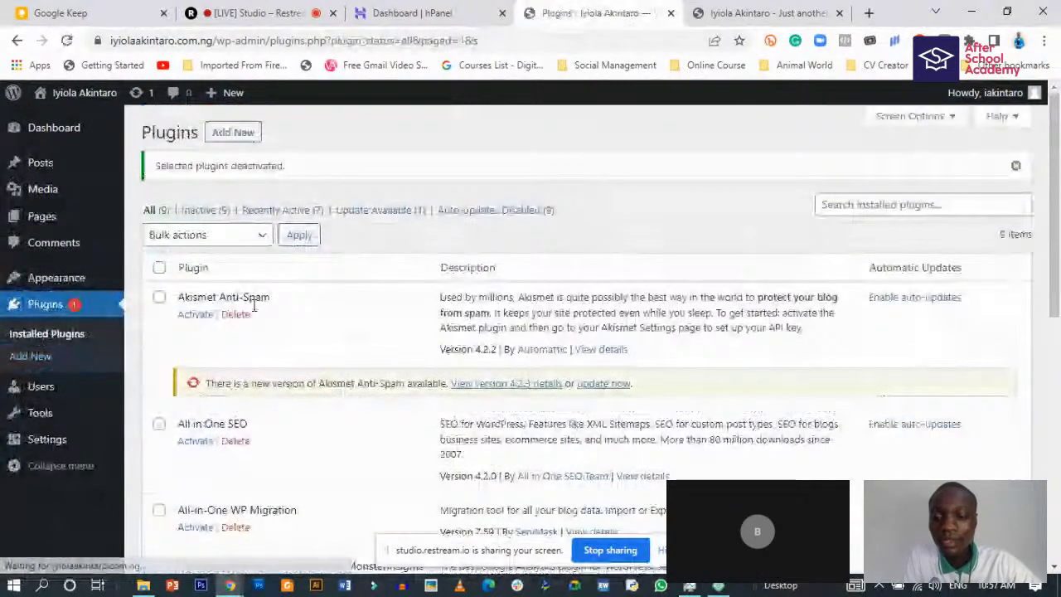
pyautogui.scroll(-5, 238, 300)
pyautogui.scroll(5, 238, 299)
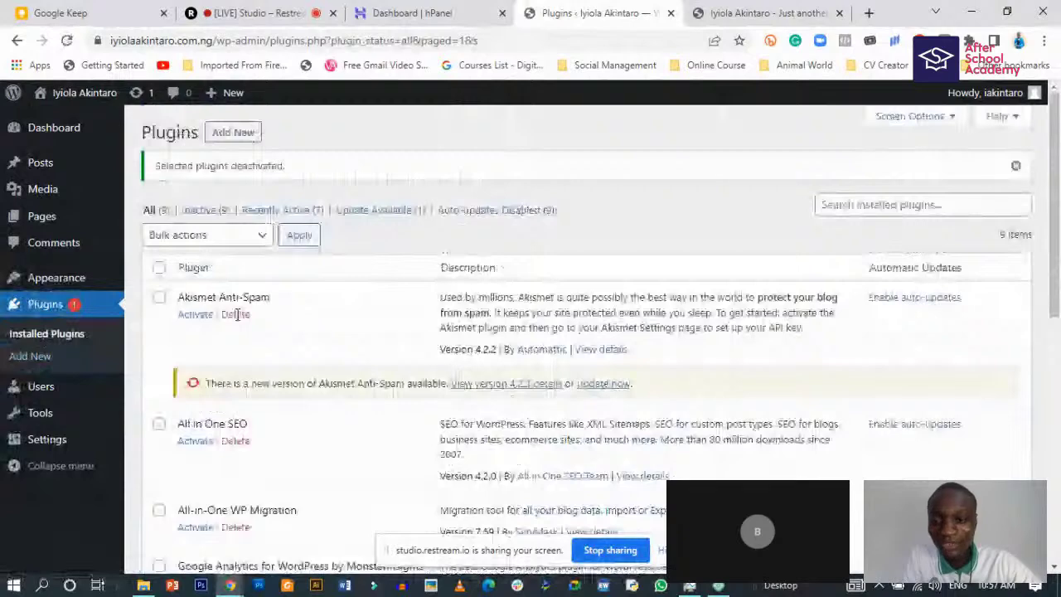
# - Bulk-delete all nine plugins and their data, confirming the deletion prompt
pyautogui.click(208, 234)
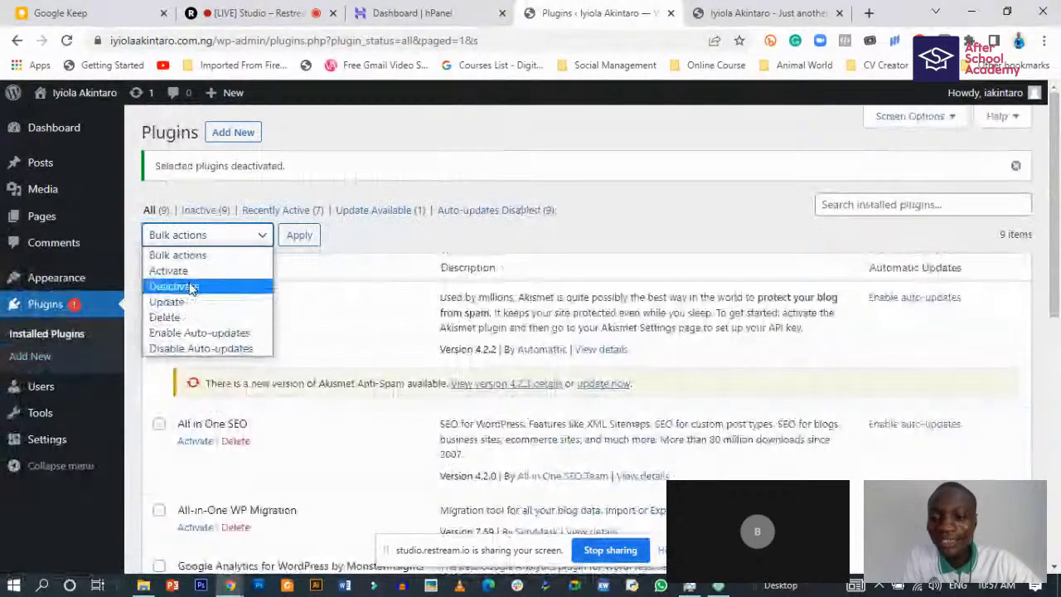
pyautogui.click(166, 316)
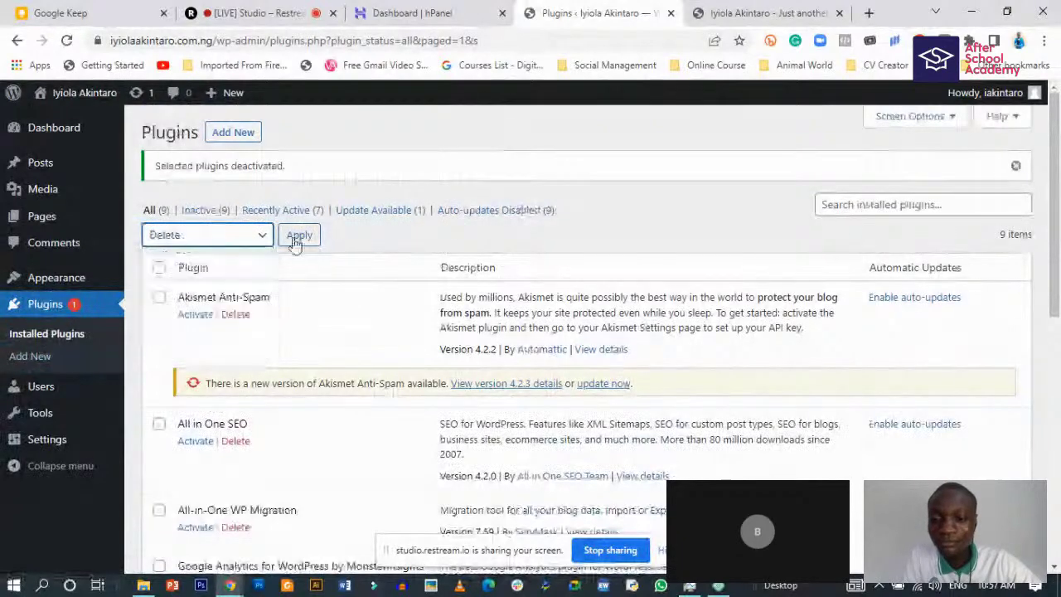
pyautogui.click(299, 235)
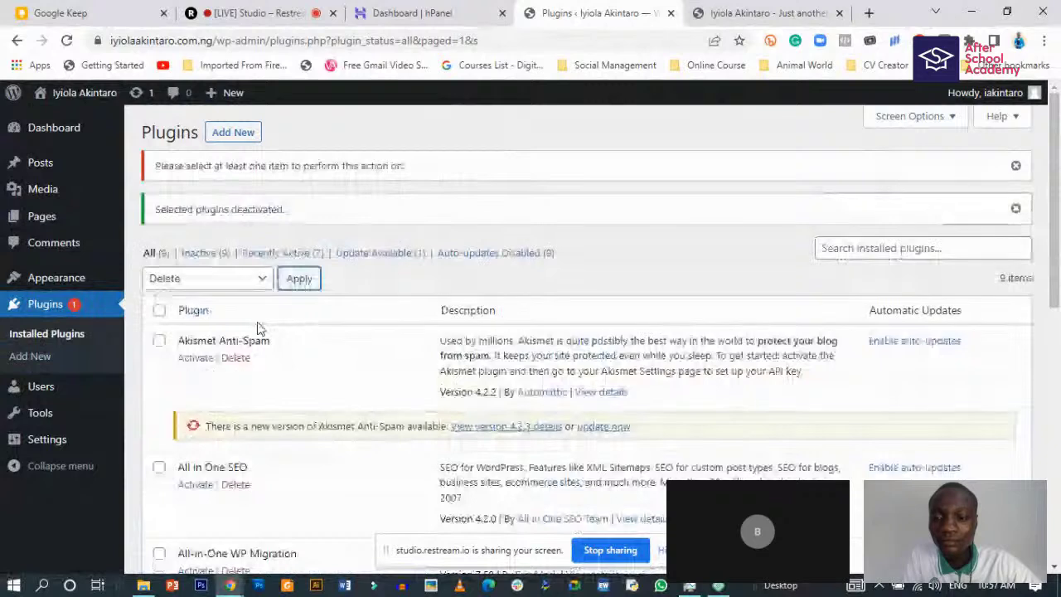
pyautogui.click(159, 311)
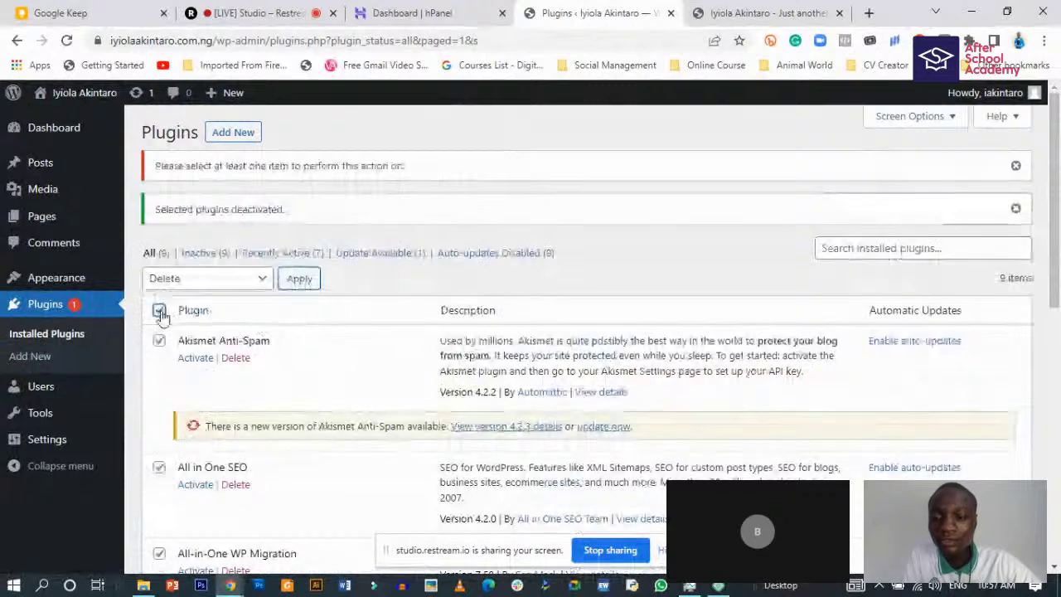
pyautogui.click(300, 280)
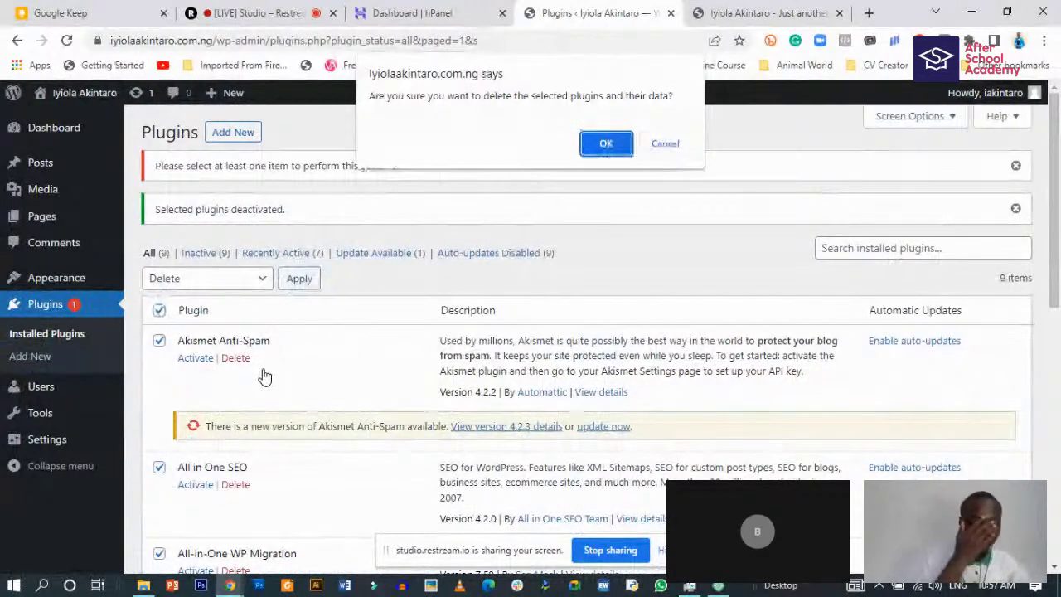
pyautogui.click(607, 146)
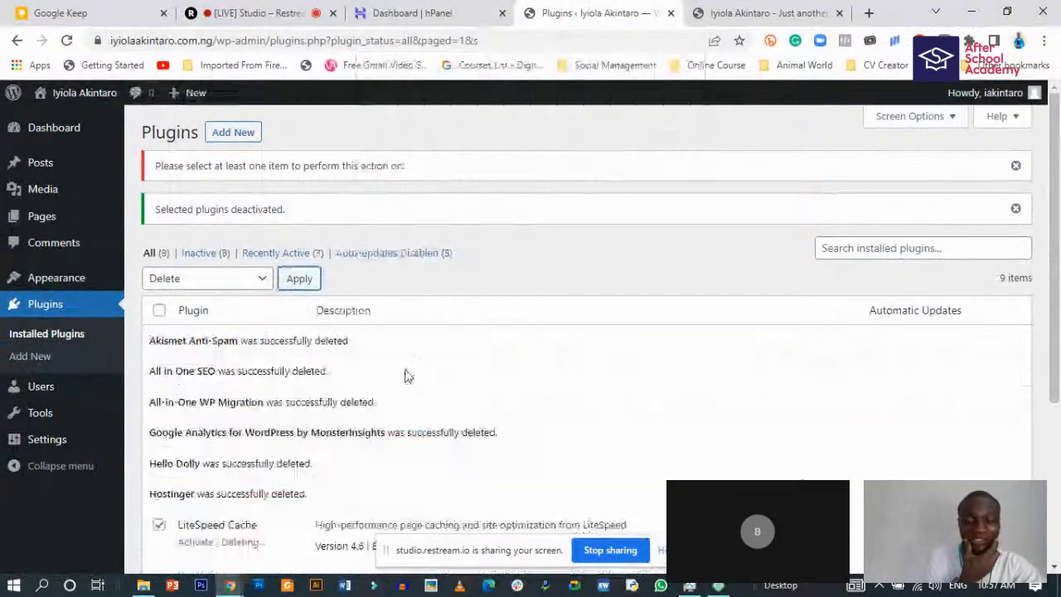
pyautogui.scroll(-3, 406, 375)
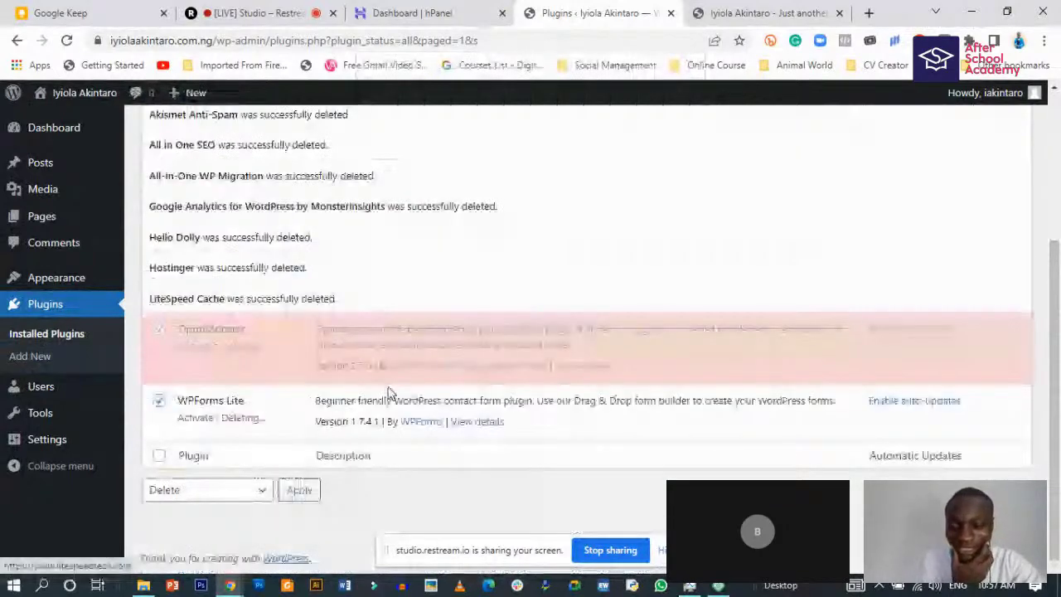
pyautogui.scroll(2, 365, 379)
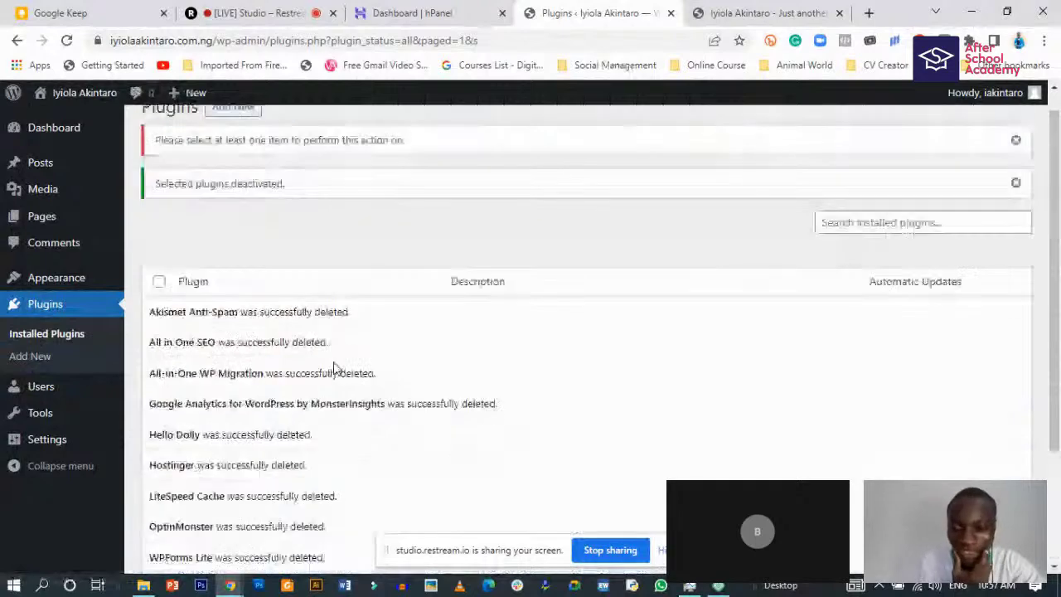
pyautogui.scroll(1, 296, 339)
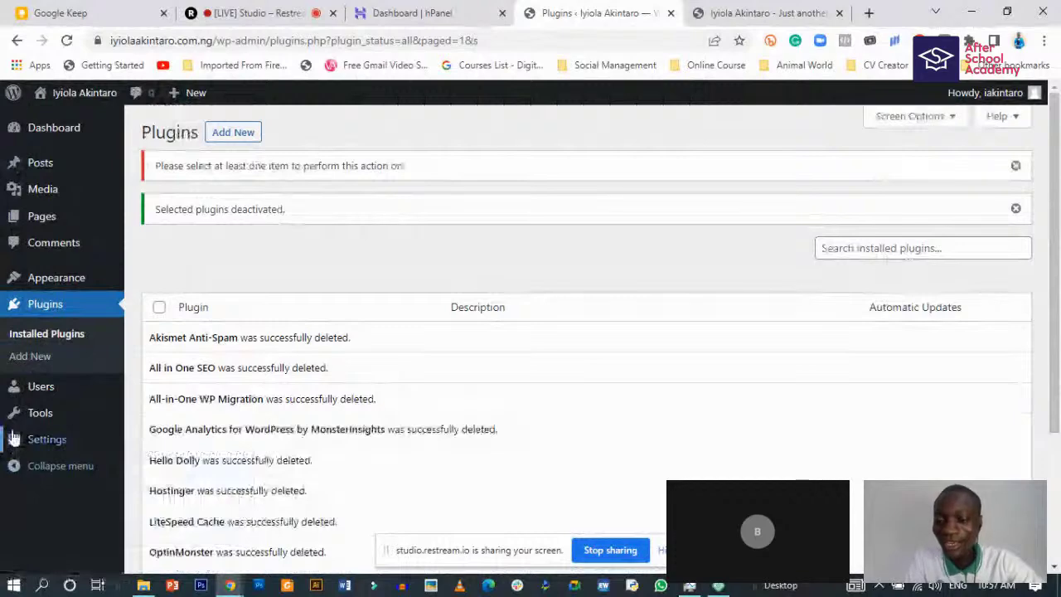
pyautogui.scroll(-2, 57, 461)
pyautogui.scroll(1, 68, 344)
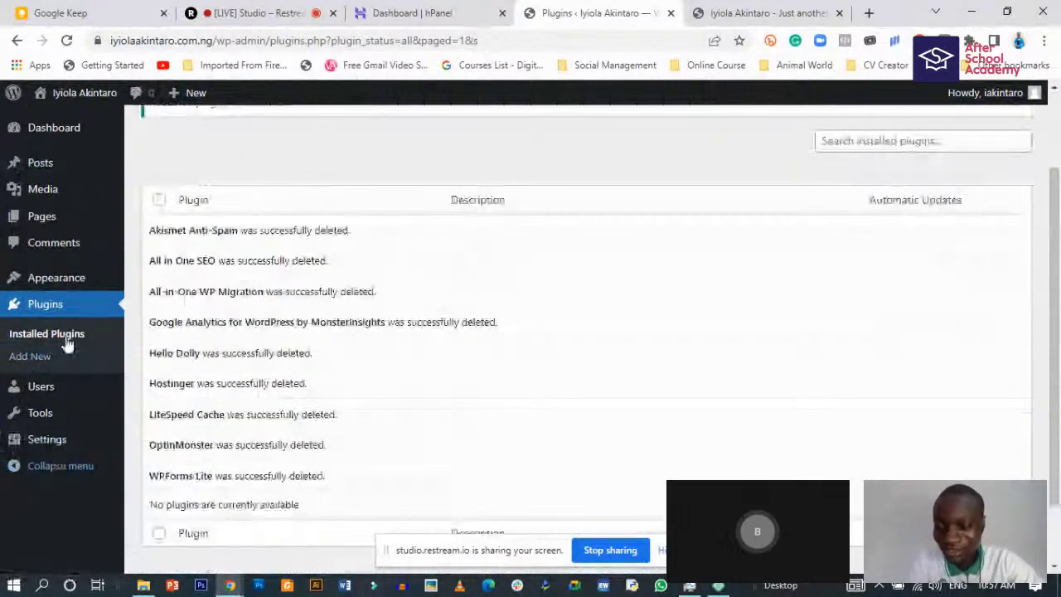
pyautogui.moveTo(43, 395)
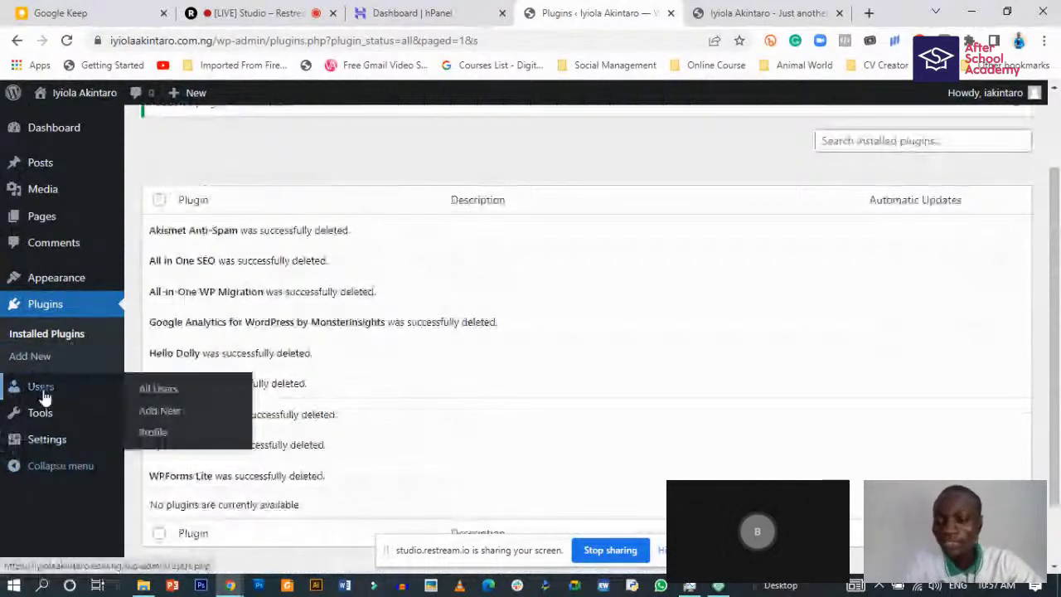
# - Open the All Users page, showing one Administrator account with 0 posts
pyautogui.click(40, 390)
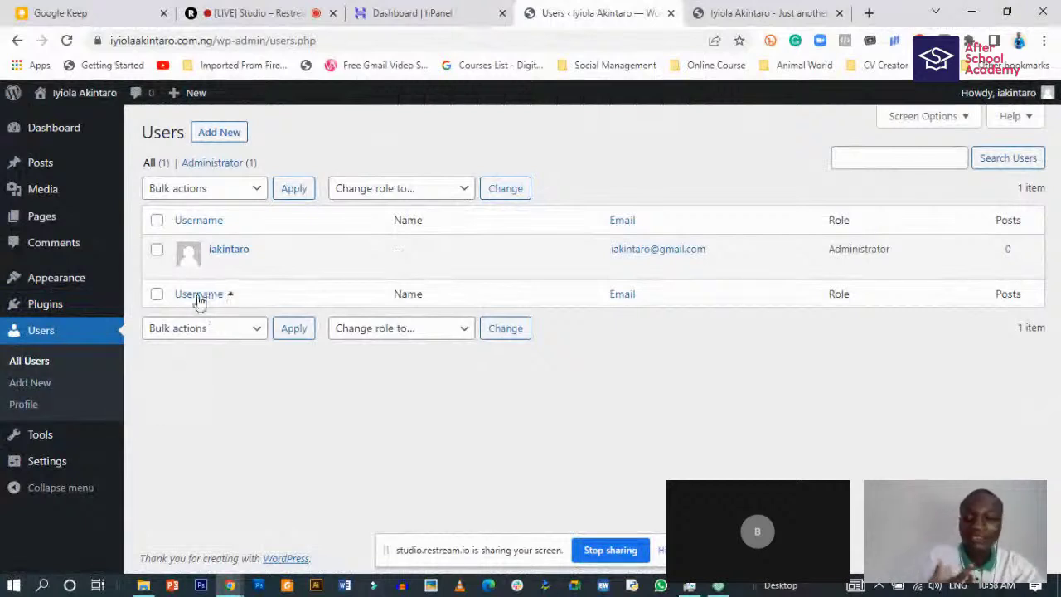
pyautogui.moveTo(248, 262)
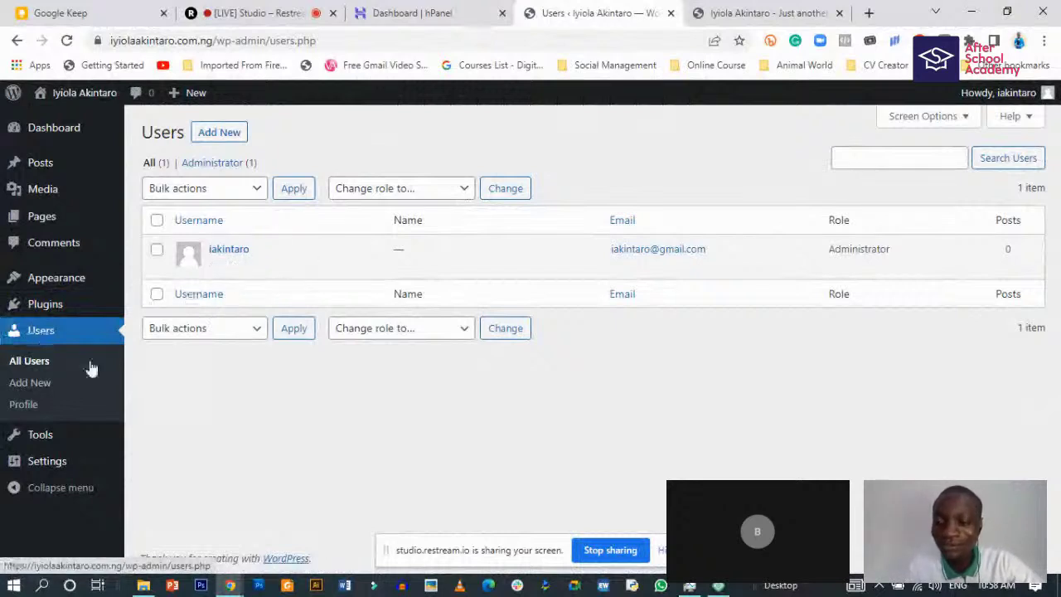
# - Start a new user and fill in the username, first name and last name fields
pyautogui.click(228, 135)
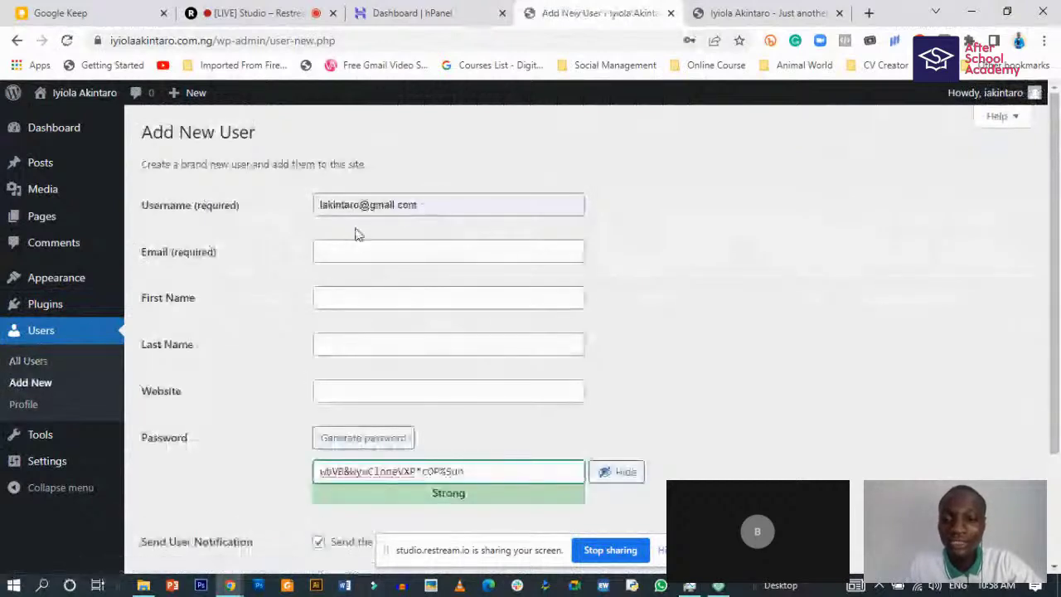
pyautogui.click(365, 205)
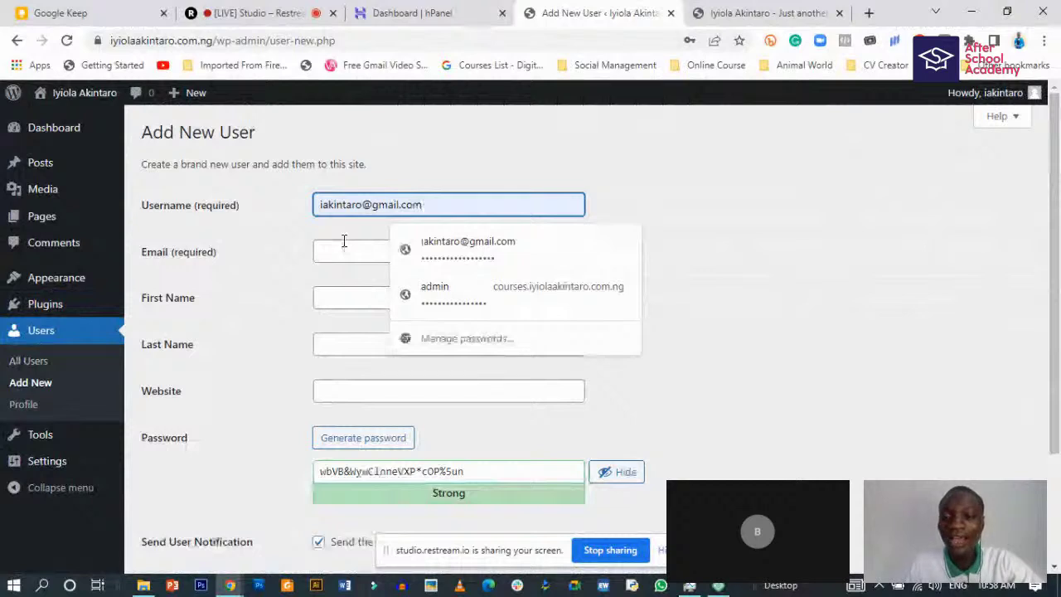
pyautogui.scroll(-1, 344, 240)
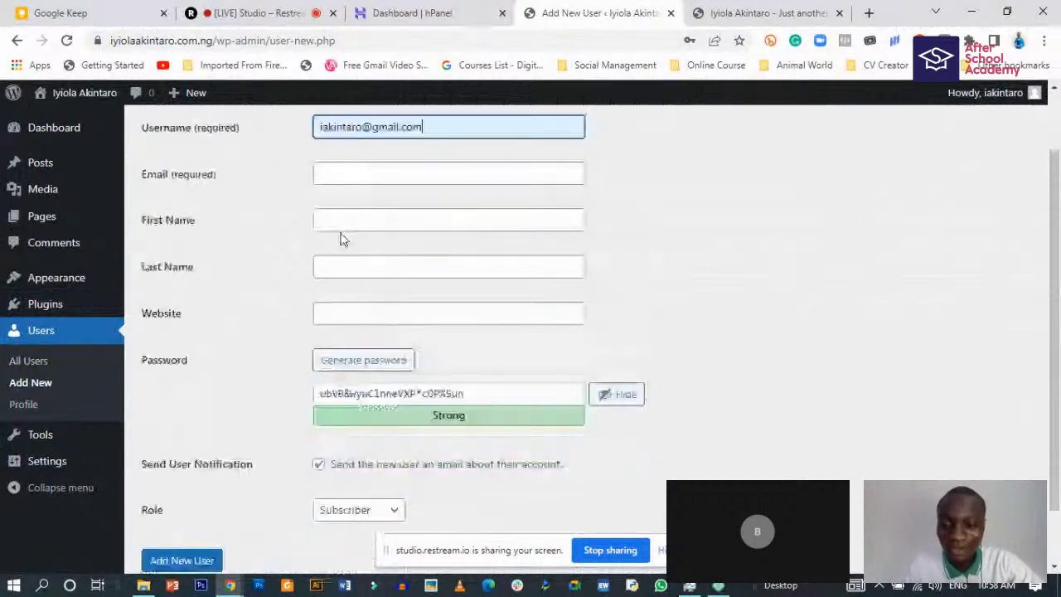
pyautogui.click(342, 224)
pyautogui.click(336, 268)
pyautogui.scroll(-1, 346, 311)
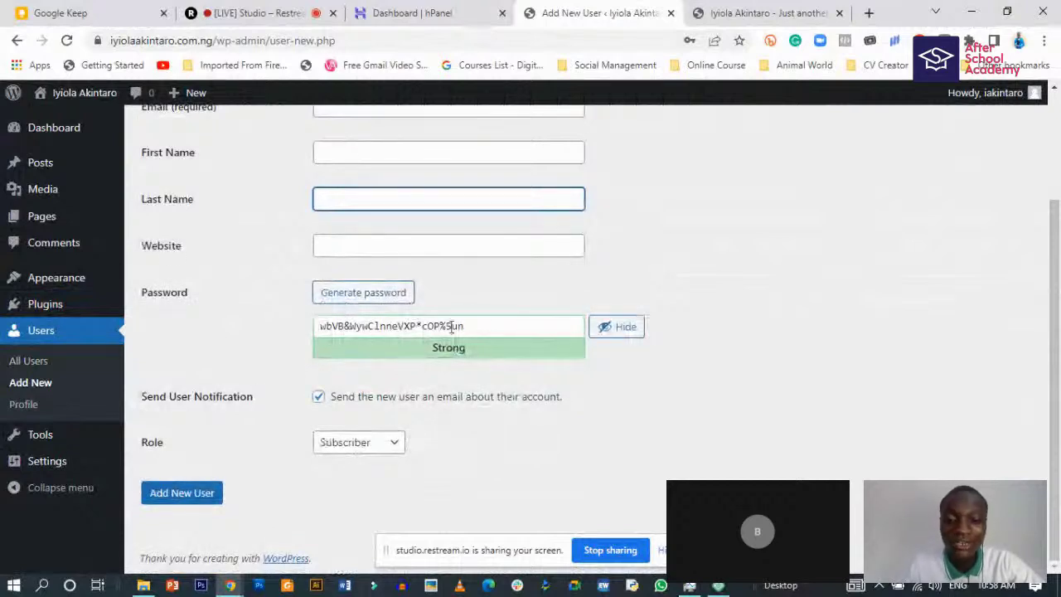
# - Keep the strong generated password and set the new user's role to Administrator
pyautogui.moveTo(456, 326); pyautogui.dragTo(287, 329)
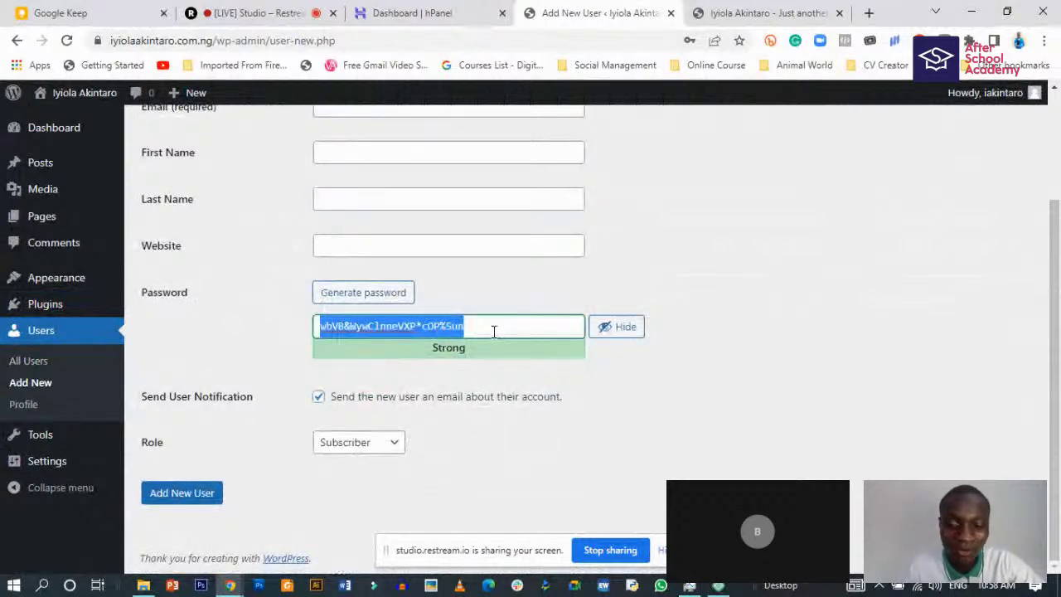
pyautogui.click(384, 447)
pyautogui.click(368, 458)
pyautogui.click(368, 450)
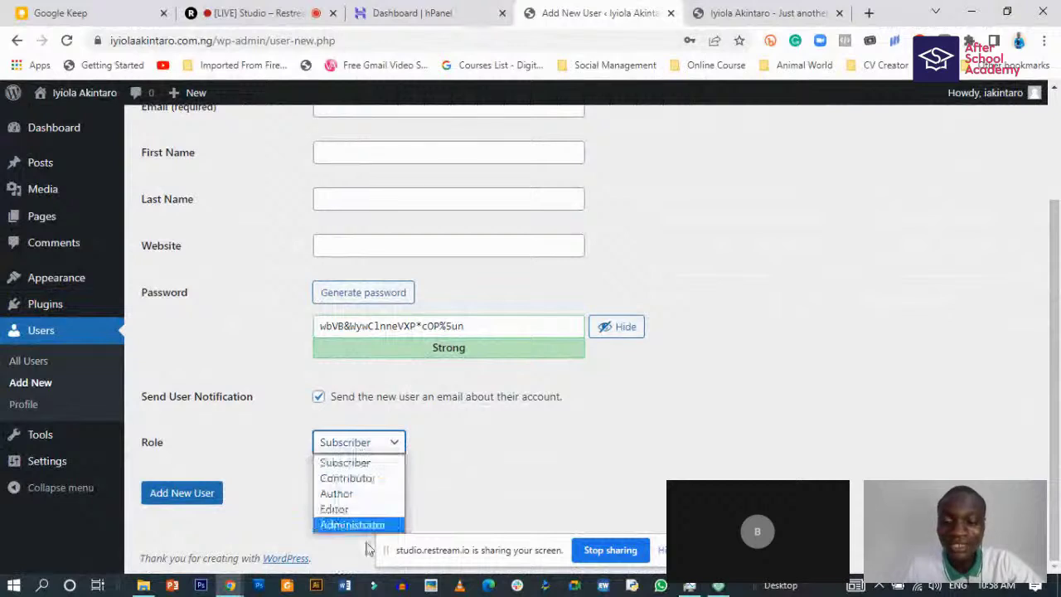
pyautogui.click(352, 524)
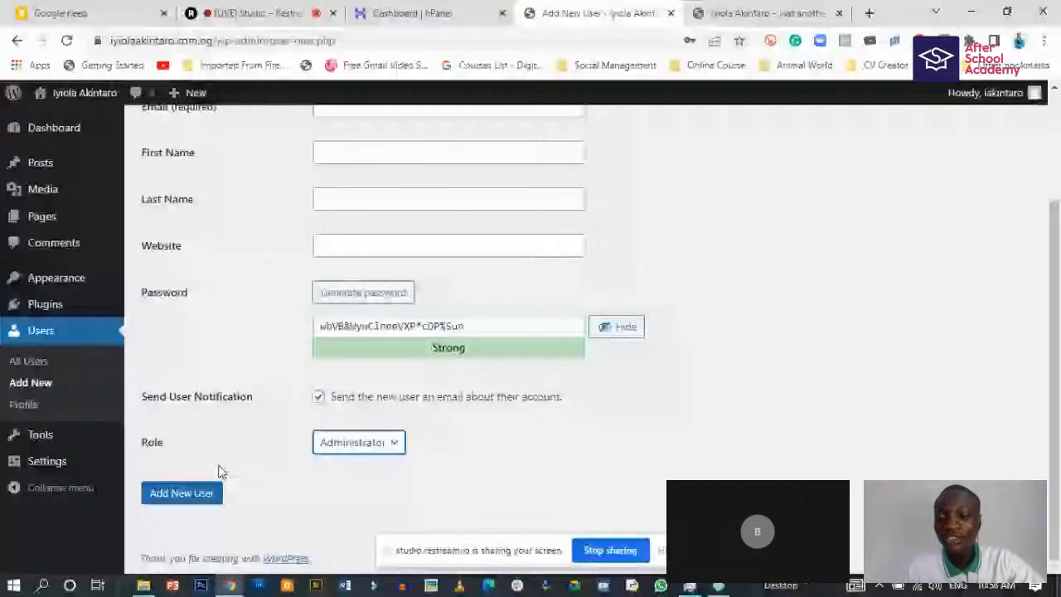
pyautogui.scroll(3, 203, 480)
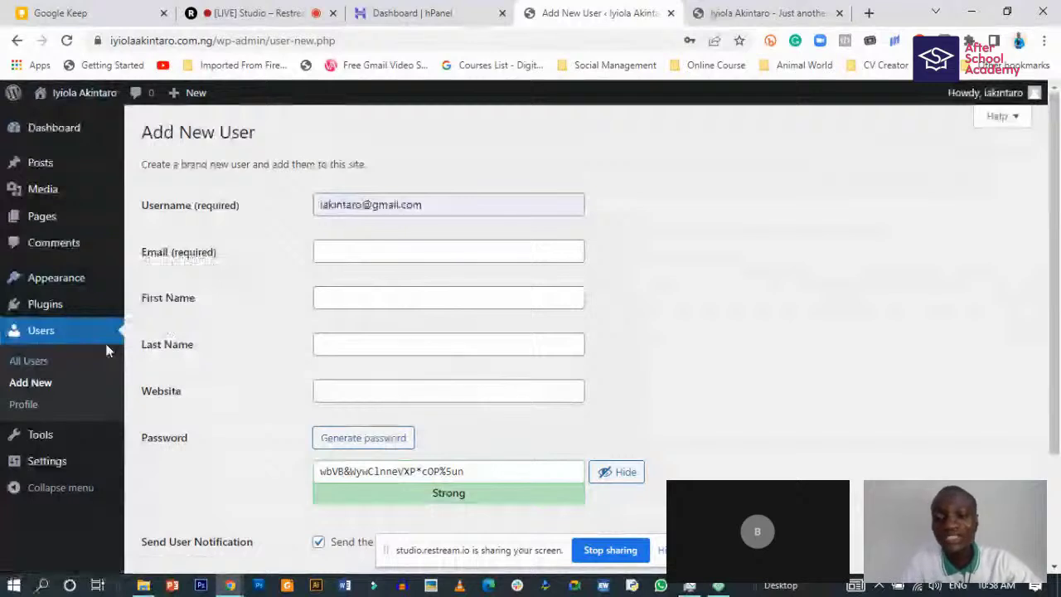
# - Return to All Users, still listing the single Administrator account
pyautogui.click(27, 365)
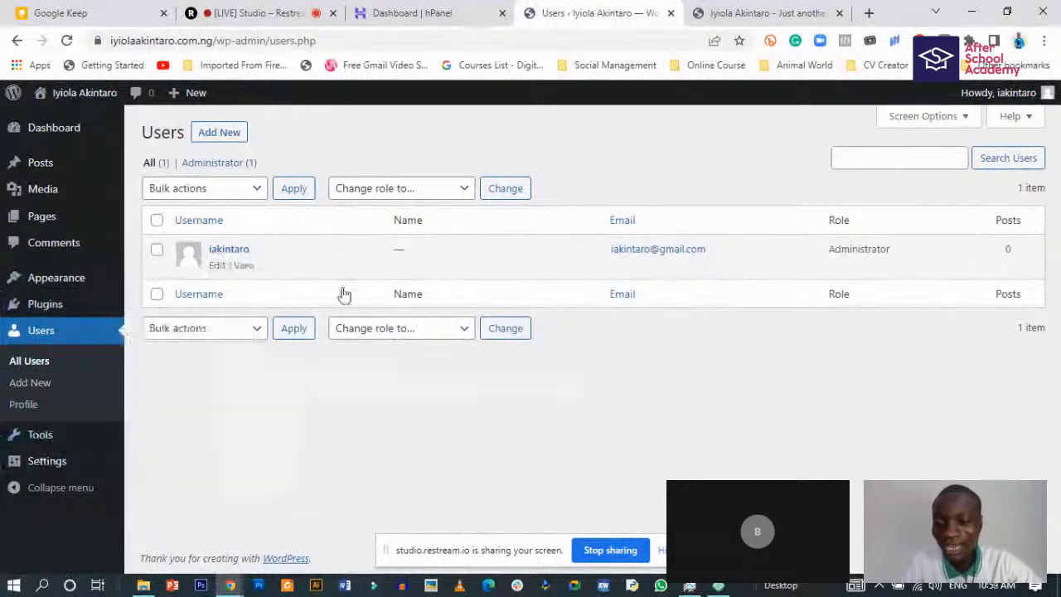
pyautogui.moveTo(38, 439)
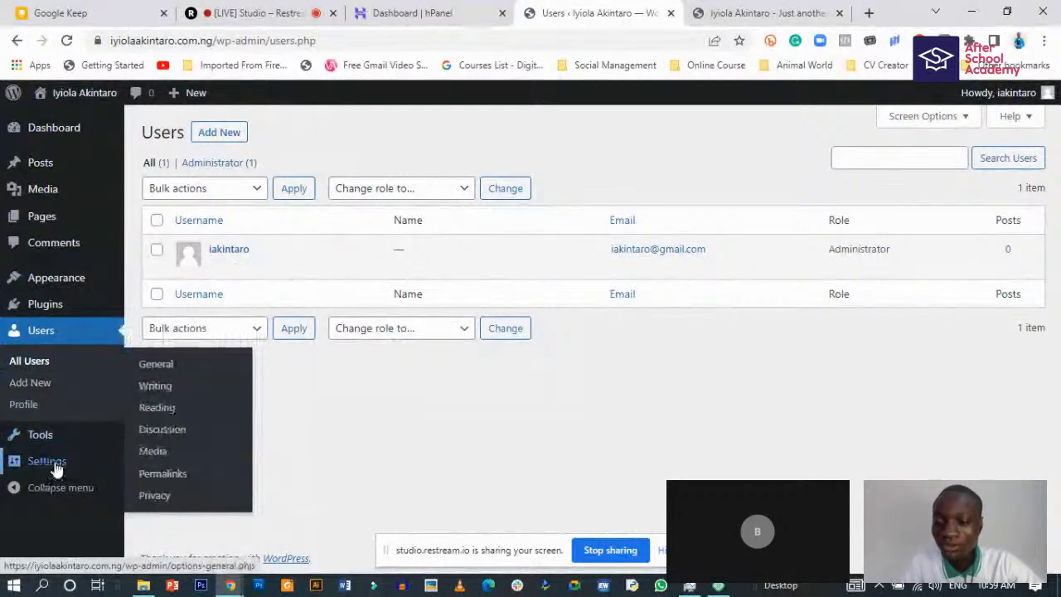
# - Check General Settings, then go to Appearance > Themes to view the installed themes
pyautogui.click(48, 468)
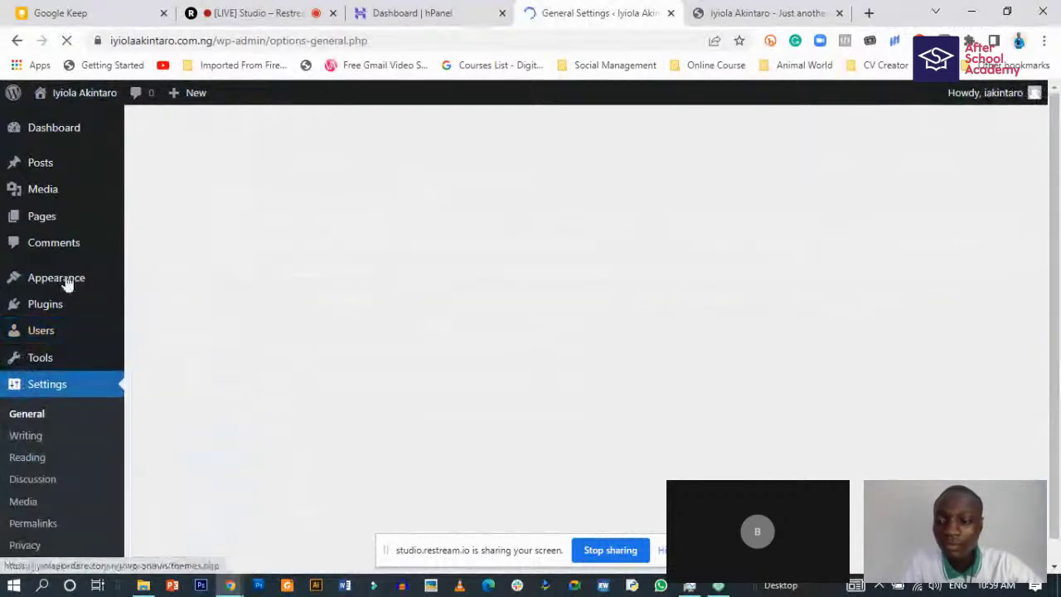
pyautogui.moveTo(36, 344)
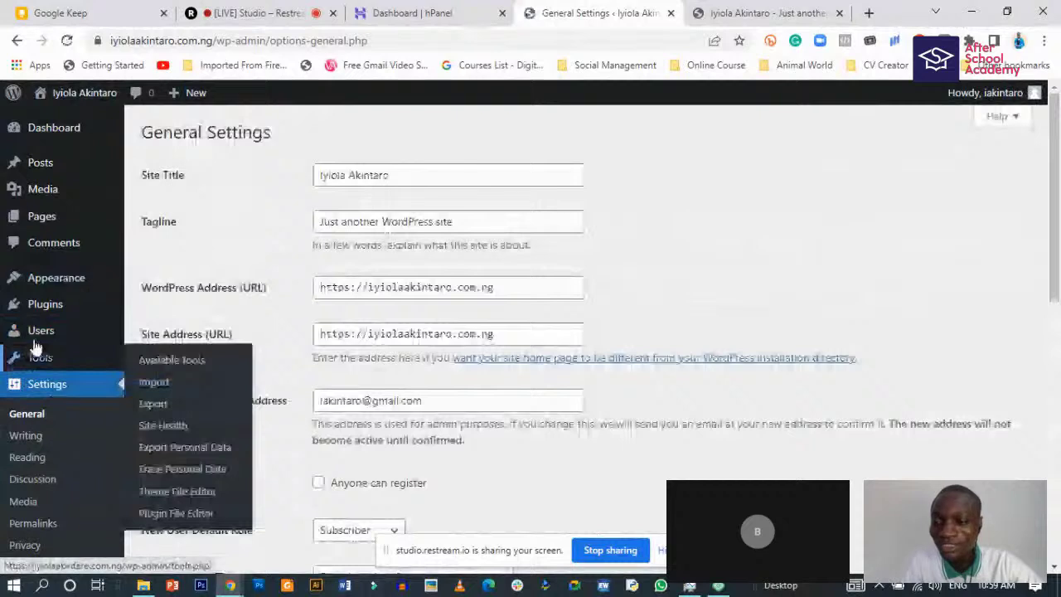
pyautogui.moveTo(71, 286)
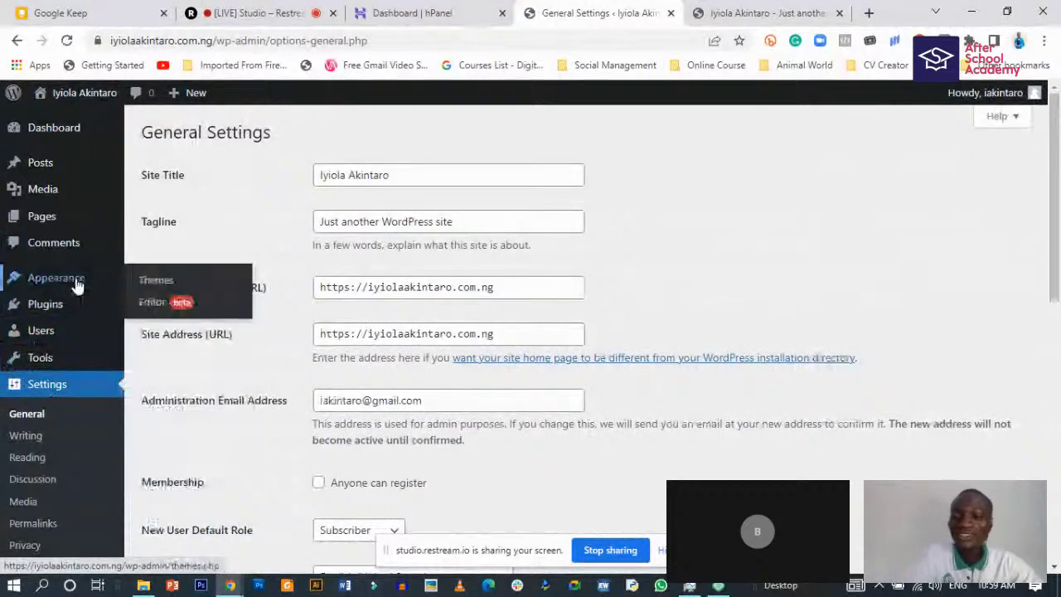
pyautogui.moveTo(46, 306)
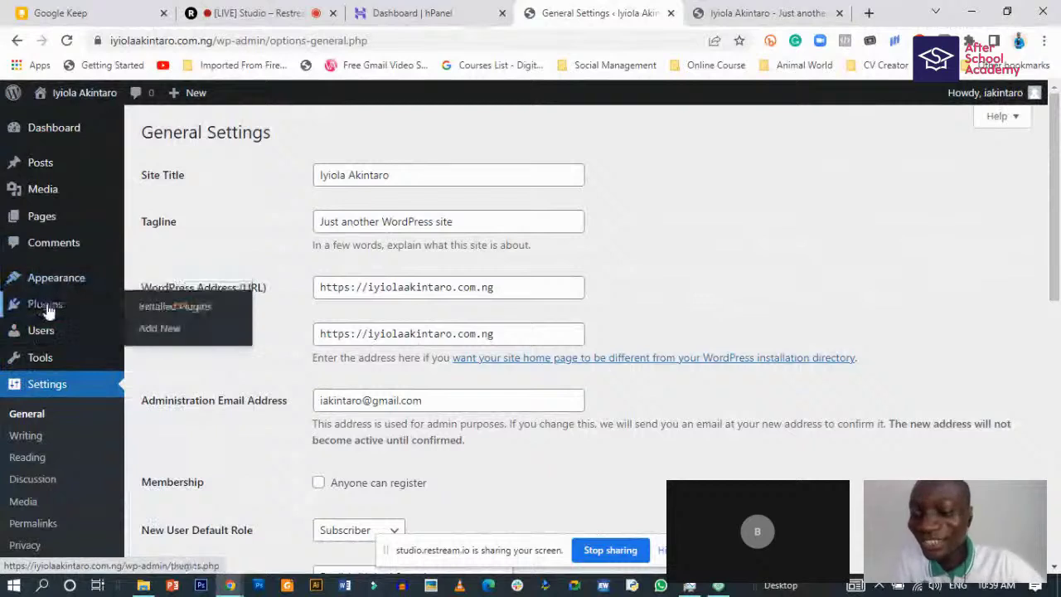
pyautogui.moveTo(63, 278)
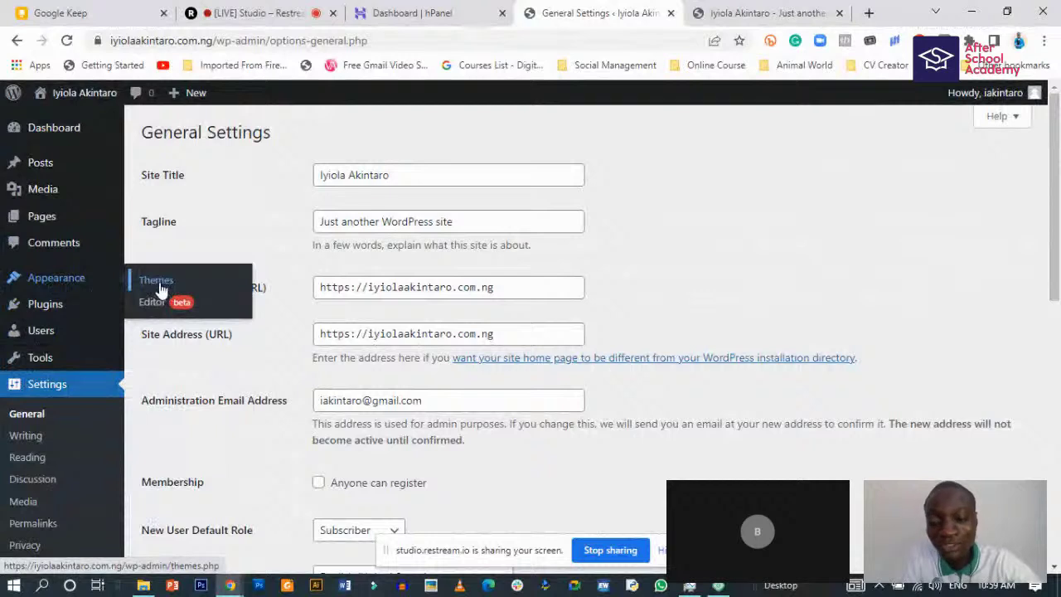
pyautogui.click(159, 287)
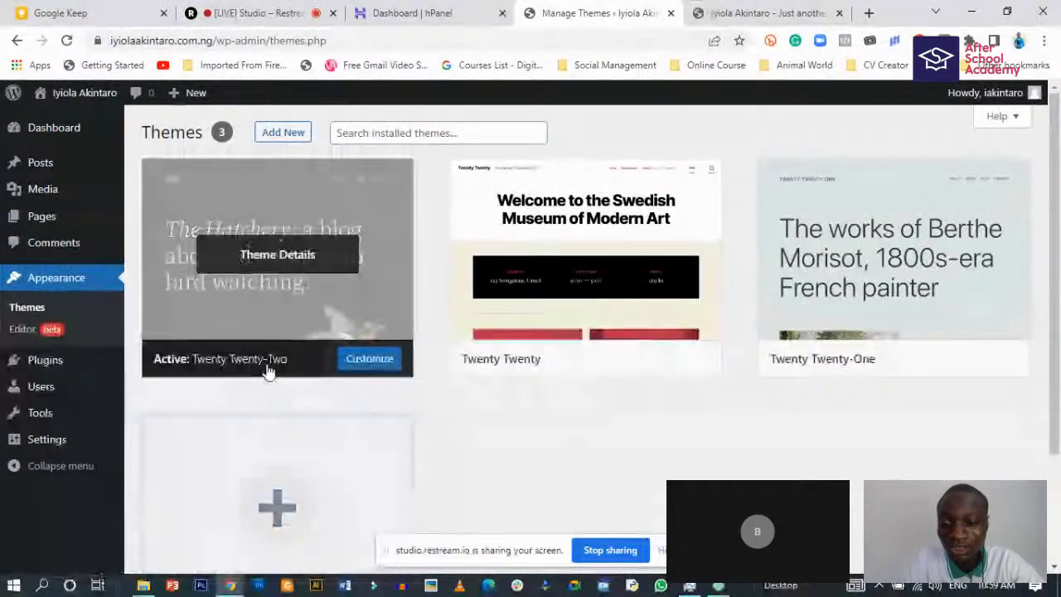
pyautogui.click(258, 254)
pyautogui.scroll(-1, 310, 232)
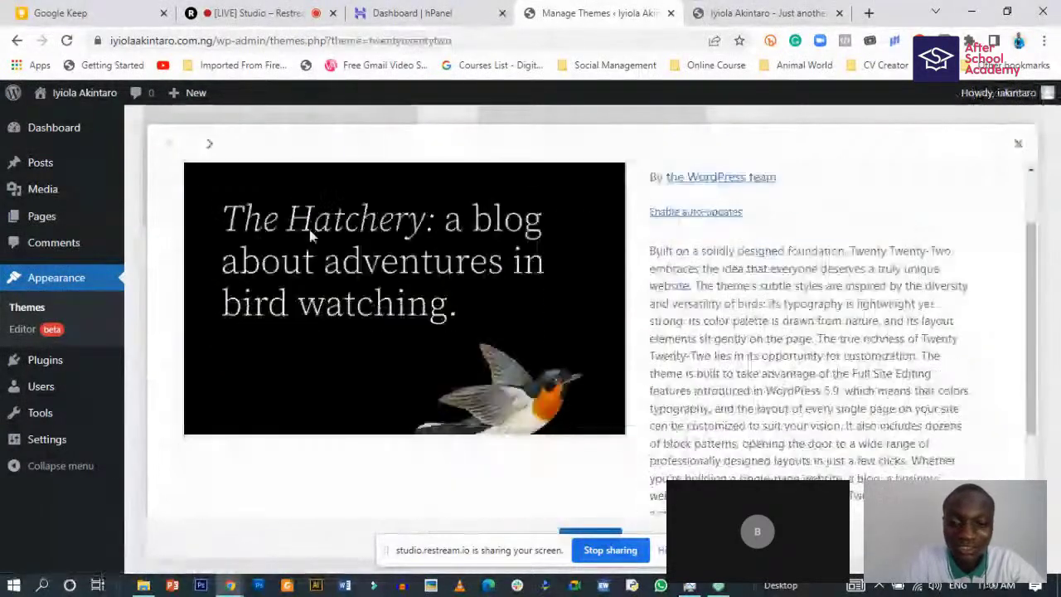
pyautogui.scroll(1, 309, 230)
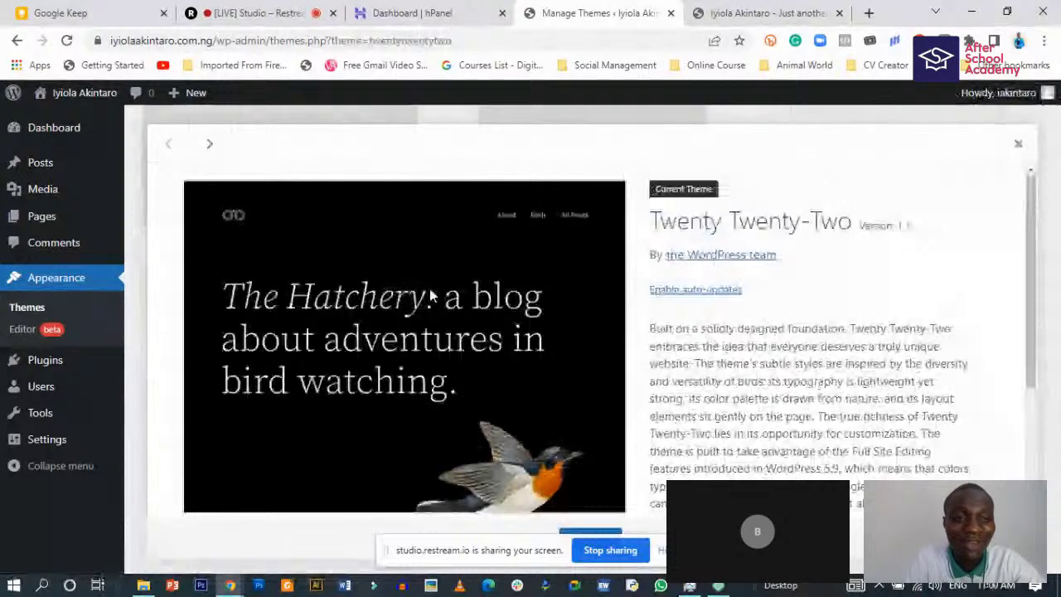
pyautogui.click(770, 12)
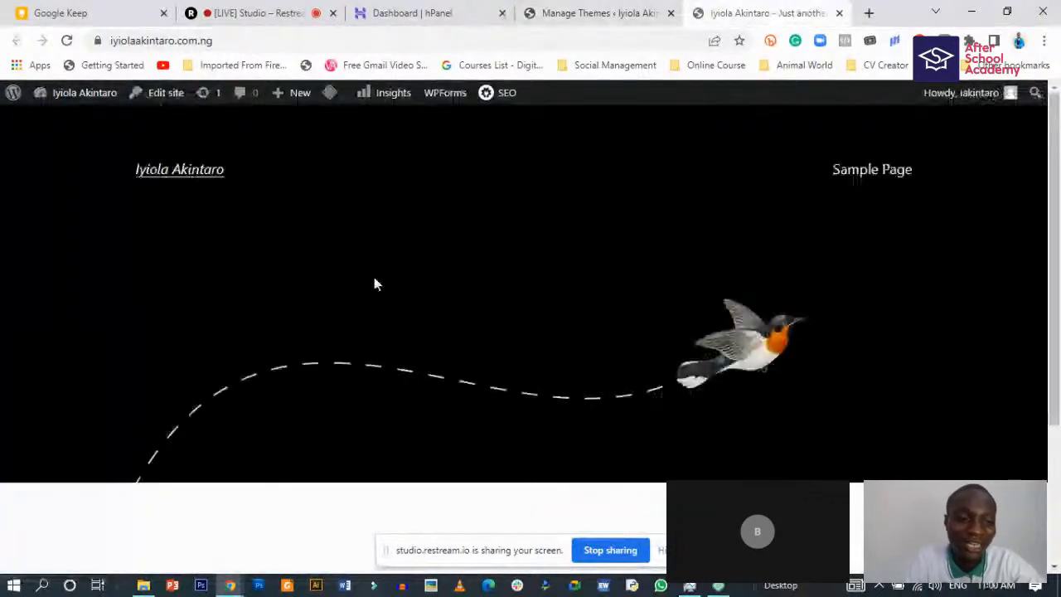
pyautogui.scroll(-3, 715, 348)
pyautogui.scroll(2, 771, 301)
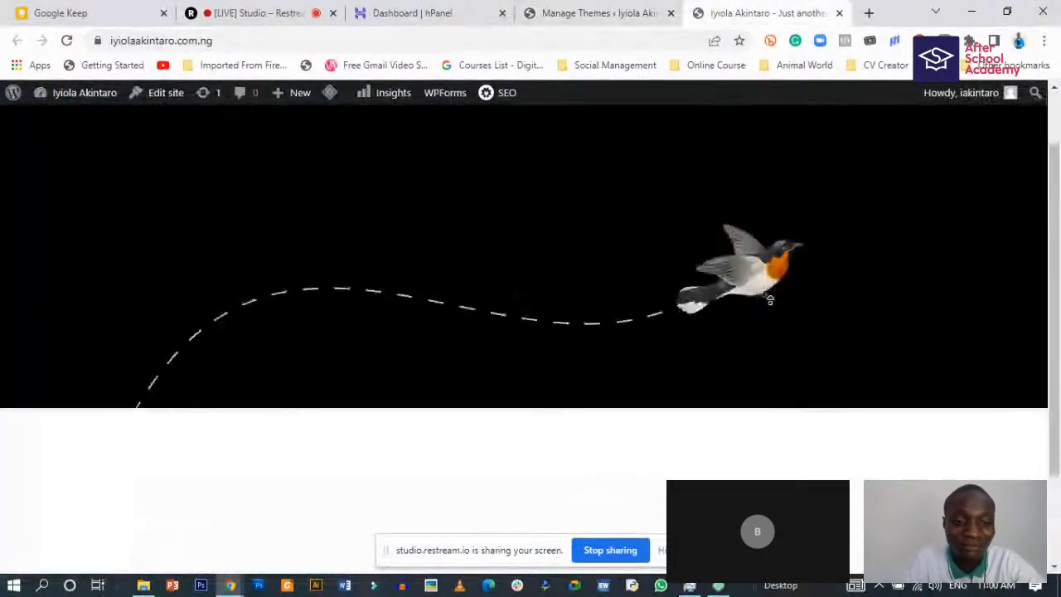
pyautogui.scroll(1, 770, 300)
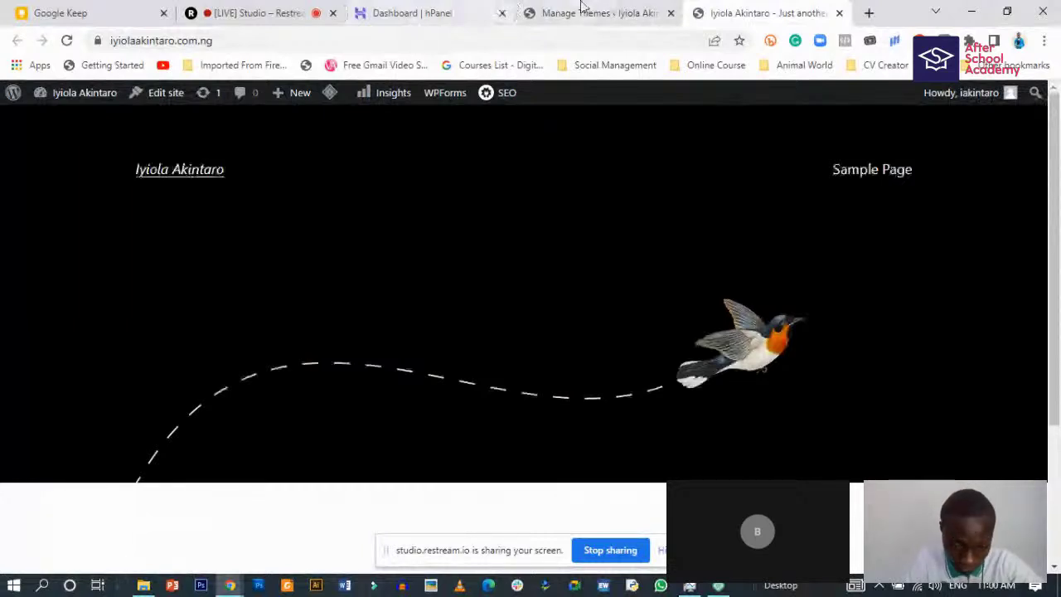
pyautogui.click(581, 5)
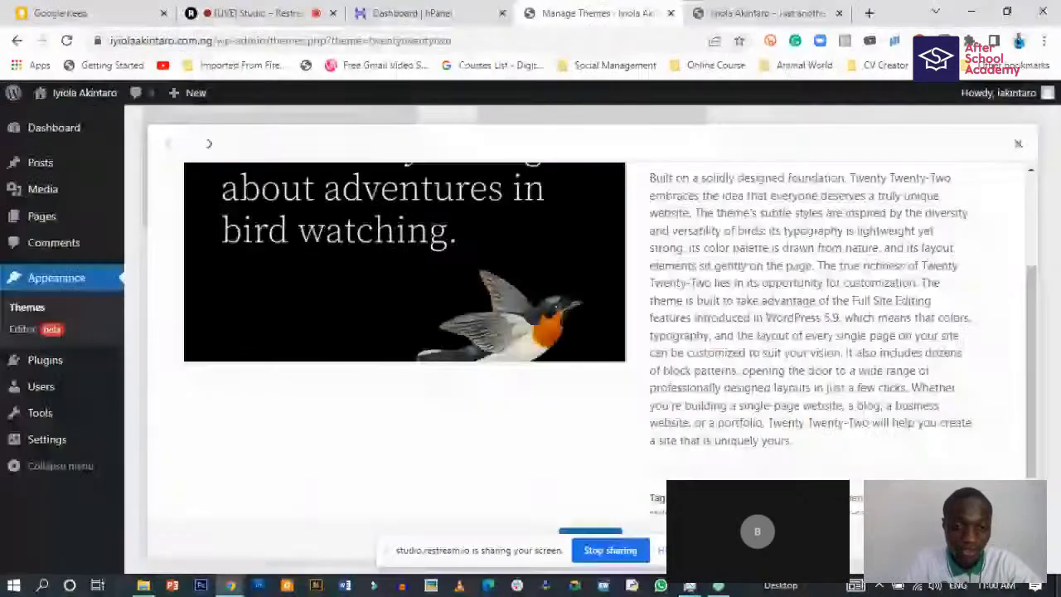
pyautogui.scroll(-1, 612, 376)
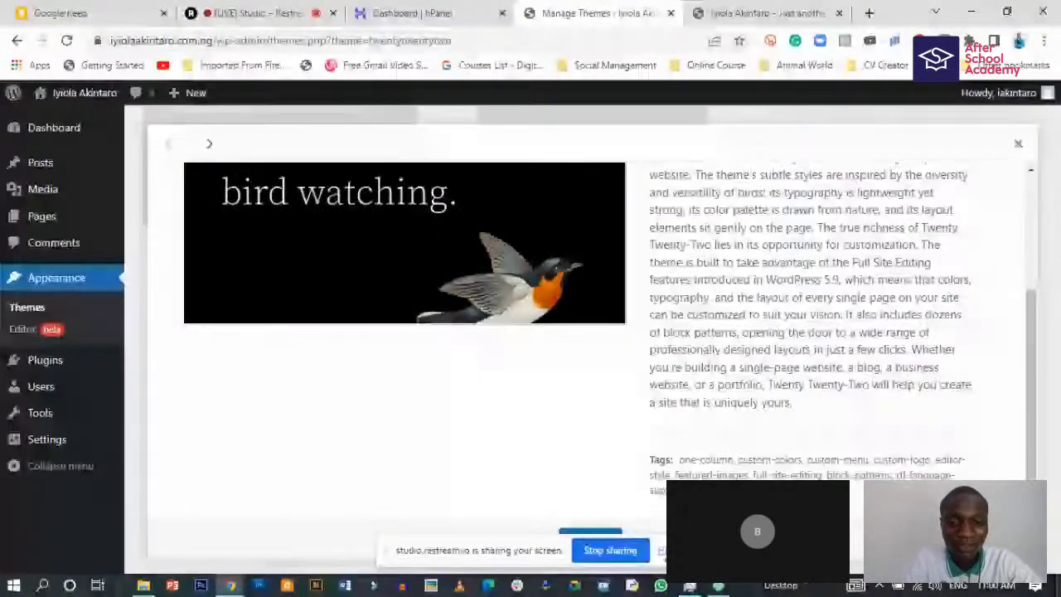
pyautogui.click(1017, 144)
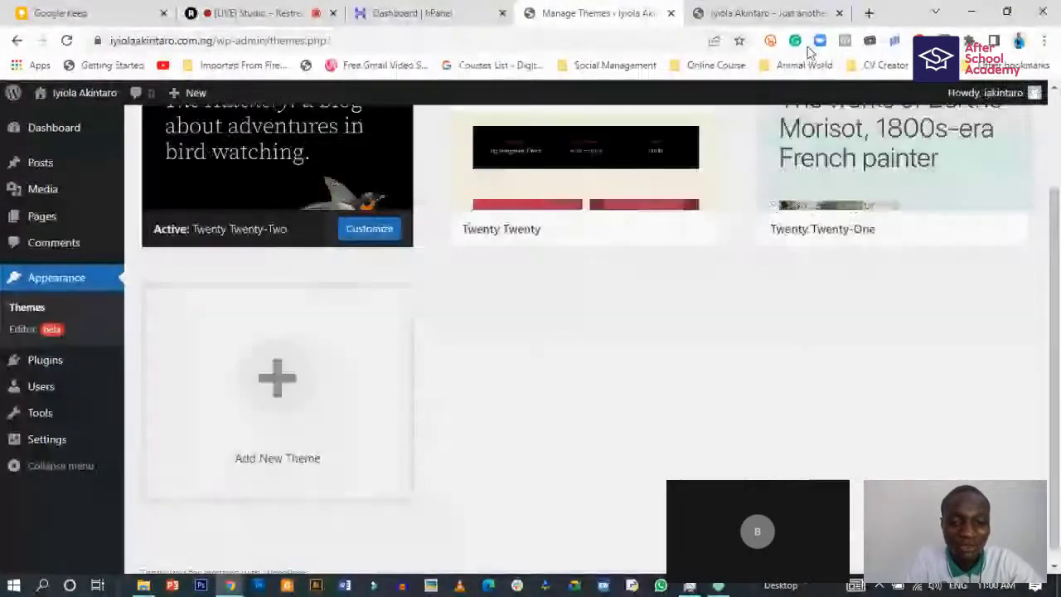
pyautogui.scroll(2, 618, 235)
# - Activate Twenty Twenty from its Theme Details and view the reloaded live site
pyautogui.click(604, 259)
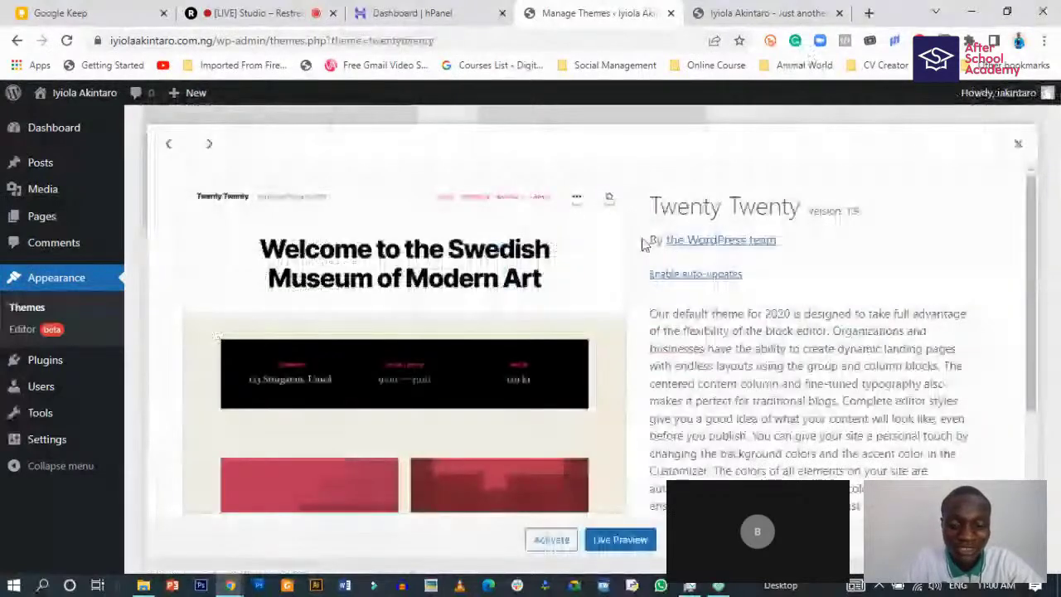
pyautogui.scroll(-1, 427, 332)
pyautogui.scroll(-1, 427, 331)
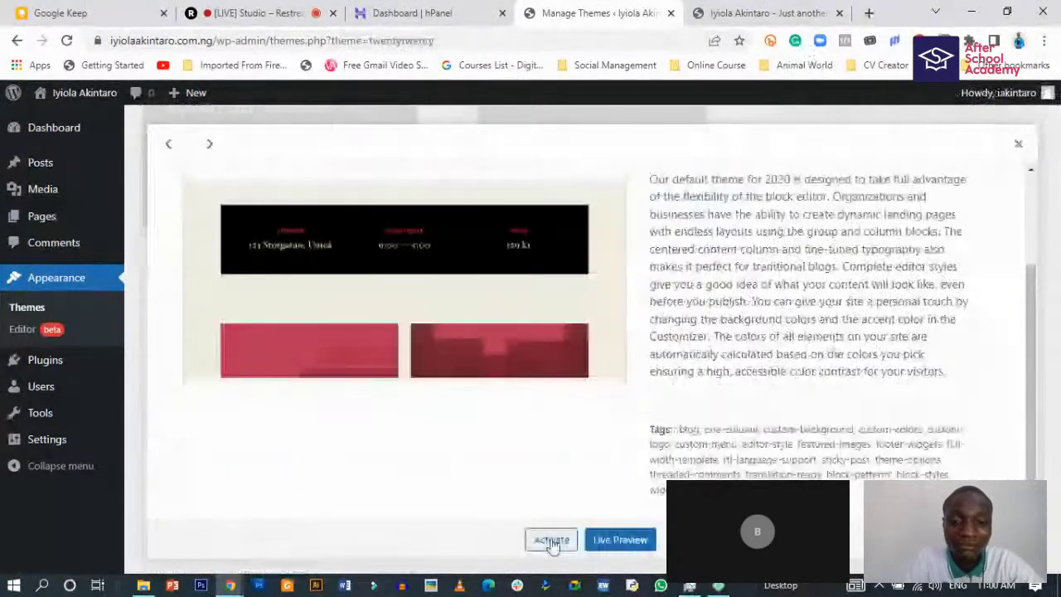
pyautogui.click(552, 541)
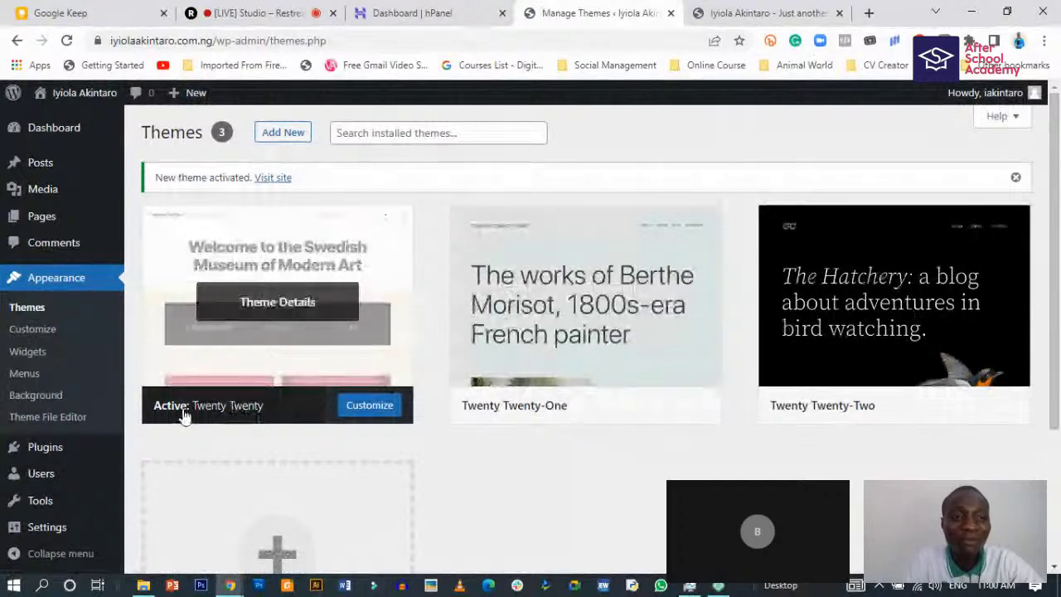
pyautogui.click(762, 12)
# - Reload the live site, review its Twenty Twenty front page, then return to the Themes page
pyautogui.click(66, 40)
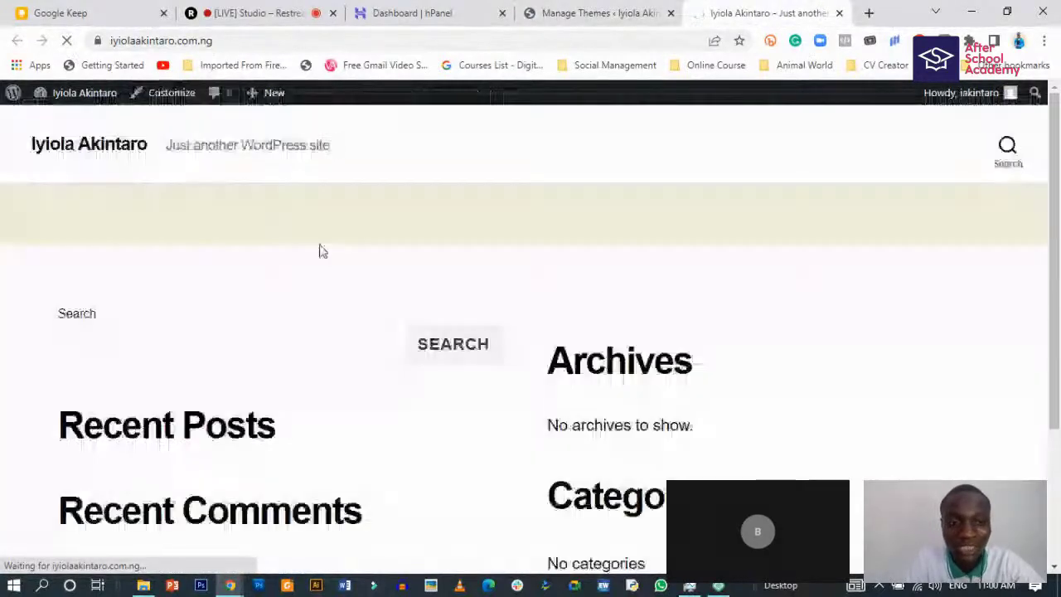
pyautogui.scroll(-2, 221, 390)
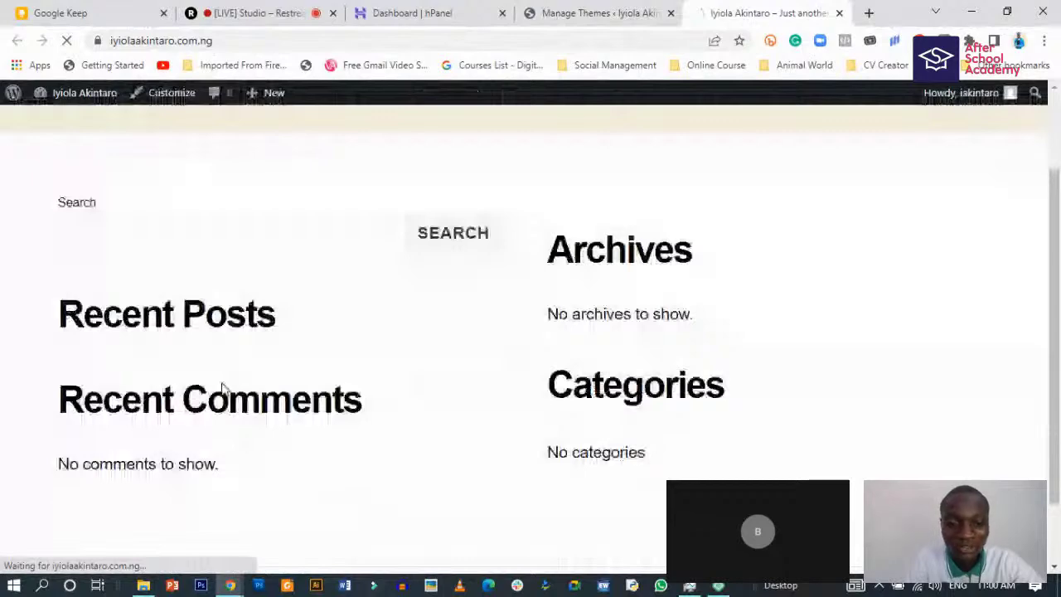
pyautogui.scroll(-2, 228, 421)
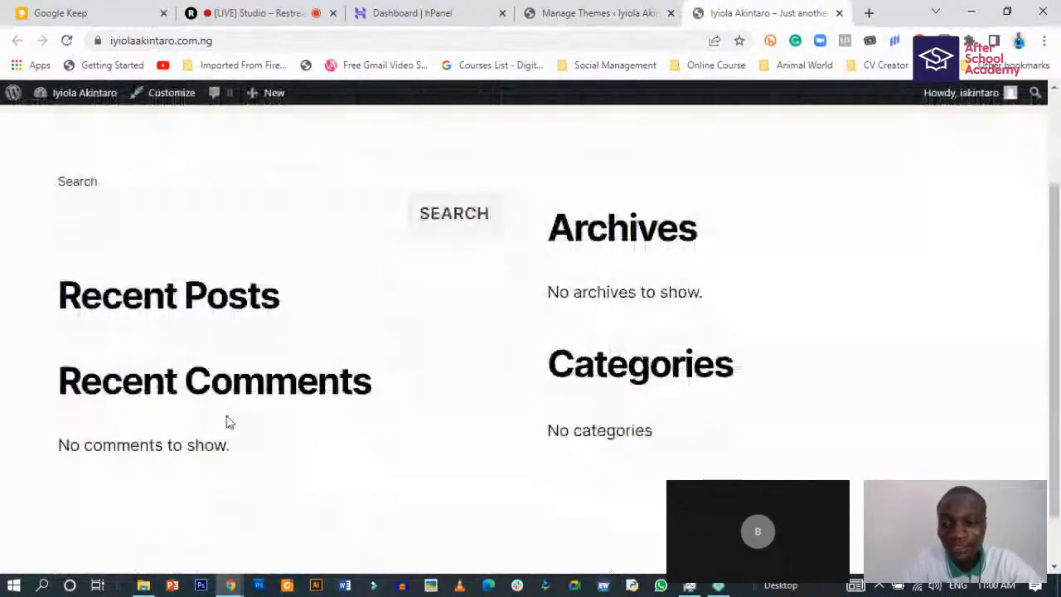
pyautogui.scroll(2, 191, 303)
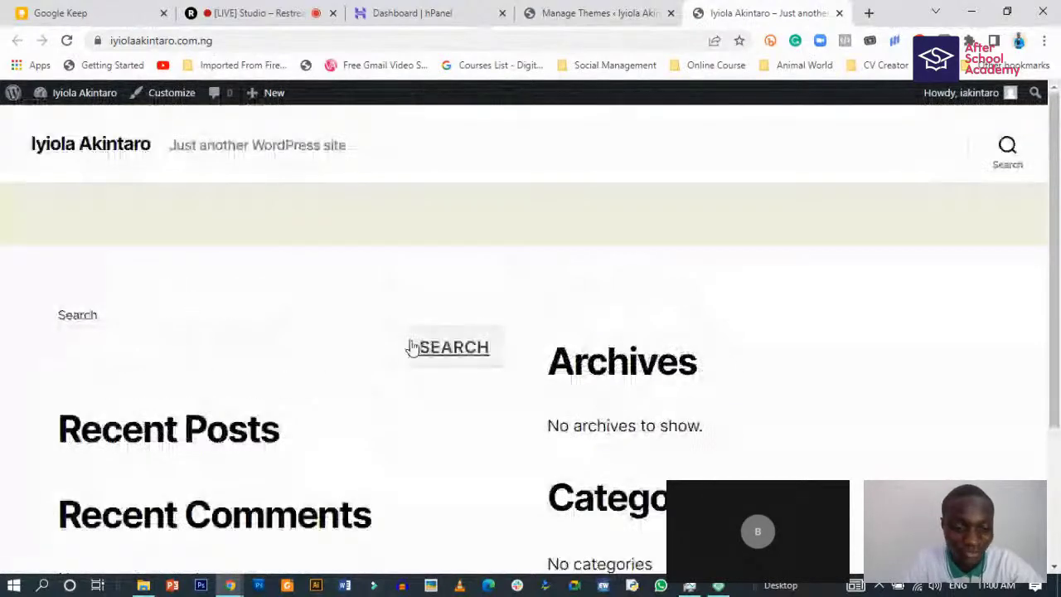
pyautogui.scroll(-1, 257, 339)
pyautogui.scroll(1, 258, 343)
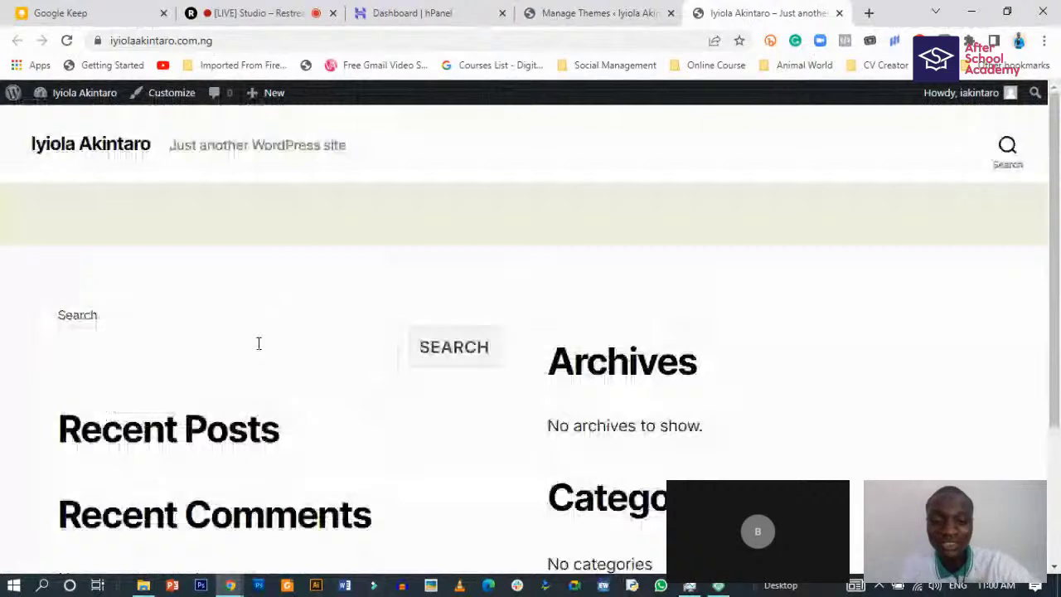
pyautogui.scroll(-1, 274, 351)
pyautogui.scroll(-2, 276, 348)
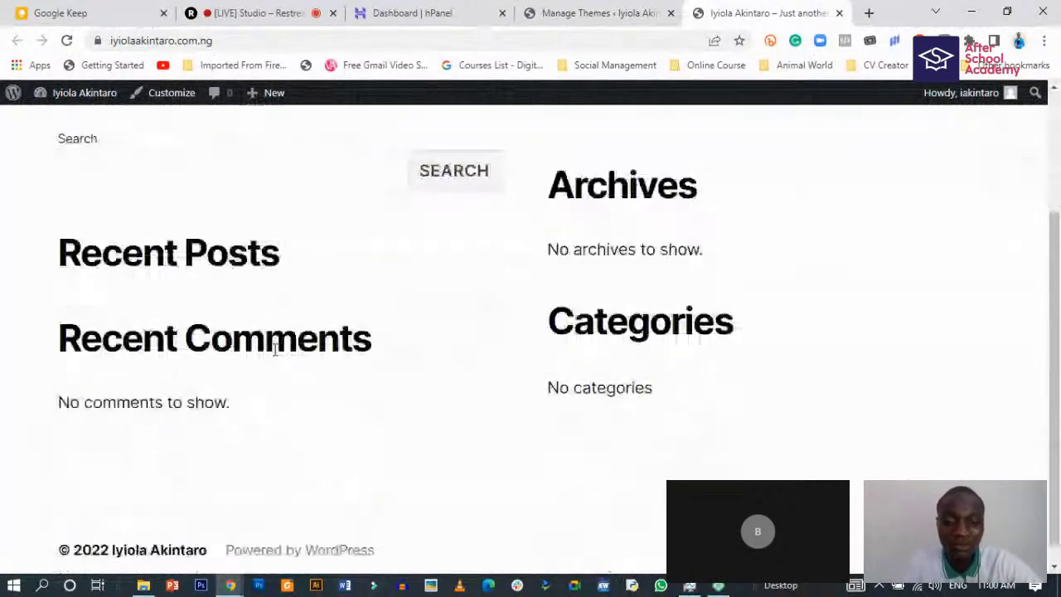
pyautogui.scroll(2, 274, 351)
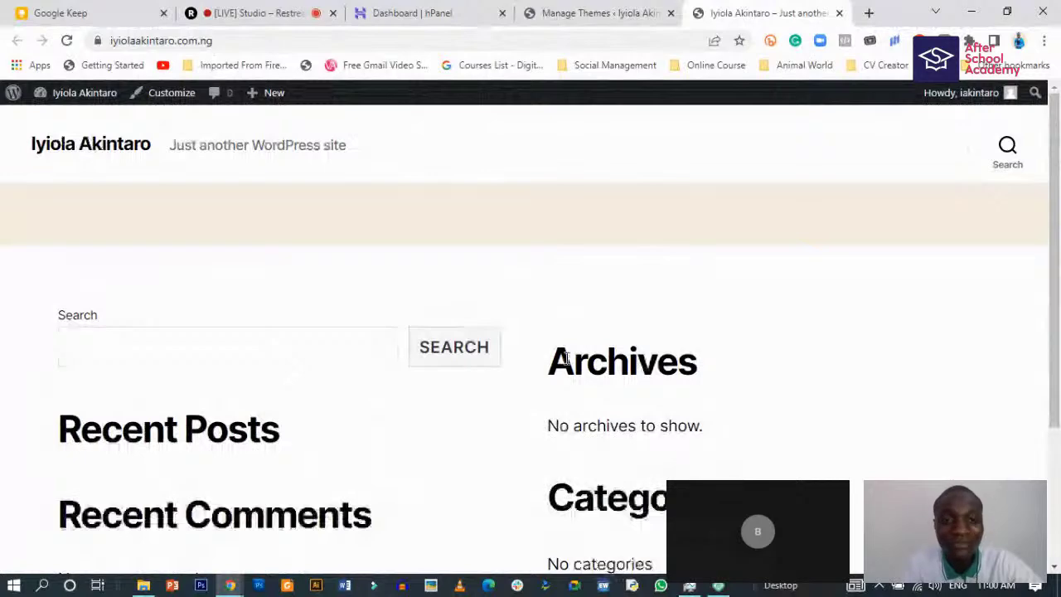
pyautogui.click(596, 13)
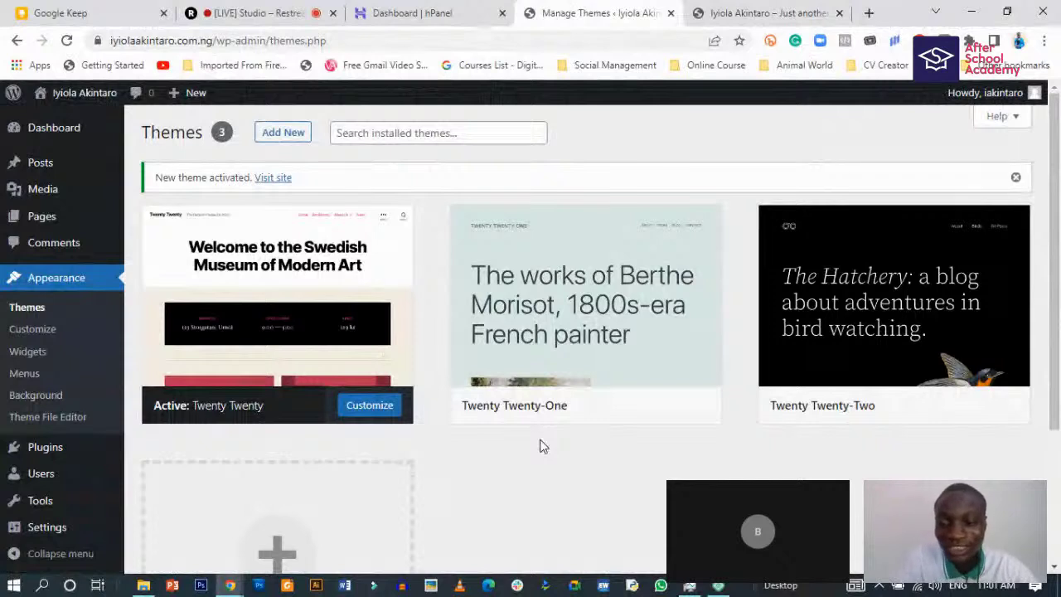
pyautogui.moveTo(291, 349)
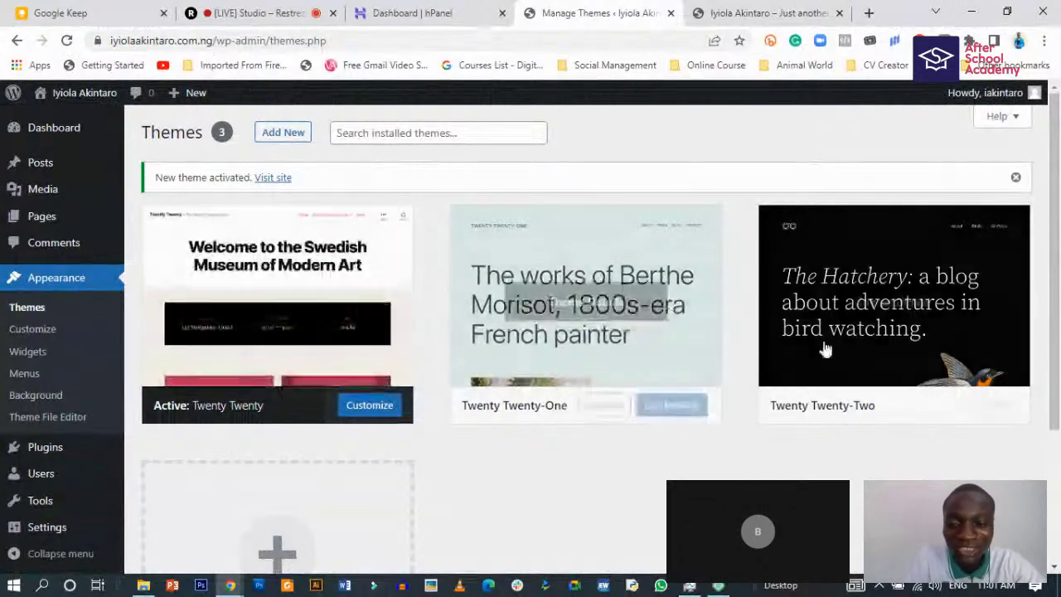
pyautogui.scroll(-2, 477, 408)
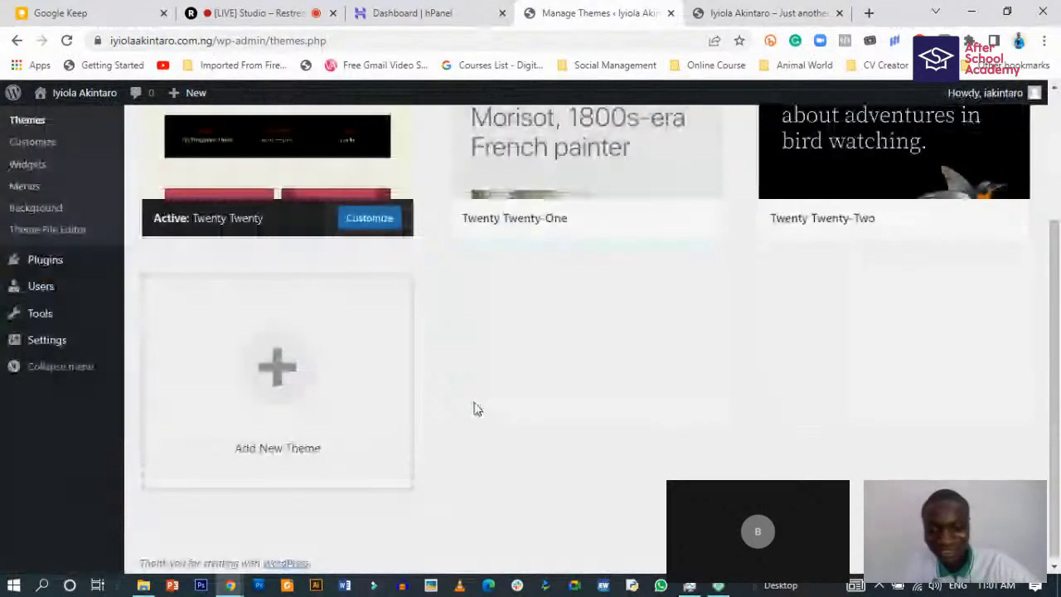
pyautogui.scroll(2, 476, 408)
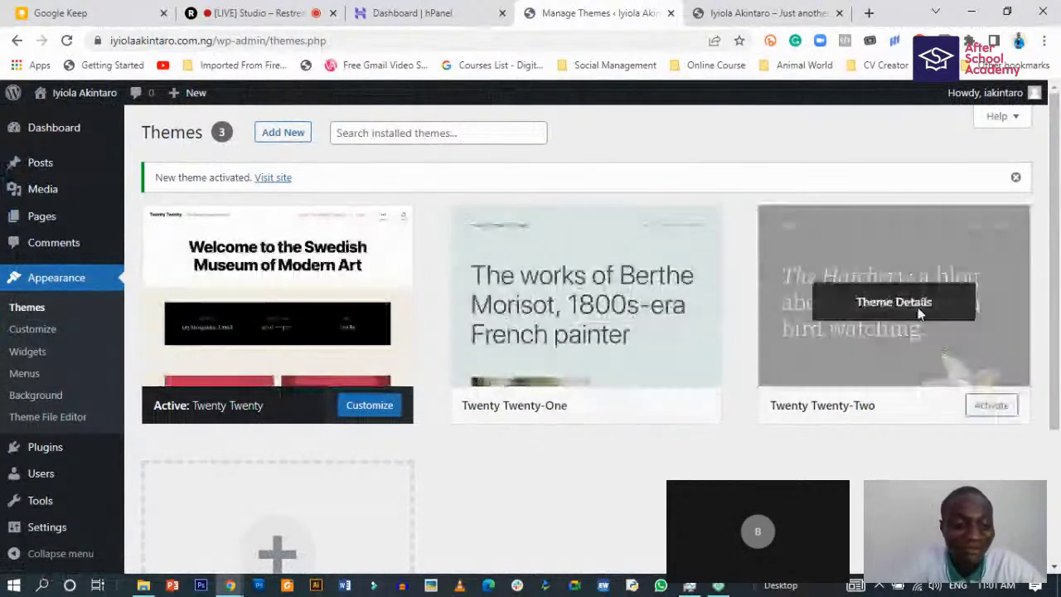
# - Delete the Twenty Twenty-Two theme from its theme details
pyautogui.click(918, 307)
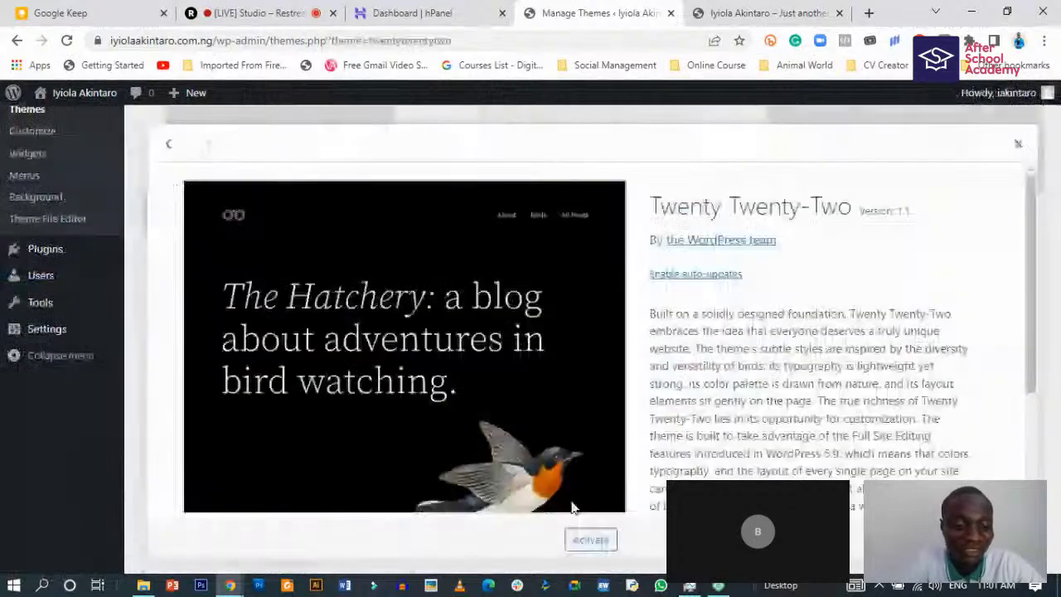
pyautogui.scroll(-2, 572, 507)
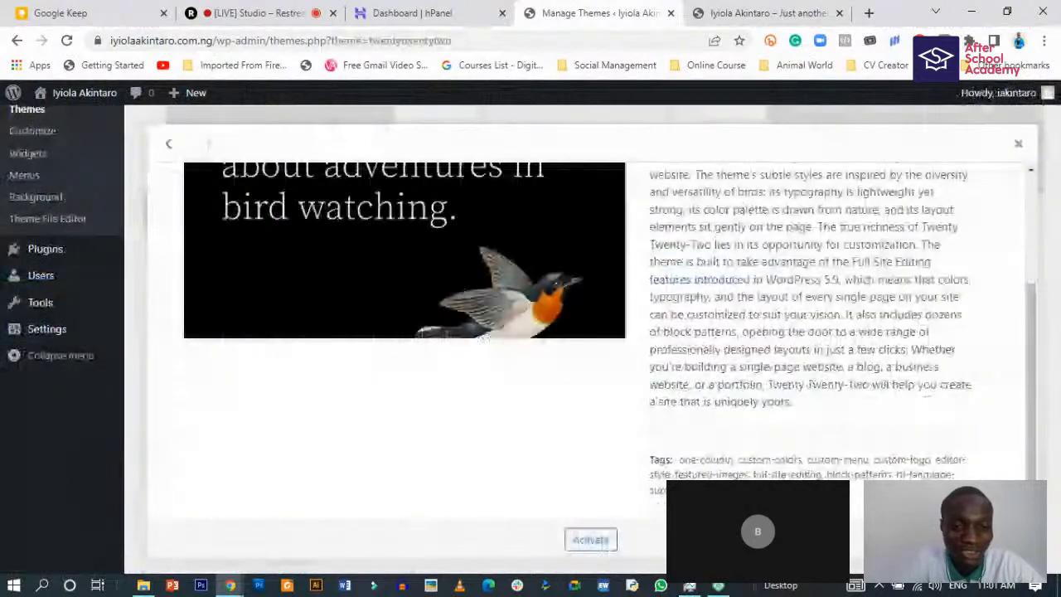
pyautogui.click(1008, 540)
pyautogui.click(594, 158)
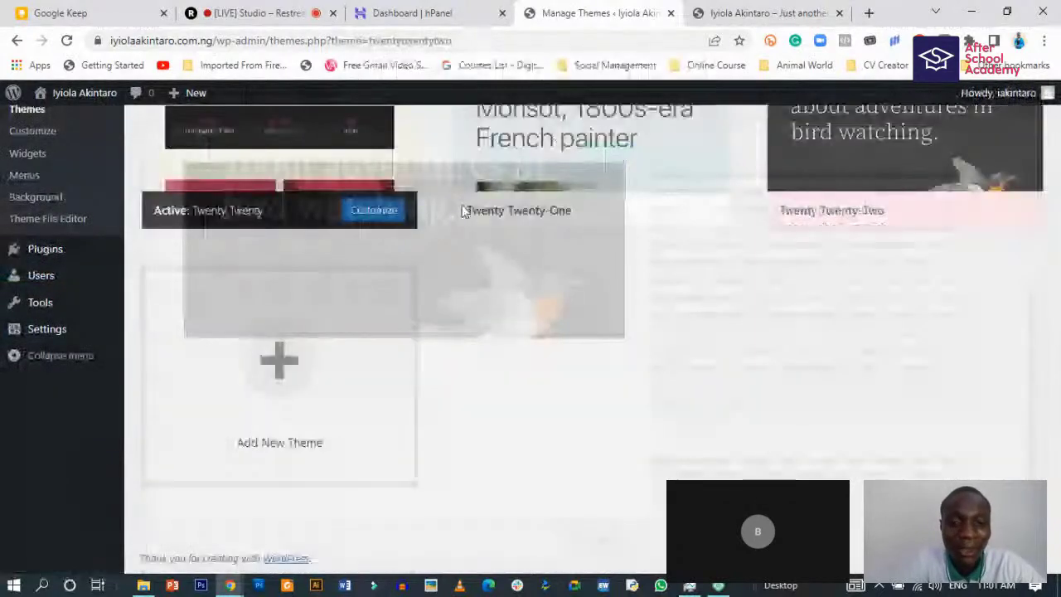
# - Delete the Twenty Twenty-One theme, leaving only Twenty Twenty installed
pyautogui.click(464, 212)
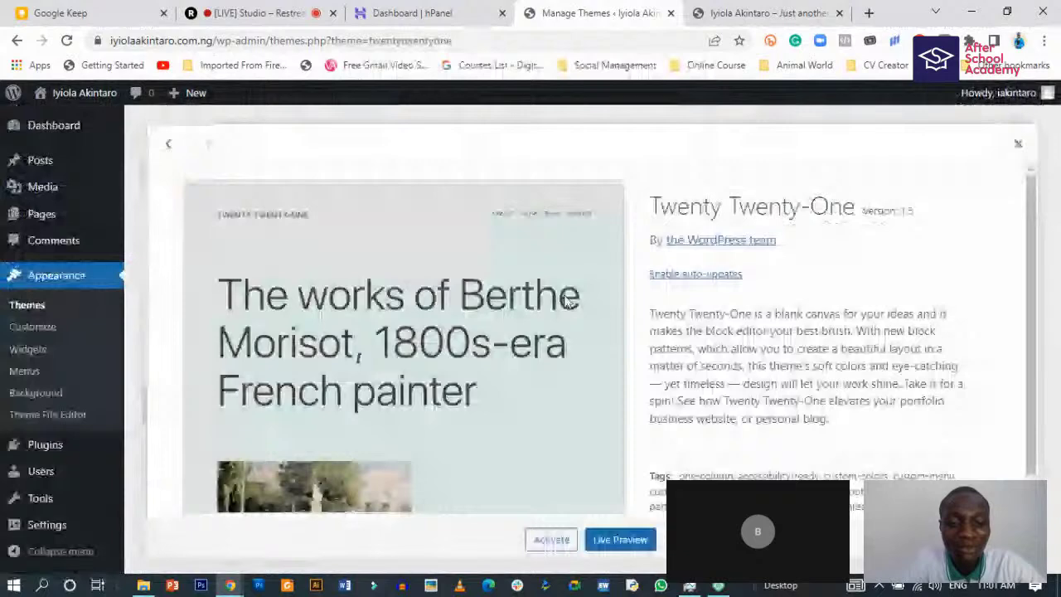
pyautogui.scroll(-1, 709, 417)
pyautogui.click(1007, 539)
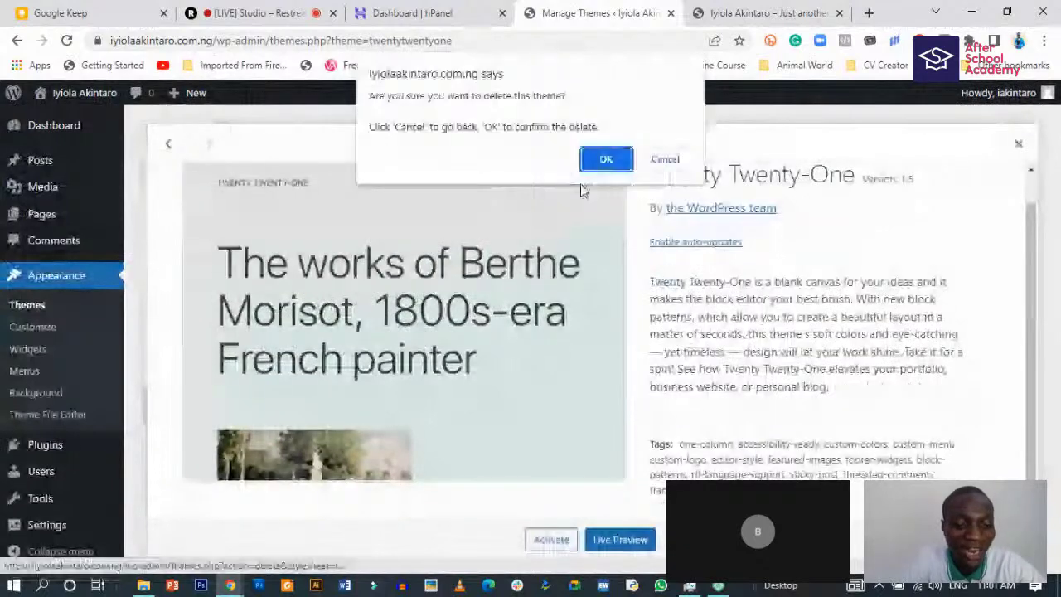
pyautogui.press('Return')
pyautogui.scroll(-3, 468, 379)
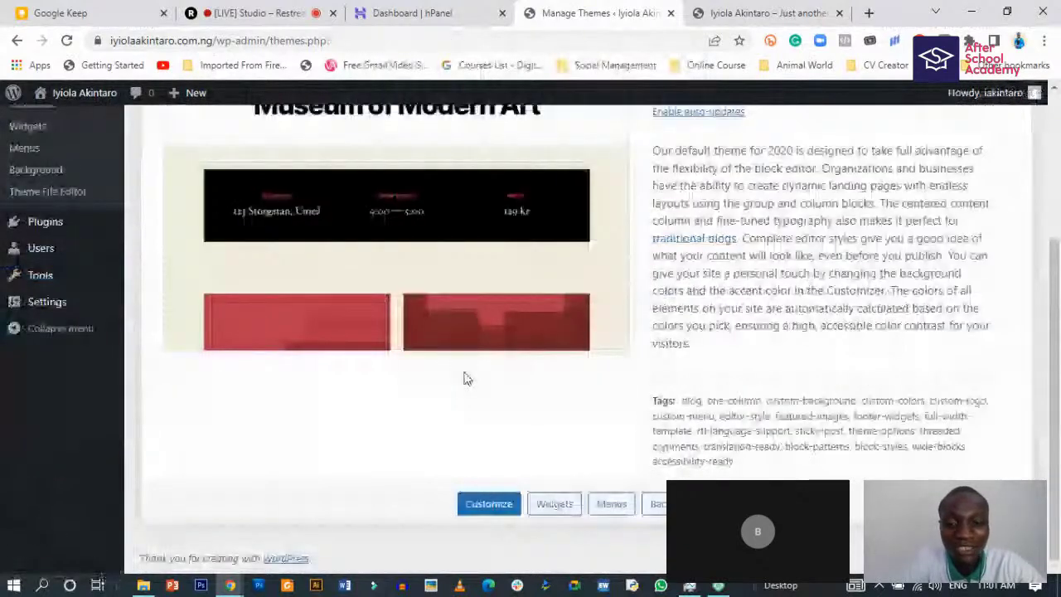
pyautogui.scroll(3, 609, 344)
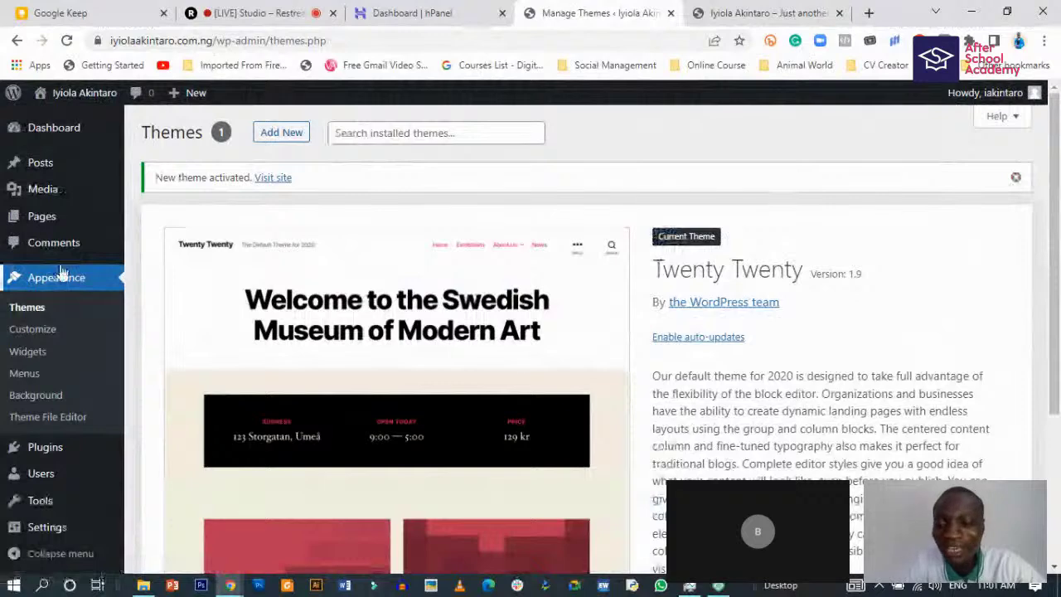
# - Review the Twenty Twenty 1.9 theme details, then go to the admin Dashboard
pyautogui.scroll(-1, 205, 430)
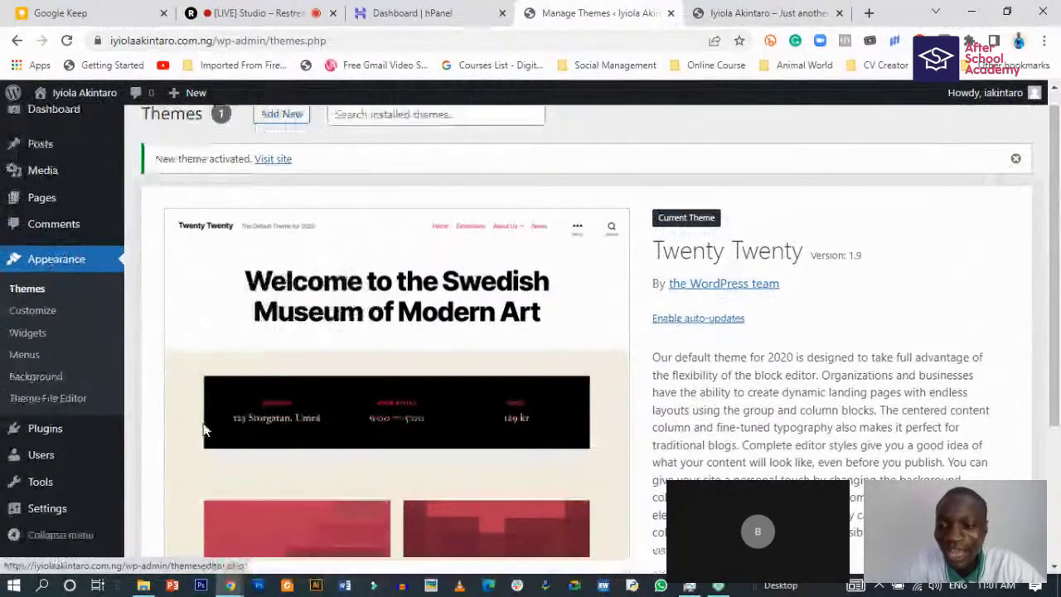
pyautogui.scroll(1, 206, 430)
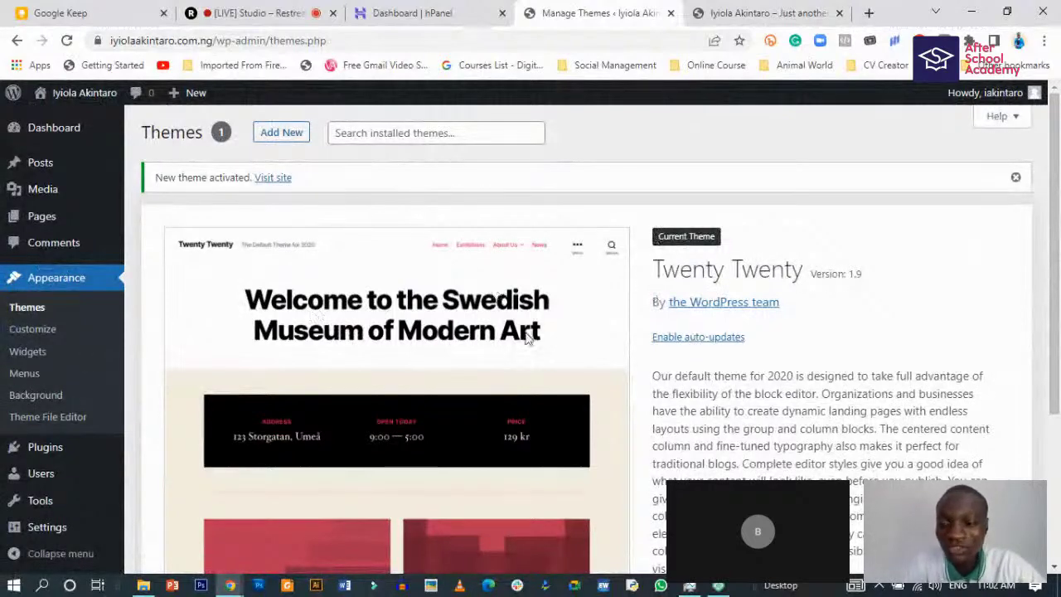
pyautogui.scroll(-2, 528, 364)
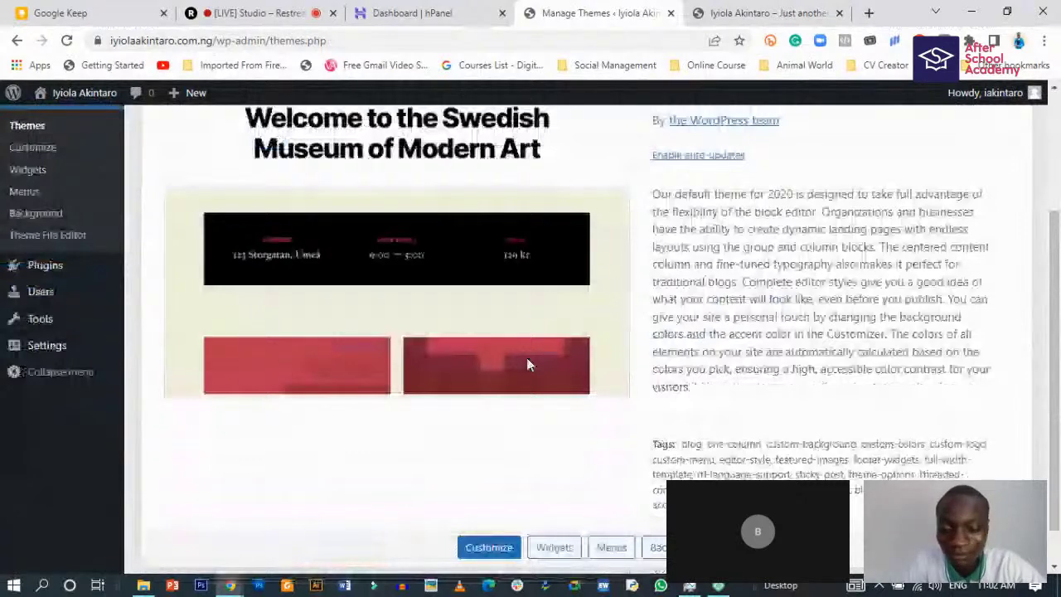
pyautogui.scroll(2, 360, 309)
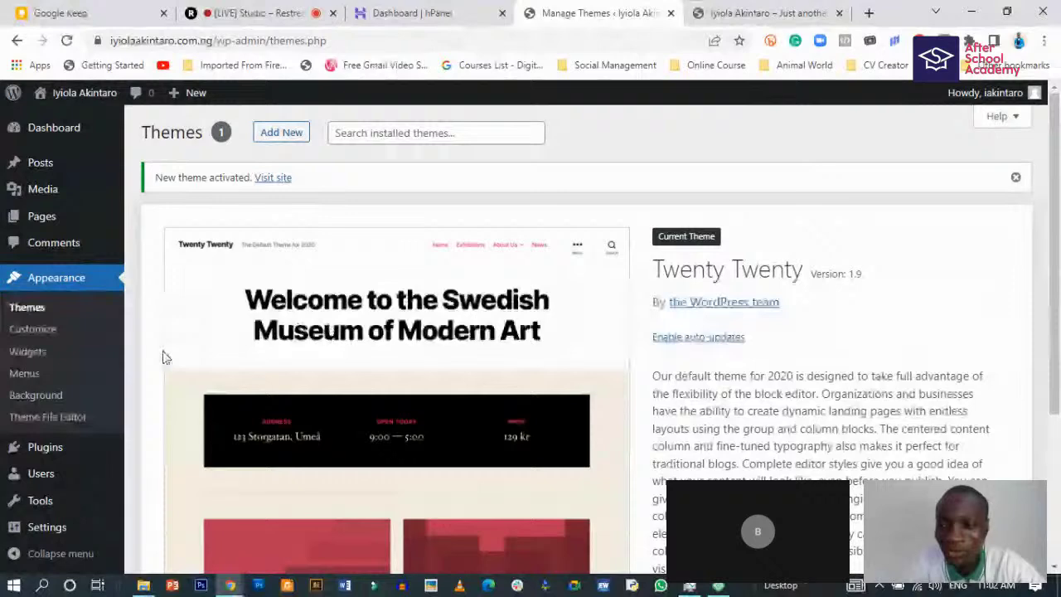
pyautogui.click(52, 133)
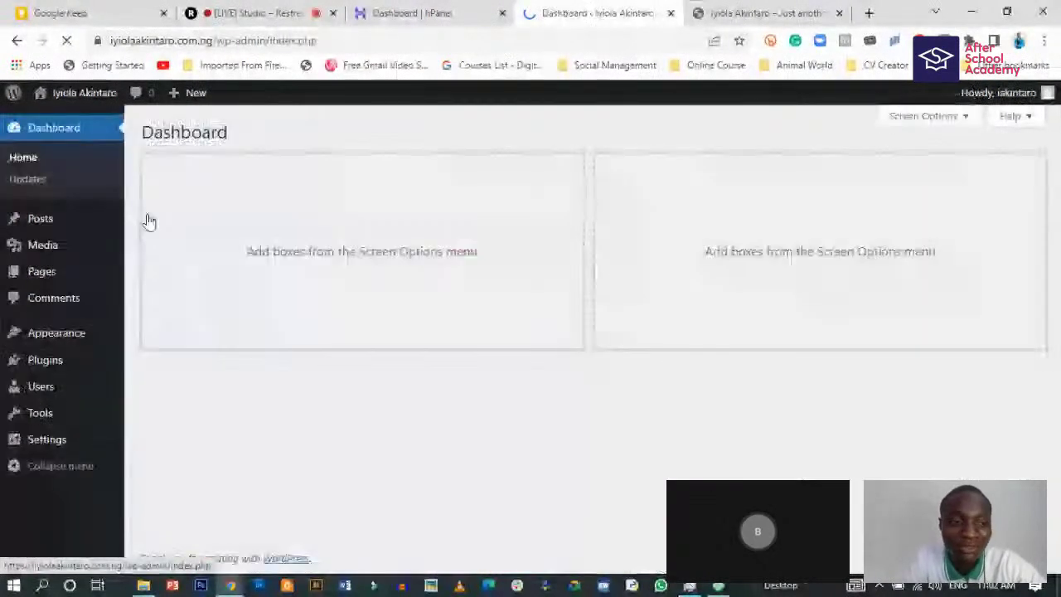
# - Verify no dashboard Screen Options boxes are ticked, then open the empty Posts list
pyautogui.click(927, 117)
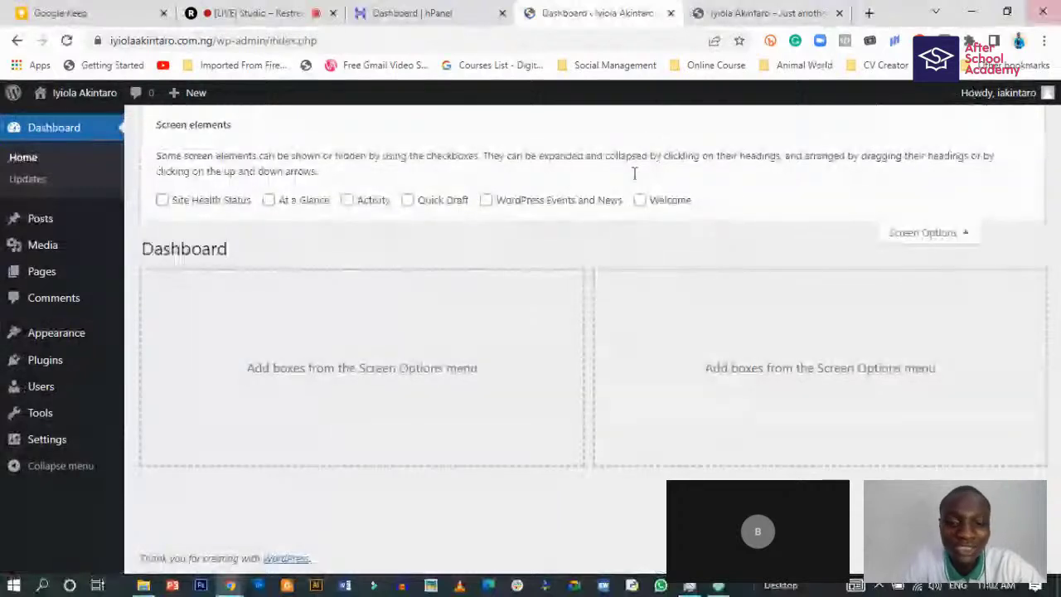
pyautogui.click(925, 233)
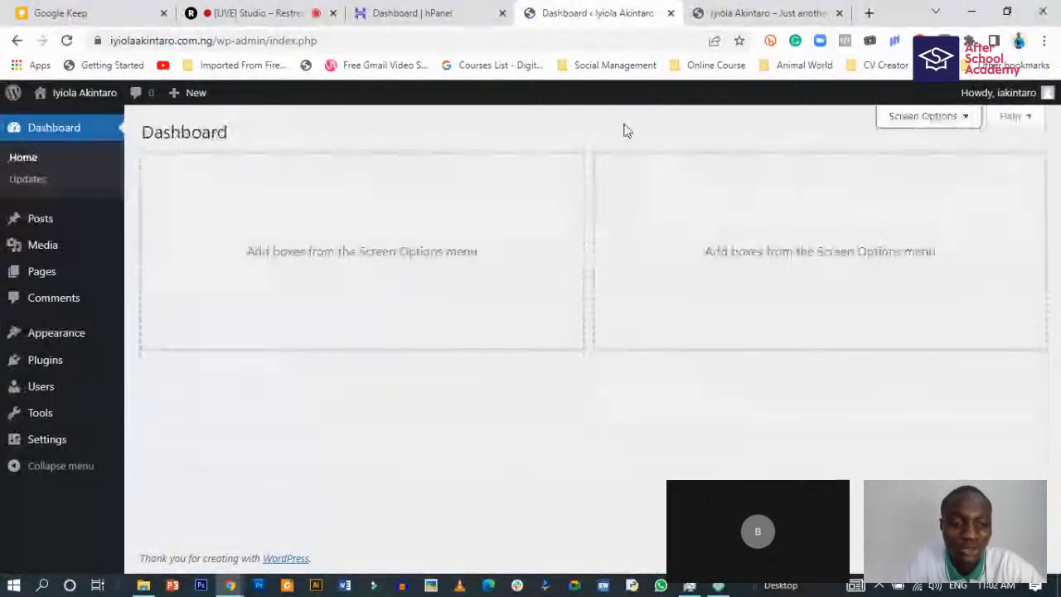
pyautogui.click(40, 222)
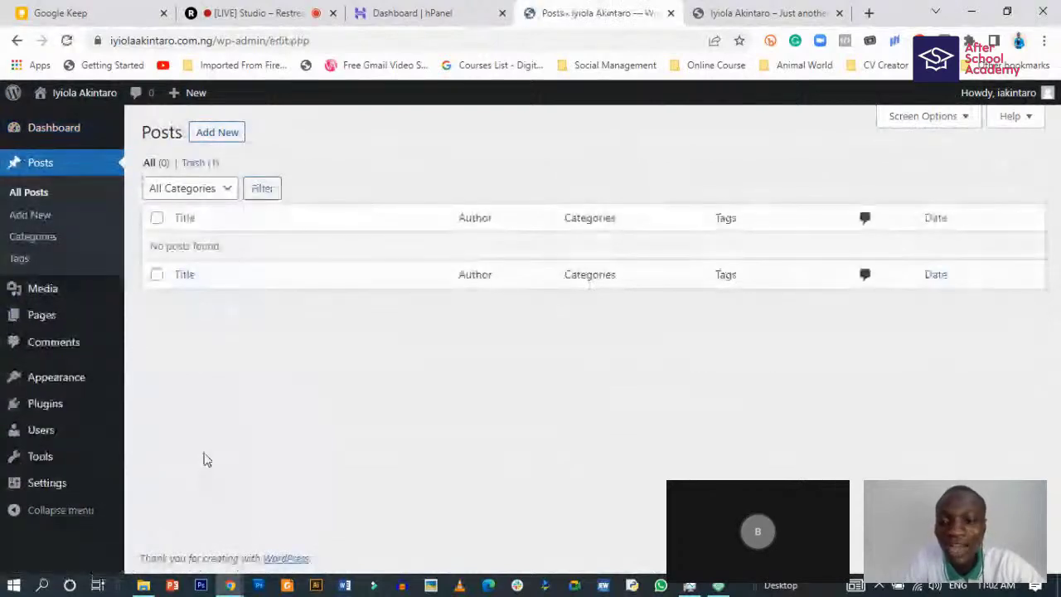
# - Check that the Media Library has no items, then open the Pages list
pyautogui.moveTo(43, 294)
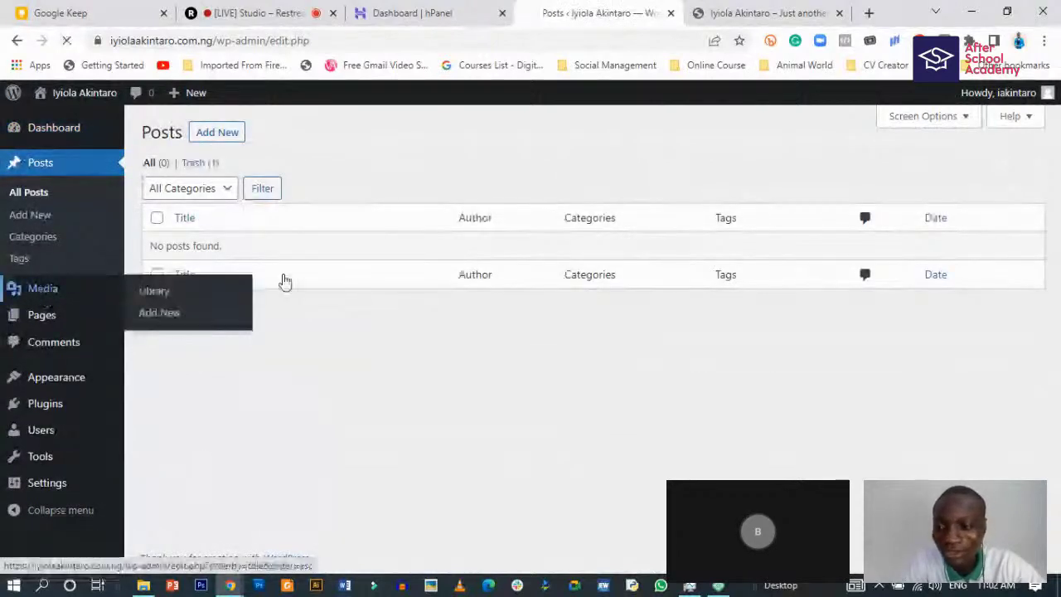
pyautogui.click(158, 291)
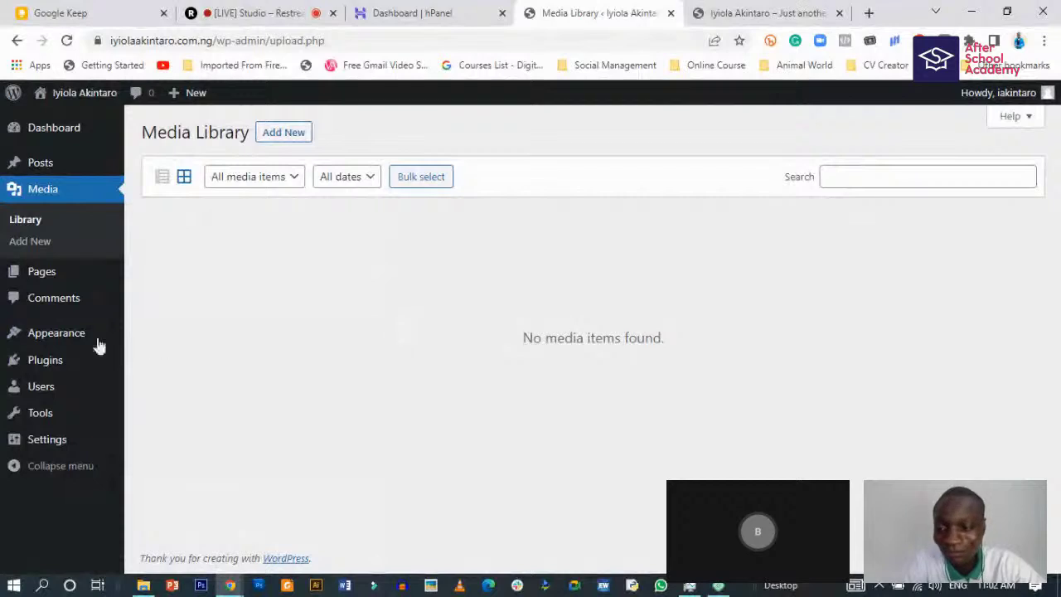
pyautogui.click(40, 275)
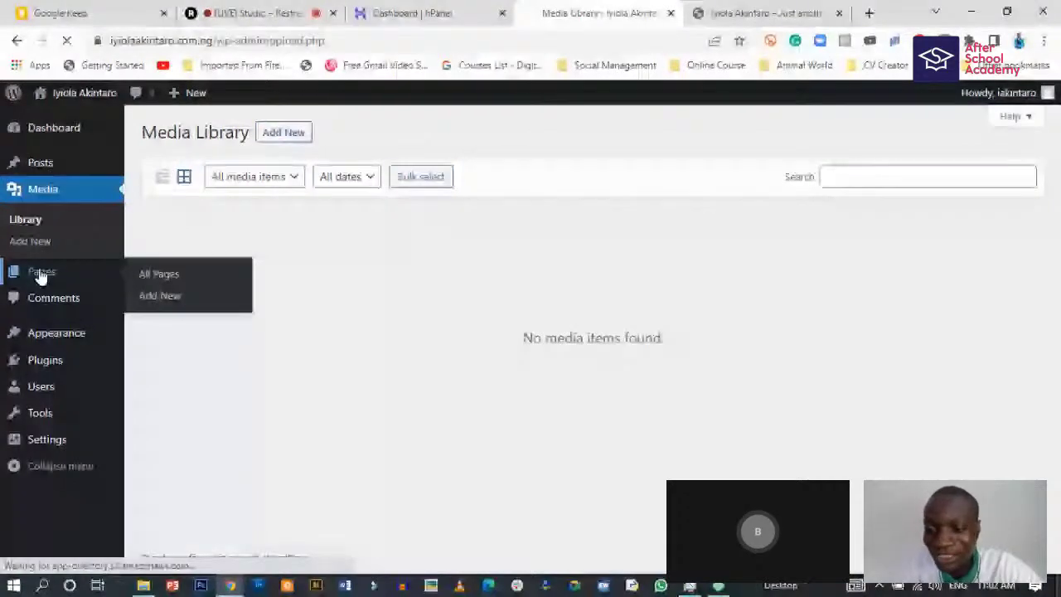
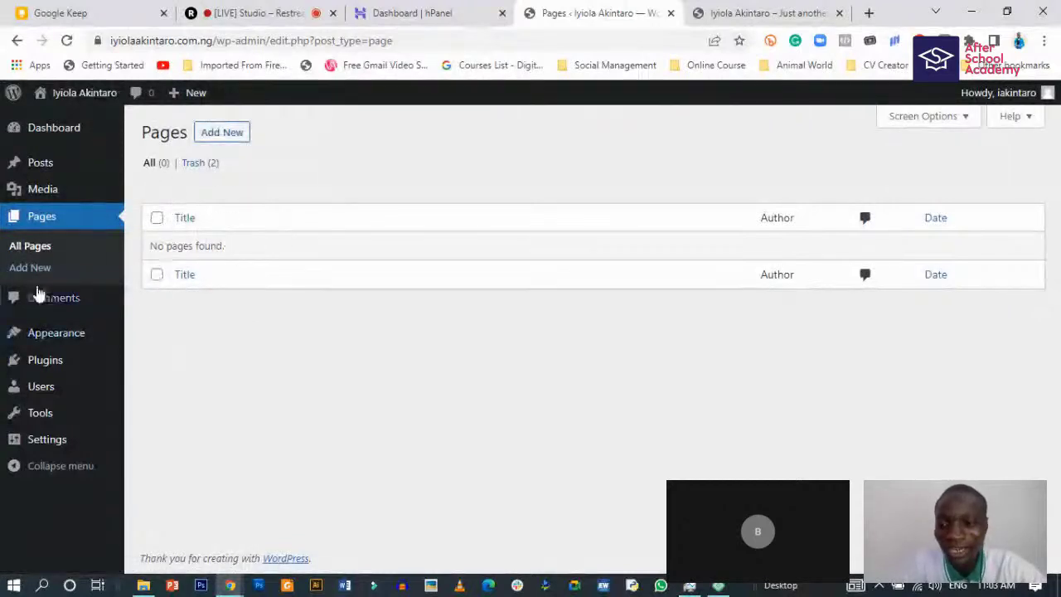
# - Visit the Comments list, then review Twenty Twenty as the active theme on the Themes page
pyautogui.click(61, 298)
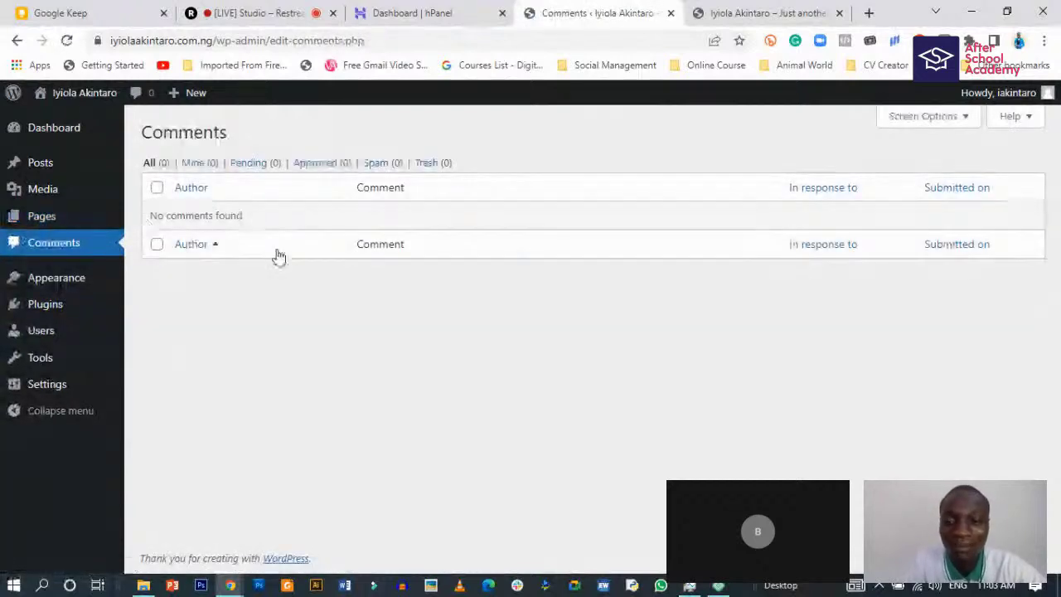
pyautogui.click(56, 280)
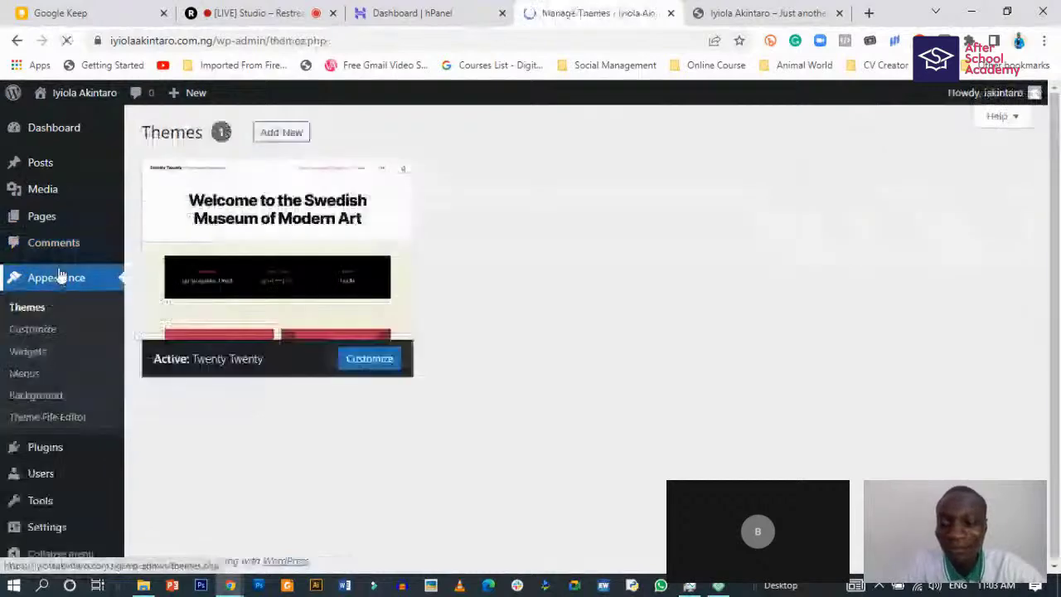
pyautogui.scroll(-3, 474, 284)
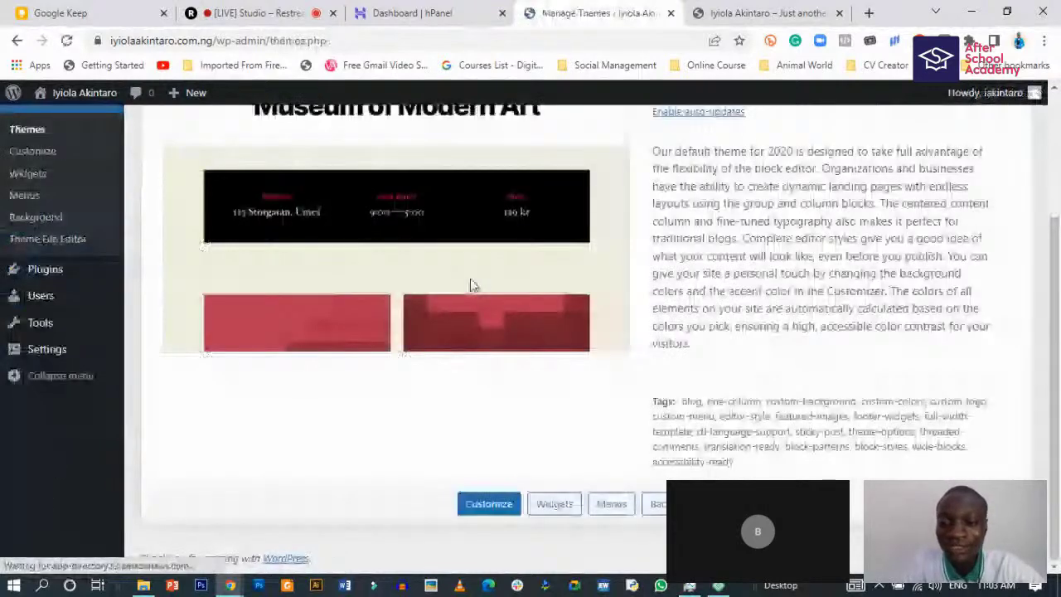
pyautogui.scroll(3, 470, 284)
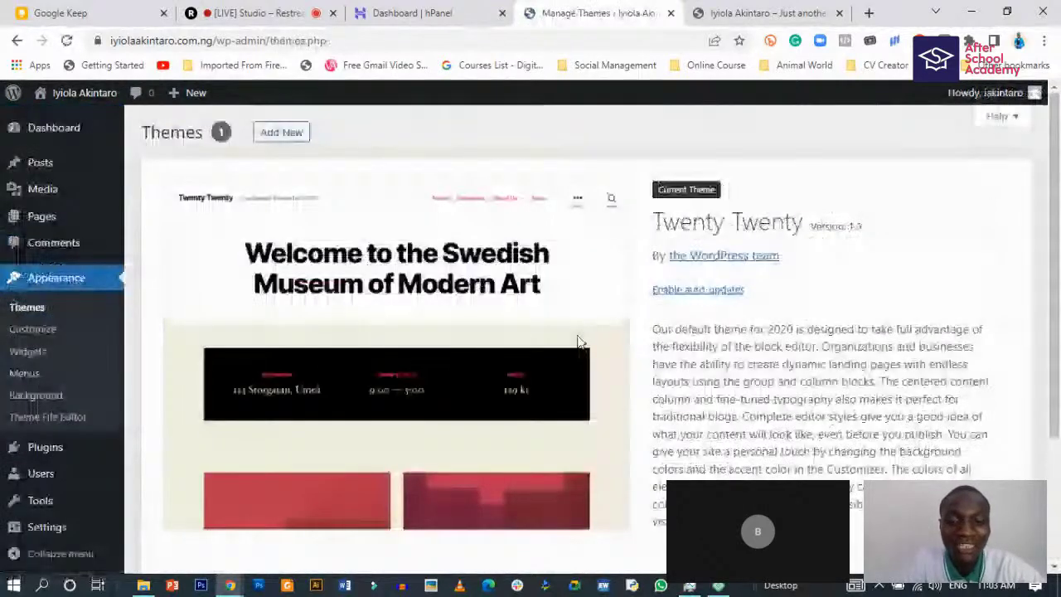
pyautogui.scroll(-3, 577, 339)
pyautogui.scroll(3, 577, 334)
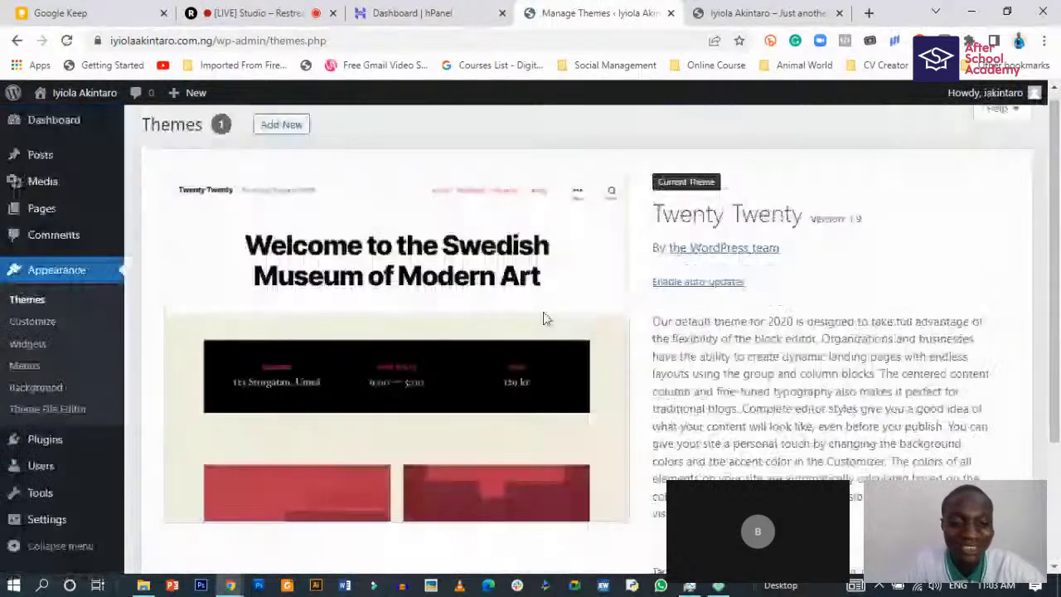
pyautogui.scroll(-1, 544, 318)
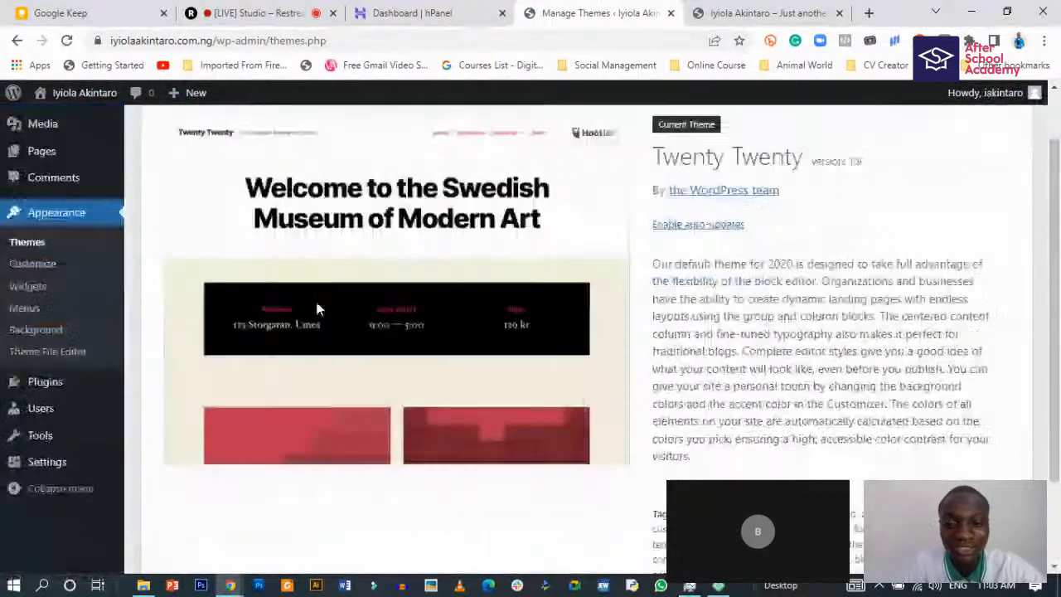
pyautogui.scroll(1, 319, 299)
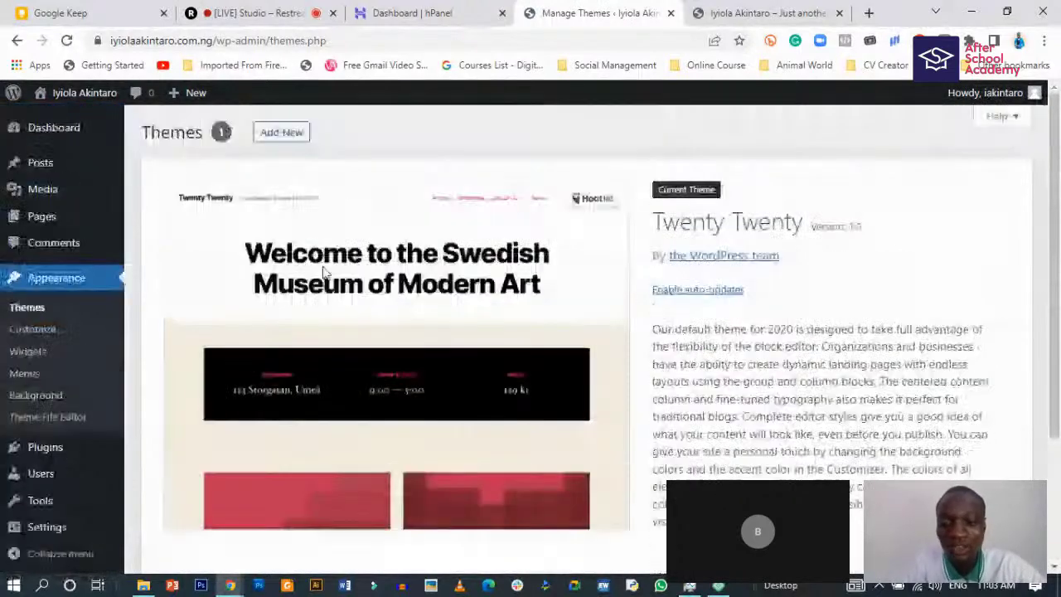
pyautogui.scroll(-2, 325, 273)
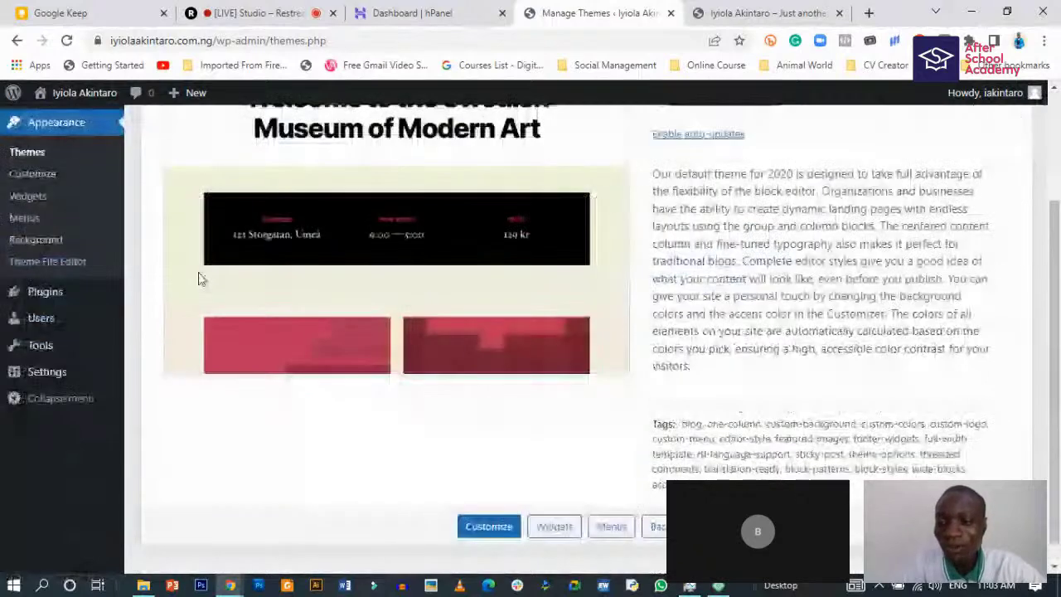
# - Look over the empty Plugins list and the single-administrator Users list, then the Tools and Import pages
pyautogui.click(49, 302)
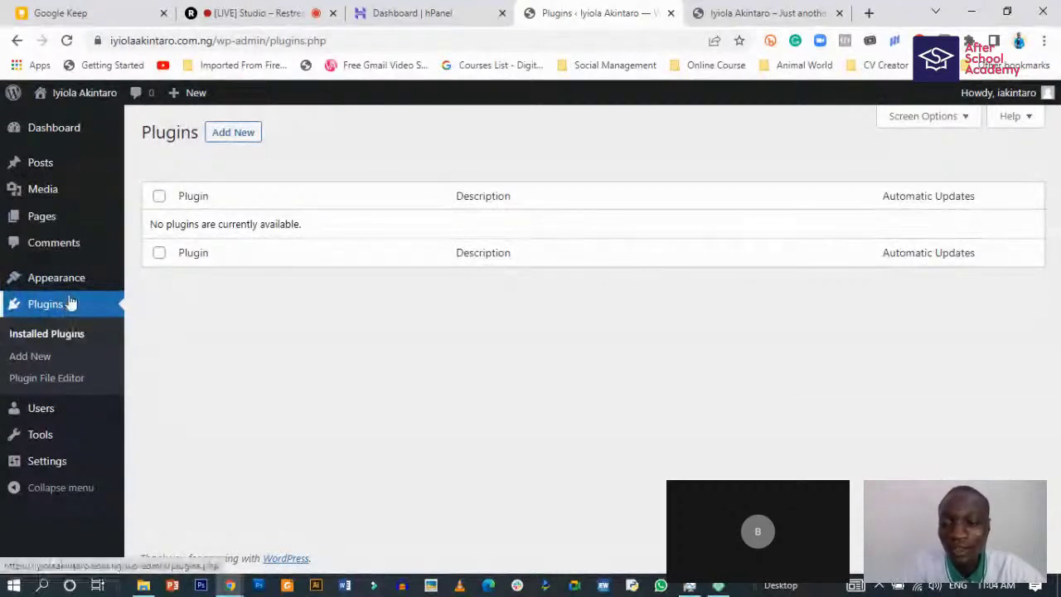
pyautogui.moveTo(146, 417)
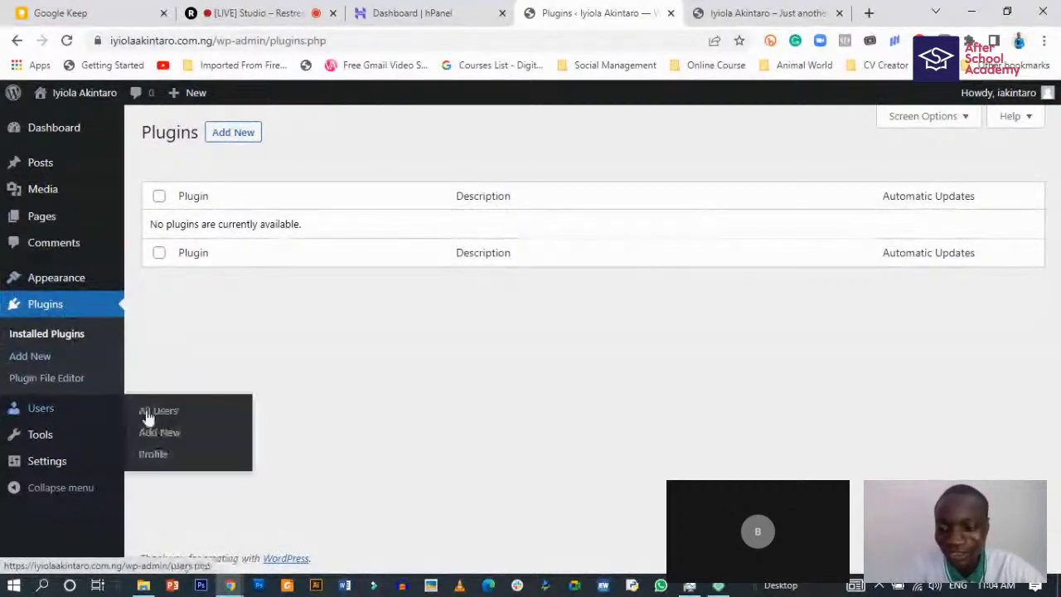
pyautogui.click(45, 406)
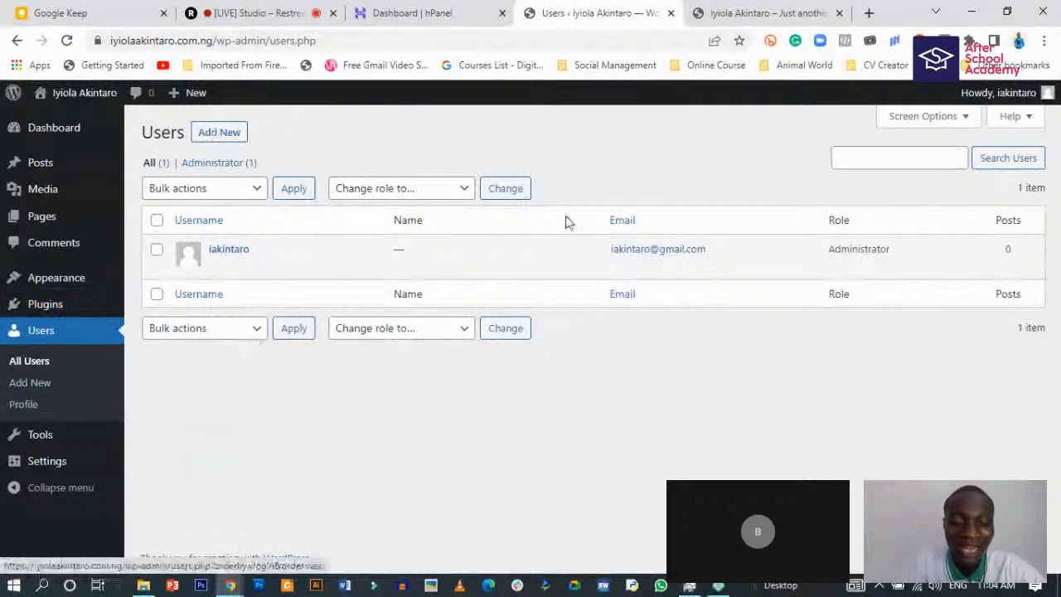
pyautogui.click(37, 441)
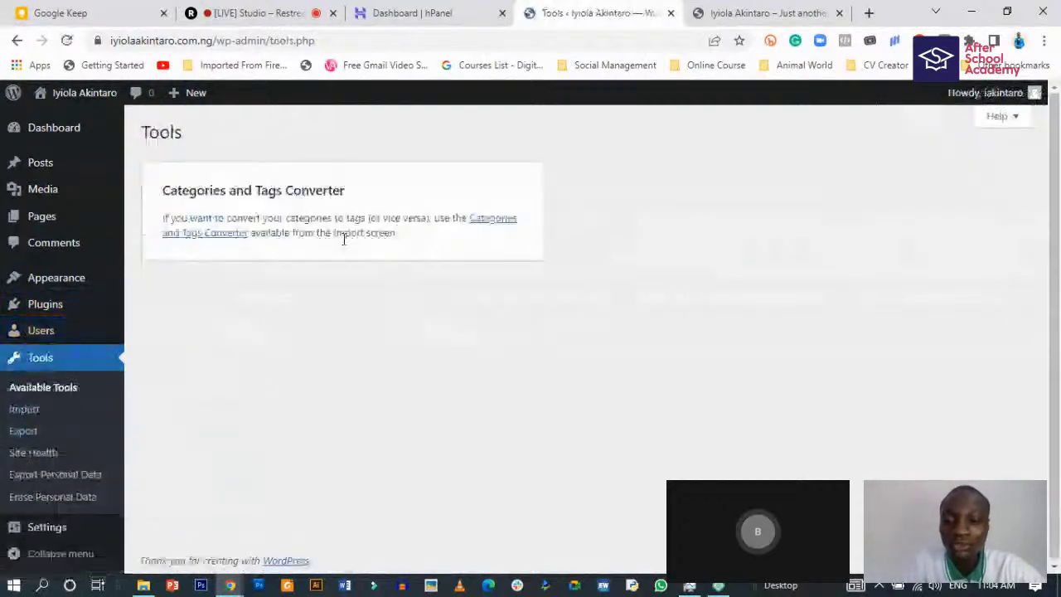
pyautogui.click(20, 409)
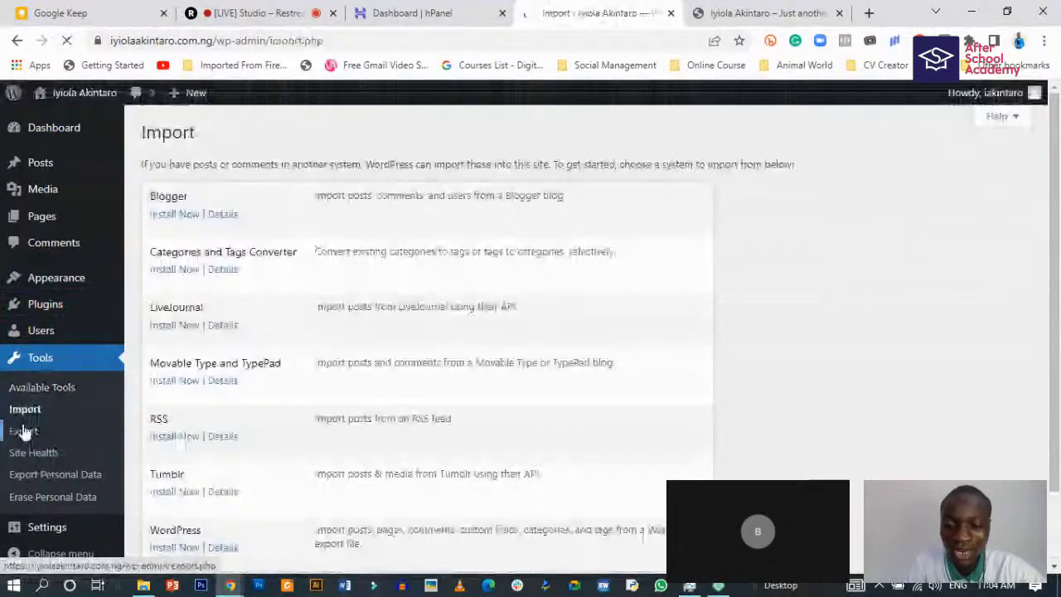
# - On the Export page, switch the export choice to Posts and then back to All content
pyautogui.scroll(-3, 199, 472)
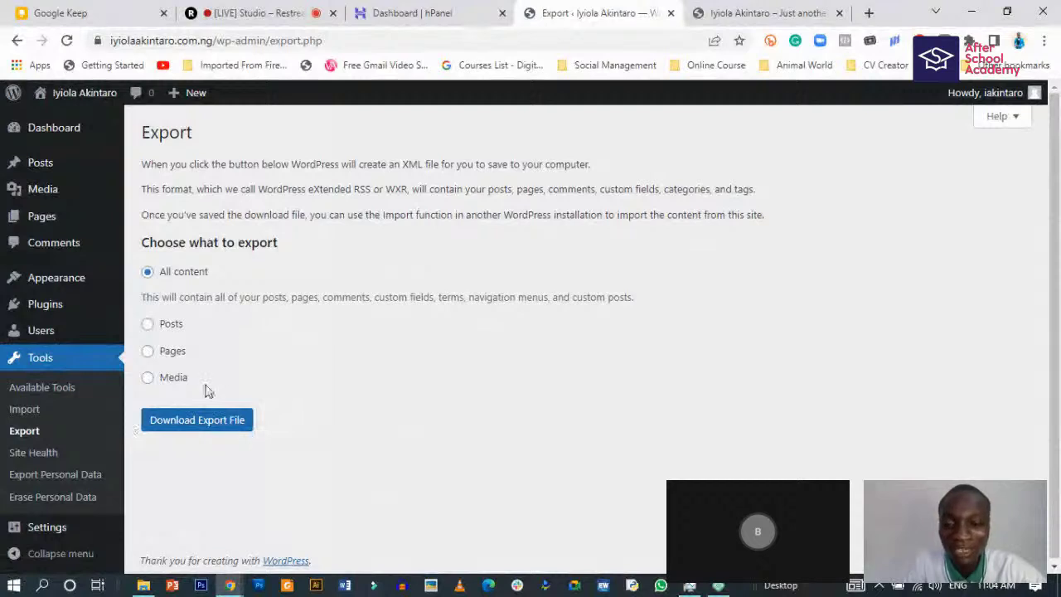
pyautogui.click(147, 325)
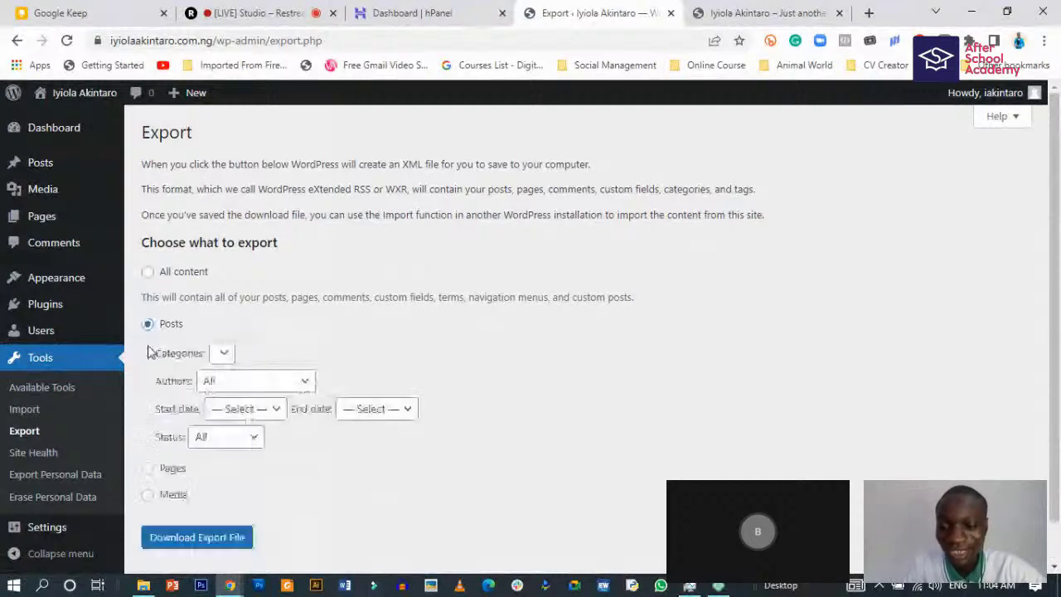
pyautogui.click(148, 275)
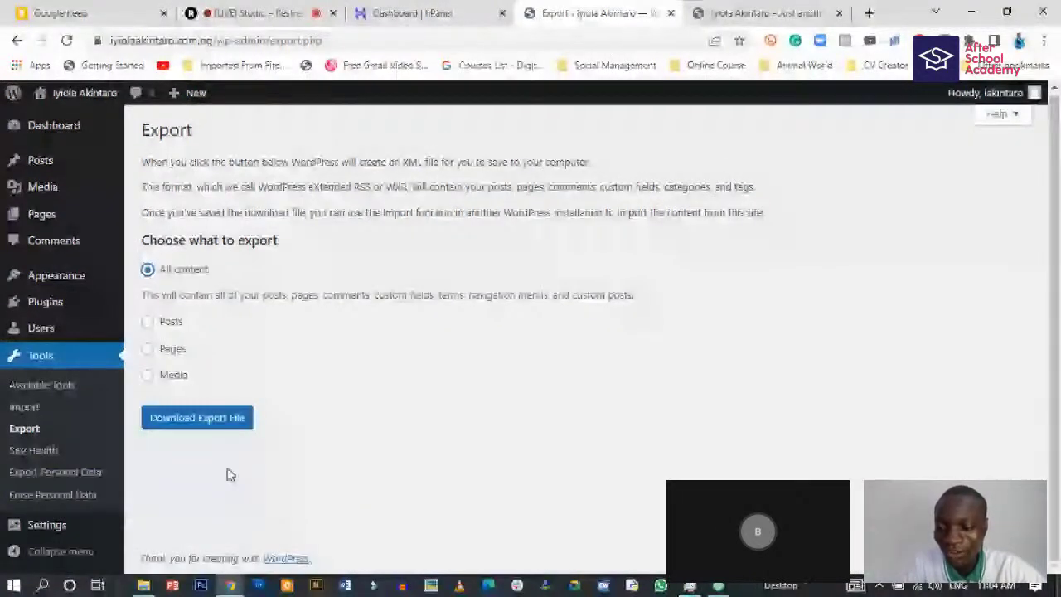
pyautogui.click(47, 528)
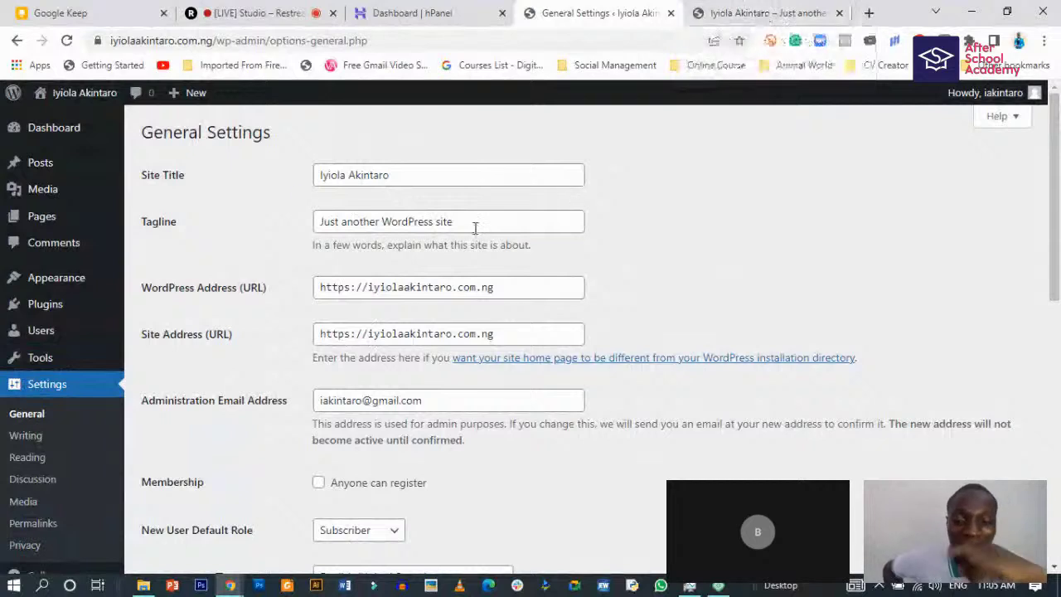
# - Overwrite the default tagline 'Just another WordPress site' with 'Digital Marketing Expert' and review the General Settings
pyautogui.moveTo(514, 218); pyautogui.dragTo(315, 220)
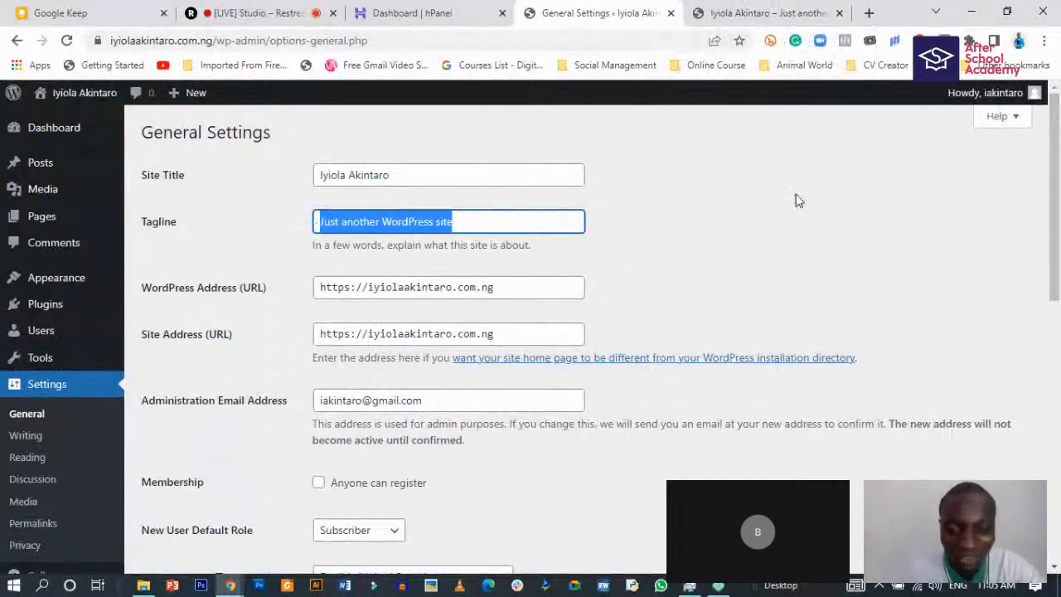
pyautogui.write('D')
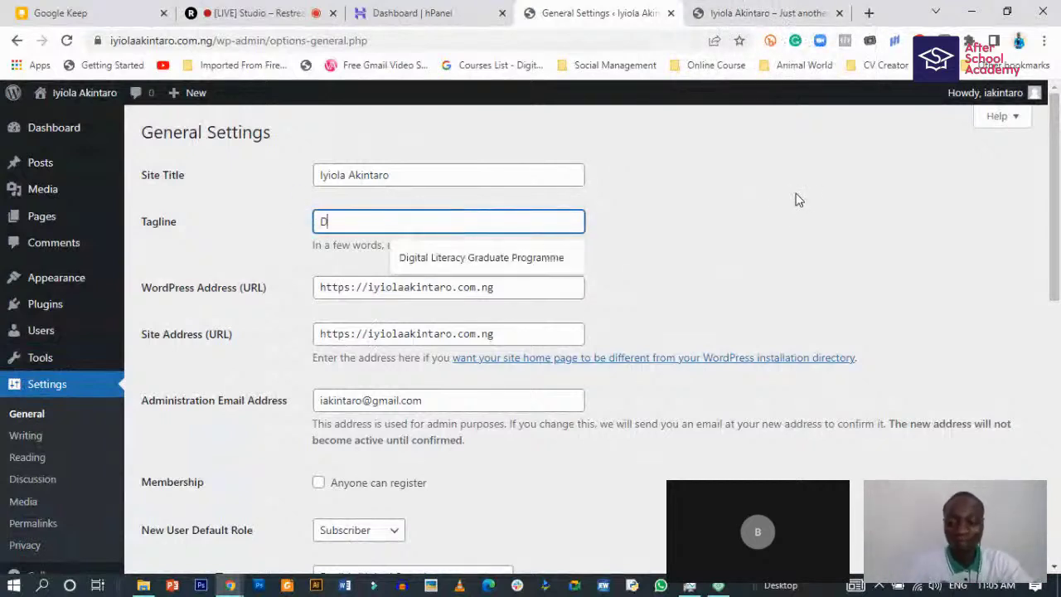
pyautogui.write('igital Ma')
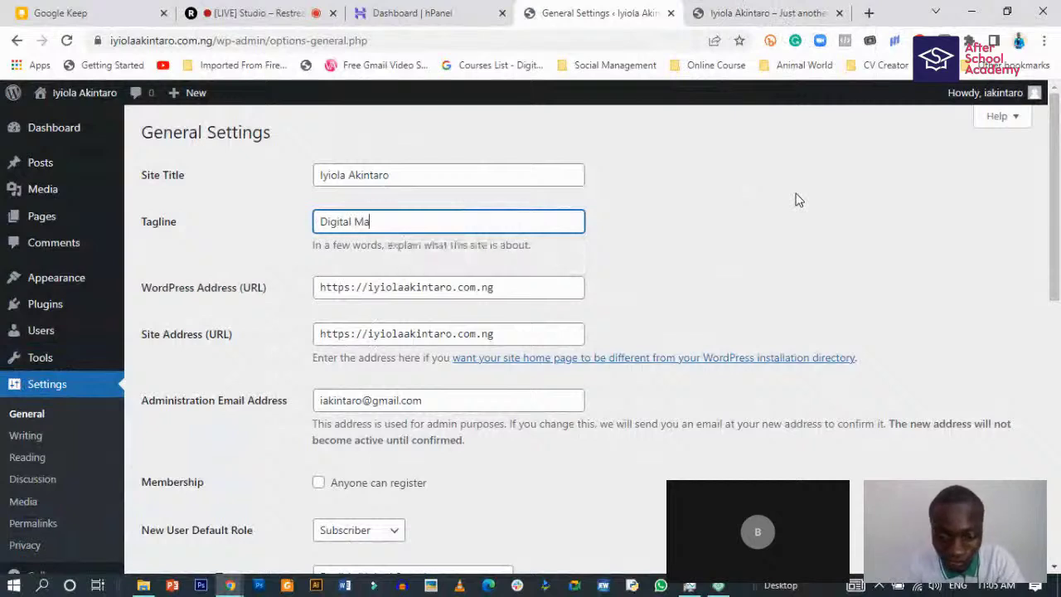
pyautogui.write('rketer ')
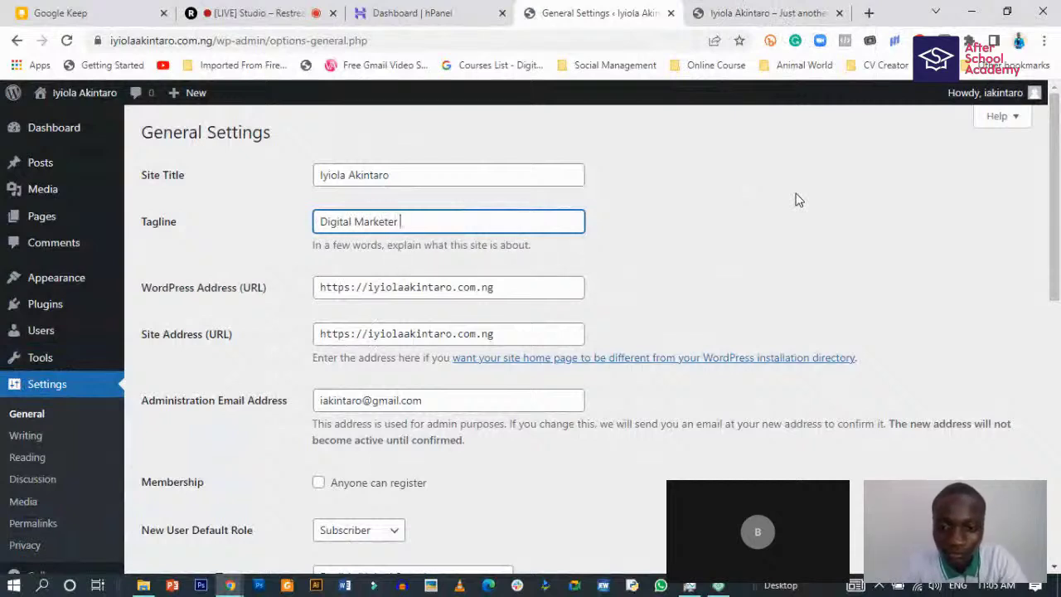
pyautogui.write('C')
pyautogui.press('BackSpace')
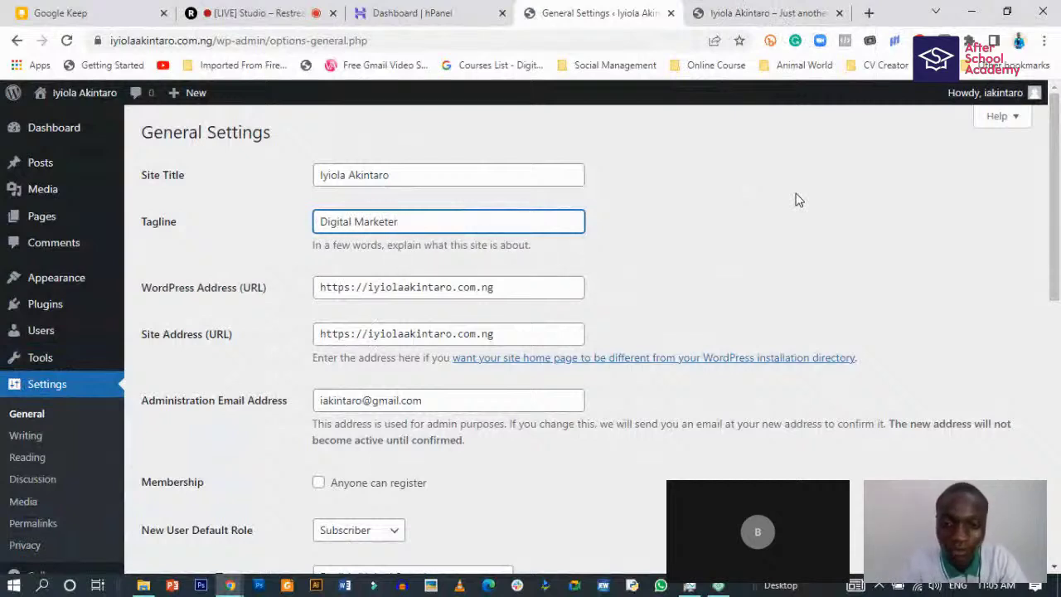
pyautogui.press('BackSpace')
pyautogui.press('BackSpace')
pyautogui.press('BackSpace')
pyautogui.write('ing ')
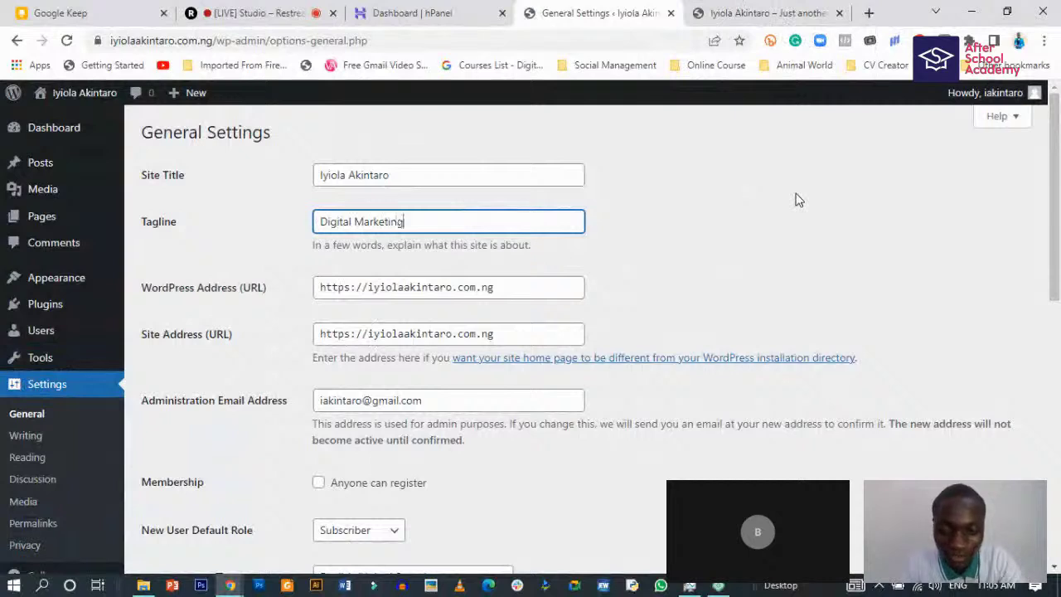
pyautogui.write('Expert')
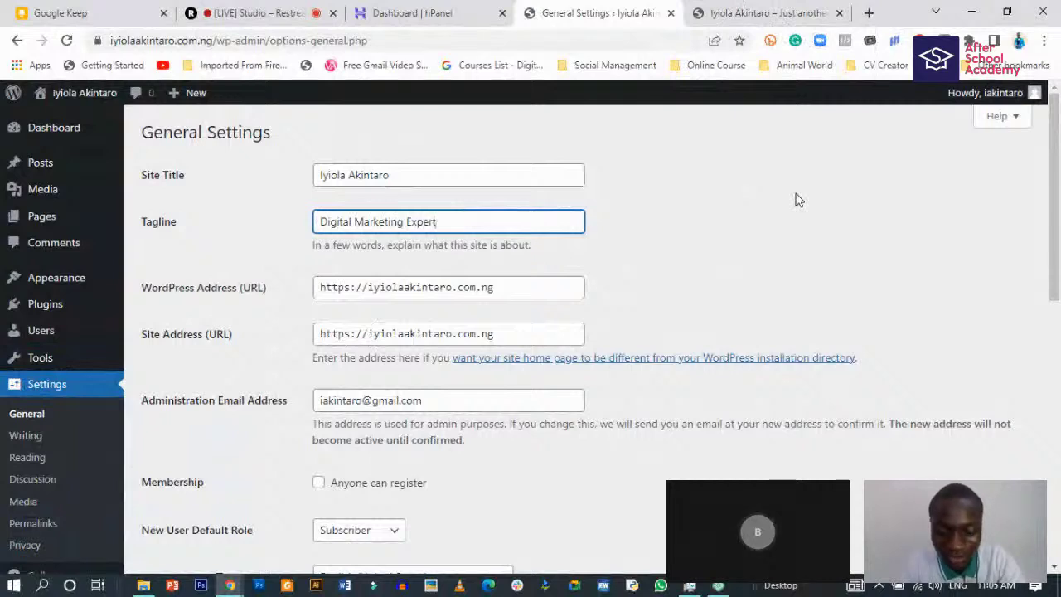
pyautogui.click(443, 176)
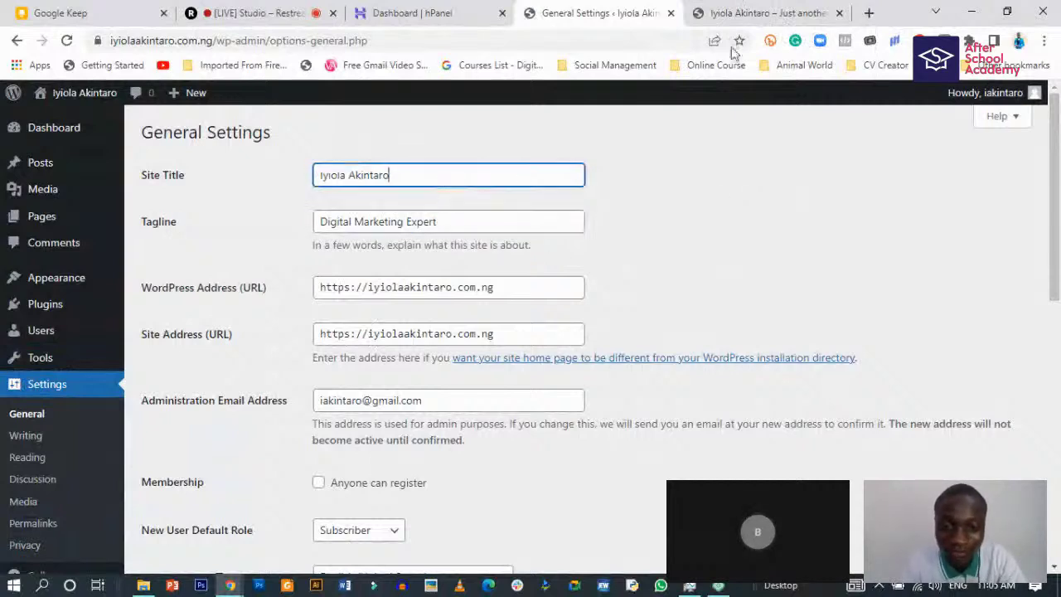
pyautogui.click(450, 221)
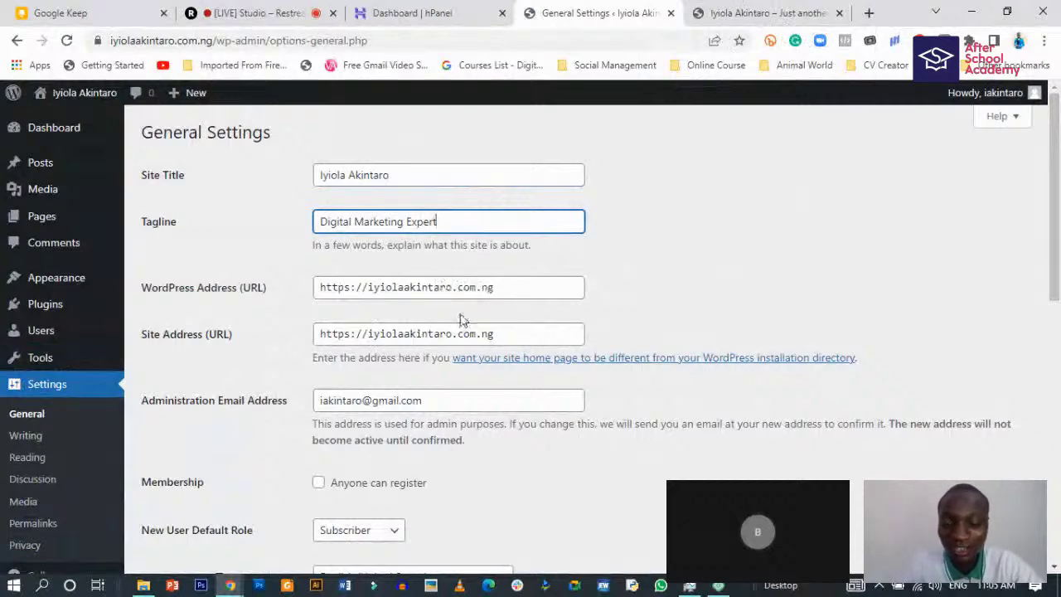
pyautogui.scroll(-1, 461, 320)
pyautogui.scroll(1, 462, 319)
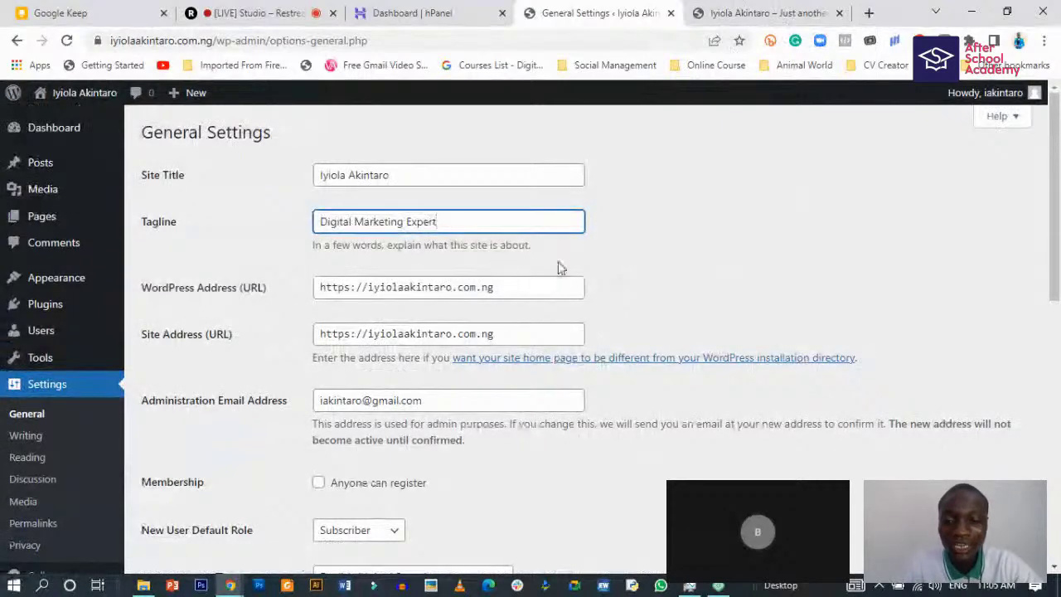
pyautogui.scroll(-1, 452, 307)
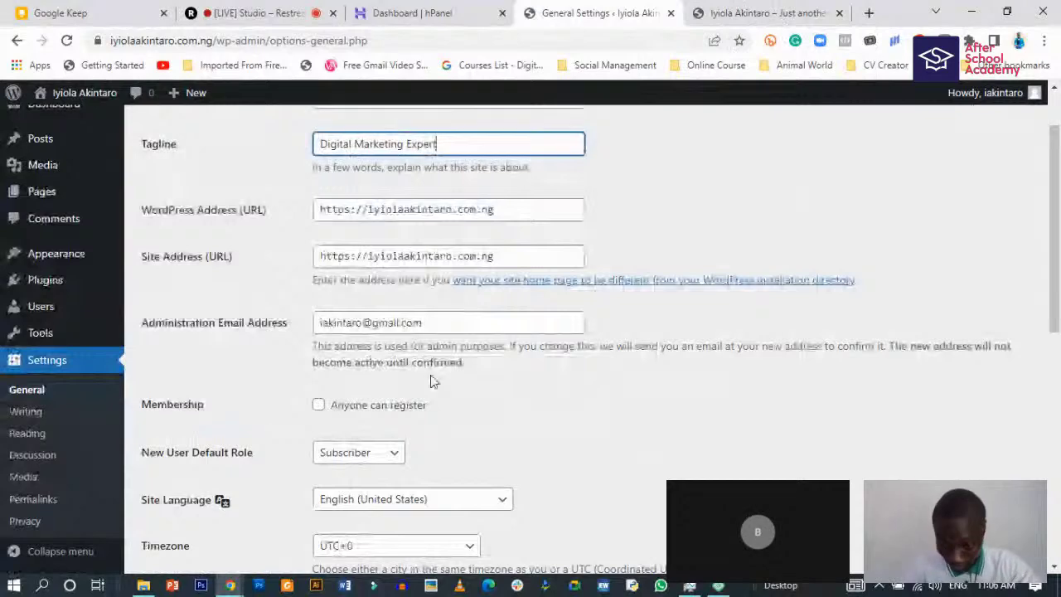
pyautogui.scroll(-1, 419, 377)
pyautogui.scroll(-1, 417, 379)
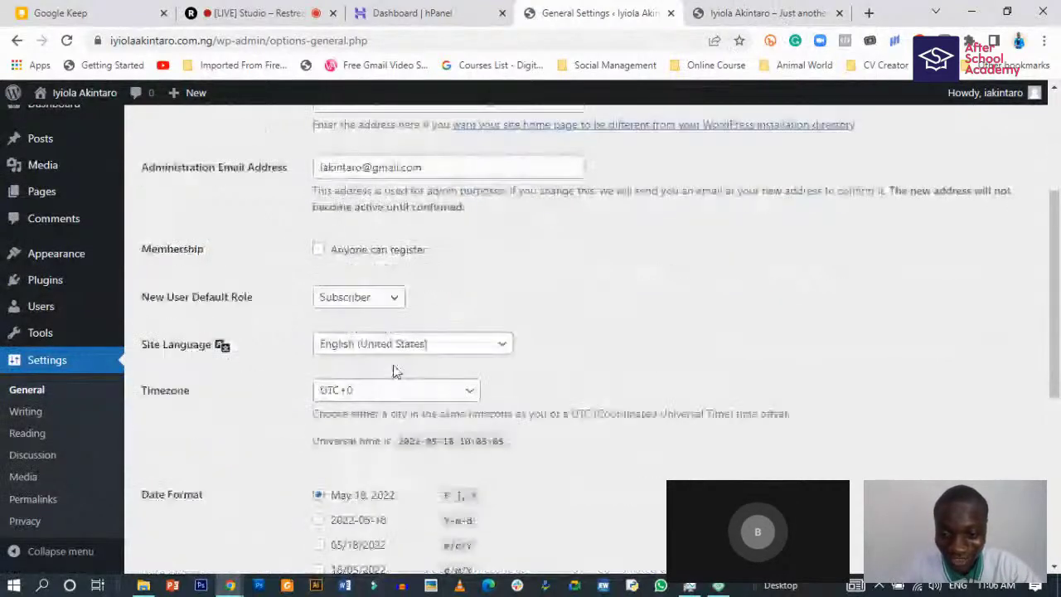
pyautogui.scroll(1, 395, 372)
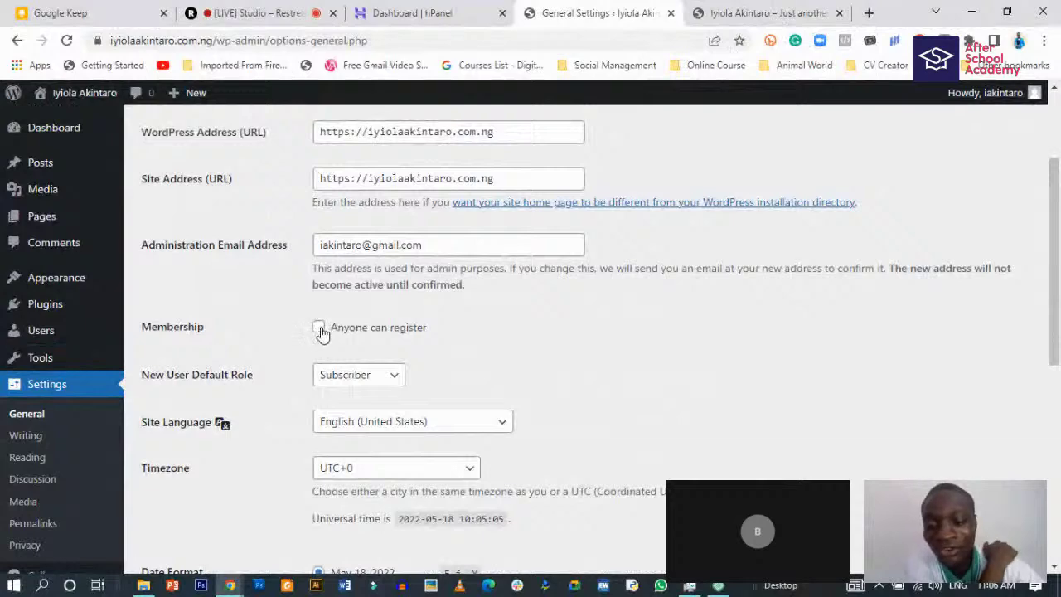
# - Enable 'Anyone can register' membership in General Settings
pyautogui.click(319, 328)
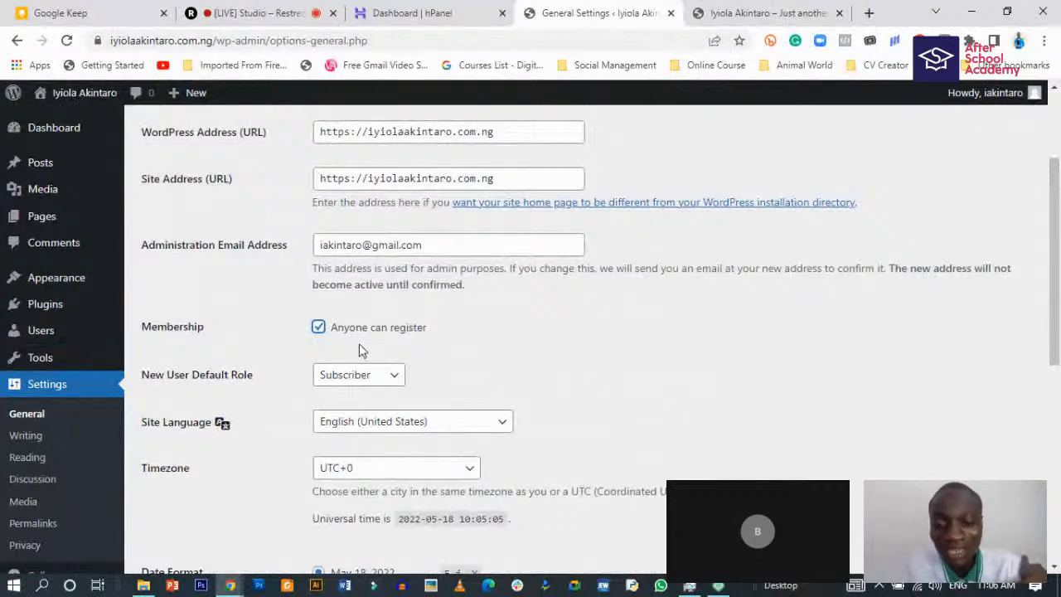
pyautogui.scroll(-1, 440, 405)
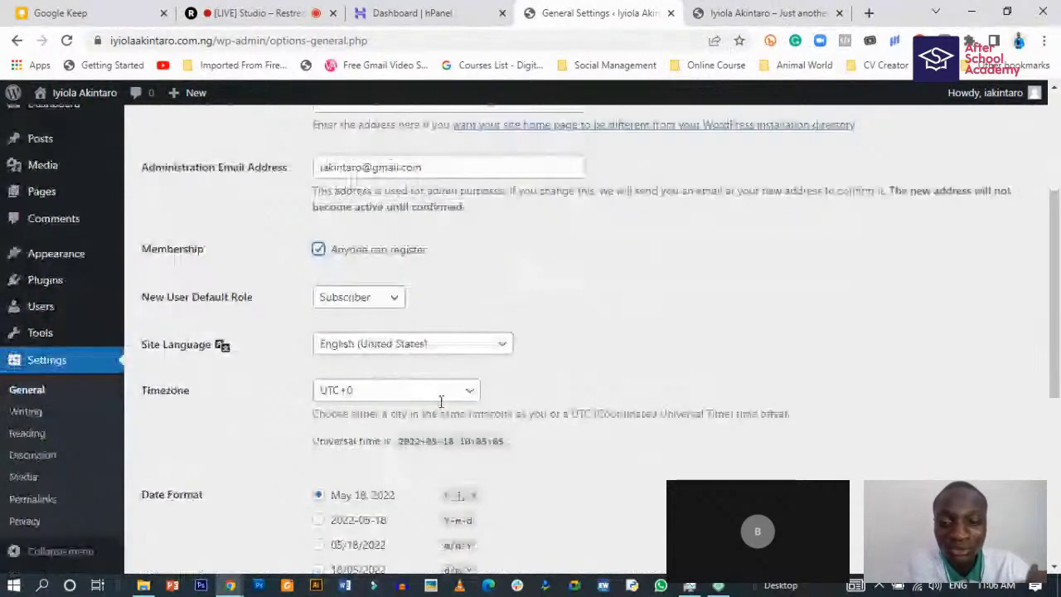
pyautogui.scroll(-3, 441, 402)
pyautogui.scroll(1, 441, 402)
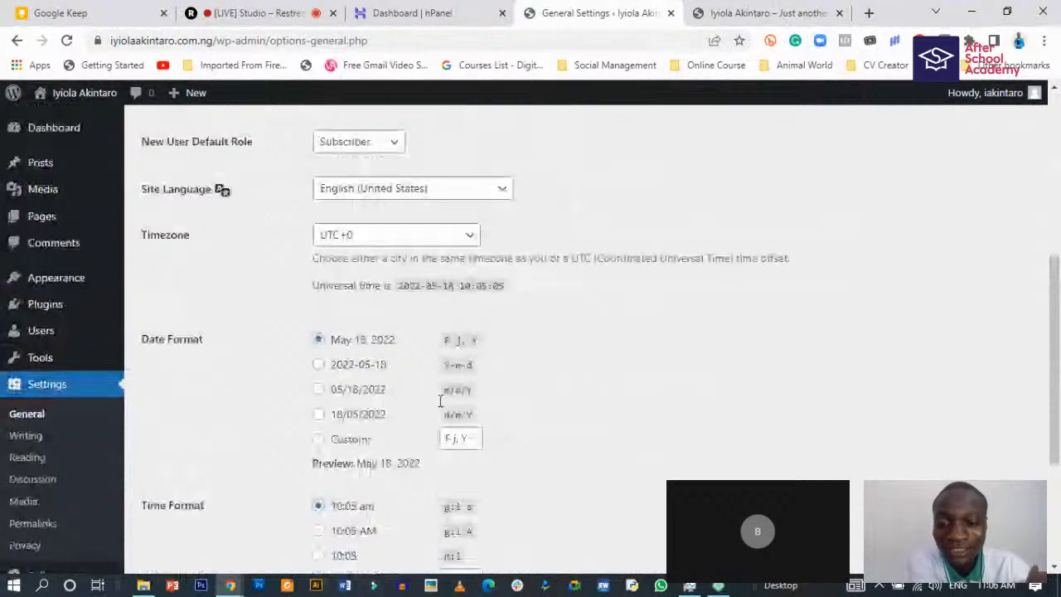
pyautogui.scroll(2, 440, 402)
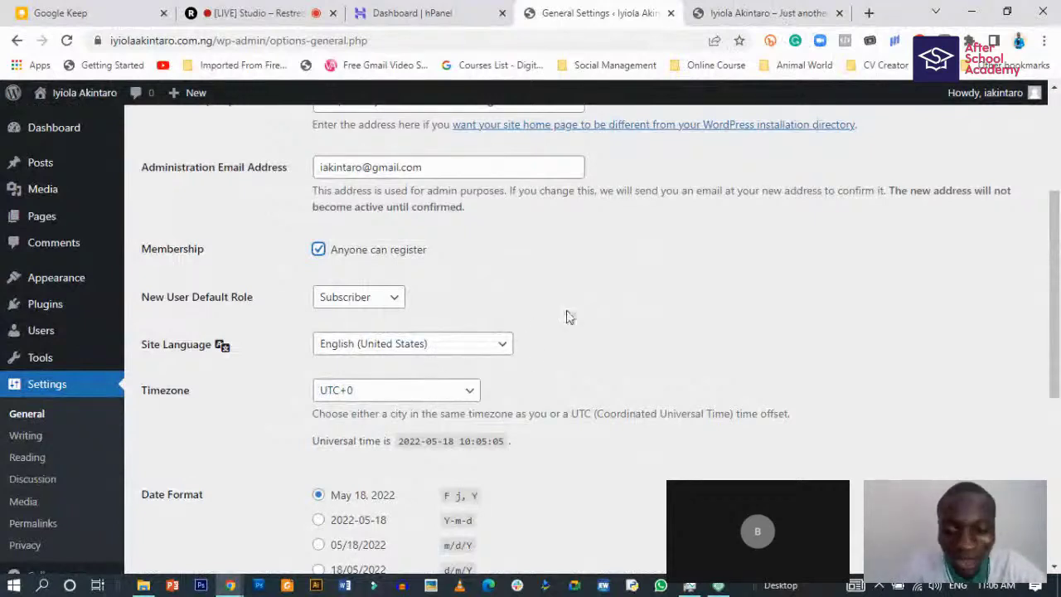
pyautogui.scroll(-1, 570, 325)
pyautogui.scroll(-1, 572, 328)
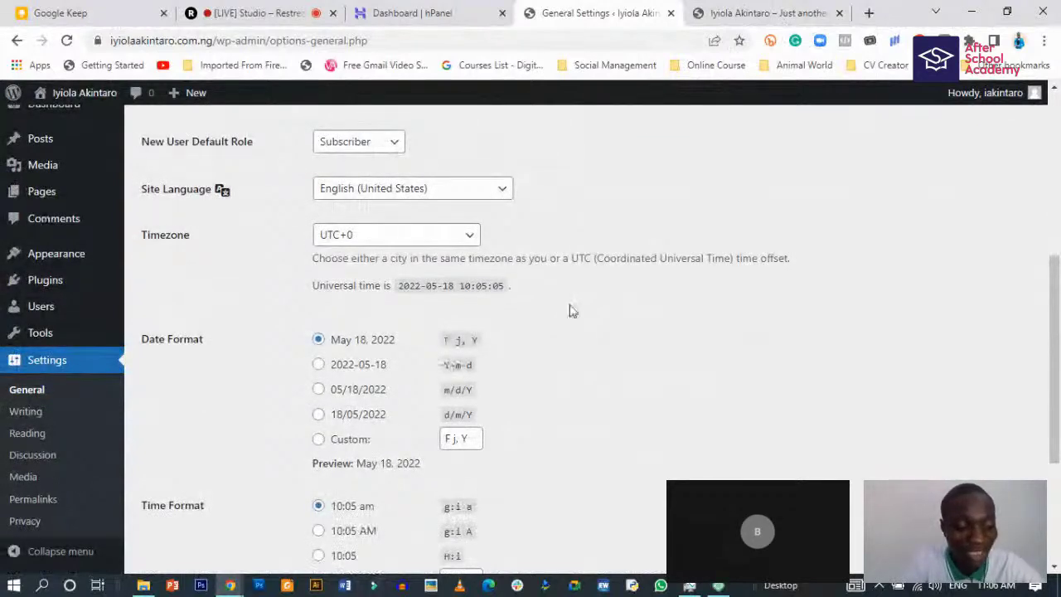
pyautogui.scroll(1, 440, 218)
pyautogui.scroll(2, 439, 218)
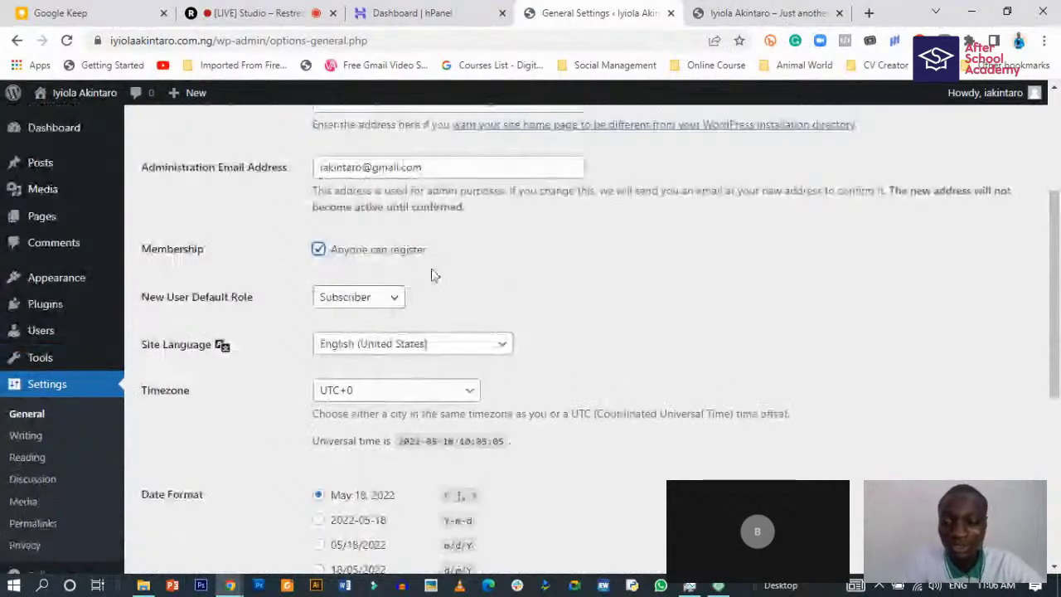
pyautogui.scroll(-1, 418, 330)
pyautogui.scroll(-1, 464, 286)
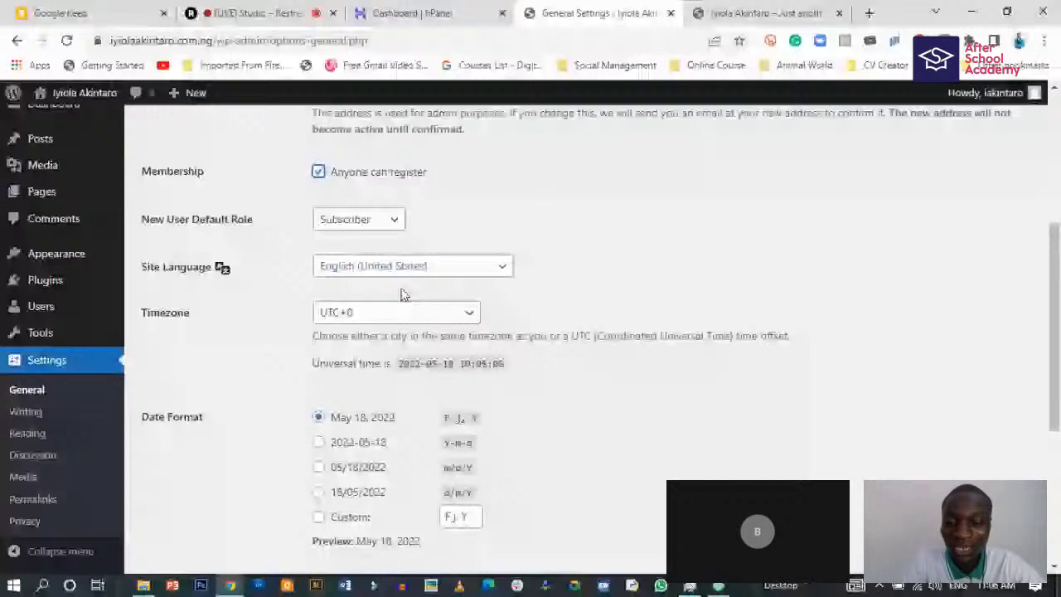
# - Set the site timezone to UTC+1
pyautogui.scroll(-1, 431, 307)
pyautogui.scroll(-3, 461, 315)
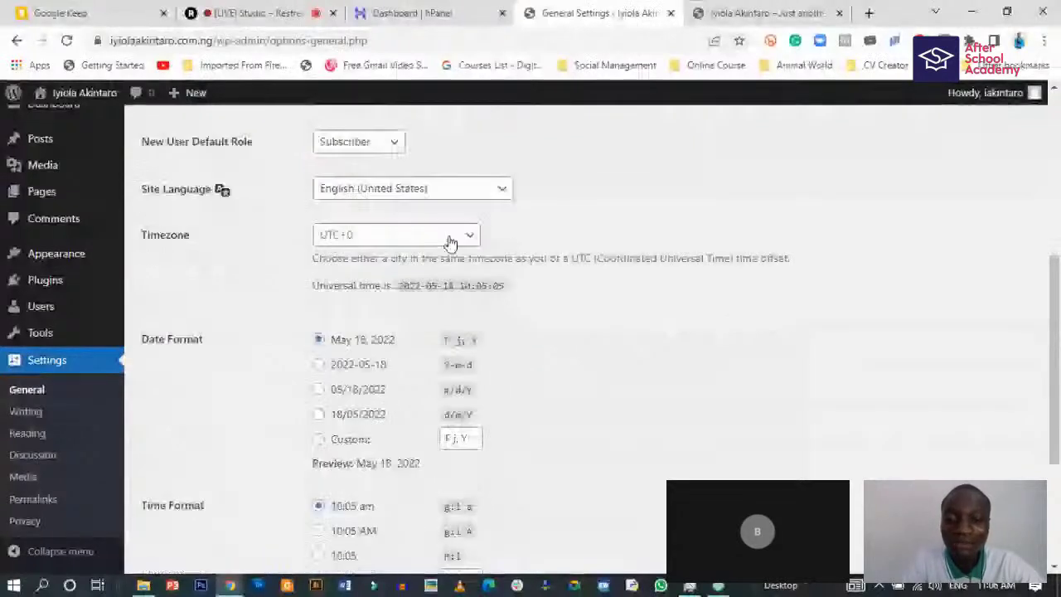
pyautogui.click(450, 237)
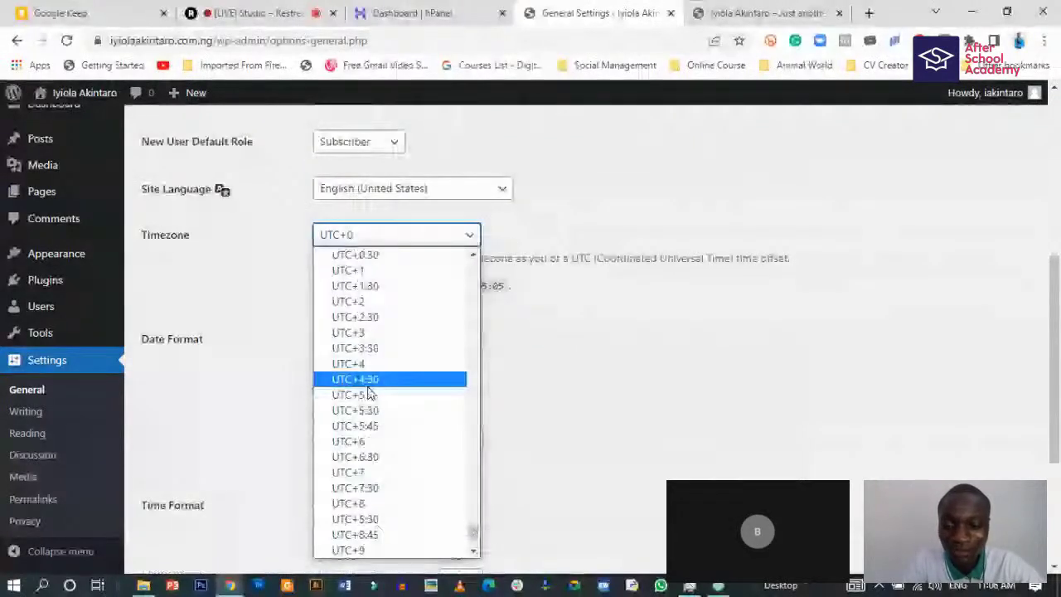
pyautogui.click(361, 271)
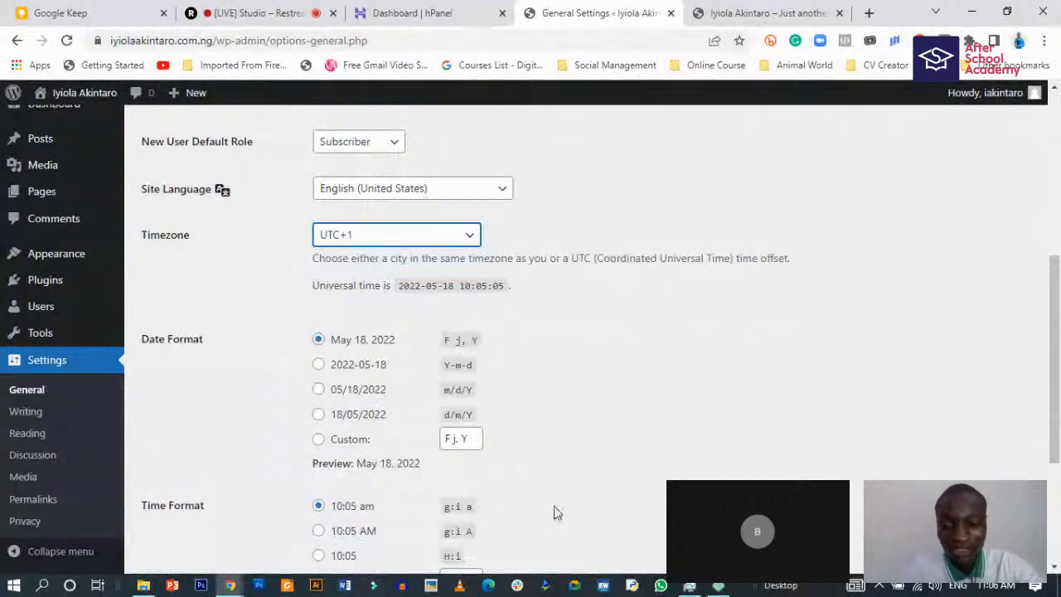
# - Make the week start on Sunday and save the general settings
pyautogui.scroll(-3, 518, 455)
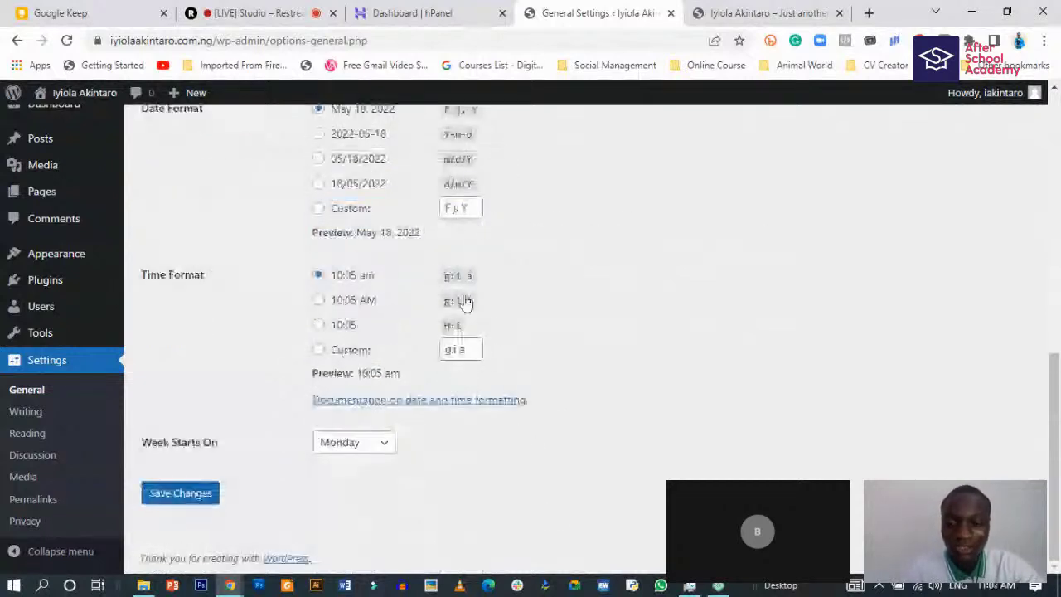
pyautogui.click(354, 452)
pyautogui.click(344, 460)
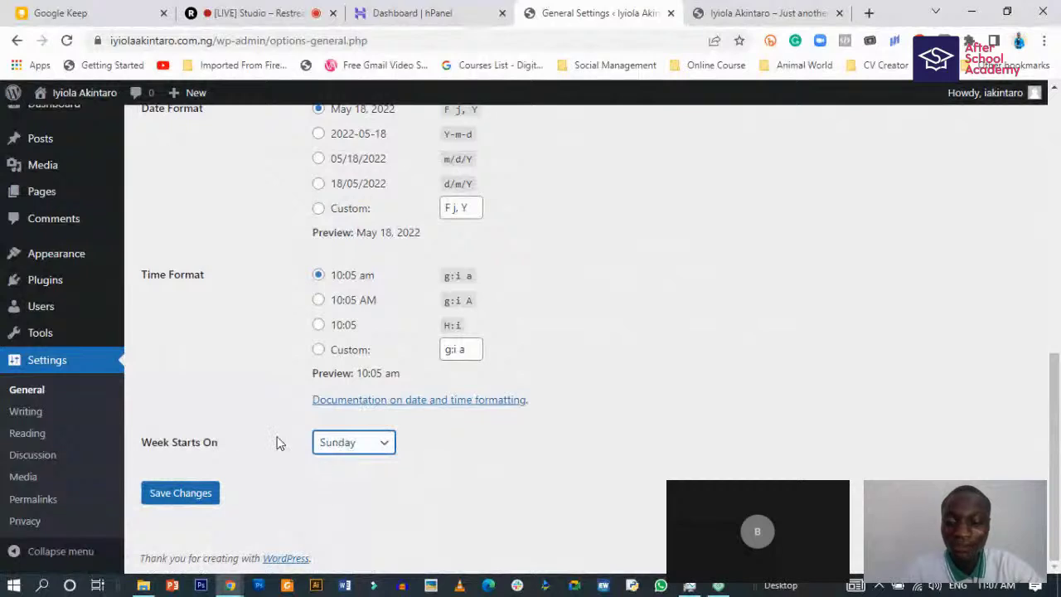
pyautogui.click(182, 497)
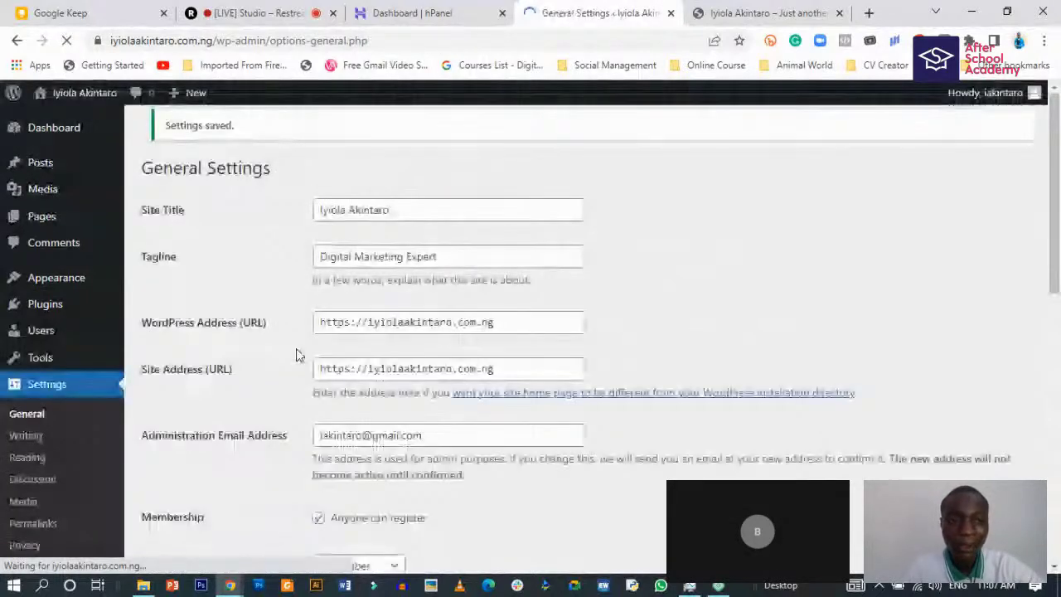
# - Reload the live front page to confirm the 'Digital Marketing Expert' tagline appears
pyautogui.click(762, 13)
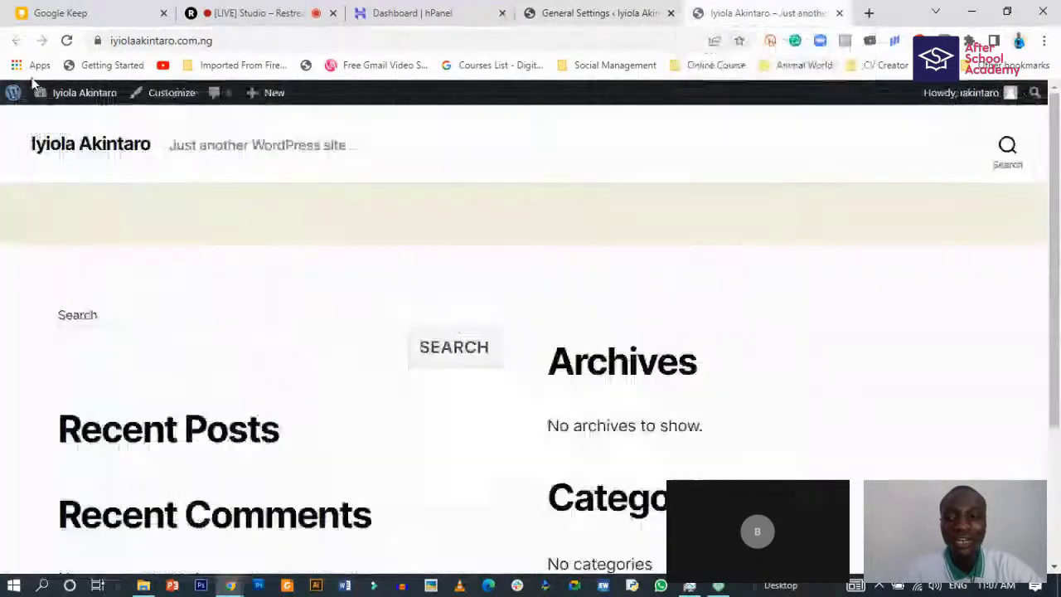
pyautogui.press('F5')
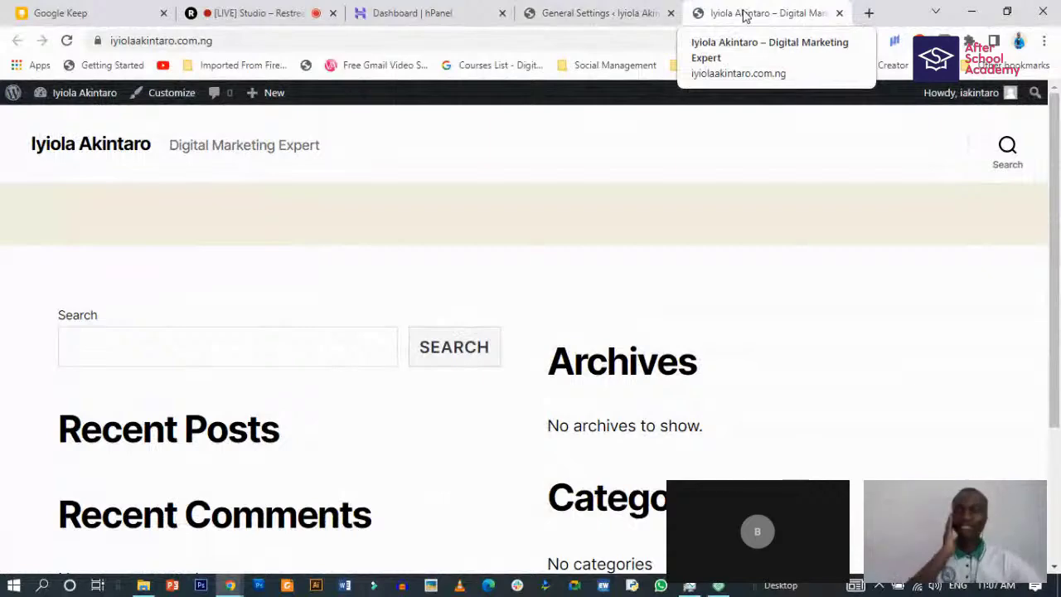
pyautogui.click(594, 14)
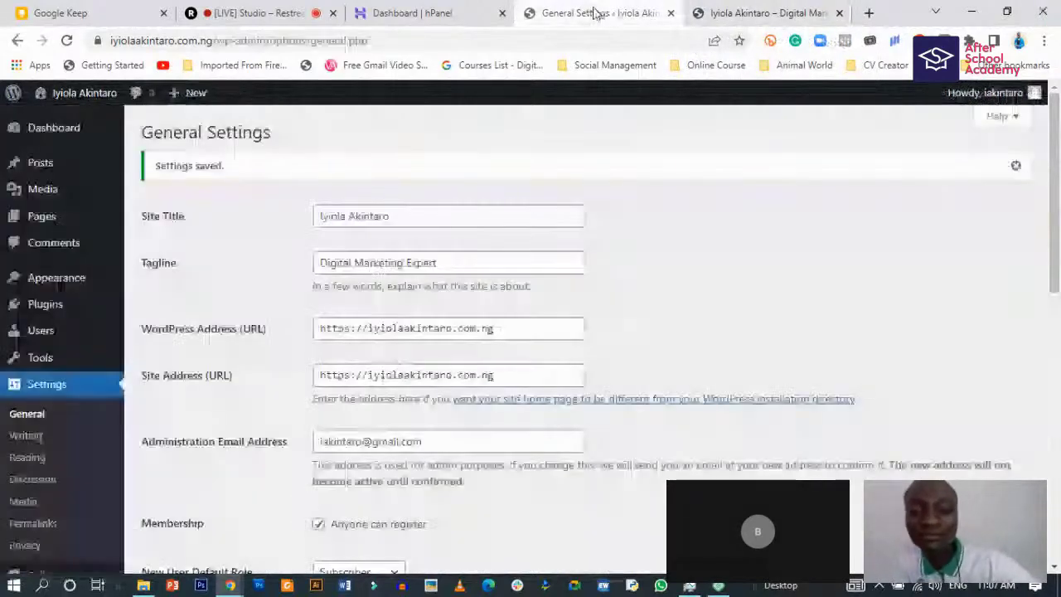
# - Open the Writing settings page and look over its options
pyautogui.scroll(-2, 181, 436)
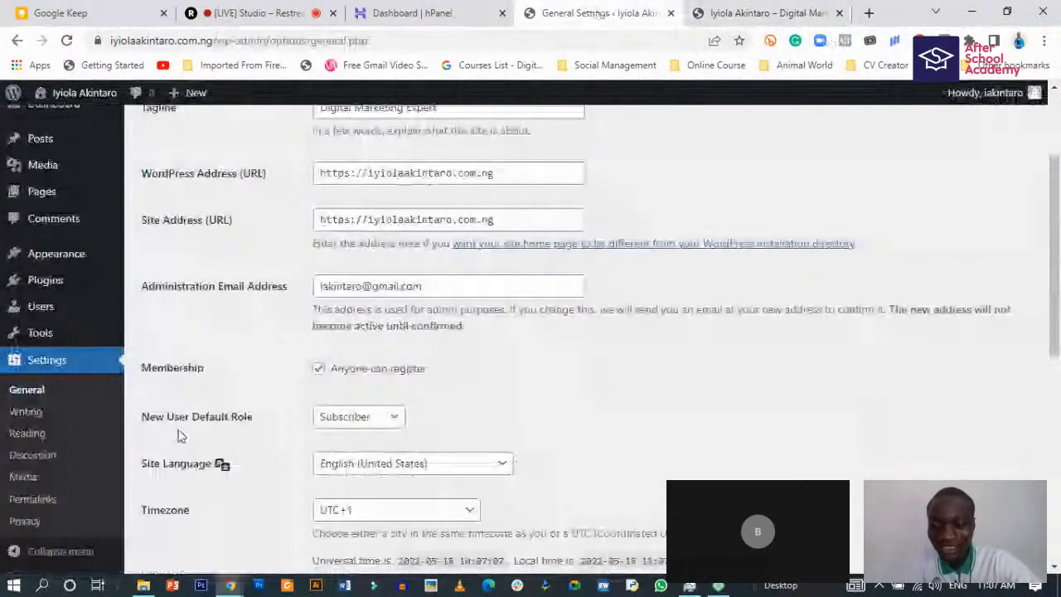
pyautogui.click(25, 412)
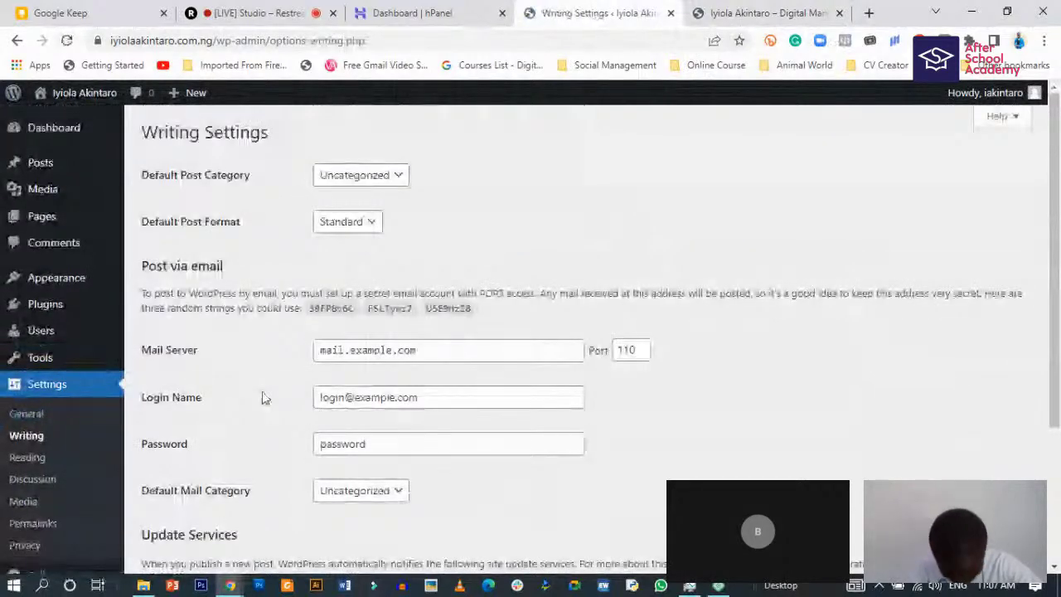
pyautogui.scroll(-3, 320, 395)
pyautogui.scroll(3, 300, 221)
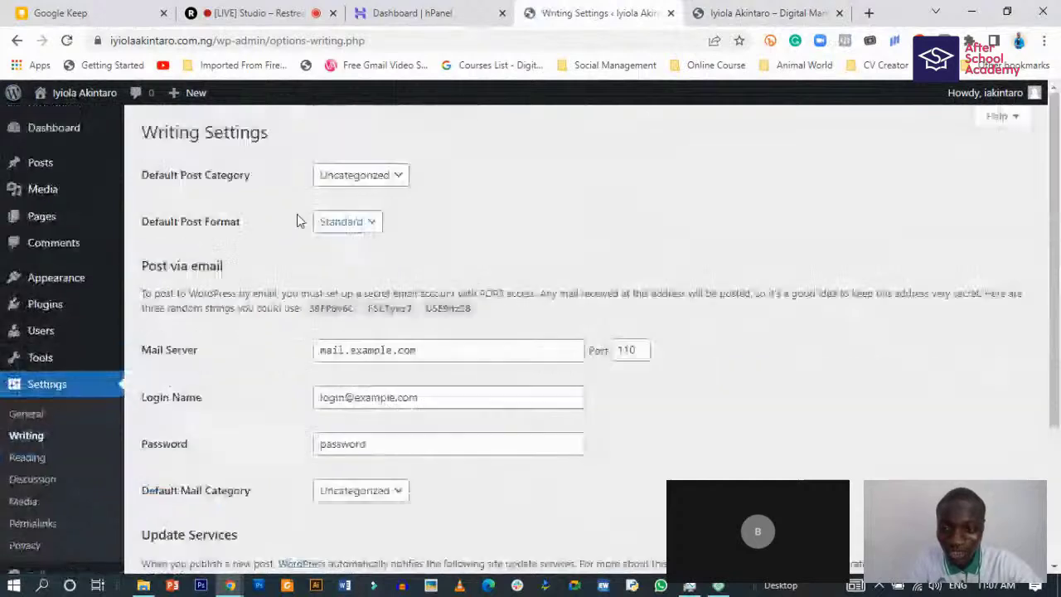
pyautogui.click(353, 222)
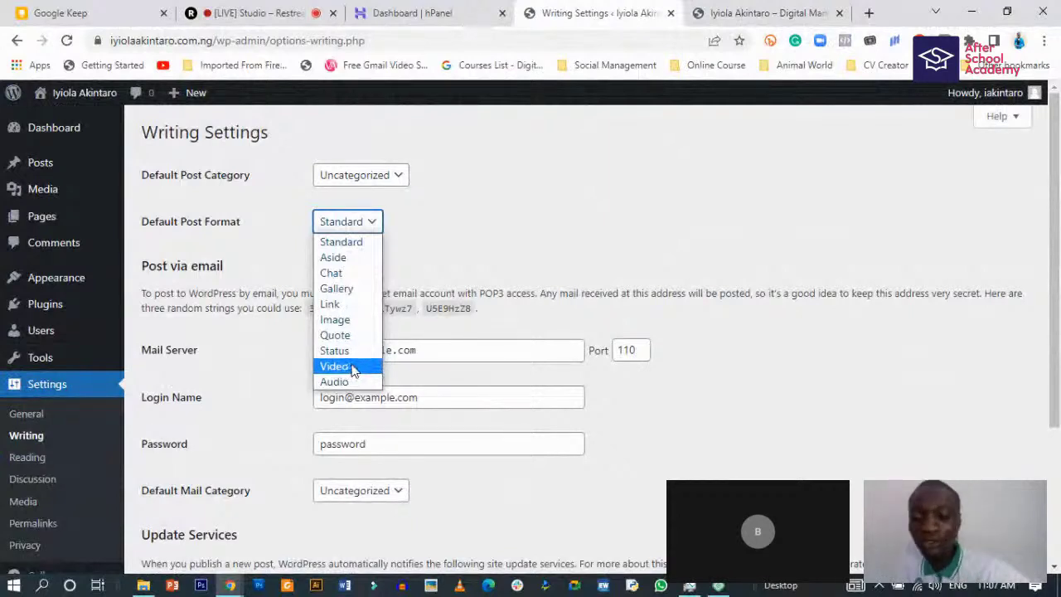
pyautogui.click(352, 222)
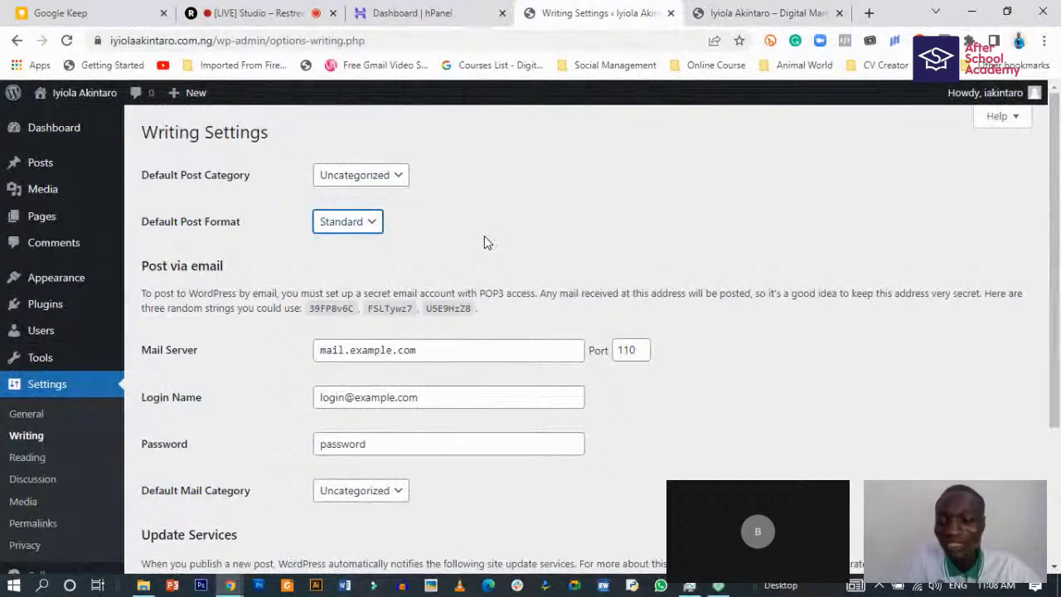
pyautogui.click(379, 178)
pyautogui.click(383, 177)
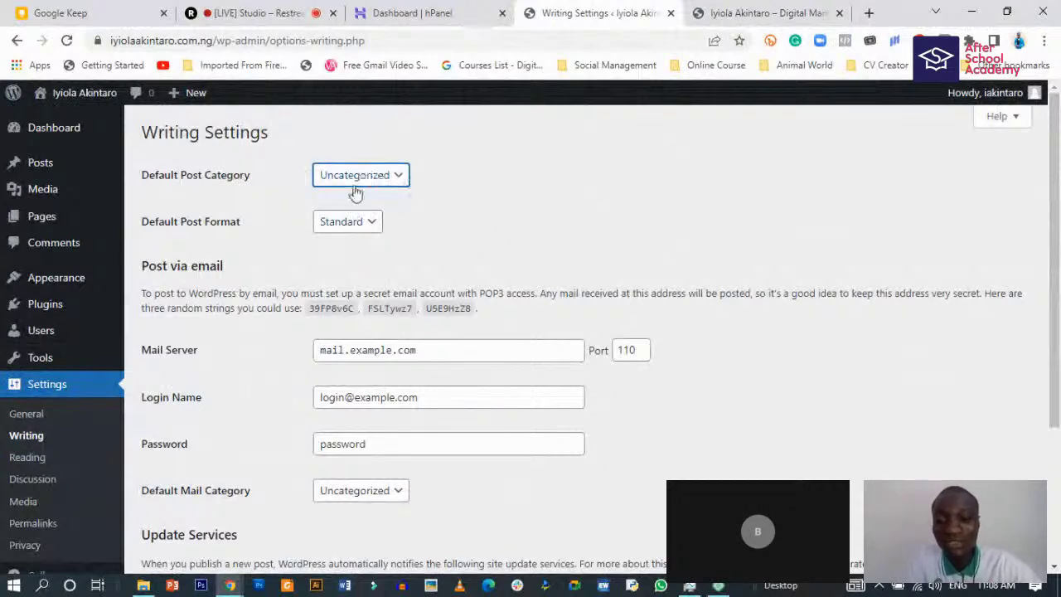
pyautogui.scroll(-1, 307, 489)
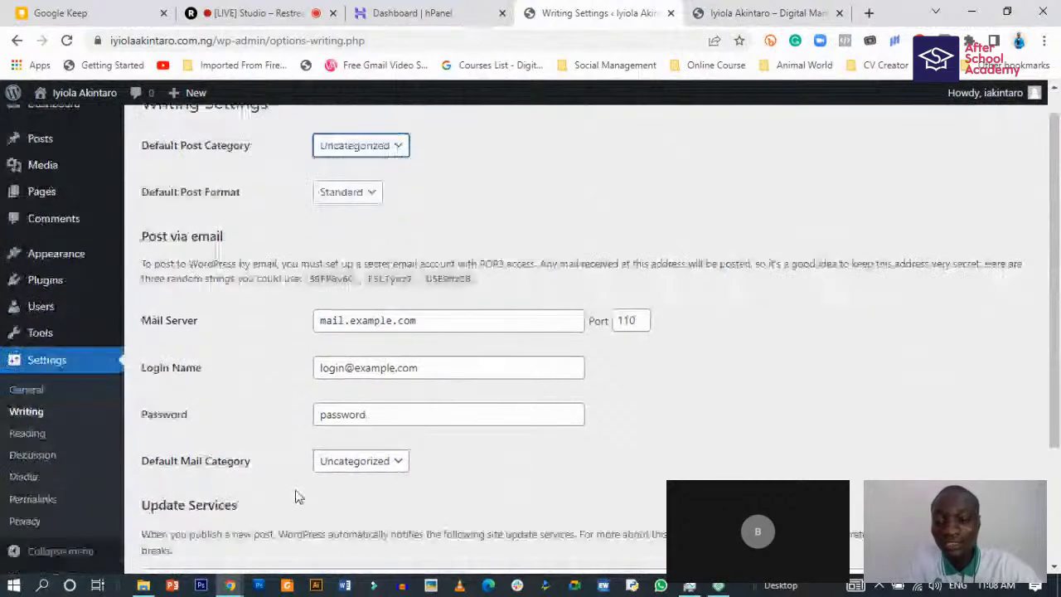
pyautogui.scroll(1, 276, 400)
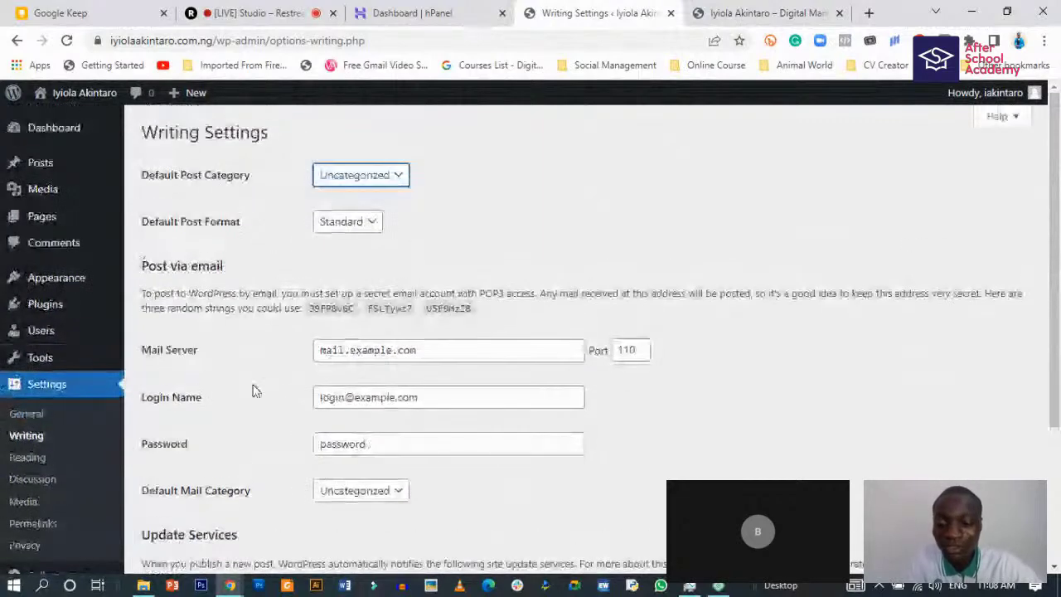
pyautogui.click(25, 457)
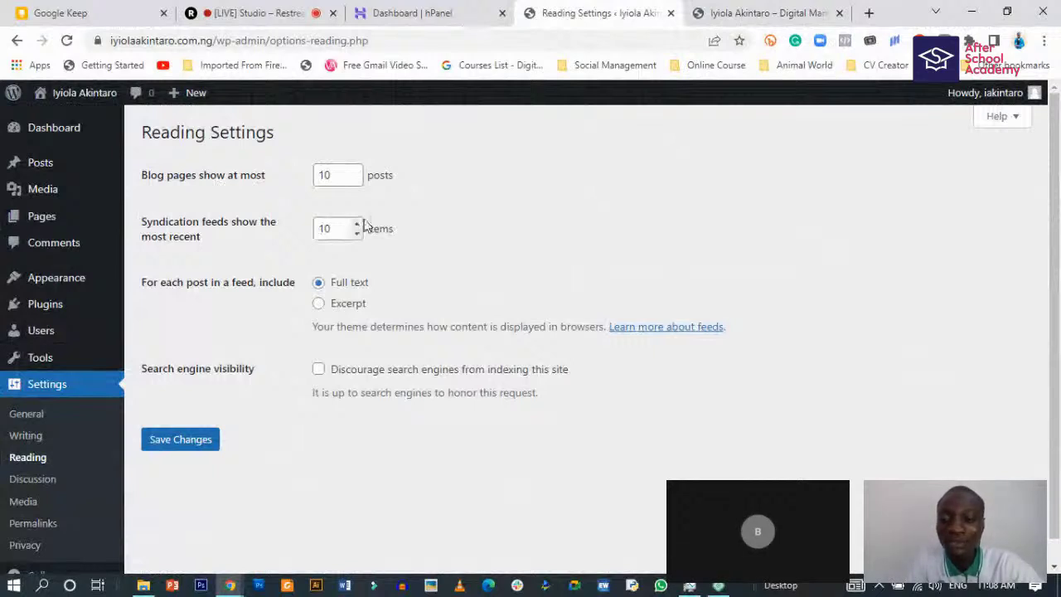
# - Set feeds to show an Excerpt in Reading settings, then open a new browser tab
pyautogui.click(318, 303)
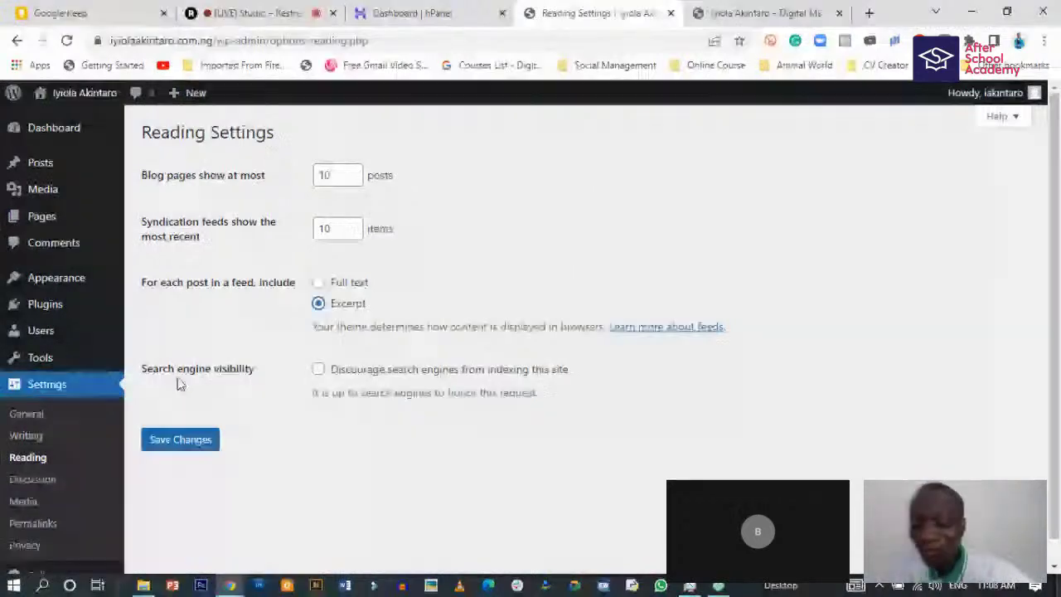
pyautogui.scroll(-1, 289, 339)
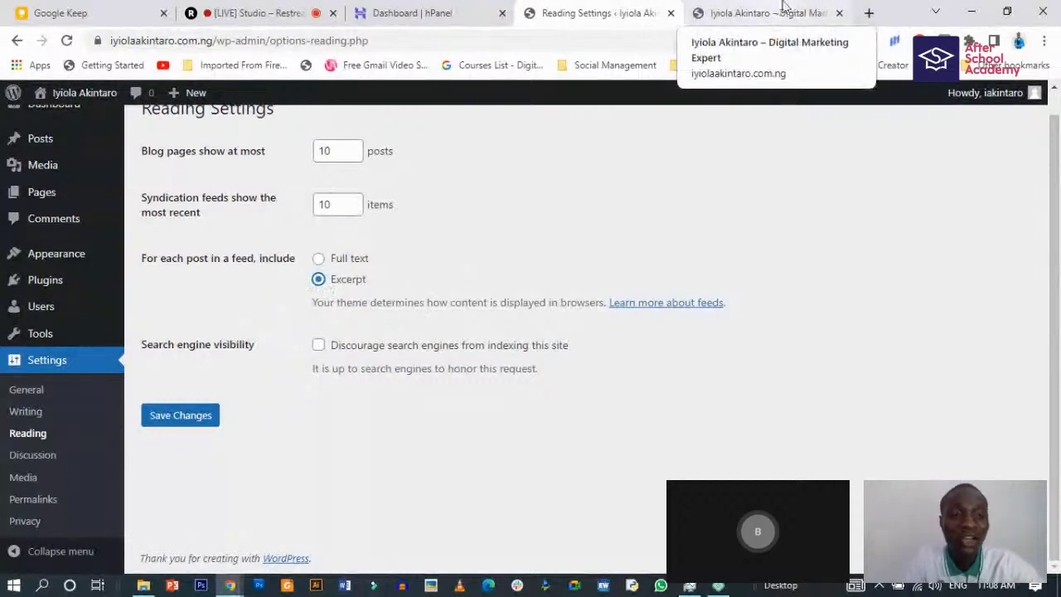
pyautogui.click(868, 15)
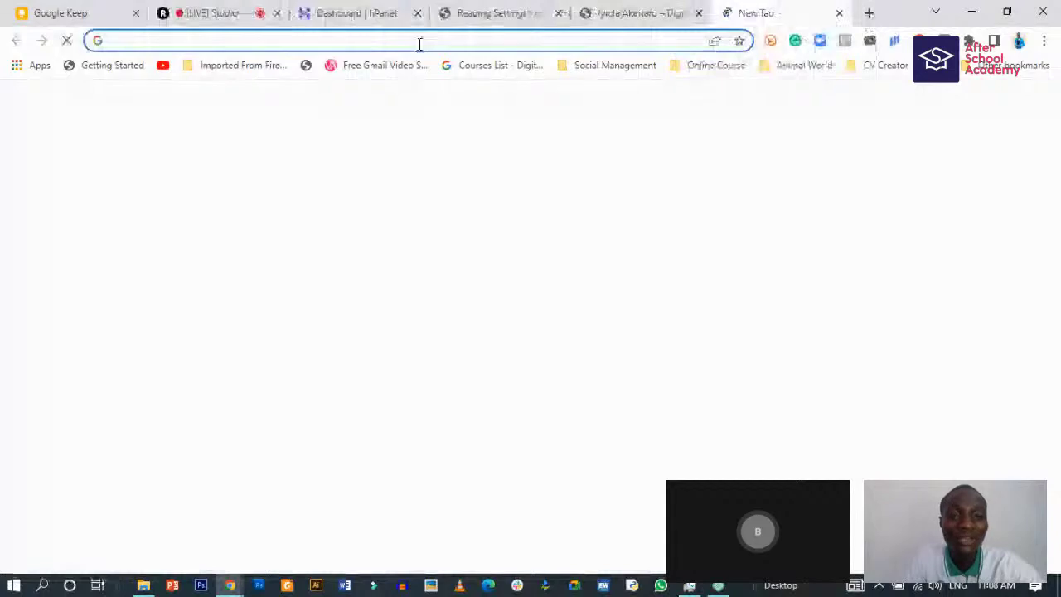
# - Search 'linda ikeji blog' from the address bar and open the blog's homepage result
pyautogui.click(419, 42)
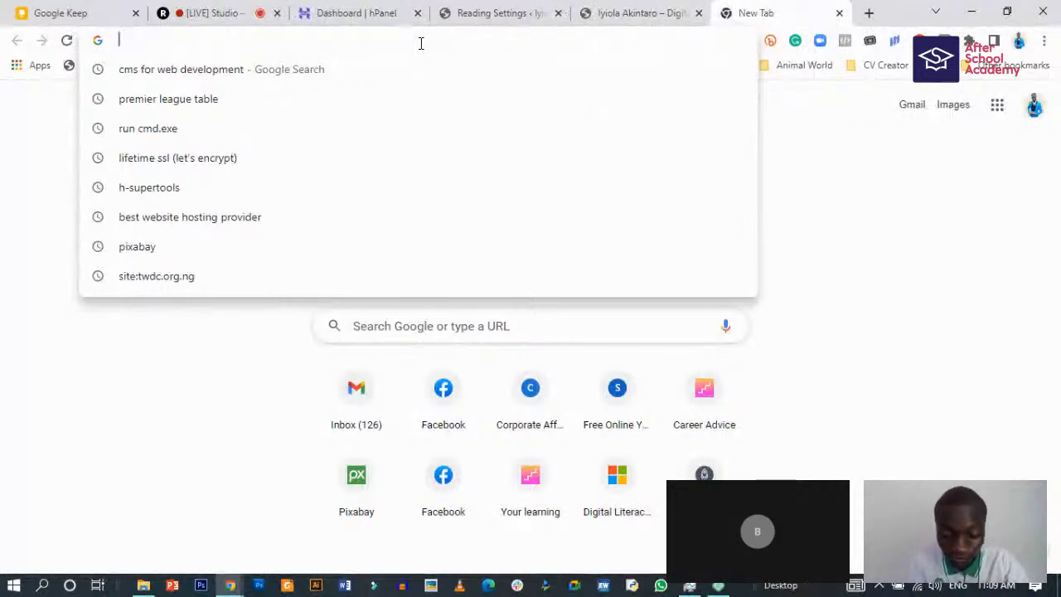
pyautogui.write('link')
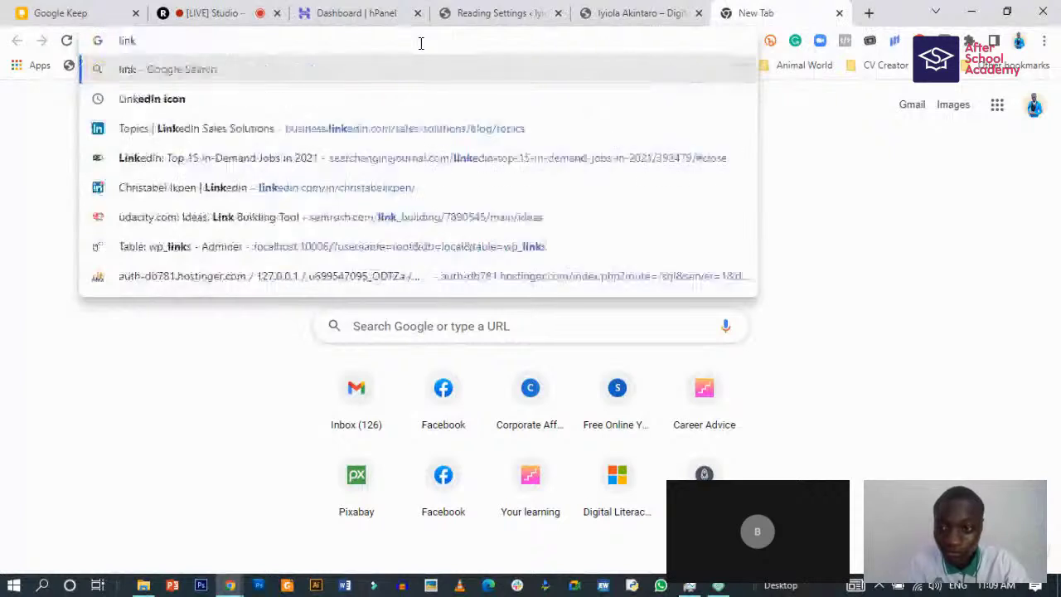
pyautogui.press('BackSpace')
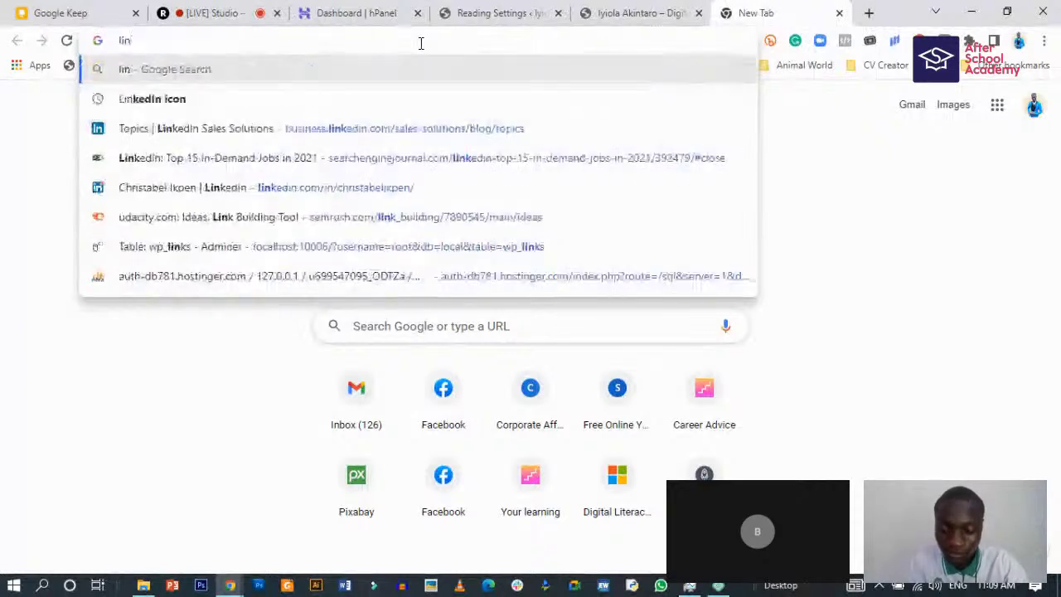
pyautogui.write('da')
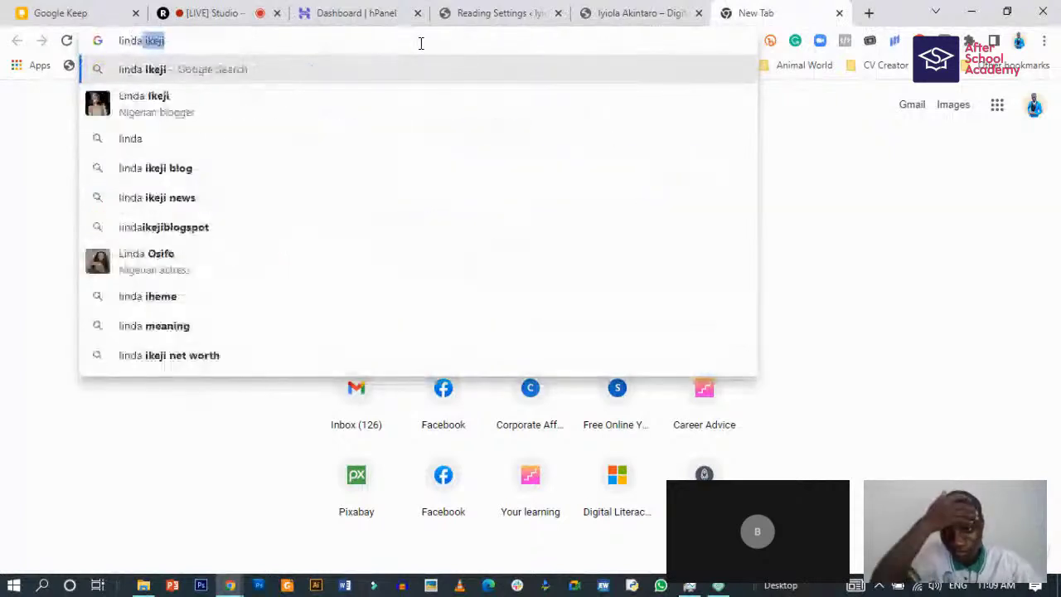
pyautogui.click(195, 172)
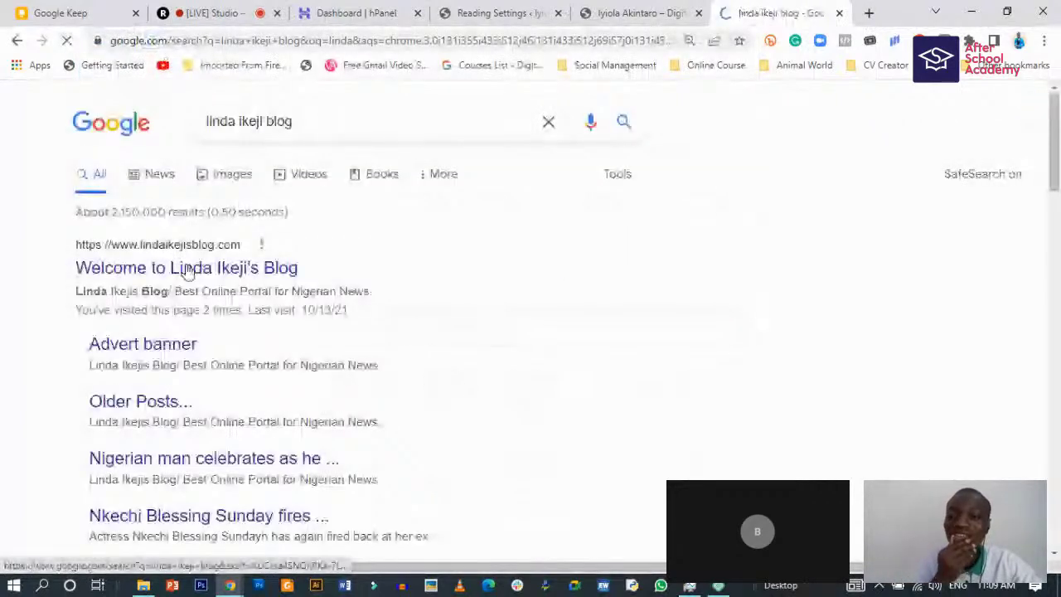
pyautogui.click(187, 270)
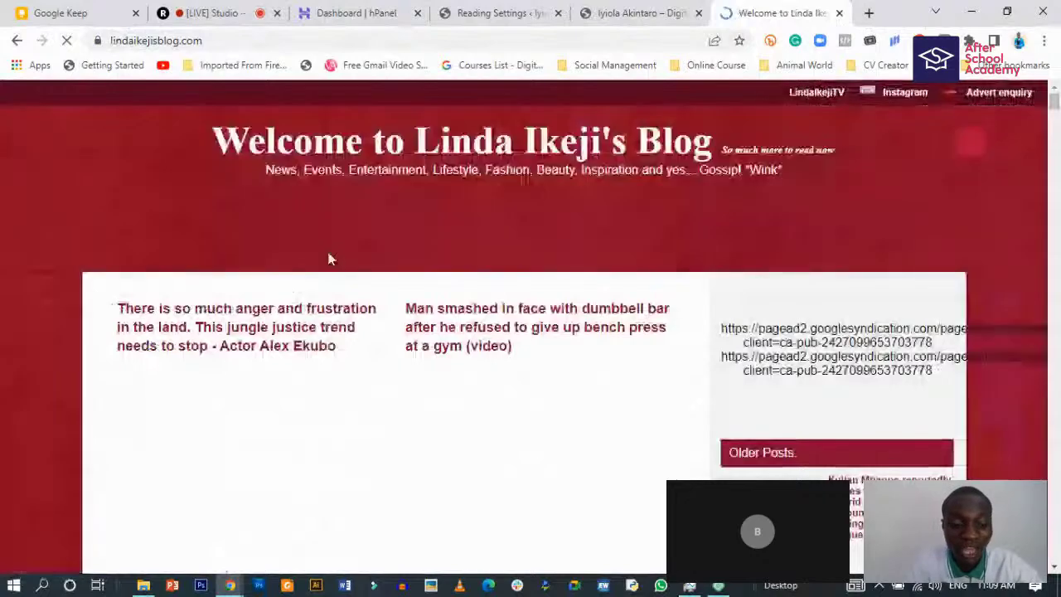
# - Scroll through Linda Ikeji's Blog homepage to see how its posts are listed
pyautogui.scroll(-2, 328, 266)
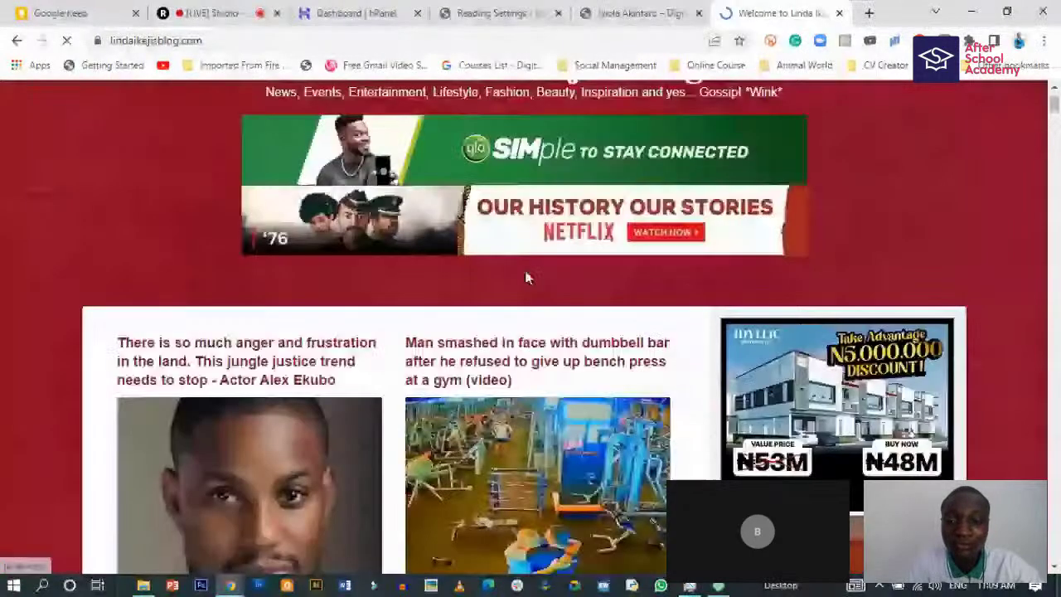
pyautogui.scroll(-3, 527, 273)
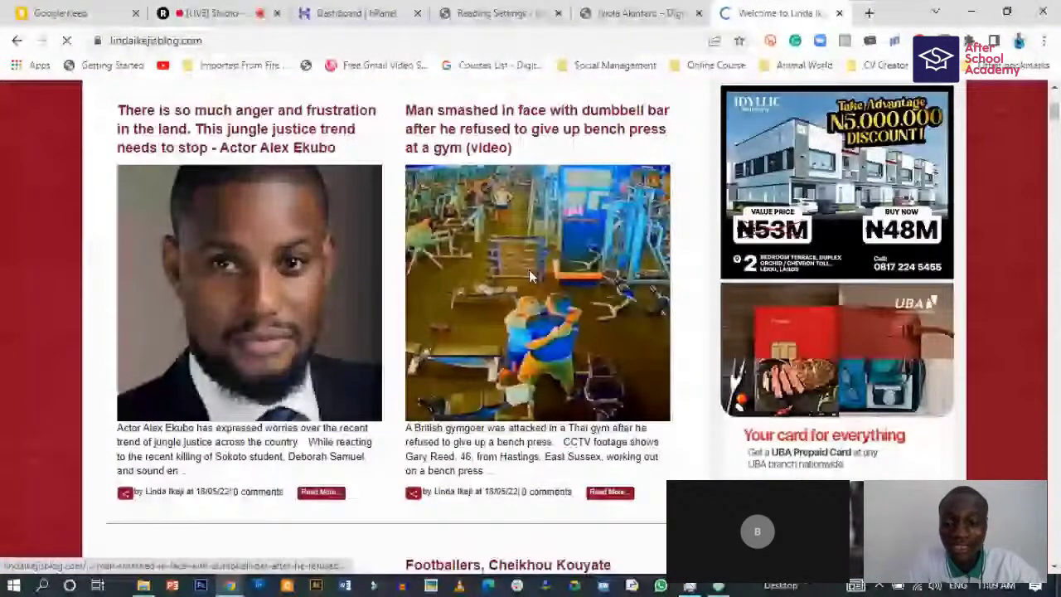
pyautogui.scroll(-2, 350, 362)
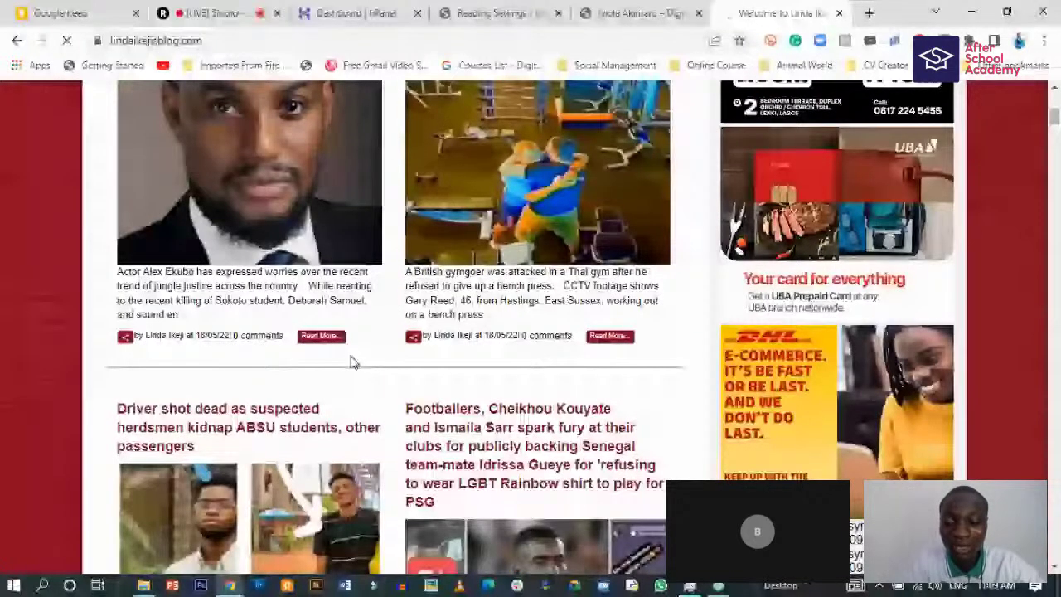
pyautogui.scroll(-1, 350, 362)
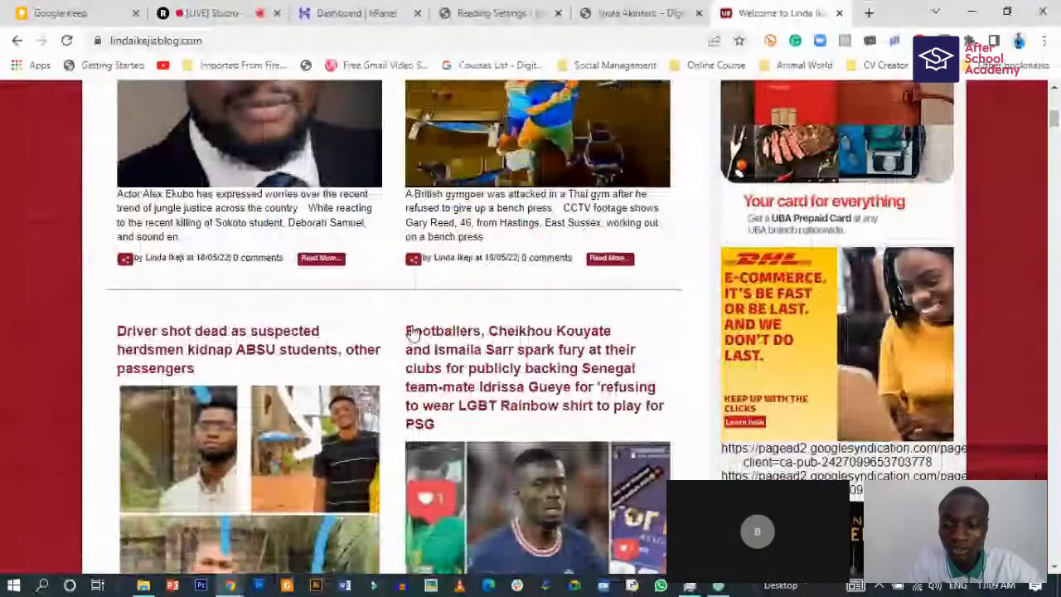
pyautogui.scroll(1, 412, 333)
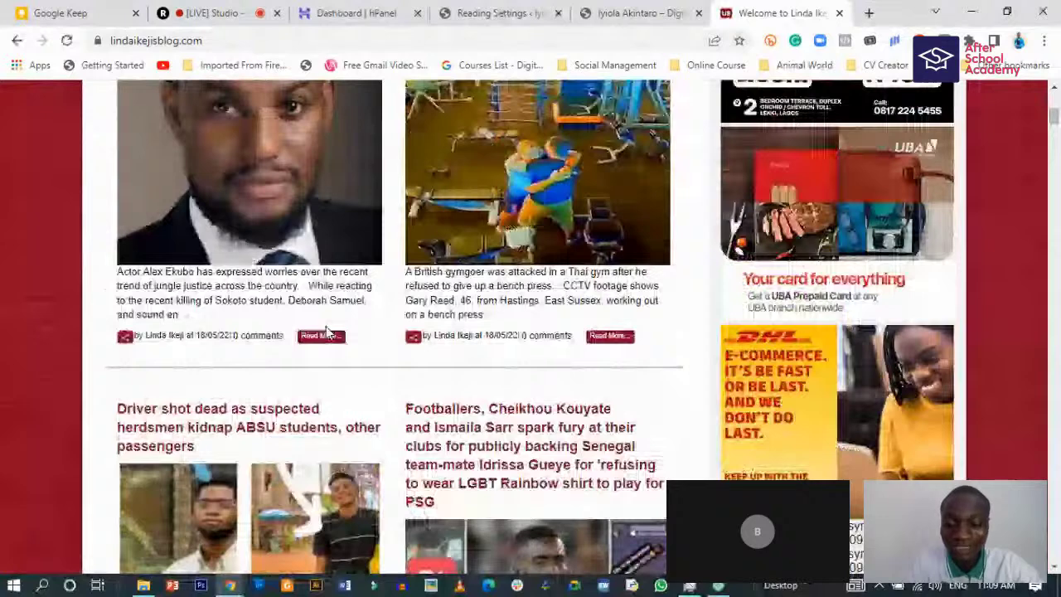
pyautogui.scroll(1, 292, 365)
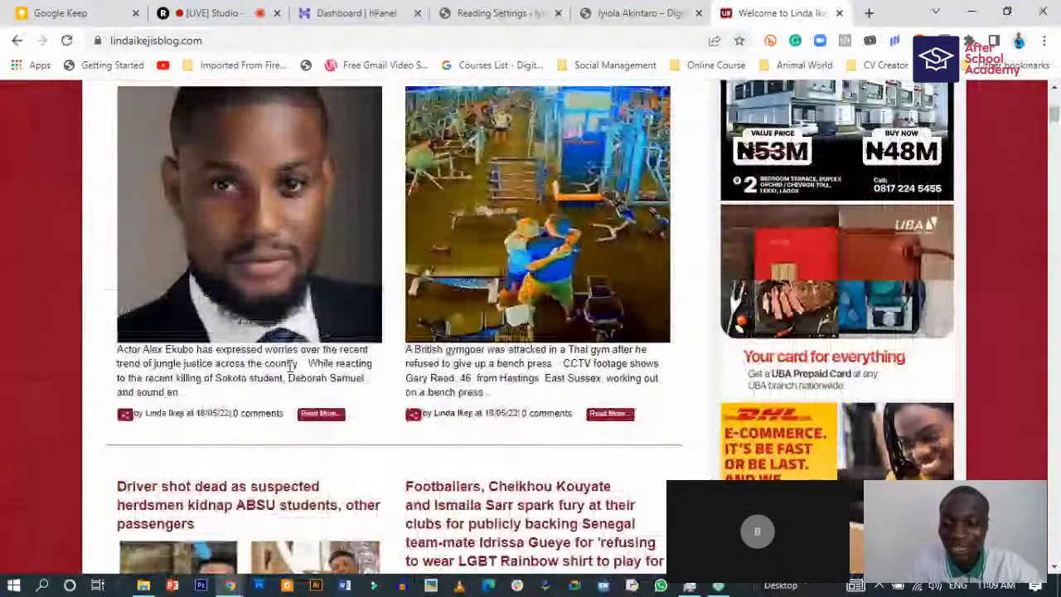
pyautogui.scroll(2, 312, 439)
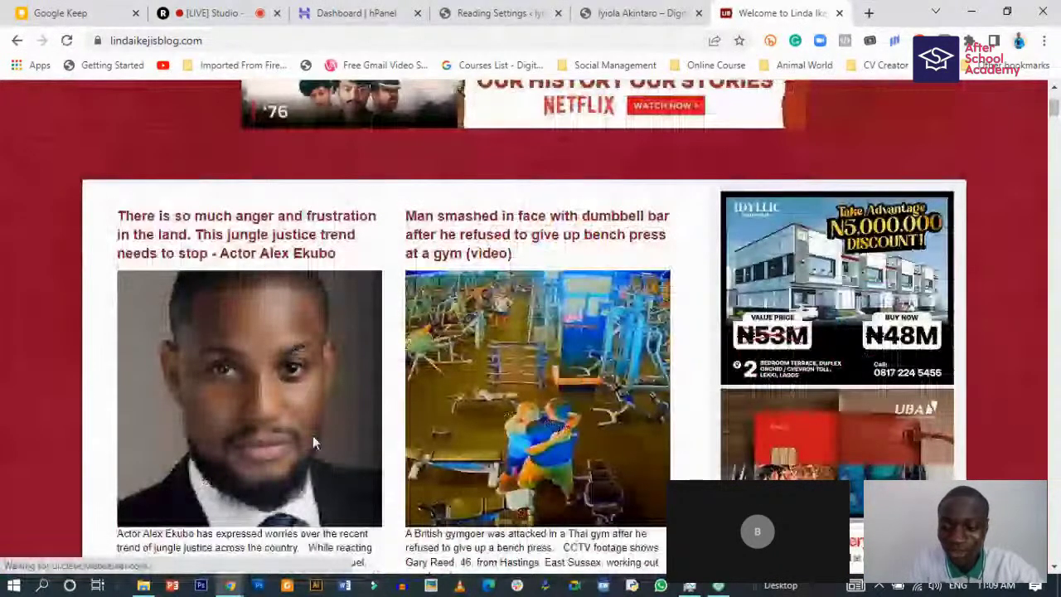
pyautogui.scroll(-1, 312, 441)
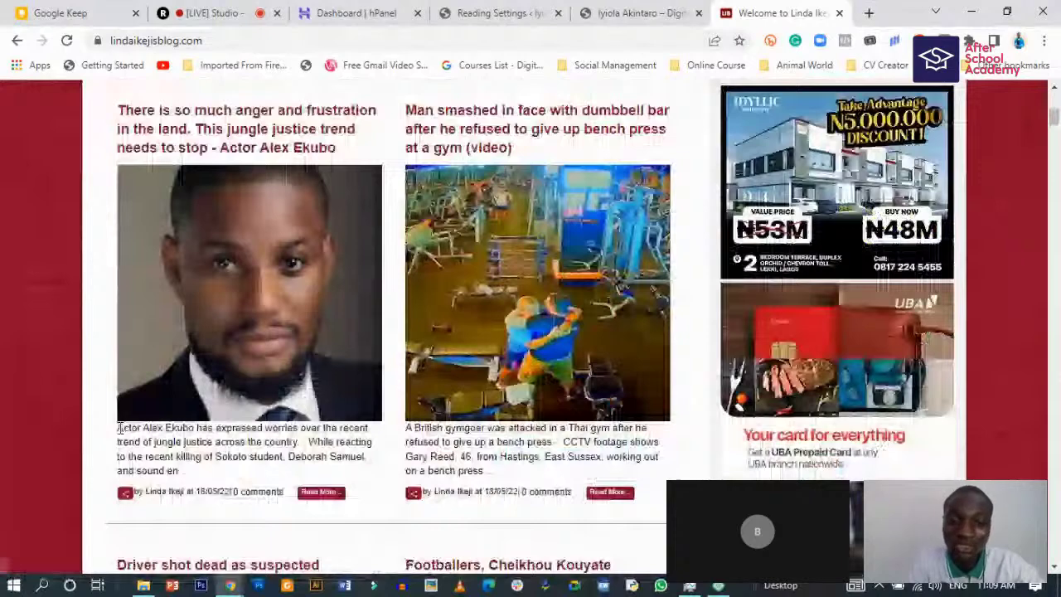
pyautogui.moveTo(117, 428); pyautogui.dragTo(323, 500)
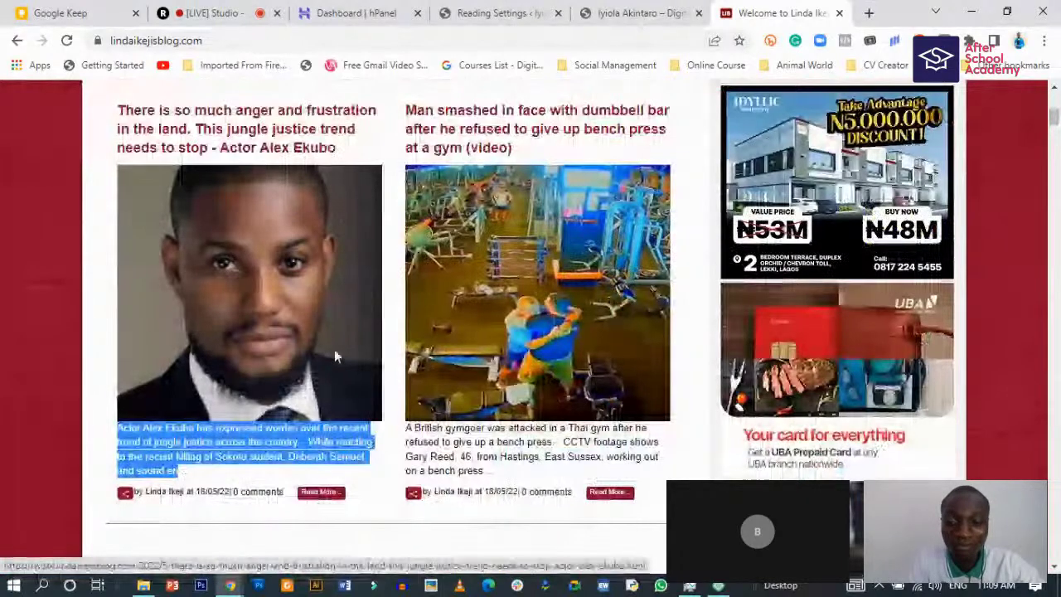
pyautogui.scroll(1, 335, 355)
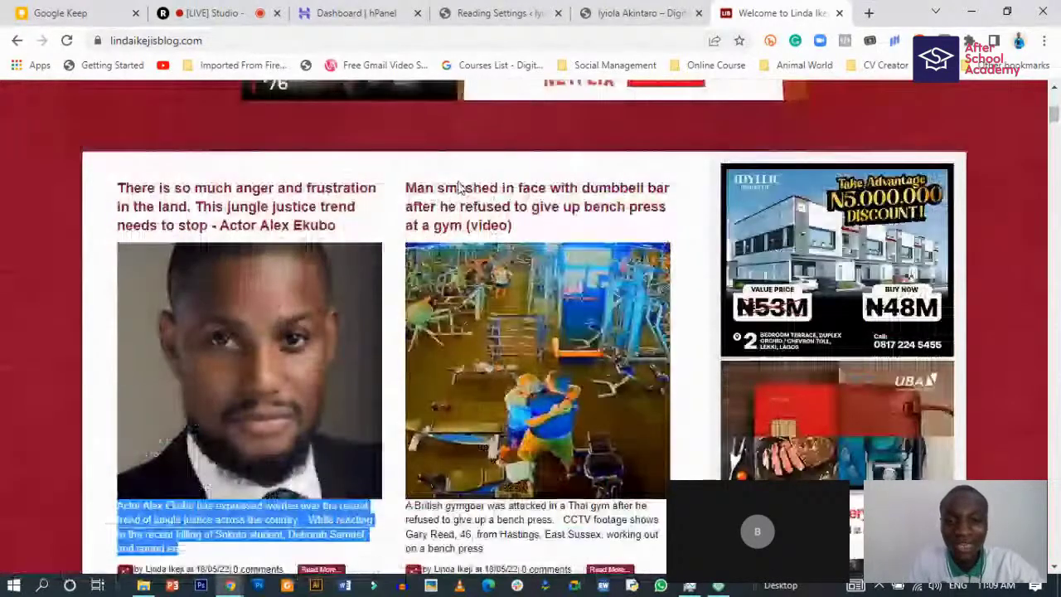
# - Compare the Reading Settings with the blog, browsing further down its post list
pyautogui.click(498, 13)
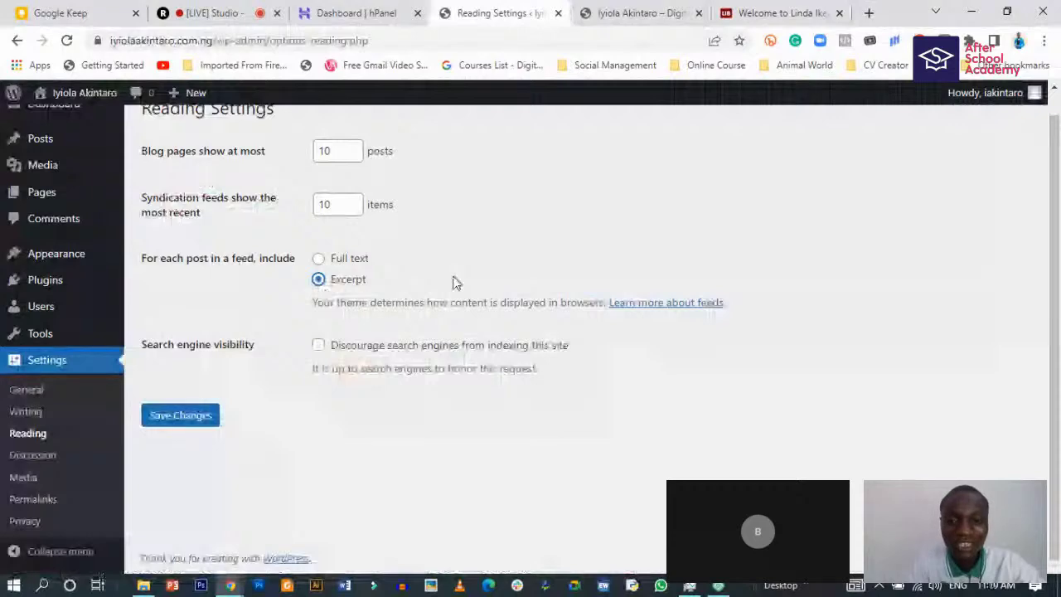
pyautogui.click(782, 13)
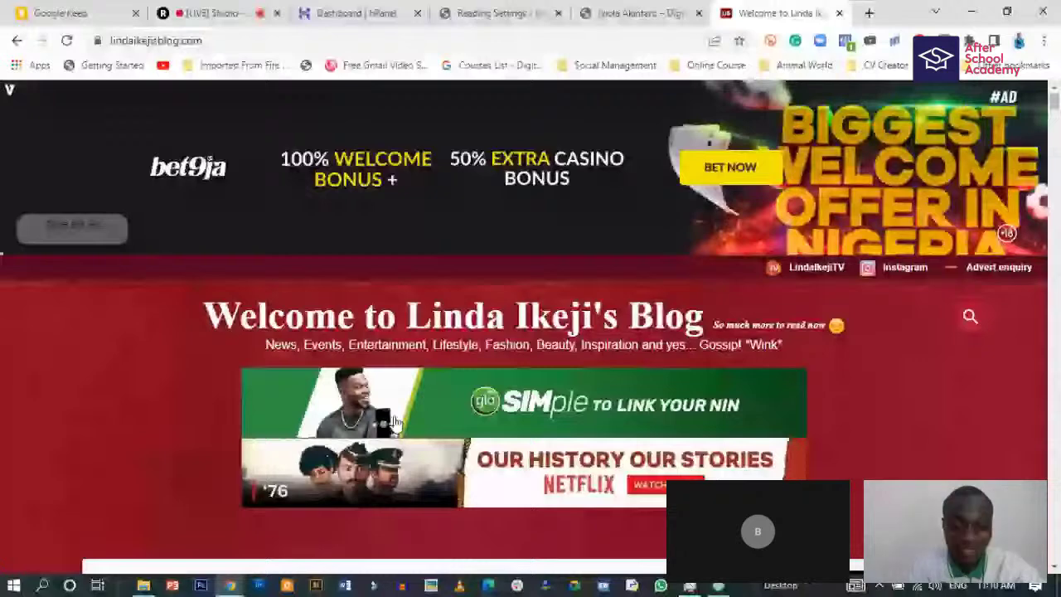
pyautogui.scroll(-2, 465, 422)
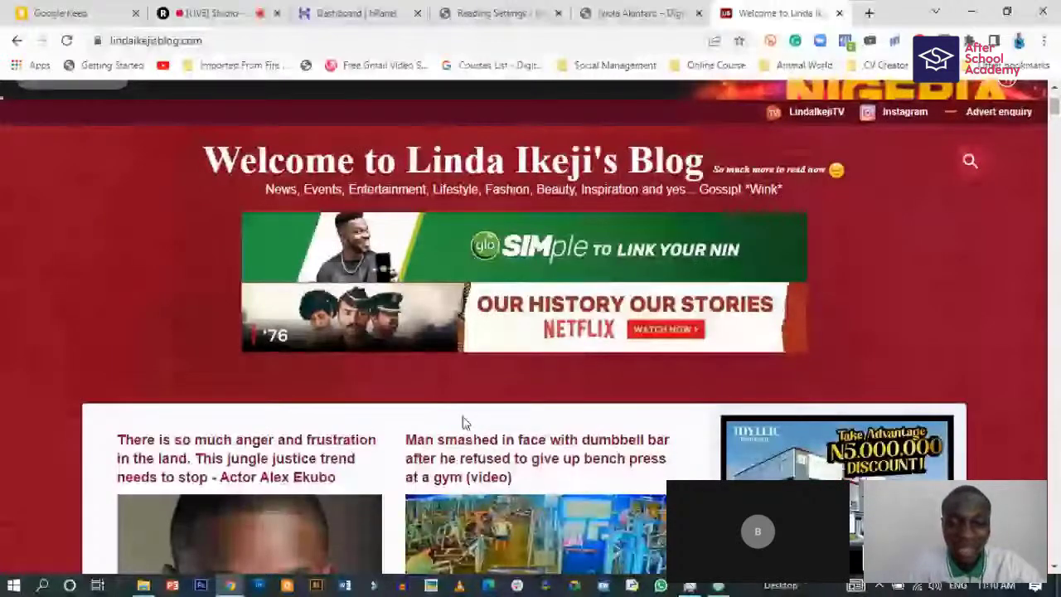
pyautogui.scroll(-10, 351, 421)
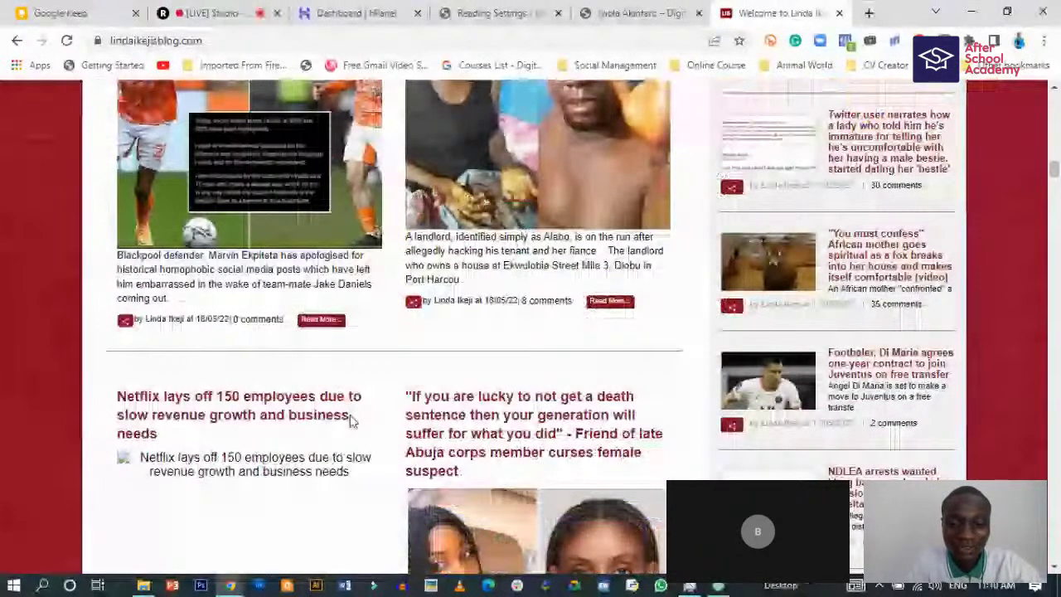
pyautogui.scroll(-5, 351, 421)
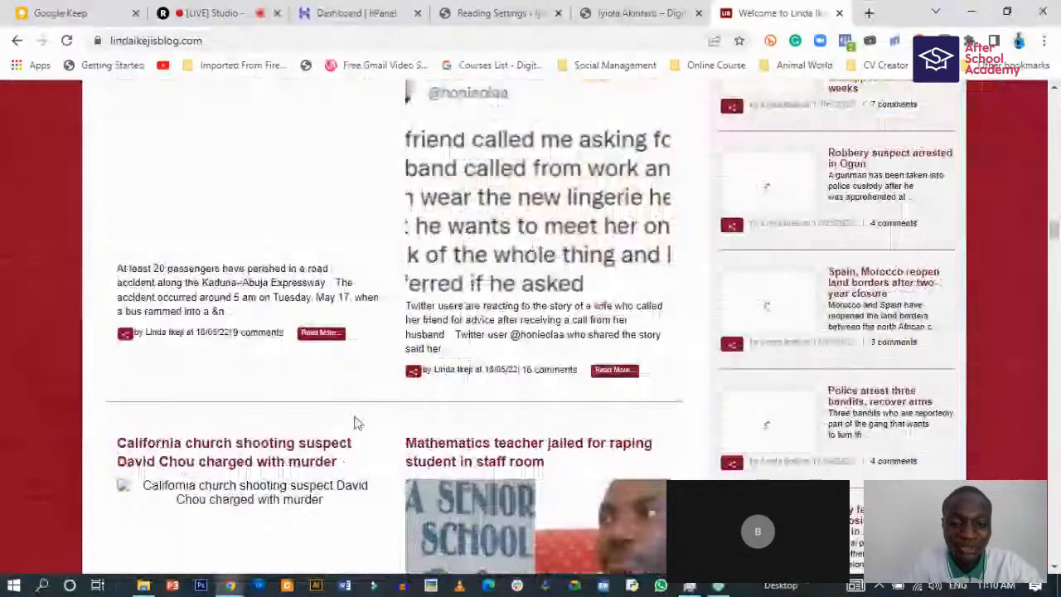
pyautogui.scroll(-5, 354, 423)
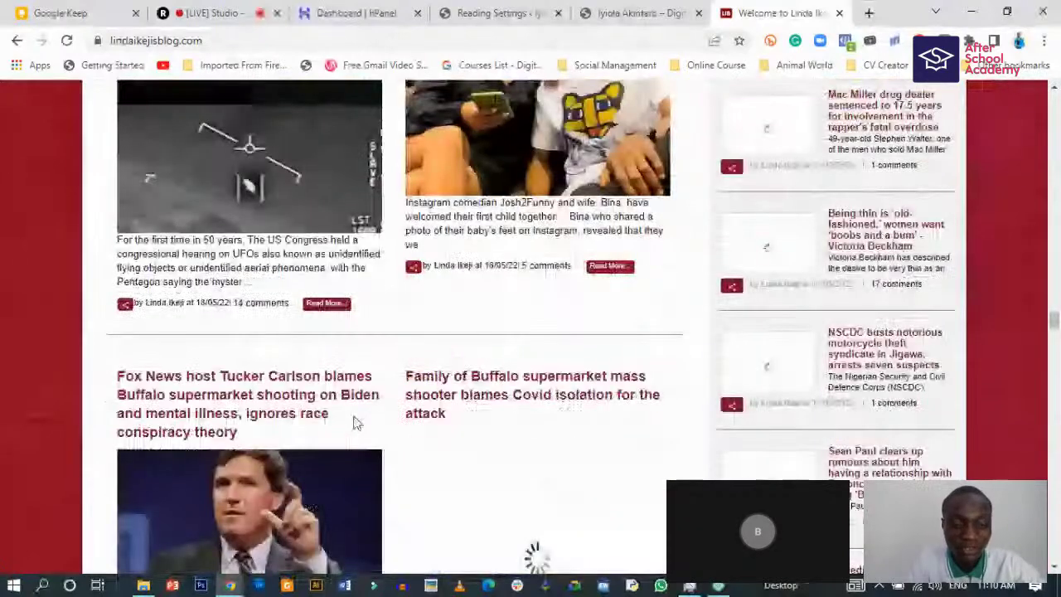
pyautogui.scroll(-5, 354, 422)
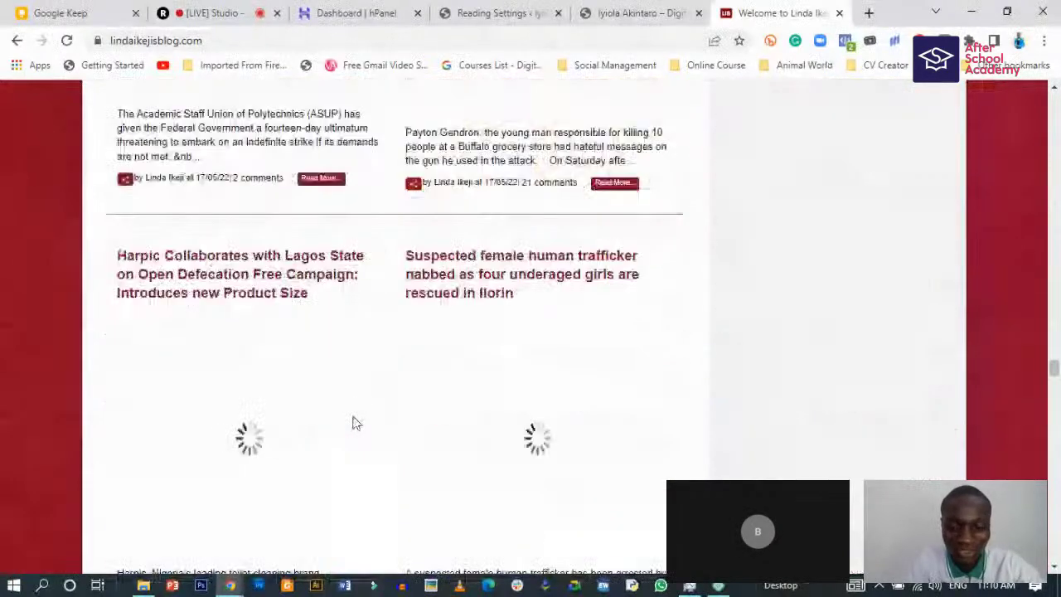
pyautogui.scroll(-15, 357, 423)
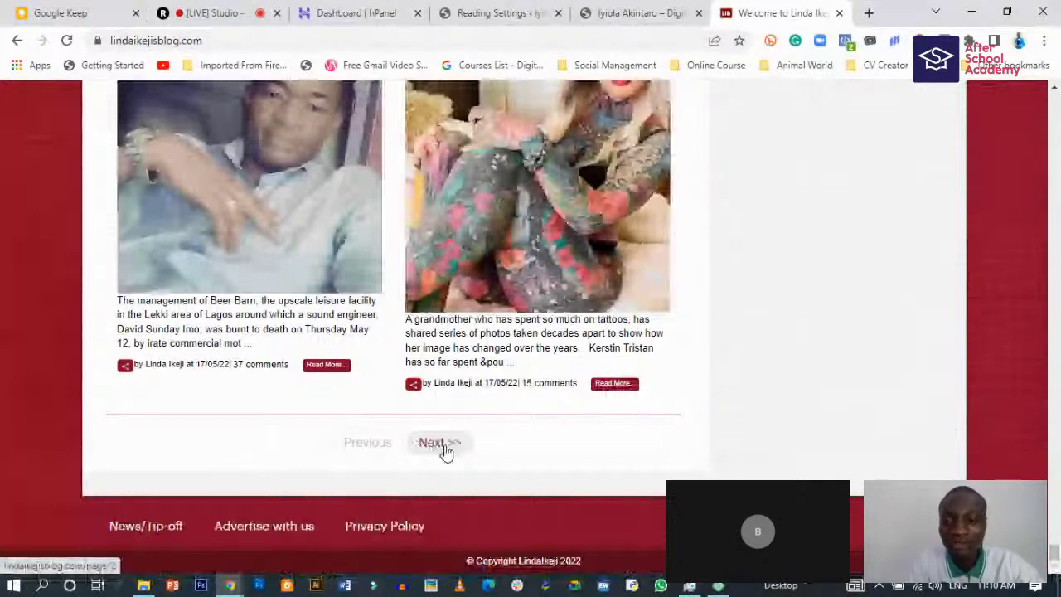
# - Check the 'Blog pages show at most' value of 10 against the blog's post listing
pyautogui.click(465, 13)
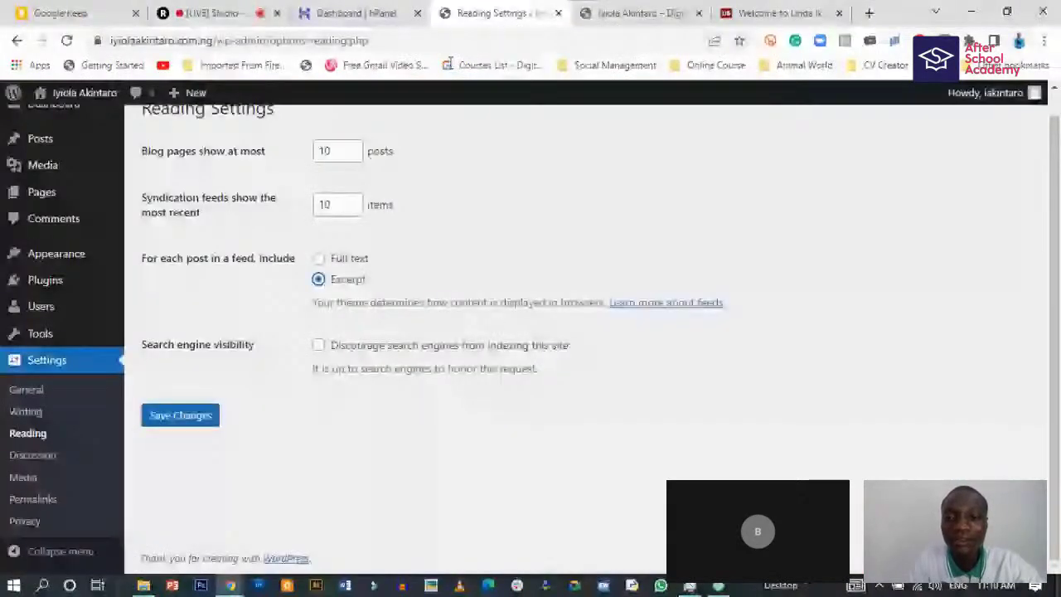
pyautogui.scroll(1, 235, 182)
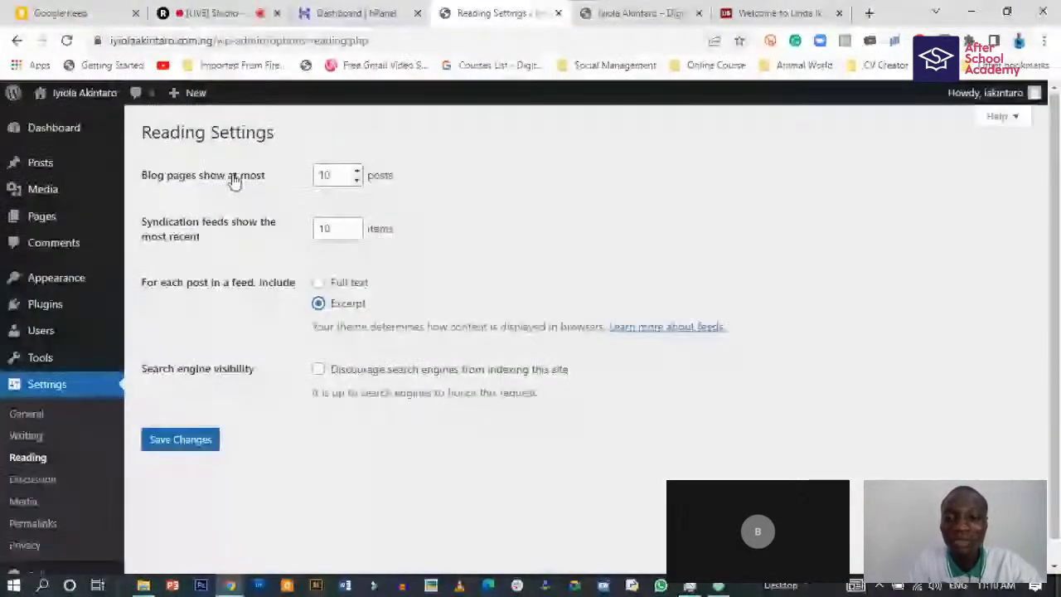
pyautogui.doubleClick(334, 177)
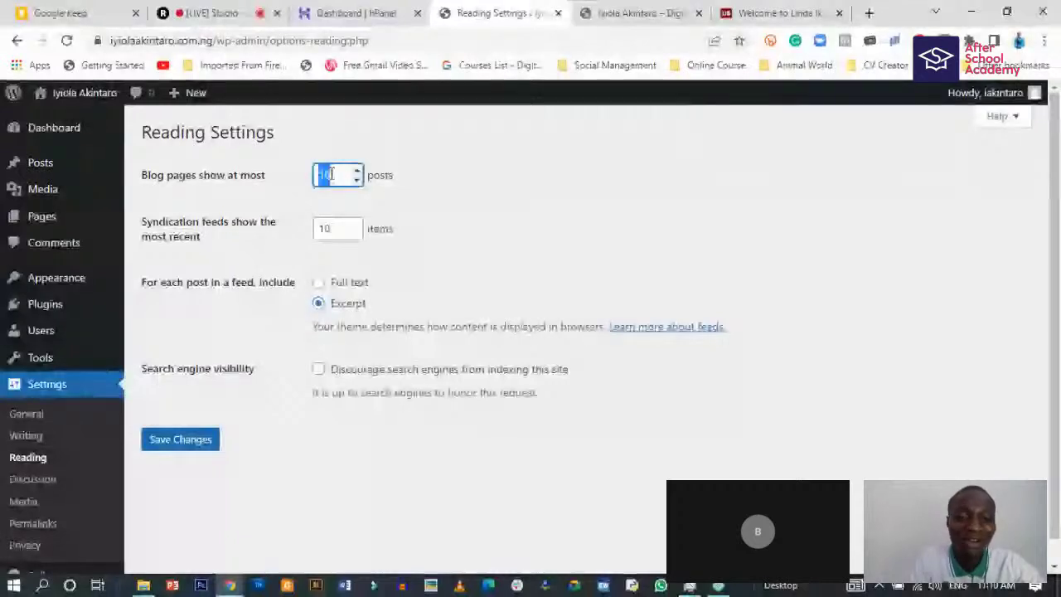
pyautogui.click(808, 10)
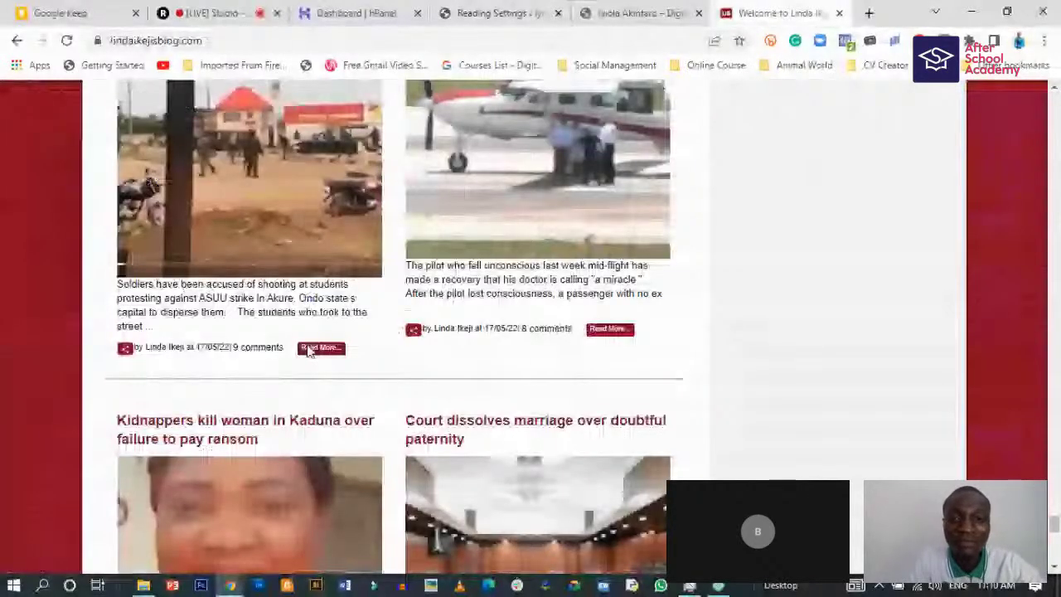
pyautogui.scroll(3, 535, 371)
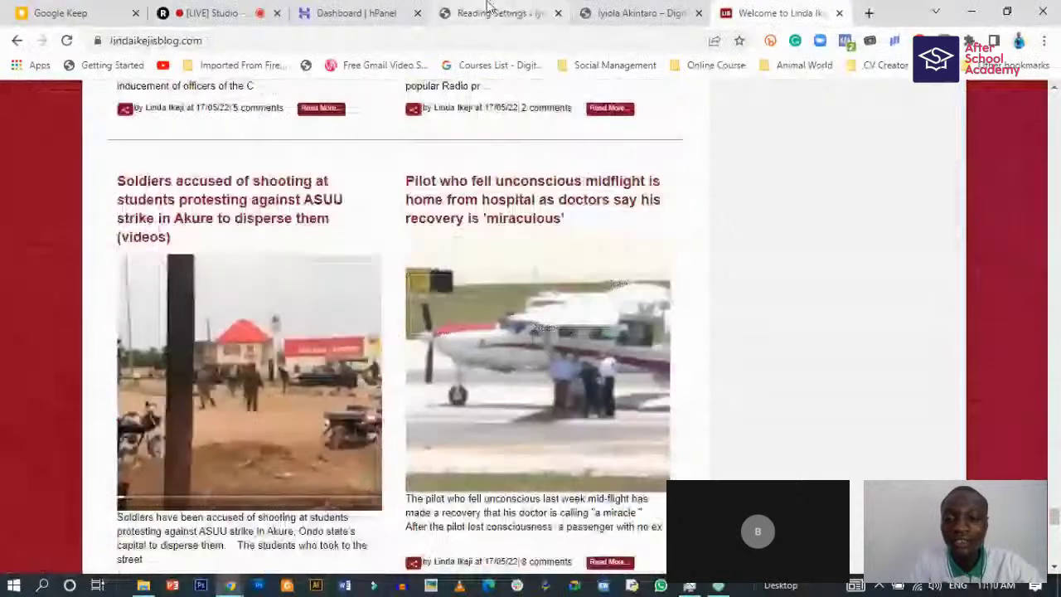
pyautogui.click(489, 10)
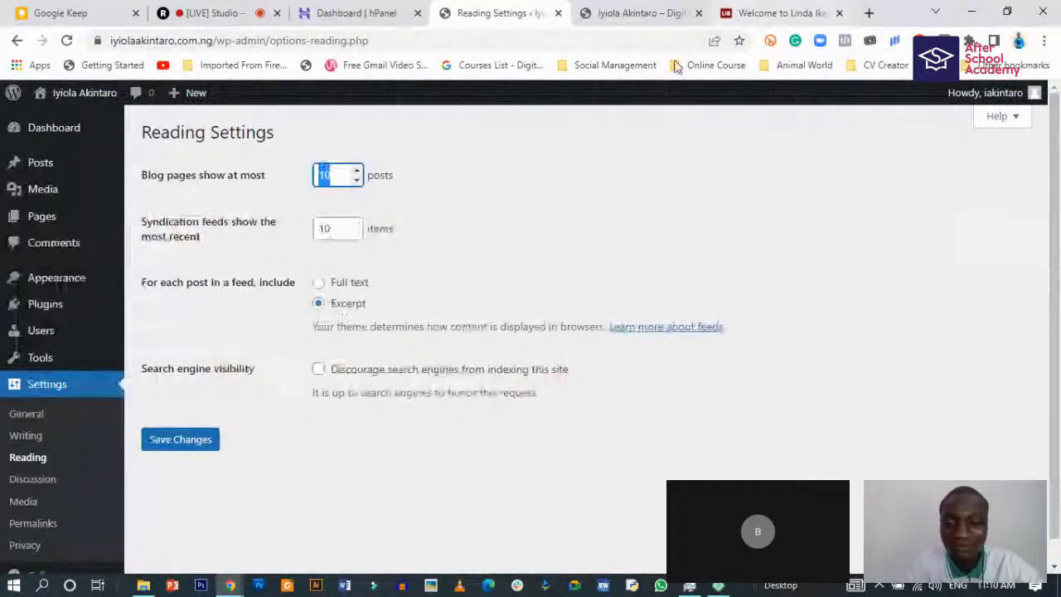
pyautogui.click(811, 10)
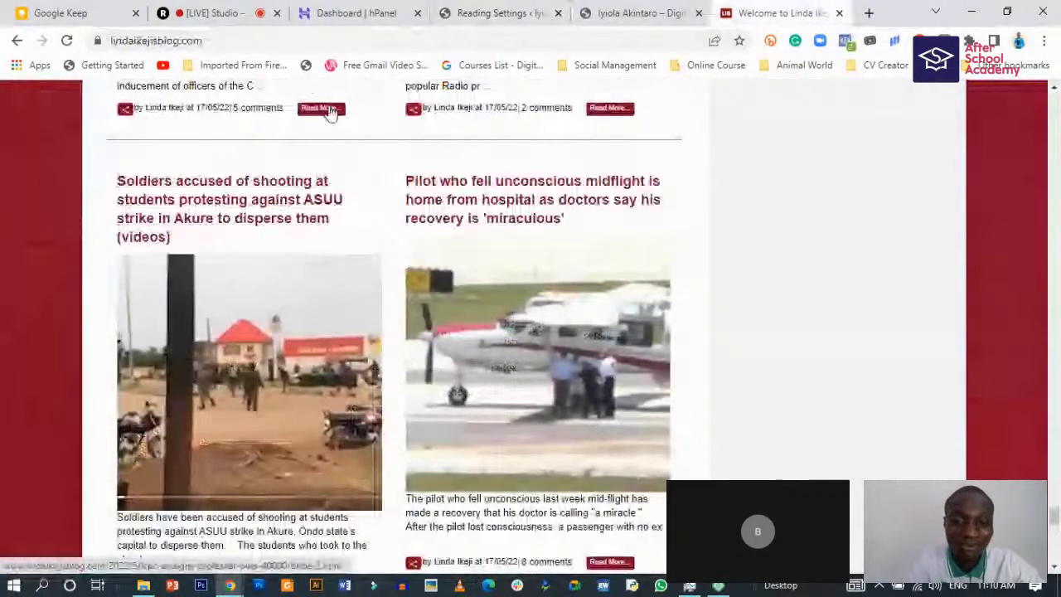
pyautogui.scroll(1, 540, 206)
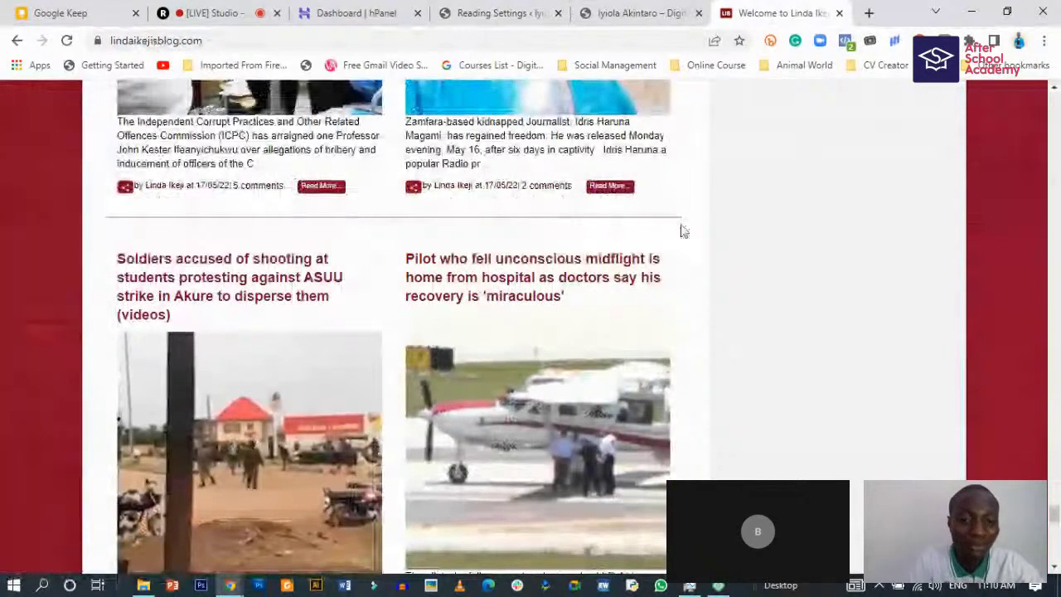
pyautogui.click(495, 13)
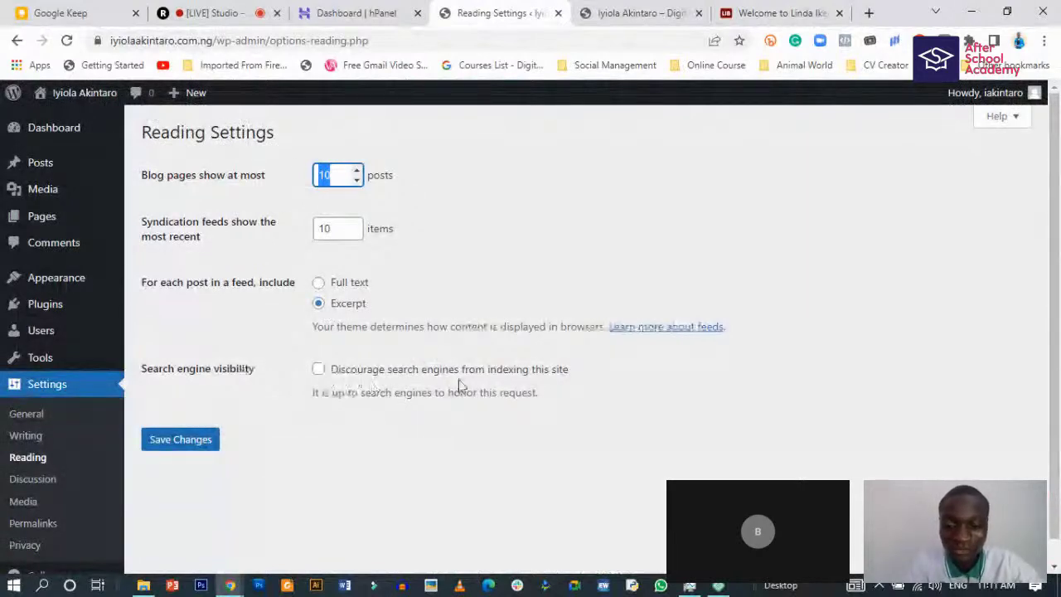
# - Keep 'Blog pages show at most' at 10 and save the Reading settings
pyautogui.click(338, 176)
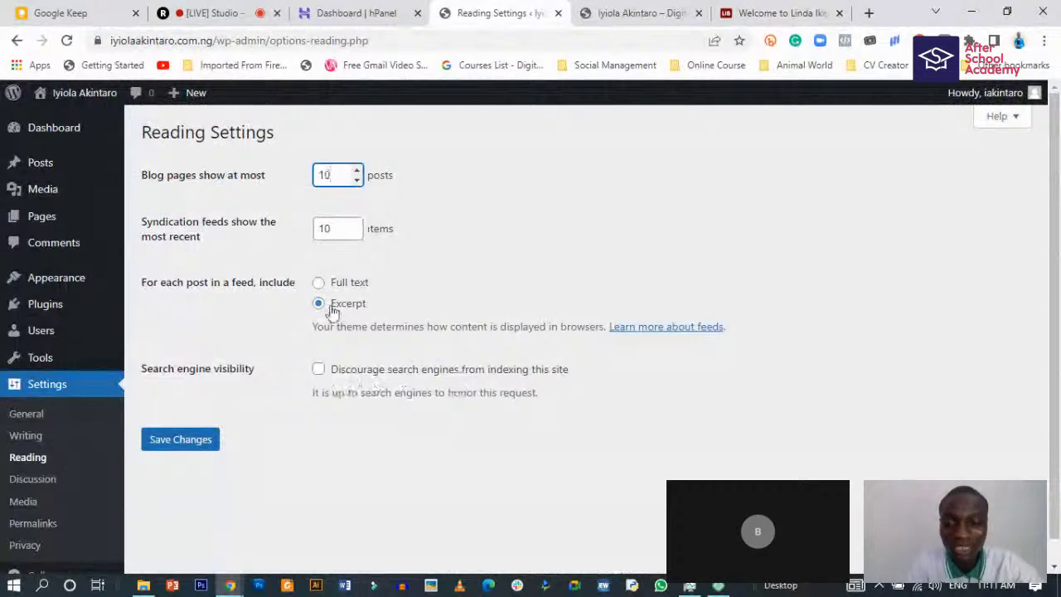
pyautogui.scroll(-1, 323, 395)
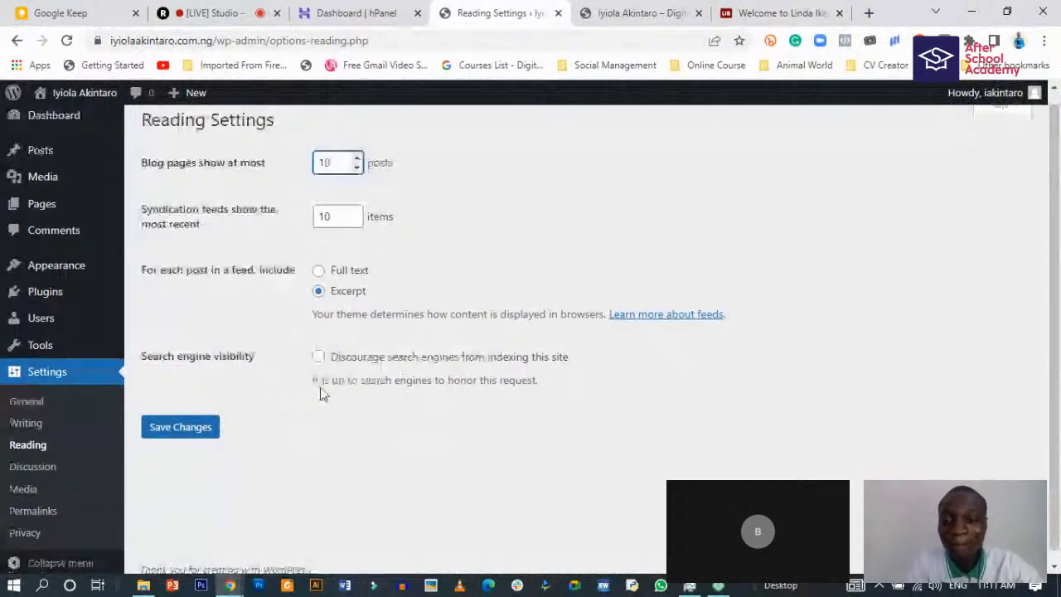
pyautogui.scroll(1, 323, 395)
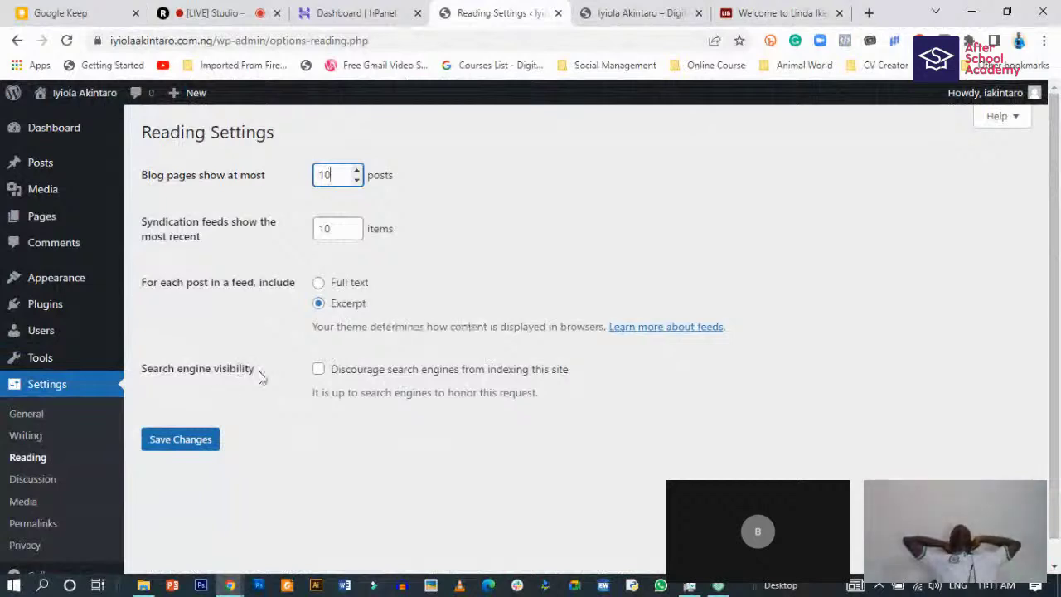
pyautogui.click(162, 447)
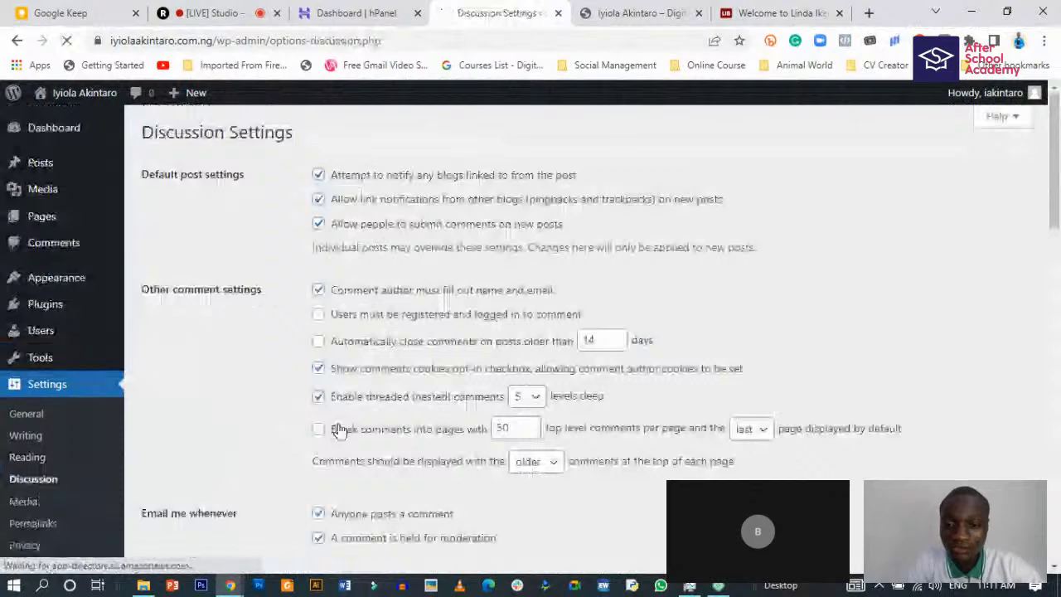
# - Scroll through the Discussion Settings options
pyautogui.scroll(-5, 280, 395)
pyautogui.scroll(5, 388, 178)
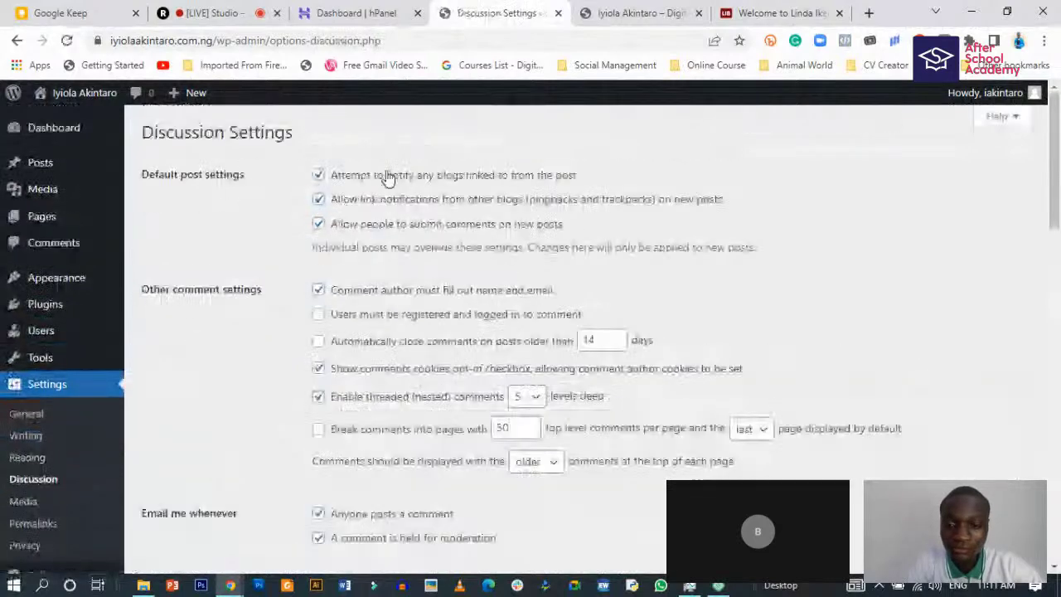
pyautogui.scroll(-1, 388, 178)
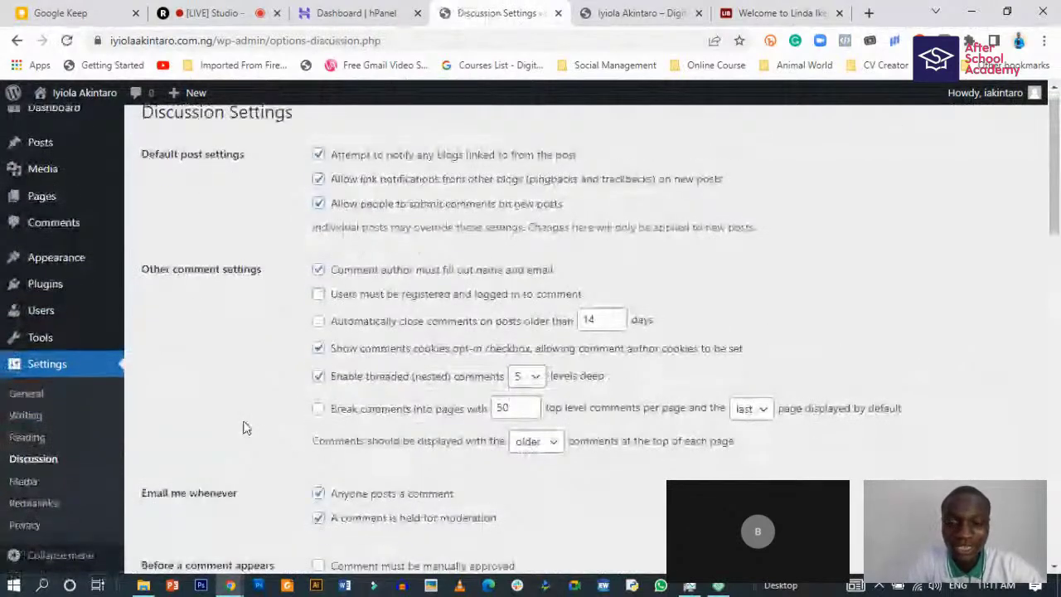
pyautogui.scroll(-2, 243, 428)
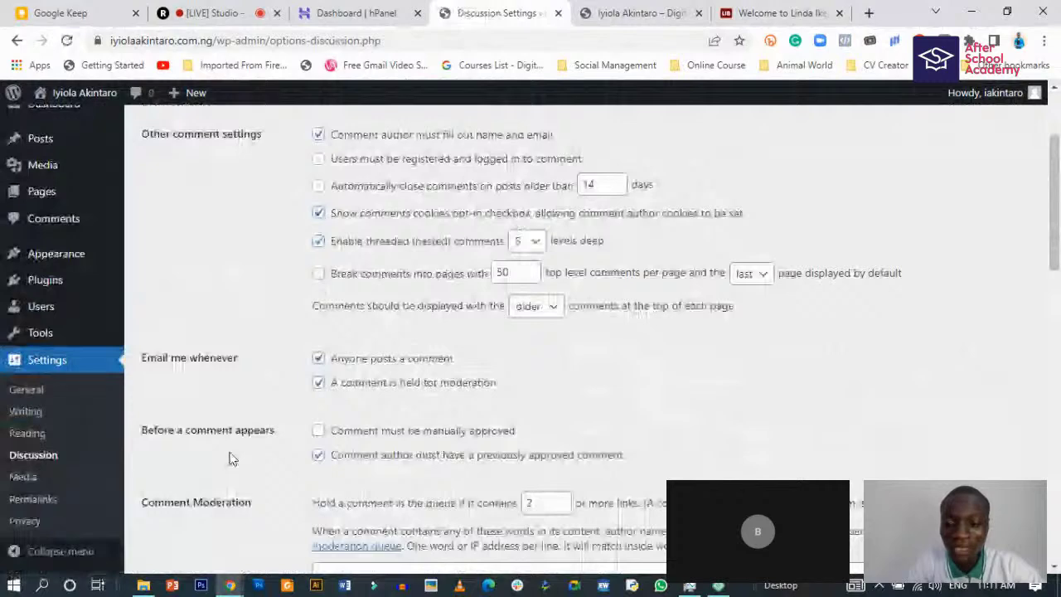
pyautogui.scroll(-2, 134, 446)
pyautogui.scroll(-3, 134, 445)
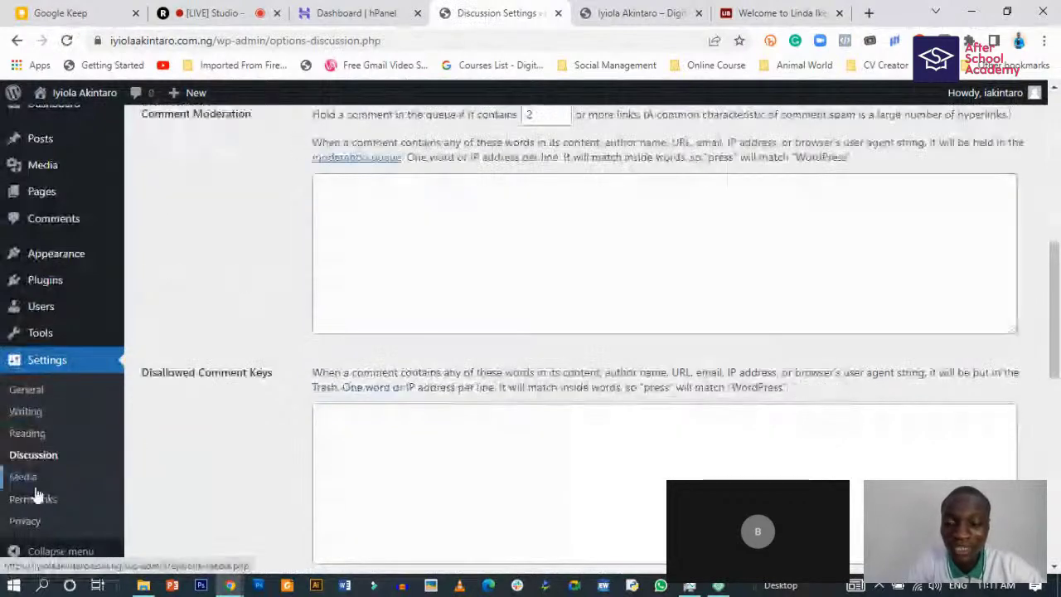
# - Open Media Settings and review the thumbnail 150×150, medium 300×300 and large 1024×1024 sizes
pyautogui.click(95, 486)
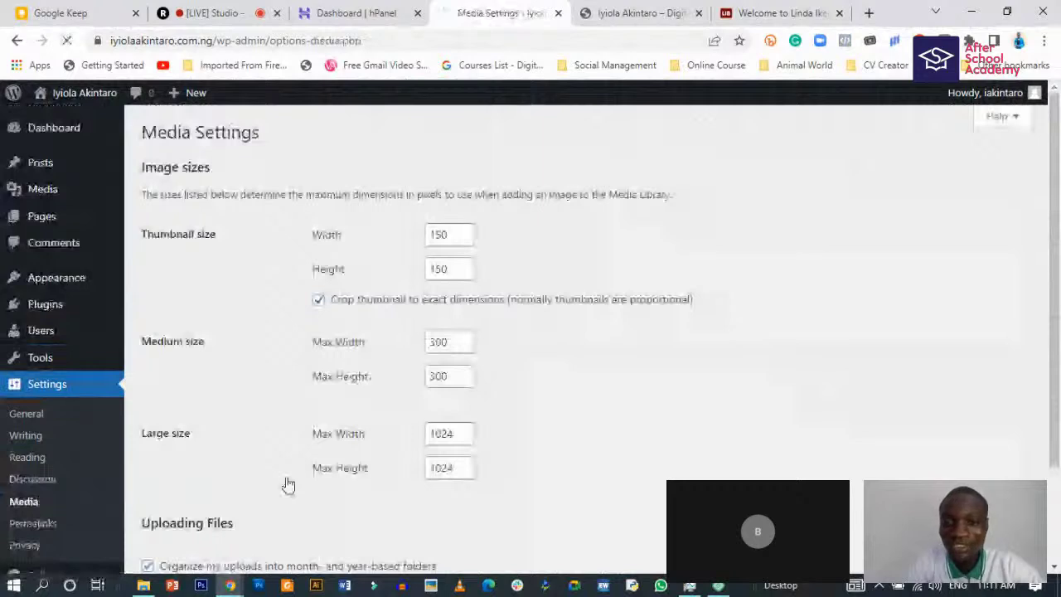
pyautogui.scroll(-2, 332, 489)
pyautogui.scroll(1, 306, 348)
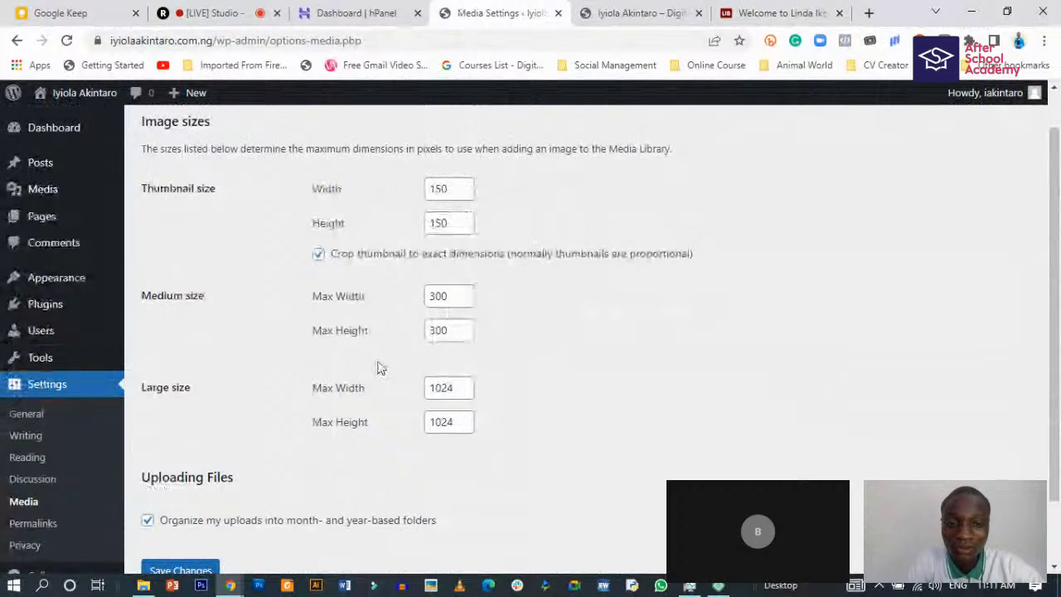
pyautogui.scroll(-1, 378, 367)
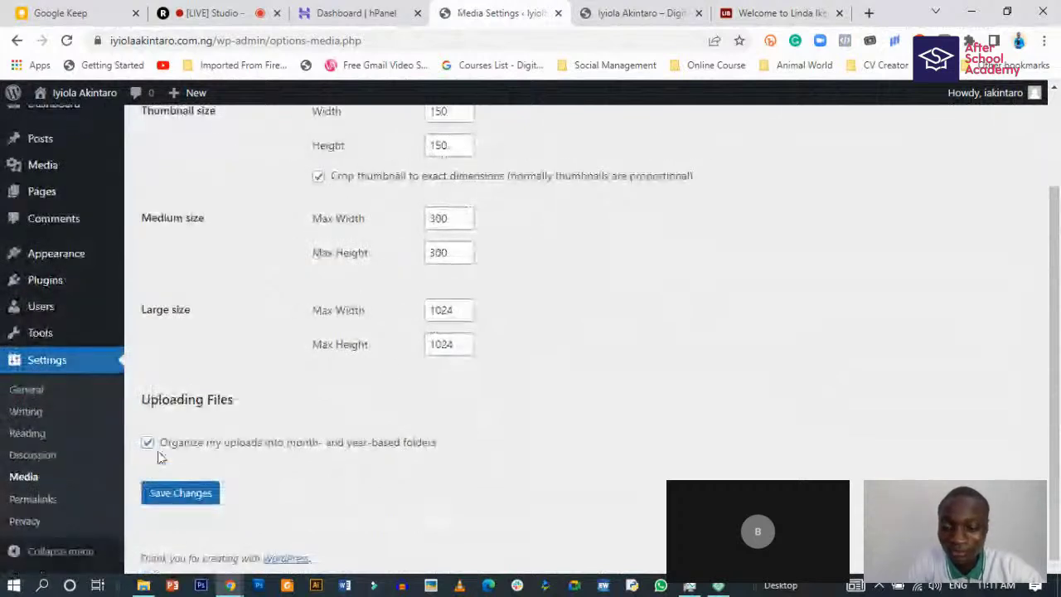
pyautogui.scroll(2, 184, 411)
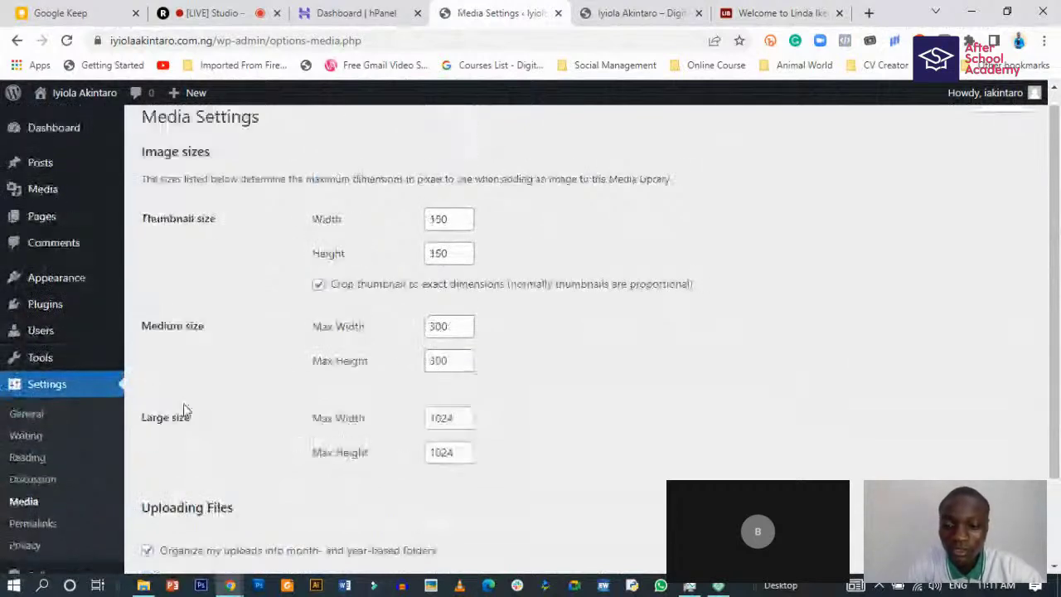
pyautogui.scroll(-2, 184, 410)
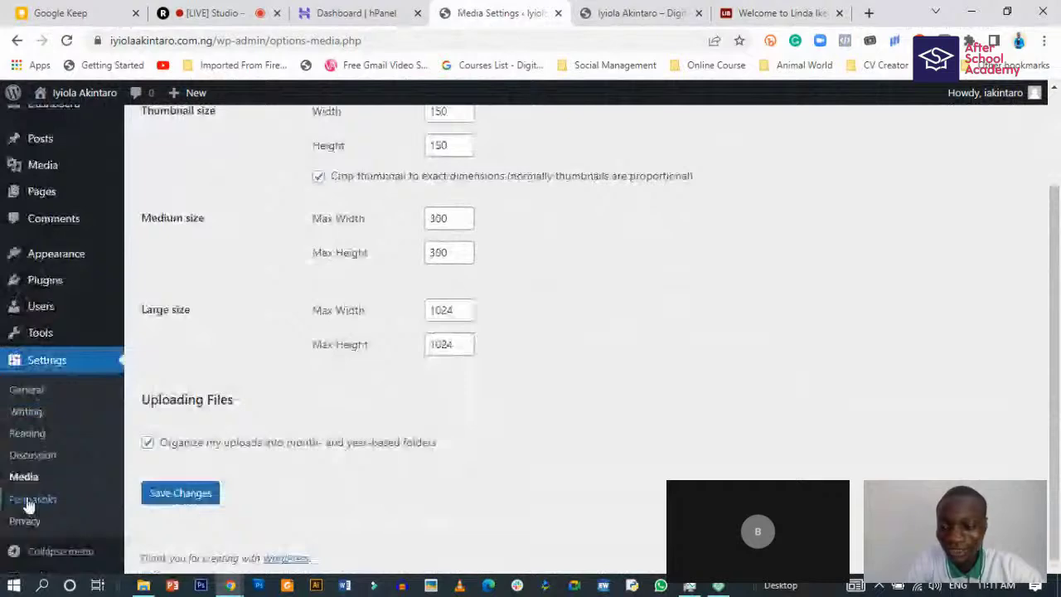
pyautogui.click(26, 500)
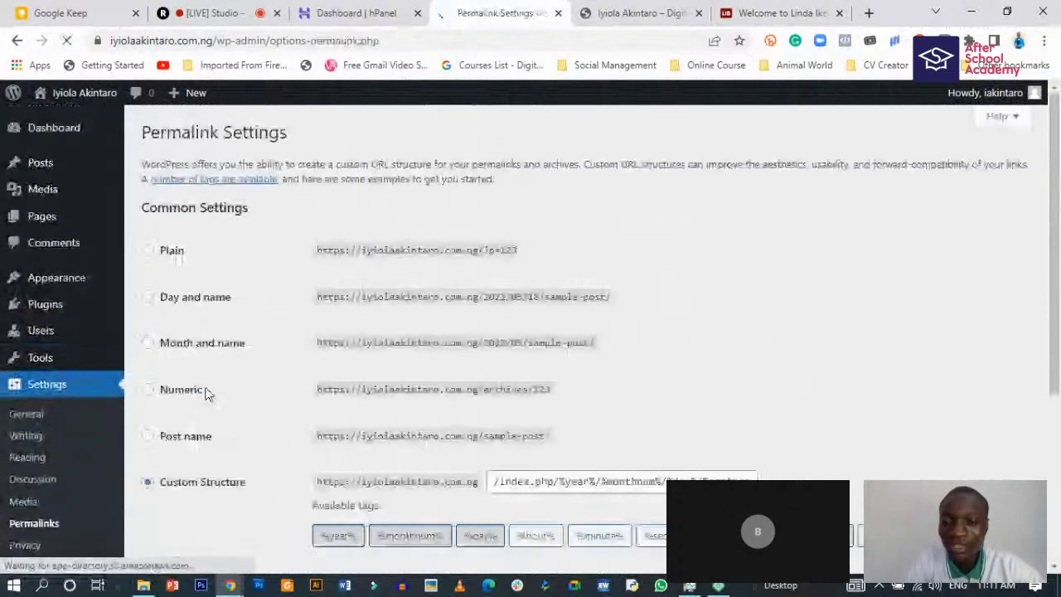
# - Set the permalink structure to Post name, giving custom /%postname%/, then switch to the Linda Ikeji article
pyautogui.scroll(-1, 285, 393)
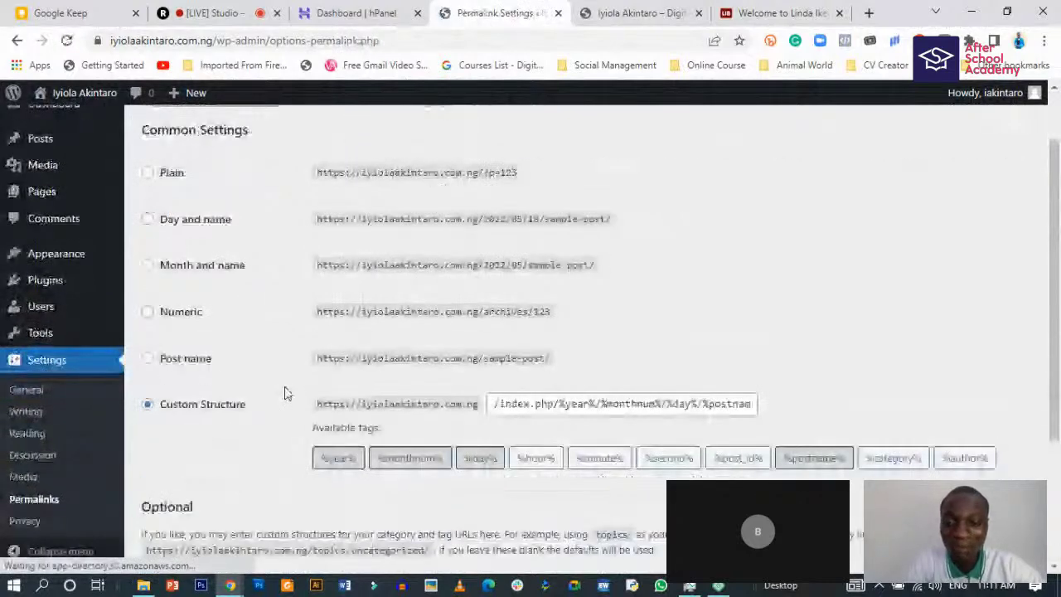
pyautogui.scroll(-1, 285, 394)
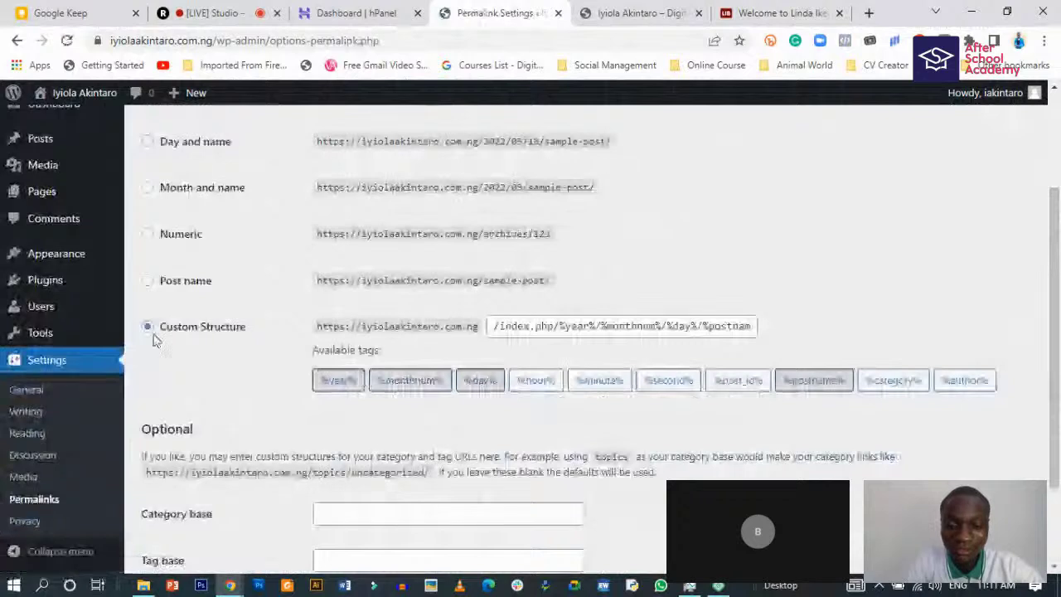
pyautogui.click(147, 282)
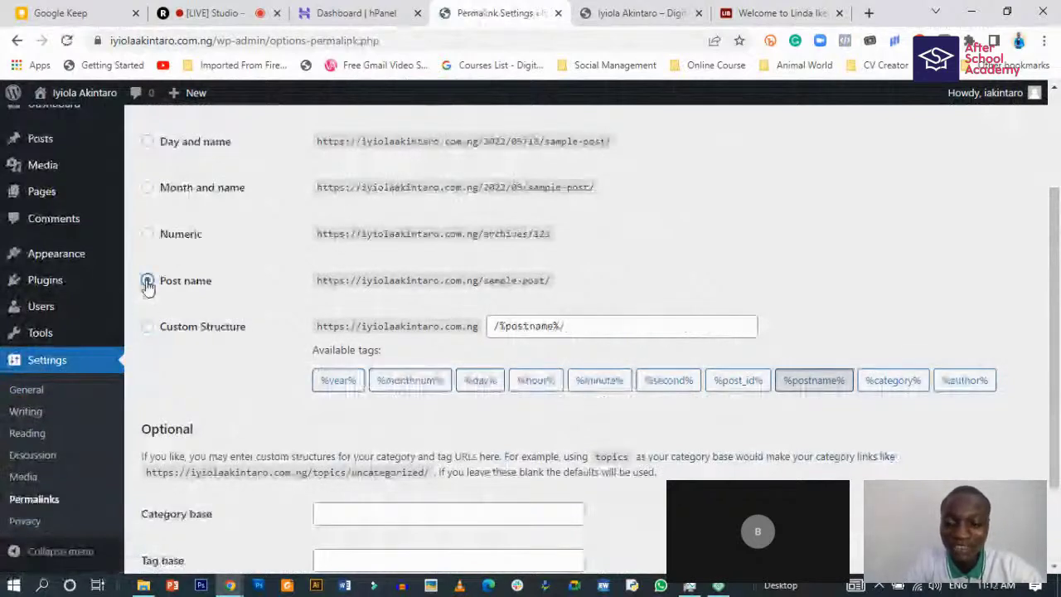
pyautogui.click(148, 329)
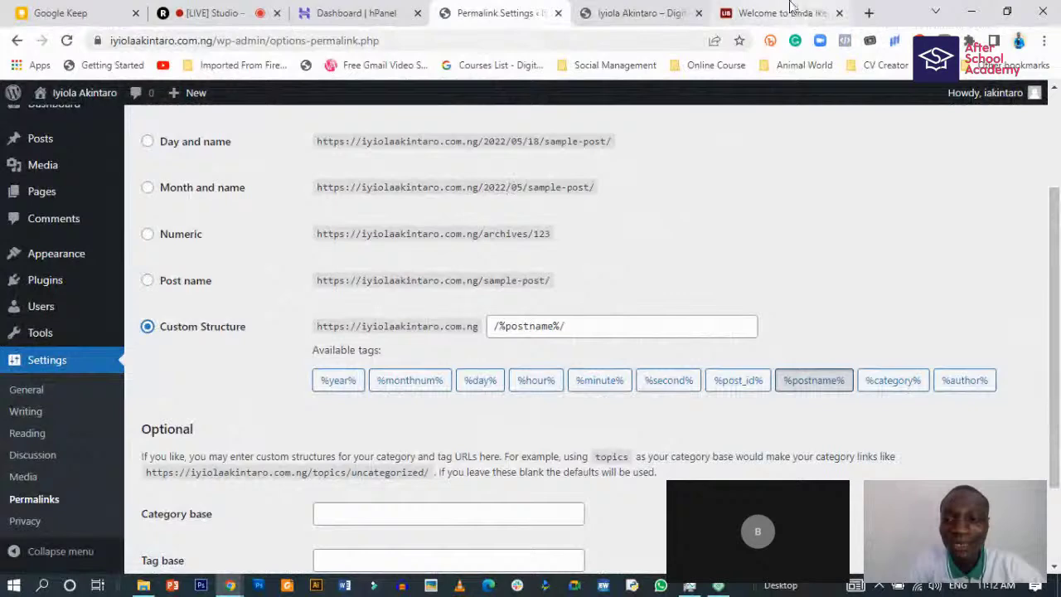
pyautogui.click(789, 10)
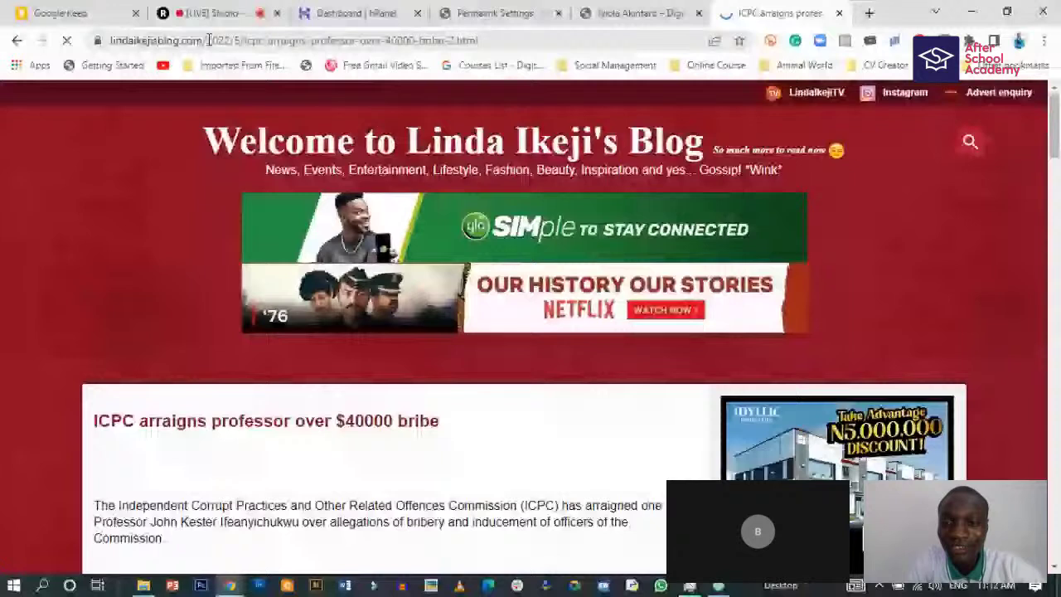
# - Highlight the title slug, year, domain and date parts of the article's web address
pyautogui.click(316, 43)
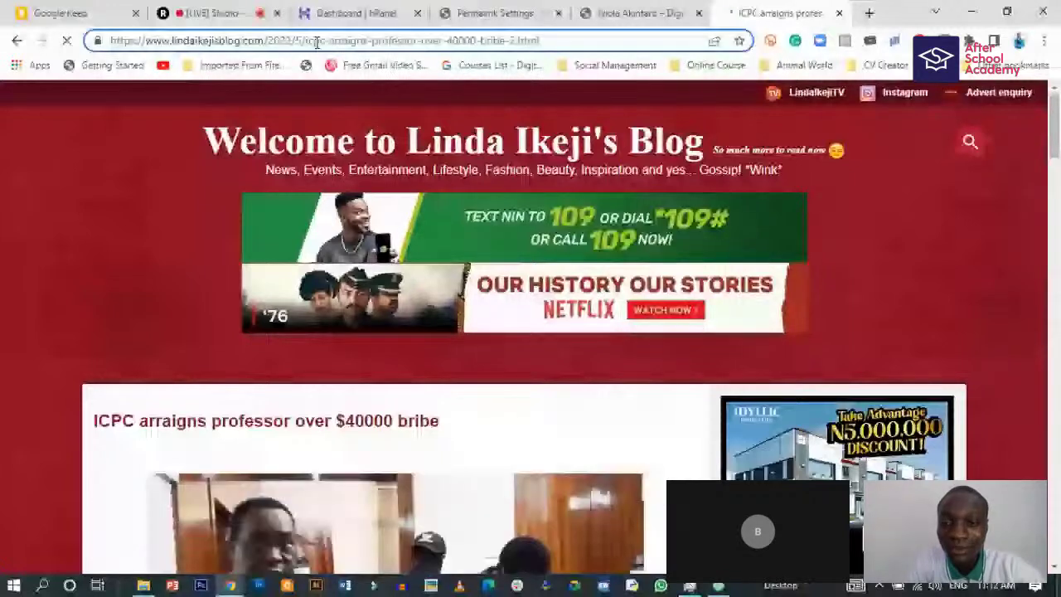
pyautogui.moveTo(305, 41); pyautogui.dragTo(513, 41)
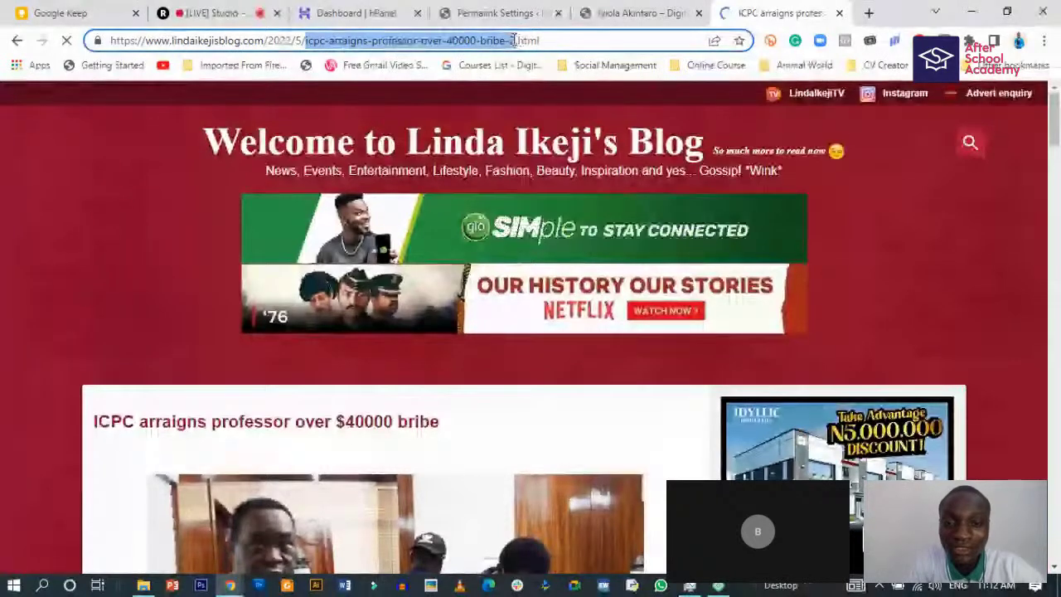
pyautogui.click(487, 41)
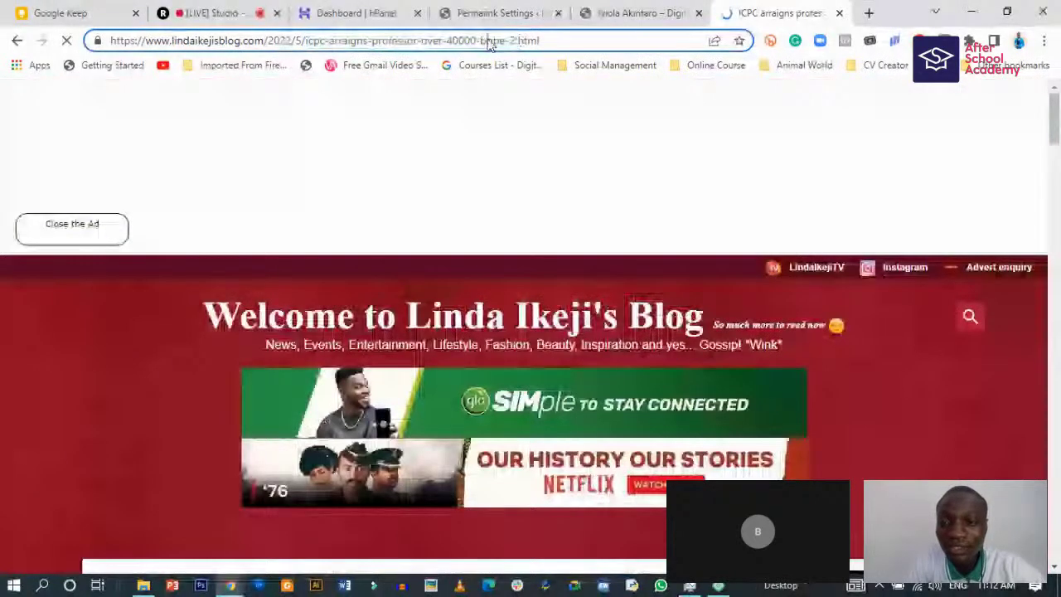
pyautogui.moveTo(267, 41); pyautogui.dragTo(302, 41)
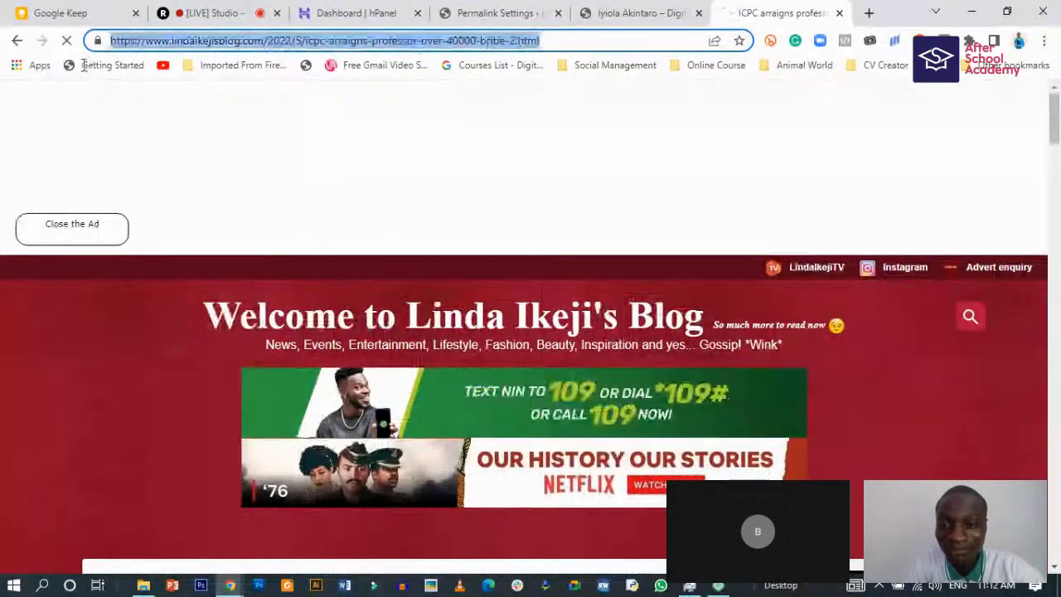
pyautogui.click(283, 40)
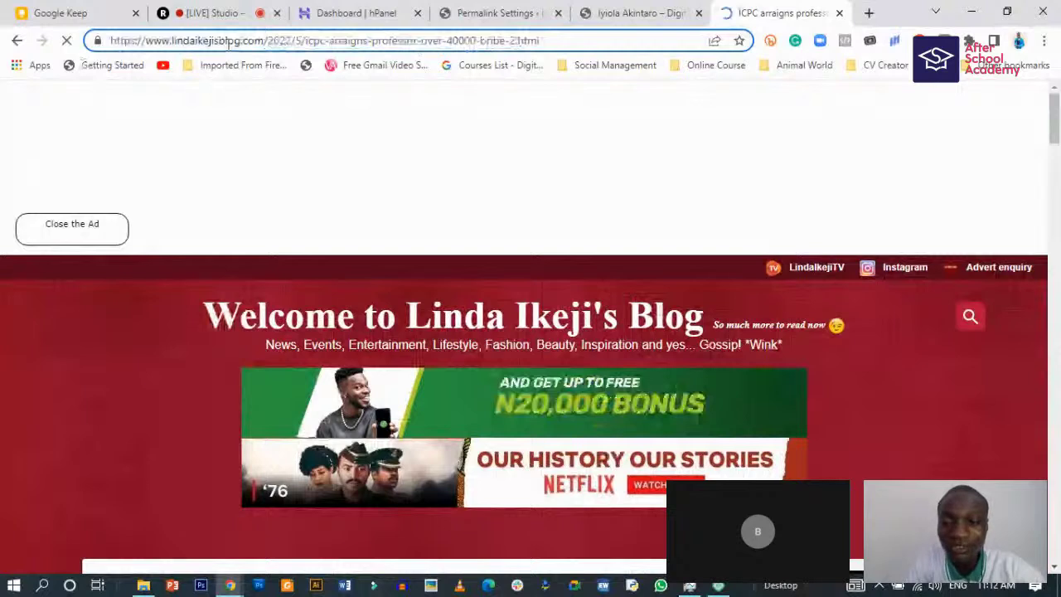
pyautogui.moveTo(264, 41); pyautogui.dragTo(101, 41)
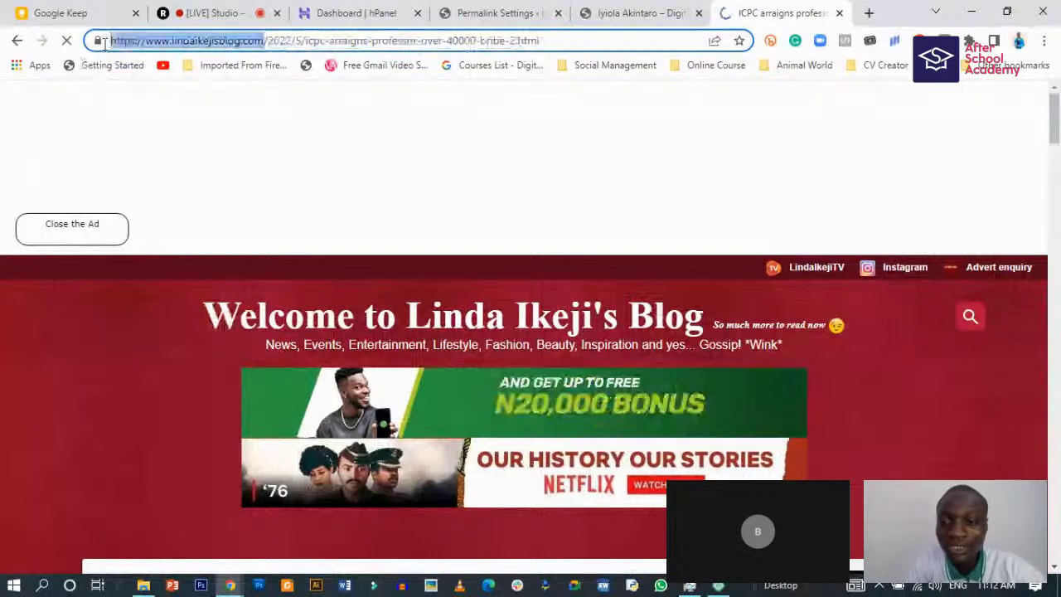
pyautogui.click(273, 40)
pyautogui.moveTo(277, 40); pyautogui.dragTo(516, 40)
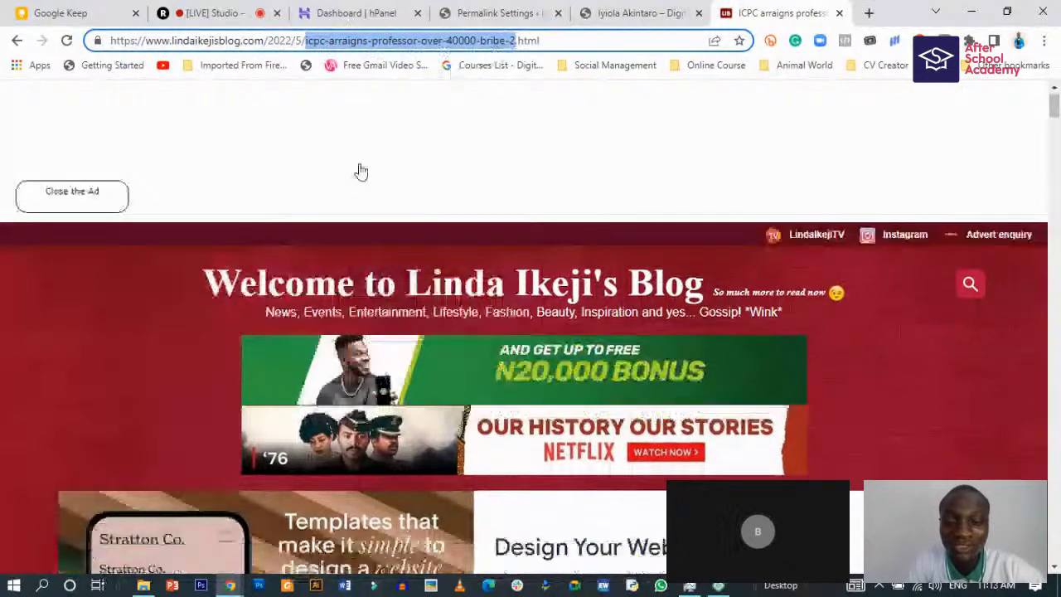
# - Scroll through the Linda Ikeji article, then return to the Permalink Settings page
pyautogui.scroll(-5, 360, 172)
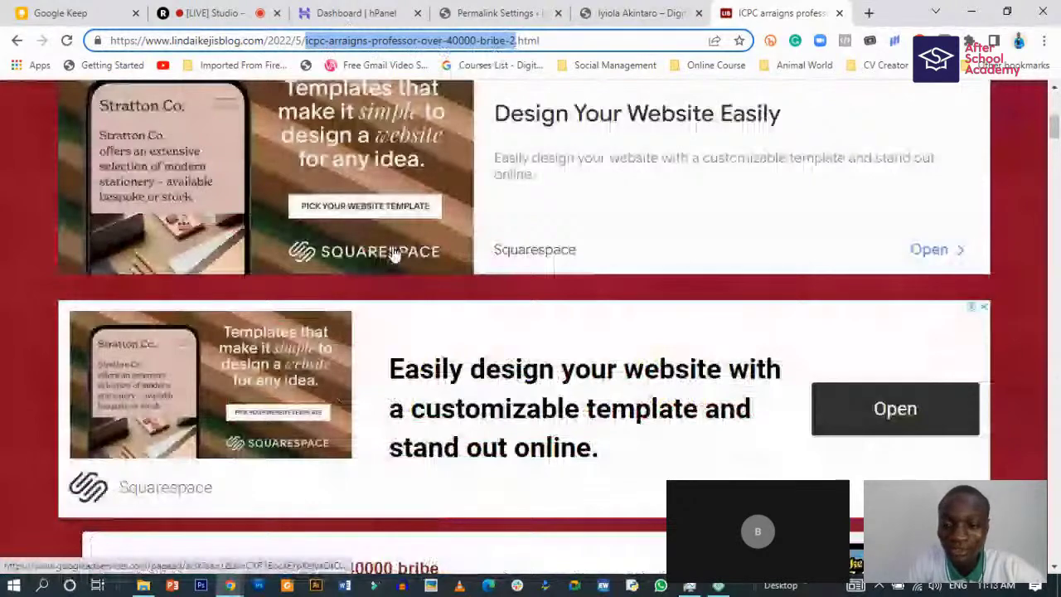
pyautogui.scroll(-4, 396, 255)
pyautogui.moveTo(96, 258); pyautogui.dragTo(443, 258)
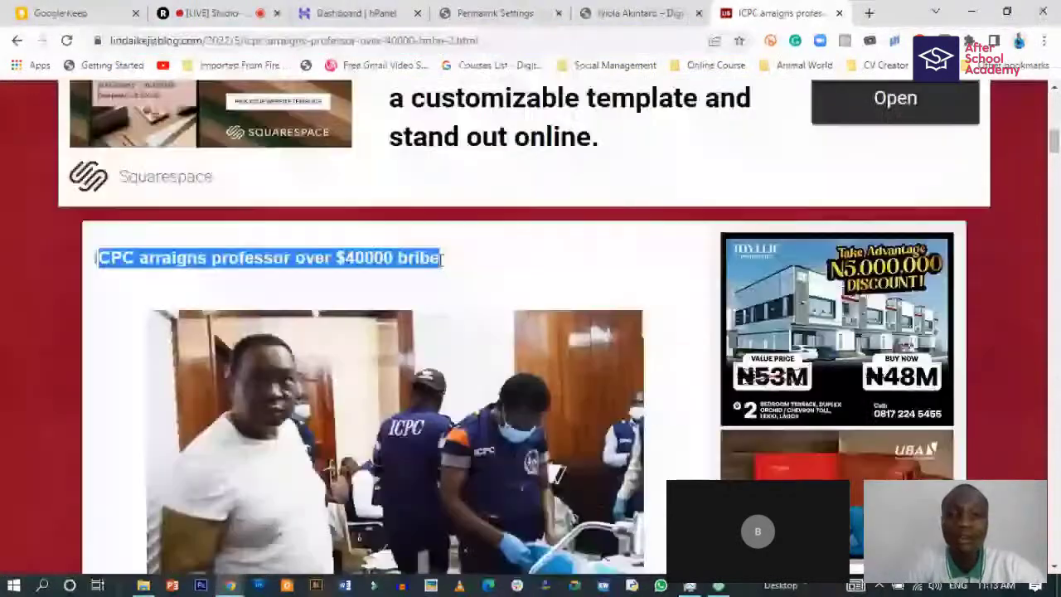
pyautogui.scroll(9, 387, 175)
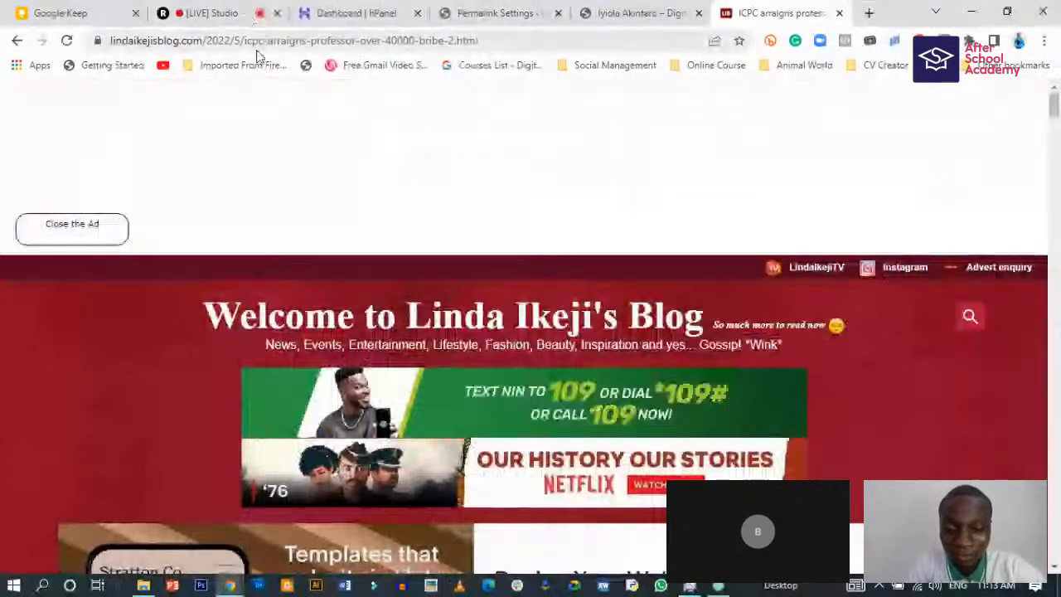
pyautogui.scroll(-1, 279, 163)
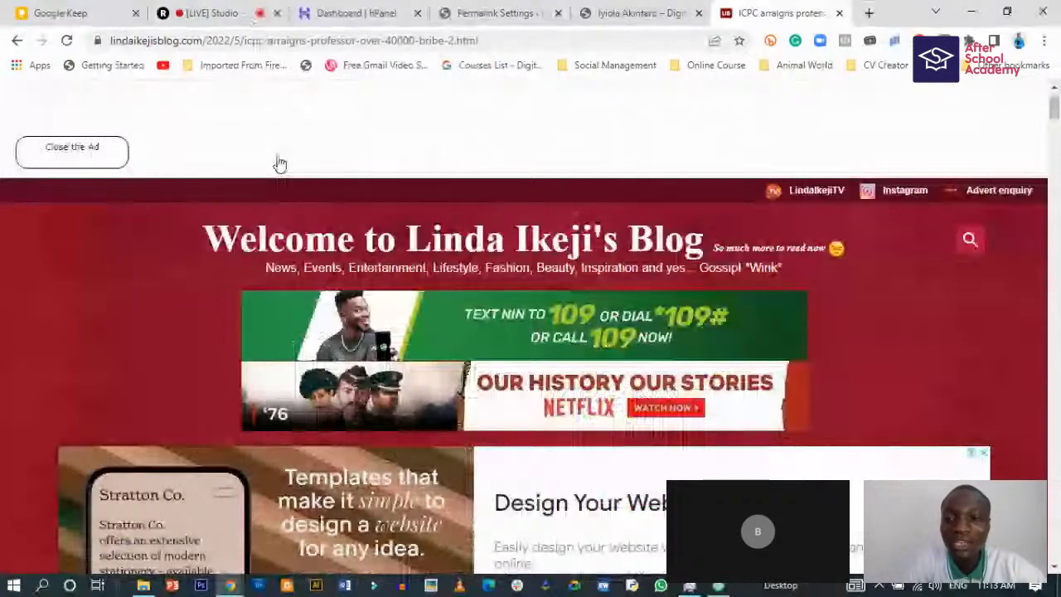
pyautogui.scroll(1, 280, 164)
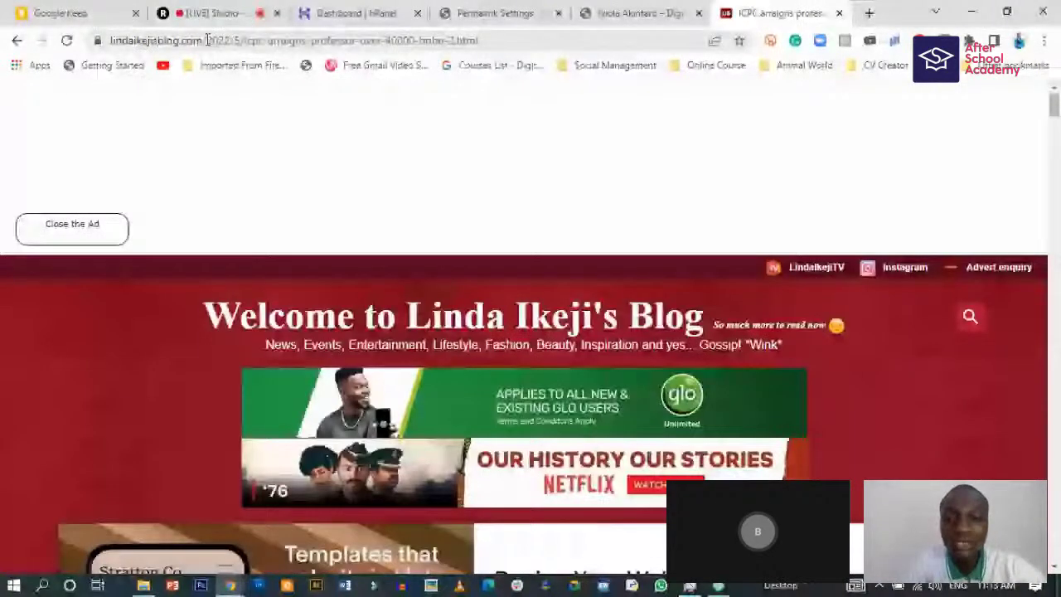
pyautogui.click(495, 12)
# - Select the Post name permalink format, highlighting the domain and sample-post slug in its example
pyautogui.scroll(1, 507, 225)
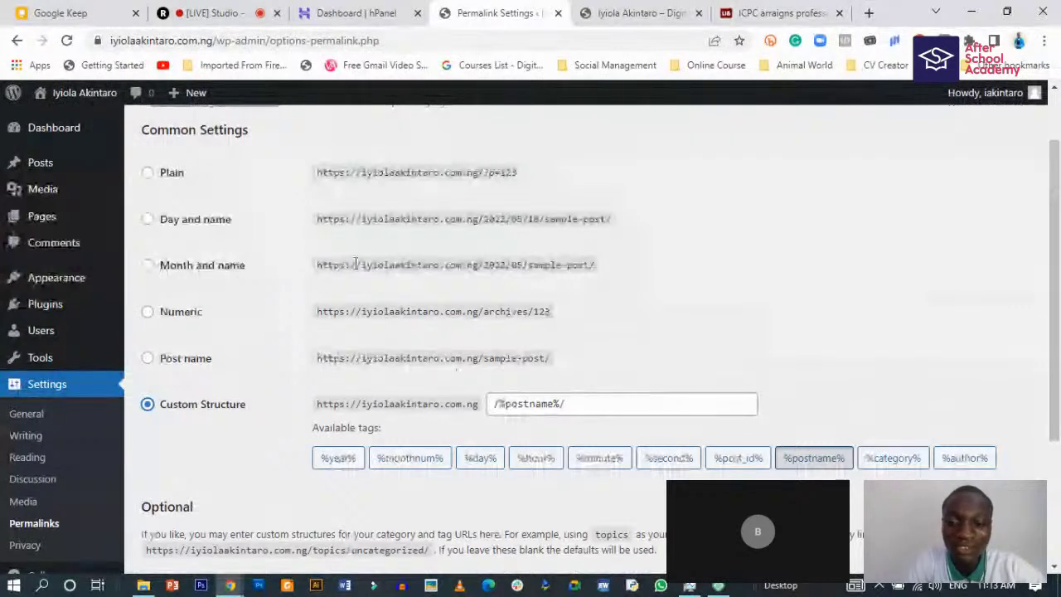
pyautogui.moveTo(359, 265); pyautogui.dragTo(591, 277)
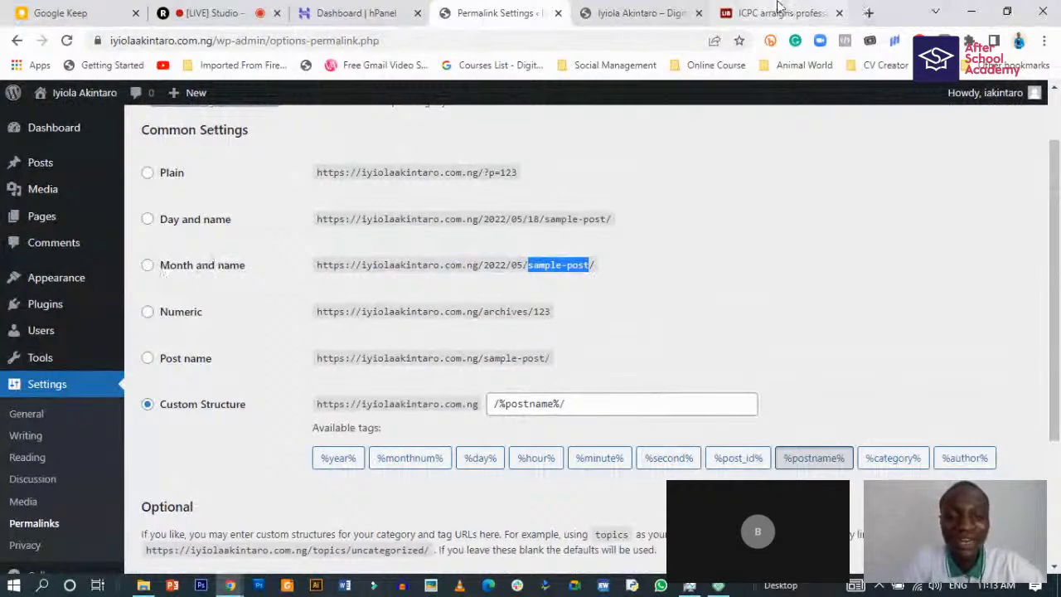
pyautogui.moveTo(119, 364)
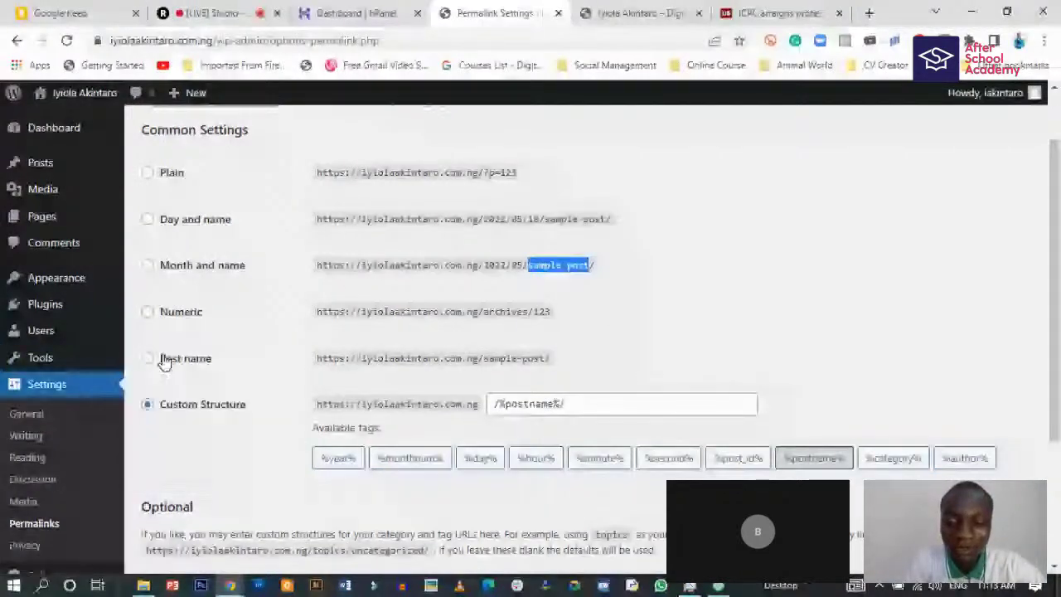
pyautogui.click(164, 361)
pyautogui.moveTo(355, 359); pyautogui.dragTo(545, 362)
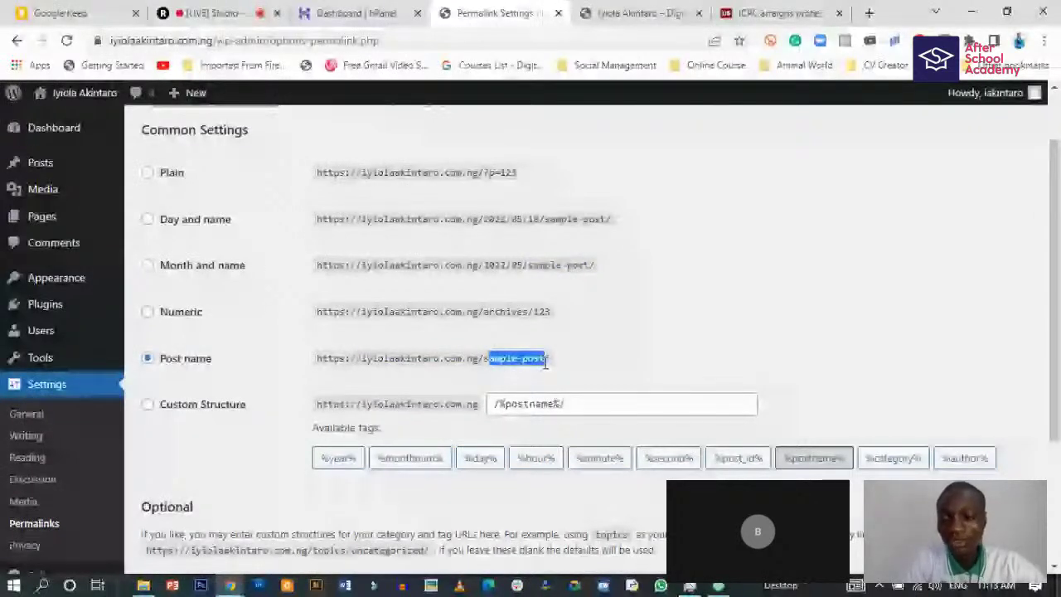
pyautogui.click(370, 381)
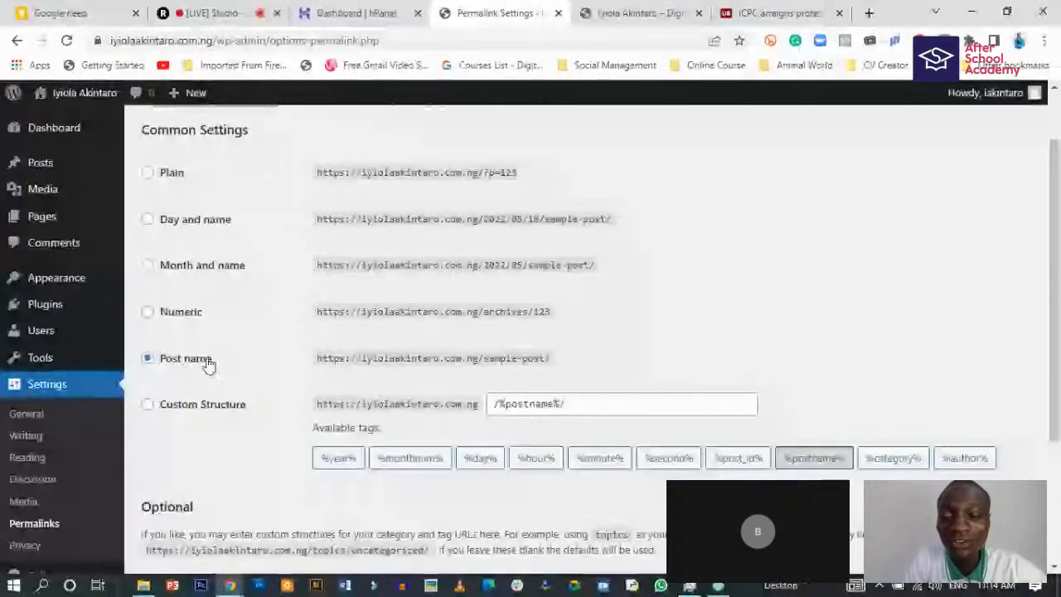
# - Save the Post name structure and check the 'Permalink structure updated.' notice
pyautogui.scroll(-1, 207, 364)
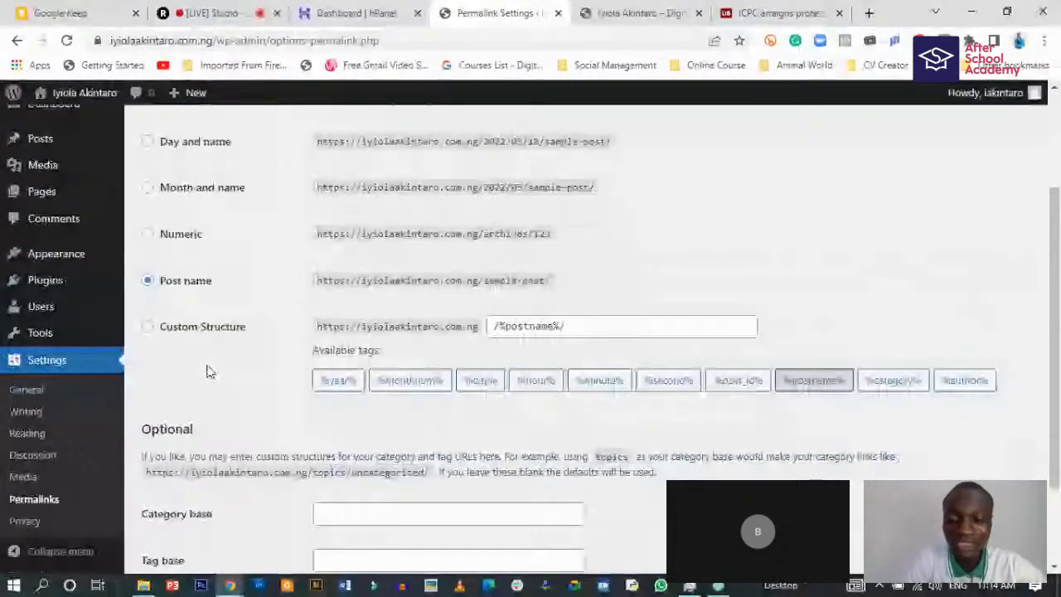
pyautogui.scroll(-1, 210, 372)
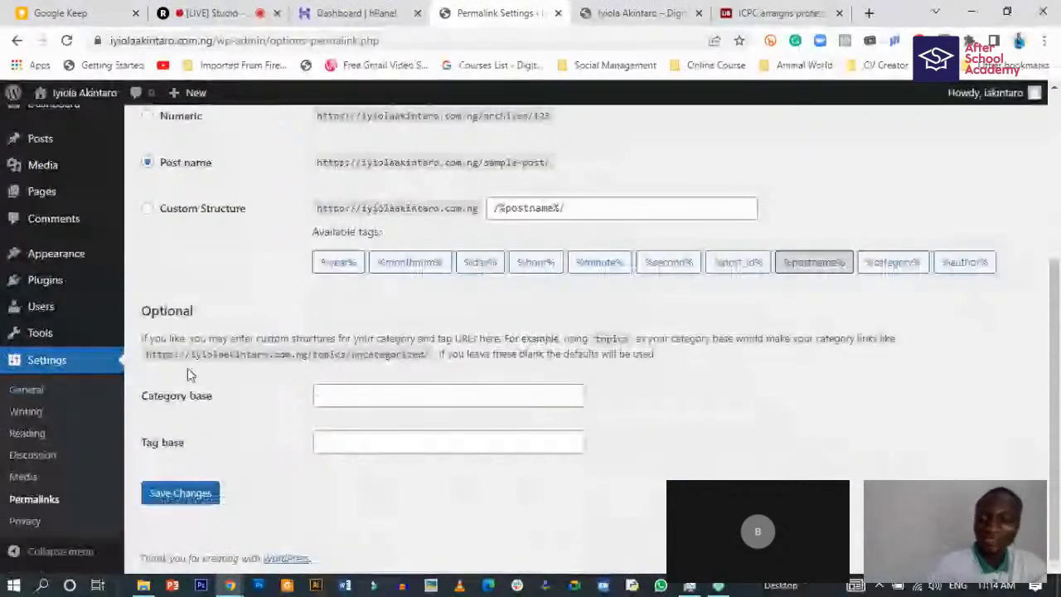
pyautogui.click(194, 493)
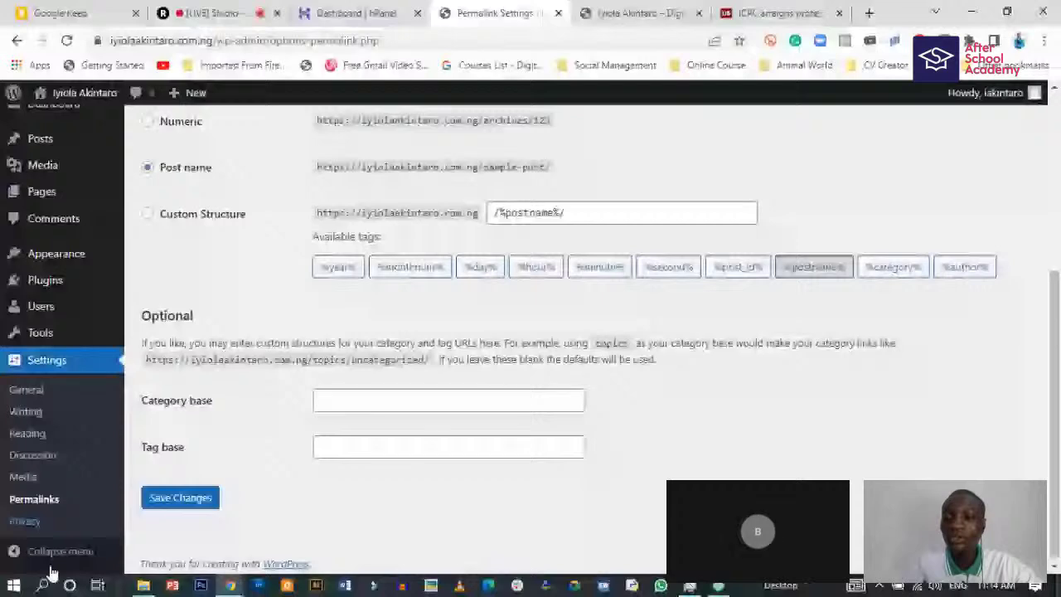
pyautogui.scroll(3, 34, 552)
pyautogui.scroll(2, 34, 551)
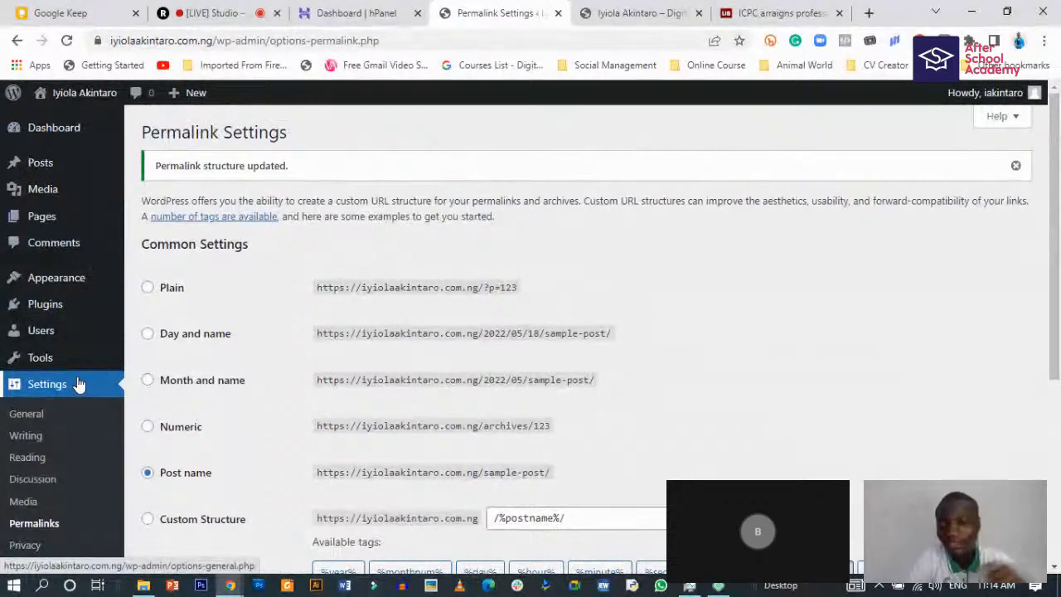
# - Go to Appearance > Themes and open the details of the active Twenty Twenty theme
pyautogui.moveTo(55, 284)
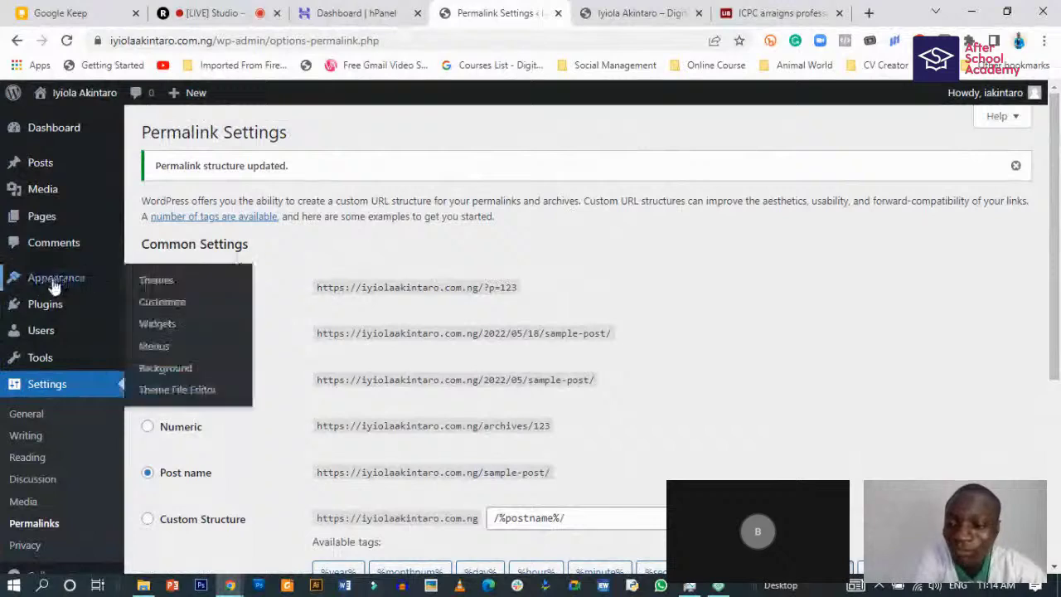
pyautogui.click(162, 286)
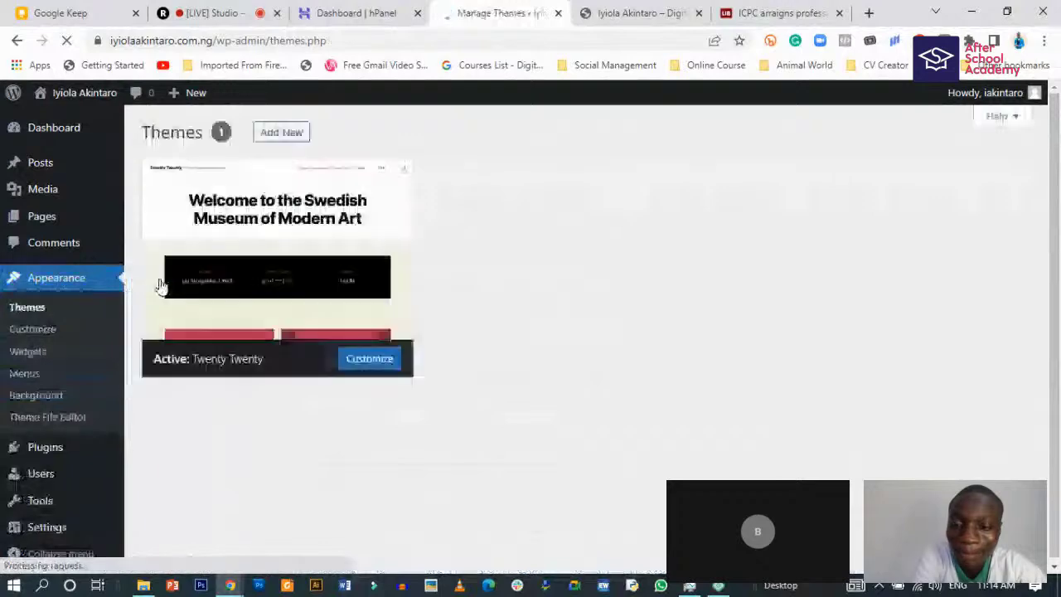
pyautogui.click(162, 286)
# - Close the unrelated ICPC news tab and switch to the live site's front page
pyautogui.scroll(-3, 616, 386)
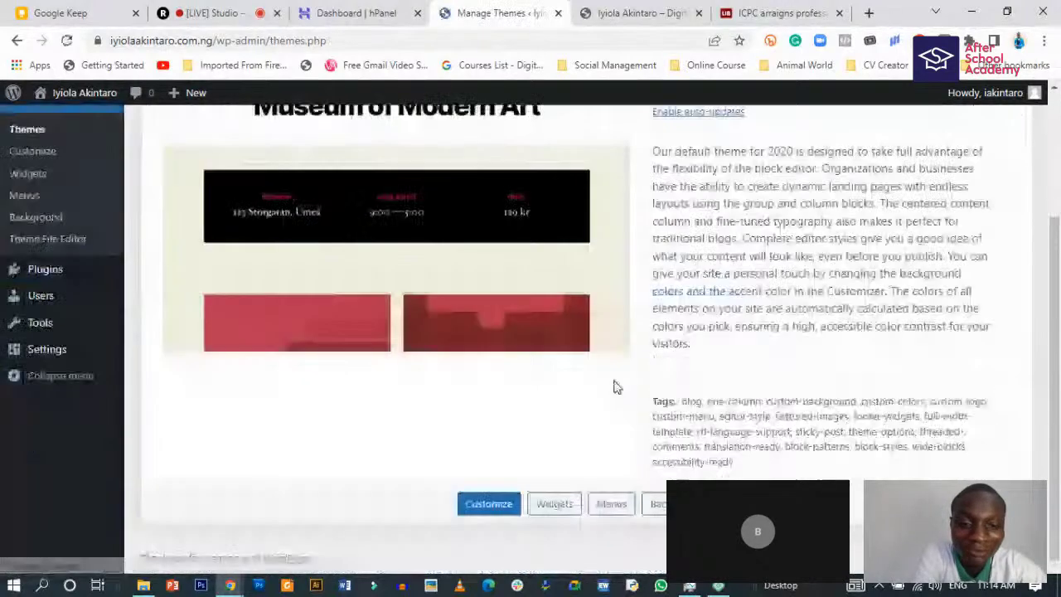
pyautogui.scroll(3, 616, 386)
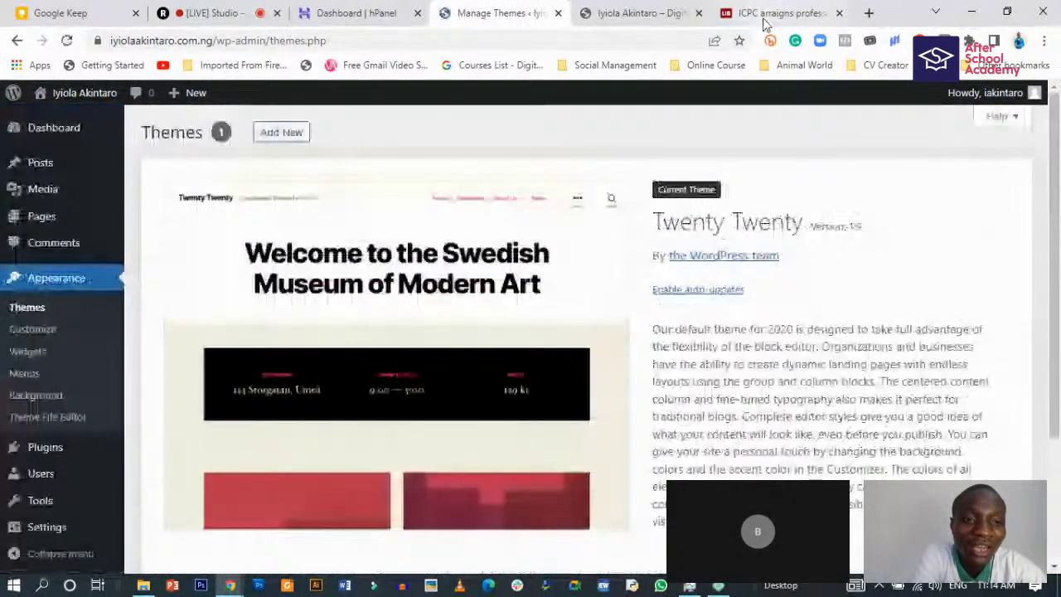
pyautogui.middleClick(764, 20)
pyautogui.hotkey('ctrl', 'Tab')
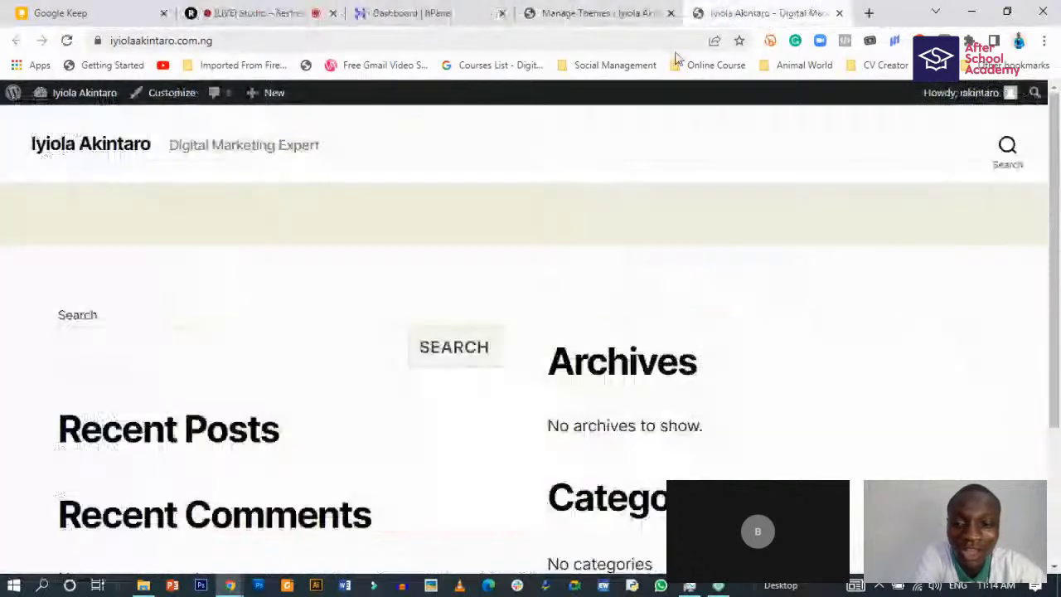
# - Scroll the site's front page, then go back to Themes and choose Add New
pyautogui.scroll(-3, 191, 288)
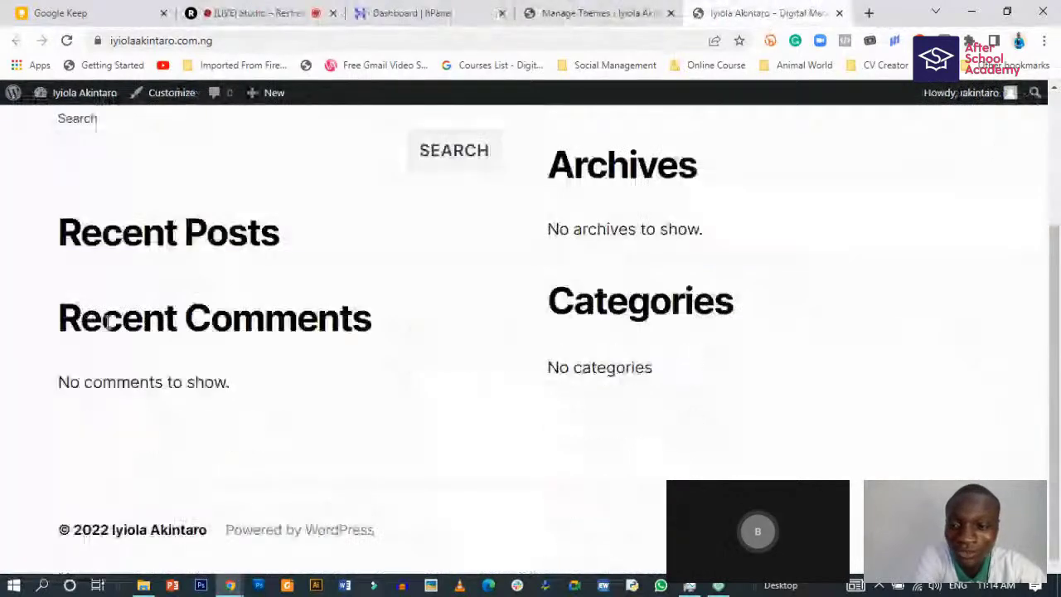
pyautogui.scroll(3, 191, 292)
pyautogui.scroll(-3, 145, 424)
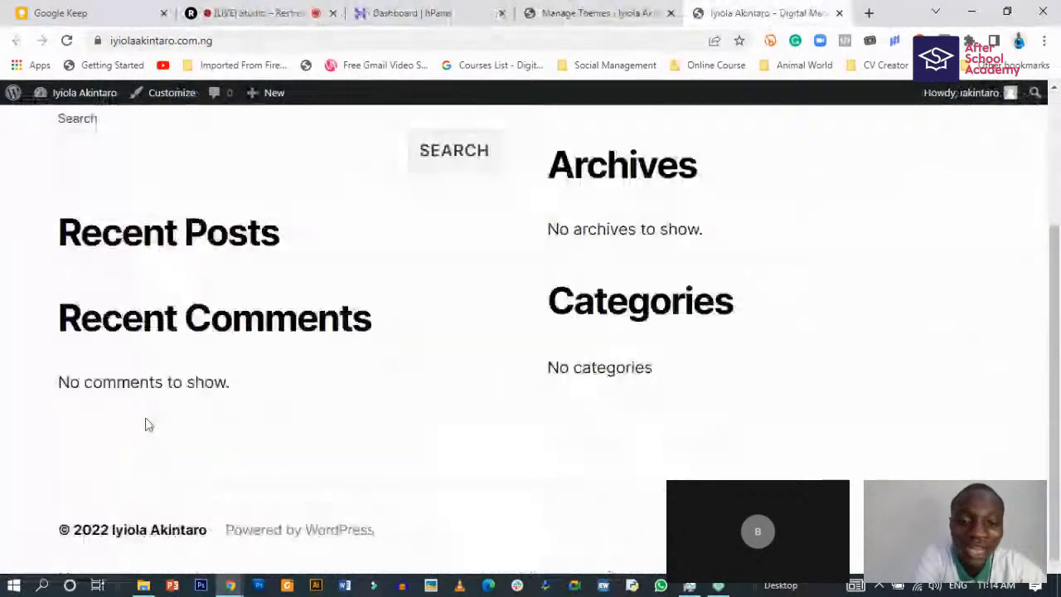
pyautogui.scroll(3, 147, 415)
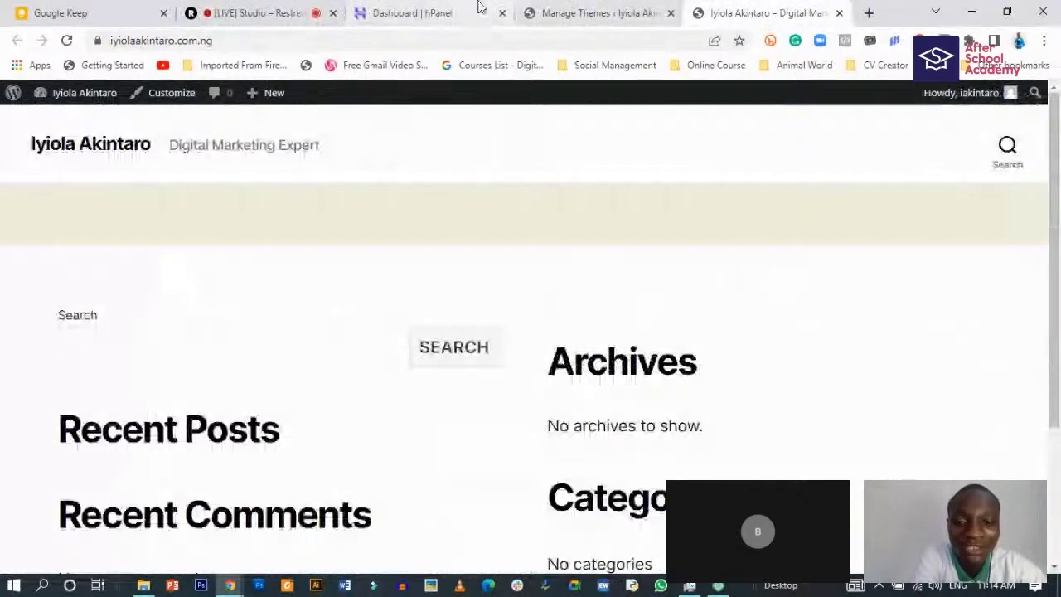
pyautogui.click(585, 13)
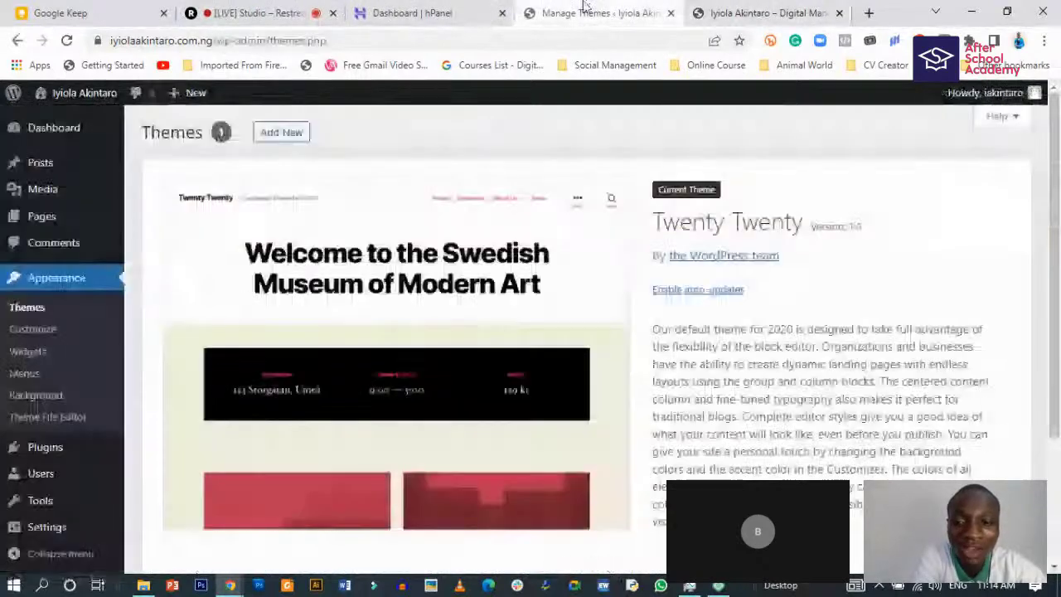
pyautogui.click(281, 134)
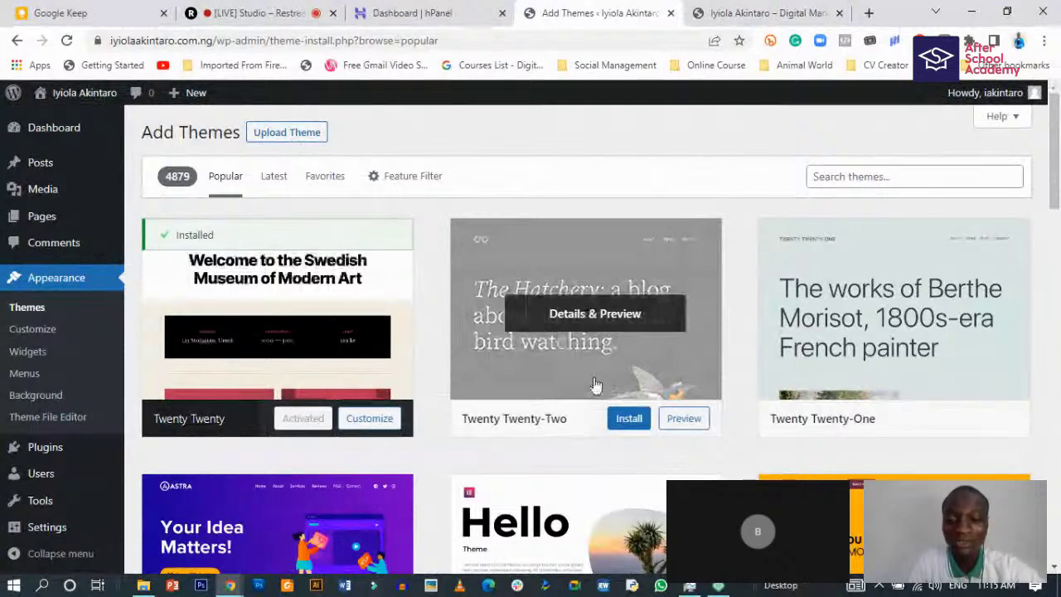
# - Scroll the Popular themes grid and preview the Astra theme
pyautogui.scroll(-4, 594, 383)
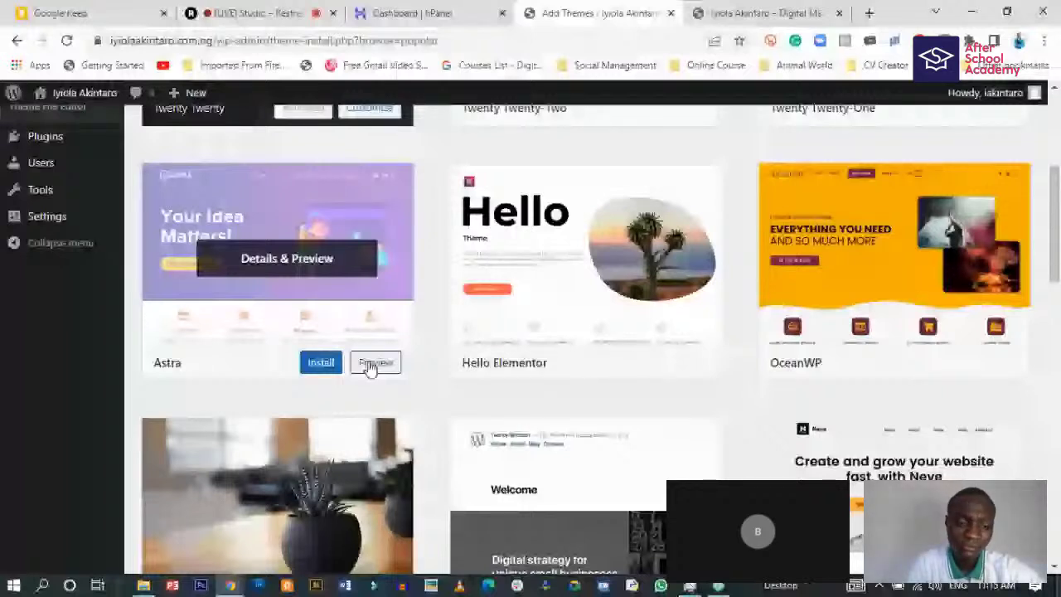
pyautogui.click(375, 363)
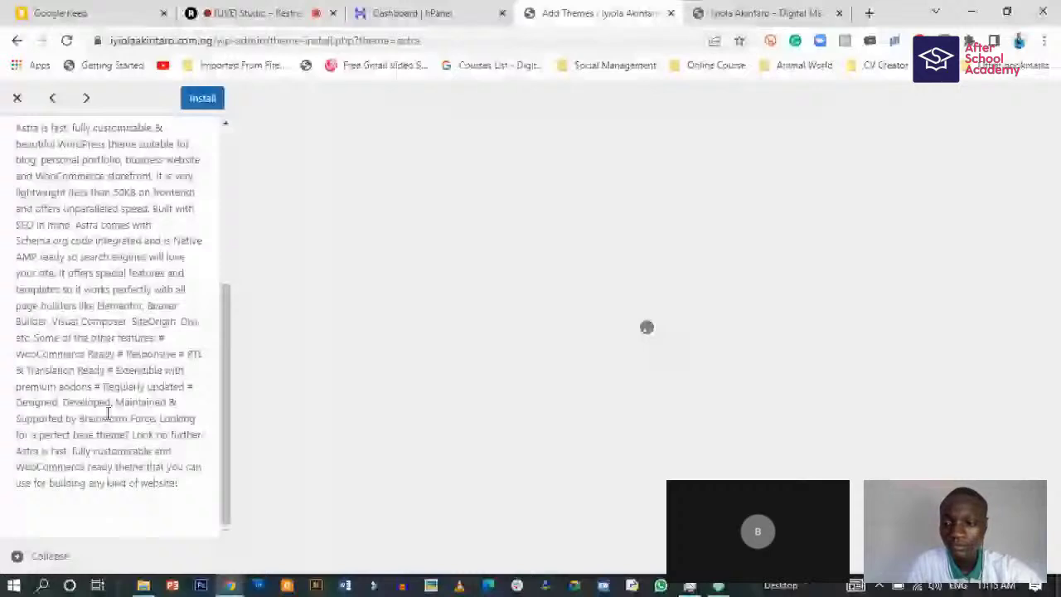
# - Scroll through the Astra demo site preview, closing and reopening the preview once
pyautogui.scroll(1, 167, 447)
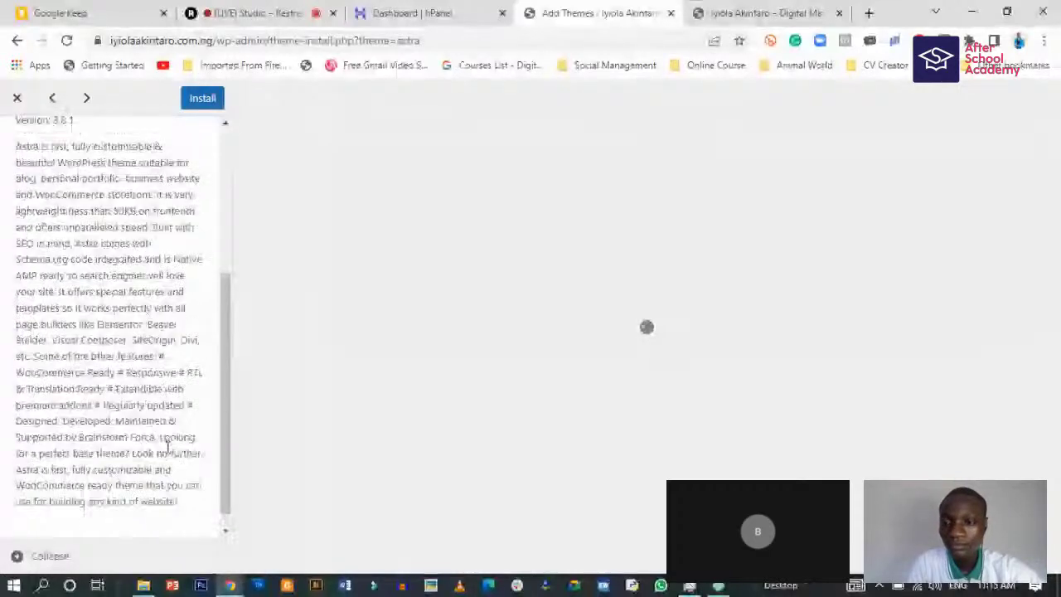
pyautogui.scroll(3, 168, 448)
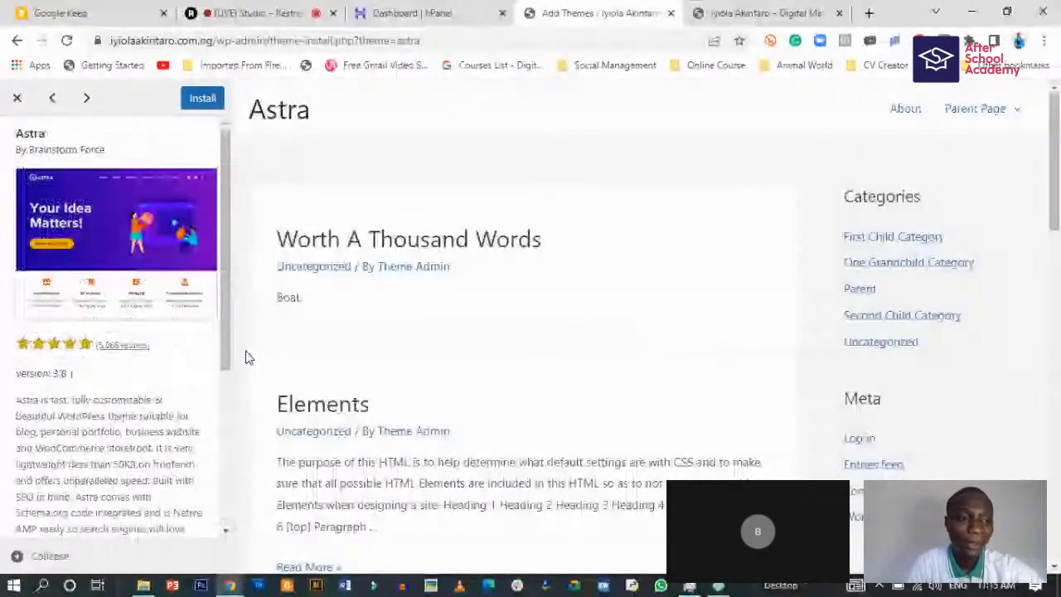
pyautogui.scroll(-1, 182, 369)
pyautogui.scroll(-3, 118, 383)
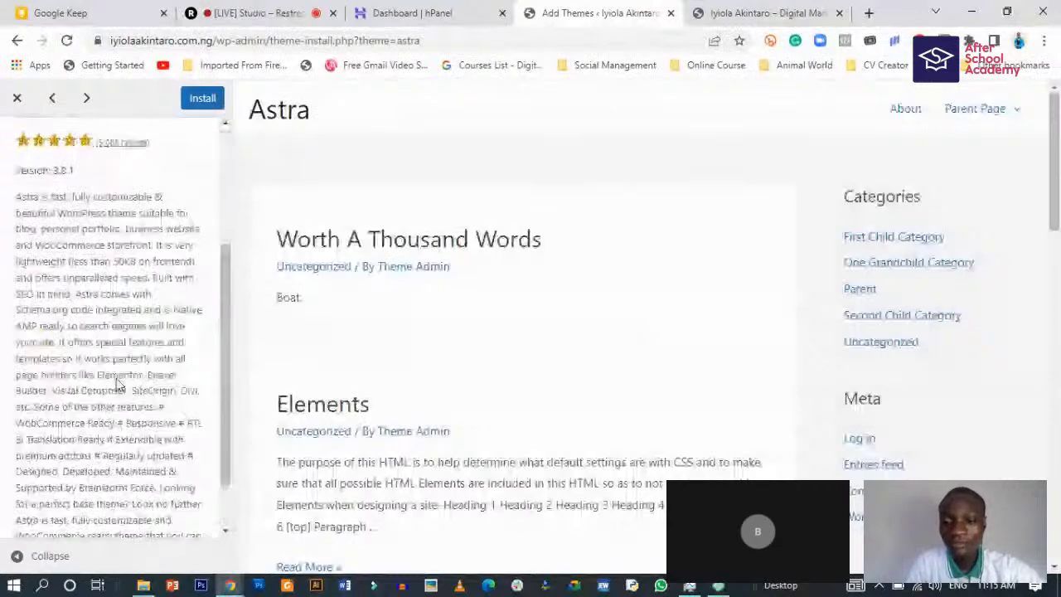
pyautogui.scroll(-1, 118, 383)
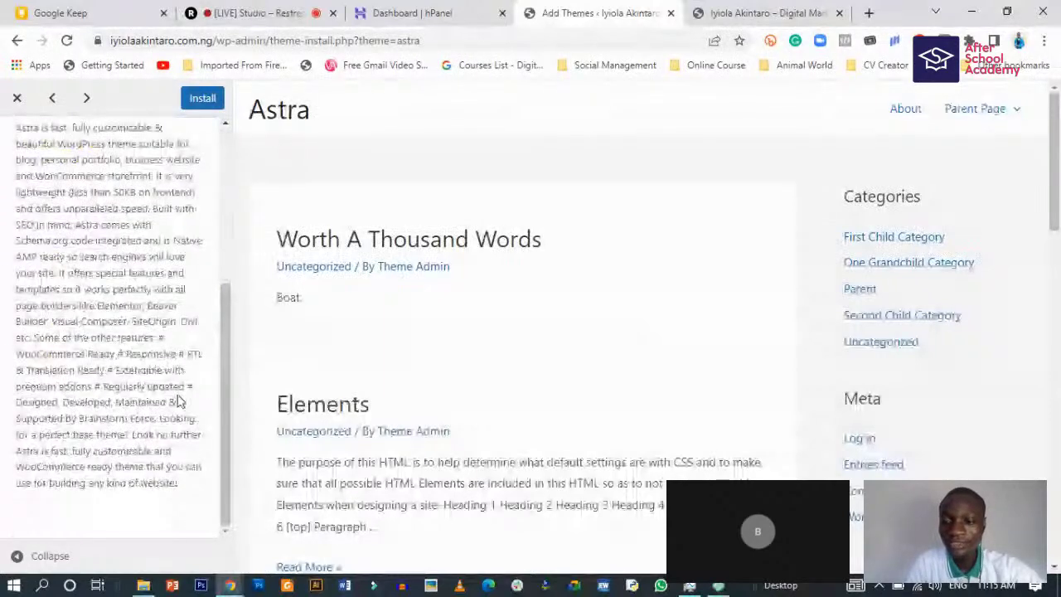
pyautogui.scroll(5, 177, 402)
pyautogui.scroll(-5, 368, 397)
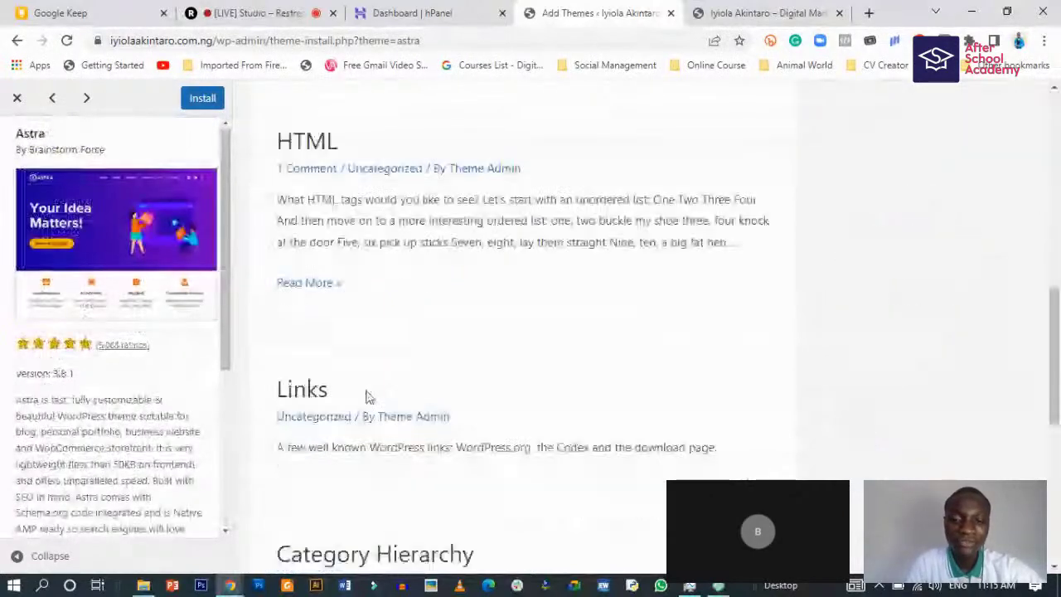
pyautogui.scroll(10, 368, 397)
pyautogui.scroll(1, 256, 170)
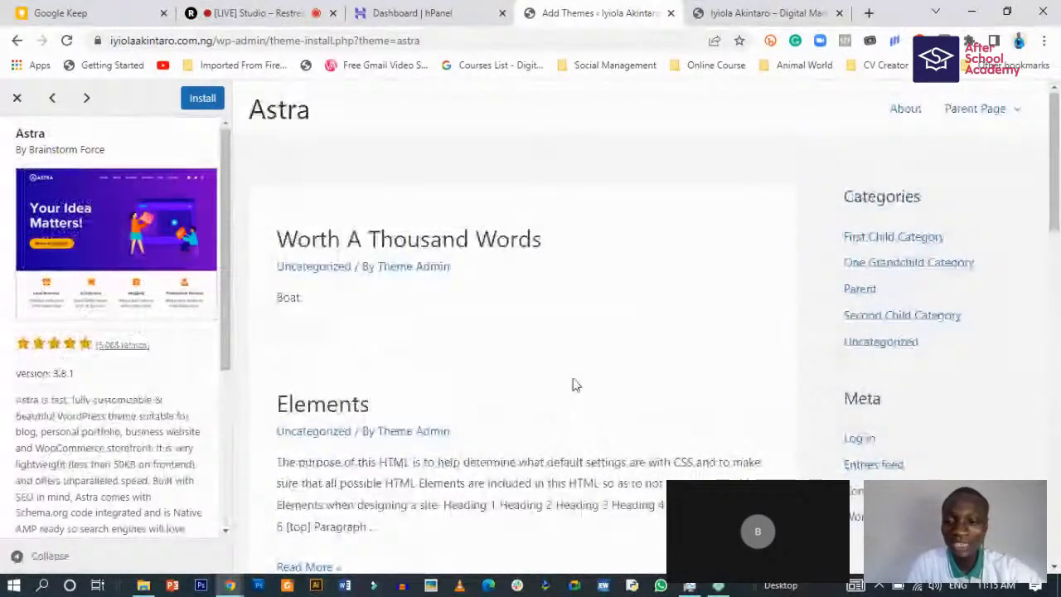
pyautogui.click(19, 99)
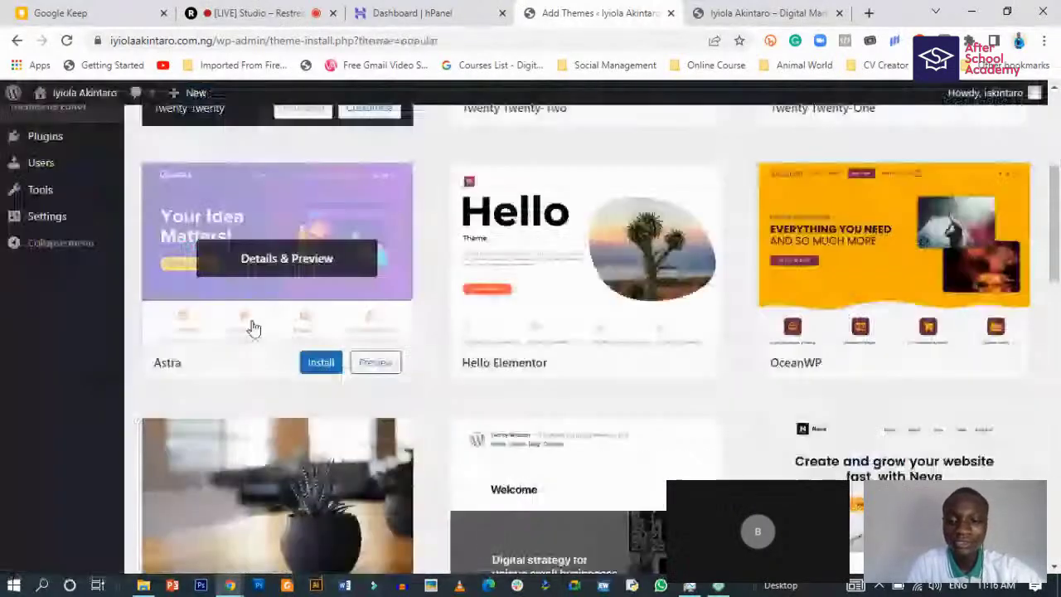
pyautogui.click(302, 262)
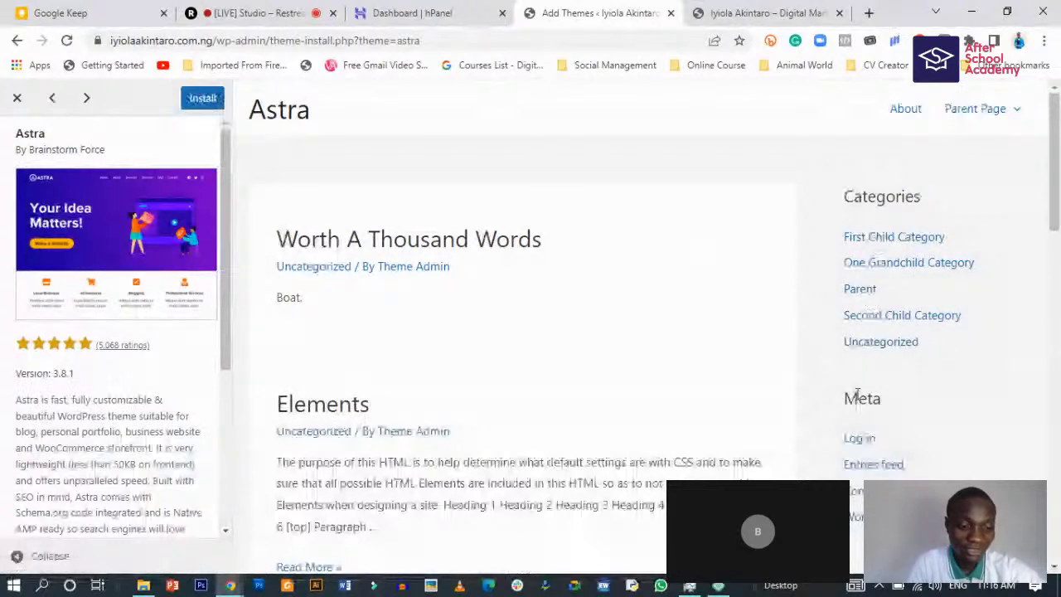
# - Open the Astra demo's About page in a new browser tab
pyautogui.rightClick(859, 240)
pyautogui.rightClick(905, 111)
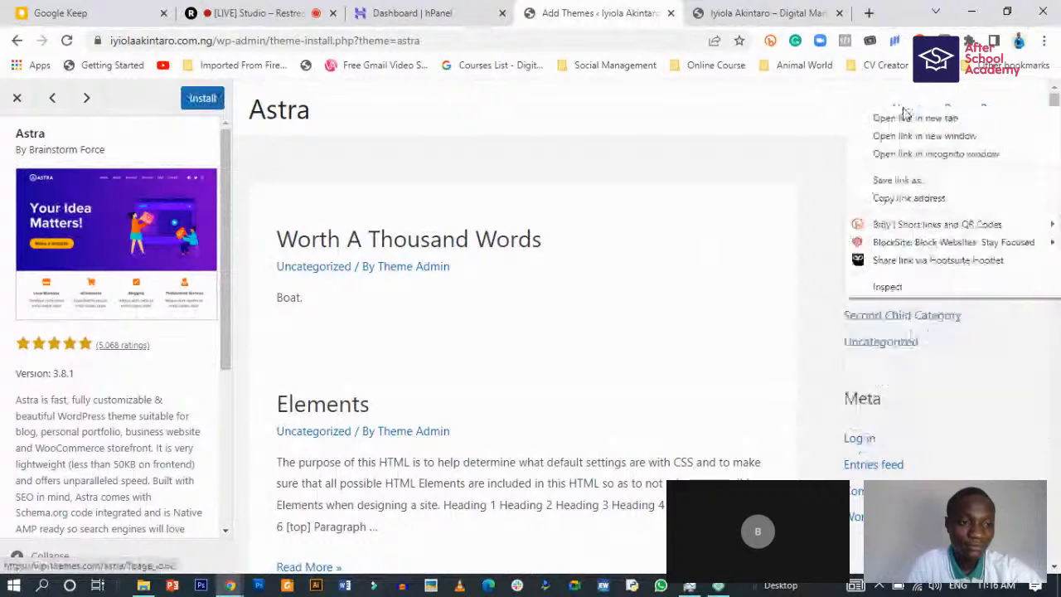
pyautogui.click(907, 118)
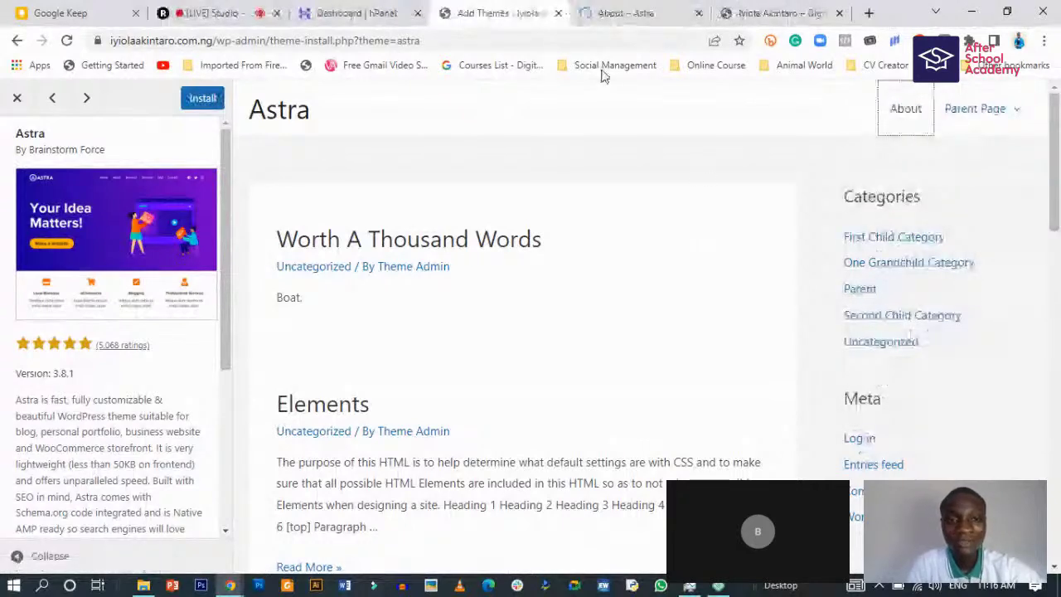
# - Read through the About – Astra page, then close its tab
pyautogui.click(626, 12)
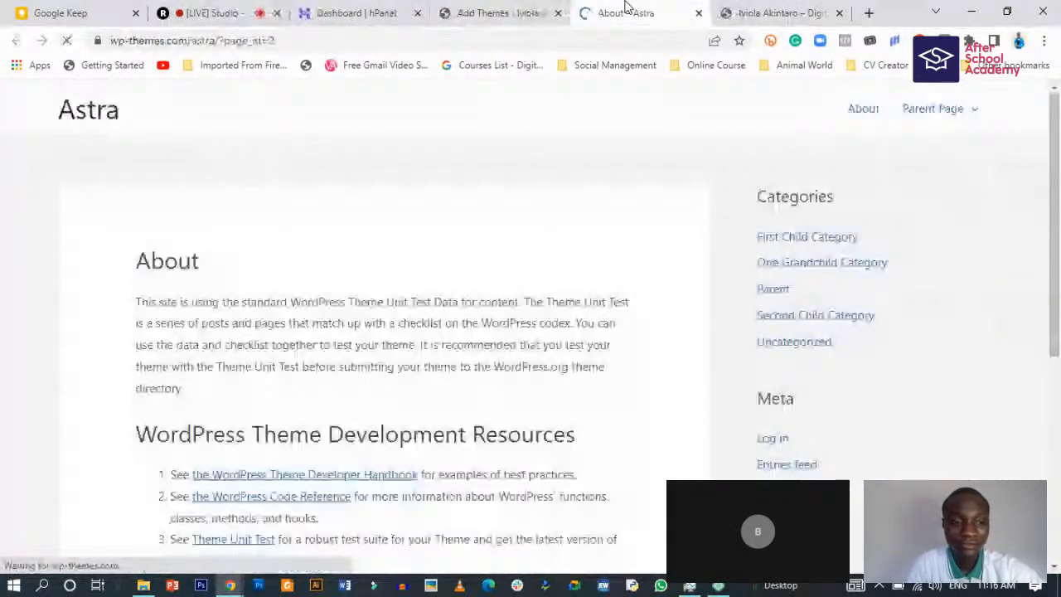
pyautogui.scroll(-3, 425, 282)
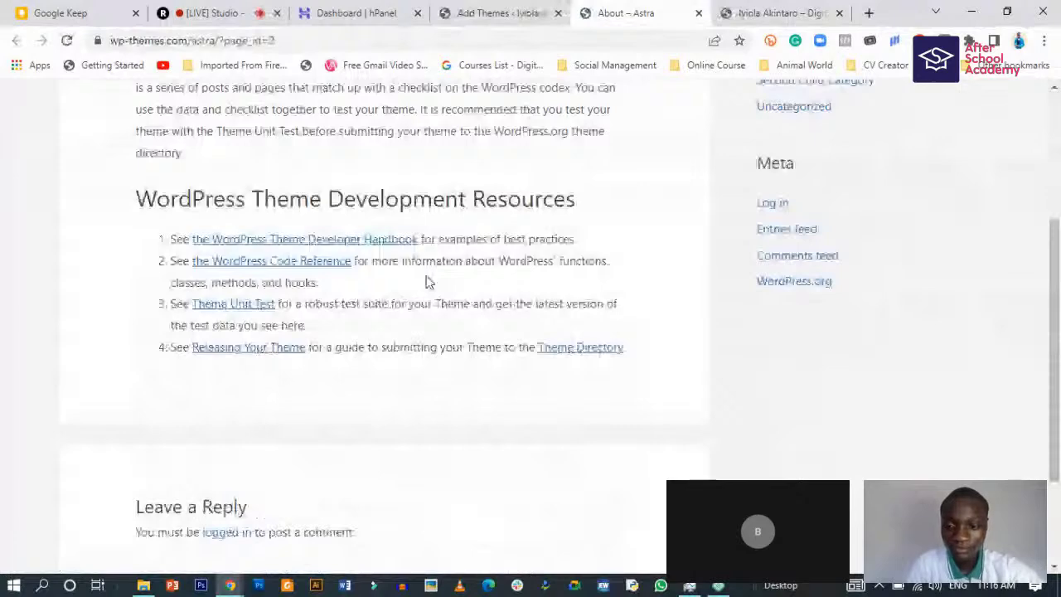
pyautogui.scroll(2, 427, 275)
pyautogui.scroll(-4, 430, 269)
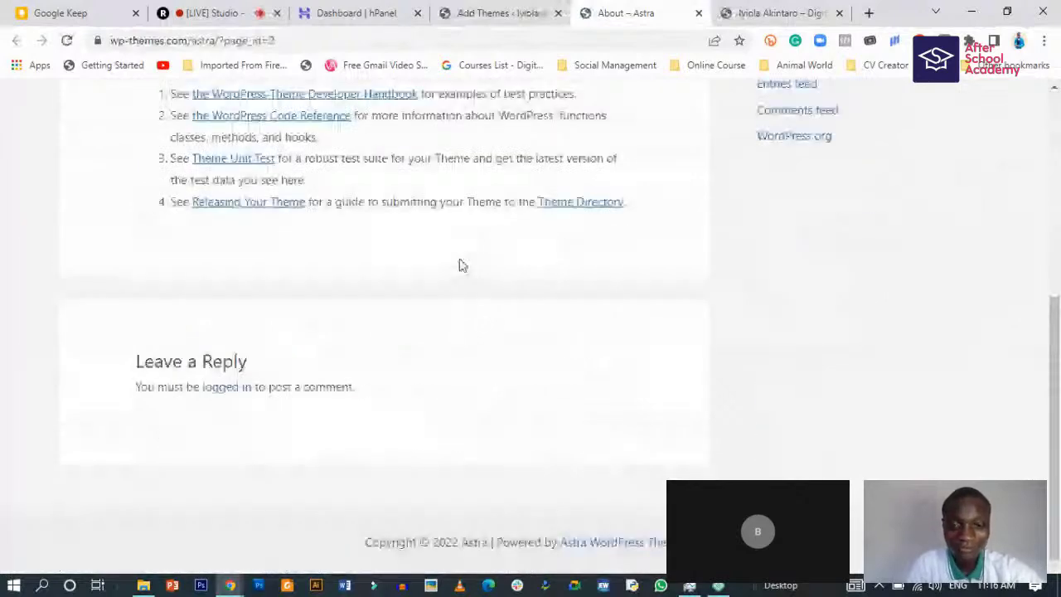
pyautogui.scroll(5, 462, 265)
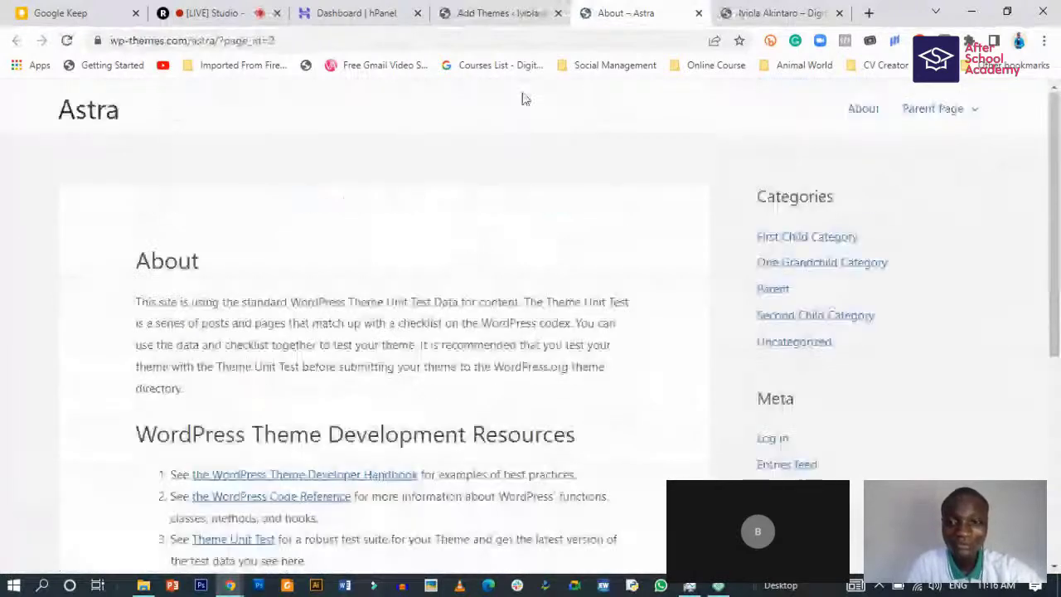
pyautogui.click(699, 16)
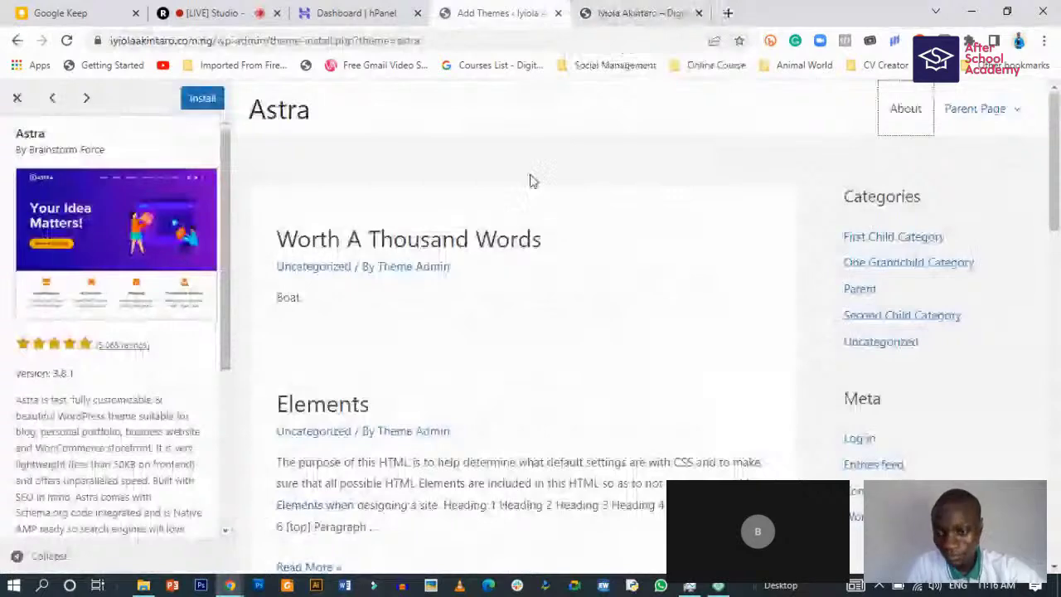
# - Close the Astra preview and open Details & Preview for the OceanWP theme
pyautogui.scroll(-2, 29, 440)
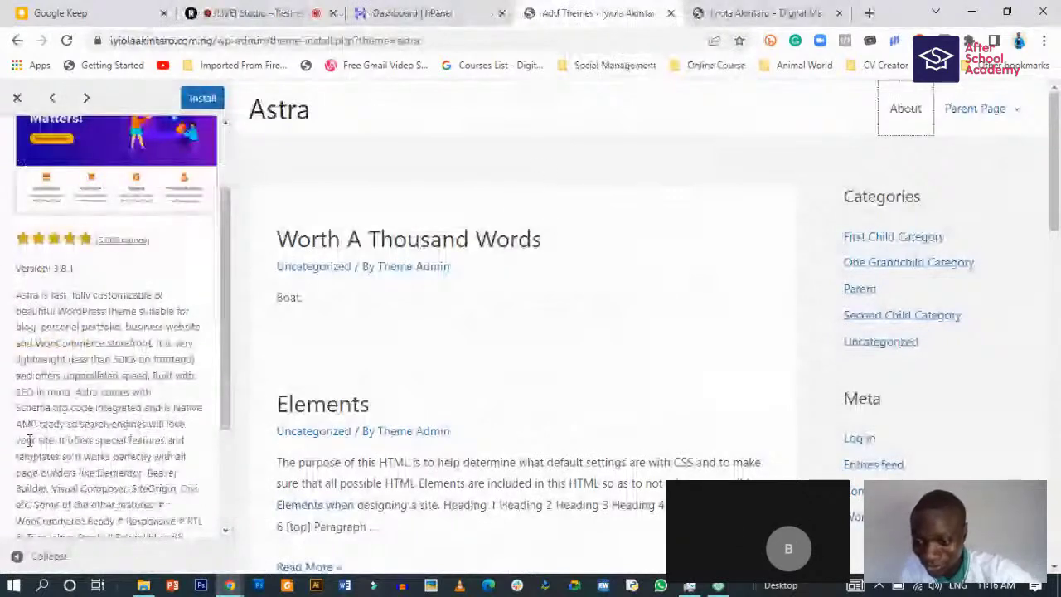
pyautogui.scroll(-3, 29, 441)
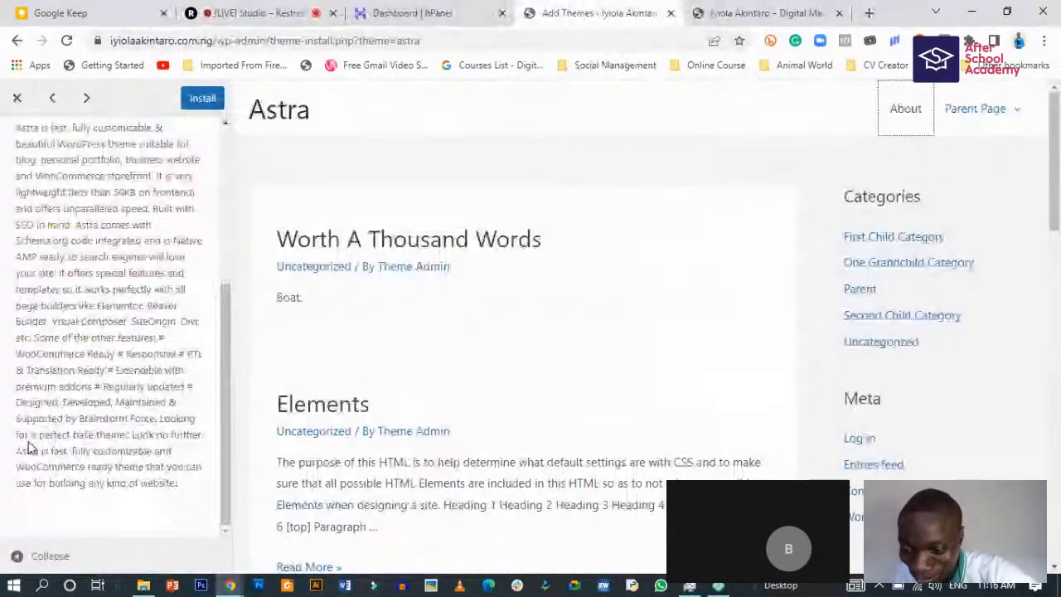
pyautogui.scroll(5, 67, 443)
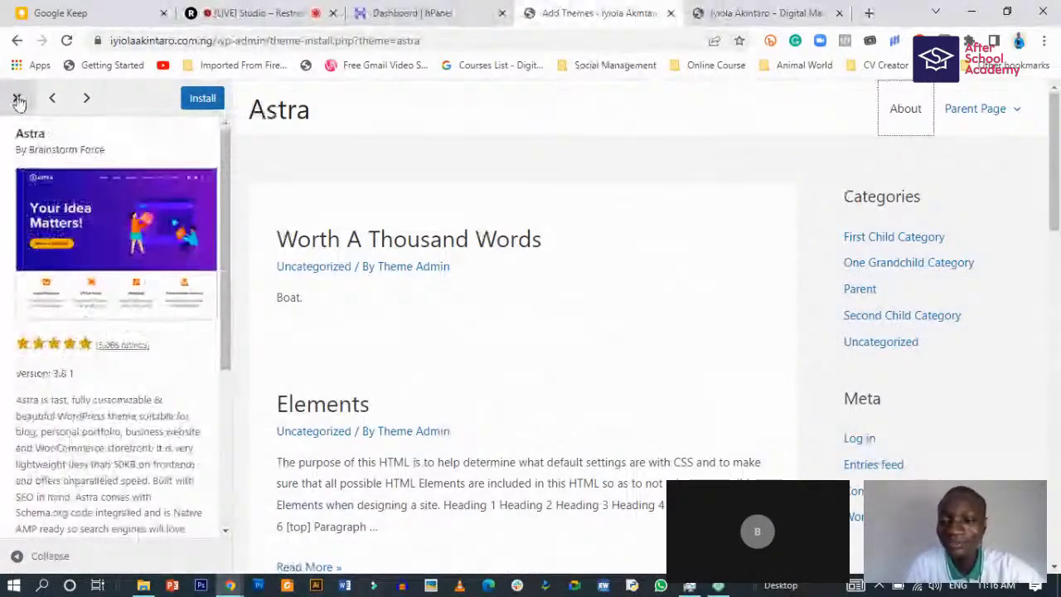
pyautogui.click(19, 101)
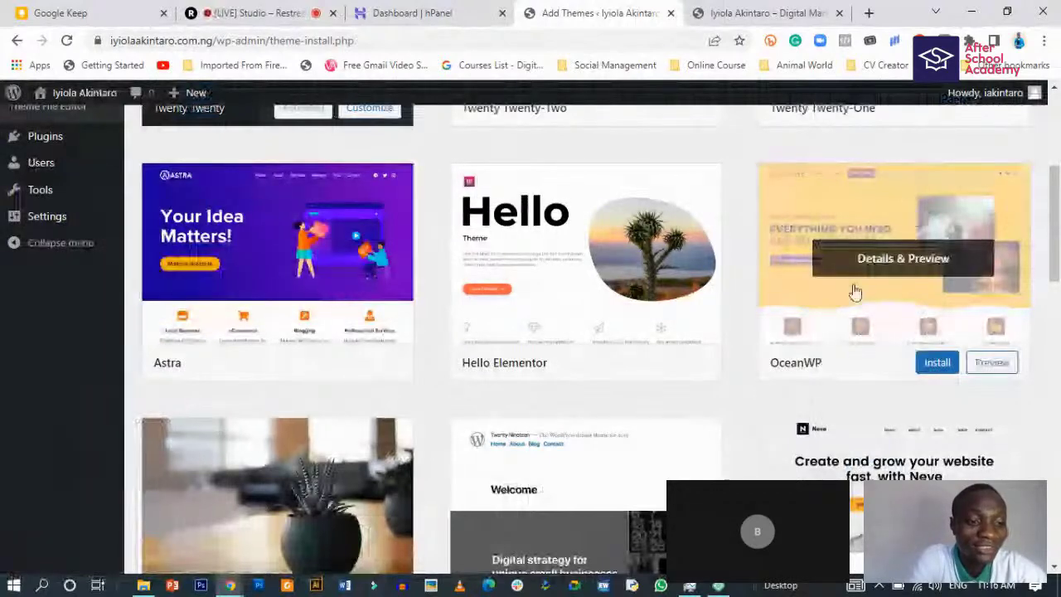
pyautogui.scroll(-1, 897, 272)
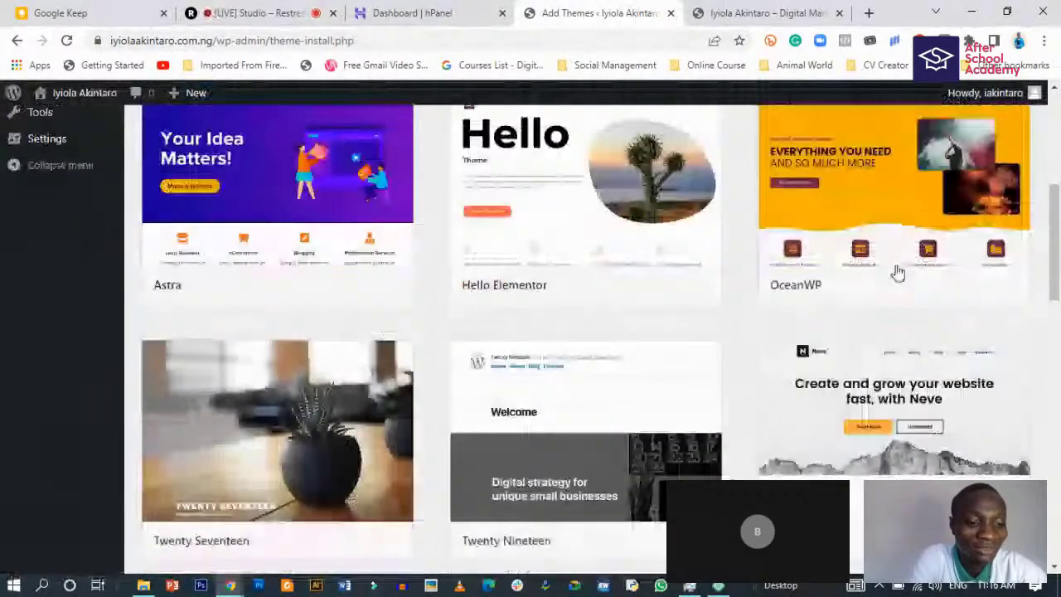
pyautogui.moveTo(985, 262)
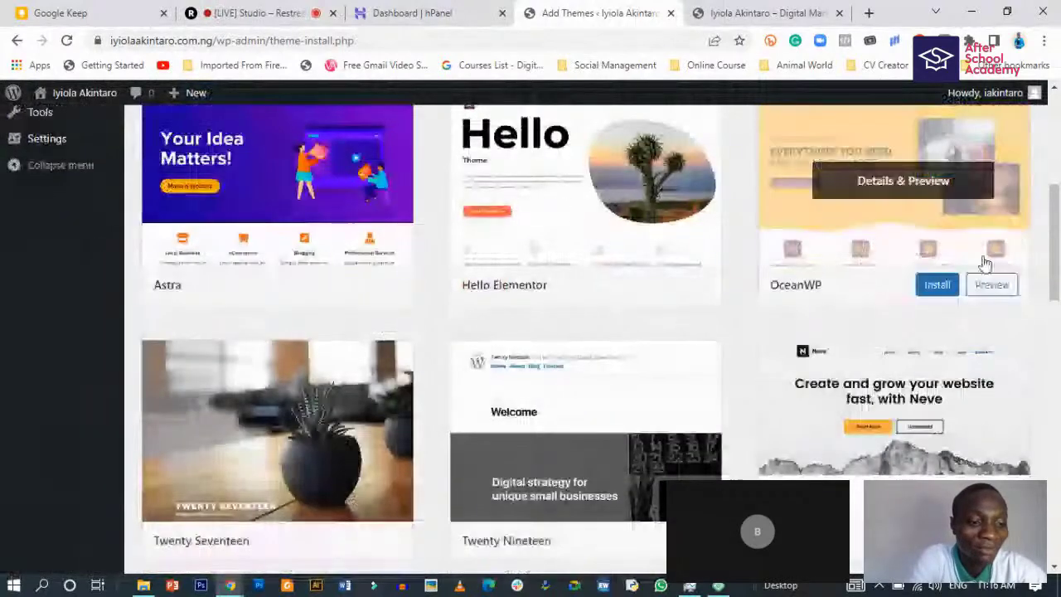
pyautogui.click(813, 290)
# - Copy the oceanwp.org/demos/ link from the description and load it in a new tab
pyautogui.scroll(-3, 71, 437)
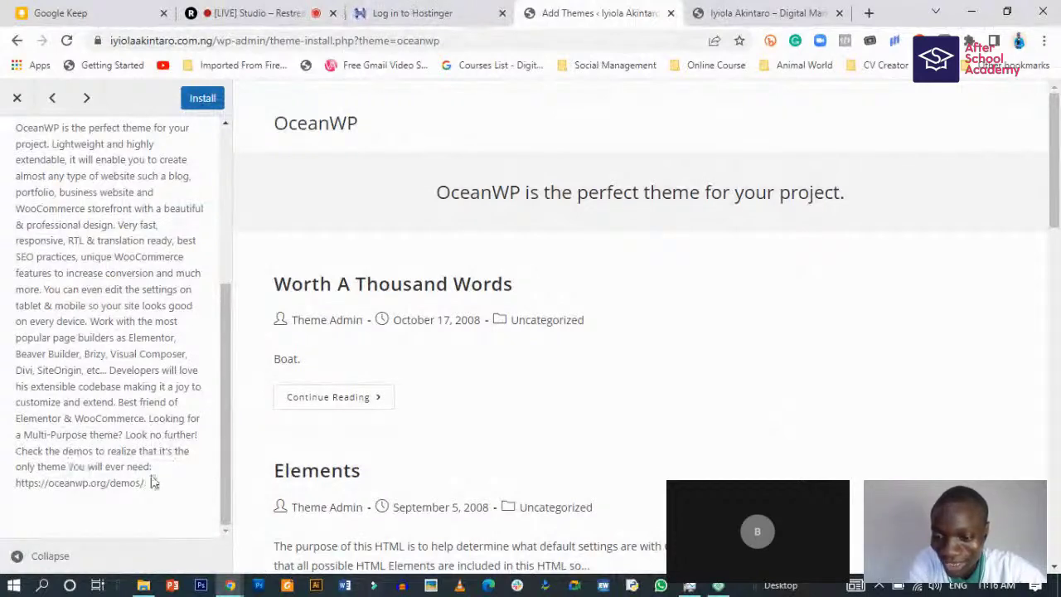
pyautogui.moveTo(16, 483); pyautogui.dragTo(159, 512)
pyautogui.hotkey('ctrl', 'c')
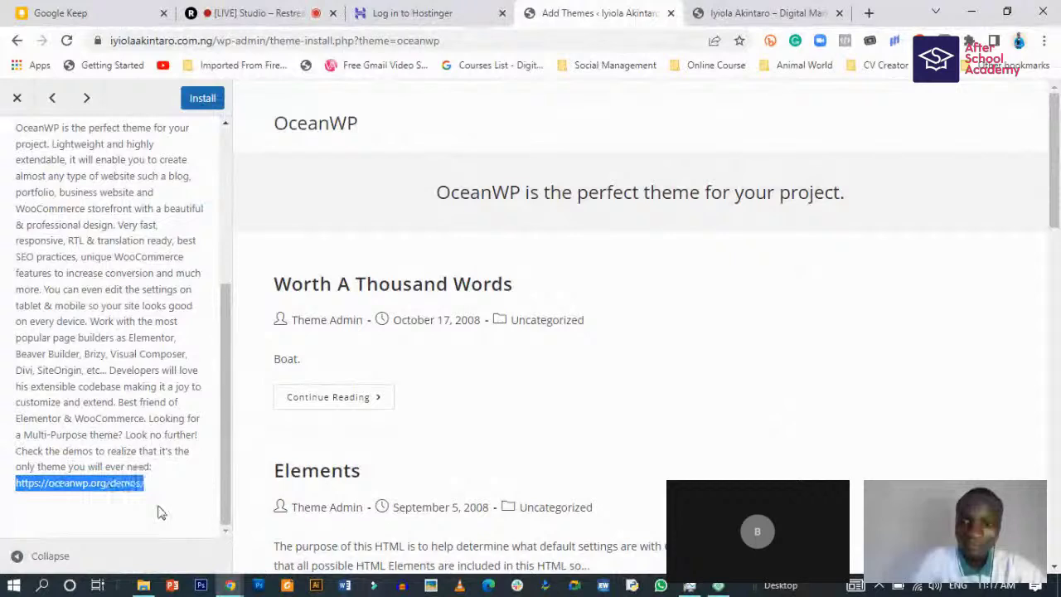
pyautogui.hotkey('ctrl', 't')
pyautogui.hotkey('ctrl', 'v')
pyautogui.press('Return')
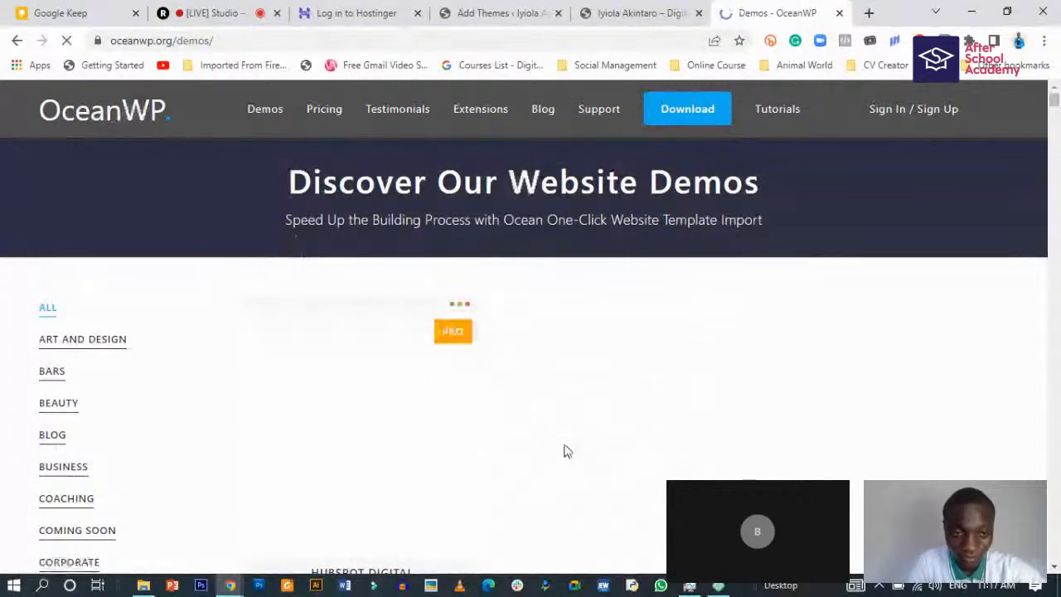
# - Scroll through the OceanWP Pro demo grid to locate the HubSpot Digital demo
pyautogui.scroll(-5, 552, 443)
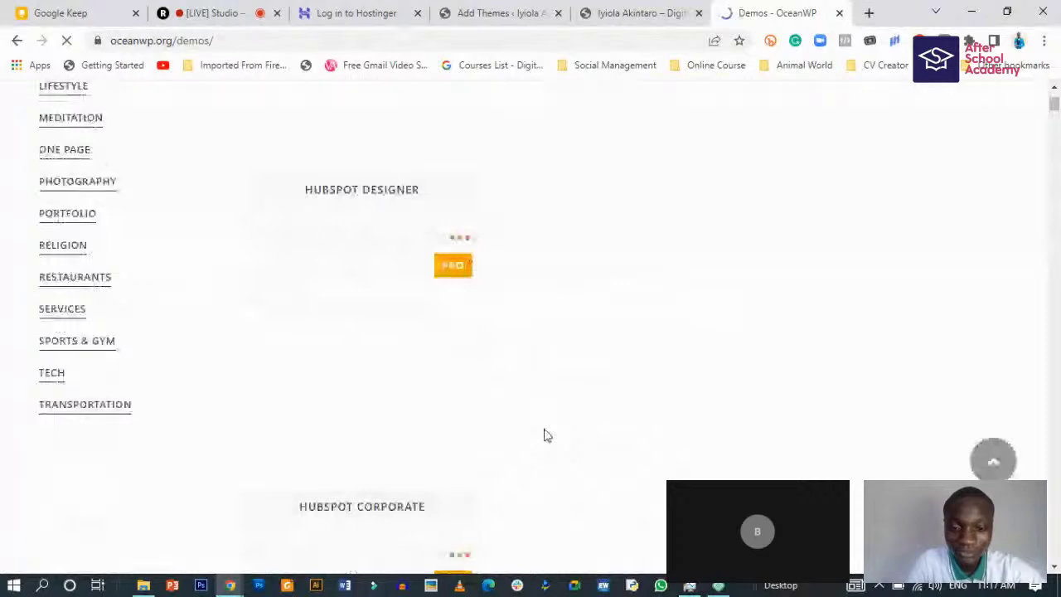
pyautogui.scroll(4, 546, 434)
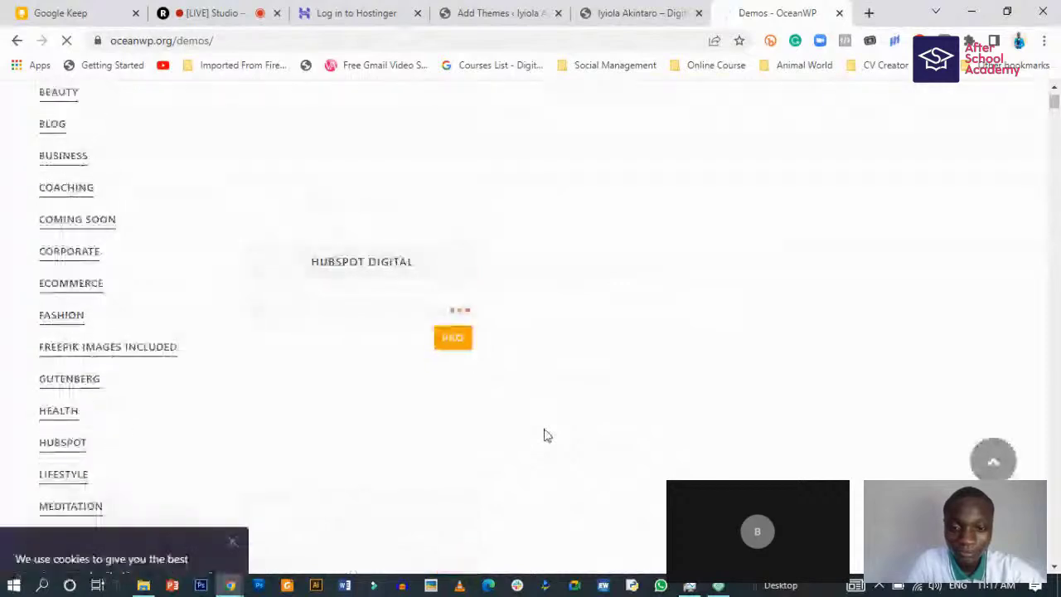
pyautogui.scroll(4, 546, 434)
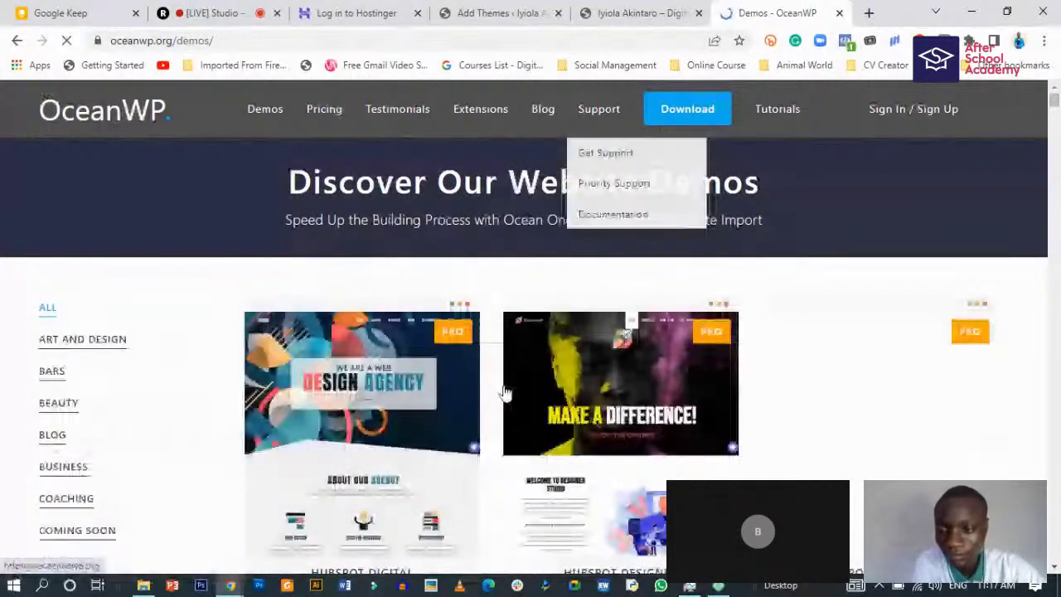
pyautogui.scroll(-3, 506, 392)
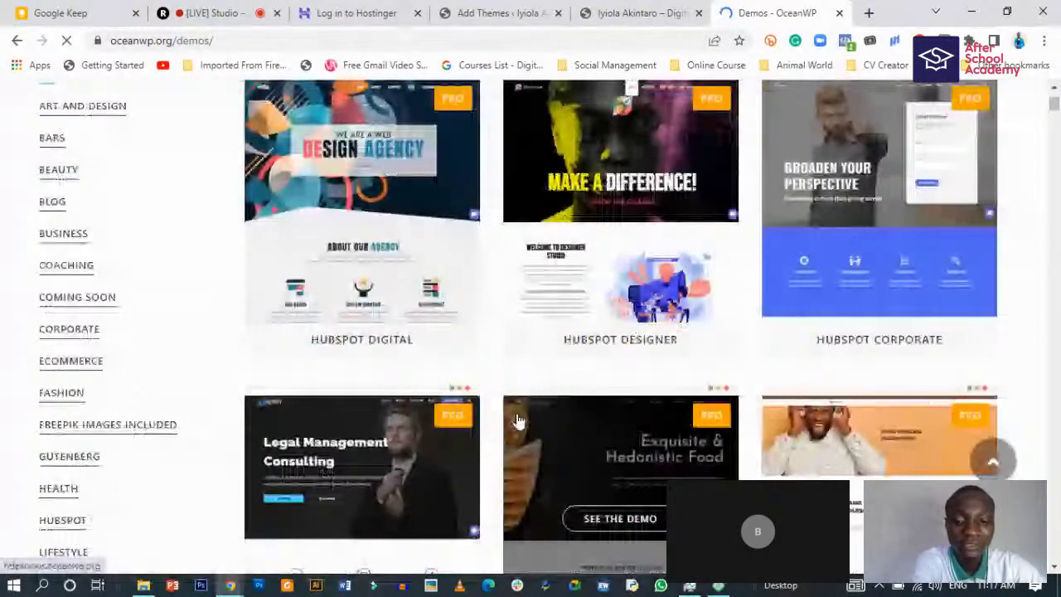
pyautogui.scroll(-7, 497, 414)
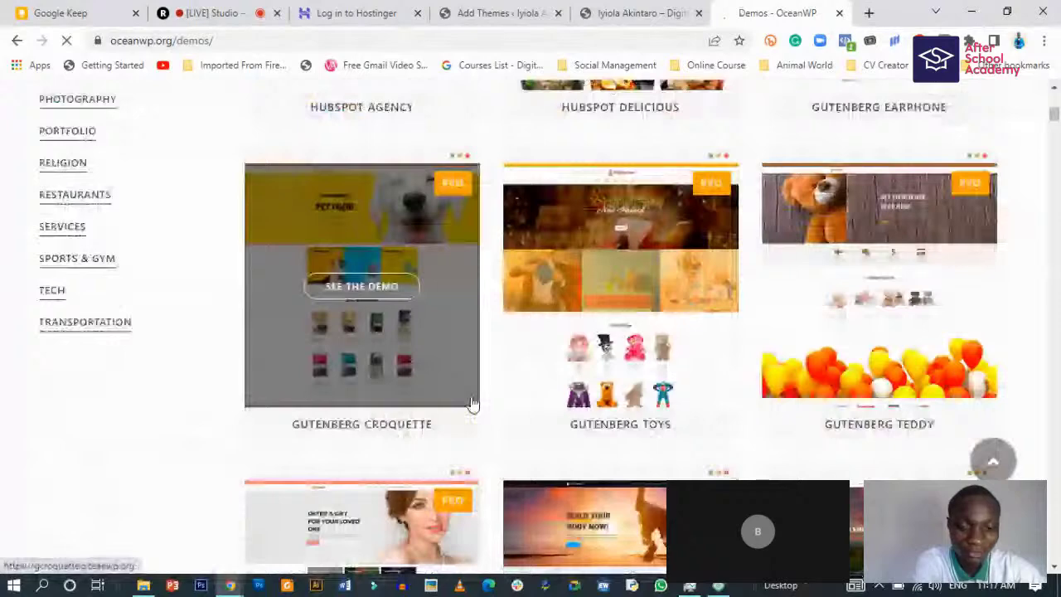
pyautogui.scroll(-7, 472, 403)
pyautogui.scroll(-1, 472, 404)
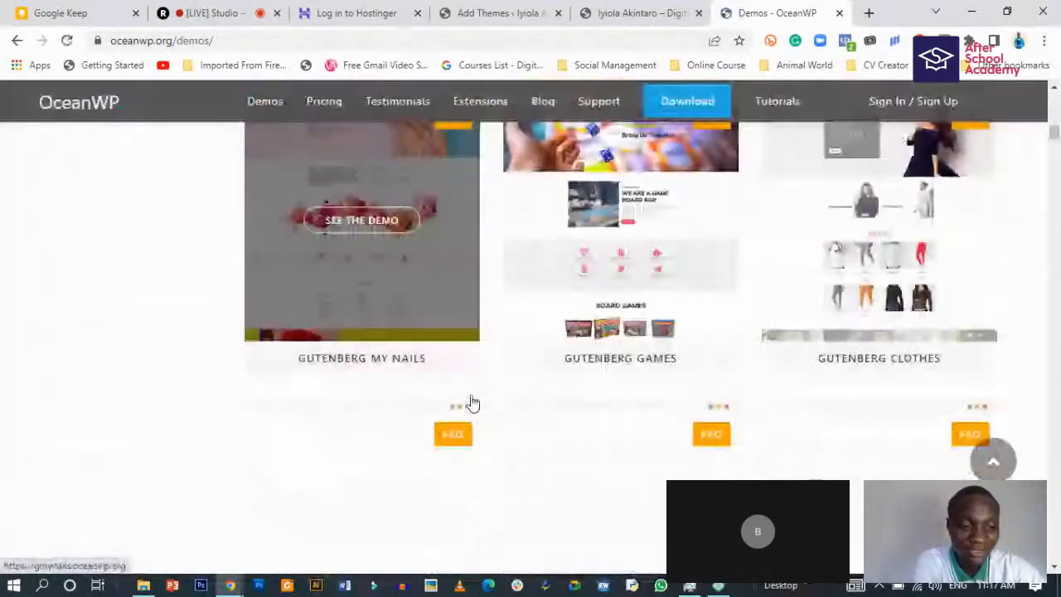
pyautogui.scroll(14, 472, 403)
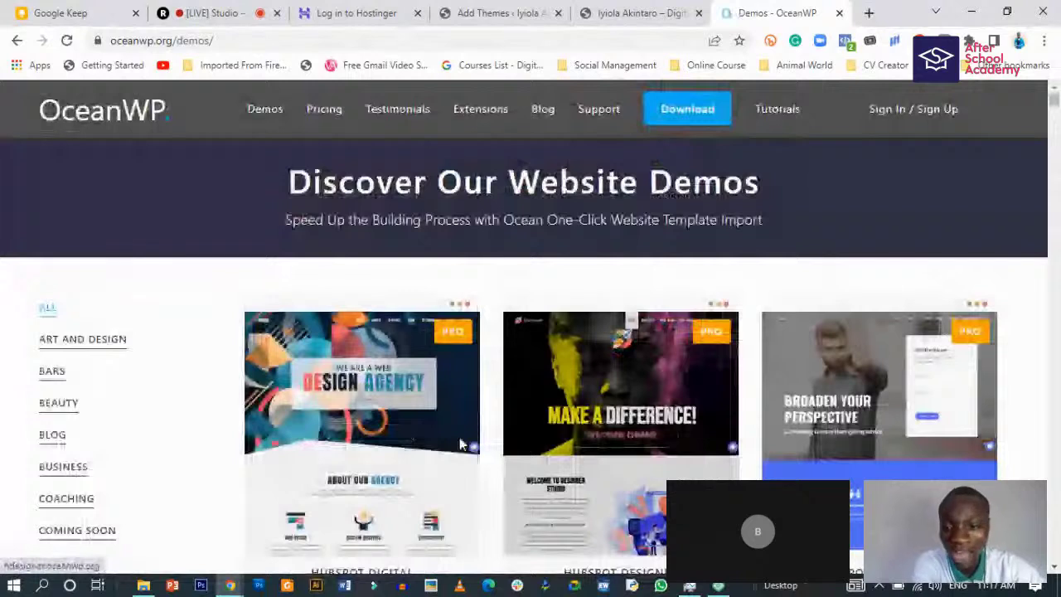
# - Open the HubSpot Digital demo in a new tab and close the demos listing
pyautogui.click(367, 435)
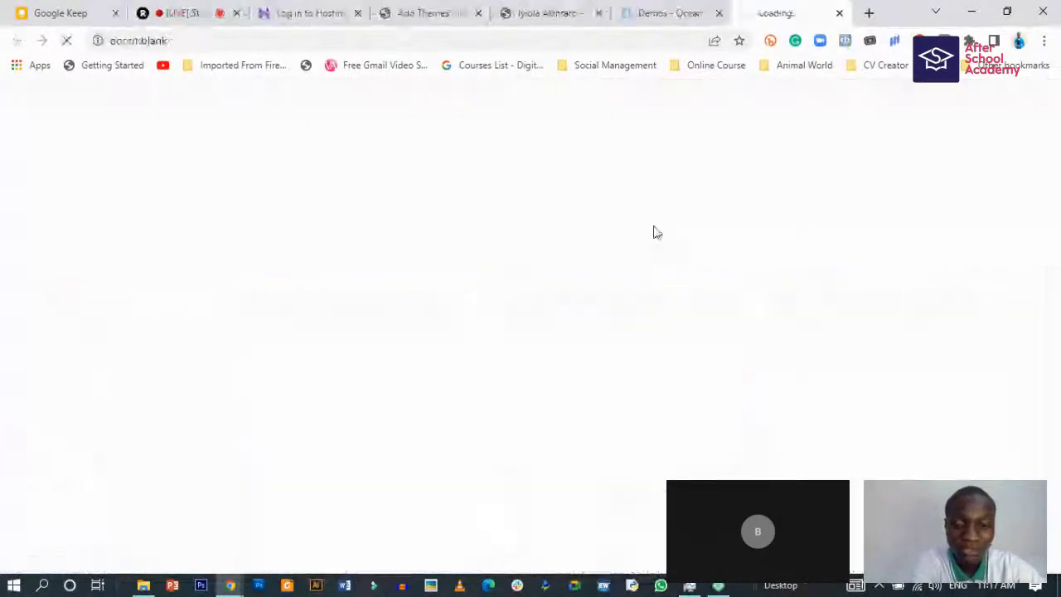
pyautogui.click(719, 13)
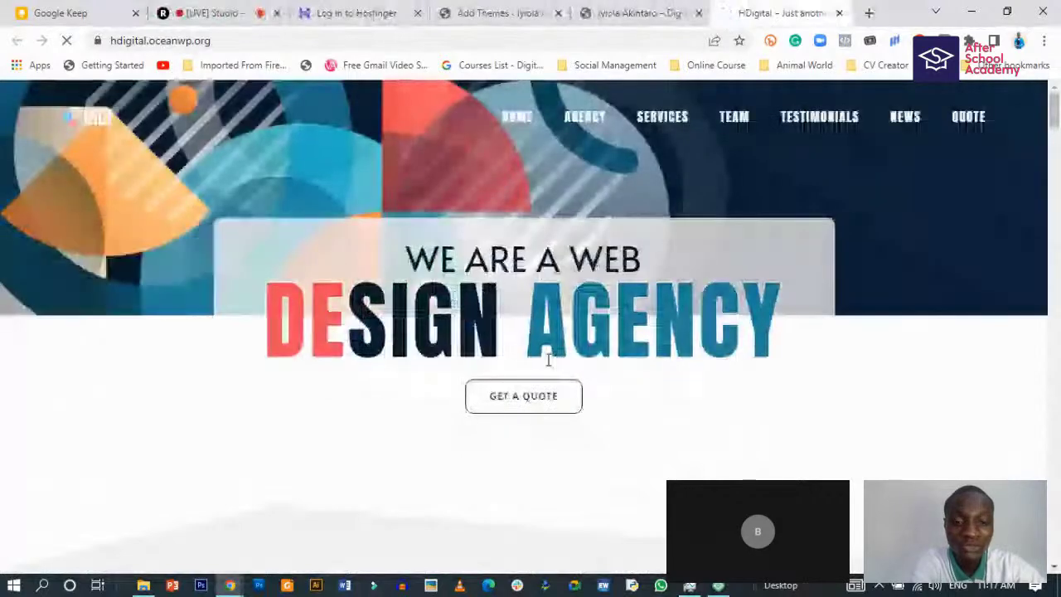
pyautogui.scroll(-1, 484, 380)
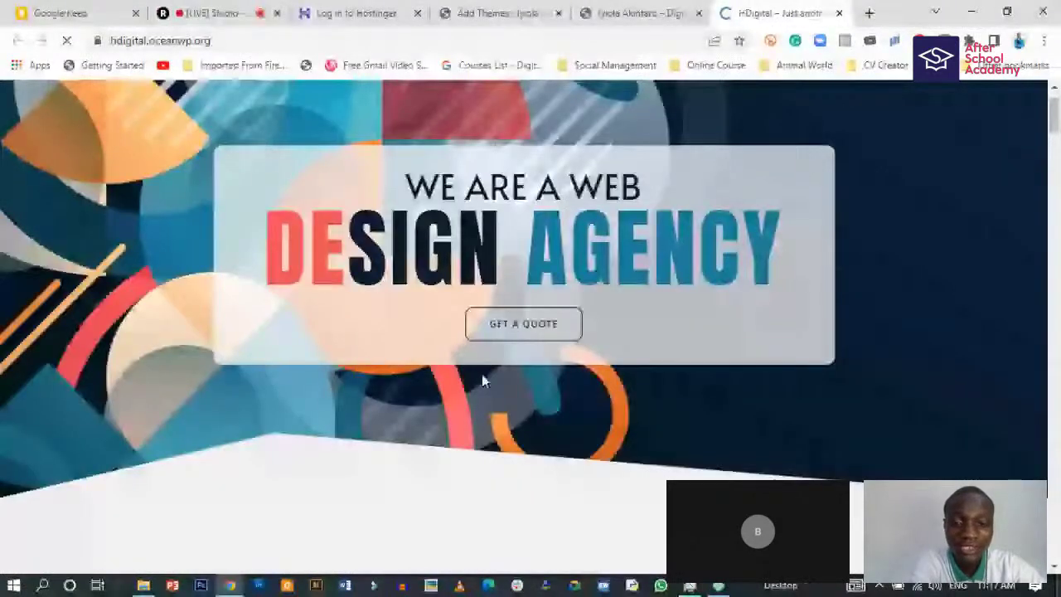
pyautogui.scroll(1, 483, 374)
# - Scroll through the hdigital.oceanwp.org demo site, then close its tab
pyautogui.scroll(-4, 487, 374)
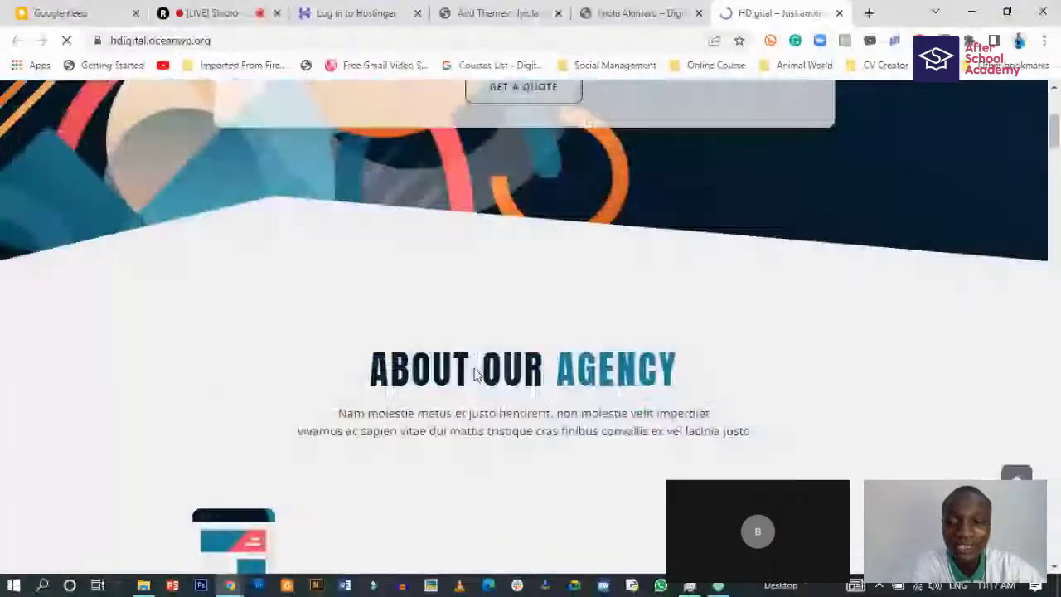
pyautogui.scroll(-3, 481, 377)
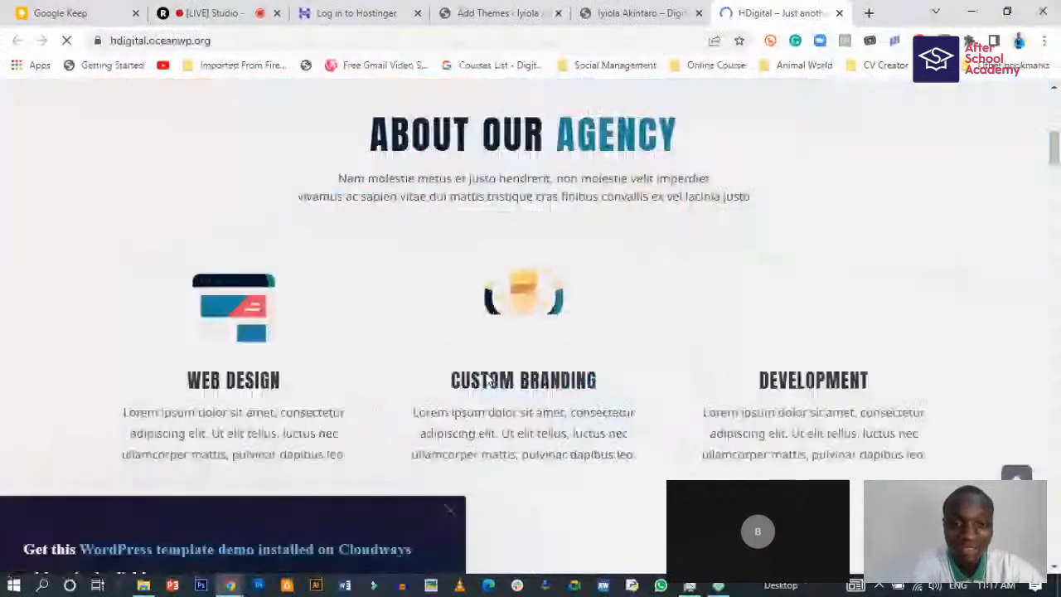
pyautogui.scroll(-5, 498, 394)
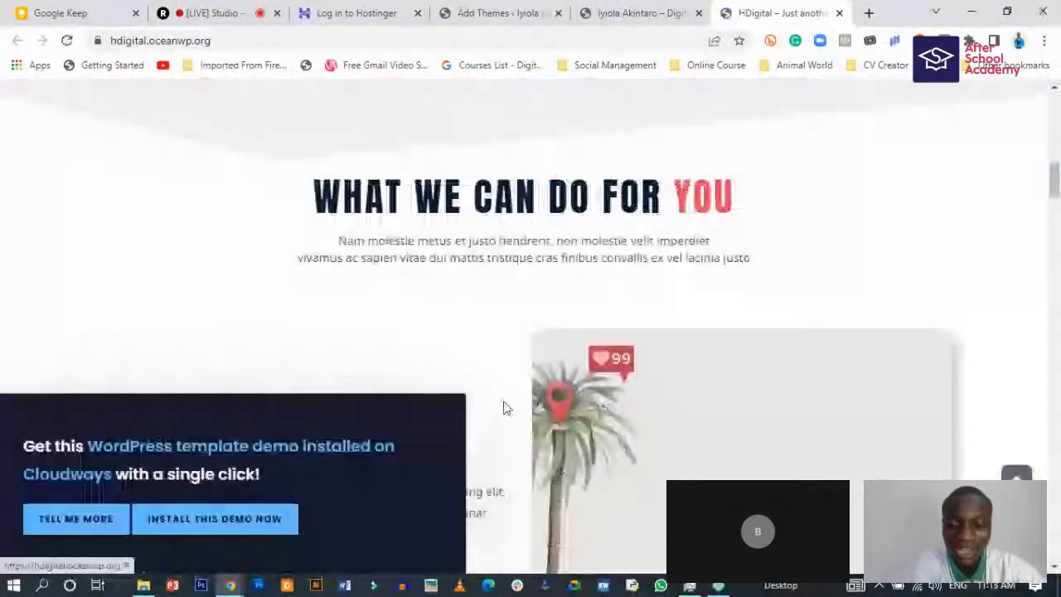
pyautogui.scroll(-3, 465, 439)
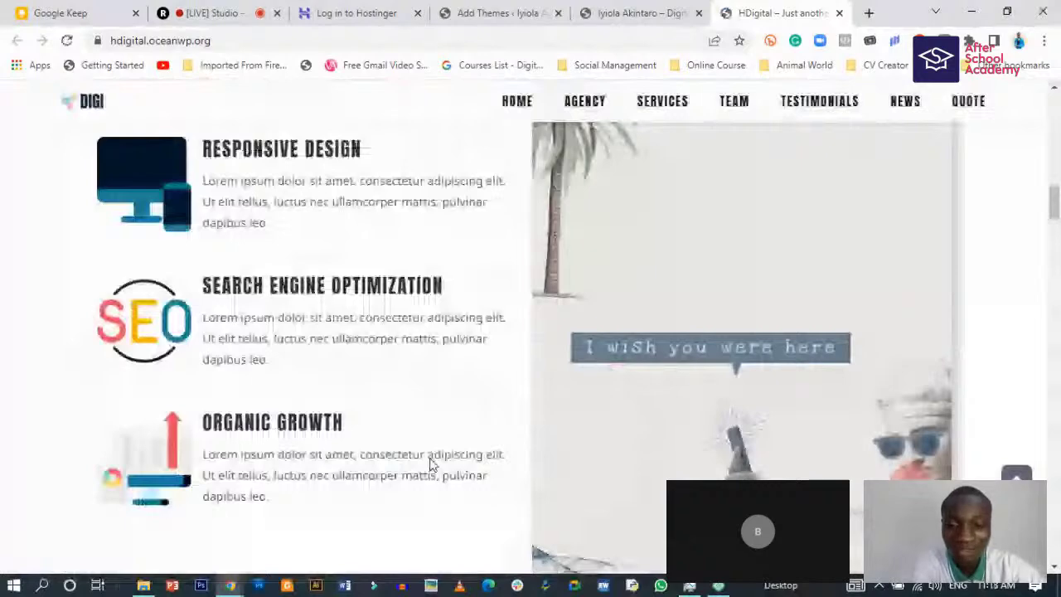
pyautogui.scroll(-5, 430, 464)
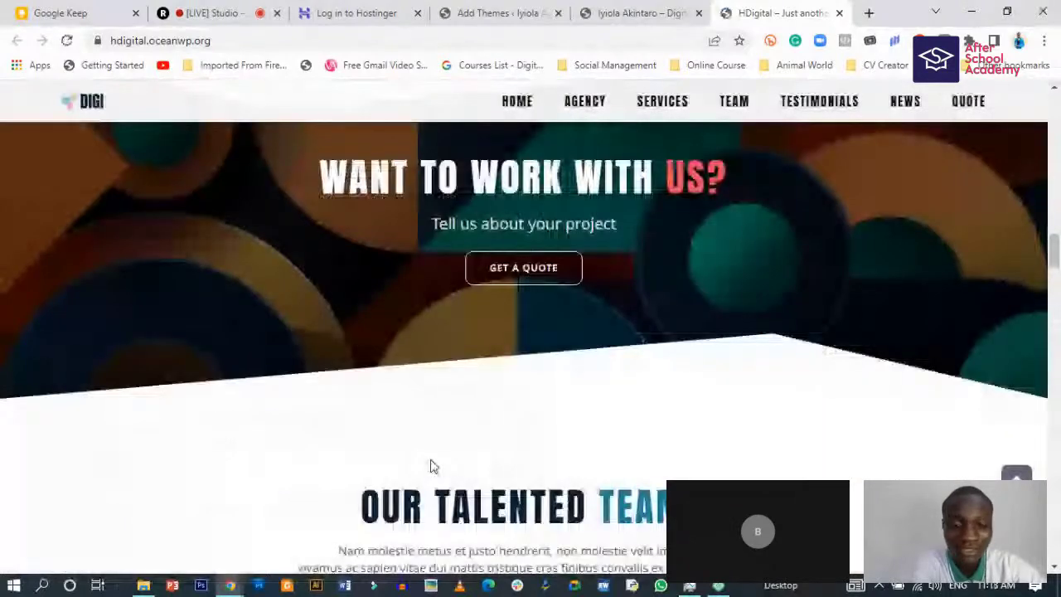
pyautogui.scroll(-5, 430, 466)
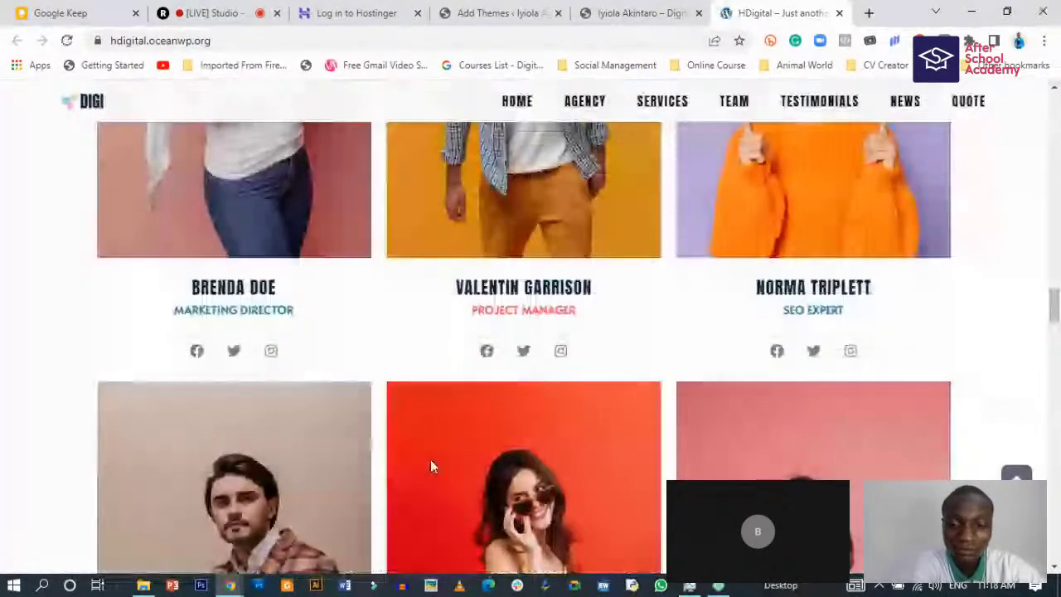
pyautogui.scroll(-5, 430, 466)
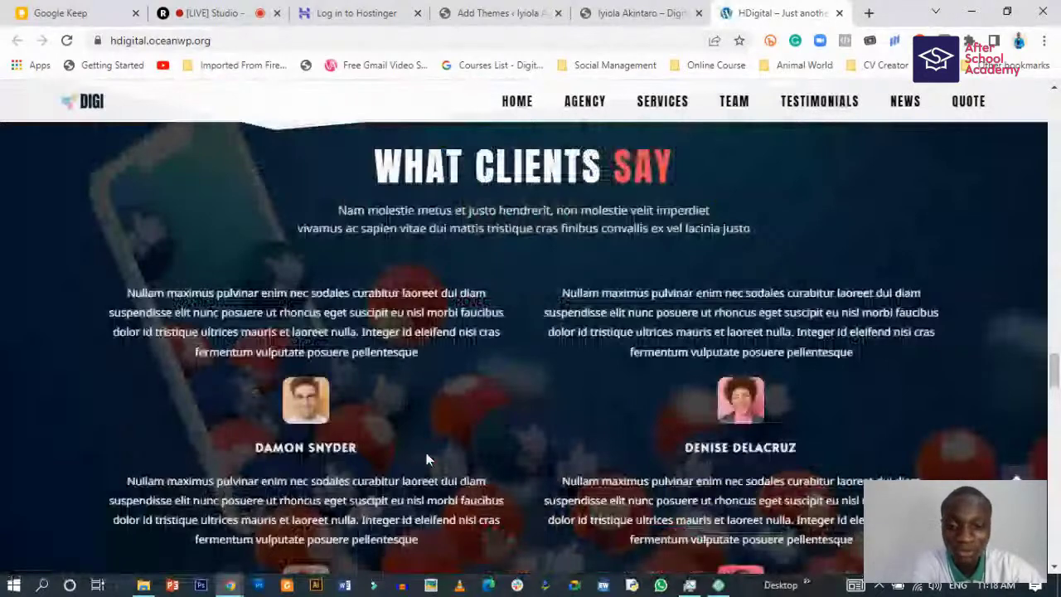
pyautogui.scroll(-5, 428, 456)
pyautogui.scroll(10, 439, 455)
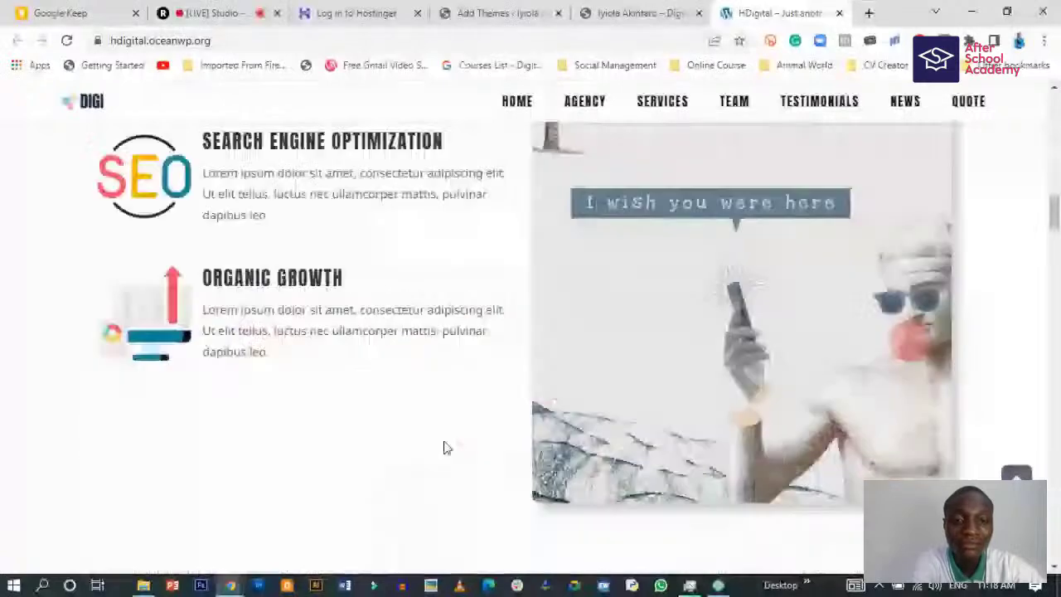
pyautogui.scroll(5, 446, 448)
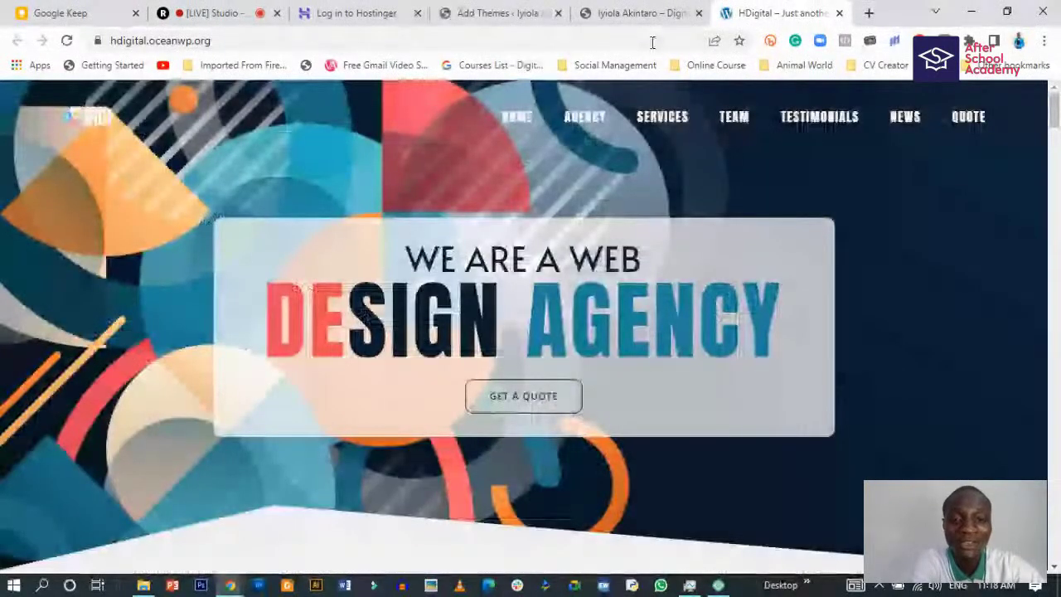
pyautogui.click(839, 13)
# - Return to Add Themes, close the OceanWP preview, and open the Feature Filter panel
pyautogui.click(597, 13)
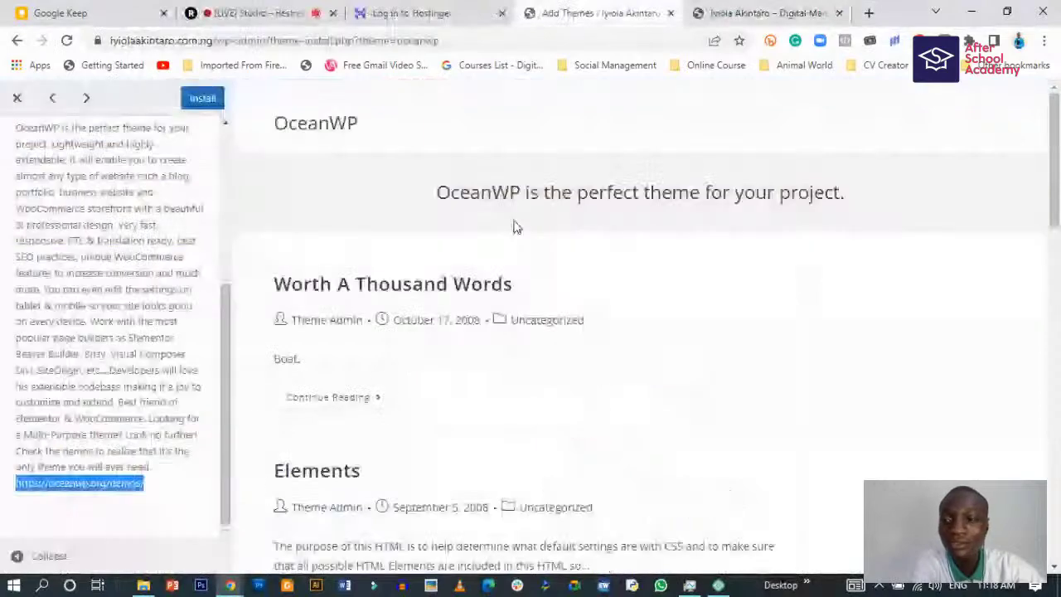
pyautogui.click(18, 98)
pyautogui.scroll(-3, 280, 352)
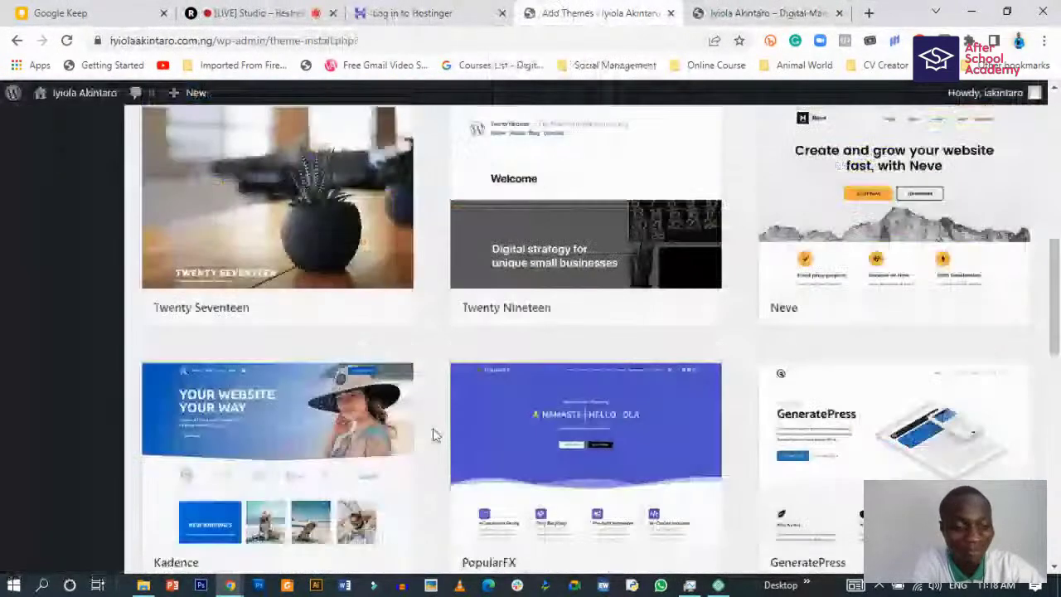
pyautogui.scroll(-2, 398, 465)
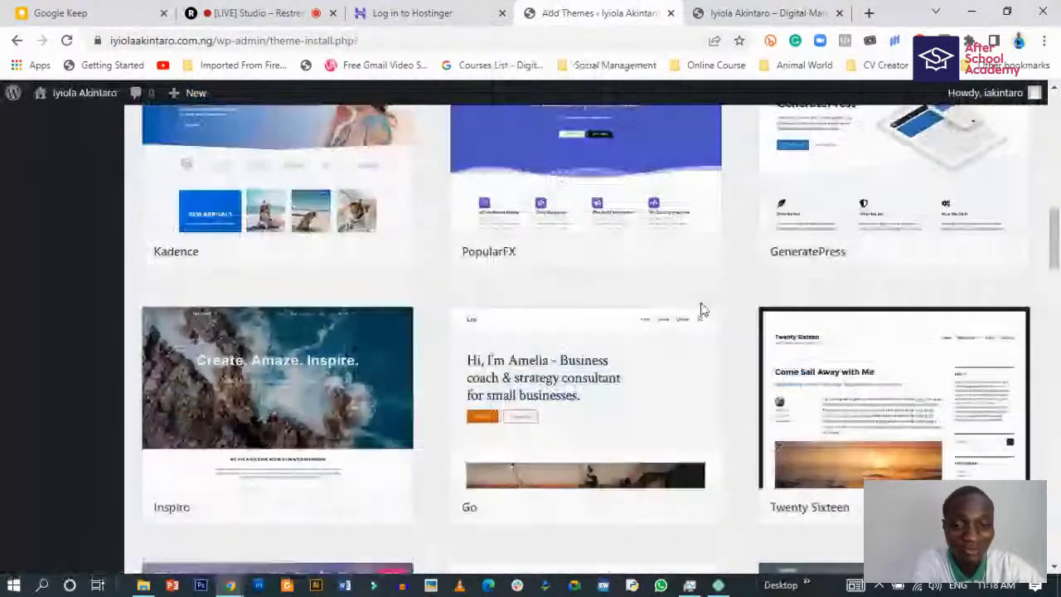
pyautogui.scroll(7, 698, 308)
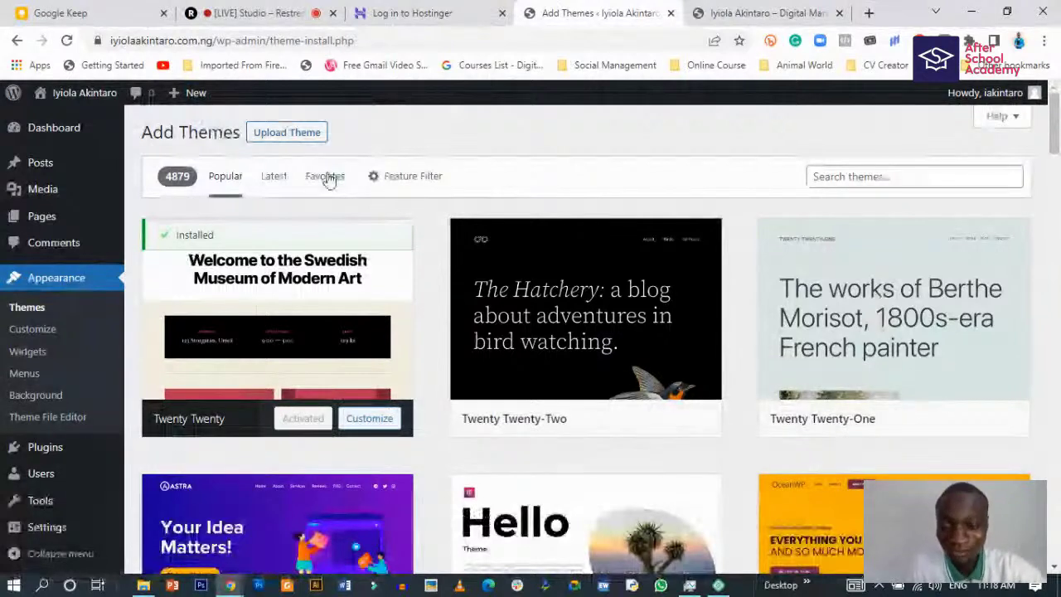
pyautogui.click(393, 179)
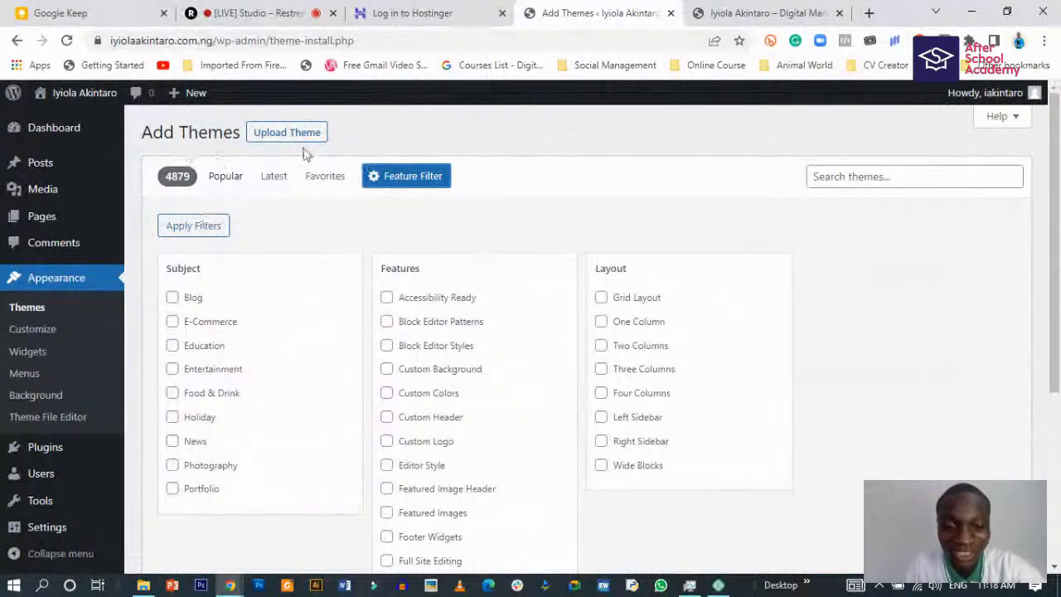
# - Tick Portfolio under Subject in the Feature Filter to show only Portfolio themes
pyautogui.scroll(-1, 265, 325)
pyautogui.scroll(-3, 257, 322)
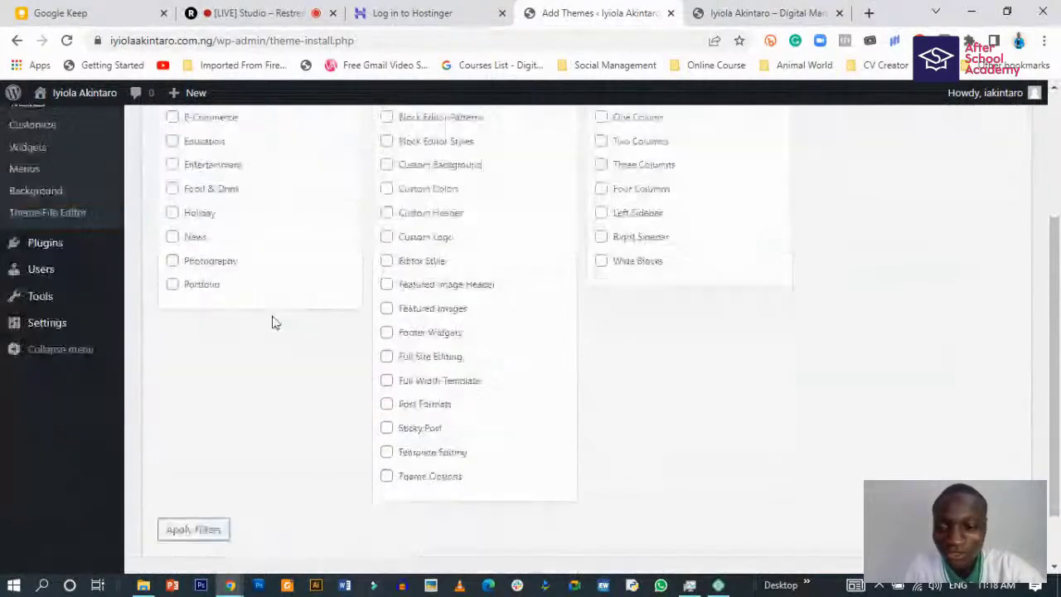
pyautogui.scroll(3, 275, 322)
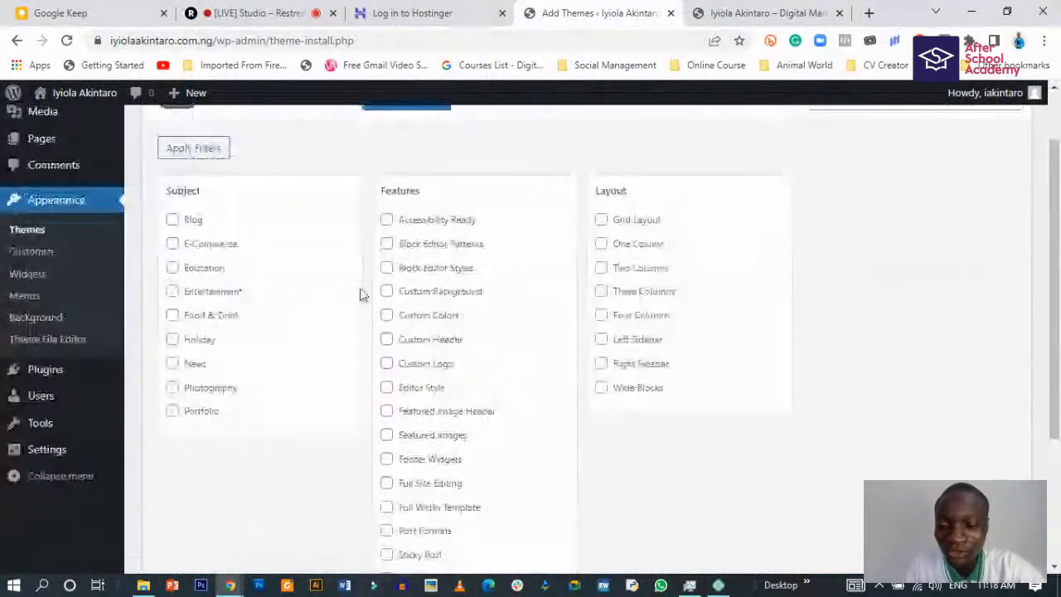
pyautogui.scroll(1, 504, 372)
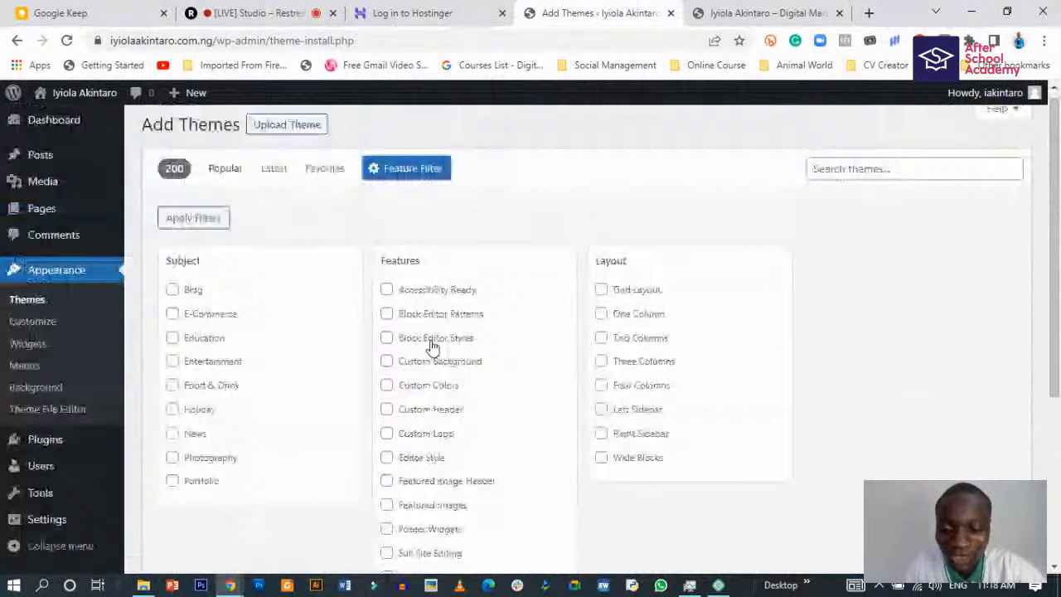
pyautogui.scroll(1, 417, 182)
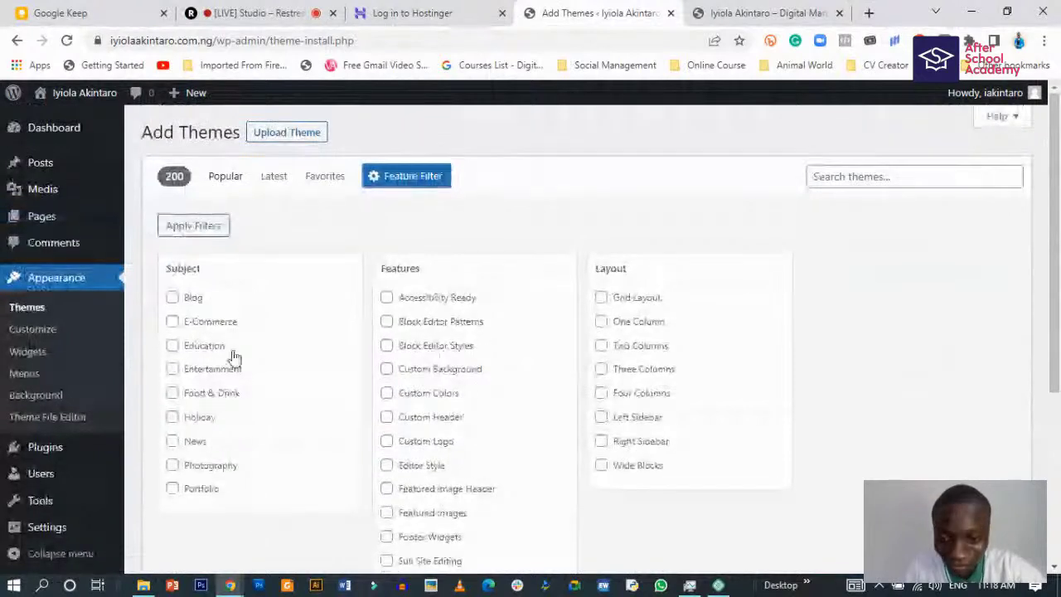
pyautogui.scroll(-1, 234, 356)
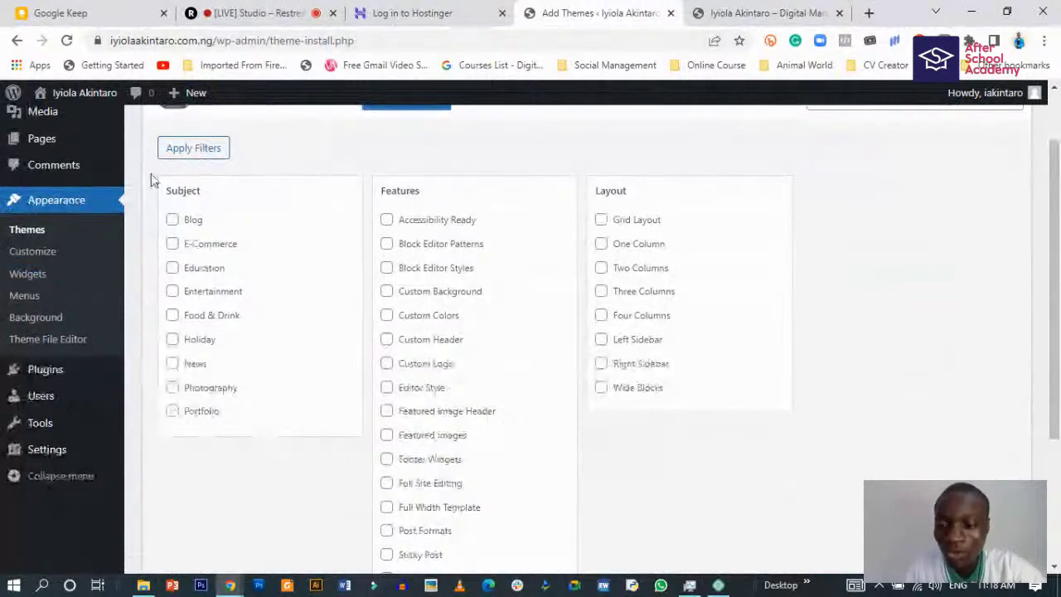
pyautogui.click(172, 411)
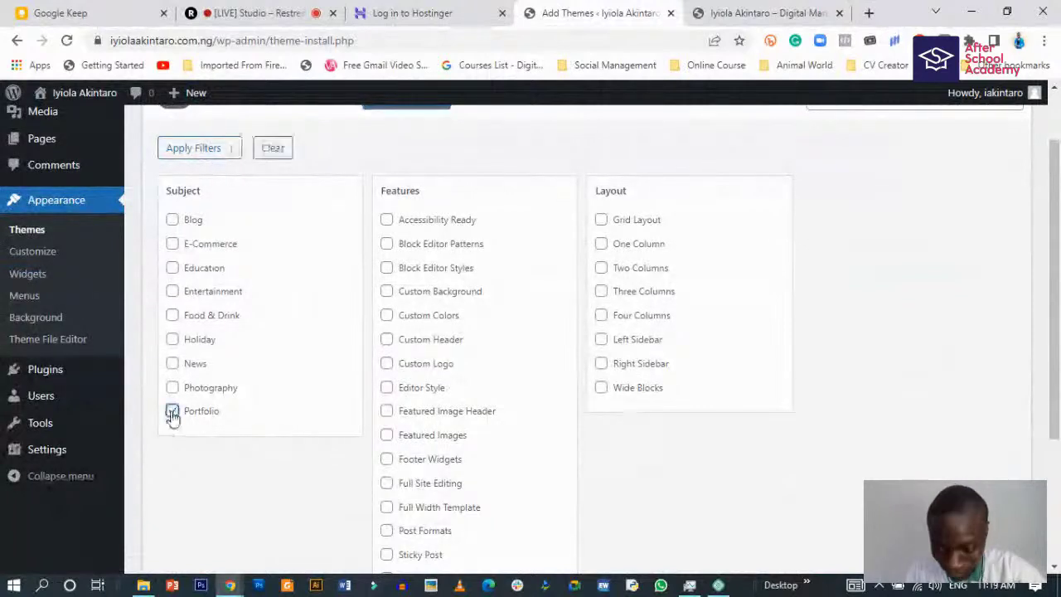
pyautogui.scroll(1, 241, 406)
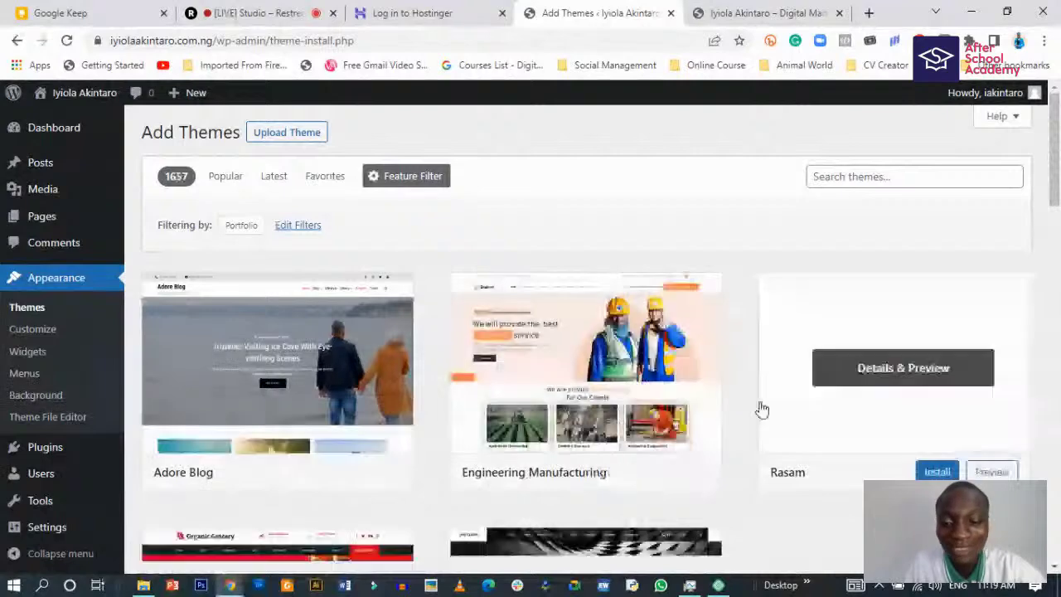
pyautogui.scroll(-1, 903, 397)
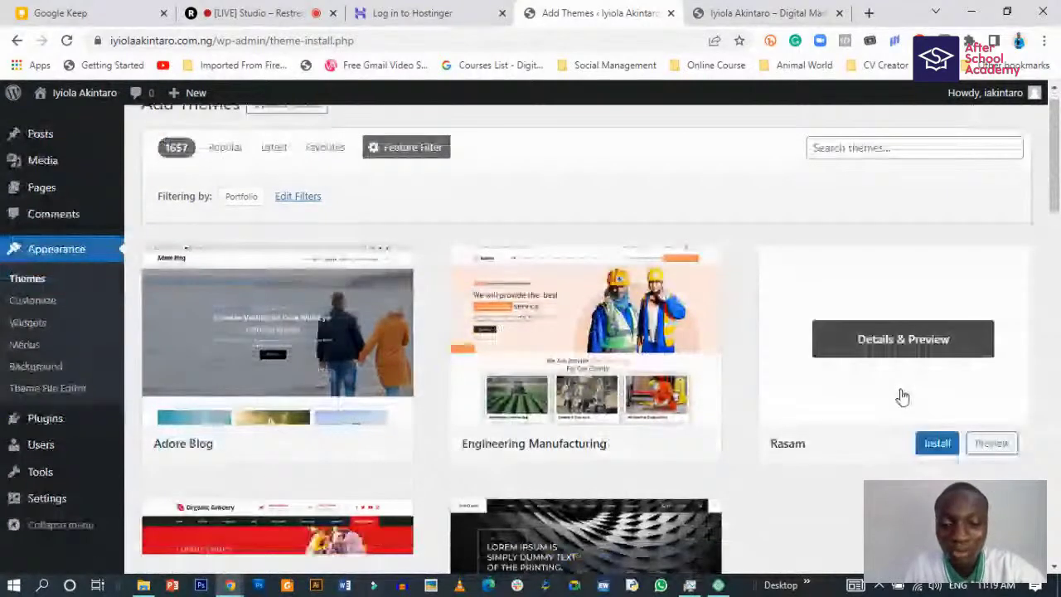
pyautogui.scroll(-3, 902, 394)
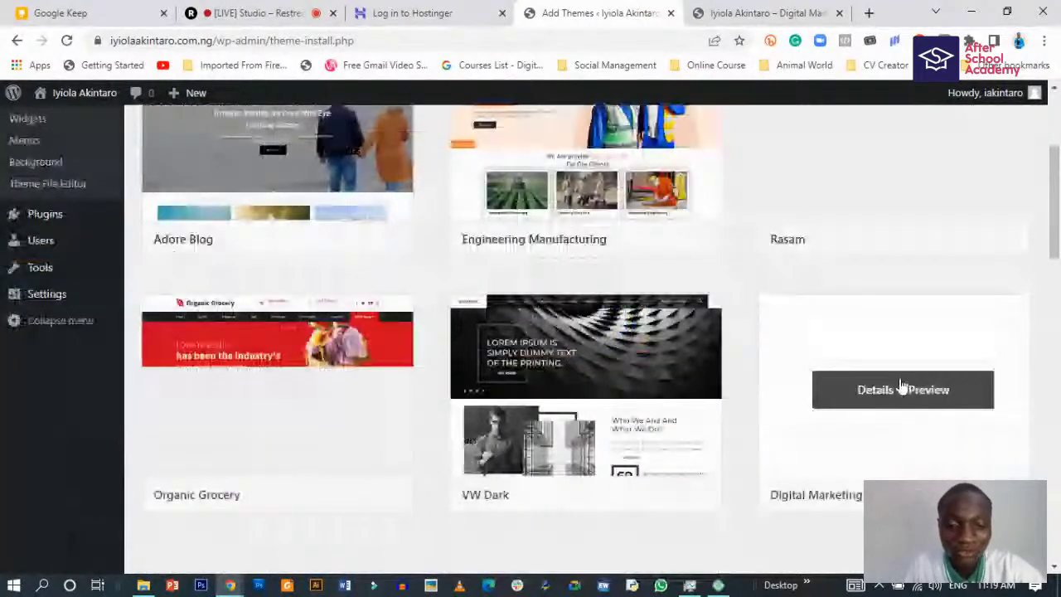
pyautogui.scroll(3, 544, 337)
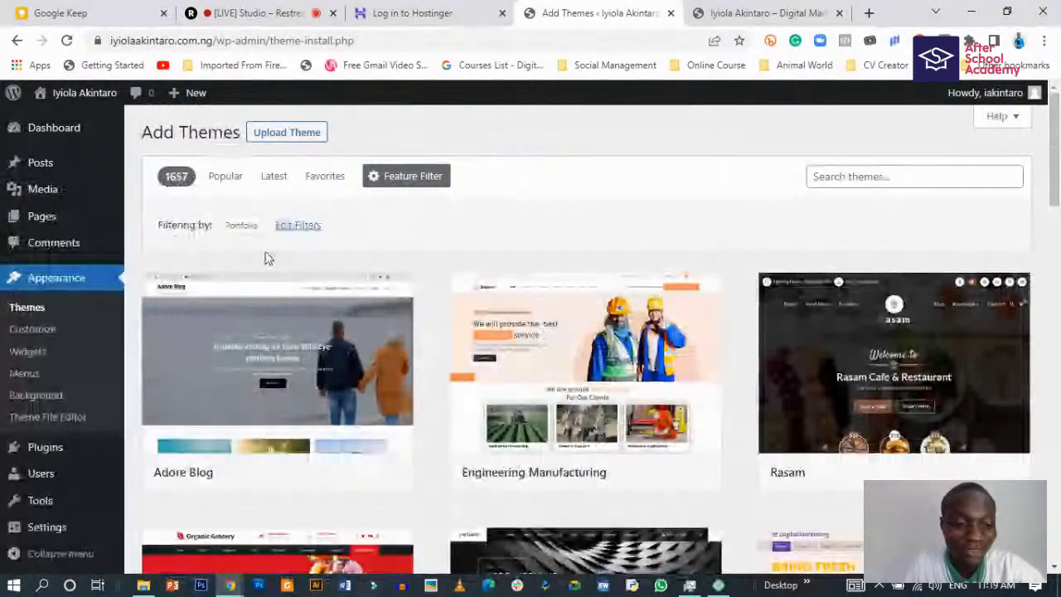
pyautogui.scroll(-3, 355, 435)
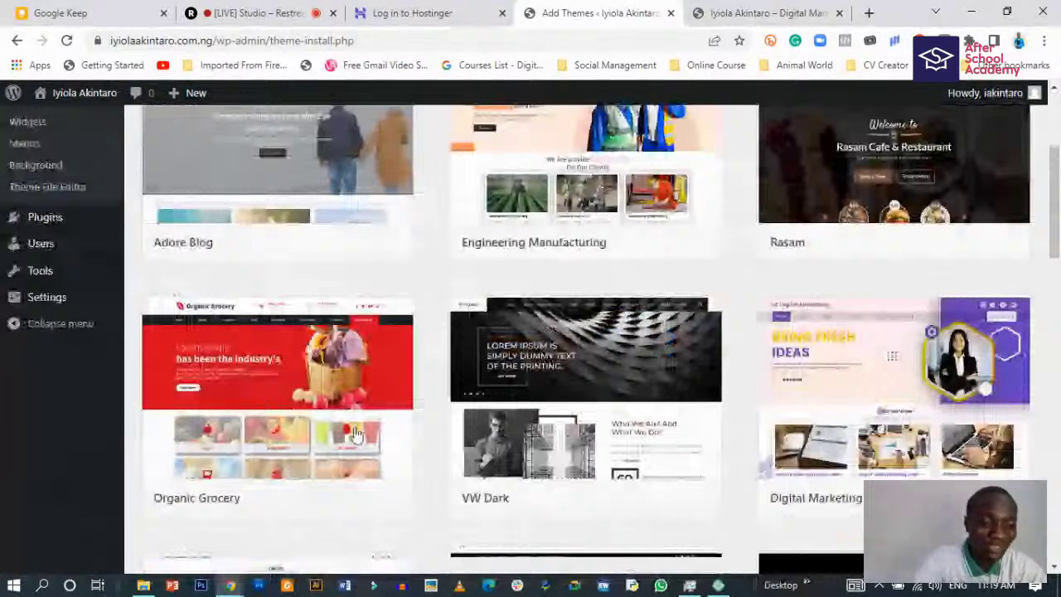
pyautogui.scroll(-2, 351, 433)
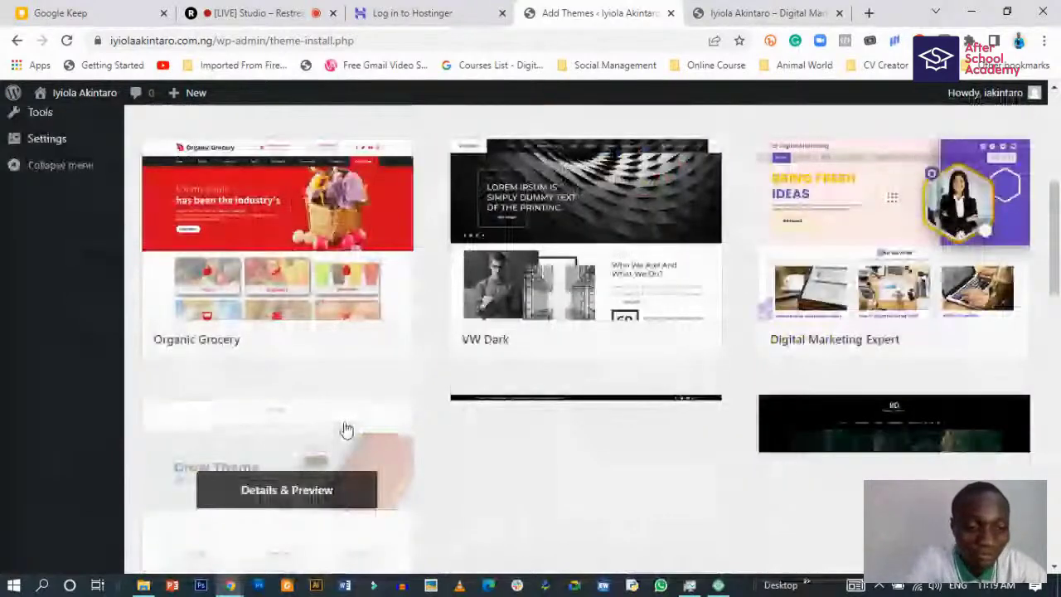
pyautogui.scroll(1, 346, 429)
pyautogui.scroll(-1, 357, 301)
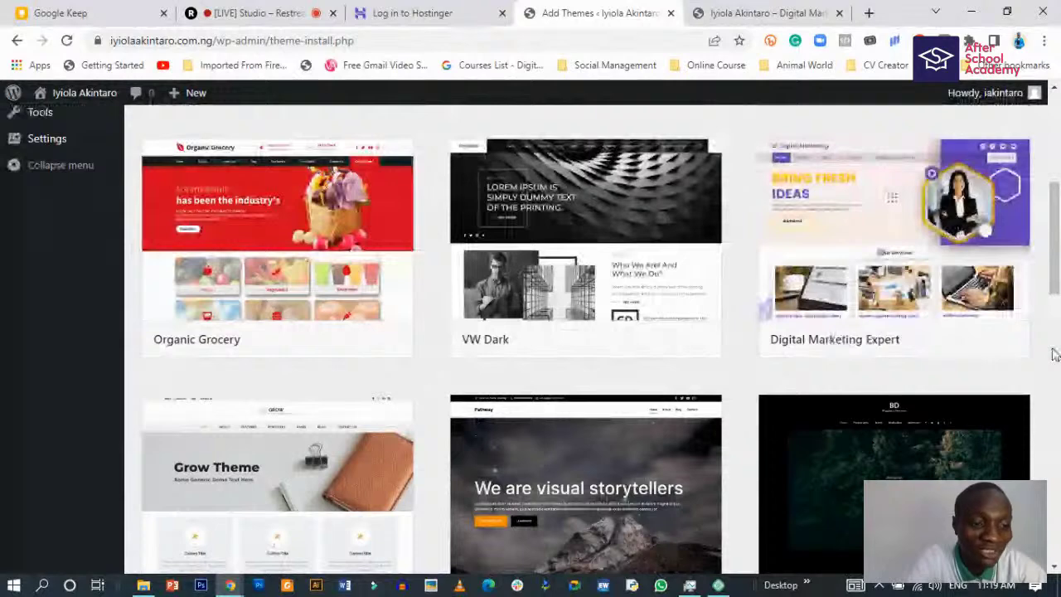
pyautogui.moveTo(1016, 317)
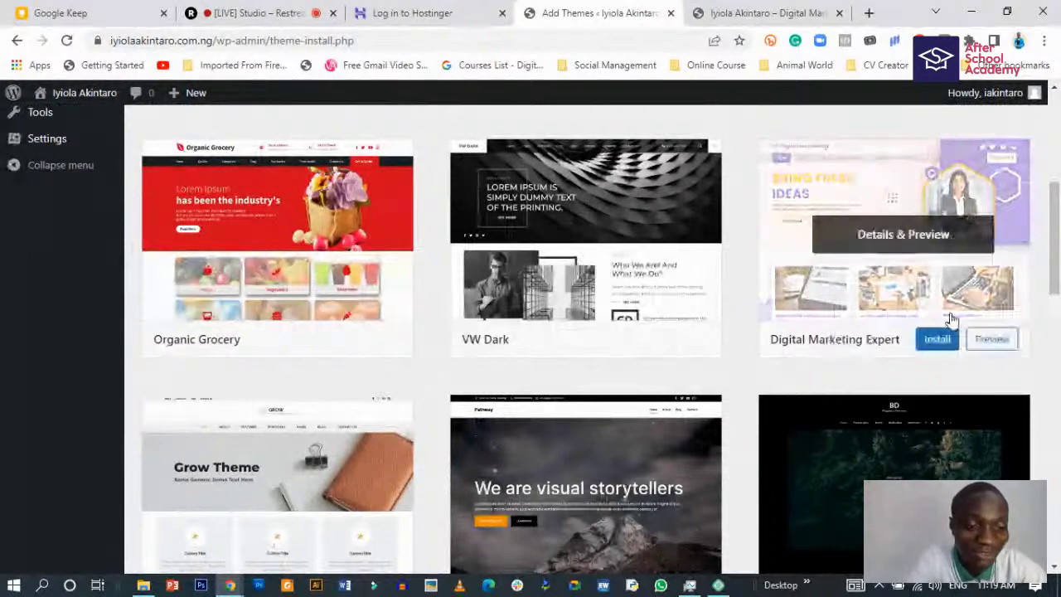
pyautogui.scroll(-1, 952, 320)
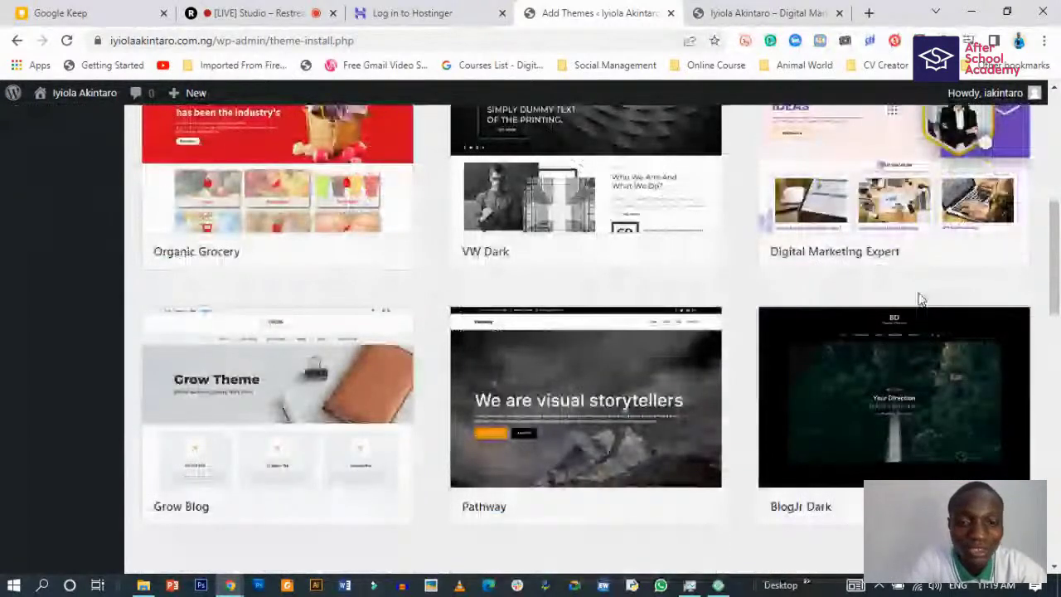
pyautogui.scroll(-3, 920, 298)
pyautogui.scroll(1, 597, 309)
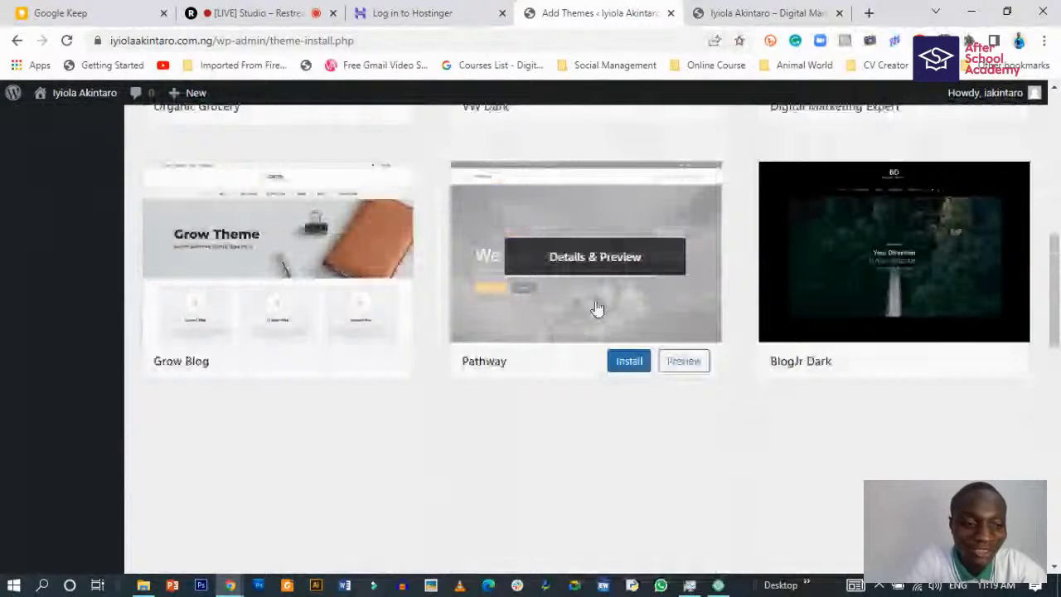
pyautogui.scroll(-6, 452, 384)
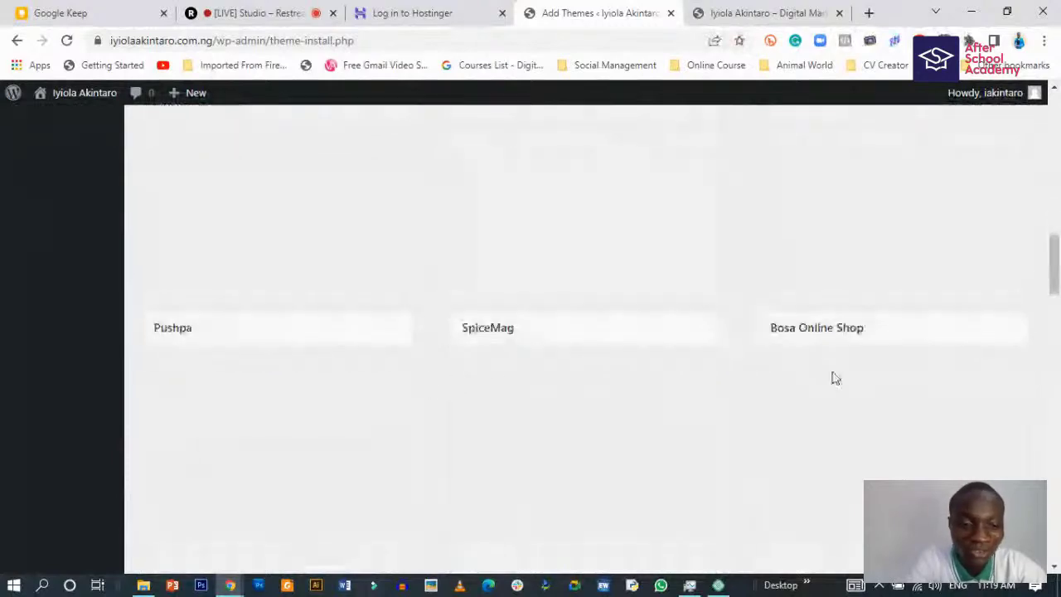
pyautogui.scroll(6, 468, 389)
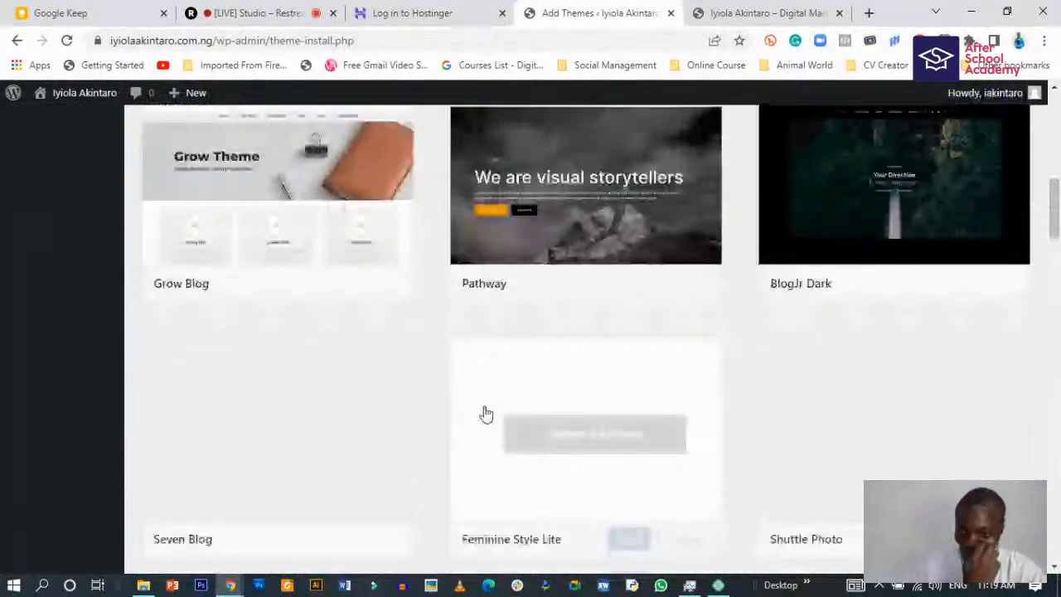
pyautogui.scroll(5, 485, 414)
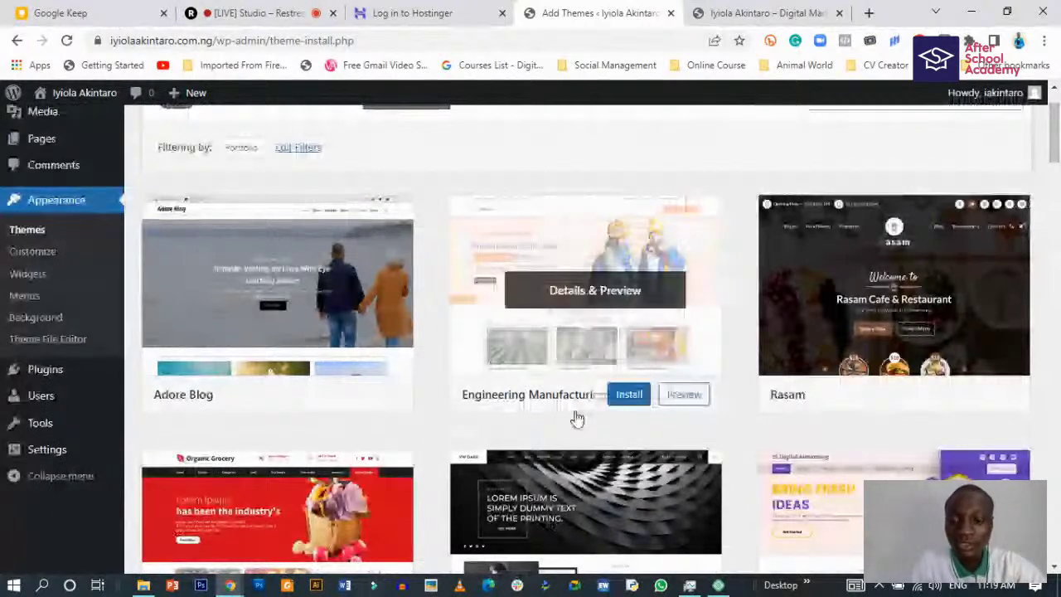
pyautogui.scroll(2, 577, 420)
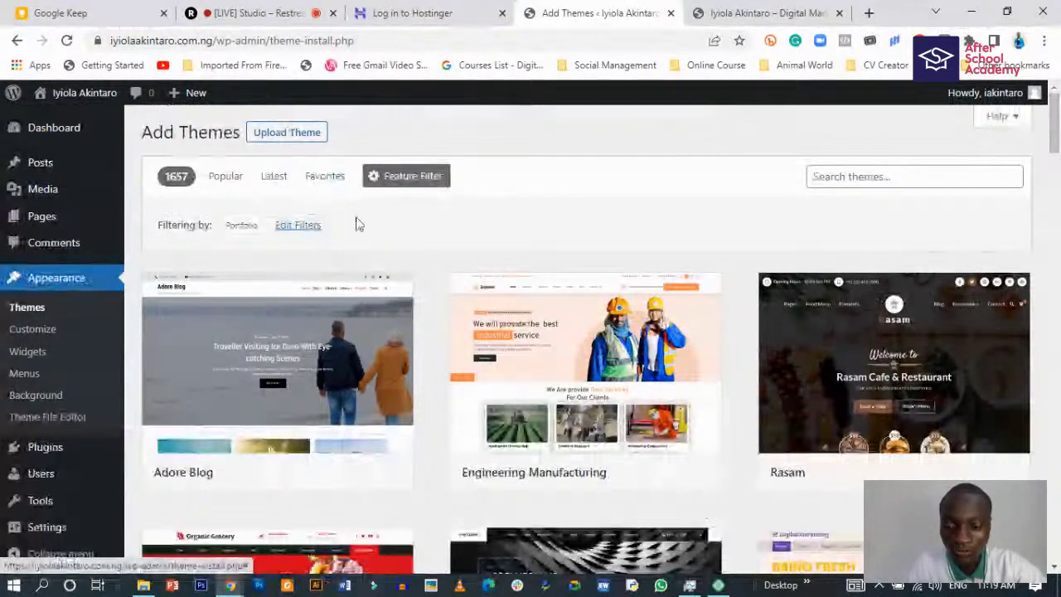
pyautogui.moveTo(470, 404)
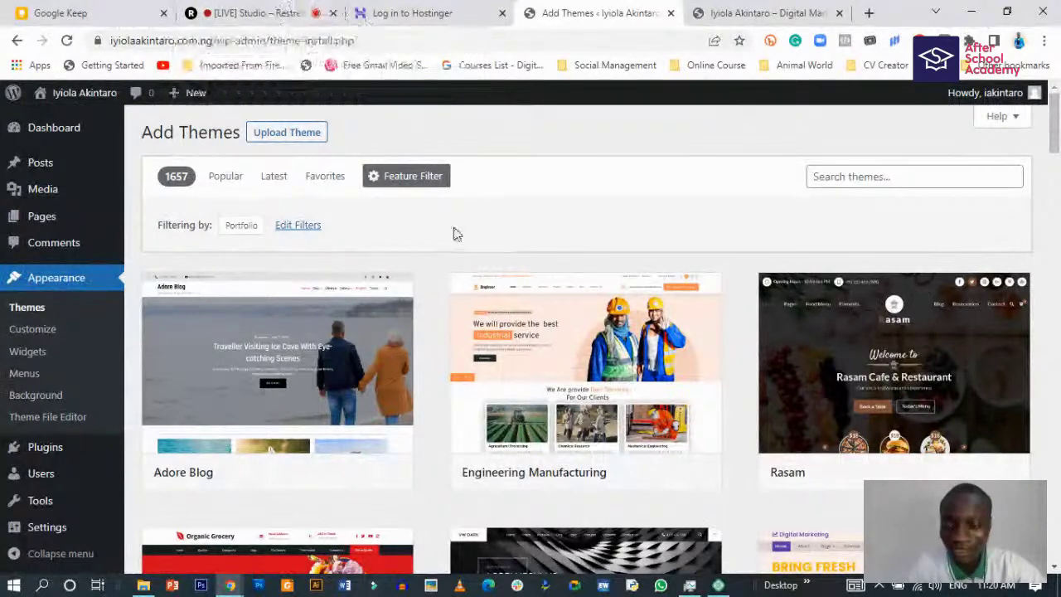
pyautogui.scroll(-1, 415, 335)
pyautogui.scroll(1, 415, 336)
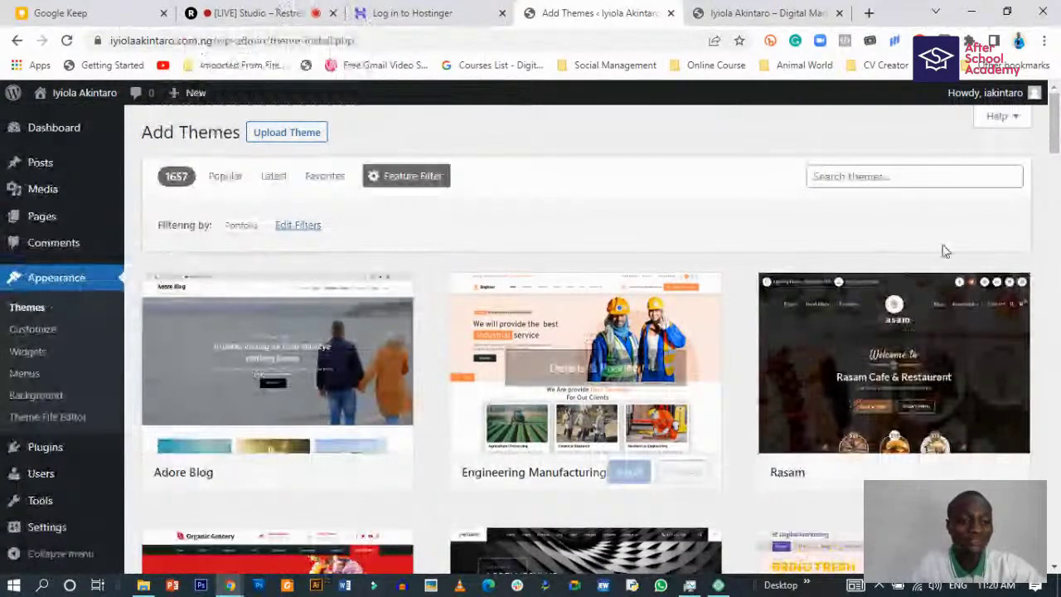
pyautogui.click(871, 174)
# - Search the theme directory for 'neve' and look over the results
pyautogui.write('n')
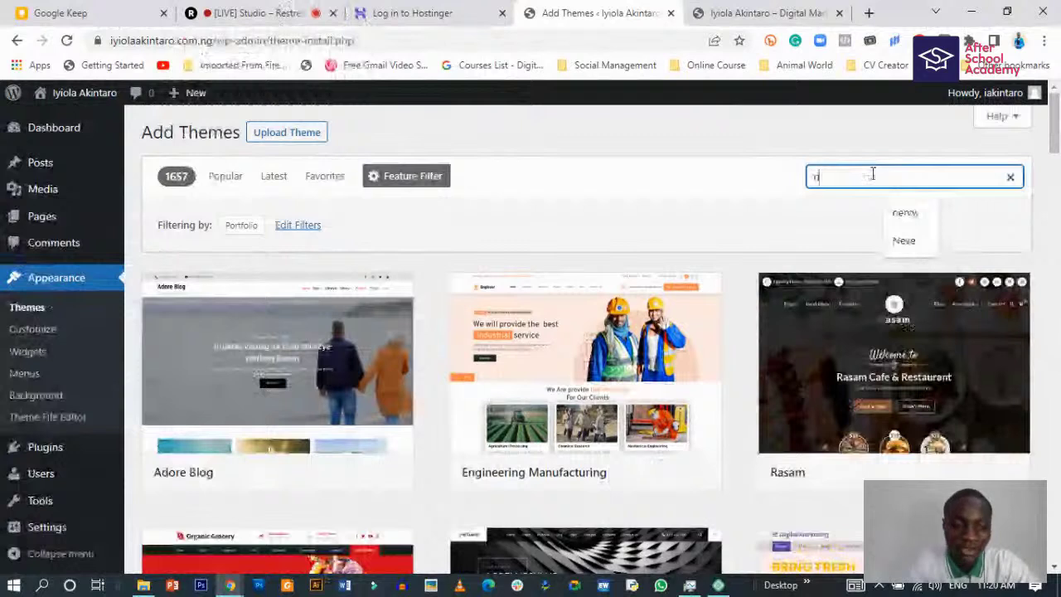
pyautogui.write('eve')
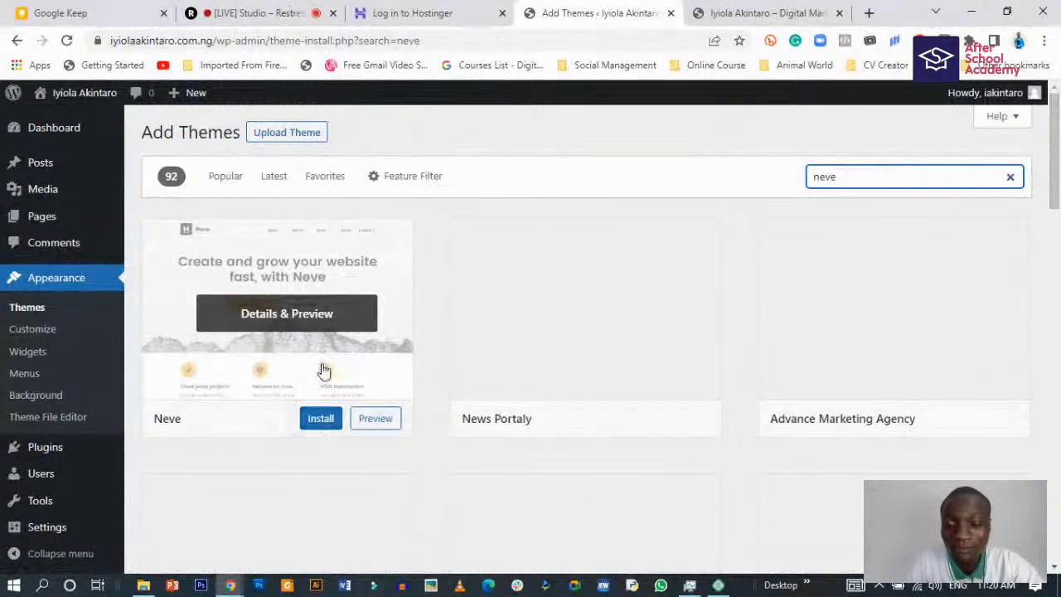
pyautogui.scroll(-2, 335, 394)
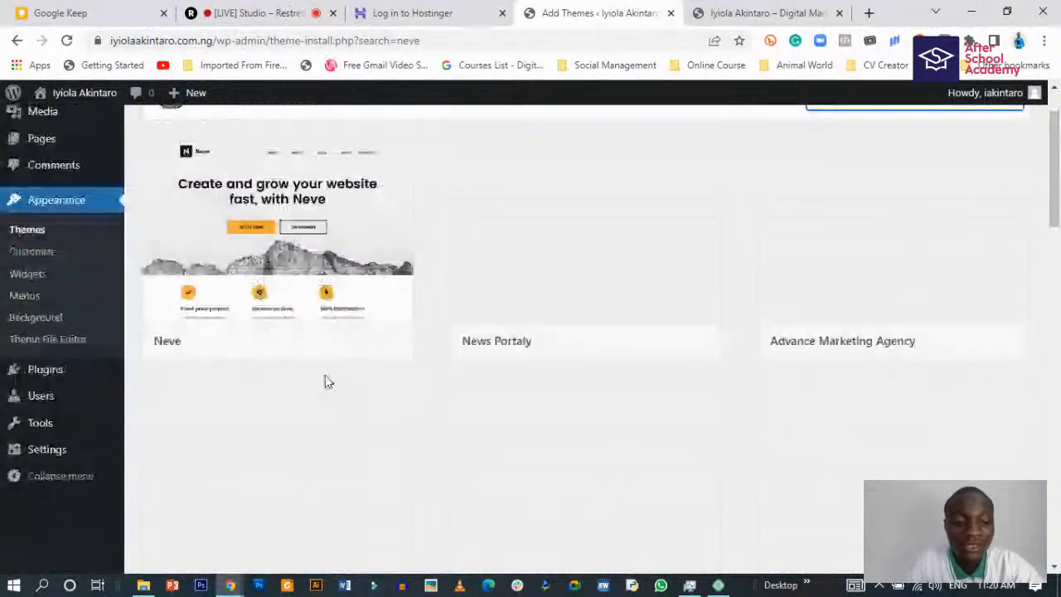
pyautogui.scroll(2, 327, 381)
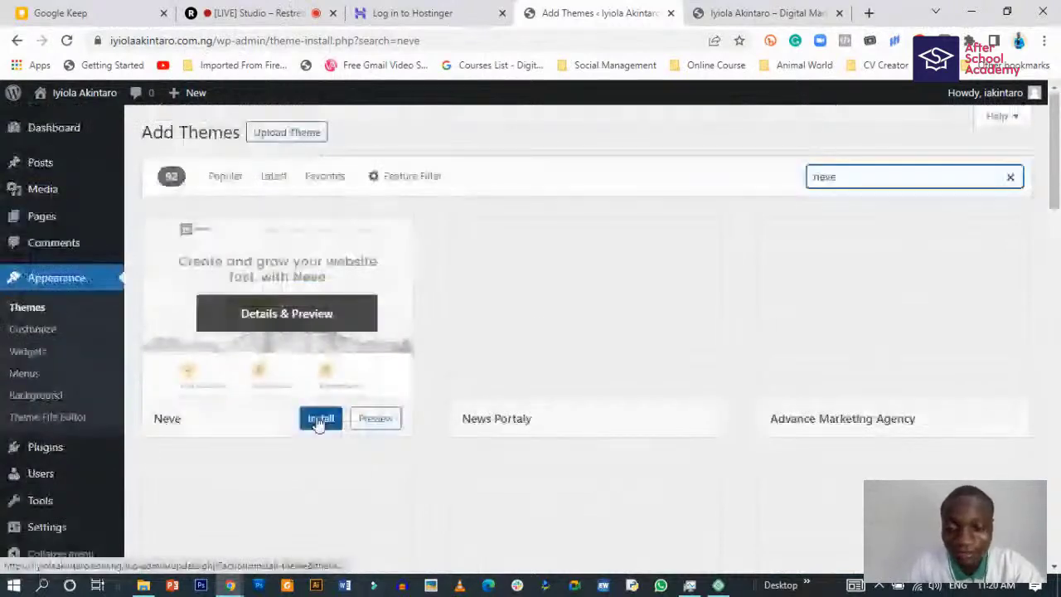
# - Install the Neve theme, try activating it, and go to the installed themes list
pyautogui.click(318, 421)
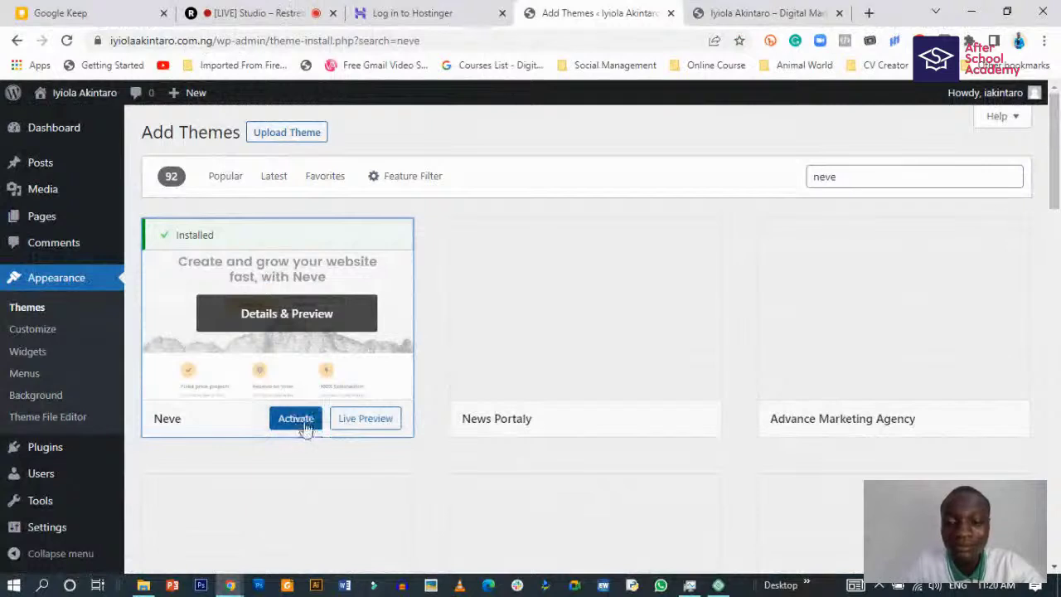
pyautogui.click(296, 421)
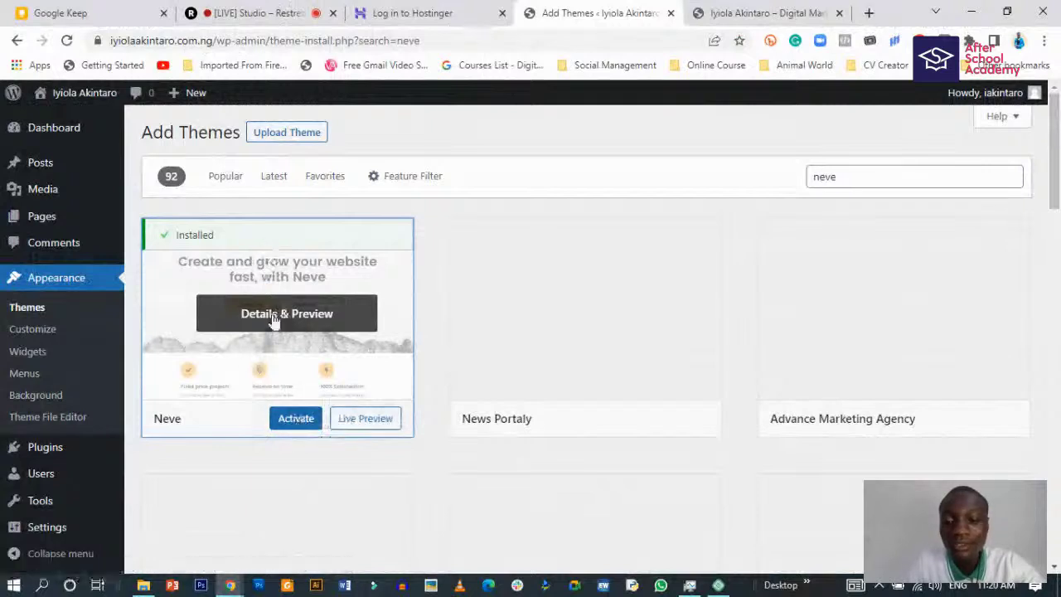
pyautogui.click(28, 306)
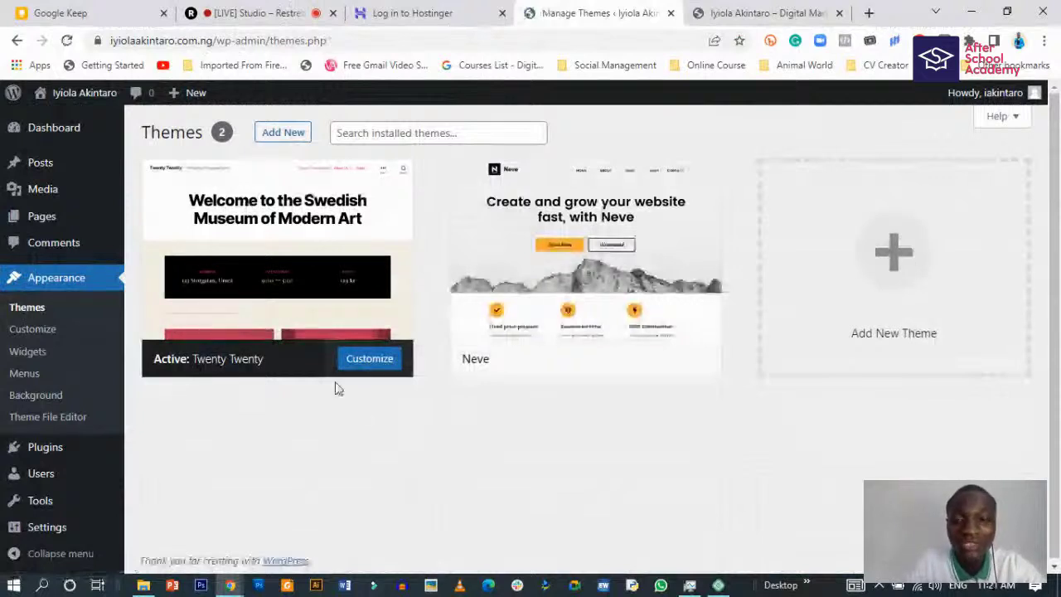
# - Review the installed themes, with Twenty Twenty active and Neve installed, then switch to the Restream tab
pyautogui.moveTo(555, 313)
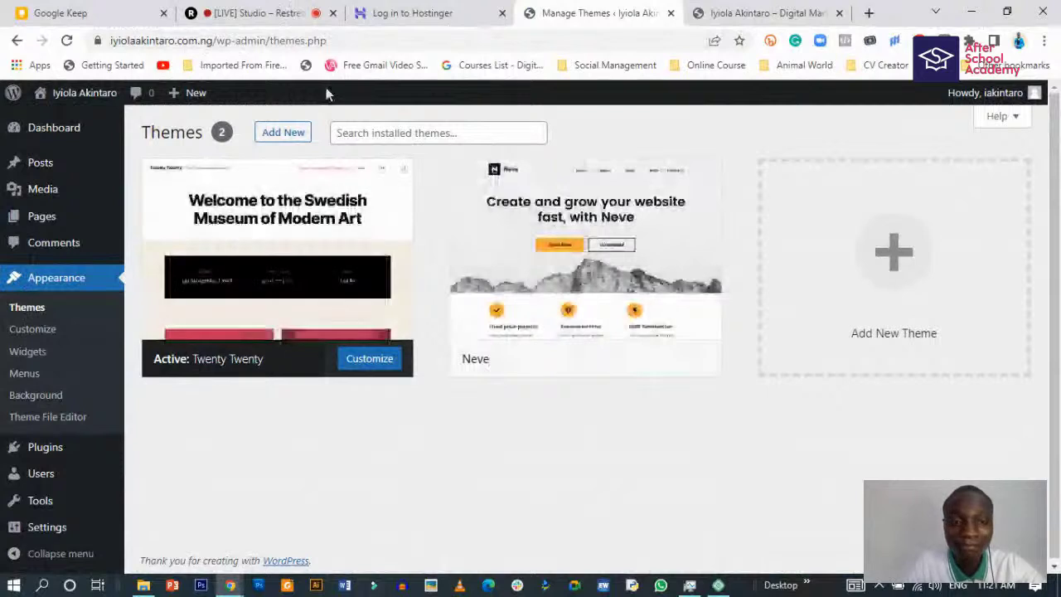
pyautogui.scroll(-1, 357, 446)
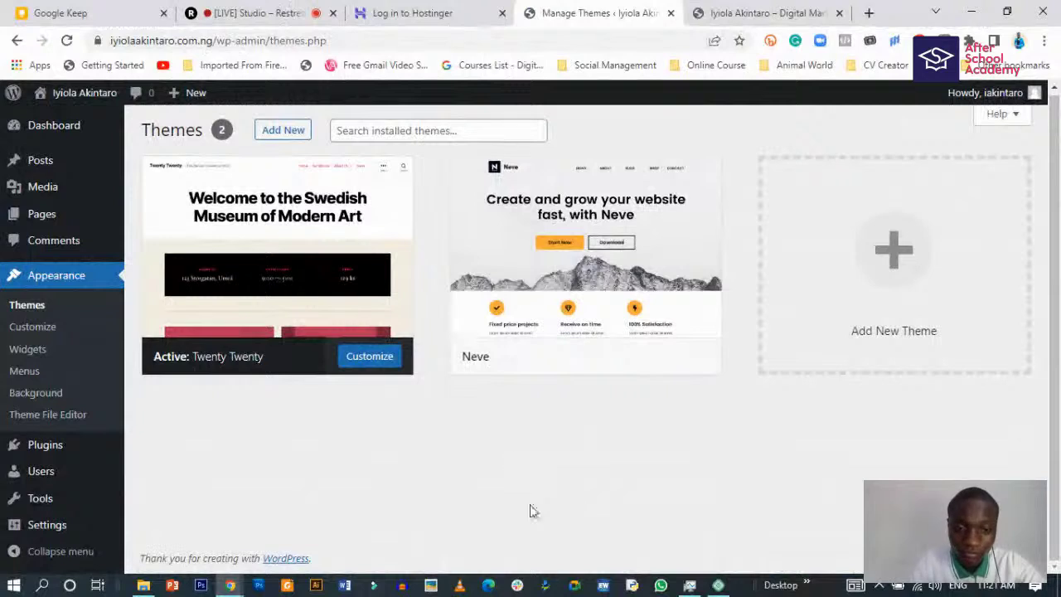
pyautogui.scroll(1, 531, 512)
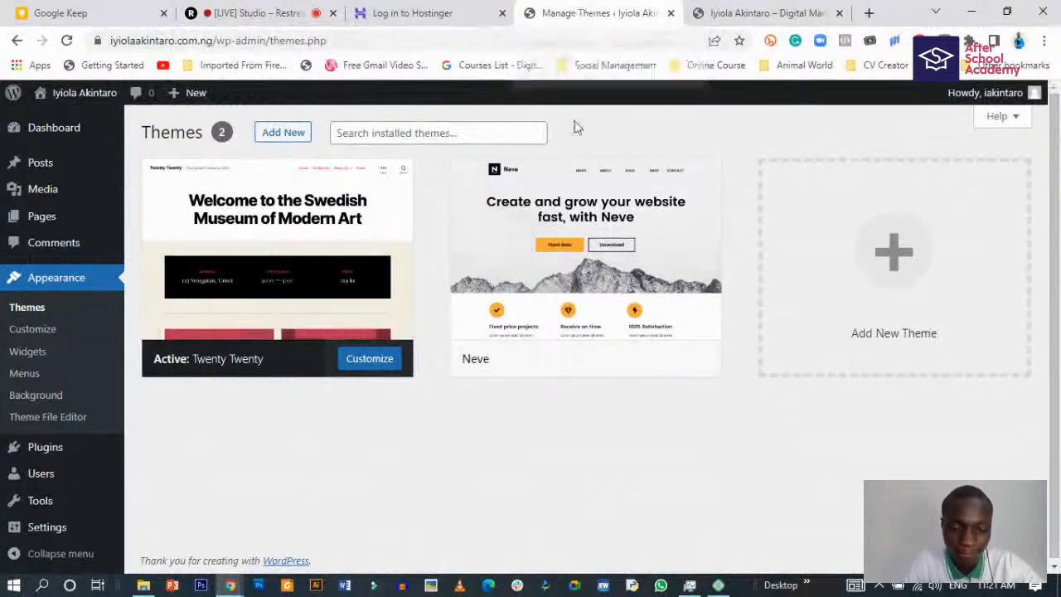
pyautogui.click(283, 8)
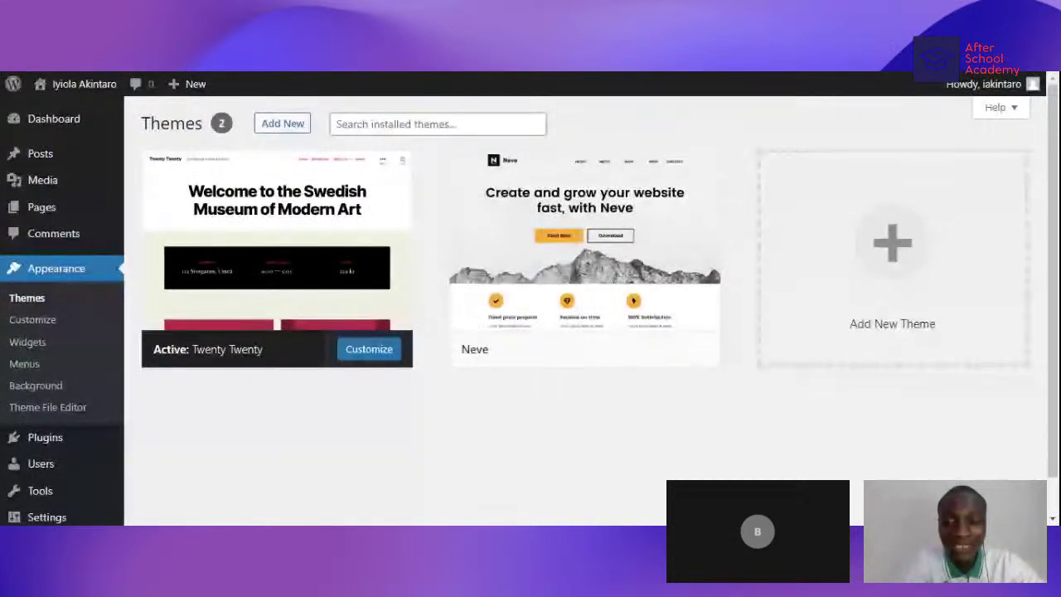
# - Open Add New themes and search the directory for 'neve'
pyautogui.click(290, 130)
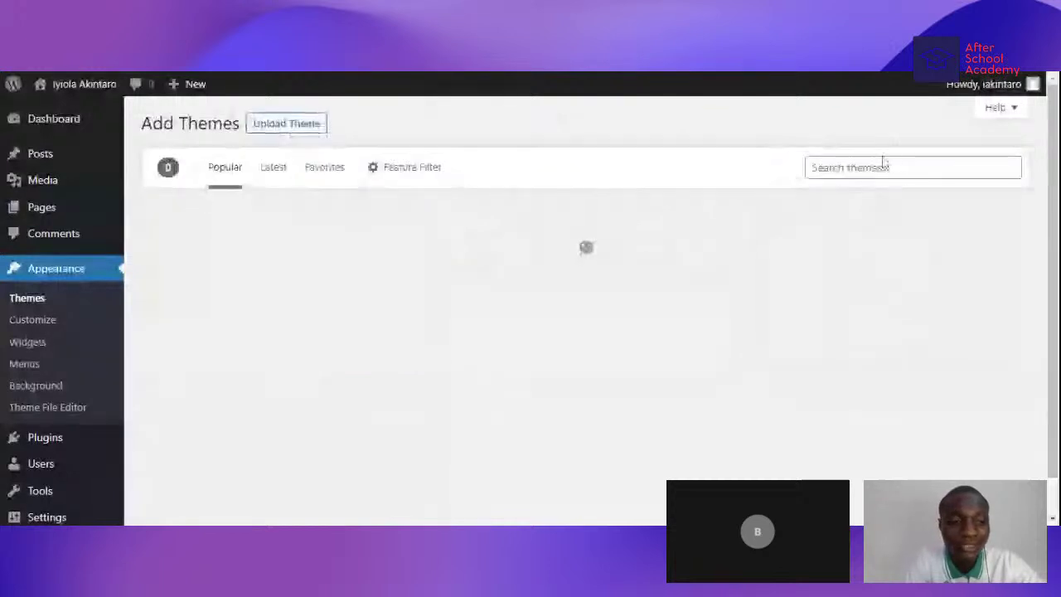
pyautogui.click(878, 169)
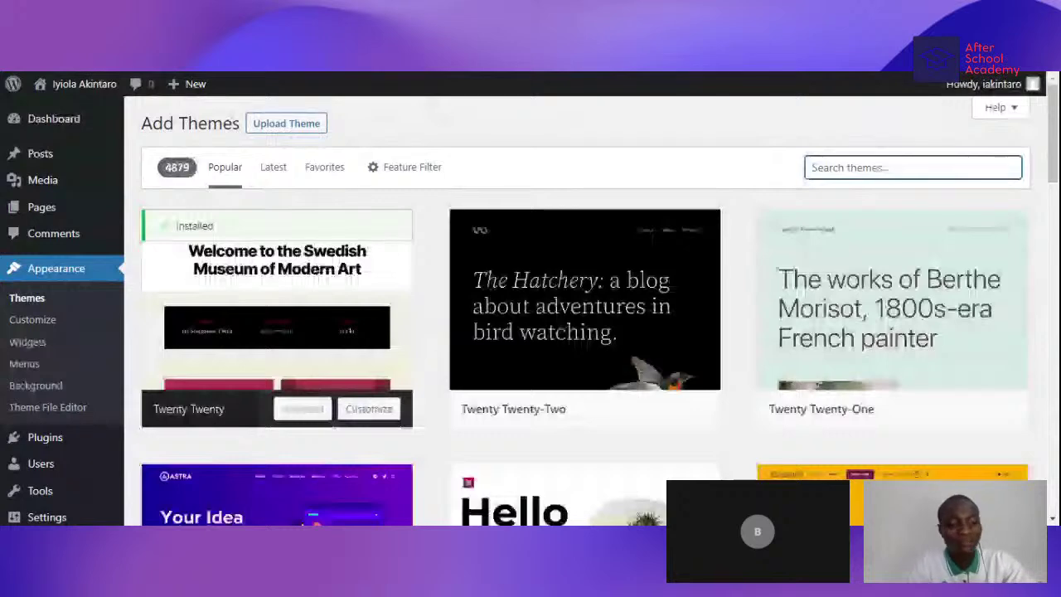
pyautogui.write('neve')
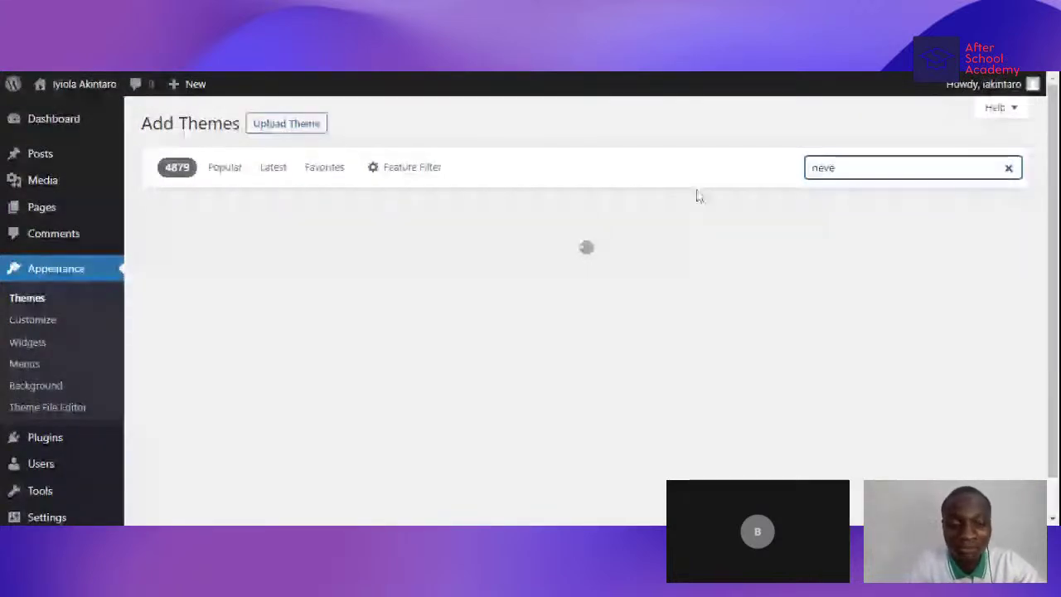
# - Browse the 'neve' results, where Neve is marked Installed
pyautogui.scroll(-1, 287, 369)
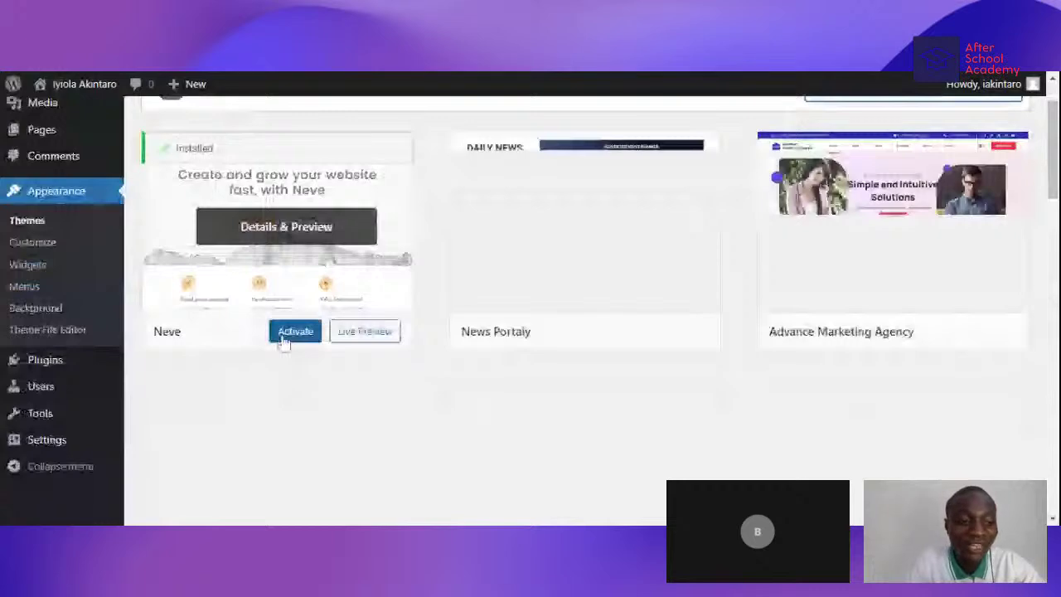
pyautogui.scroll(1, 284, 340)
pyautogui.scroll(-2, 283, 340)
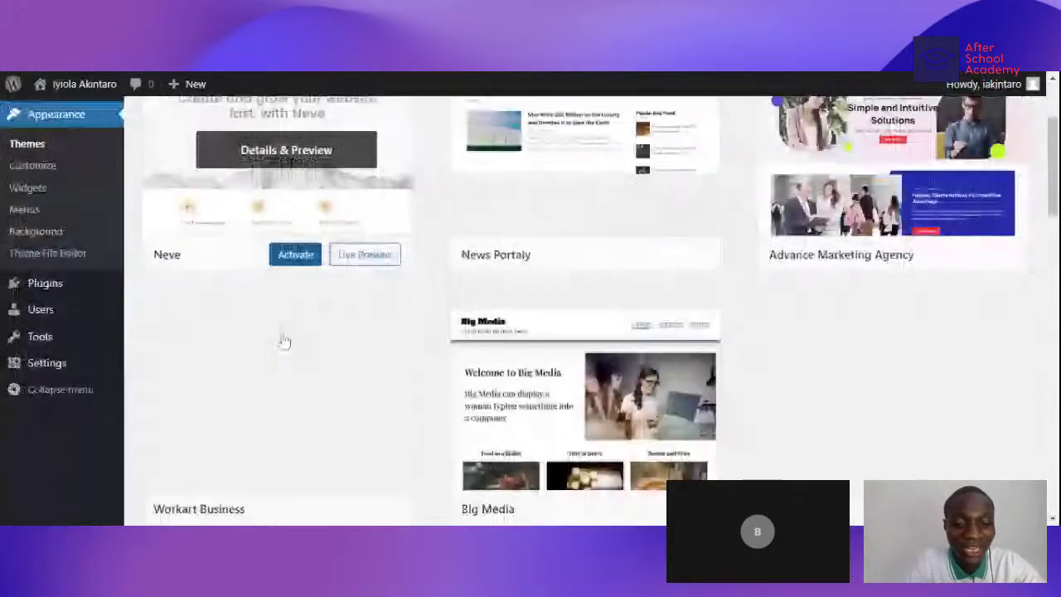
pyautogui.scroll(-1, 283, 340)
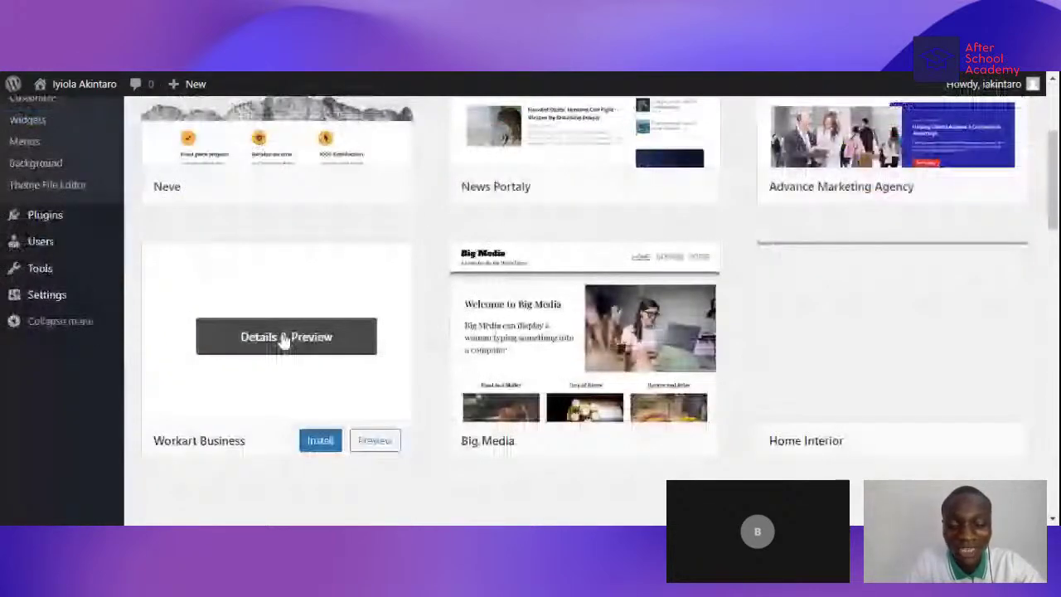
pyautogui.scroll(1, 284, 340)
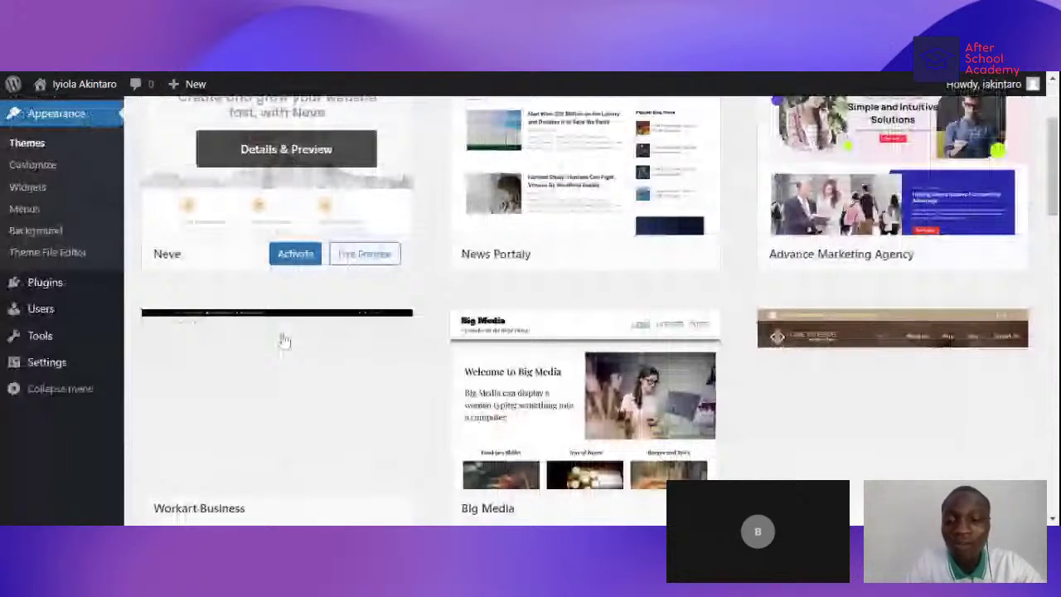
pyautogui.scroll(1, 284, 340)
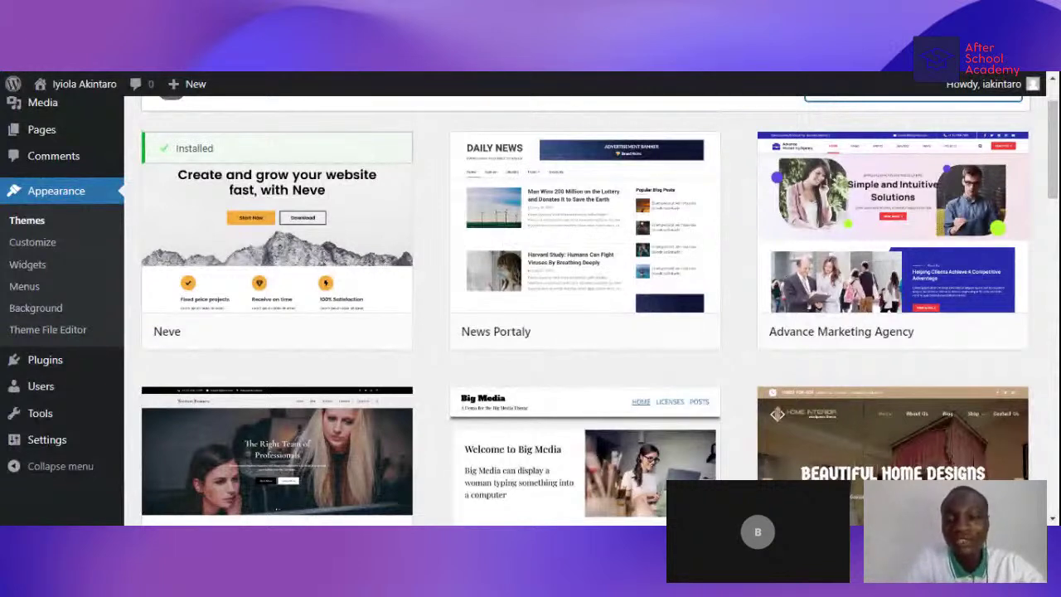
pyautogui.moveTo(583, 245)
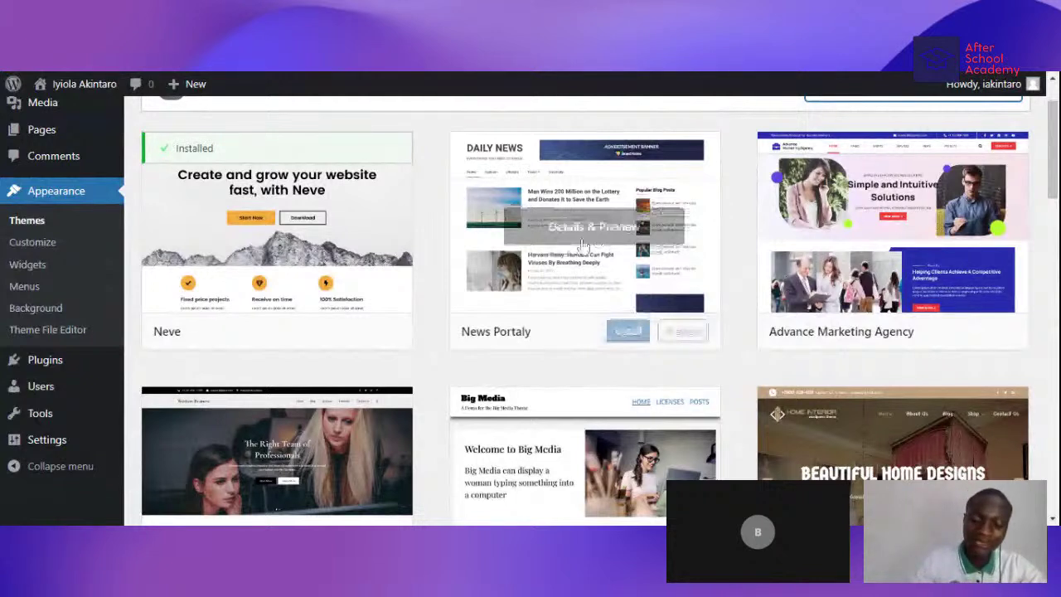
# - Search the theme directory for 'astra', then for 'ocea', and browse the results
pyautogui.write('astra')
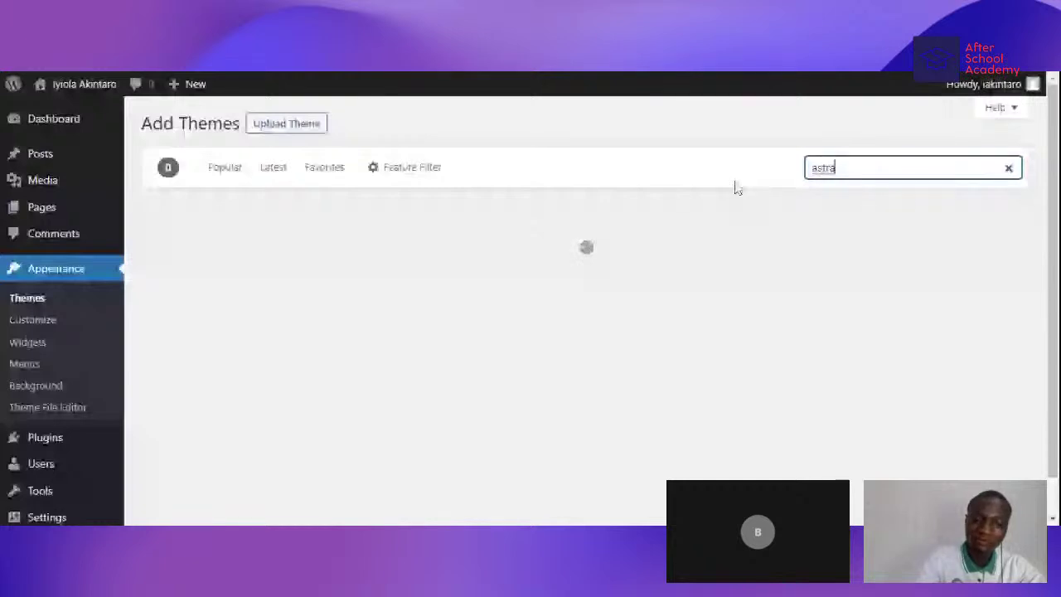
pyautogui.moveTo(204, 425)
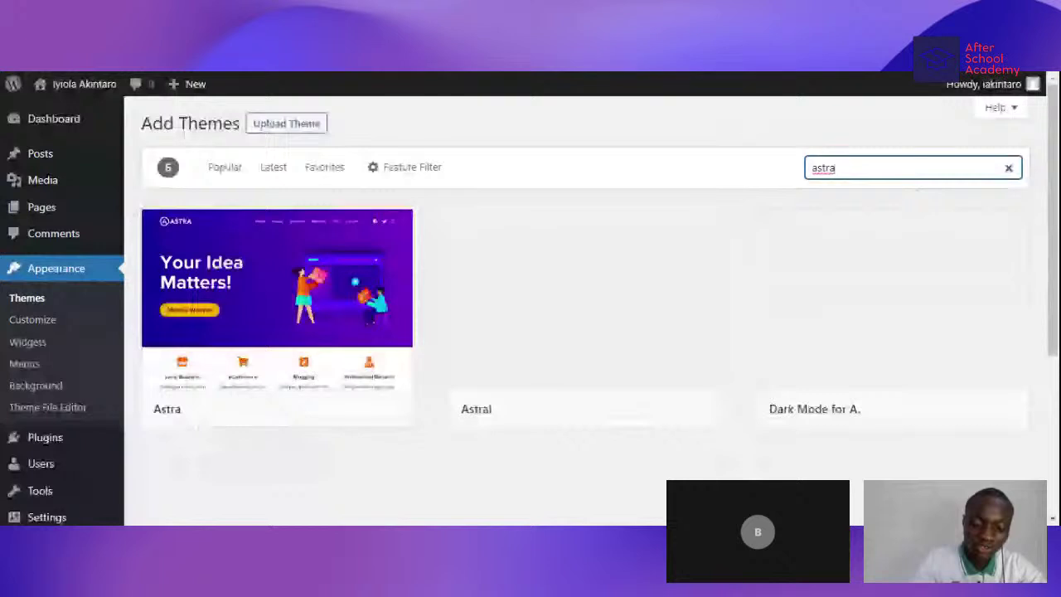
pyautogui.press('BackSpace')
pyautogui.press('BackSpace')
pyautogui.press('BackSpace')
pyautogui.press('BackSpace')
pyautogui.press('BackSpace')
pyautogui.write('oc')
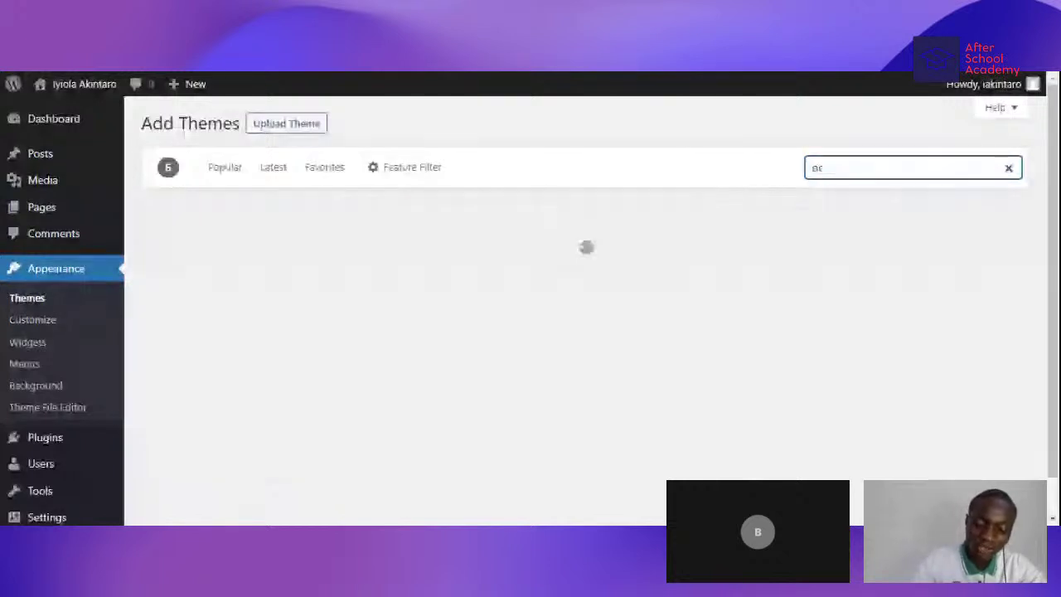
pyautogui.write('ea')
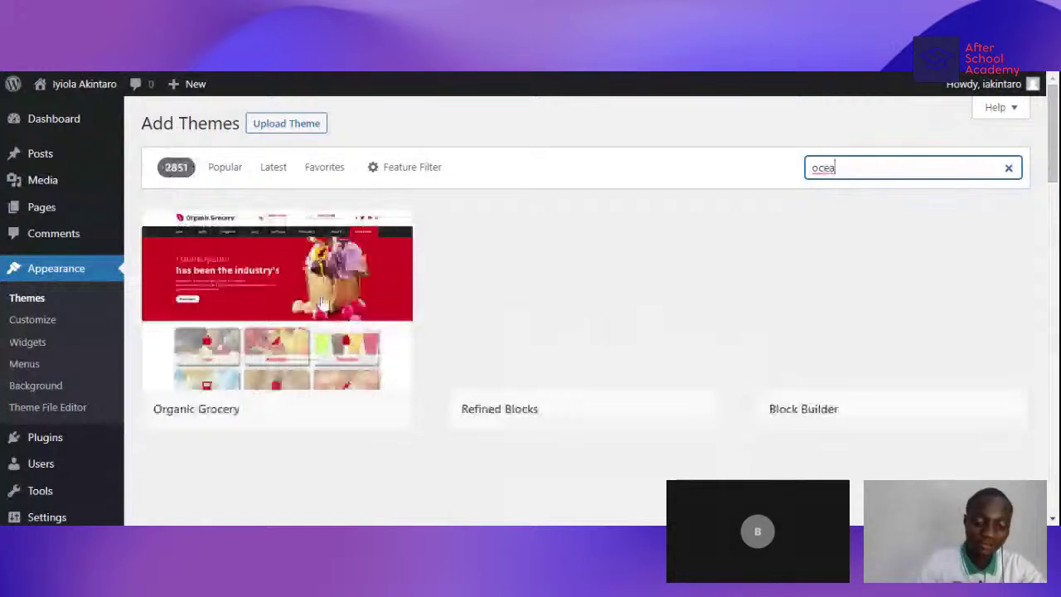
pyautogui.scroll(-3, 323, 331)
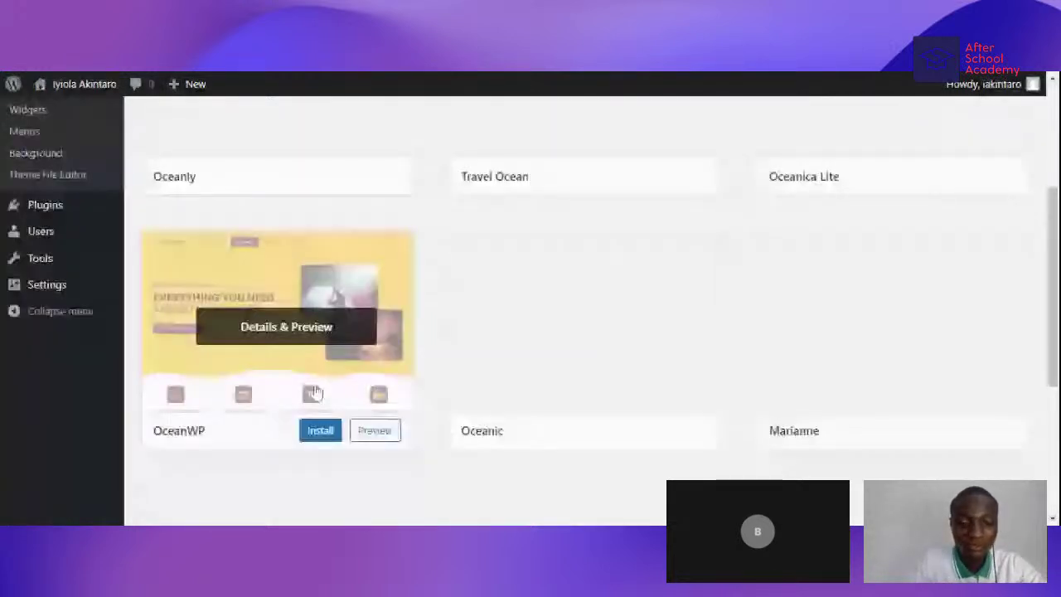
pyautogui.scroll(3, 302, 394)
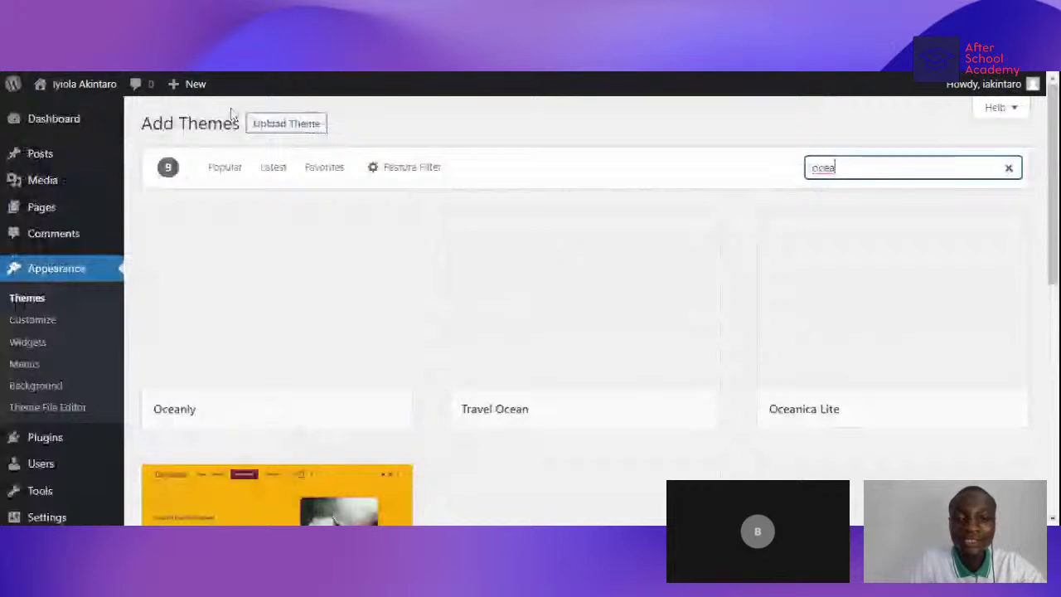
pyautogui.moveTo(175, 241)
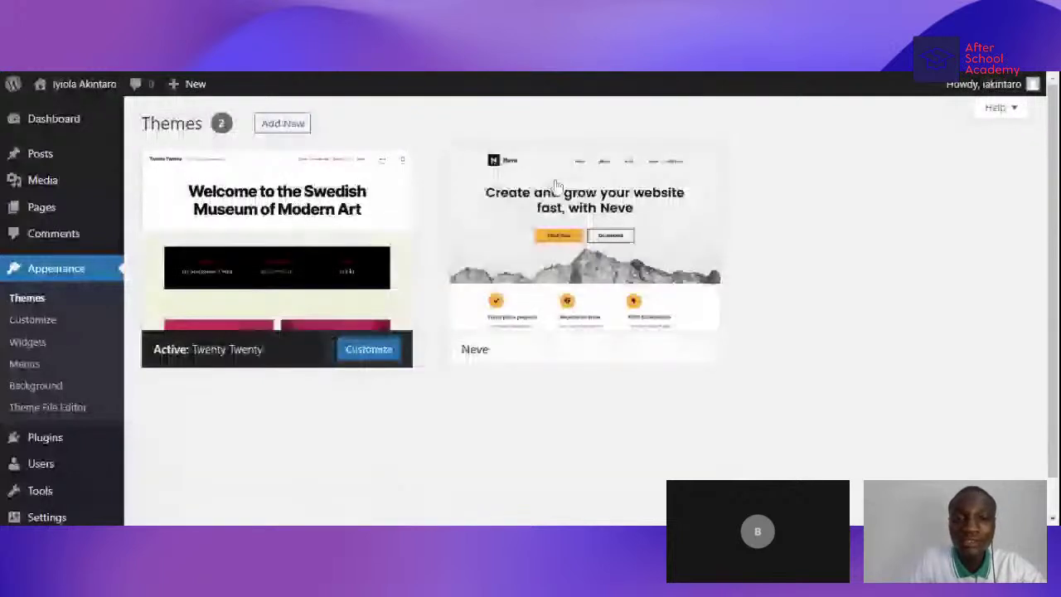
pyautogui.moveTo(563, 220)
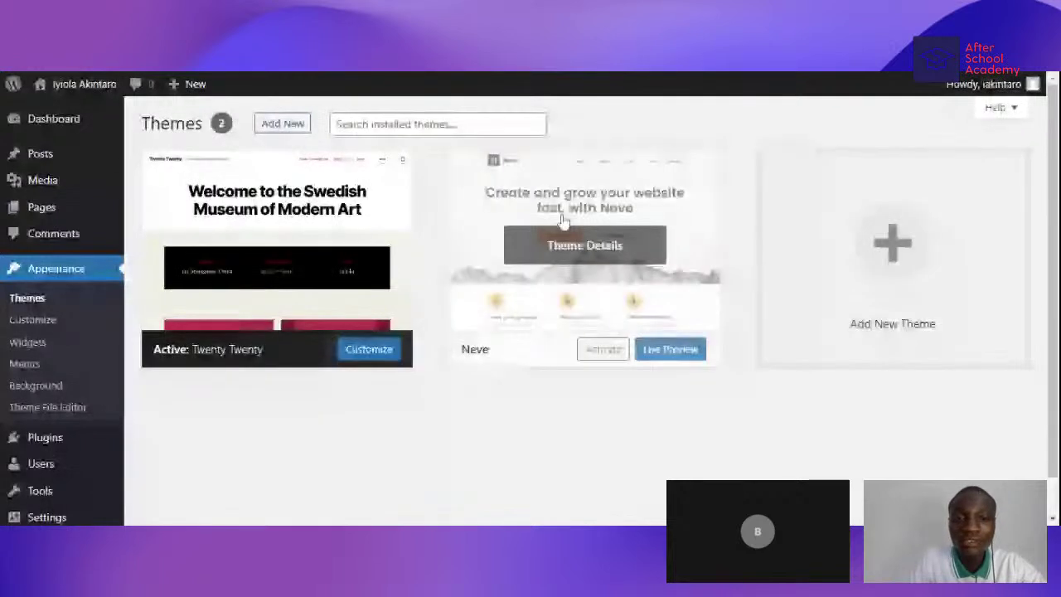
# - Activate Neve as the site's theme in place of Twenty Twenty
pyautogui.click(602, 351)
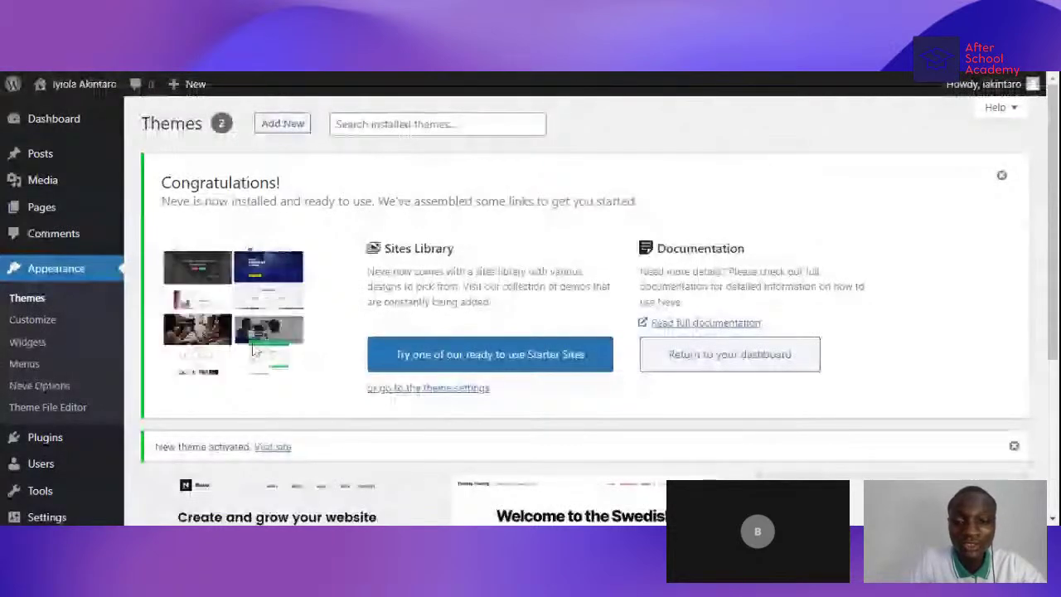
pyautogui.scroll(-1, 255, 351)
pyautogui.scroll(-2, 273, 355)
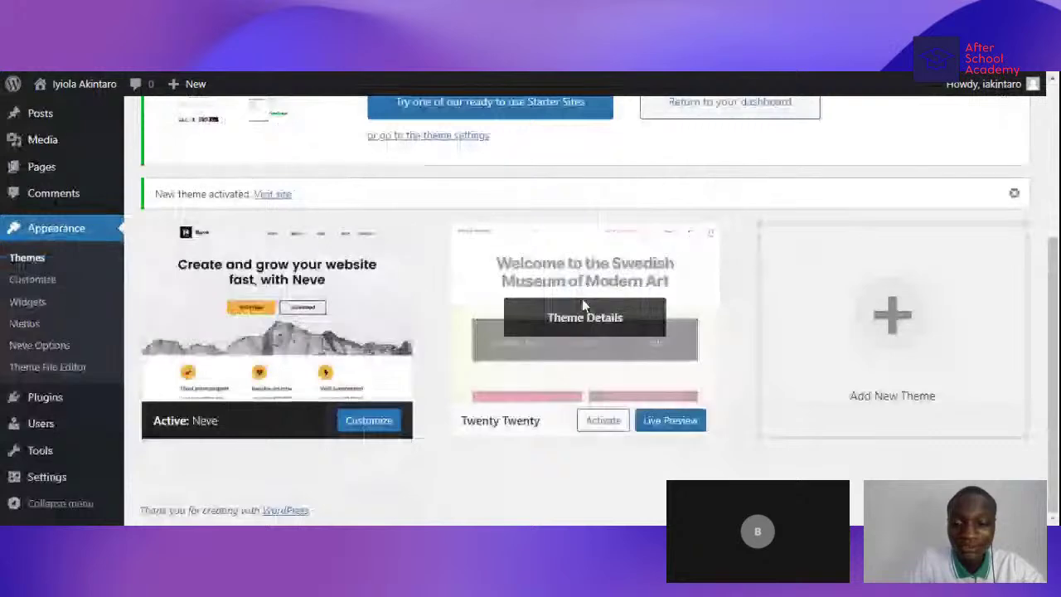
# - Review the Theme Details of Twenty Twenty and Neve
pyautogui.click(602, 349)
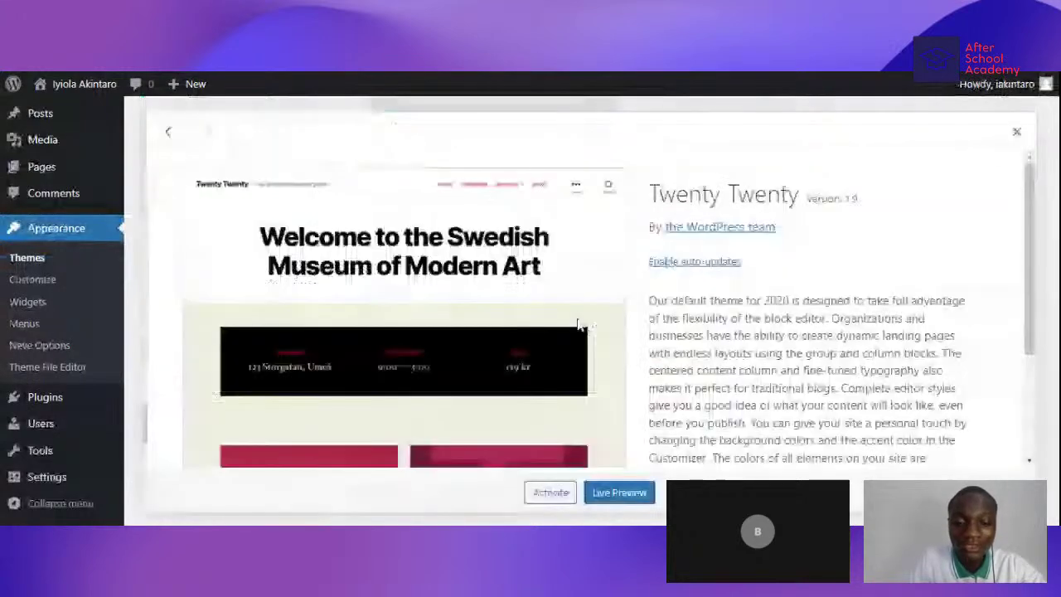
pyautogui.scroll(-2, 578, 324)
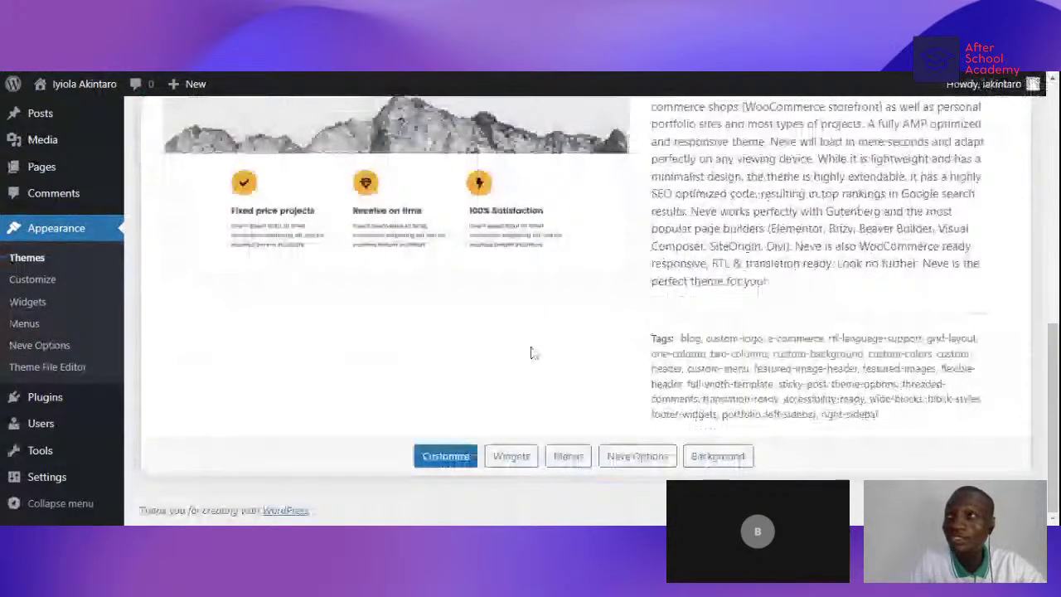
pyautogui.scroll(5, 506, 382)
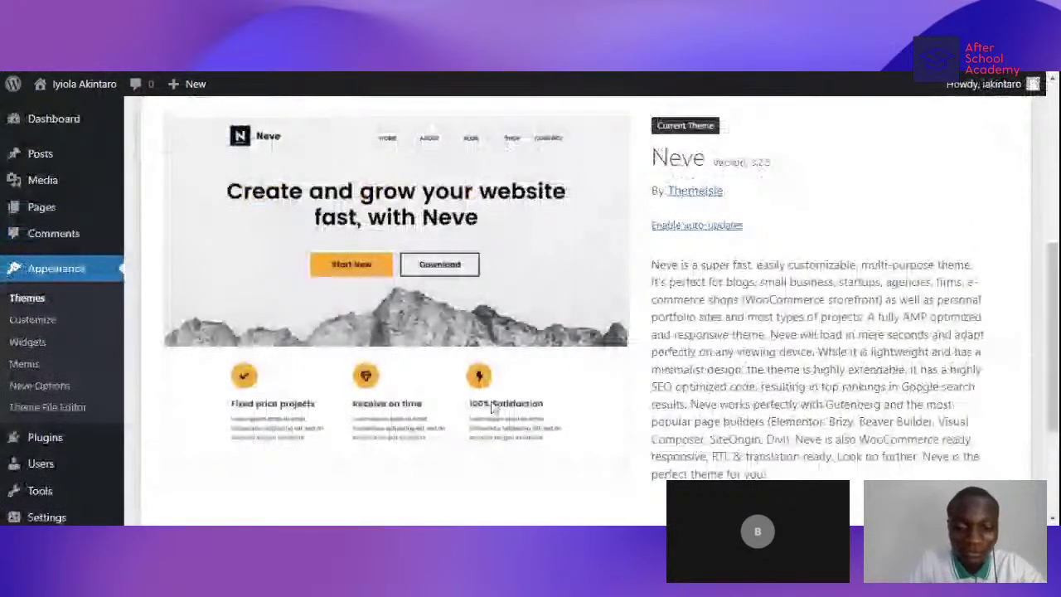
pyautogui.scroll(2, 491, 406)
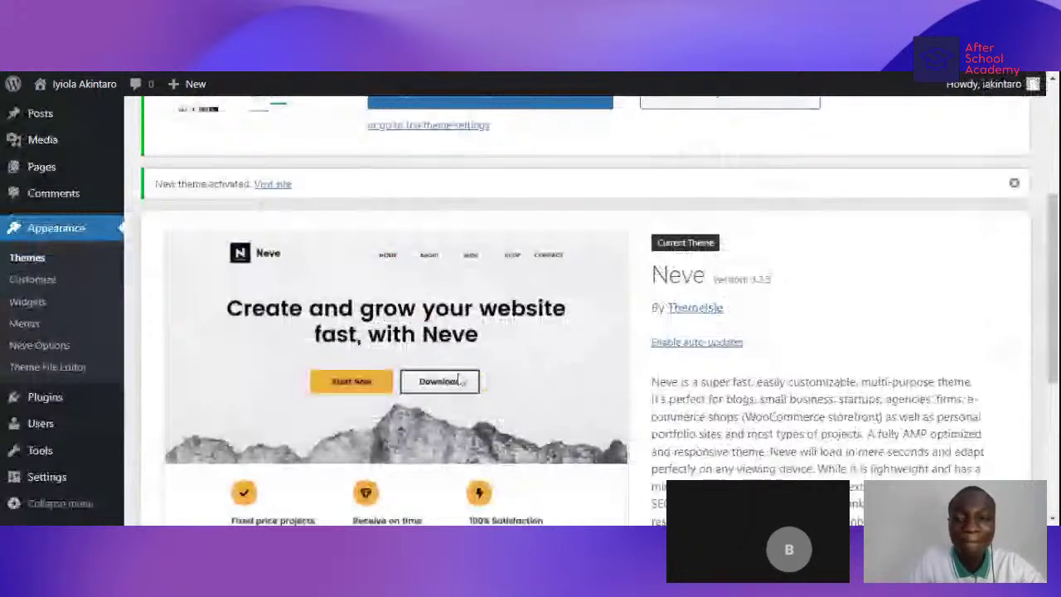
pyautogui.scroll(3, 461, 380)
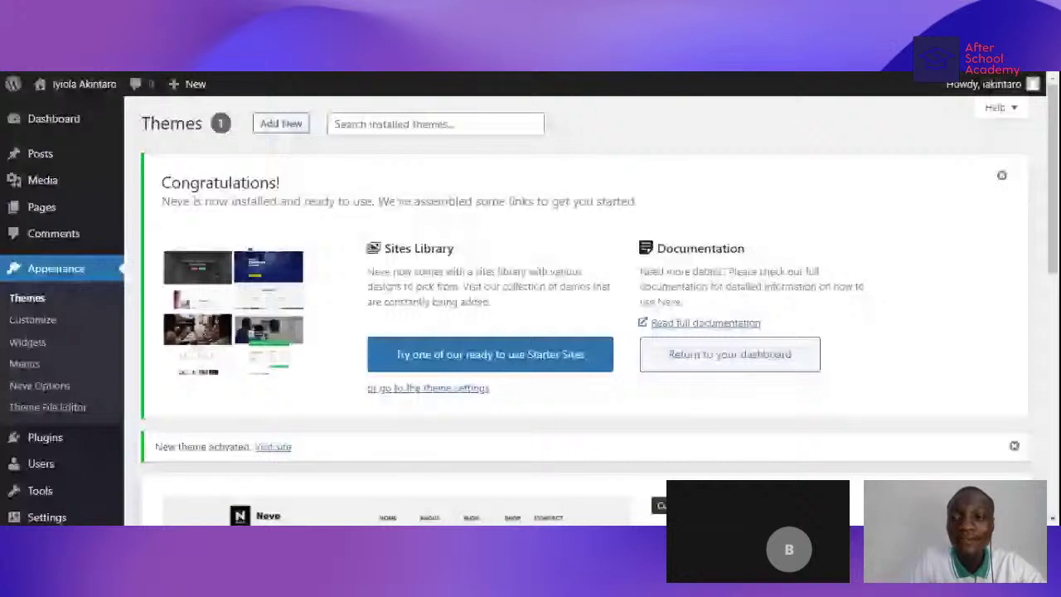
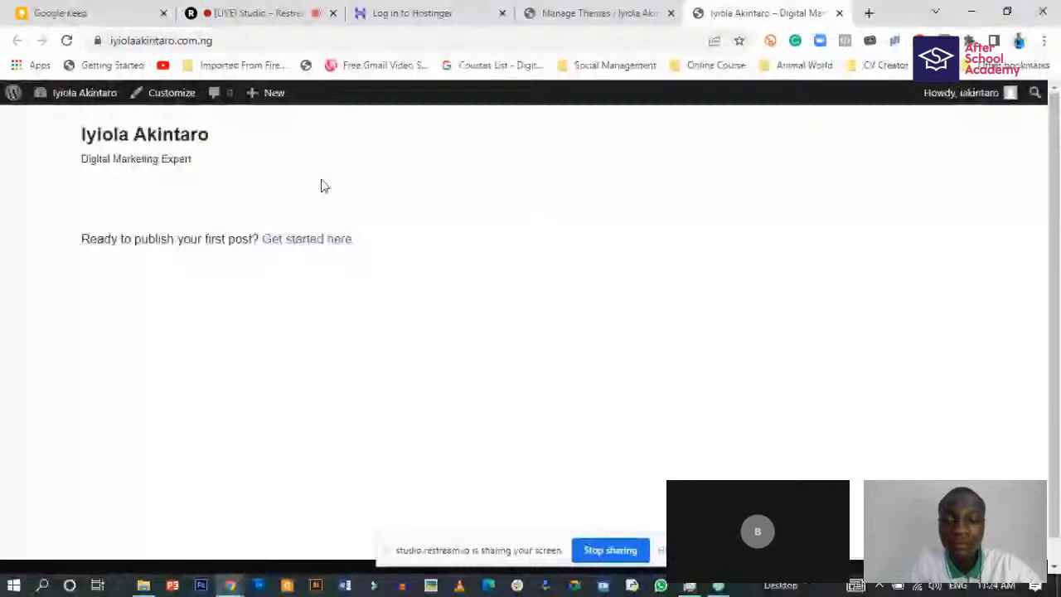
# - Return to the Manage Themes tab and scroll to the active Neve theme's details and description
pyautogui.scroll(-1, 187, 277)
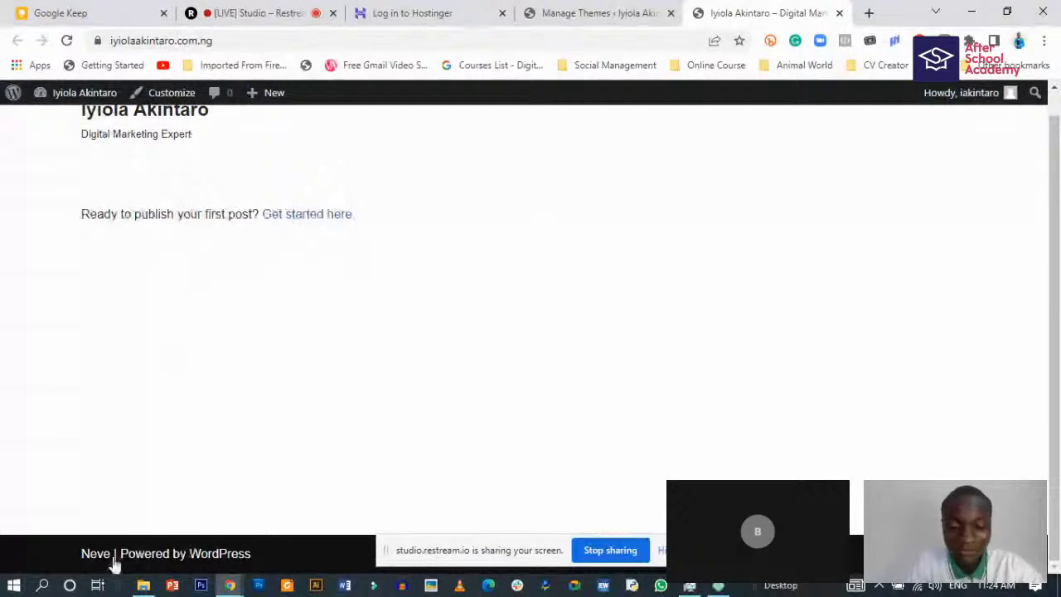
pyautogui.scroll(1, 266, 318)
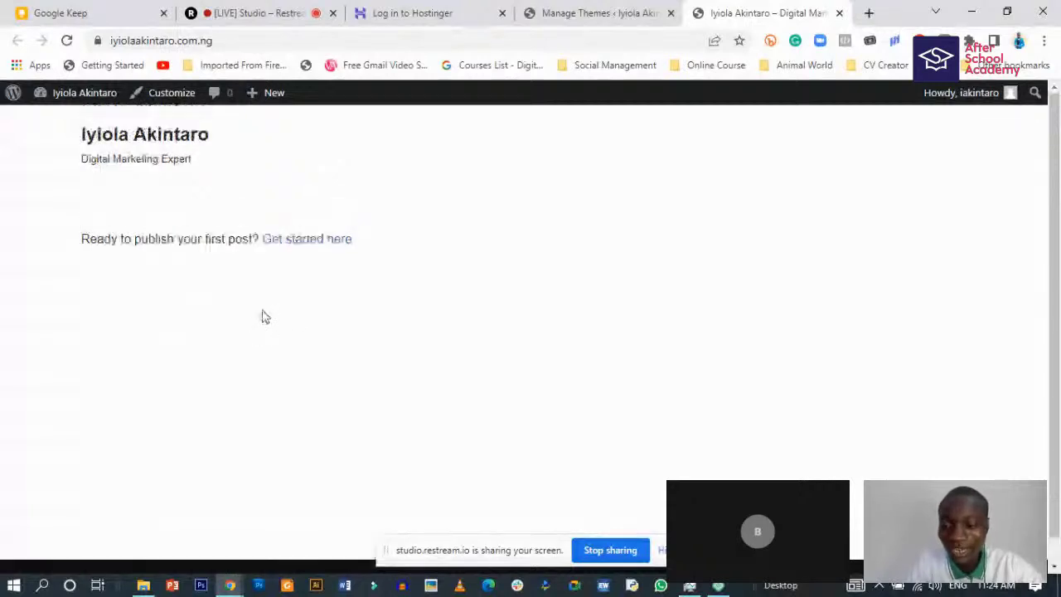
pyautogui.click(560, 8)
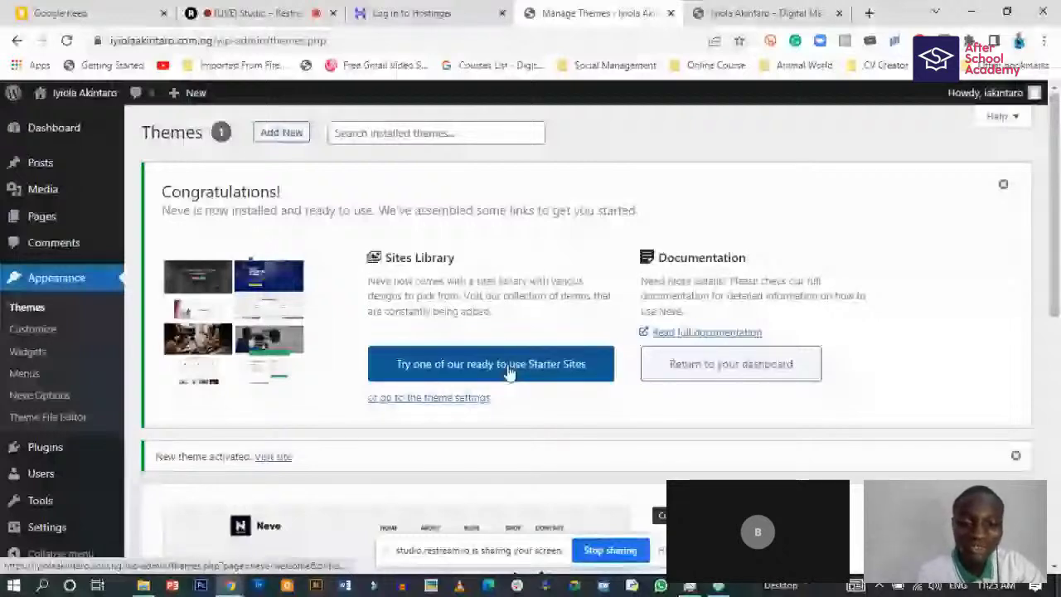
pyautogui.scroll(-1, 510, 373)
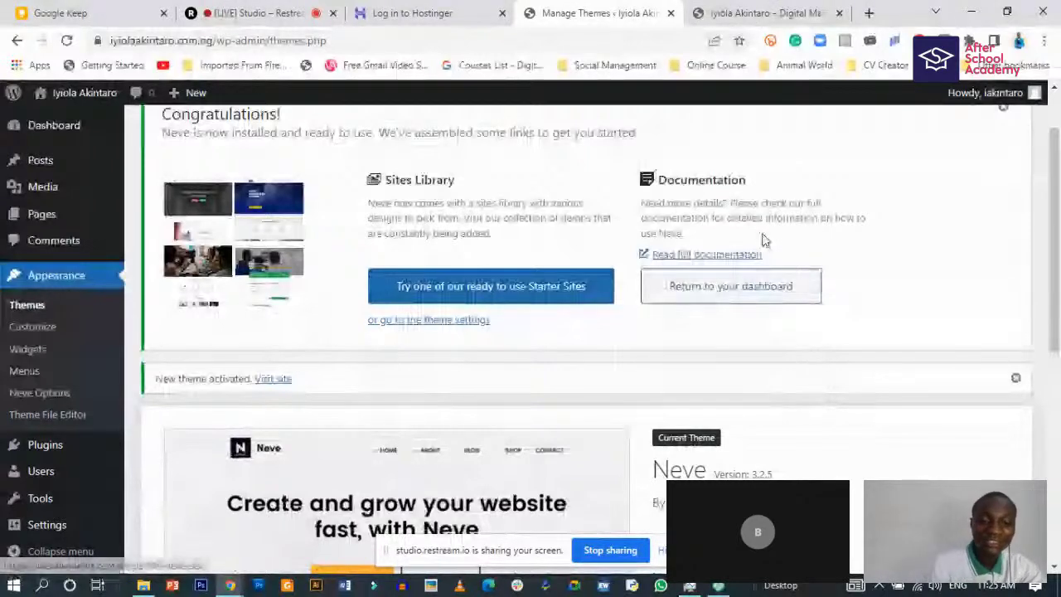
pyautogui.scroll(-3, 508, 385)
pyautogui.scroll(-3, 510, 384)
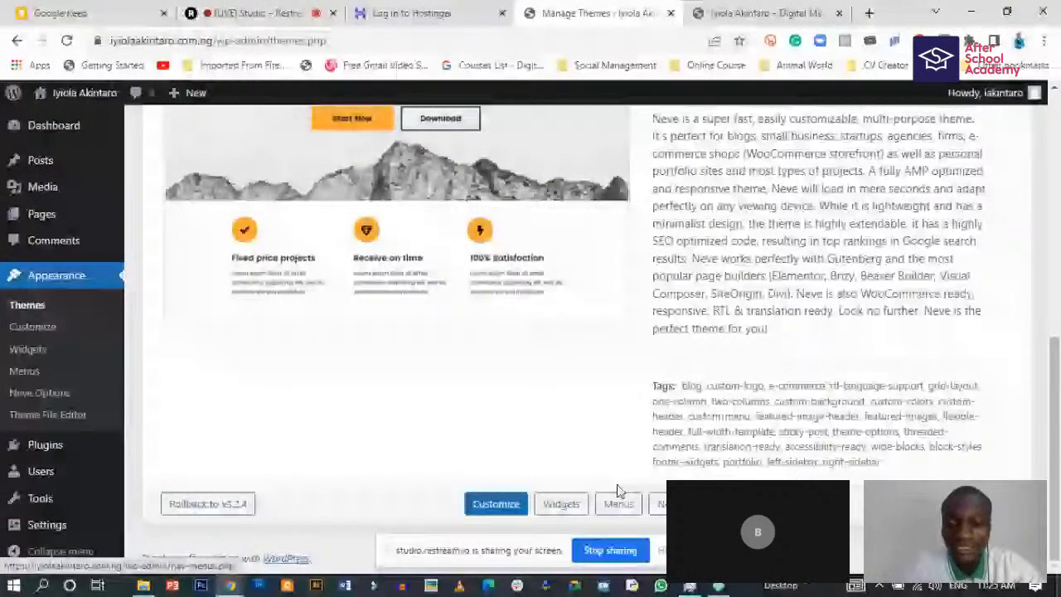
pyautogui.scroll(1, 616, 491)
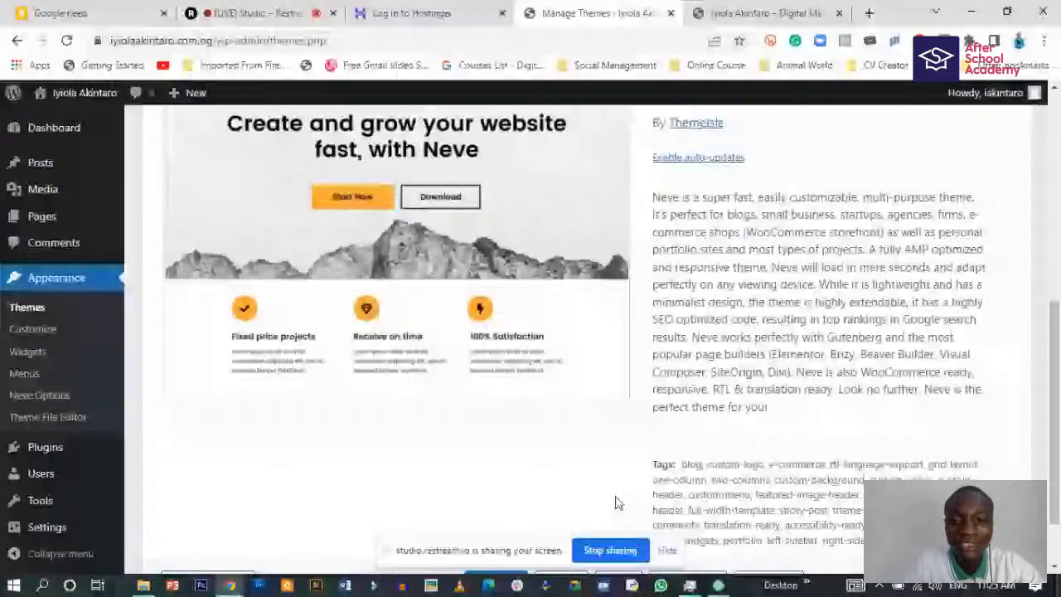
pyautogui.hotkey('ctrl', 'Tab')
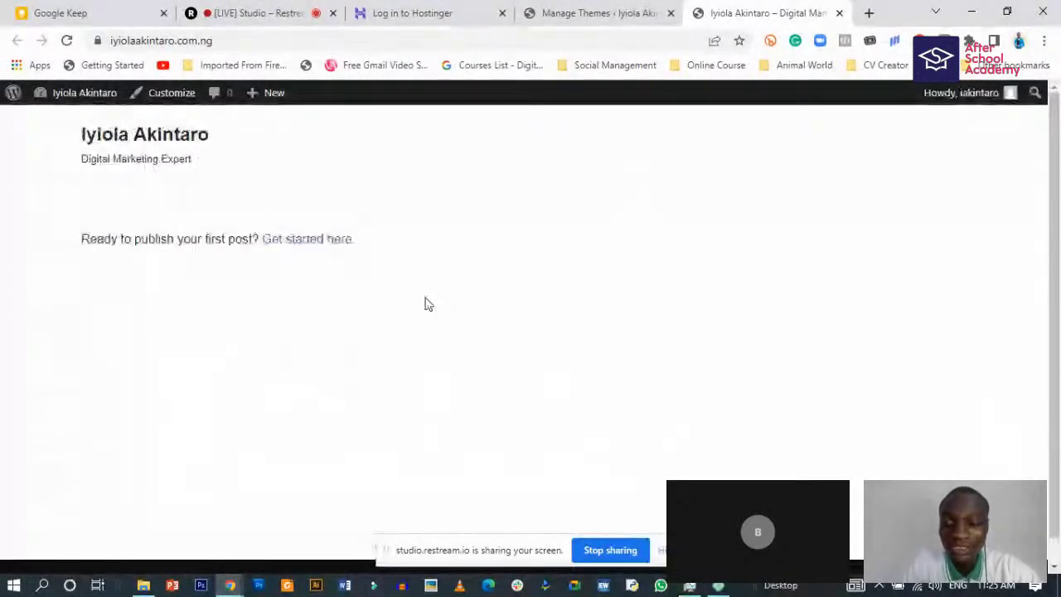
pyautogui.click(601, 13)
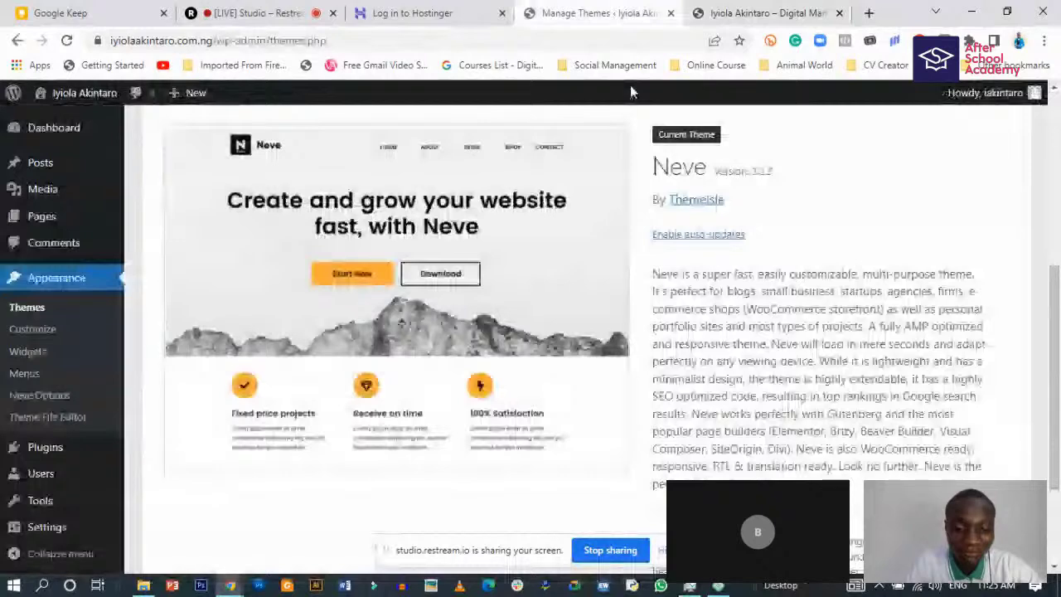
pyautogui.scroll(-2, 630, 92)
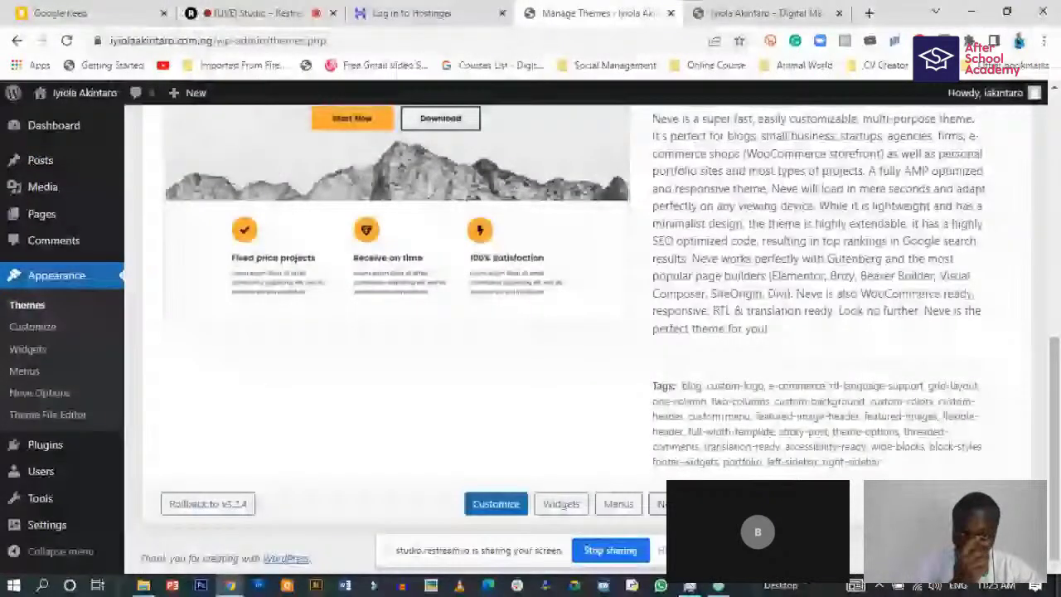
# - Open Neve Options and look through its welcome page with Starter Sites and Customizer links
pyautogui.click(496, 503)
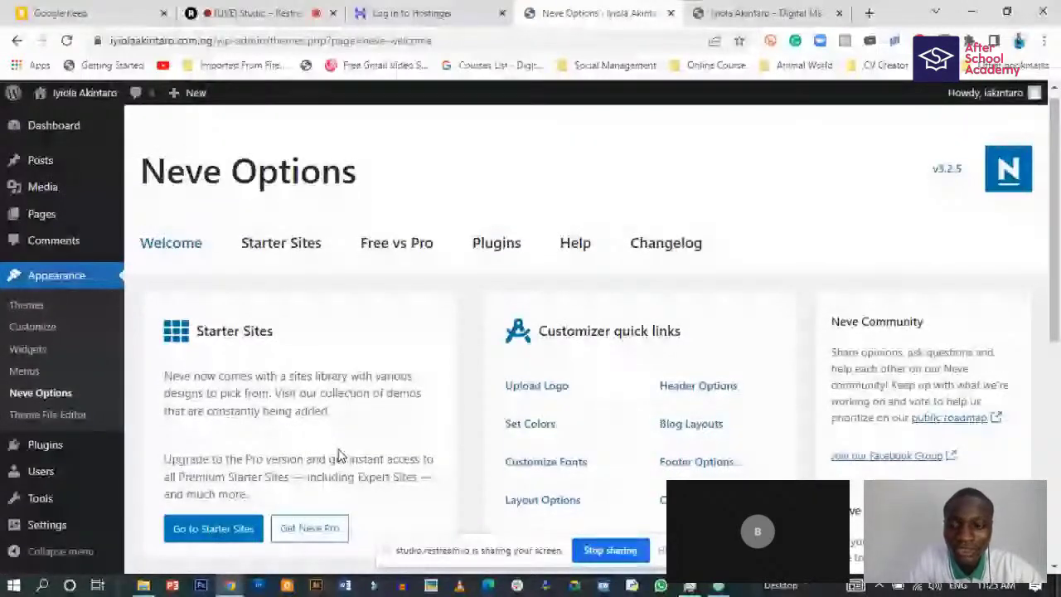
pyautogui.scroll(-2, 282, 398)
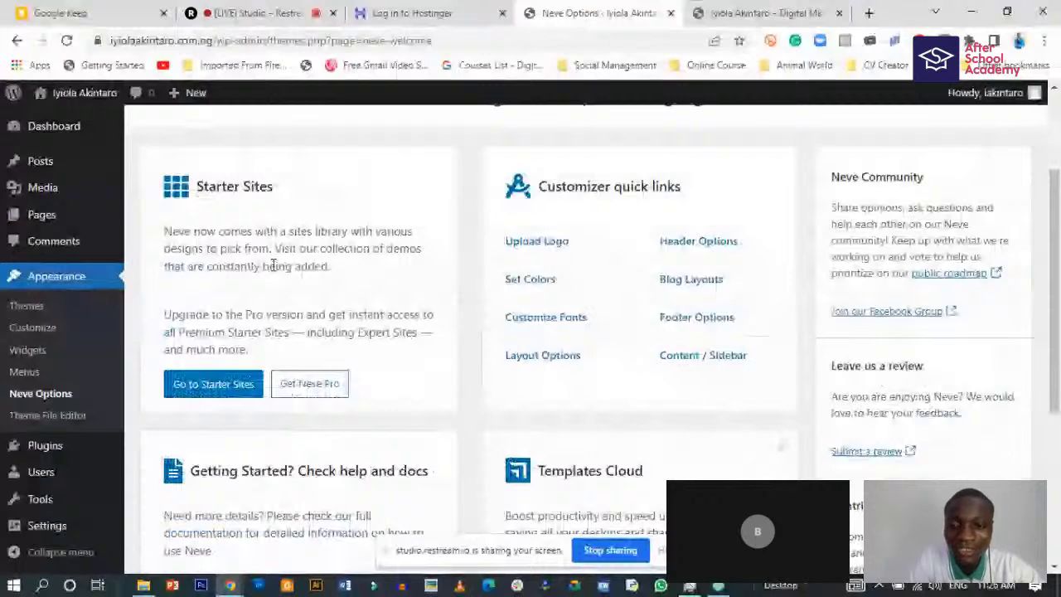
pyautogui.scroll(1, 273, 265)
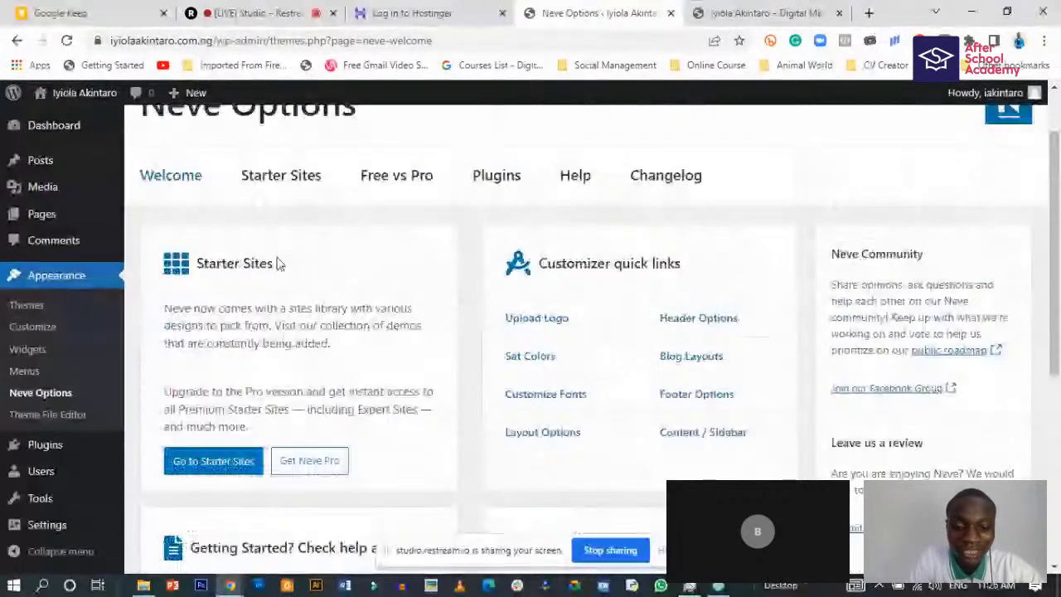
pyautogui.scroll(-3, 277, 294)
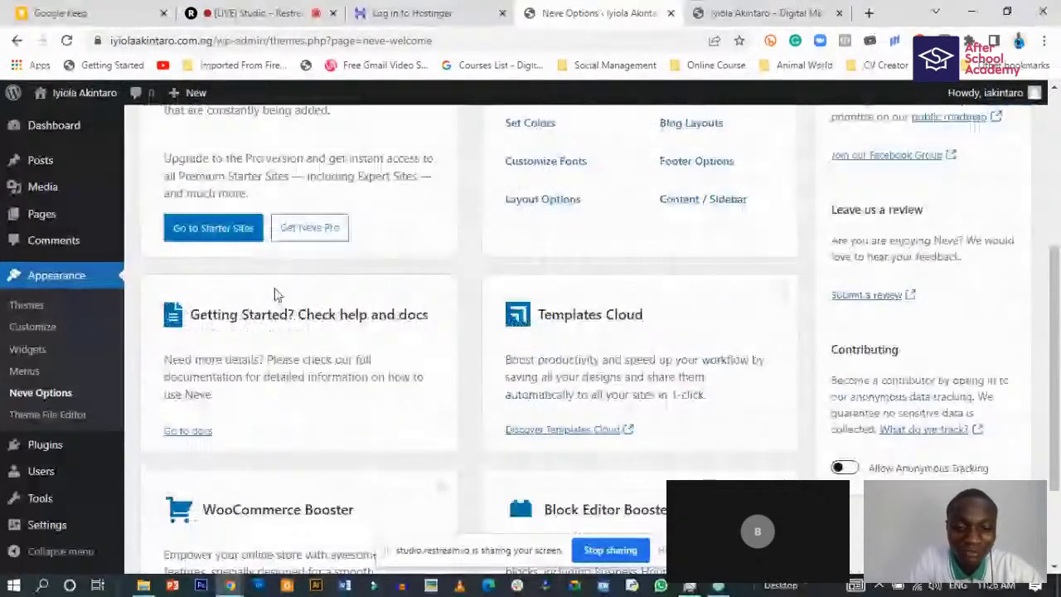
pyautogui.scroll(-1, 587, 366)
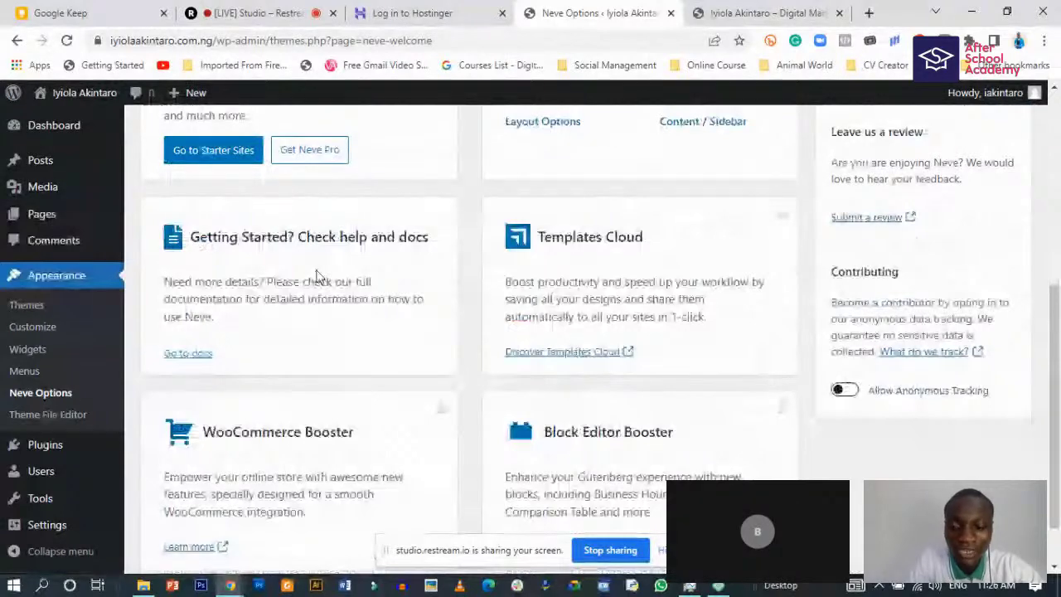
pyautogui.scroll(-1, 317, 277)
pyautogui.scroll(5, 445, 340)
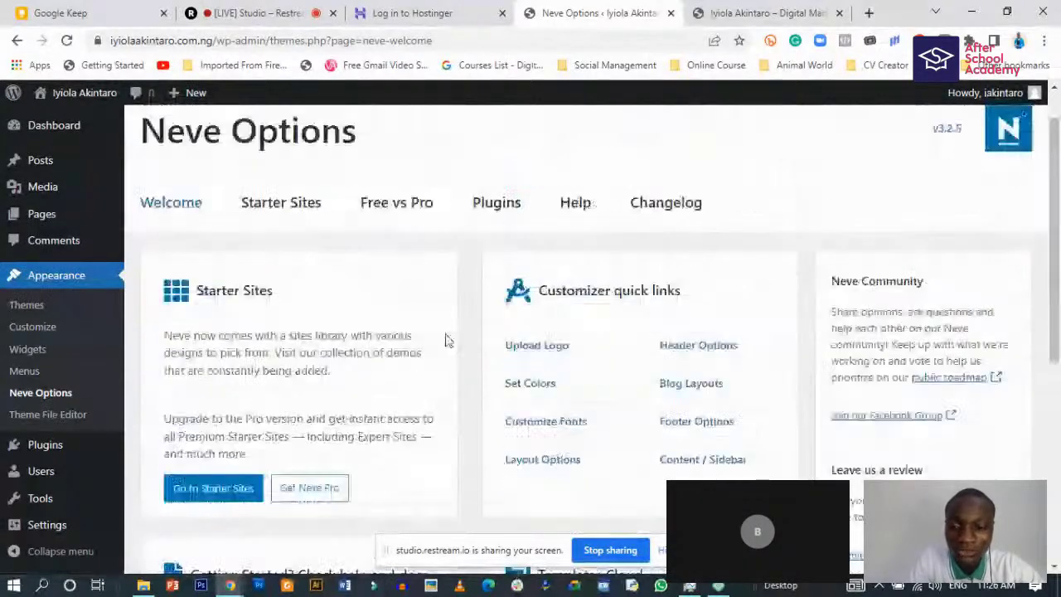
pyautogui.scroll(-1, 445, 340)
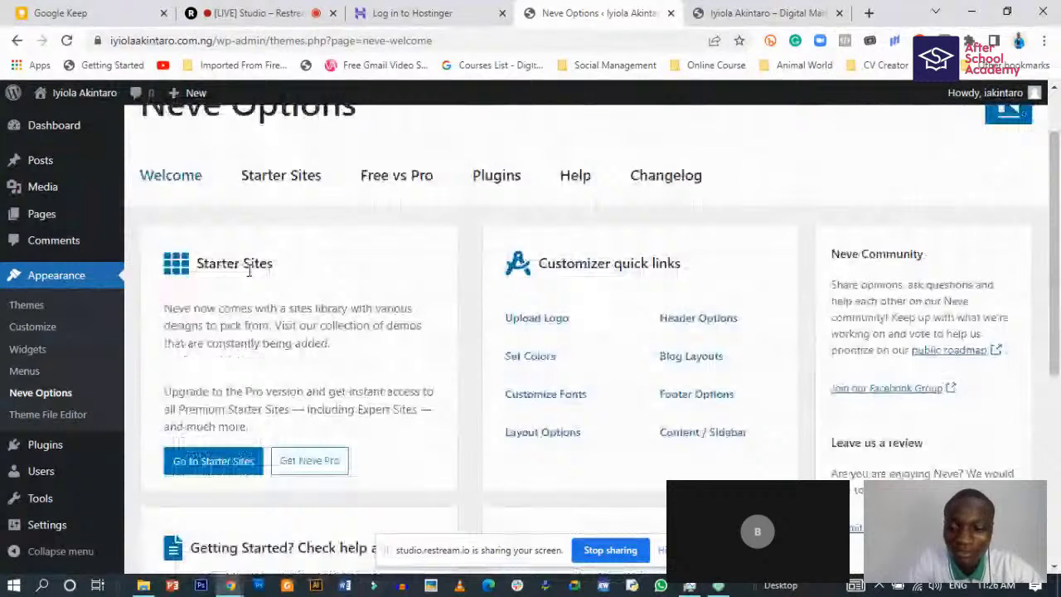
# - Open Neve's Starter Sites tab, which asks for the Cloud Templates & Patterns Collection plugin
pyautogui.click(220, 462)
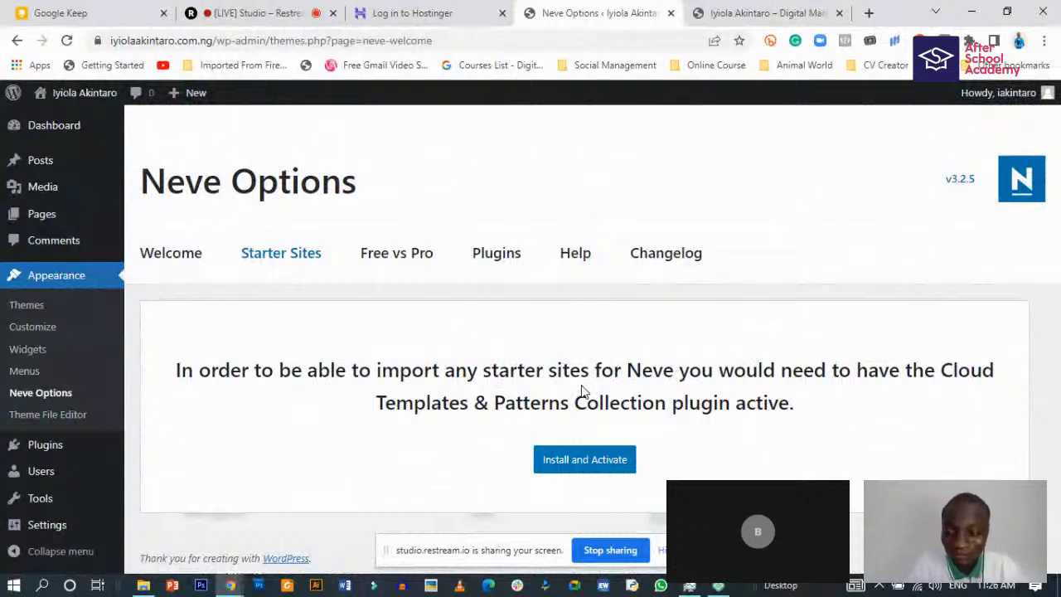
# - Install and activate Cloud Templates & Patterns Collection, then browse its 125-template starter gallery
pyautogui.click(582, 465)
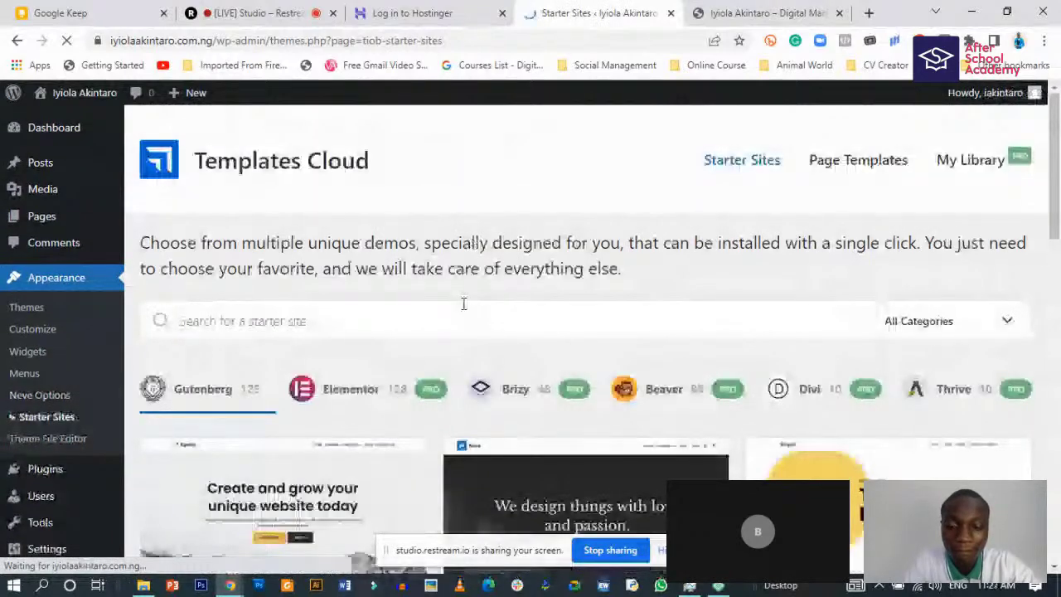
pyautogui.scroll(-3, 398, 377)
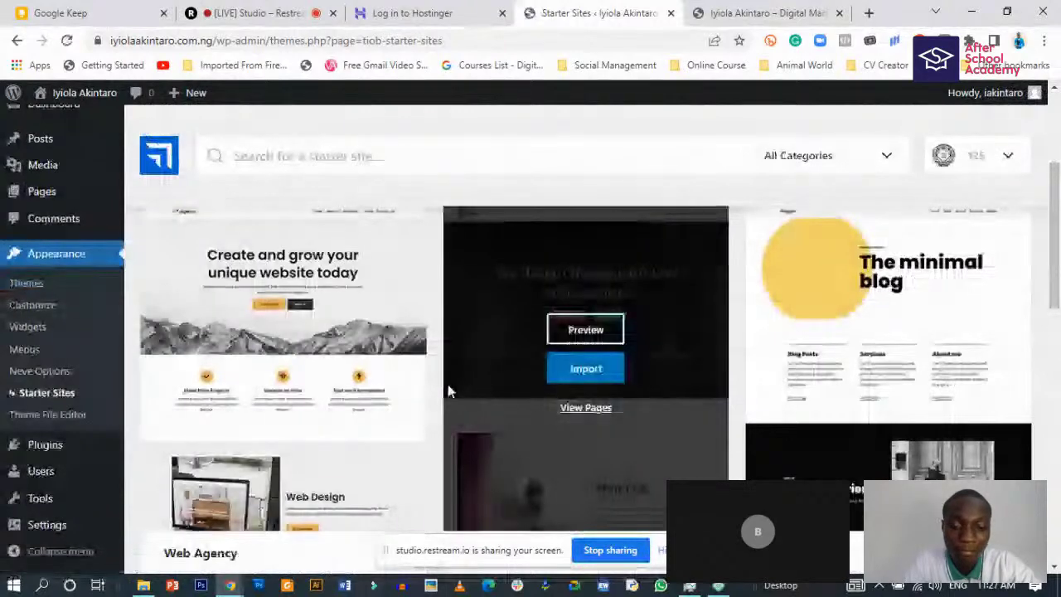
pyautogui.scroll(3, 500, 298)
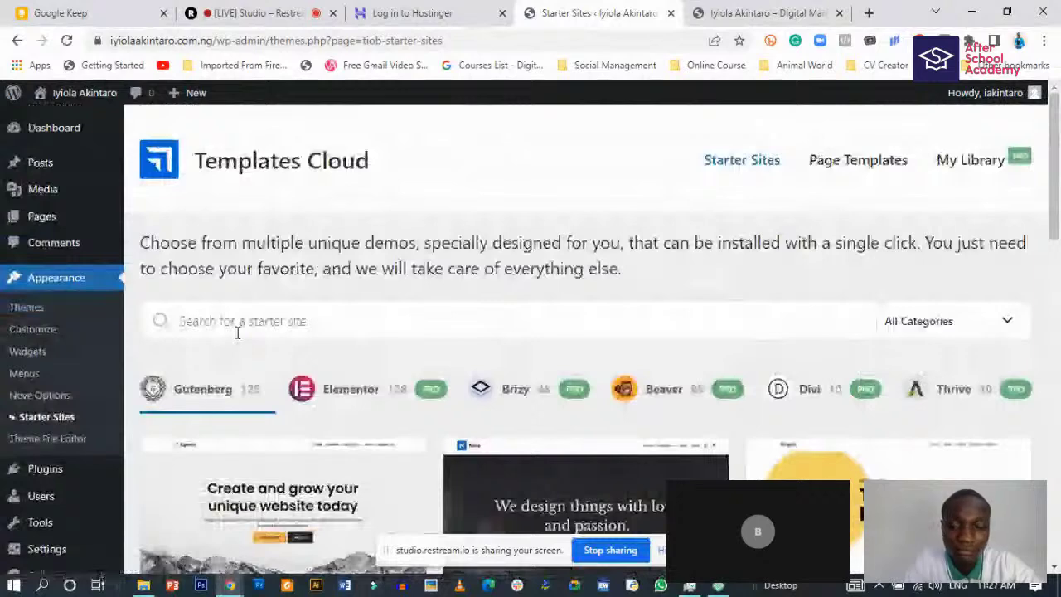
pyautogui.scroll(-2, 237, 333)
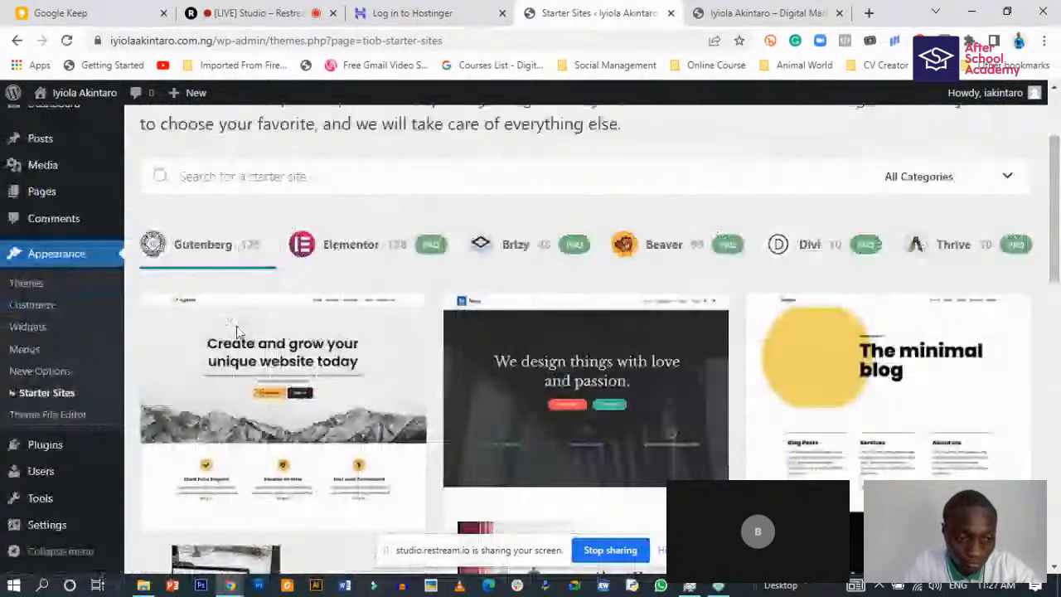
pyautogui.scroll(-3, 237, 330)
pyautogui.scroll(-2, 237, 330)
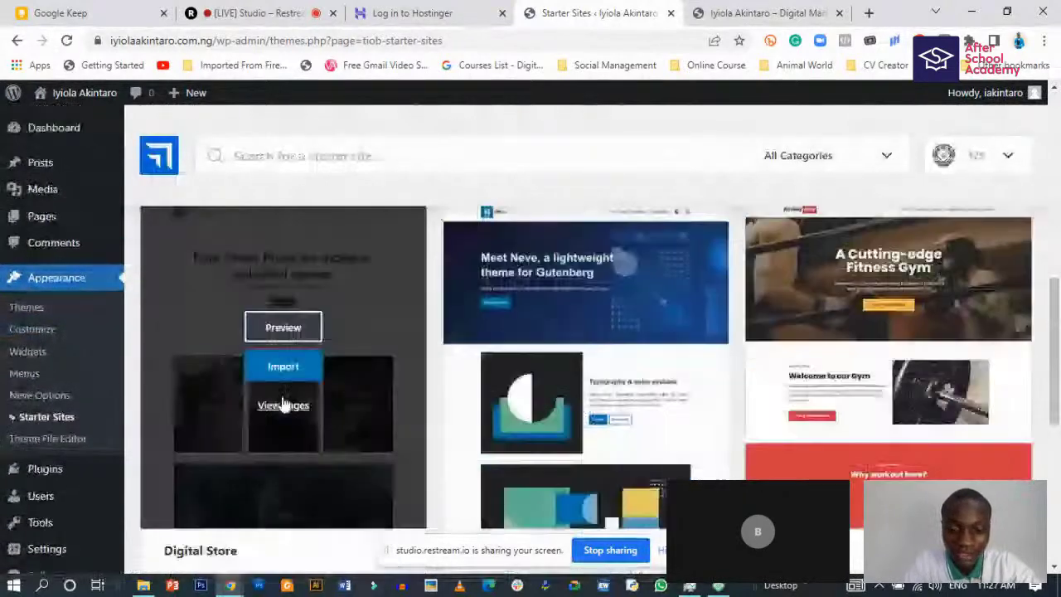
pyautogui.scroll(3, 282, 403)
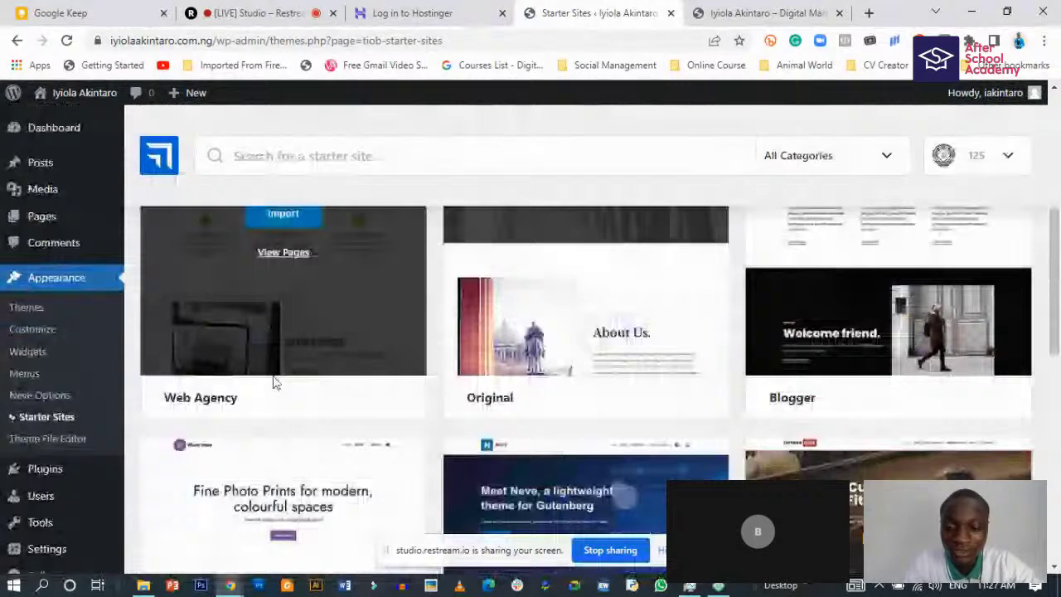
pyautogui.scroll(5, 290, 381)
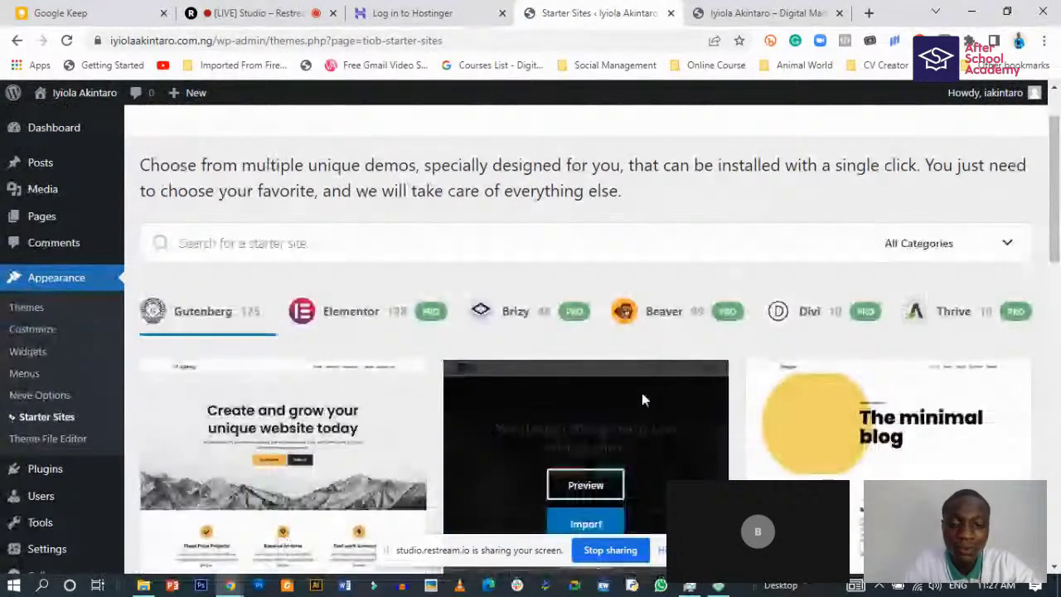
pyautogui.scroll(-3, 772, 431)
pyautogui.scroll(-3, 772, 432)
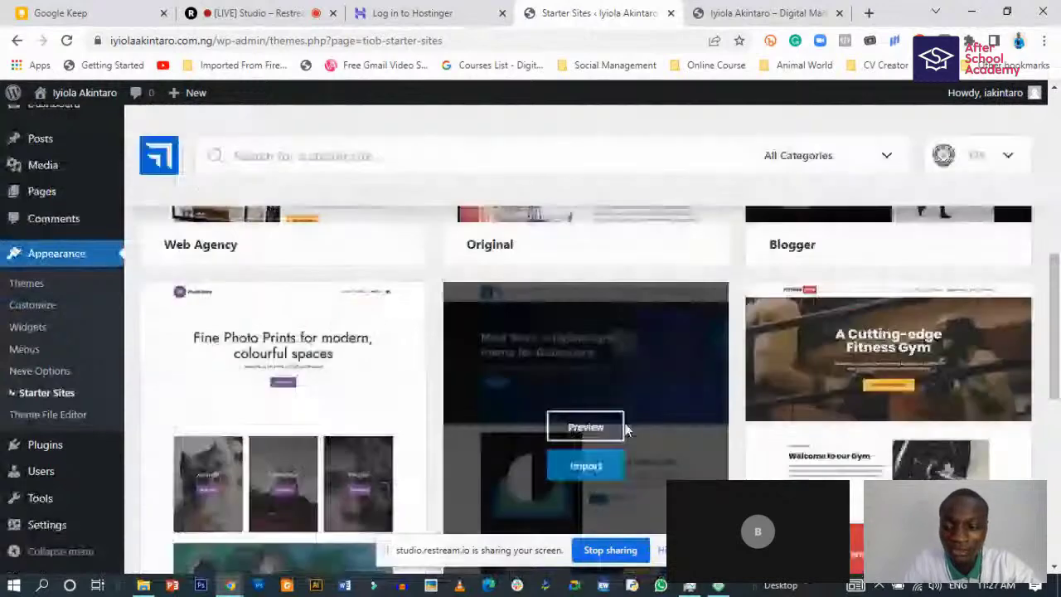
pyautogui.scroll(-3, 625, 429)
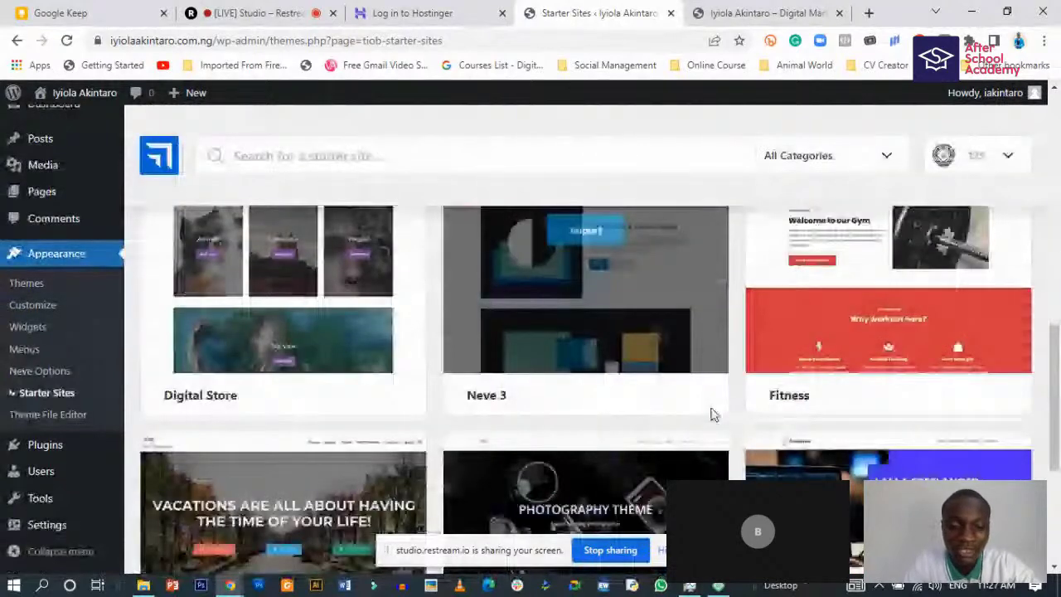
pyautogui.scroll(-2, 711, 415)
pyautogui.scroll(-2, 477, 425)
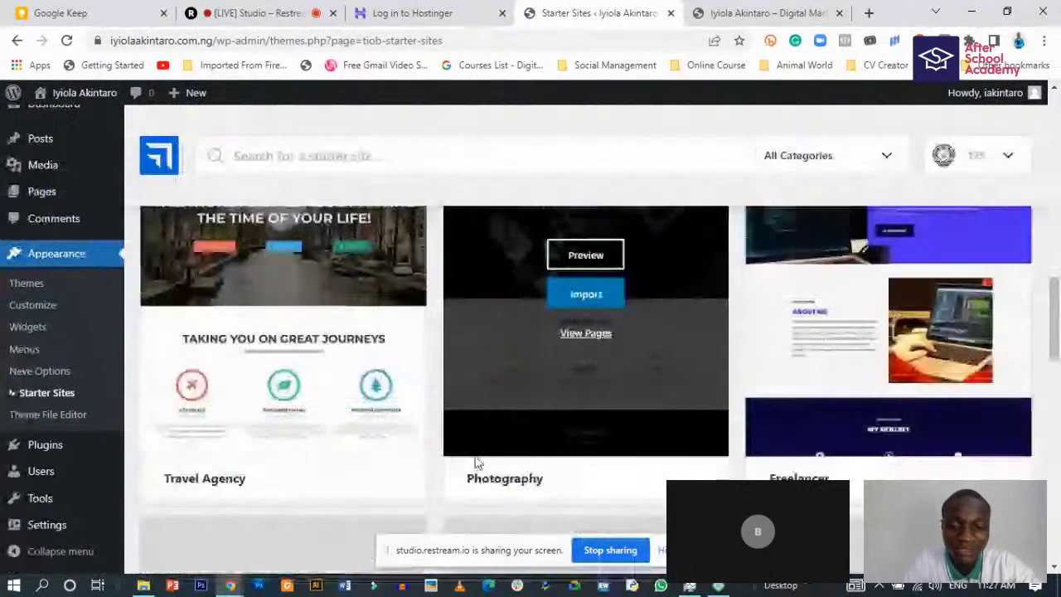
pyautogui.scroll(-4, 477, 462)
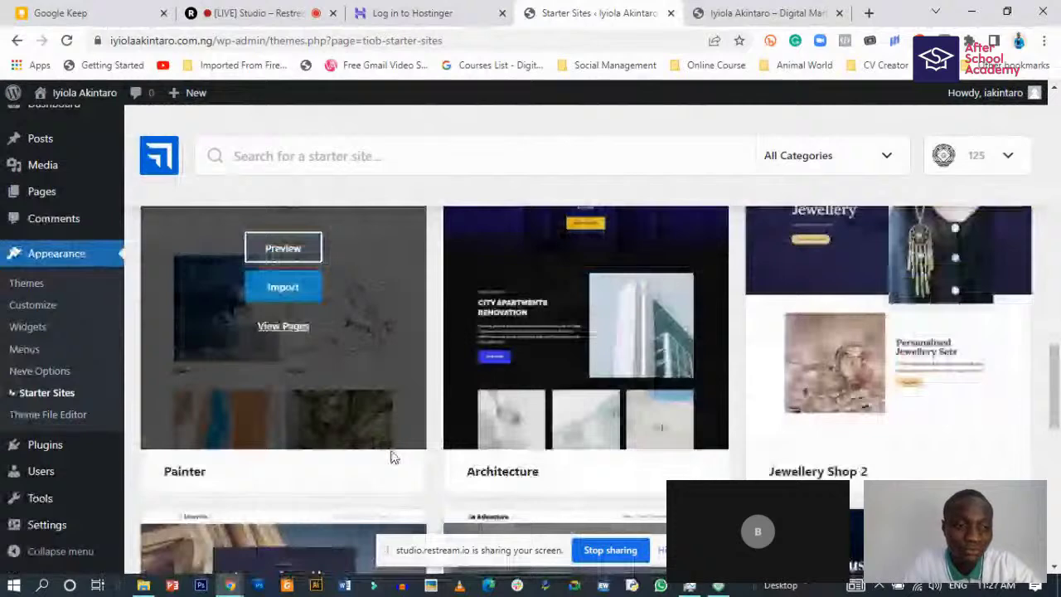
pyautogui.scroll(5, 394, 457)
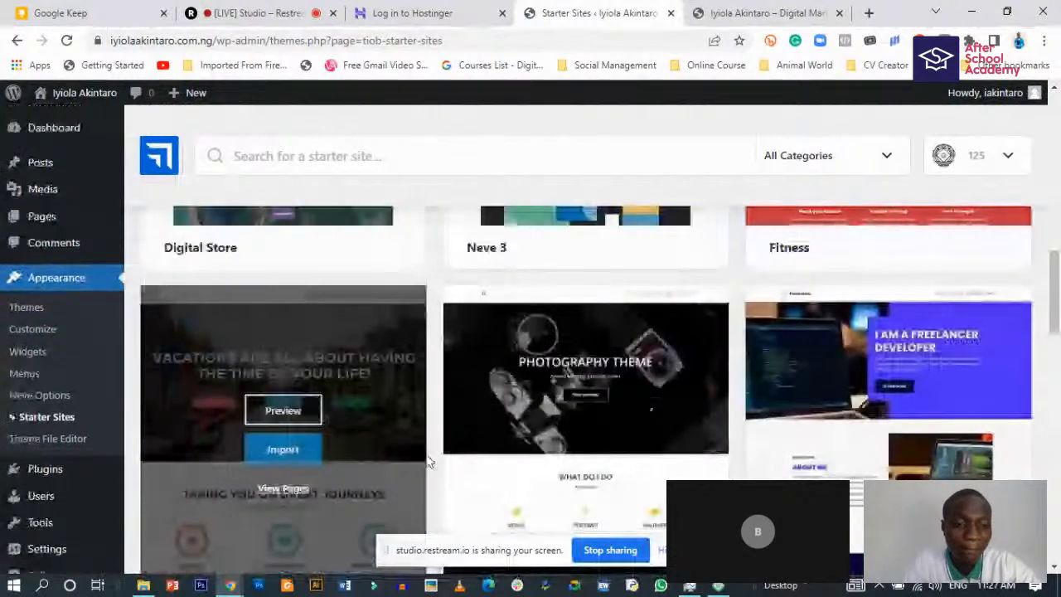
pyautogui.scroll(10, 880, 355)
pyautogui.scroll(-1, 879, 356)
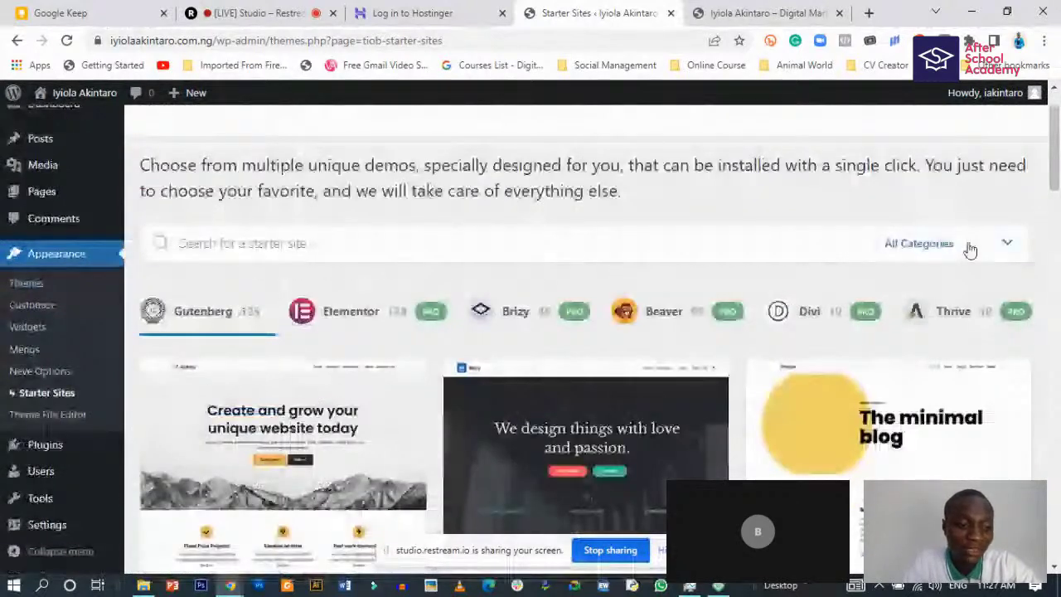
pyautogui.click(977, 249)
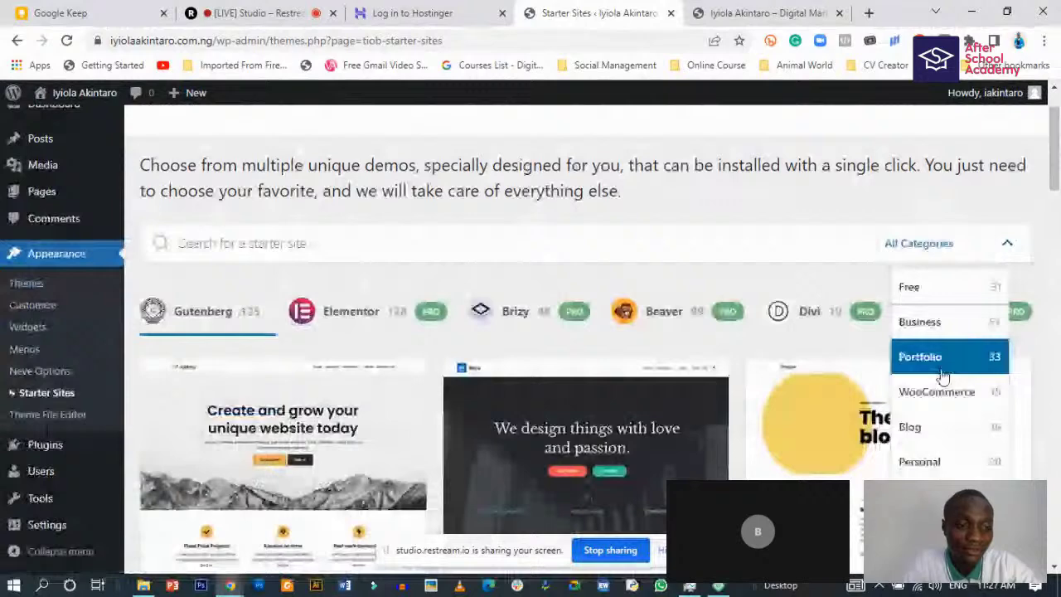
pyautogui.click(843, 335)
pyautogui.scroll(-1, 843, 335)
pyautogui.scroll(-3, 843, 334)
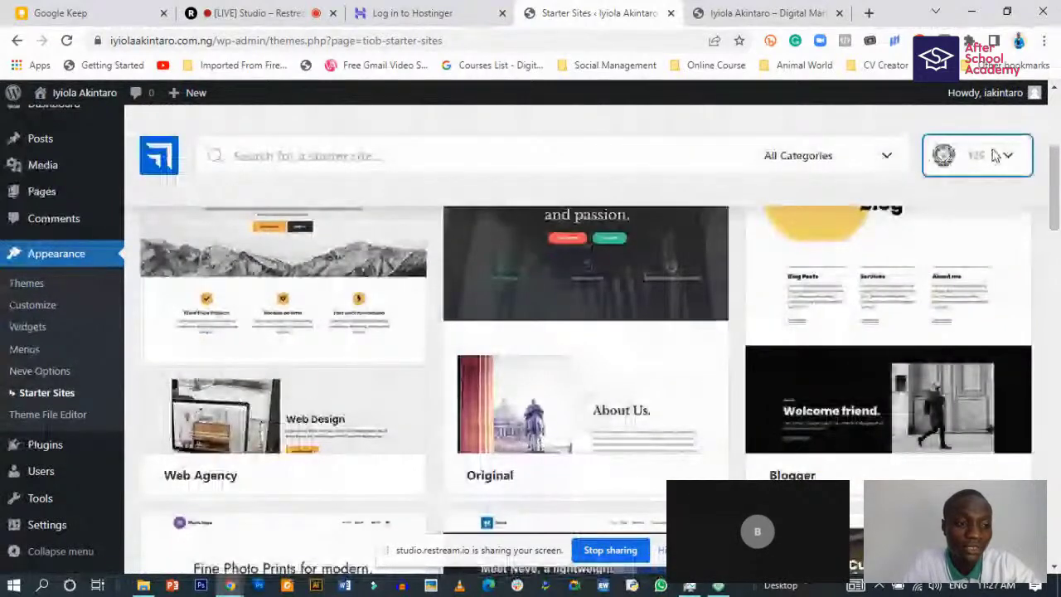
pyautogui.scroll(5, 472, 312)
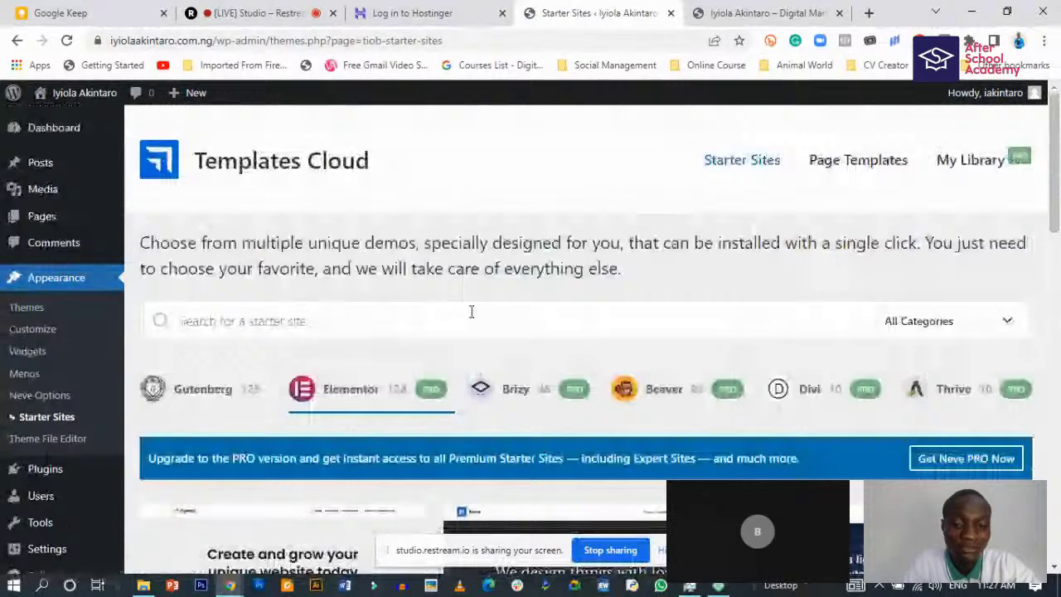
pyautogui.scroll(-3, 471, 312)
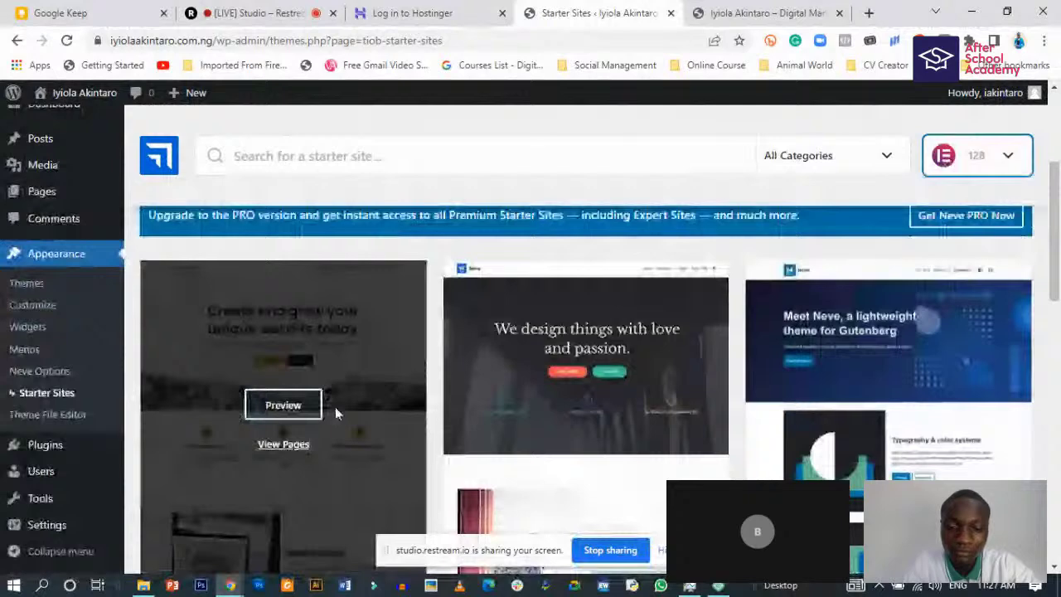
pyautogui.scroll(-3, 335, 406)
pyautogui.scroll(1, 313, 391)
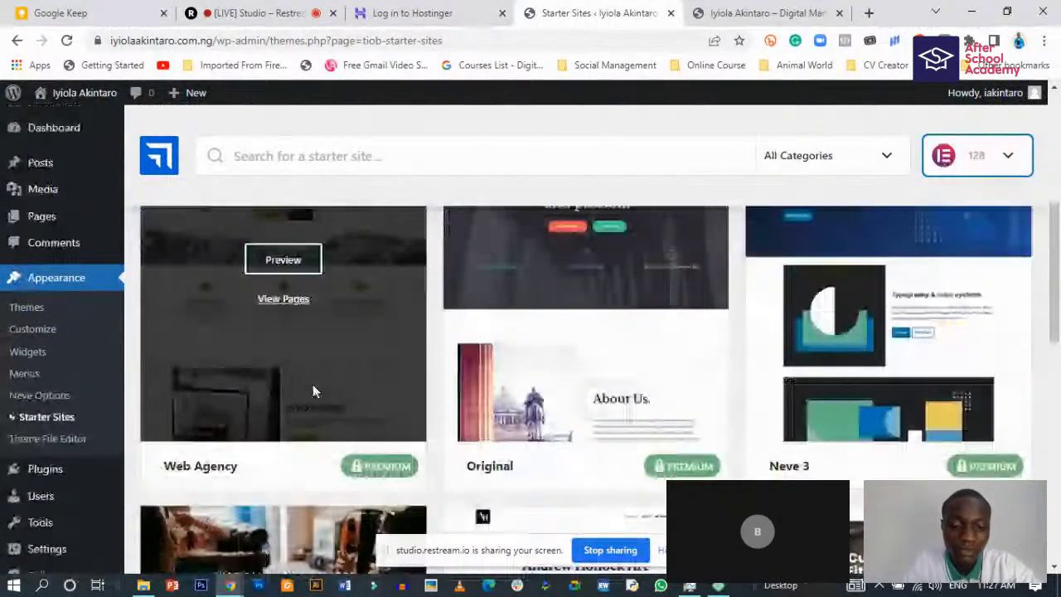
pyautogui.scroll(-2, 312, 383)
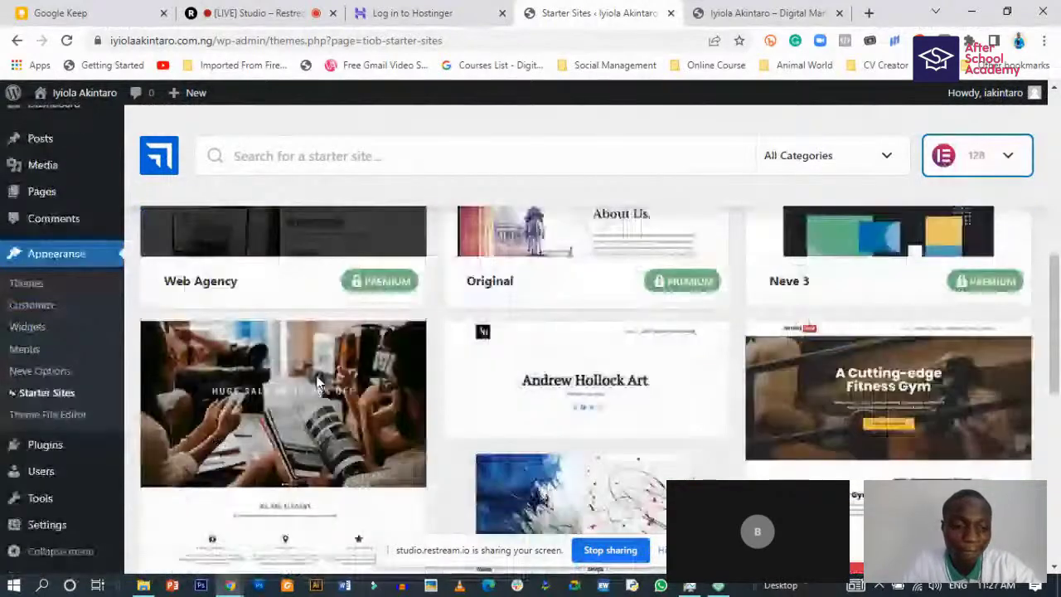
pyautogui.scroll(-2, 317, 382)
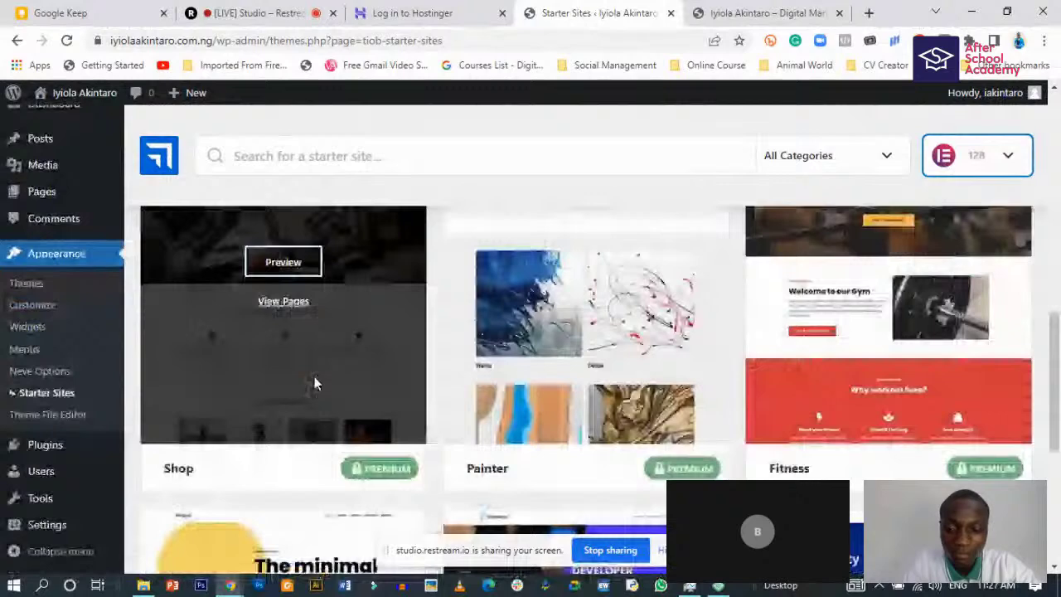
pyautogui.scroll(-2, 314, 377)
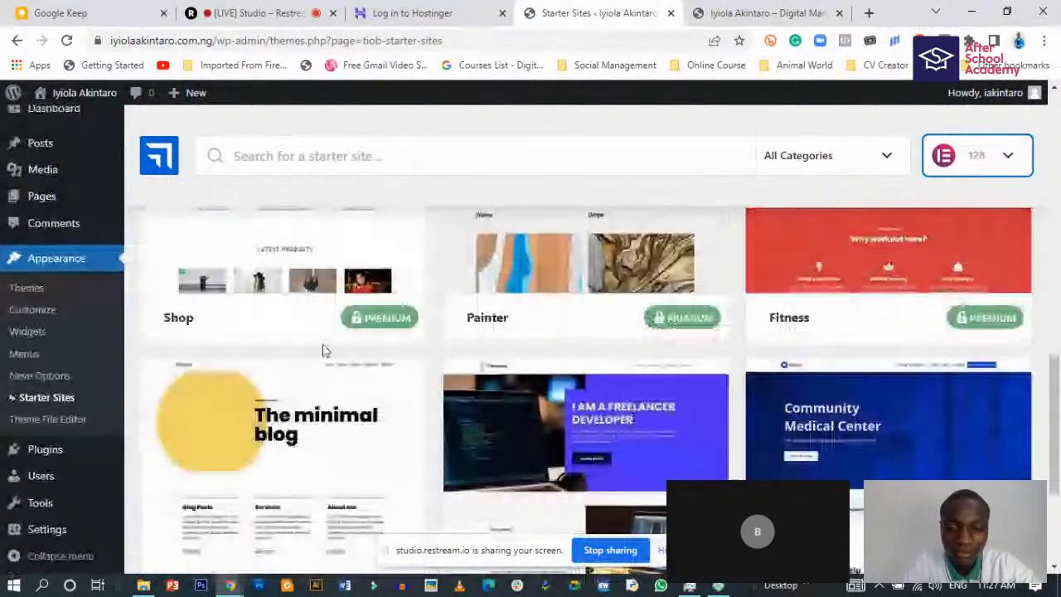
pyautogui.scroll(5, 324, 350)
pyautogui.scroll(-1, 318, 346)
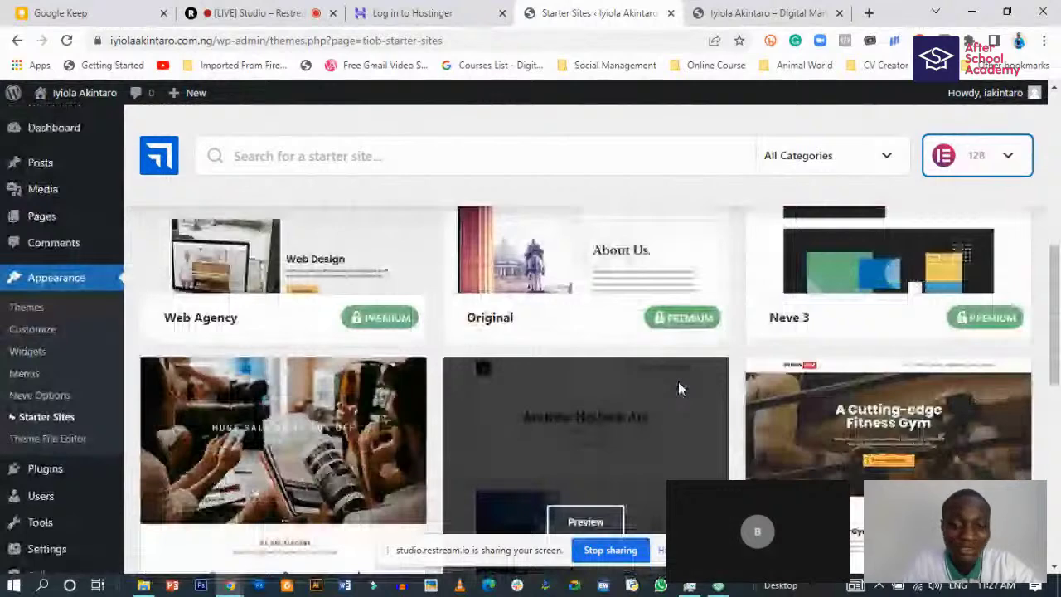
pyautogui.scroll(5, 677, 381)
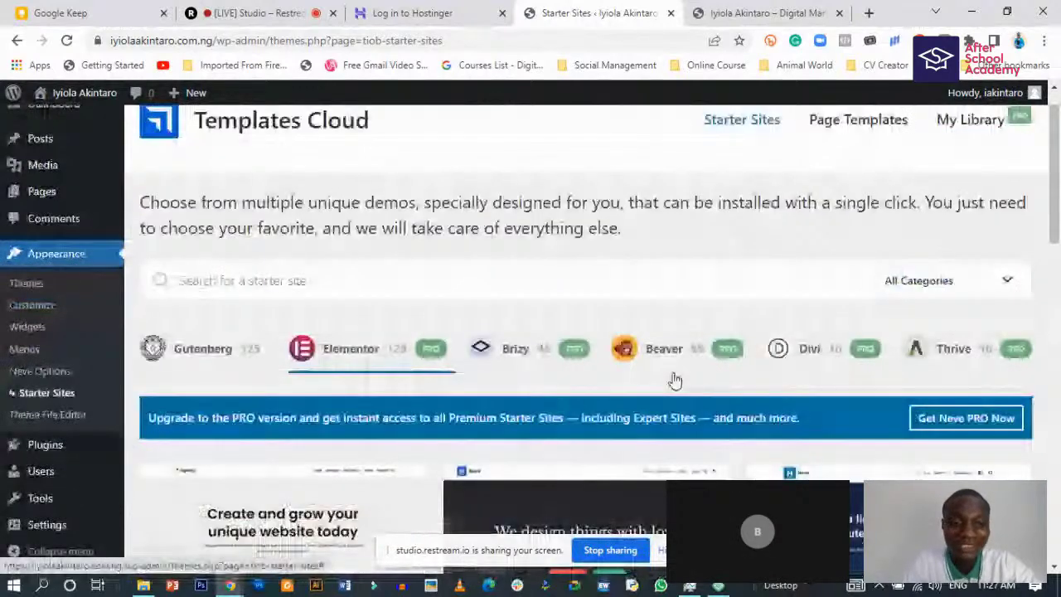
pyautogui.scroll(-1, 663, 365)
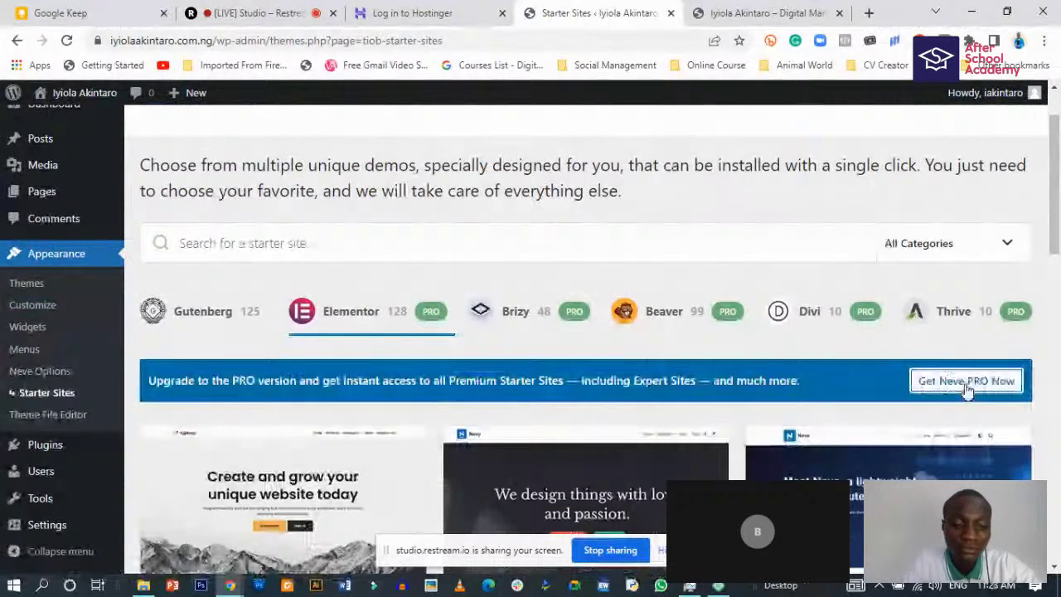
pyautogui.click(203, 320)
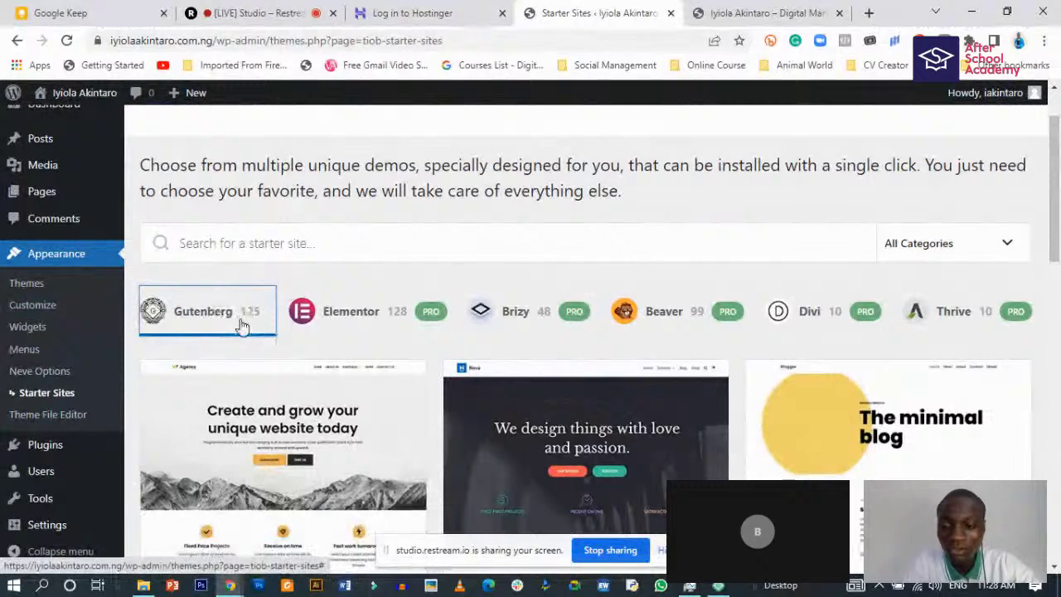
pyautogui.scroll(-3, 203, 487)
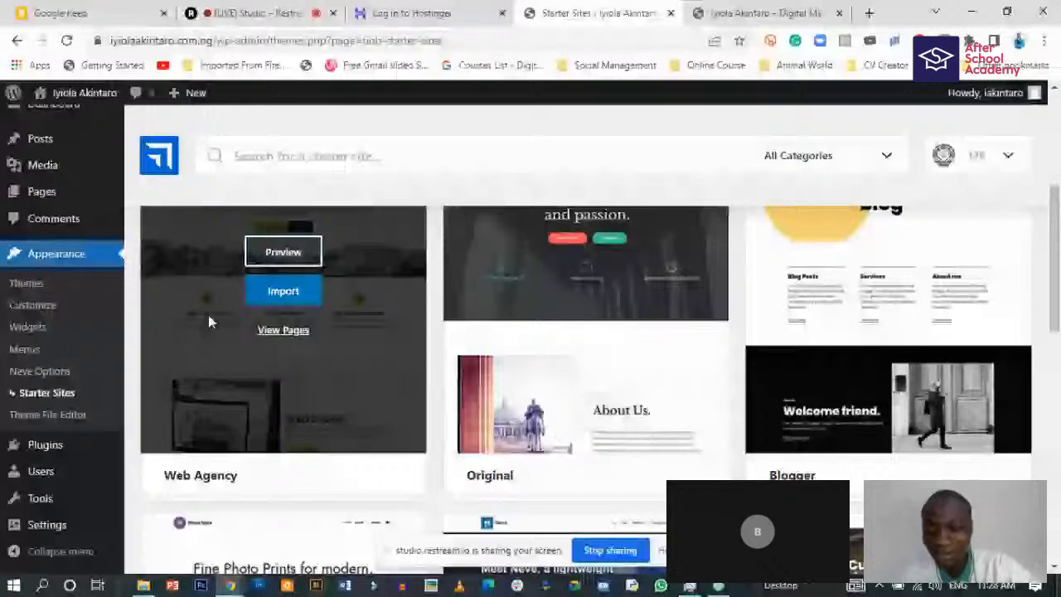
pyautogui.scroll(3, 208, 322)
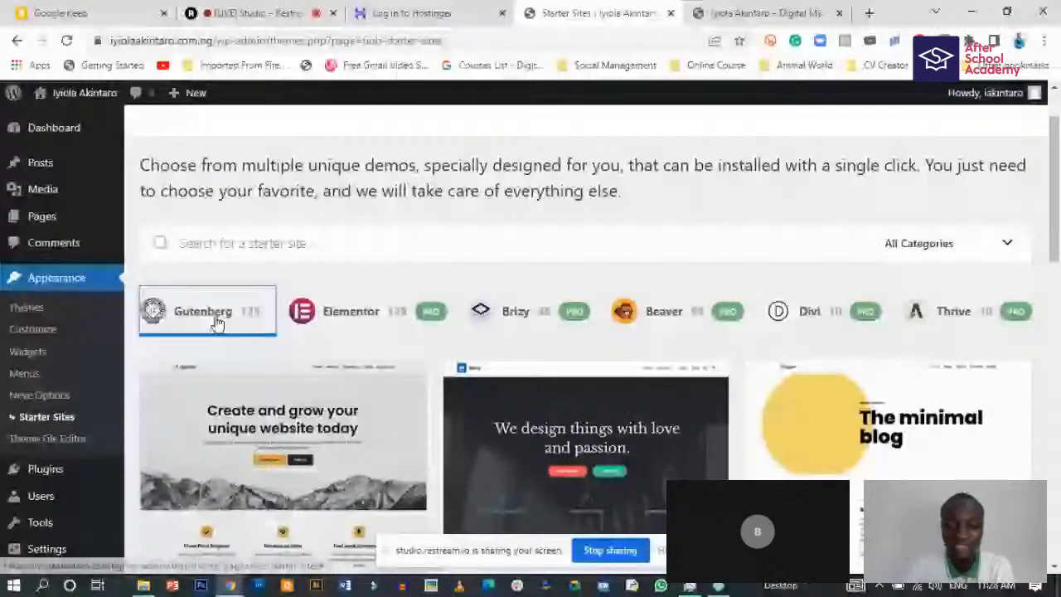
pyautogui.moveTo(254, 381)
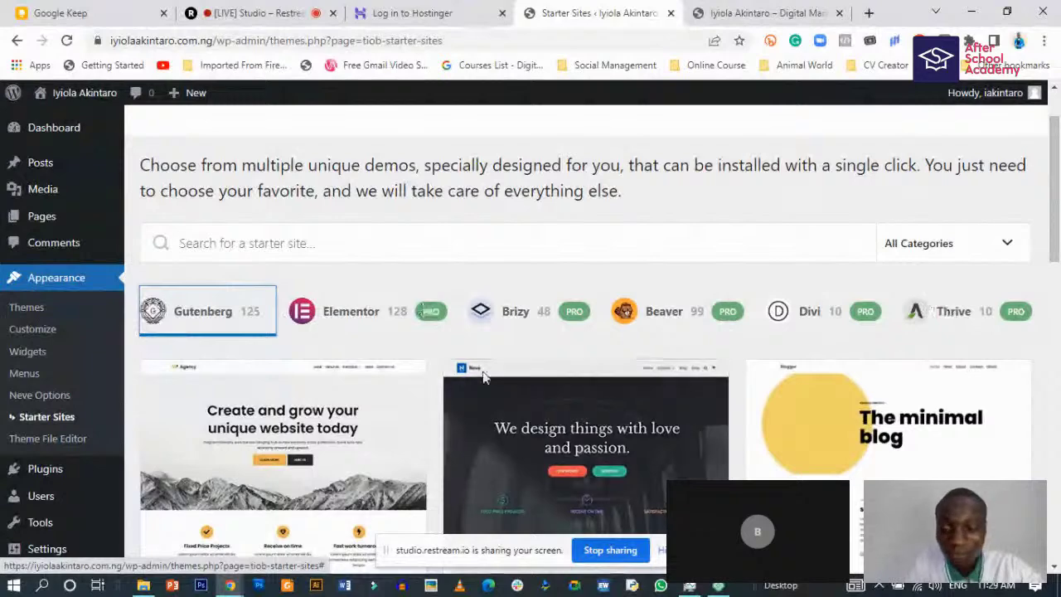
pyautogui.scroll(-4, 483, 377)
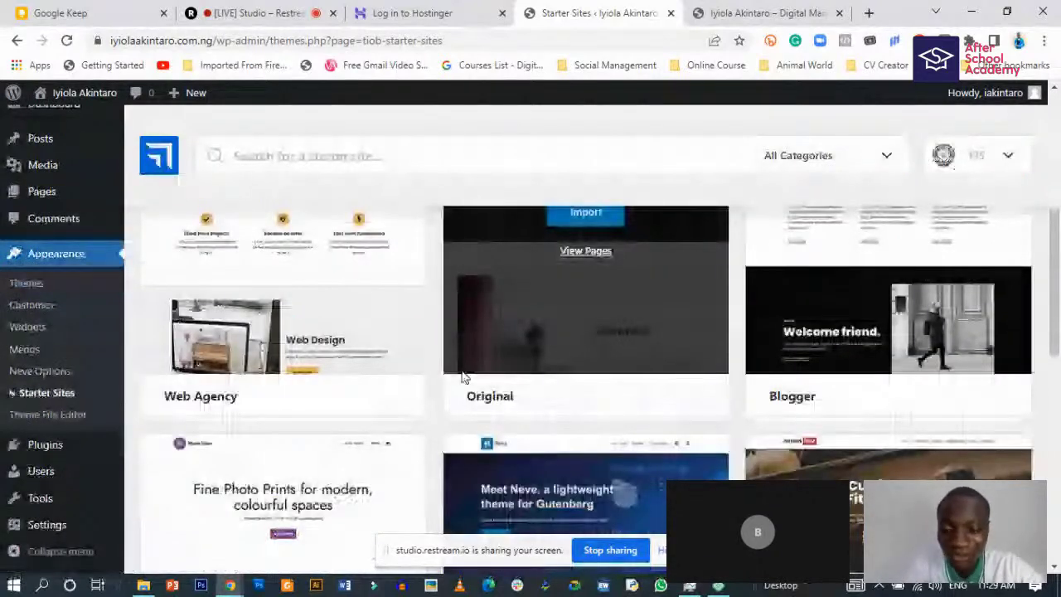
pyautogui.scroll(4, 414, 385)
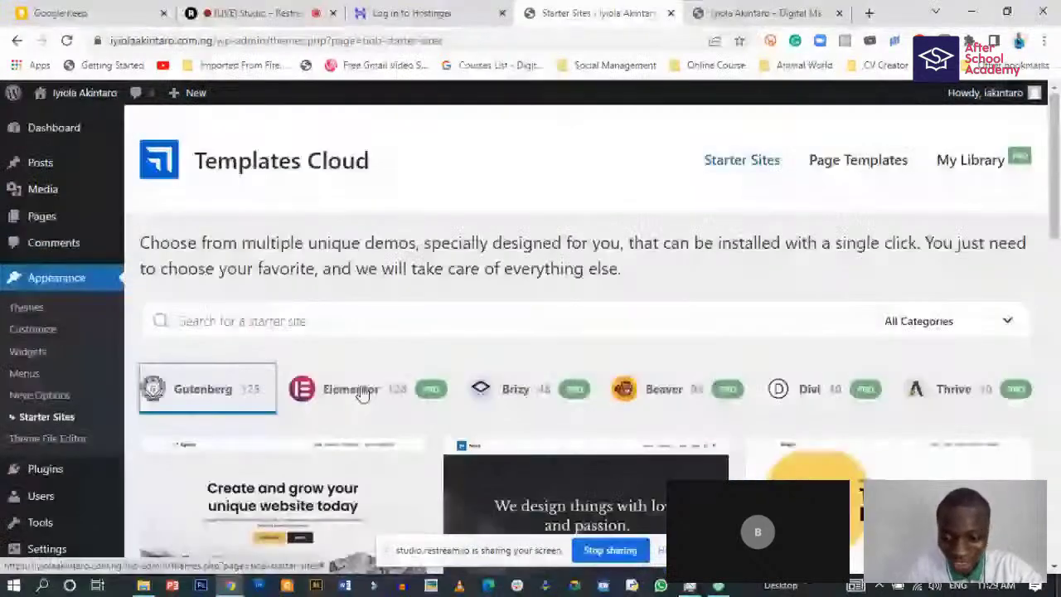
pyautogui.scroll(-1, 340, 398)
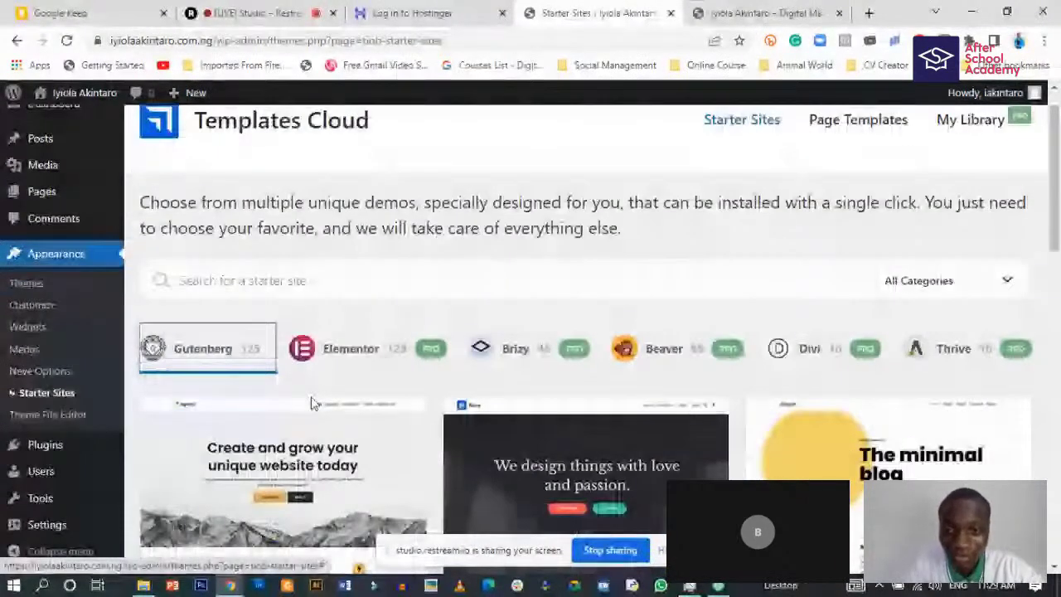
pyautogui.scroll(-1, 310, 393)
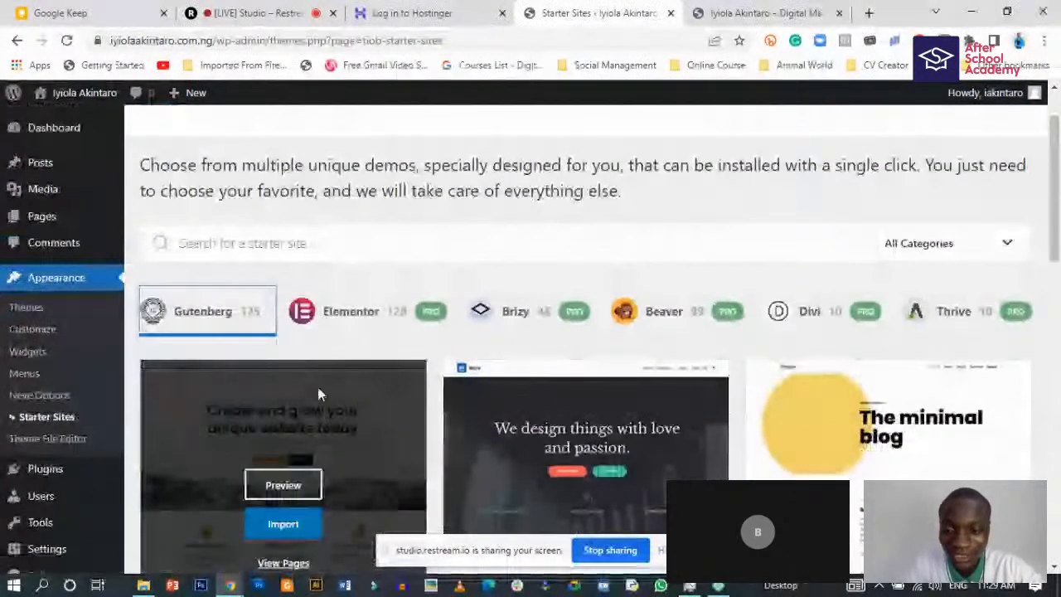
# - Browse the Elementor starter sites, then go to Appearance > Themes
pyautogui.click(361, 322)
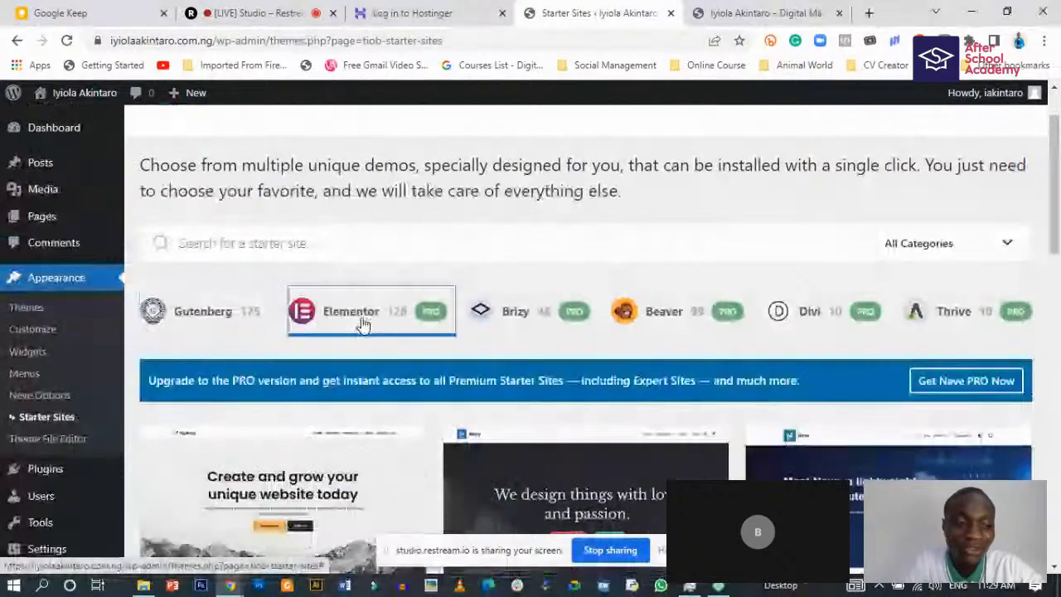
pyautogui.scroll(-2, 349, 393)
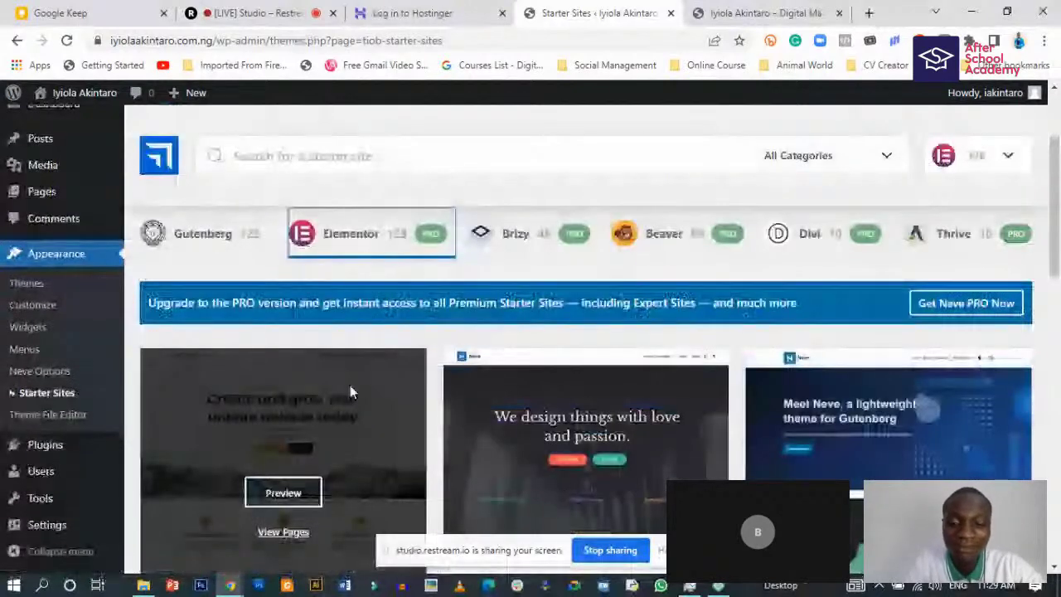
pyautogui.scroll(-3, 414, 407)
pyautogui.scroll(-3, 496, 422)
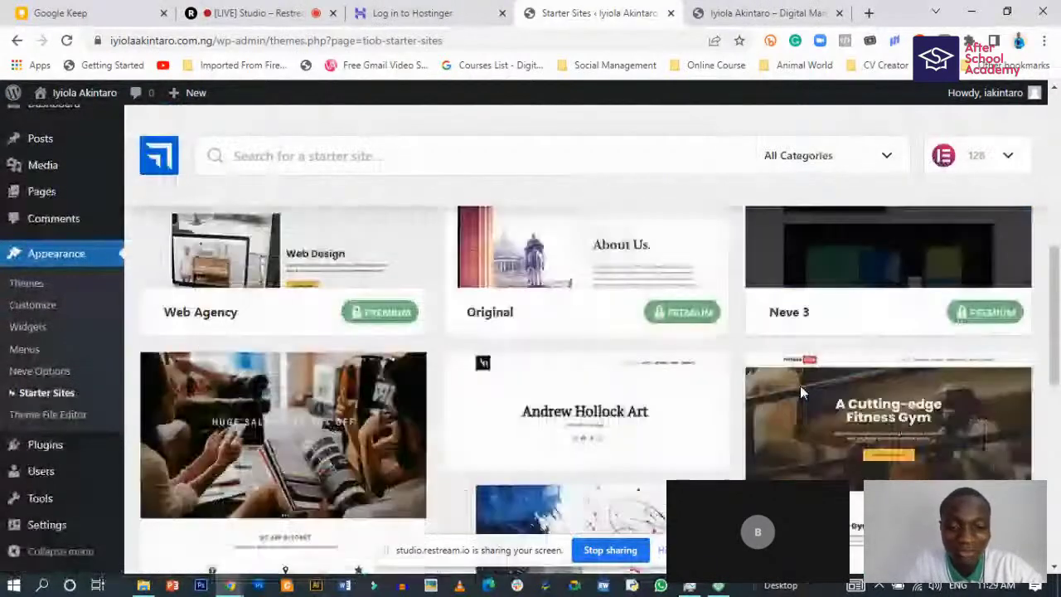
pyautogui.scroll(-2, 532, 388)
pyautogui.scroll(-2, 532, 395)
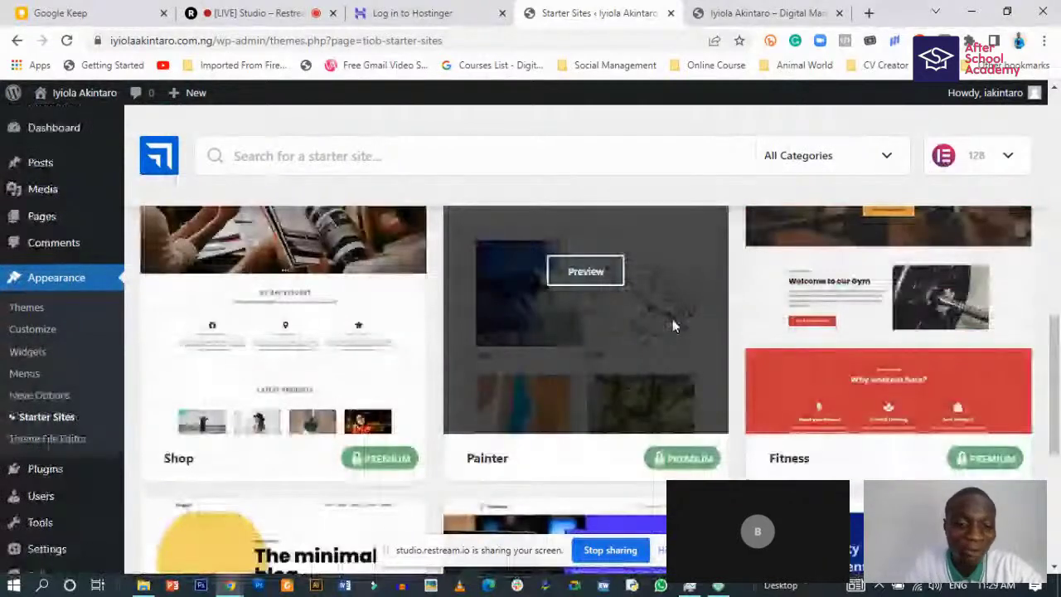
pyautogui.scroll(10, 672, 326)
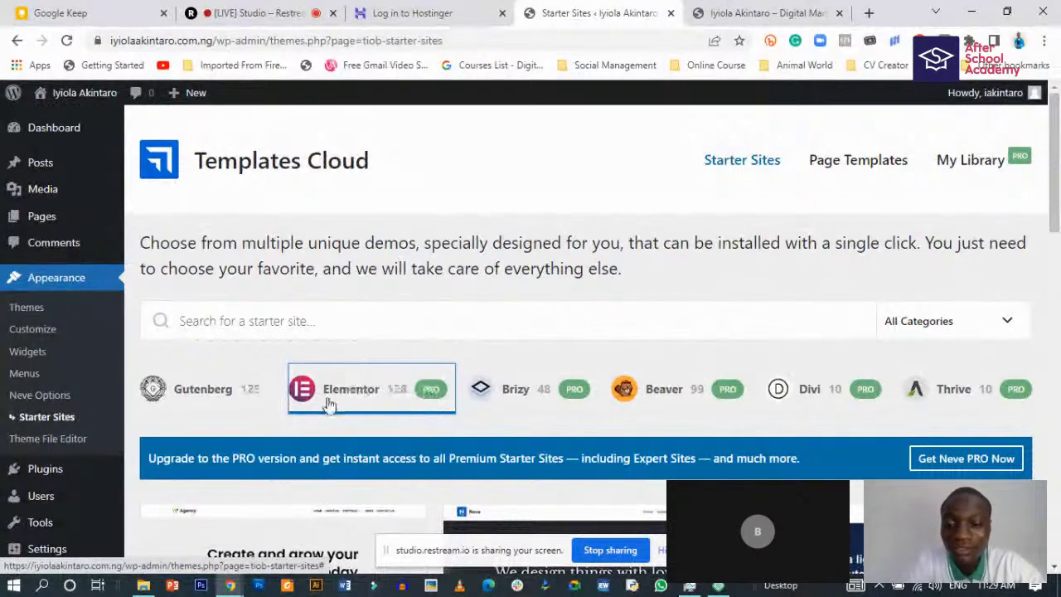
pyautogui.scroll(-1, 398, 410)
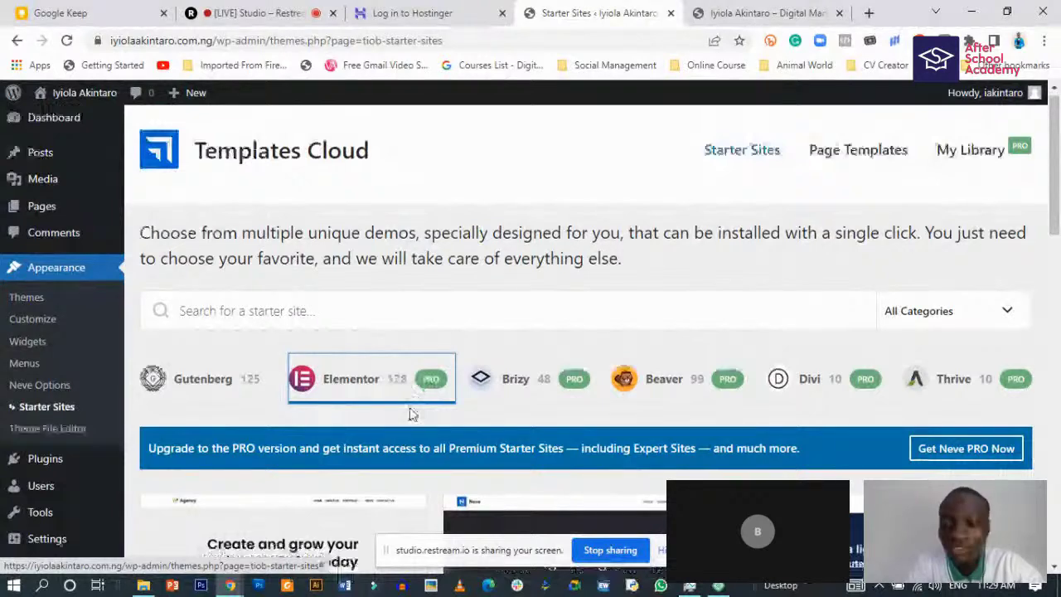
pyautogui.scroll(-6, 412, 415)
pyautogui.scroll(3, 299, 419)
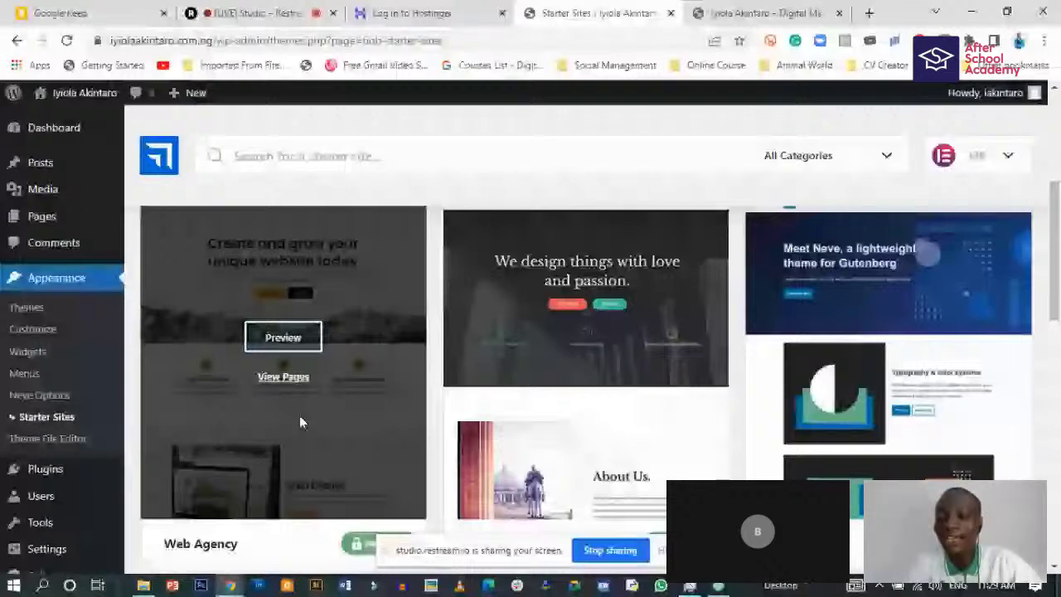
pyautogui.click(28, 311)
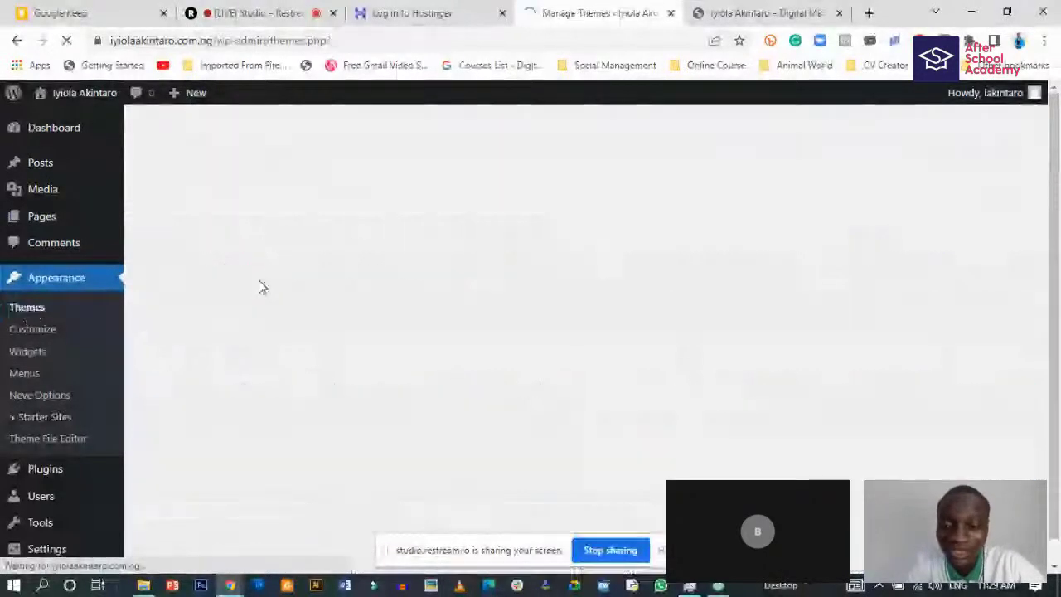
# - Close Neve's details, search the theme directory for 'astra', and install and activate Astra
pyautogui.scroll(-3, 315, 376)
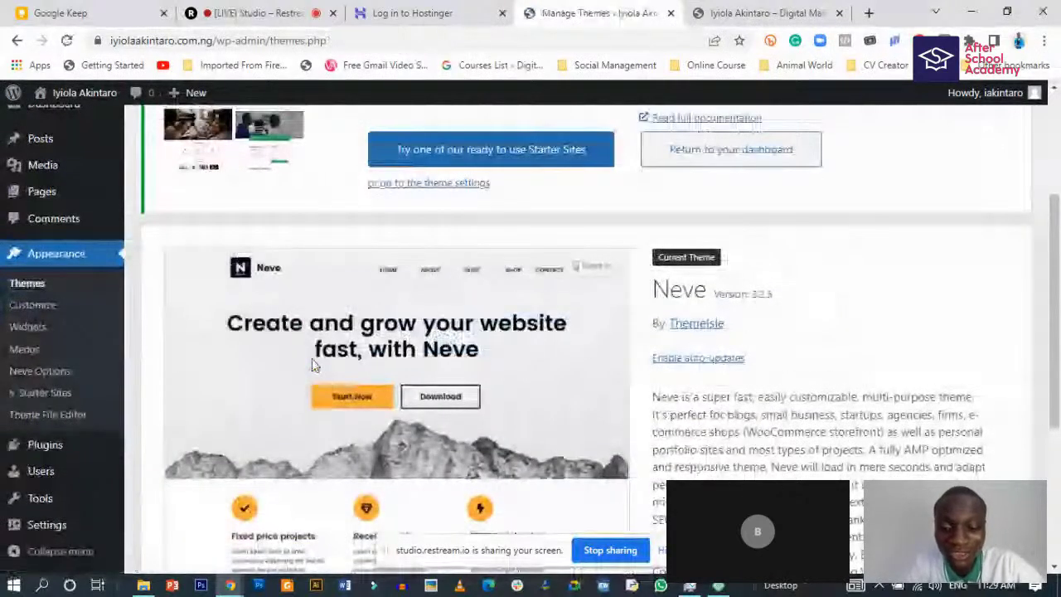
pyautogui.scroll(-1, 323, 366)
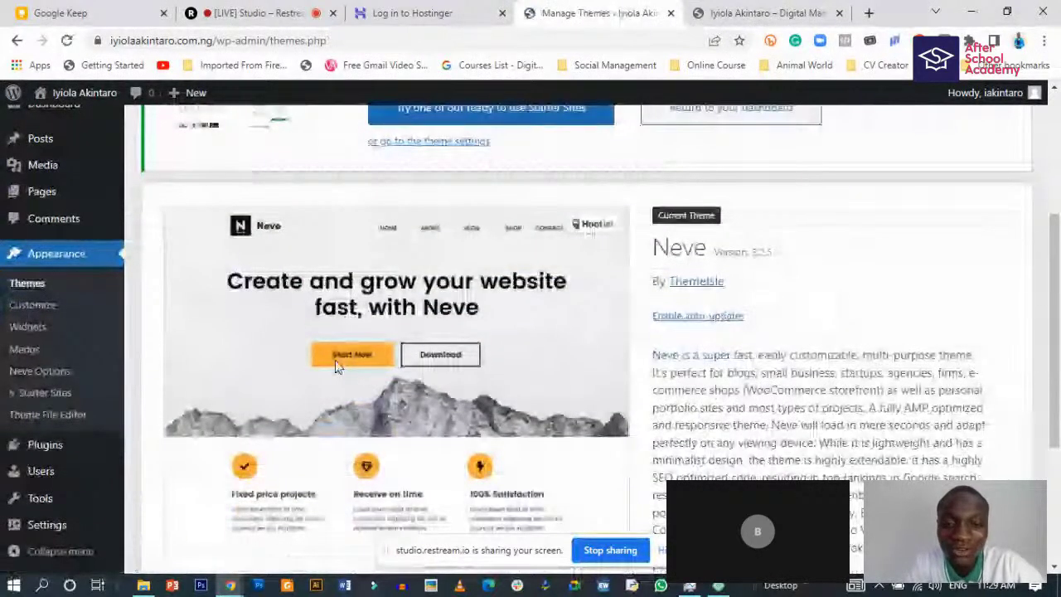
pyautogui.scroll(-3, 489, 407)
pyautogui.press('Escape')
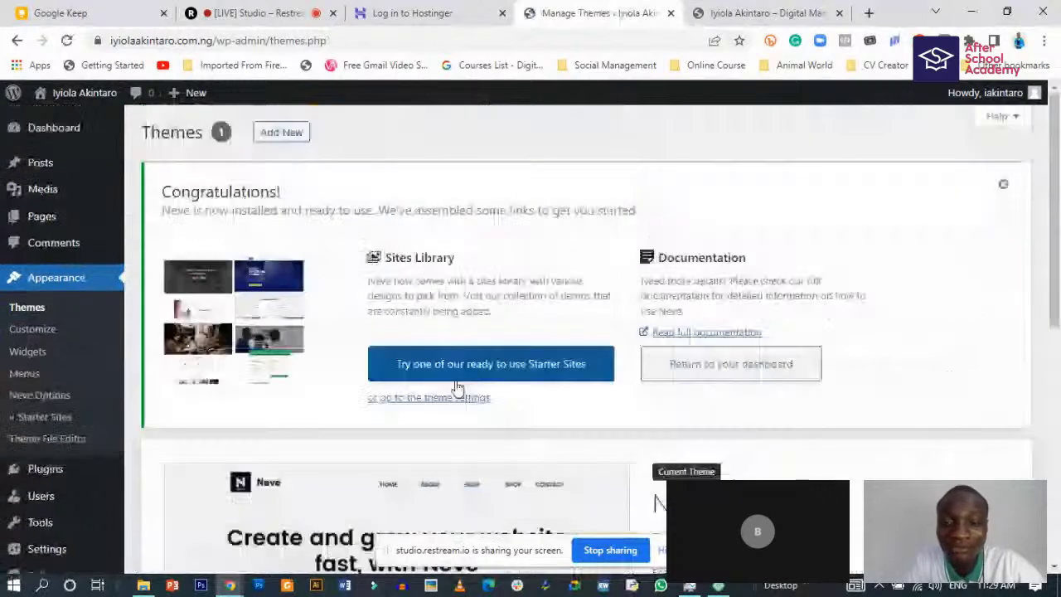
pyautogui.click(303, 137)
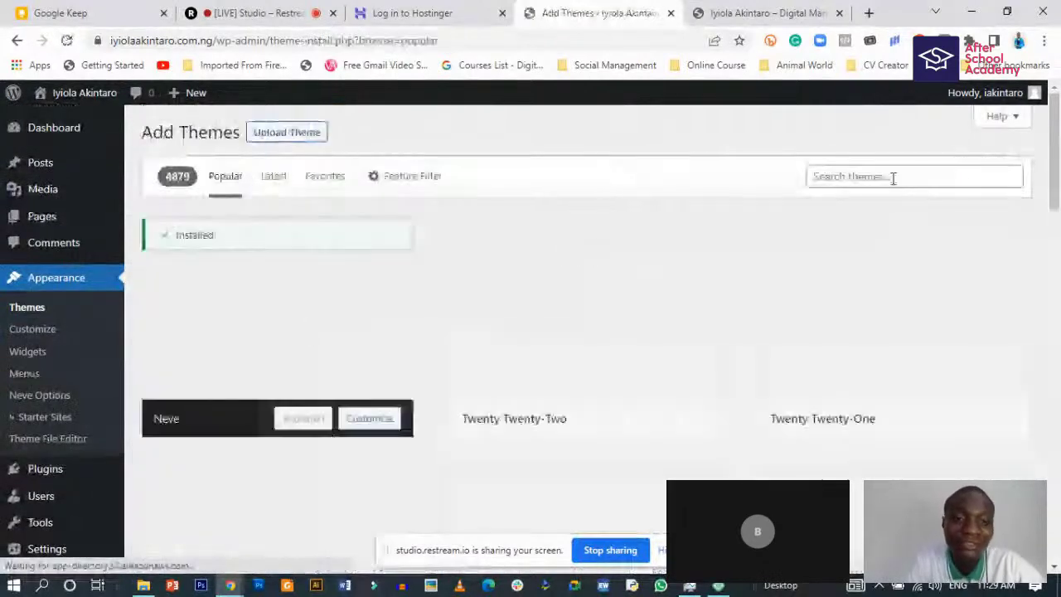
pyautogui.click(892, 177)
pyautogui.write('astr')
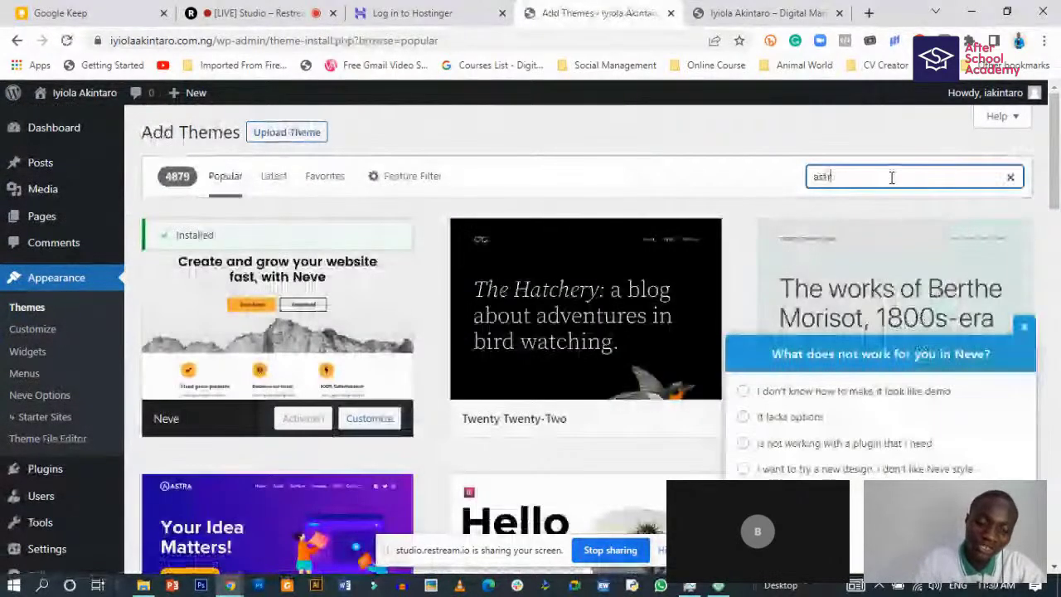
pyautogui.write('a')
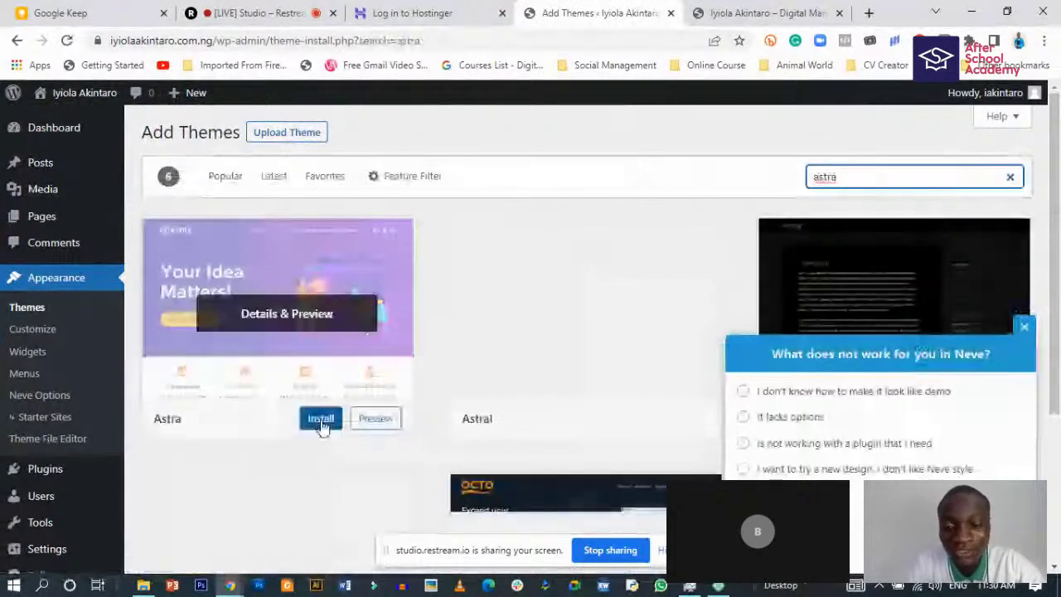
pyautogui.click(315, 418)
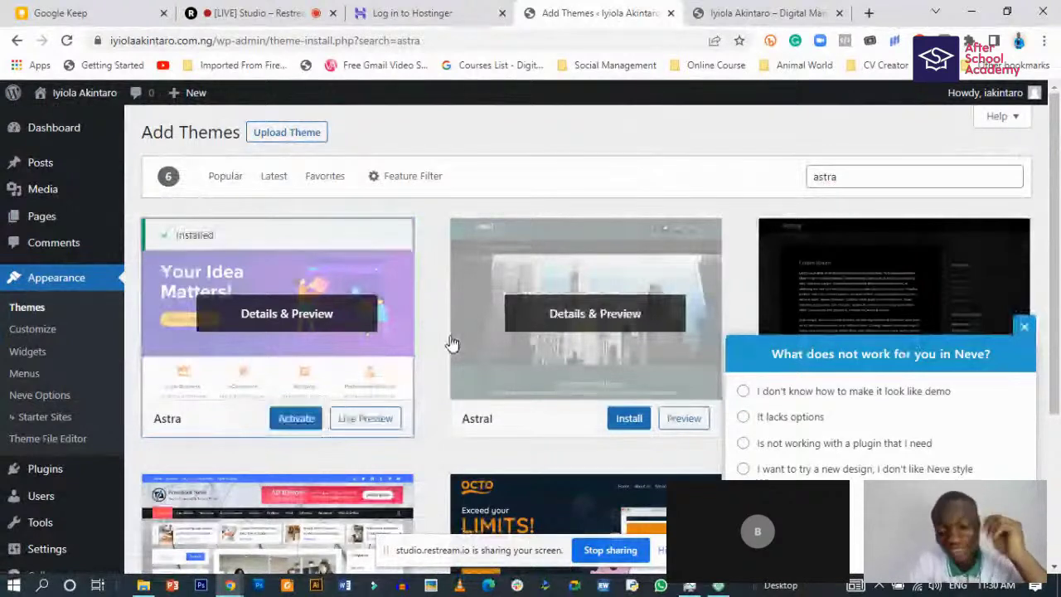
pyautogui.click(296, 418)
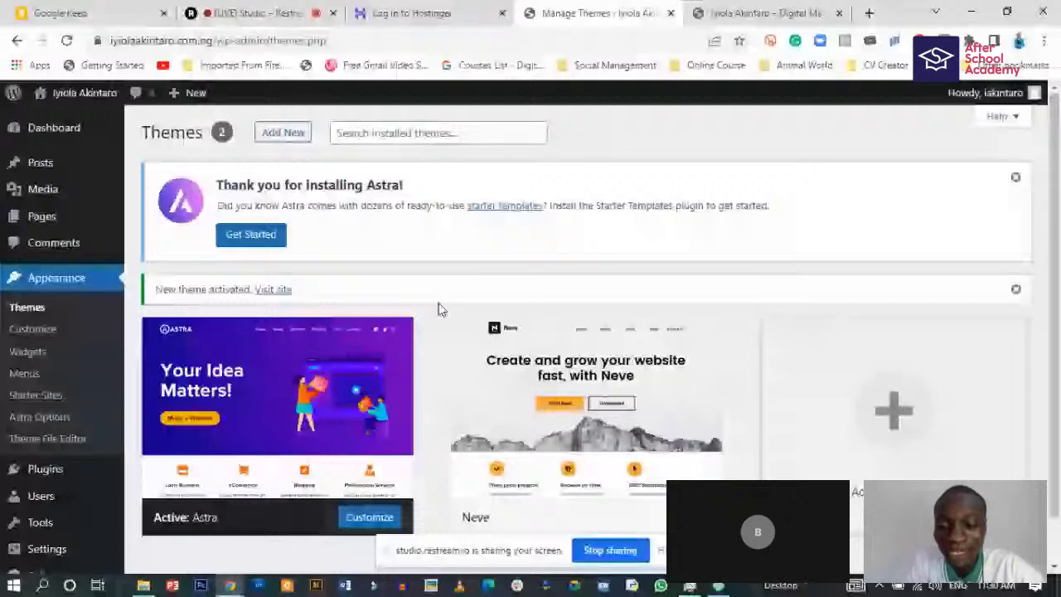
# - Delete the Neve theme so Astra is the only installed theme, then switch to the live site
pyautogui.scroll(-1, 459, 298)
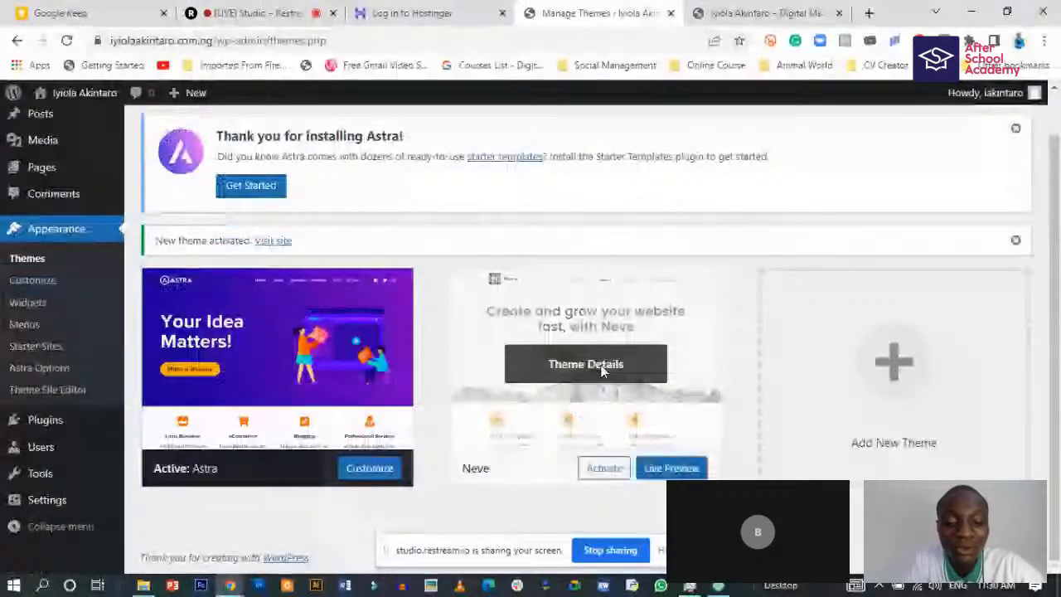
pyautogui.click(602, 368)
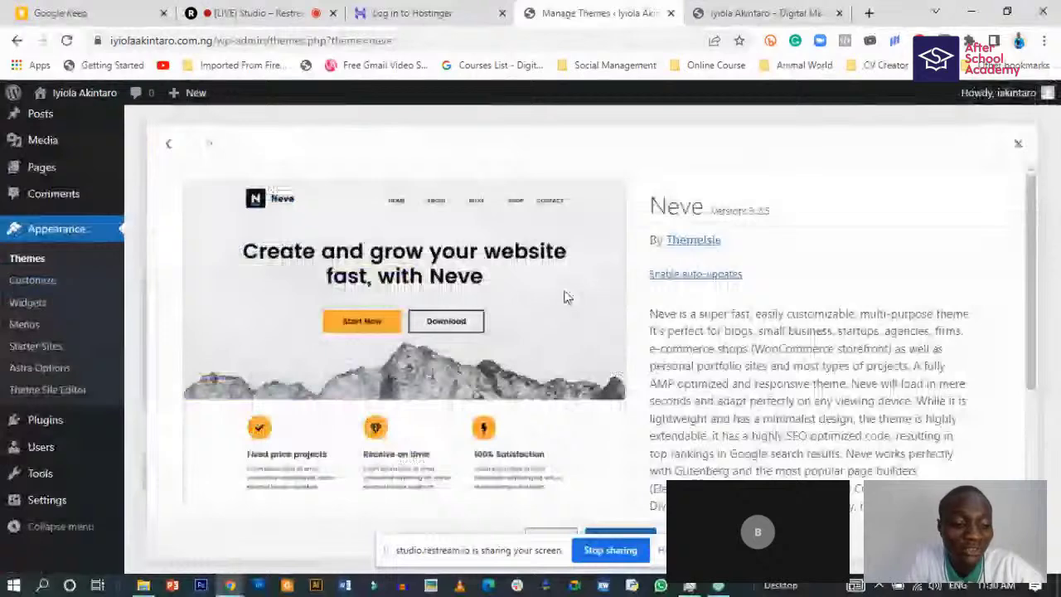
pyautogui.scroll(-2, 644, 461)
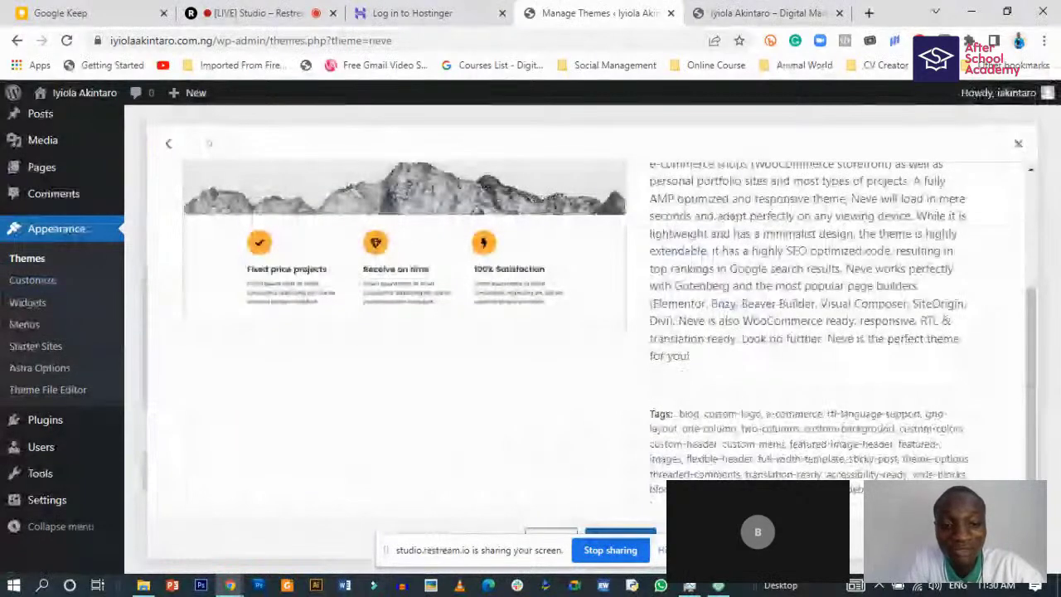
pyautogui.click(1011, 535)
pyautogui.click(606, 159)
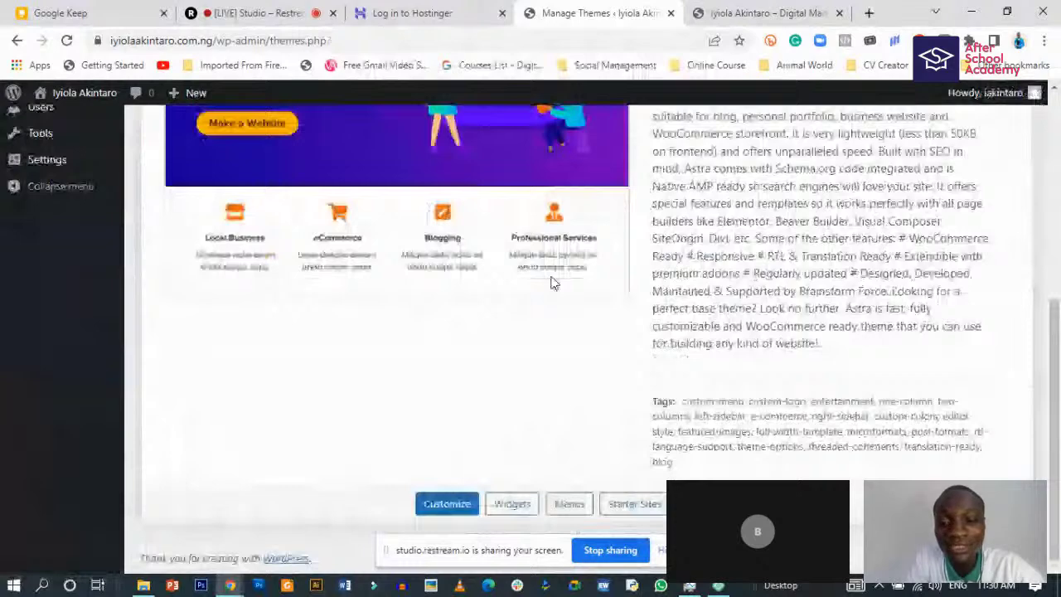
pyautogui.scroll(5, 553, 283)
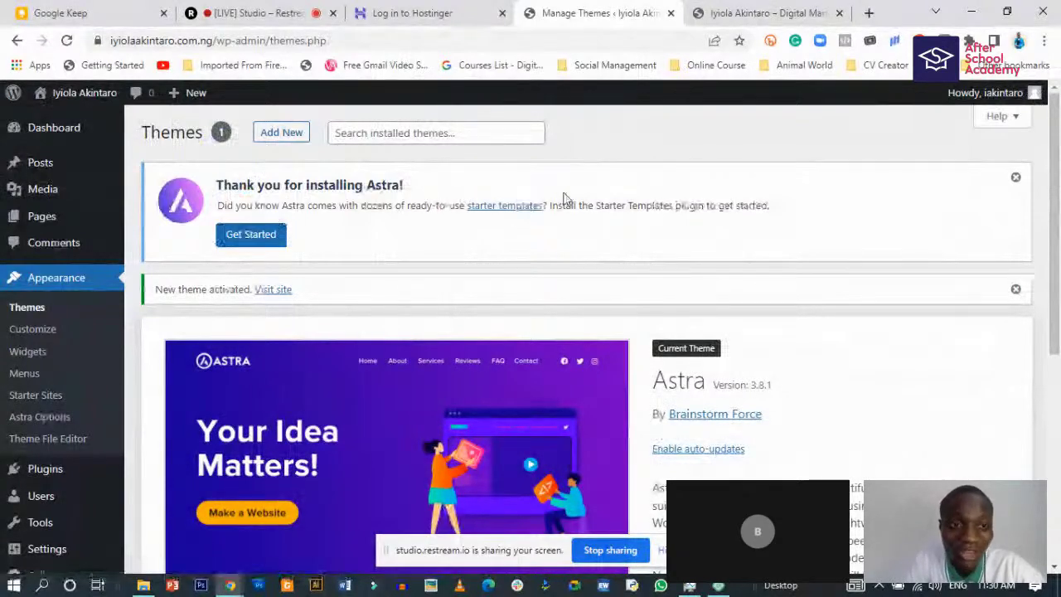
pyautogui.click(737, 10)
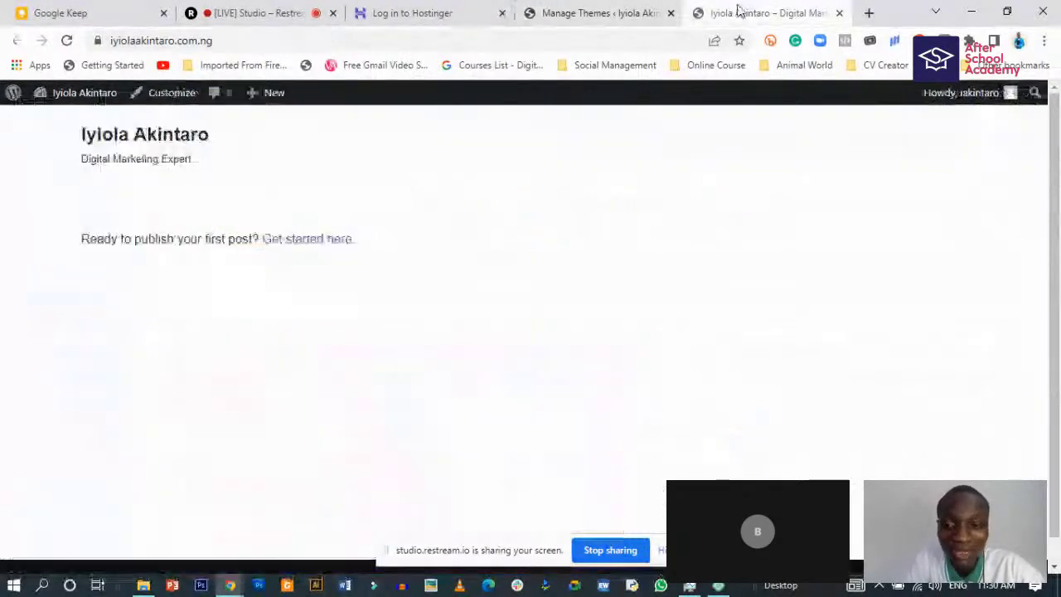
# - Reload the live site in Astra, then return to the Starter Templates getting-started page
pyautogui.click(67, 40)
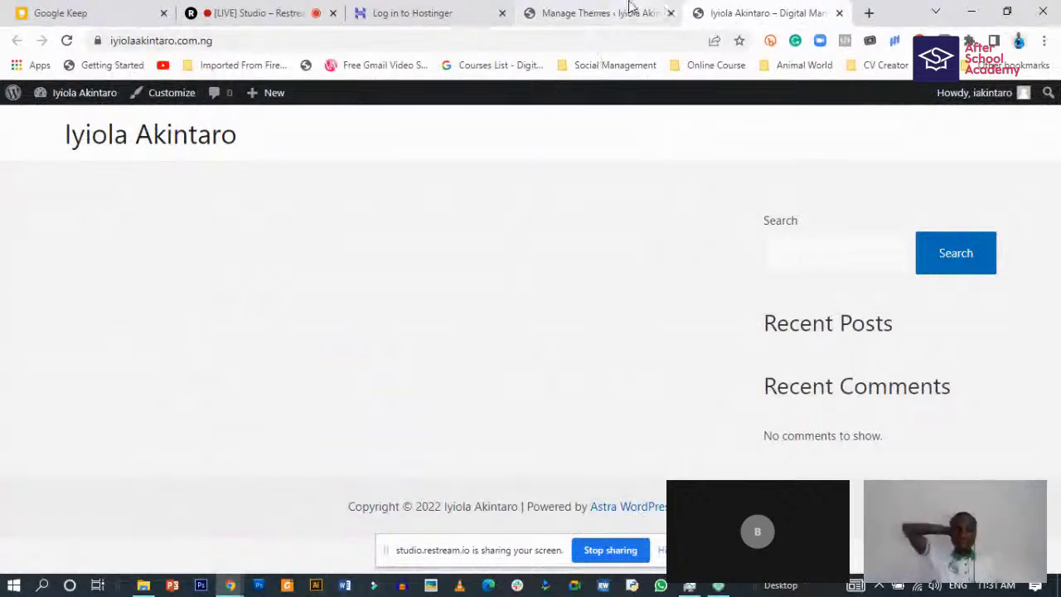
pyautogui.click(630, 7)
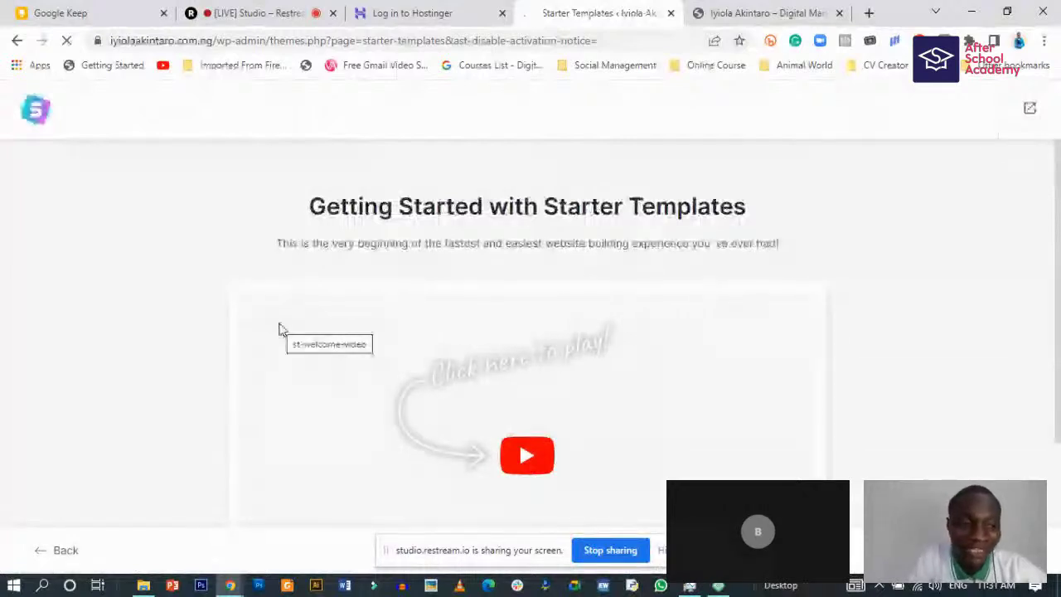
# - Start building the website from a template with Elementor as the page builder
pyautogui.scroll(-3, 280, 329)
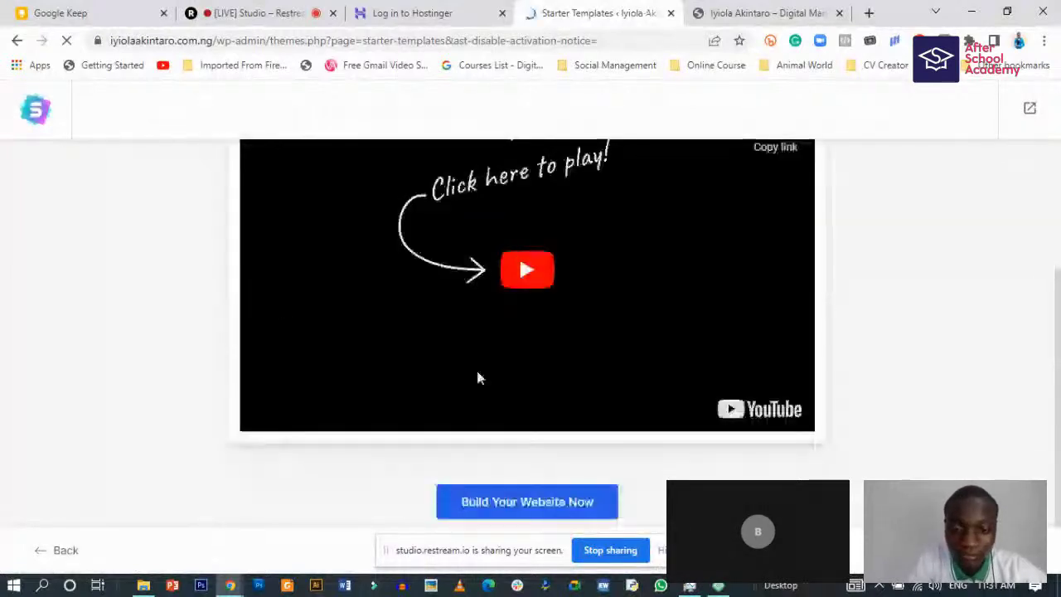
pyautogui.scroll(3, 477, 376)
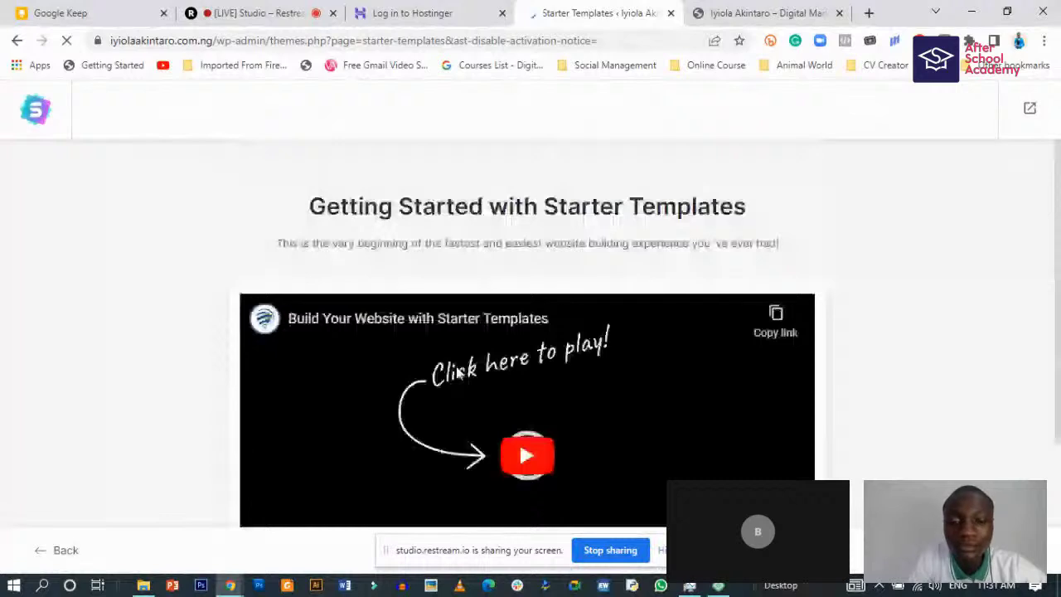
pyautogui.scroll(-2, 531, 495)
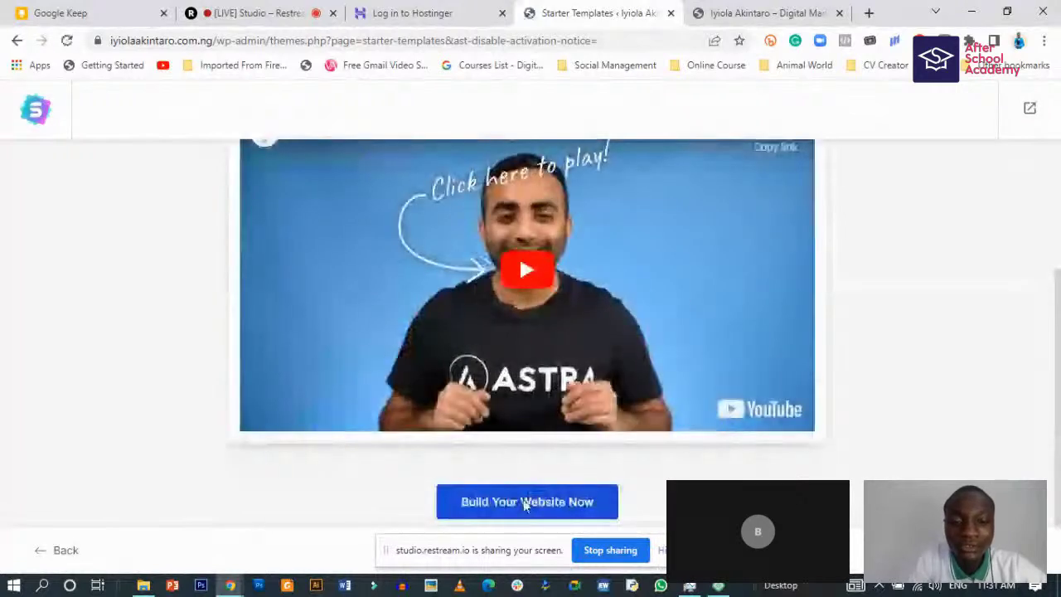
pyautogui.click(527, 501)
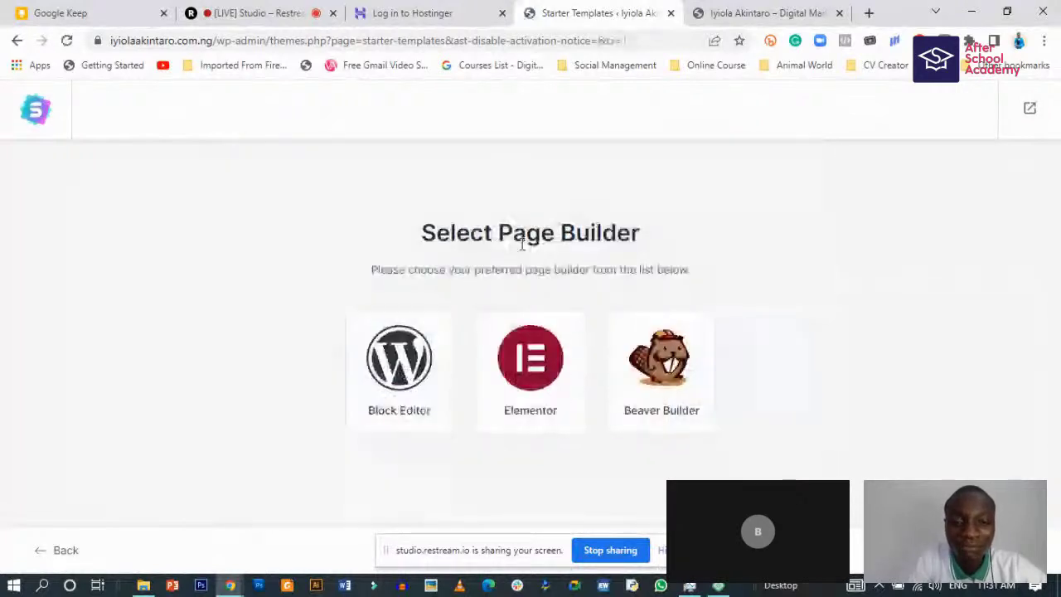
pyautogui.click(530, 377)
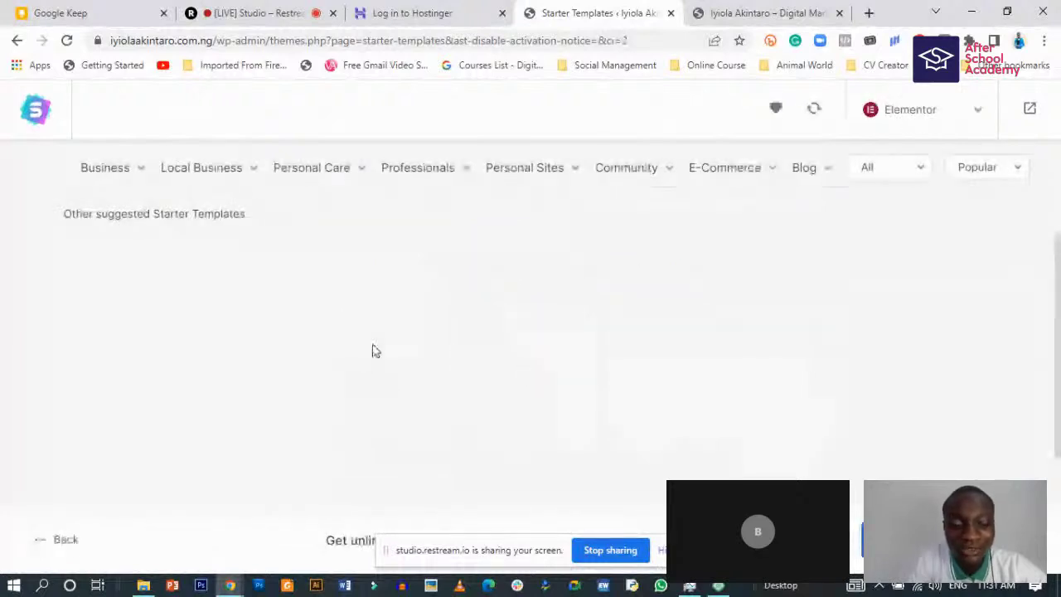
# - Filter the Elementor templates to the Portfolio & CV category
pyautogui.scroll(-4, 400, 391)
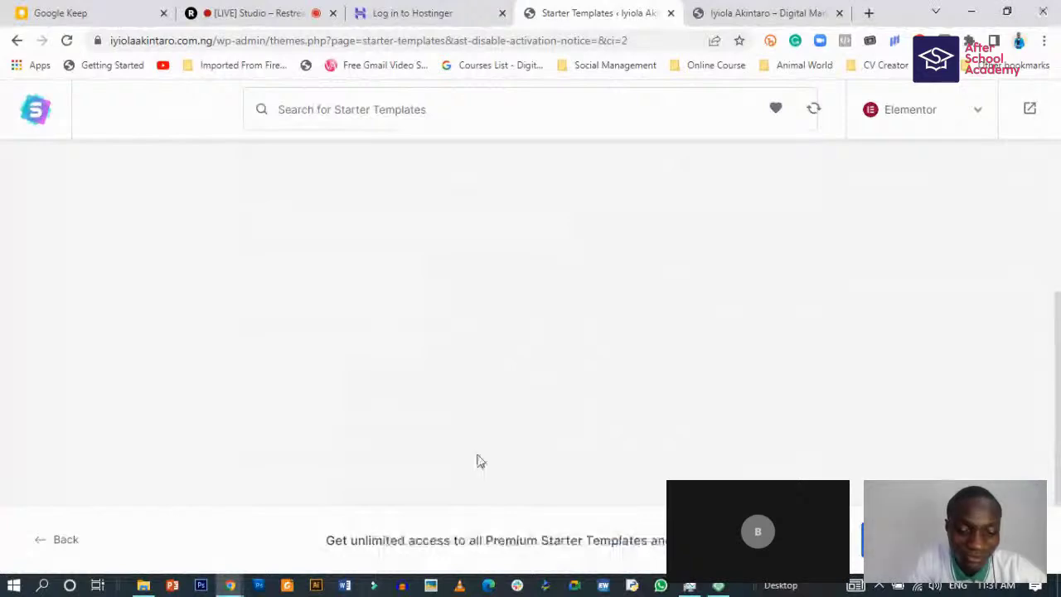
pyautogui.scroll(4, 479, 462)
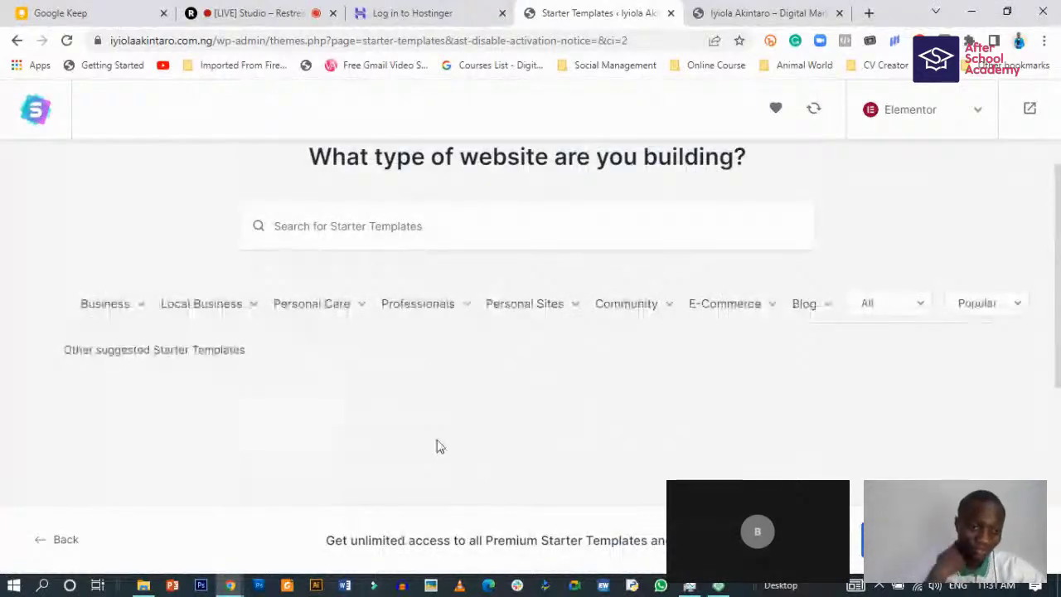
pyautogui.scroll(-2, 438, 443)
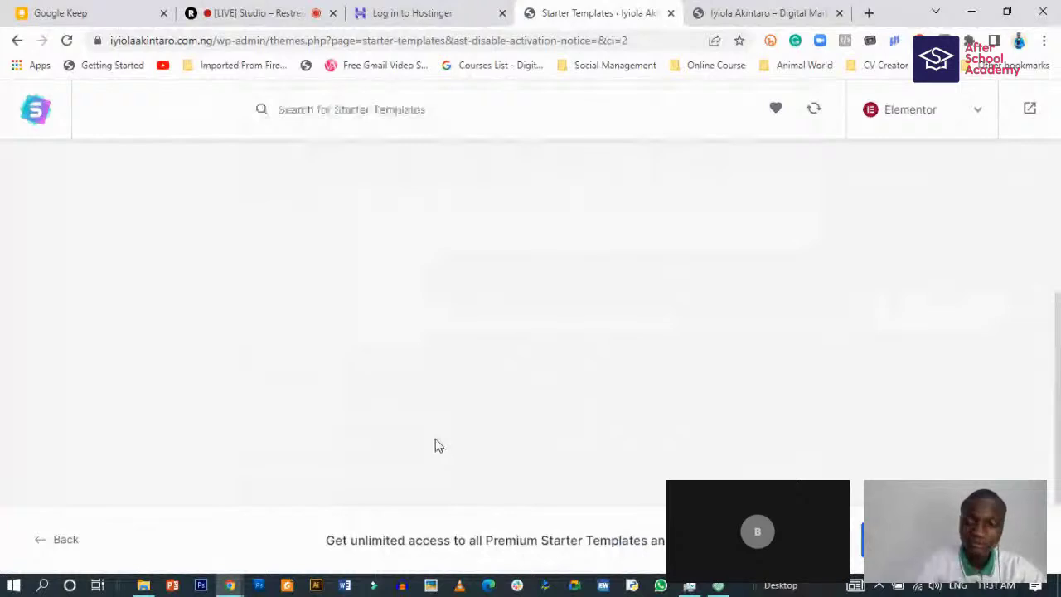
pyautogui.scroll(2, 438, 443)
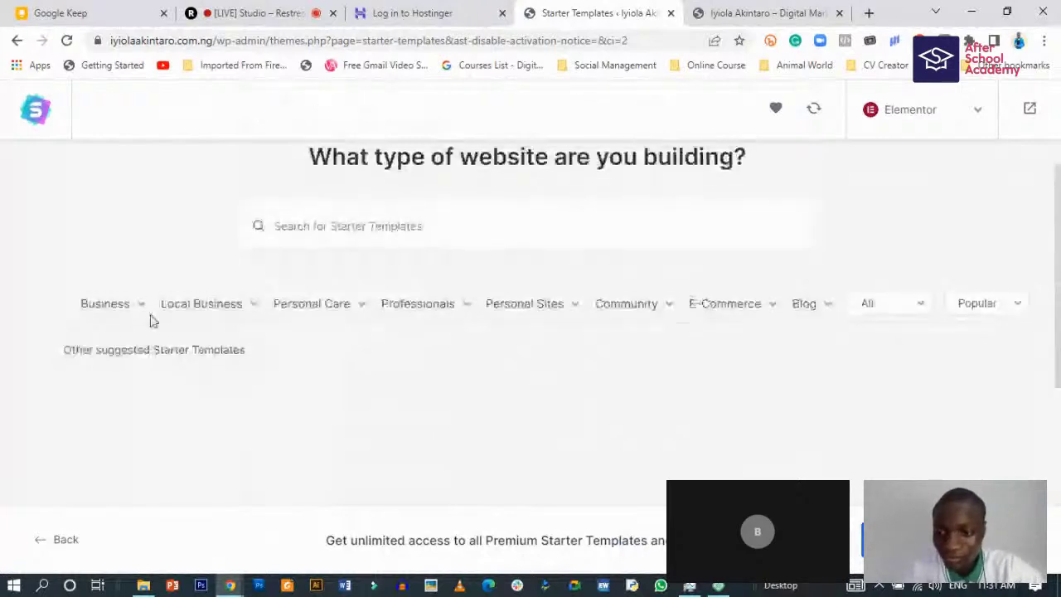
pyautogui.moveTo(241, 323)
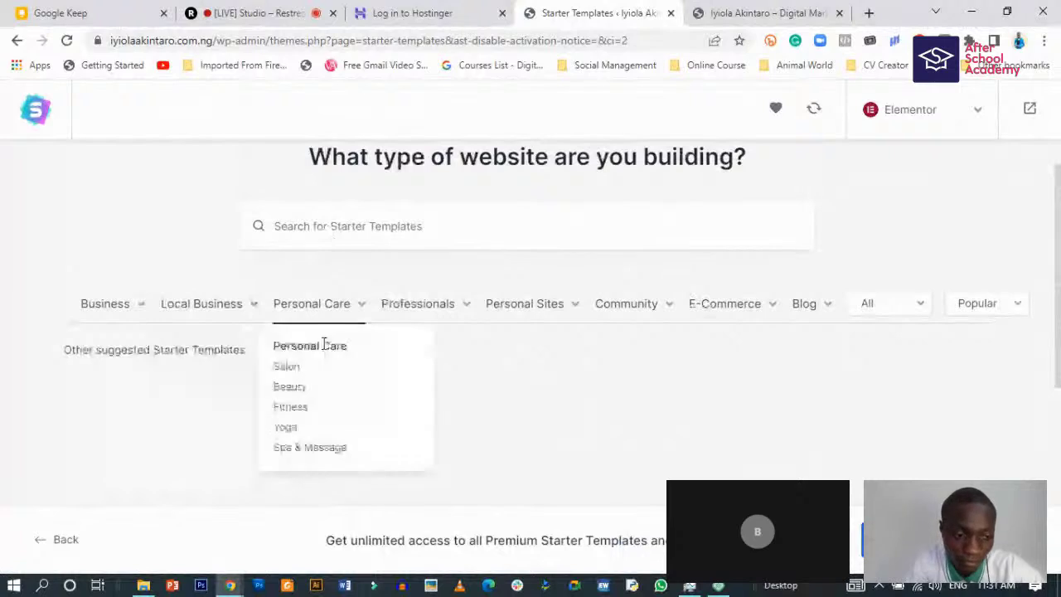
pyautogui.moveTo(514, 313)
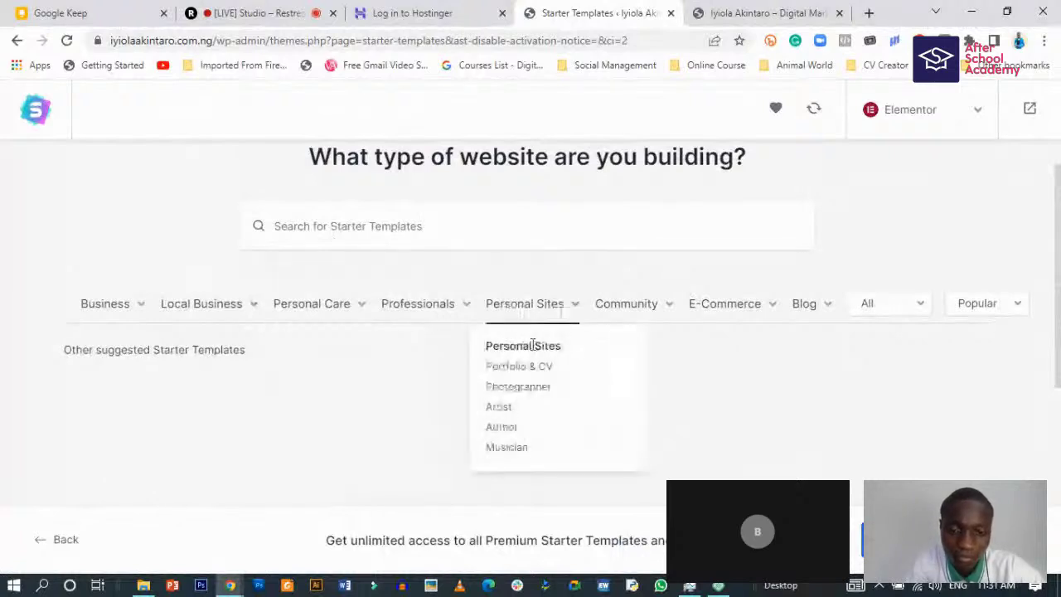
pyautogui.click(521, 366)
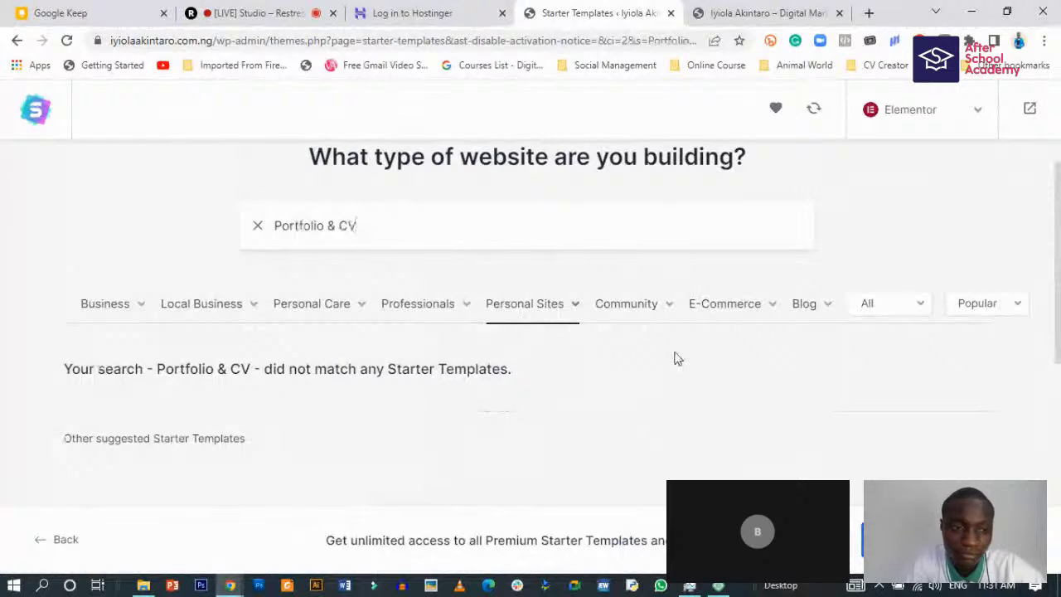
# - Browse the results and switch the template filter to the Agency category
pyautogui.scroll(-5, 671, 366)
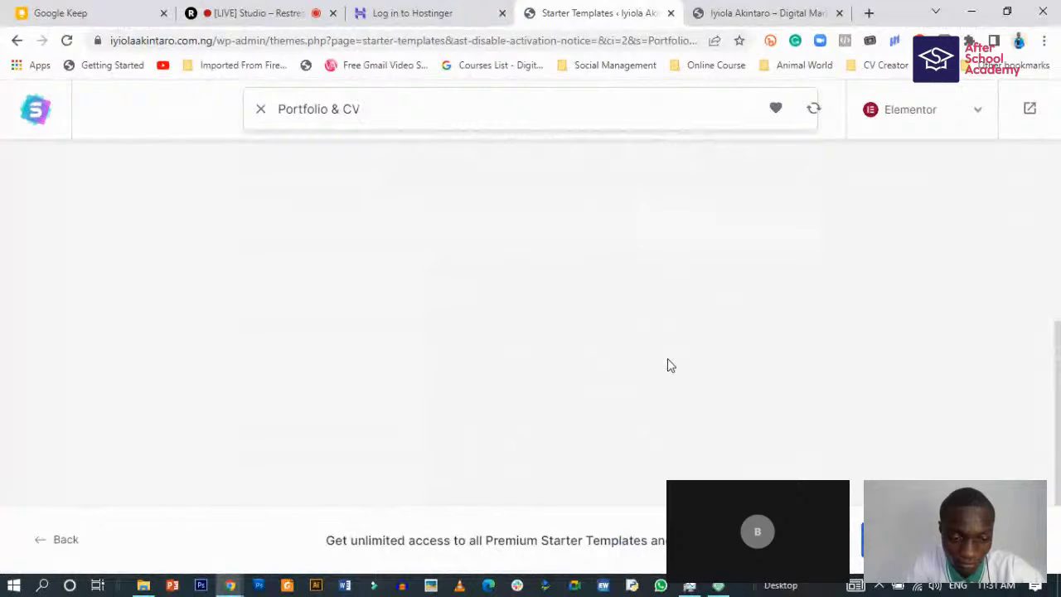
pyautogui.scroll(5, 670, 365)
pyautogui.scroll(-3, 670, 363)
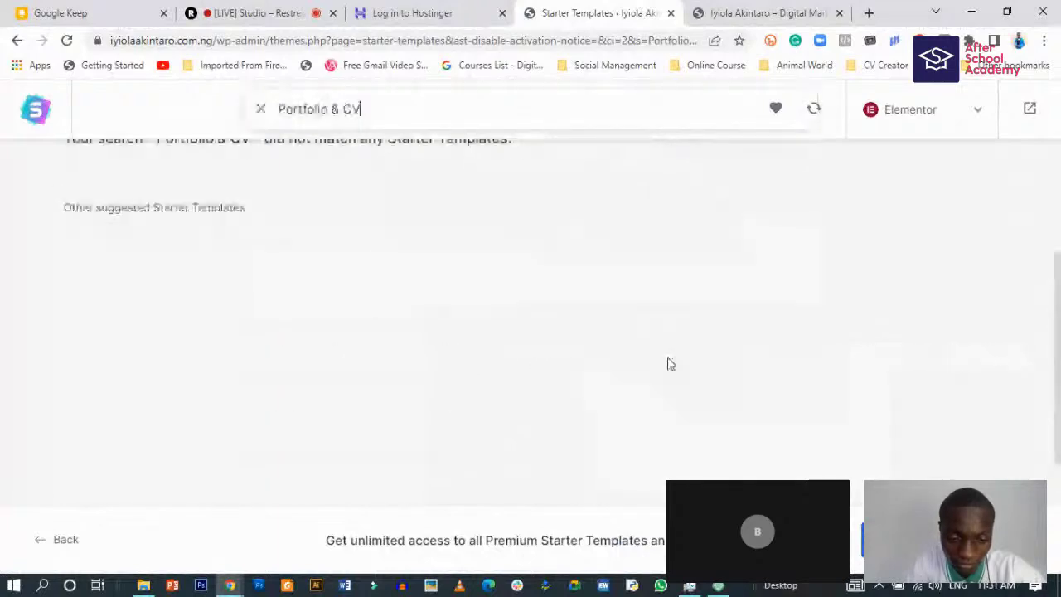
pyautogui.scroll(3, 513, 336)
pyautogui.scroll(1, 56, 111)
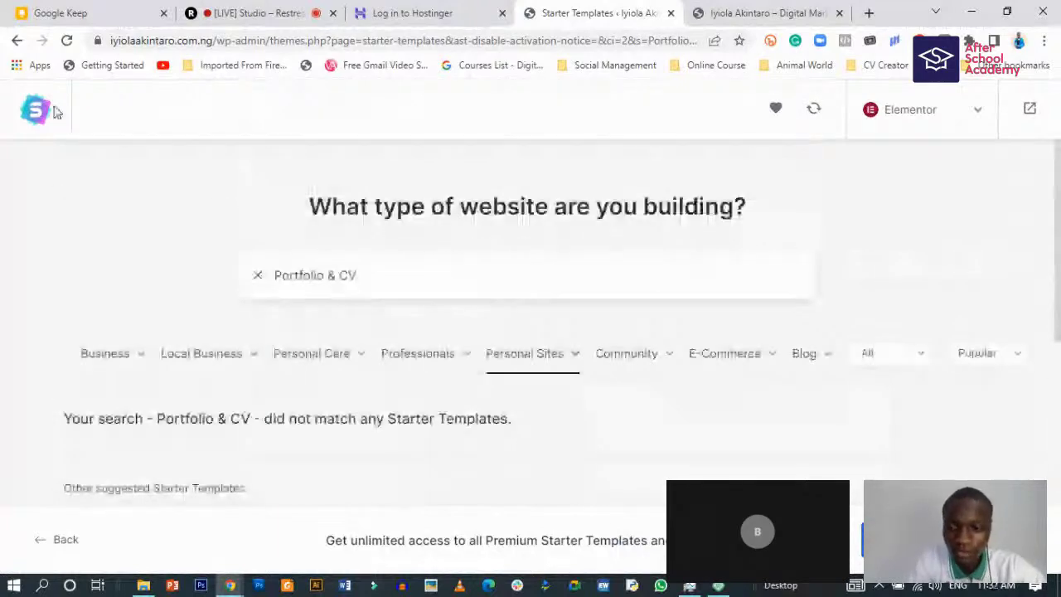
pyautogui.moveTo(930, 111)
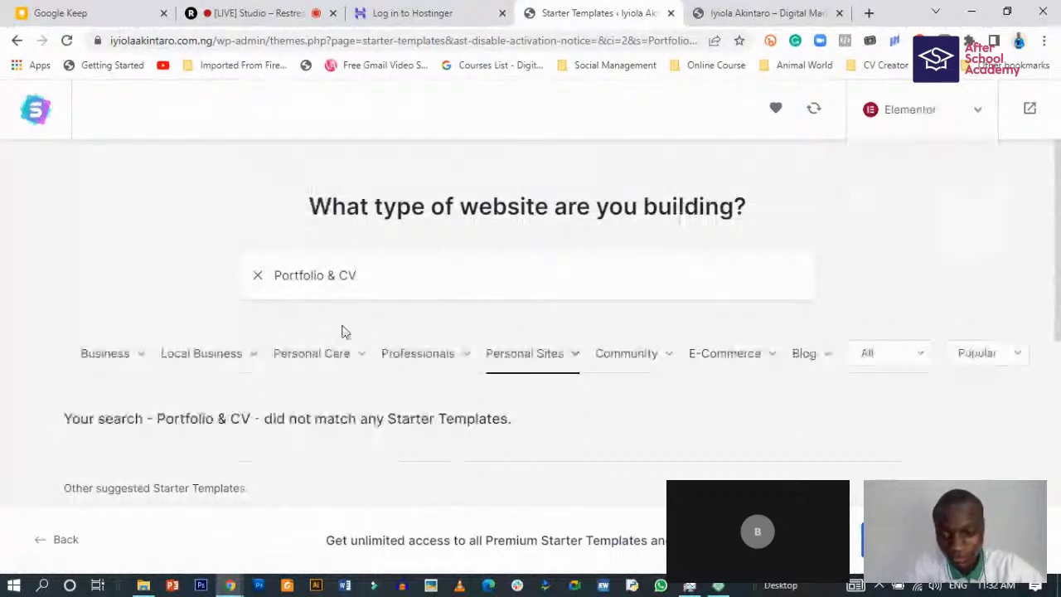
pyautogui.scroll(-3, 316, 256)
pyautogui.moveTo(135, 166)
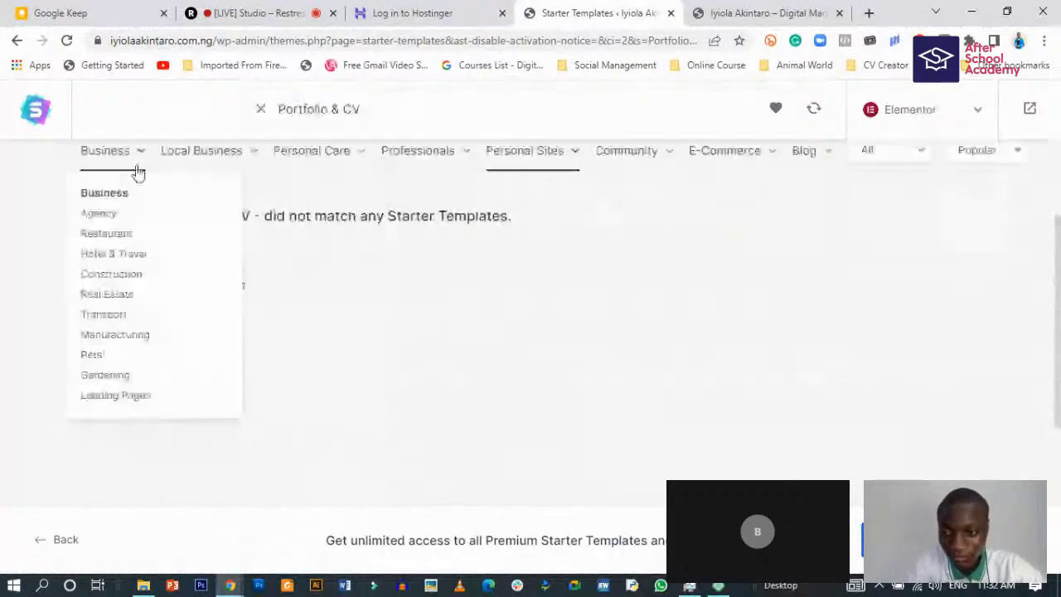
pyautogui.click(105, 221)
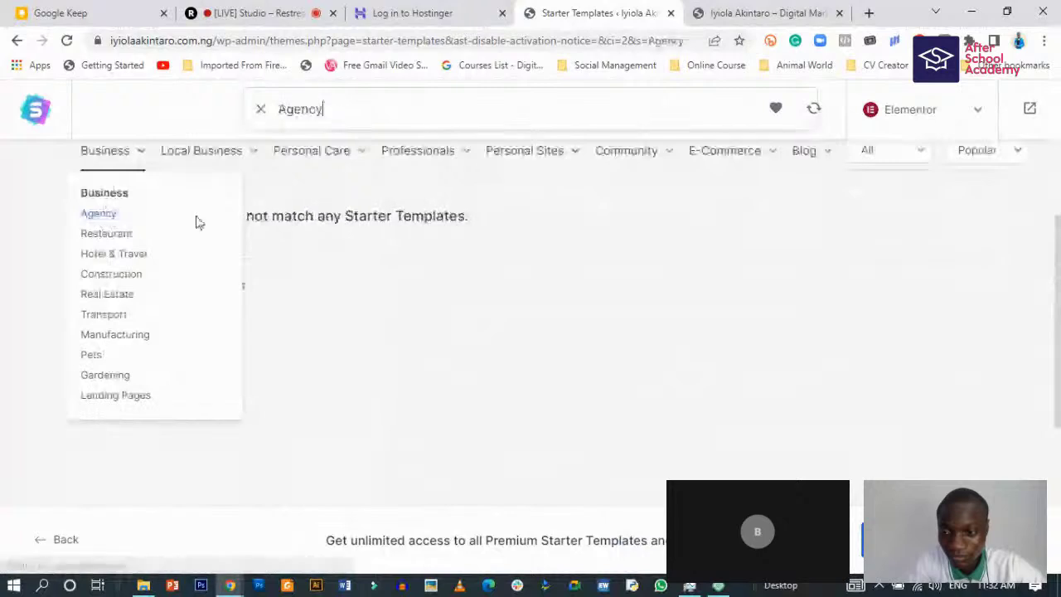
pyautogui.scroll(1, 276, 245)
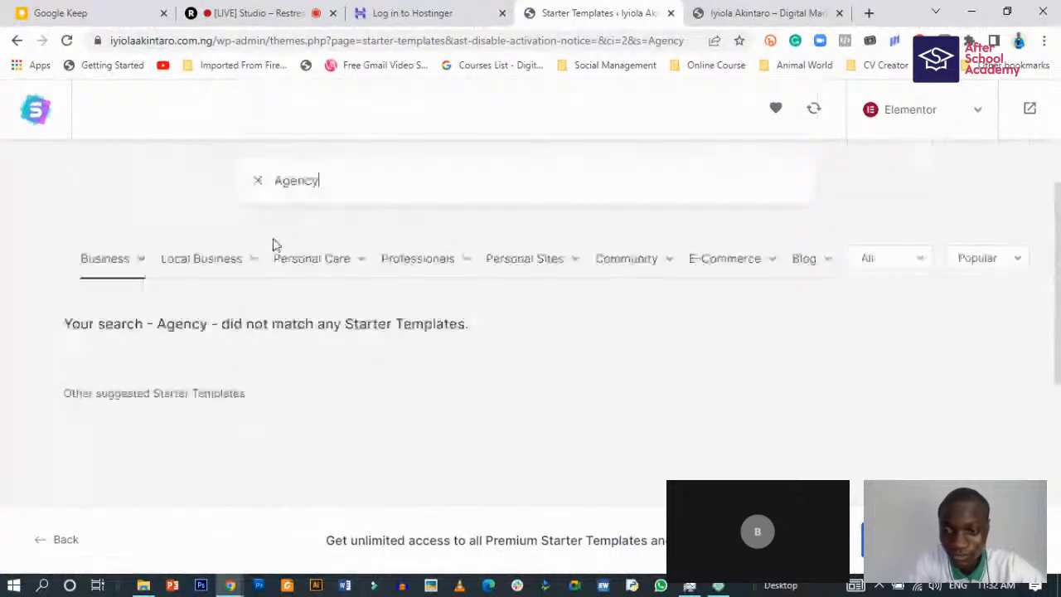
pyautogui.scroll(1, 276, 246)
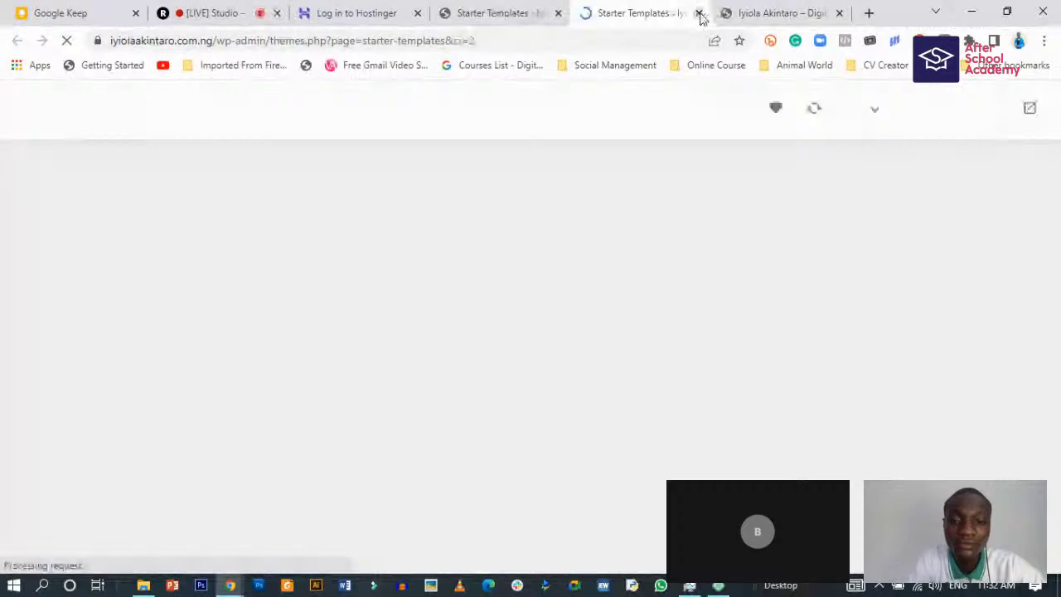
# - Close the duplicate loading Starter Templates tab
pyautogui.click(699, 13)
pyautogui.scroll(-3, 412, 292)
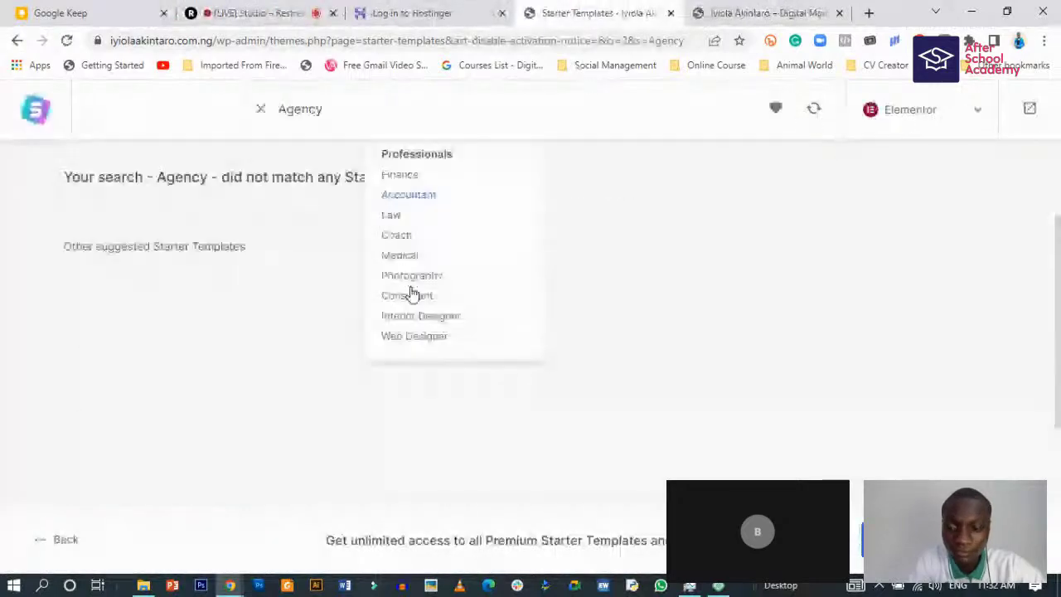
pyautogui.scroll(2, 411, 293)
pyautogui.moveTo(502, 303)
pyautogui.scroll(1, 725, 202)
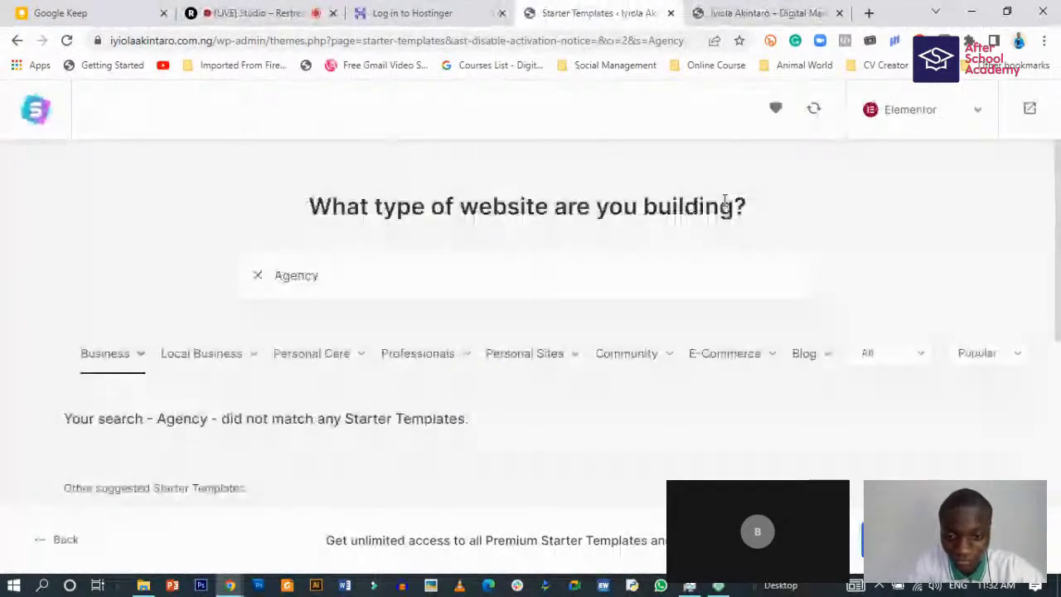
# - Switch the template library's page builder to Block Editor
pyautogui.click(954, 113)
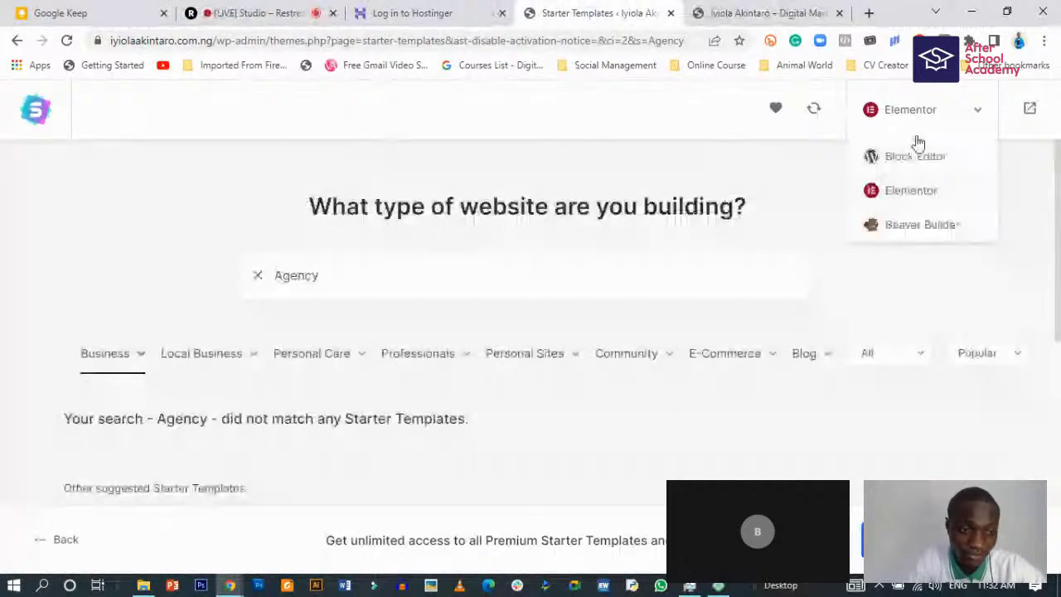
pyautogui.click(928, 118)
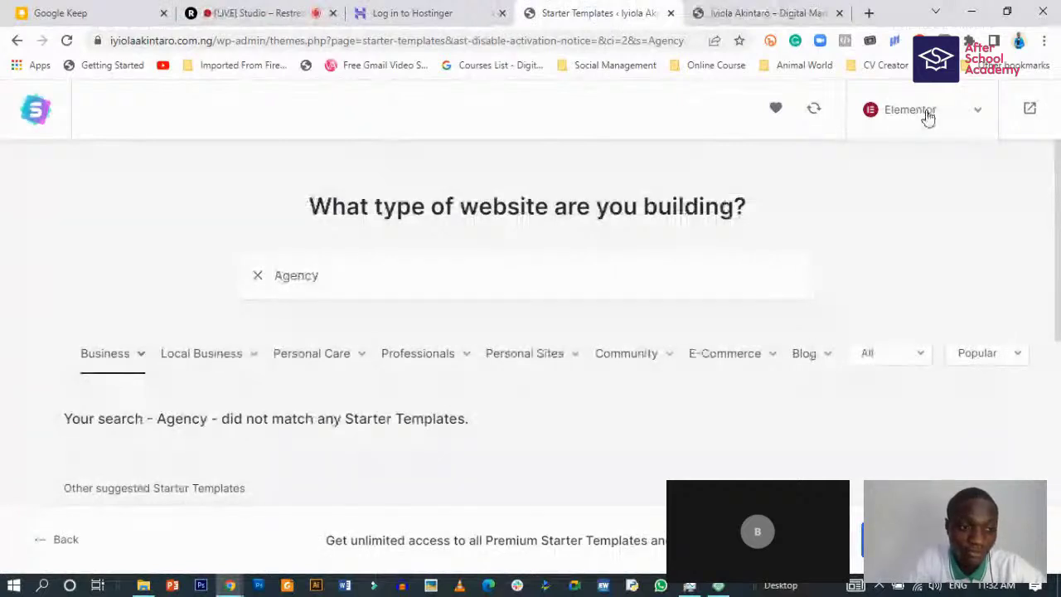
pyautogui.click(928, 118)
pyautogui.click(907, 158)
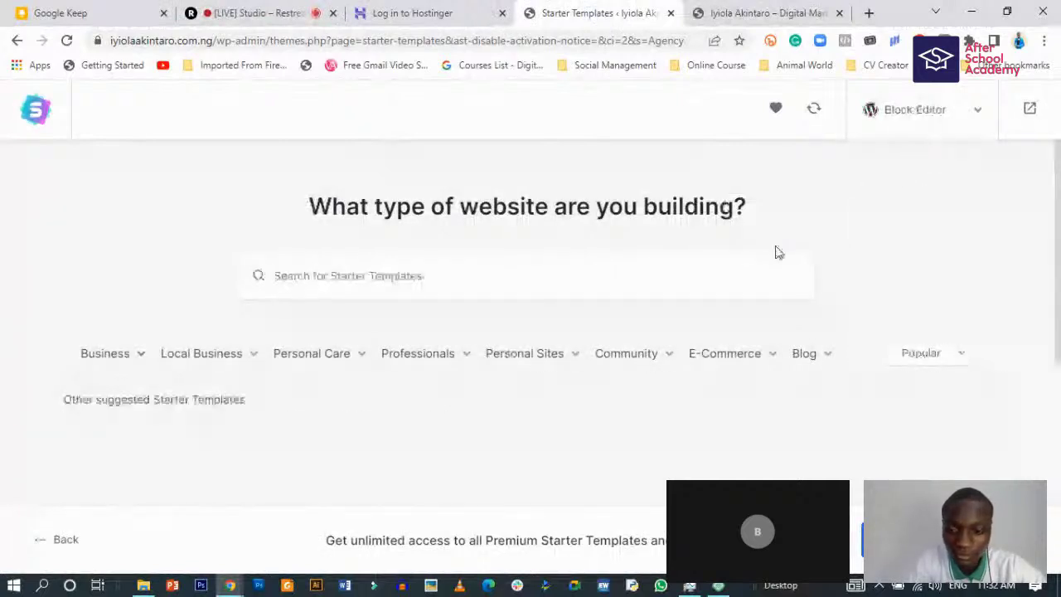
# - Filter the Block Editor templates to Portfolio & CV, which shows no matches
pyautogui.scroll(-1, 384, 365)
pyautogui.scroll(-1, 377, 315)
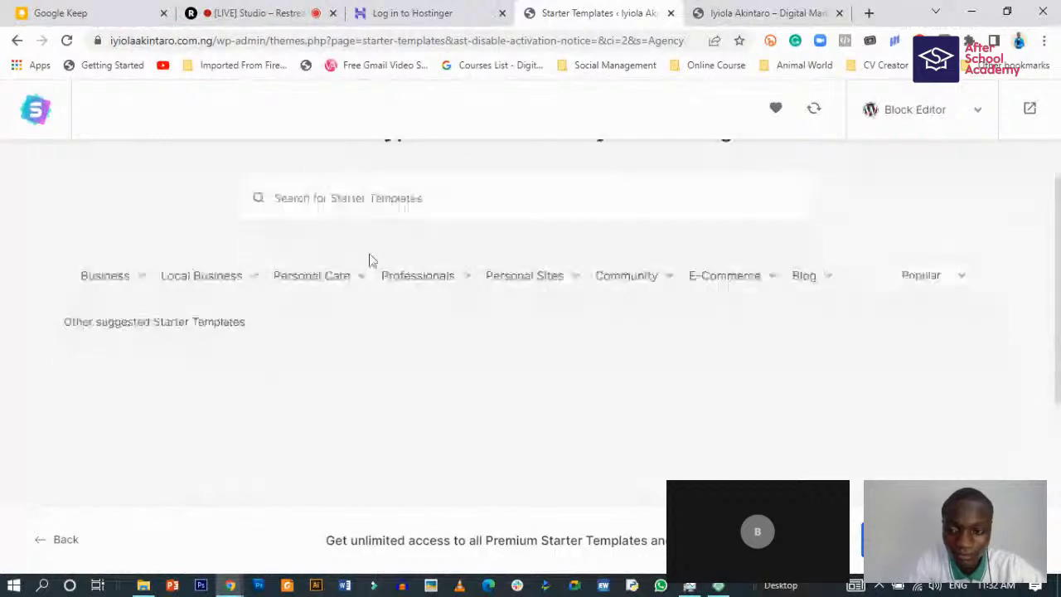
pyautogui.moveTo(530, 311)
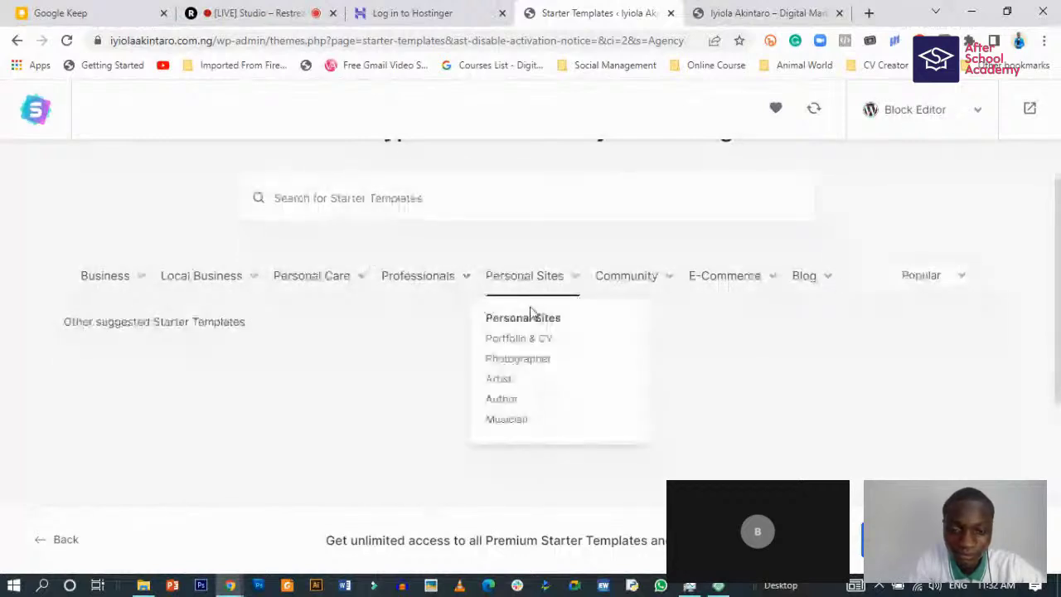
pyautogui.click(534, 338)
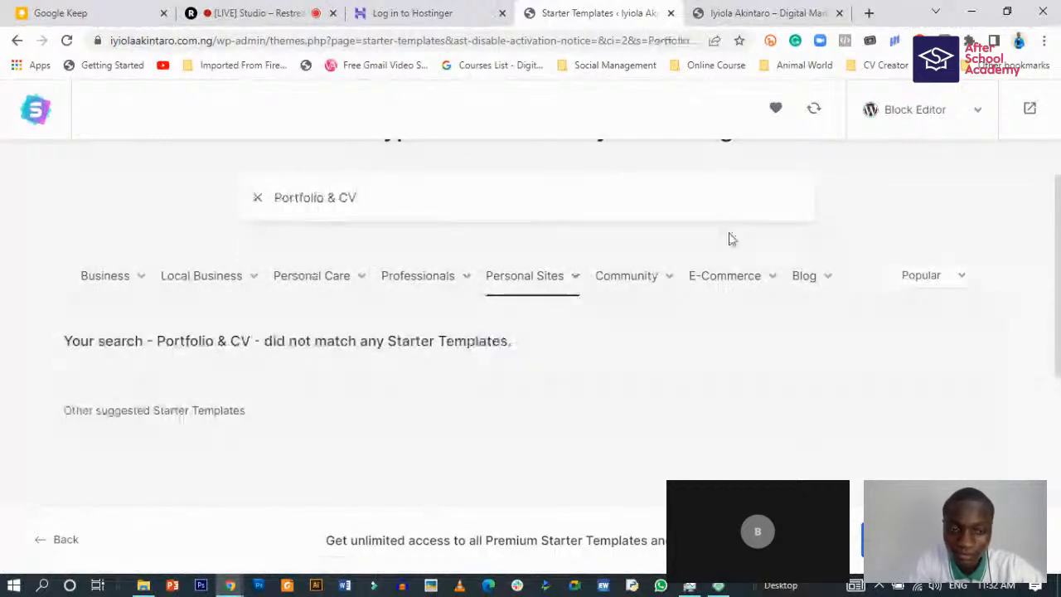
pyautogui.scroll(-3, 721, 245)
pyautogui.scroll(4, 694, 256)
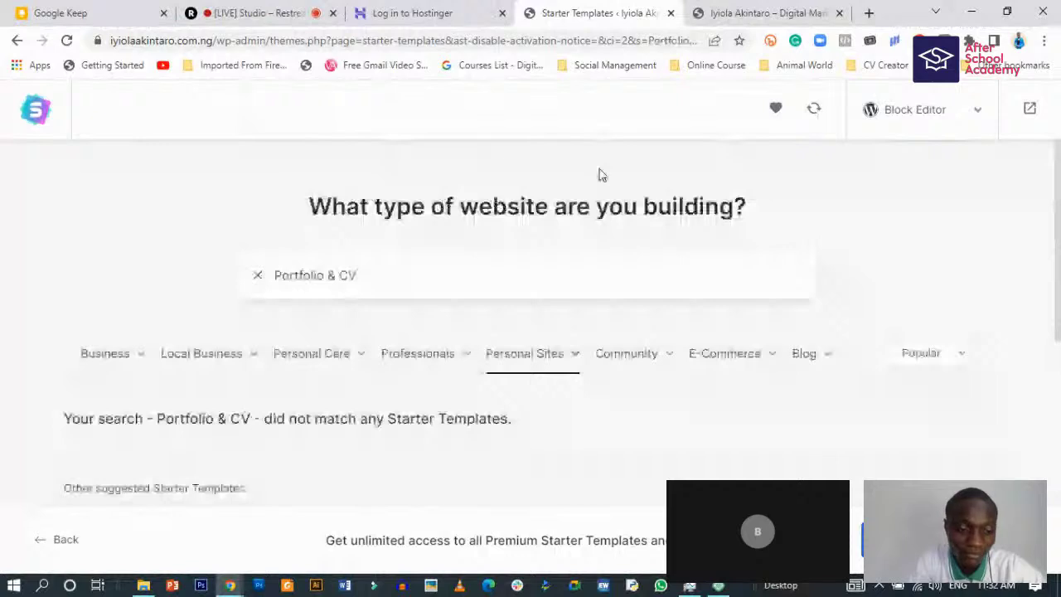
# - Exit to the dashboard, hide the WordPress Guides/Tutorials widget, and reopen Starter Templates
pyautogui.click(1031, 109)
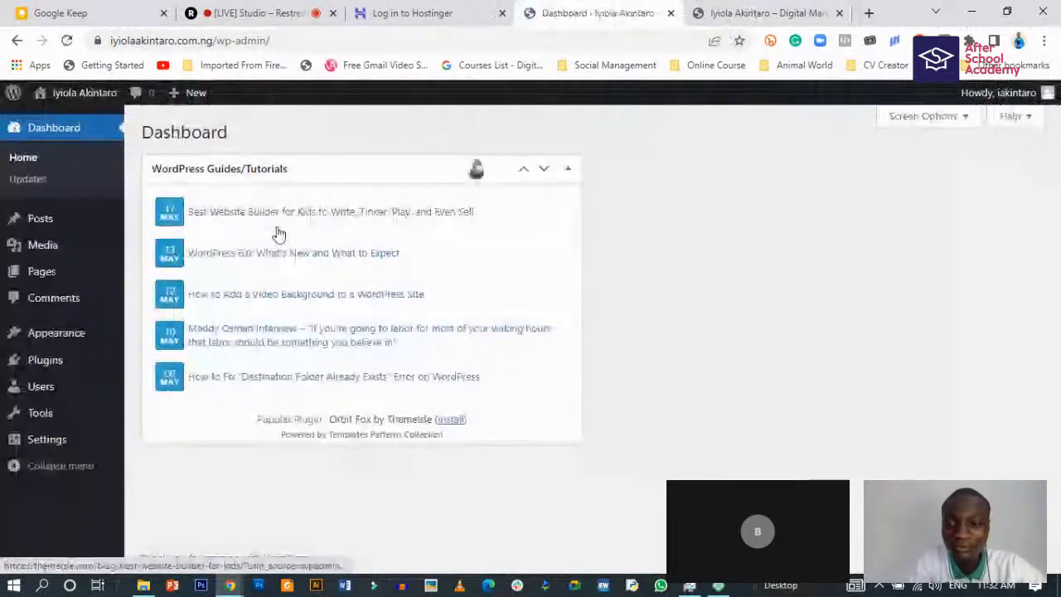
pyautogui.click(942, 118)
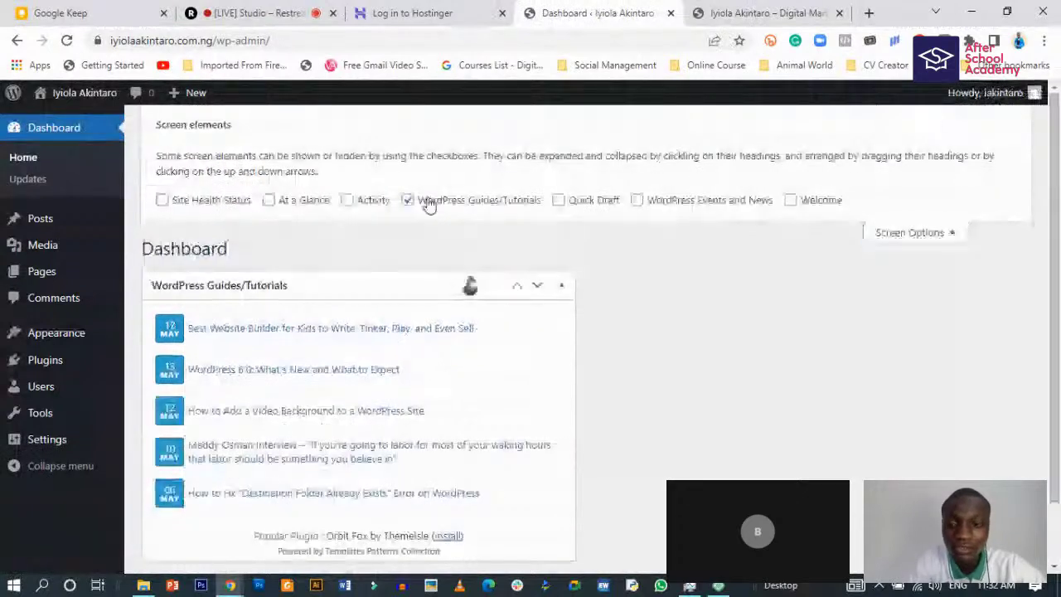
pyautogui.click(430, 204)
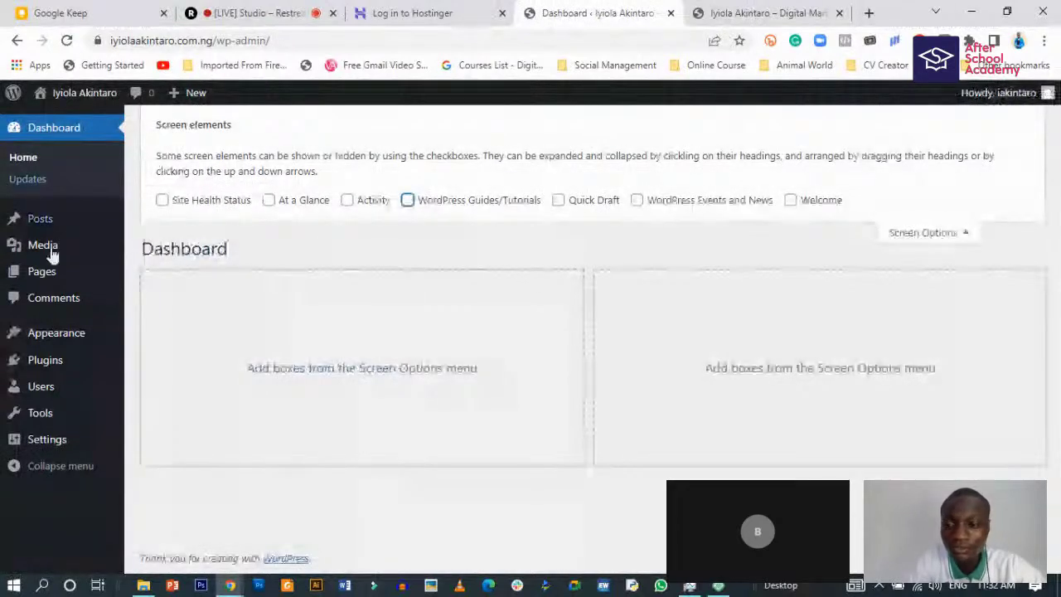
pyautogui.moveTo(99, 335)
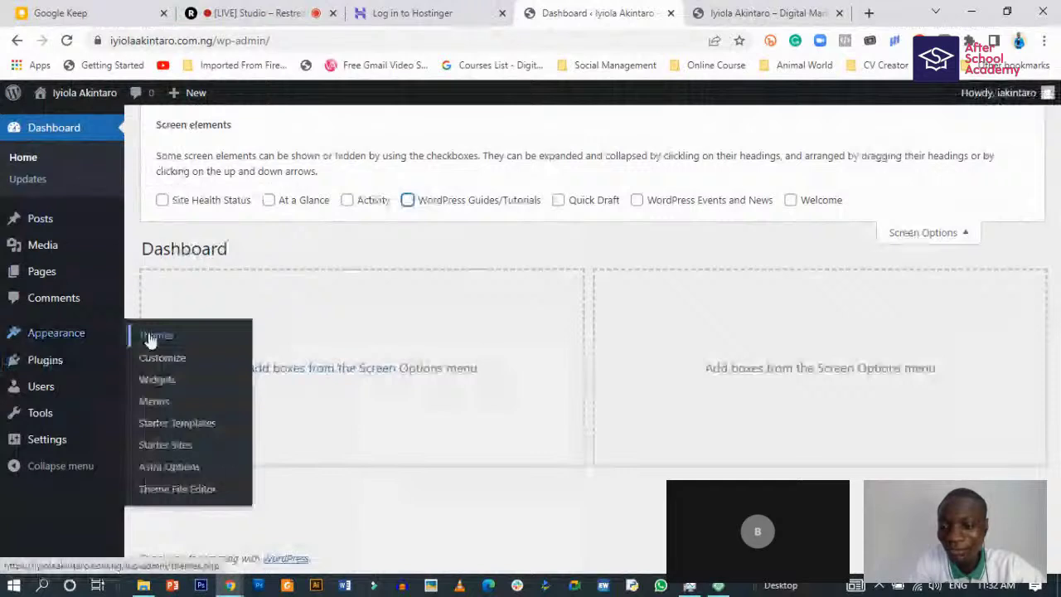
pyautogui.click(166, 425)
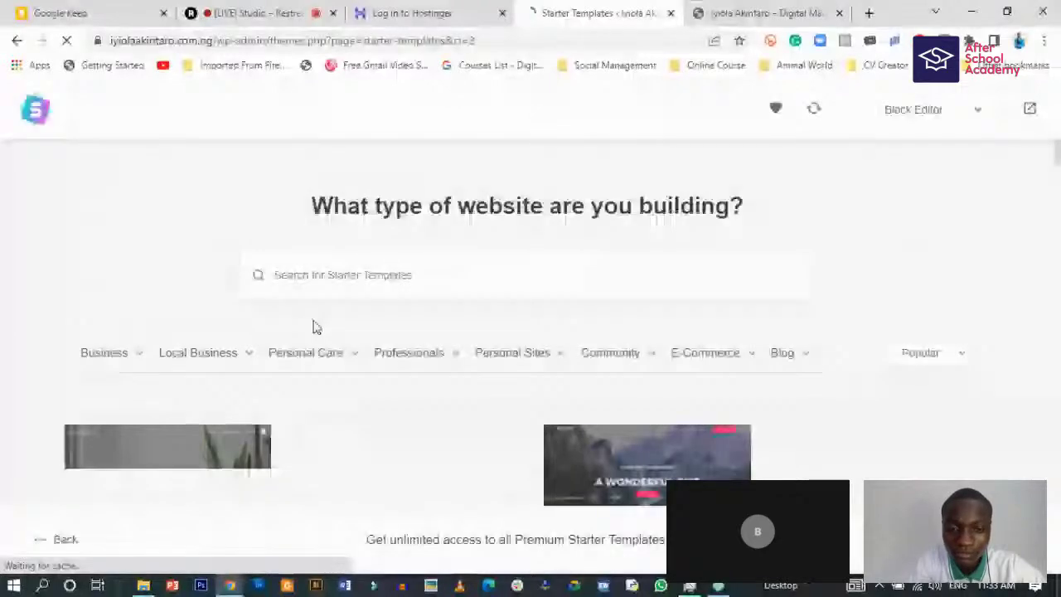
# - Switch the Starter Templates page builder back to Elementor and browse the template cards
pyautogui.moveTo(288, 376)
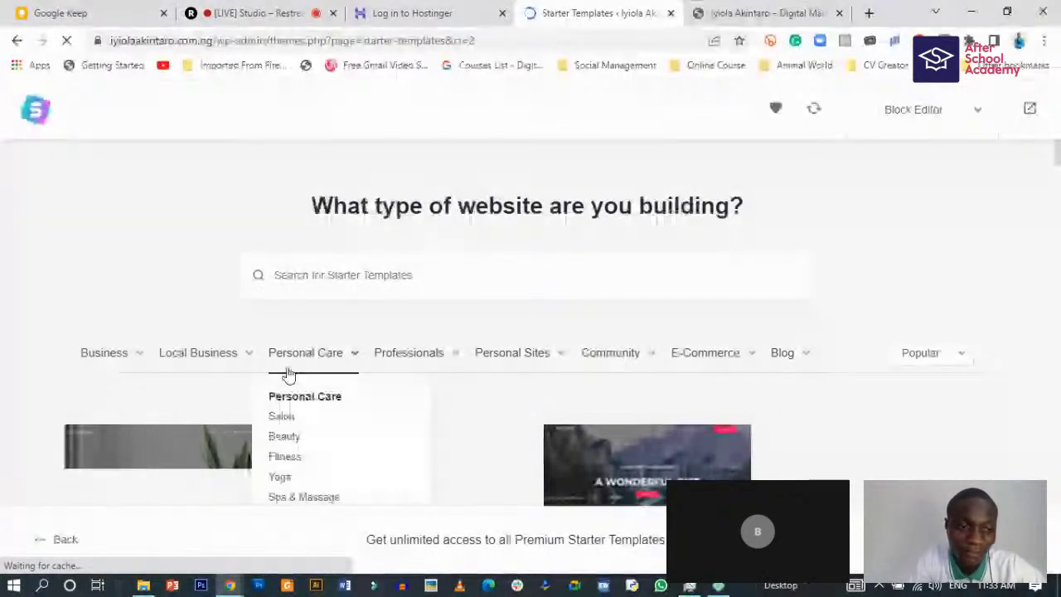
pyautogui.scroll(-3, 551, 334)
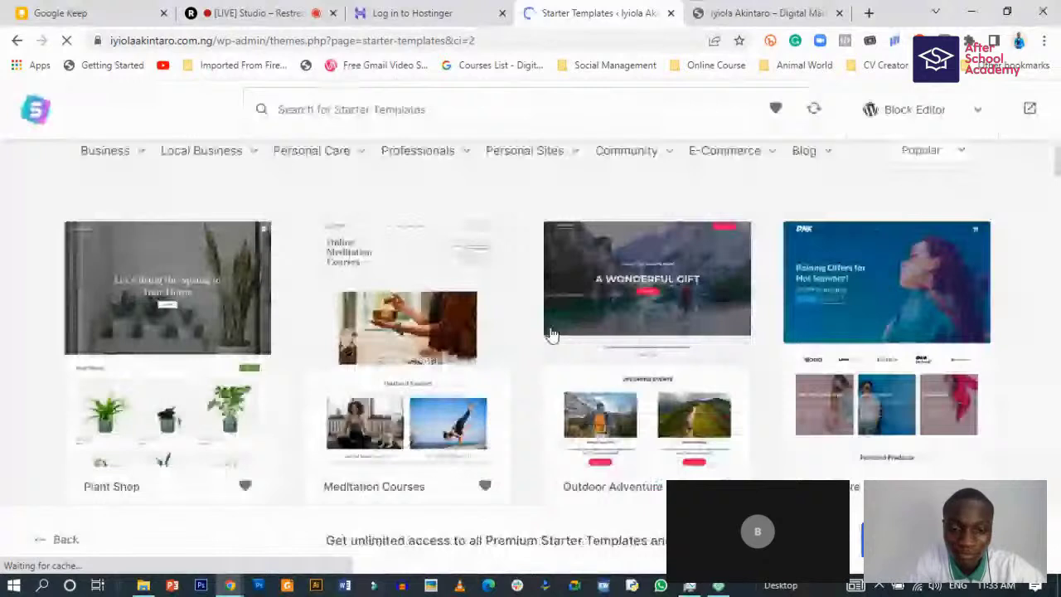
pyautogui.scroll(3, 551, 334)
pyautogui.click(928, 112)
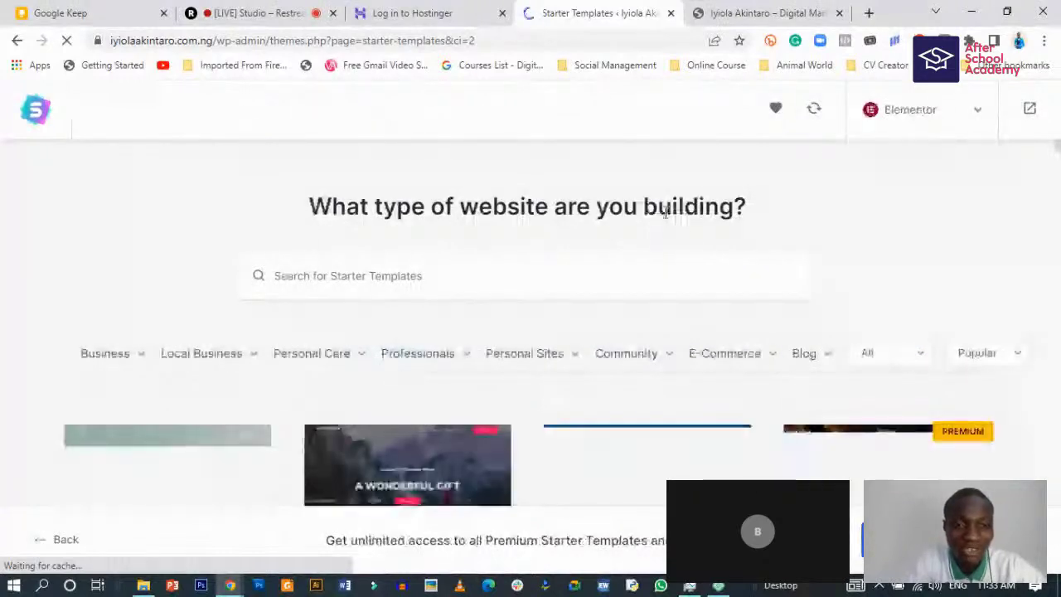
pyautogui.scroll(-4, 464, 332)
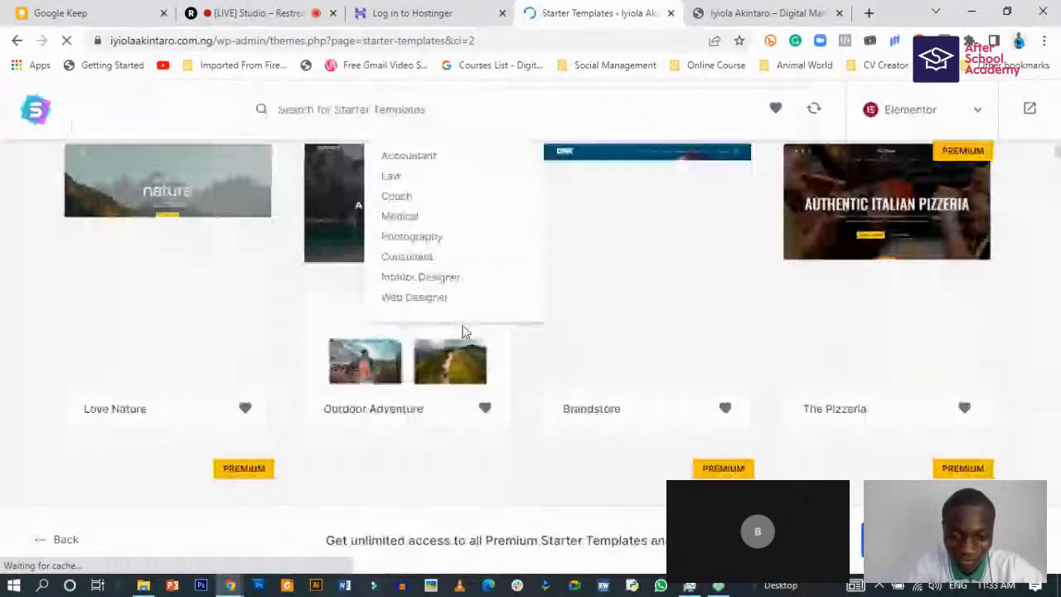
pyautogui.scroll(1, 464, 332)
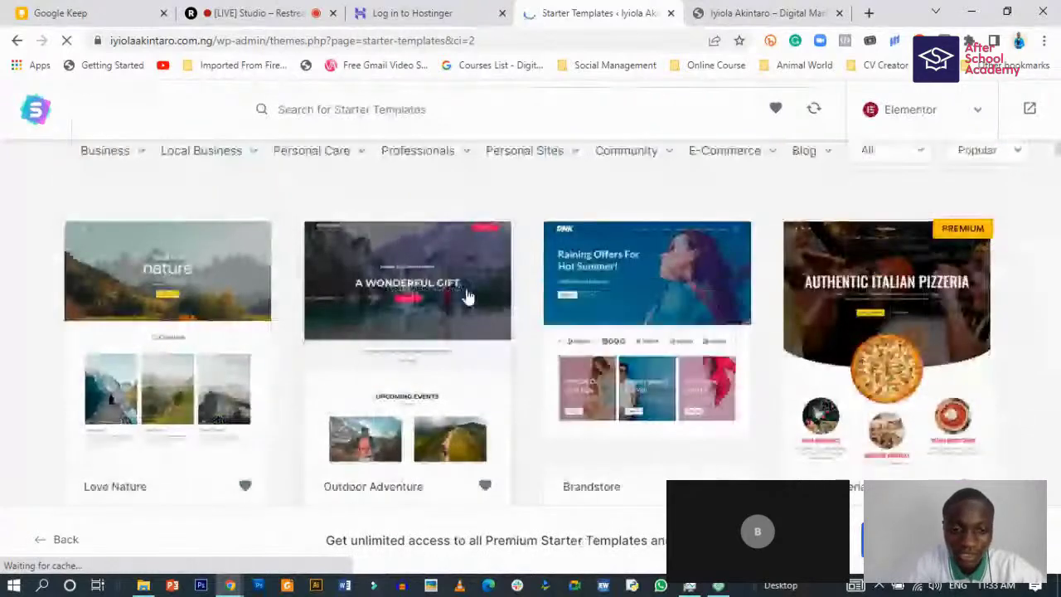
pyautogui.scroll(2, 447, 291)
pyautogui.scroll(-1, 430, 288)
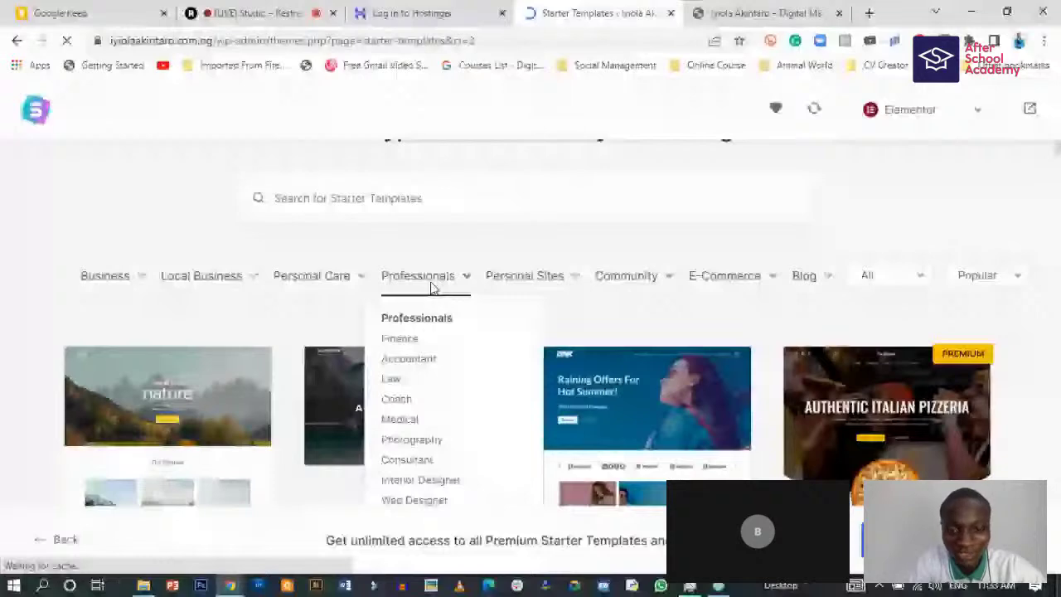
pyautogui.scroll(-2, 430, 288)
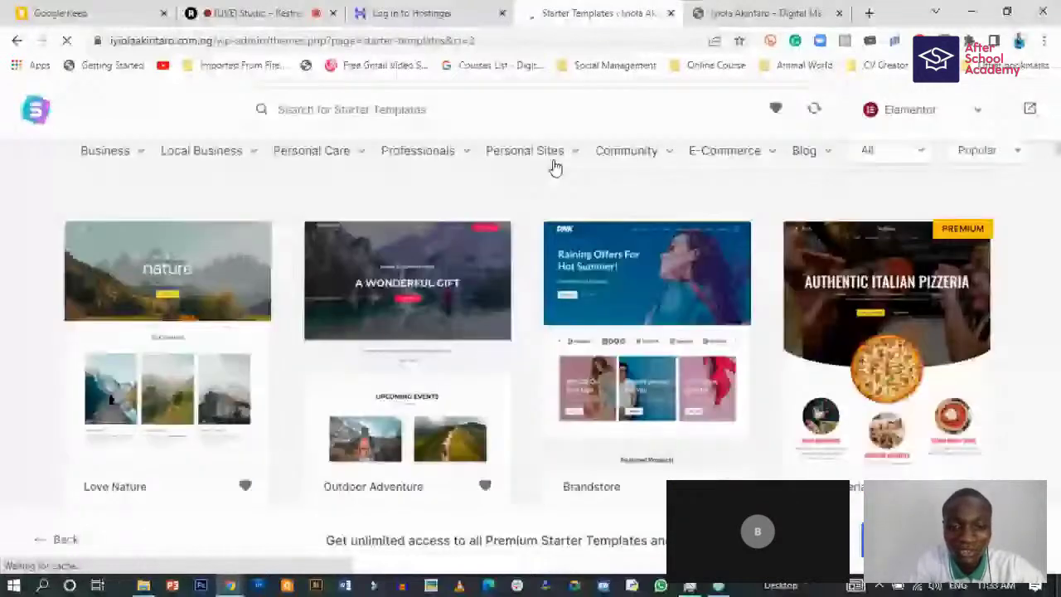
pyautogui.scroll(3, 555, 167)
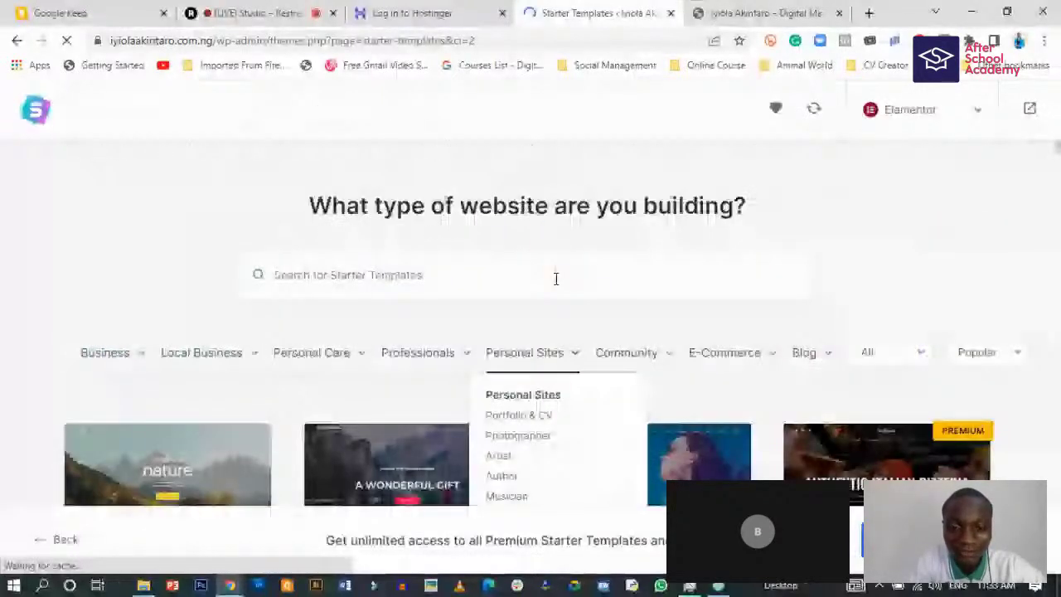
pyautogui.scroll(-1, 547, 331)
# - Filter Elementor templates to Portfolio & CV and scroll through Personal and Photography Portfolio cards
pyautogui.click(545, 342)
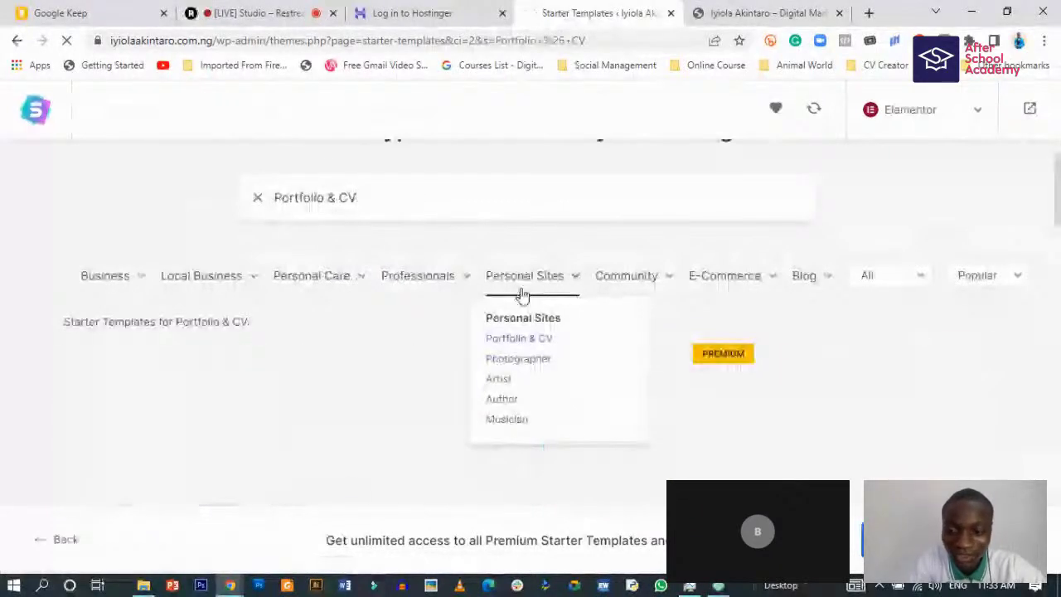
pyautogui.scroll(-1, 2, 260)
pyautogui.scroll(-4, 2, 260)
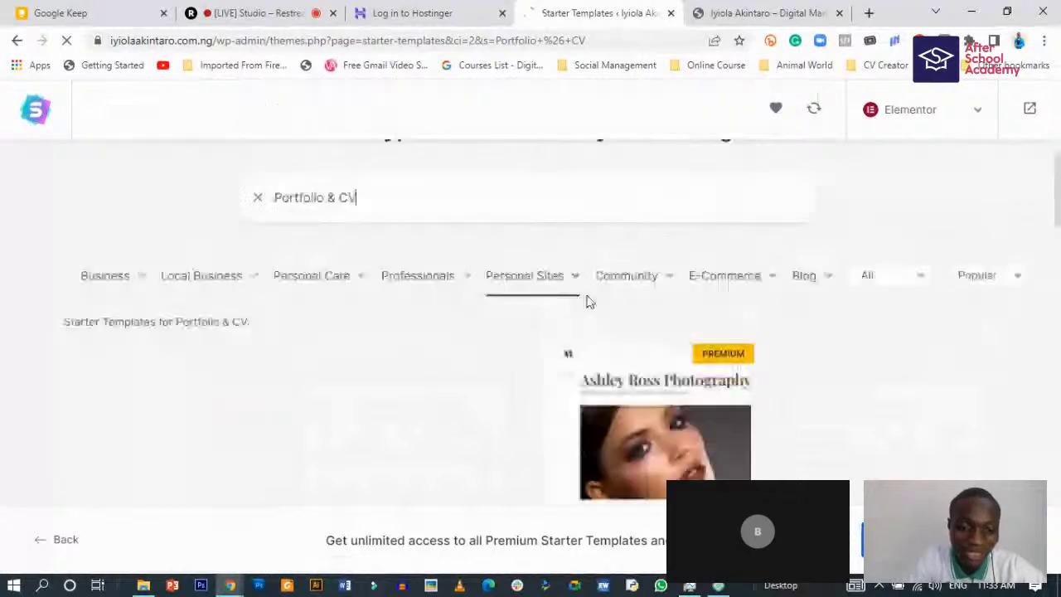
pyautogui.scroll(-3, 300, 334)
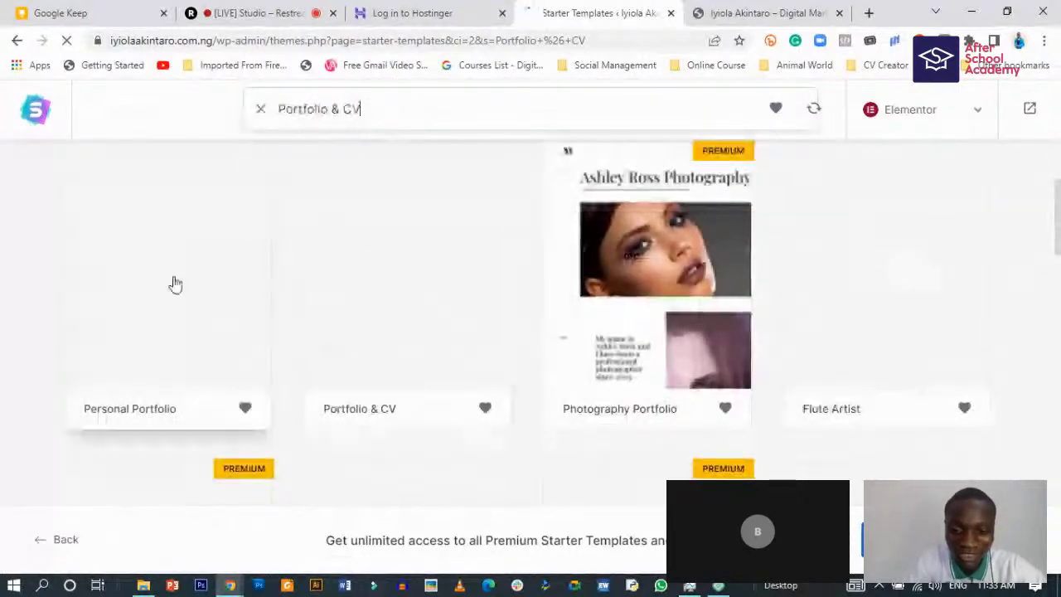
pyautogui.scroll(1, 175, 284)
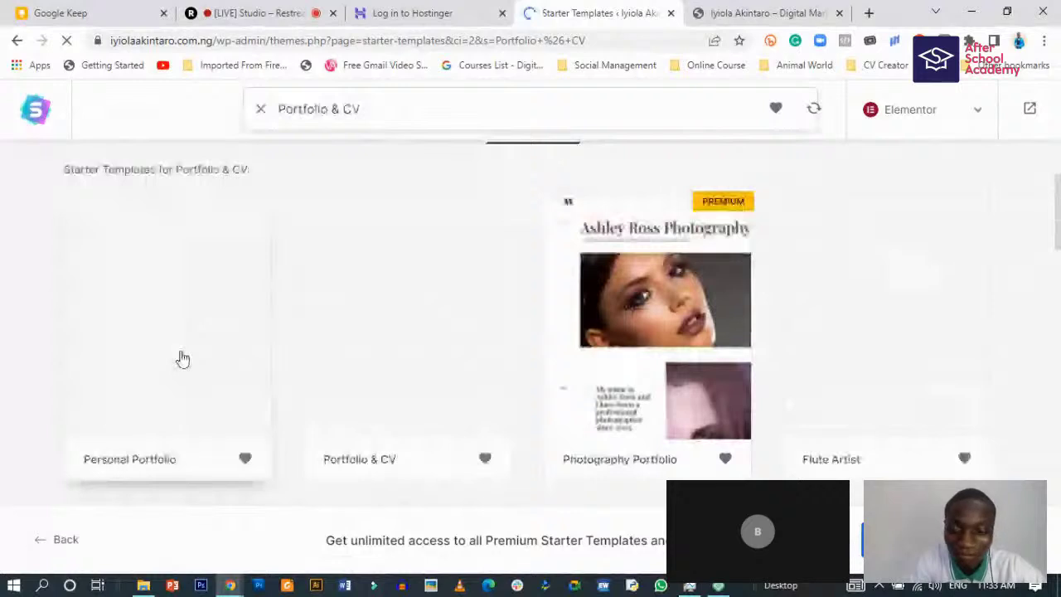
pyautogui.scroll(1, 76, 297)
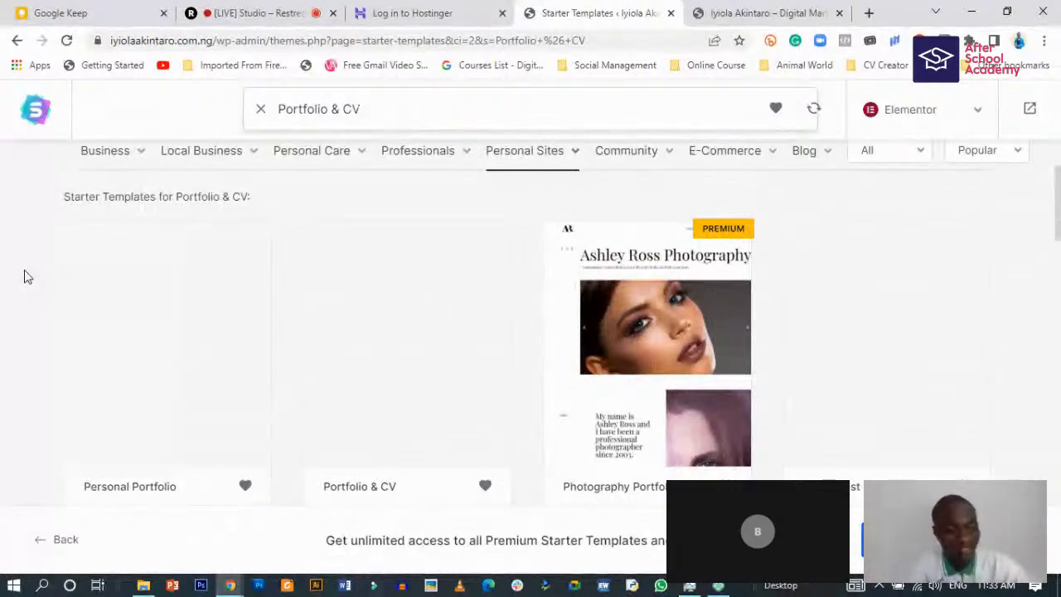
pyautogui.scroll(-2, 73, 314)
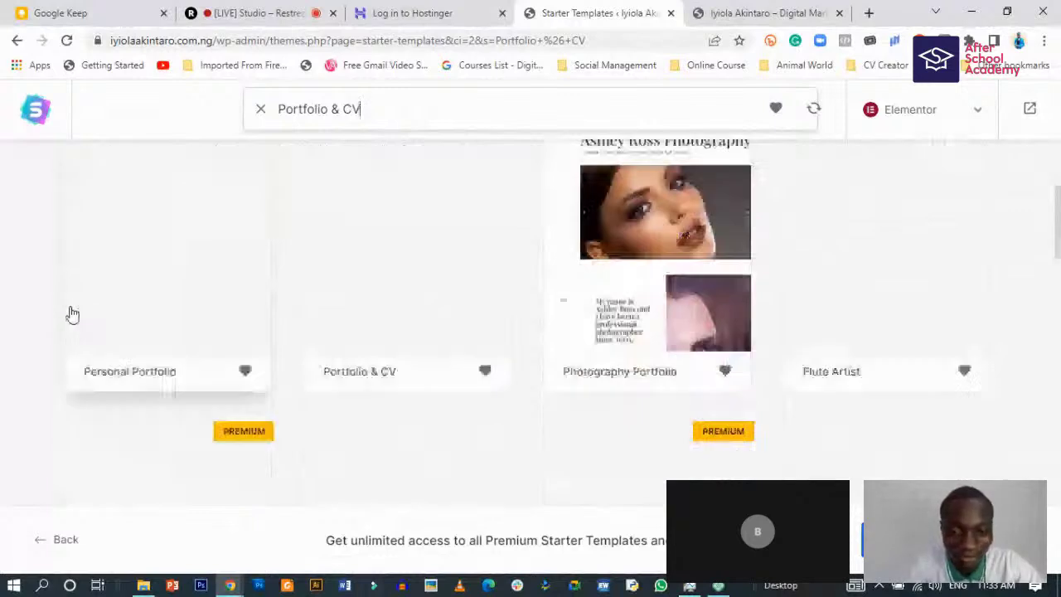
pyautogui.scroll(-10, 73, 314)
pyautogui.scroll(7, 72, 309)
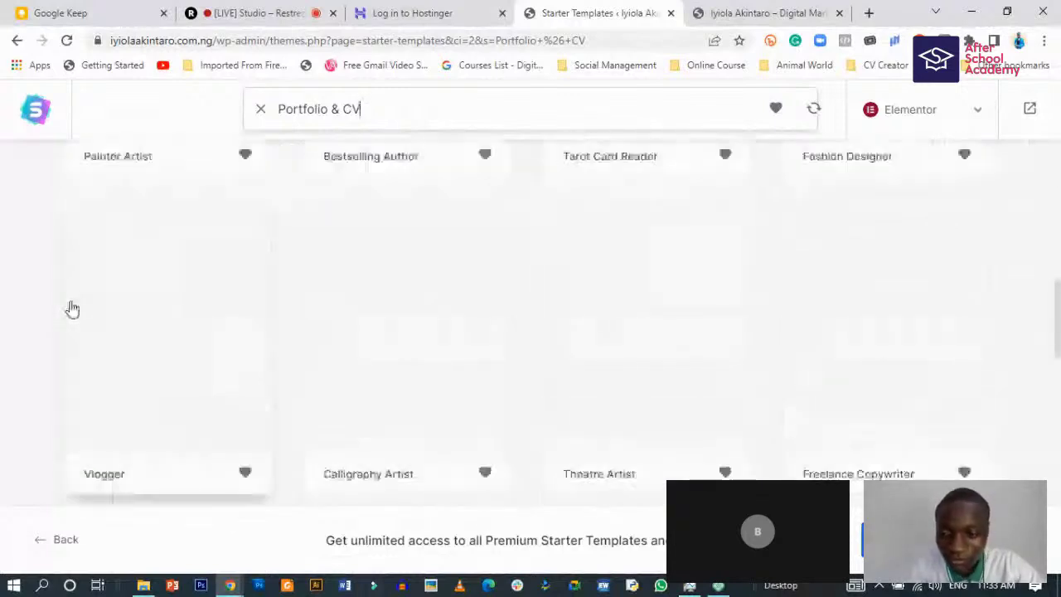
pyautogui.scroll(4, 72, 308)
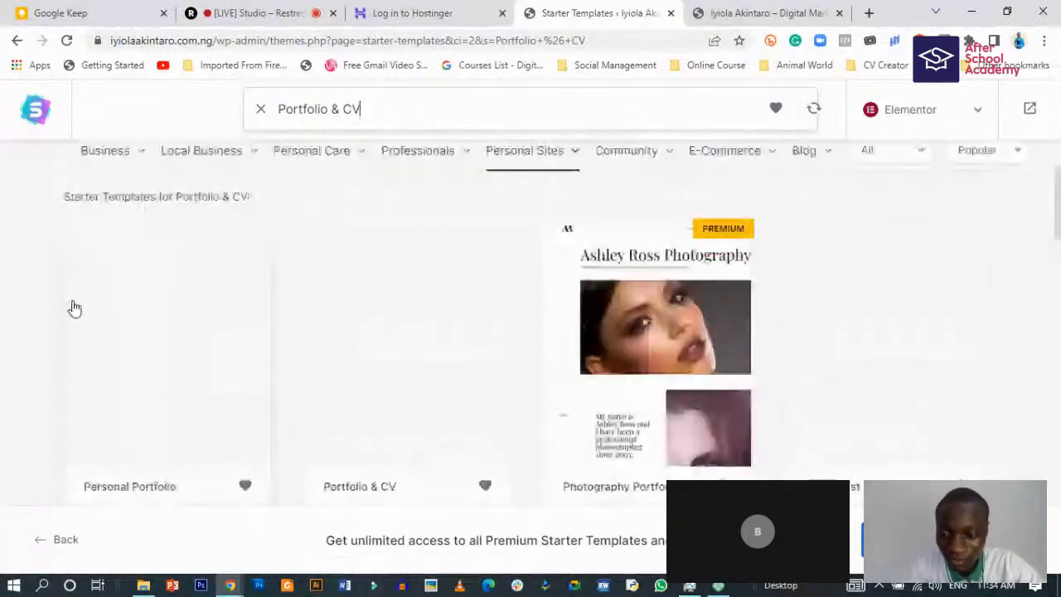
pyautogui.scroll(-1, 173, 332)
pyautogui.scroll(-1, 173, 308)
# - Open the Personal Portfolio template and preview the full site with the sidebar collapsed
pyautogui.click(188, 274)
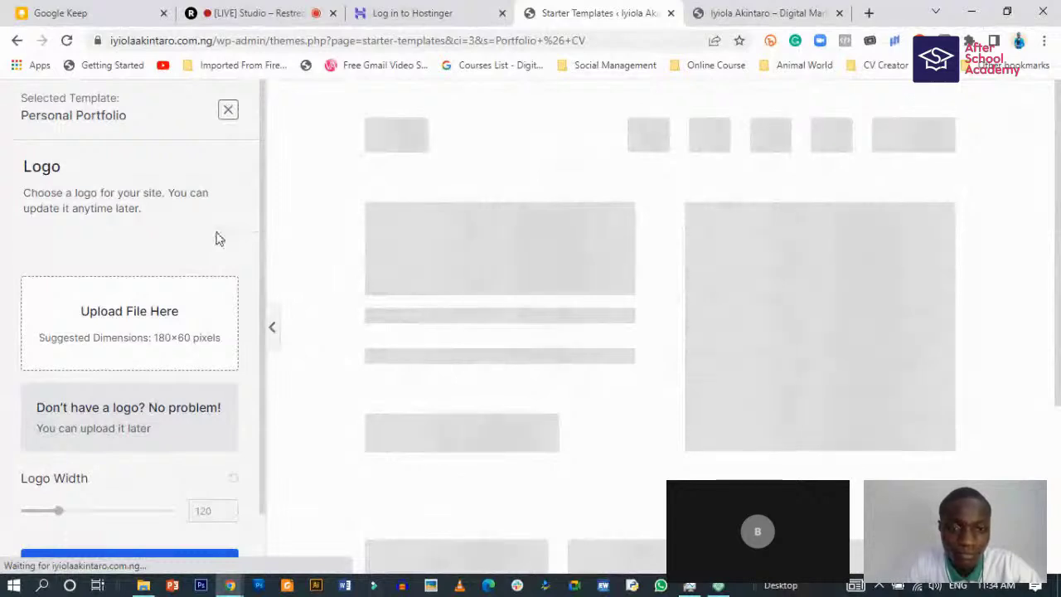
pyautogui.scroll(-1, 215, 230)
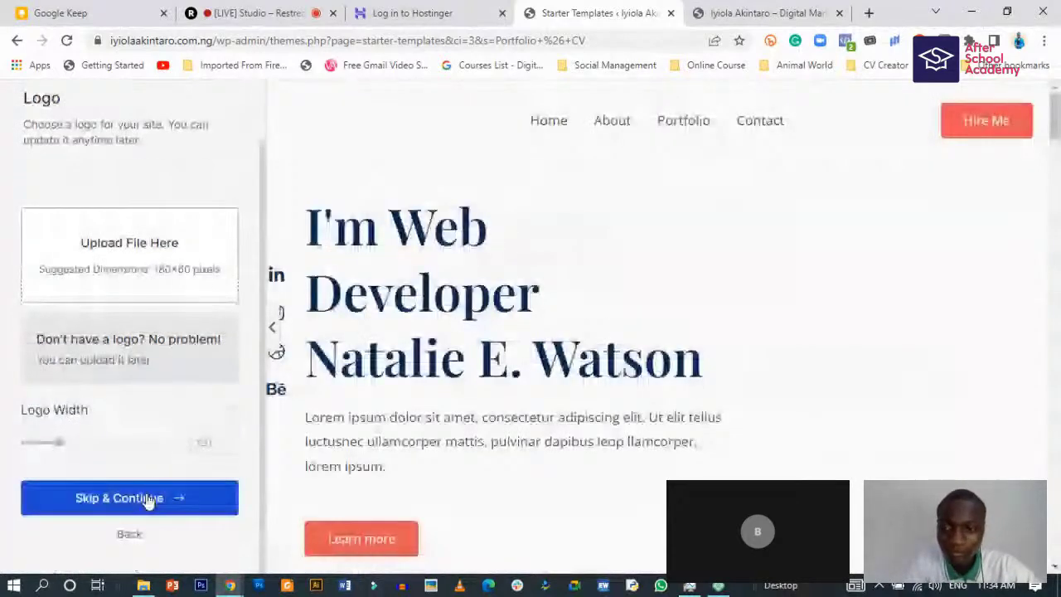
pyautogui.click(270, 327)
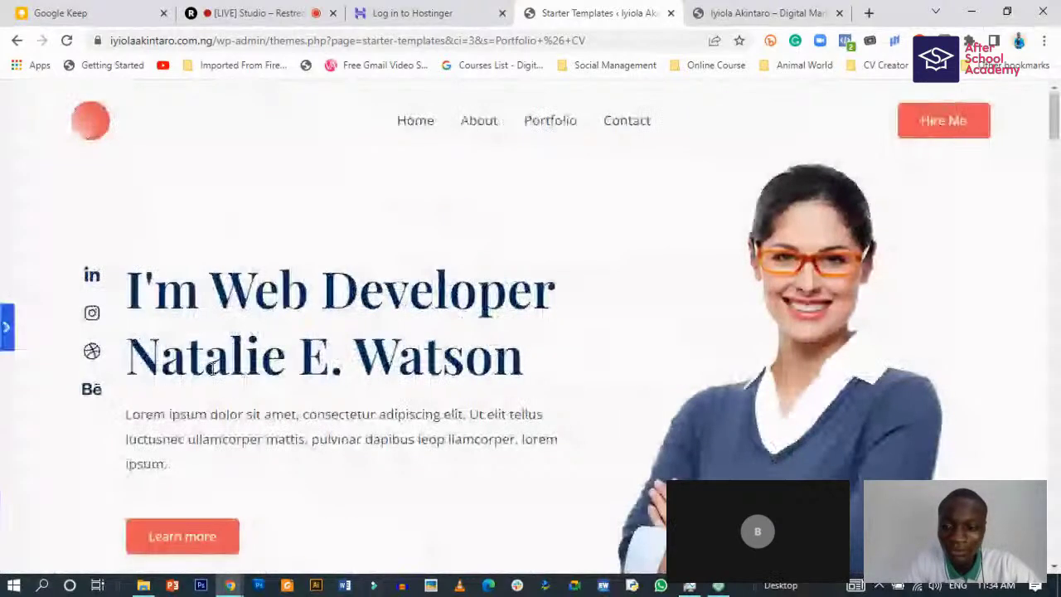
pyautogui.scroll(-2, 308, 388)
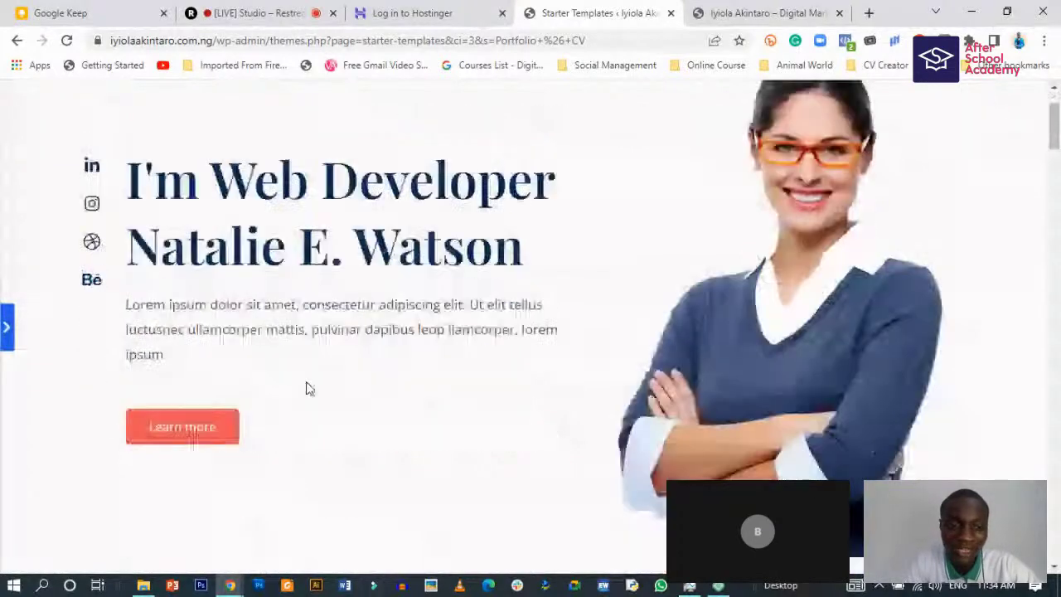
pyautogui.scroll(-5, 308, 388)
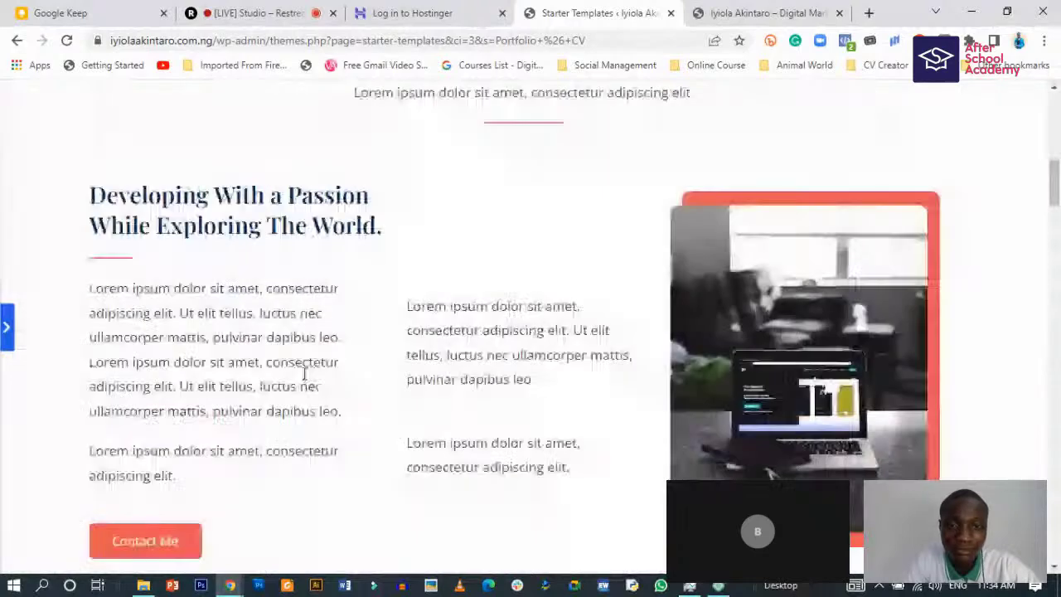
pyautogui.scroll(-5, 304, 375)
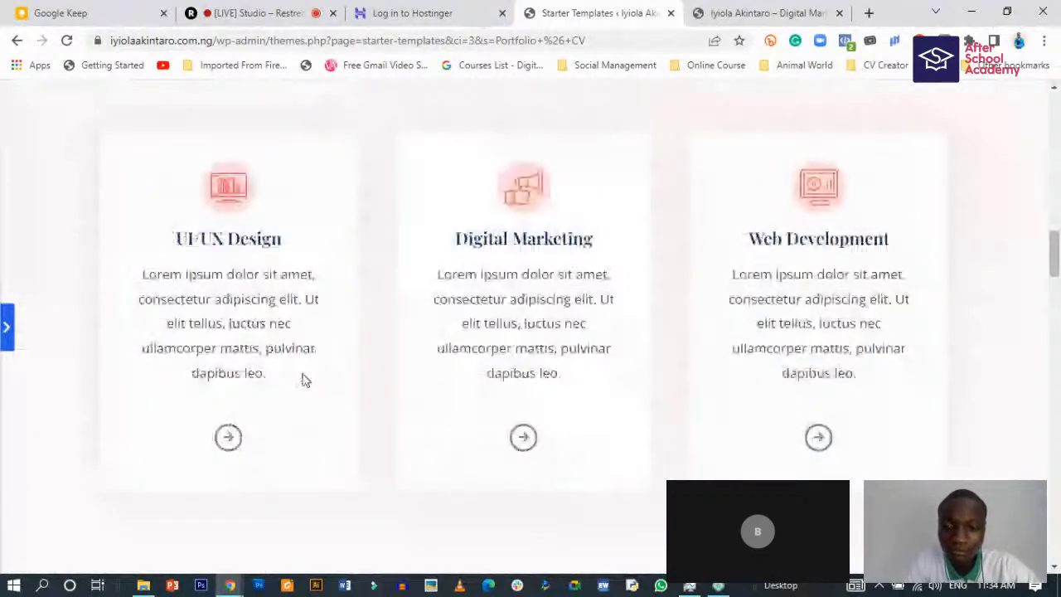
pyautogui.scroll(-5, 304, 379)
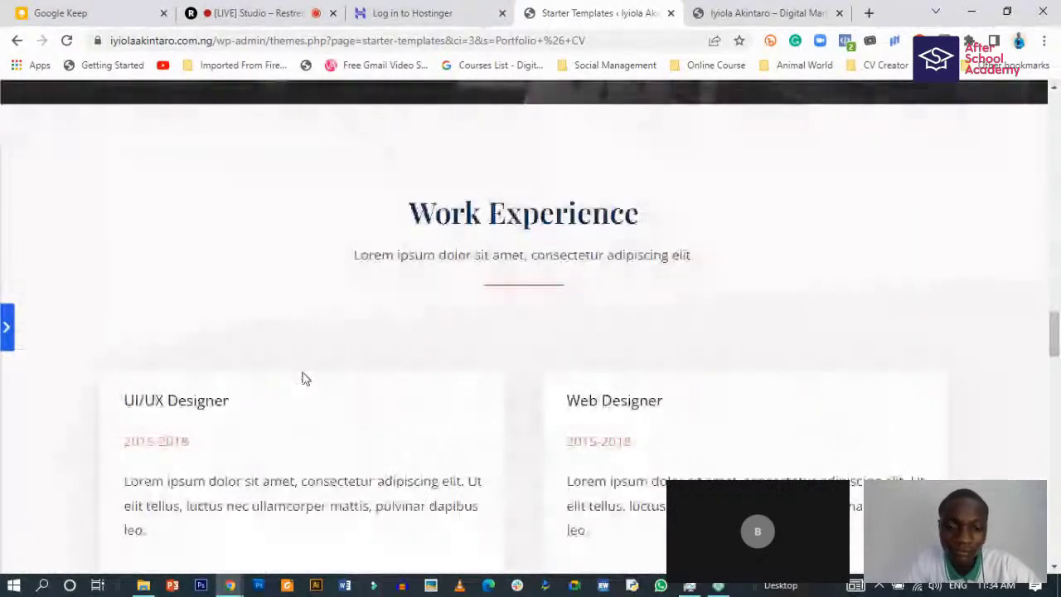
pyautogui.scroll(-4, 304, 378)
pyautogui.scroll(-5, 305, 372)
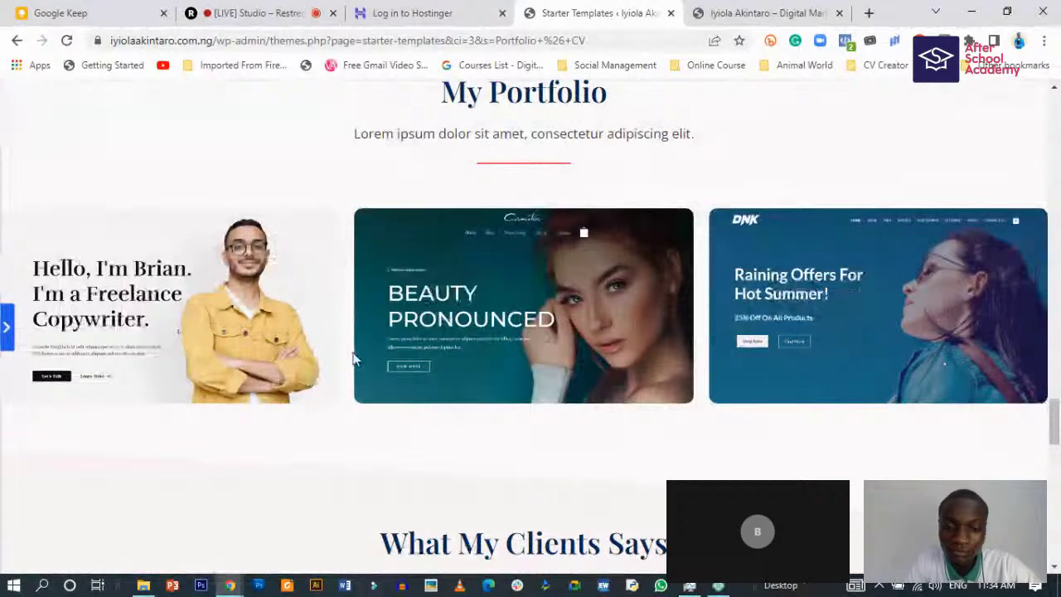
pyautogui.scroll(-4, 349, 362)
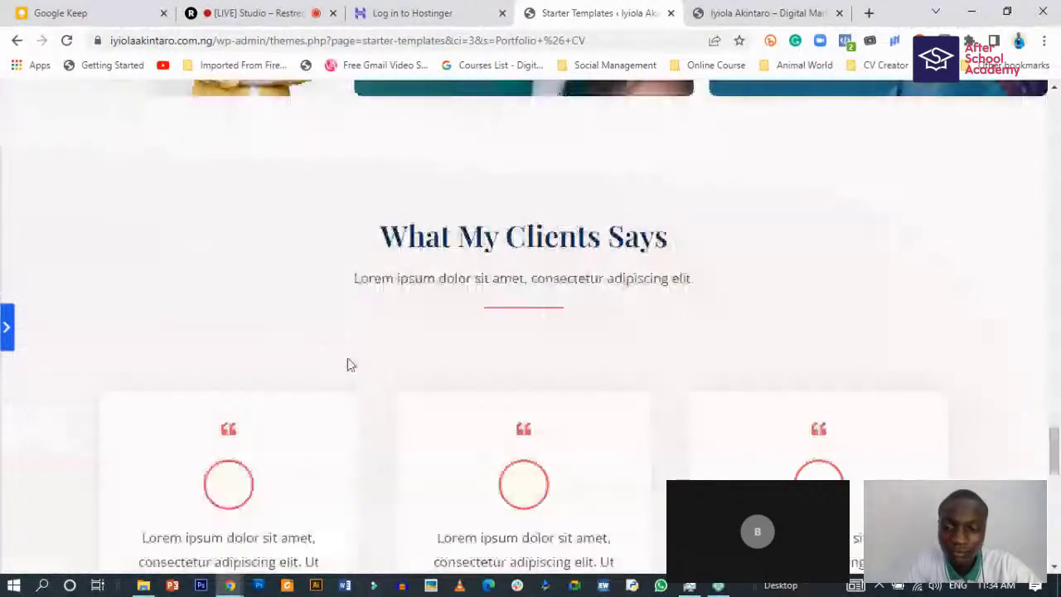
pyautogui.scroll(-5, 349, 365)
pyautogui.scroll(4, 349, 365)
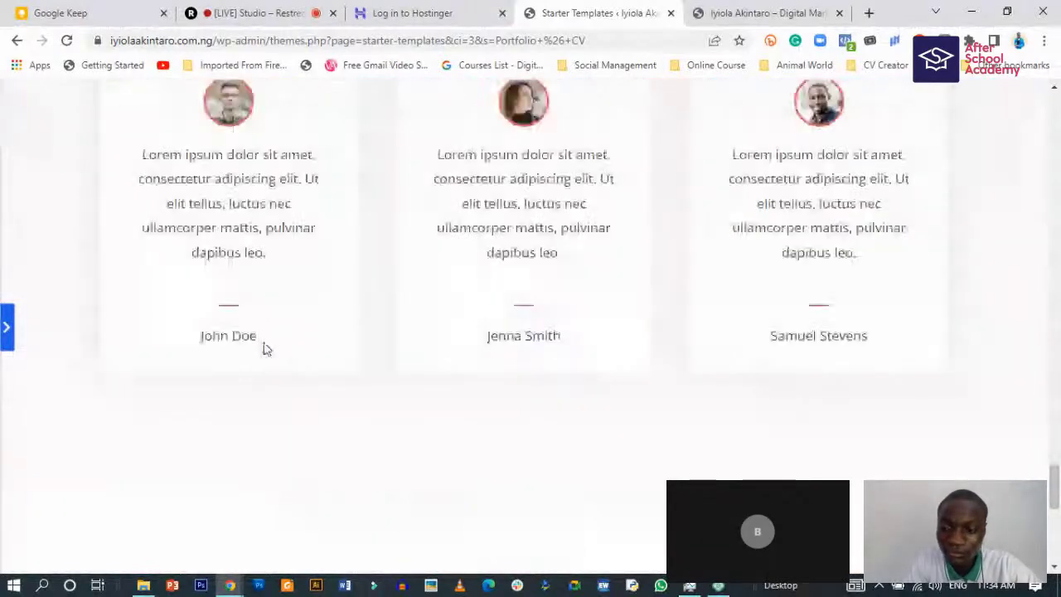
pyautogui.scroll(5, 267, 341)
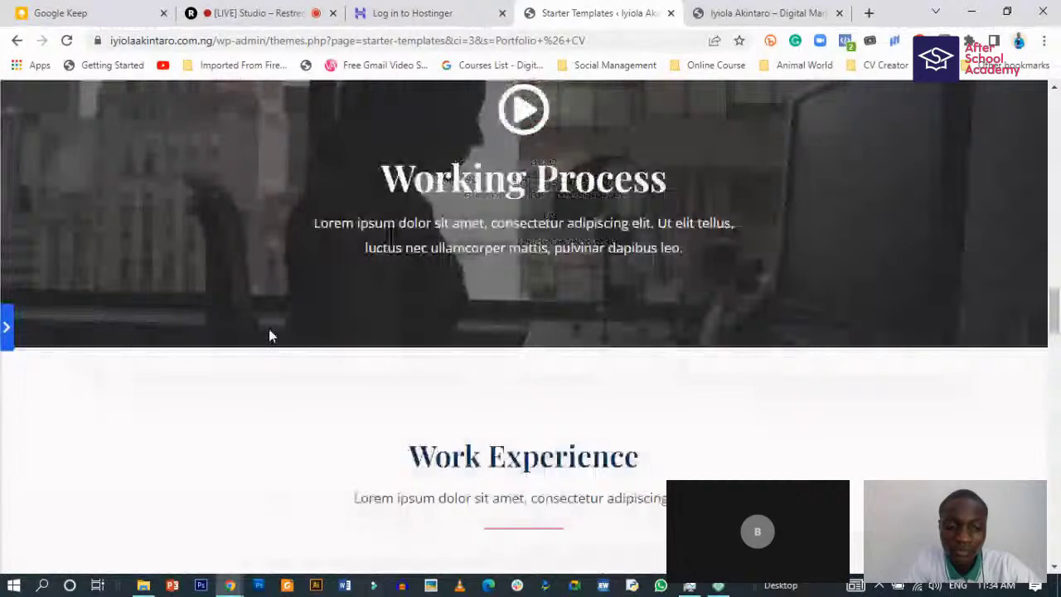
pyautogui.scroll(5, 271, 333)
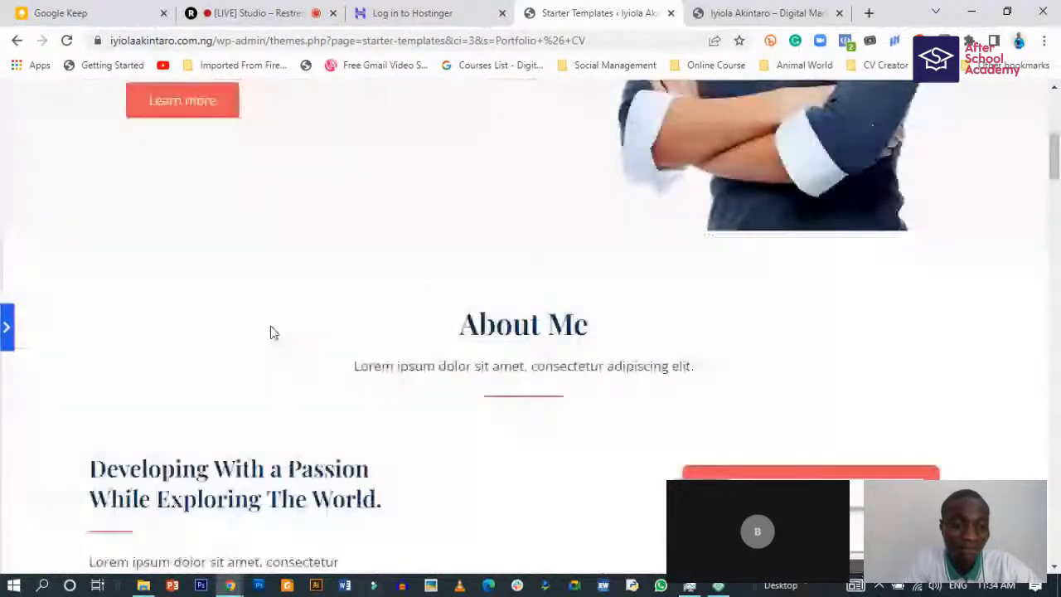
pyautogui.scroll(5, 273, 332)
# - Reopen the customization panel and skip the Logo step
pyautogui.click(6, 326)
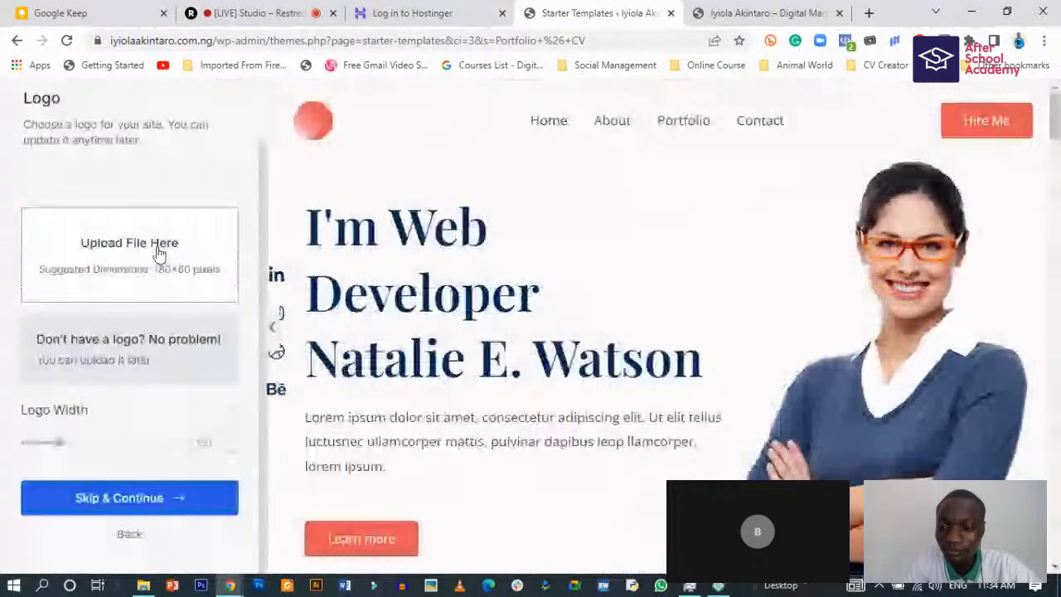
pyautogui.scroll(1, 160, 253)
pyautogui.scroll(-1, 148, 348)
pyautogui.scroll(1, 143, 357)
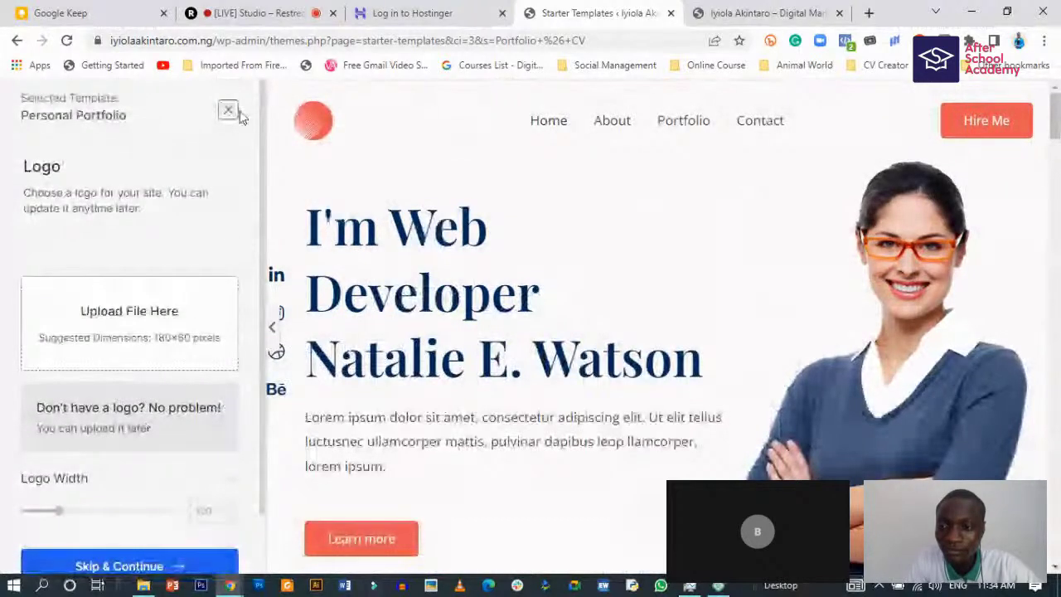
pyautogui.scroll(-1, 149, 381)
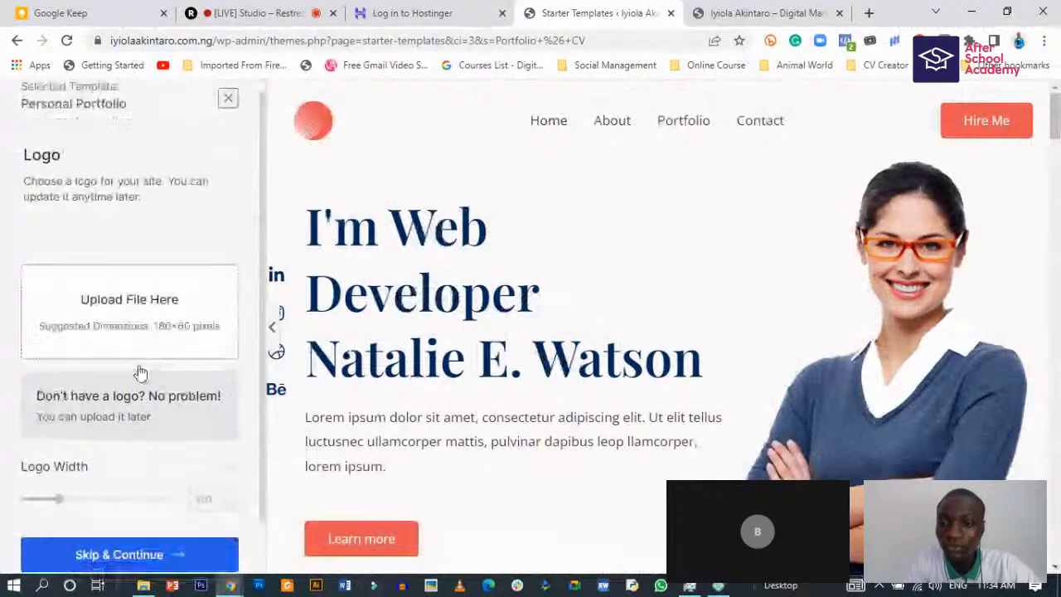
pyautogui.scroll(-1, 190, 443)
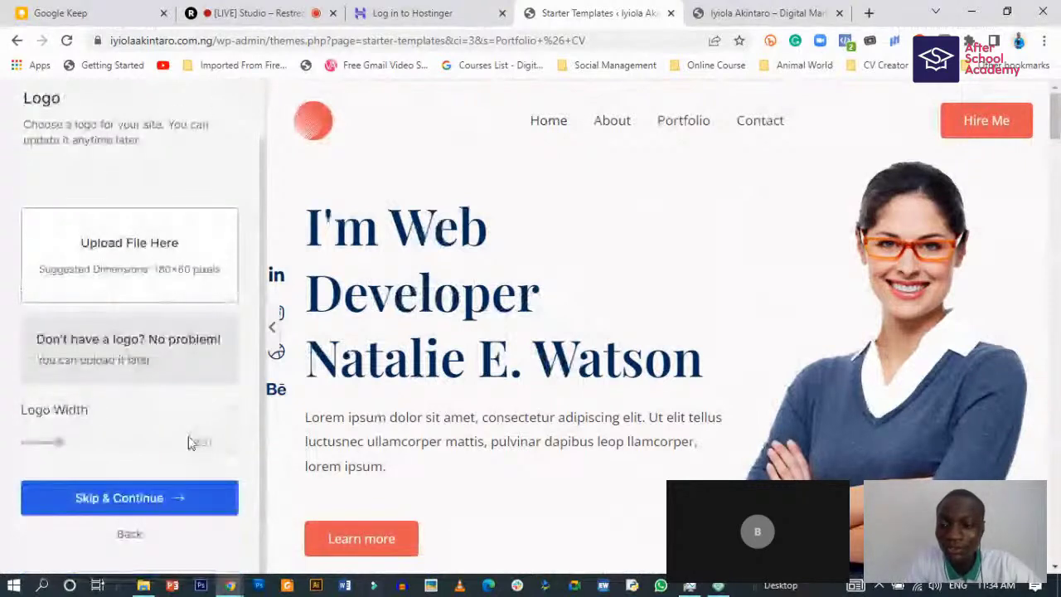
pyautogui.click(153, 501)
# - Preview orange, light-blue, blue, pink and yellow palettes, then revert to the default colours
pyautogui.scroll(-2, 155, 480)
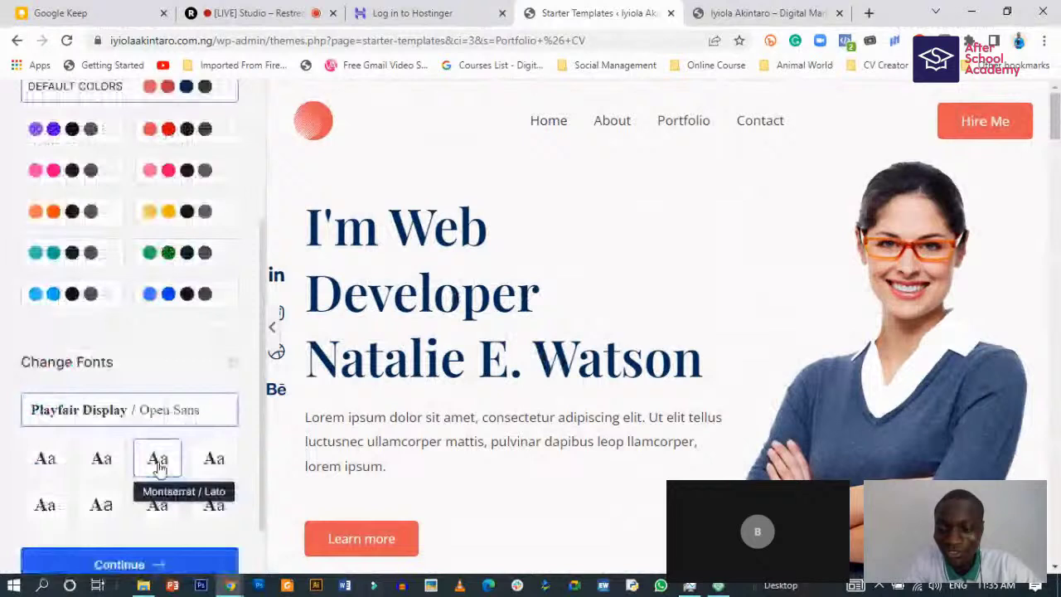
pyautogui.scroll(1, 153, 220)
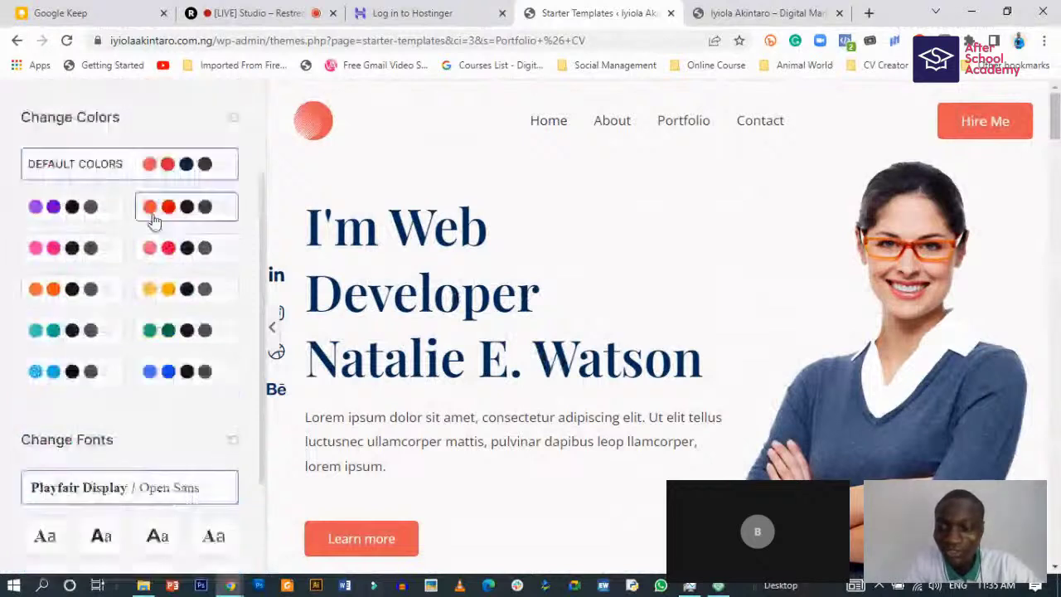
pyautogui.click(79, 290)
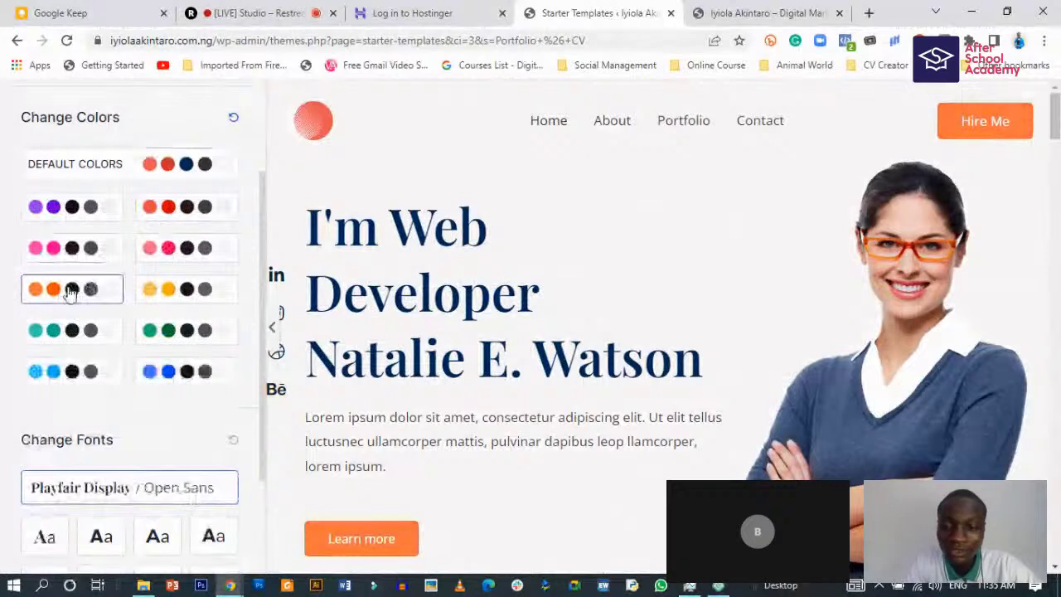
pyautogui.click(66, 373)
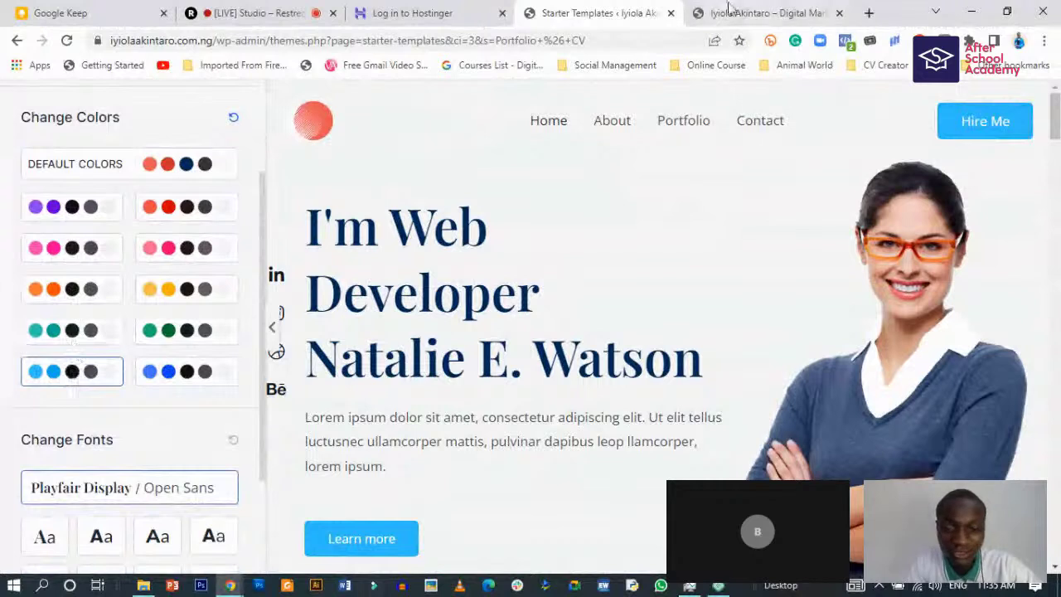
pyautogui.scroll(-2, 533, 400)
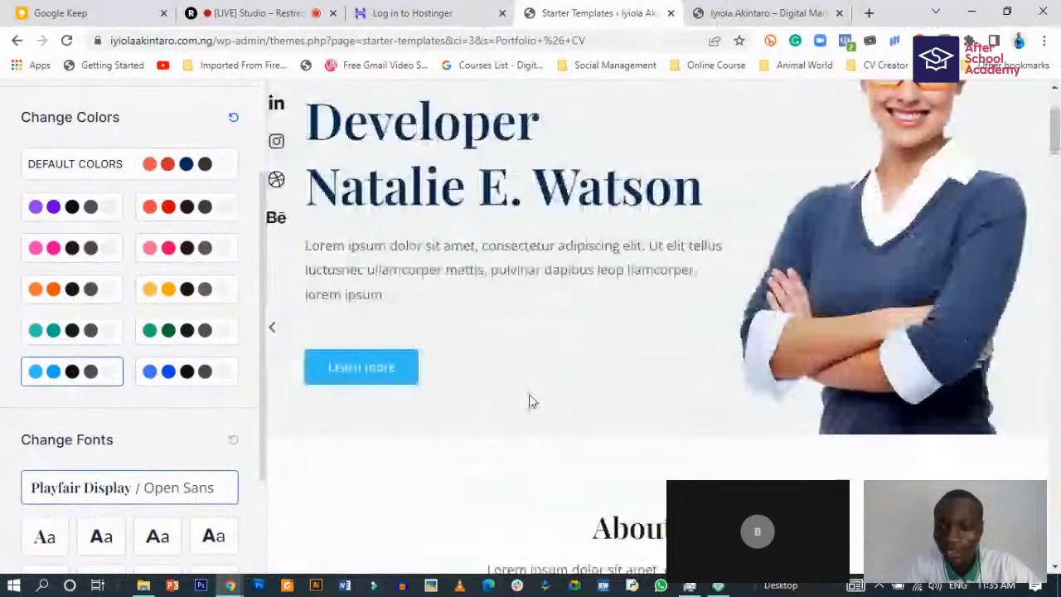
pyautogui.click(186, 371)
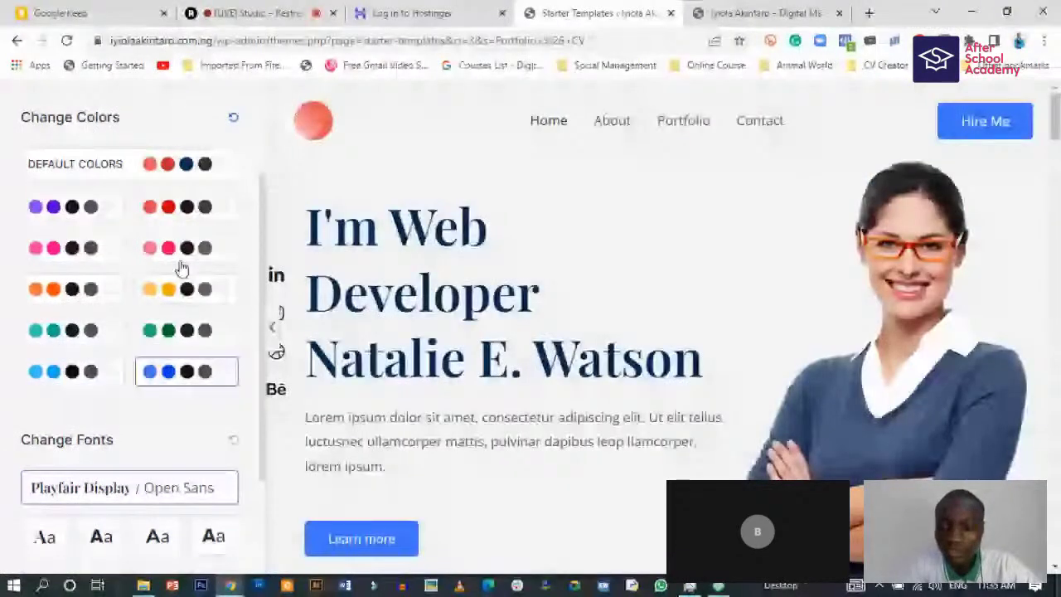
pyautogui.click(184, 250)
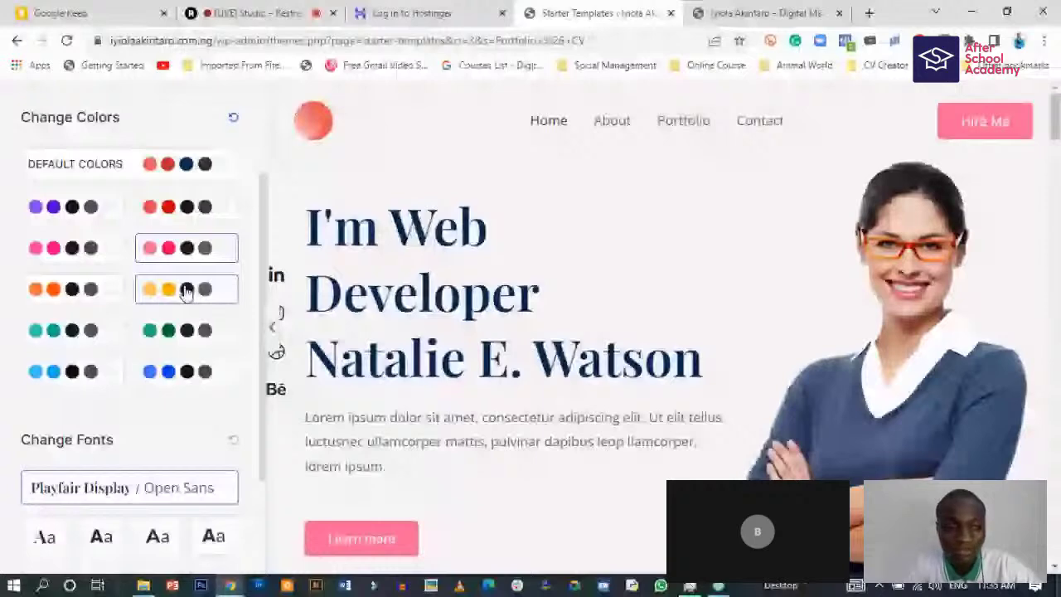
pyautogui.click(186, 290)
pyautogui.scroll(2, 138, 306)
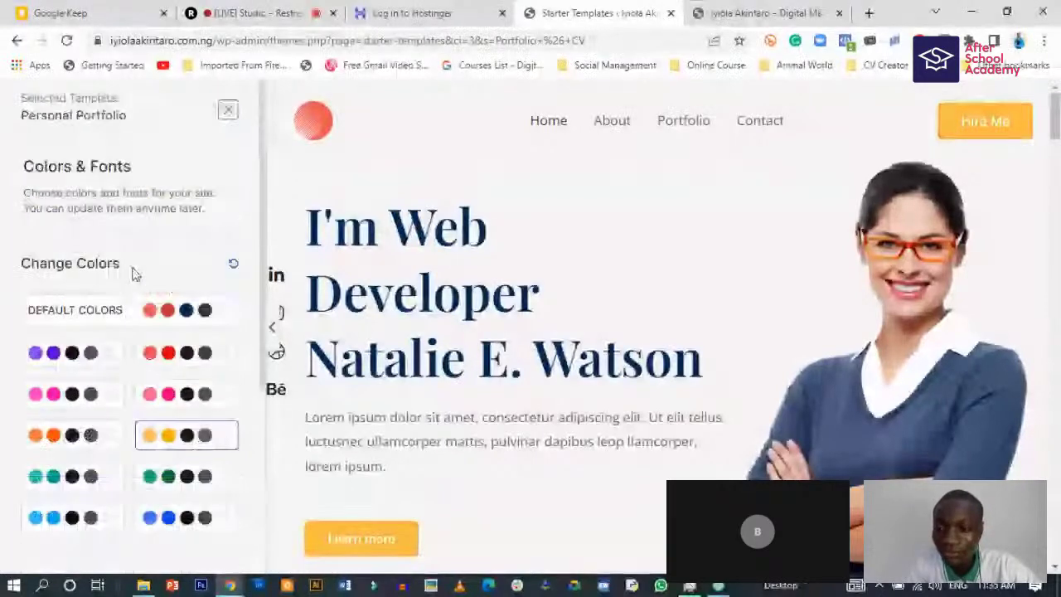
pyautogui.click(141, 309)
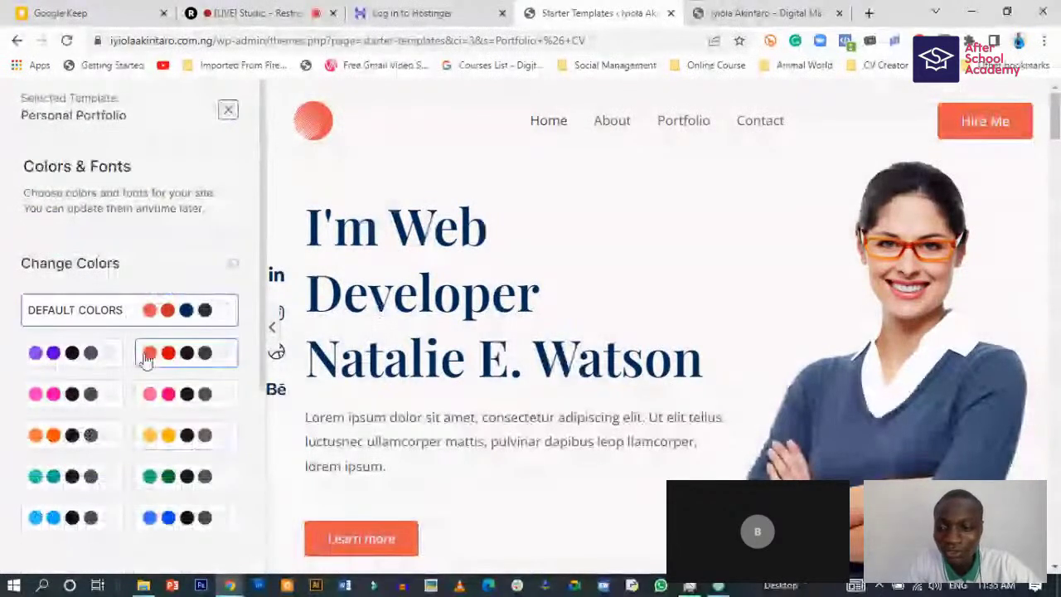
# - Apply the light-blue palette and scroll through the site preview
pyautogui.scroll(-1, 148, 362)
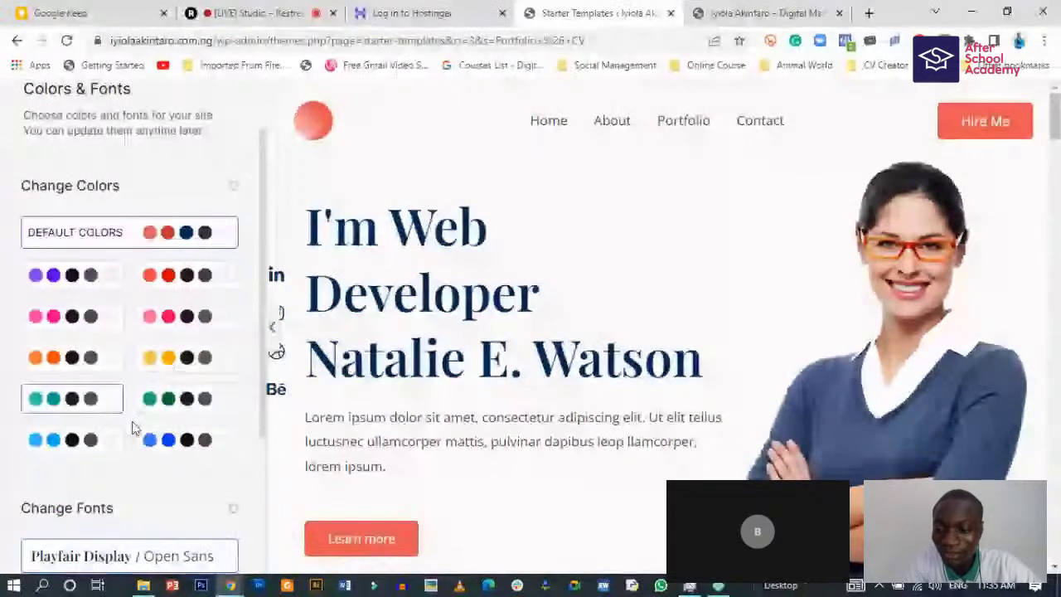
pyautogui.click(83, 439)
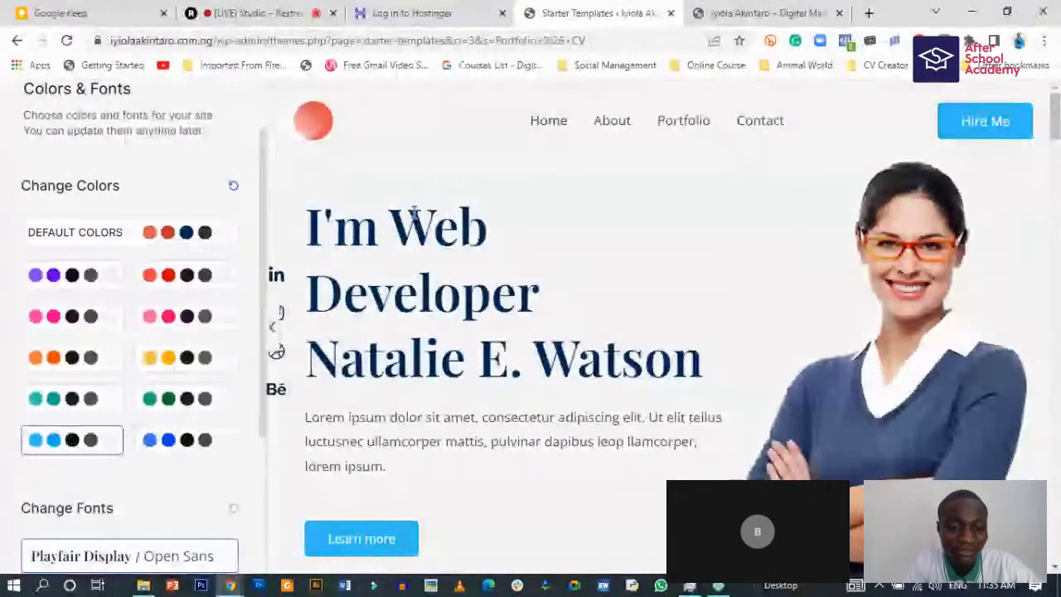
pyautogui.scroll(-5, 414, 212)
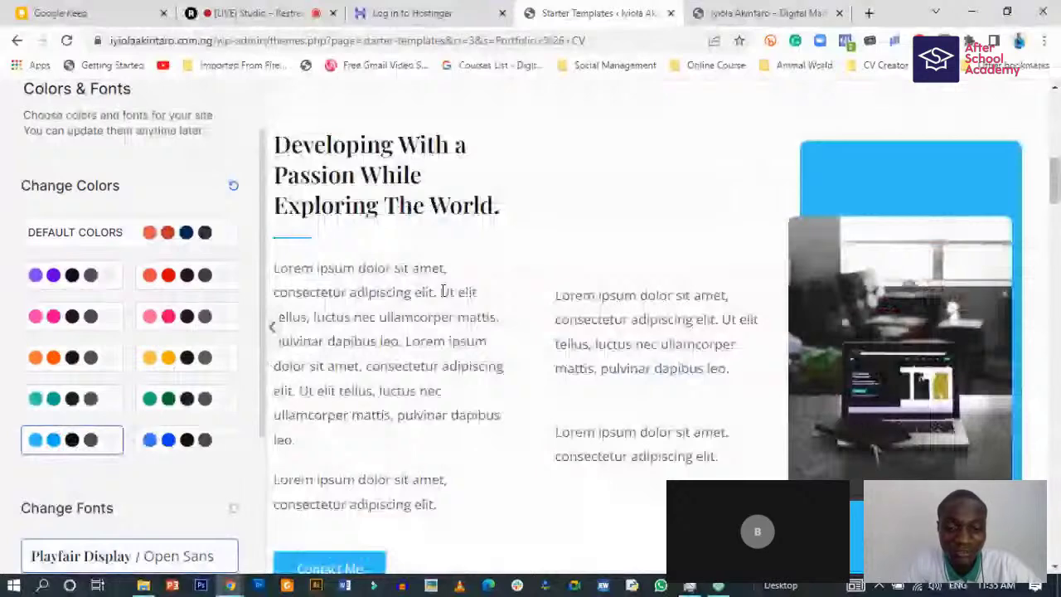
pyautogui.scroll(-5, 441, 290)
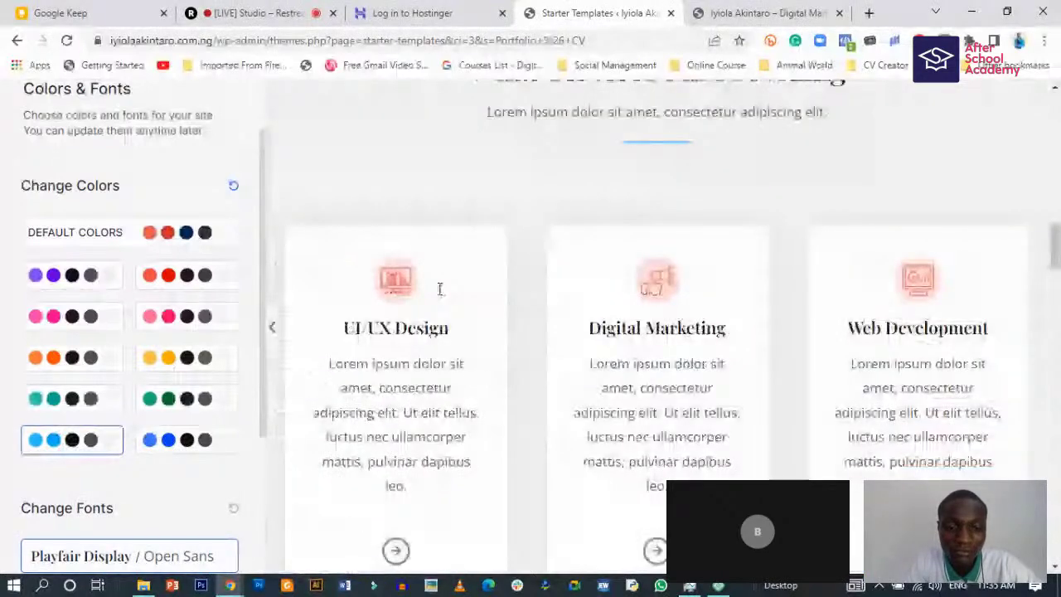
pyautogui.scroll(-5, 440, 290)
pyautogui.scroll(-5, 439, 295)
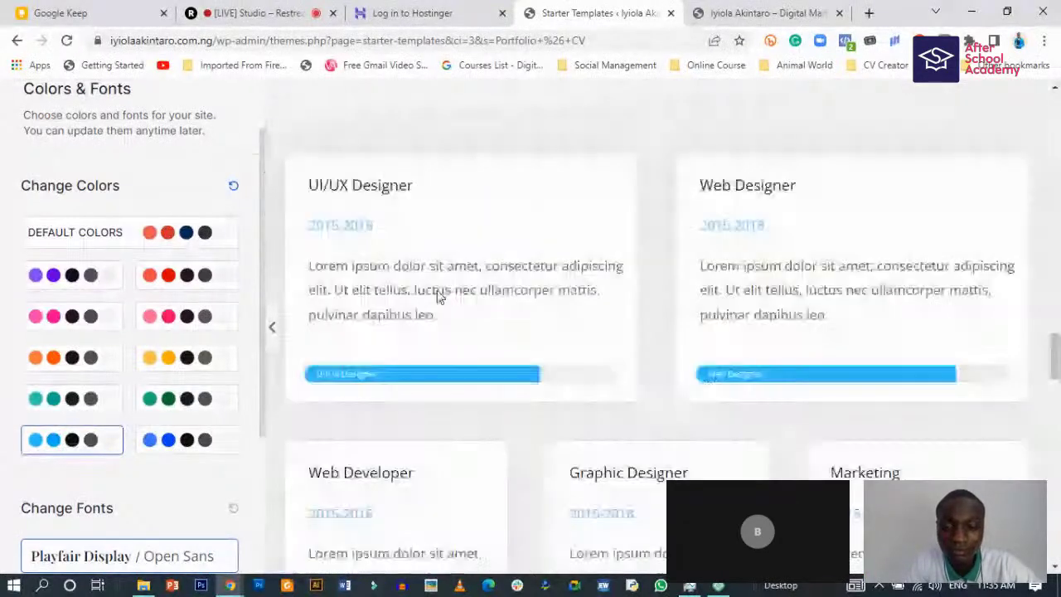
pyautogui.scroll(-3, 439, 296)
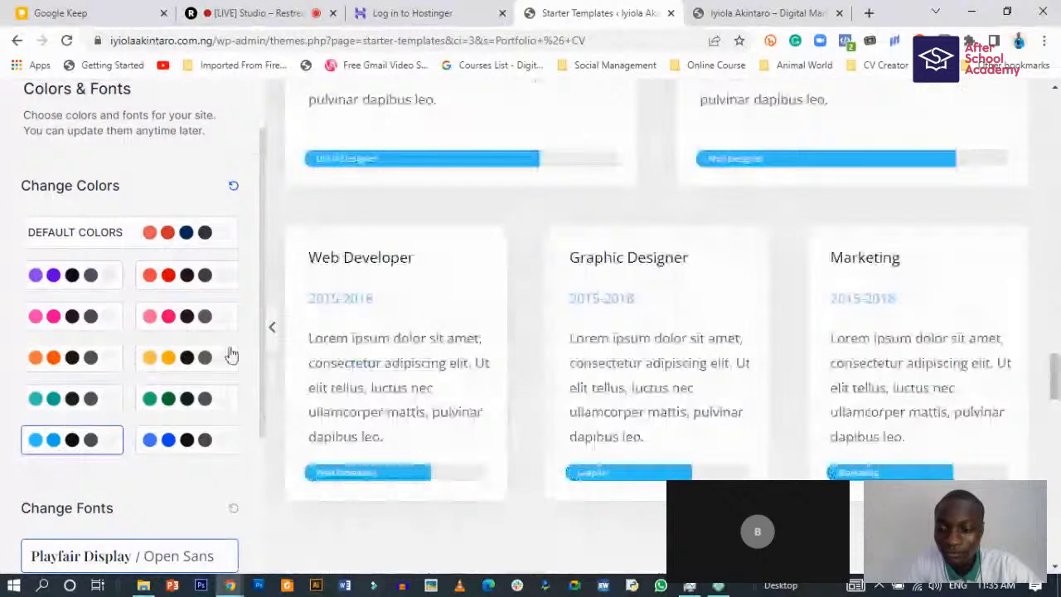
pyautogui.scroll(-2, 143, 411)
pyautogui.scroll(-1, 144, 412)
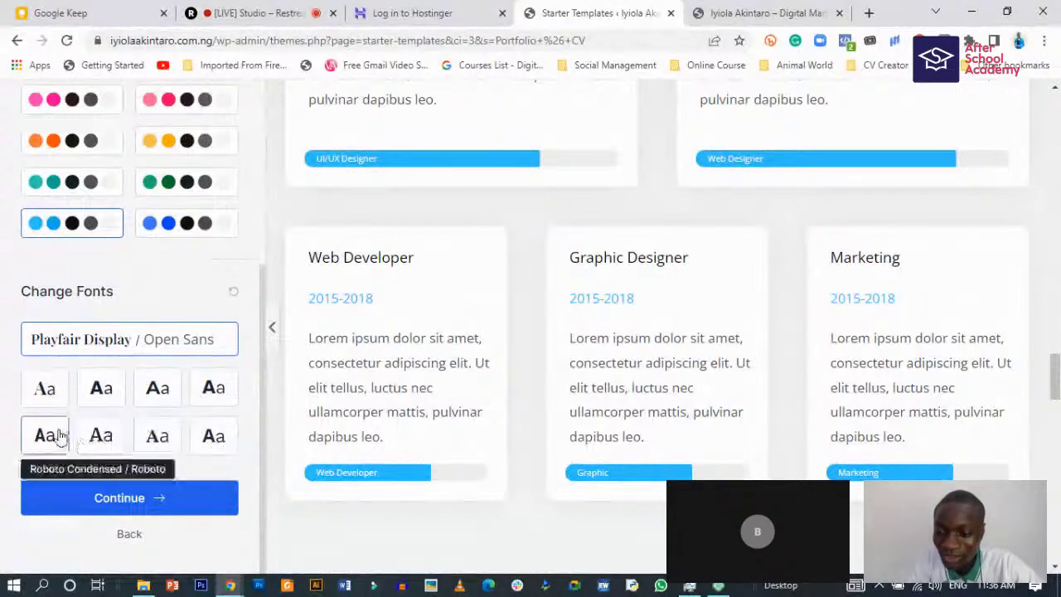
# - Preview the Poppins / Lato, Montserrat / Lato and Merriweather / Inter font pairings
pyautogui.click(103, 387)
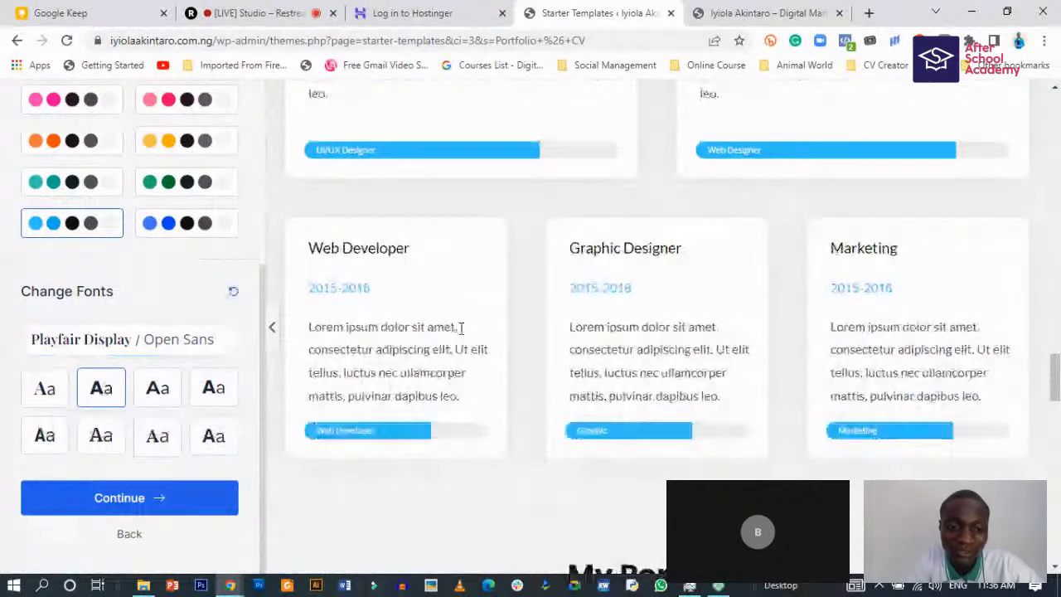
pyautogui.scroll(5, 407, 355)
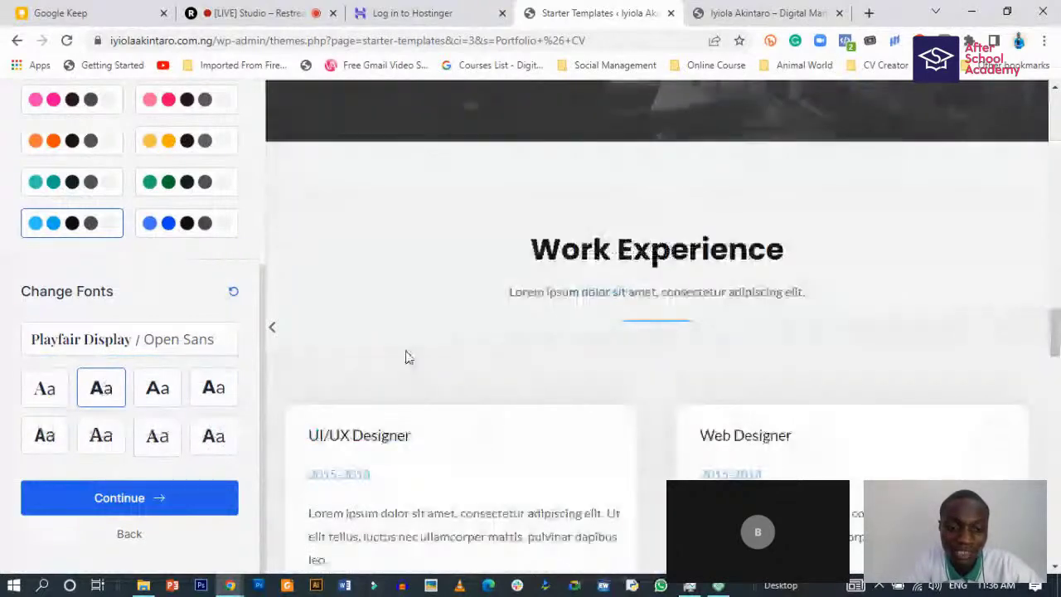
pyautogui.scroll(-5, 407, 356)
pyautogui.scroll(2, 407, 354)
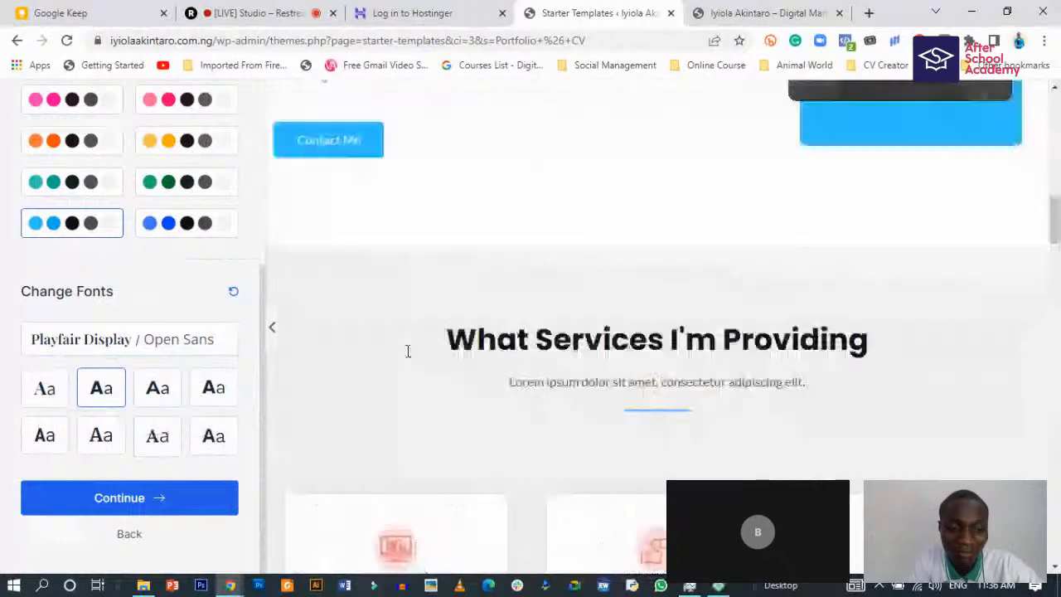
pyautogui.scroll(3, 407, 352)
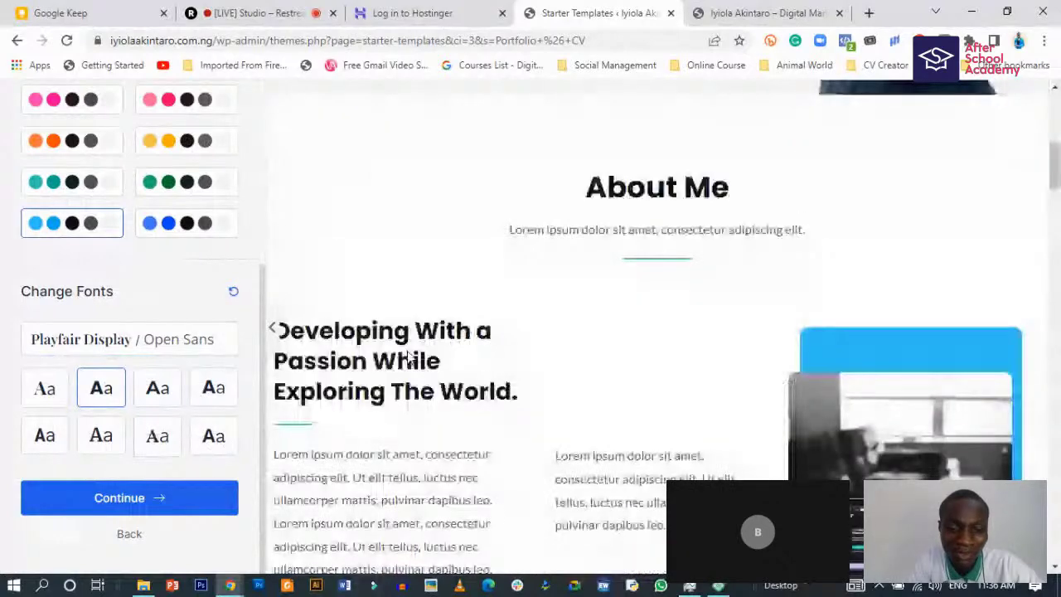
pyautogui.scroll(5, 407, 357)
pyautogui.scroll(1, 407, 354)
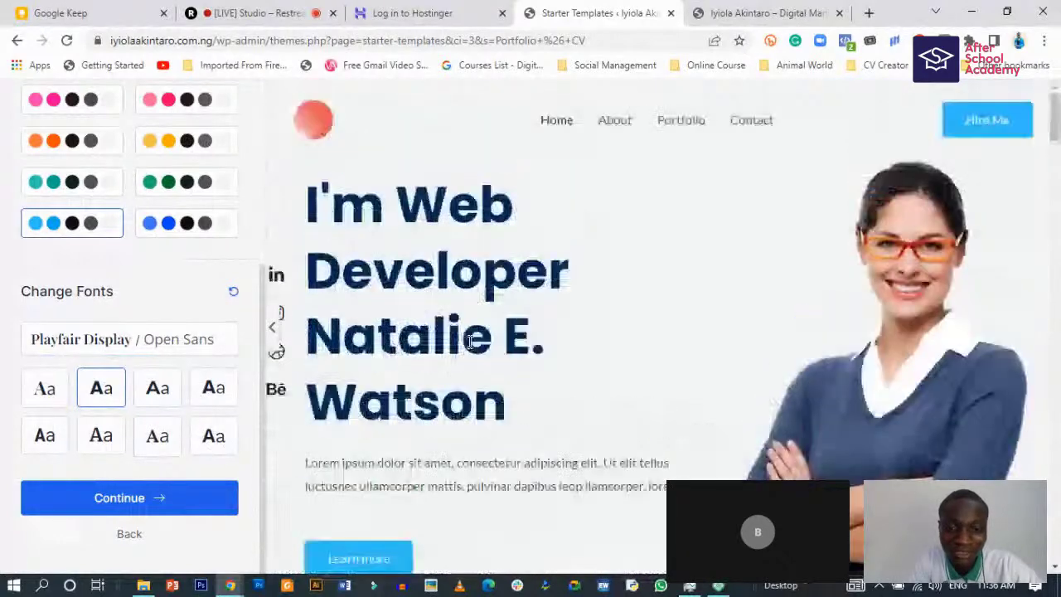
pyautogui.scroll(-2, 469, 341)
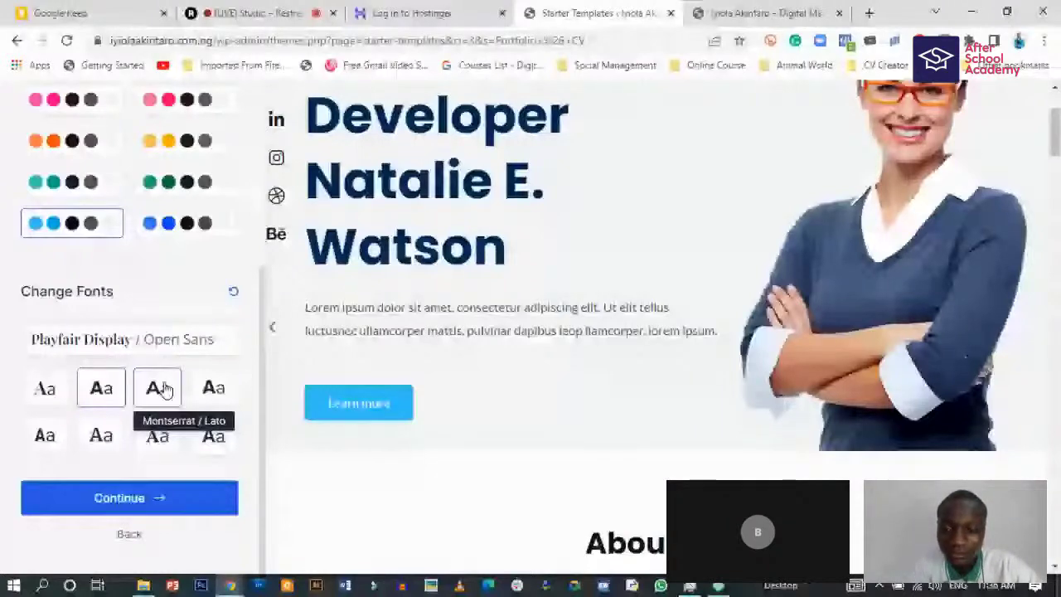
pyautogui.click(163, 389)
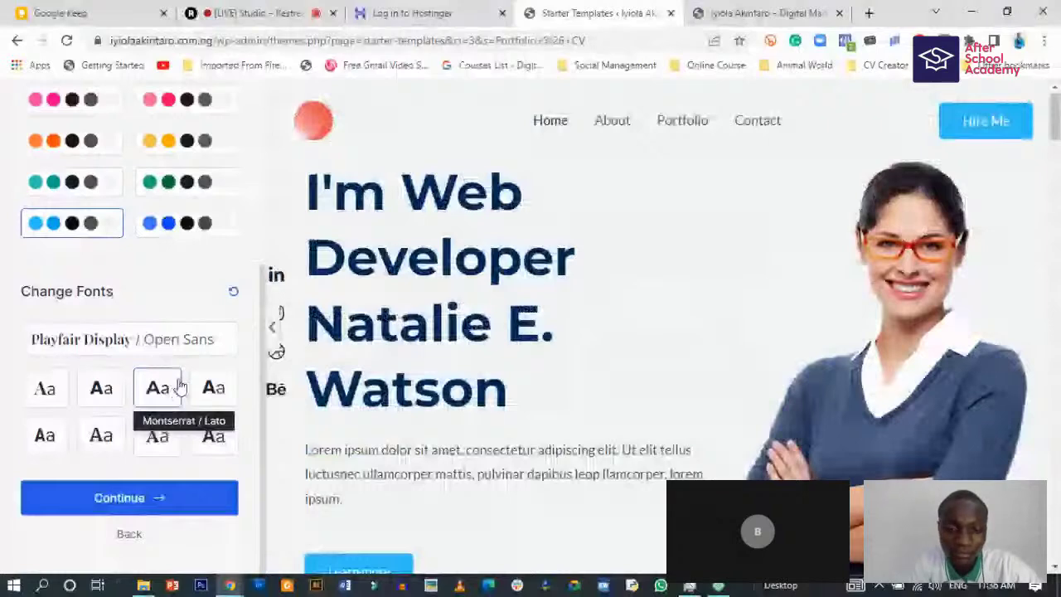
pyautogui.scroll(-10, 383, 400)
pyautogui.scroll(3, 384, 400)
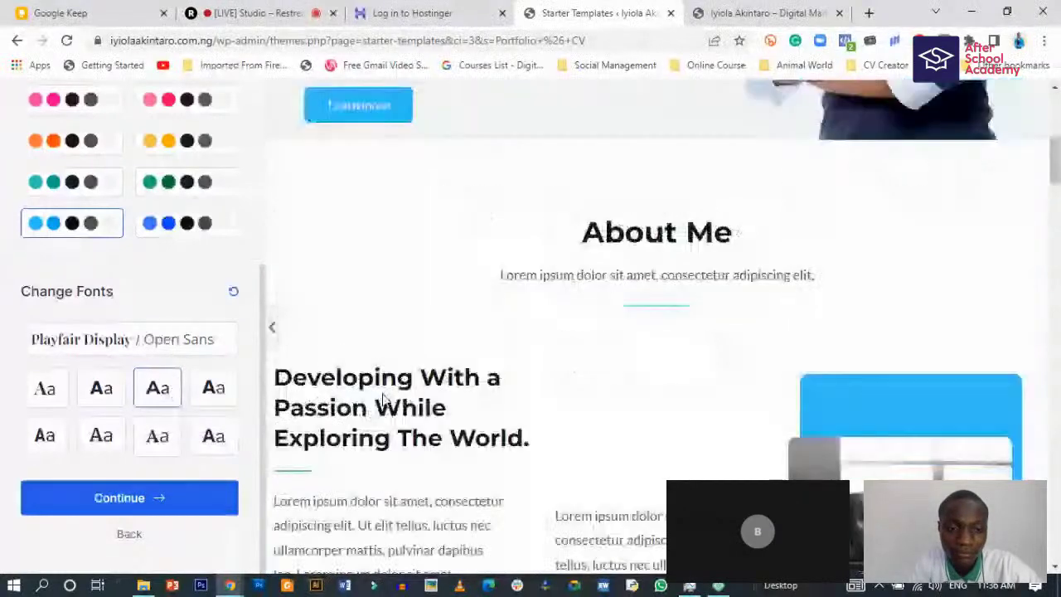
pyautogui.scroll(-5, 384, 400)
pyautogui.scroll(-2, 386, 403)
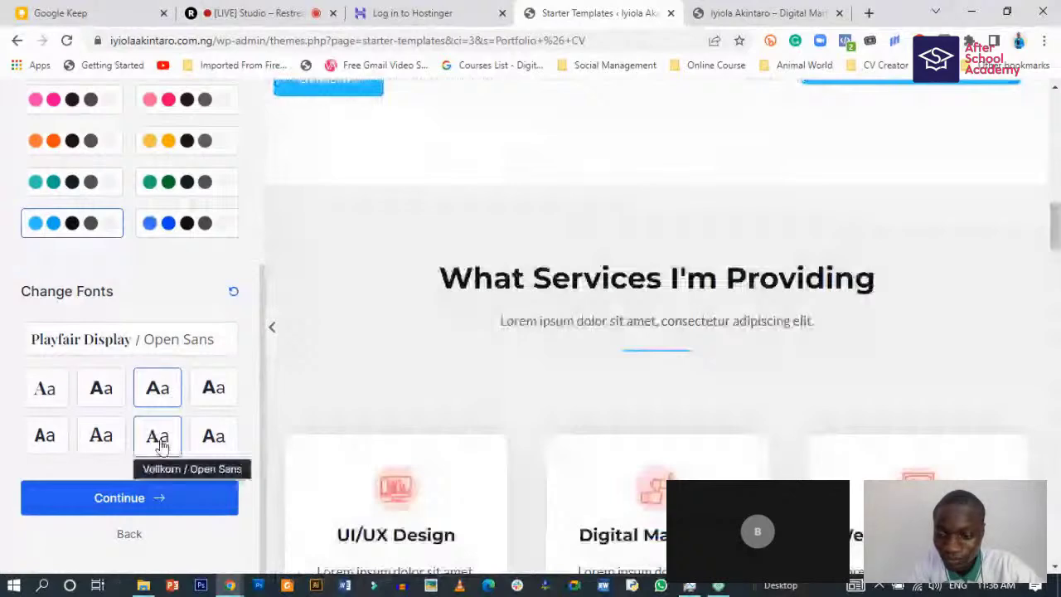
pyautogui.click(102, 436)
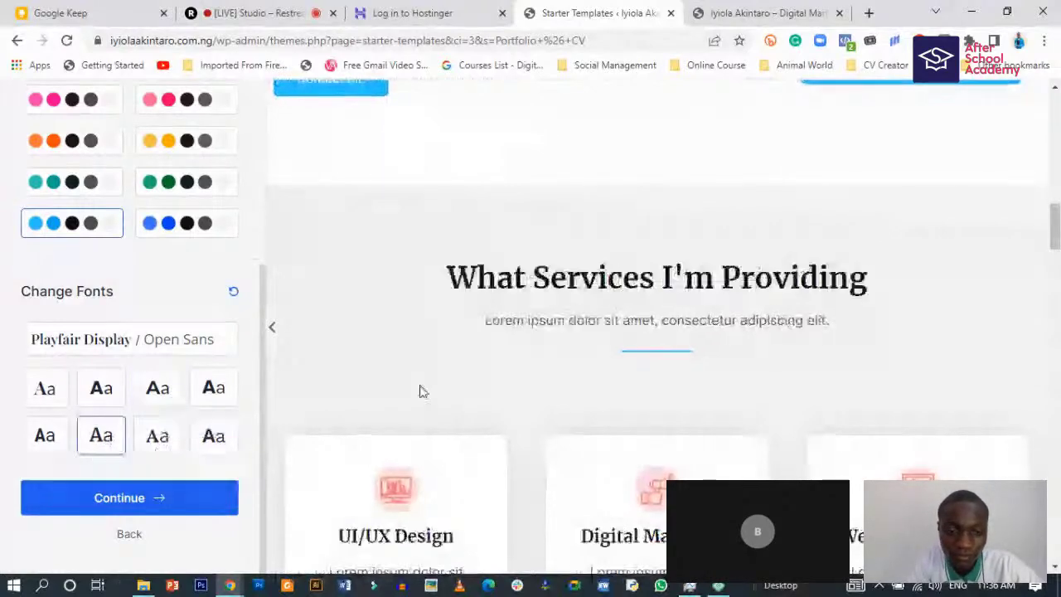
pyautogui.scroll(5, 419, 391)
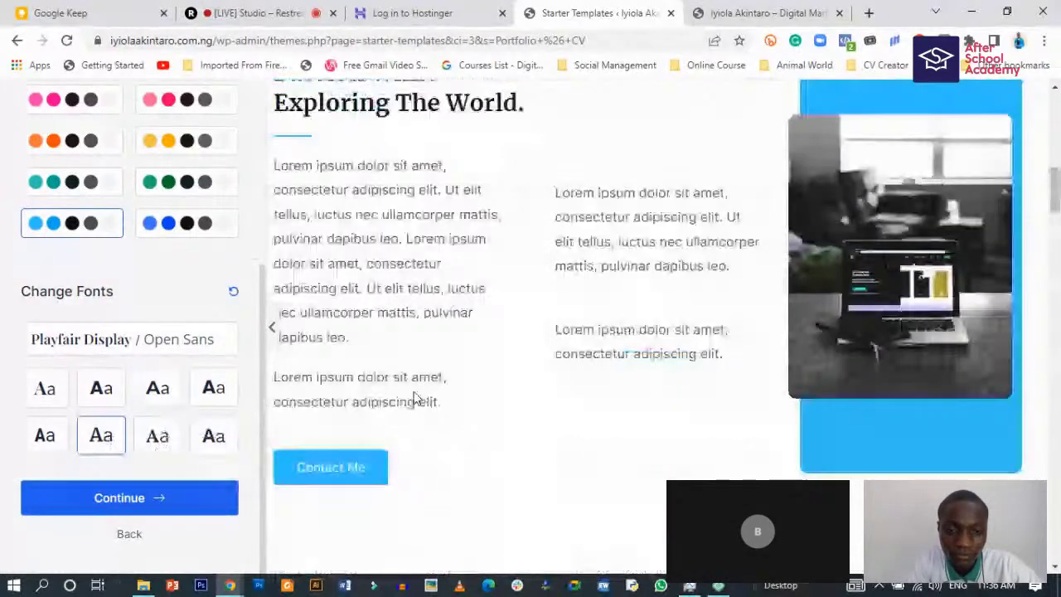
pyautogui.scroll(4, 417, 398)
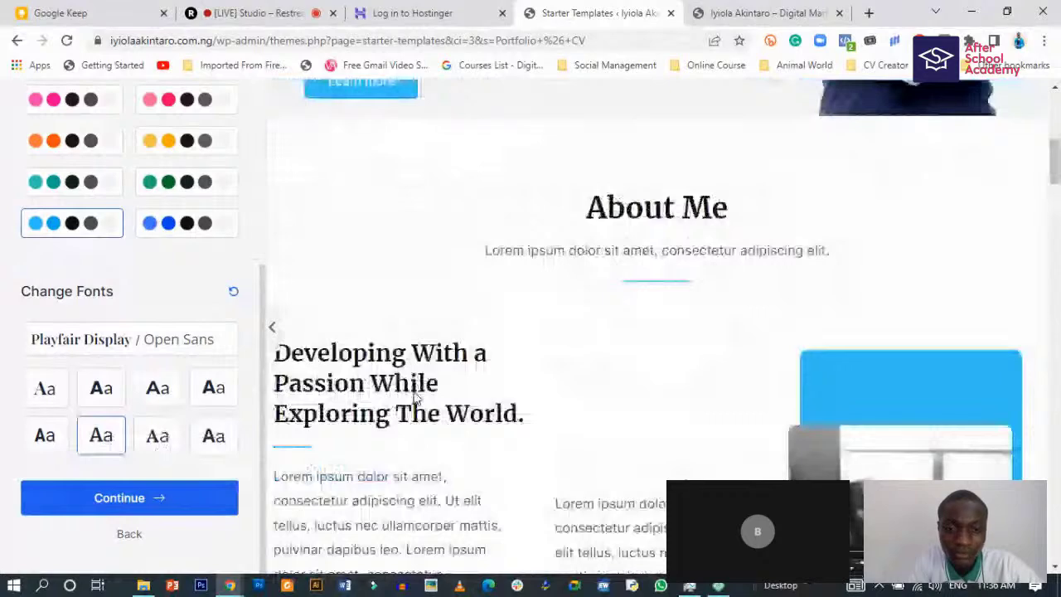
pyautogui.scroll(6, 417, 399)
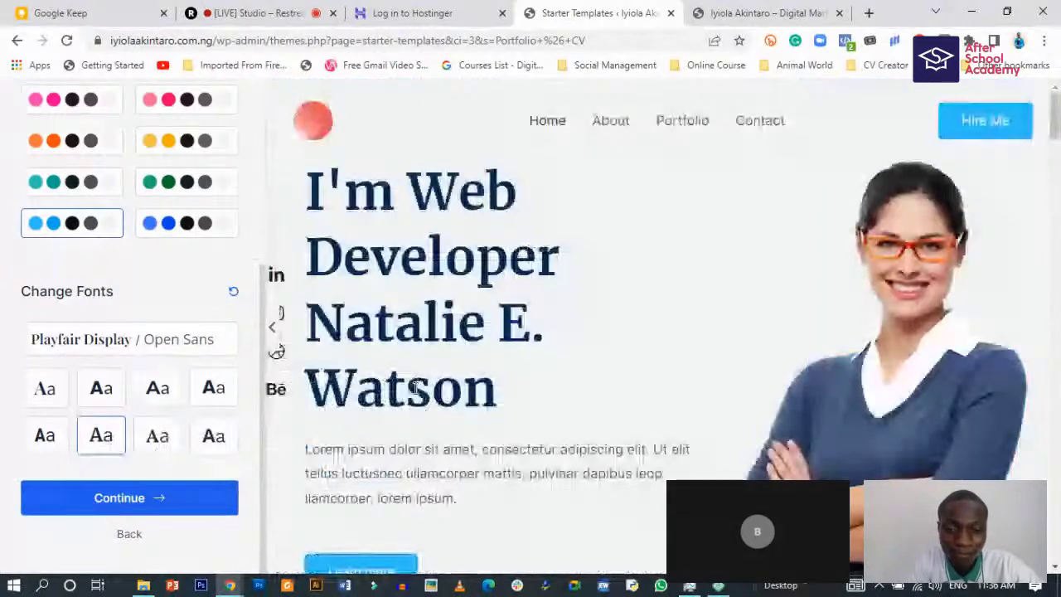
pyautogui.scroll(-6, 417, 390)
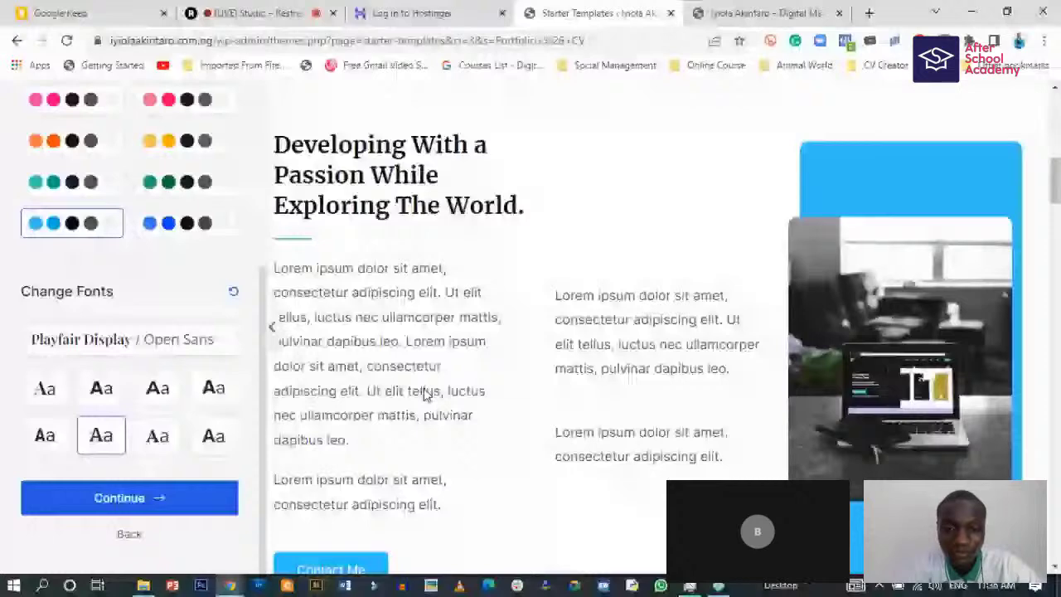
# - Check a full-width preview, then try Vollkorn / Open Sans, Open Sans / Work Sans and Playfair Display / Source Sans Pro
pyautogui.click(271, 325)
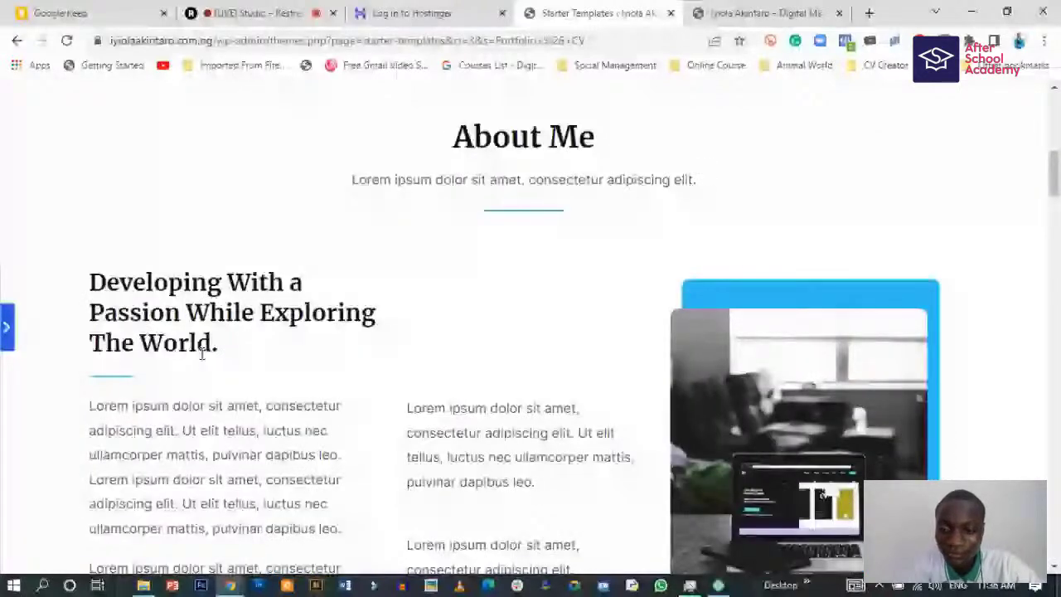
pyautogui.scroll(-5, 203, 355)
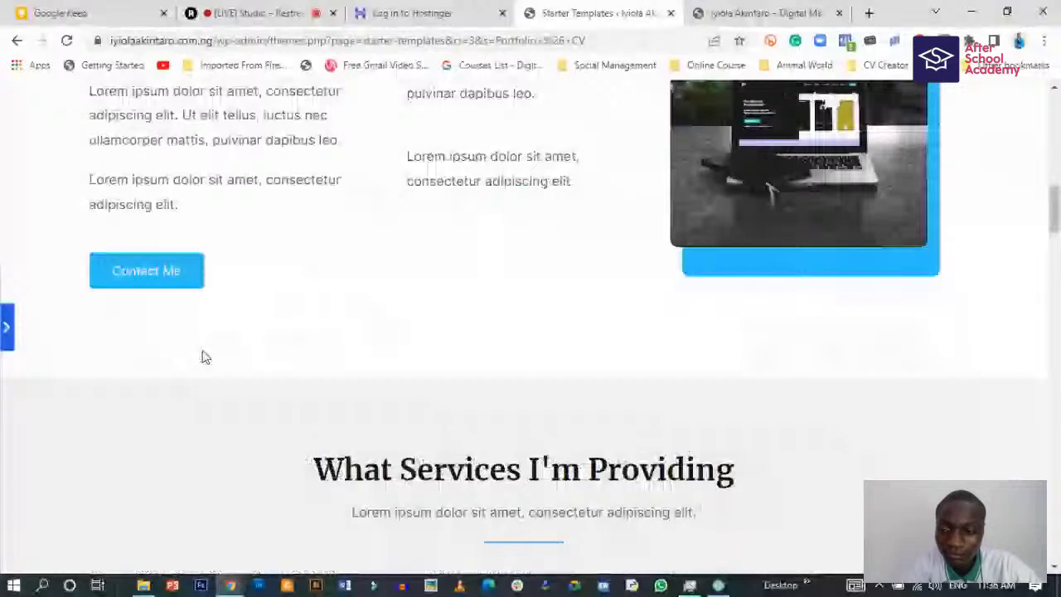
pyautogui.scroll(-5, 205, 357)
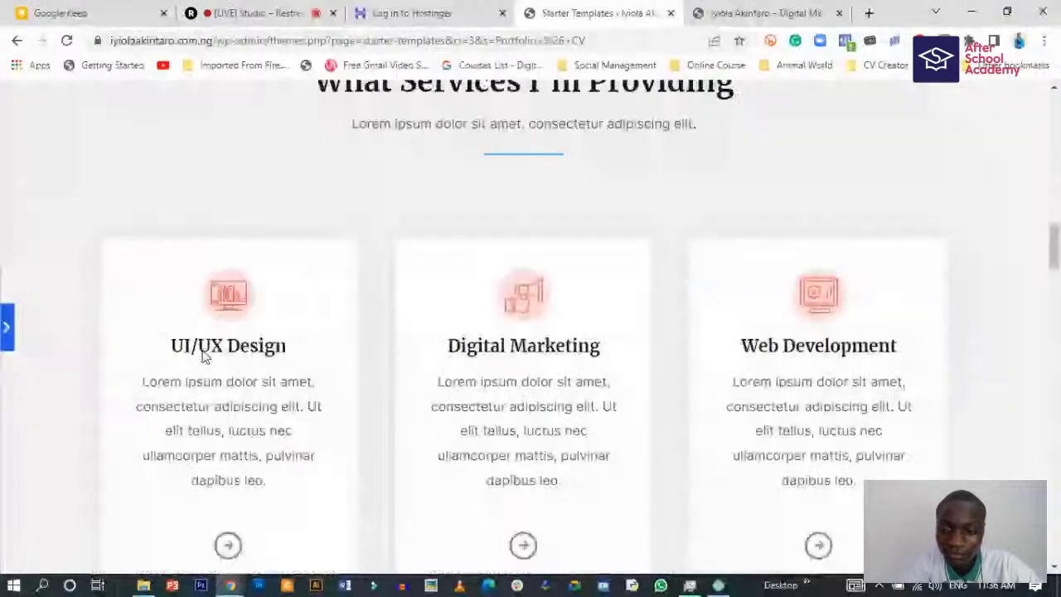
pyautogui.click(5, 331)
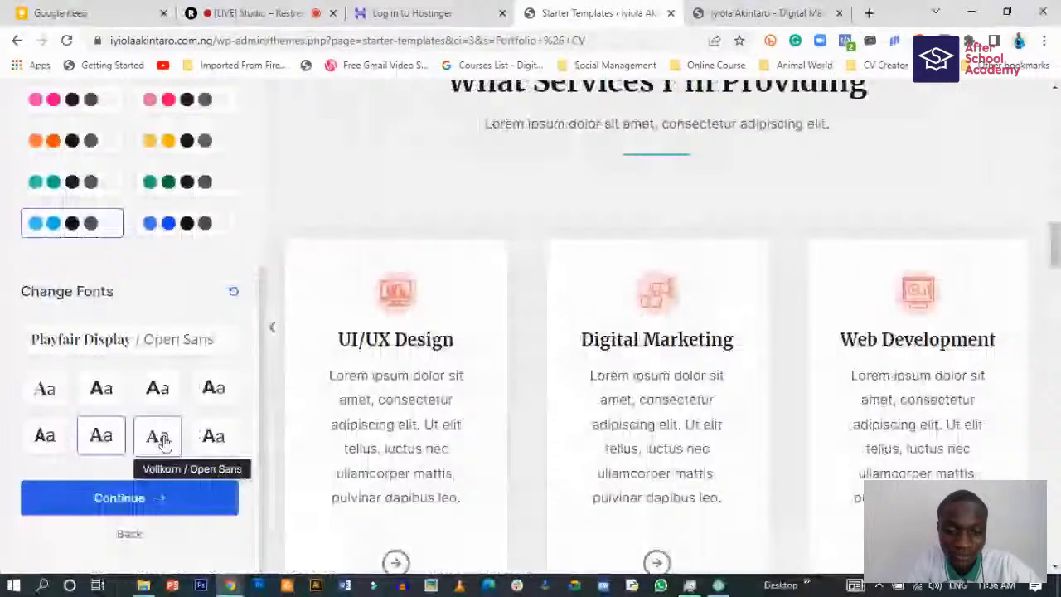
pyautogui.click(159, 438)
pyautogui.scroll(3, 317, 382)
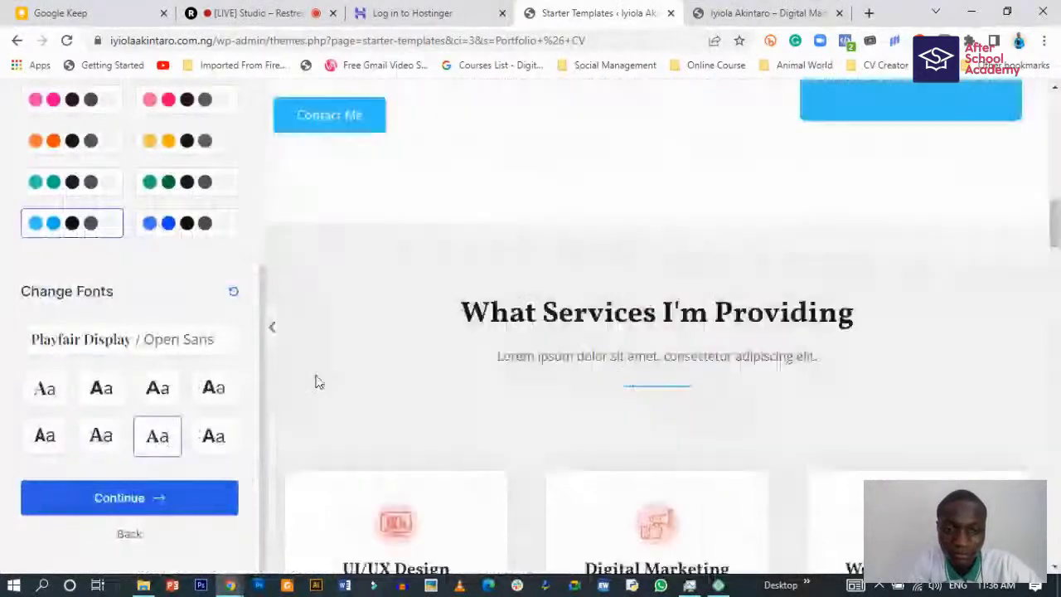
pyautogui.scroll(5, 311, 370)
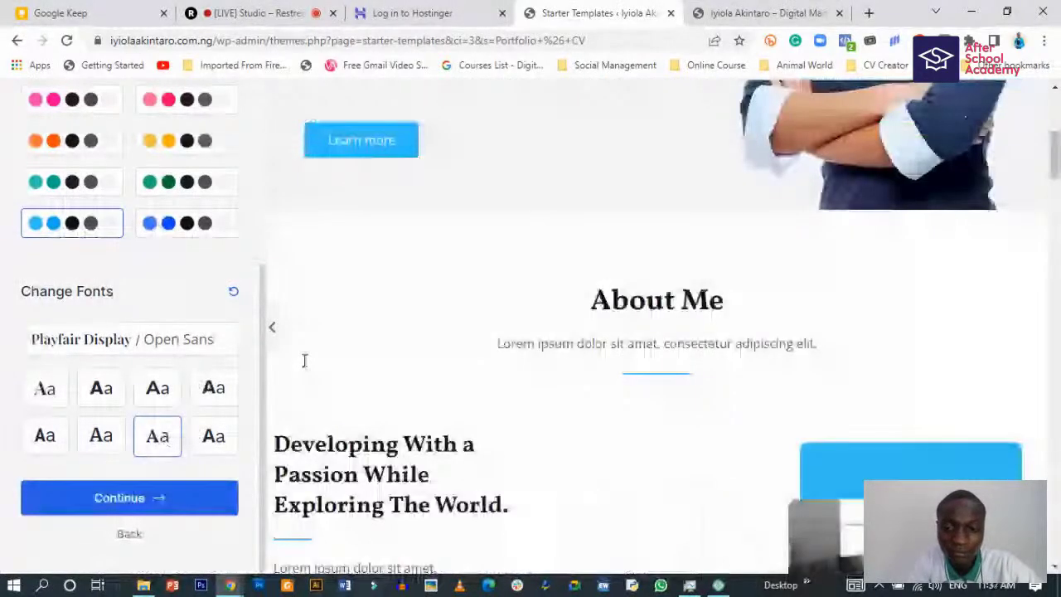
pyautogui.scroll(5, 304, 360)
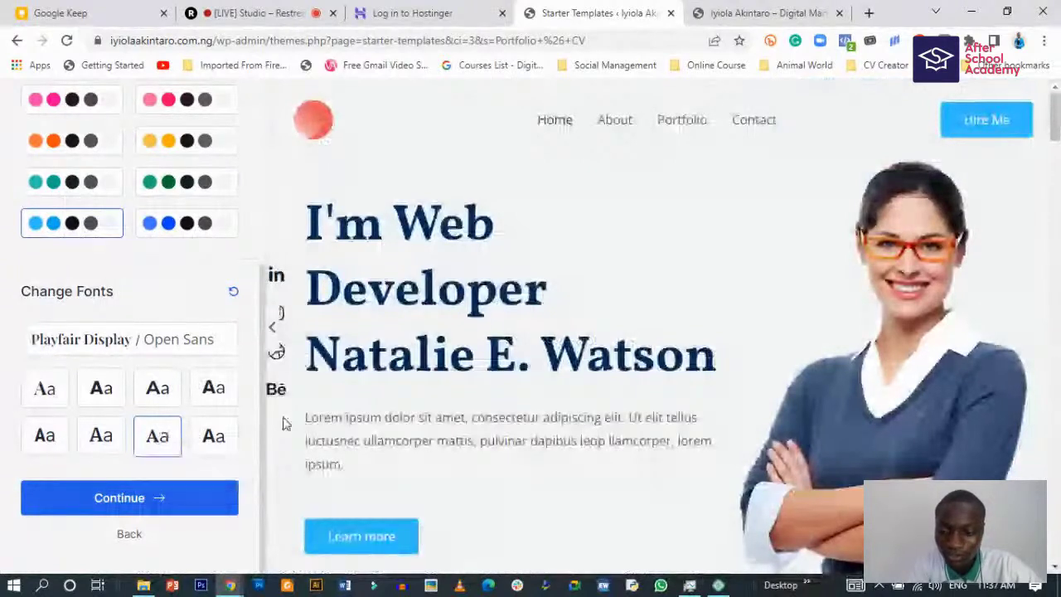
pyautogui.click(213, 436)
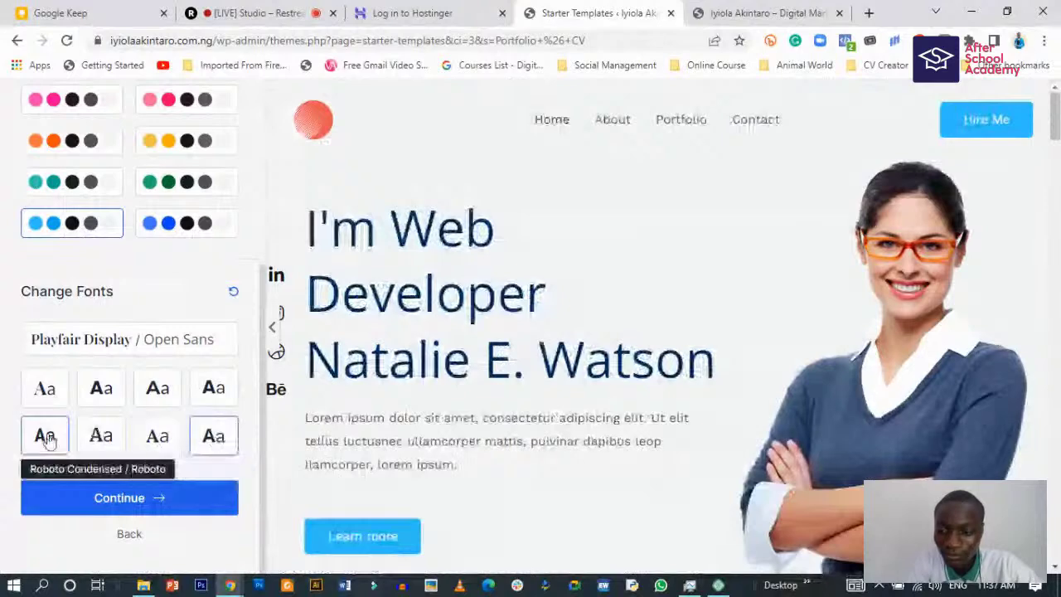
pyautogui.click(48, 388)
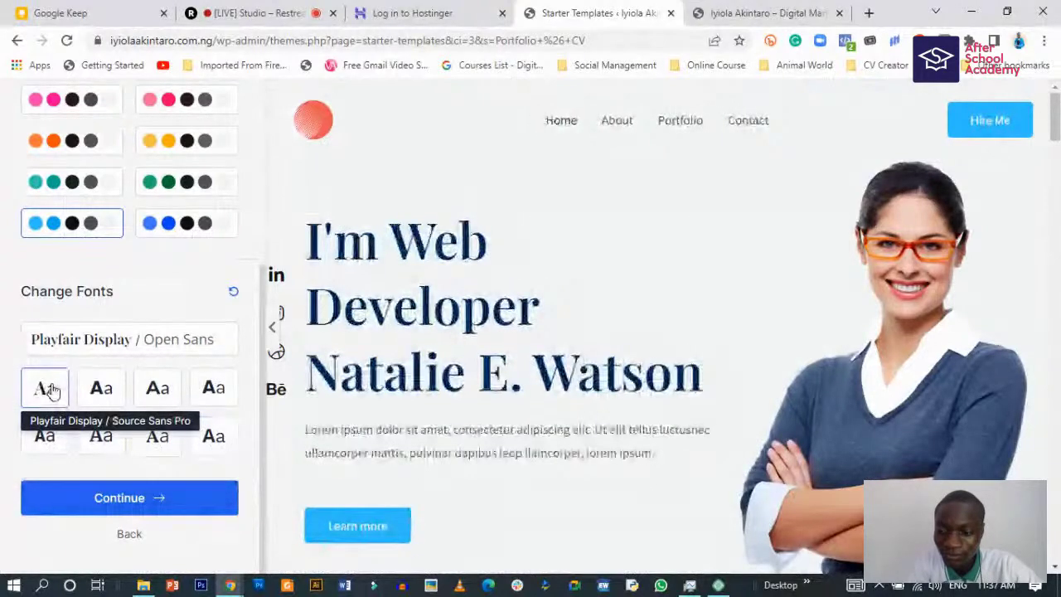
pyautogui.scroll(-2, 360, 426)
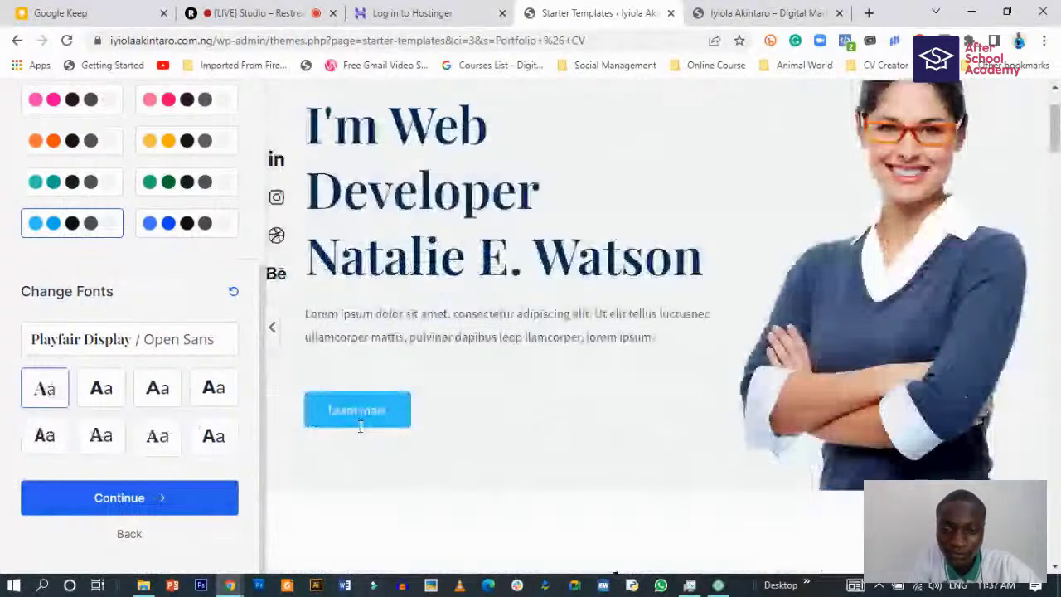
pyautogui.scroll(-5, 360, 426)
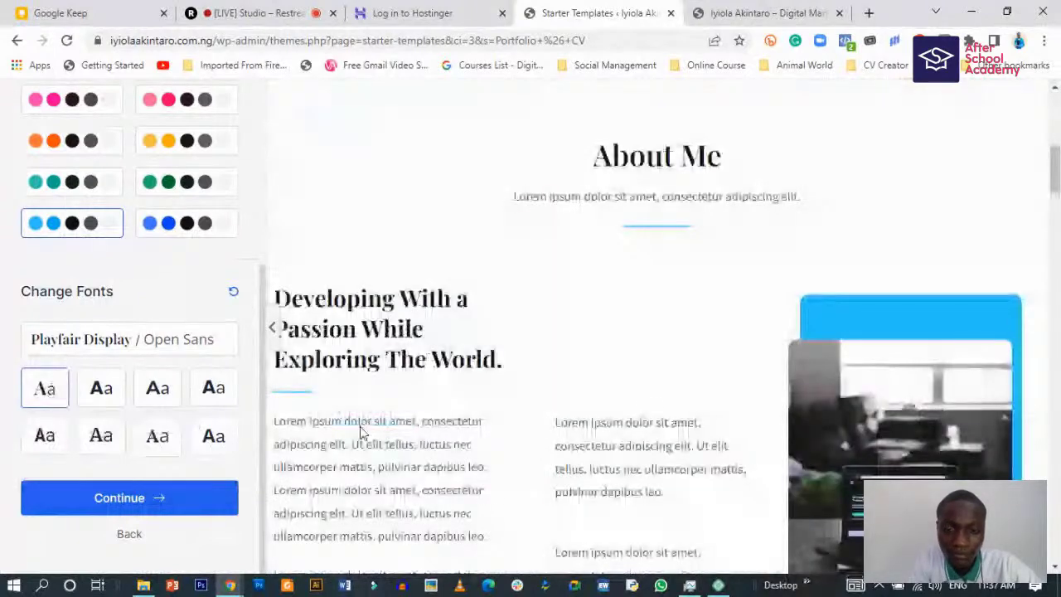
# - Settle on the Montserrat / Lato fonts and scroll through the preview
pyautogui.click(158, 386)
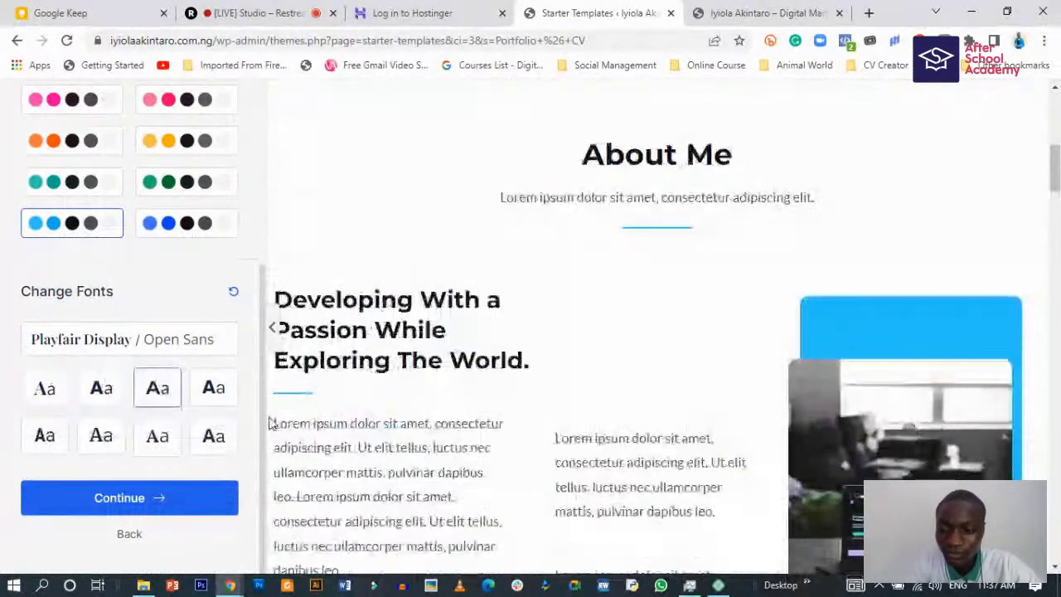
pyautogui.scroll(-2, 353, 421)
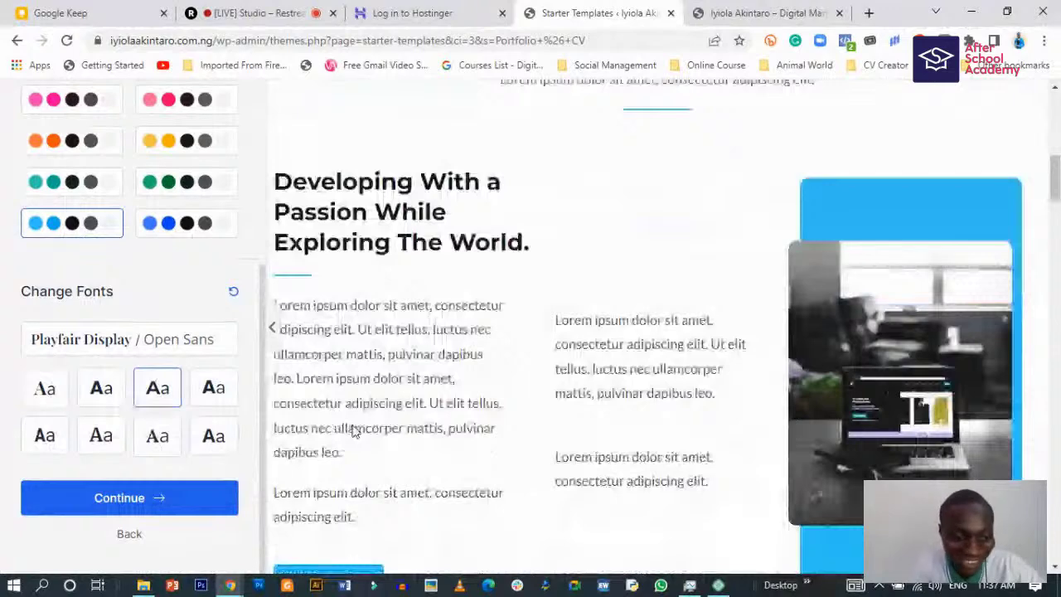
pyautogui.scroll(8, 353, 429)
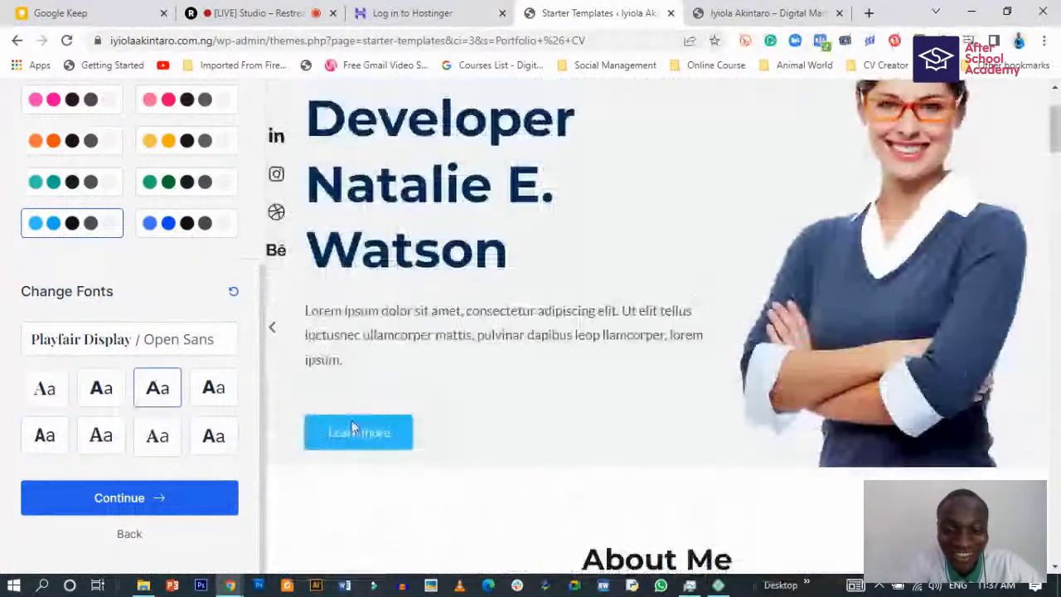
pyautogui.scroll(-6, 351, 422)
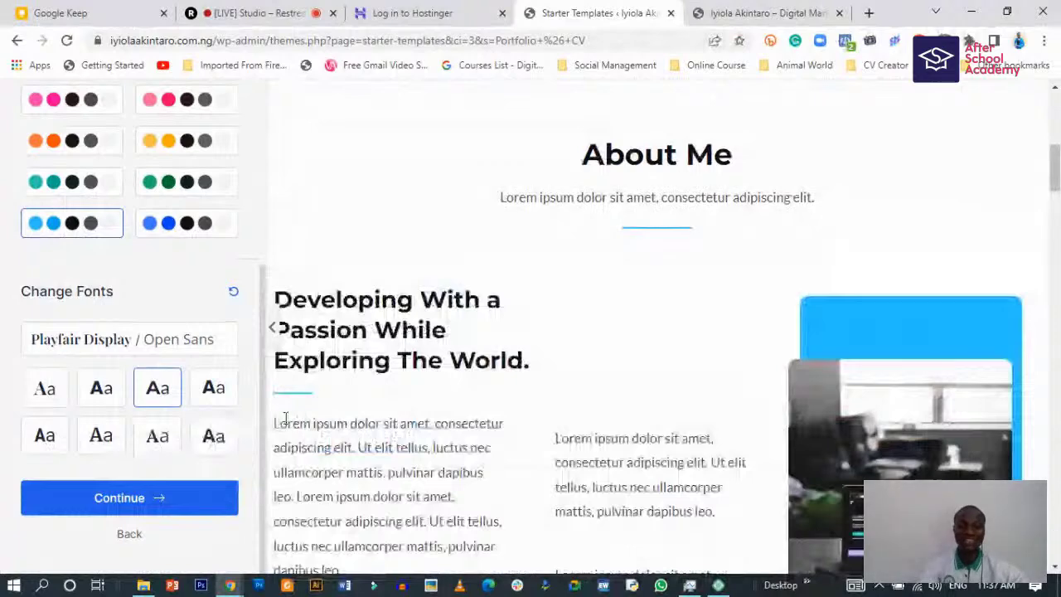
pyautogui.scroll(-4, 300, 411)
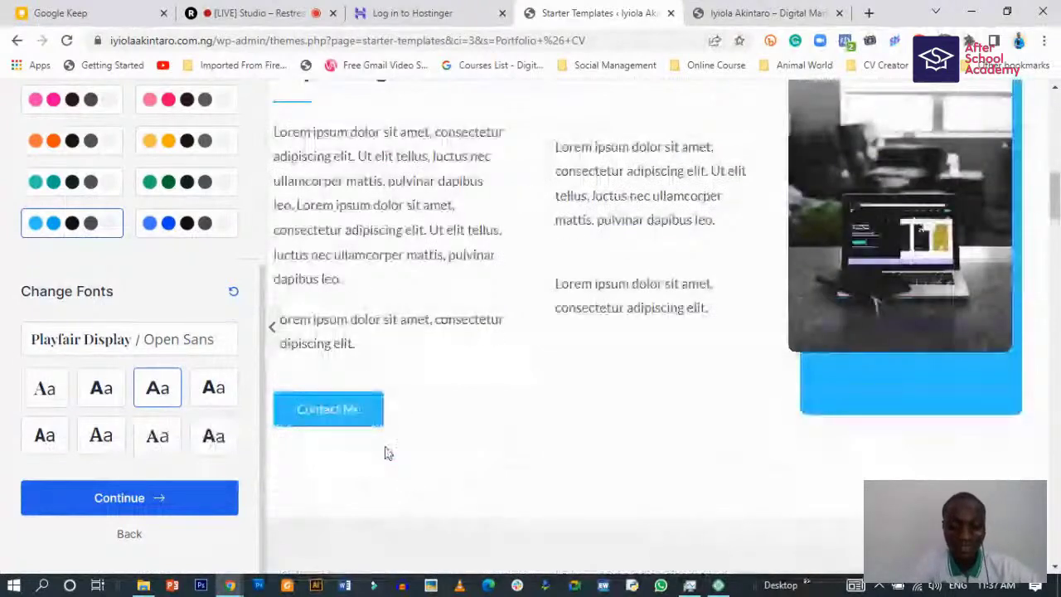
pyautogui.scroll(-2, 385, 447)
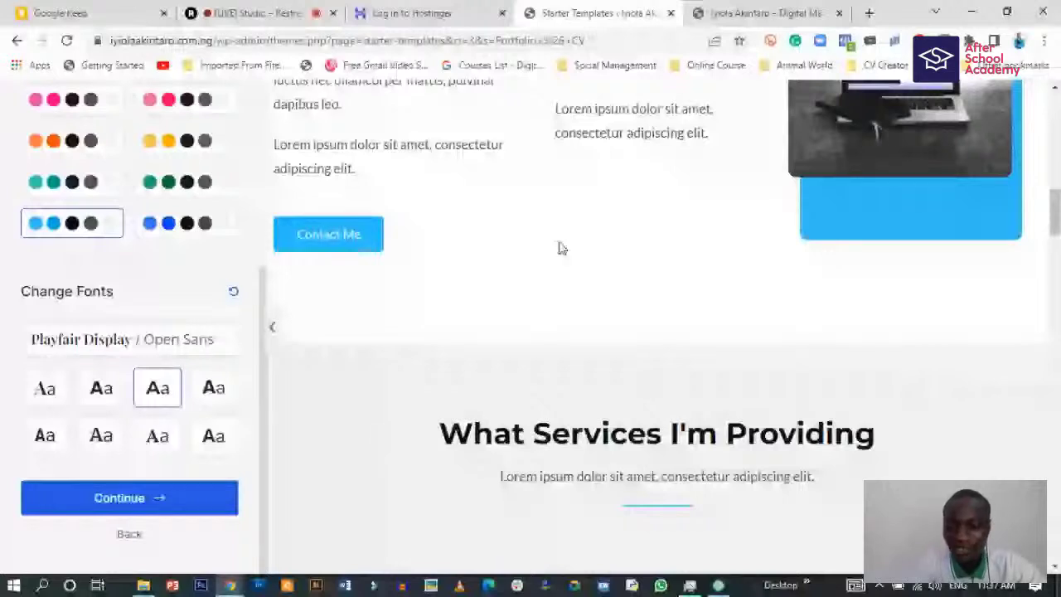
pyautogui.scroll(-6, 494, 373)
# - Accept the design and enter the first name and work e-mail on the final step
pyautogui.click(195, 497)
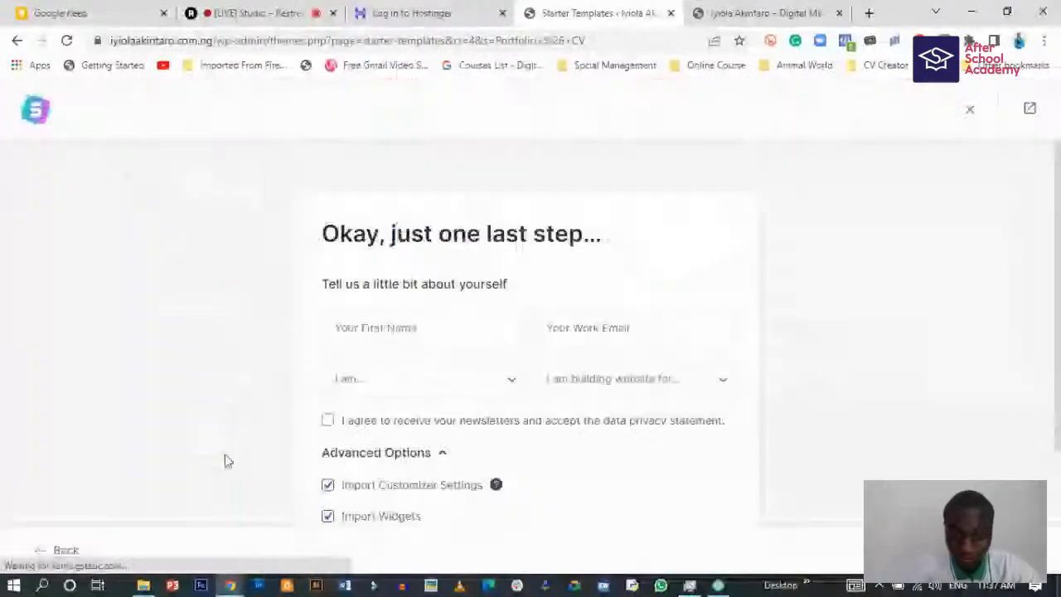
pyautogui.click(412, 316)
pyautogui.write('IYIOLA')
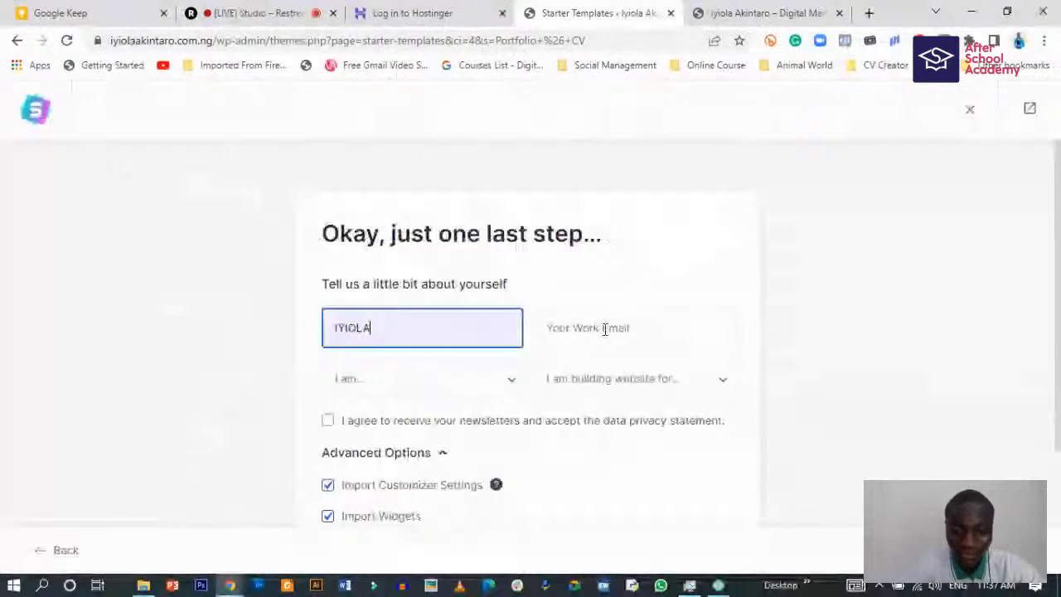
pyautogui.click(604, 329)
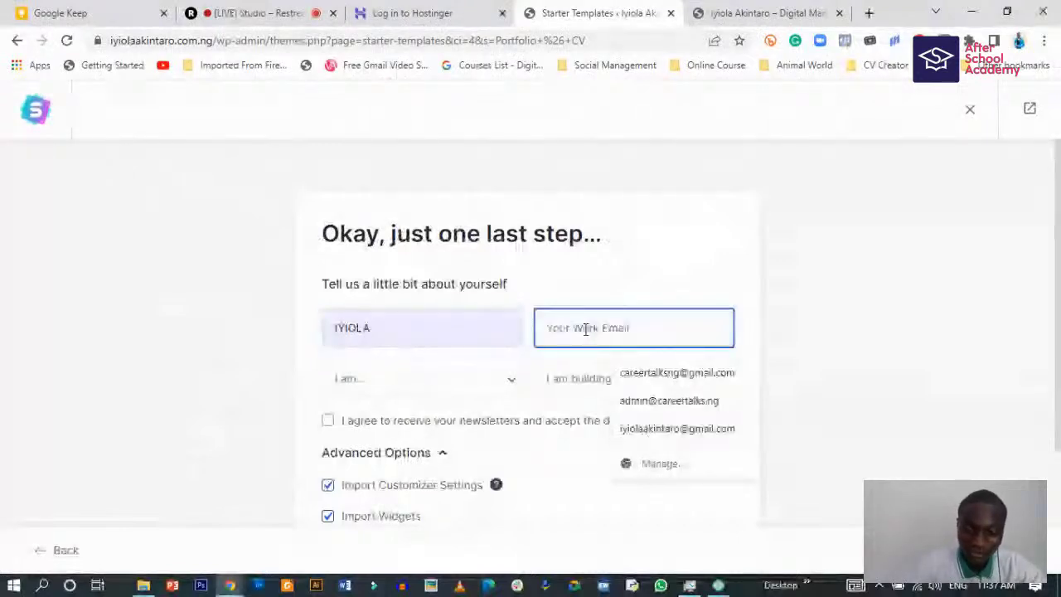
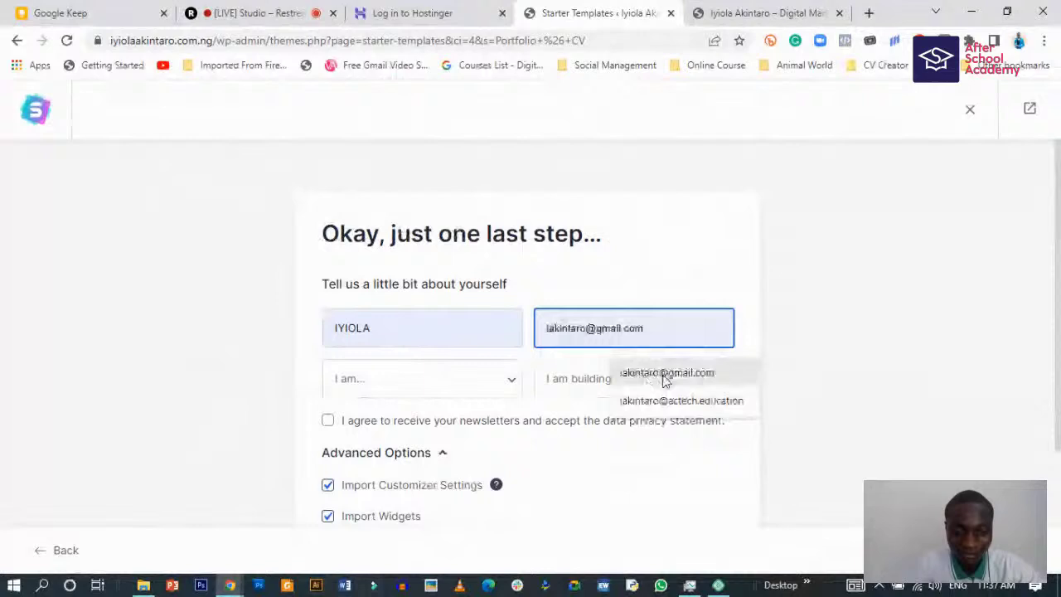
pyautogui.click(663, 374)
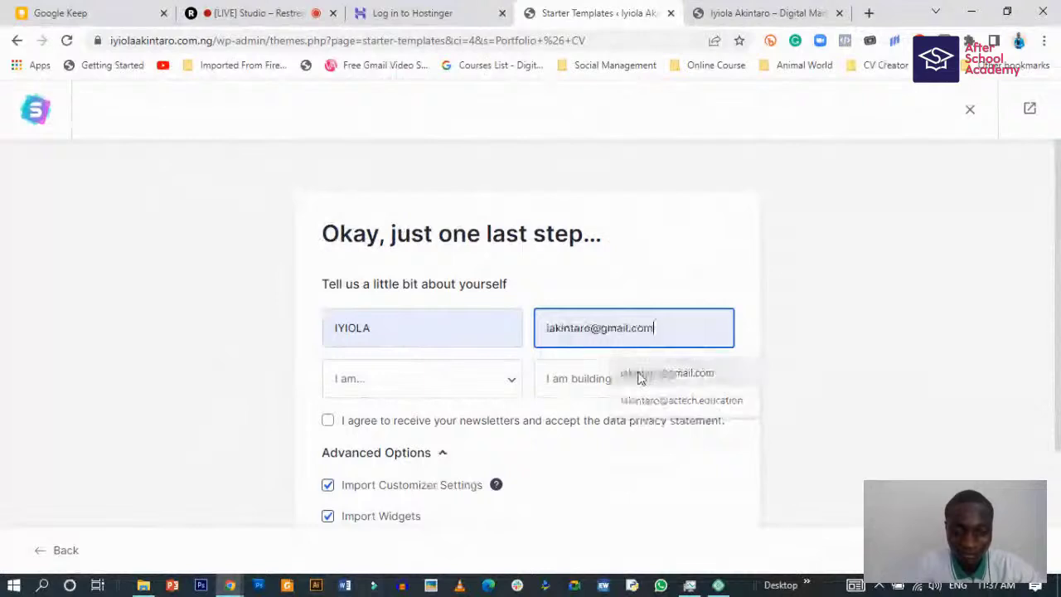
# - Set the level to Expert, building for Myself/My Company, and agree to the newsletter
pyautogui.click(406, 385)
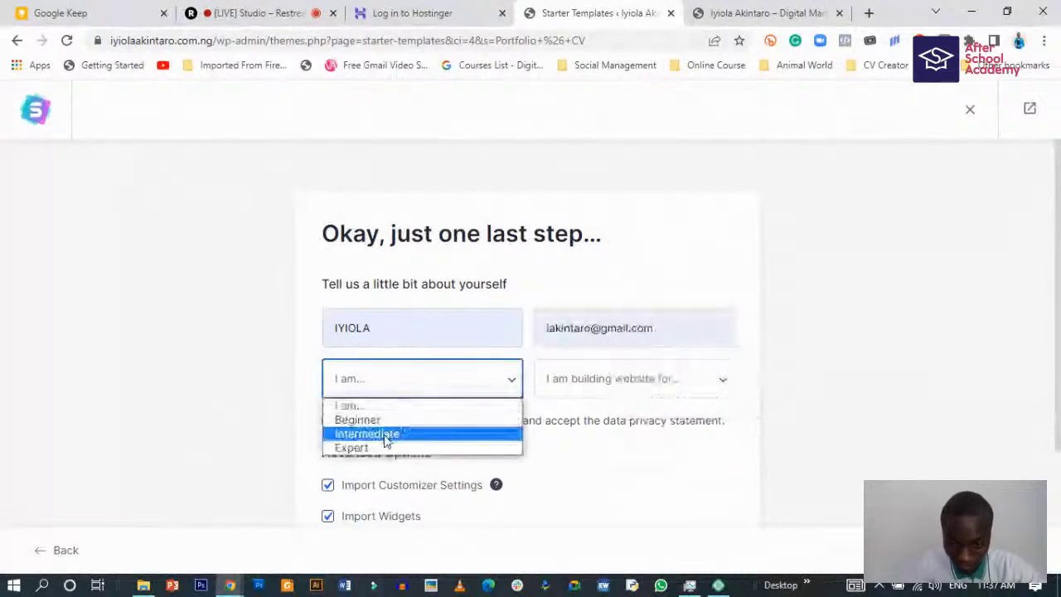
pyautogui.click(355, 448)
pyautogui.click(632, 383)
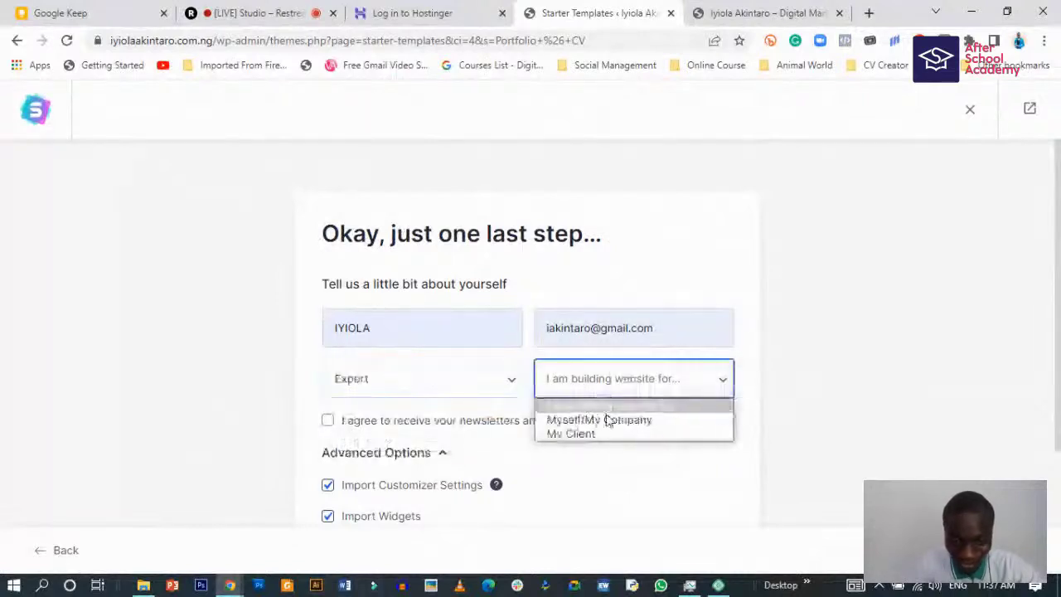
pyautogui.click(615, 421)
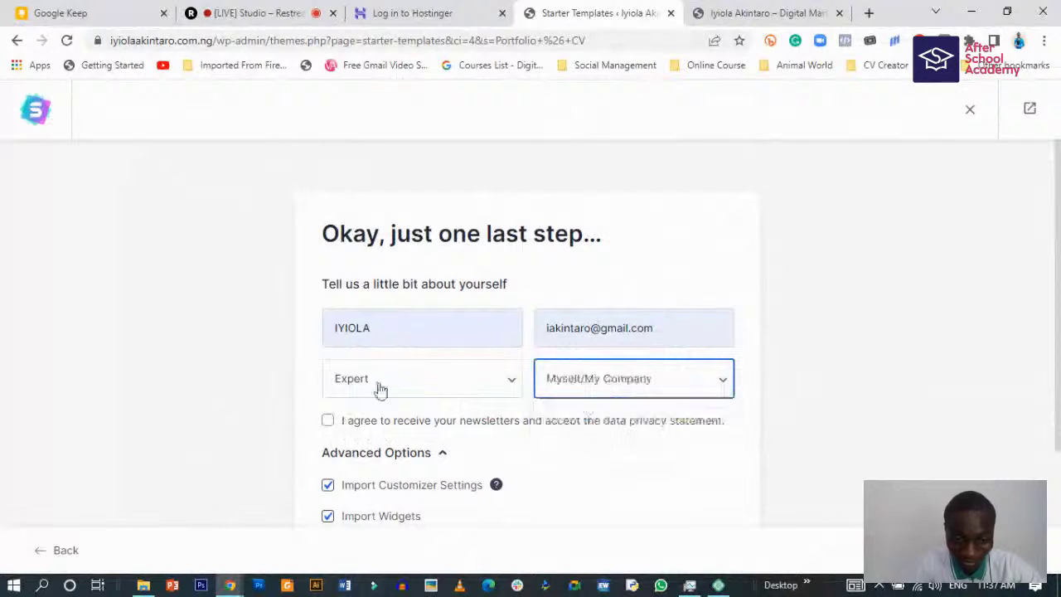
pyautogui.click(327, 422)
pyautogui.scroll(-2, 402, 461)
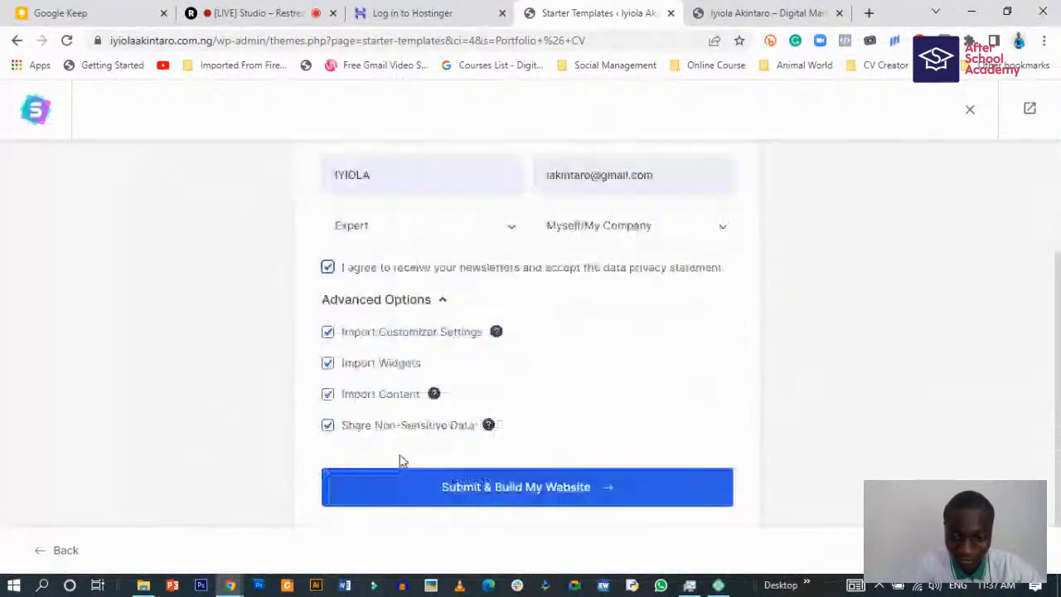
# - Submit the details to build the Portfolio site and wait for the import to complete
pyautogui.click(550, 473)
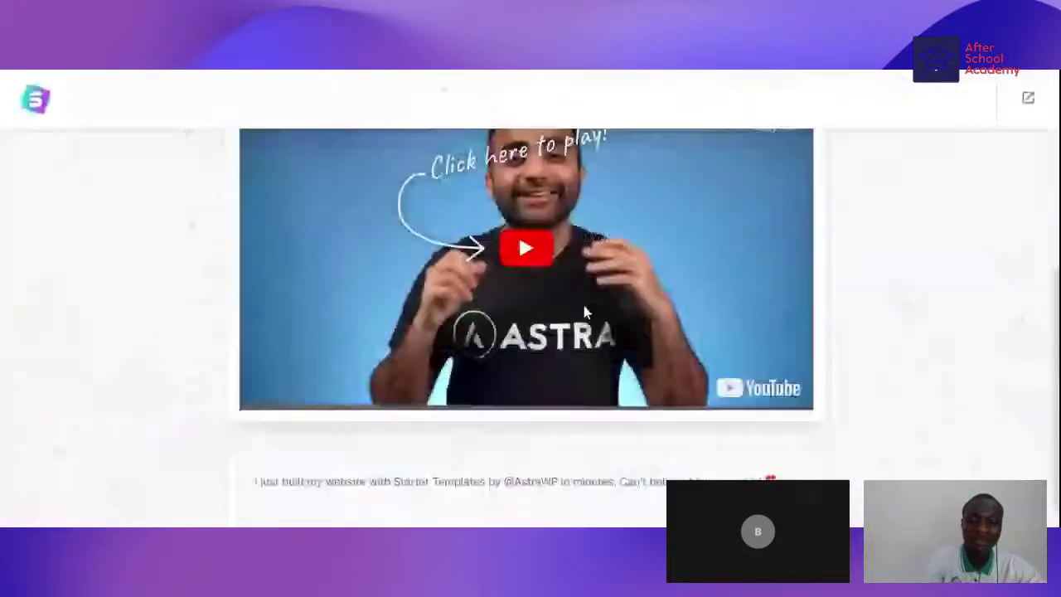
pyautogui.scroll(-3, 562, 260)
pyautogui.scroll(3, 497, 273)
pyautogui.scroll(-3, 496, 267)
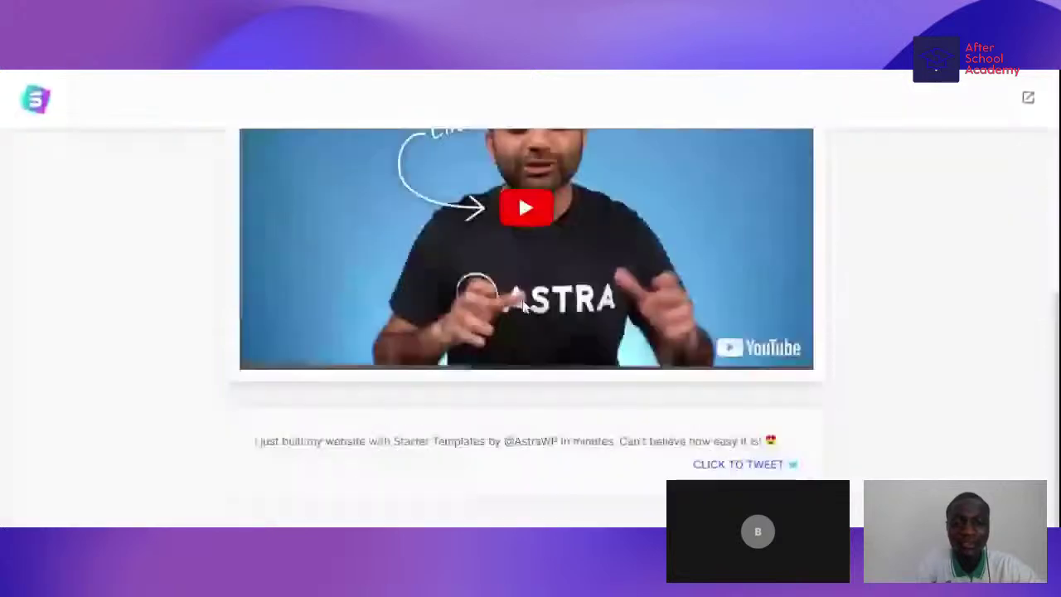
pyautogui.scroll(3, 519, 271)
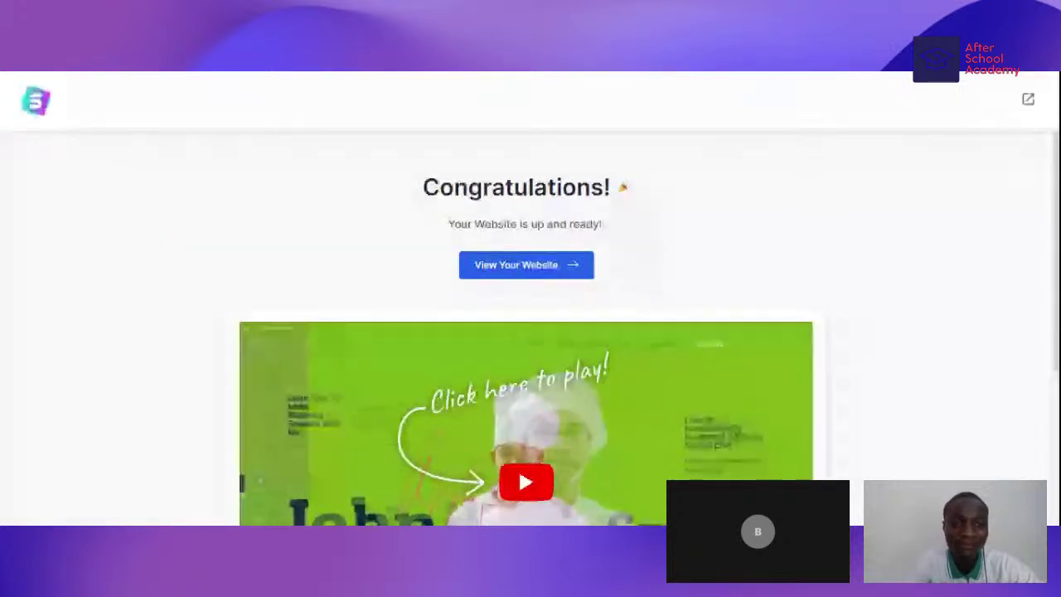
pyautogui.scroll(-2, 480, 209)
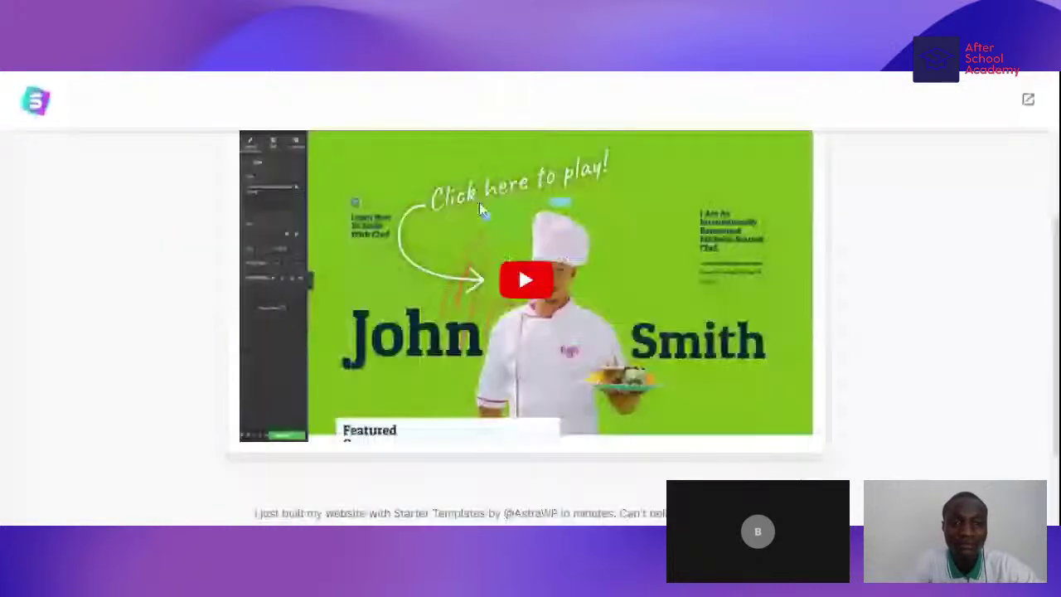
pyautogui.scroll(1, 479, 210)
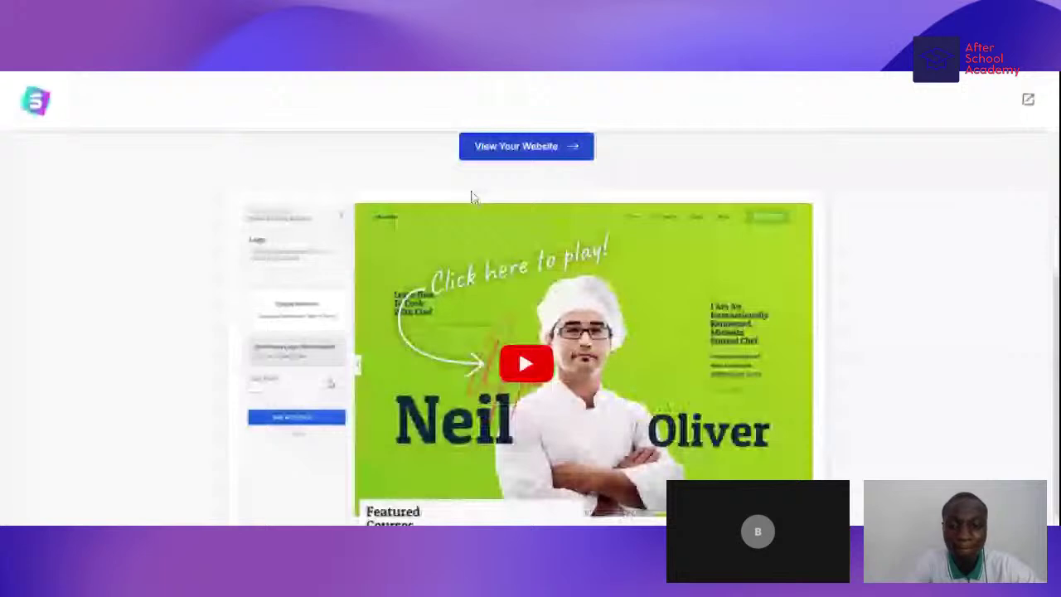
pyautogui.scroll(2, 471, 196)
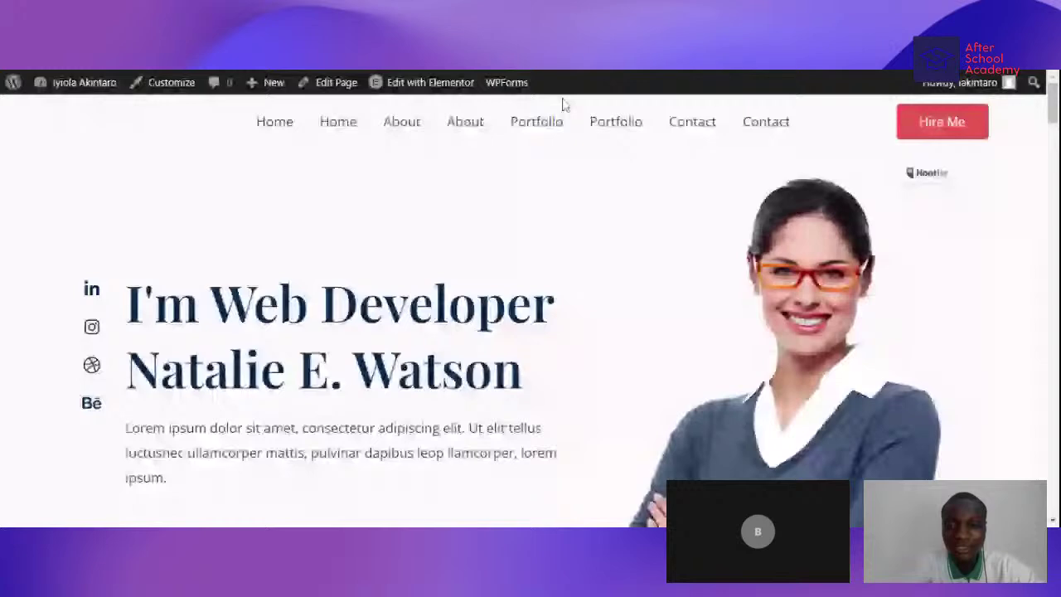
# - Scroll through the imported homepage's About Me, services and Working Process sections
pyautogui.scroll(-2, 340, 239)
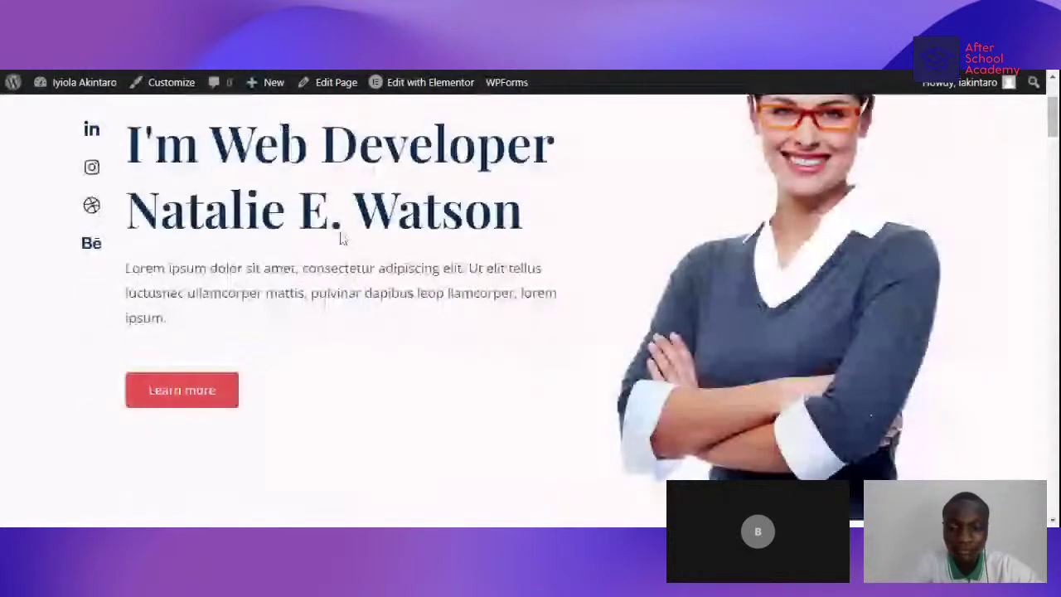
pyautogui.scroll(2, 344, 237)
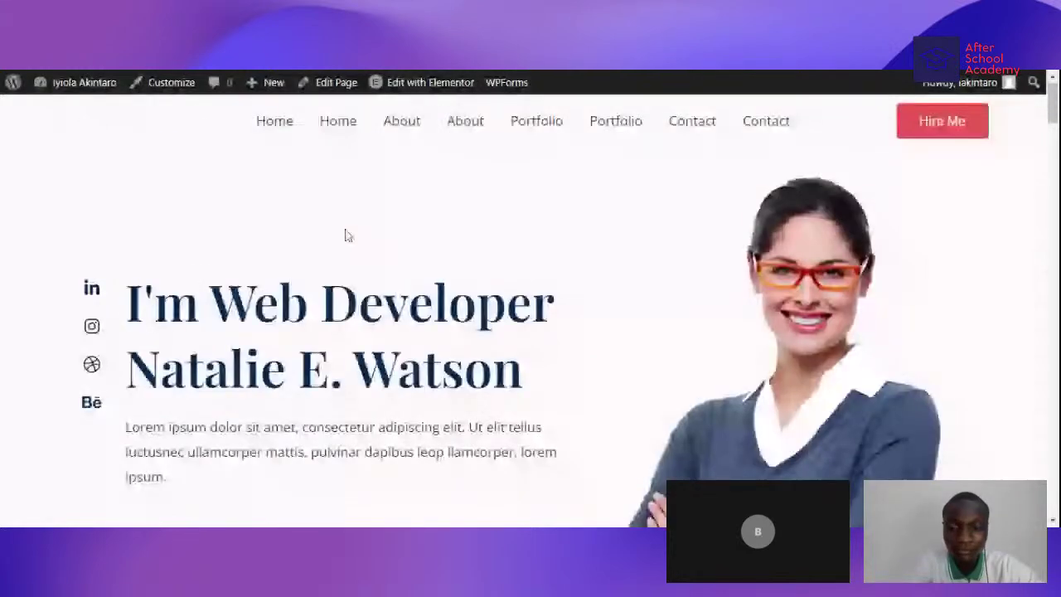
pyautogui.scroll(-5, 341, 235)
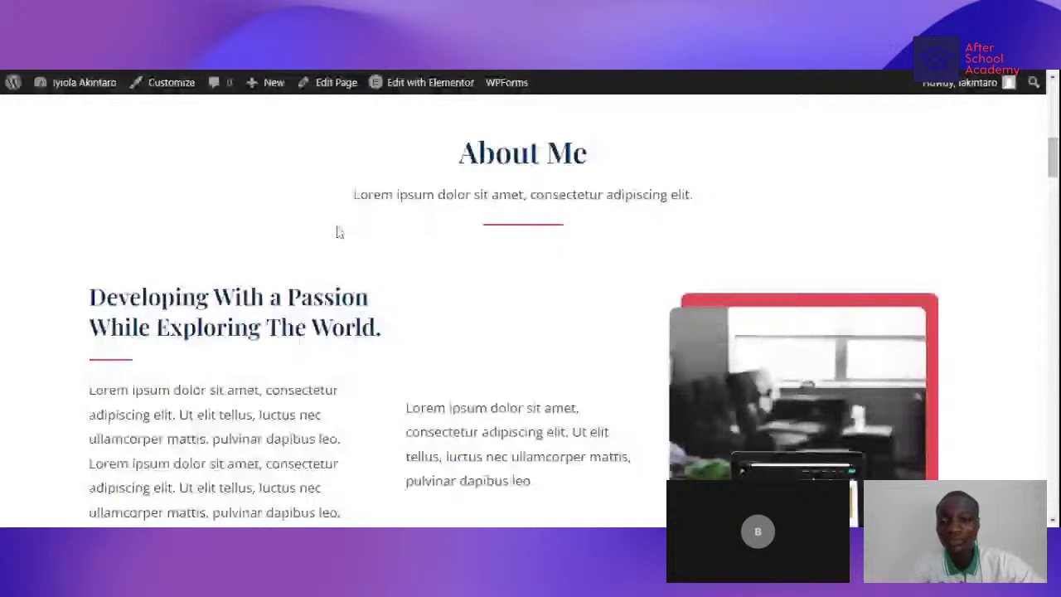
pyautogui.scroll(5, 337, 230)
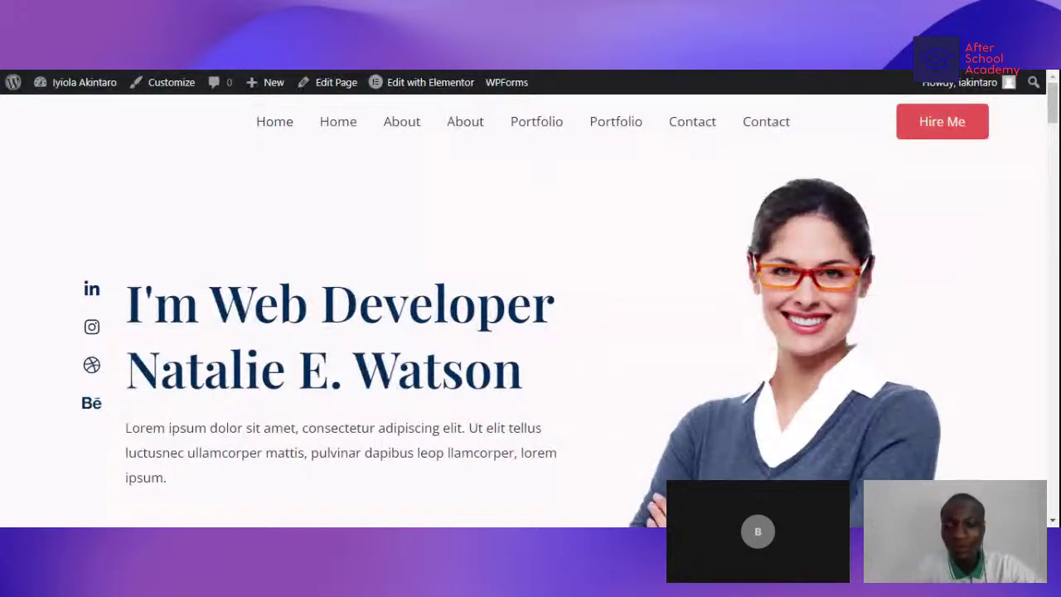
pyautogui.scroll(-1, 531, 305)
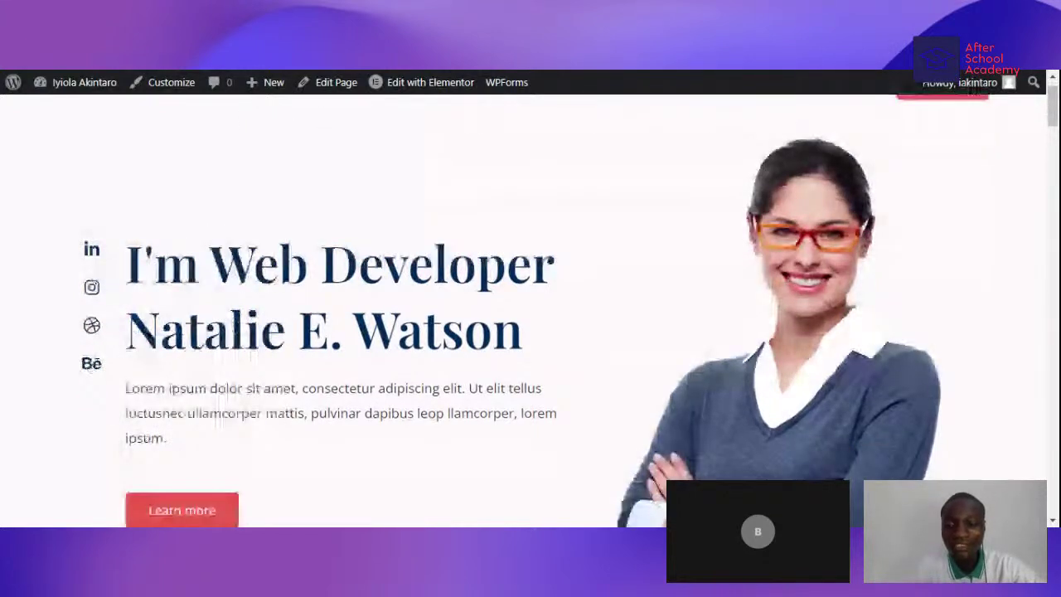
pyautogui.scroll(-3, 530, 305)
pyautogui.scroll(-5, 531, 305)
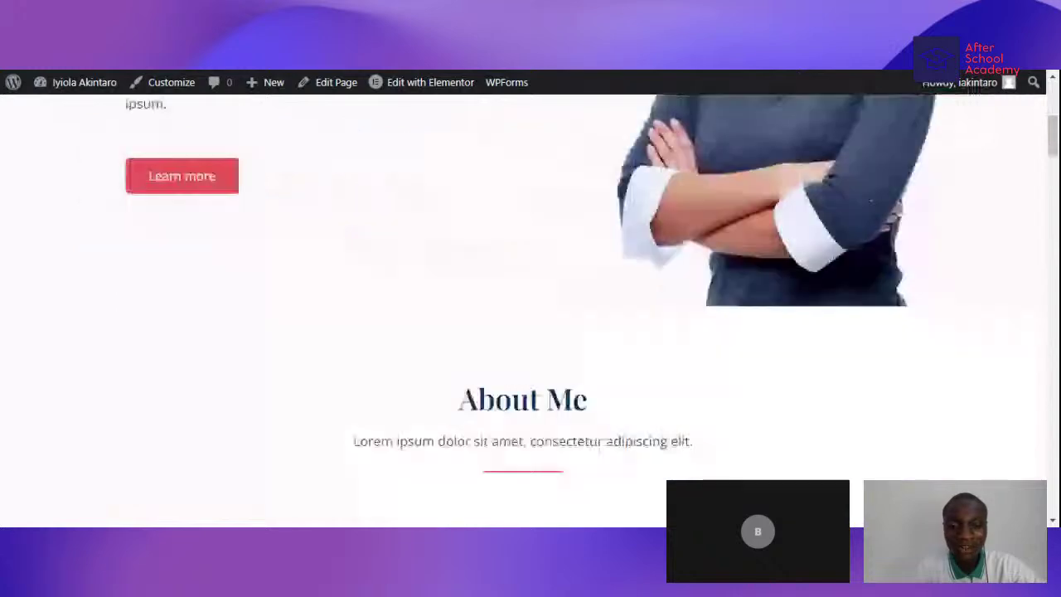
pyautogui.scroll(-6, 531, 305)
pyautogui.scroll(-8, 300, 280)
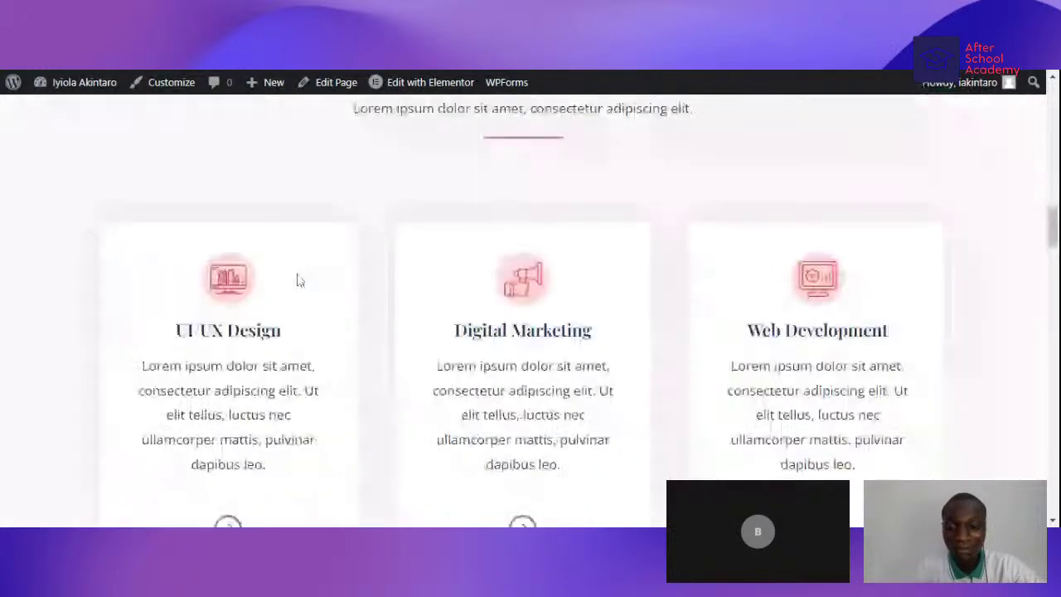
pyautogui.scroll(-5, 299, 281)
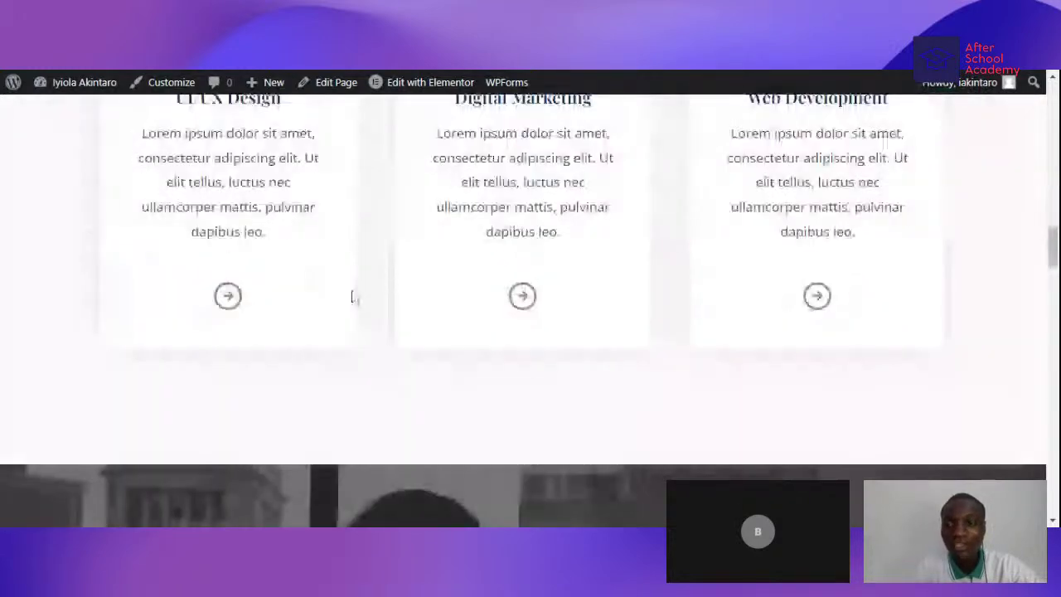
pyautogui.scroll(-8, 364, 386)
pyautogui.scroll(3, 361, 372)
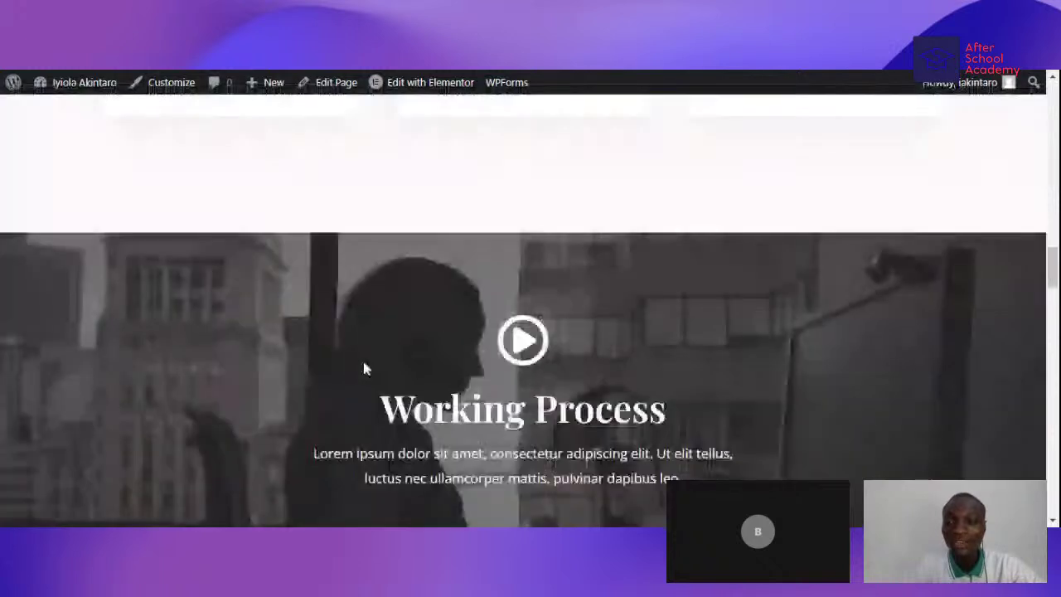
pyautogui.scroll(10, 365, 369)
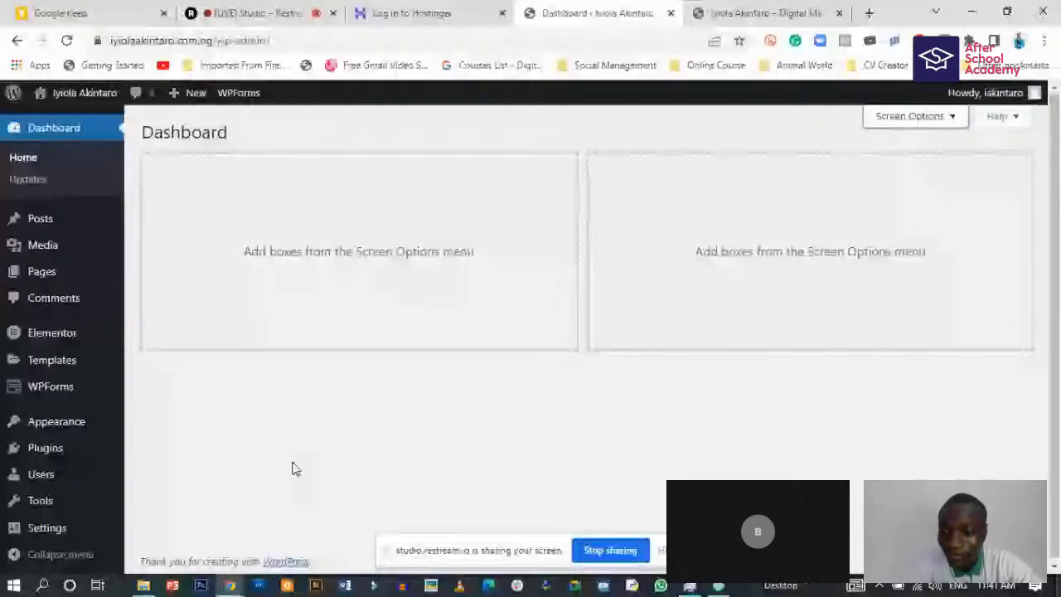
# - Open Plugins > Installed Plugins and select all listed plugins
pyautogui.moveTo(47, 441)
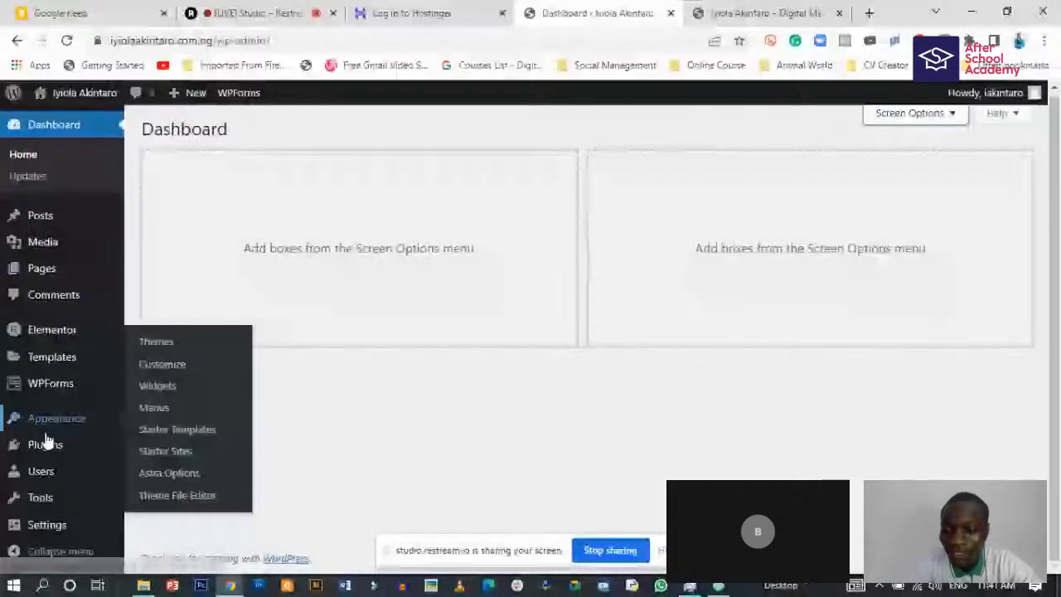
pyautogui.moveTo(82, 418)
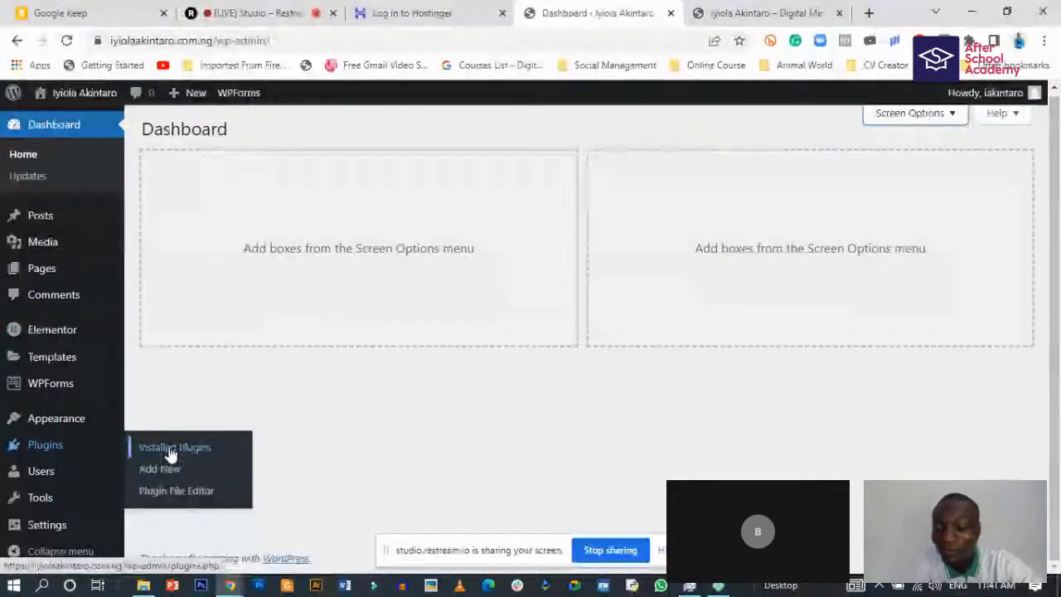
pyautogui.click(171, 454)
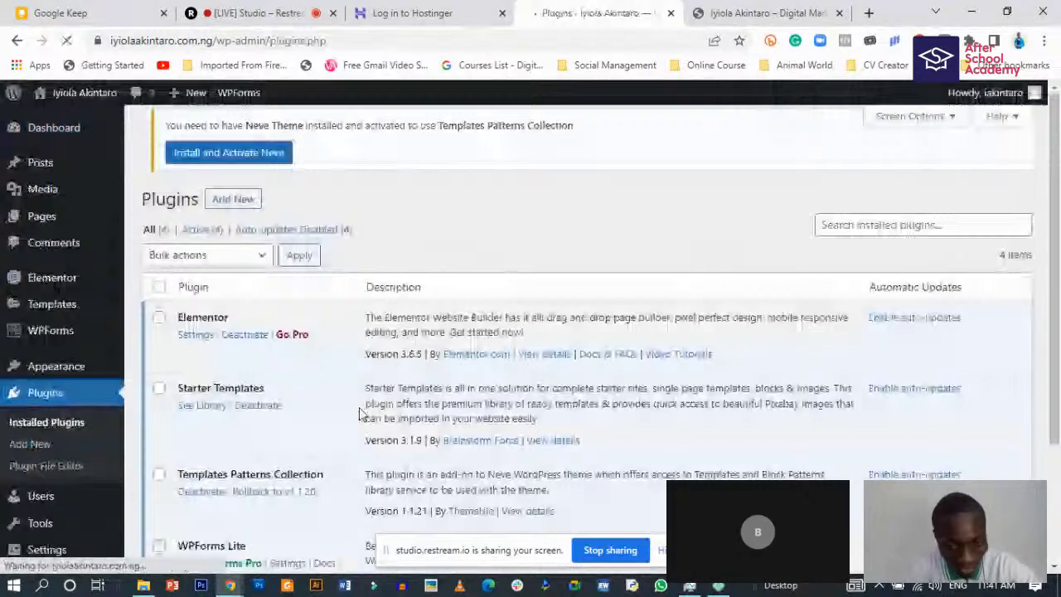
pyautogui.scroll(-2, 361, 414)
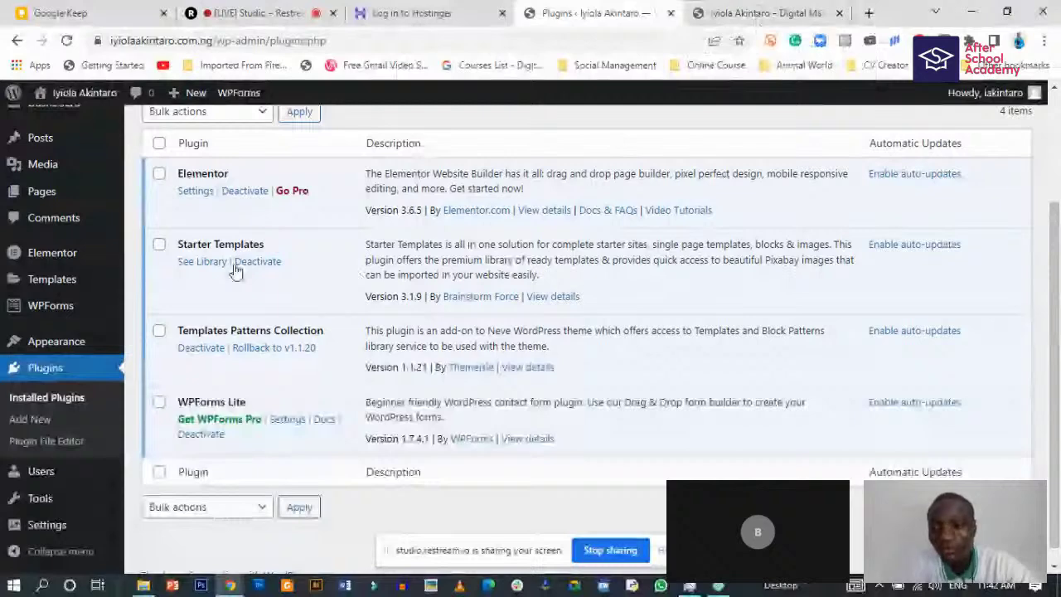
pyautogui.click(159, 143)
# - Start deactivating Templates Patterns Collection, bringing up its deactivation feedback prompt
pyautogui.scroll(2, 282, 281)
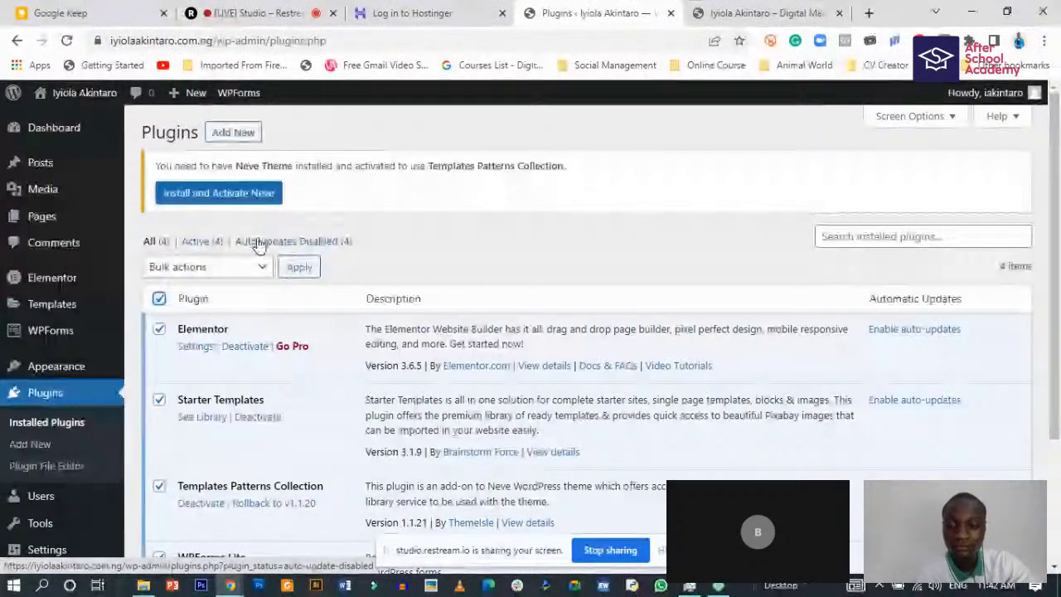
pyautogui.scroll(-1, 266, 247)
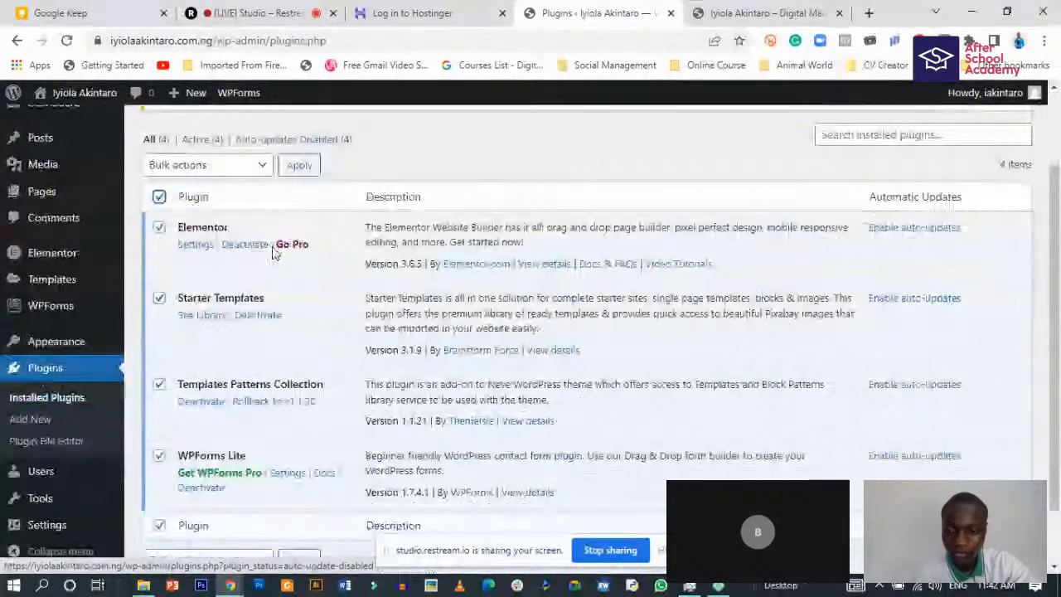
pyautogui.click(265, 245)
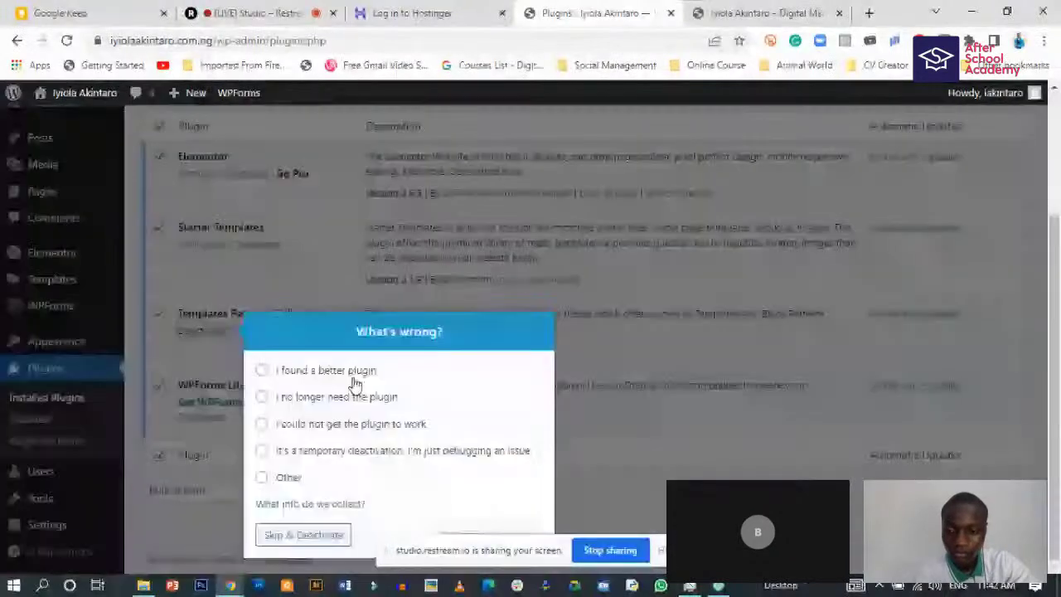
# - Skip the feedback, deactivate Templates Patterns Collection, then delete it and confirm
pyautogui.click(303, 535)
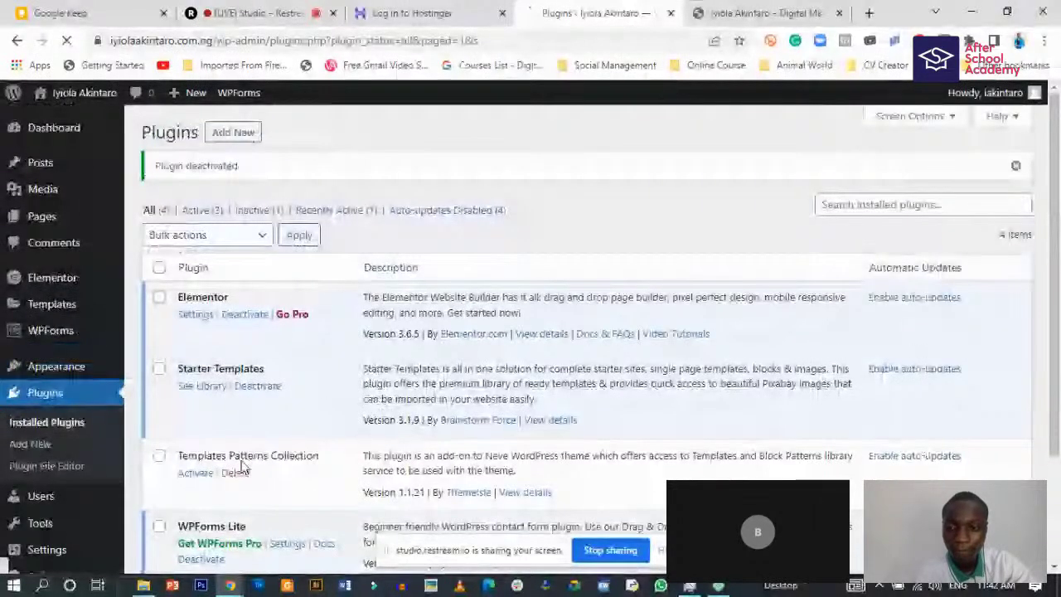
pyautogui.click(239, 474)
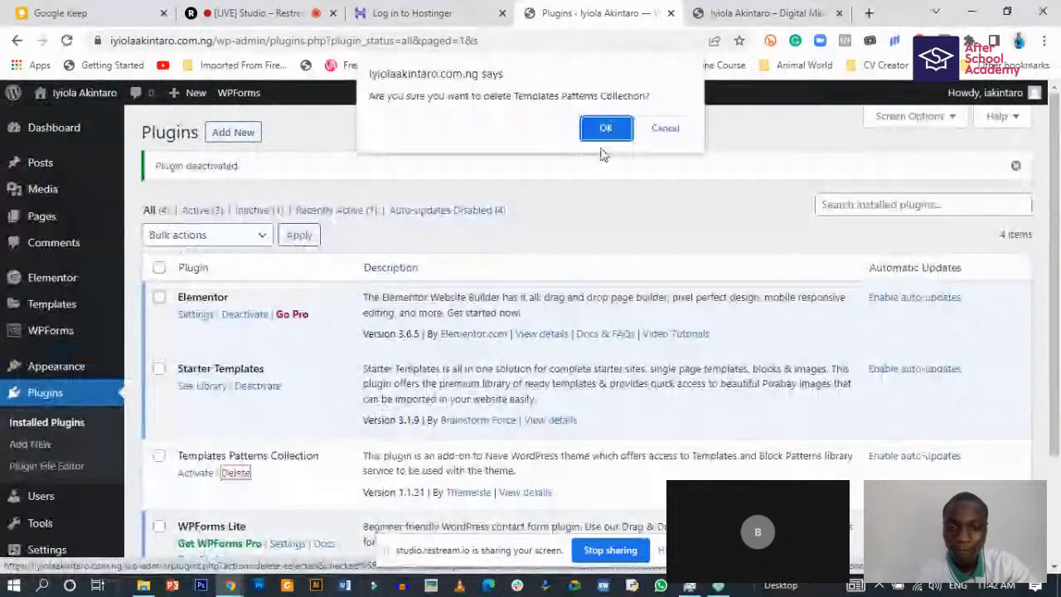
pyautogui.click(605, 129)
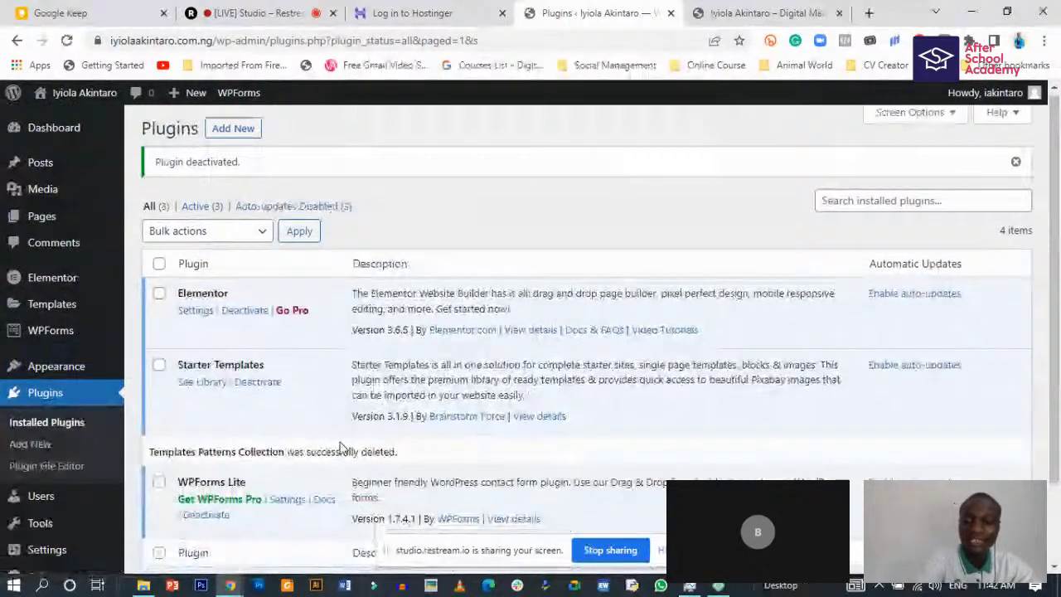
pyautogui.scroll(-1, 340, 447)
pyautogui.scroll(1, 272, 354)
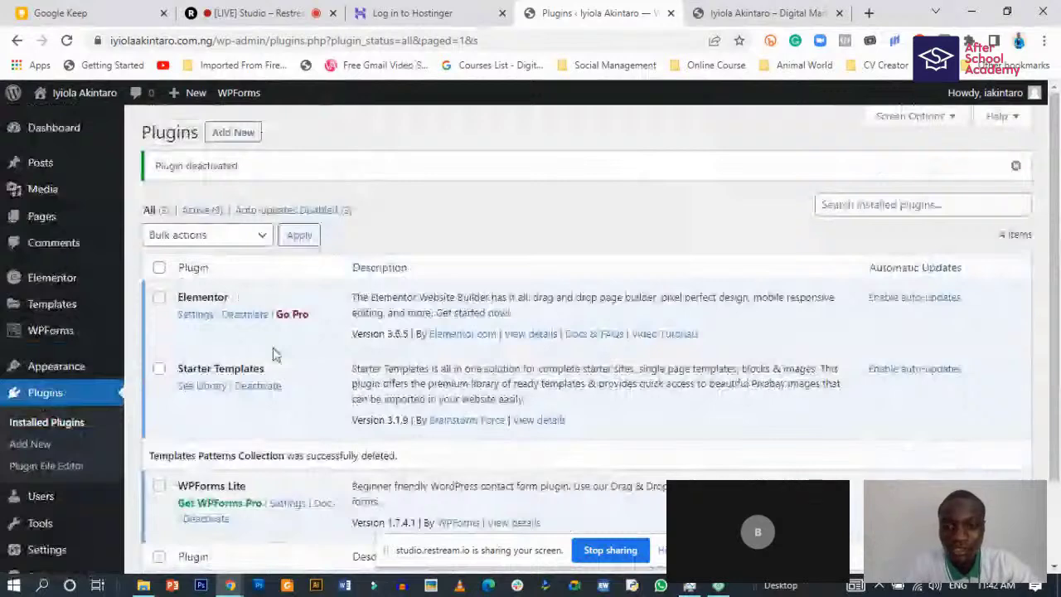
pyautogui.click(257, 12)
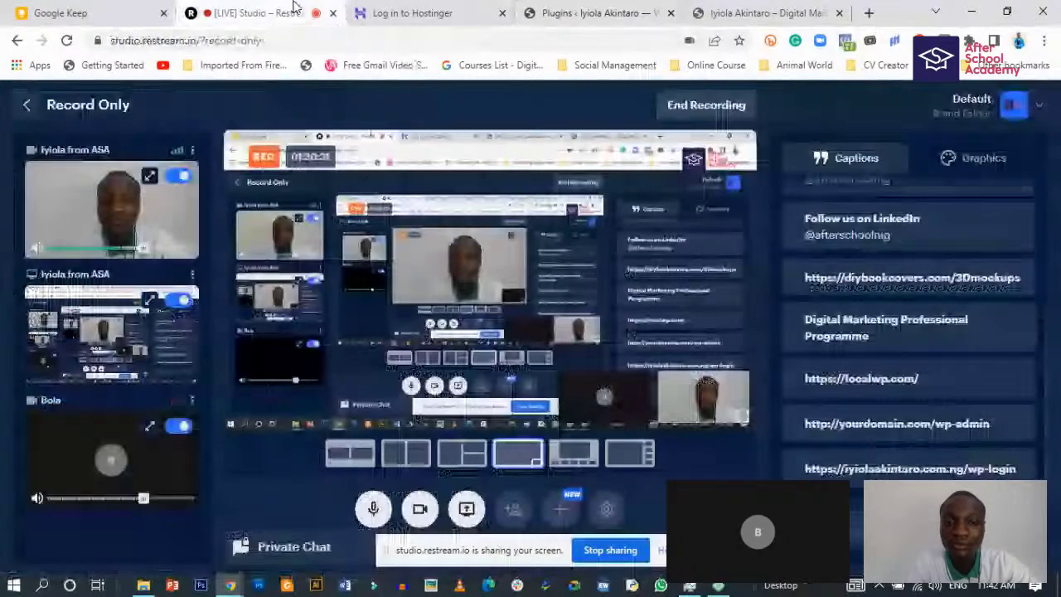
# - Switch back to the WordPress Installed Plugins tab showing the three remaining plugins
pyautogui.click(592, 13)
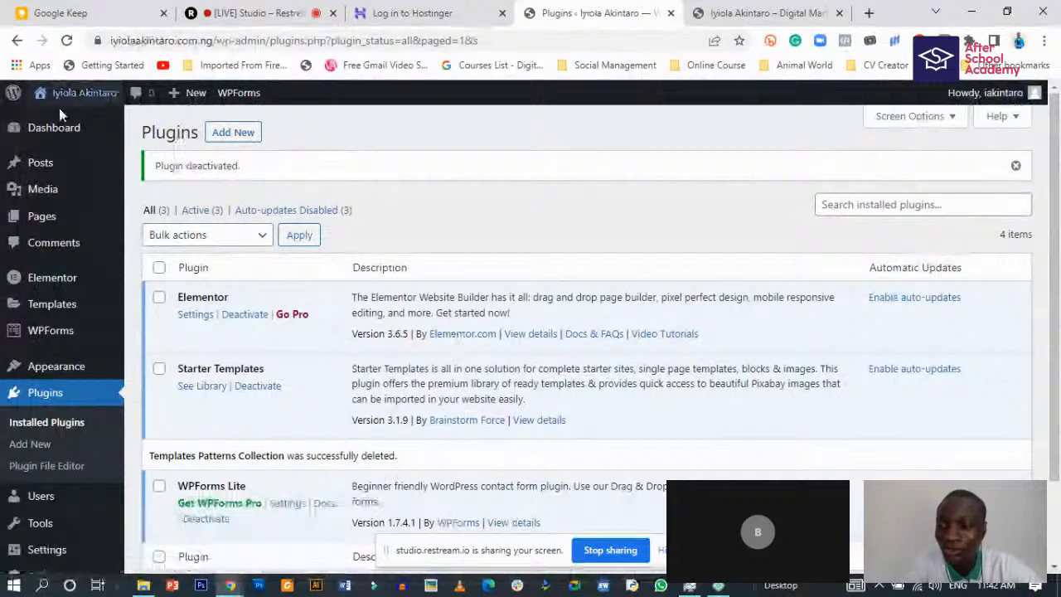
pyautogui.scroll(-1, 53, 398)
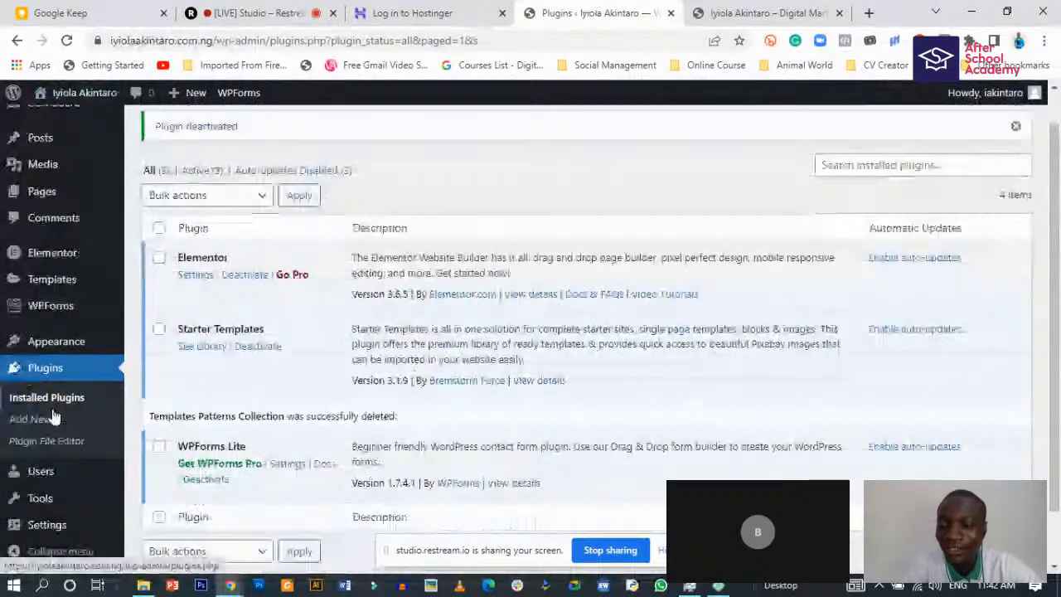
pyautogui.scroll(1, 53, 397)
pyautogui.moveTo(64, 130)
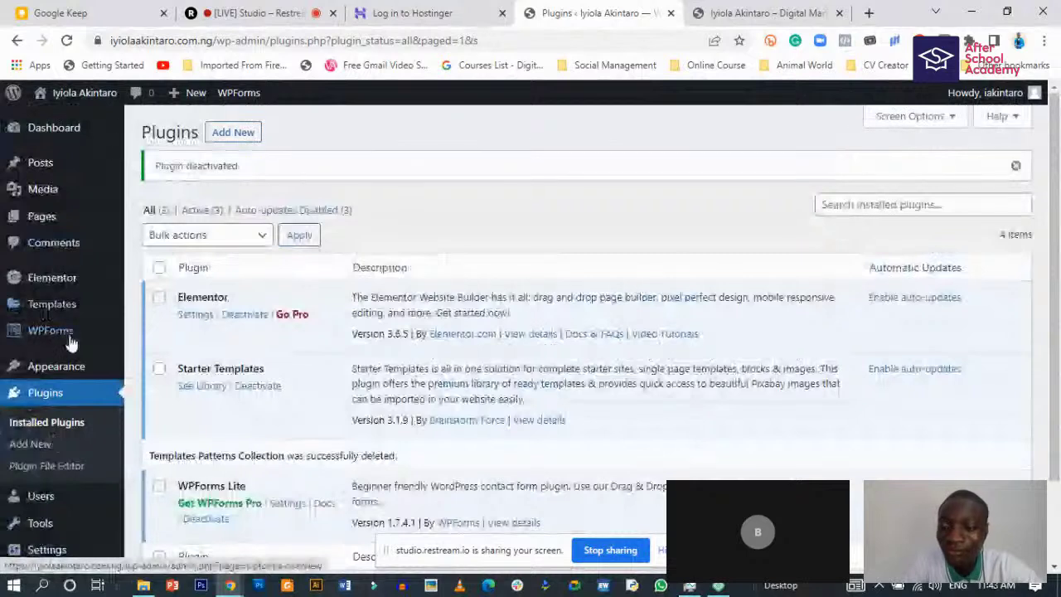
pyautogui.moveTo(54, 373)
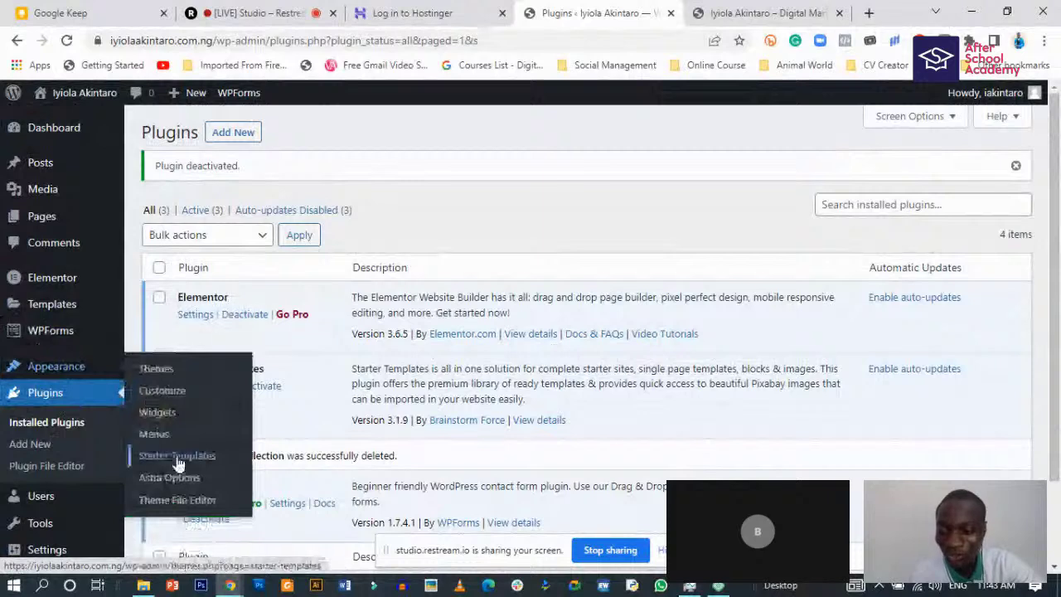
# - Open Appearance > Starter Templates, keep Elementor as page builder, and browse Portfolio & CV templates
pyautogui.click(178, 458)
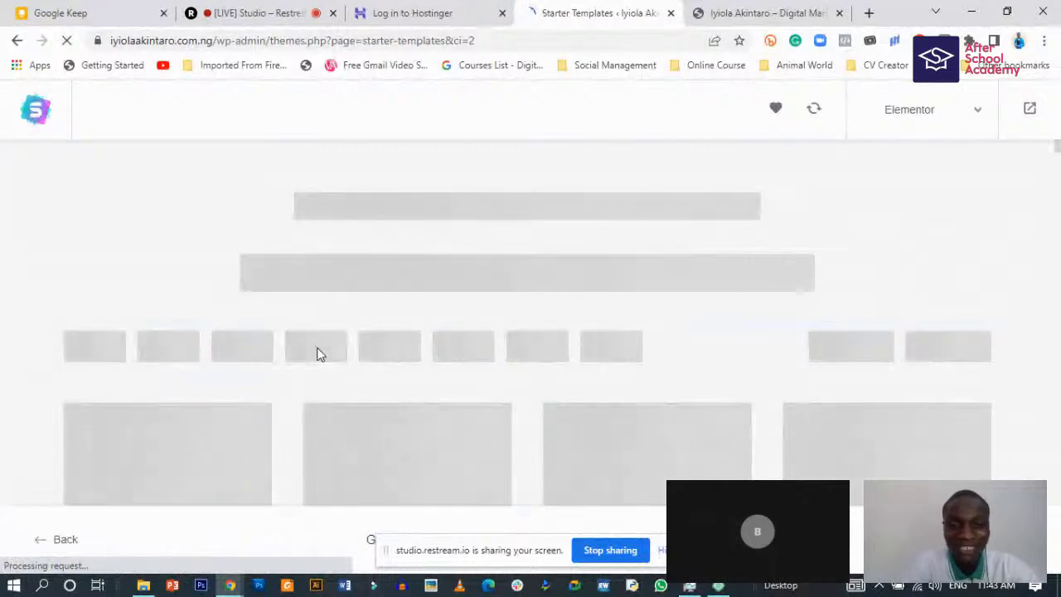
pyautogui.moveTo(282, 370)
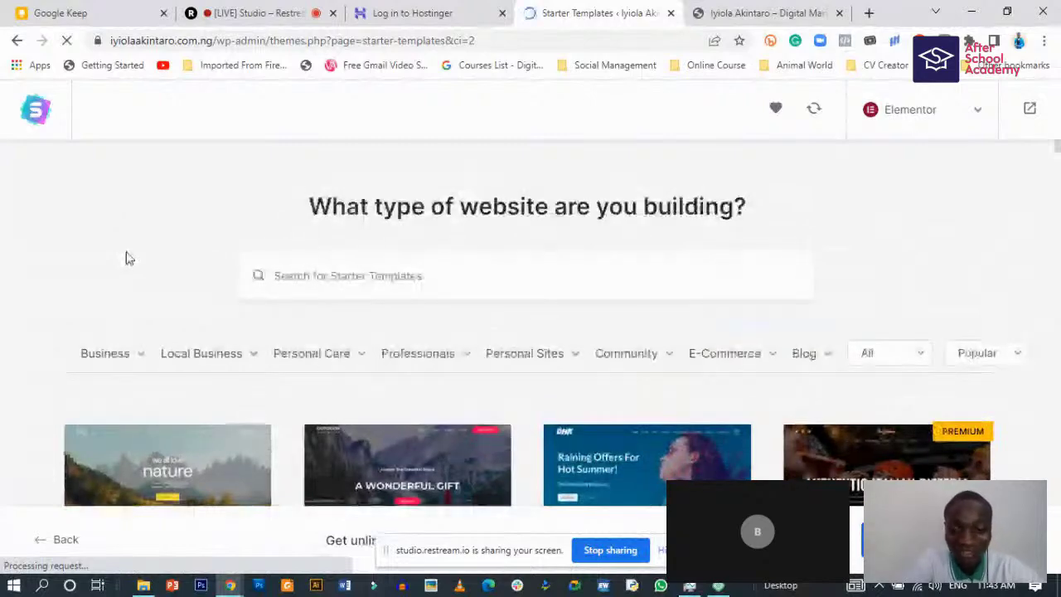
pyautogui.scroll(-1, 128, 259)
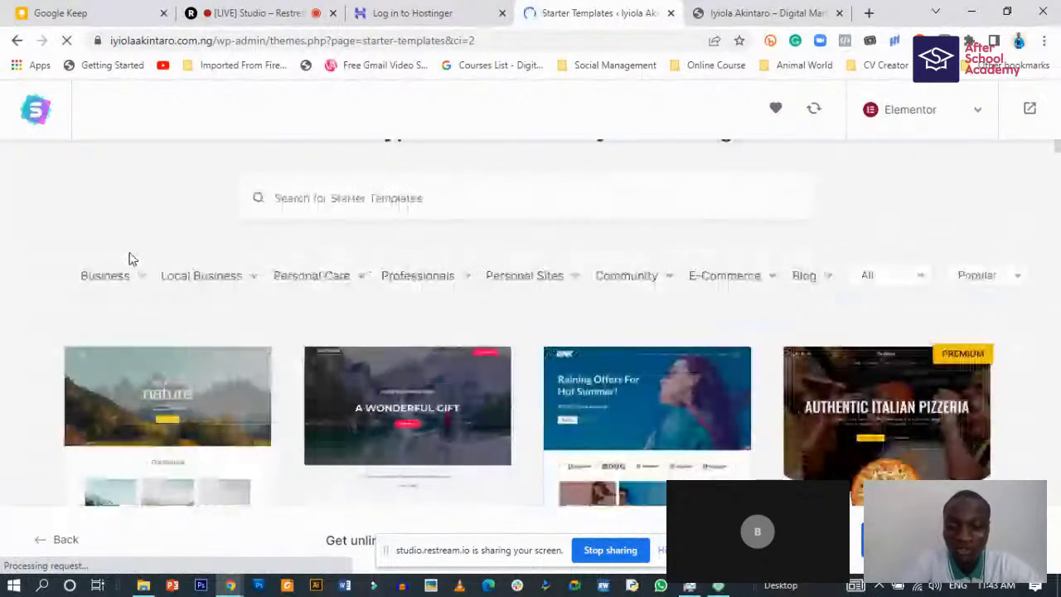
pyautogui.scroll(-1, 71, 260)
pyautogui.scroll(2, 261, 234)
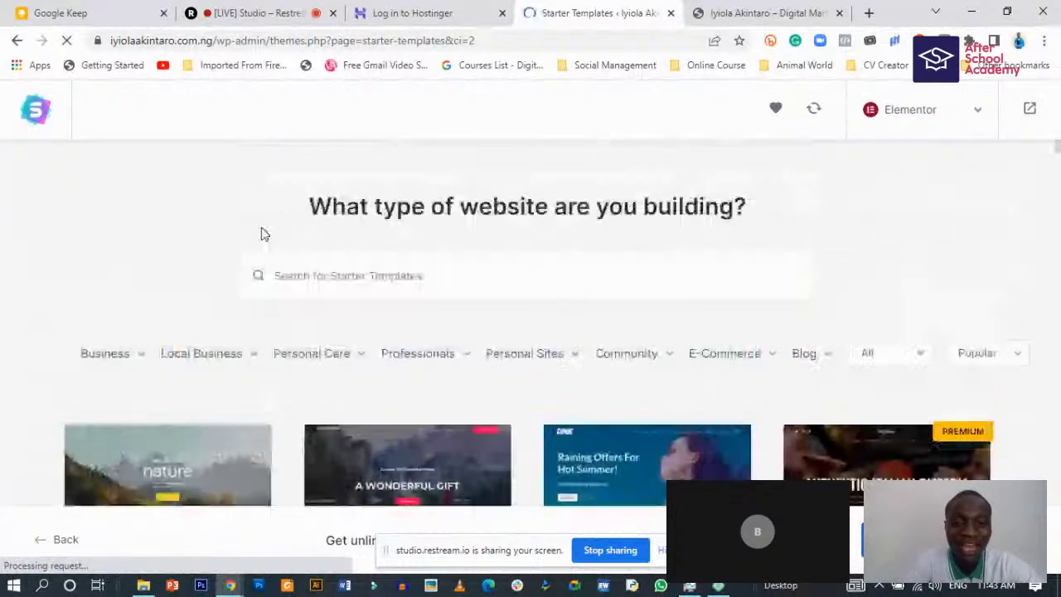
pyautogui.click(966, 111)
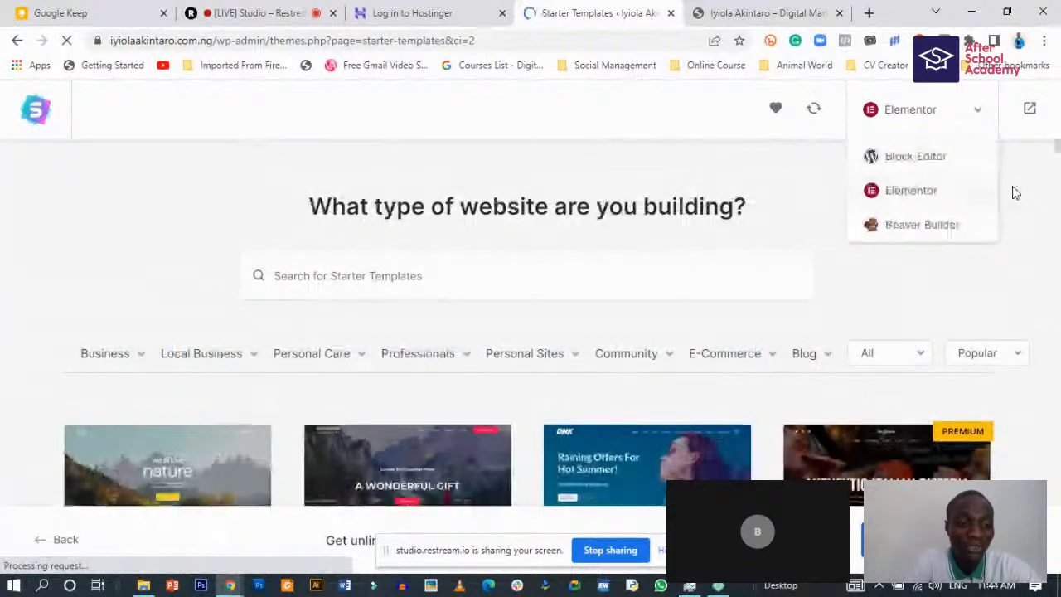
pyautogui.click(930, 196)
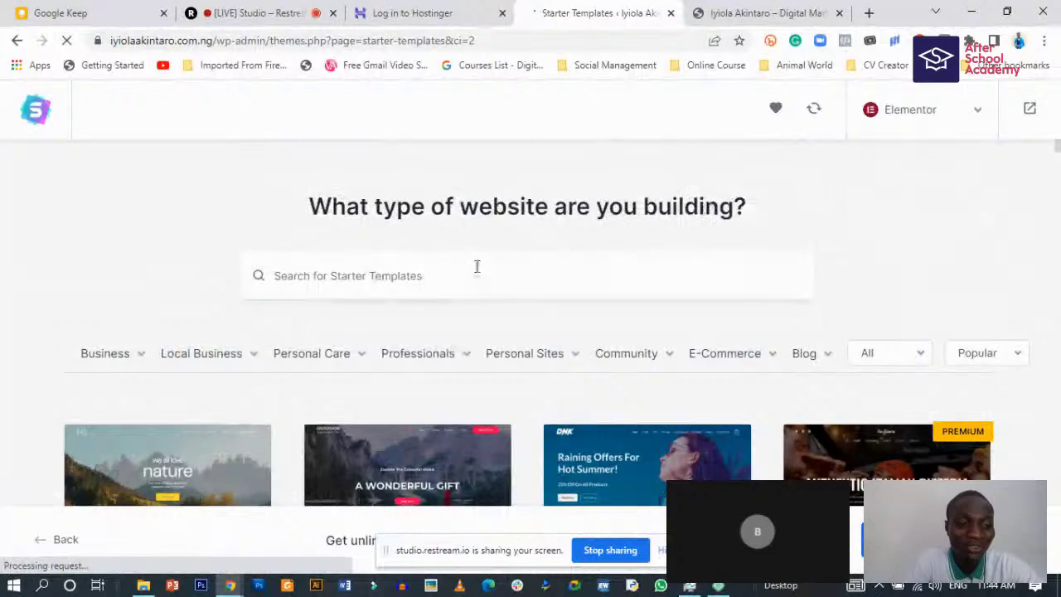
pyautogui.scroll(-1, 478, 282)
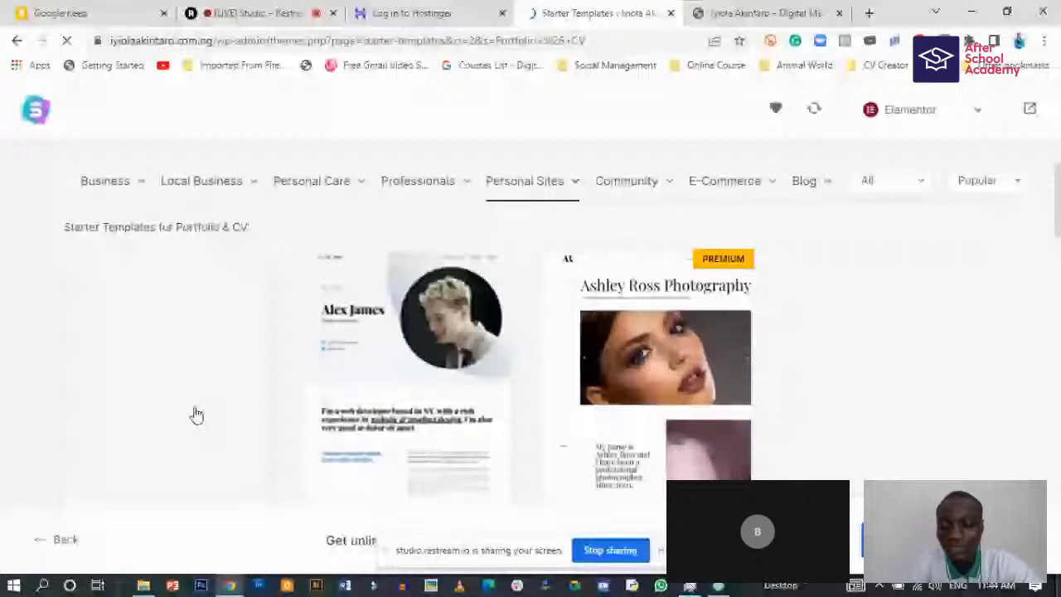
pyautogui.scroll(-2, 258, 355)
pyautogui.scroll(1, 202, 353)
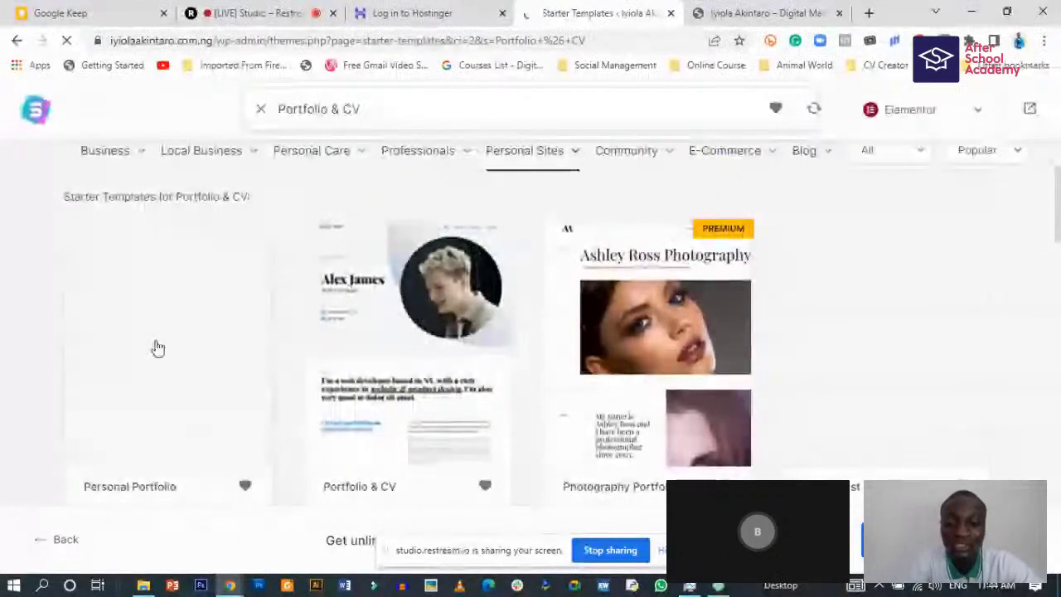
# - Choose the Portfolio & CV template and skip the logo step
pyautogui.click(400, 331)
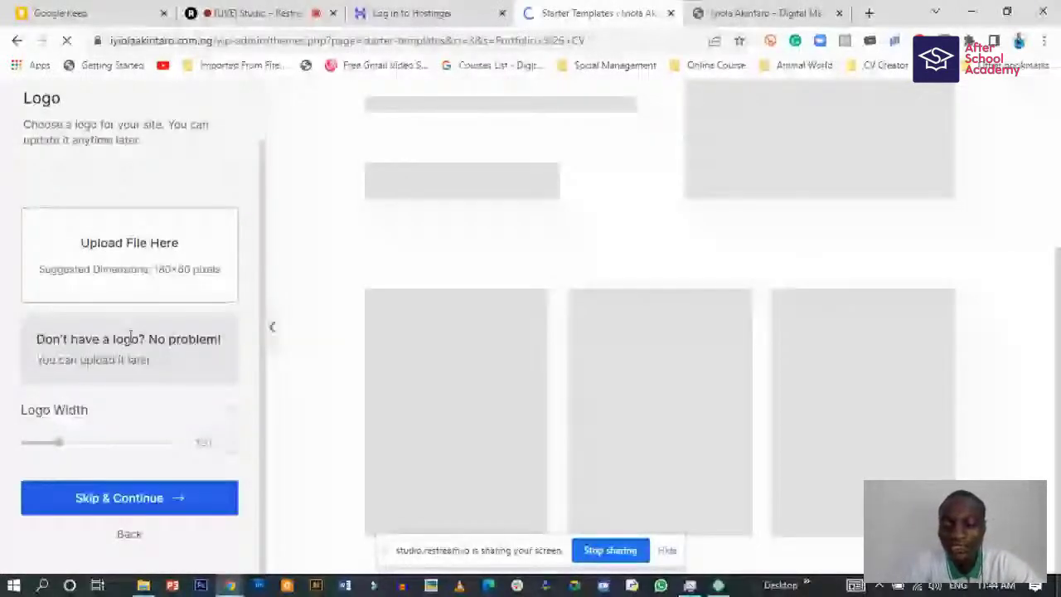
pyautogui.scroll(1, 126, 163)
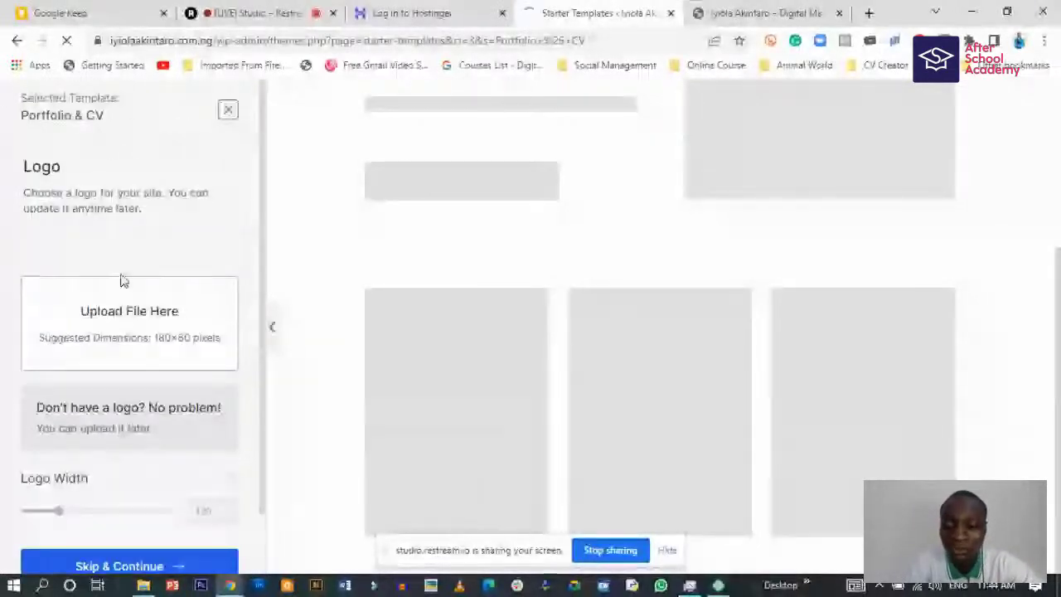
pyautogui.scroll(-1, 135, 377)
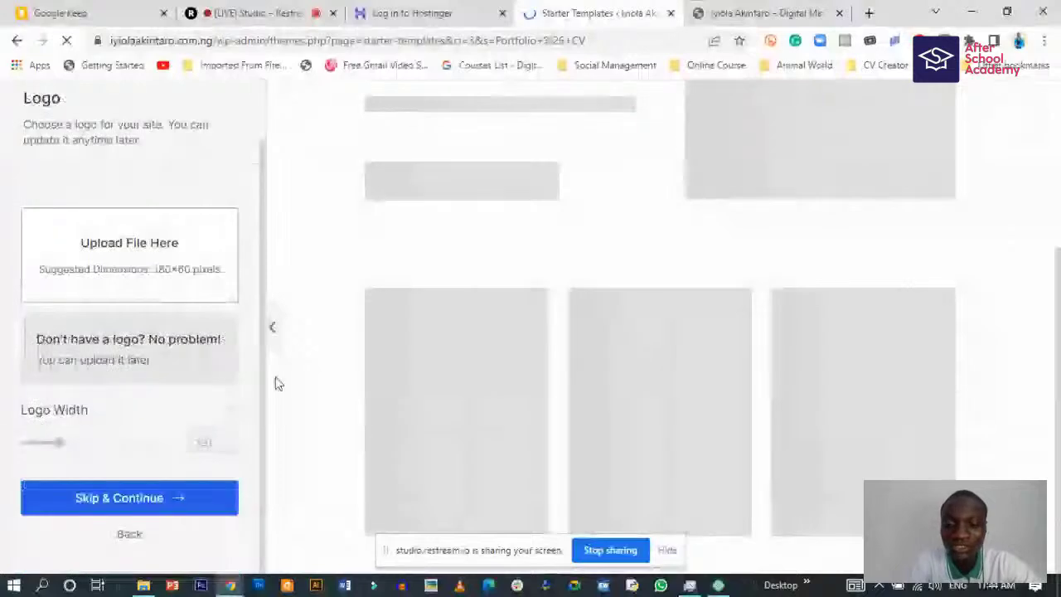
pyautogui.click(194, 503)
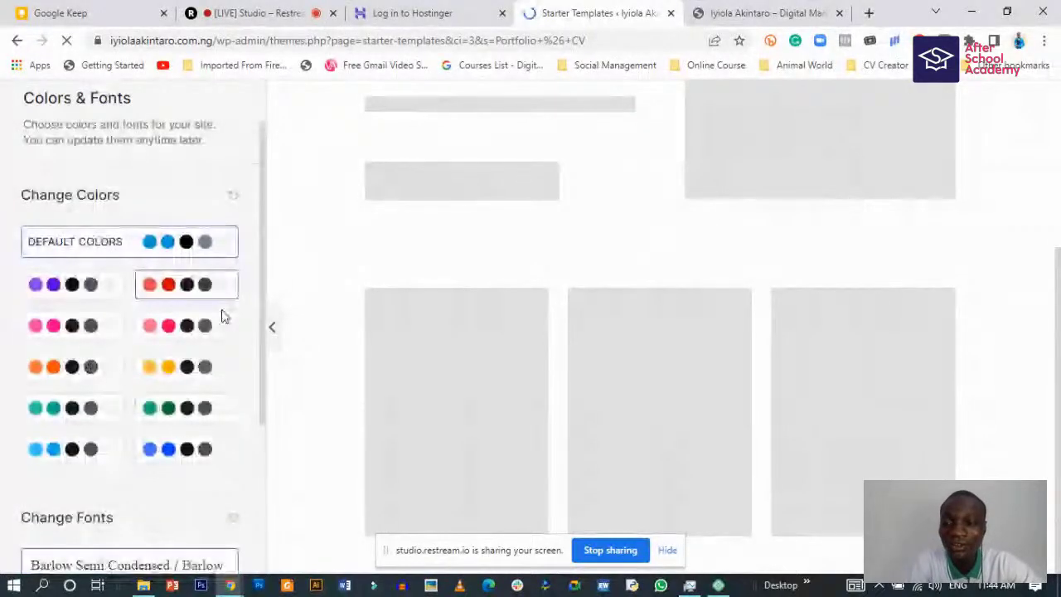
# - Look over the colours and fonts options, then view the live portfolio homepage
pyautogui.scroll(-1, 117, 415)
pyautogui.scroll(2, 135, 315)
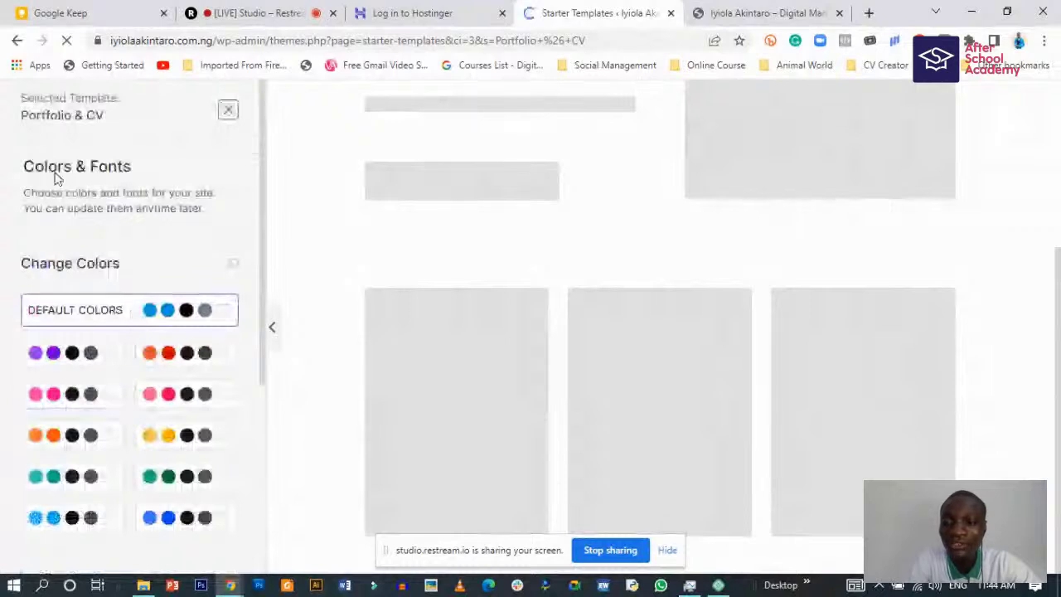
pyautogui.scroll(-1, 105, 321)
pyautogui.scroll(-3, 105, 322)
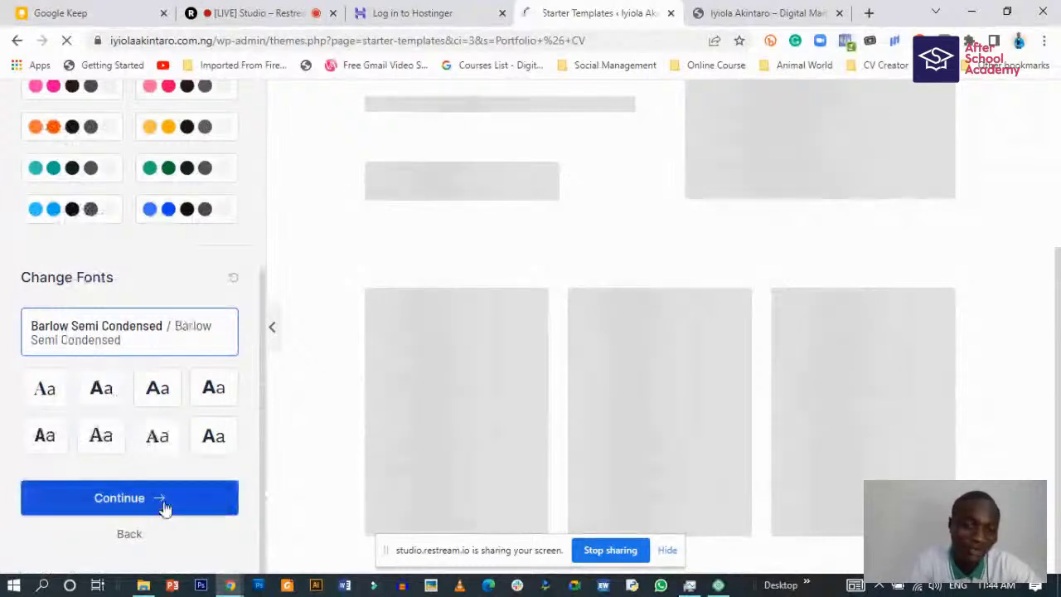
pyautogui.scroll(2, 638, 284)
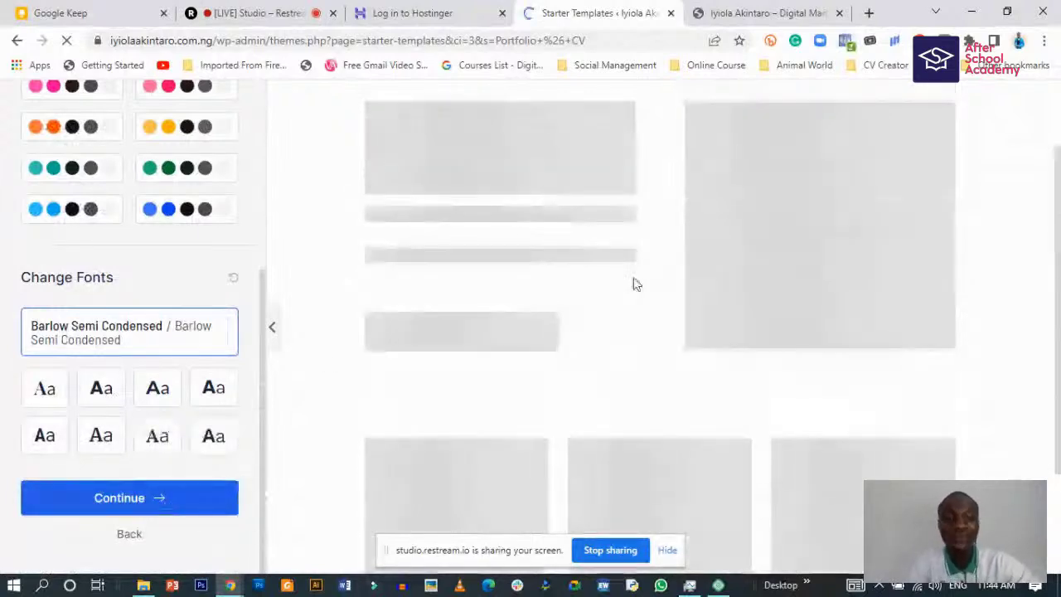
pyautogui.scroll(1, 632, 282)
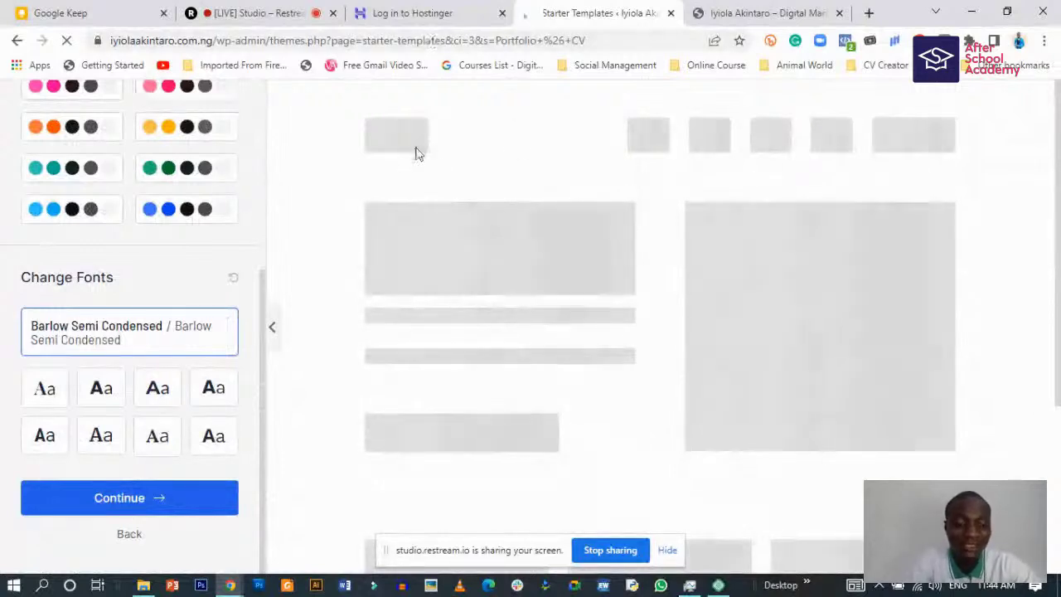
pyautogui.scroll(1, 215, 427)
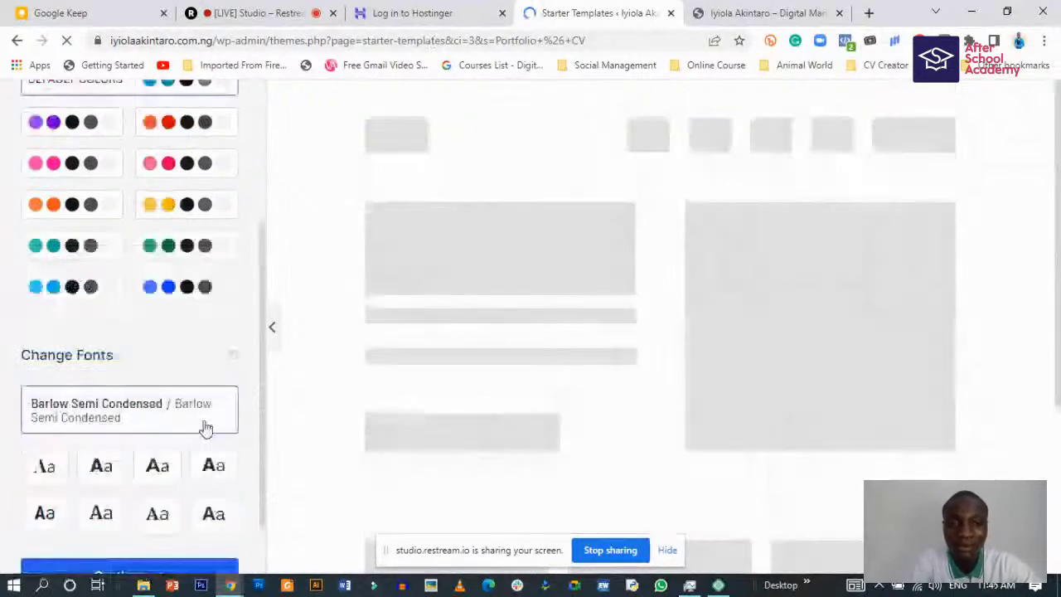
pyautogui.scroll(-1, 205, 427)
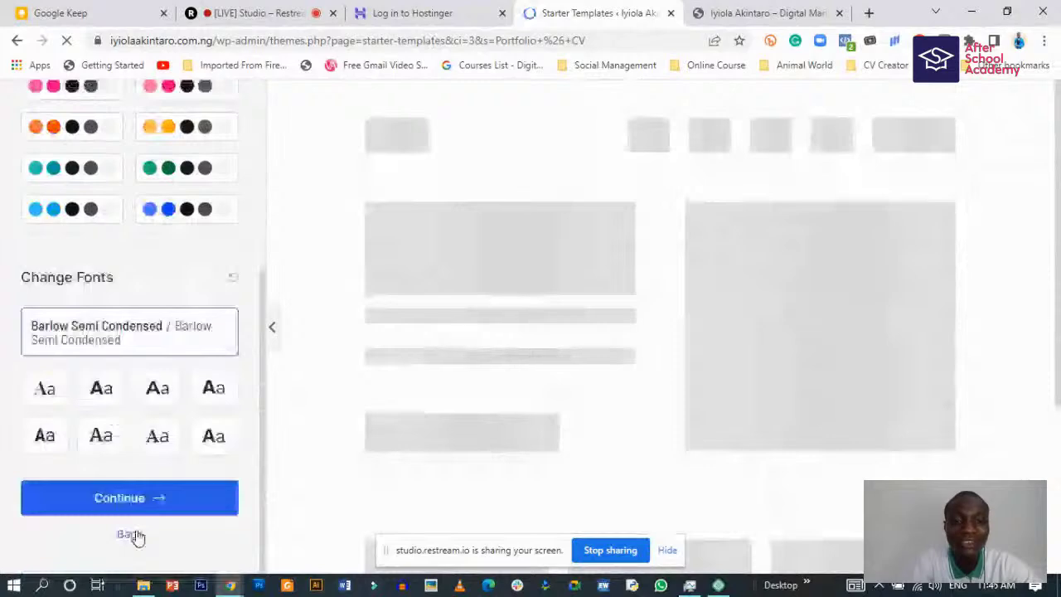
pyautogui.hotkey('ctrl', 'Tab')
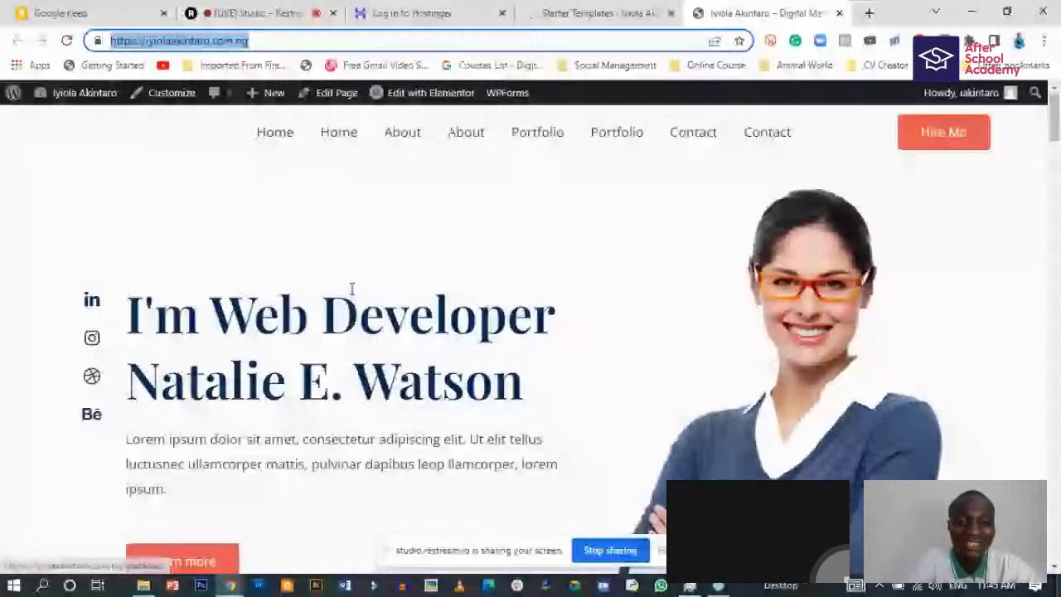
# - Return to the Starter Templates tab and go Back twice to the Portfolio & CV template grid
pyautogui.click(600, 12)
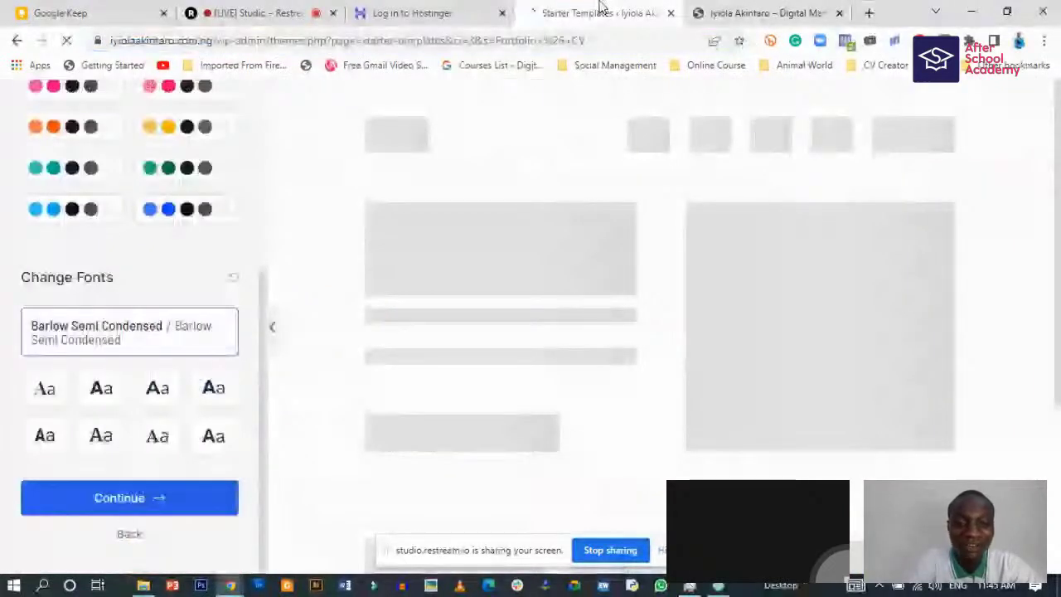
pyautogui.scroll(-3, 654, 241)
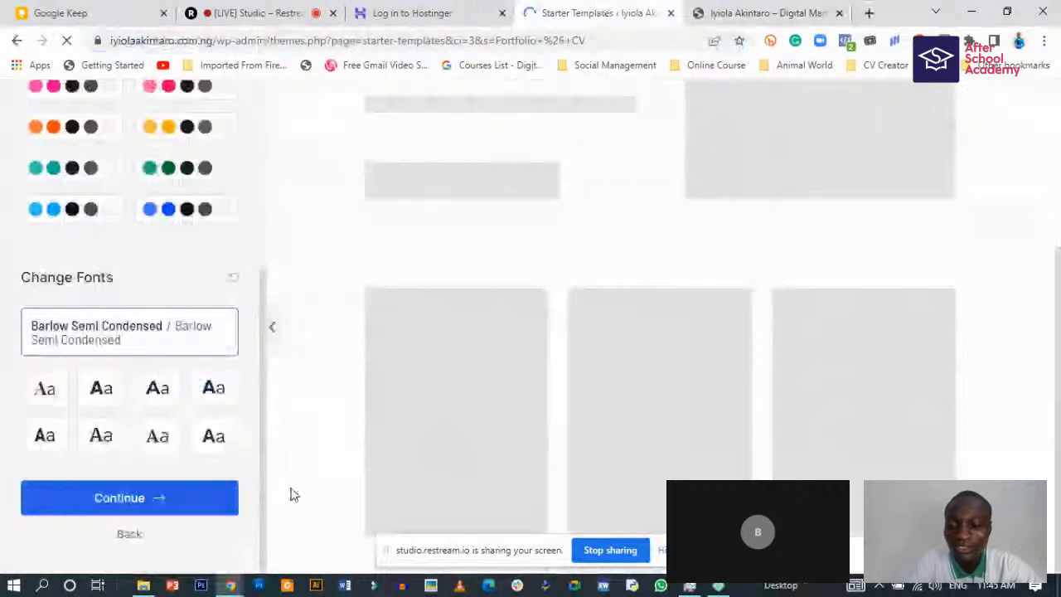
pyautogui.click(129, 533)
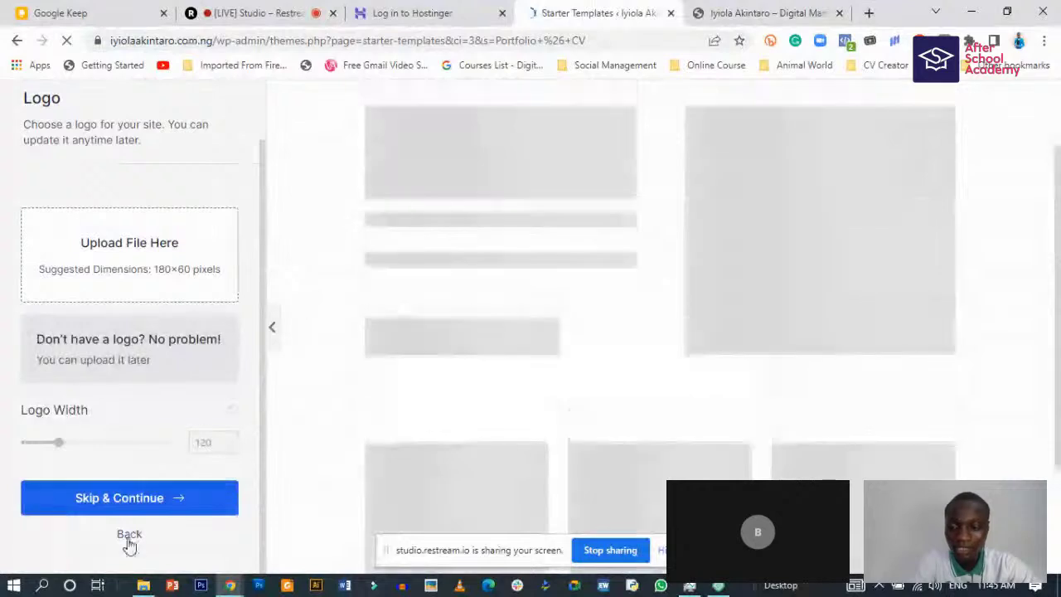
pyautogui.click(129, 537)
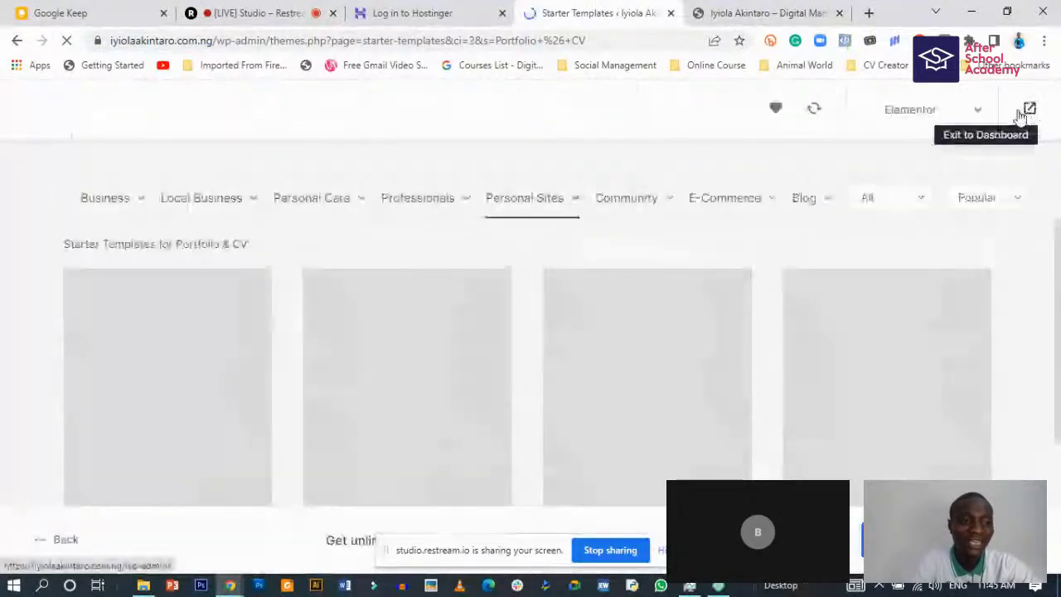
# - Exit Starter Templates via the top-right icon to the WordPress admin Dashboard
pyautogui.click(1020, 112)
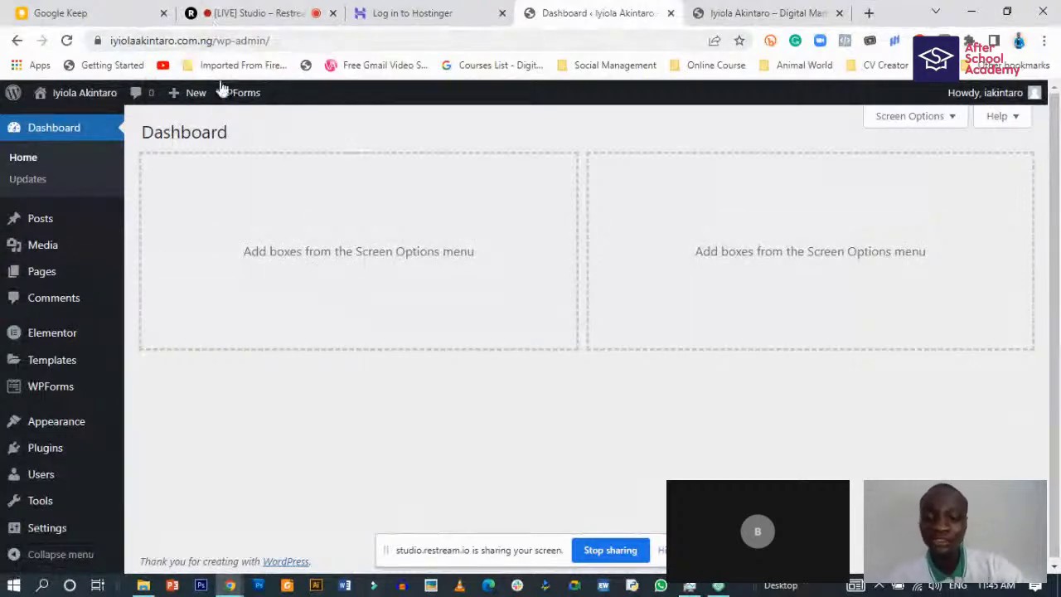
pyautogui.moveTo(222, 91)
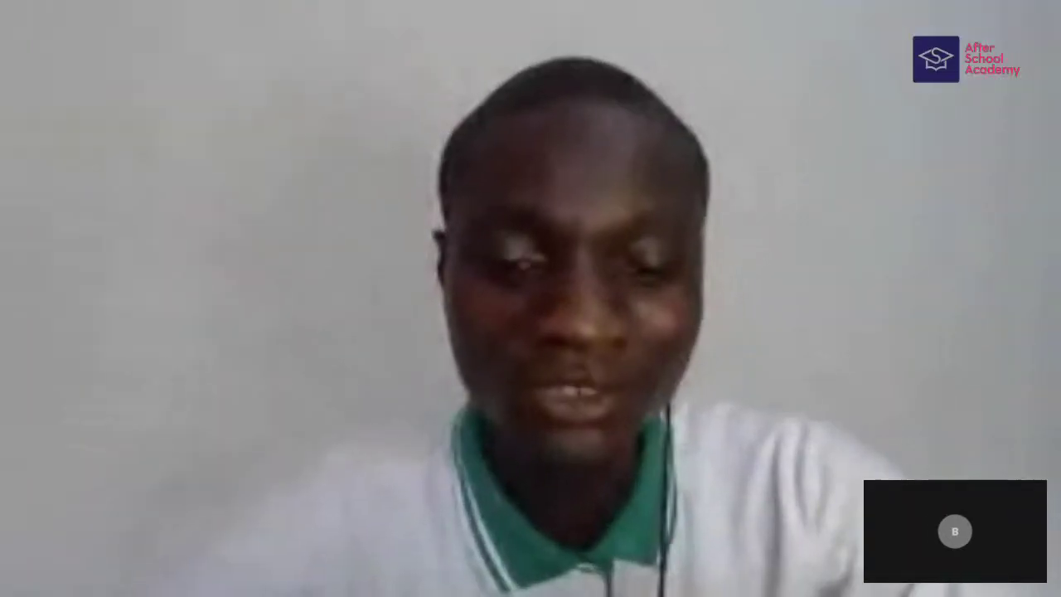
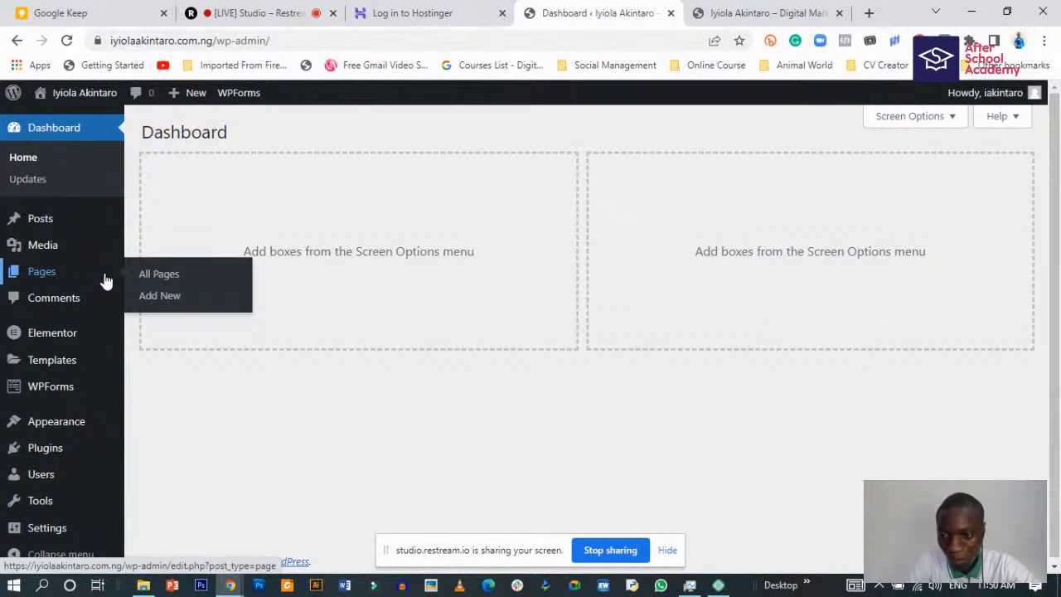
# - In All Pages, trash the duplicate Home, About, Contact and Portfolio pages
pyautogui.click(170, 283)
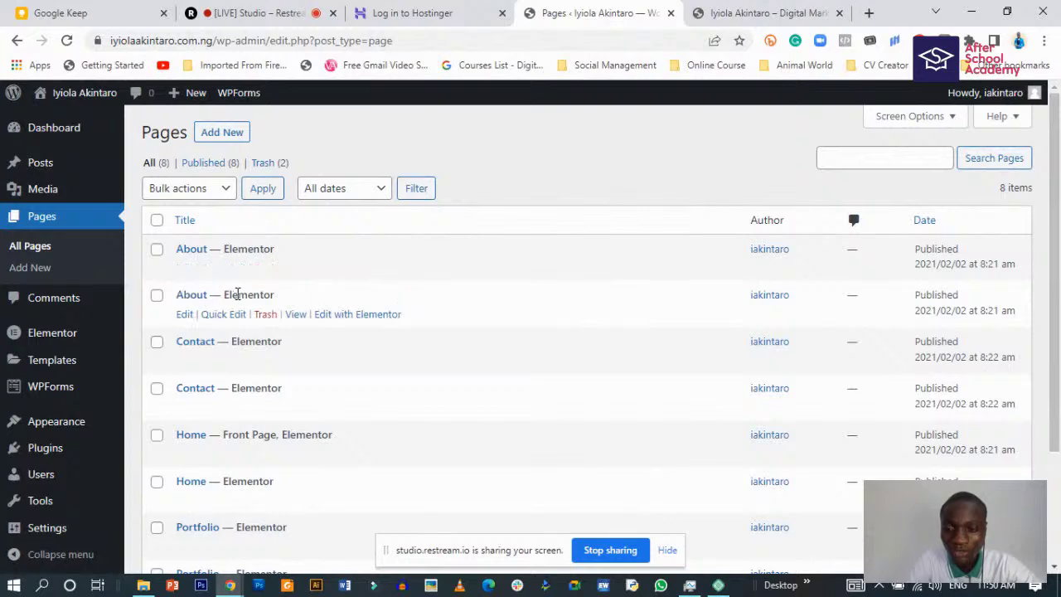
pyautogui.scroll(-2, 220, 345)
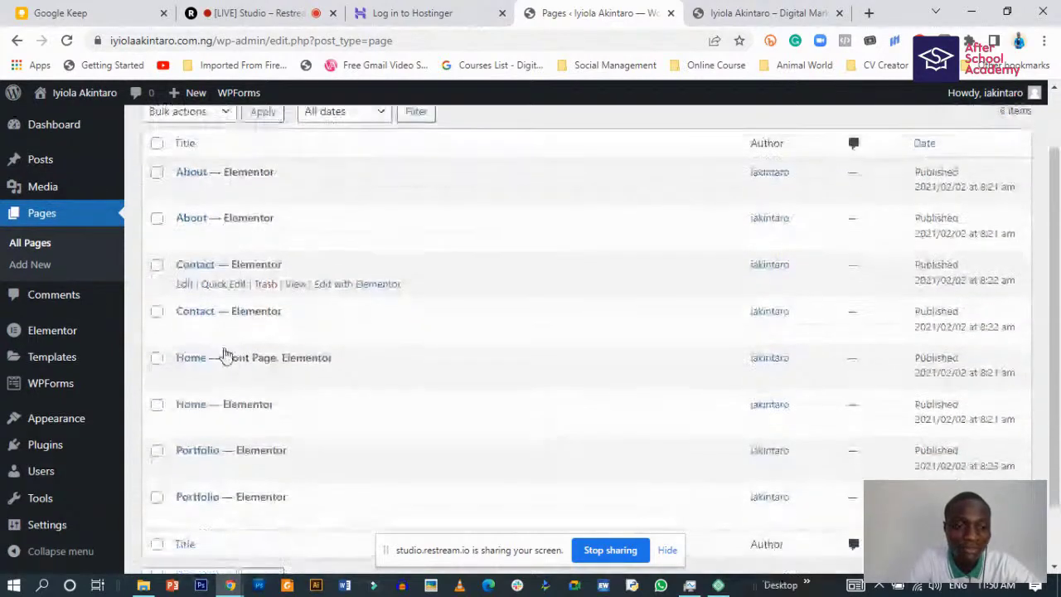
pyautogui.scroll(2, 248, 337)
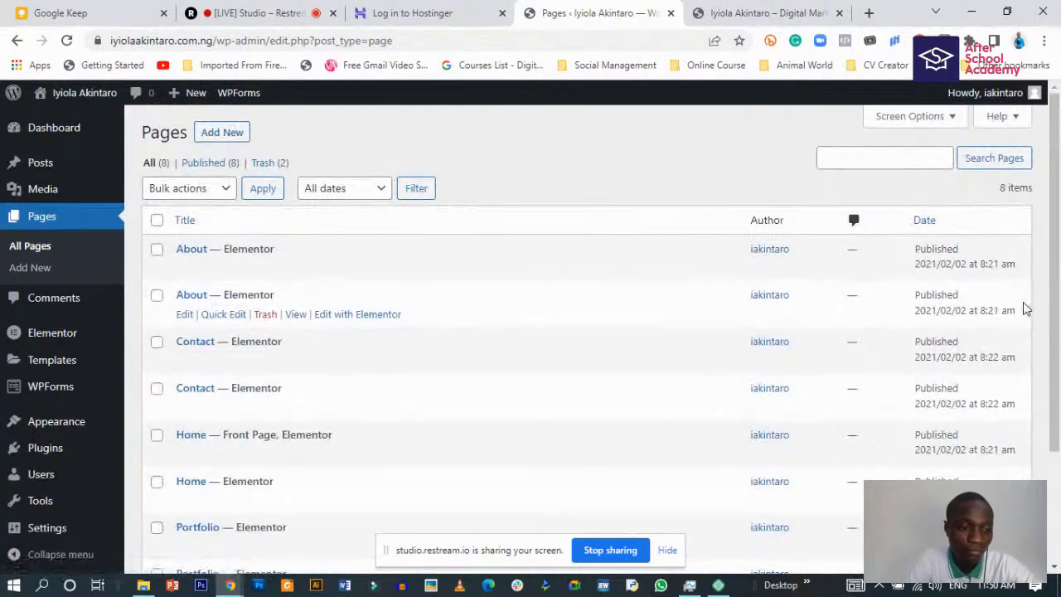
pyautogui.scroll(-4, 900, 344)
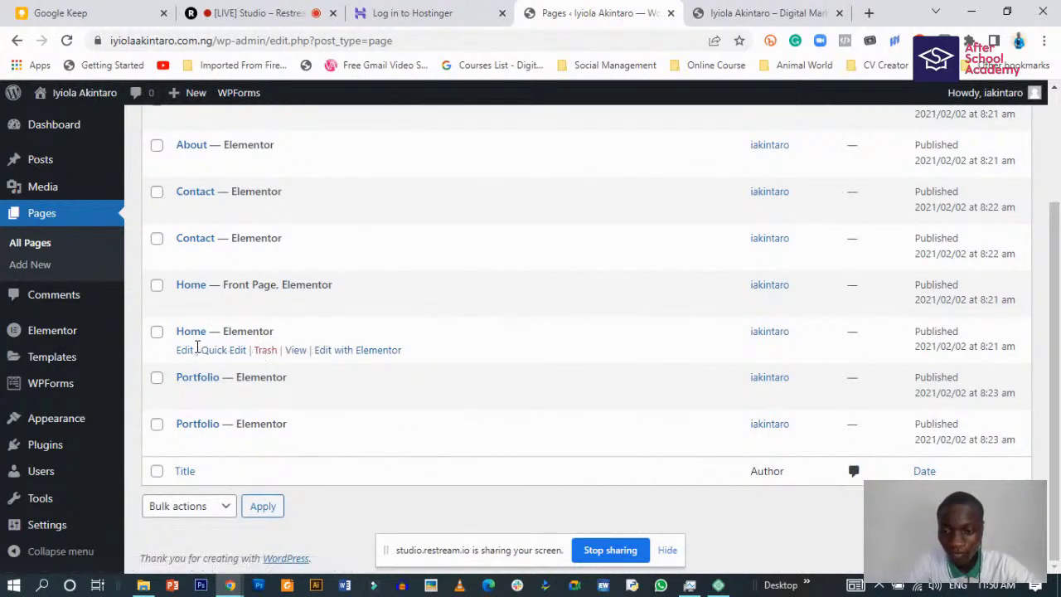
pyautogui.click(265, 351)
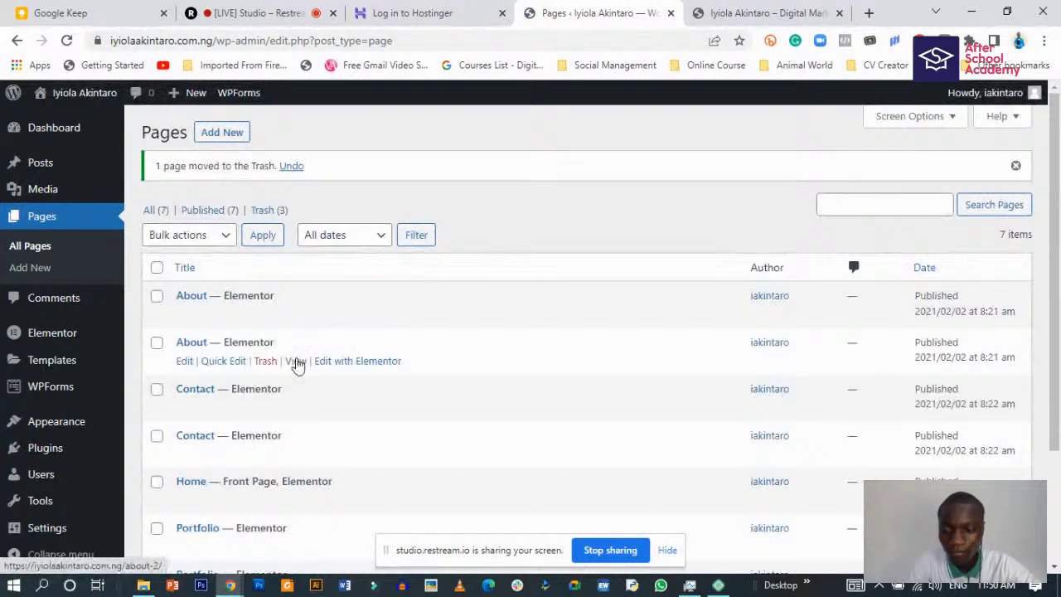
pyautogui.click(266, 363)
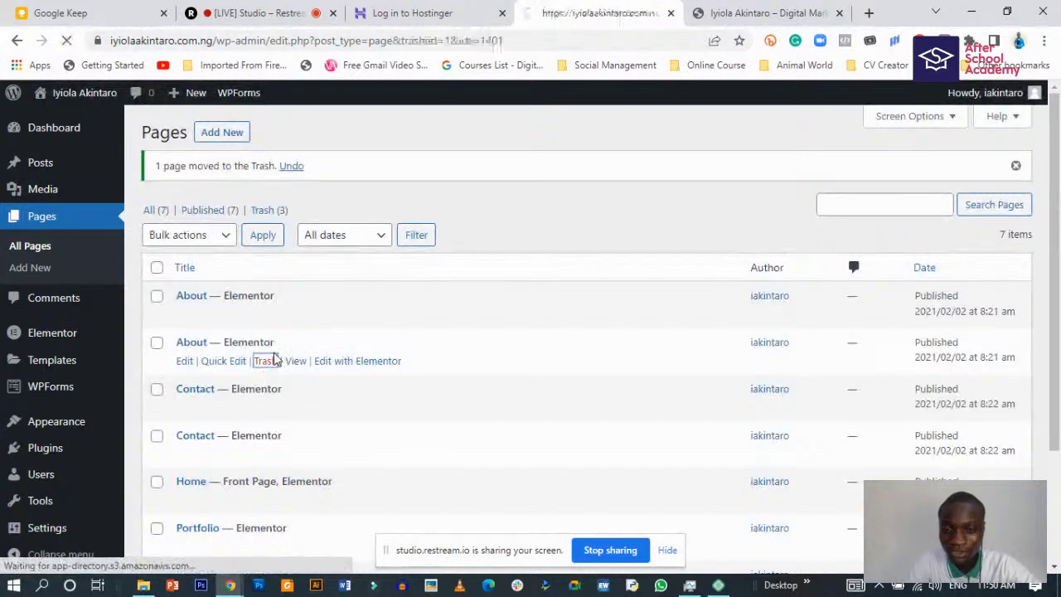
pyautogui.scroll(-2, 274, 357)
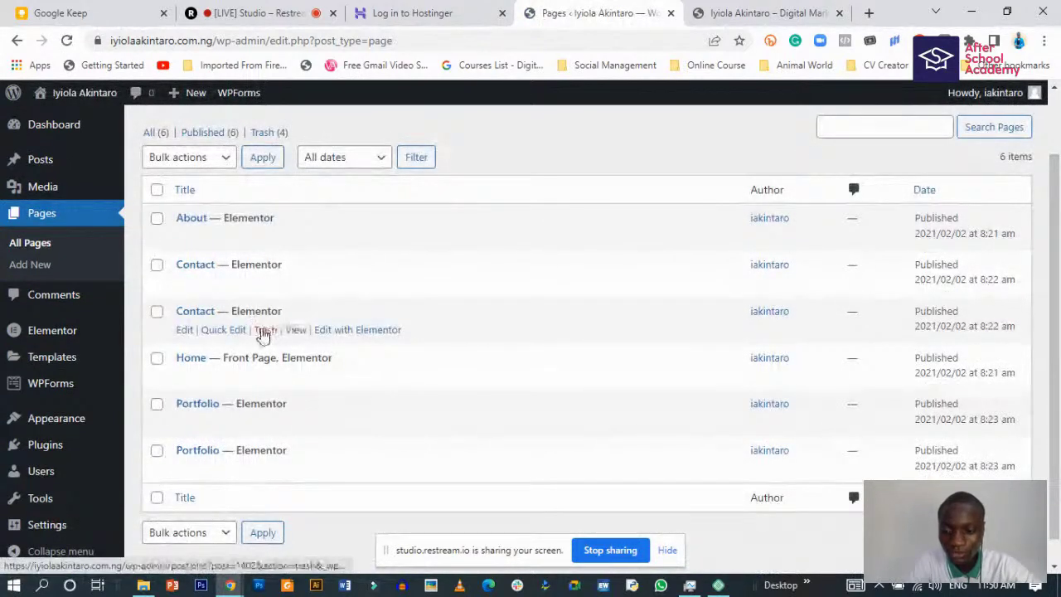
pyautogui.click(263, 331)
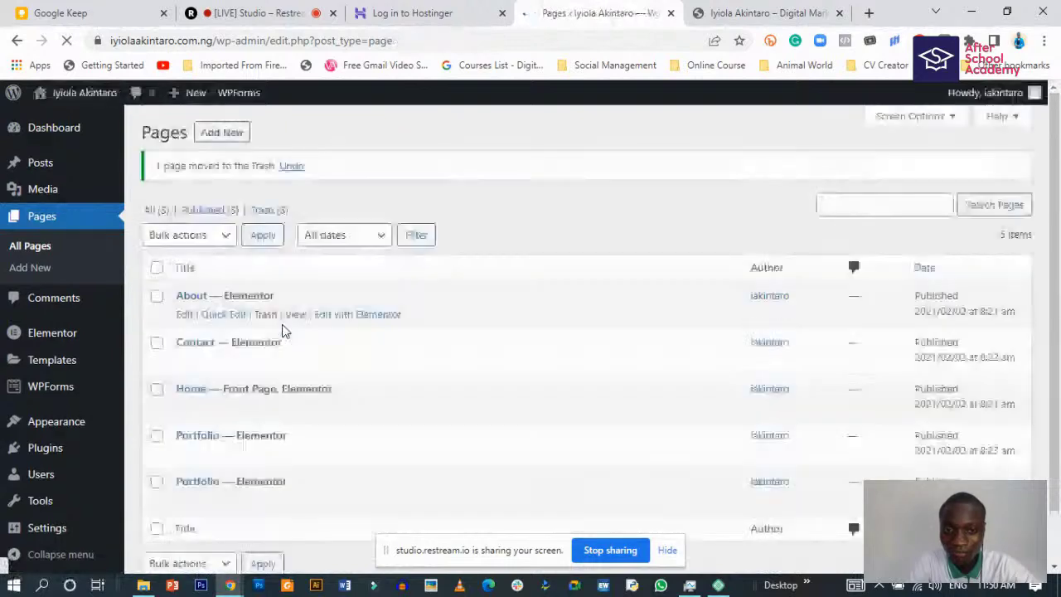
pyautogui.scroll(-1, 282, 331)
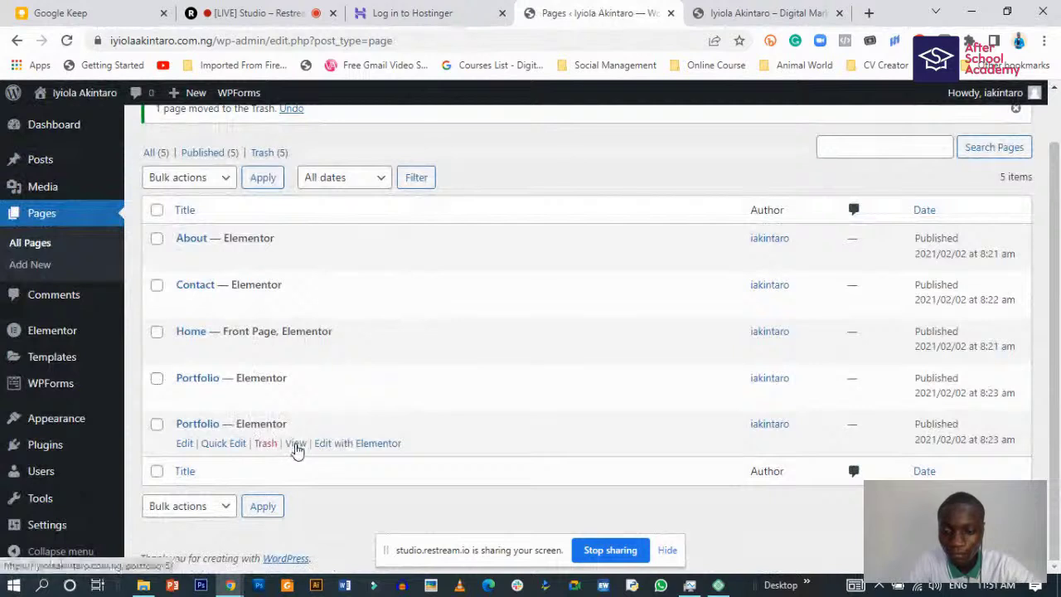
pyautogui.click(265, 443)
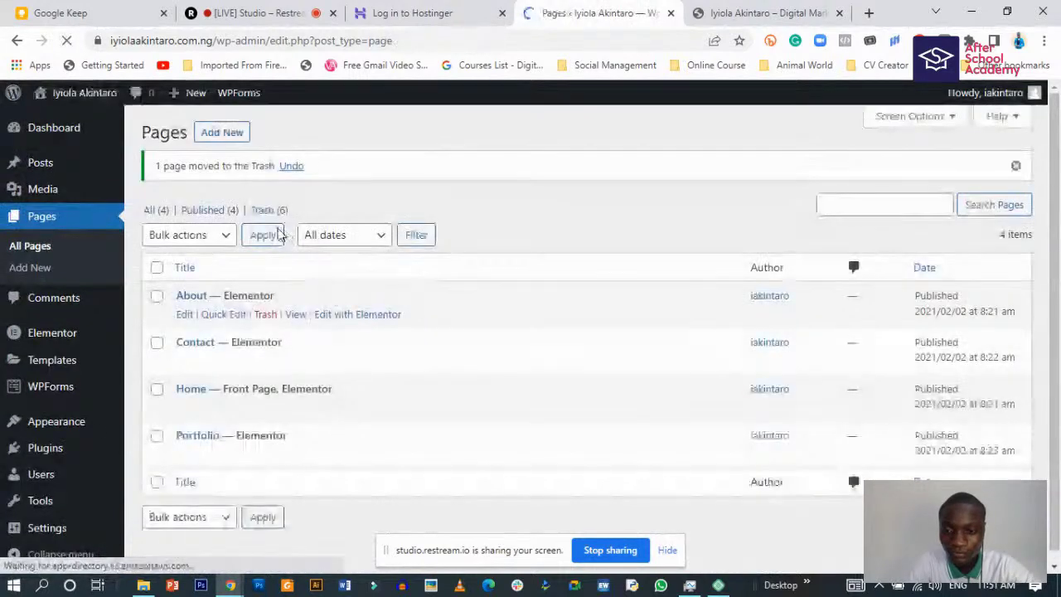
# - Empty the Trash permanently, return to All Pages, and view the live homepage
pyautogui.click(263, 211)
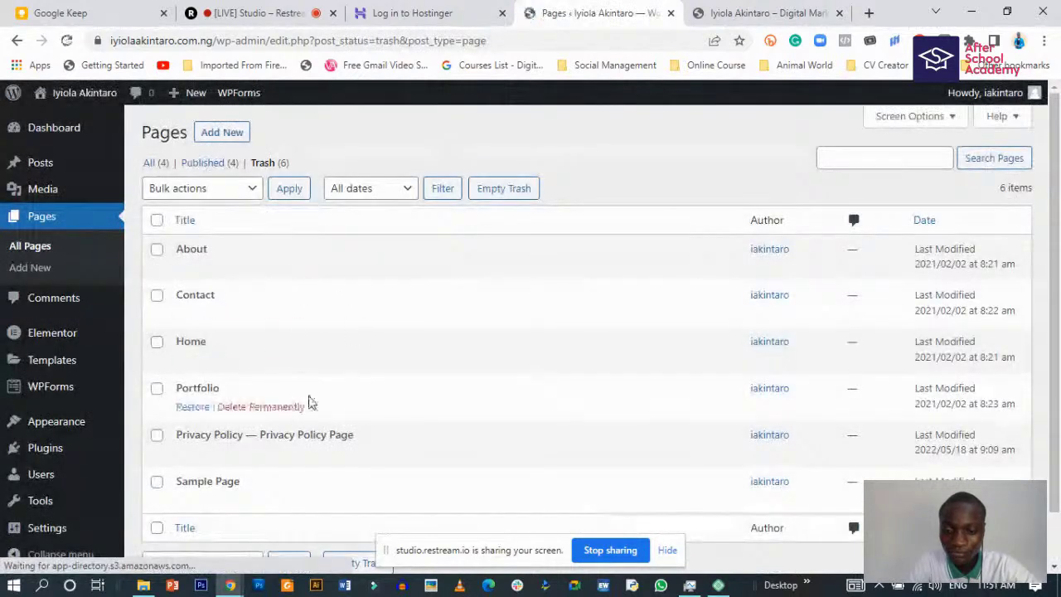
pyautogui.click(502, 189)
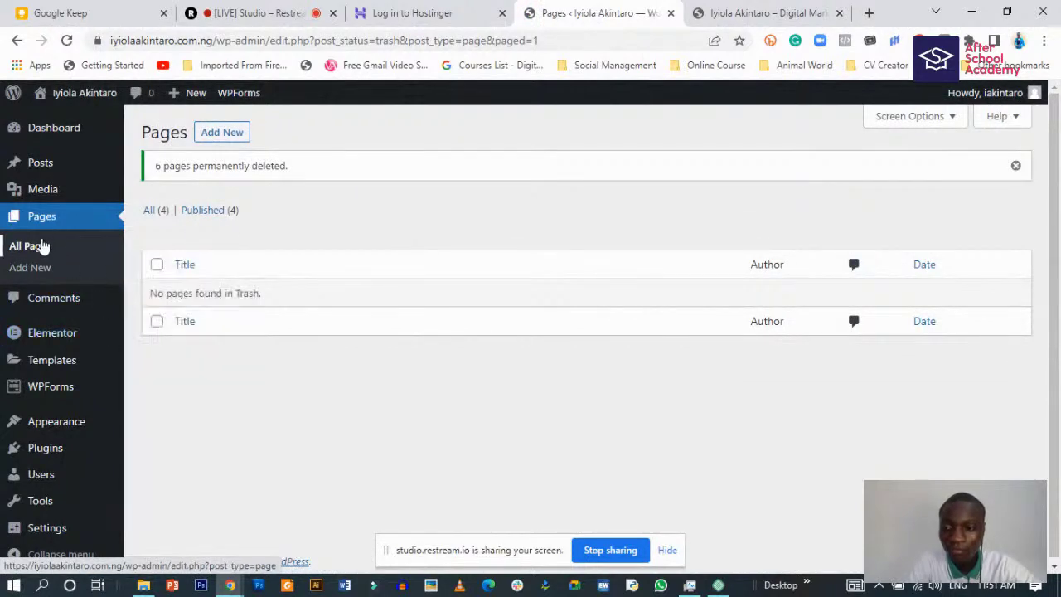
pyautogui.click(29, 247)
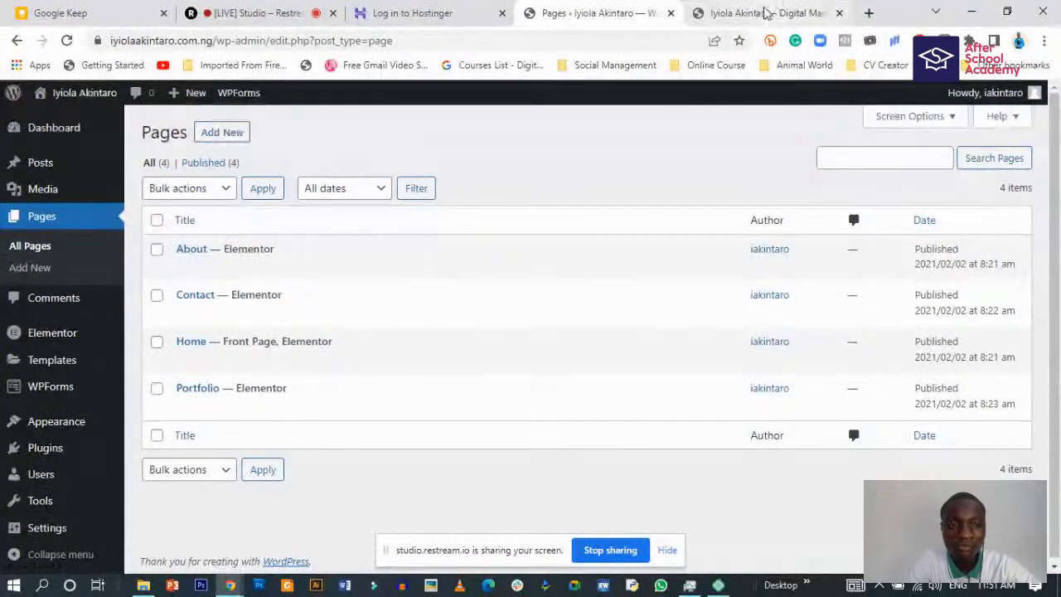
pyautogui.click(763, 12)
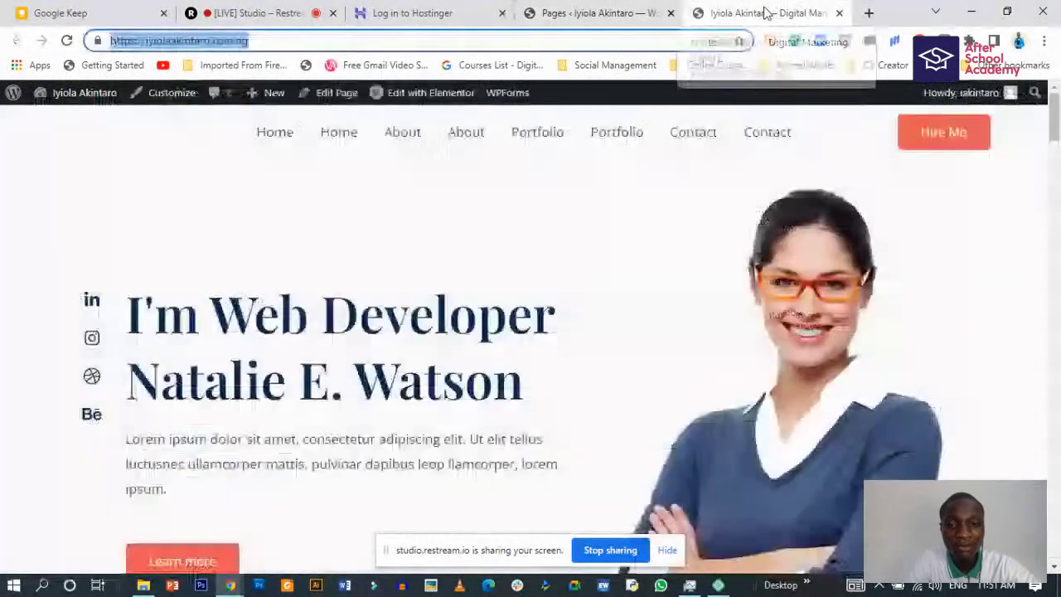
# - Reload the homepage, check the menu shows Home, About, Portfolio, Contact once each, then visit About
pyautogui.click(67, 40)
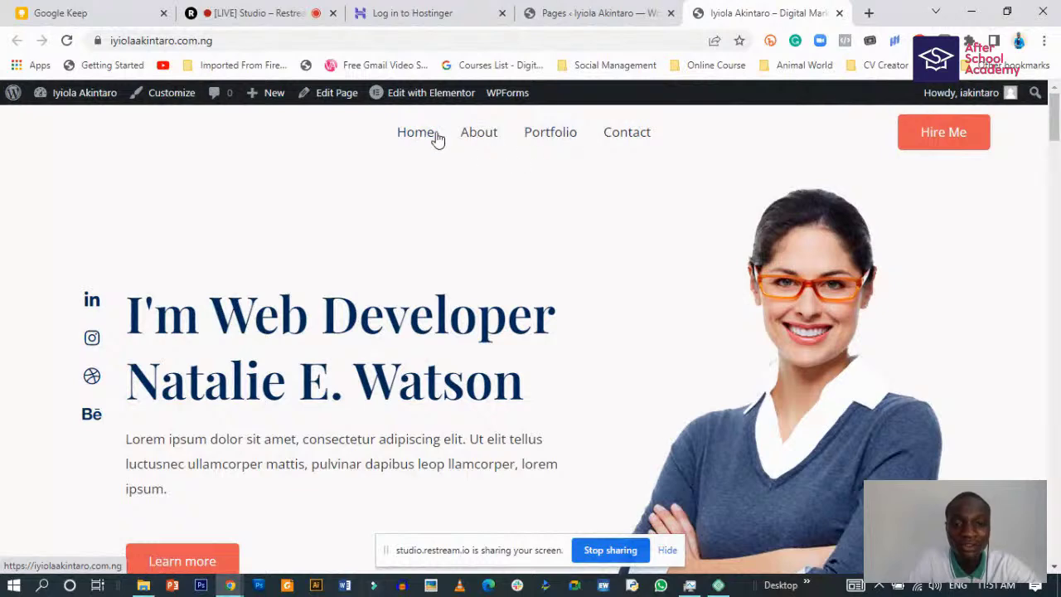
pyautogui.scroll(-2, 514, 161)
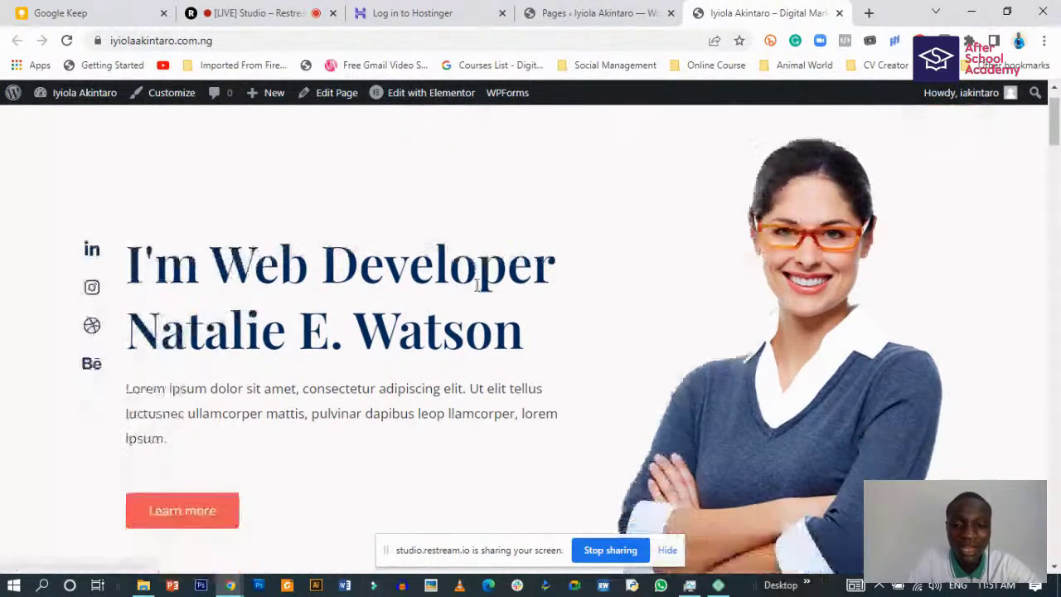
pyautogui.scroll(-2, 462, 280)
pyautogui.scroll(3, 462, 280)
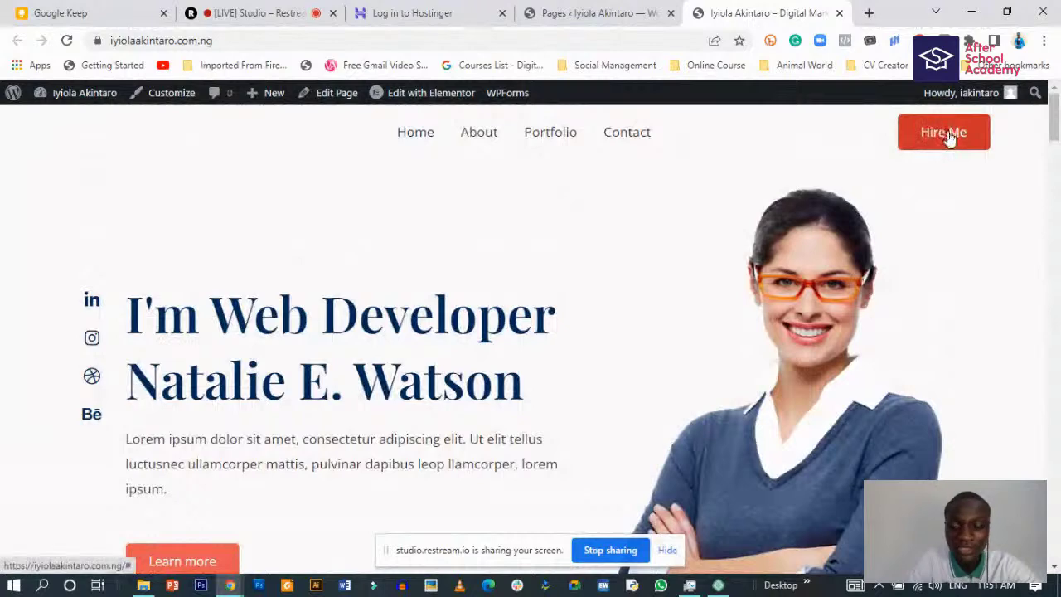
pyautogui.scroll(-15, 397, 304)
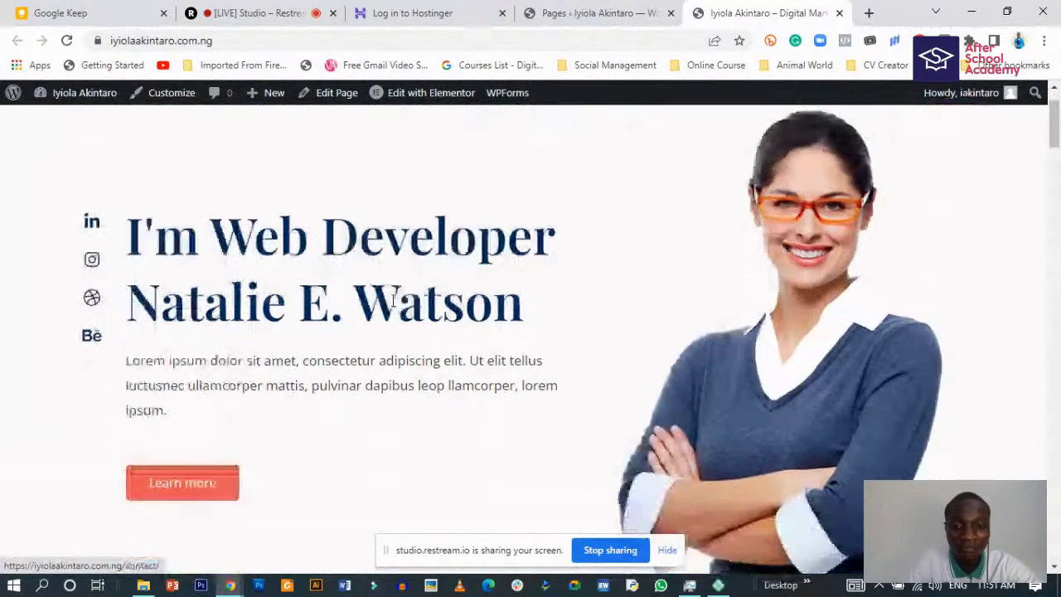
pyautogui.scroll(-20, 419, 286)
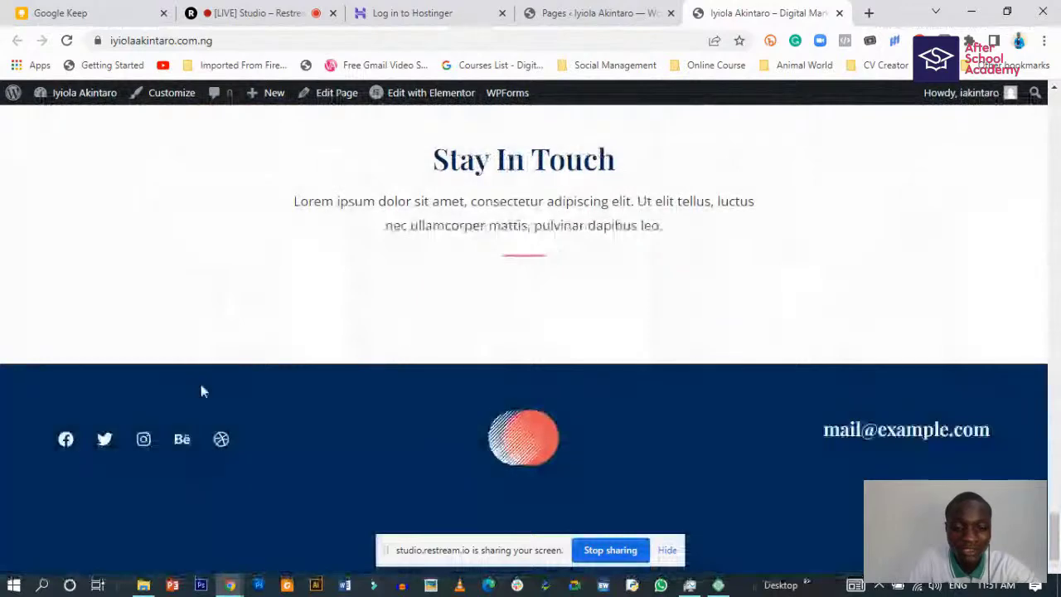
pyautogui.scroll(2, 393, 246)
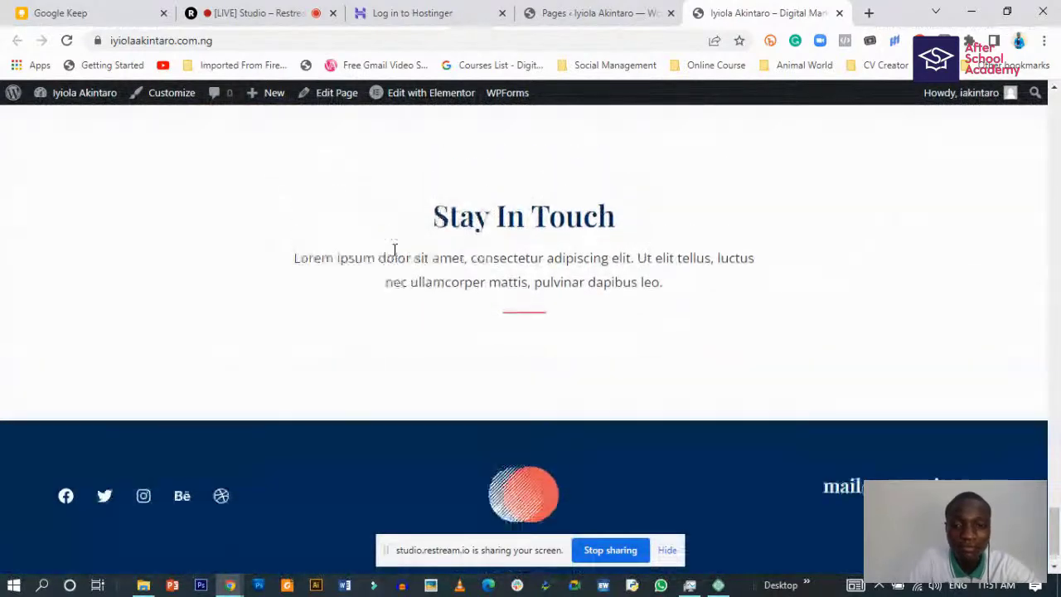
pyautogui.moveTo(425, 313); pyautogui.dragTo(615, 320)
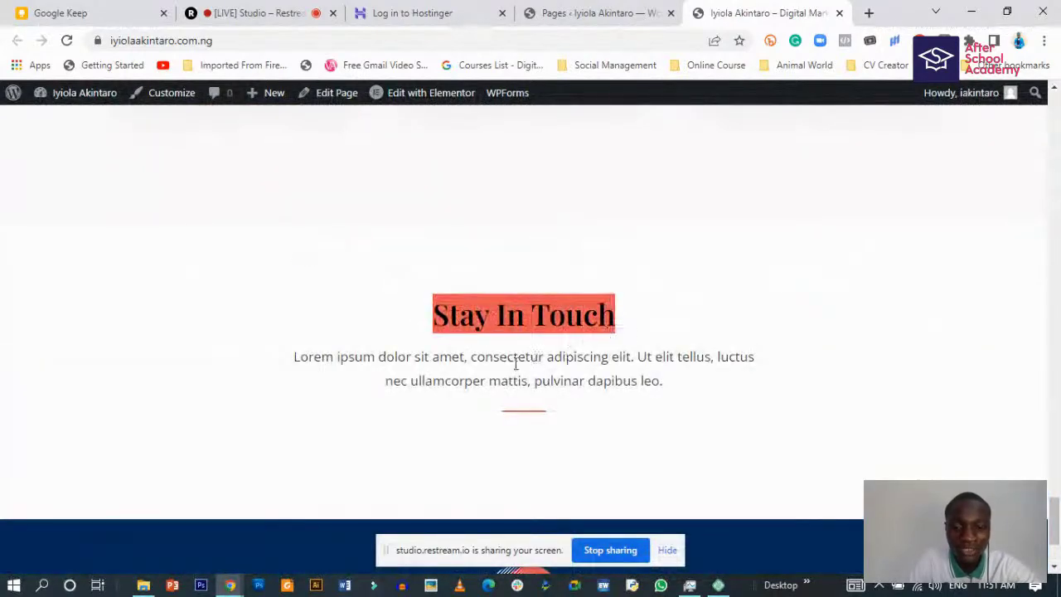
pyautogui.click(492, 415)
pyautogui.scroll(20, 412, 406)
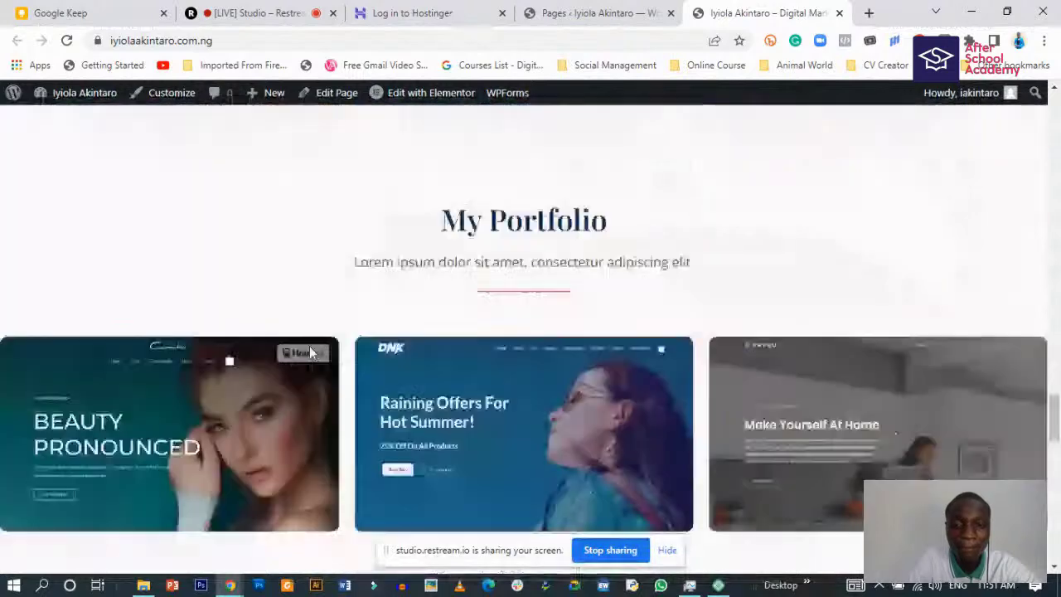
pyautogui.scroll(15, 315, 331)
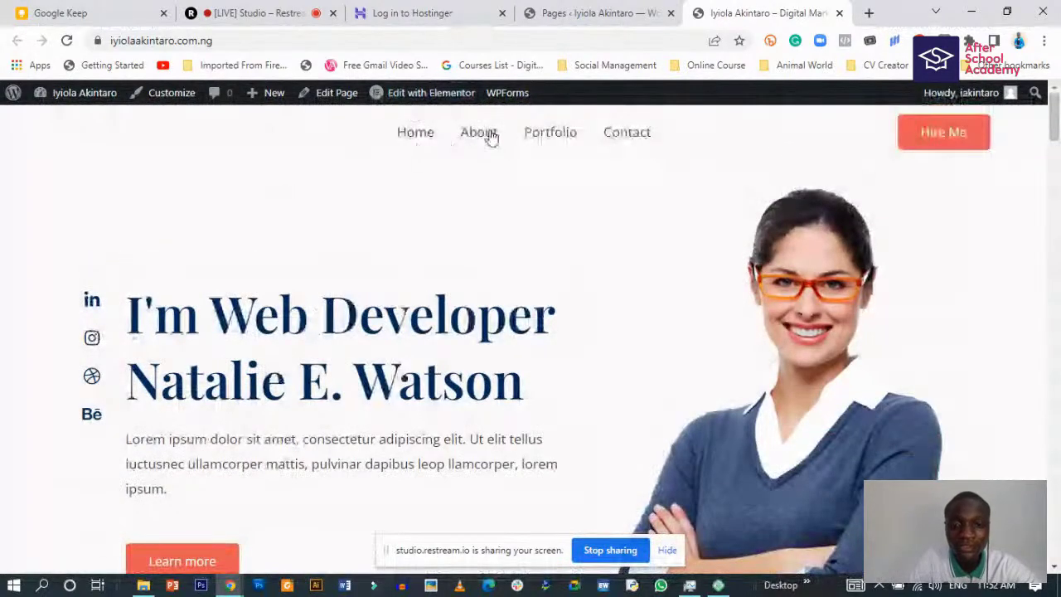
pyautogui.click(486, 135)
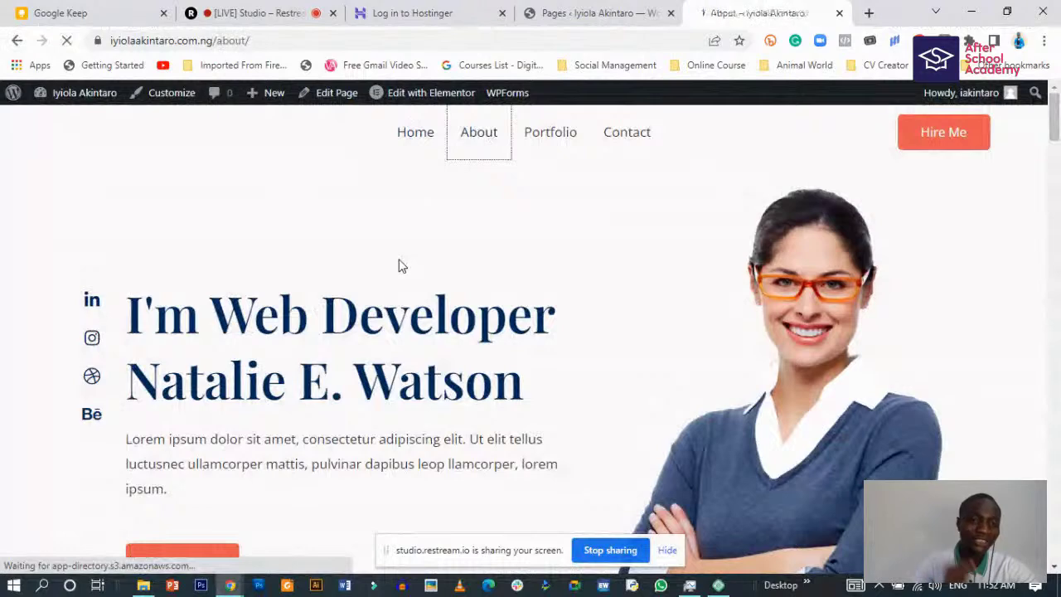
# - Scroll through the live About page
pyautogui.scroll(-2, 383, 348)
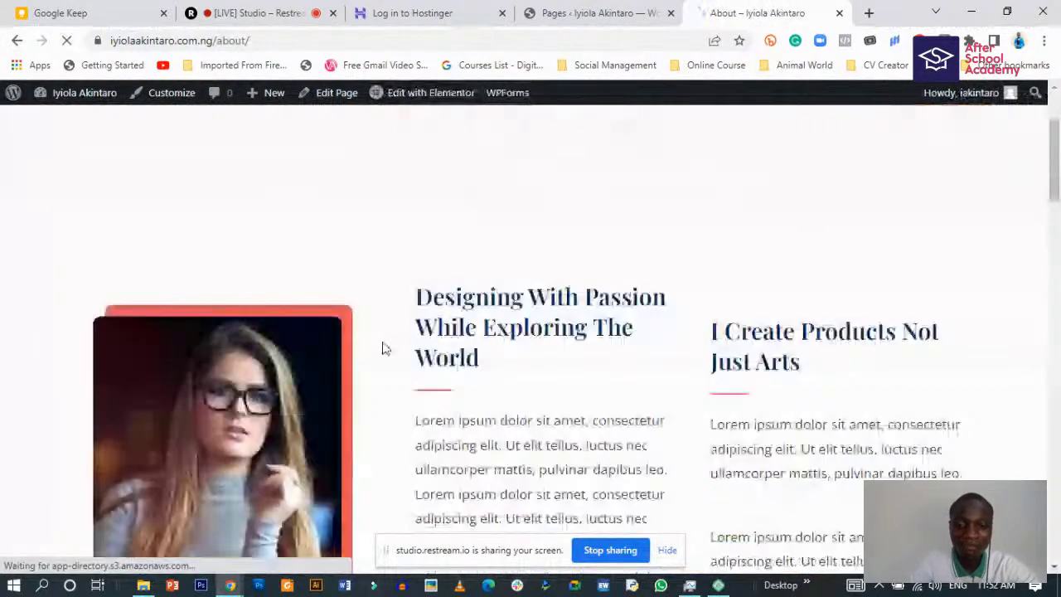
pyautogui.scroll(-1, 384, 348)
pyautogui.scroll(-1, 675, 332)
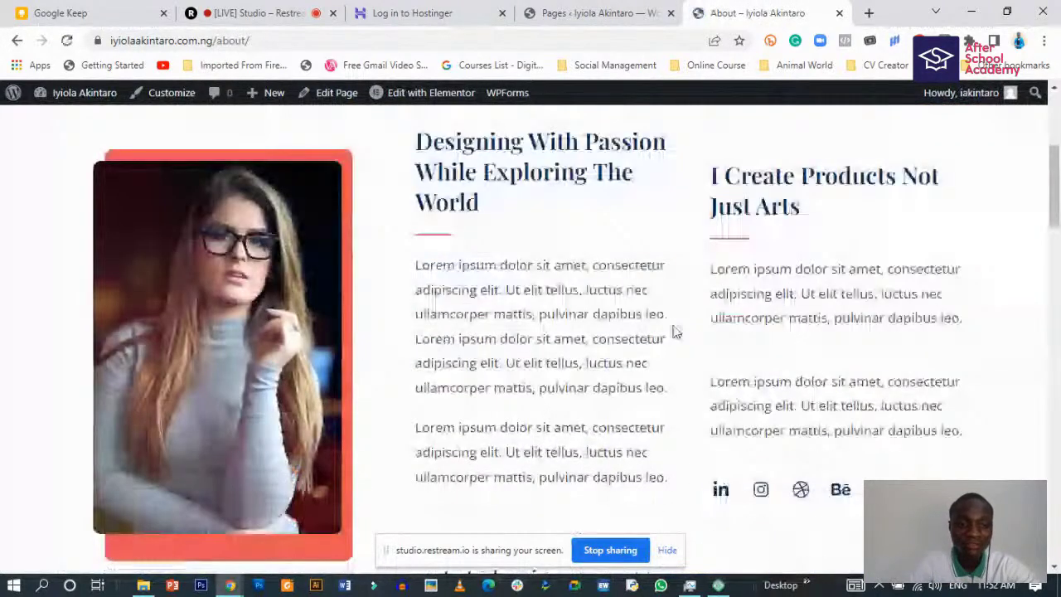
pyautogui.scroll(-1, 497, 375)
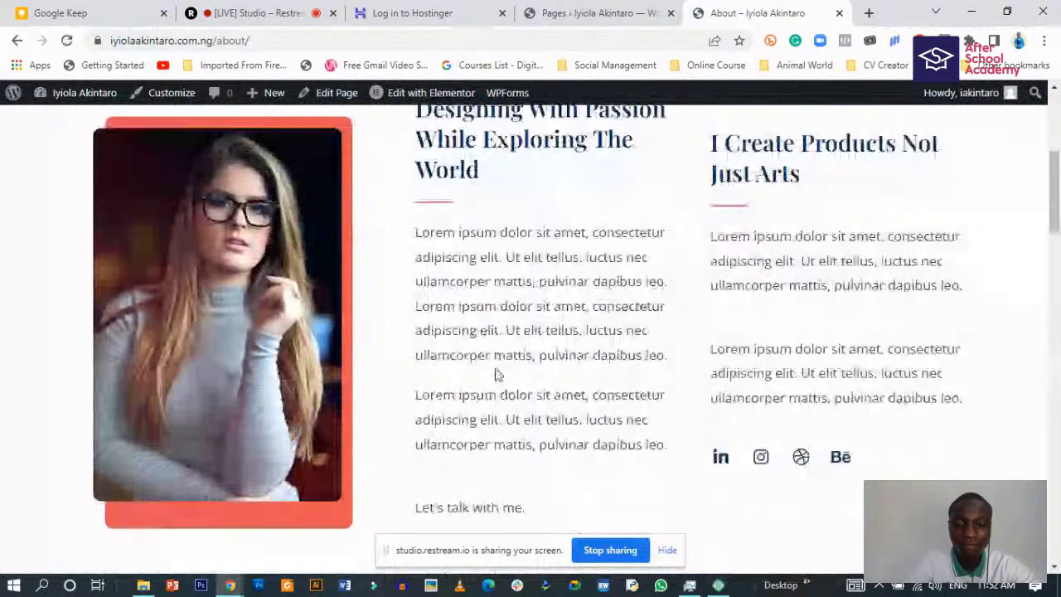
pyautogui.scroll(-5, 497, 375)
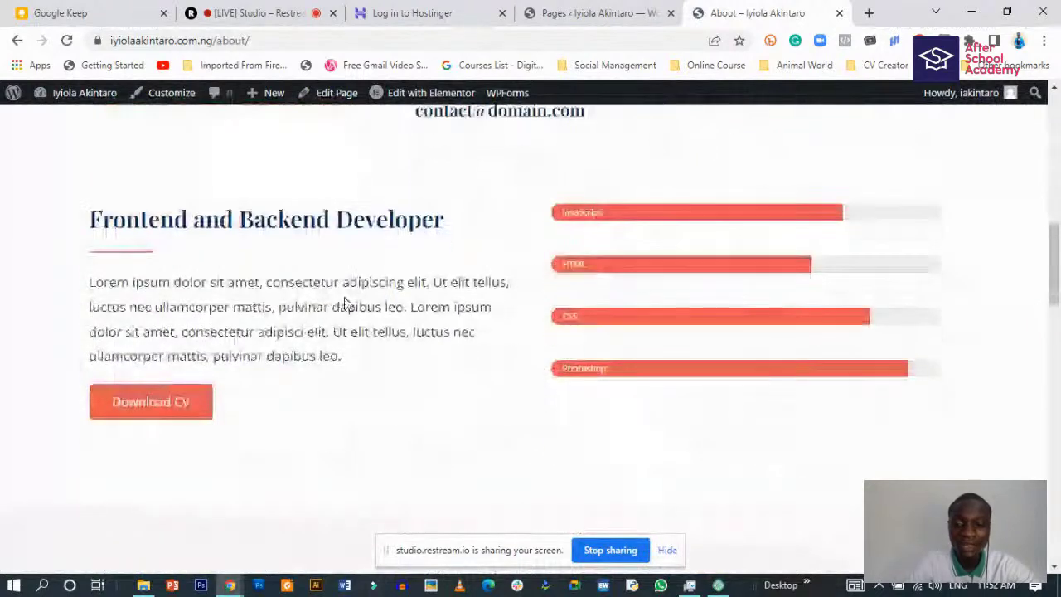
pyautogui.scroll(-5, 348, 303)
pyautogui.scroll(-6, 431, 352)
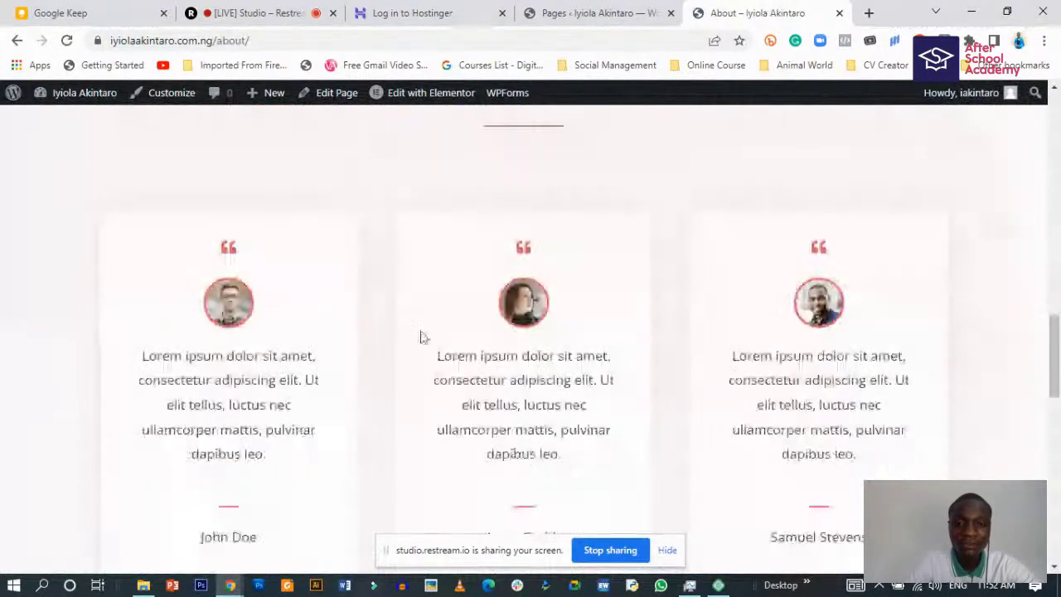
pyautogui.scroll(-7, 430, 385)
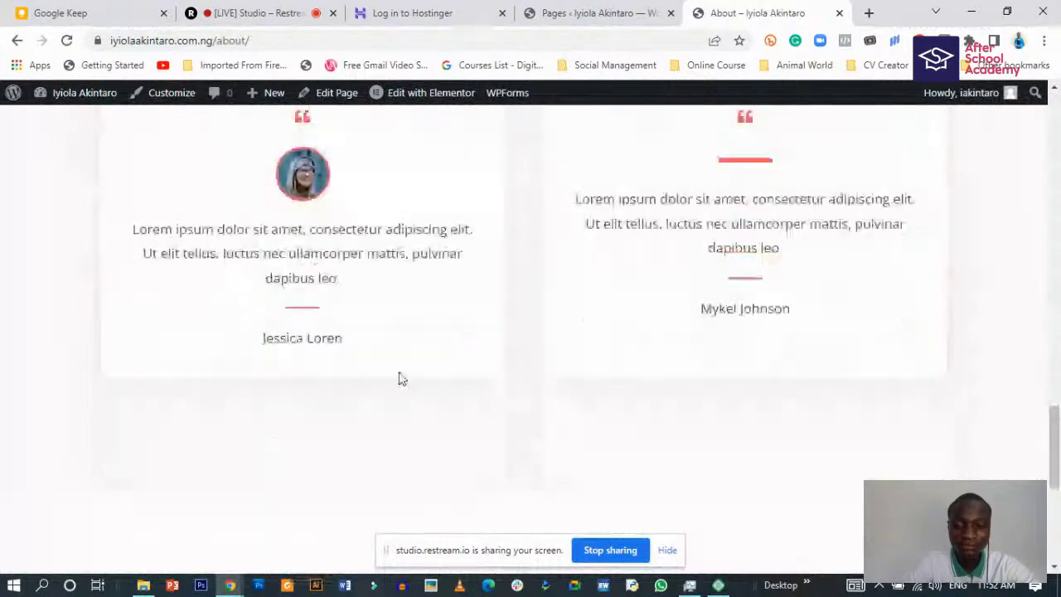
pyautogui.scroll(20, 552, 389)
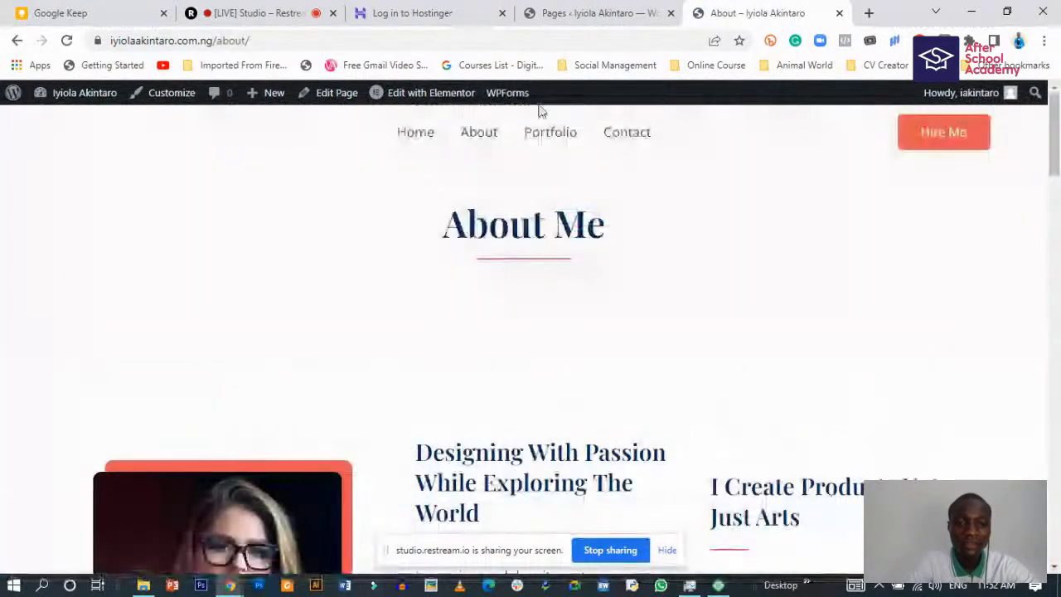
# - Open the Portfolio page from the menu and scroll through it
pyautogui.click(544, 136)
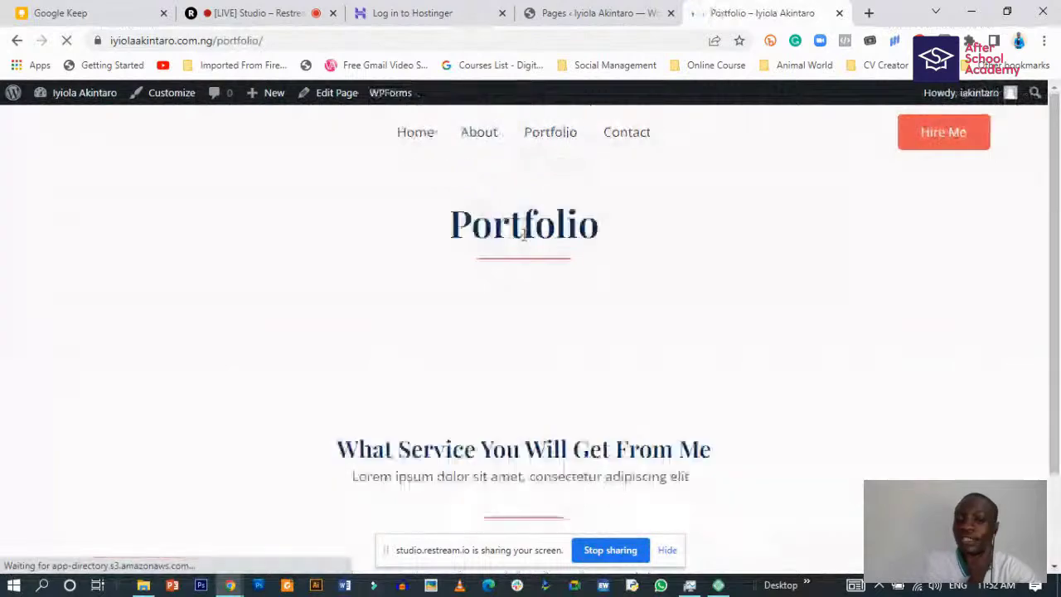
pyautogui.scroll(-4, 462, 335)
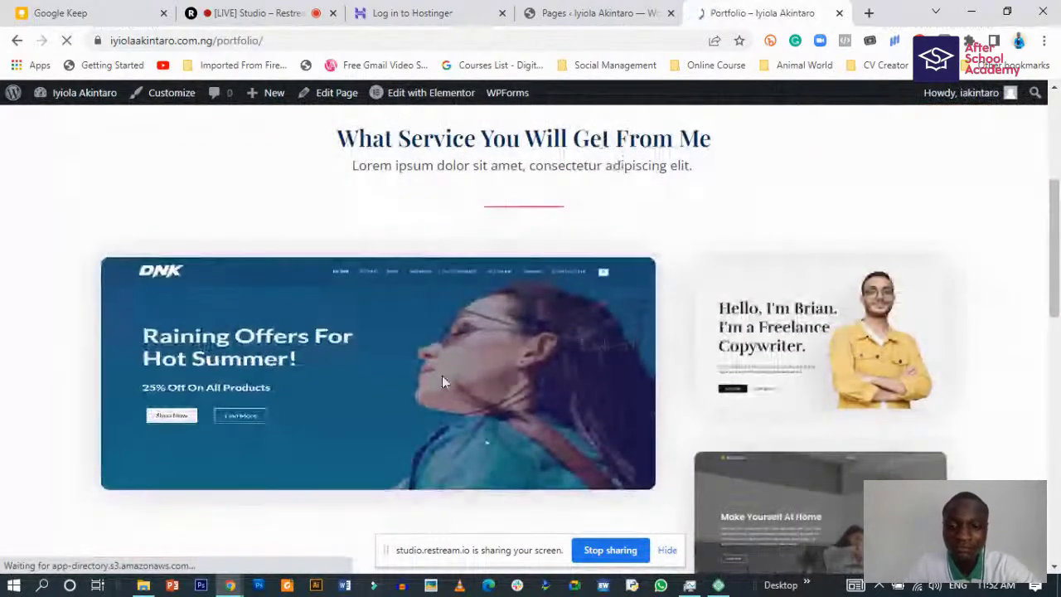
pyautogui.scroll(-2, 416, 369)
pyautogui.scroll(-5, 493, 371)
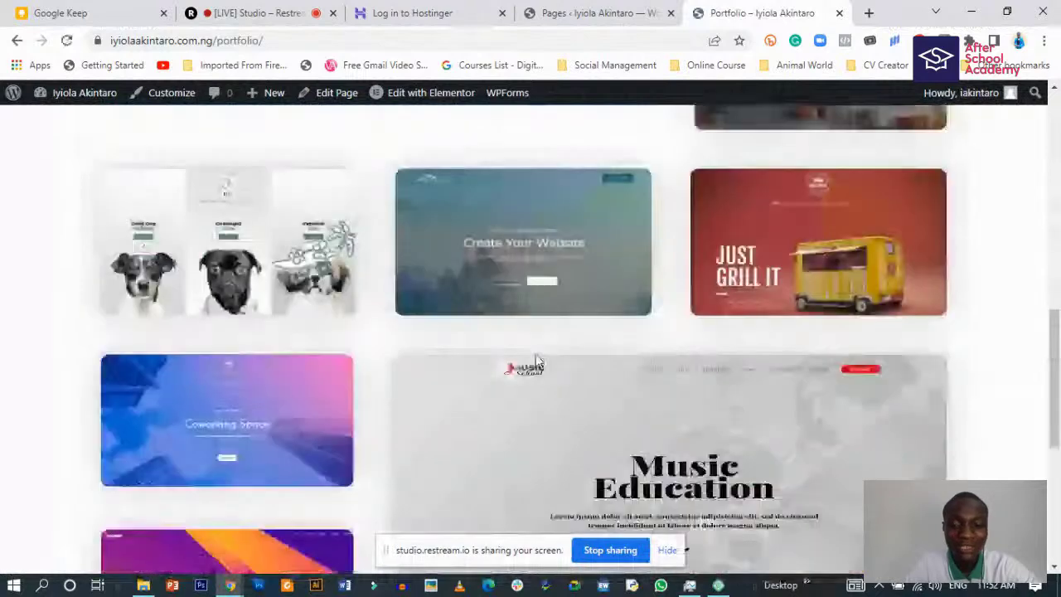
pyautogui.scroll(-3, 476, 373)
pyautogui.scroll(4, 455, 372)
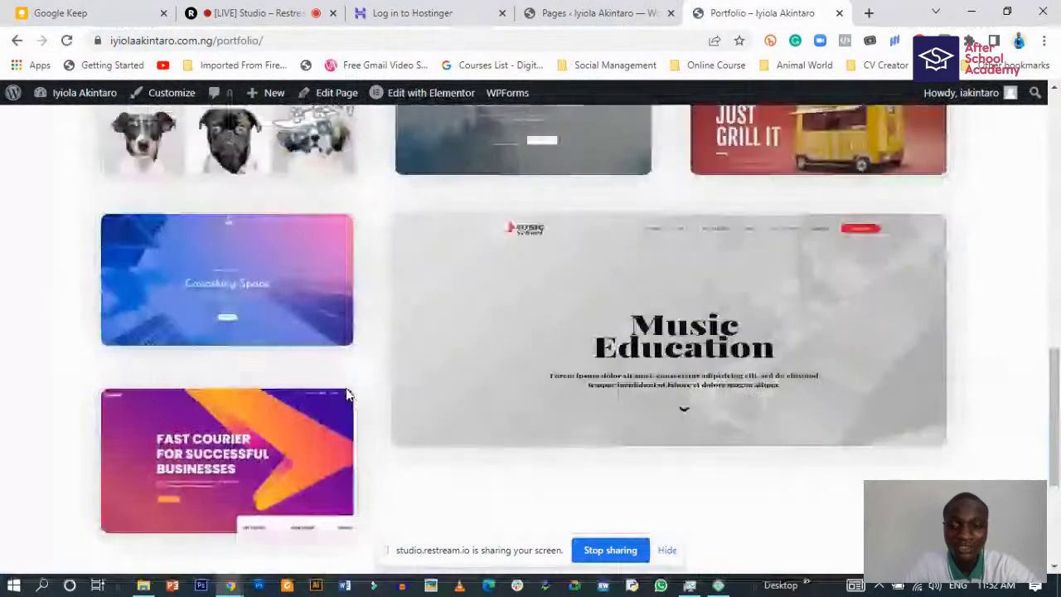
pyautogui.scroll(6, 346, 395)
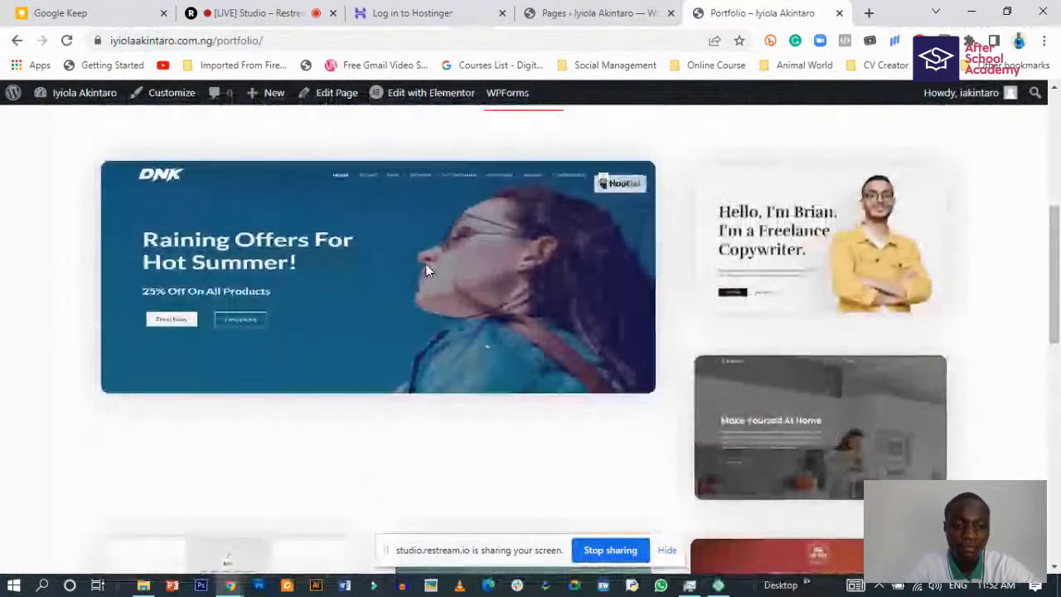
pyautogui.scroll(2, 475, 368)
pyautogui.scroll(3, 474, 369)
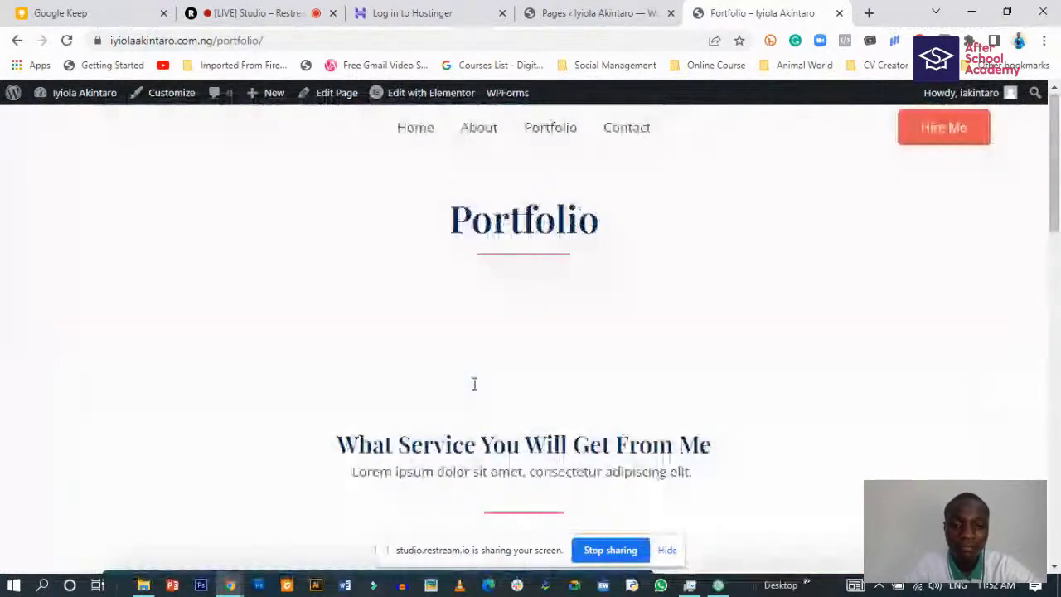
# - Open the Contact page and scroll through its header and contact cards
pyautogui.click(626, 133)
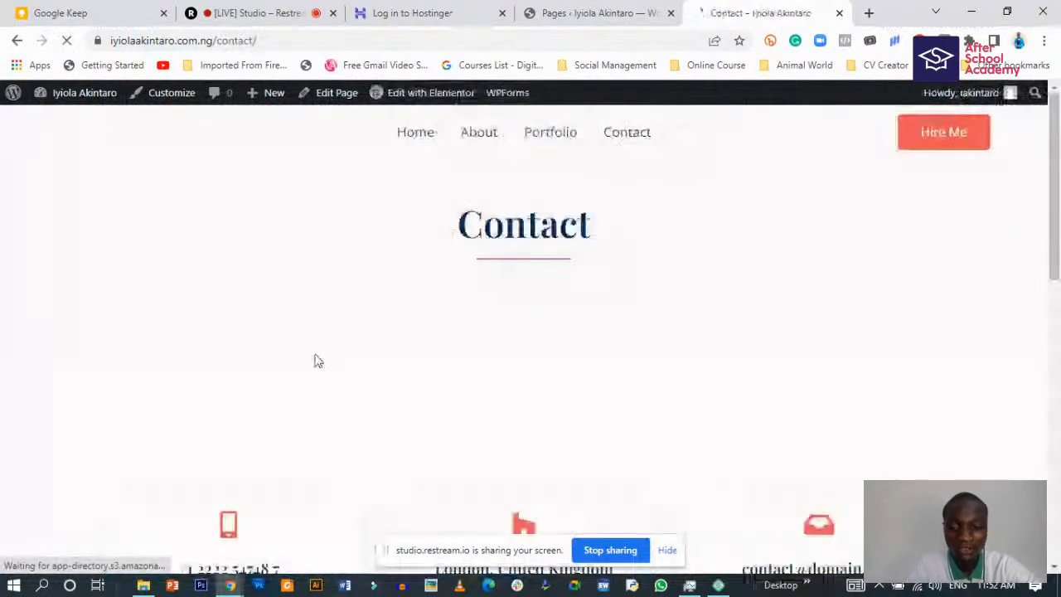
pyautogui.scroll(-3, 295, 365)
pyautogui.scroll(-5, 271, 362)
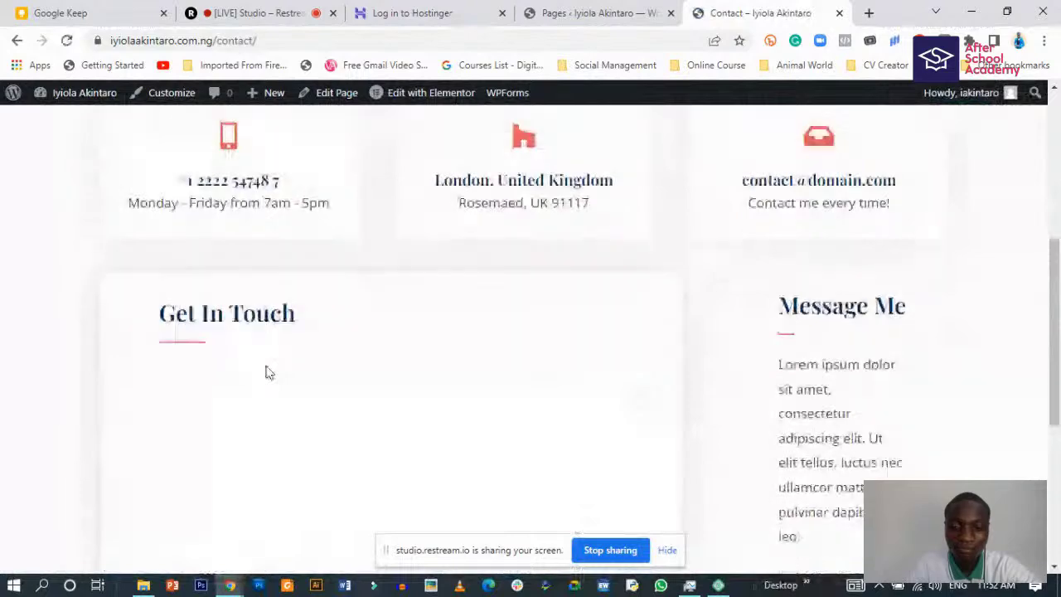
pyautogui.scroll(1, 263, 362)
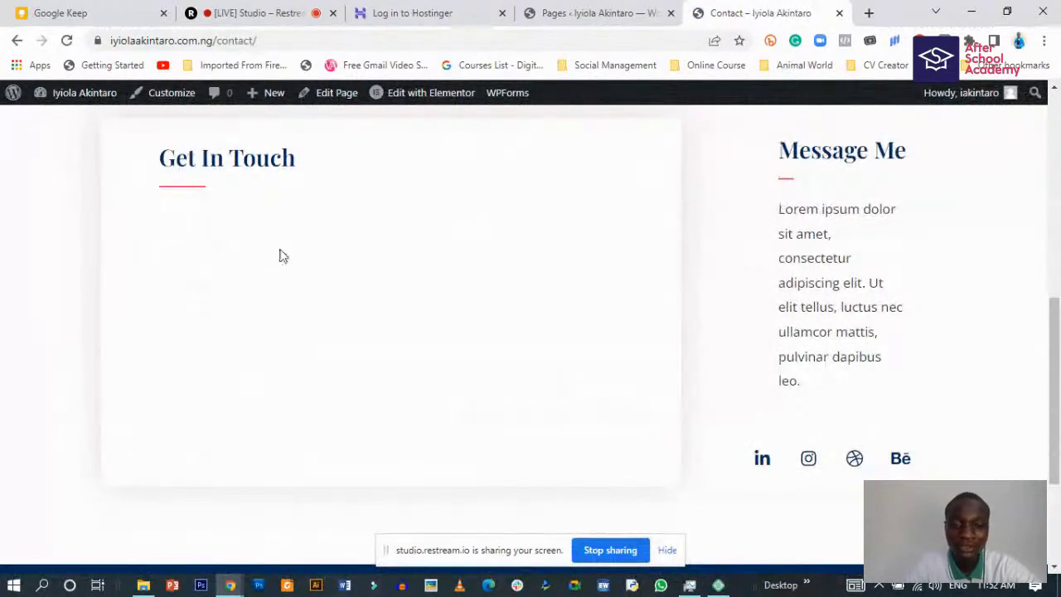
pyautogui.scroll(5, 324, 287)
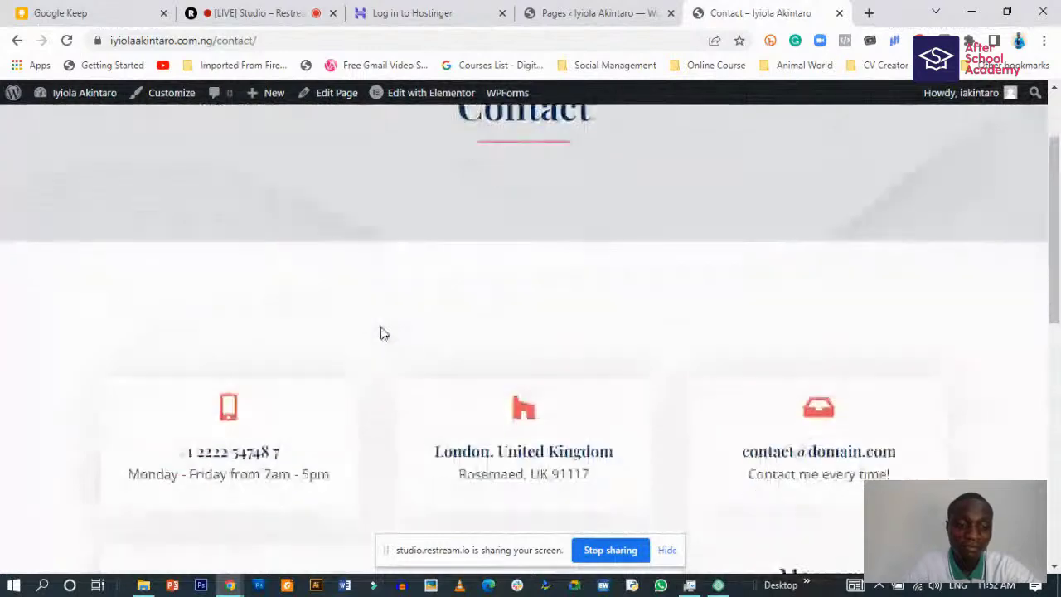
pyautogui.scroll(-2, 332, 426)
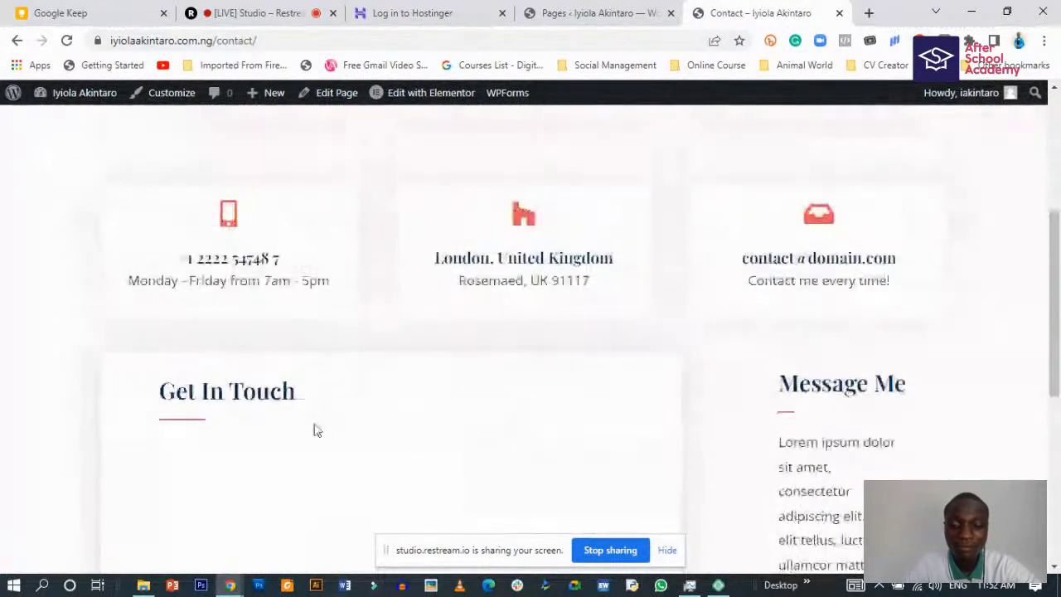
pyautogui.scroll(1, 313, 429)
pyautogui.scroll(-6, 334, 414)
pyautogui.scroll(9, 343, 414)
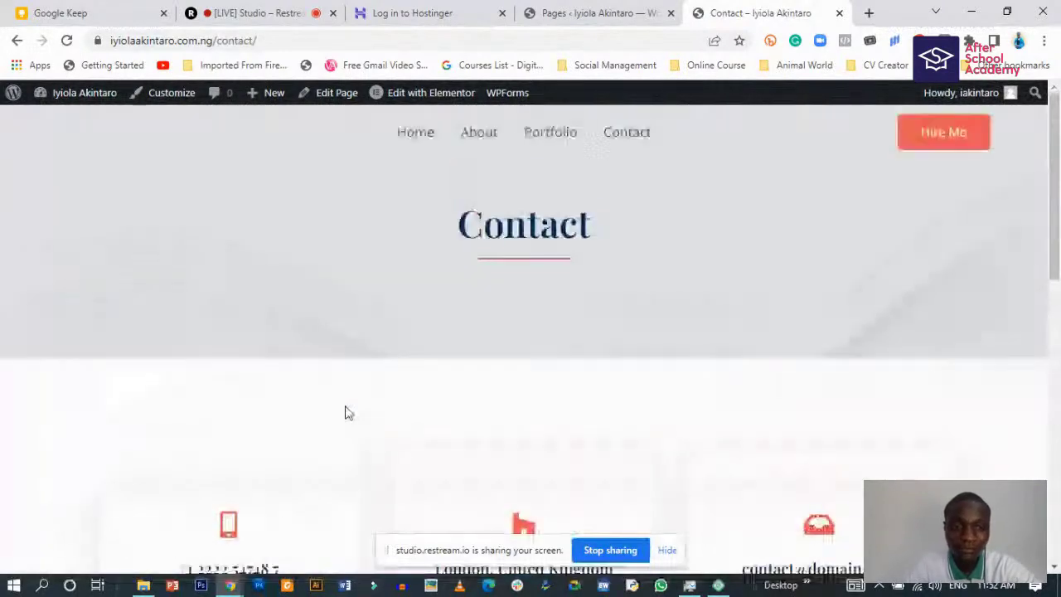
# - Try the Hire Me link, then return to the Home page and scroll it
pyautogui.click(941, 138)
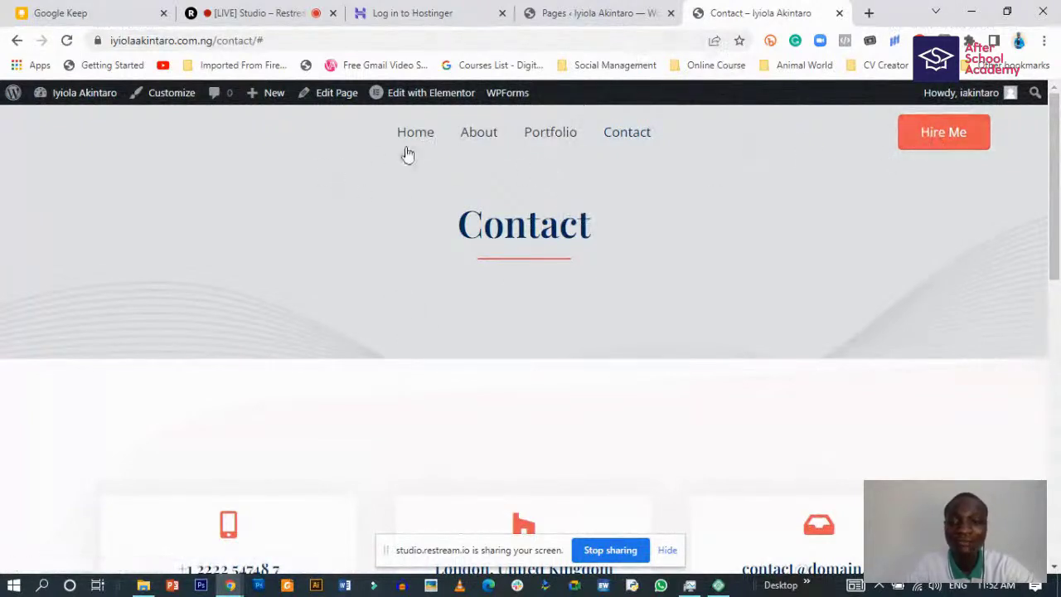
pyautogui.click(409, 134)
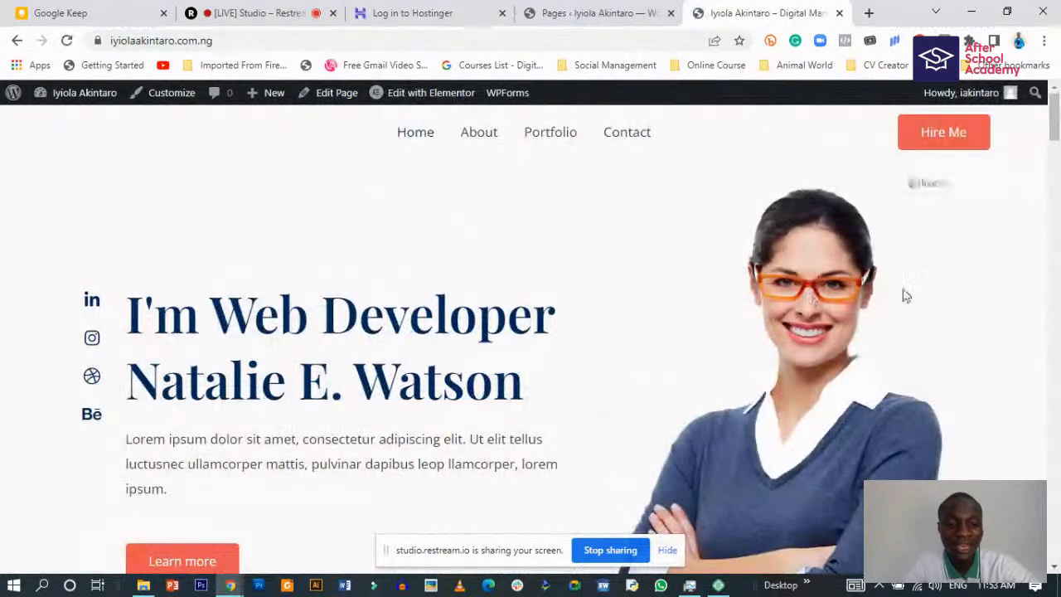
pyautogui.scroll(-3, 786, 360)
pyautogui.scroll(3, 785, 360)
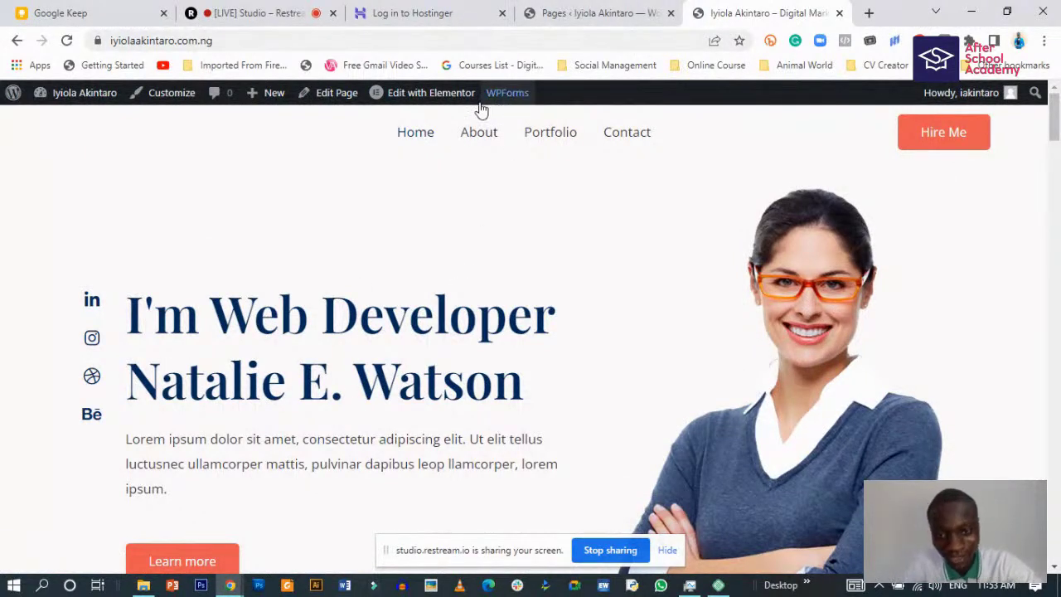
# - Bring up the WordPress admin Pages list, then open a new blank browser tab
pyautogui.click(597, 11)
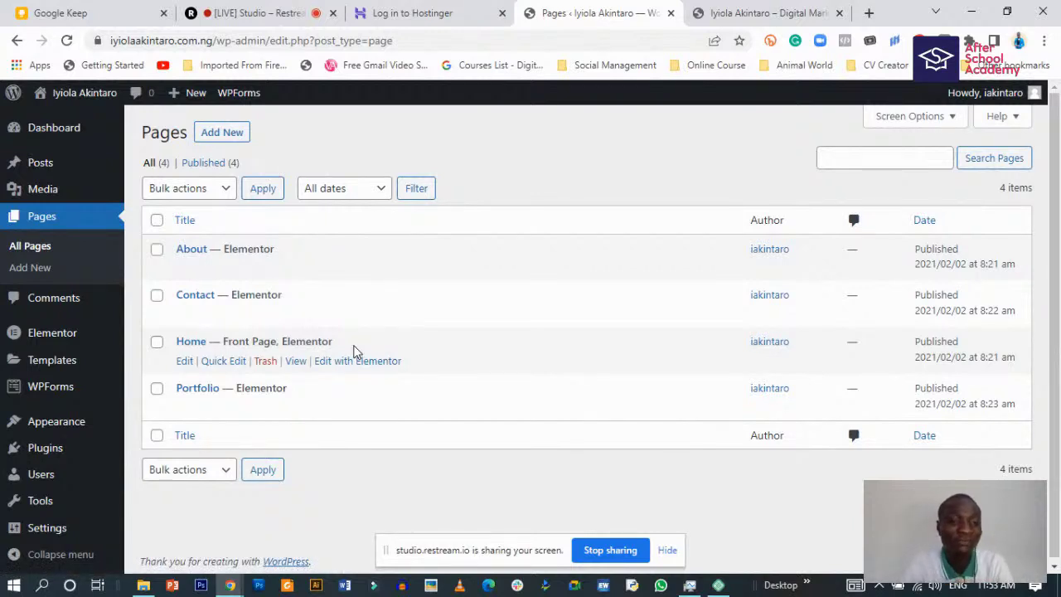
pyautogui.click(868, 13)
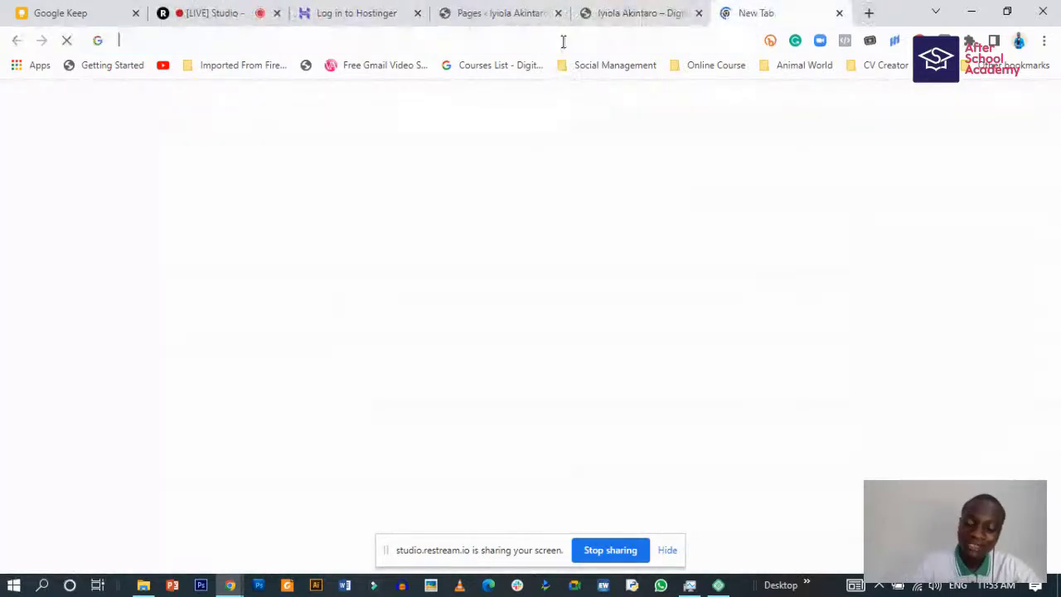
# - Search Google for Elementor by typing 'eleme' and picking the Elementor suggestion
pyautogui.click(566, 39)
pyautogui.write('eleme')
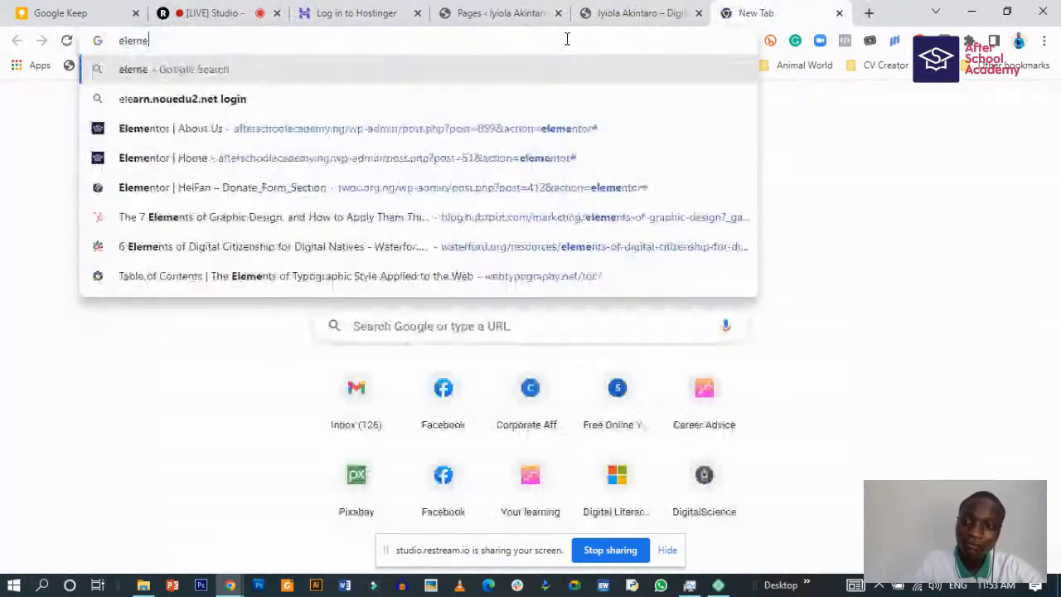
pyautogui.click(447, 114)
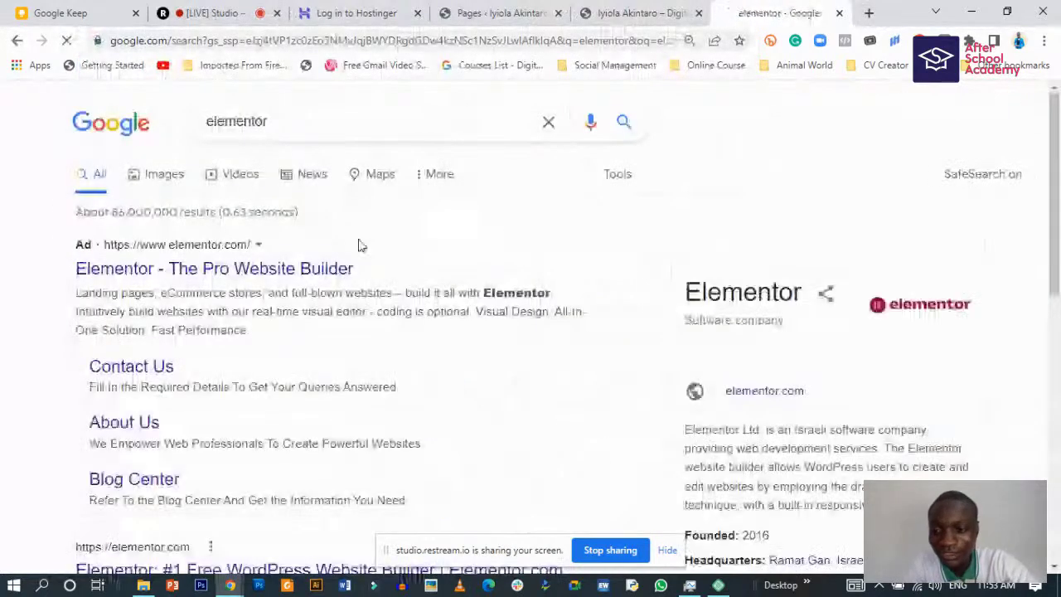
pyautogui.scroll(-3, 189, 323)
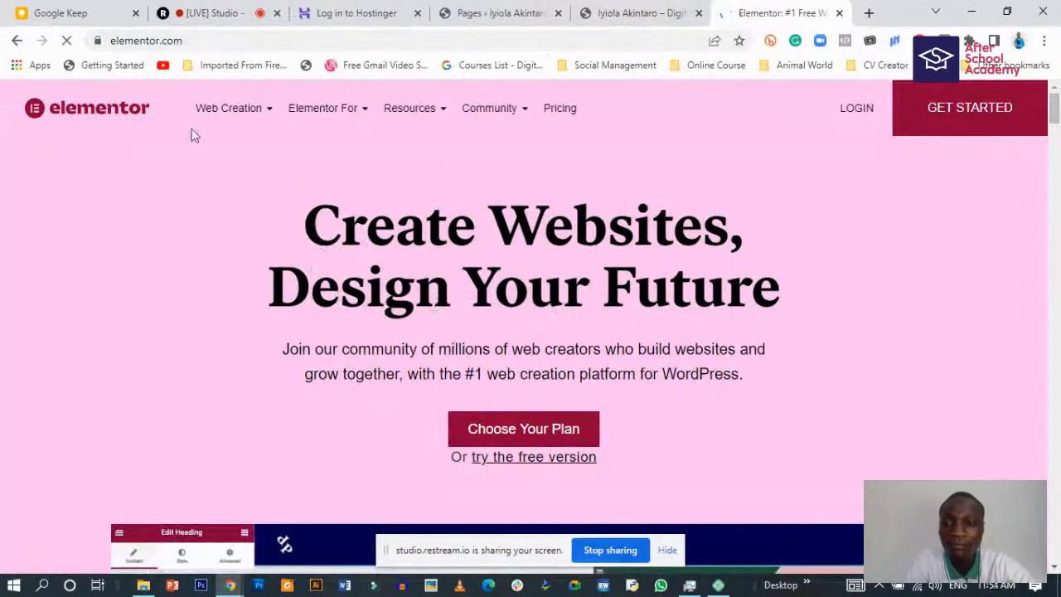
# - Scroll down through the elementor.com homepage feature sections
pyautogui.moveTo(306, 114)
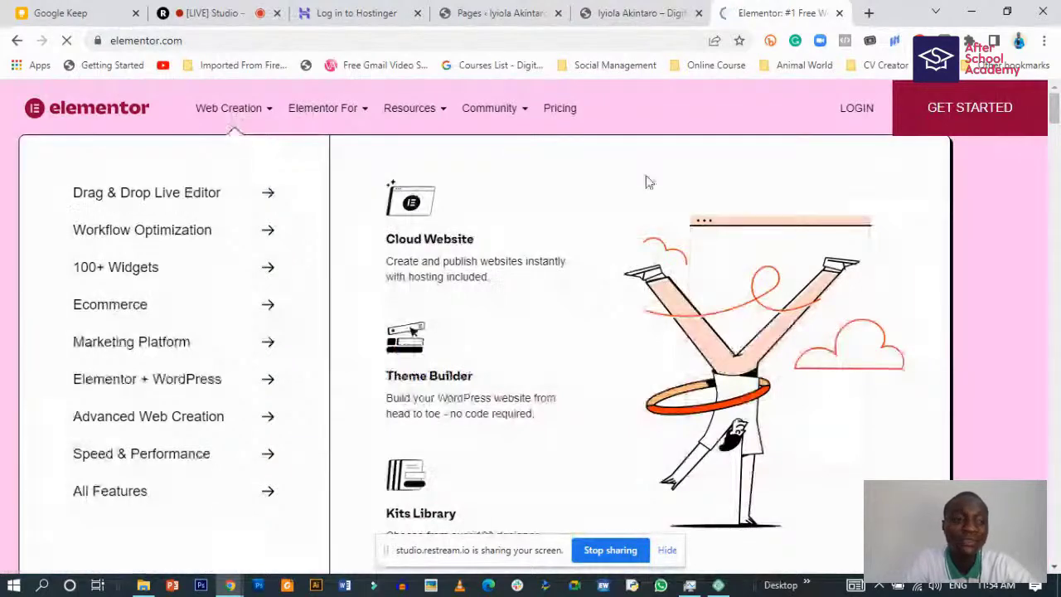
pyautogui.scroll(-2, 996, 266)
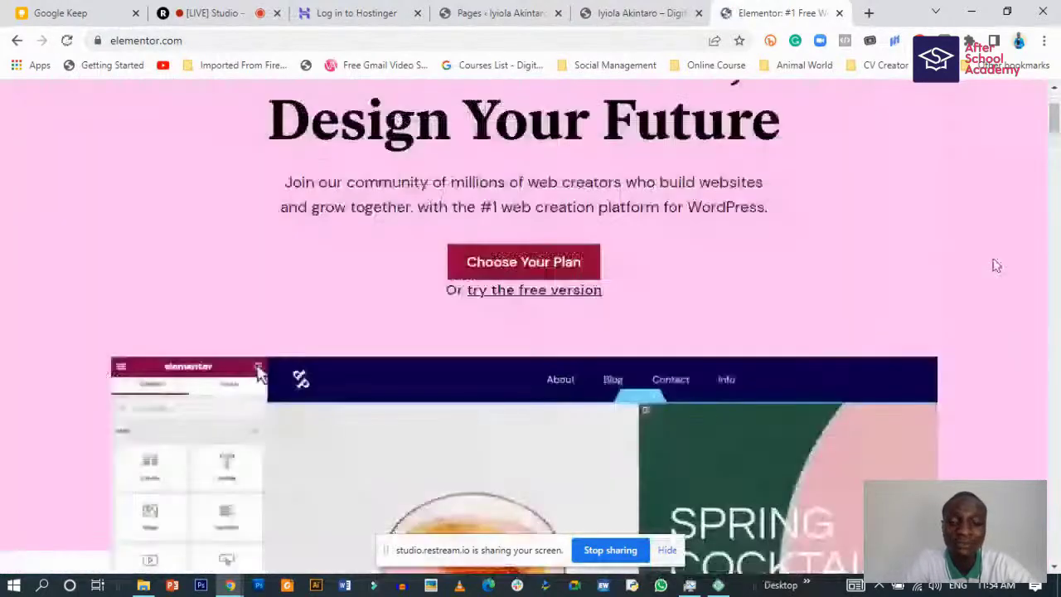
pyautogui.scroll(-3, 986, 257)
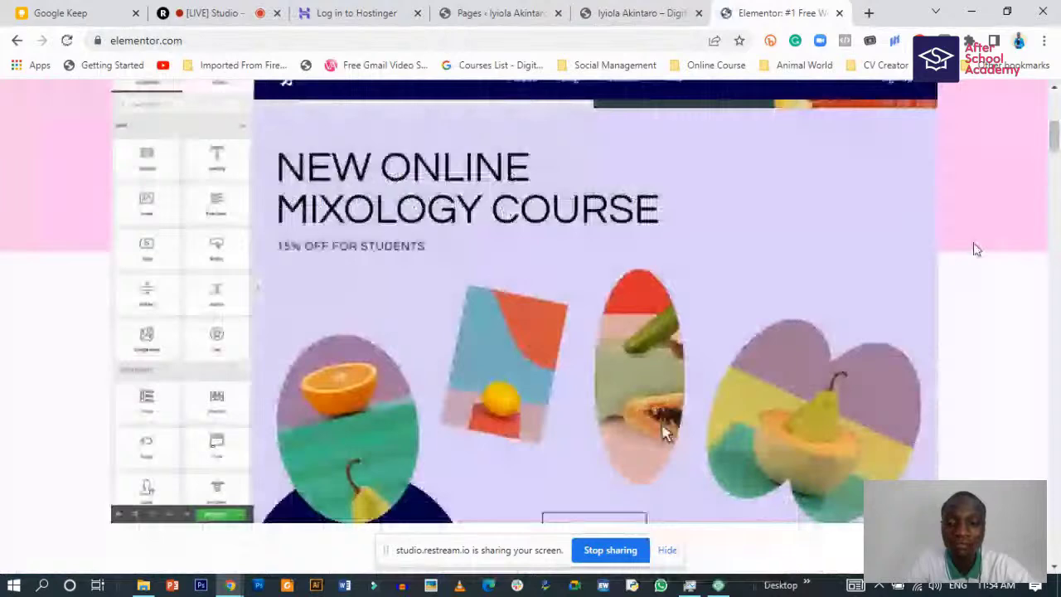
pyautogui.scroll(-2, 976, 249)
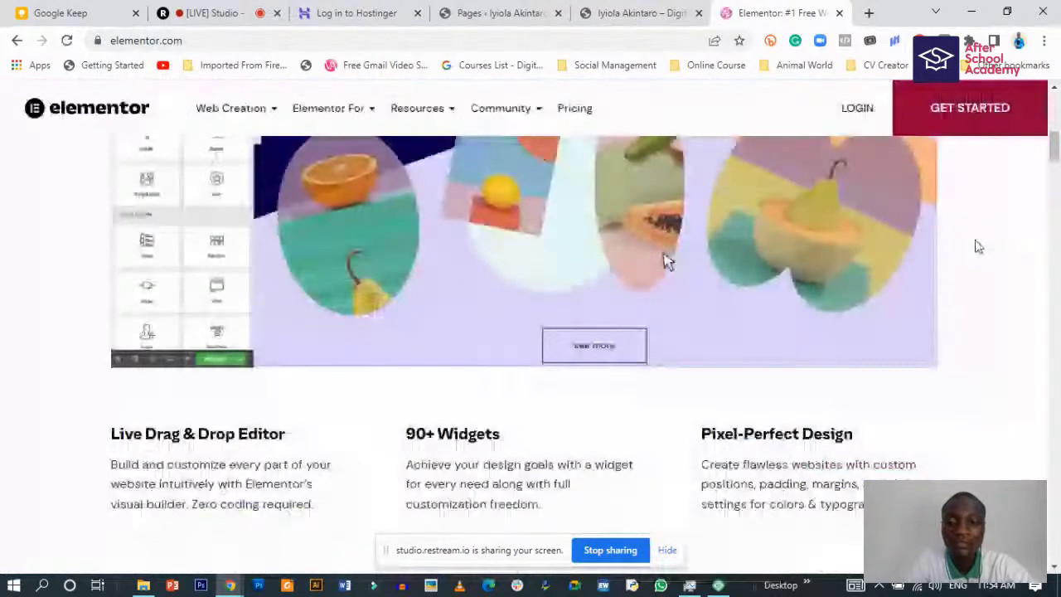
pyautogui.scroll(-2, 667, 262)
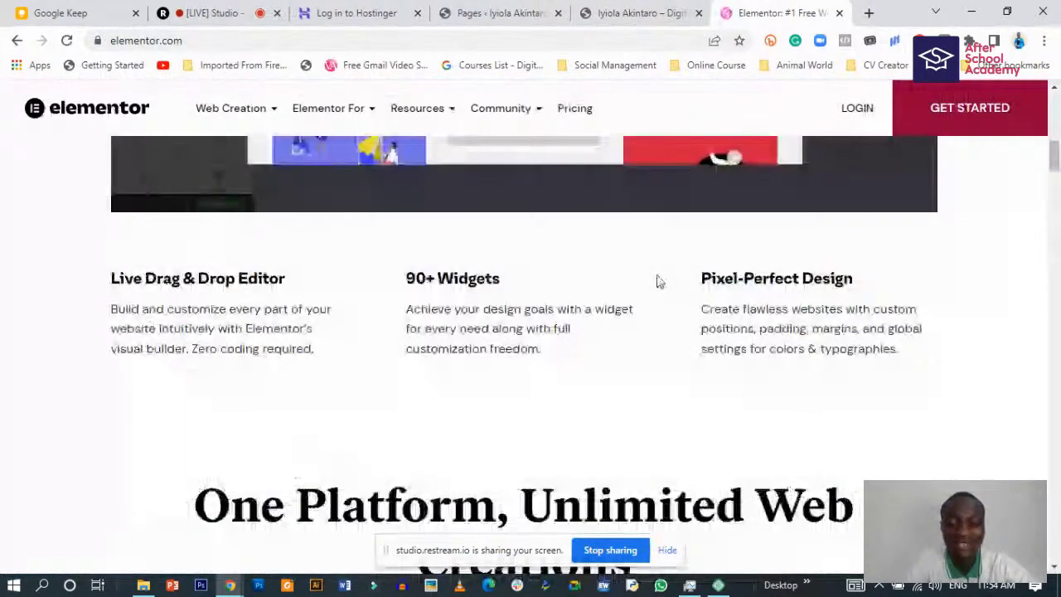
pyautogui.scroll(-4, 450, 308)
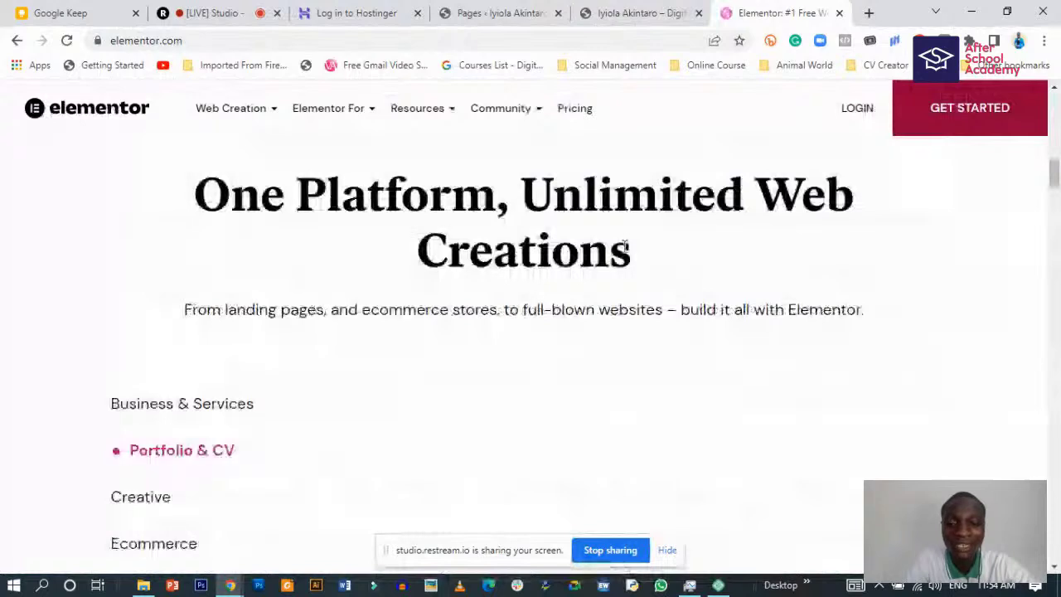
pyautogui.scroll(-2, 373, 356)
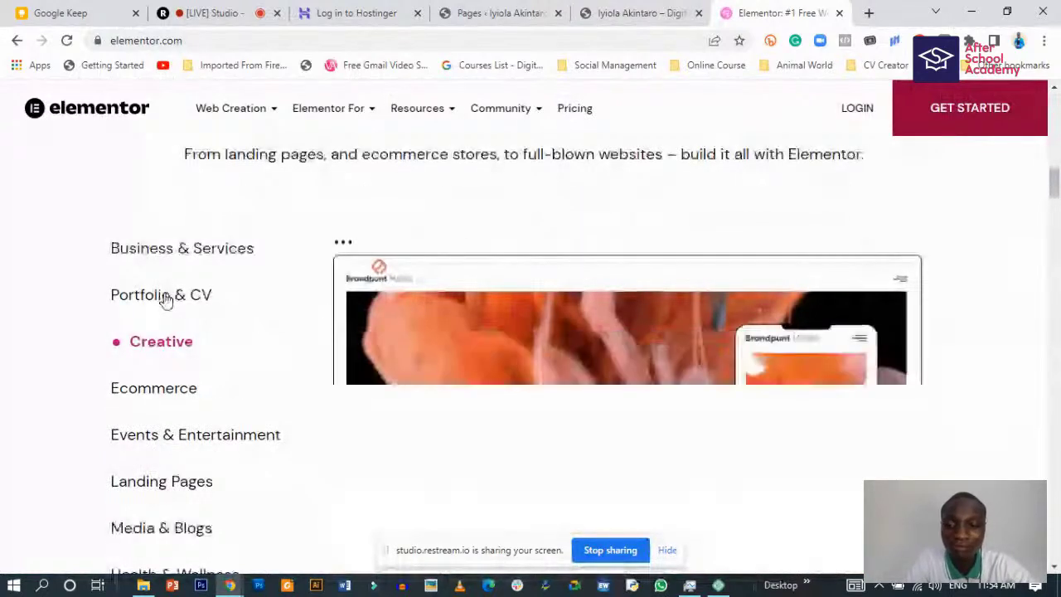
pyautogui.scroll(-2, 166, 300)
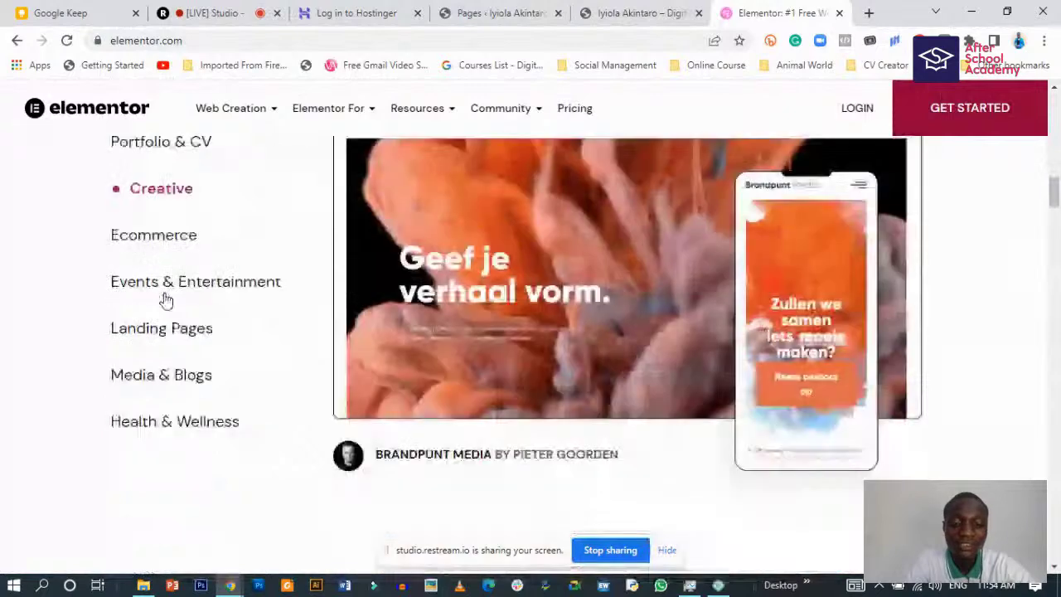
pyautogui.scroll(-4, 166, 300)
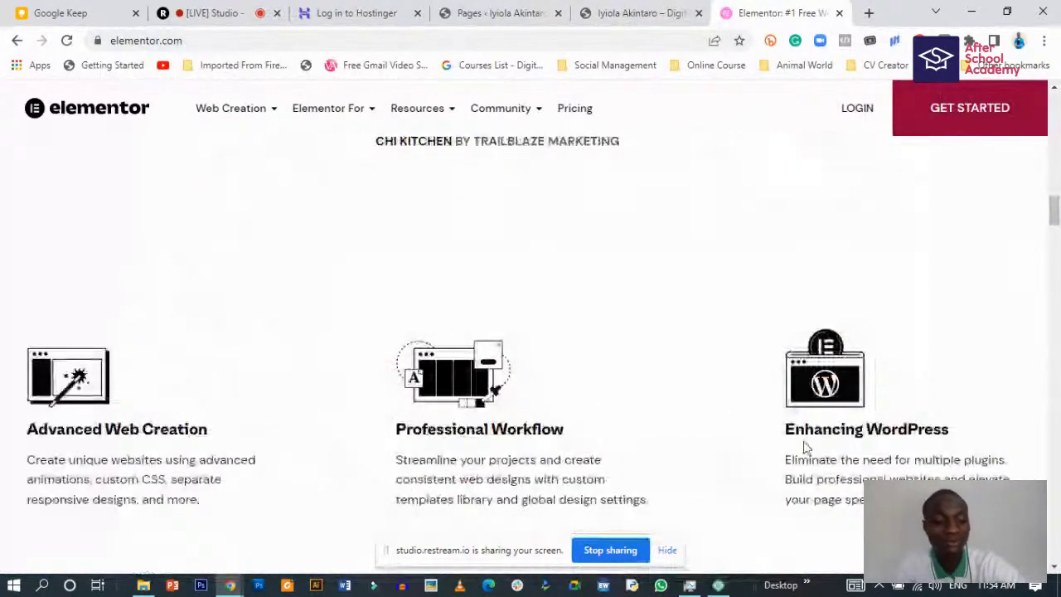
# - Highlight the Enhancing WordPress and Professional Workflow headings, then return to the top hero
pyautogui.moveTo(791, 437); pyautogui.dragTo(942, 440)
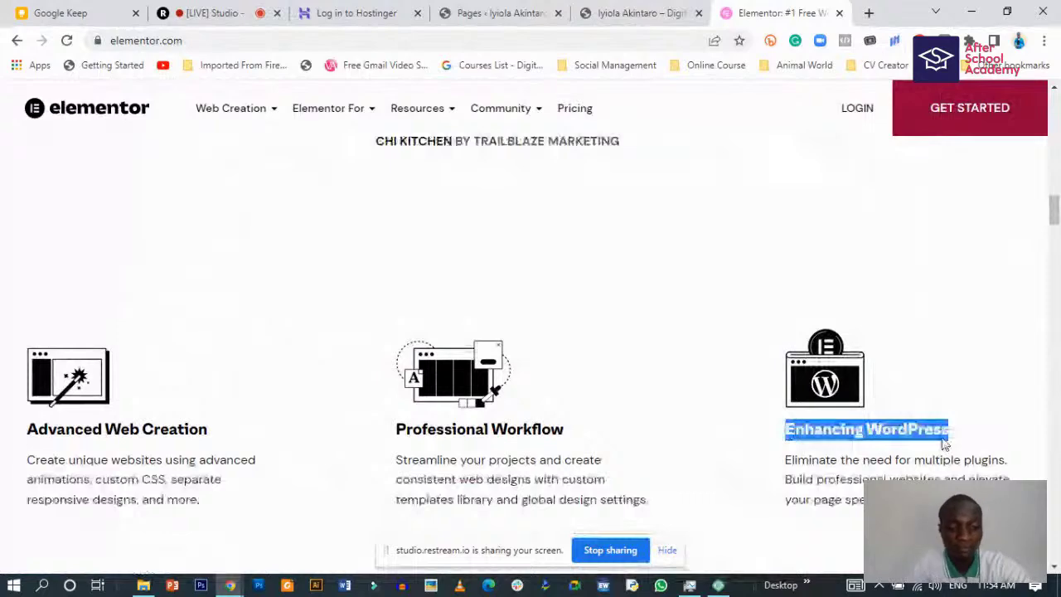
pyautogui.click(412, 440)
pyautogui.moveTo(396, 432); pyautogui.dragTo(502, 433)
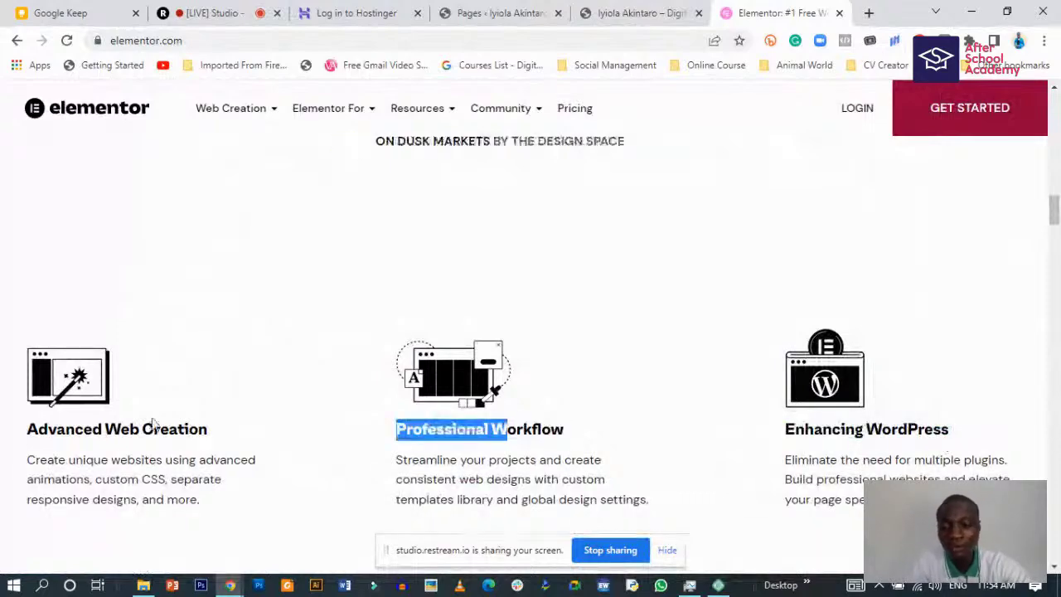
pyautogui.click(130, 450)
pyautogui.scroll(-1, 182, 446)
pyautogui.scroll(-4, 182, 447)
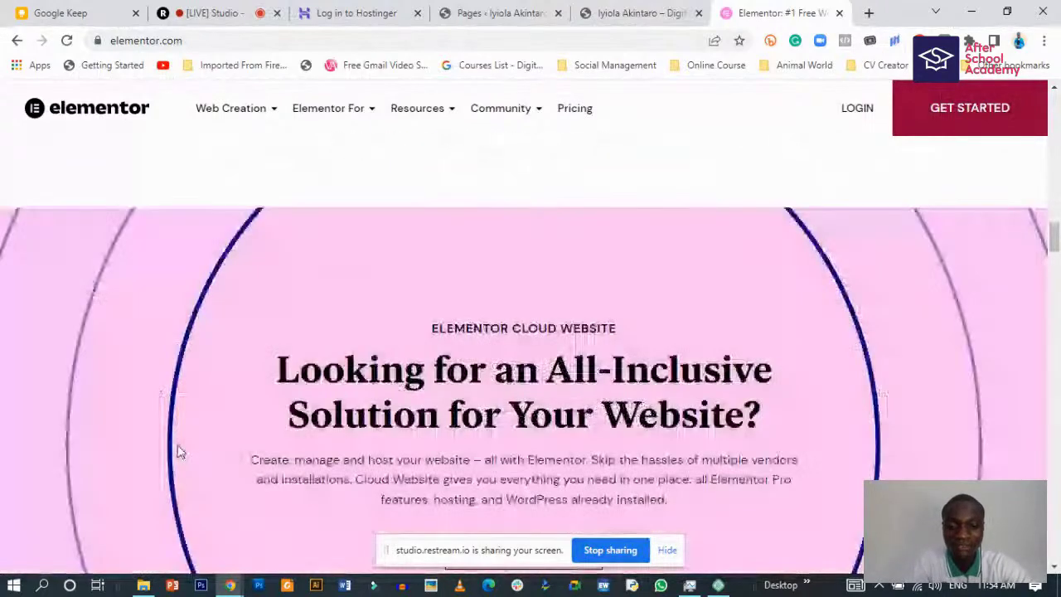
pyautogui.scroll(-2, 177, 452)
pyautogui.scroll(3, 608, 285)
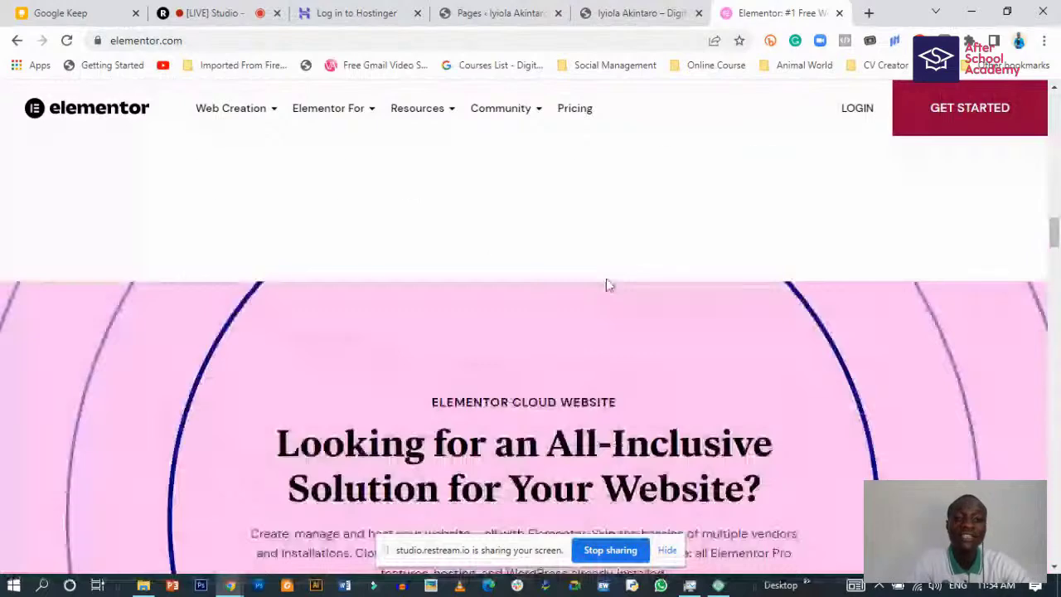
pyautogui.scroll(10, 607, 285)
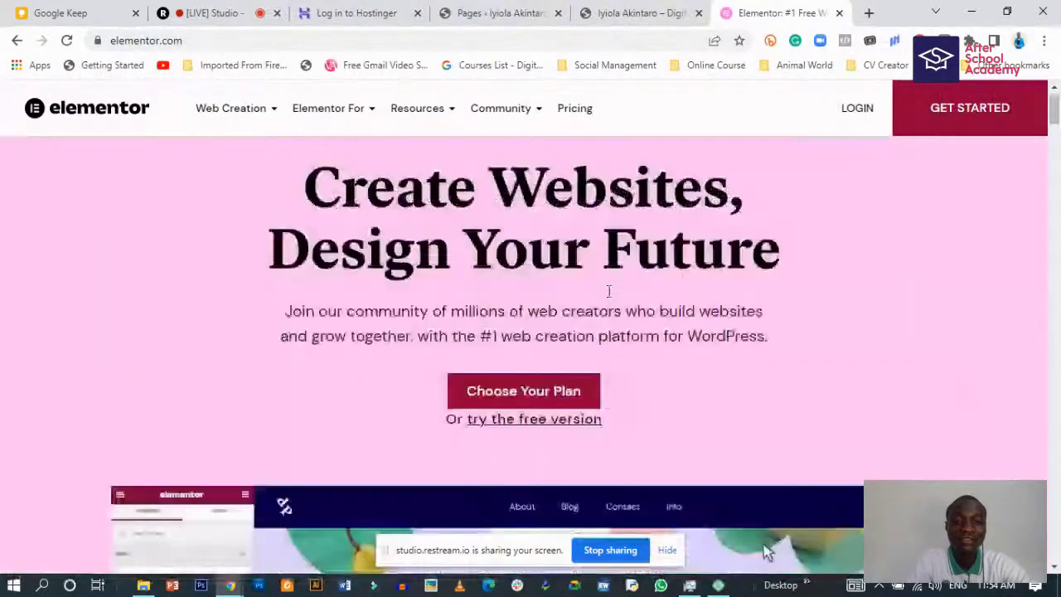
pyautogui.scroll(1, 608, 290)
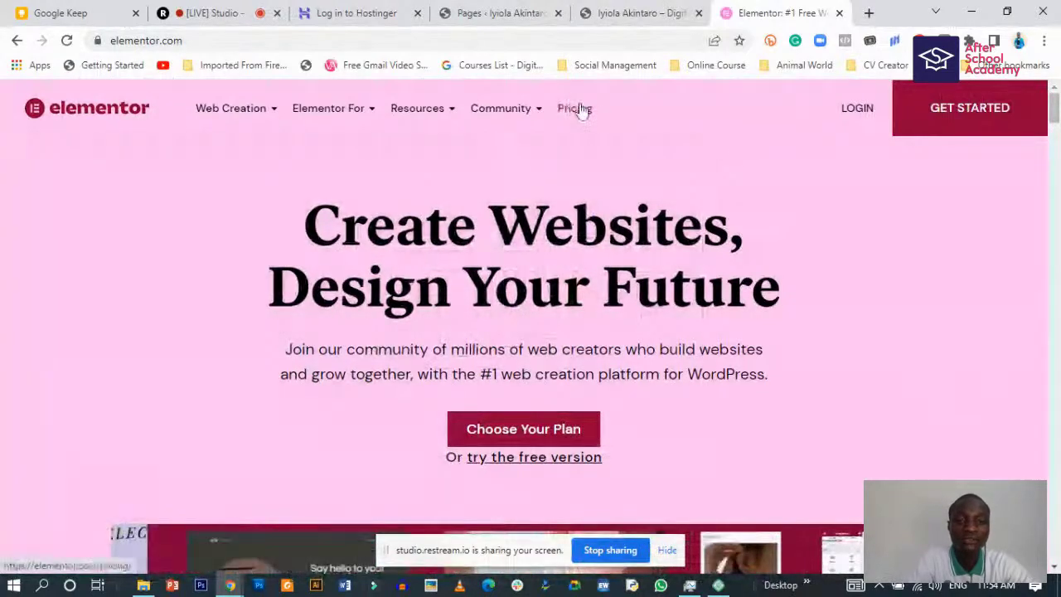
pyautogui.click(580, 108)
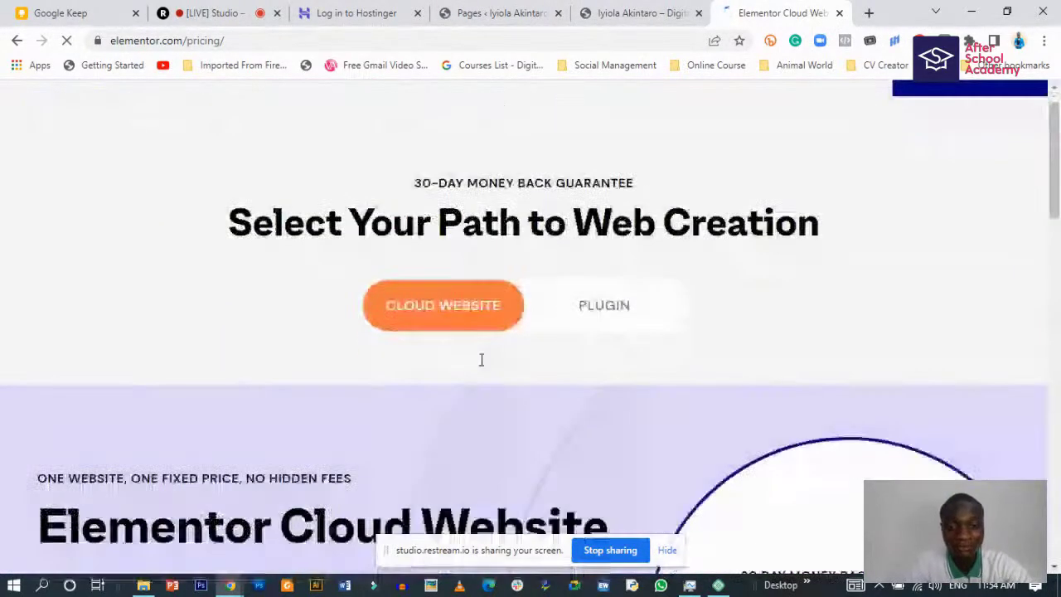
# - Scroll through the plans on Elementor's pricing page
pyautogui.scroll(-7, 481, 360)
pyautogui.scroll(7, 450, 372)
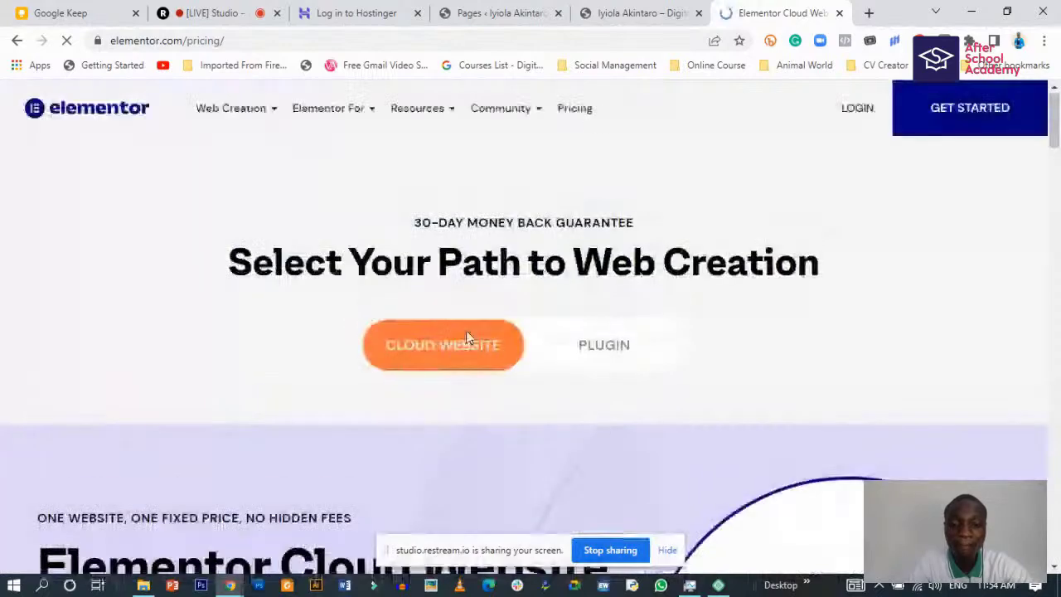
pyautogui.scroll(-1, 478, 384)
pyautogui.scroll(-3, 477, 384)
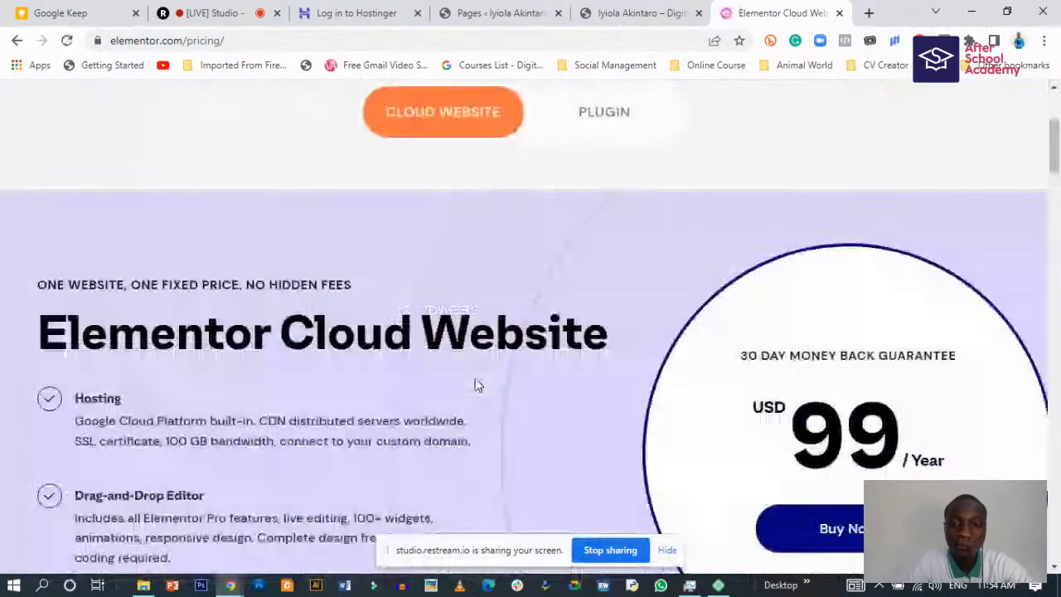
pyautogui.scroll(4, 473, 383)
pyautogui.scroll(-1, 605, 340)
pyautogui.scroll(-1, 605, 340)
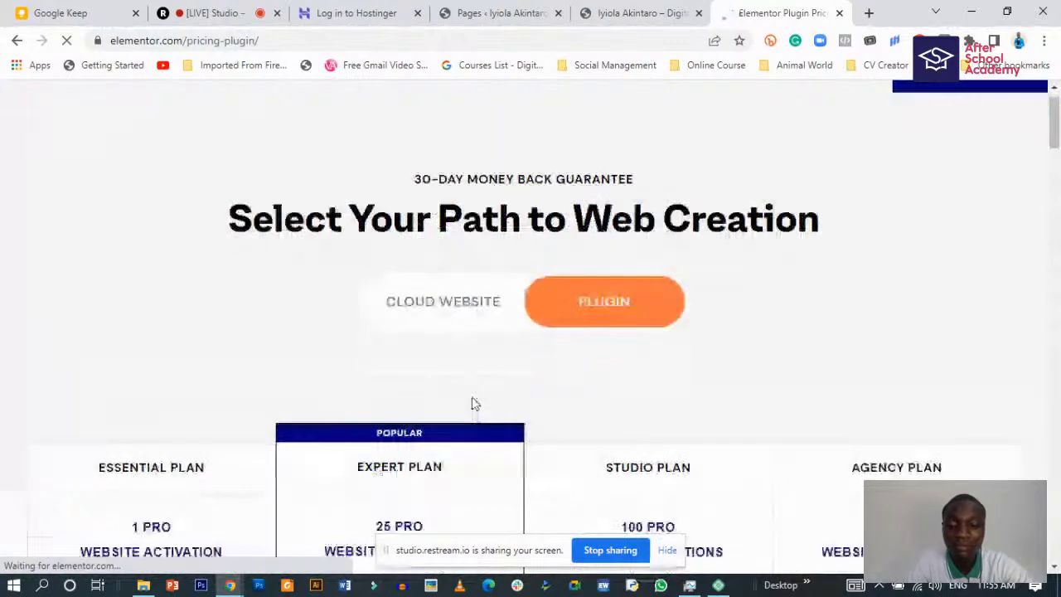
# - Review the Plugin plans, start the free sign-up via Get Started, then close that tab
pyautogui.scroll(-4, 472, 404)
pyautogui.scroll(-2, 150, 236)
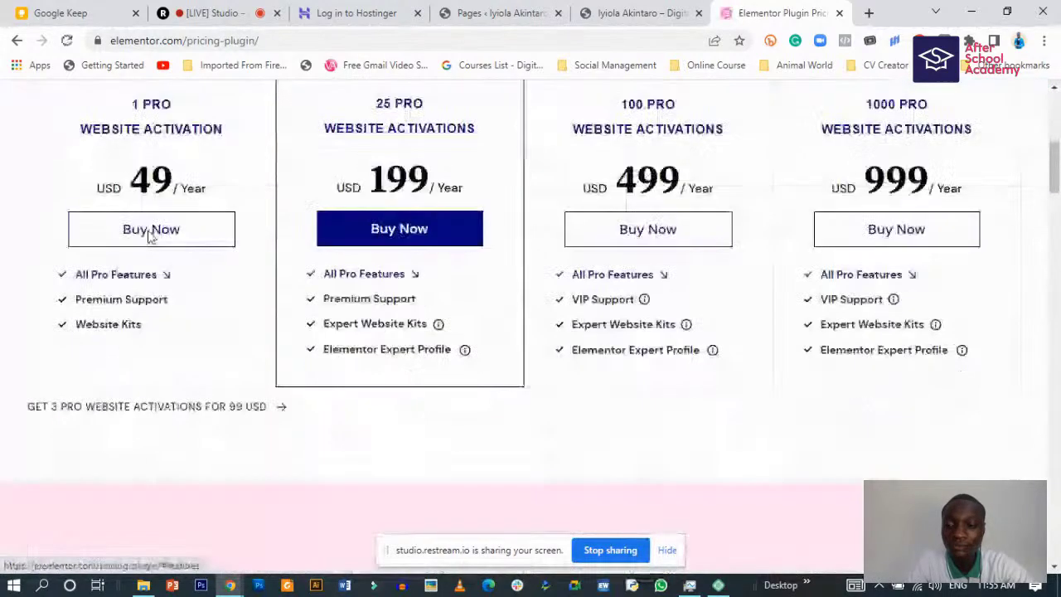
pyautogui.scroll(1, 150, 236)
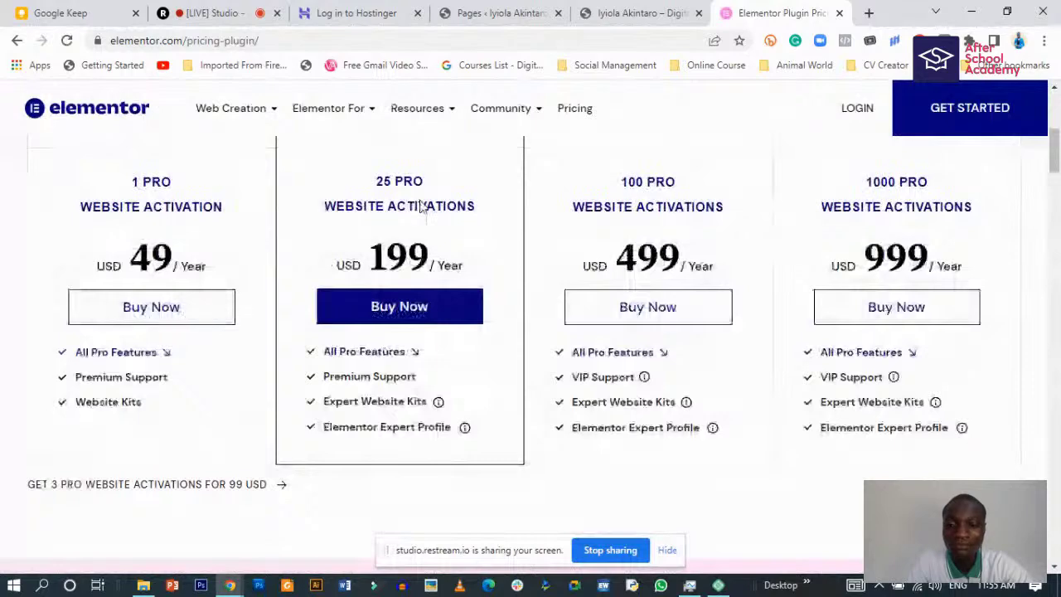
pyautogui.scroll(1, 454, 280)
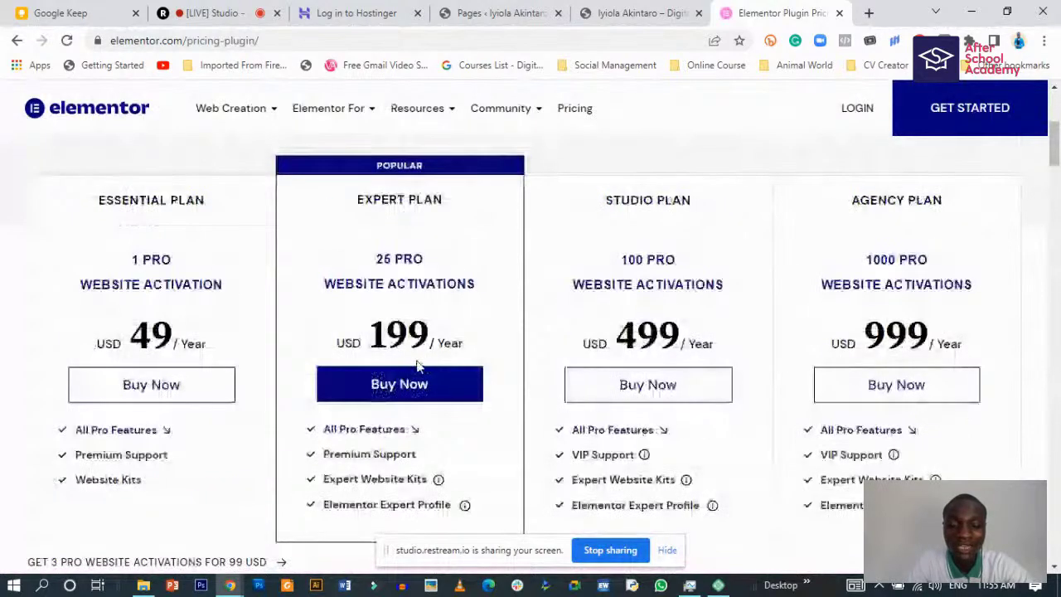
pyautogui.scroll(-1, 404, 377)
pyautogui.scroll(1, 448, 348)
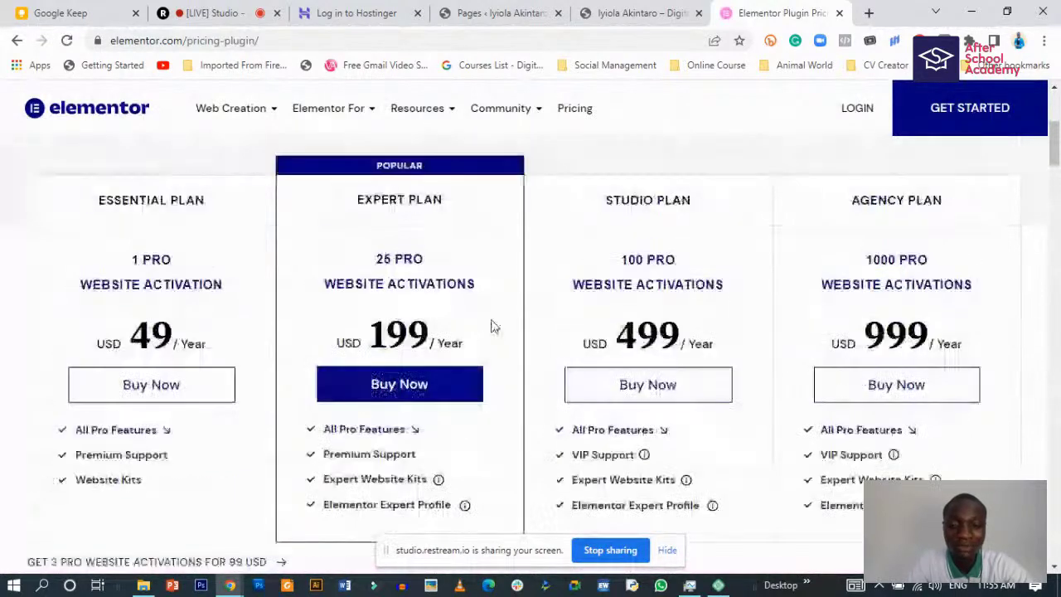
pyautogui.scroll(-2, 491, 326)
pyautogui.scroll(-2, 469, 339)
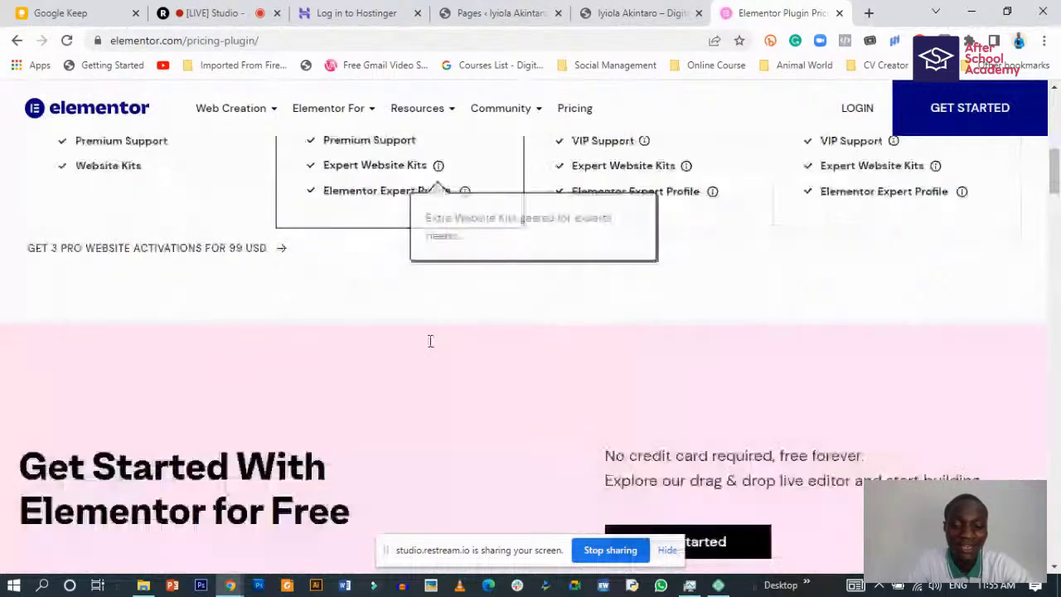
pyautogui.scroll(1, 428, 344)
pyautogui.scroll(-4, 428, 347)
pyautogui.scroll(8, 405, 323)
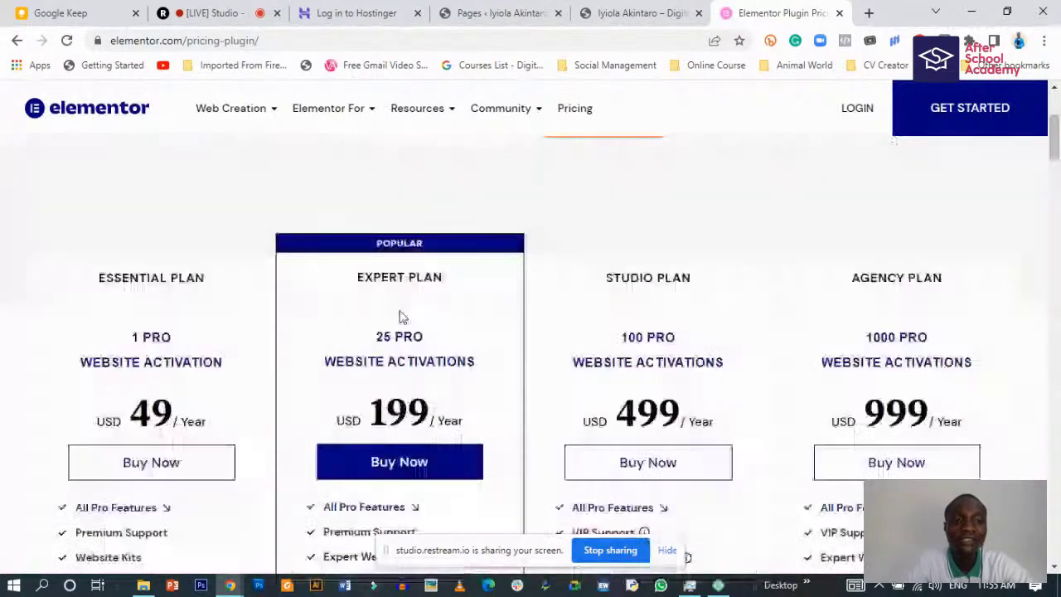
pyautogui.scroll(-6, 398, 310)
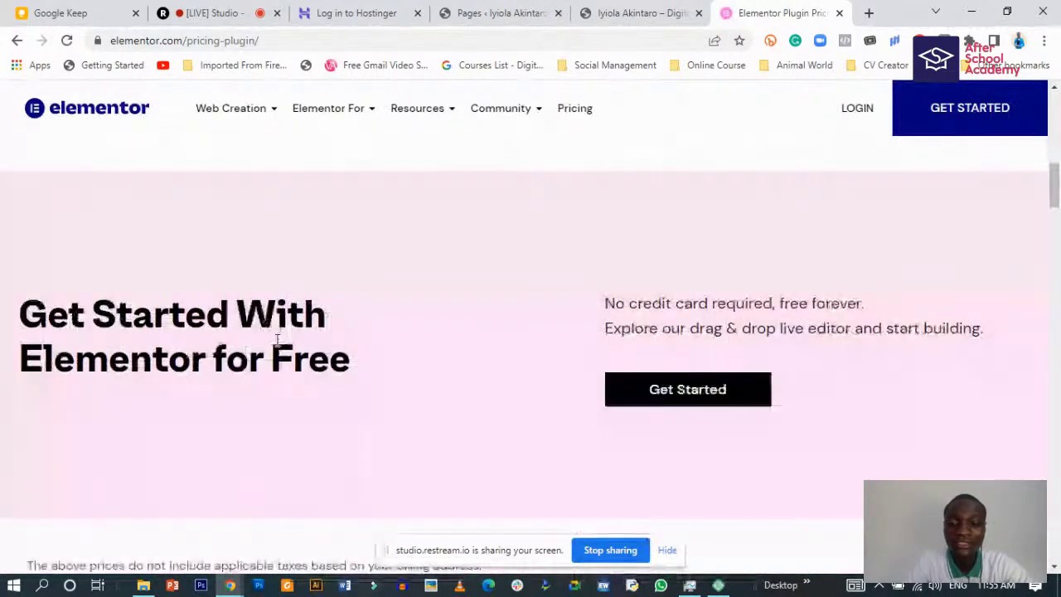
pyautogui.click(672, 396)
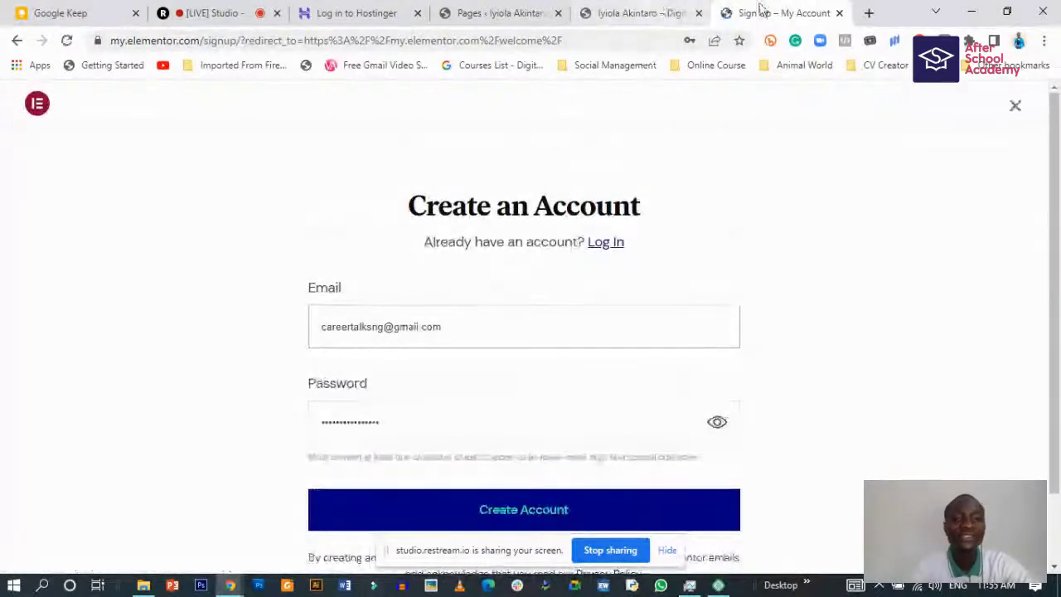
pyautogui.click(839, 14)
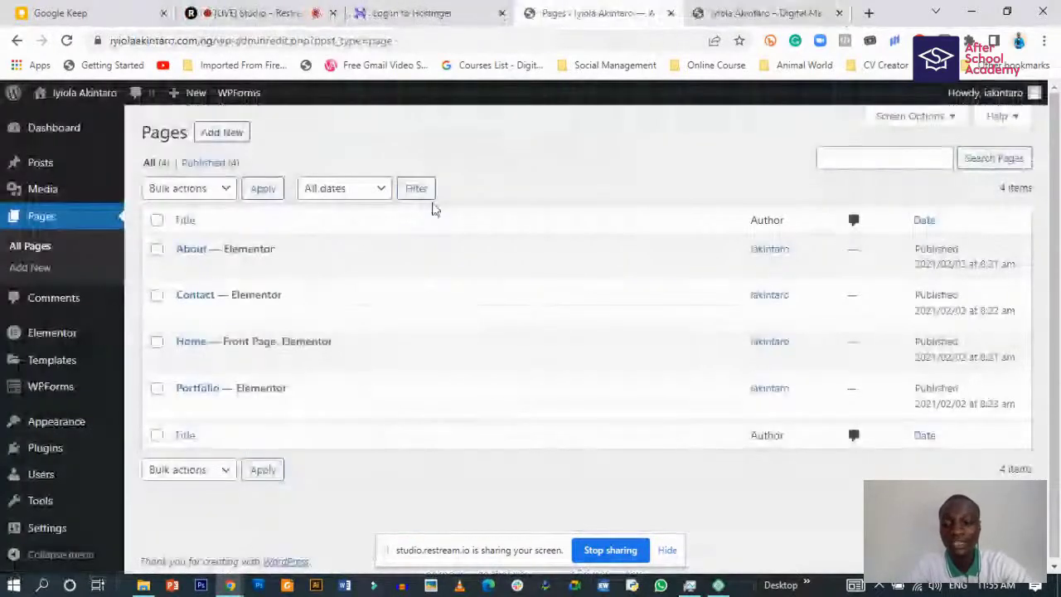
# - Search Plugins > Add New for 'elementor', finding Elementor Website Builder already active
pyautogui.click(46, 449)
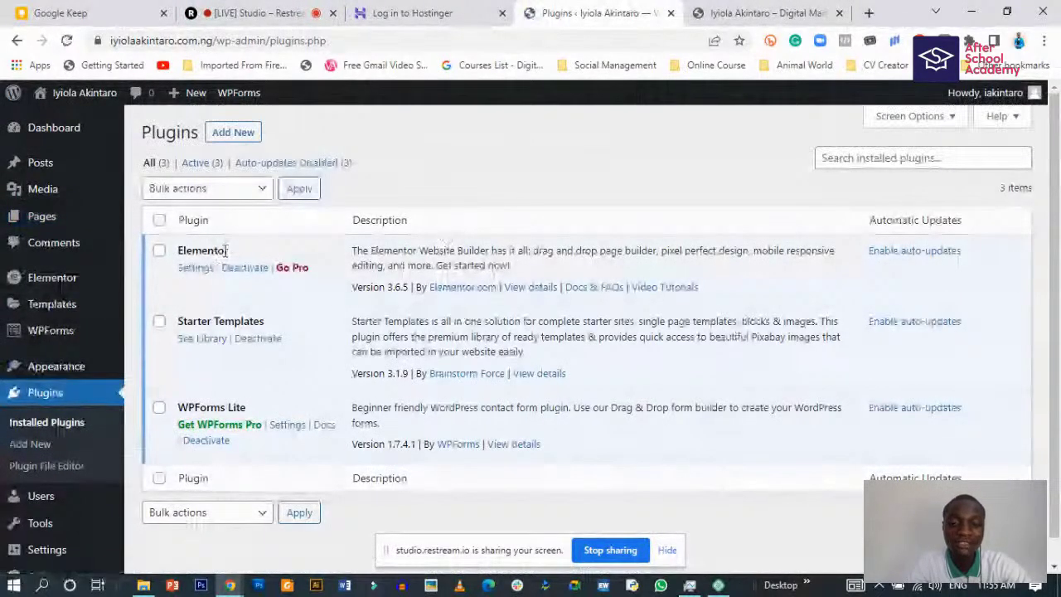
pyautogui.click(249, 131)
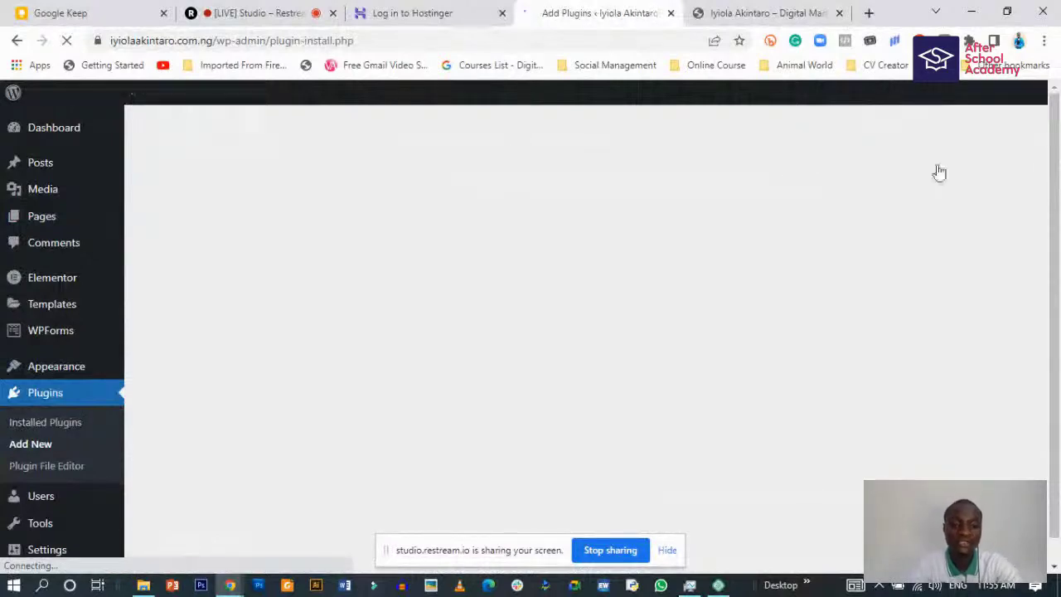
pyautogui.click(897, 175)
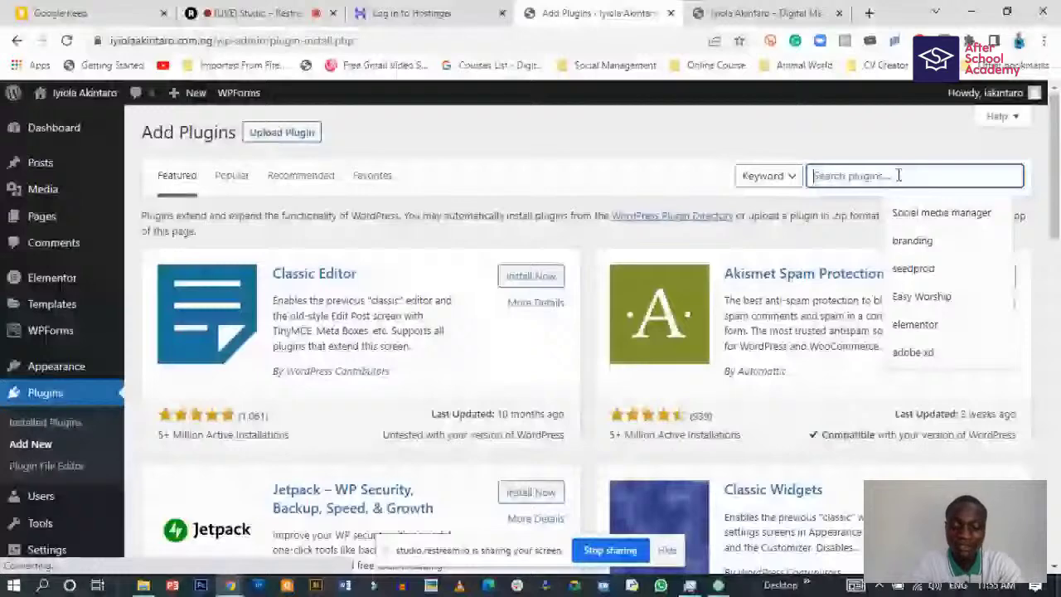
pyautogui.write('elementor')
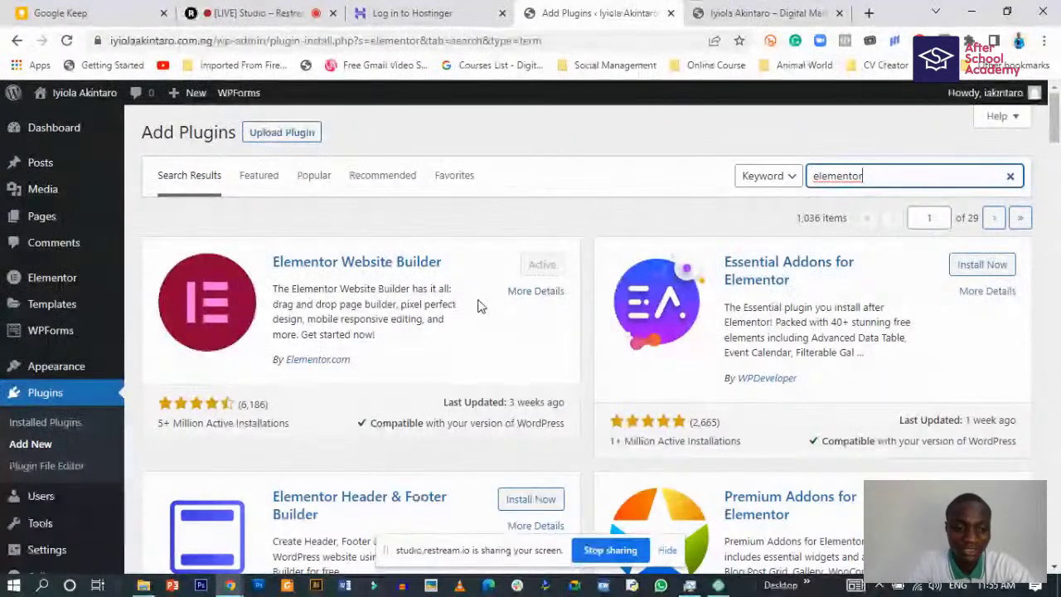
pyautogui.scroll(-1, 454, 398)
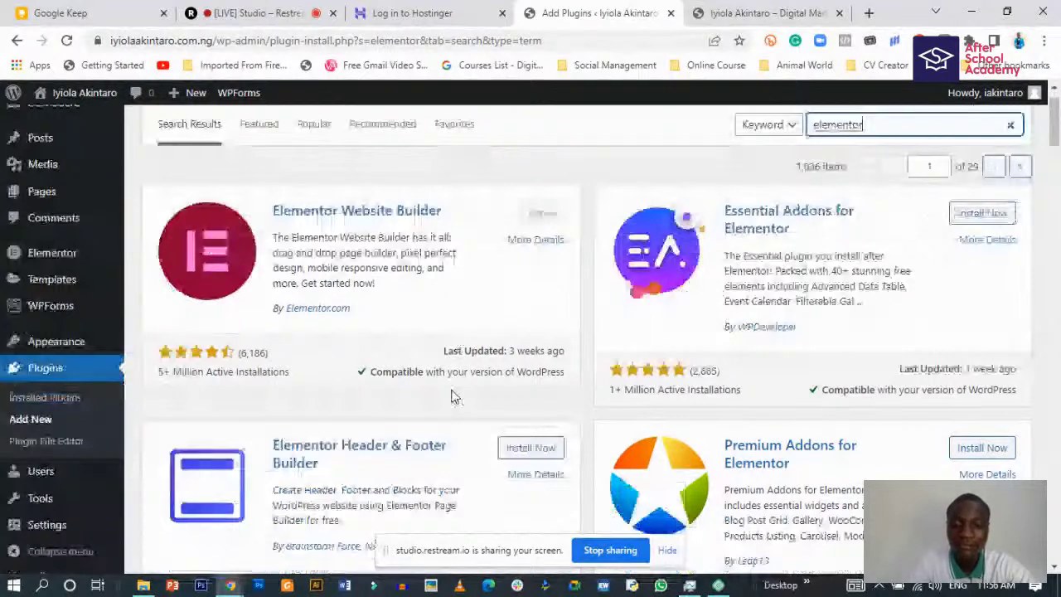
pyautogui.scroll(-5, 454, 397)
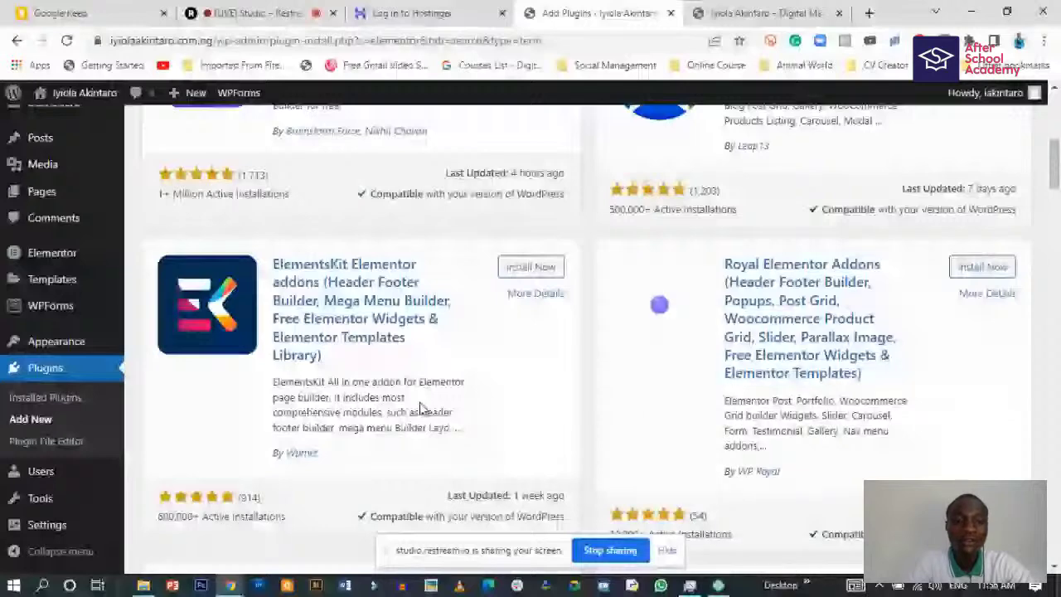
pyautogui.scroll(10, 420, 406)
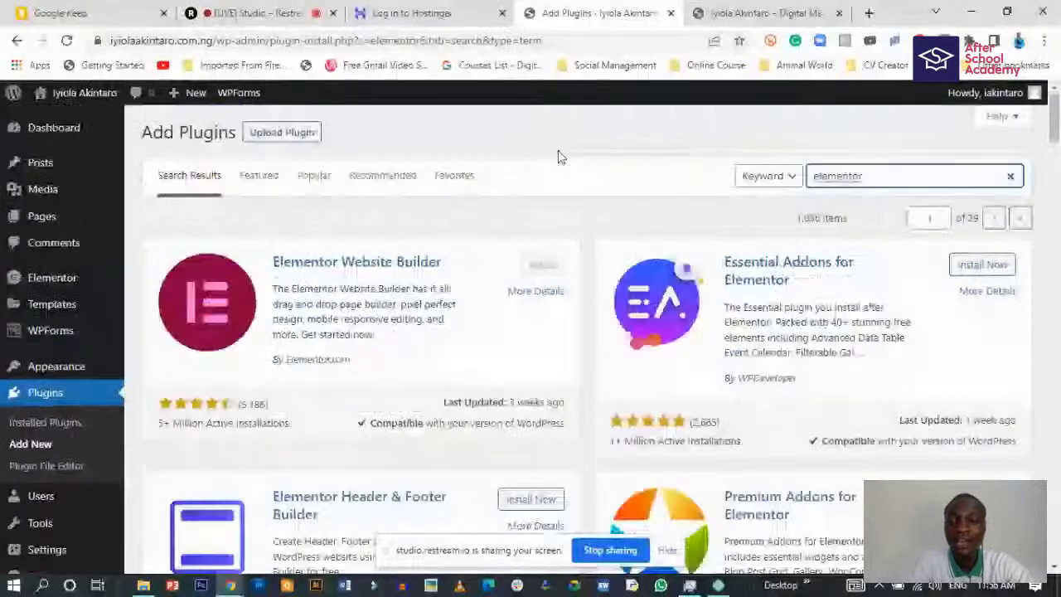
# - After glancing at the live homepage, open Home's 'Edit with Elementor' link in a new tab
pyautogui.click(25, 217)
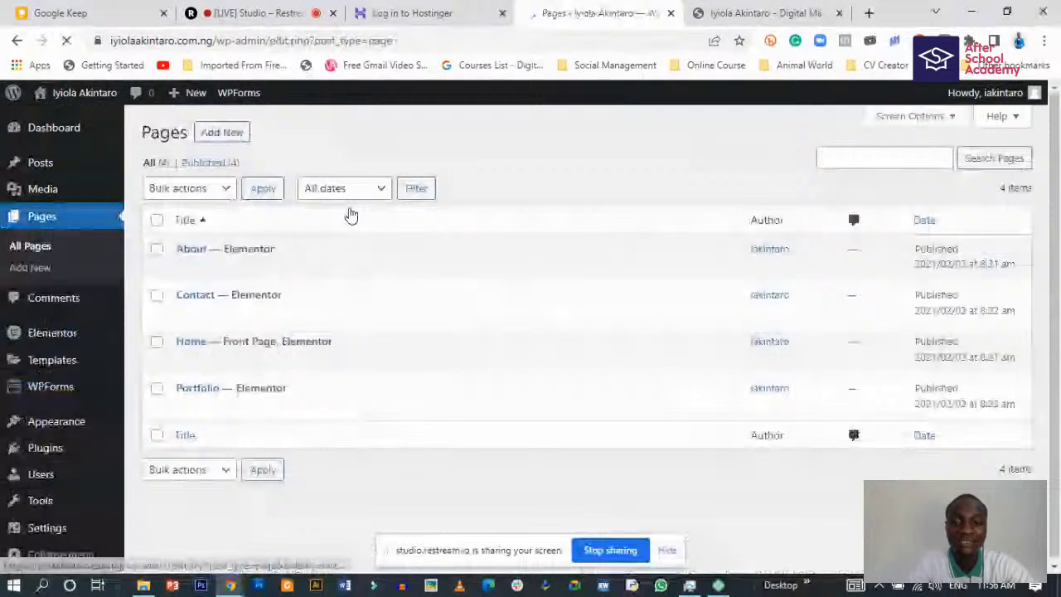
pyautogui.hotkey('ctrl', 'Tab')
pyautogui.scroll(-1, 349, 280)
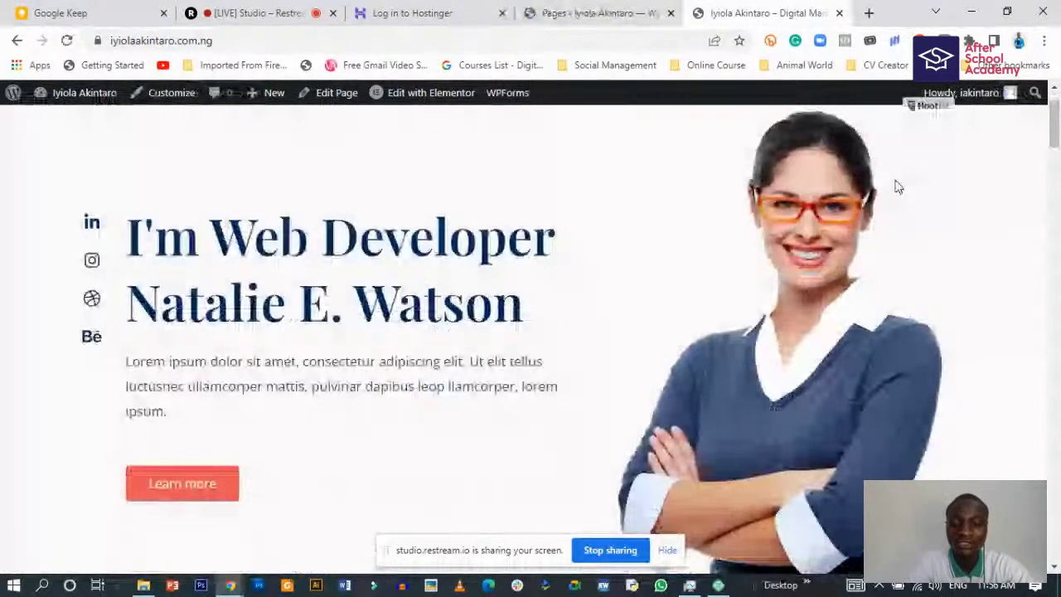
pyautogui.hotkey('ctrl', 'shift', 'Tab')
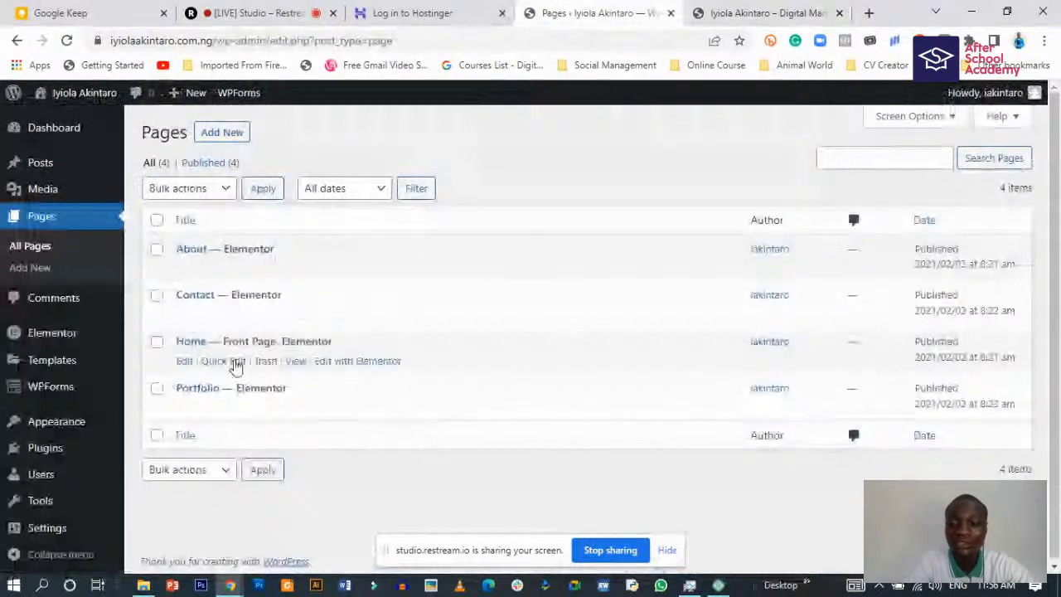
pyautogui.rightClick(348, 369)
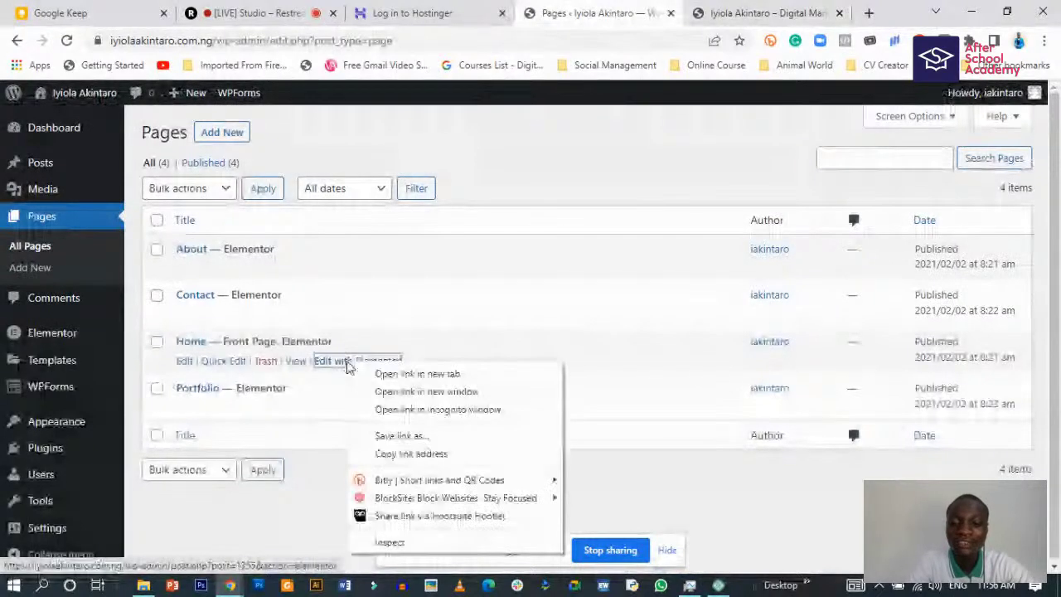
pyautogui.click(370, 373)
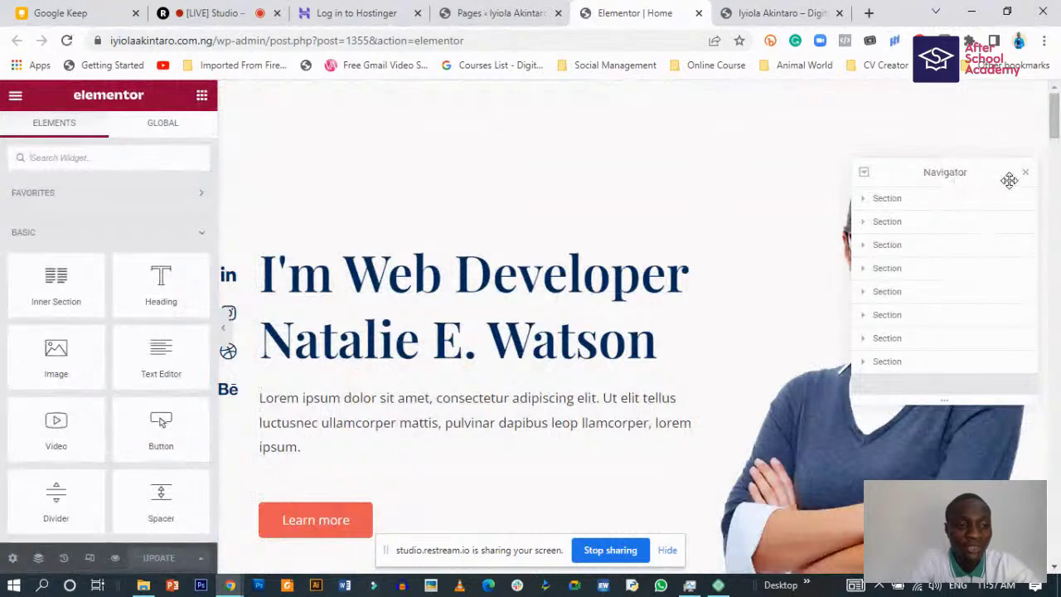
# - Select each Home page section in Navigator, expanding and collapsing Work Experience
pyautogui.click(883, 201)
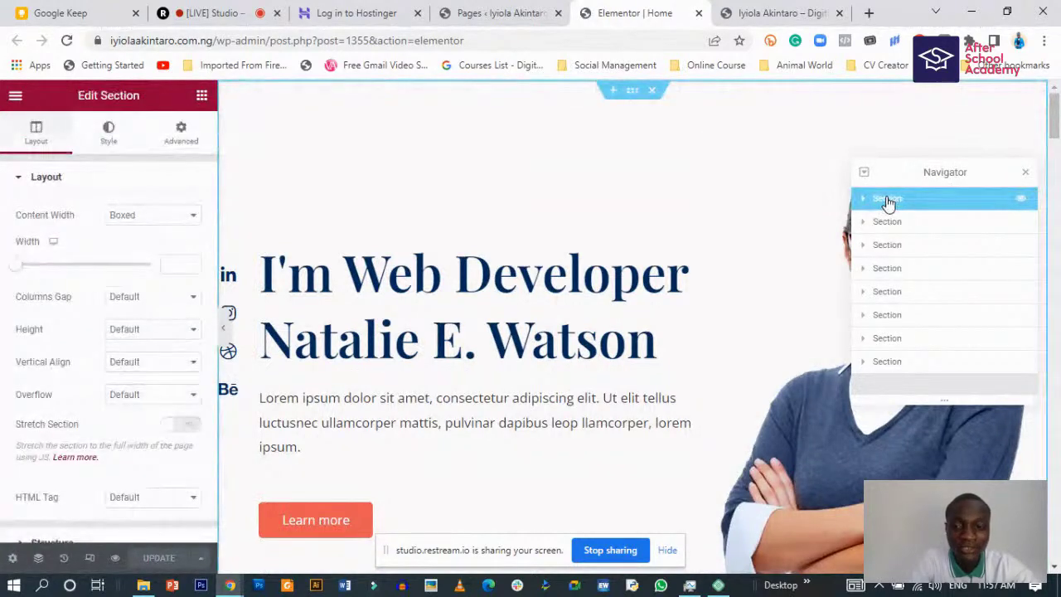
pyautogui.click(897, 224)
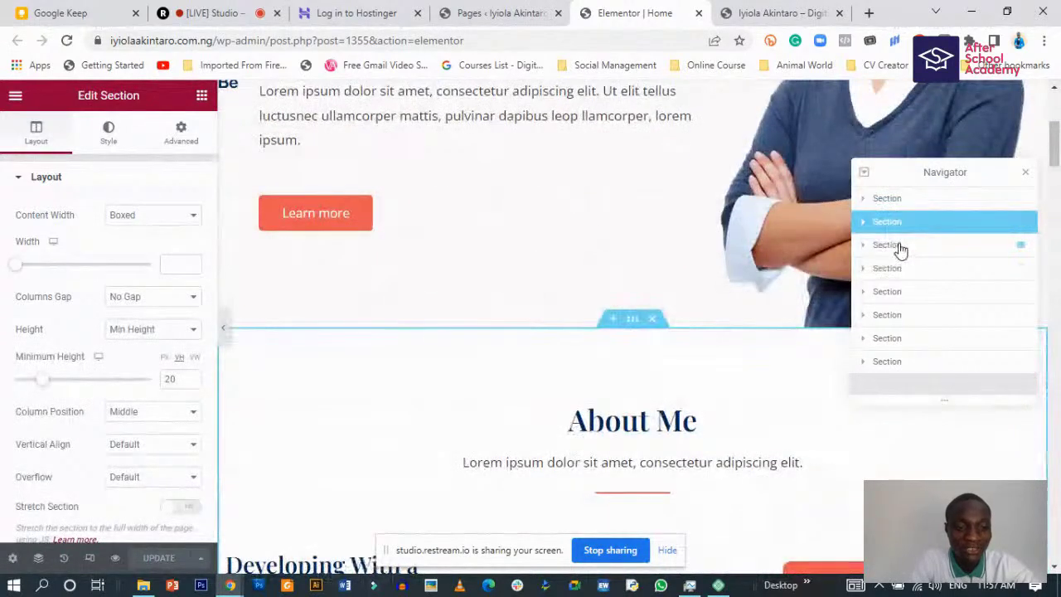
pyautogui.click(900, 247)
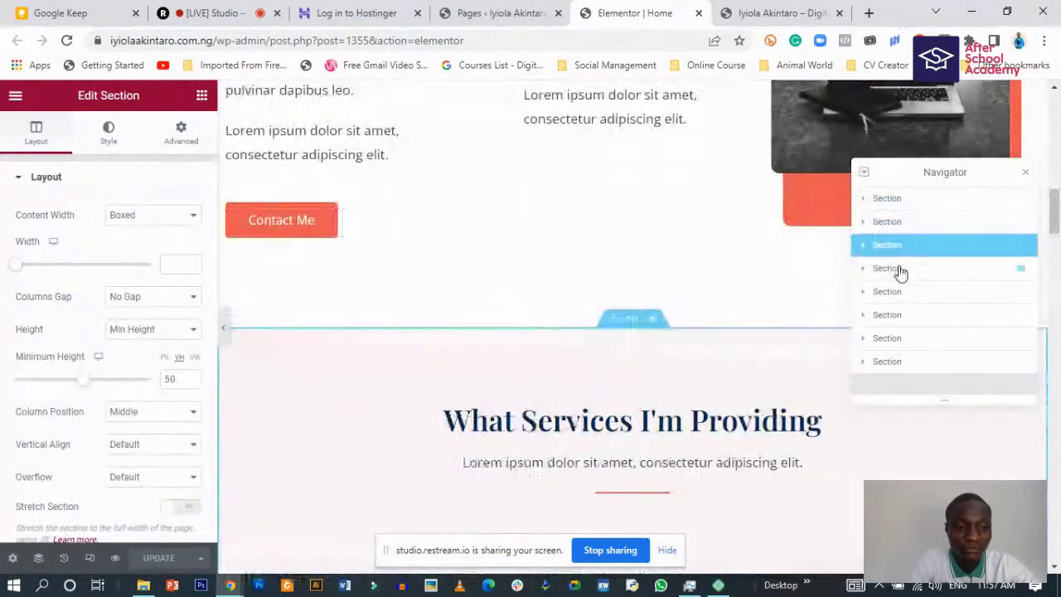
pyautogui.click(900, 270)
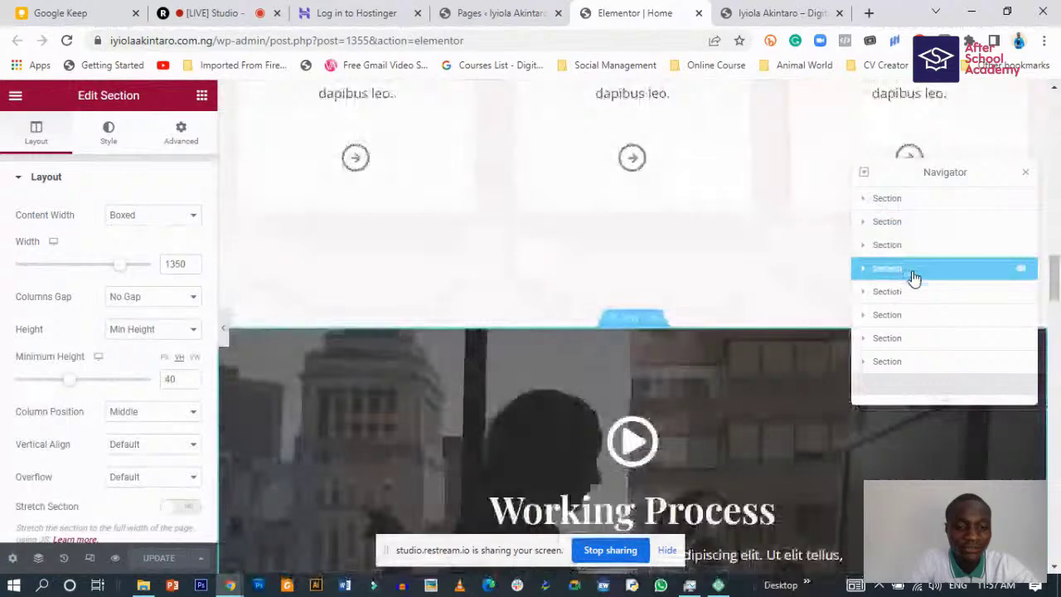
pyautogui.click(915, 300)
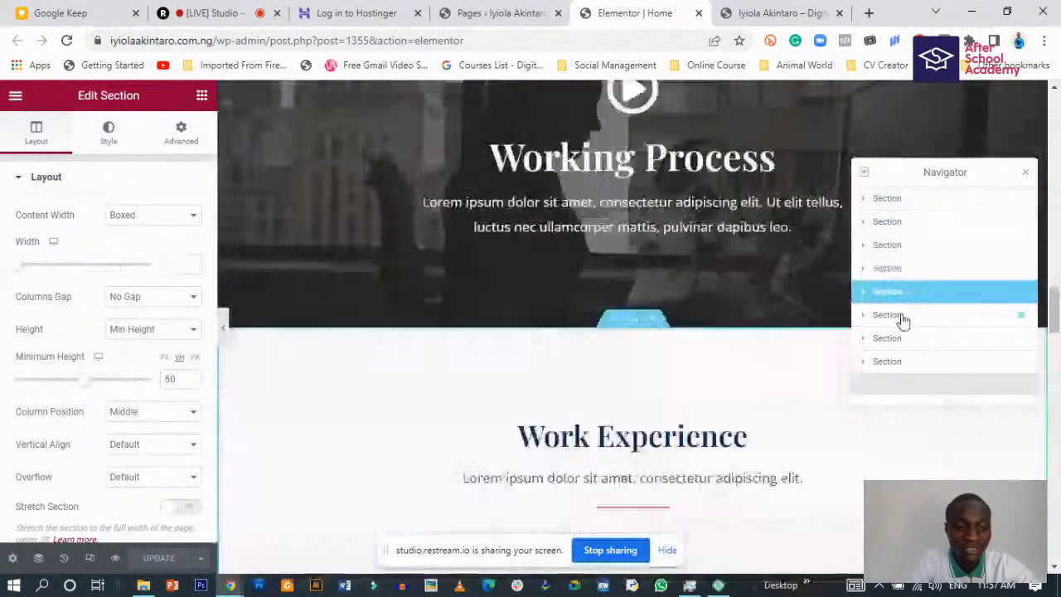
pyautogui.click(863, 294)
pyautogui.click(864, 294)
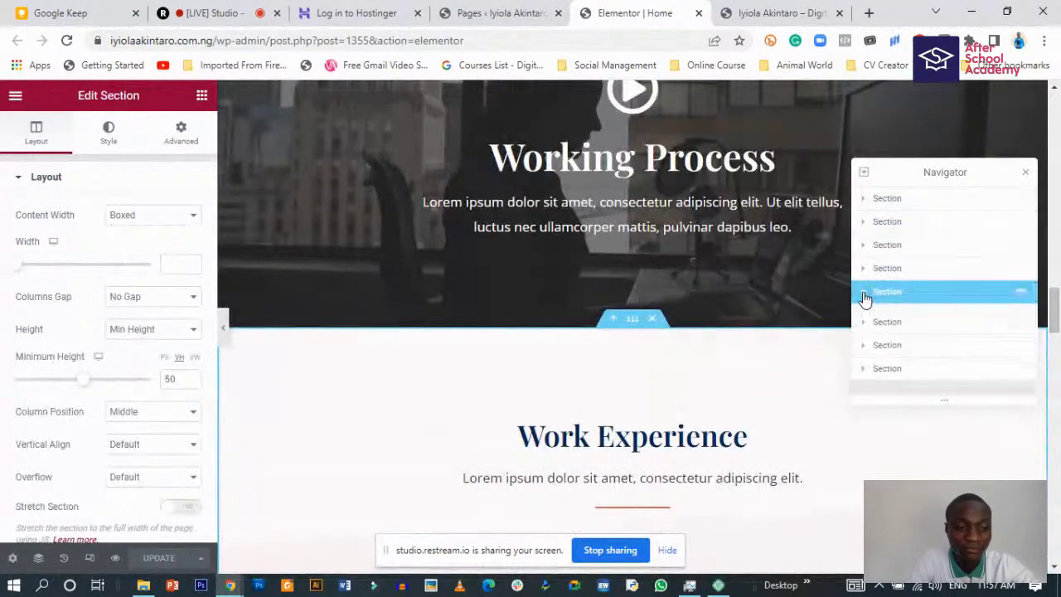
# - Toggle visibility of the Work Experience, third and About Me sections, then close Navigator
pyautogui.click(1024, 296)
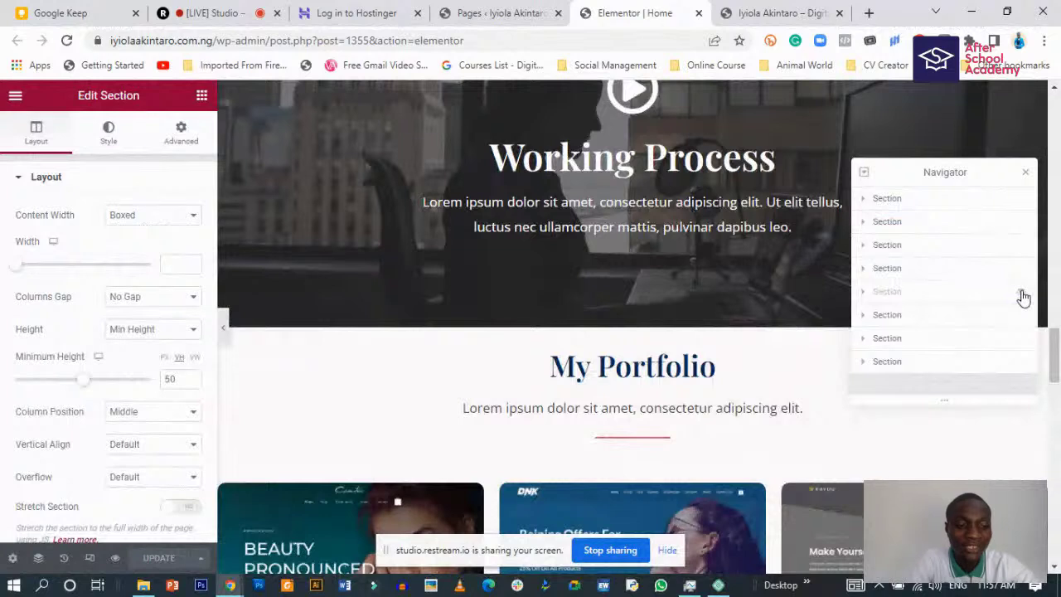
pyautogui.click(1024, 296)
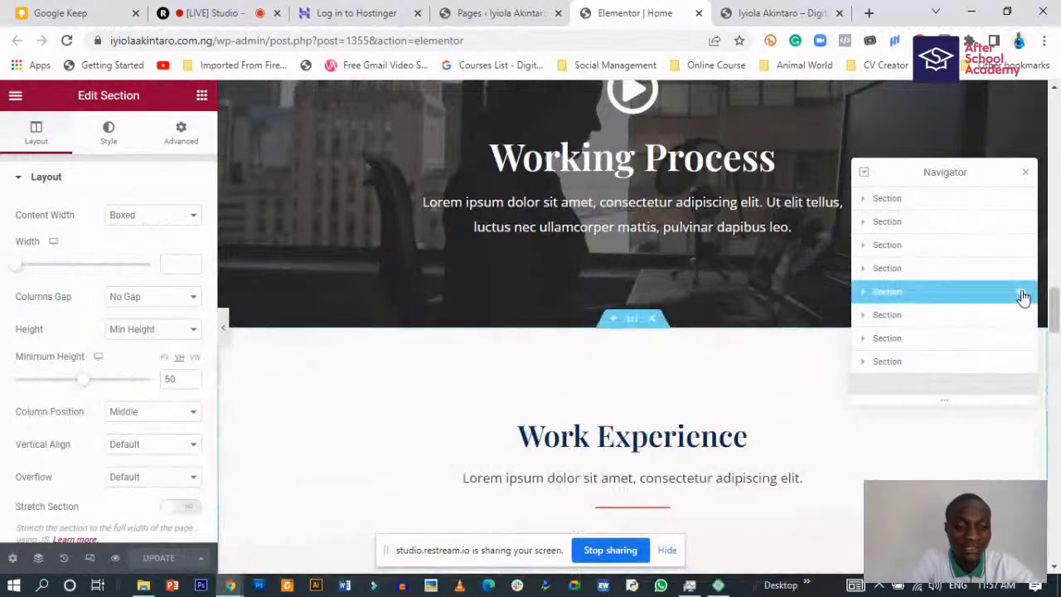
pyautogui.click(1021, 247)
pyautogui.click(1022, 247)
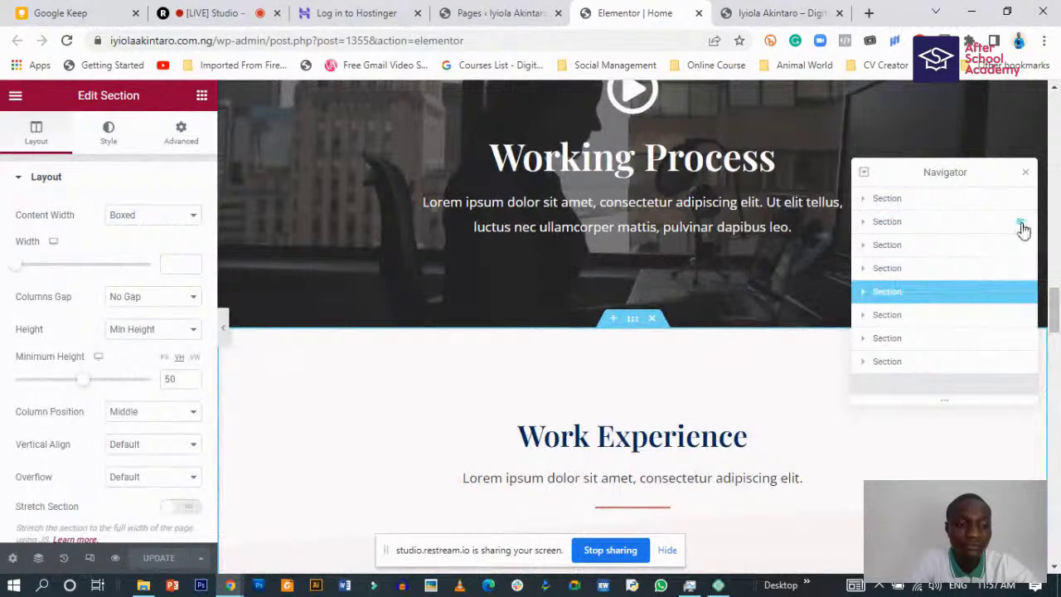
pyautogui.click(1022, 226)
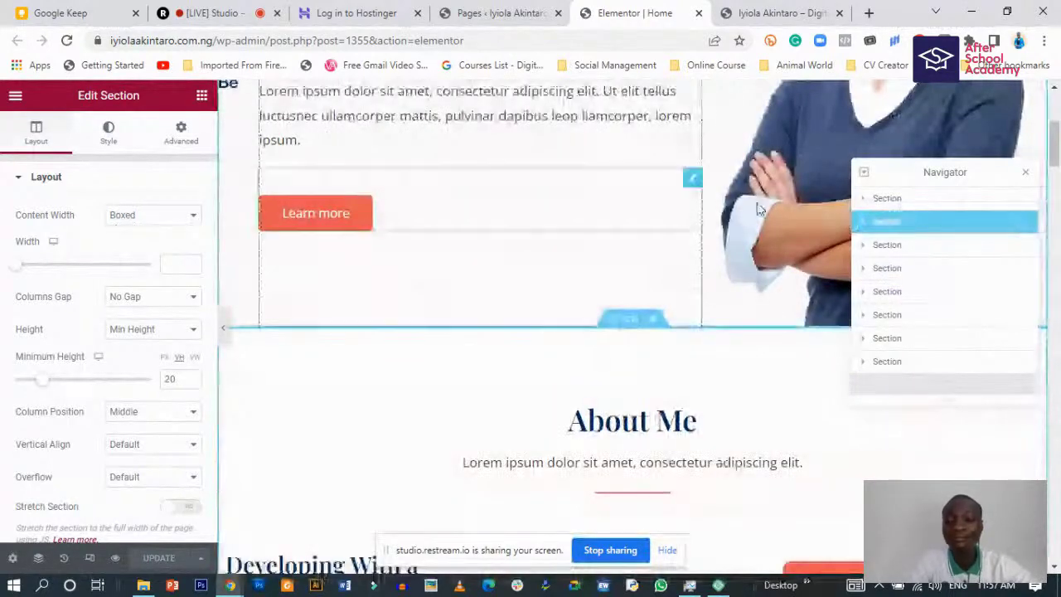
pyautogui.click(1026, 175)
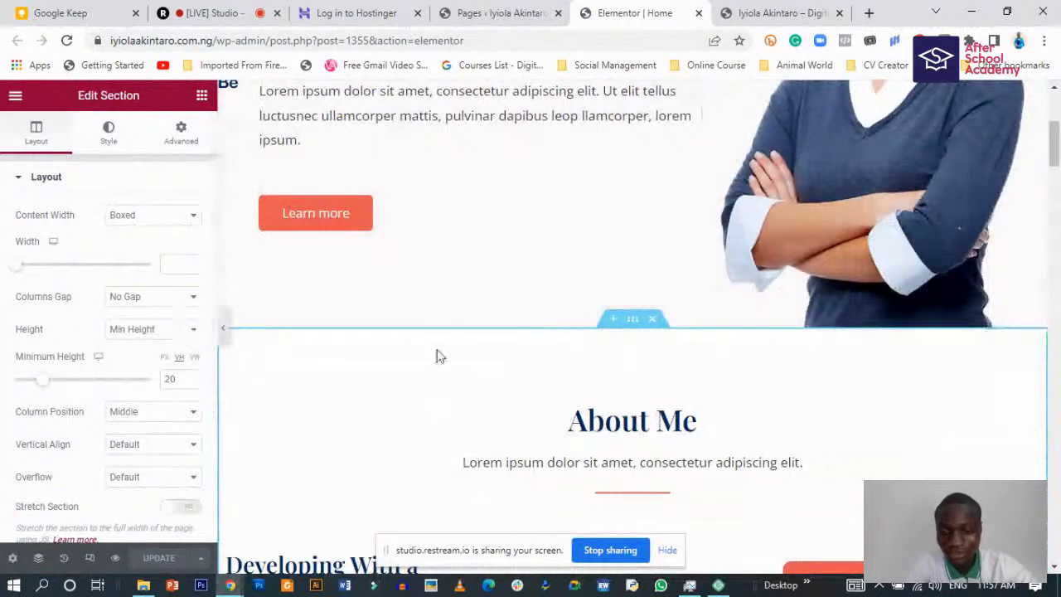
pyautogui.scroll(4, 331, 339)
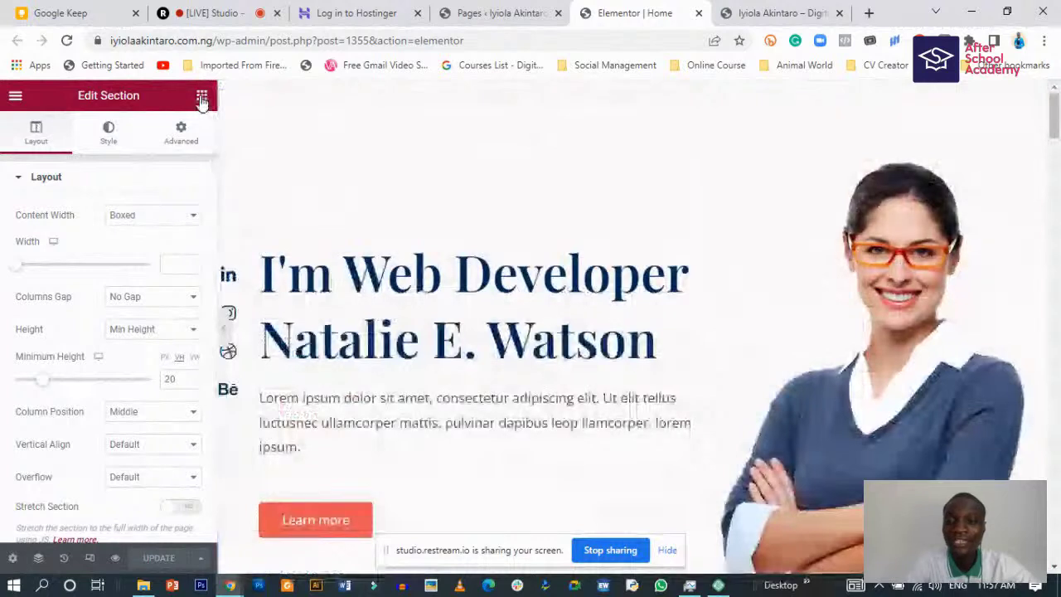
pyautogui.click(202, 96)
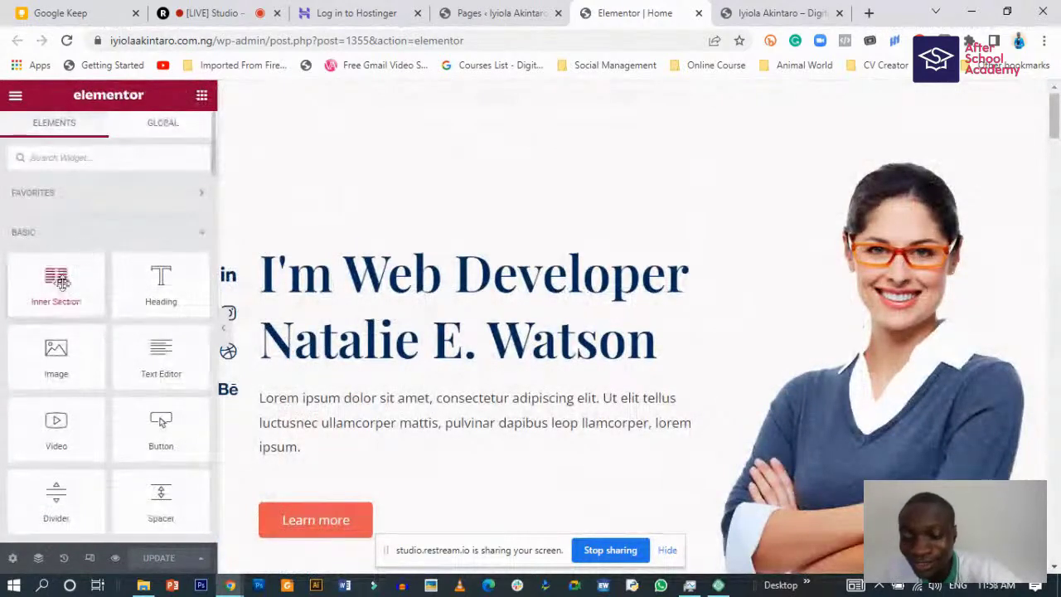
pyautogui.scroll(-5, 60, 298)
pyautogui.scroll(1, 58, 311)
pyautogui.scroll(3, 74, 273)
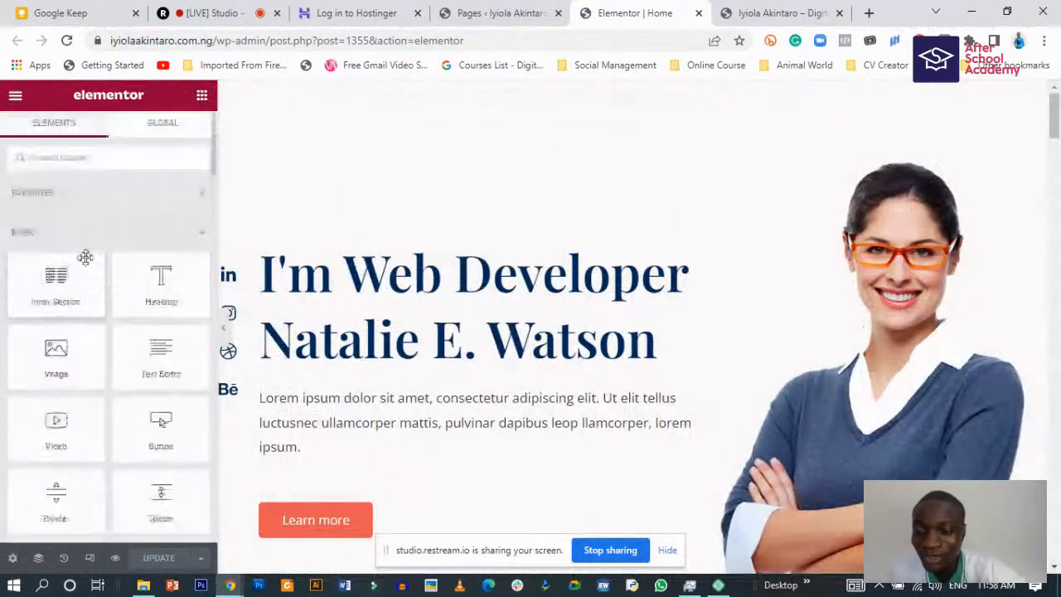
pyautogui.scroll(-3, 83, 348)
pyautogui.scroll(-7, 87, 410)
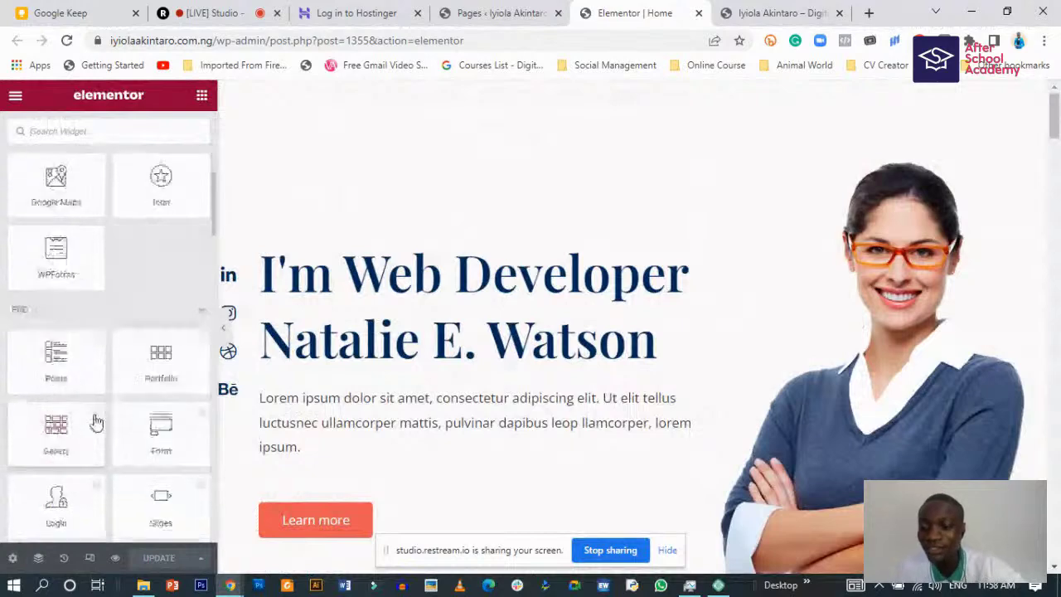
pyautogui.scroll(3, 73, 409)
pyautogui.scroll(8, 74, 410)
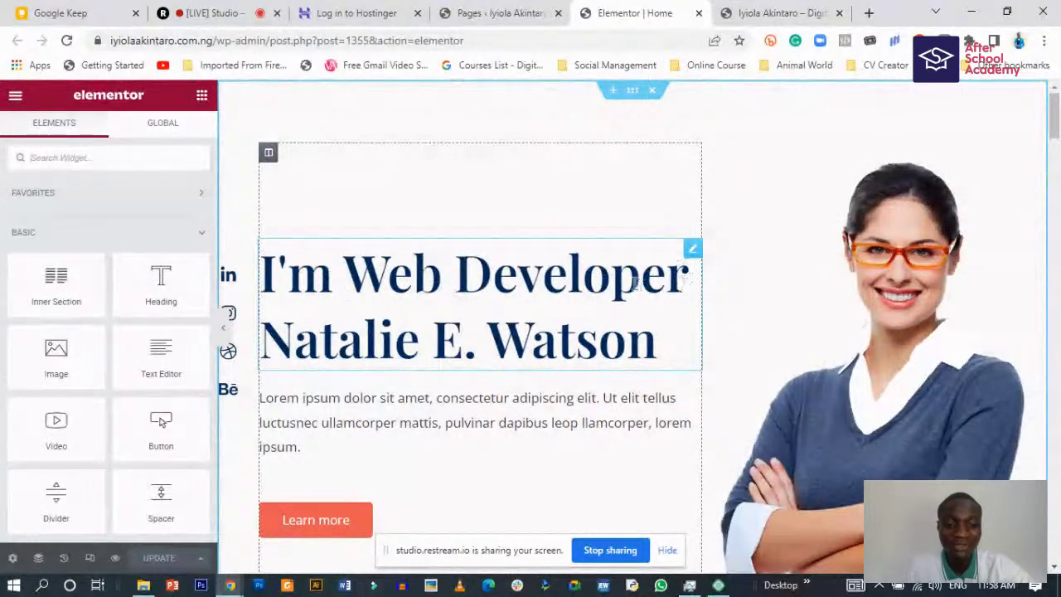
pyautogui.click(649, 278)
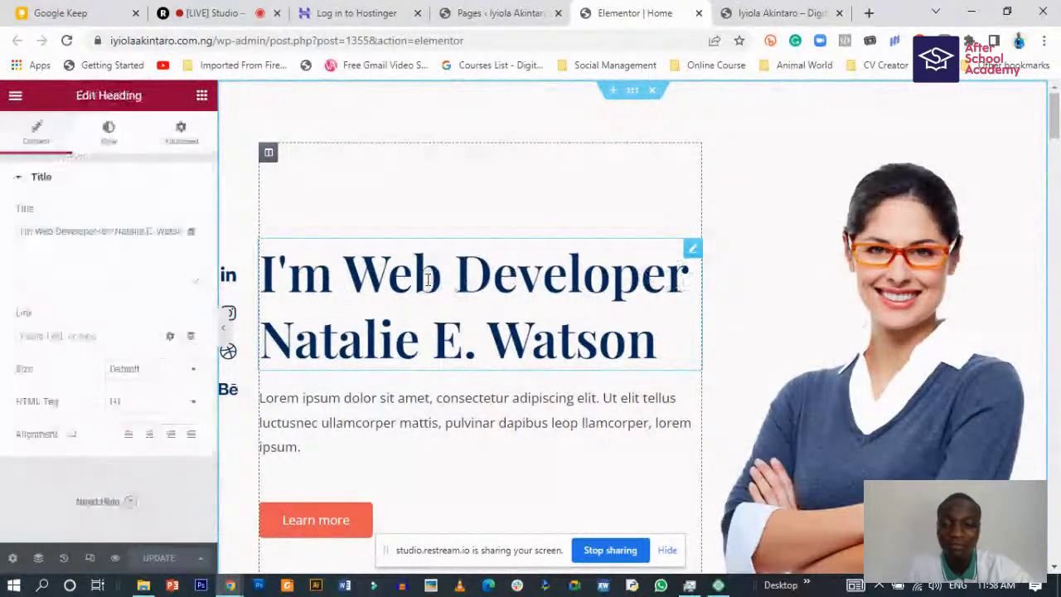
pyautogui.click(881, 267)
pyautogui.scroll(-3, 457, 414)
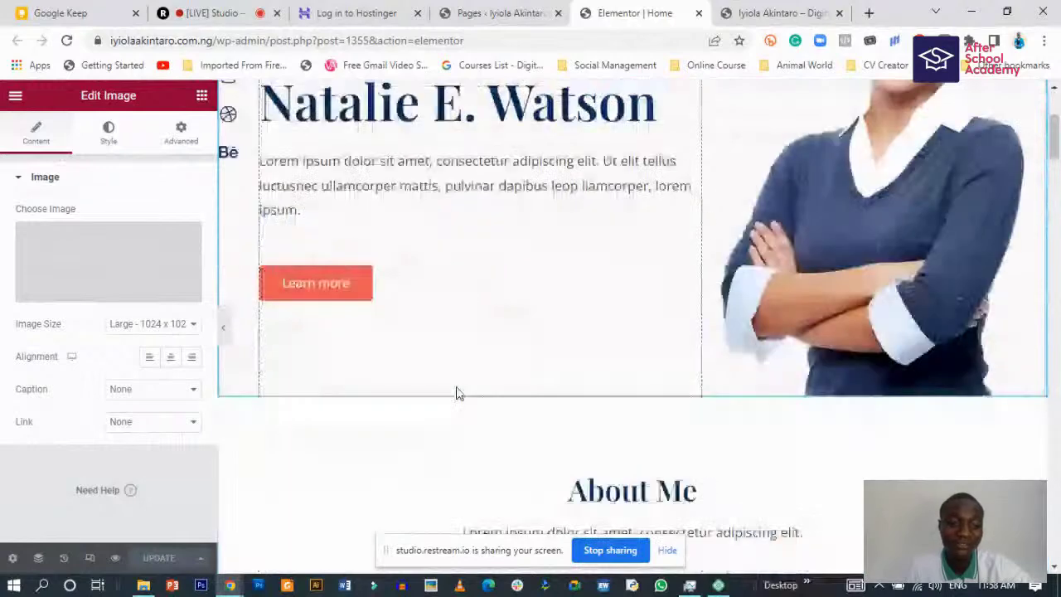
pyautogui.scroll(-6, 457, 393)
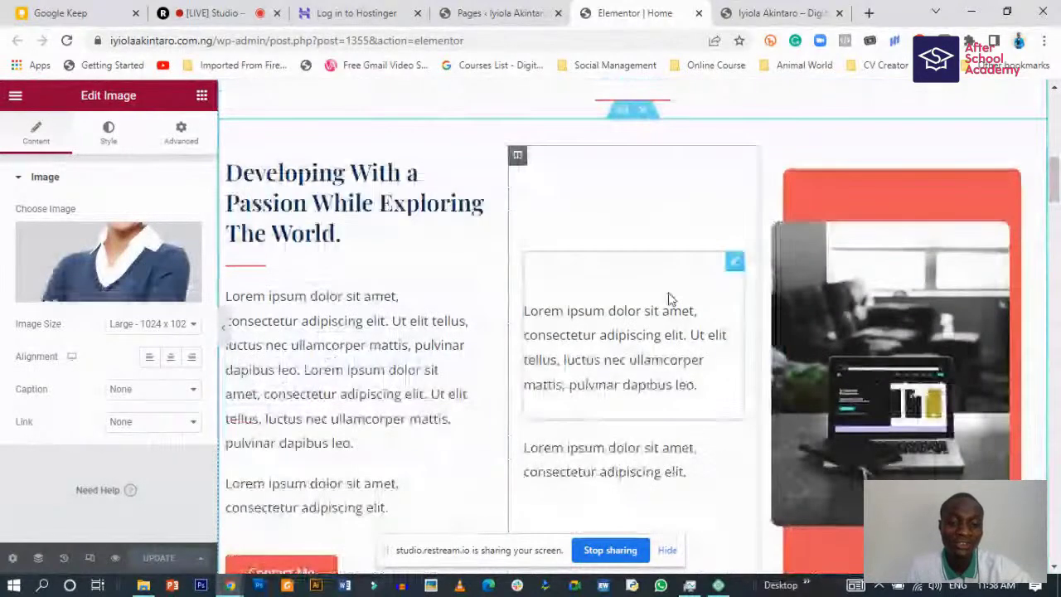
pyautogui.scroll(2, 498, 297)
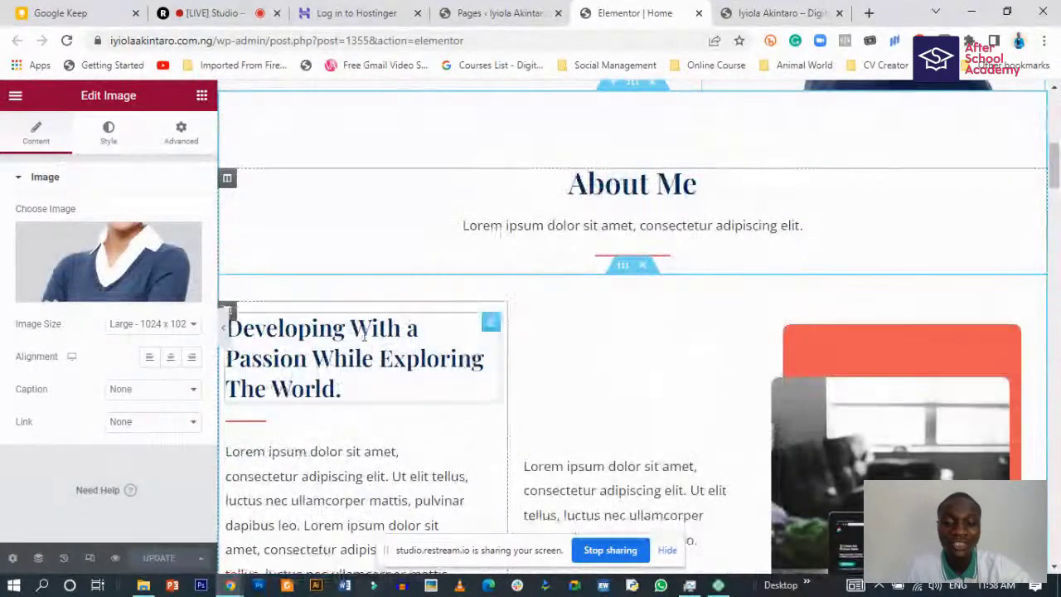
pyautogui.scroll(-2, 363, 332)
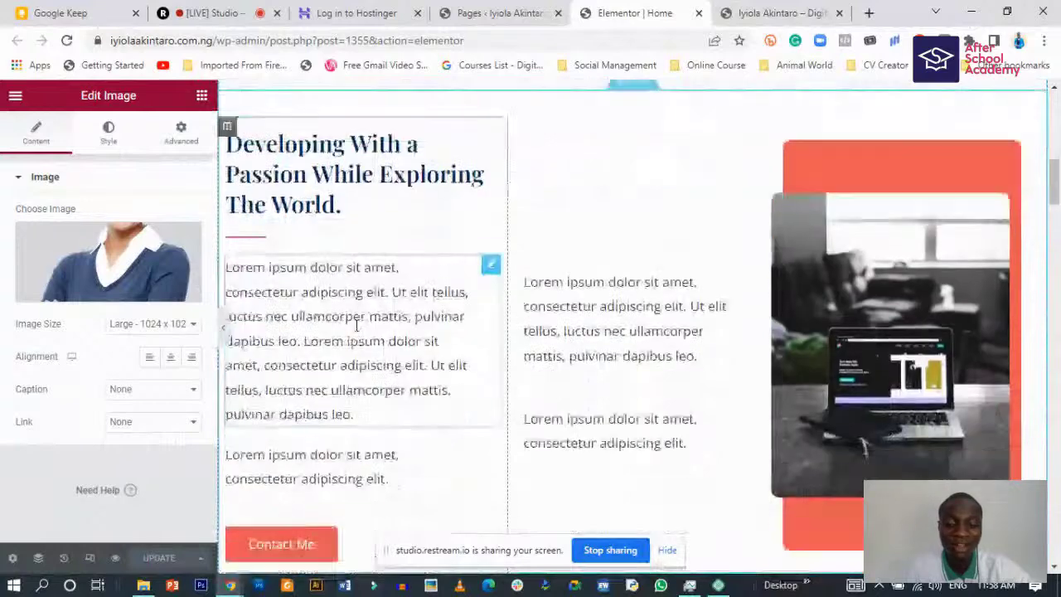
pyautogui.scroll(2, 355, 315)
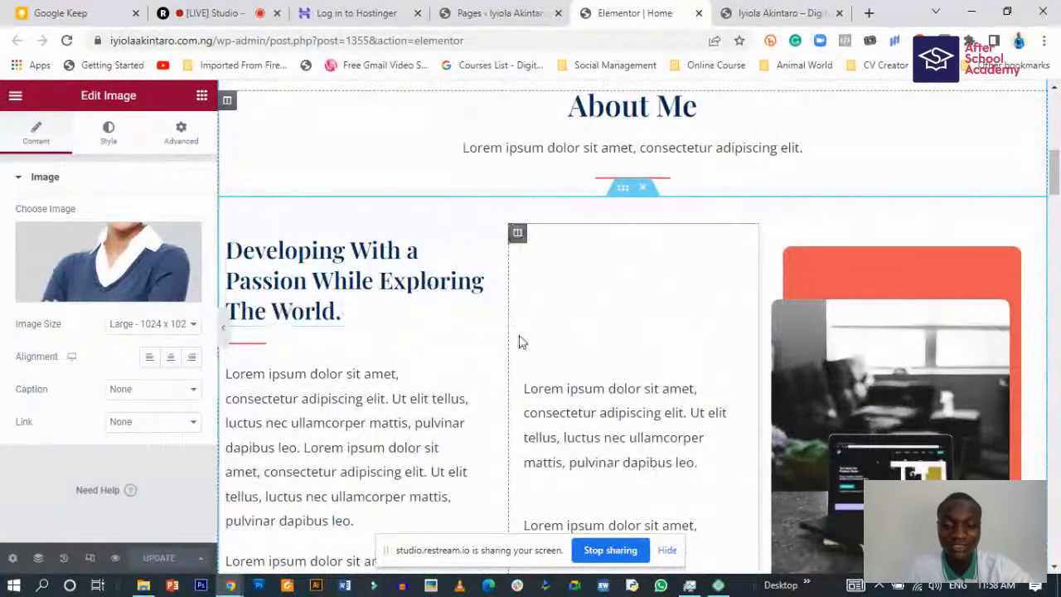
pyautogui.scroll(-2, 816, 415)
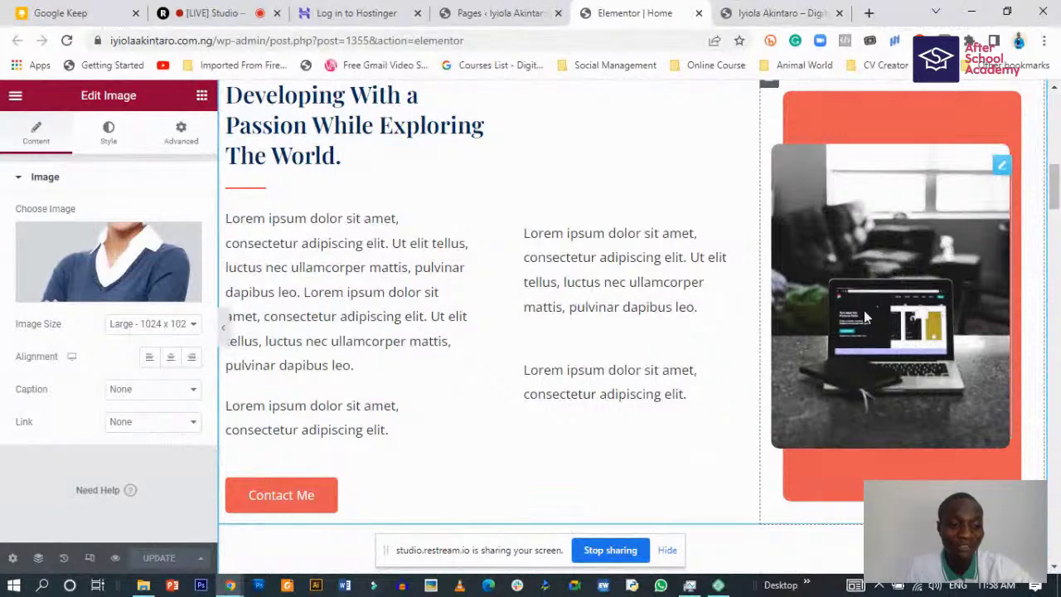
pyautogui.click(893, 315)
pyautogui.scroll(-3, 596, 389)
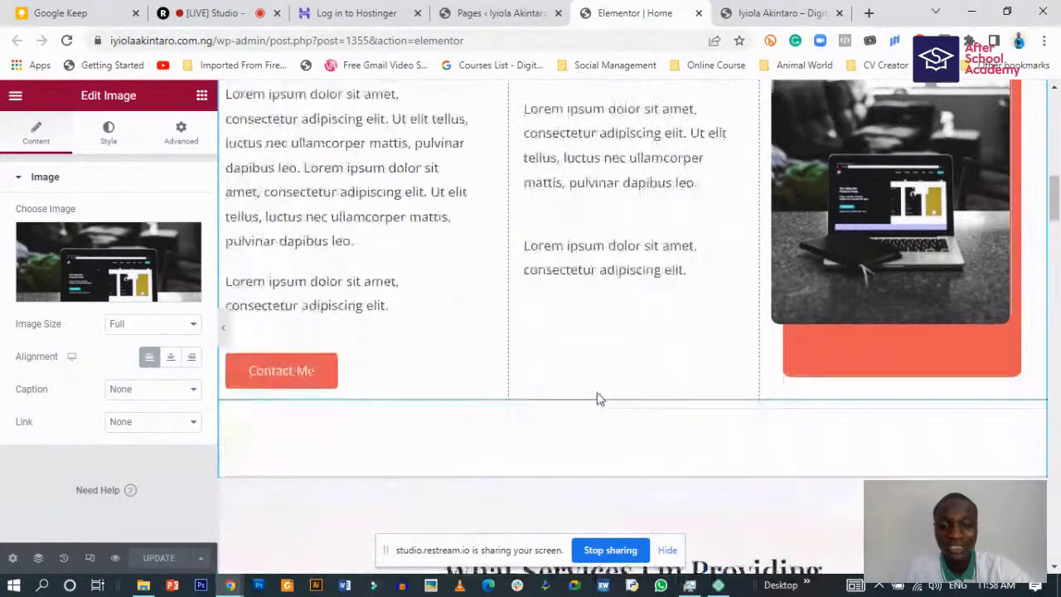
pyautogui.scroll(-3, 595, 395)
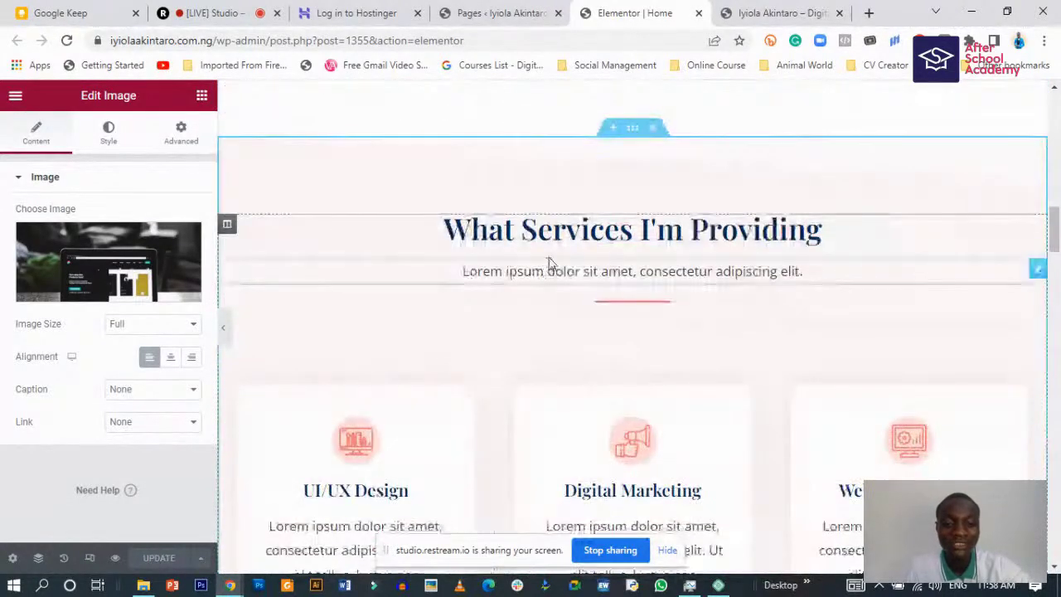
pyautogui.click(551, 242)
pyautogui.click(535, 286)
pyautogui.scroll(-2, 464, 356)
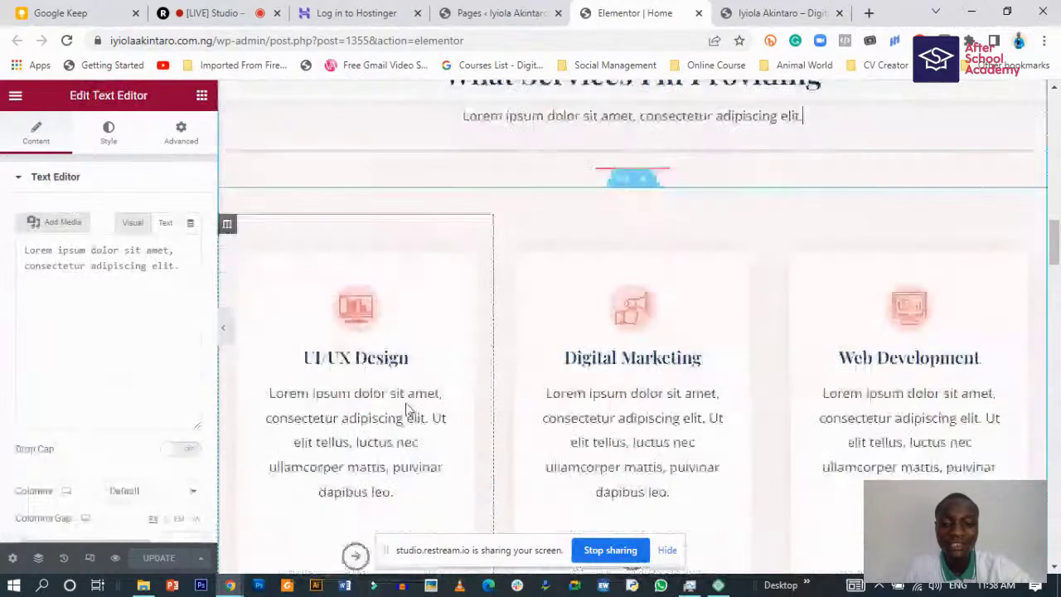
pyautogui.scroll(-1, 407, 410)
pyautogui.click(607, 223)
pyautogui.scroll(-1, 857, 237)
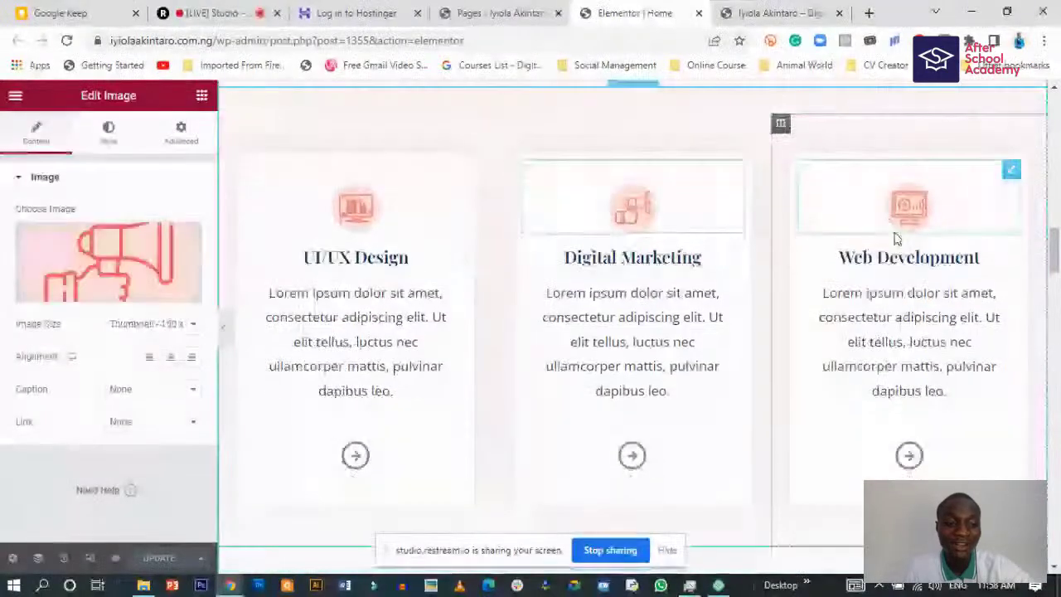
pyautogui.click(904, 215)
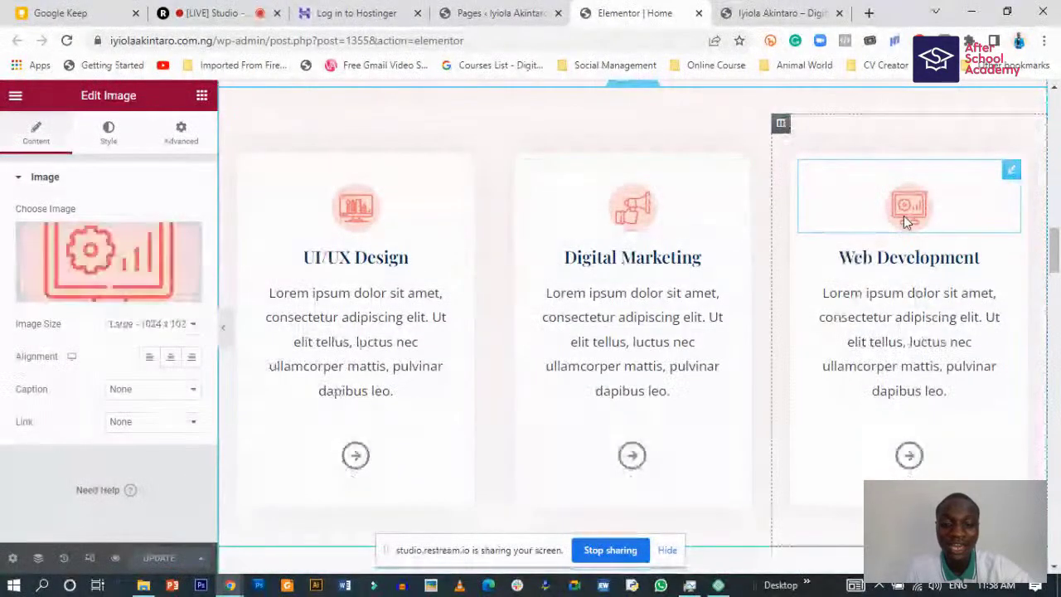
pyautogui.click(372, 262)
pyautogui.click(630, 257)
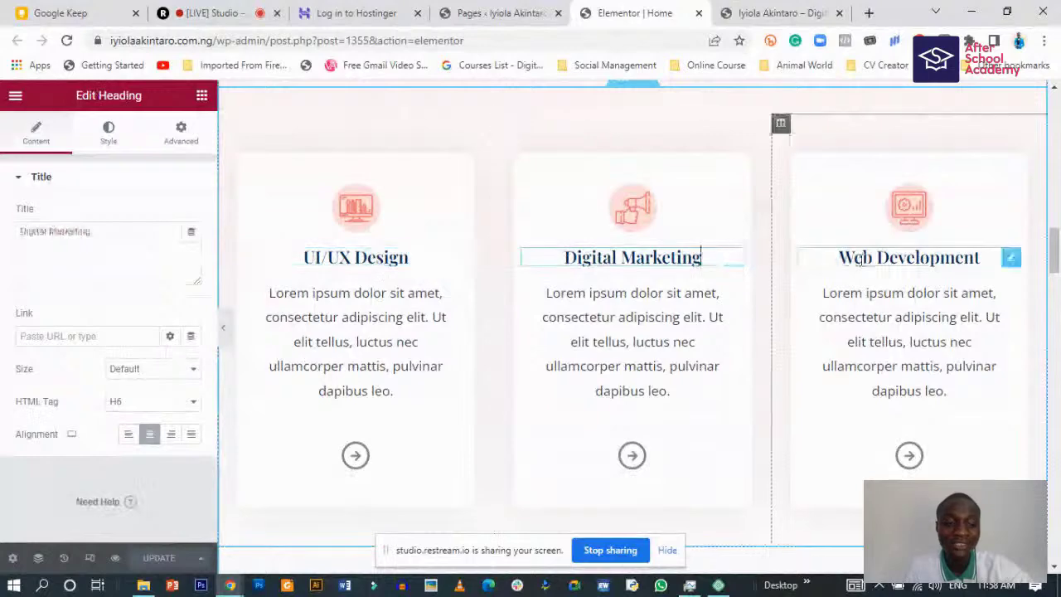
pyautogui.click(869, 258)
pyautogui.scroll(-3, 372, 487)
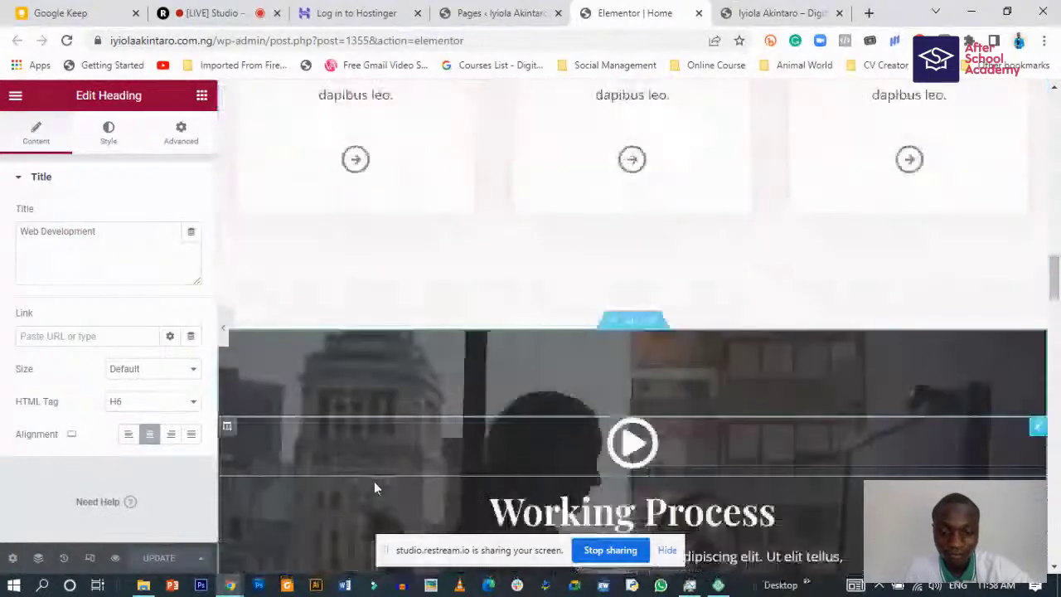
pyautogui.scroll(4, 373, 481)
pyautogui.scroll(10, 378, 469)
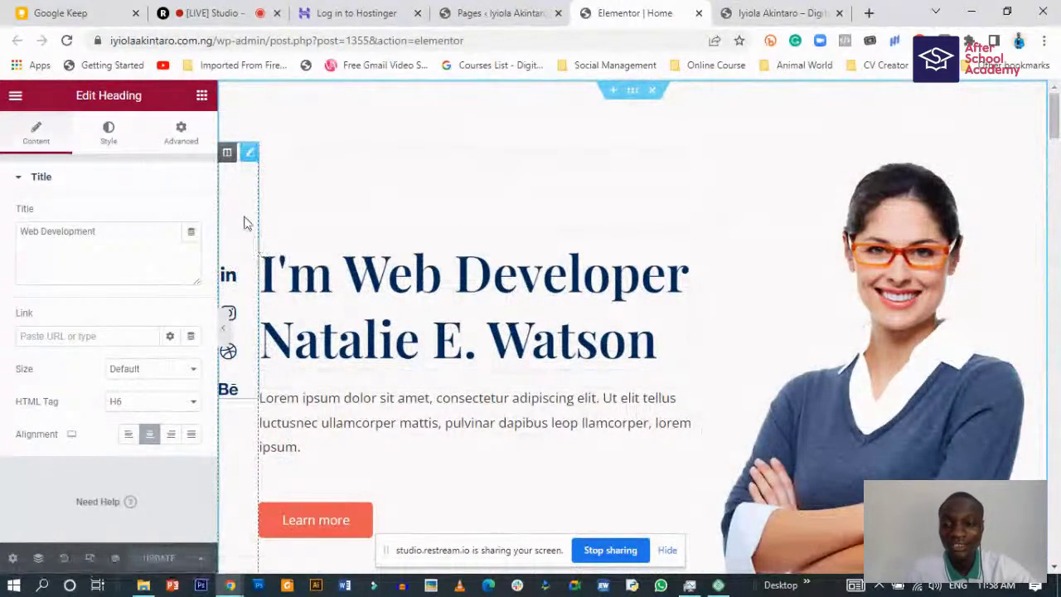
# - Change the hero title to 'I'm Digital Marketer' and replace the sample name with the owner's name
pyautogui.click(391, 335)
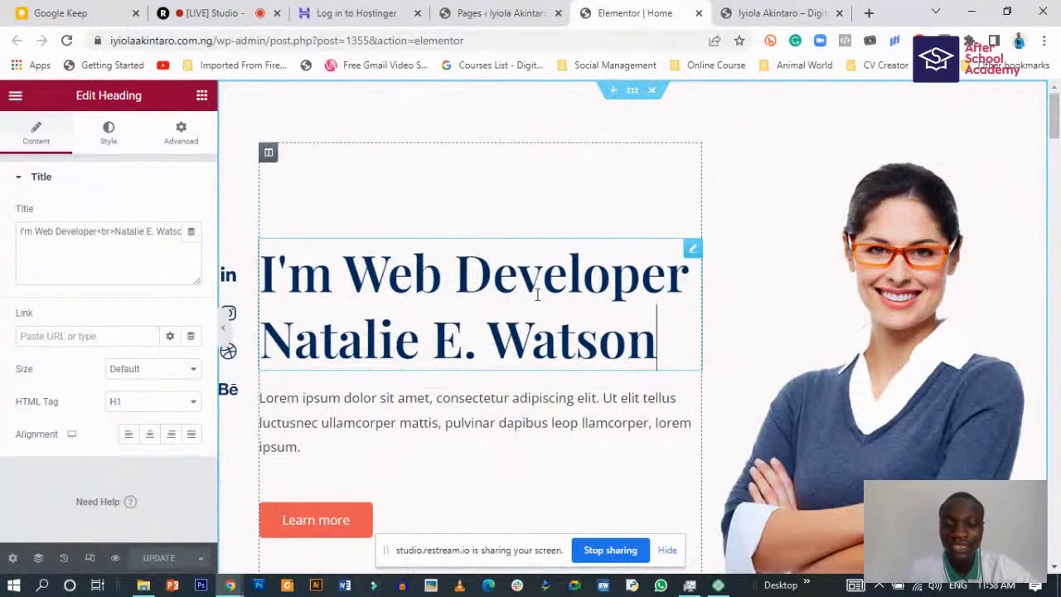
pyautogui.click(101, 232)
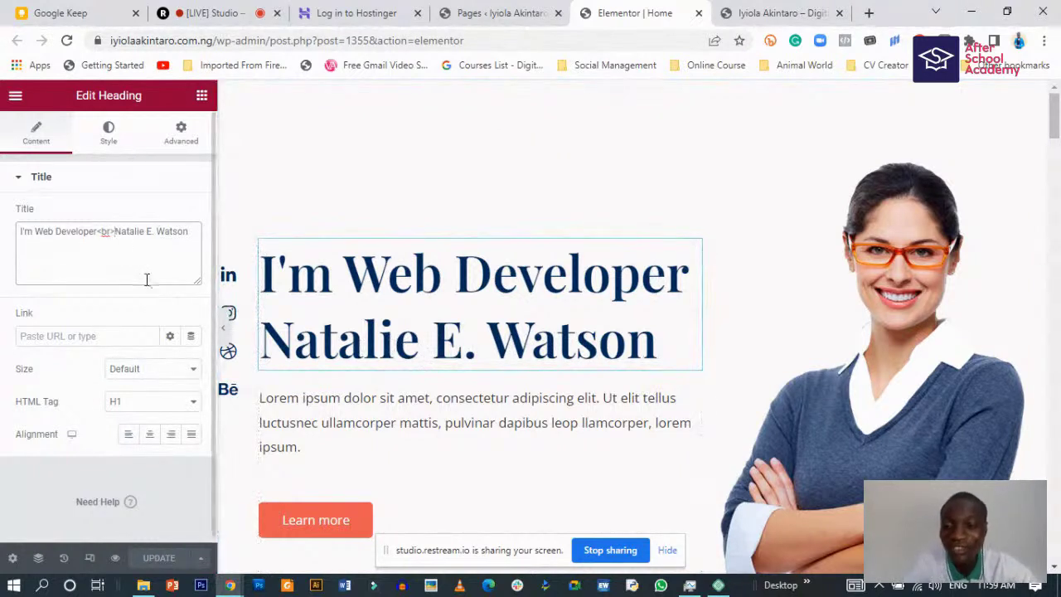
pyautogui.moveTo(37, 230); pyautogui.dragTo(96, 232)
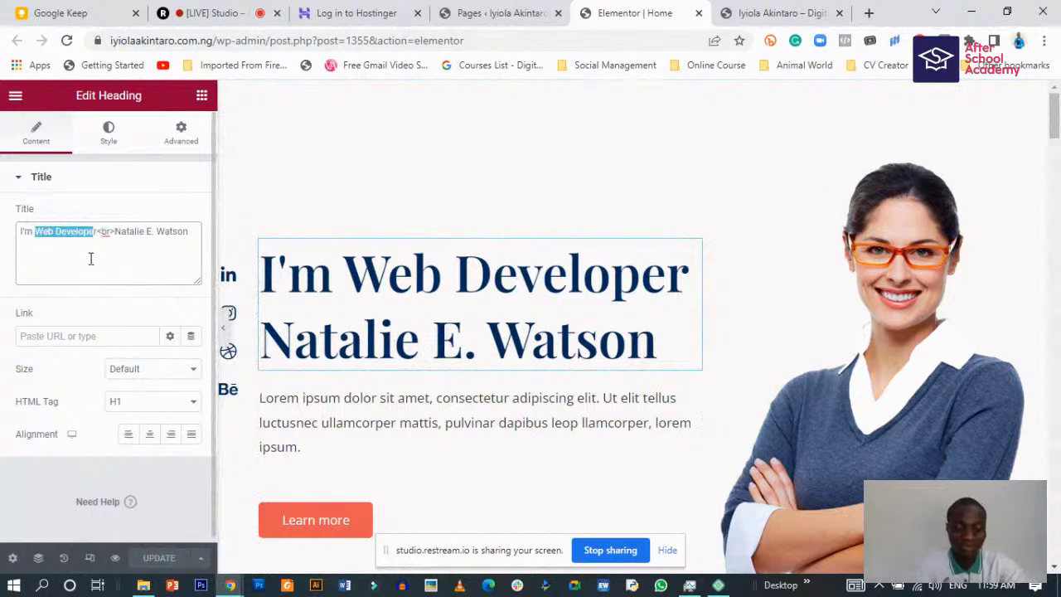
pyautogui.write('r')
pyautogui.press('BackSpace')
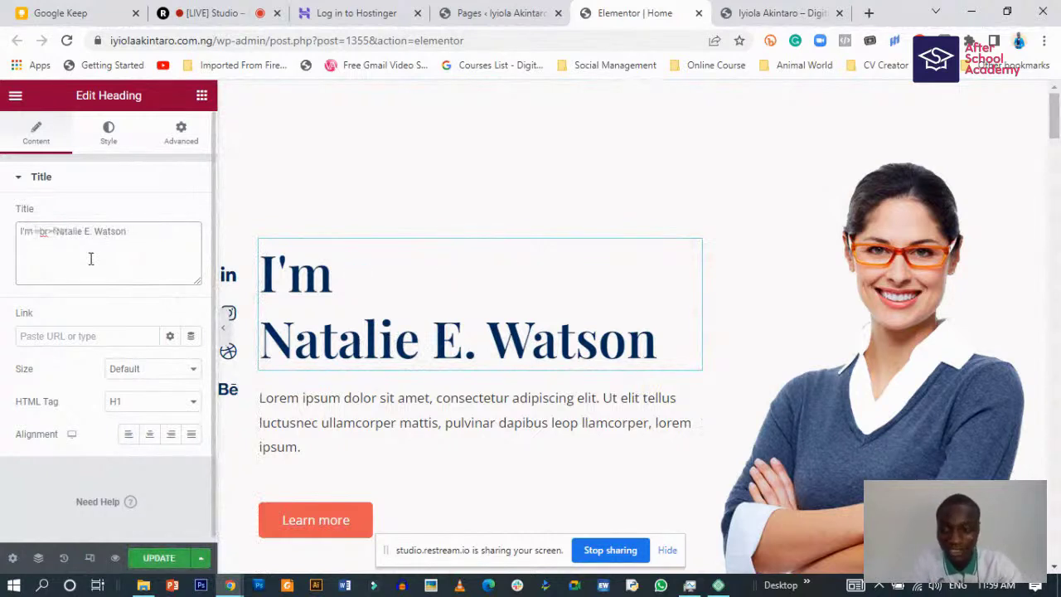
pyautogui.write('Dig')
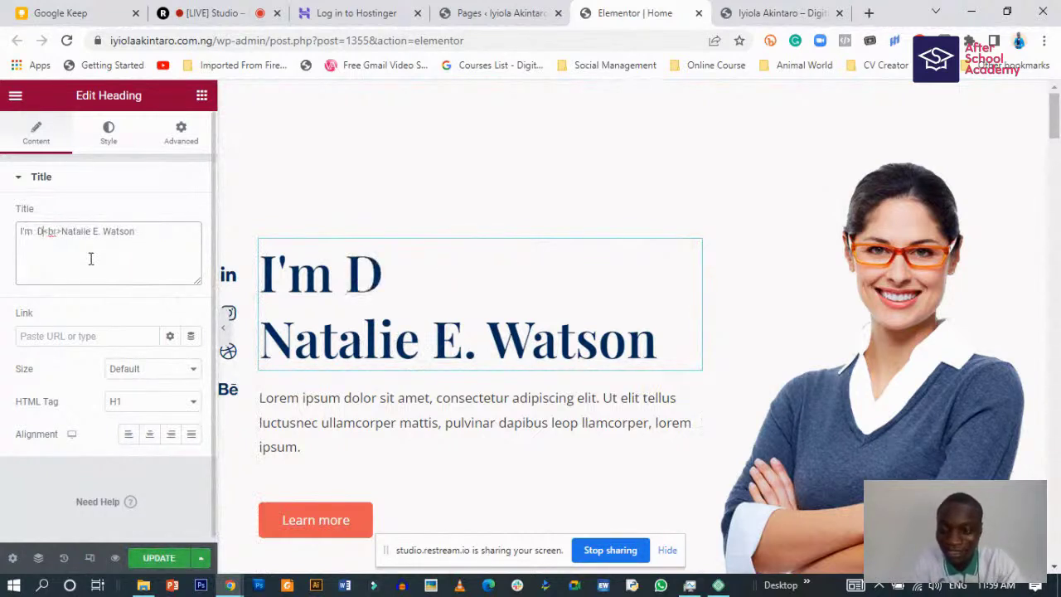
pyautogui.write('ita')
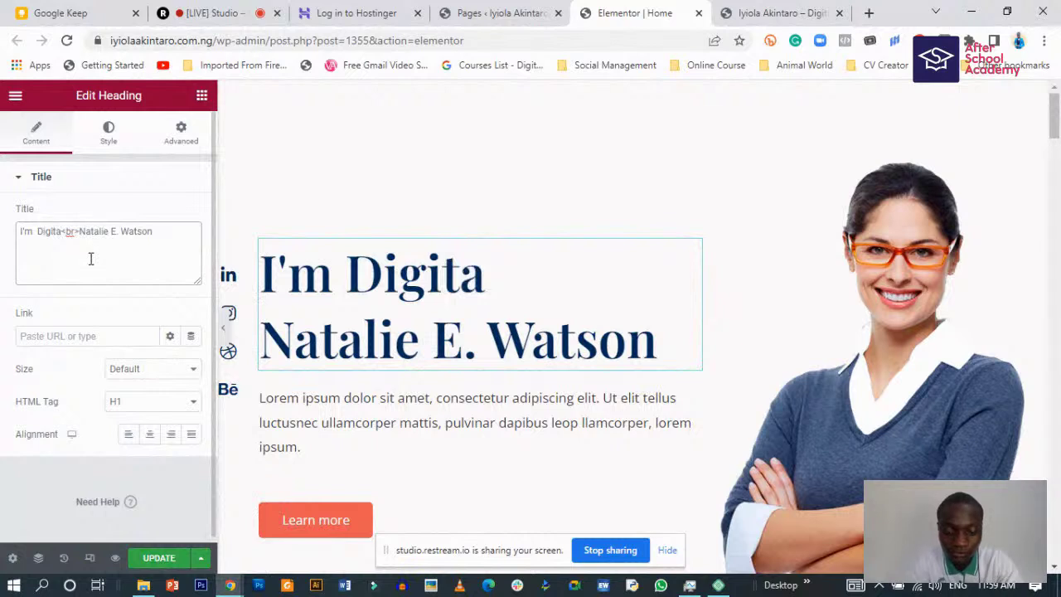
pyautogui.write('l Marke')
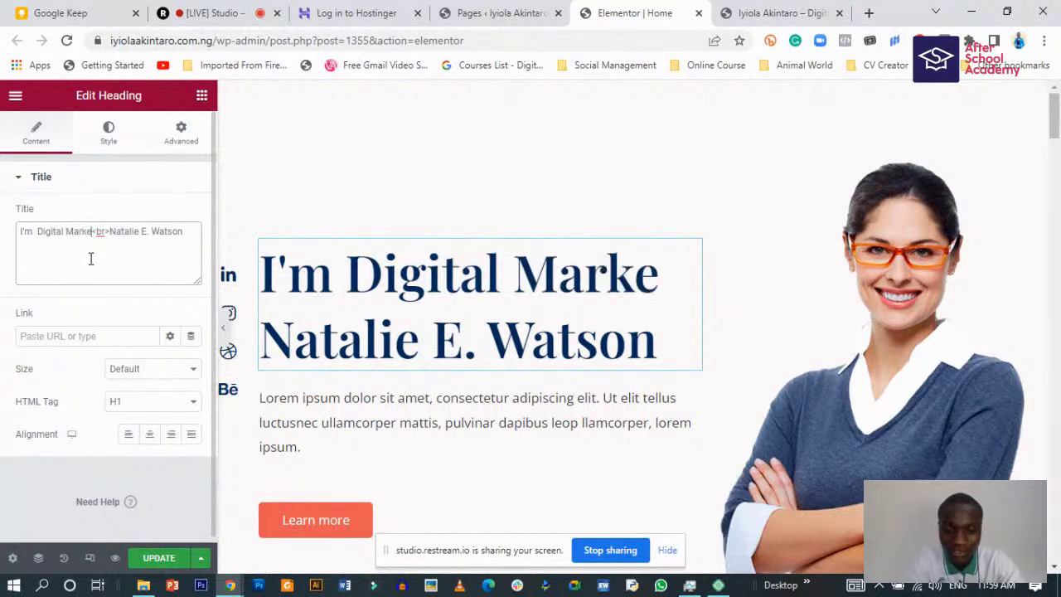
pyautogui.write('ter')
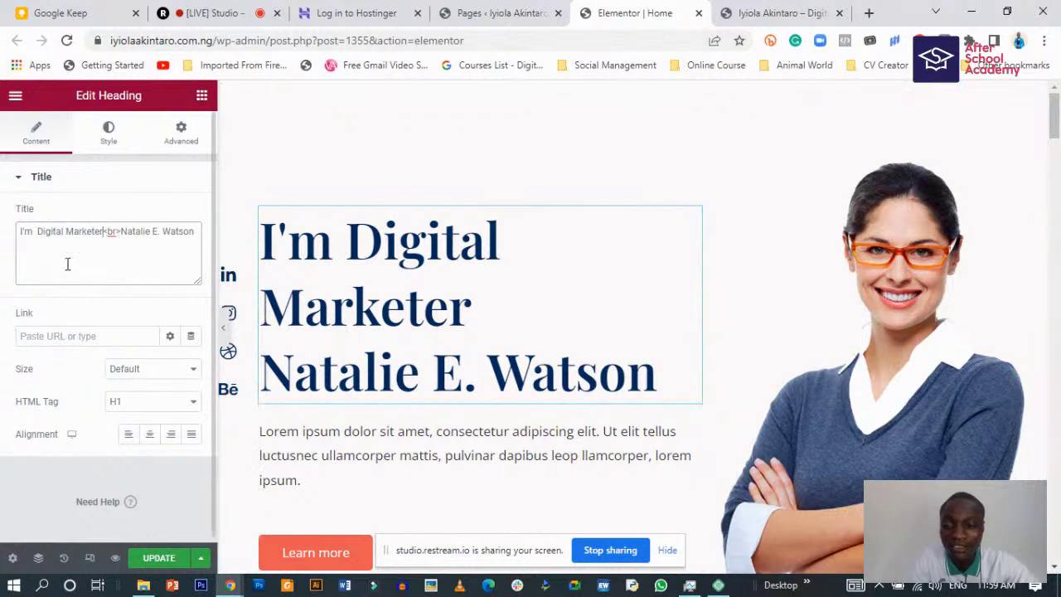
pyautogui.moveTo(122, 235); pyautogui.dragTo(175, 236)
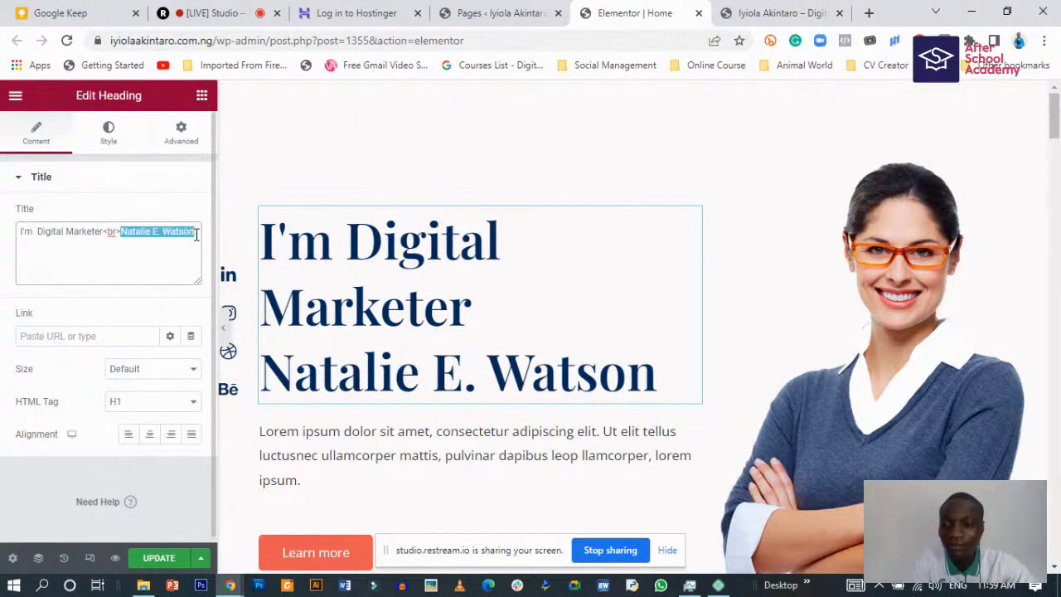
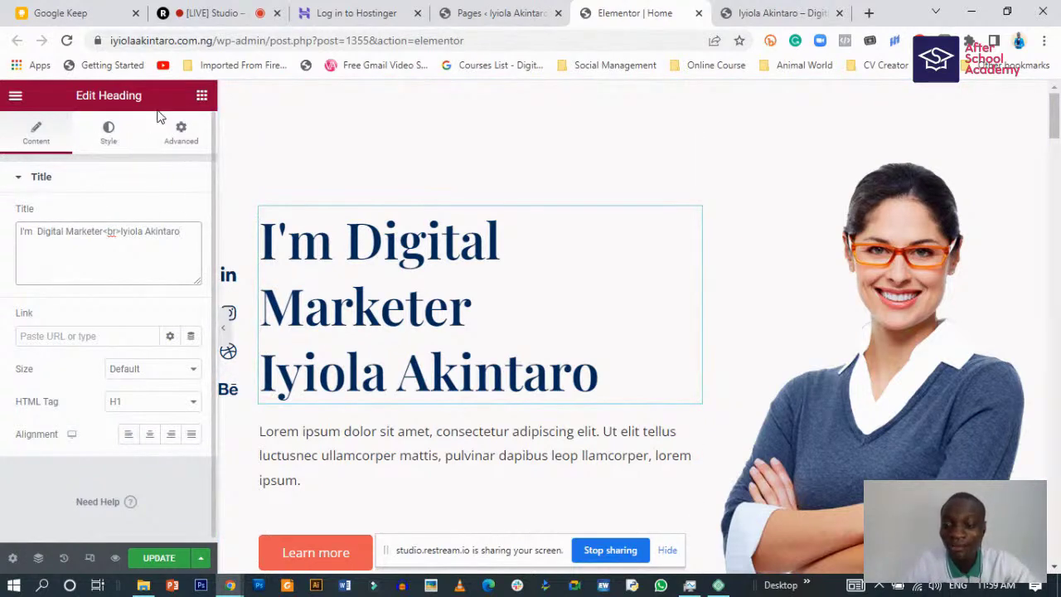
# - Open Elementor's Site Settings and look over the Global Colors list
pyautogui.click(14, 96)
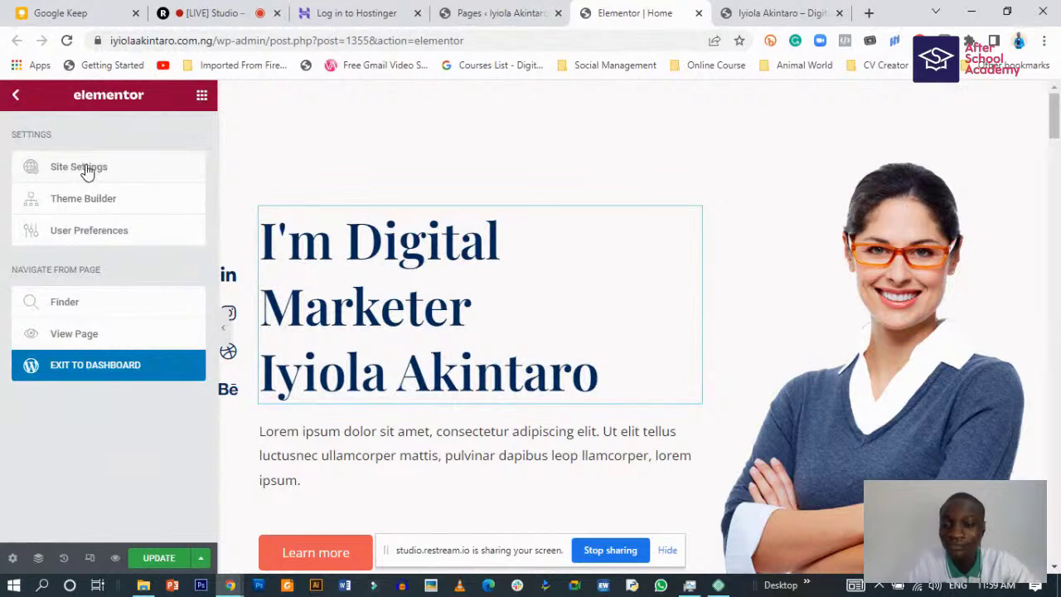
pyautogui.click(131, 176)
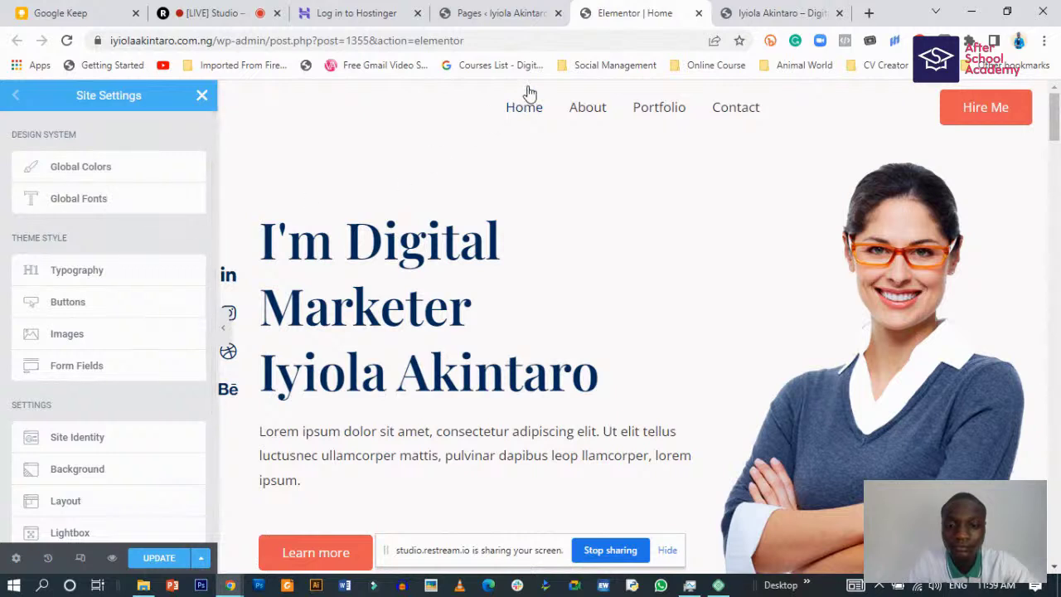
pyautogui.click(83, 168)
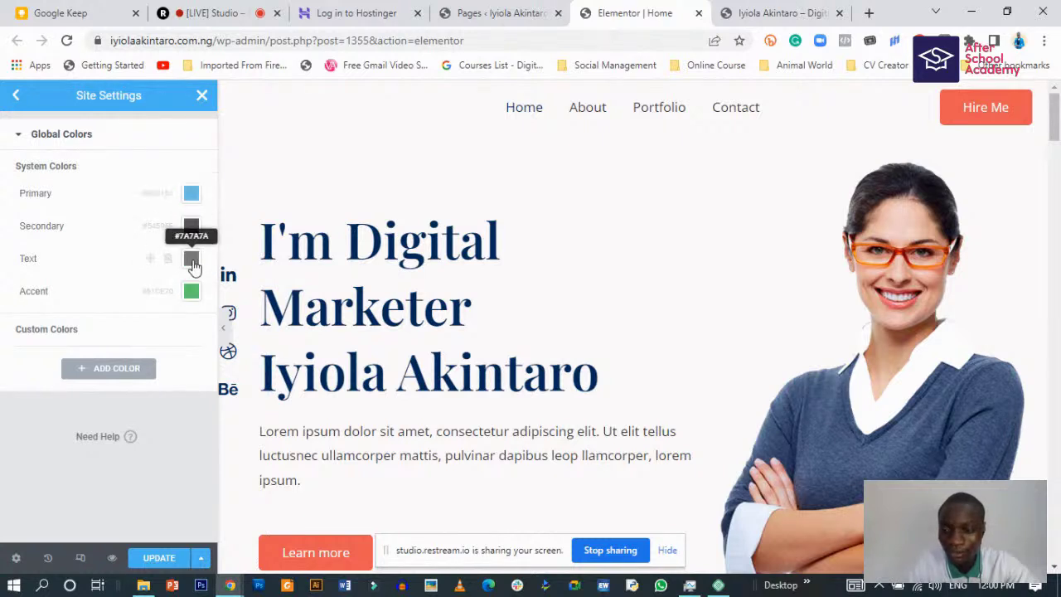
pyautogui.scroll(-2, 460, 315)
pyautogui.scroll(2, 460, 315)
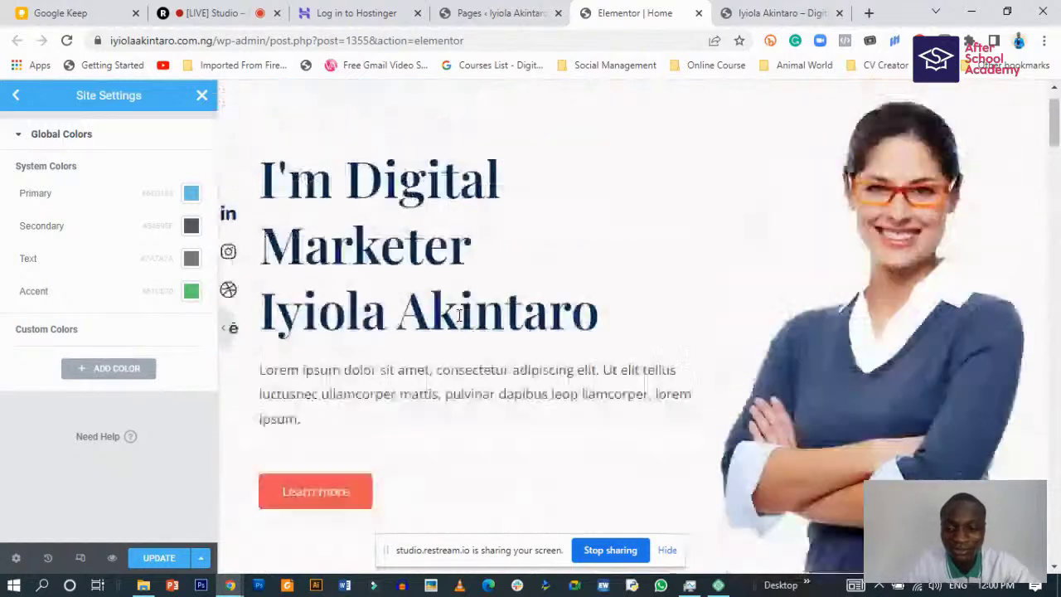
pyautogui.scroll(-2, 356, 497)
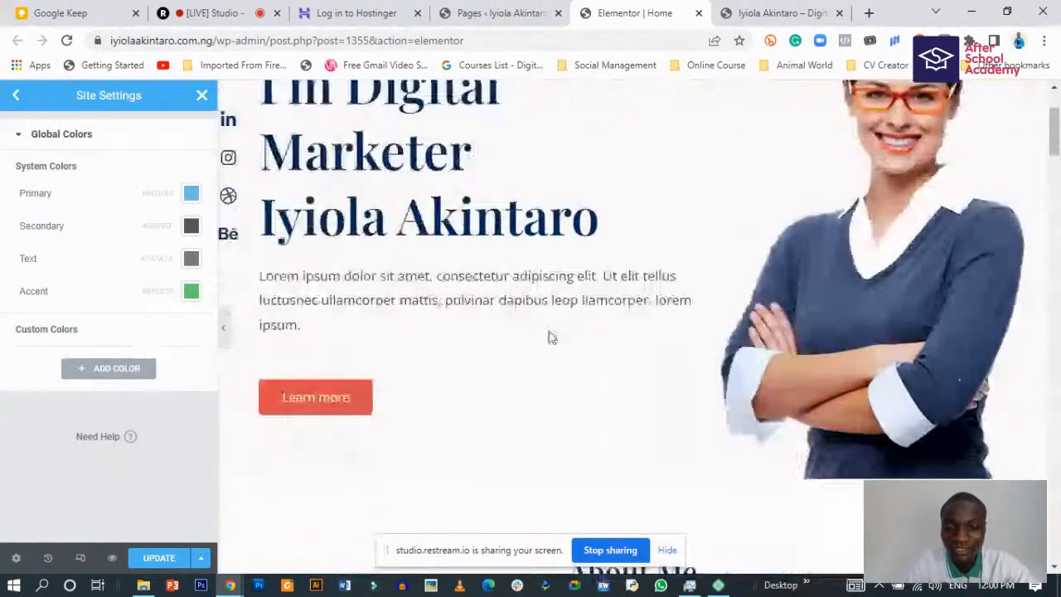
pyautogui.scroll(1, 480, 390)
pyautogui.scroll(1, 408, 449)
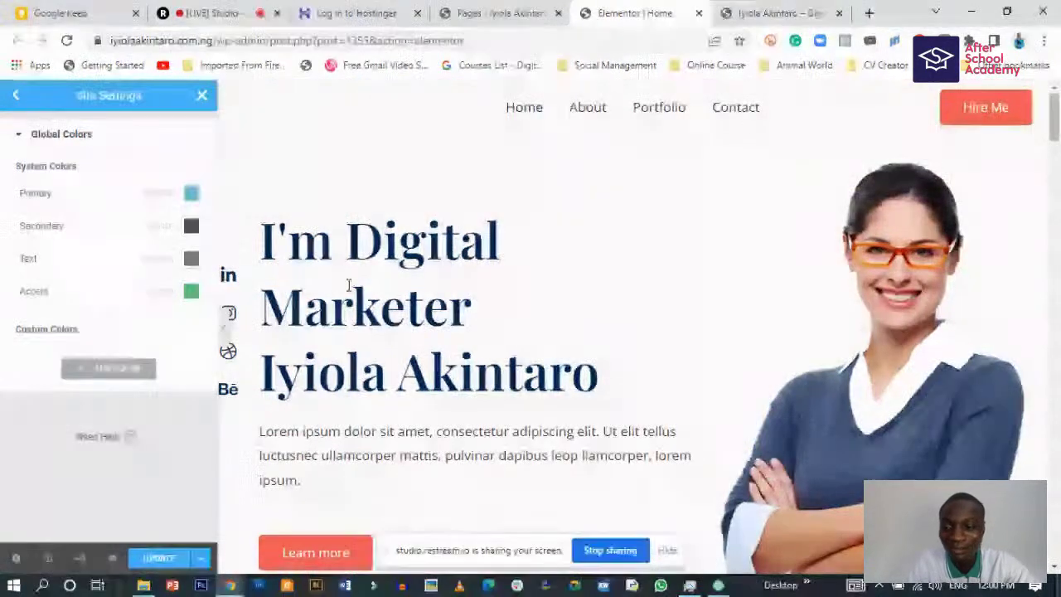
pyautogui.click(15, 96)
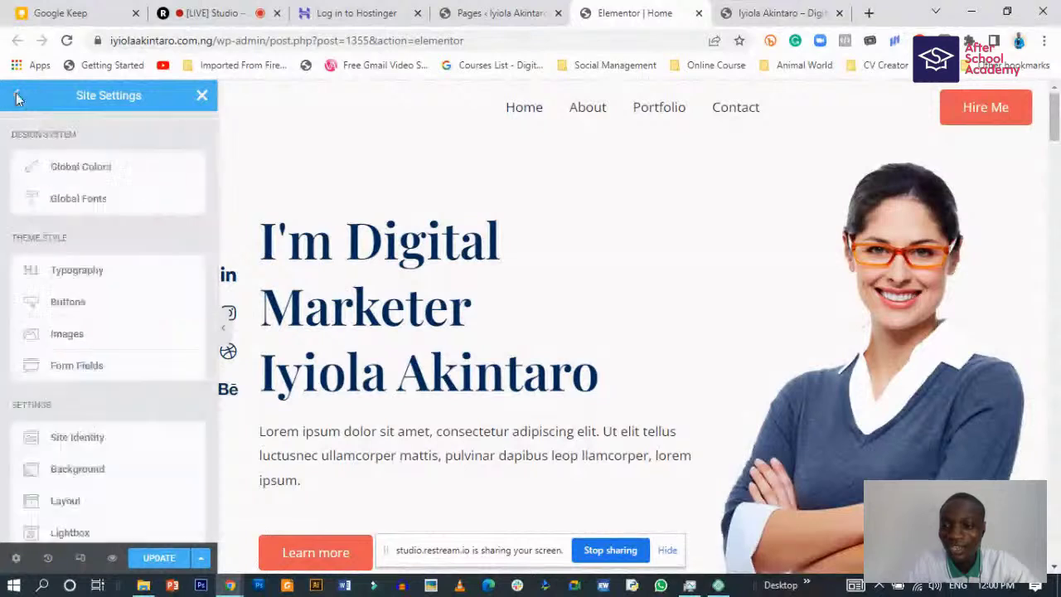
pyautogui.click(89, 201)
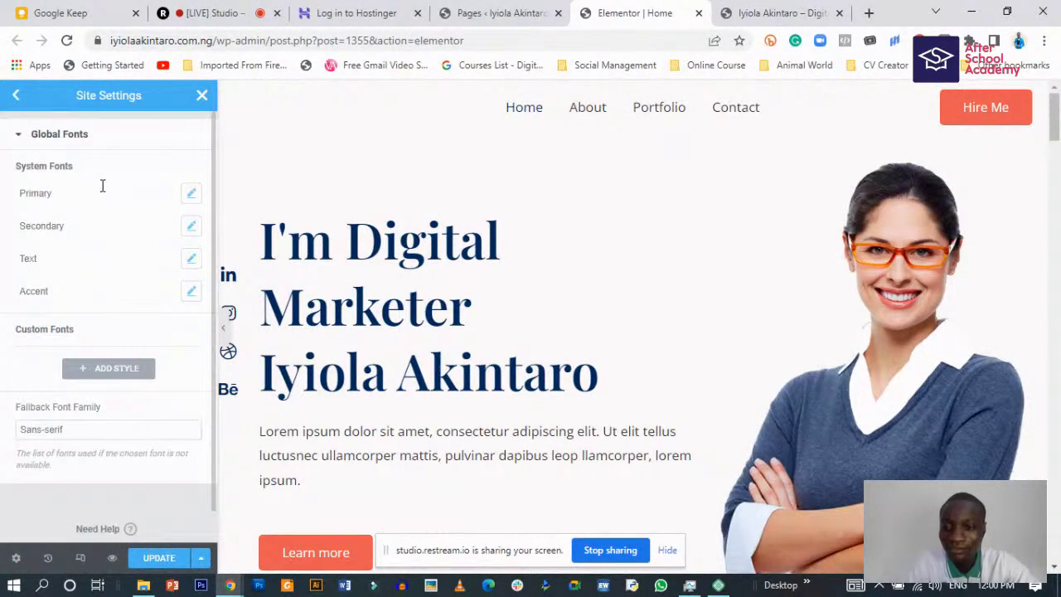
pyautogui.click(191, 194)
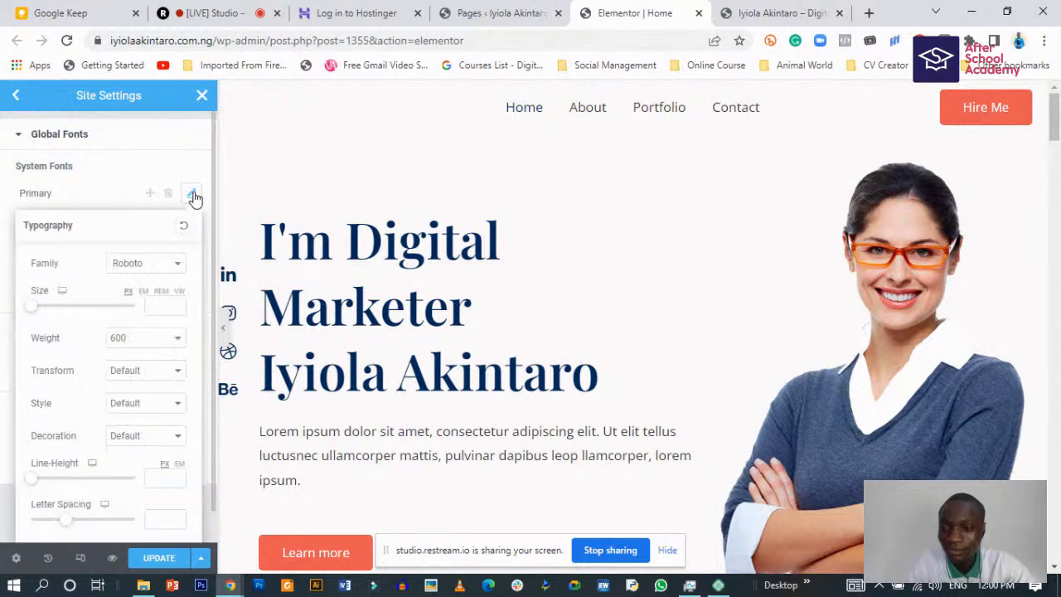
pyautogui.click(192, 194)
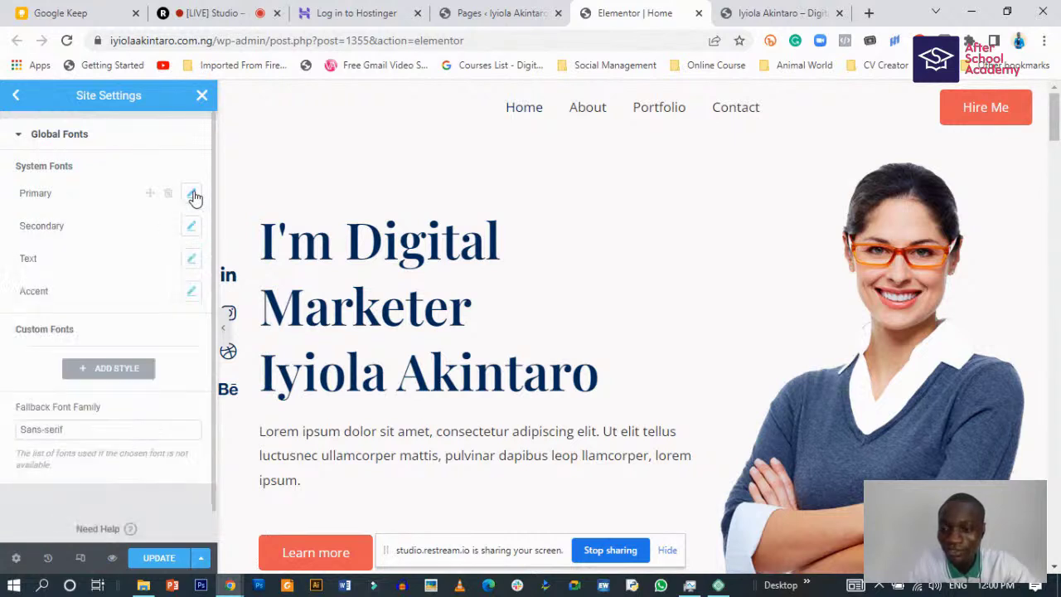
pyautogui.click(192, 227)
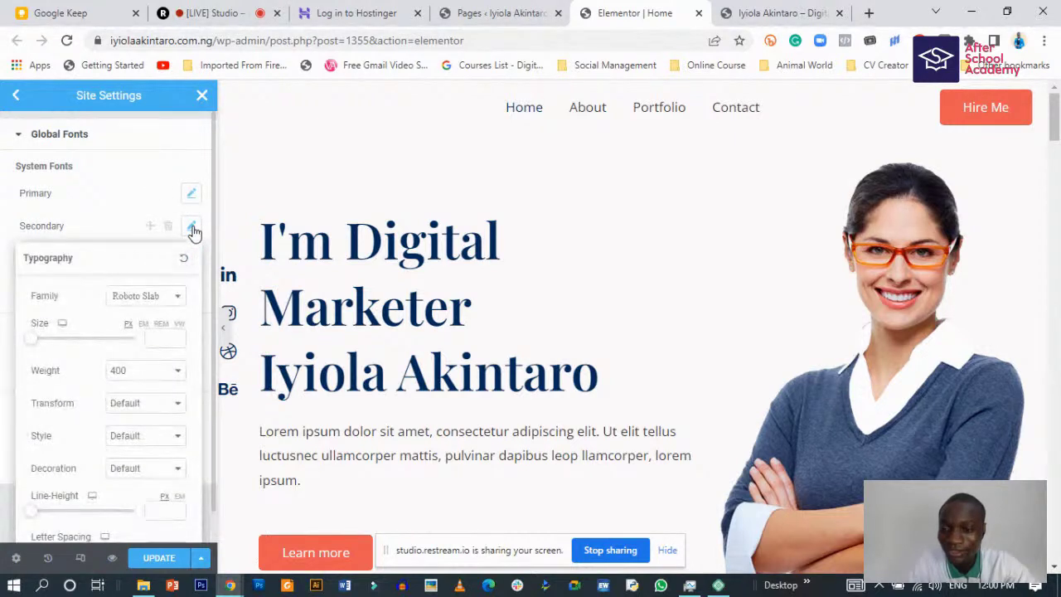
pyautogui.click(192, 229)
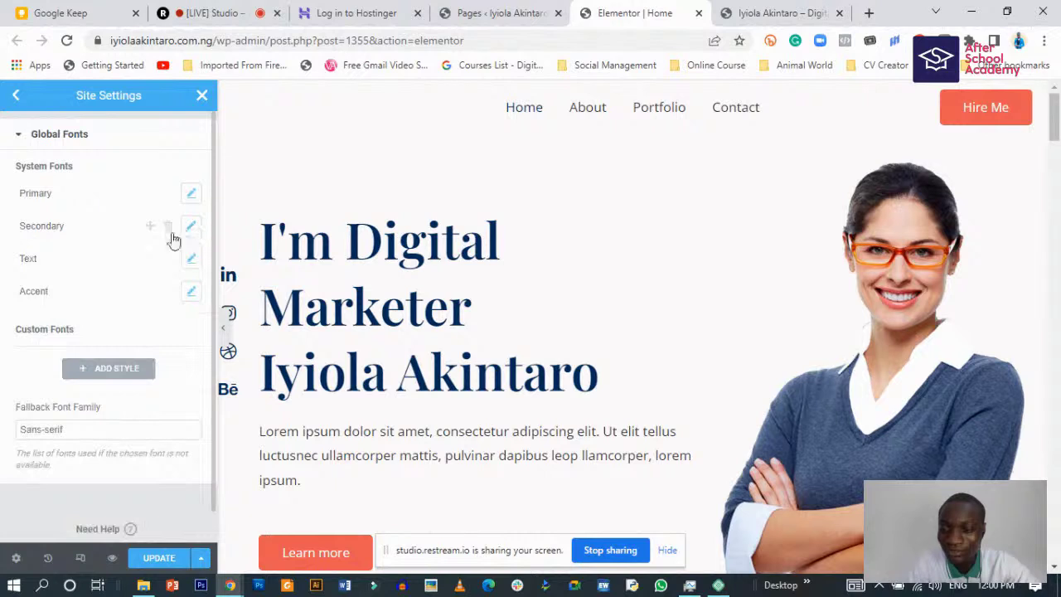
pyautogui.scroll(-1, 108, 376)
pyautogui.scroll(1, 108, 375)
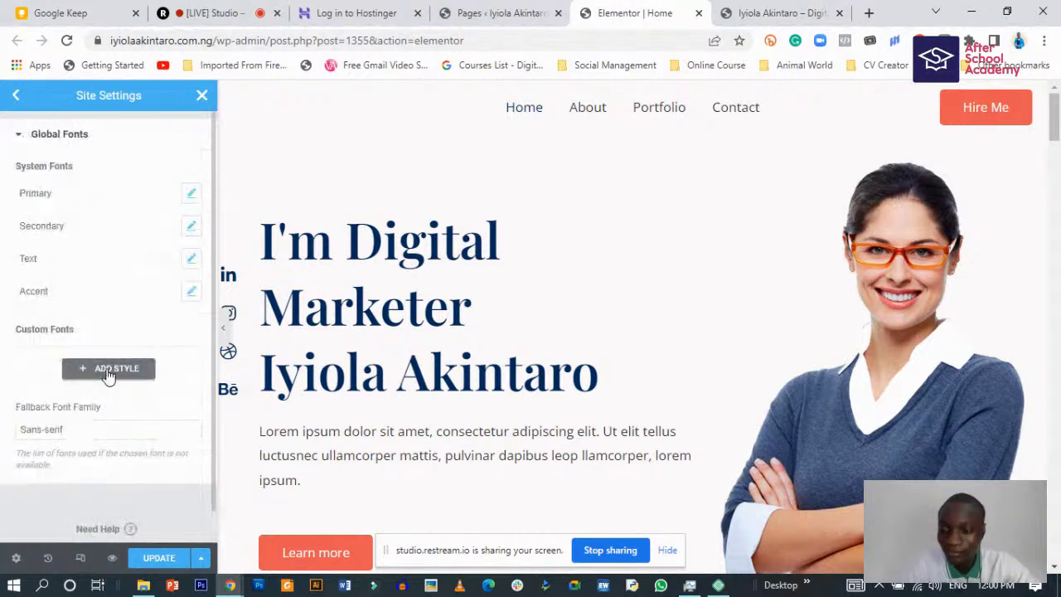
pyautogui.click(23, 135)
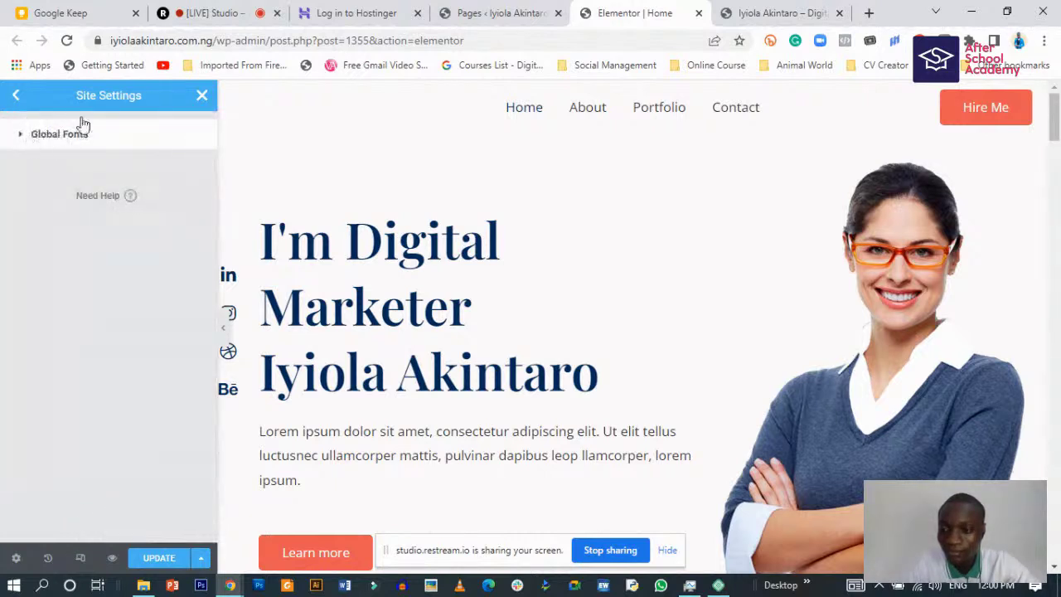
pyautogui.click(15, 95)
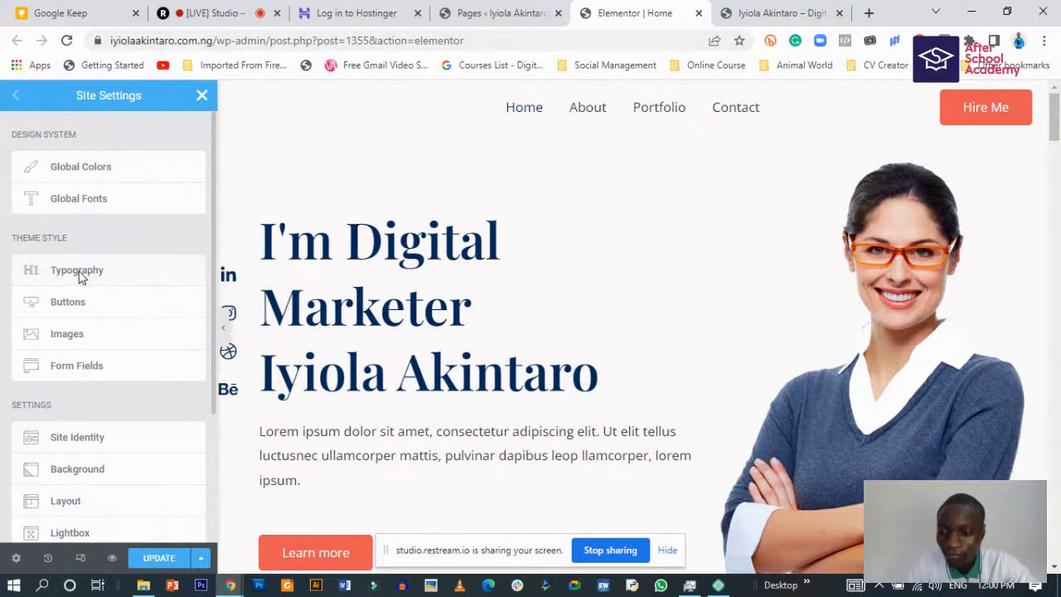
# - Review the Theme Style Typography settings, then return to Global Colors
pyautogui.click(81, 277)
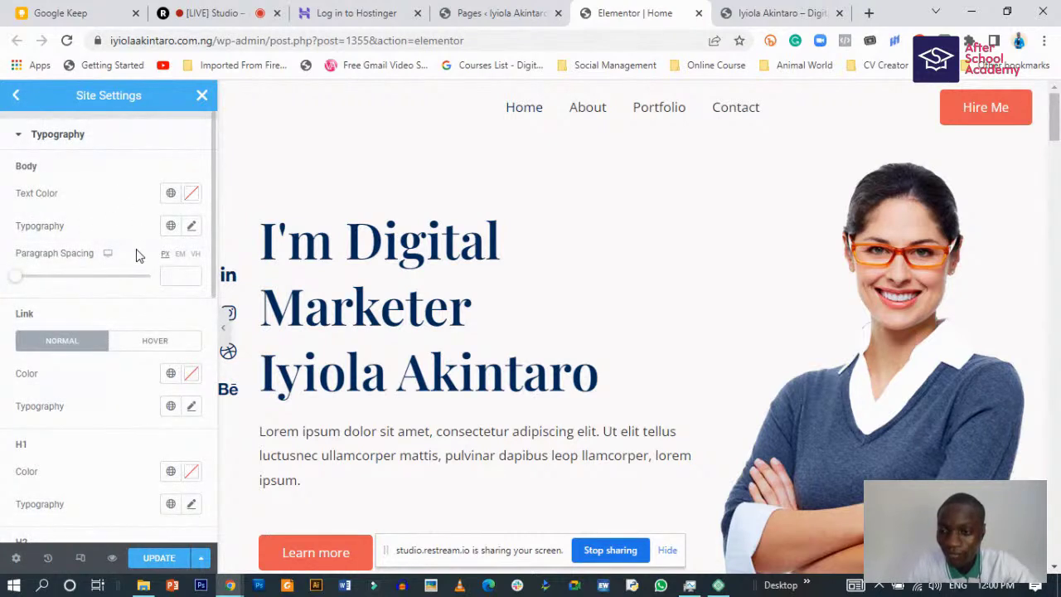
pyautogui.scroll(-1, 182, 466)
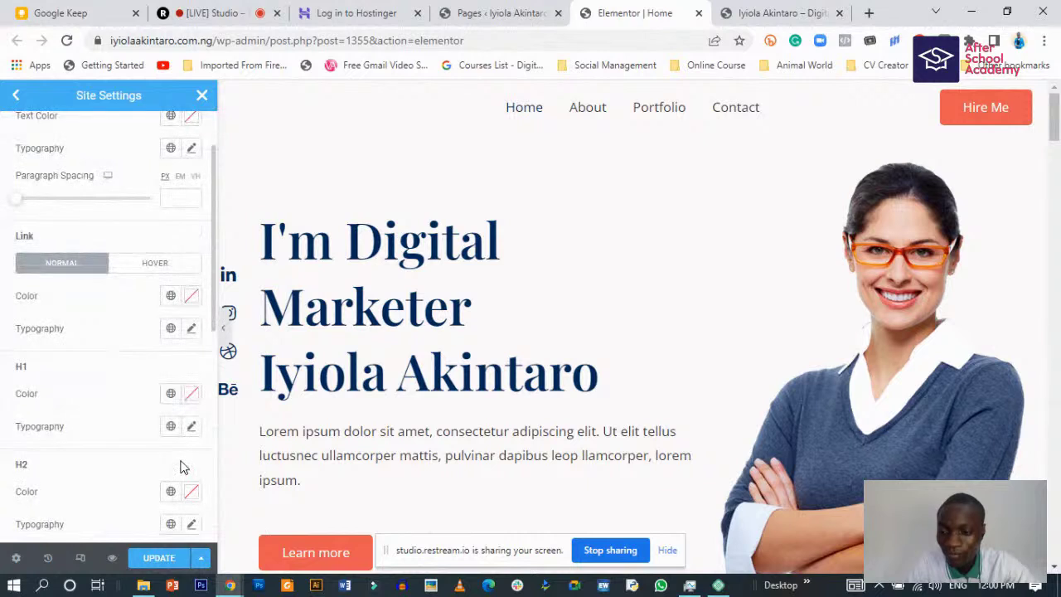
pyautogui.scroll(-2, 183, 462)
pyautogui.scroll(3, 182, 462)
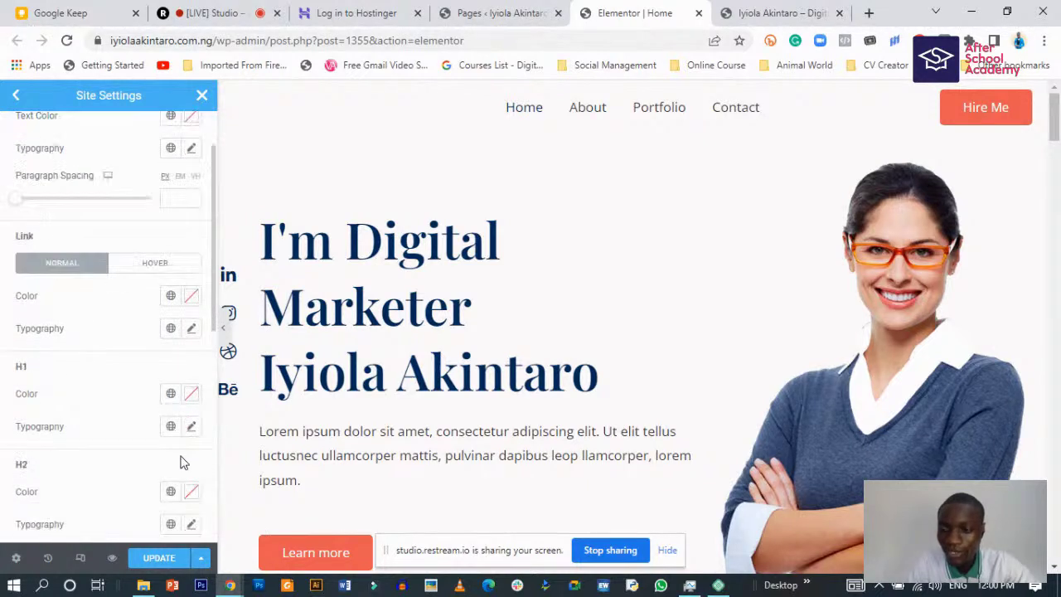
pyautogui.click(15, 95)
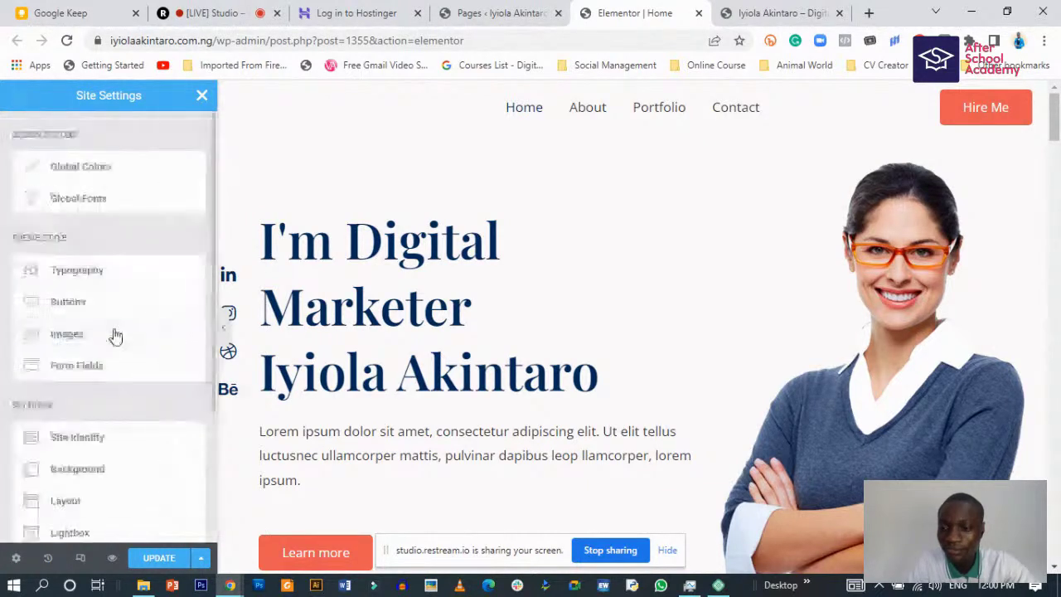
pyautogui.scroll(-2, 105, 373)
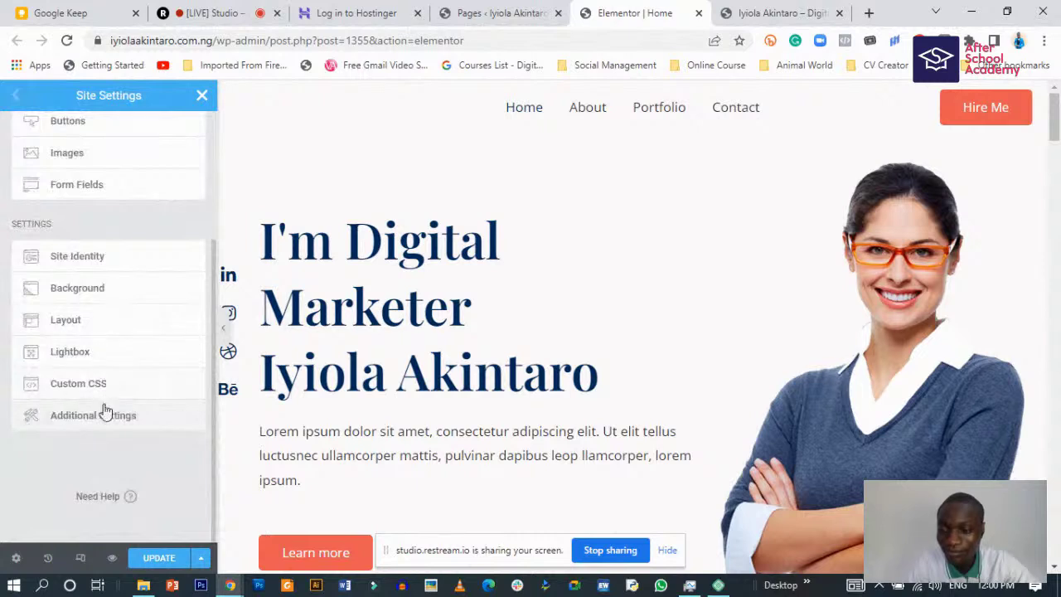
pyautogui.scroll(2, 94, 344)
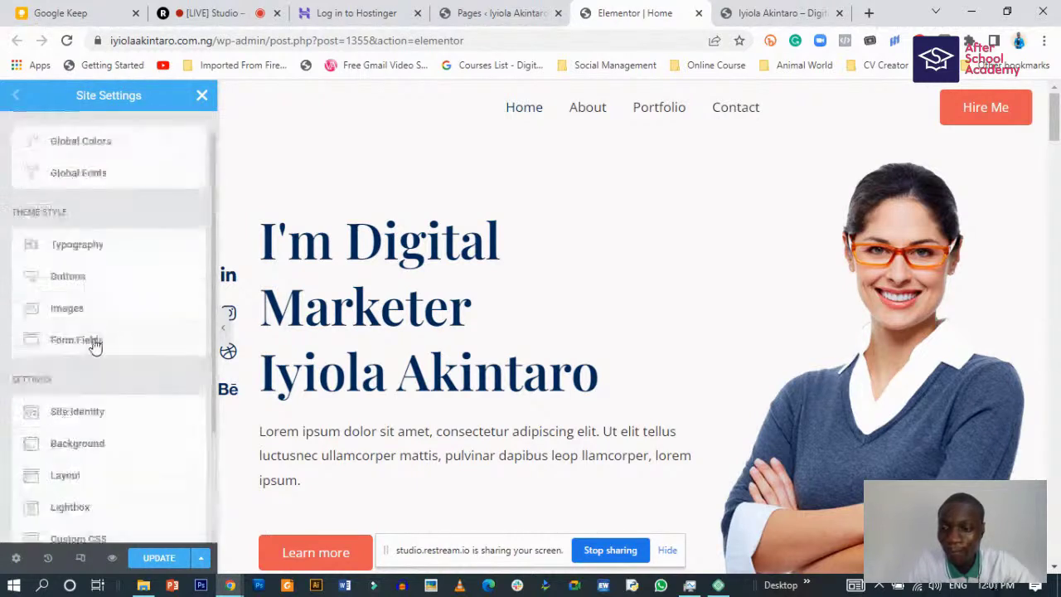
pyautogui.click(103, 167)
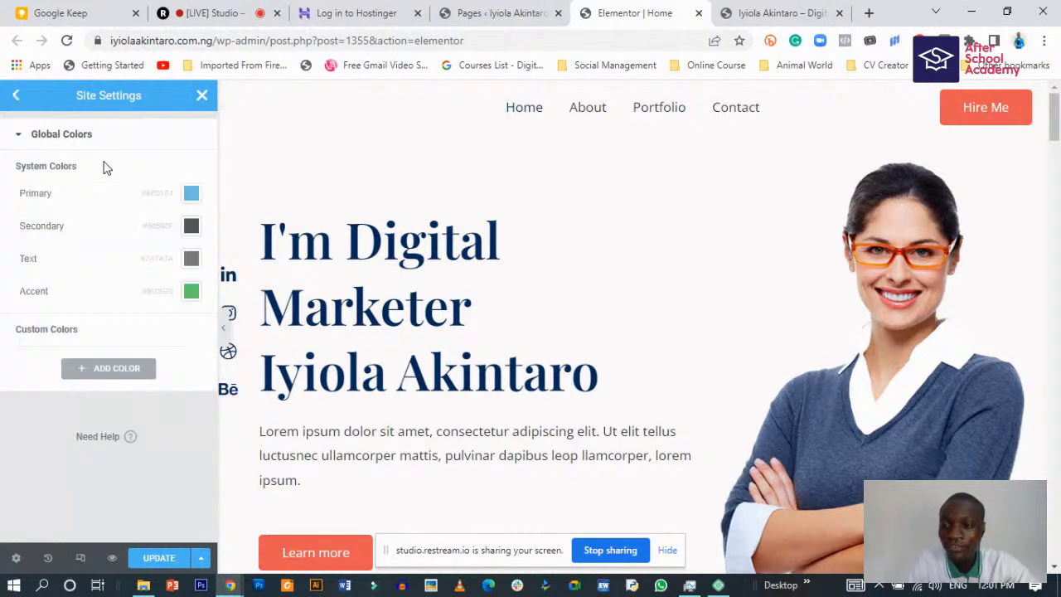
# - Check the Primary and Secondary global colour pickers without changing them
pyautogui.click(191, 196)
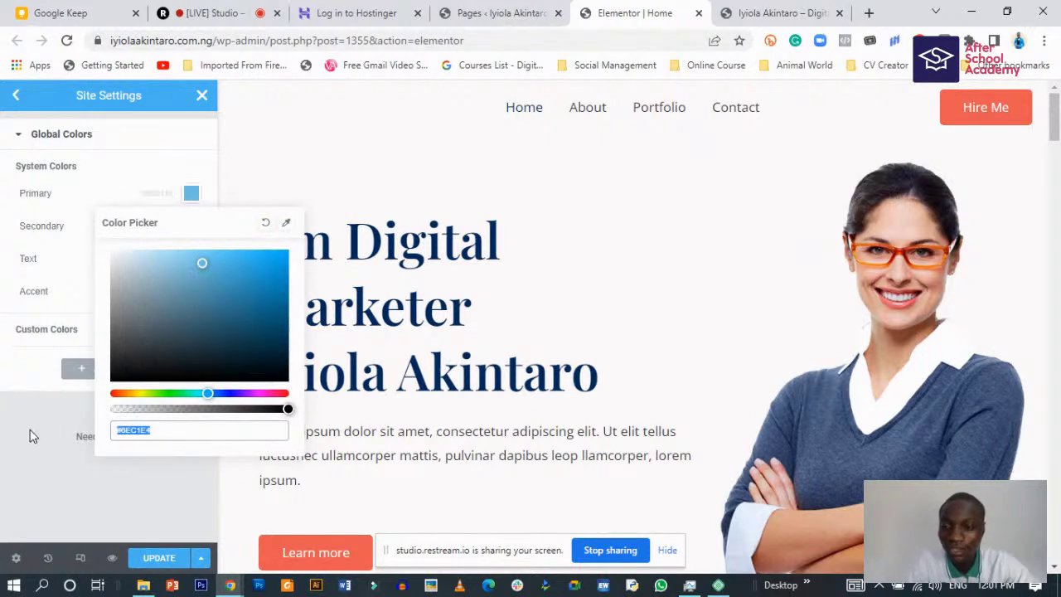
pyautogui.click(30, 429)
pyautogui.click(192, 228)
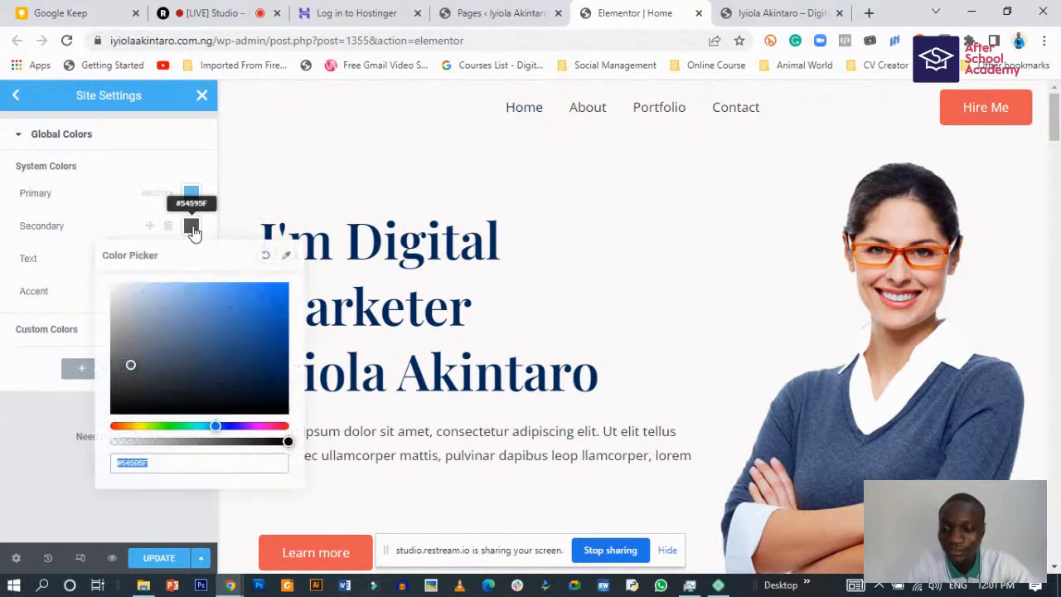
pyautogui.click(192, 228)
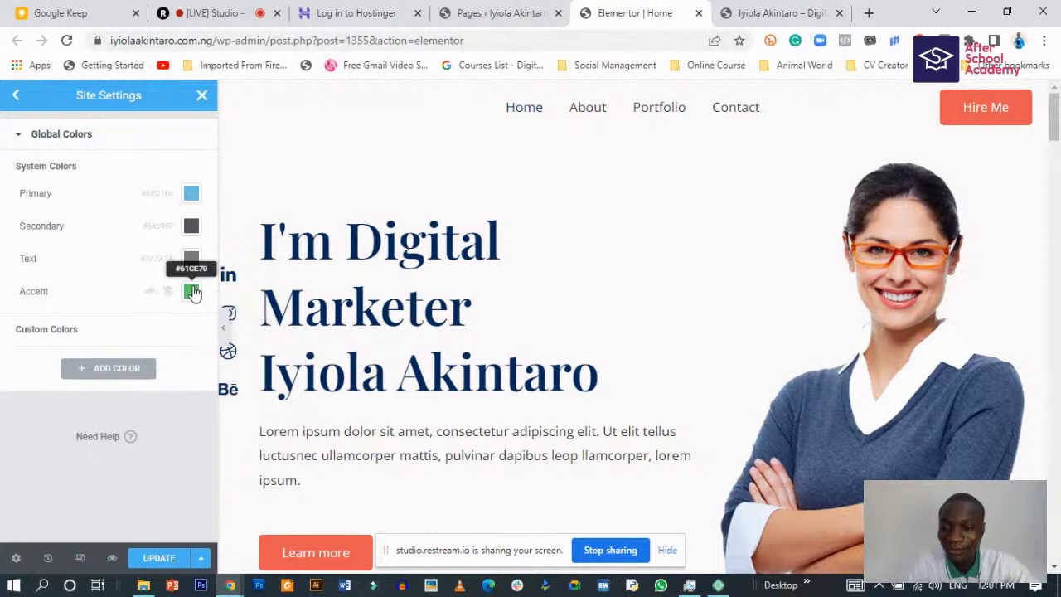
# - Change the Accent global colour from green to bright orange #F39B00 and save the update
pyautogui.click(192, 291)
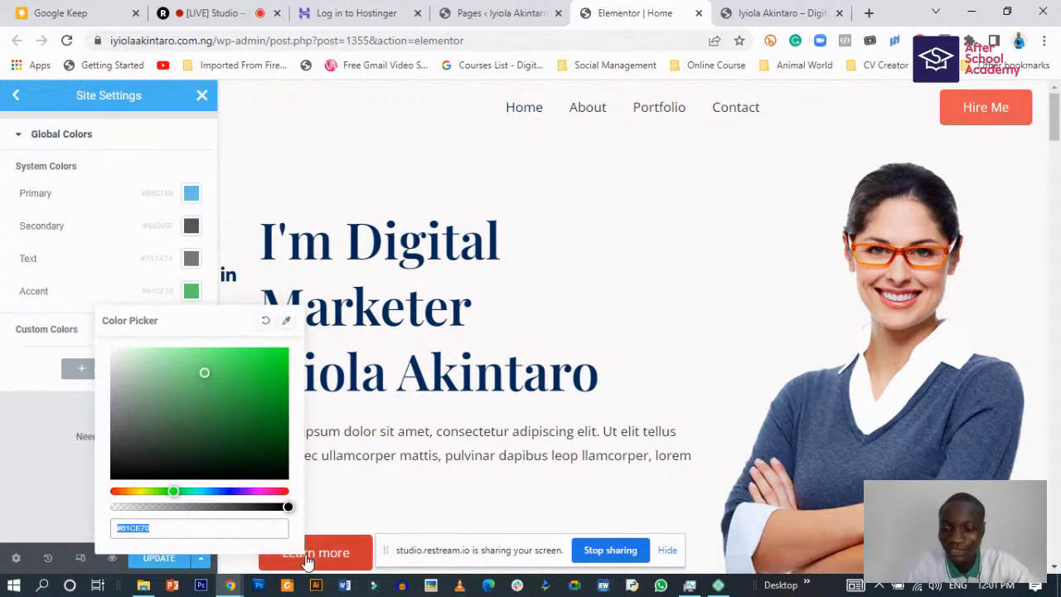
pyautogui.moveTo(171, 490); pyautogui.dragTo(128, 490)
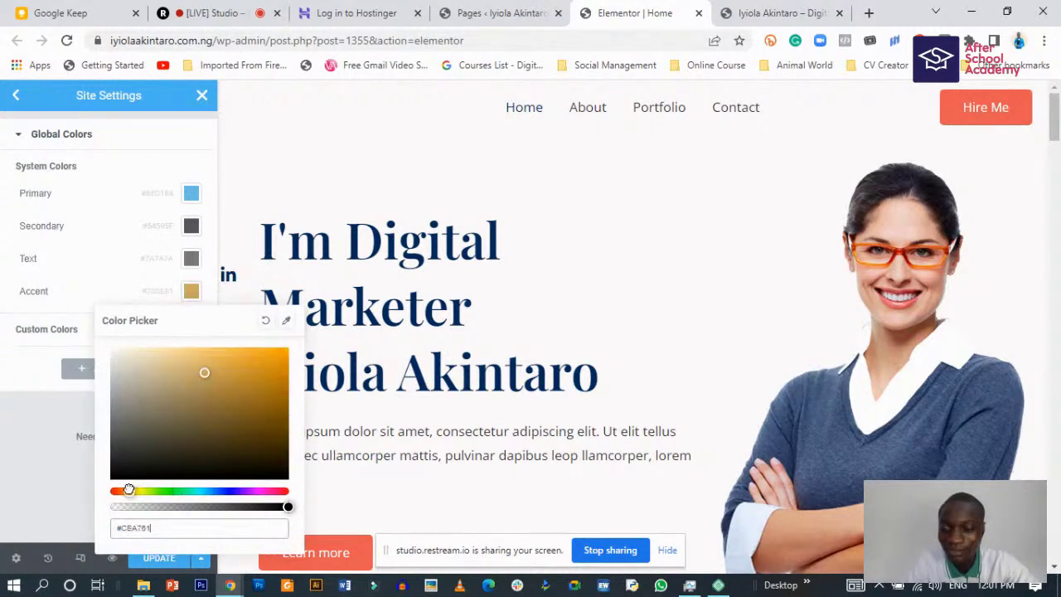
pyautogui.moveTo(249, 377); pyautogui.dragTo(290, 359)
pyautogui.click(48, 436)
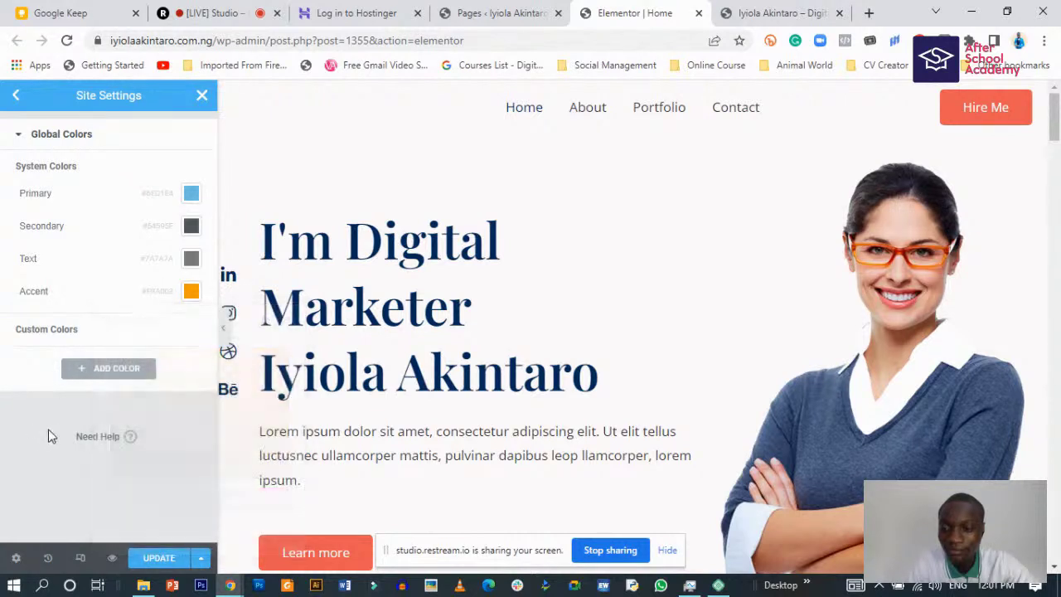
pyautogui.click(161, 557)
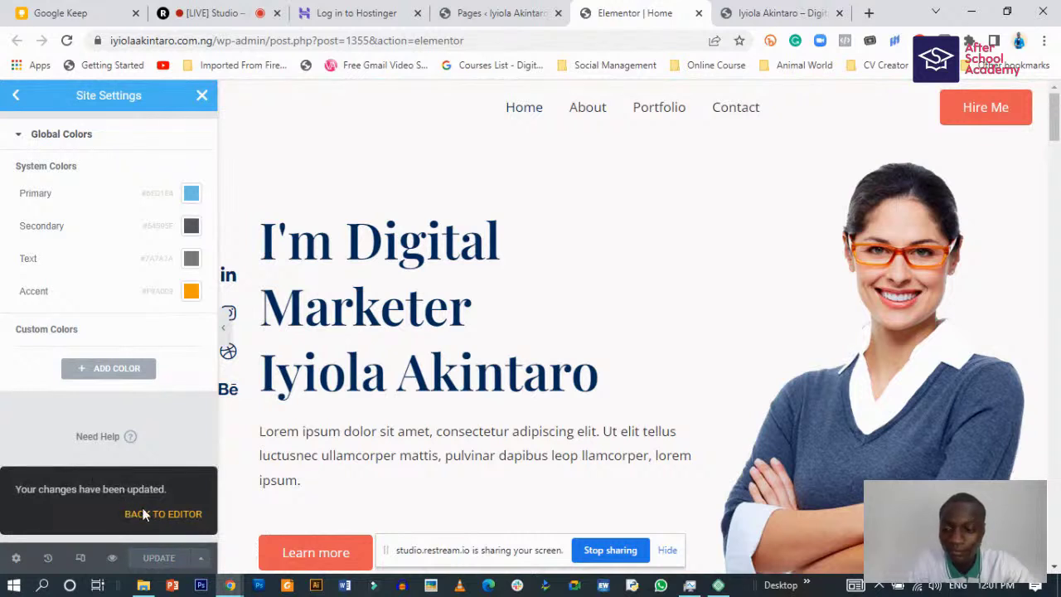
pyautogui.click(163, 515)
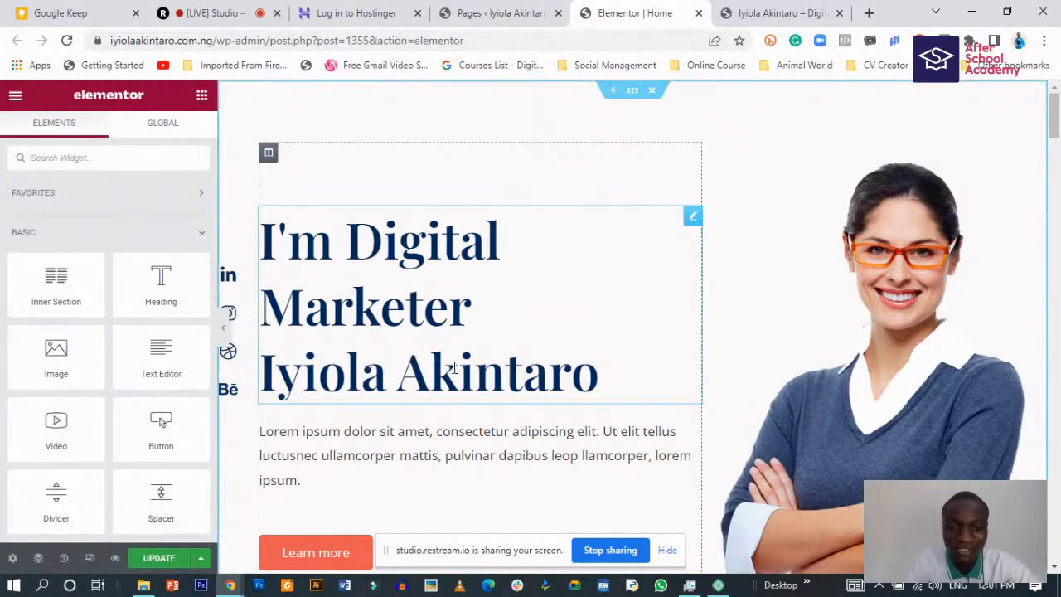
# - Review the Home page and save it with Update
pyautogui.scroll(-10, 461, 414)
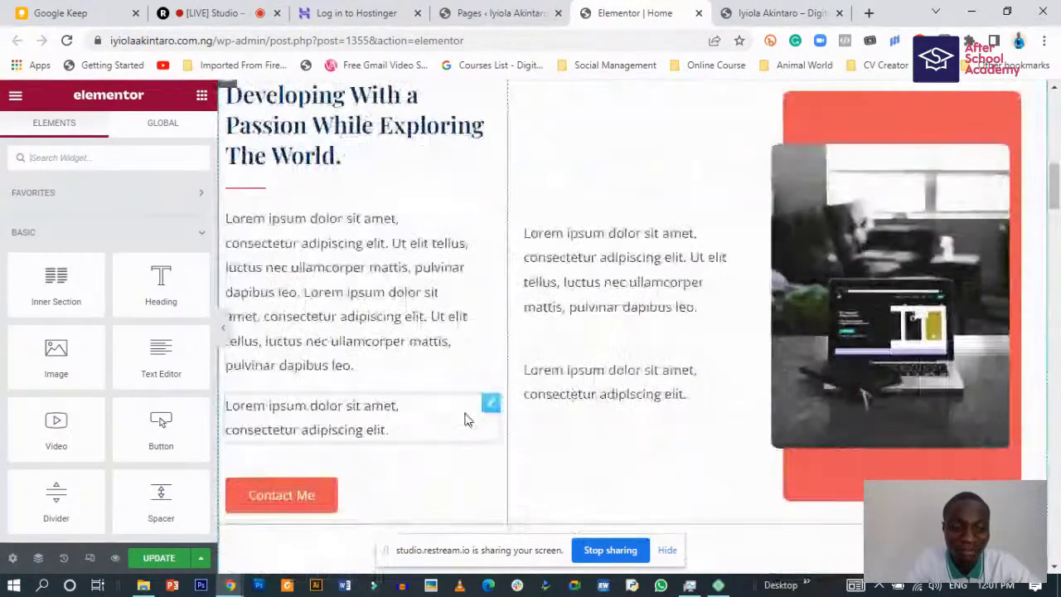
pyautogui.scroll(-3, 466, 414)
pyautogui.scroll(13, 466, 414)
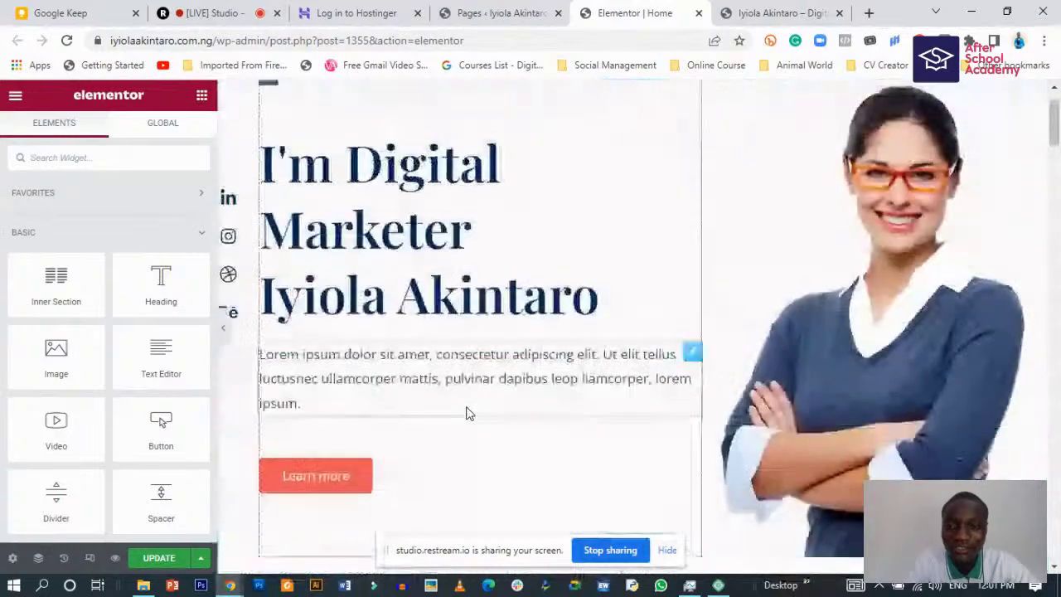
pyautogui.scroll(1, 470, 413)
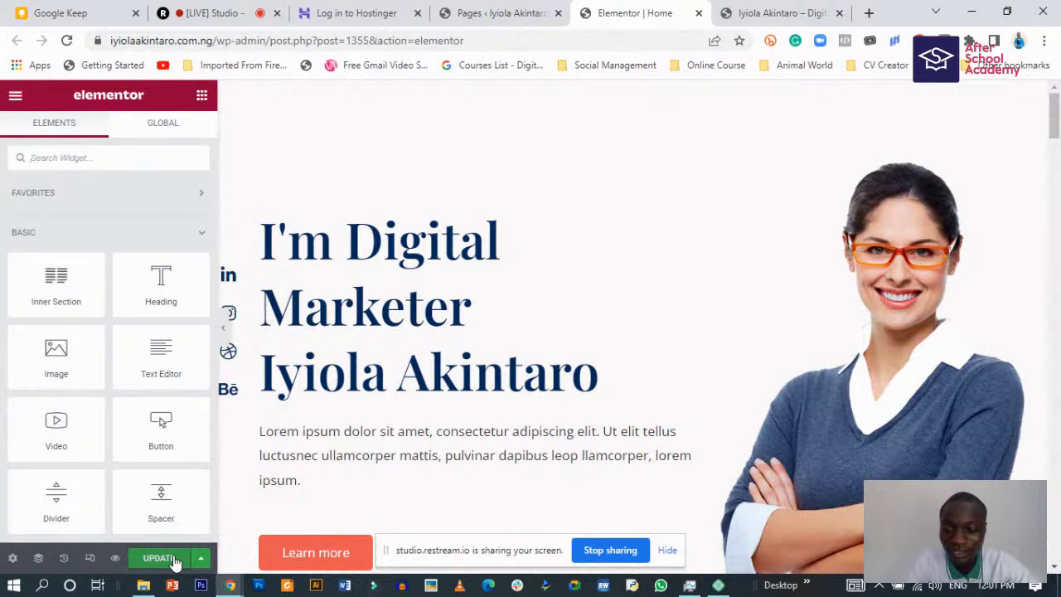
pyautogui.click(174, 560)
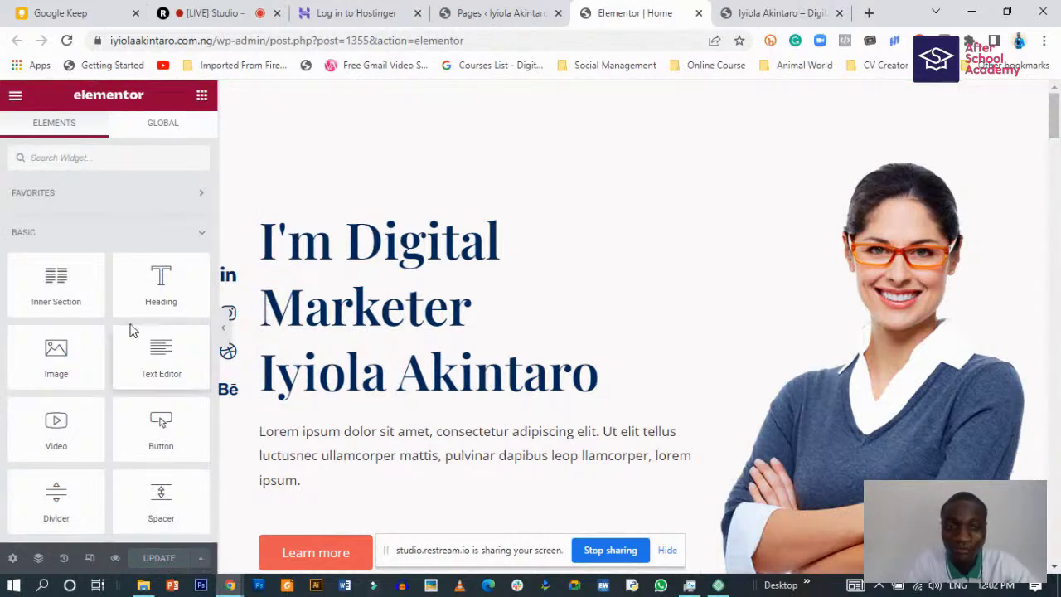
# - Leave Elementor via Exit to Dashboard for the Home page's WordPress edit screen
pyautogui.click(509, 10)
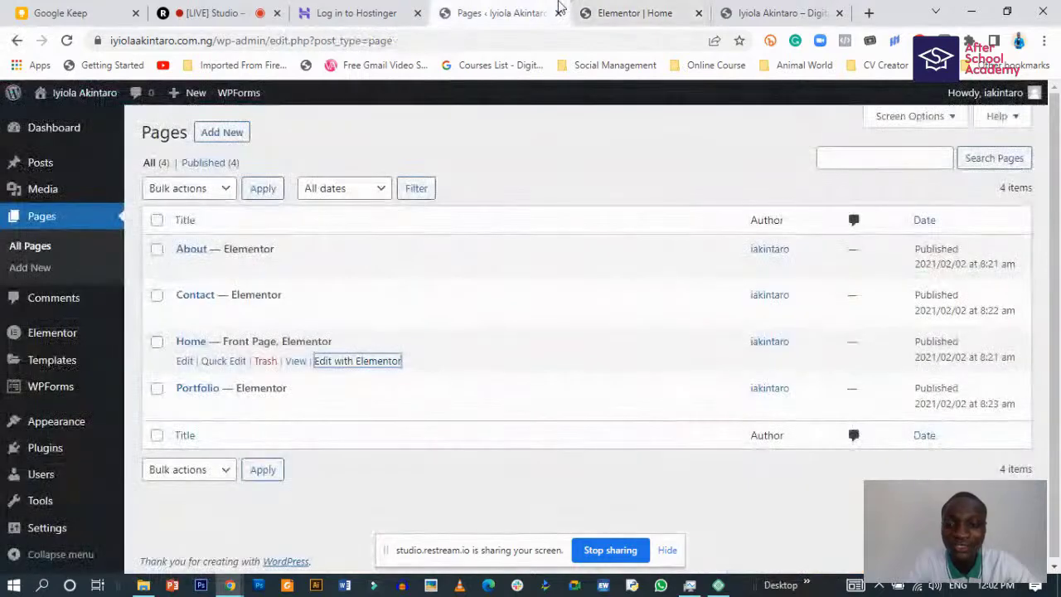
pyautogui.click(655, 10)
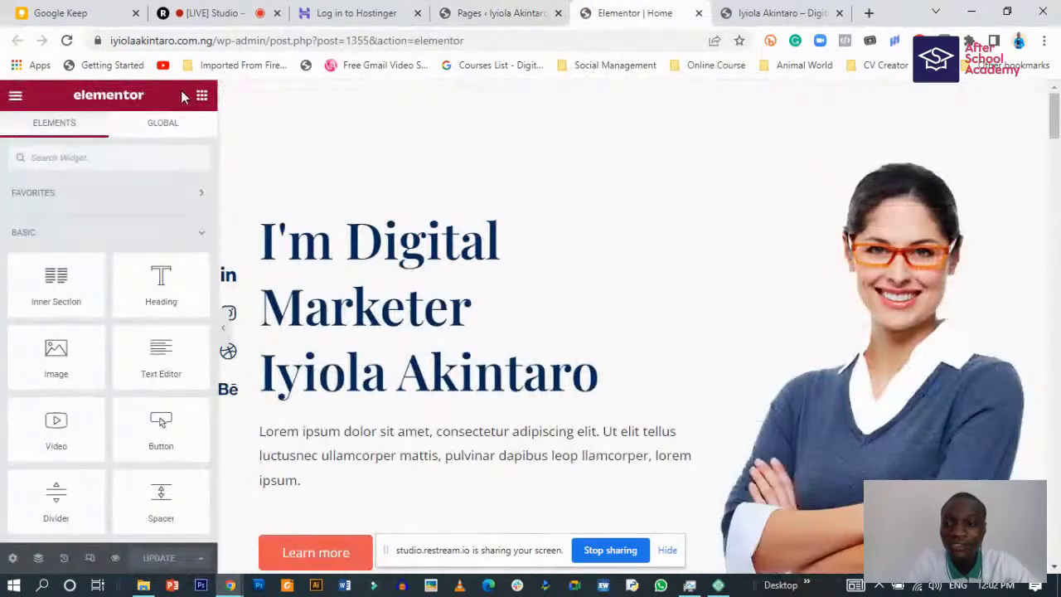
pyautogui.click(15, 96)
pyautogui.click(112, 372)
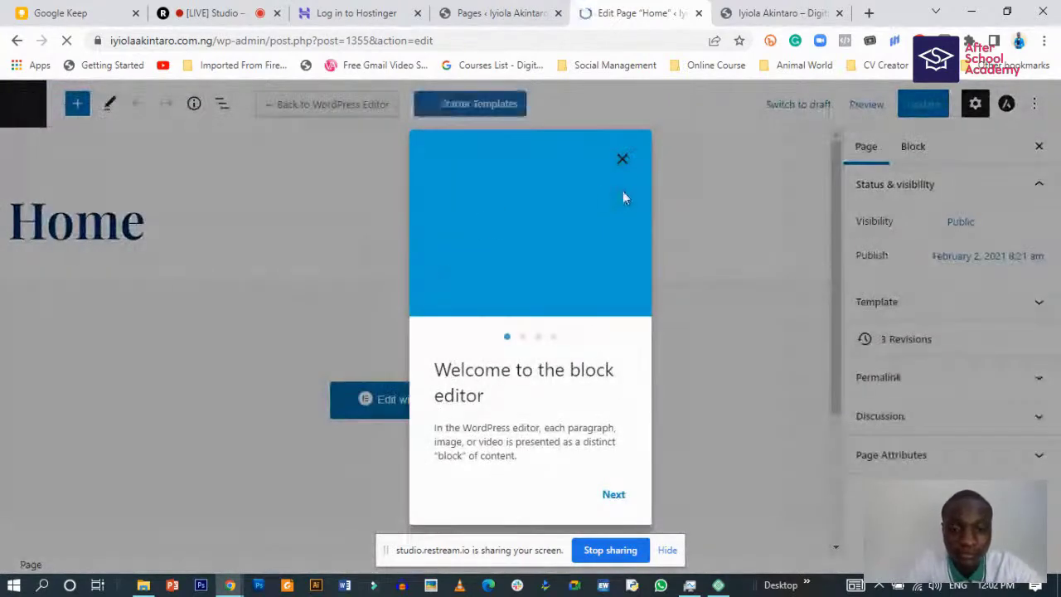
# - Dismiss the block editor welcome guide and close the Home page edit tab
pyautogui.click(622, 158)
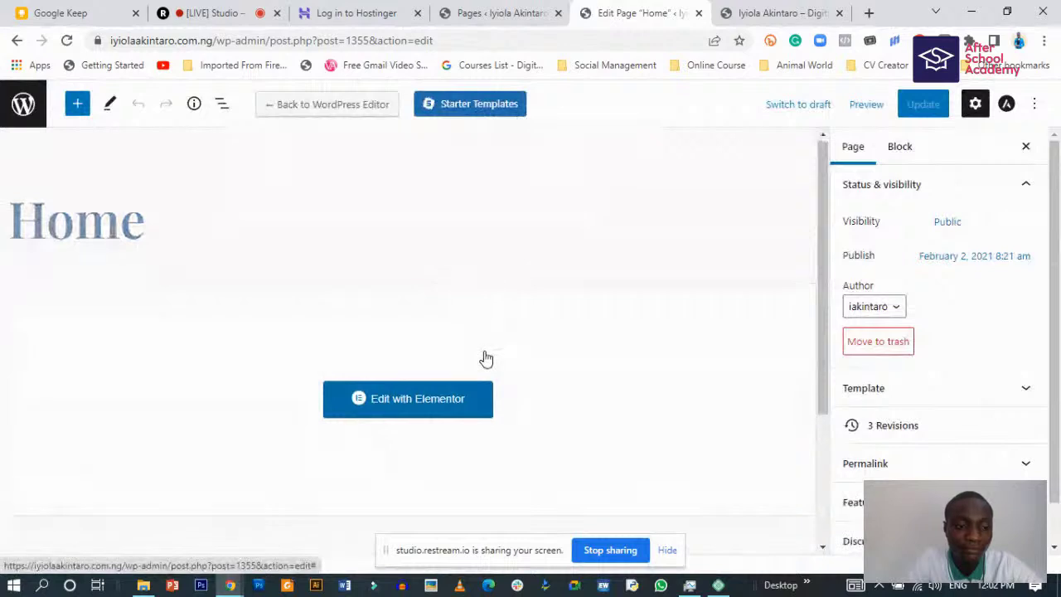
pyautogui.scroll(-2, 345, 318)
pyautogui.scroll(2, 345, 318)
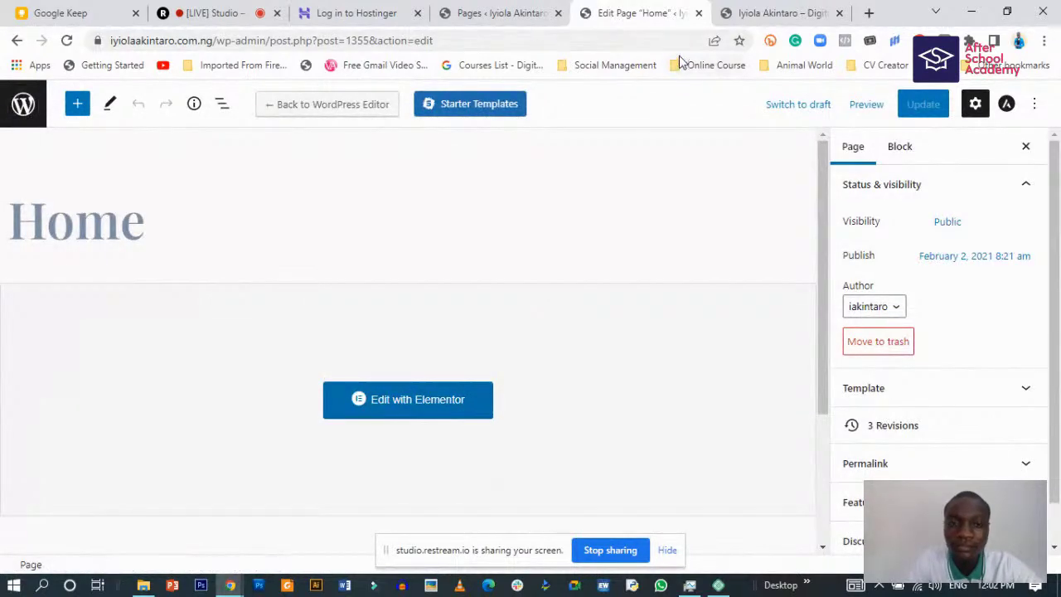
pyautogui.click(698, 14)
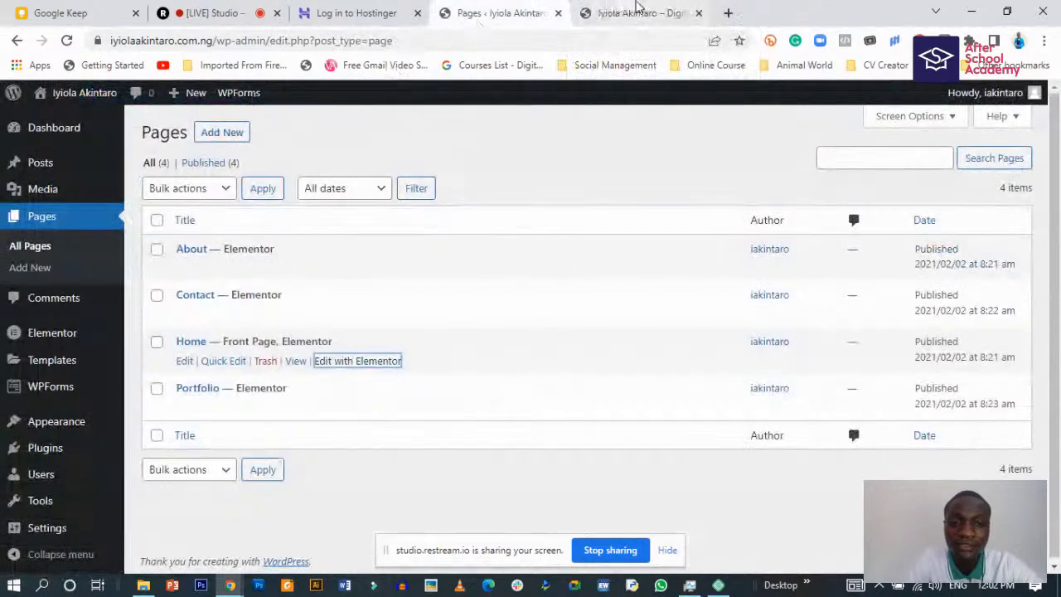
# - Reload the live homepage to verify the 'I'm Digital Marketer' hero, then launch the Customizer
pyautogui.click(632, 15)
pyautogui.scroll(1, 268, 332)
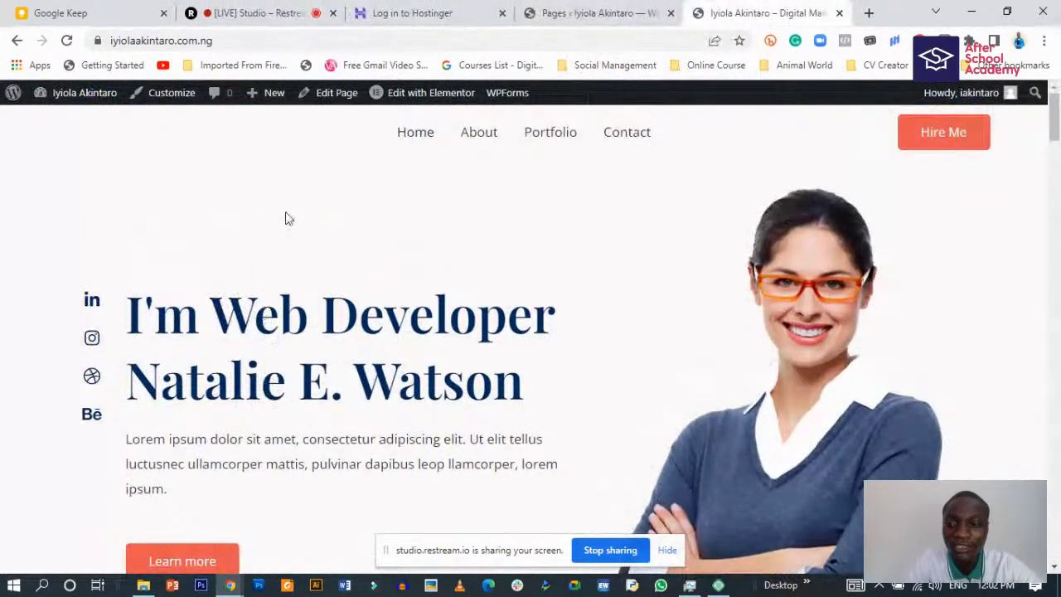
pyautogui.click(67, 41)
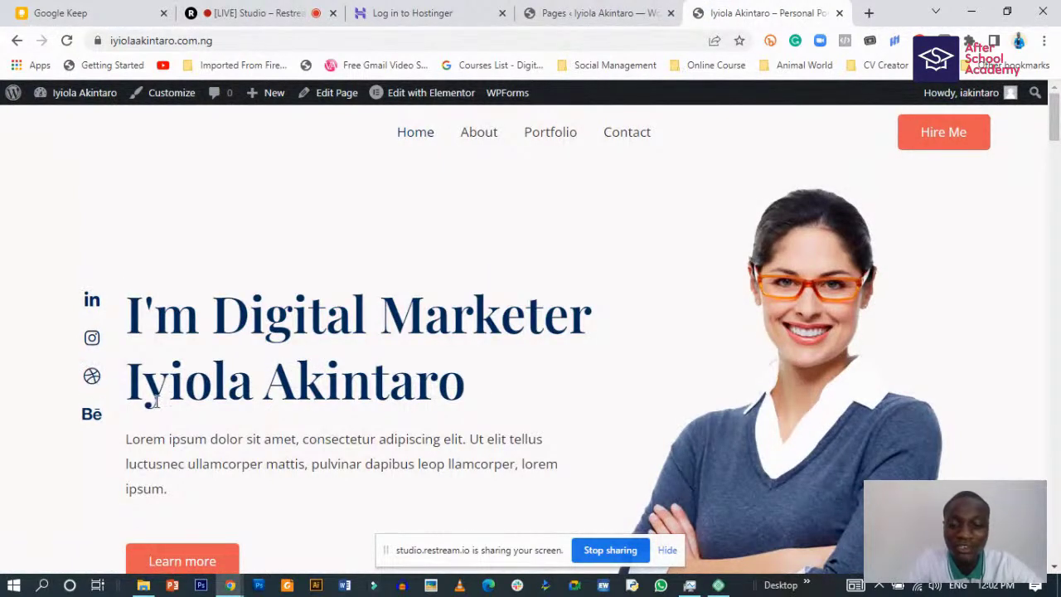
pyautogui.scroll(-2, 159, 417)
pyautogui.scroll(2, 233, 418)
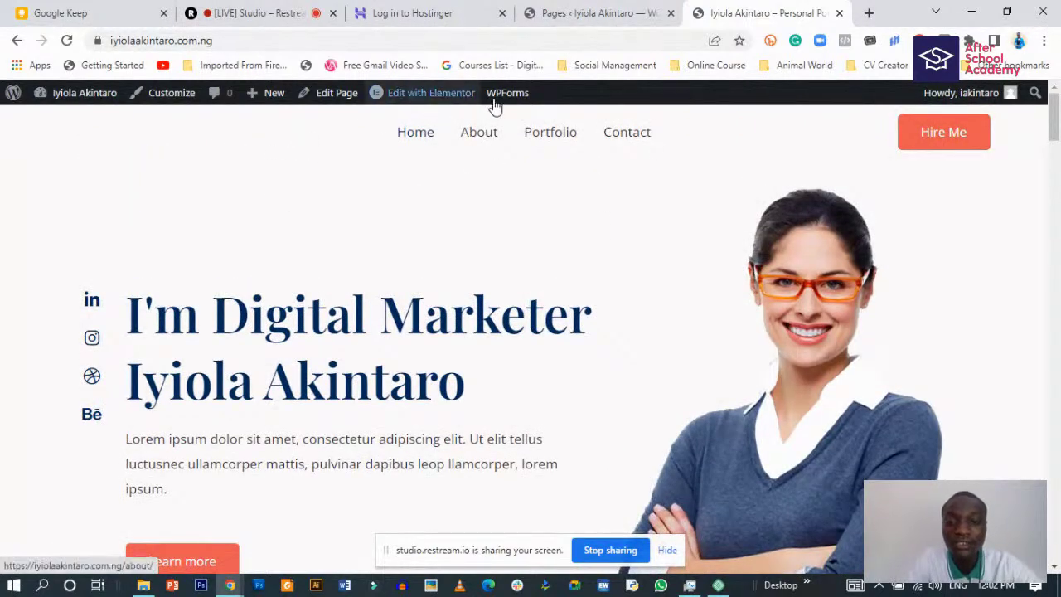
pyautogui.click(173, 94)
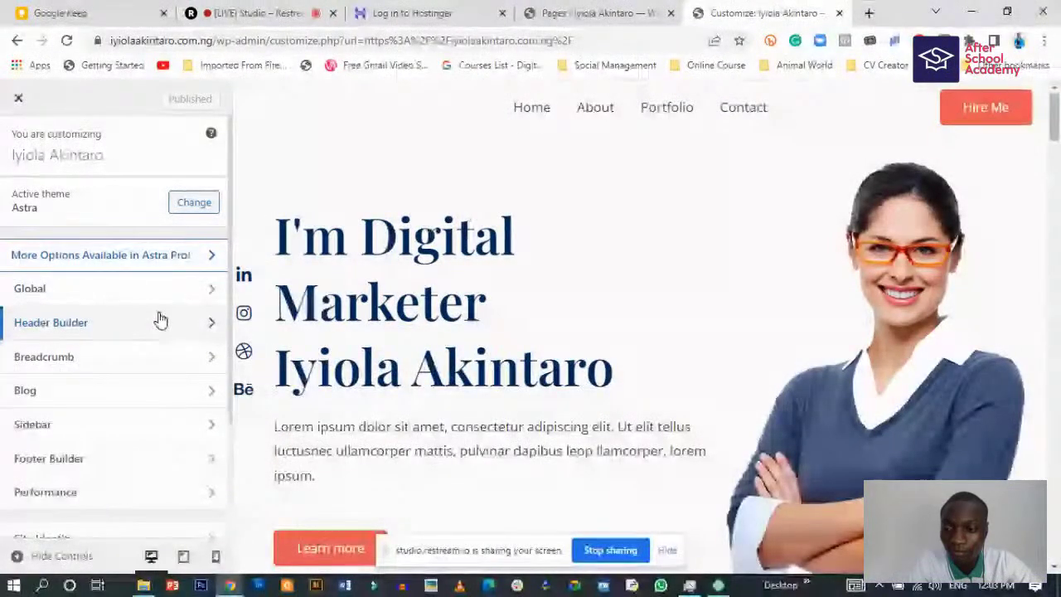
# - Navigate to Astra's Global > Colors settings in the Customizer
pyautogui.scroll(-1, 95, 407)
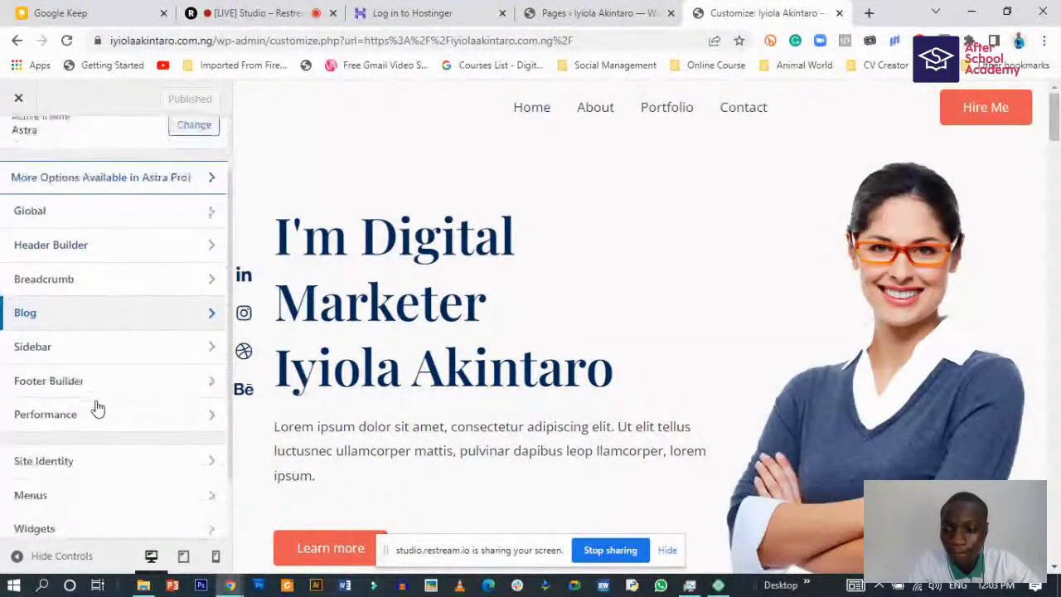
pyautogui.scroll(-1, 94, 407)
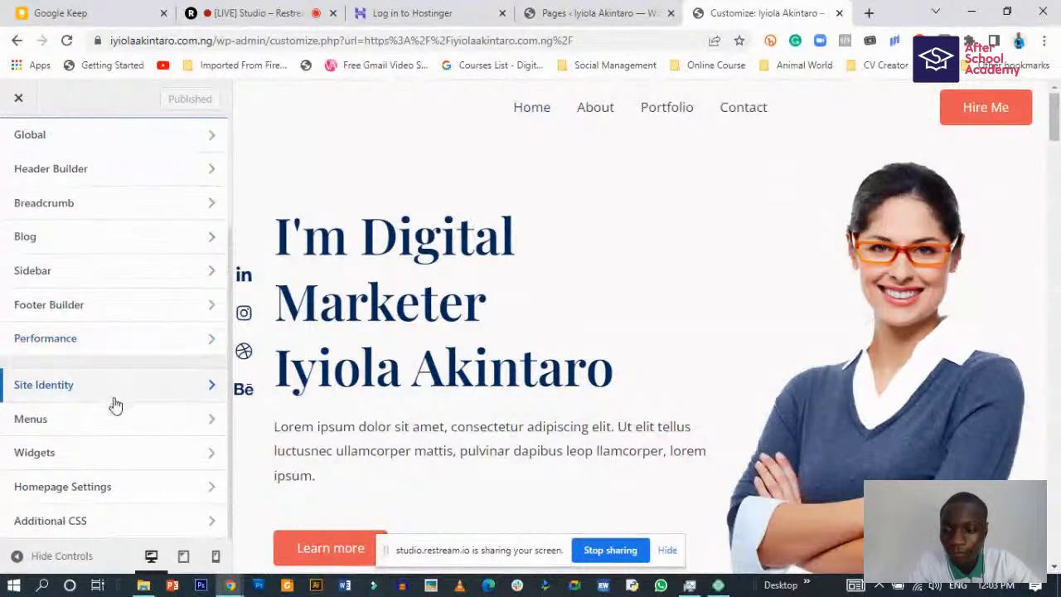
pyautogui.scroll(2, 114, 404)
pyautogui.click(139, 294)
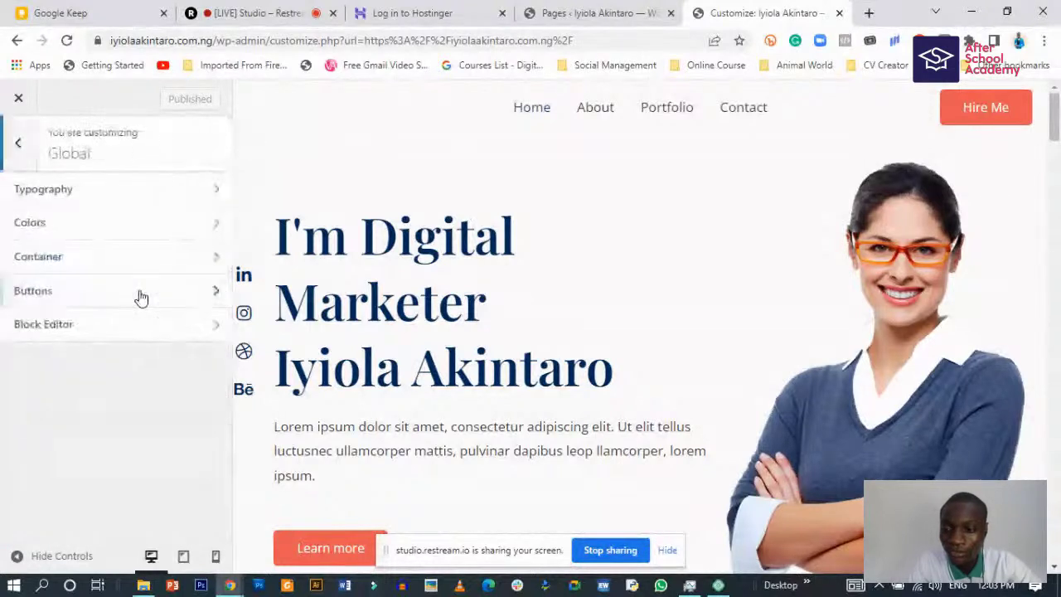
pyautogui.click(152, 221)
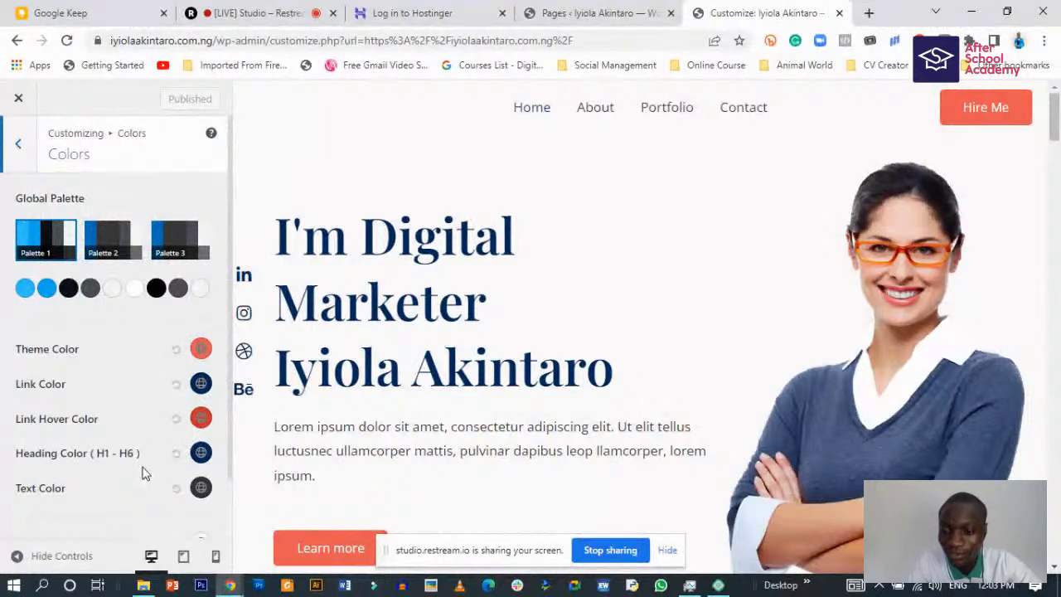
# - Inspect the palette and theme colours and copy the first palette hex #2FC1FF
pyautogui.scroll(-2, 142, 469)
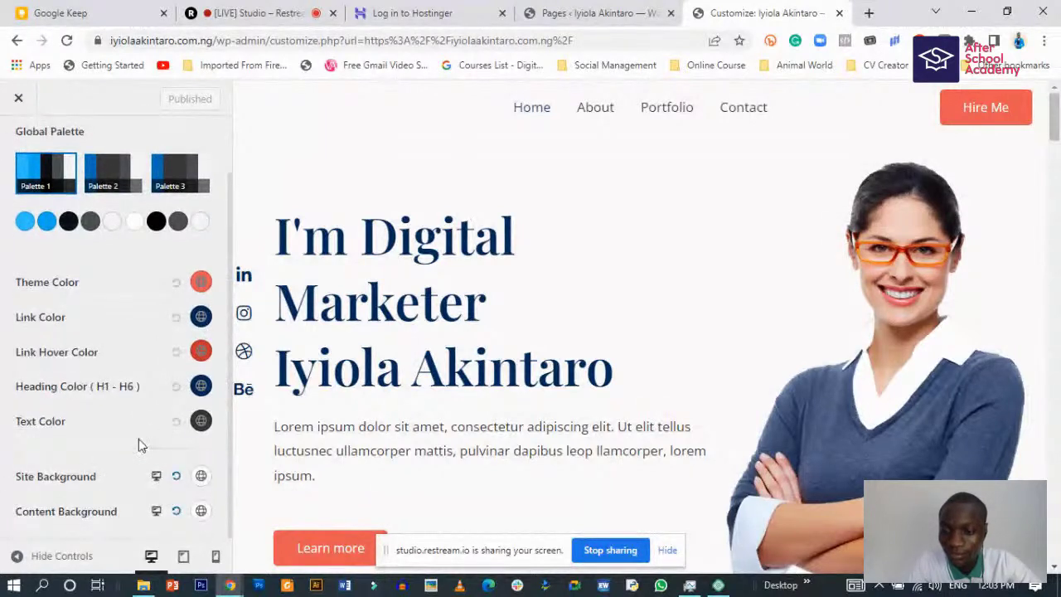
pyautogui.scroll(2, 139, 439)
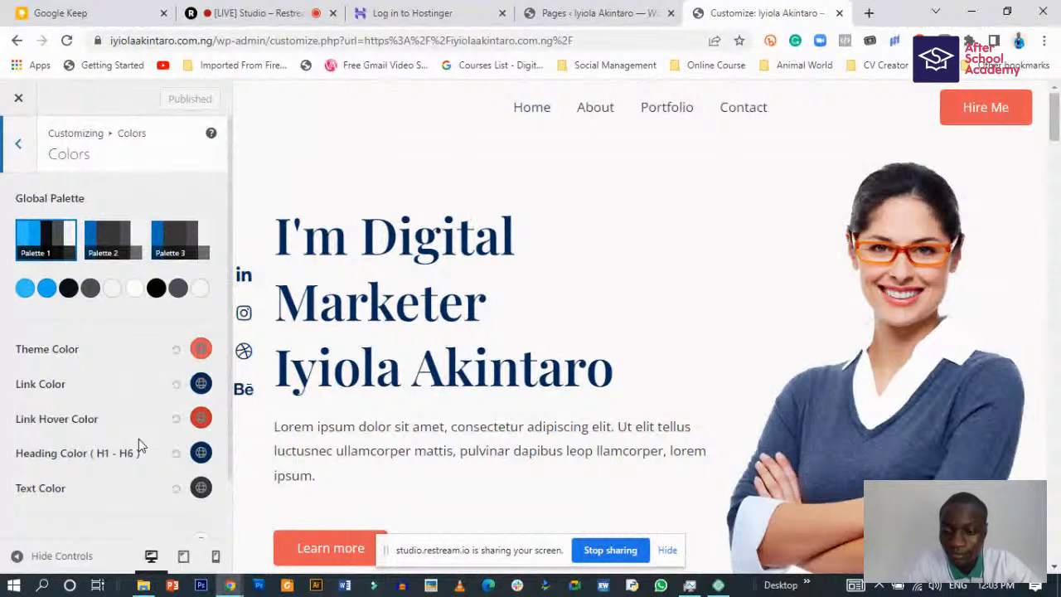
pyautogui.scroll(-2, 138, 438)
pyautogui.scroll(2, 133, 394)
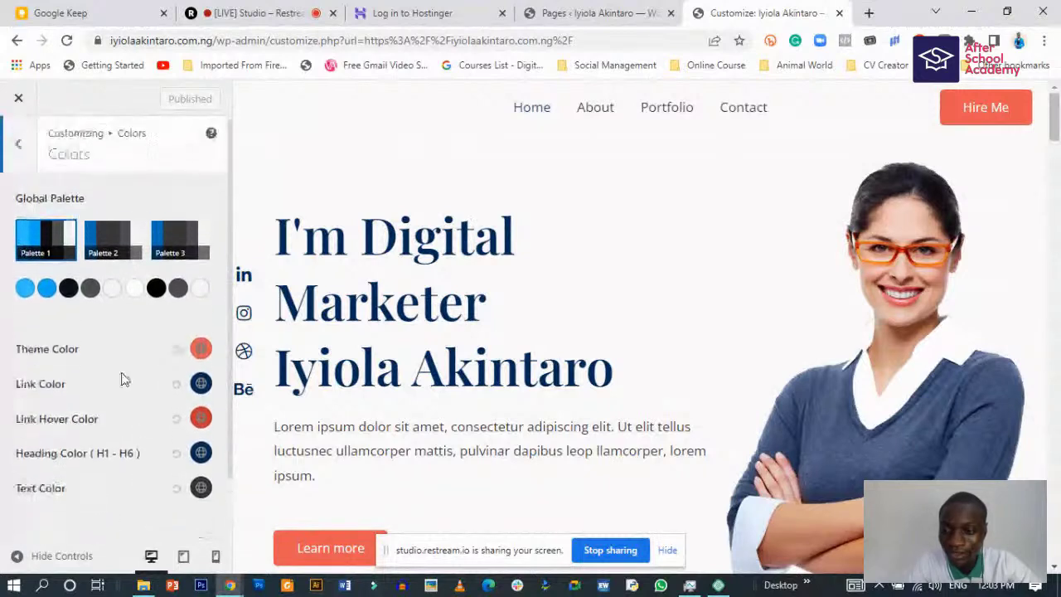
pyautogui.click(25, 287)
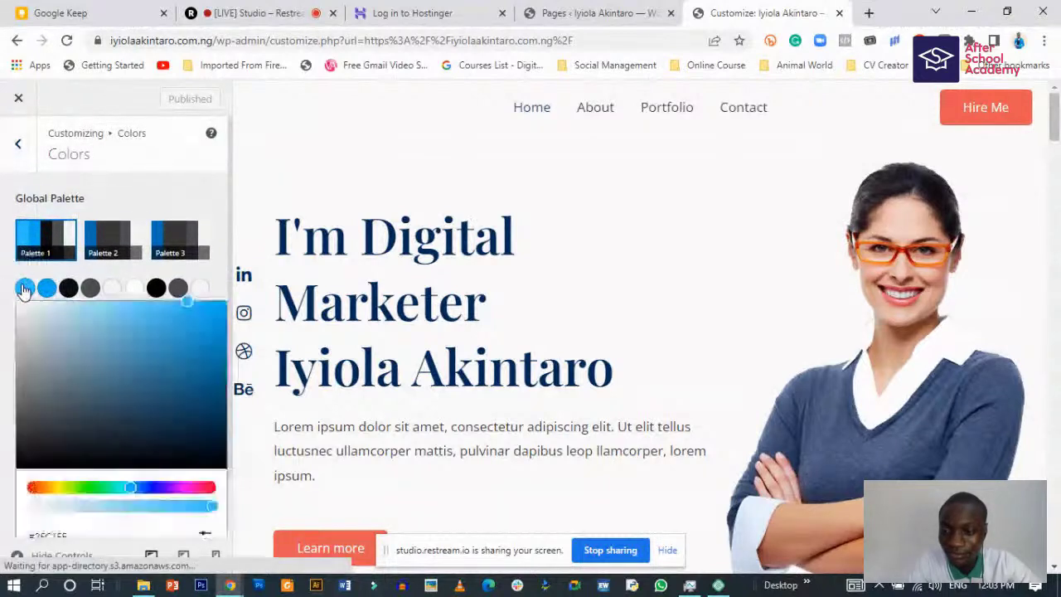
pyautogui.click(6, 284)
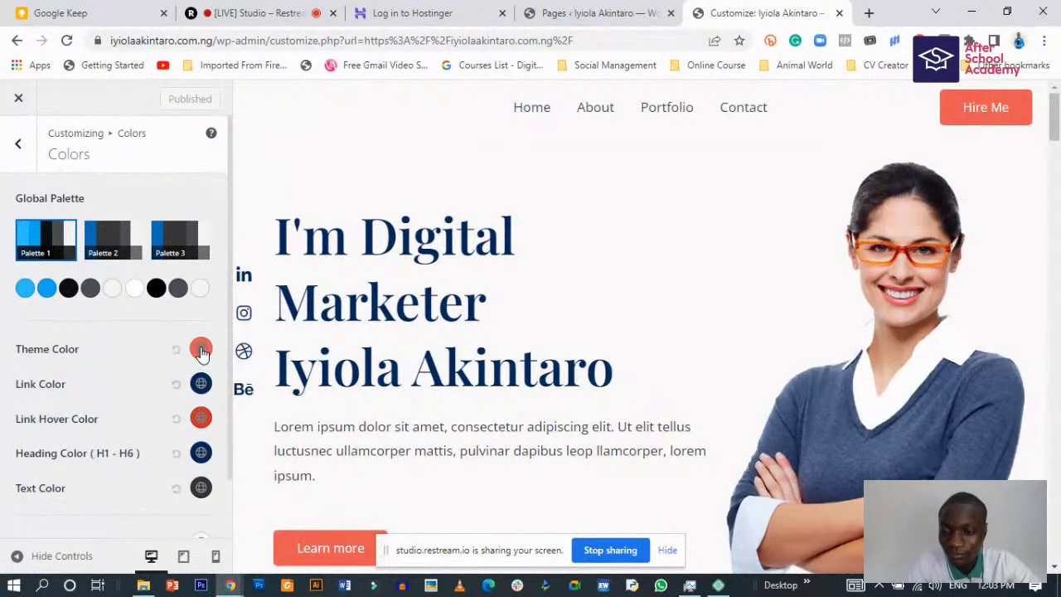
pyautogui.click(202, 349)
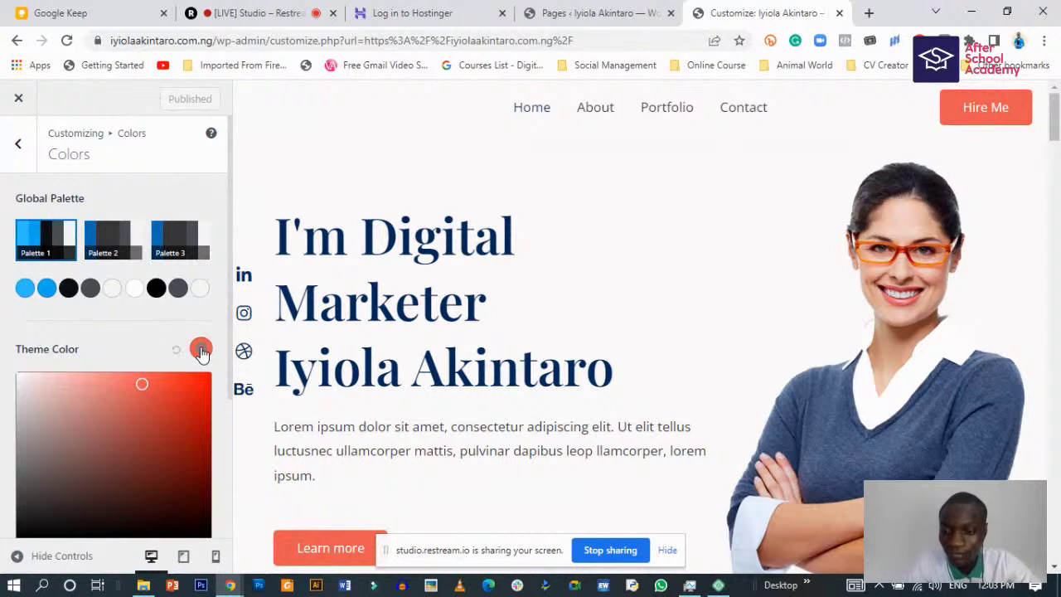
pyautogui.click(136, 348)
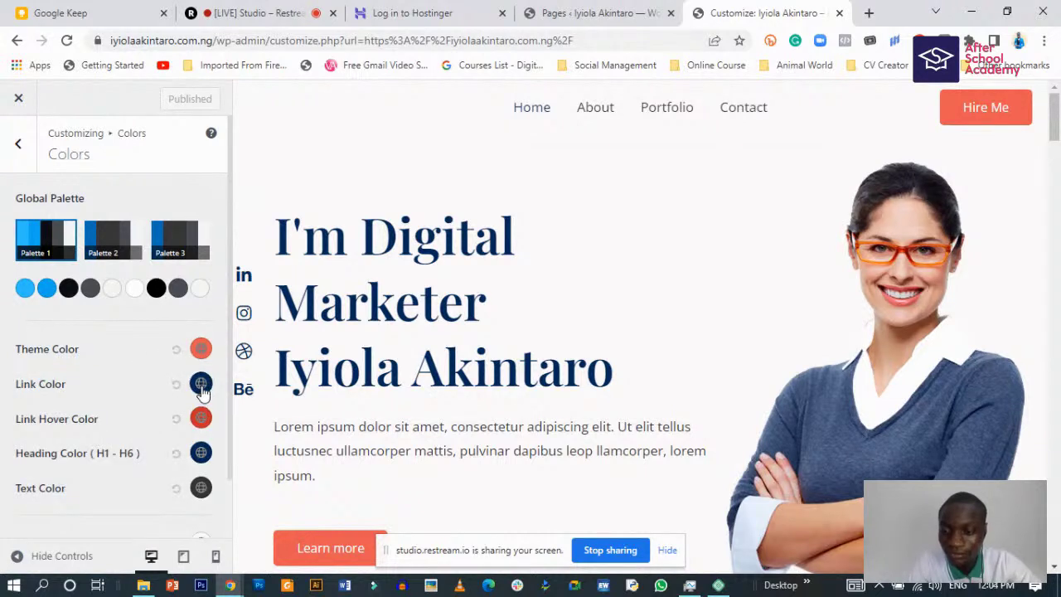
pyautogui.click(202, 349)
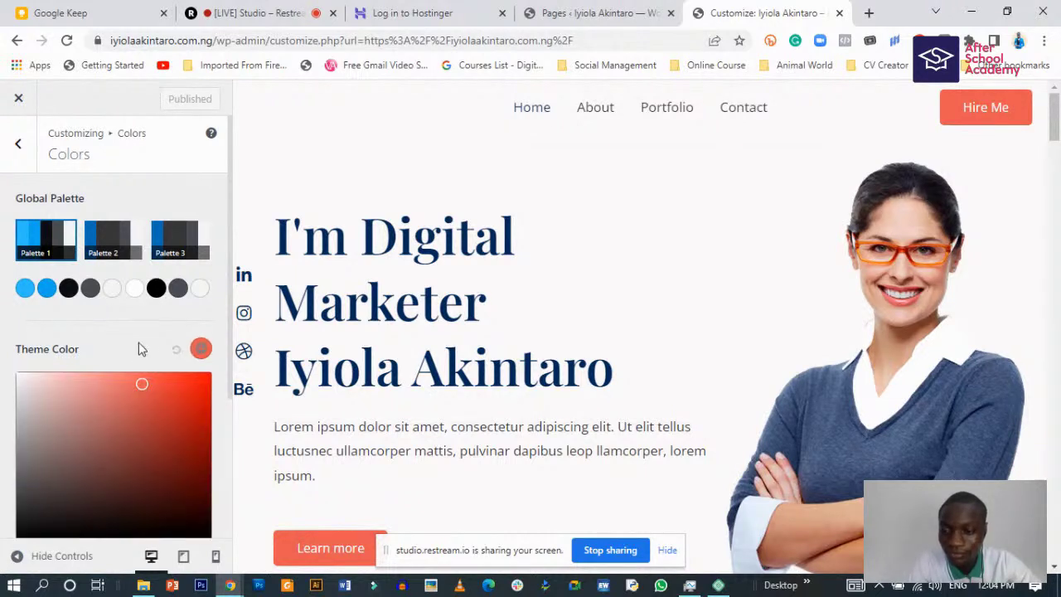
pyautogui.click(25, 287)
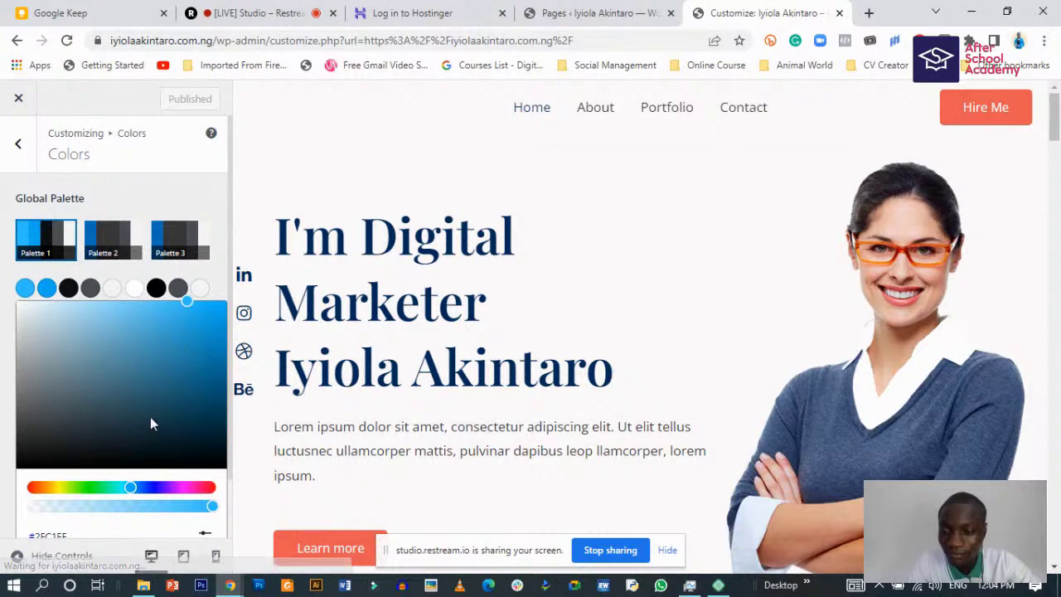
pyautogui.scroll(-1, 105, 507)
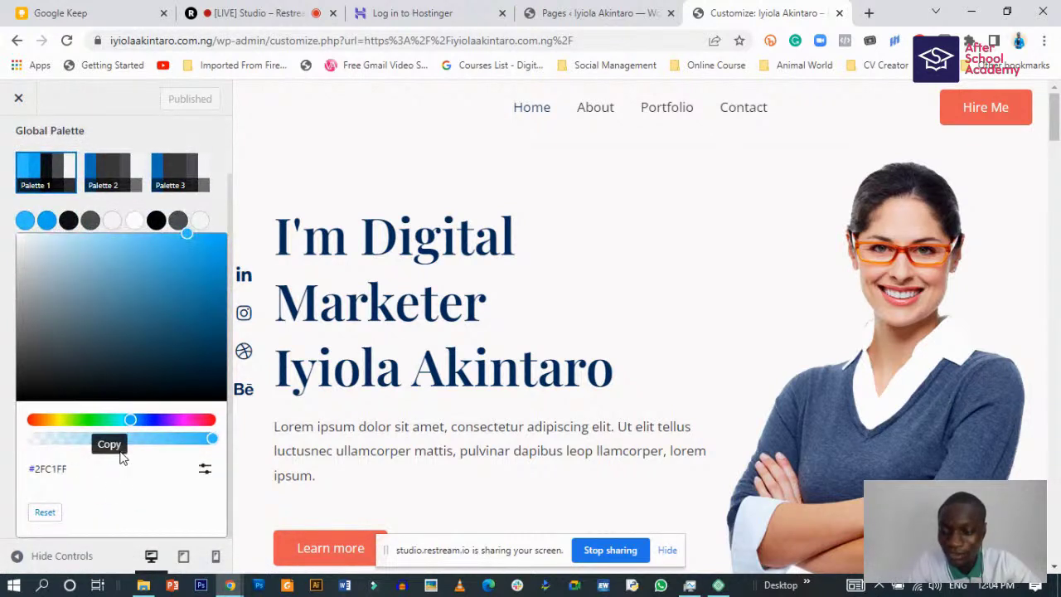
pyautogui.click(60, 470)
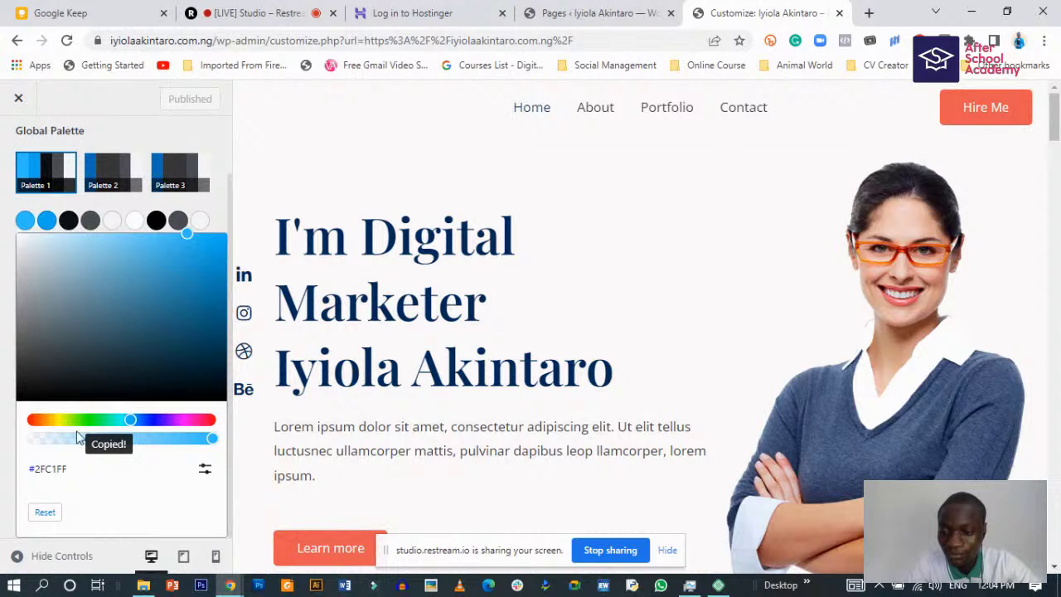
pyautogui.scroll(1, 59, 481)
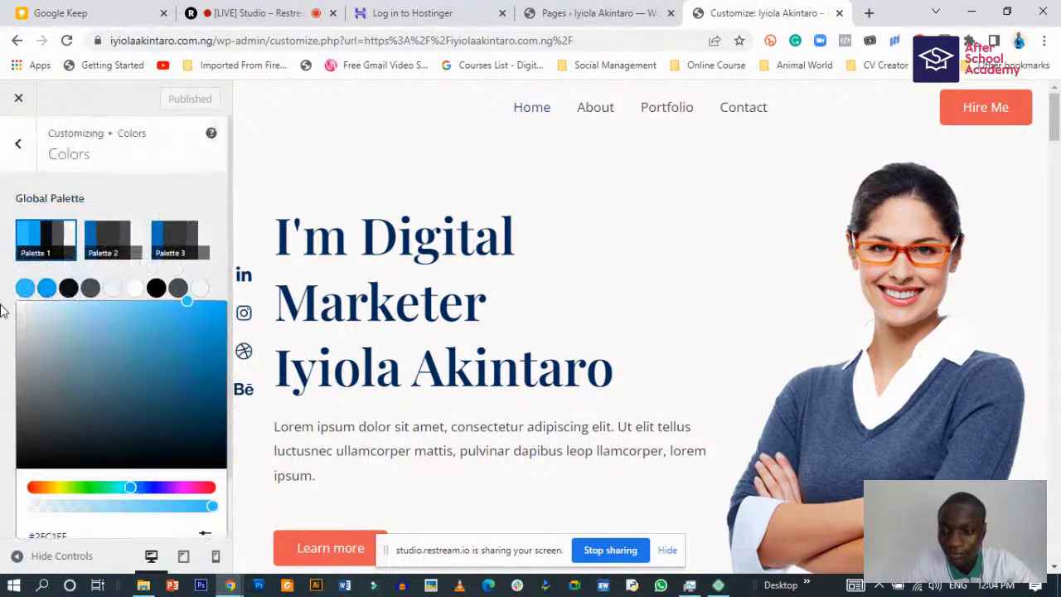
pyautogui.click(3, 309)
# - Copy the theme colour hex #EC5B53, check the second palette colour, then clear the theme colour
pyautogui.click(201, 348)
pyautogui.scroll(-2, 161, 396)
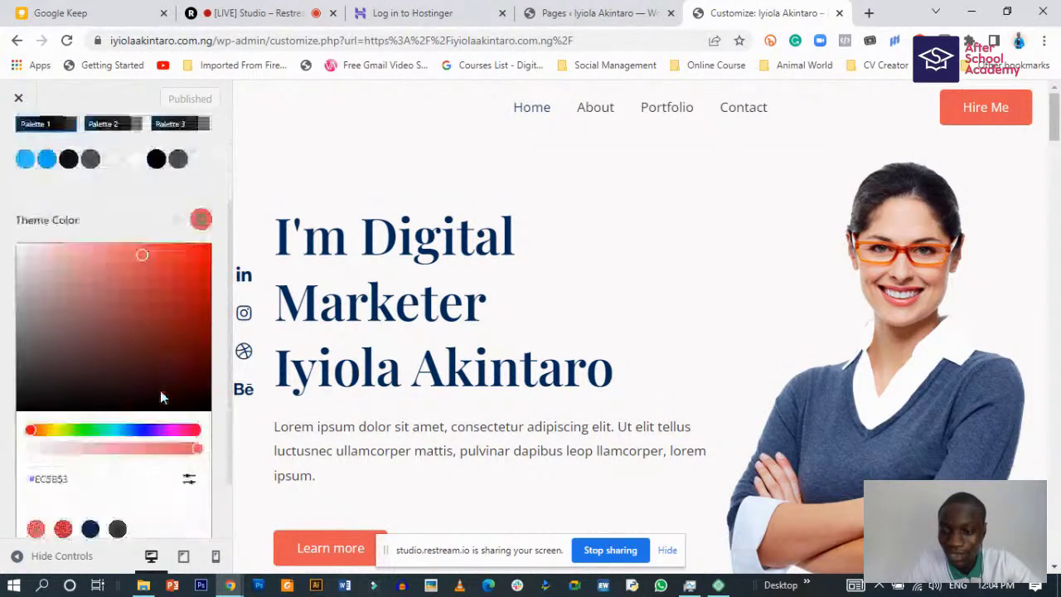
pyautogui.click(79, 404)
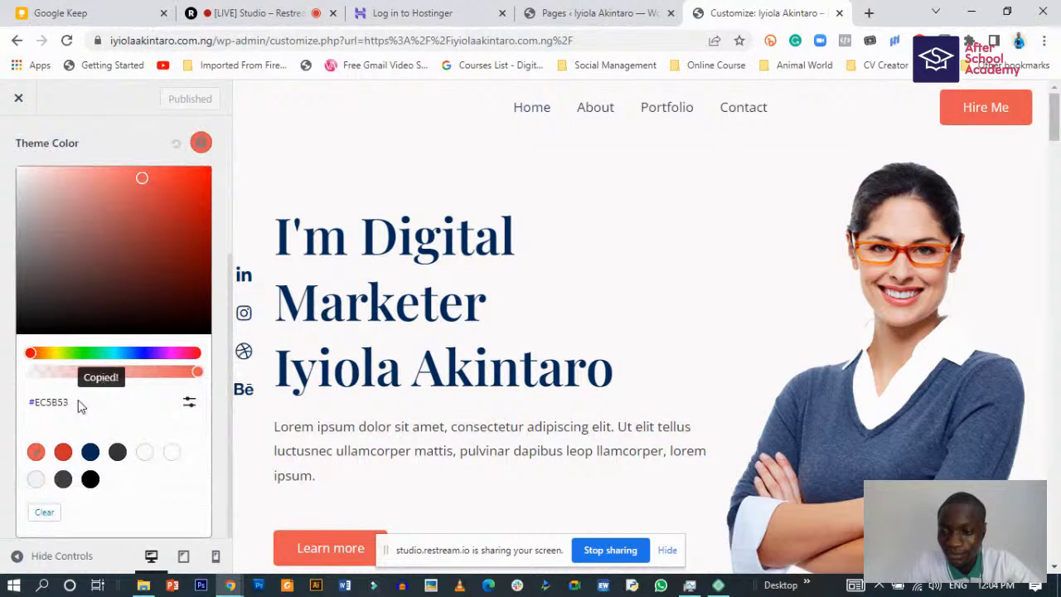
pyautogui.click(3, 205)
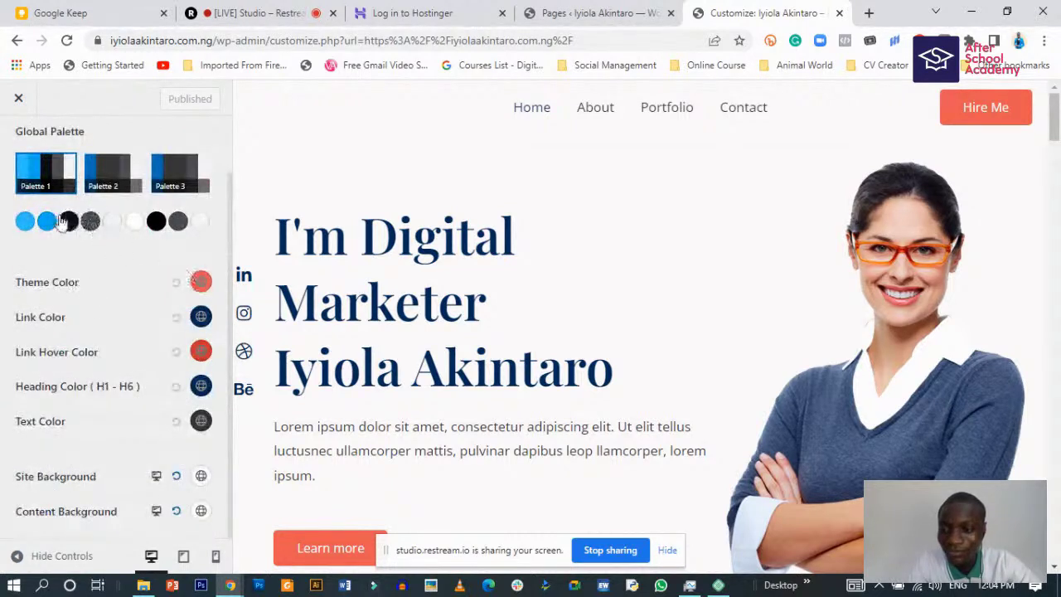
pyautogui.click(25, 222)
pyautogui.click(47, 221)
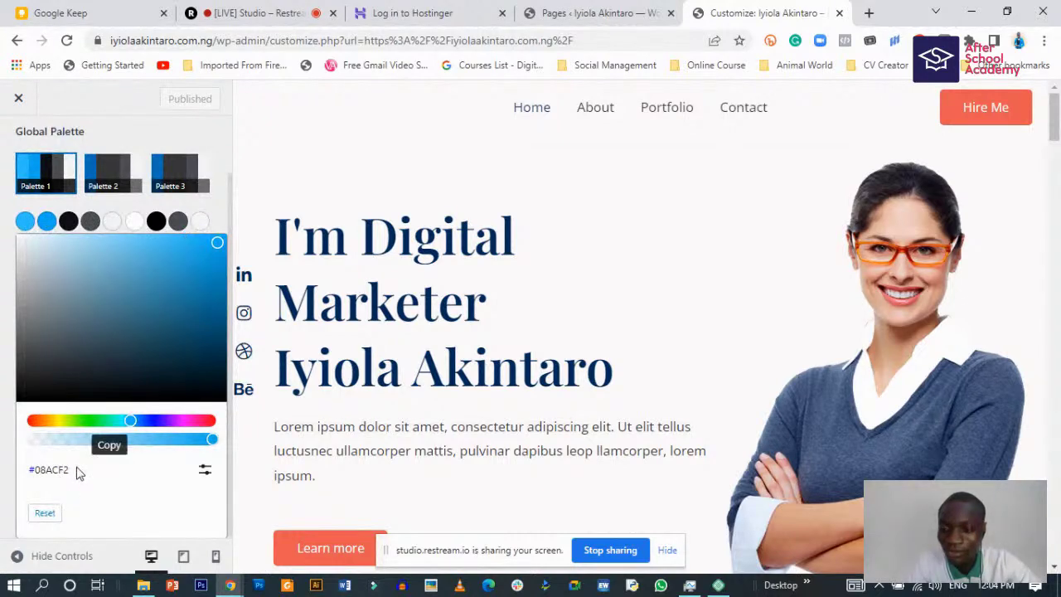
pyautogui.click(217, 218)
pyautogui.click(202, 284)
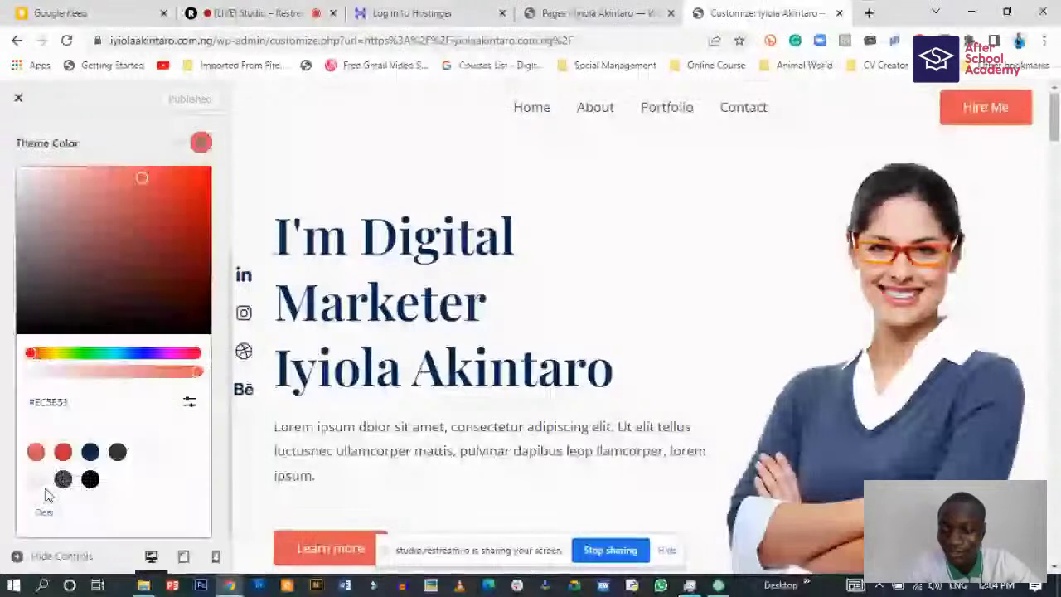
pyautogui.click(44, 513)
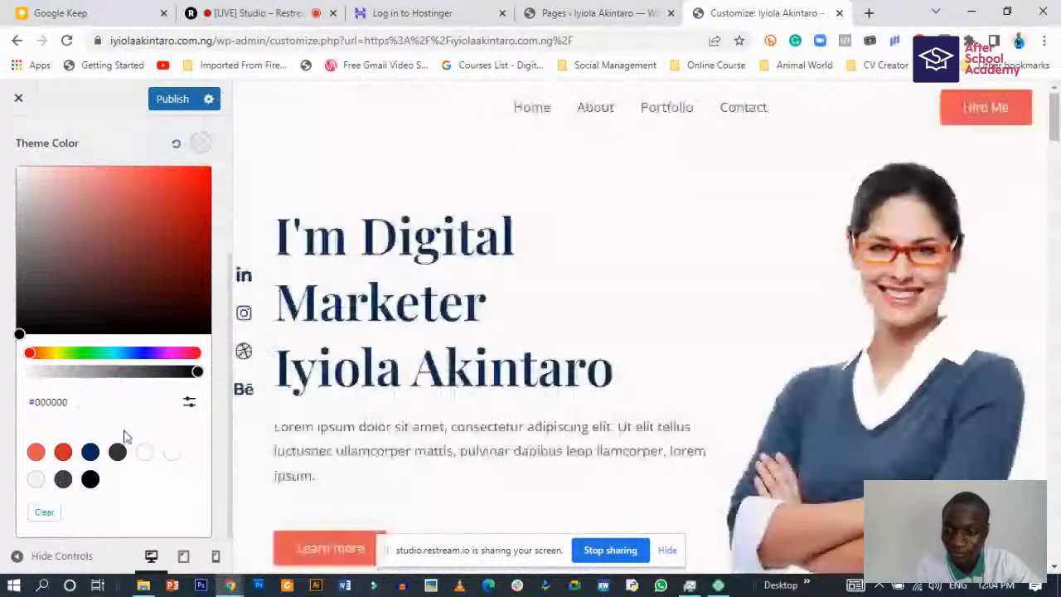
# - Try editing the Theme Color hex value, then reset it to its default red
pyautogui.rightClick(73, 415)
pyautogui.click(73, 414)
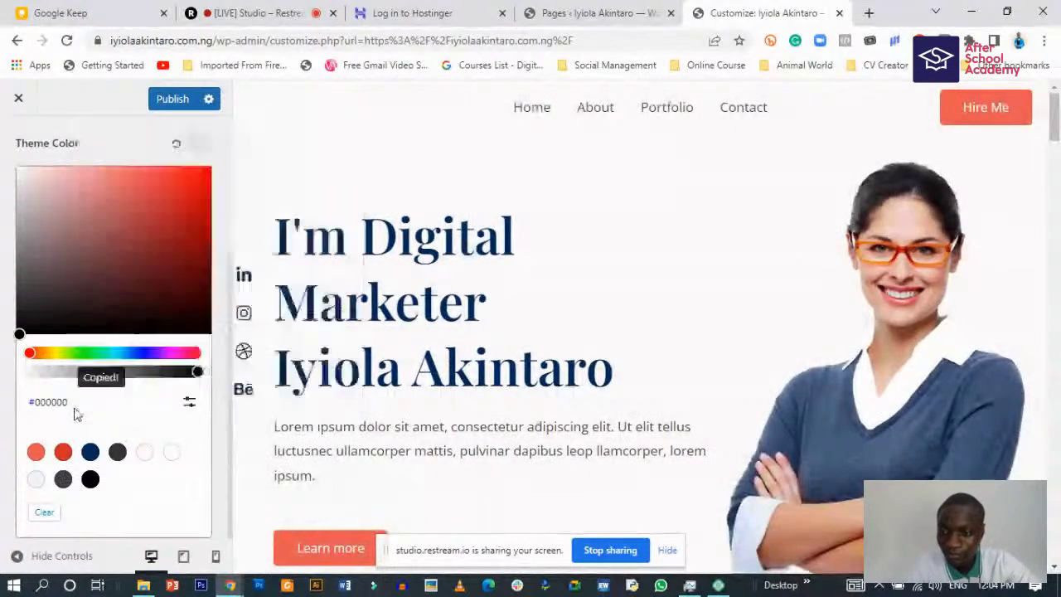
pyautogui.click(190, 403)
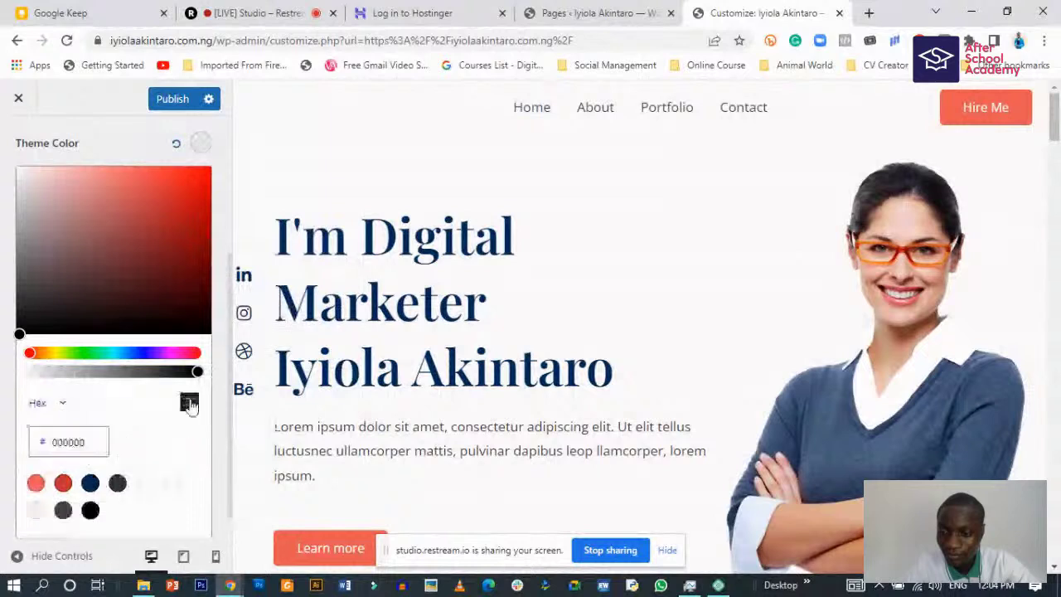
pyautogui.click(90, 444)
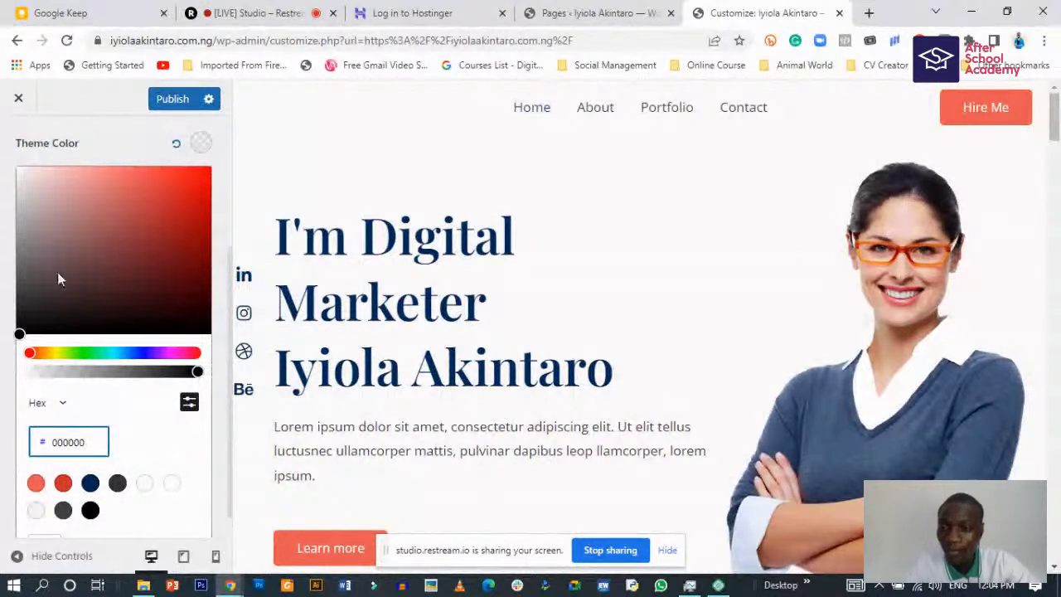
pyautogui.click(181, 148)
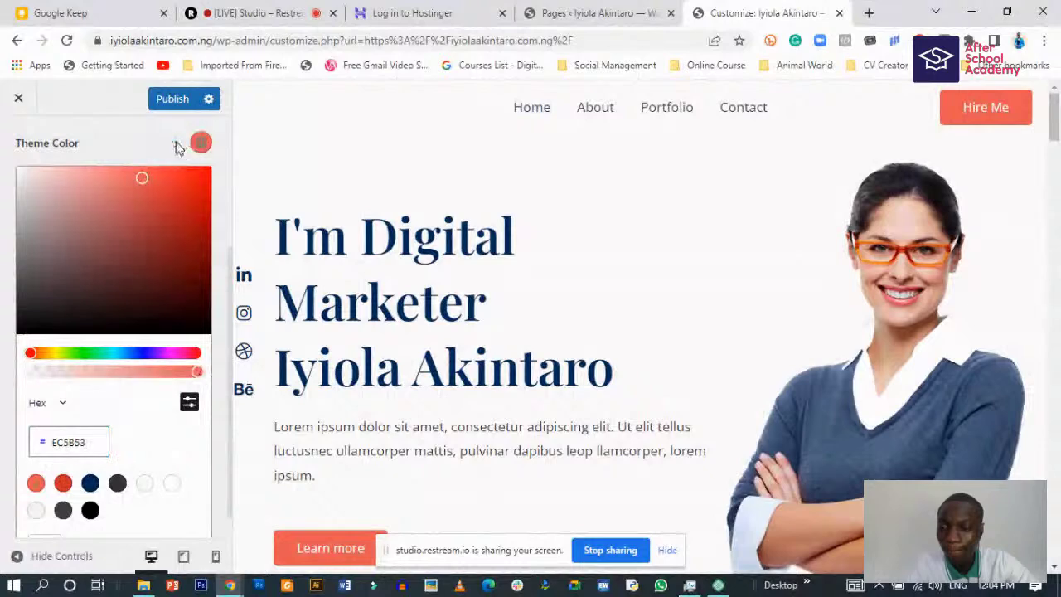
pyautogui.click(7, 259)
# - Select the second palette colour's hex value 08ACF2, keeping the Hex format
pyautogui.click(24, 221)
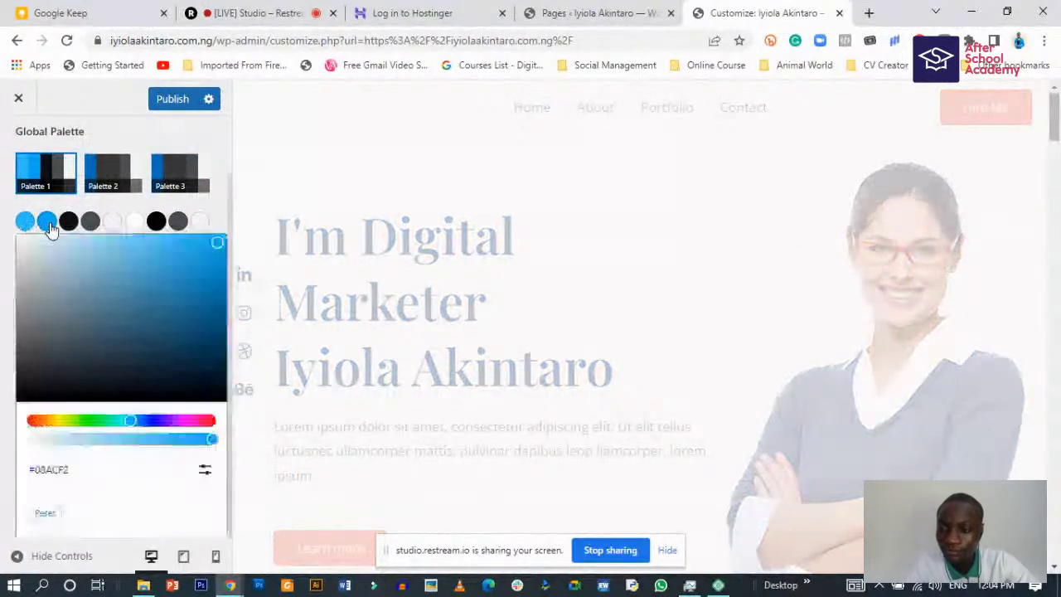
pyautogui.click(205, 477)
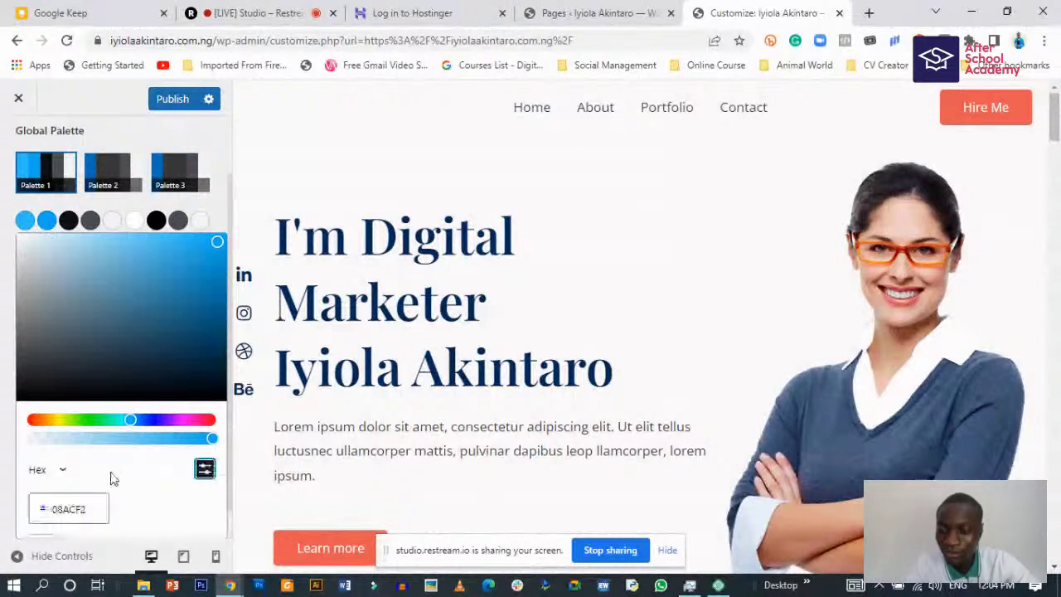
pyautogui.click(87, 478)
pyautogui.moveTo(87, 478); pyautogui.dragTo(42, 478)
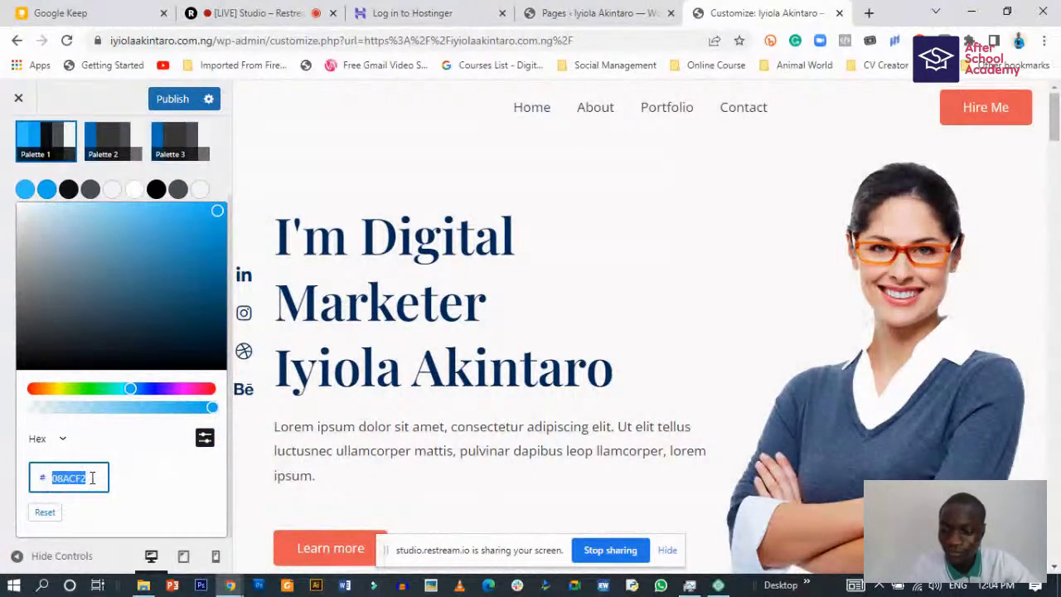
pyautogui.click(62, 440)
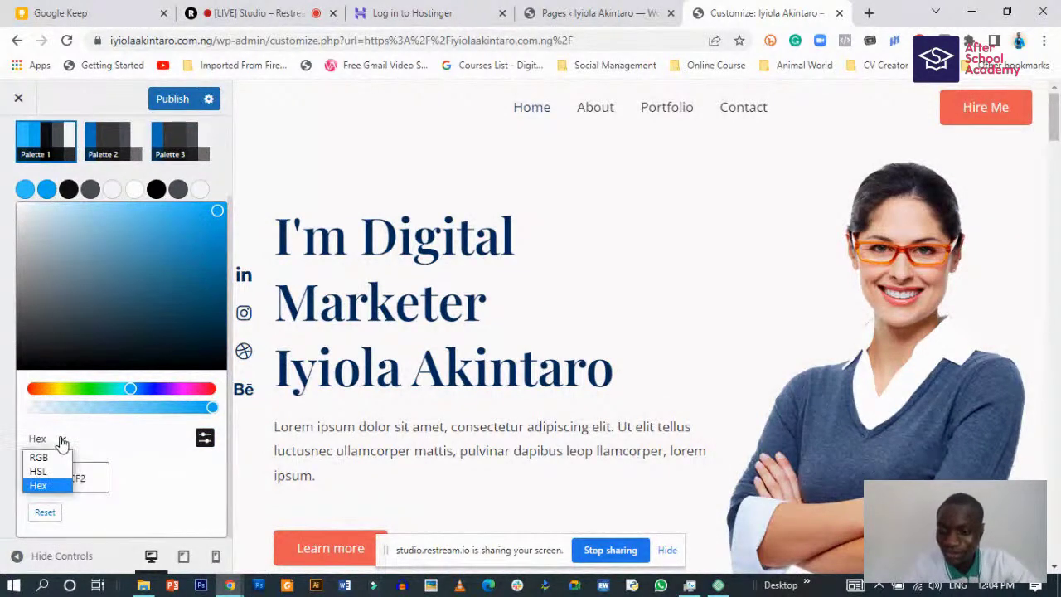
pyautogui.click(62, 440)
pyautogui.click(2, 220)
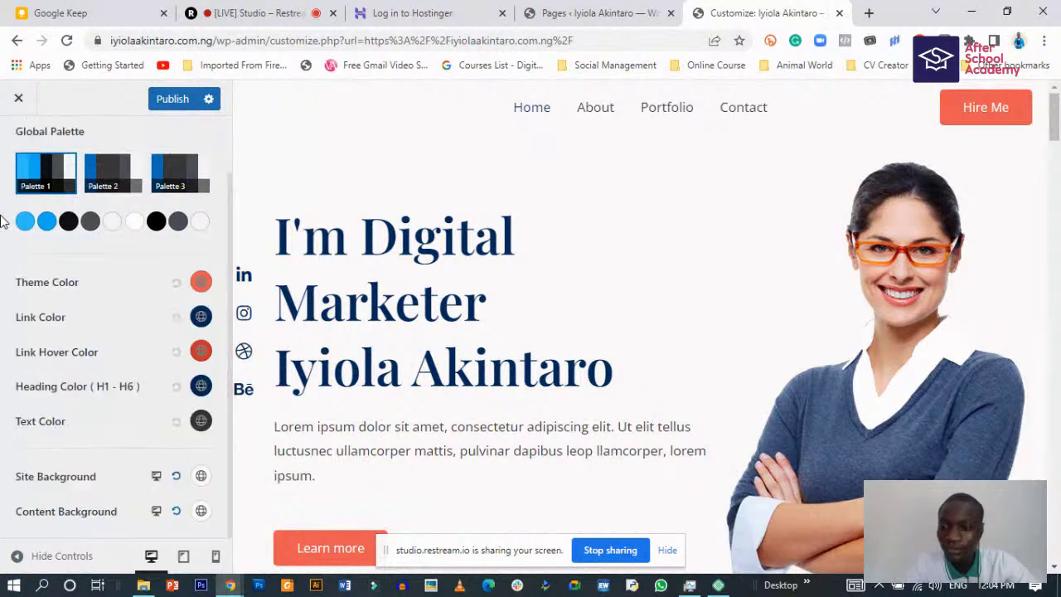
# - Replace the Theme Color hex EC5B53 with the blue 08ACF2
pyautogui.click(200, 281)
pyautogui.scroll(-2, 112, 415)
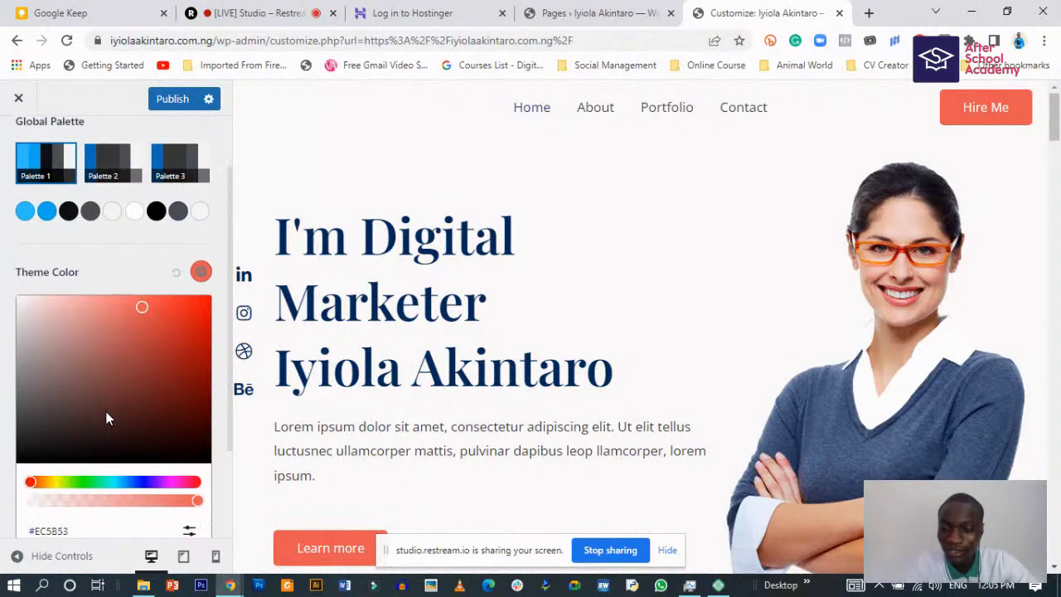
pyautogui.click(189, 401)
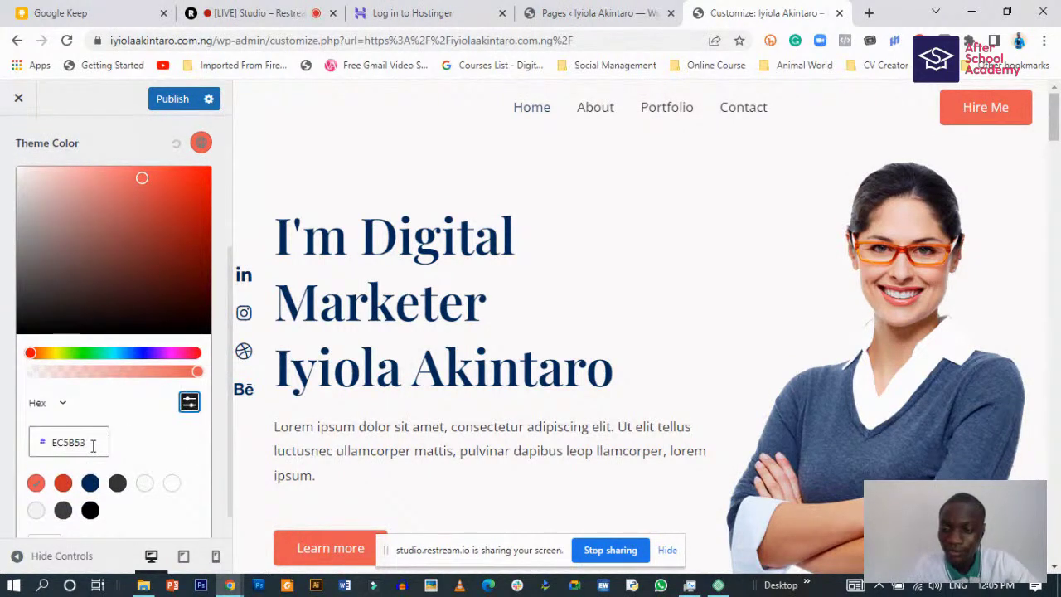
pyautogui.doubleClick(48, 442)
pyautogui.hotkey('ctrl', 'v')
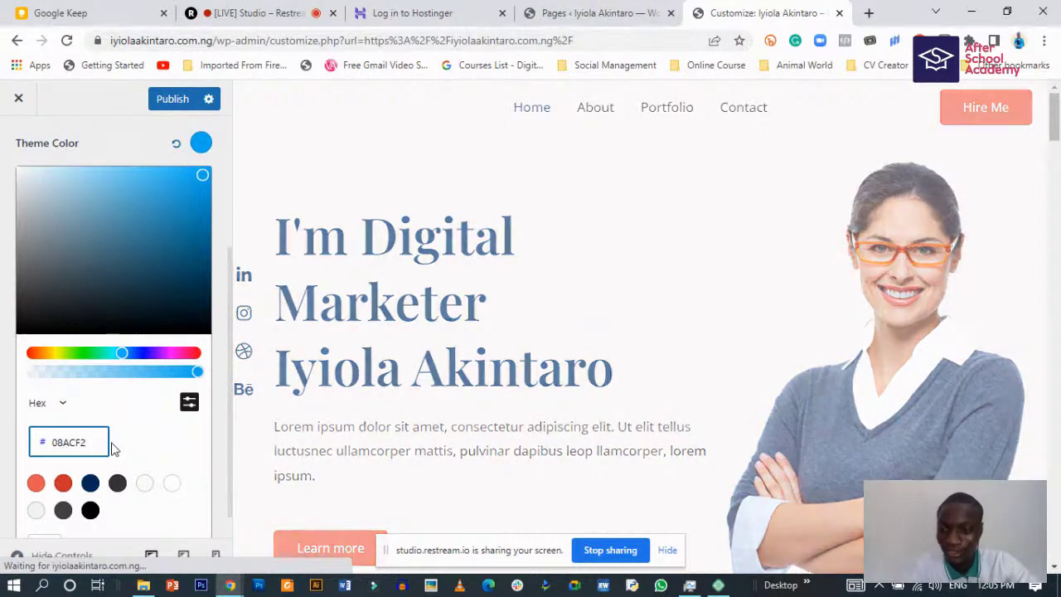
pyautogui.click(2, 266)
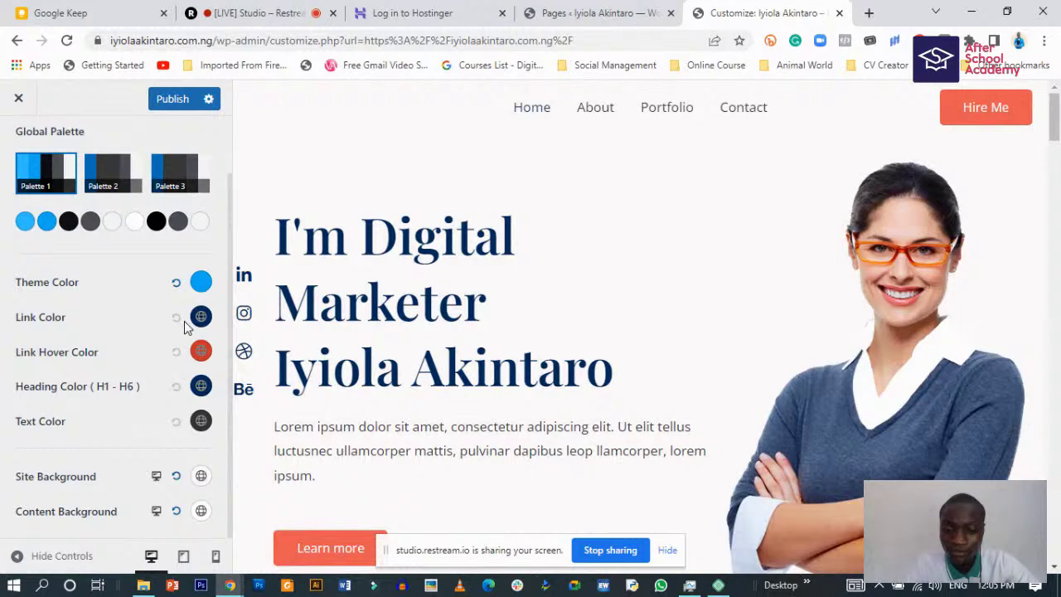
pyautogui.scroll(-6, 445, 356)
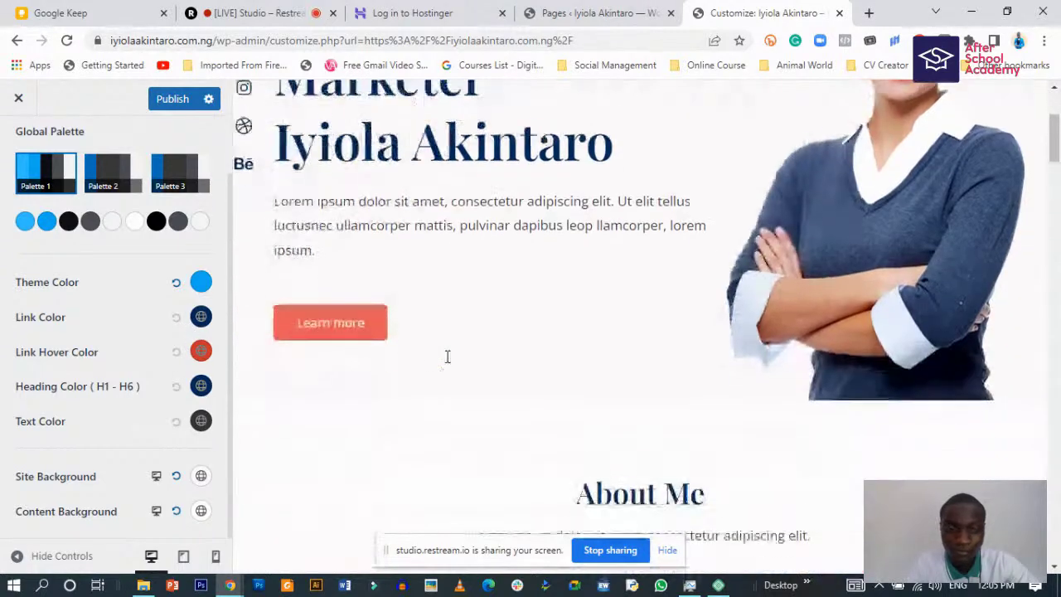
pyautogui.scroll(-4, 439, 355)
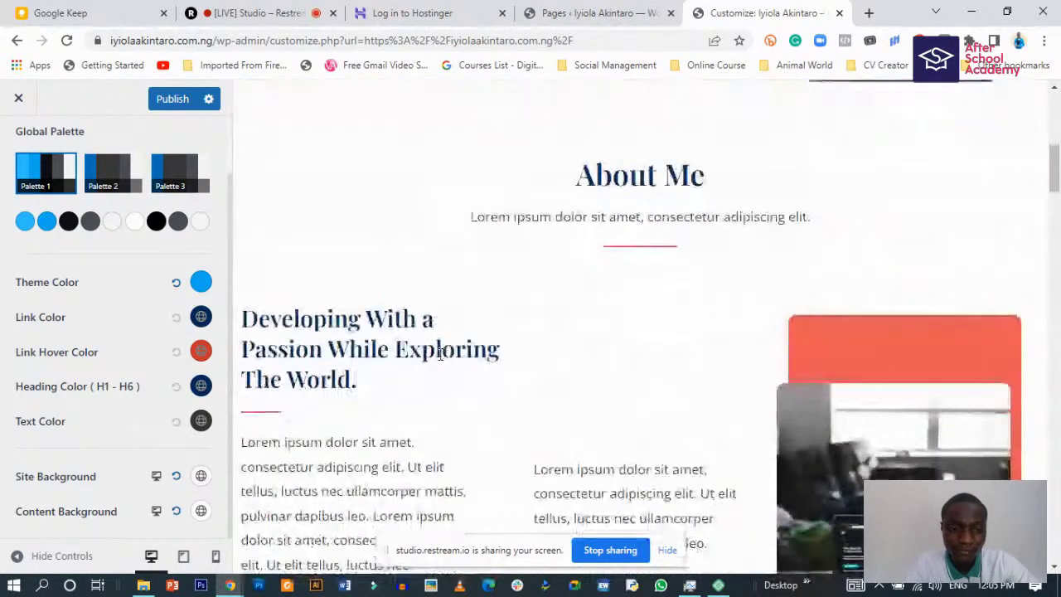
pyautogui.scroll(4, 433, 352)
pyautogui.scroll(5, 431, 357)
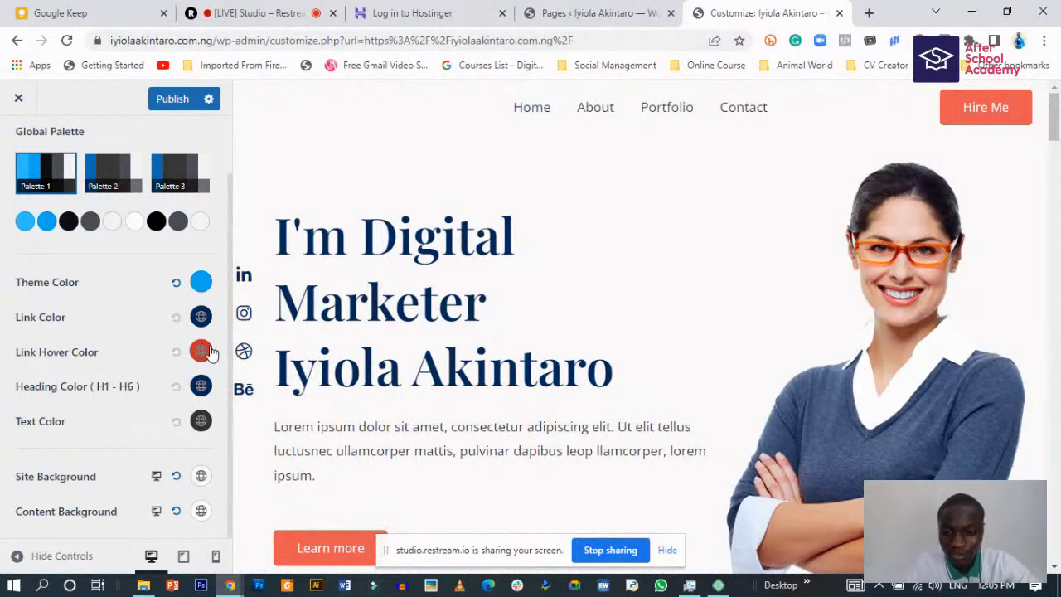
# - Set the link hover colour to bright green #07E843F2
pyautogui.click(201, 351)
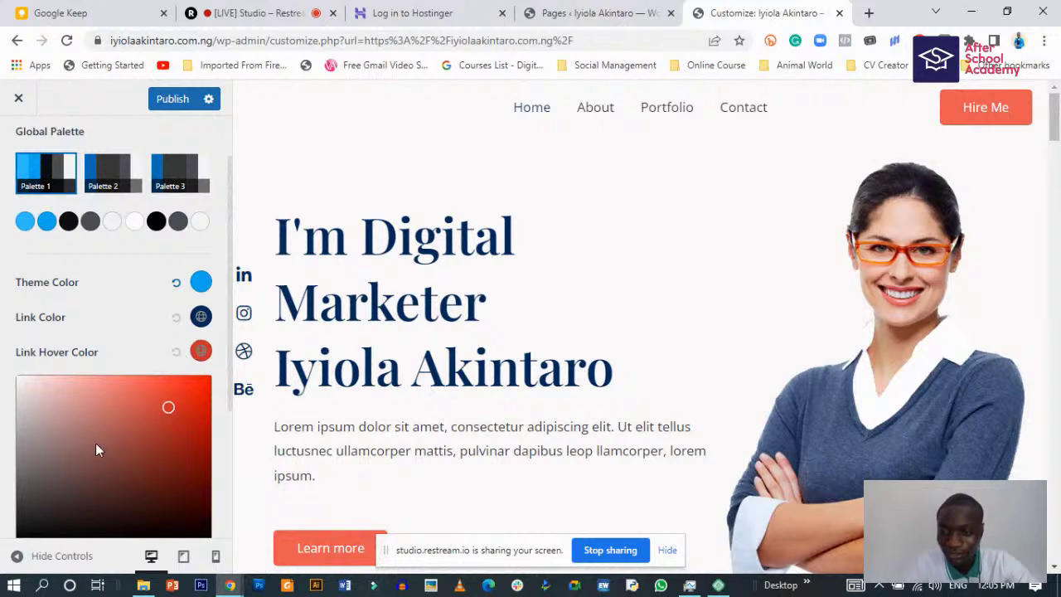
pyautogui.scroll(-3, 97, 445)
pyautogui.moveTo(49, 356); pyautogui.dragTo(93, 354)
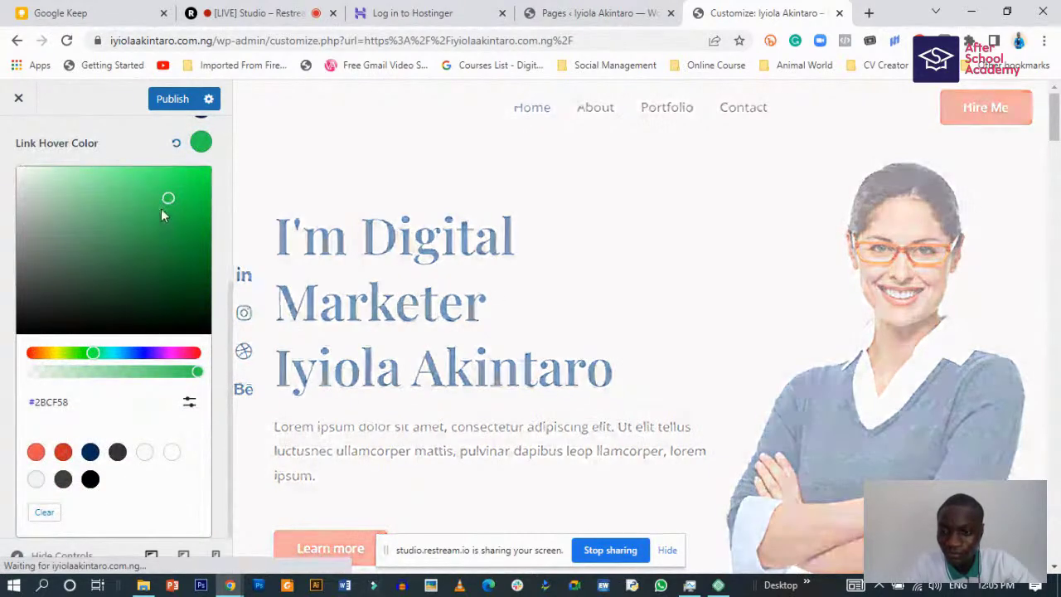
pyautogui.moveTo(172, 199); pyautogui.dragTo(205, 186)
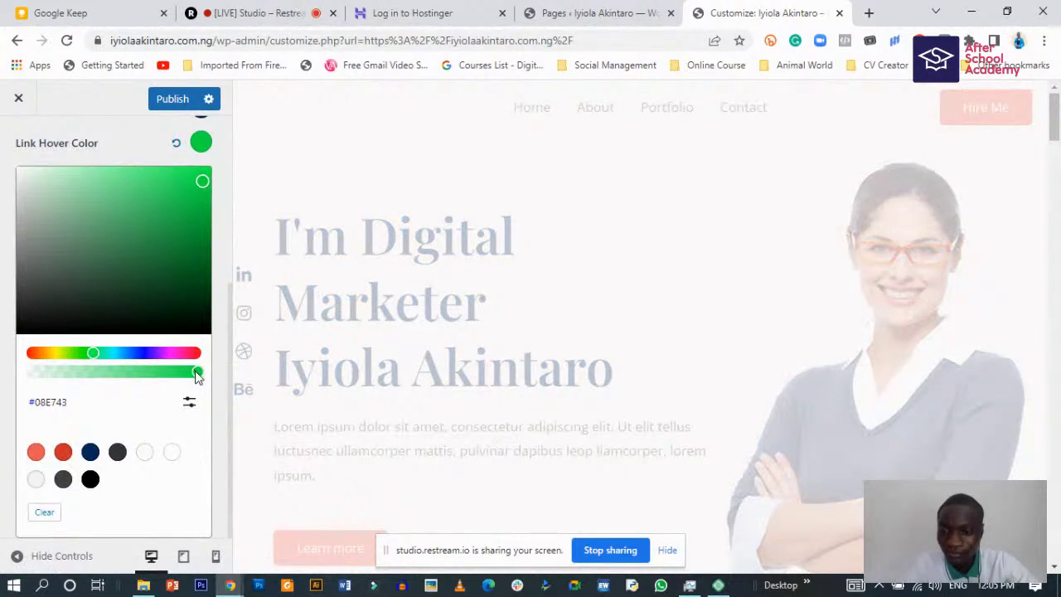
pyautogui.moveTo(197, 376); pyautogui.dragTo(188, 378)
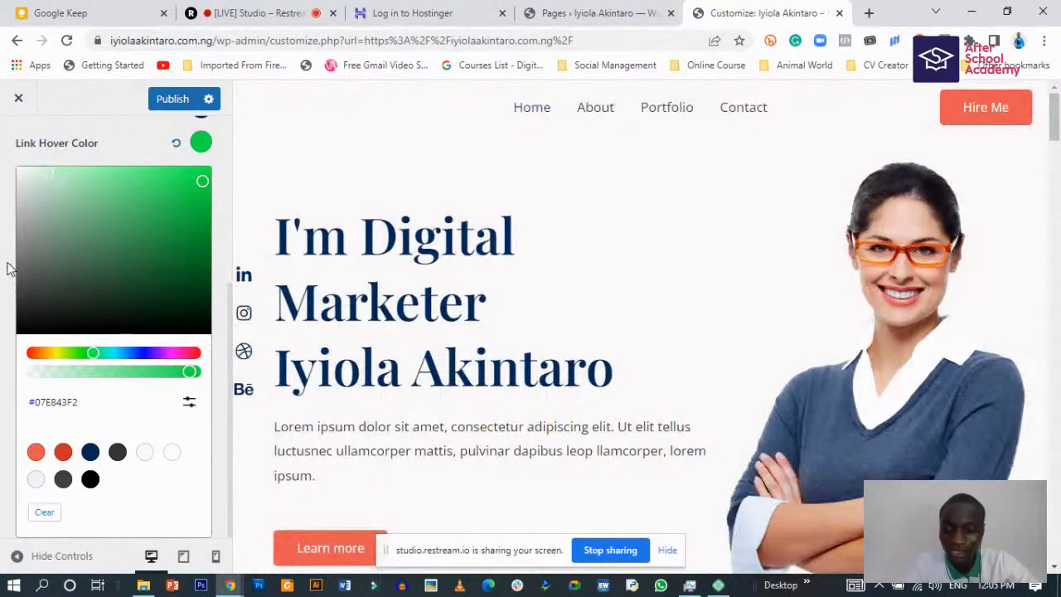
pyautogui.click(10, 262)
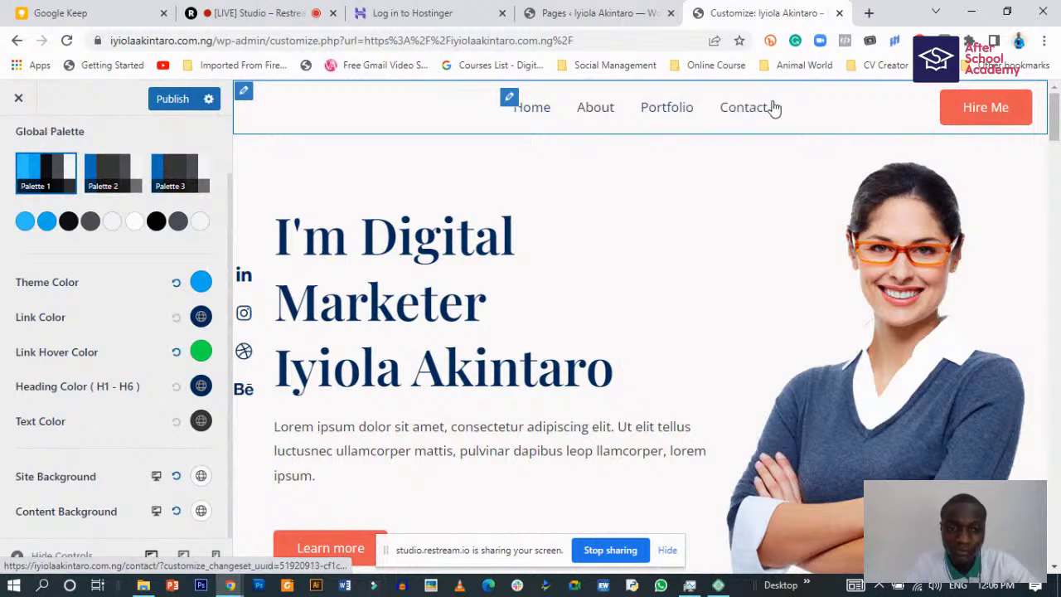
# - Publish the colour changes and return to the Global customizing menu
pyautogui.scroll(-3, 347, 452)
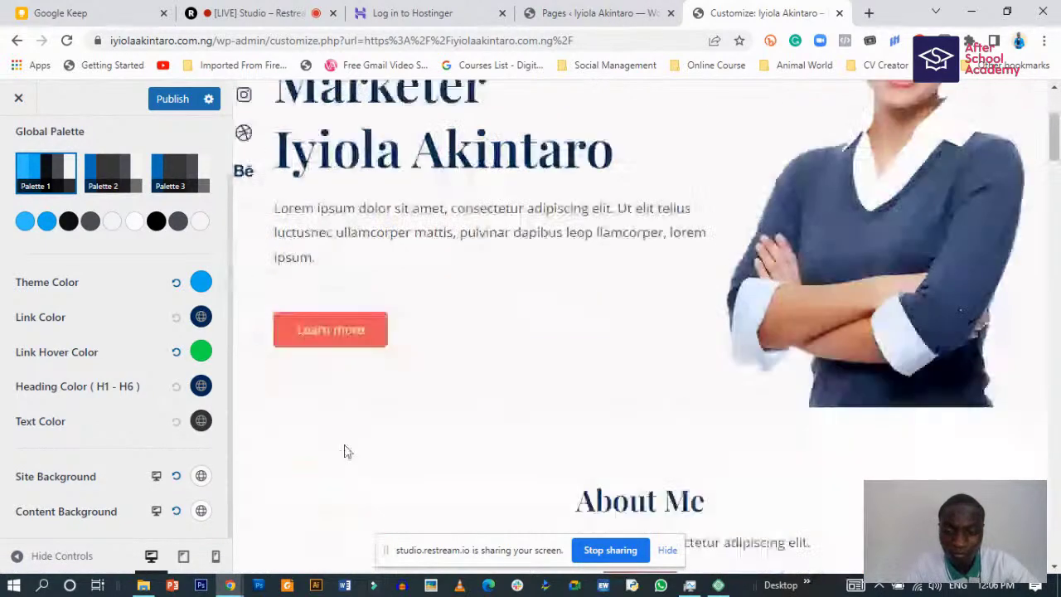
pyautogui.scroll(-2, 345, 444)
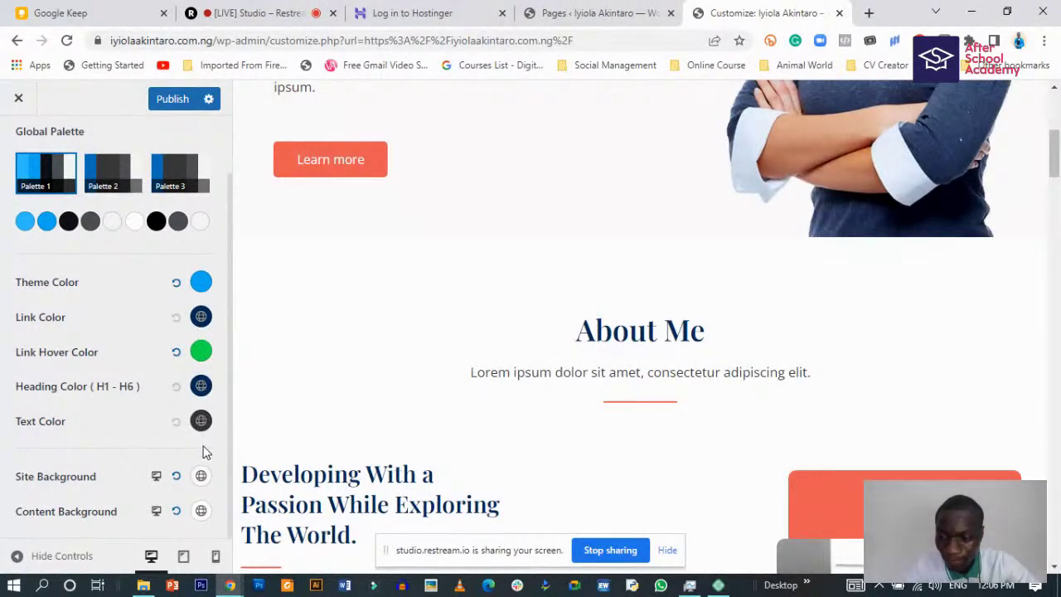
pyautogui.scroll(1, 192, 510)
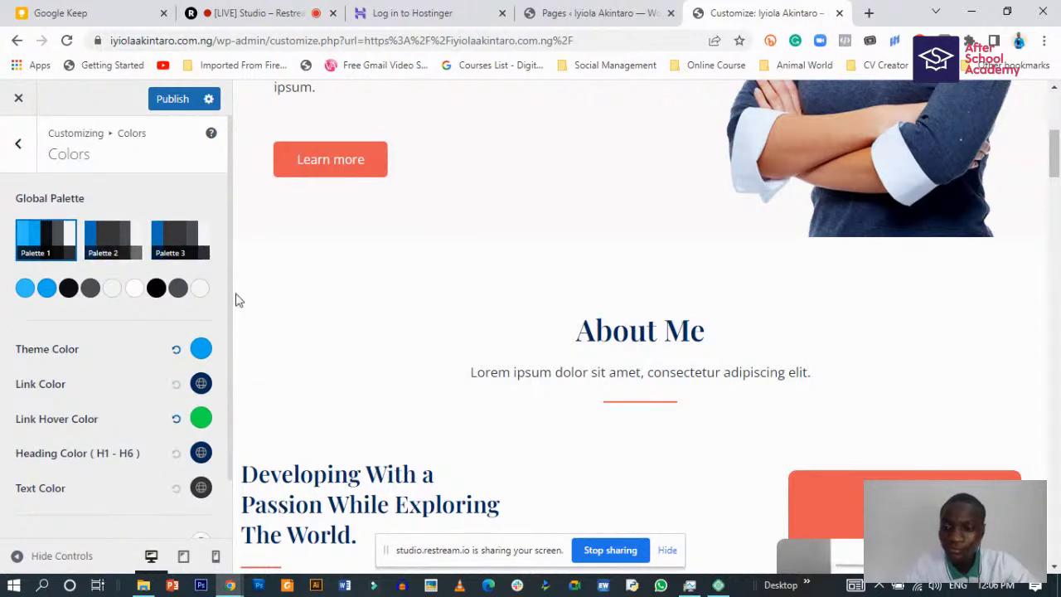
pyautogui.scroll(3, 391, 332)
pyautogui.scroll(2, 391, 344)
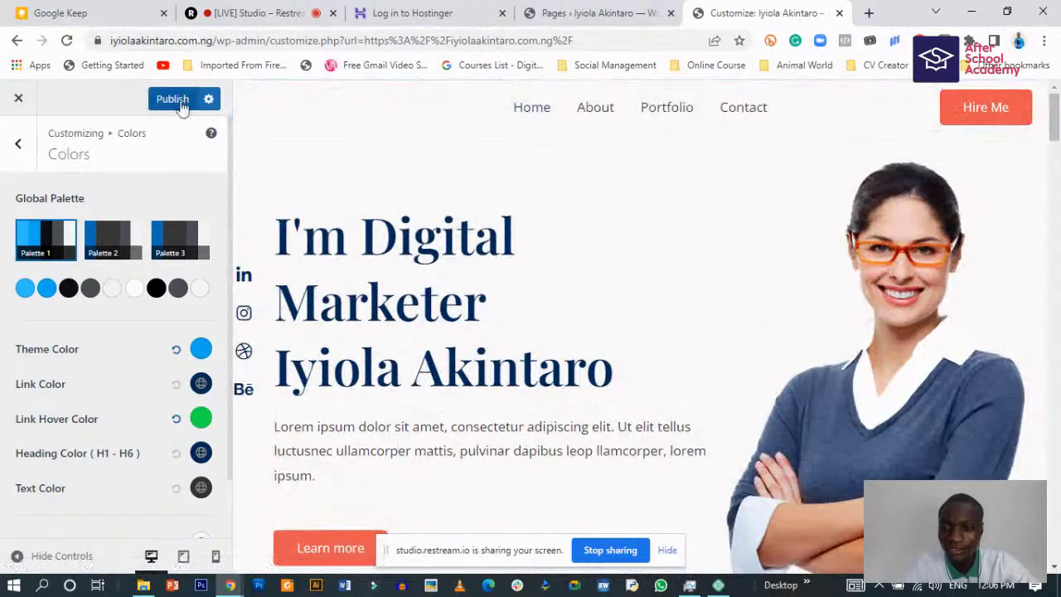
pyautogui.click(184, 101)
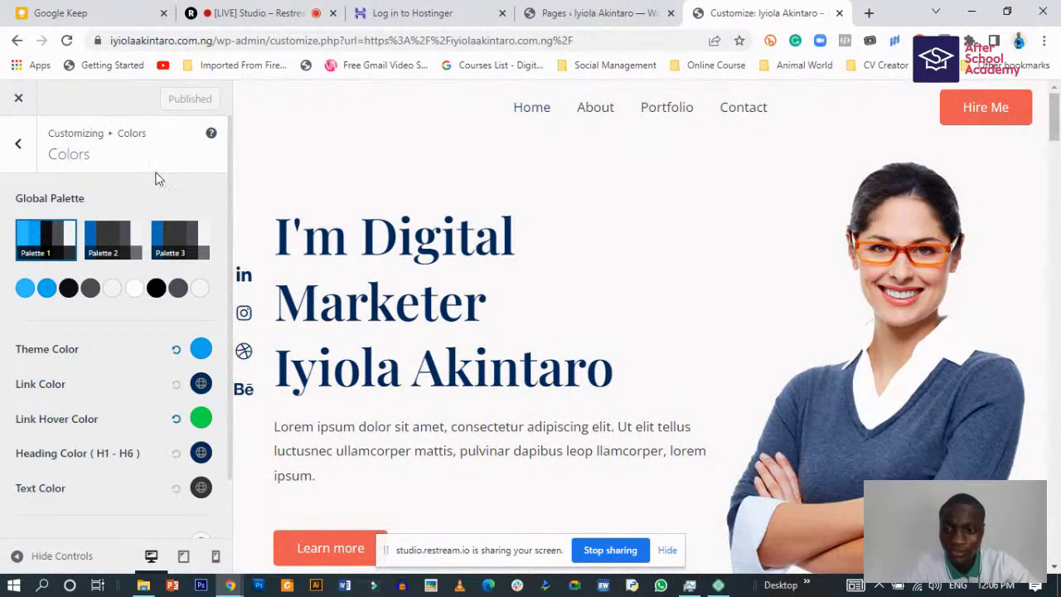
pyautogui.click(19, 143)
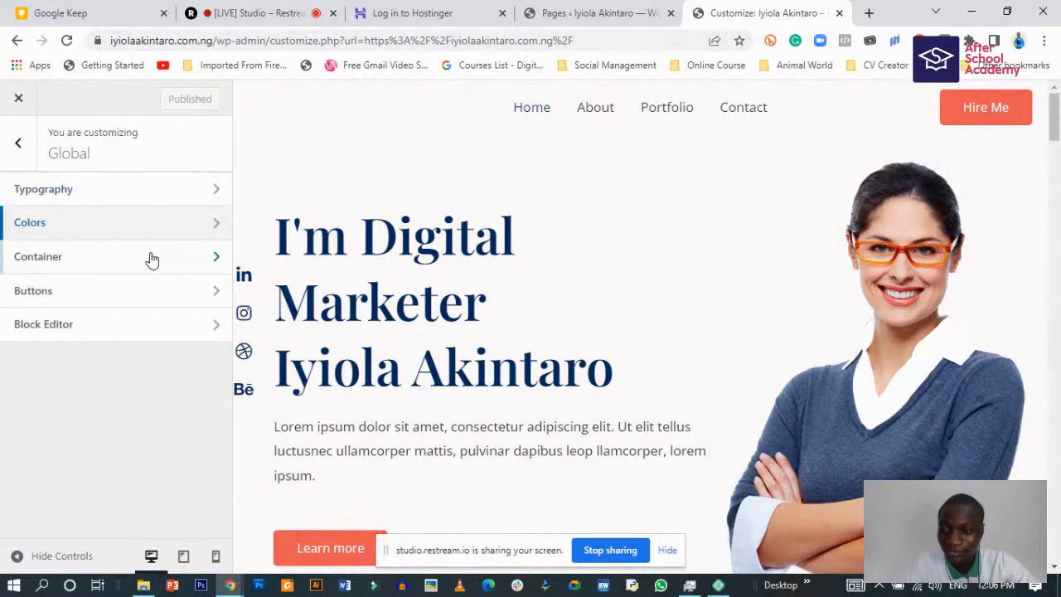
# - Change the buttons' normal background colour from orange-red to green #21CB3E
pyautogui.click(154, 297)
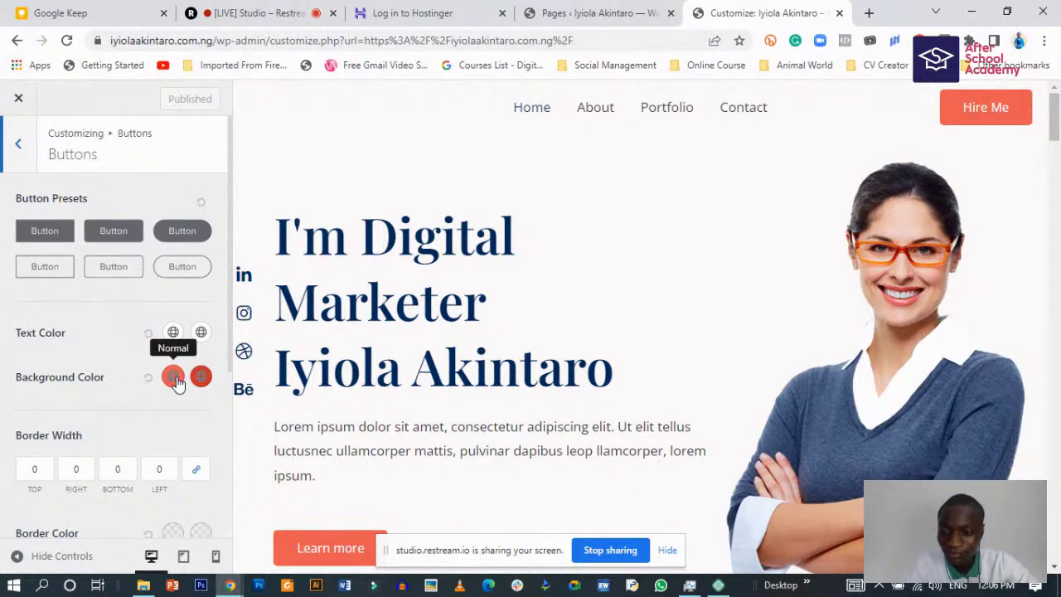
pyautogui.click(173, 378)
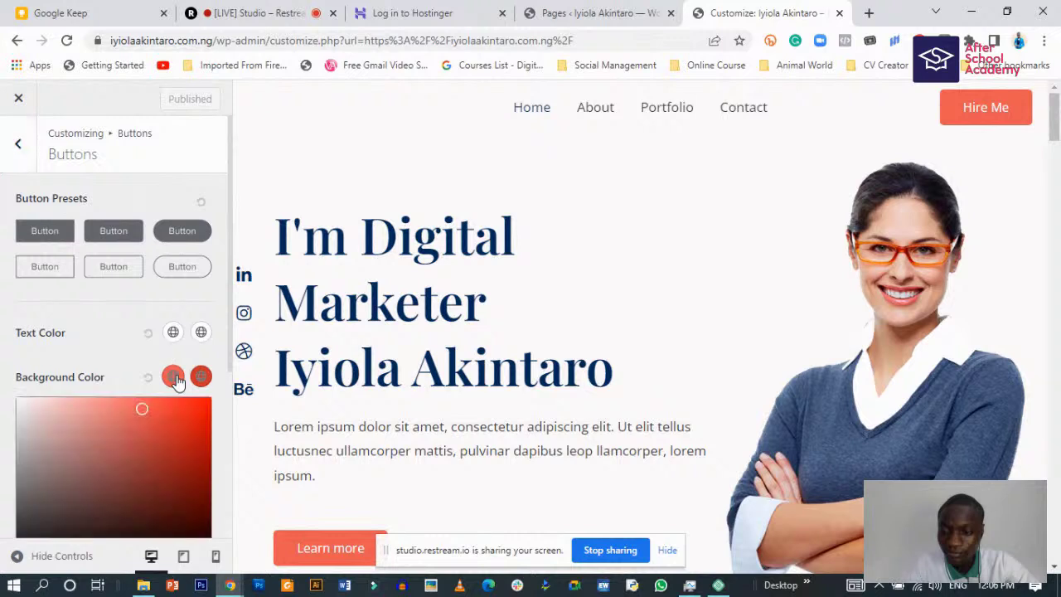
pyautogui.scroll(-3, 166, 410)
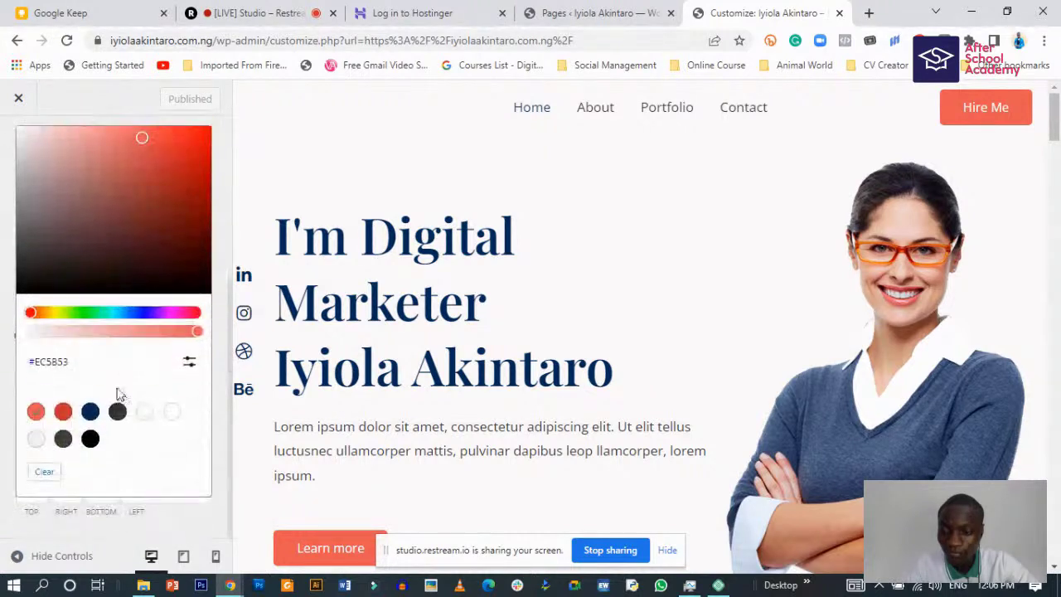
pyautogui.moveTo(34, 316); pyautogui.dragTo(90, 314)
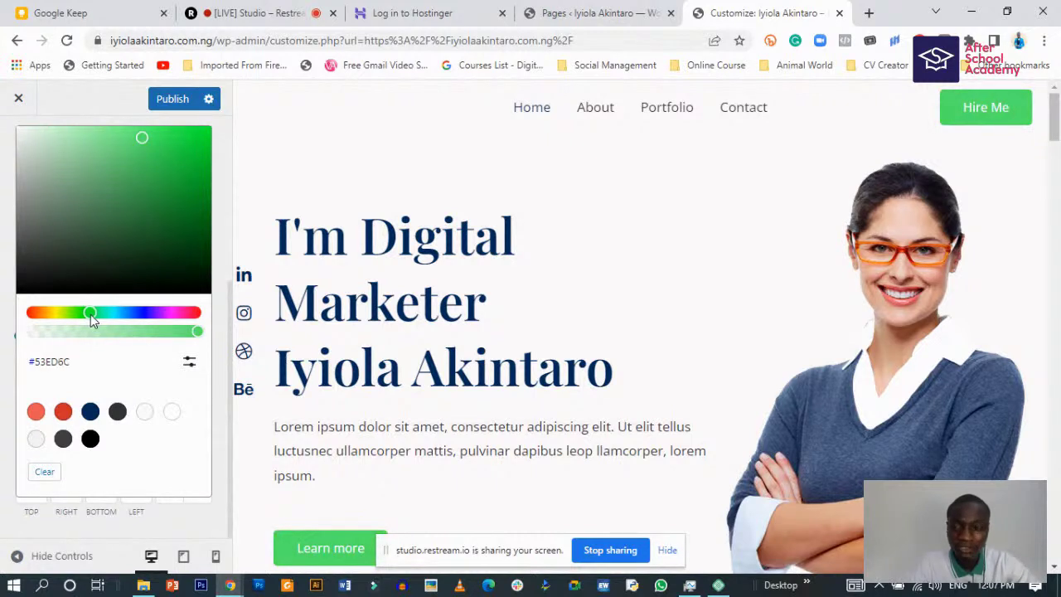
pyautogui.moveTo(193, 331)
pyautogui.mouseDown()
pyautogui.moveTo(166, 334)
pyautogui.moveTo(199, 335)
pyautogui.mouseUp()
pyautogui.moveTo(143, 139); pyautogui.dragTo(177, 160)
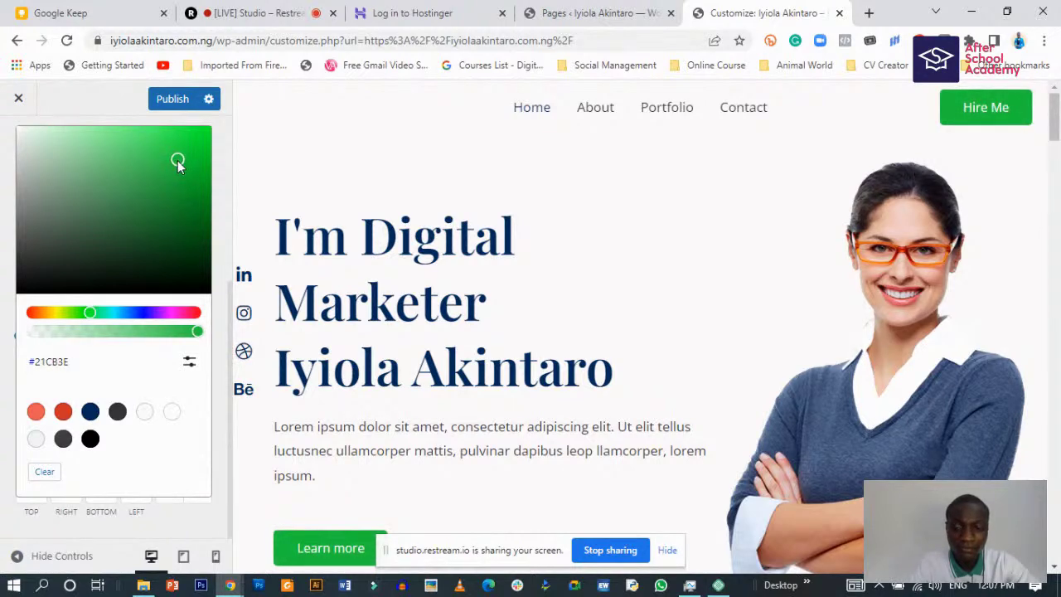
pyautogui.scroll(-3, 415, 408)
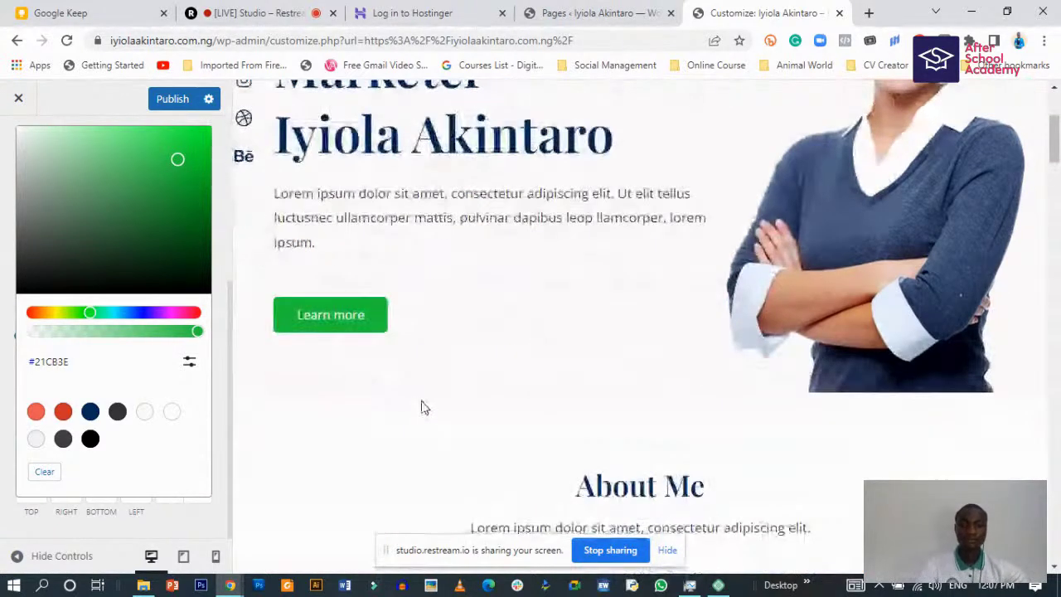
pyautogui.scroll(-9, 421, 407)
pyautogui.scroll(6, 417, 407)
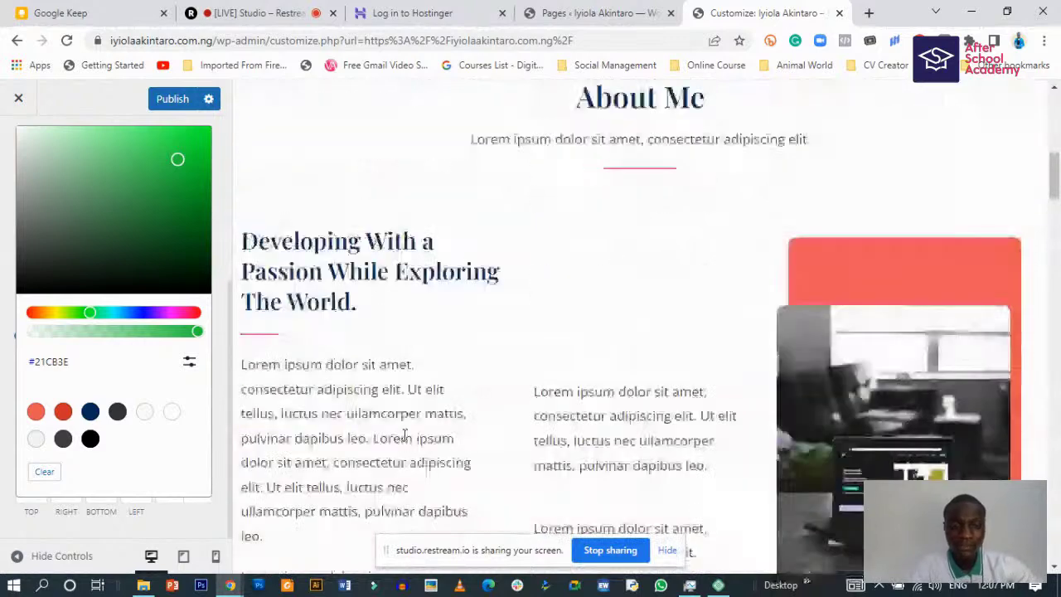
pyautogui.scroll(7, 412, 426)
pyautogui.scroll(-4, 421, 406)
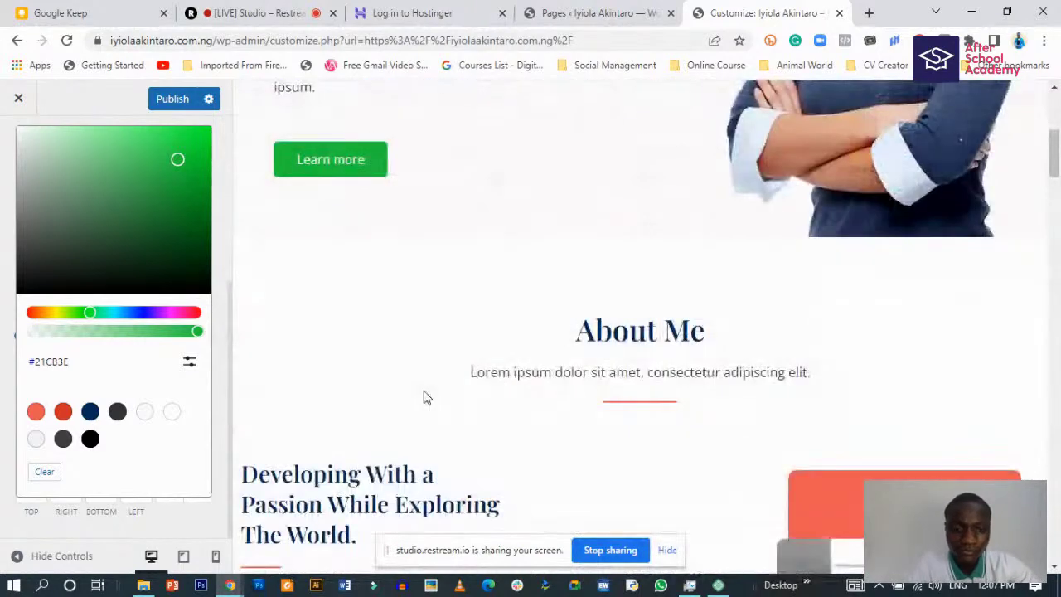
pyautogui.scroll(-1, 423, 396)
pyautogui.scroll(2, 423, 396)
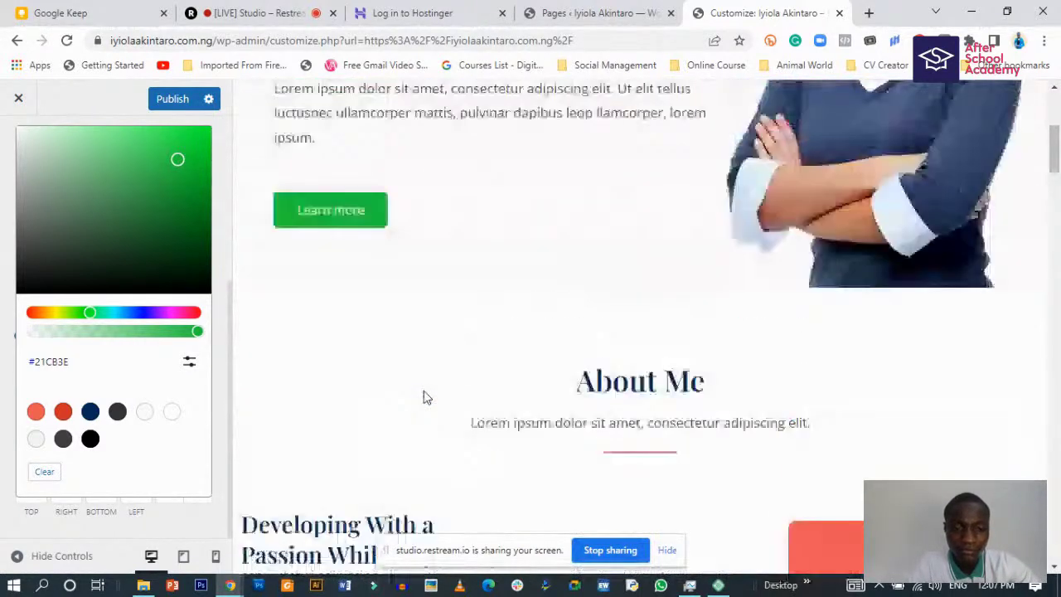
pyautogui.scroll(5, 424, 391)
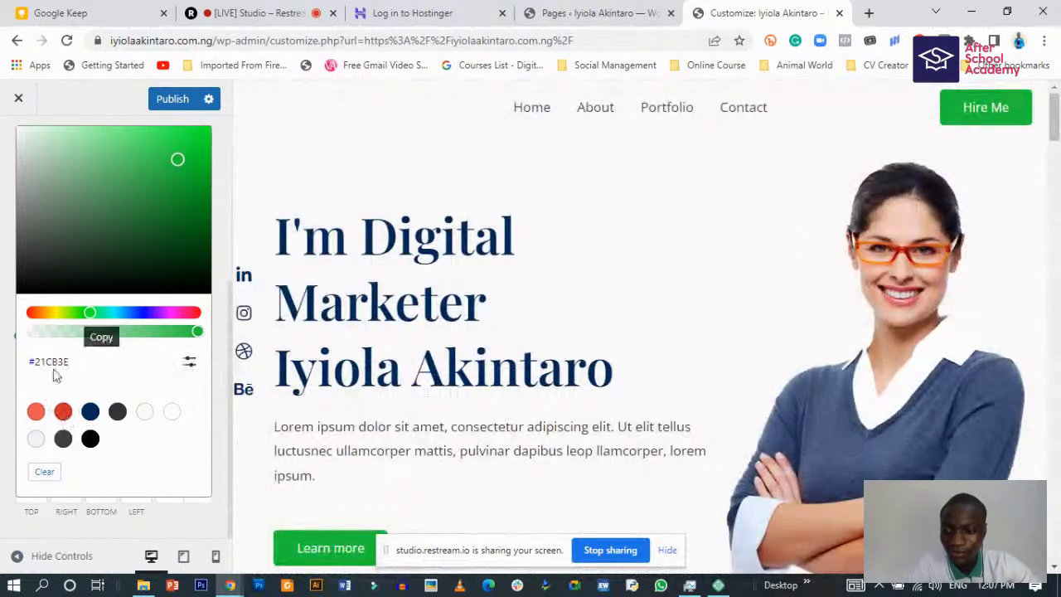
# - Set the button border radius to 49 px so buttons become pill-shaped
pyautogui.click(1, 332)
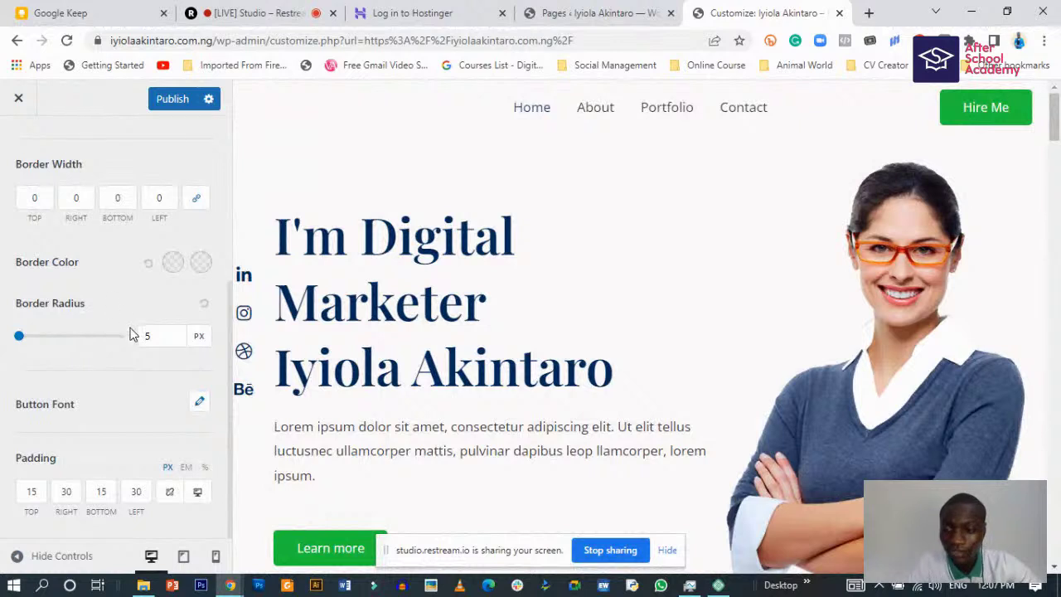
pyautogui.scroll(3, 79, 341)
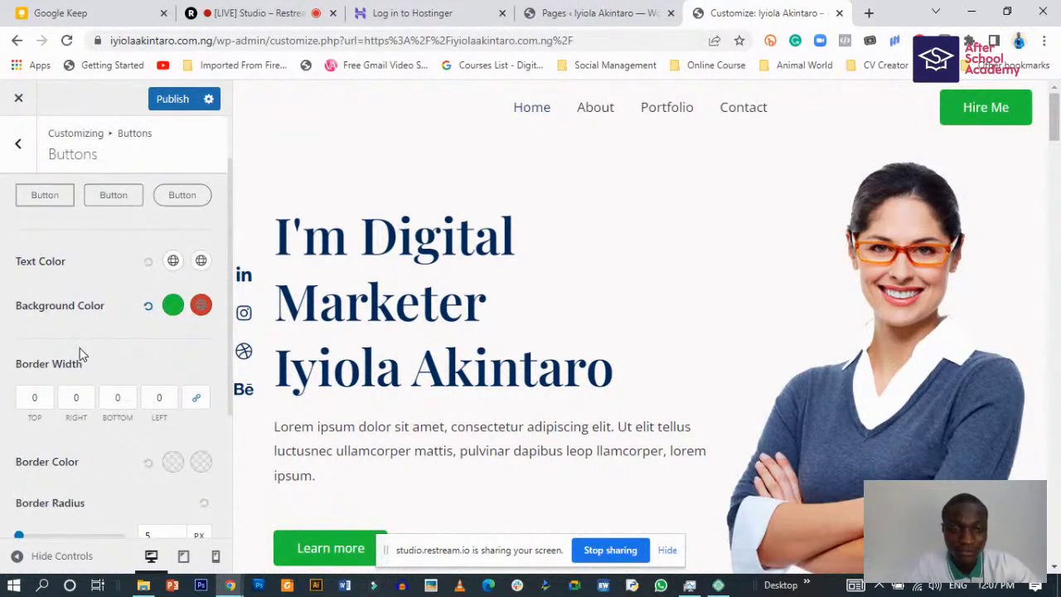
pyautogui.scroll(-1, 80, 354)
pyautogui.moveTo(26, 461); pyautogui.dragTo(45, 466)
pyautogui.scroll(-2, 439, 417)
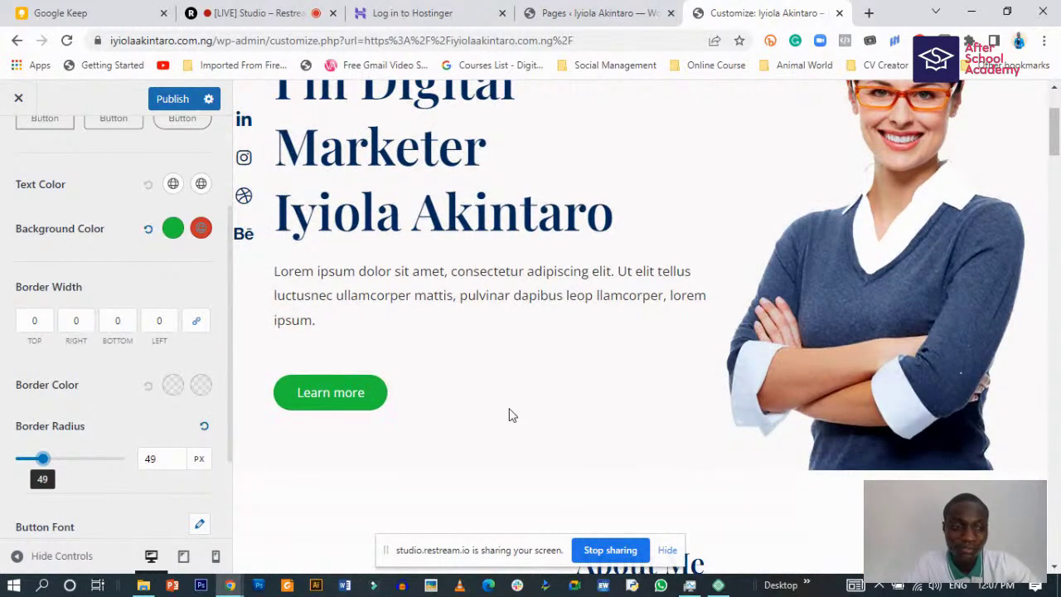
pyautogui.scroll(2, 510, 414)
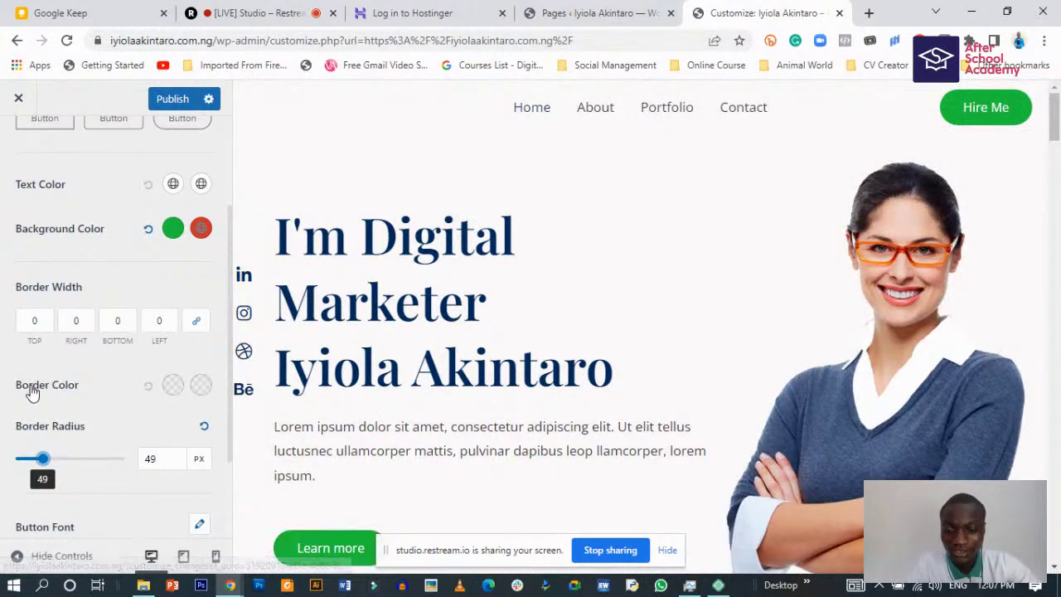
pyautogui.scroll(-2, 33, 389)
pyautogui.scroll(2, 75, 418)
pyautogui.scroll(-2, 75, 412)
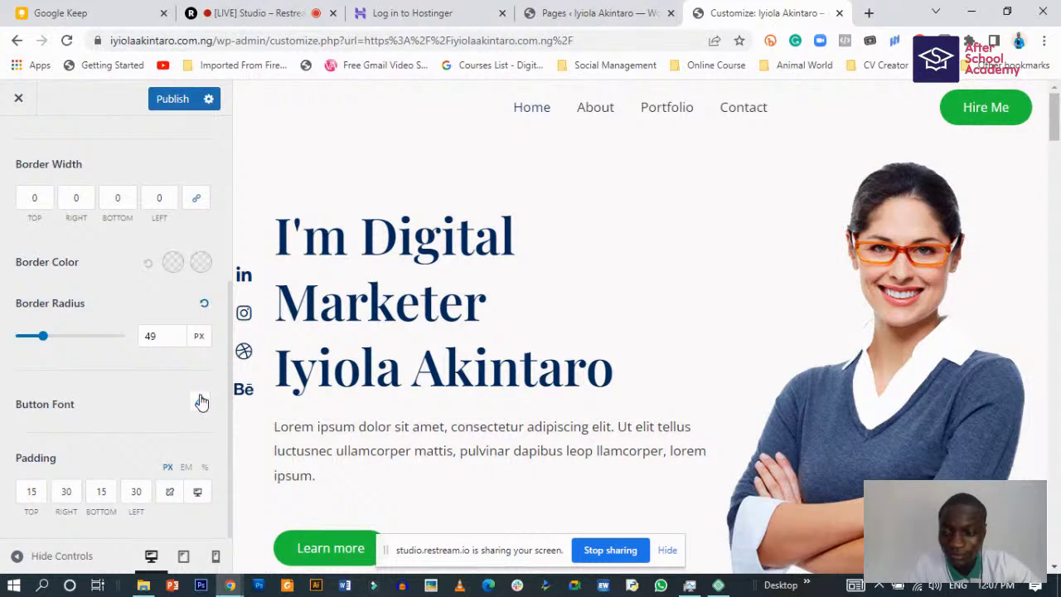
# - Look over the Button Font settings, leaving the font family unchanged
pyautogui.click(199, 405)
pyautogui.scroll(1, 164, 419)
pyautogui.click(165, 413)
pyautogui.scroll(1, 165, 413)
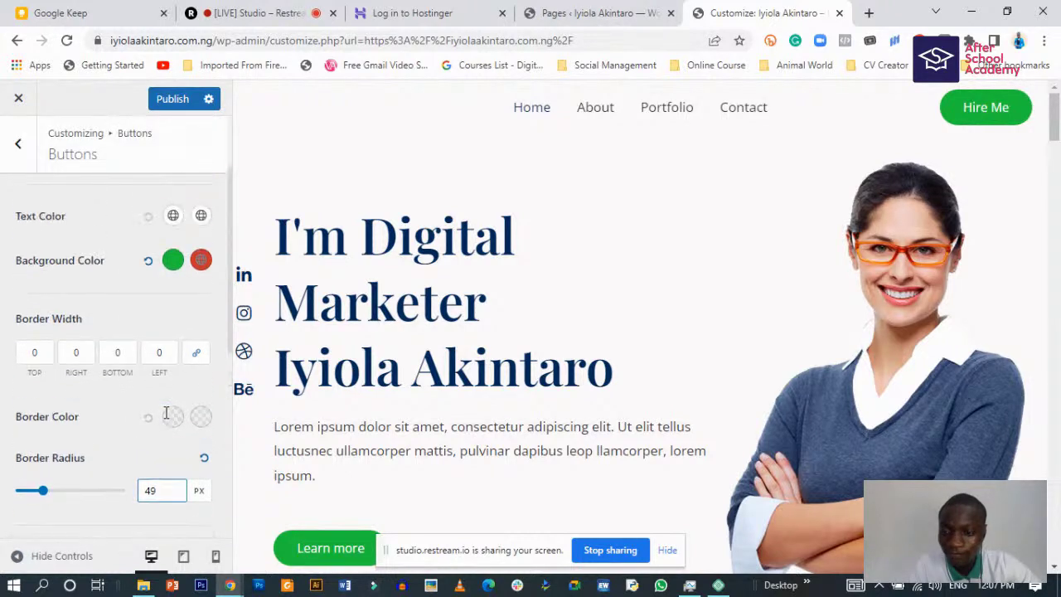
pyautogui.scroll(-2, 164, 410)
pyautogui.scroll(-3, 158, 405)
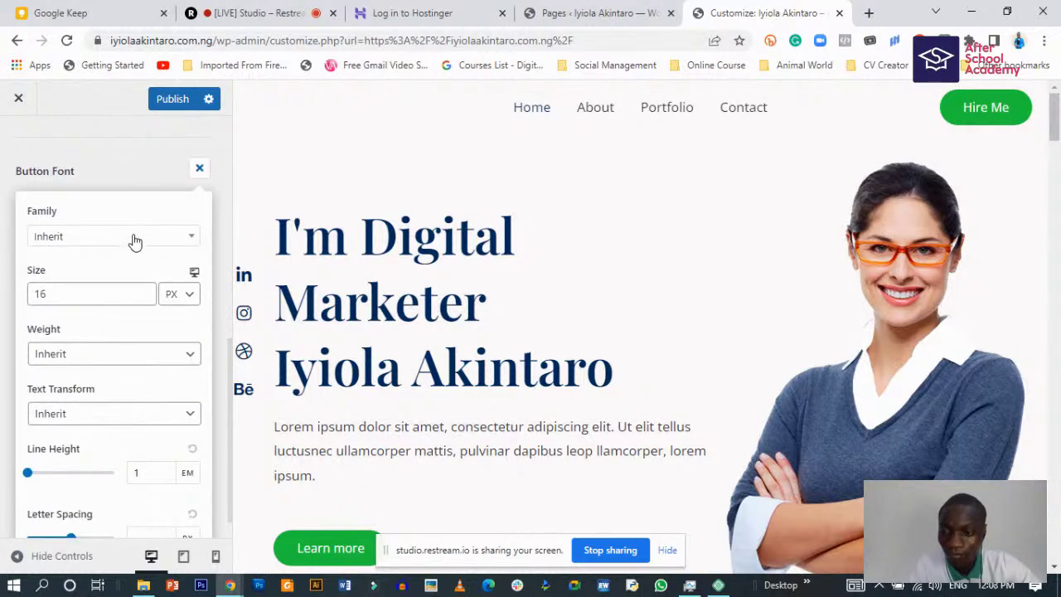
pyautogui.click(135, 238)
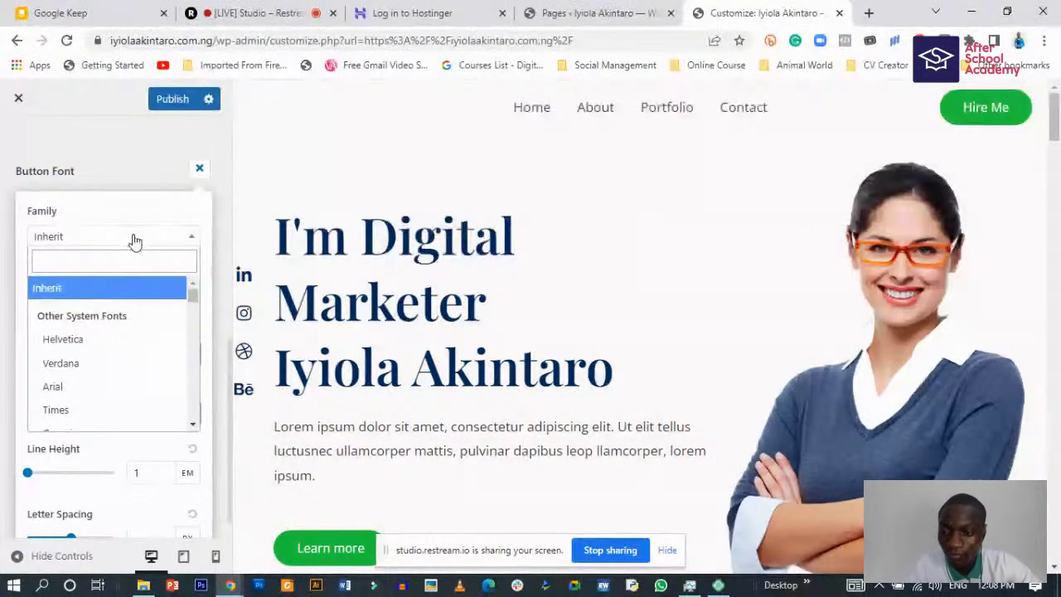
pyautogui.click(135, 239)
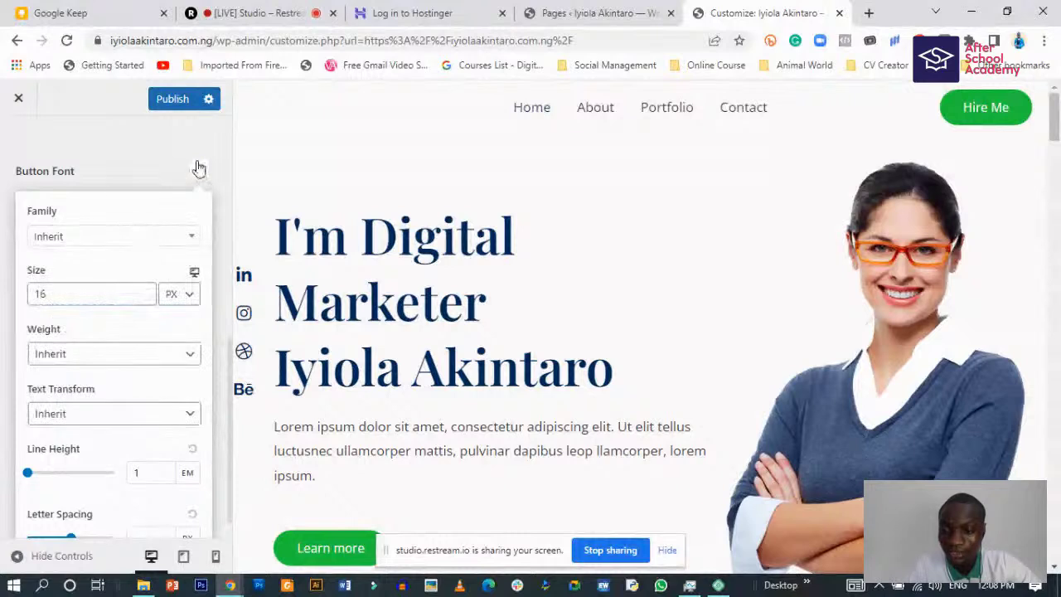
pyautogui.click(199, 167)
pyautogui.scroll(3, 158, 415)
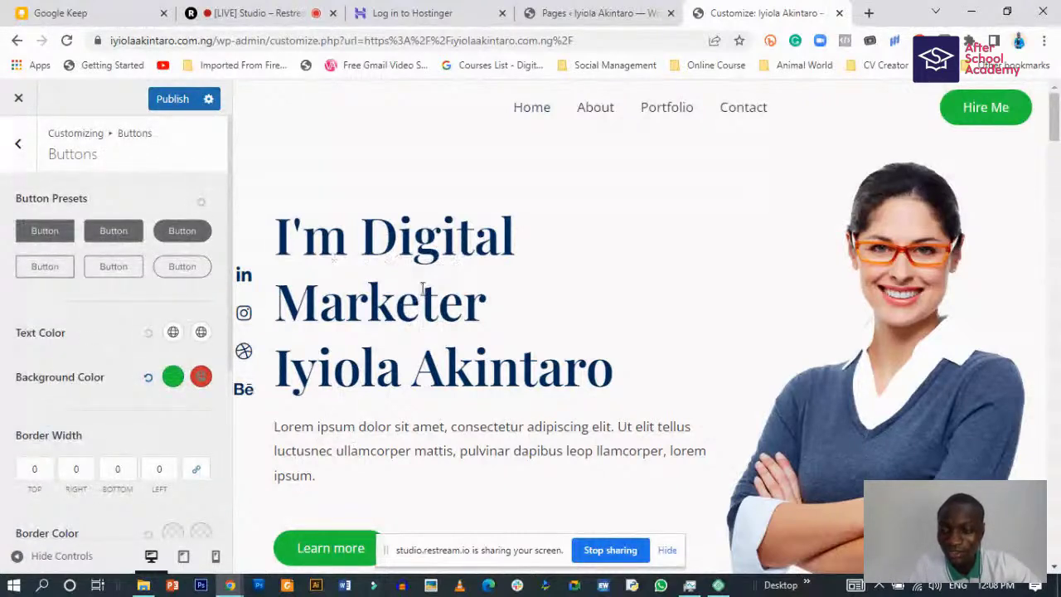
# - Try the Playfair Display / Open Sans and Lato / Lora typography presets
pyautogui.click(18, 147)
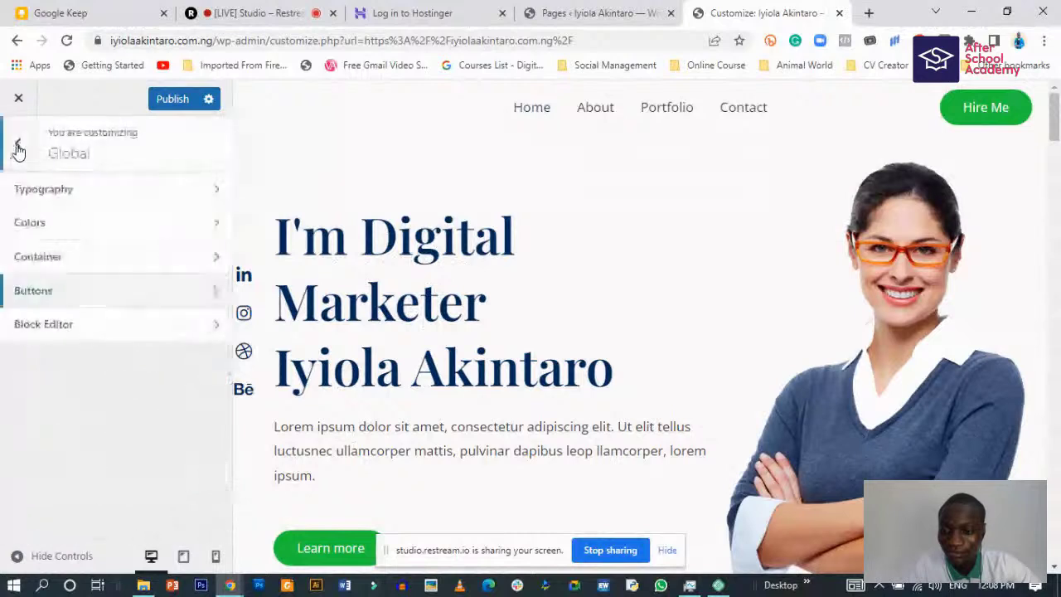
pyautogui.click(157, 199)
pyautogui.scroll(-2, 67, 398)
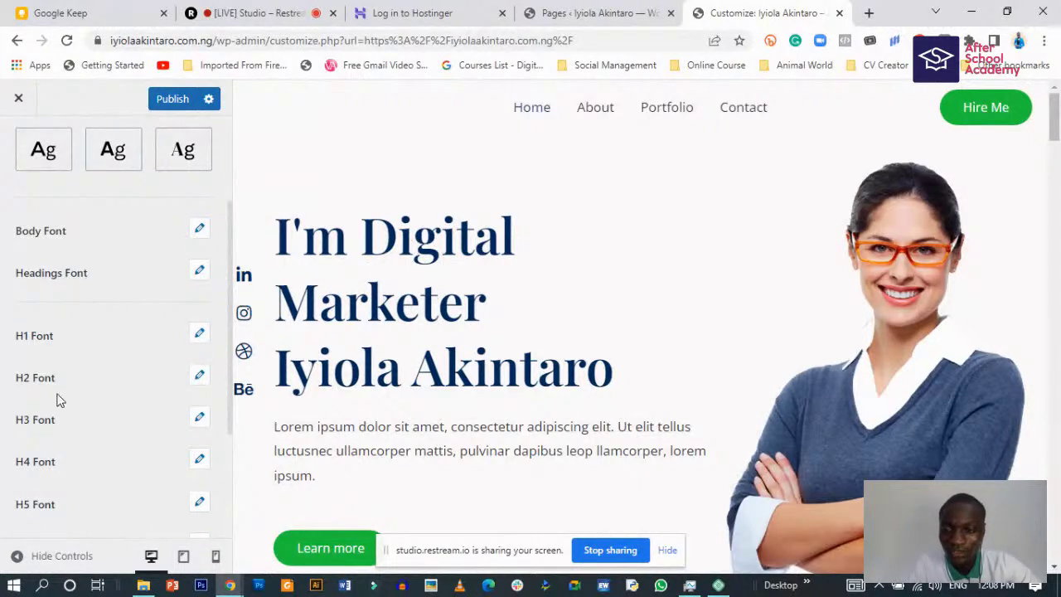
pyautogui.scroll(2, 58, 401)
pyautogui.scroll(-2, 58, 401)
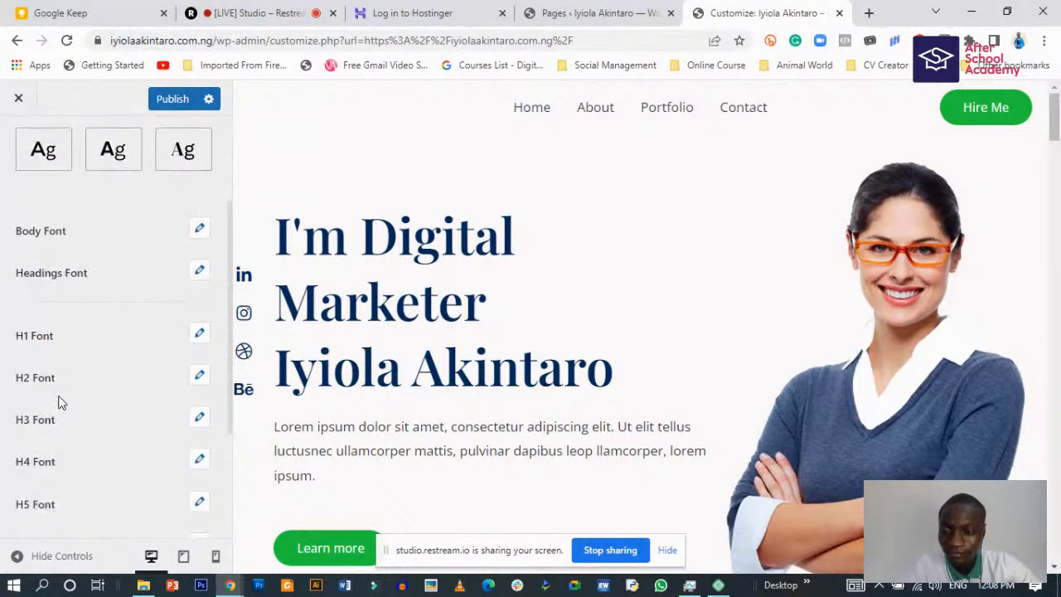
pyautogui.scroll(-2, 58, 402)
pyautogui.scroll(5, 58, 402)
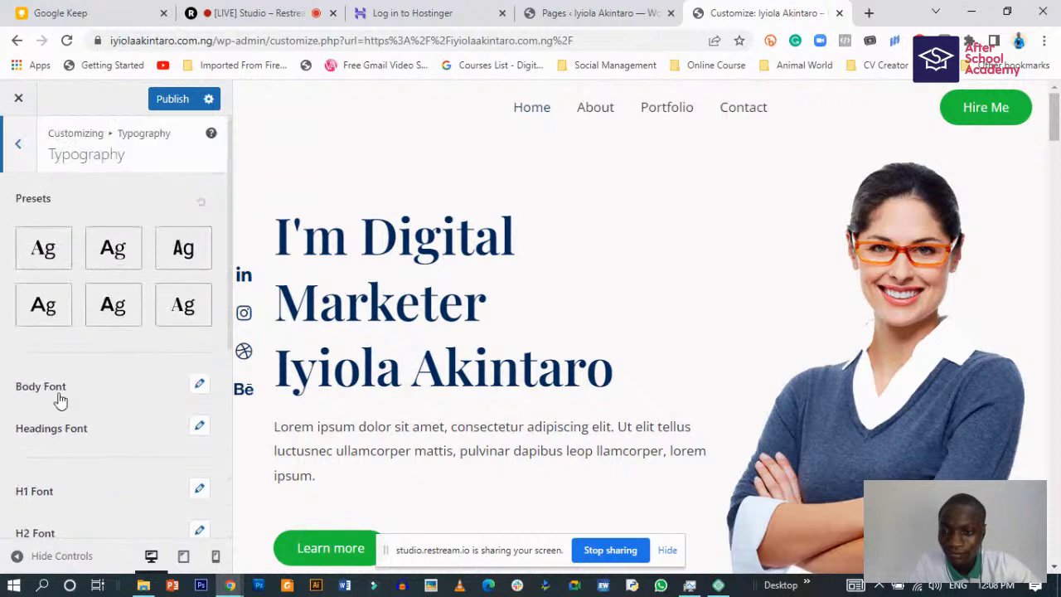
pyautogui.click(46, 253)
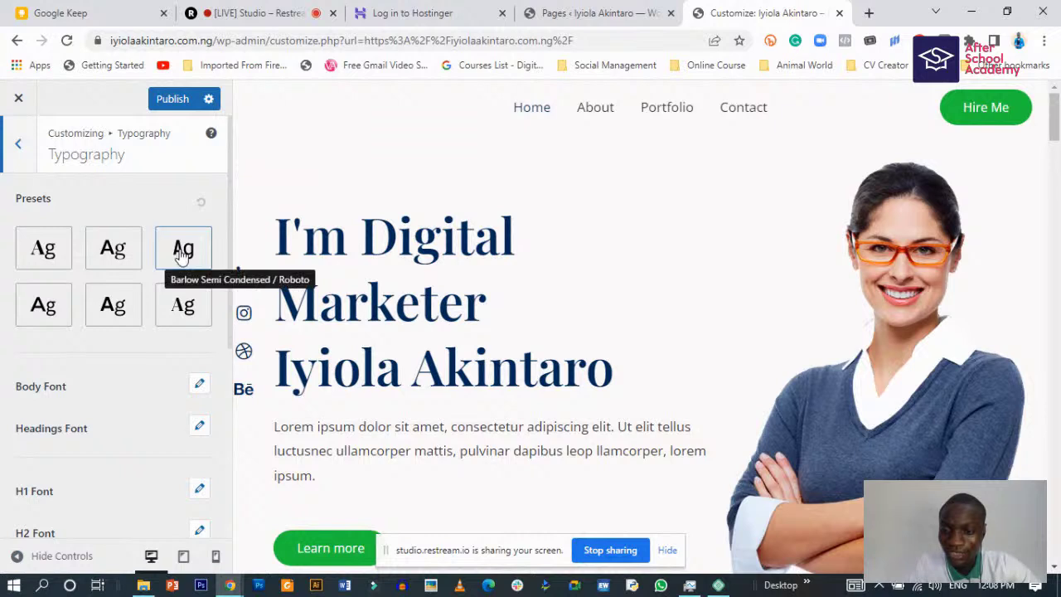
pyautogui.click(44, 308)
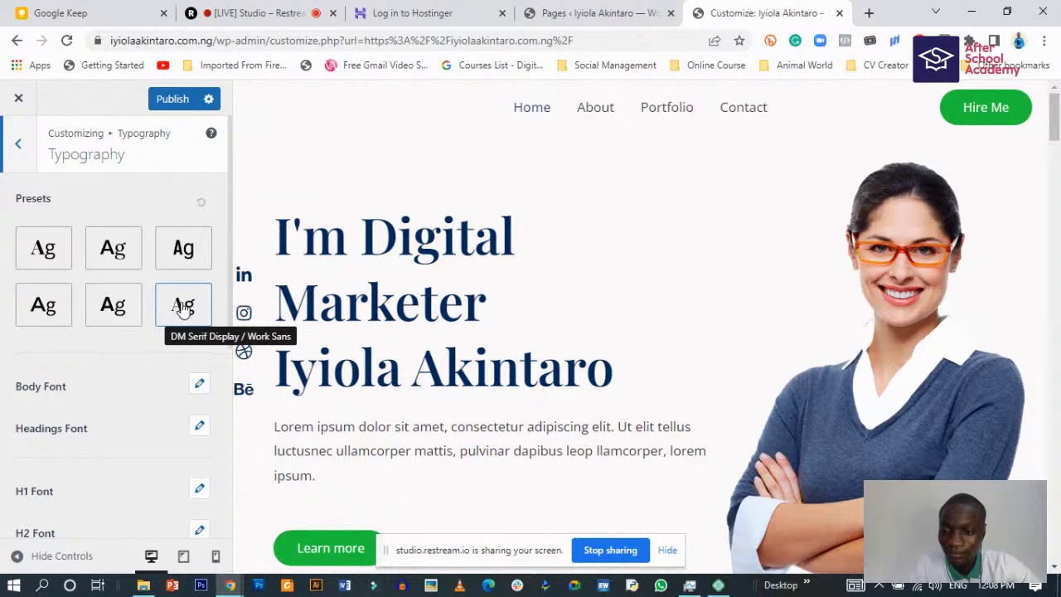
pyautogui.click(116, 249)
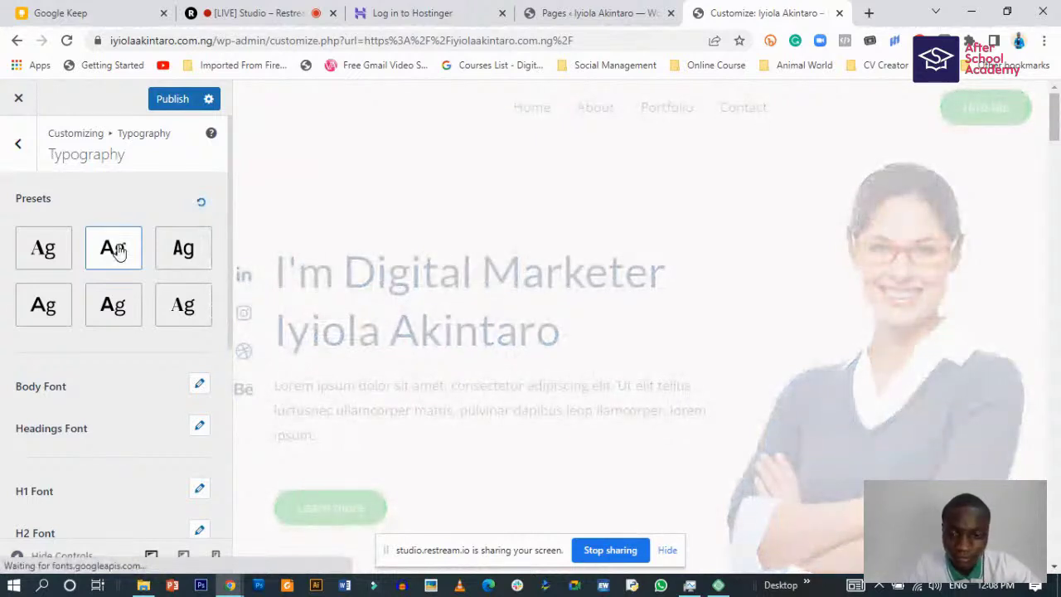
# - Compare further presets and settle on DM Serif Display / Work Sans
pyautogui.click(185, 252)
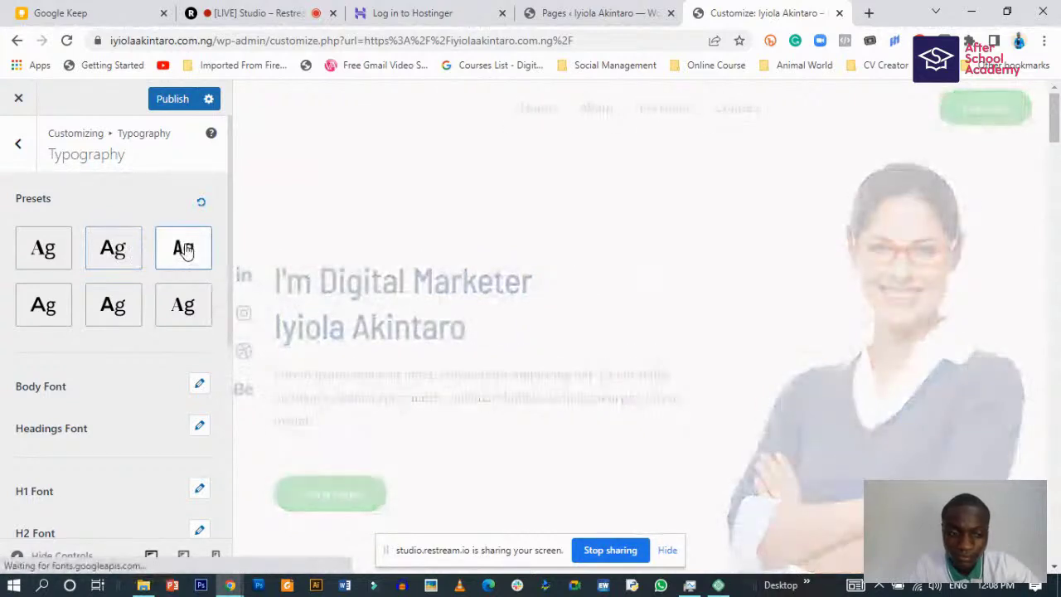
pyautogui.click(47, 306)
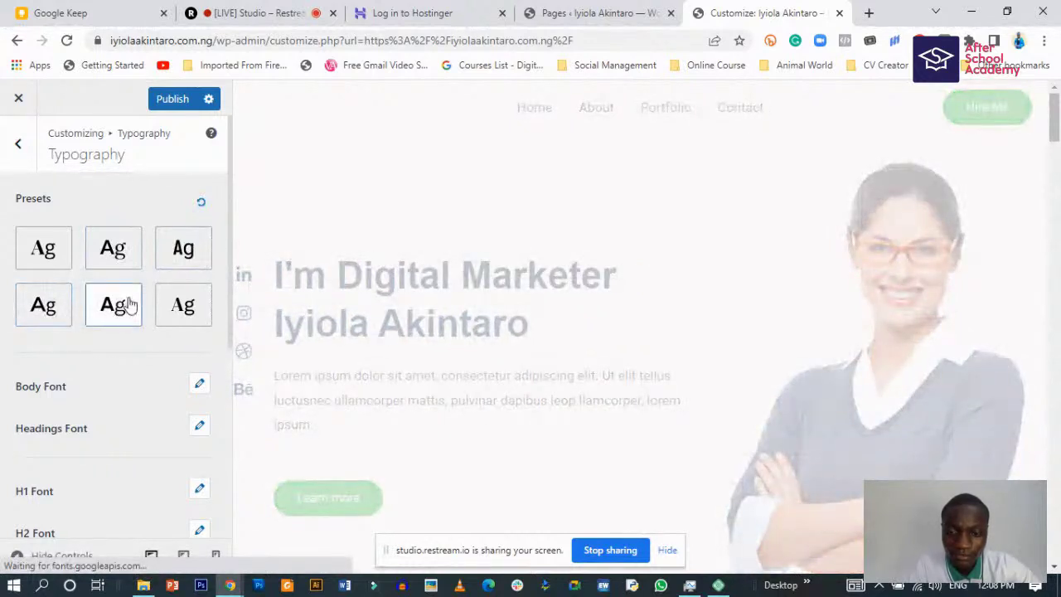
pyautogui.click(184, 306)
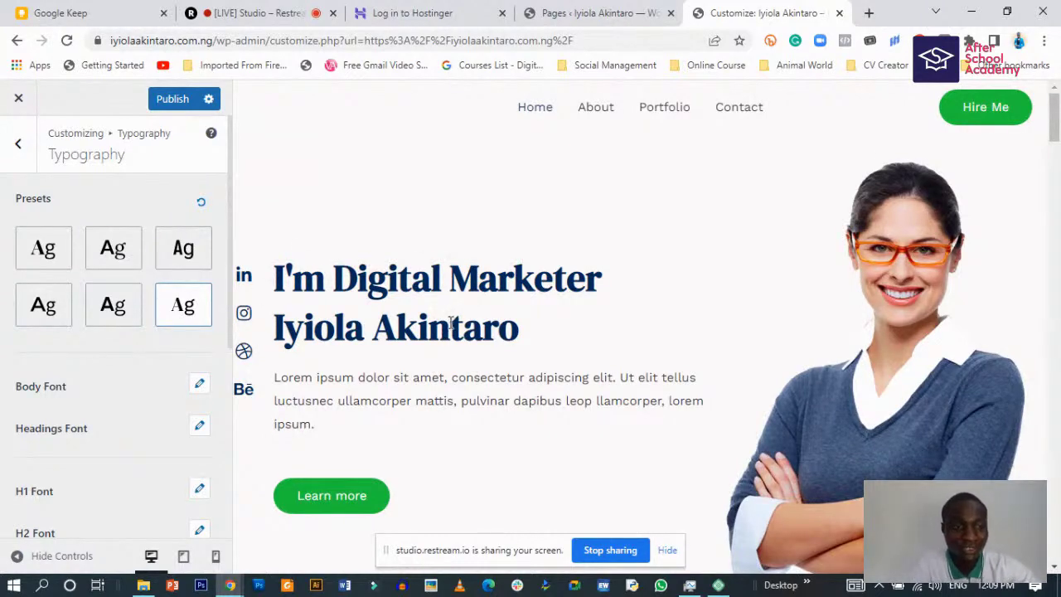
pyautogui.scroll(-2, 450, 323)
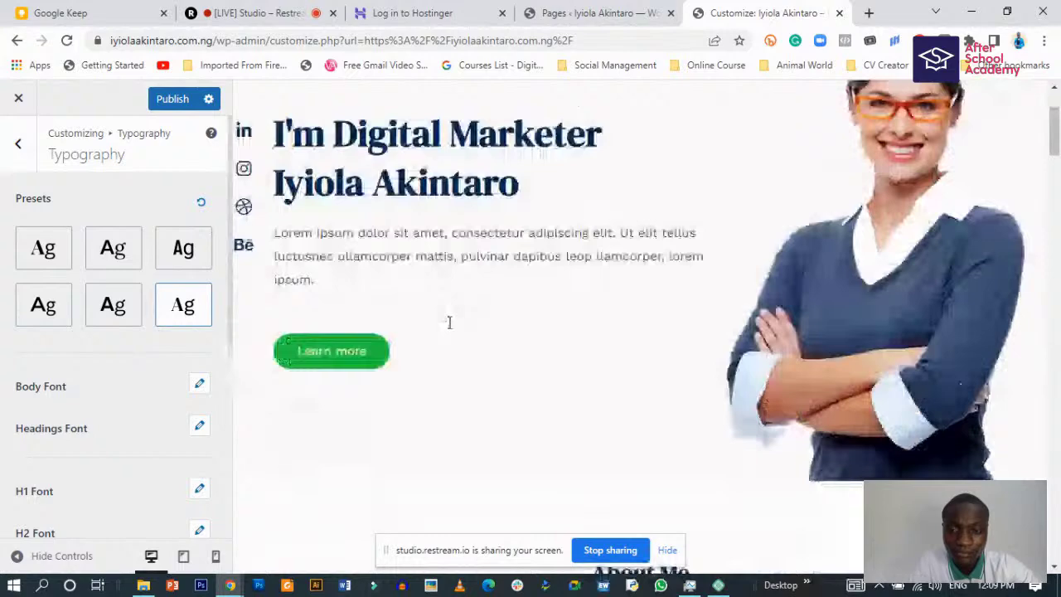
pyautogui.scroll(2, 449, 323)
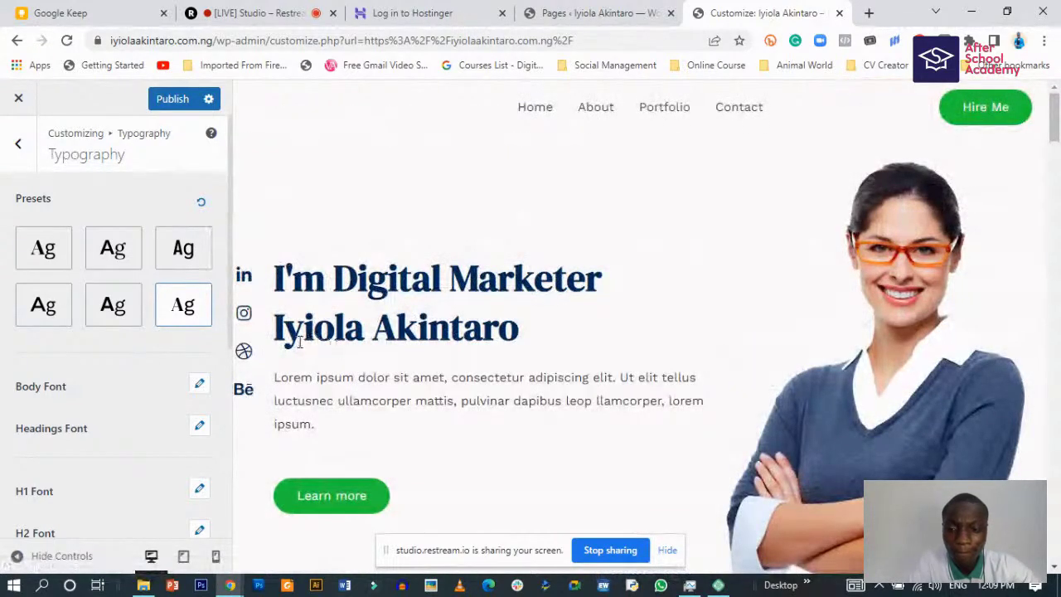
pyautogui.click(43, 246)
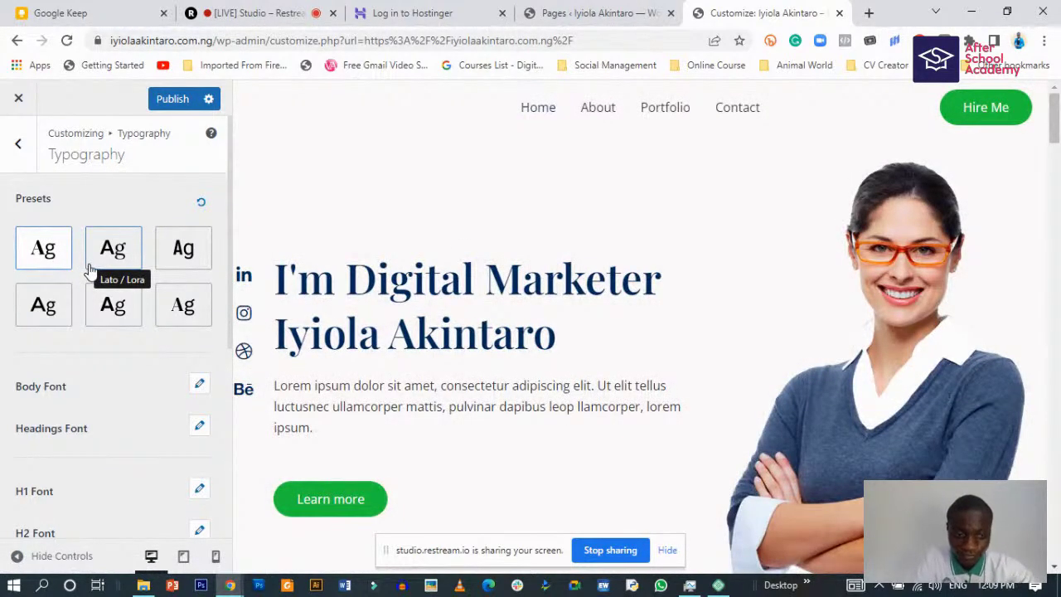
pyautogui.click(184, 304)
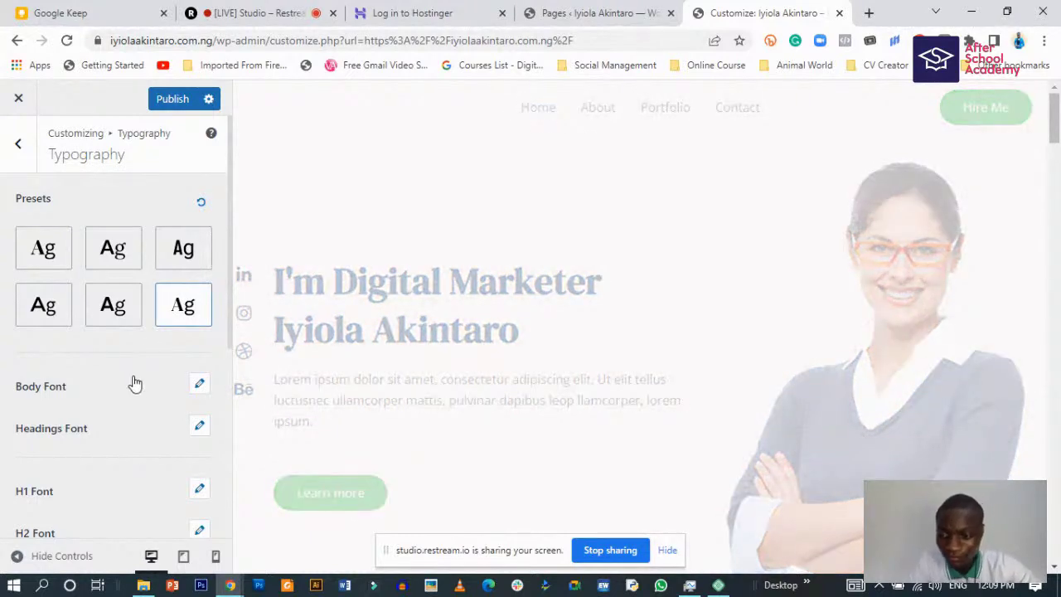
pyautogui.scroll(-2, 136, 399)
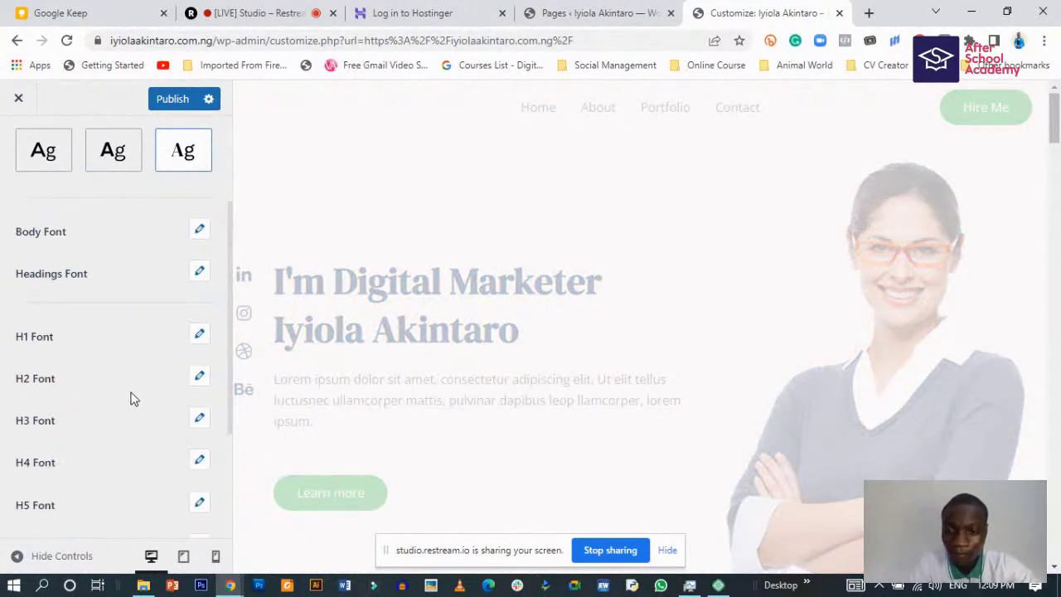
pyautogui.scroll(2, 131, 396)
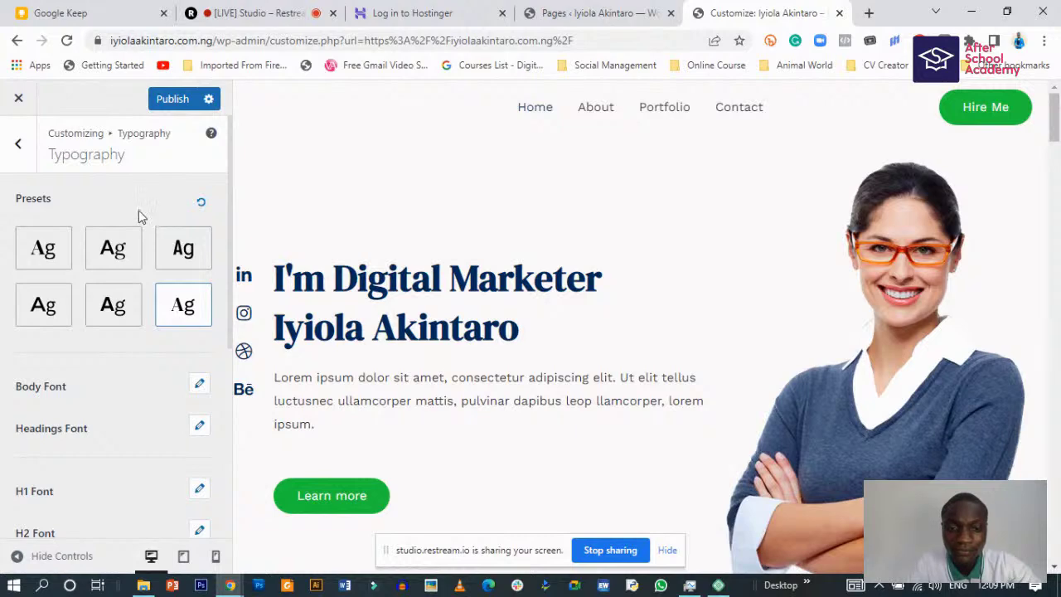
# - Publish all the style changes to the live site
pyautogui.scroll(-3, 509, 356)
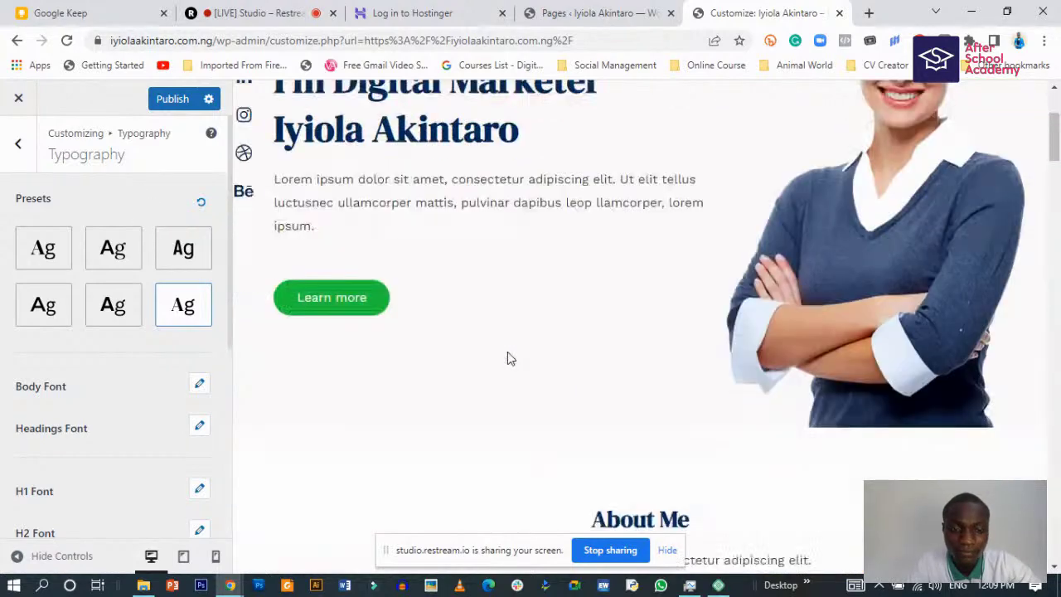
pyautogui.scroll(-10, 502, 355)
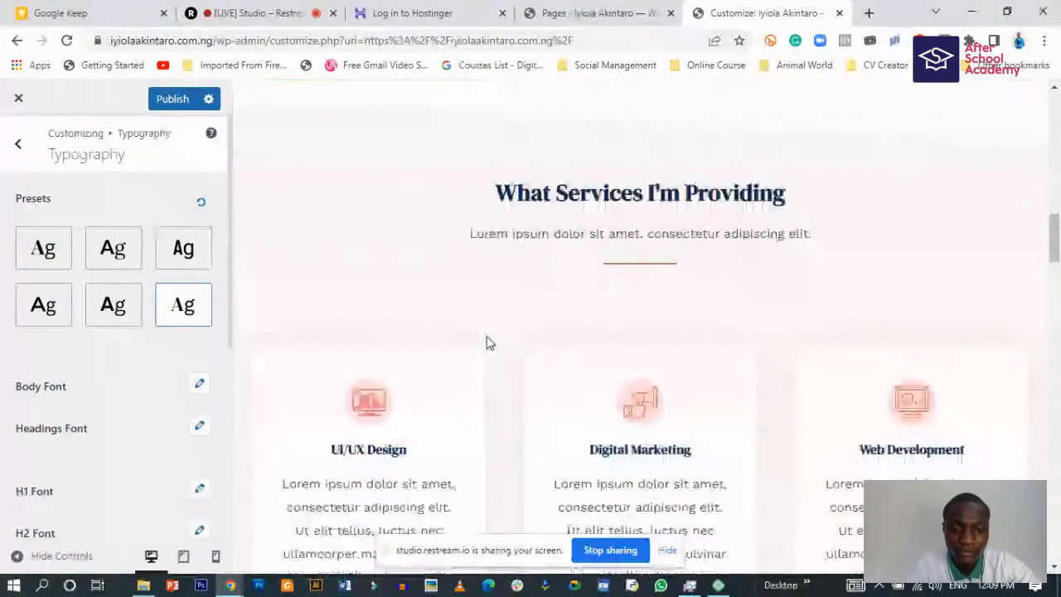
pyautogui.scroll(-10, 489, 343)
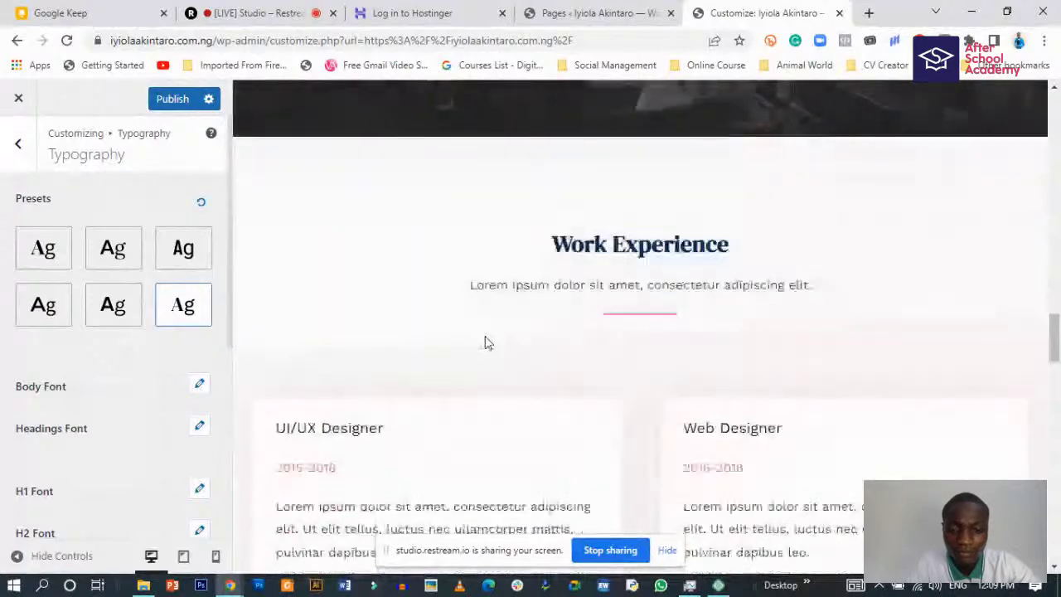
pyautogui.scroll(10, 464, 323)
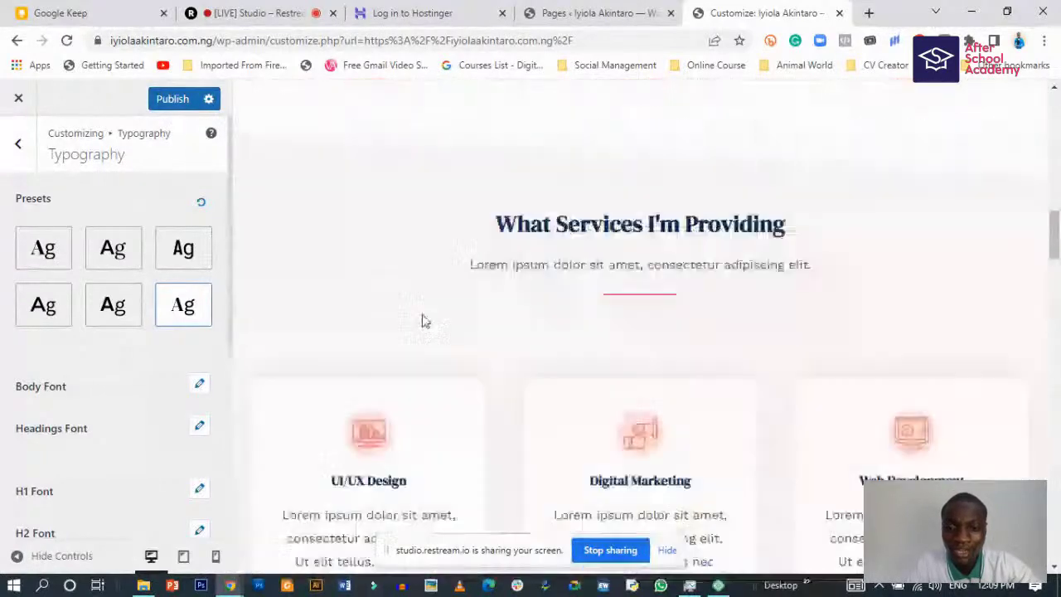
pyautogui.scroll(-5, 414, 315)
pyautogui.scroll(-2, 414, 365)
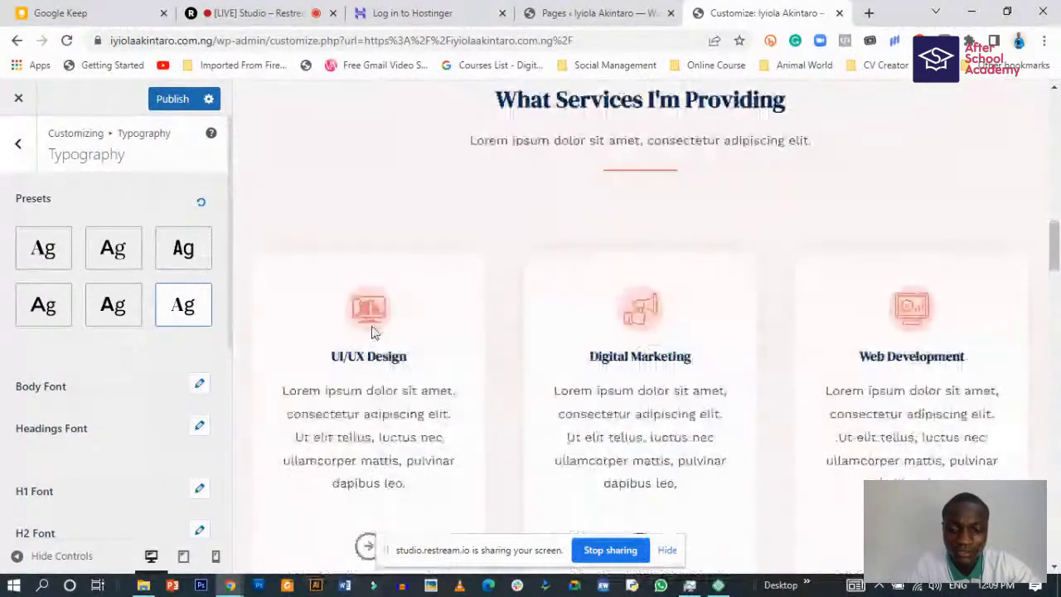
pyautogui.click(171, 99)
# - Scroll the preview to check the serif headings, sections and green pill Contact Me button
pyautogui.scroll(10, 466, 398)
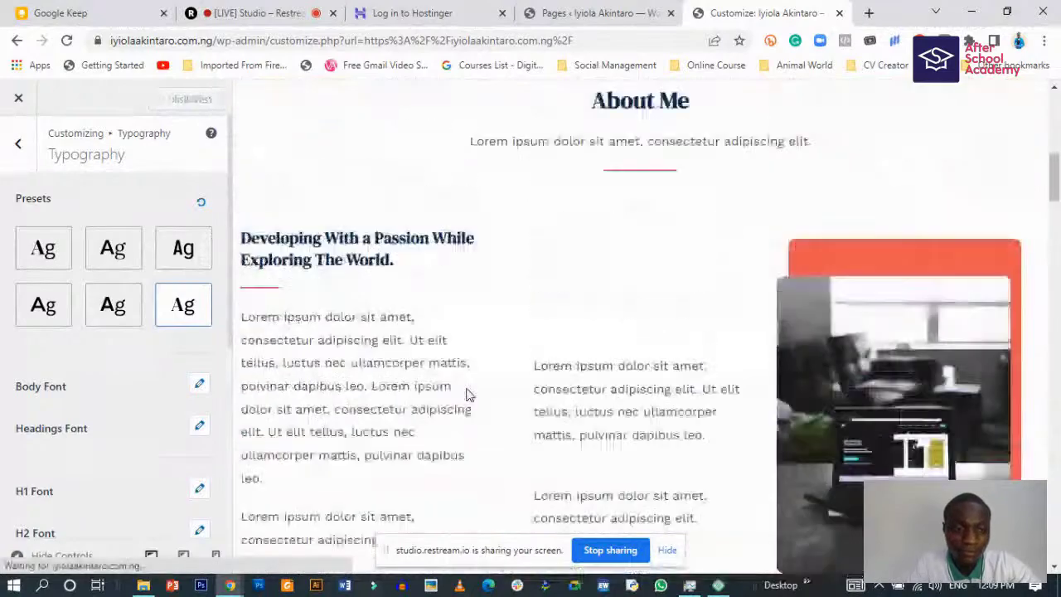
pyautogui.scroll(-5, 467, 390)
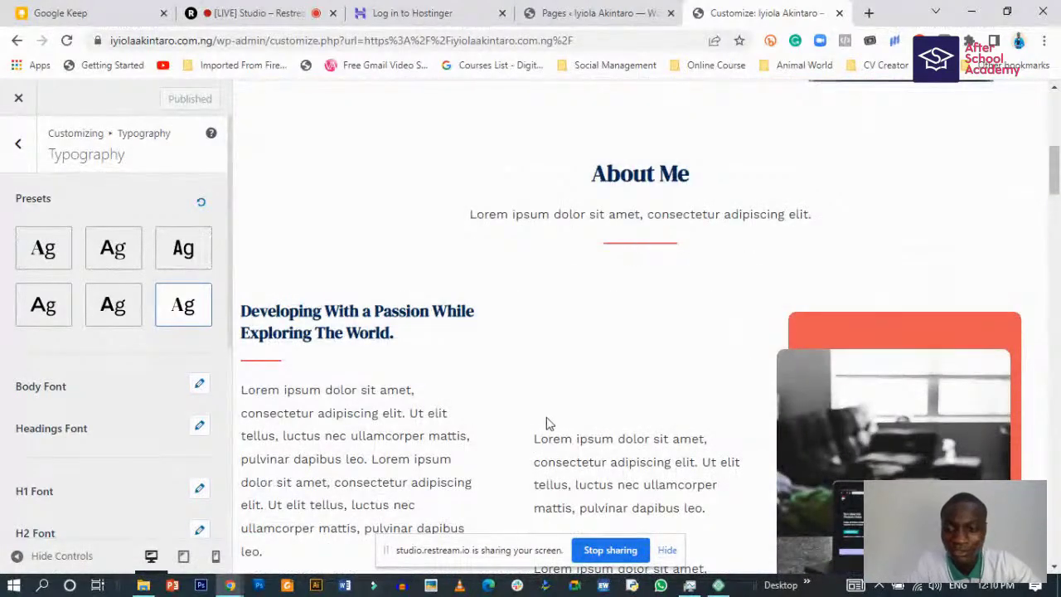
pyautogui.scroll(-4, 547, 424)
pyautogui.scroll(-20, 614, 418)
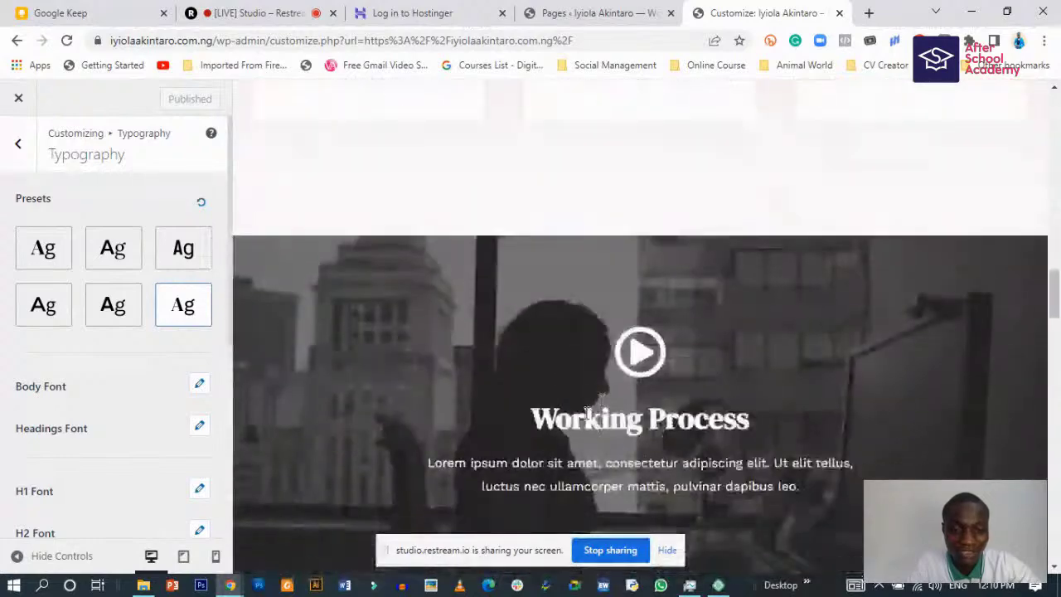
pyautogui.scroll(8, 577, 419)
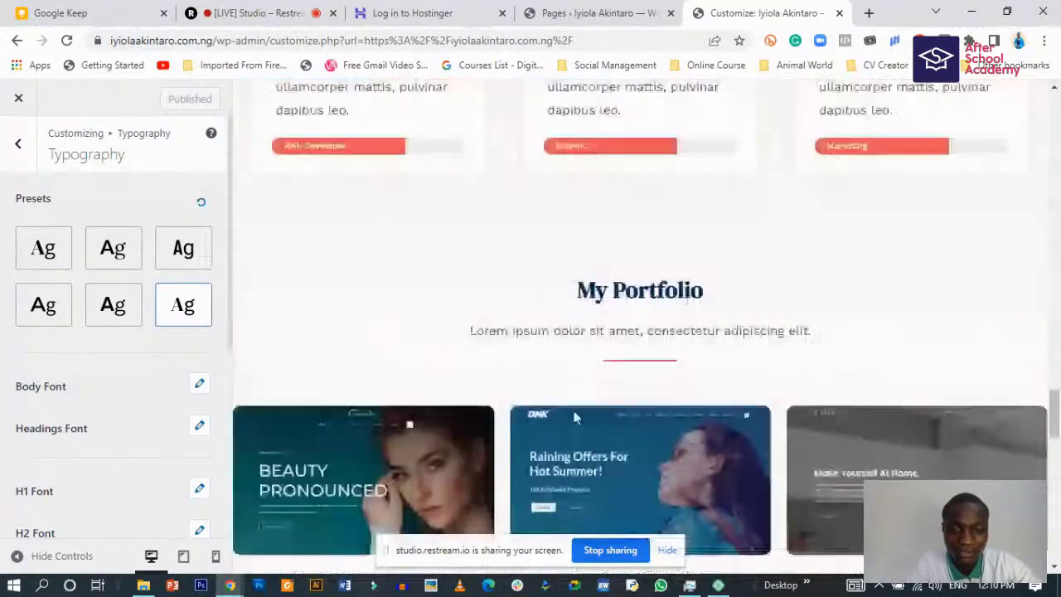
pyautogui.scroll(3, 459, 356)
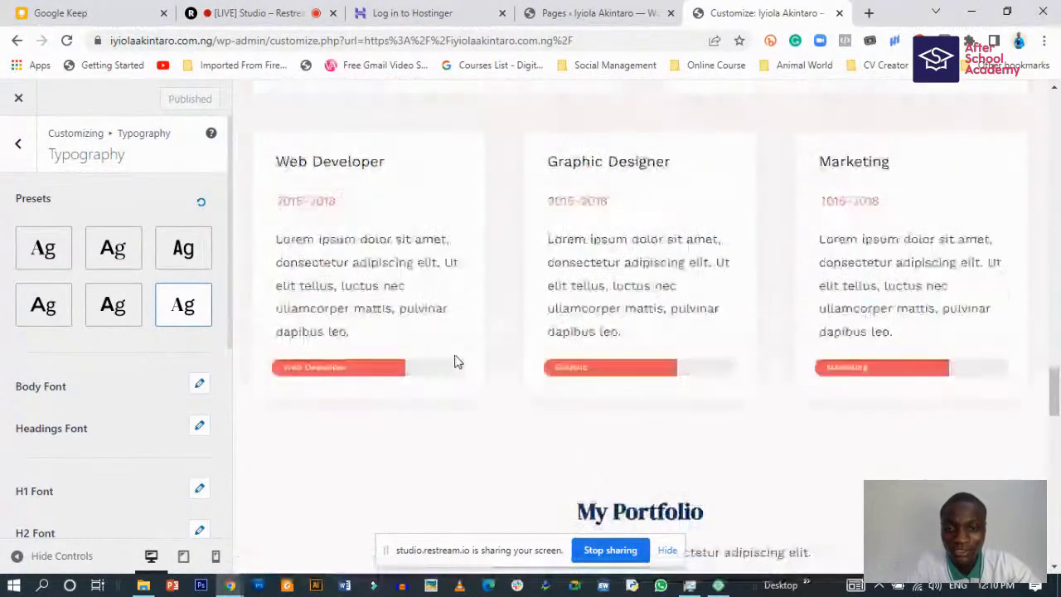
pyautogui.scroll(15, 489, 396)
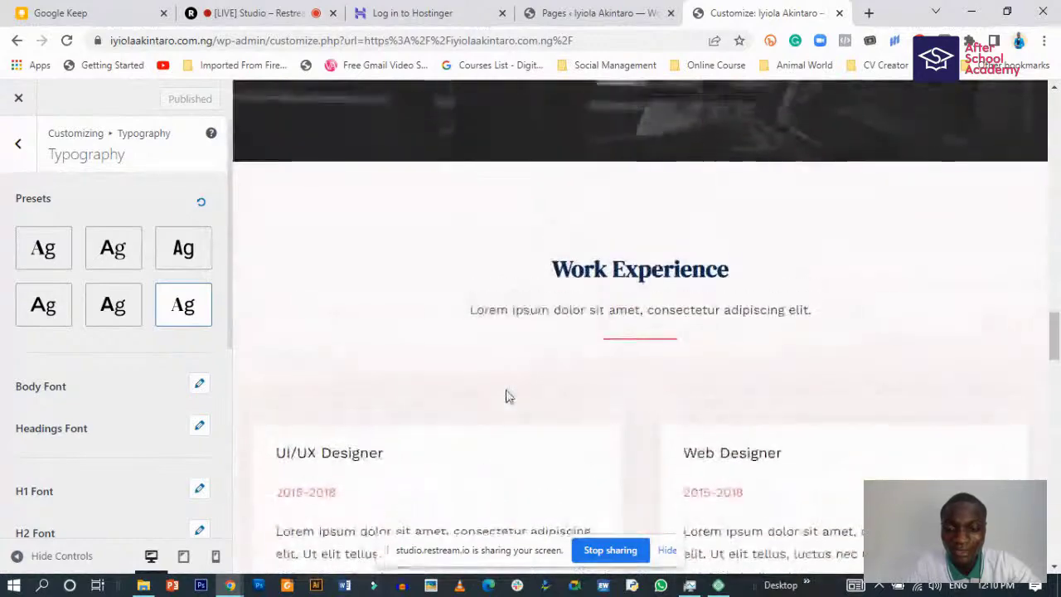
pyautogui.scroll(-5, 508, 367)
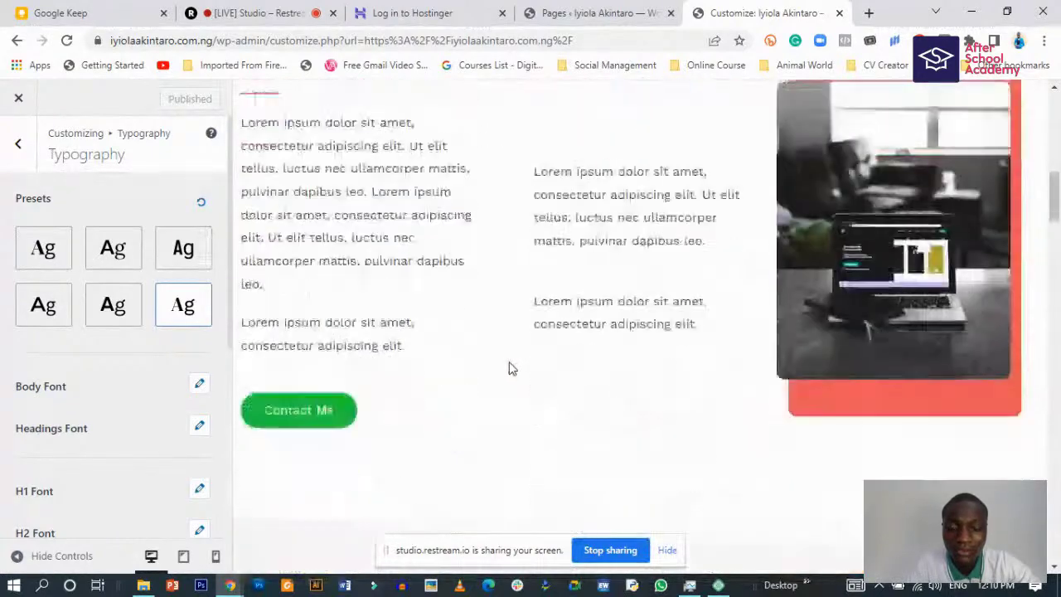
pyautogui.scroll(-6, 512, 362)
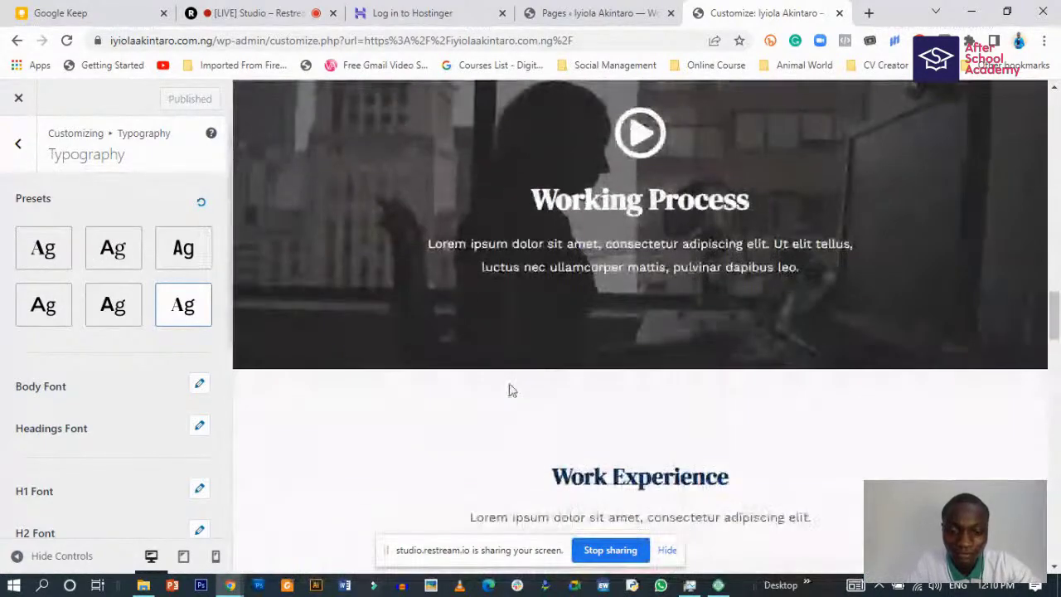
pyautogui.scroll(6, 509, 367)
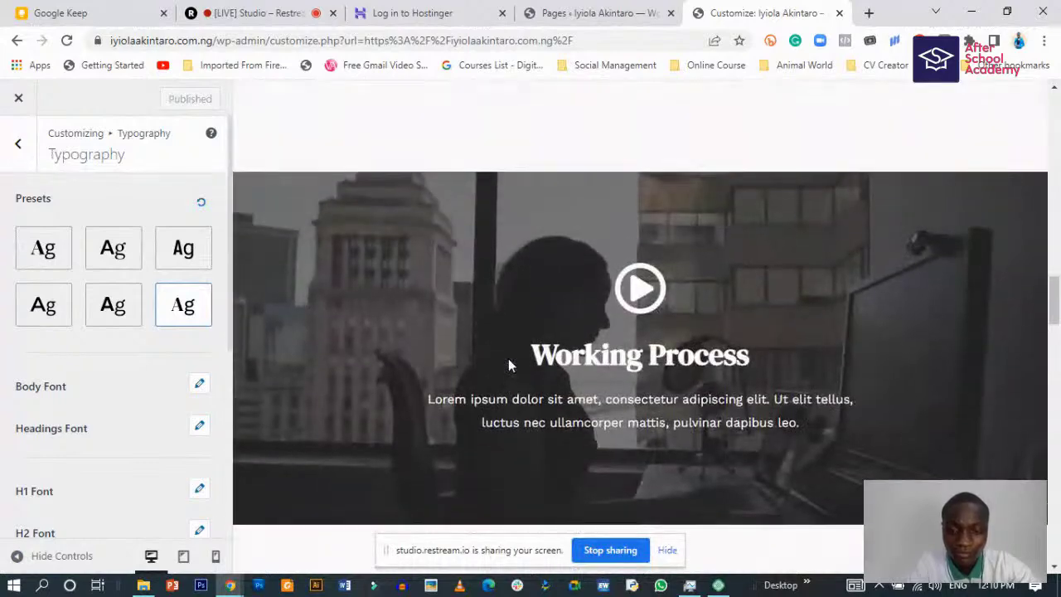
pyautogui.scroll(2, 498, 360)
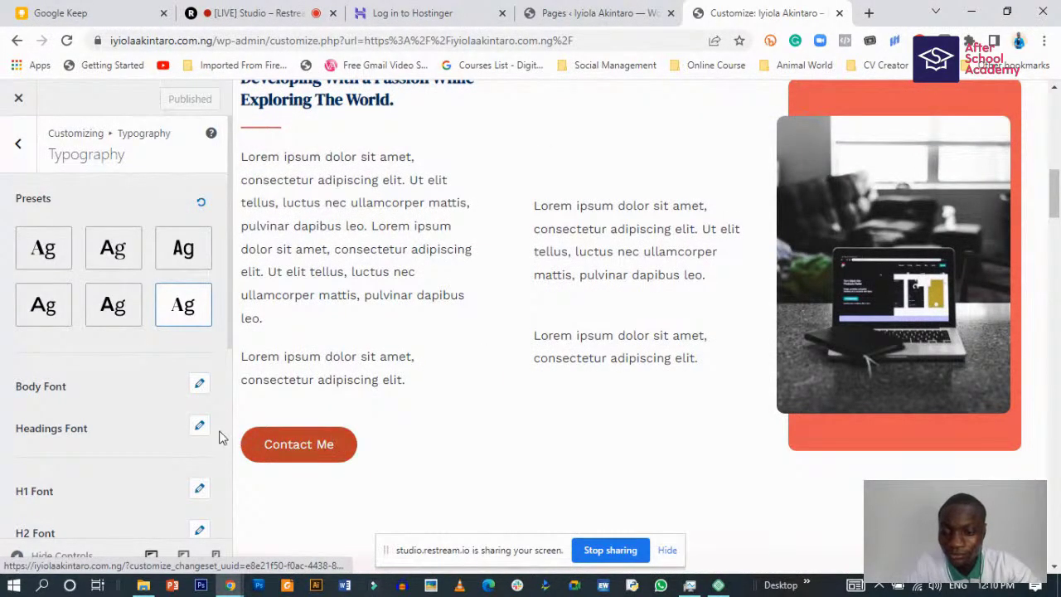
pyautogui.scroll(-4, 89, 387)
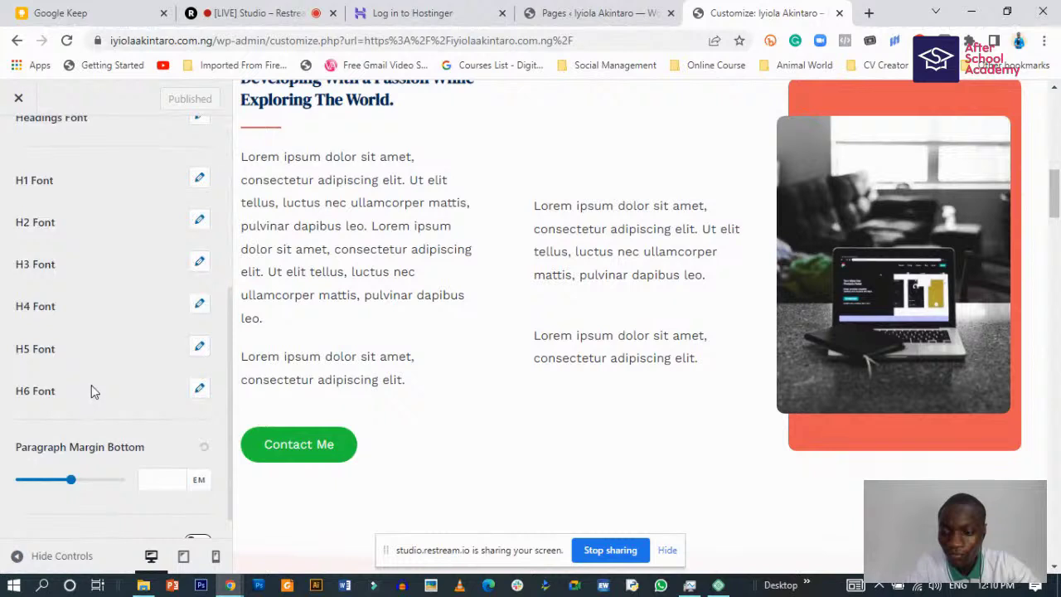
pyautogui.scroll(-1, 91, 384)
pyautogui.scroll(5, 98, 374)
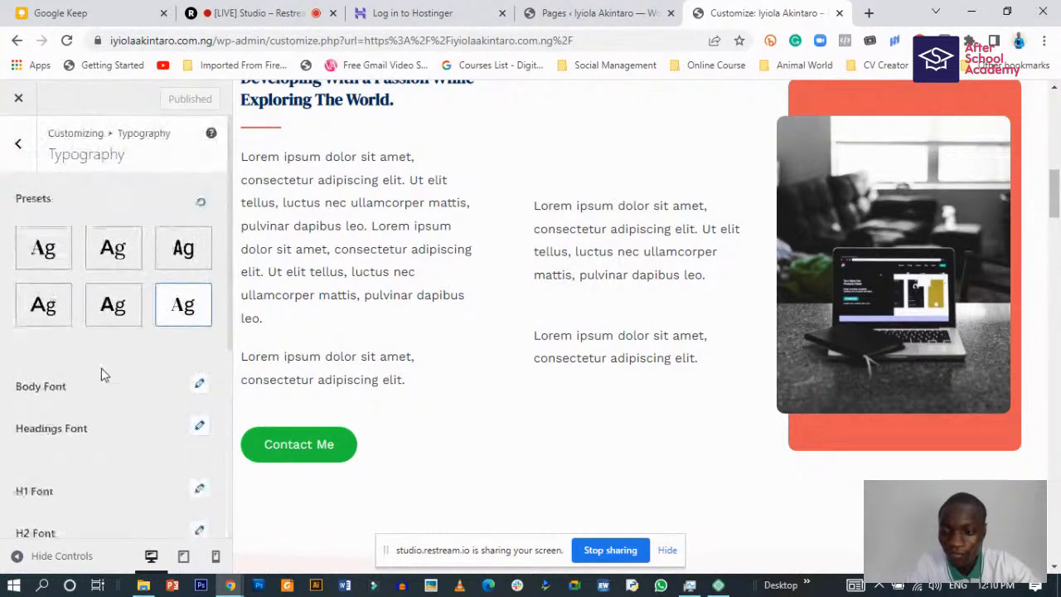
# - Browse the Global Container and Colors settings
pyautogui.click(21, 146)
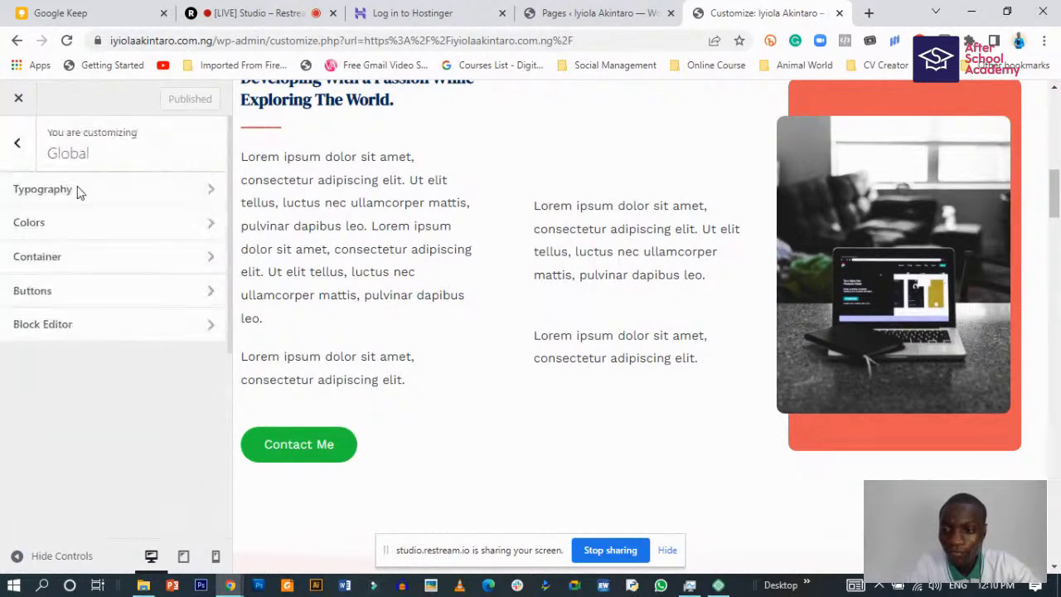
pyautogui.click(158, 260)
pyautogui.click(22, 142)
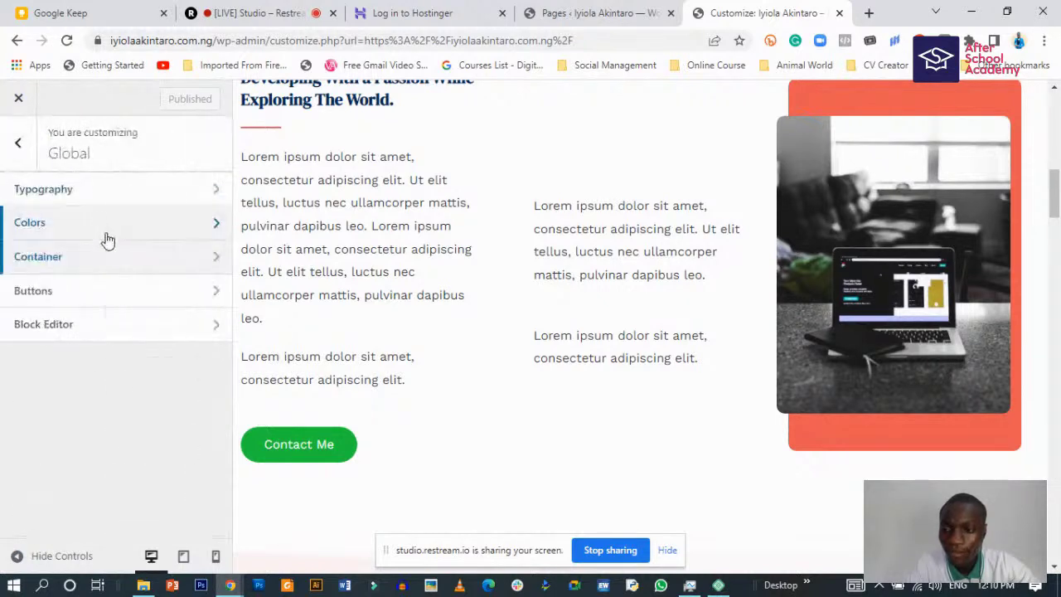
pyautogui.click(109, 227)
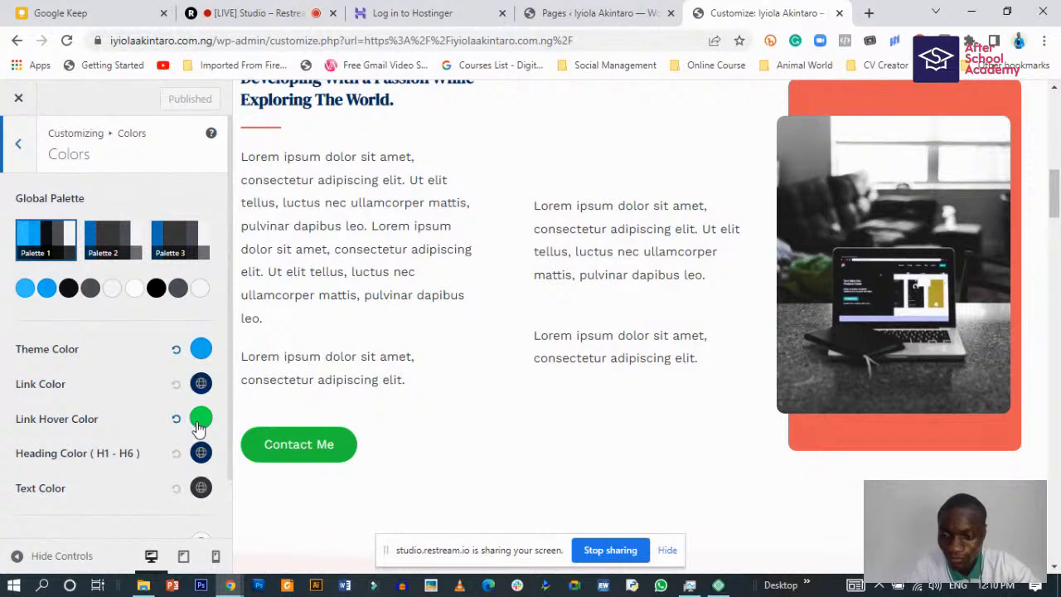
pyautogui.click(22, 145)
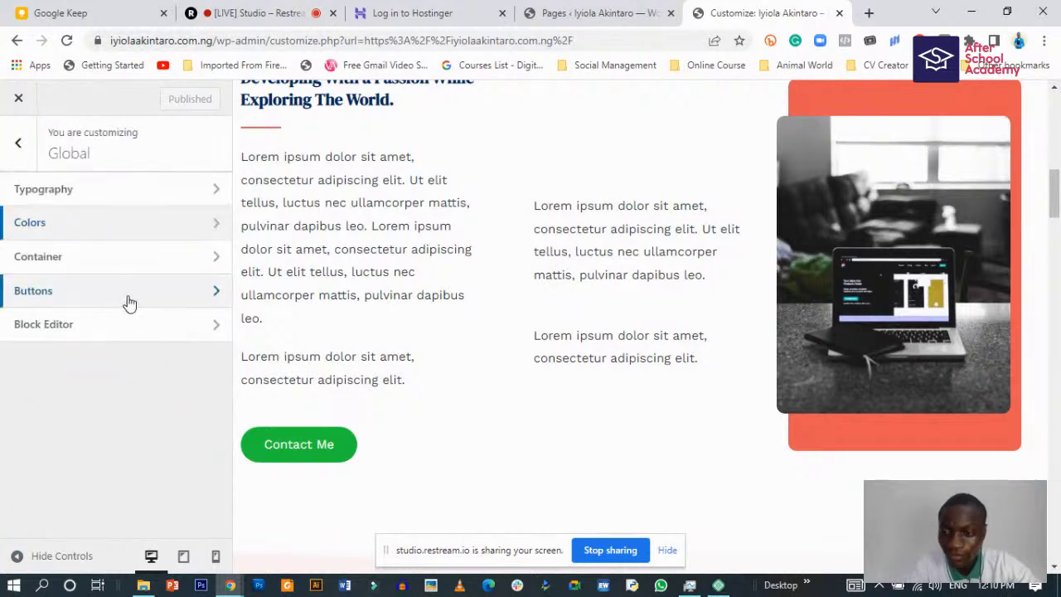
# - Copy the button background hex #21CB3E and switch to the Google Keep tab
pyautogui.click(153, 299)
pyautogui.scroll(-1, 146, 307)
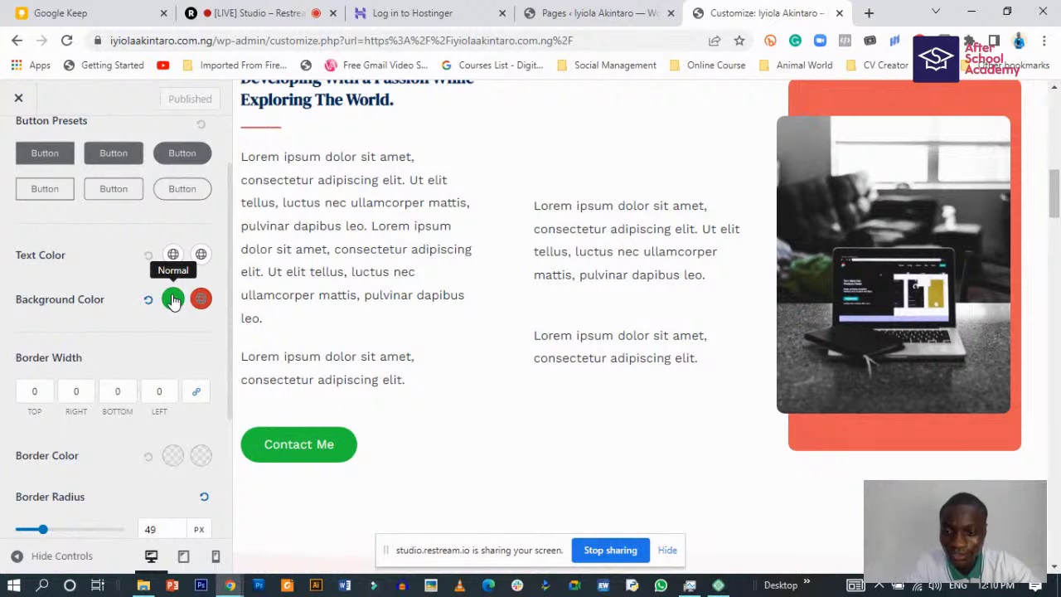
pyautogui.click(174, 300)
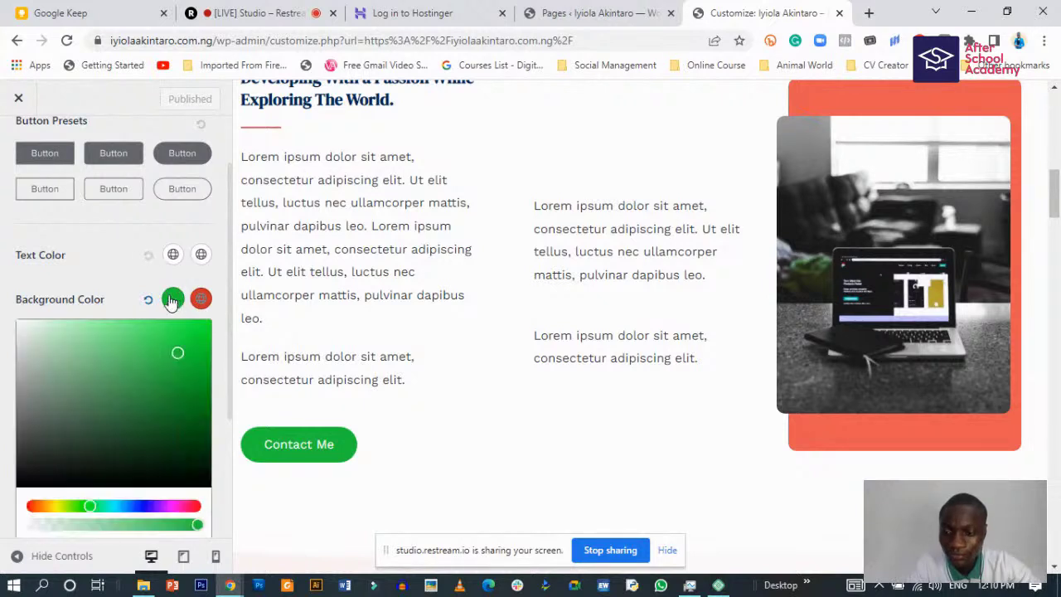
pyautogui.scroll(-3, 2, 406)
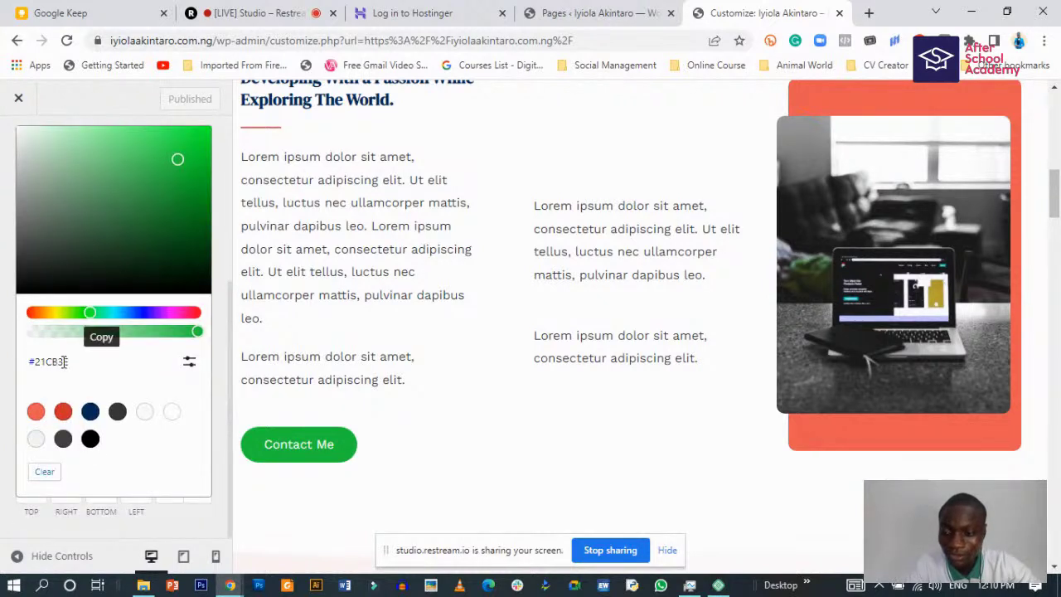
pyautogui.click(98, 366)
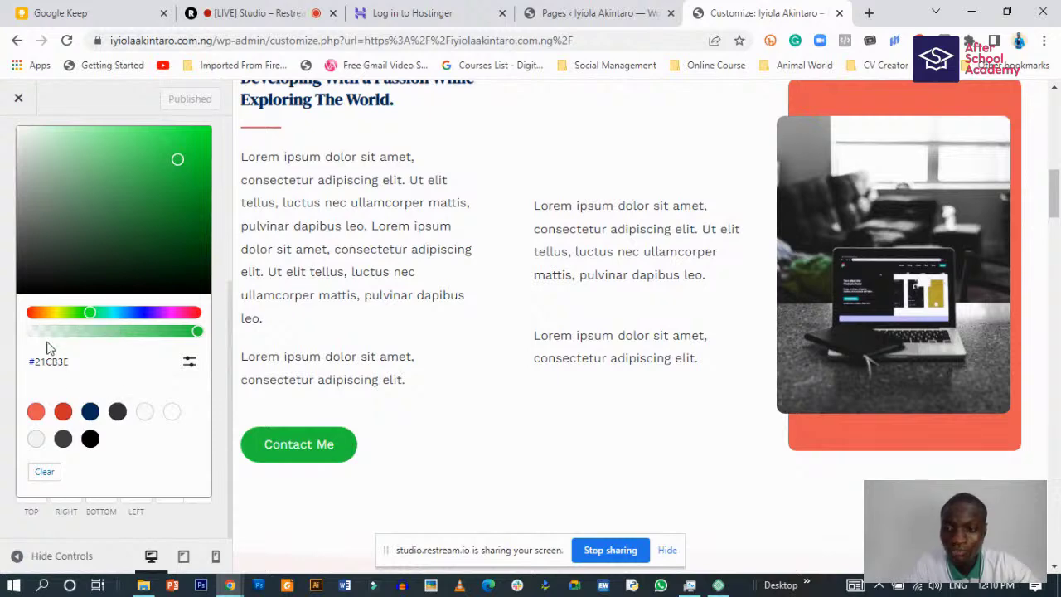
pyautogui.click(83, 12)
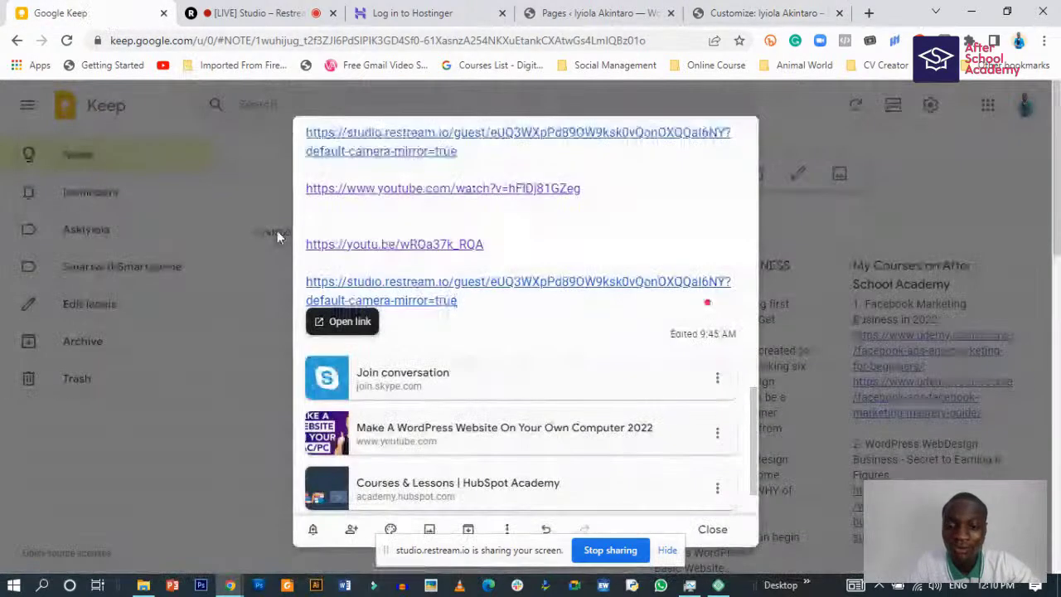
# - Close the links note, paste #21cb3e into a new note and begin the title 'Colour code'
pyautogui.scroll(-1, 514, 452)
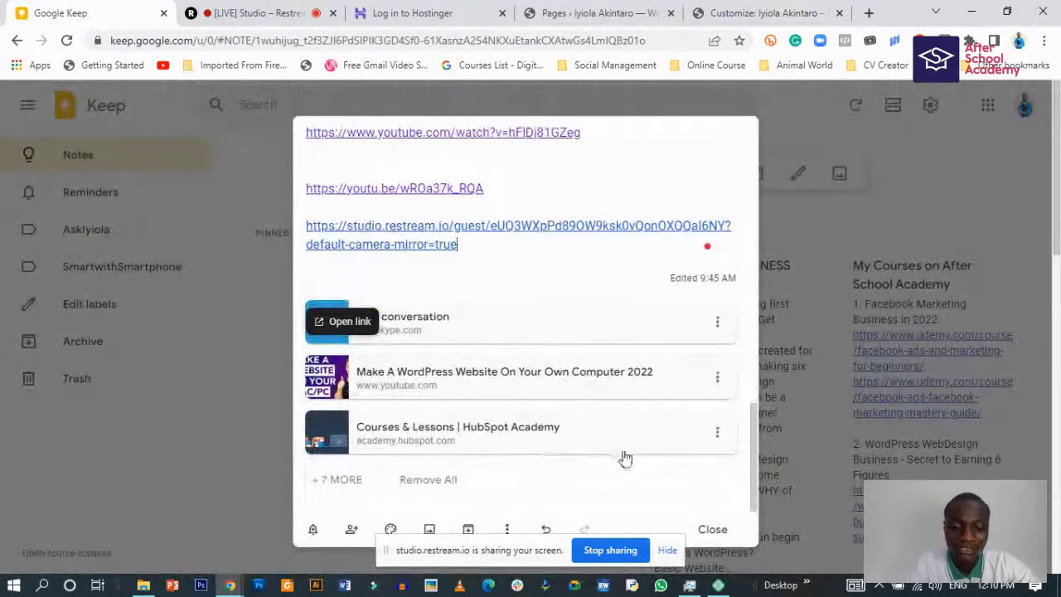
pyautogui.click(712, 530)
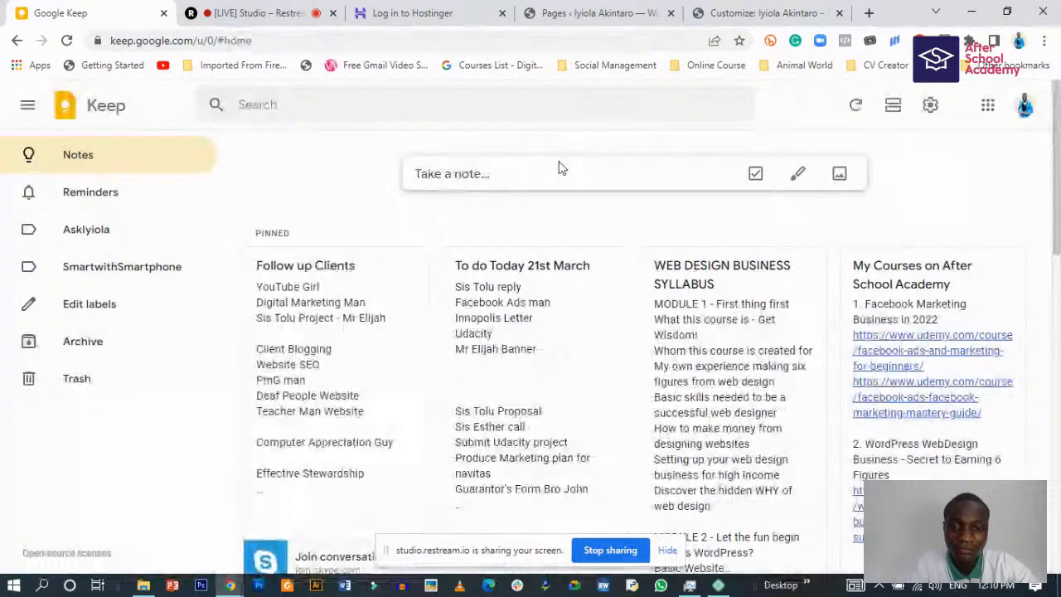
pyautogui.click(531, 174)
pyautogui.write('#21cb3e')
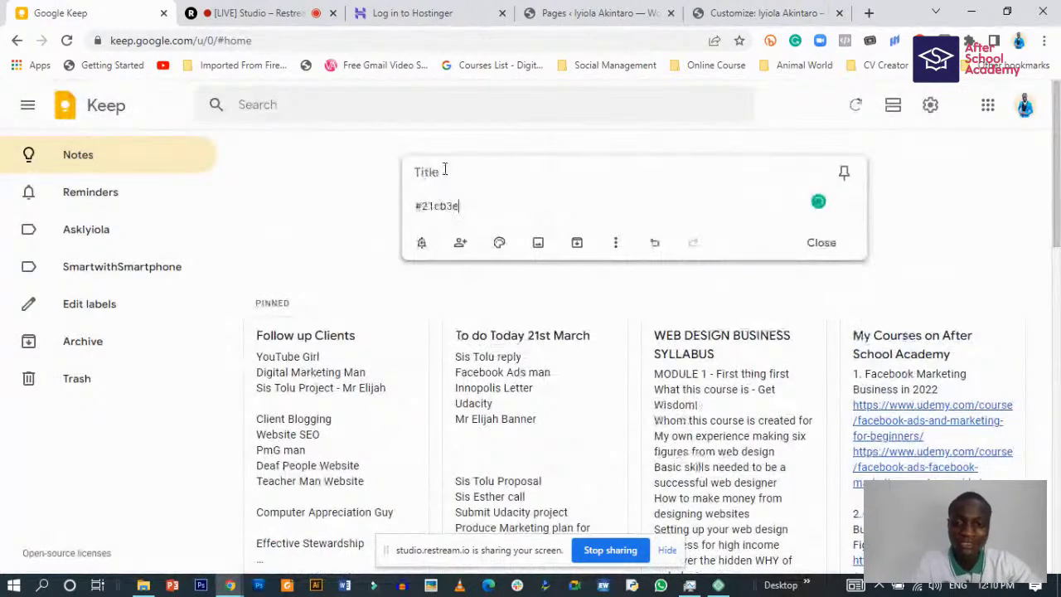
pyautogui.click(454, 172)
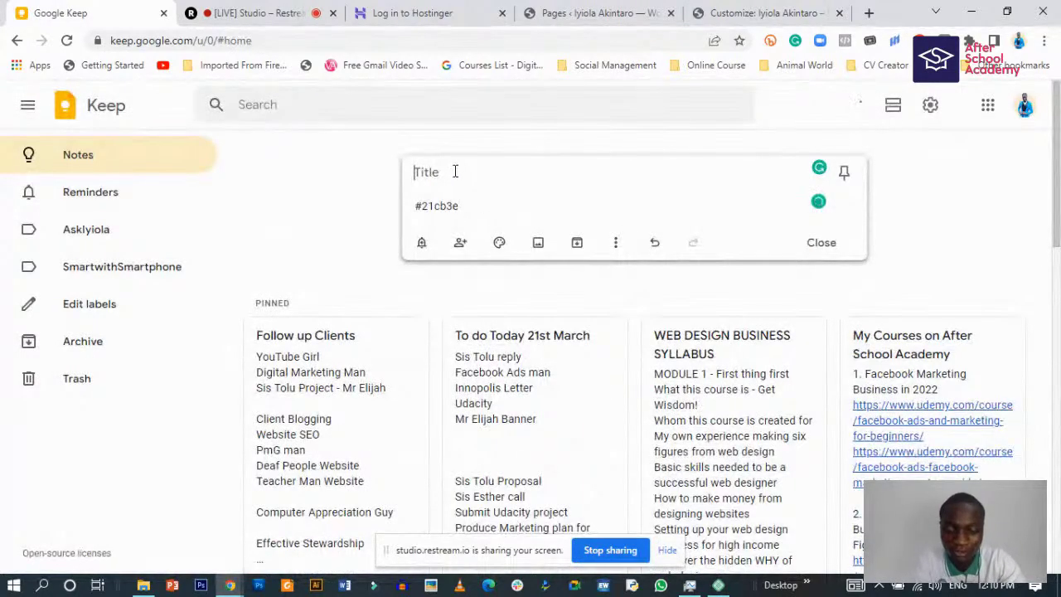
pyautogui.write('C')
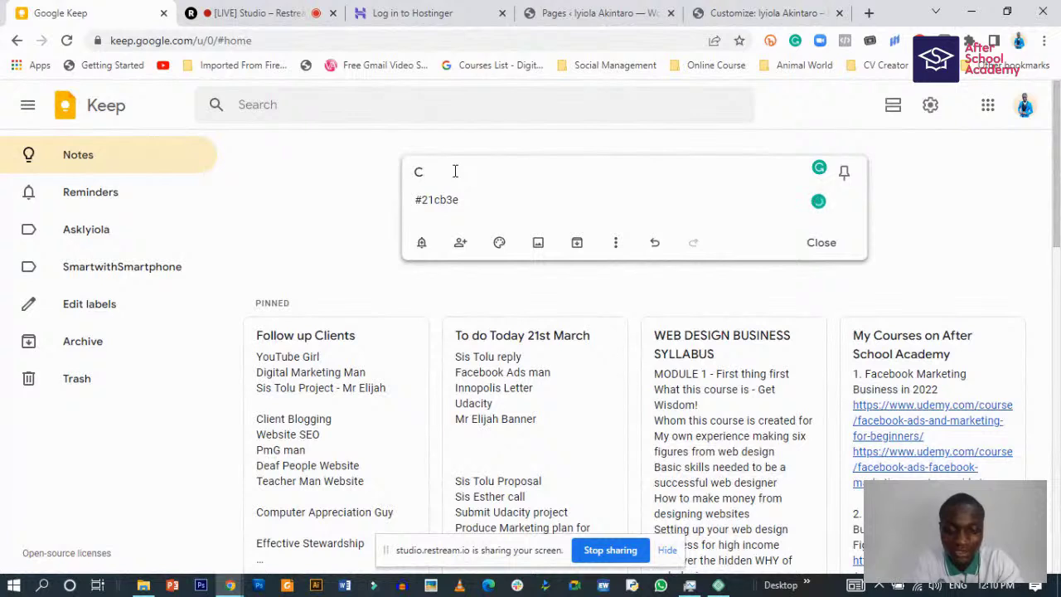
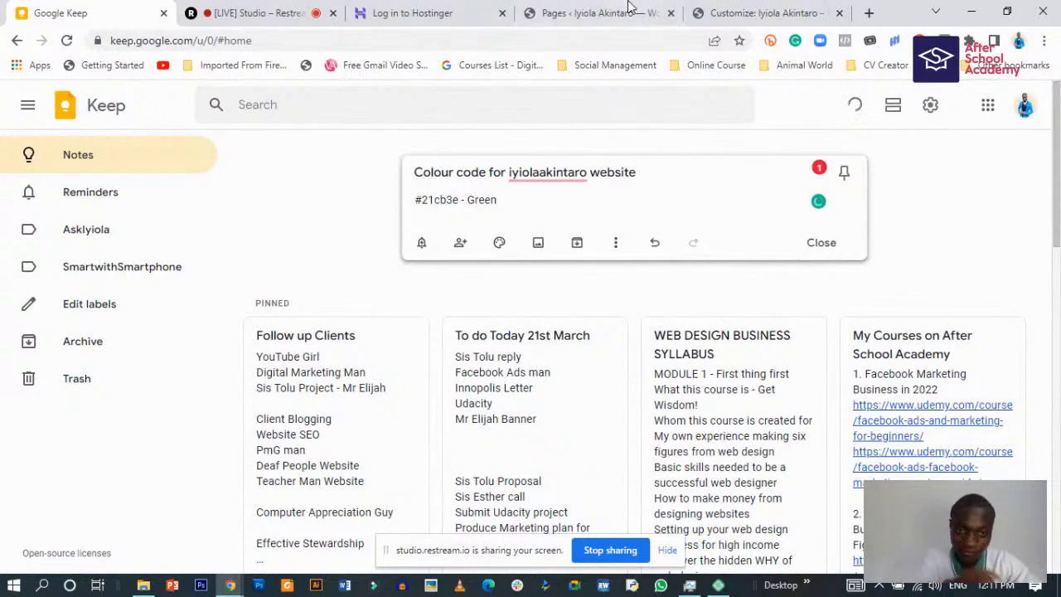
# - Show the Buttons hover background colour, #cf332b, in the Customizer
pyautogui.click(695, 12)
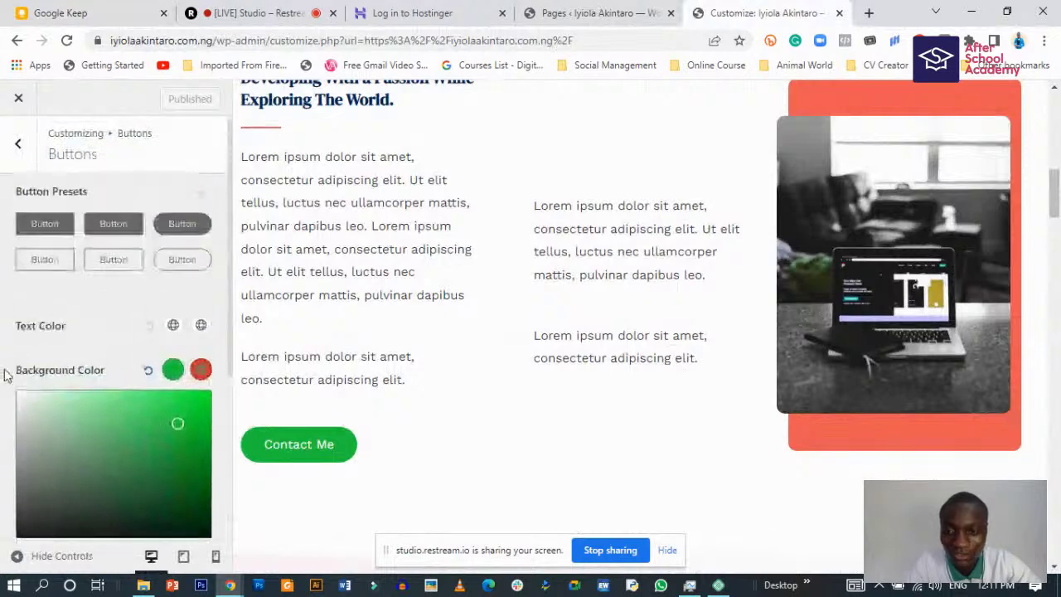
pyautogui.scroll(-2, 350, 418)
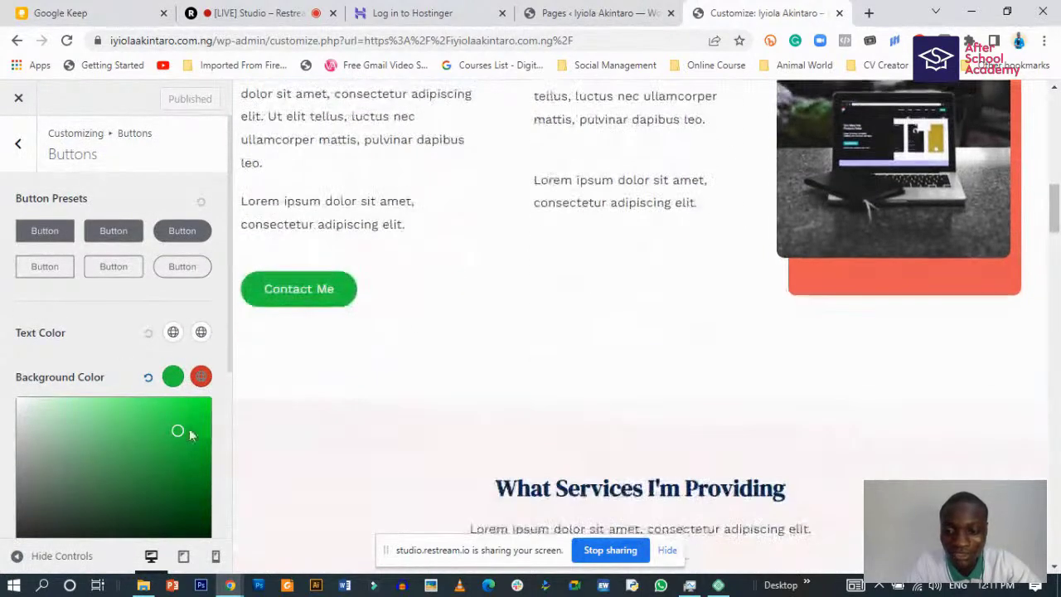
pyautogui.click(200, 377)
pyautogui.scroll(-3, 91, 468)
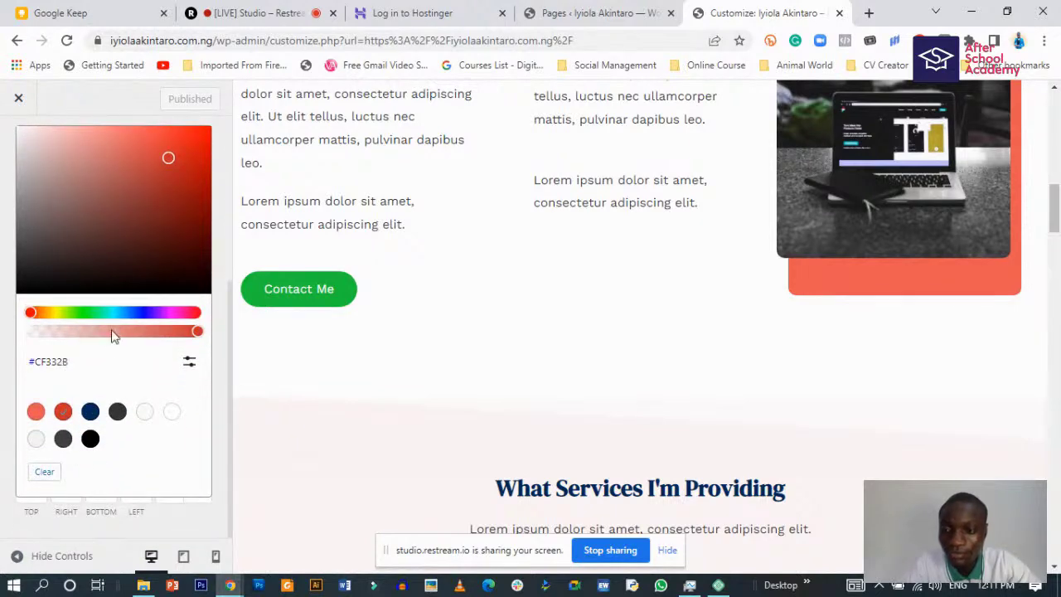
# - Add '#cf332b - Red Hover' as a new line in the colour-code note
pyautogui.click(30, 7)
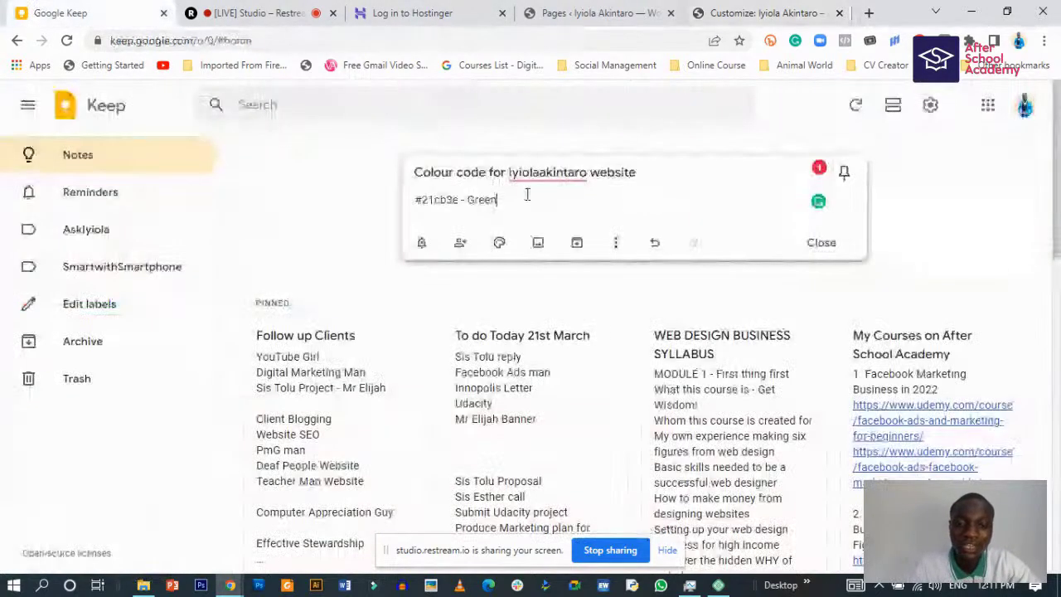
pyautogui.press('Return')
pyautogui.write('#cf332b')
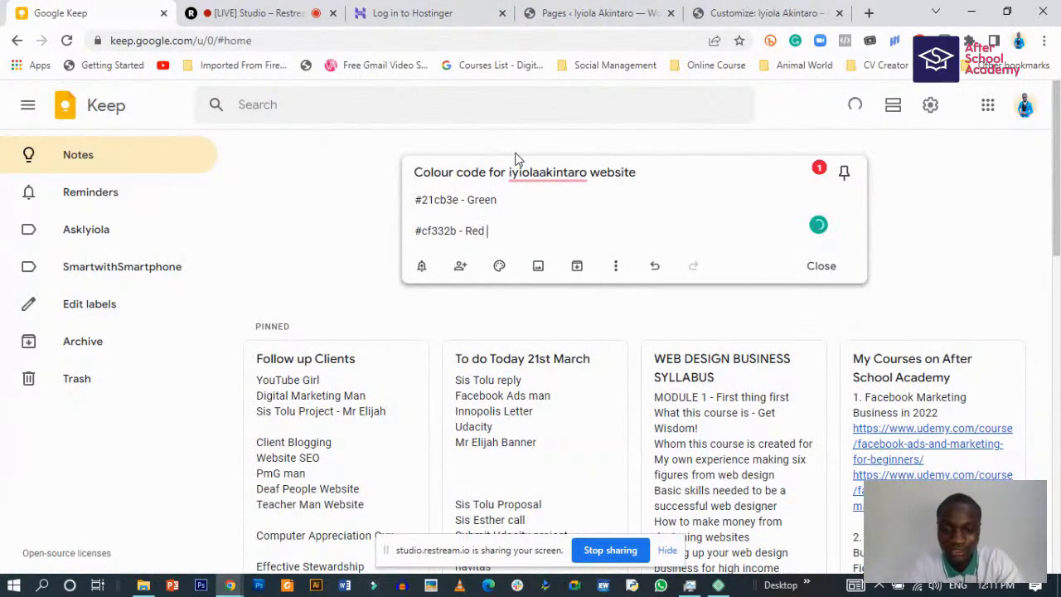
pyautogui.write('- Red Hover')
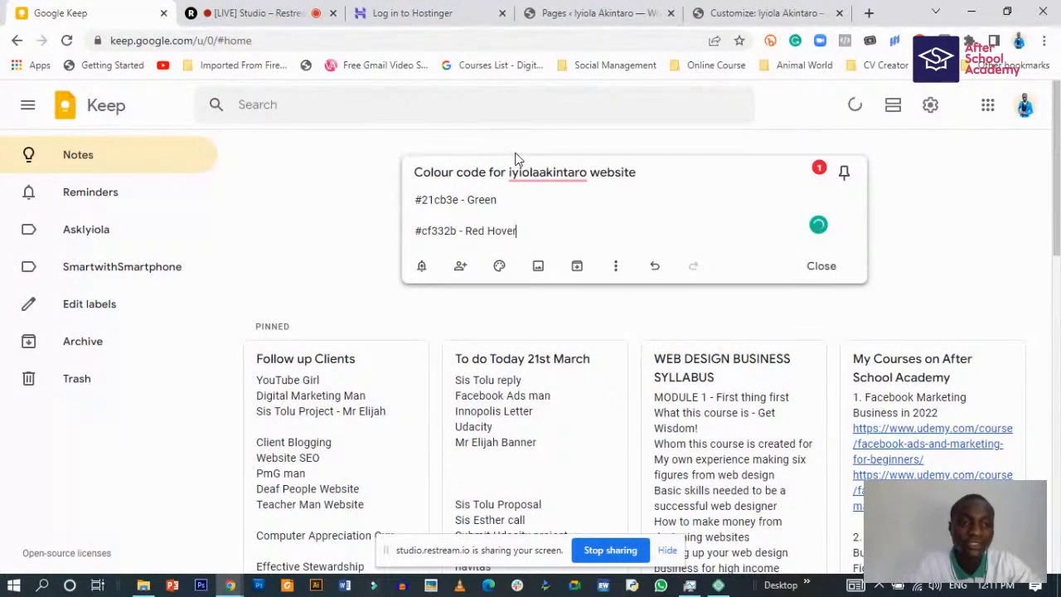
pyautogui.click(800, 10)
pyautogui.click(135, 385)
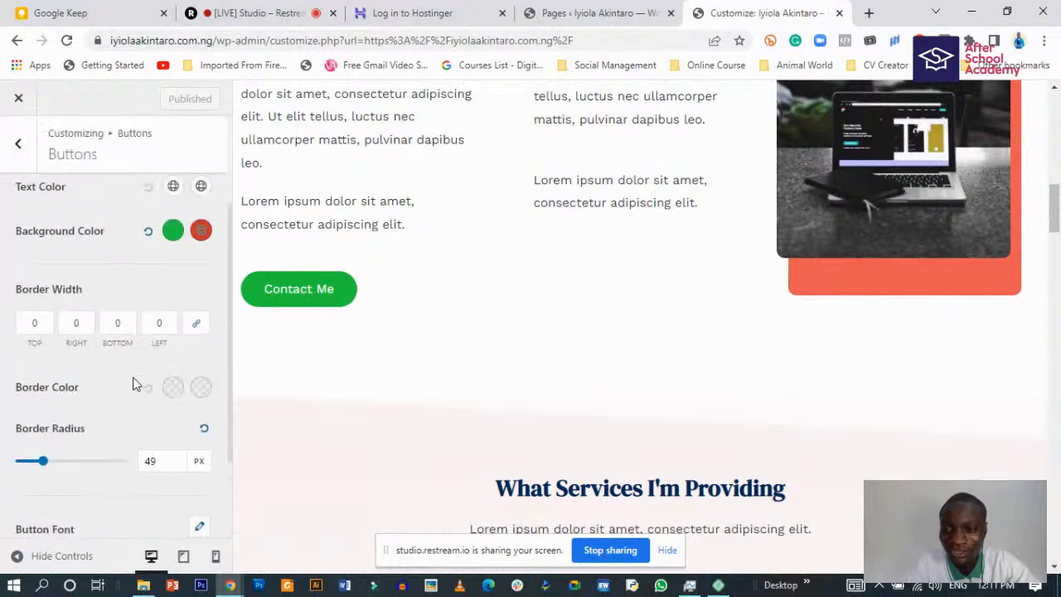
pyautogui.scroll(2, 145, 383)
# - Add the Global Colors theme colour to the note as '#08acf2 - Cyan'
pyautogui.click(18, 142)
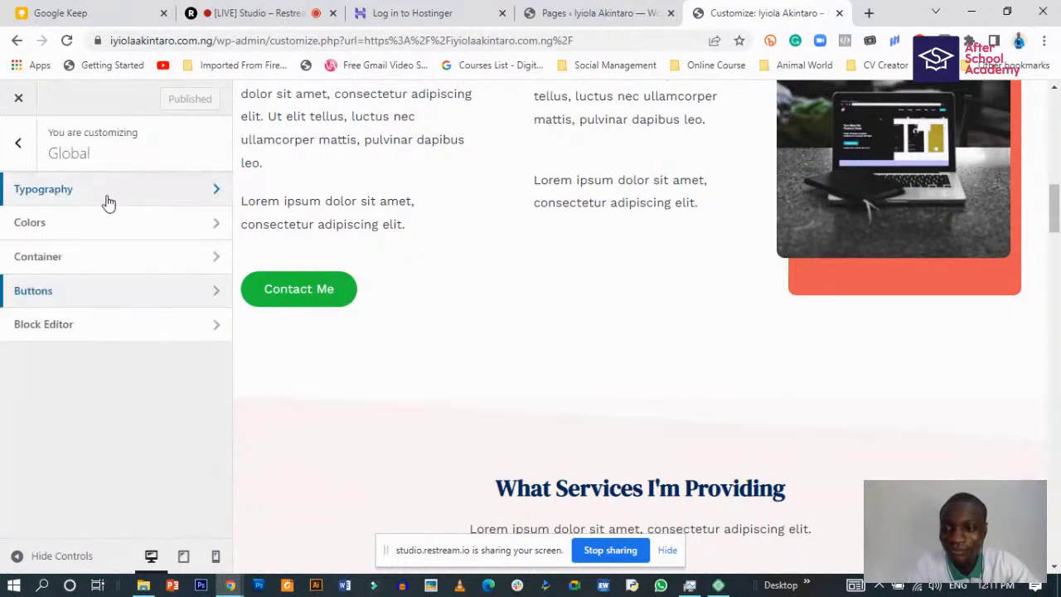
pyautogui.click(99, 193)
pyautogui.click(18, 143)
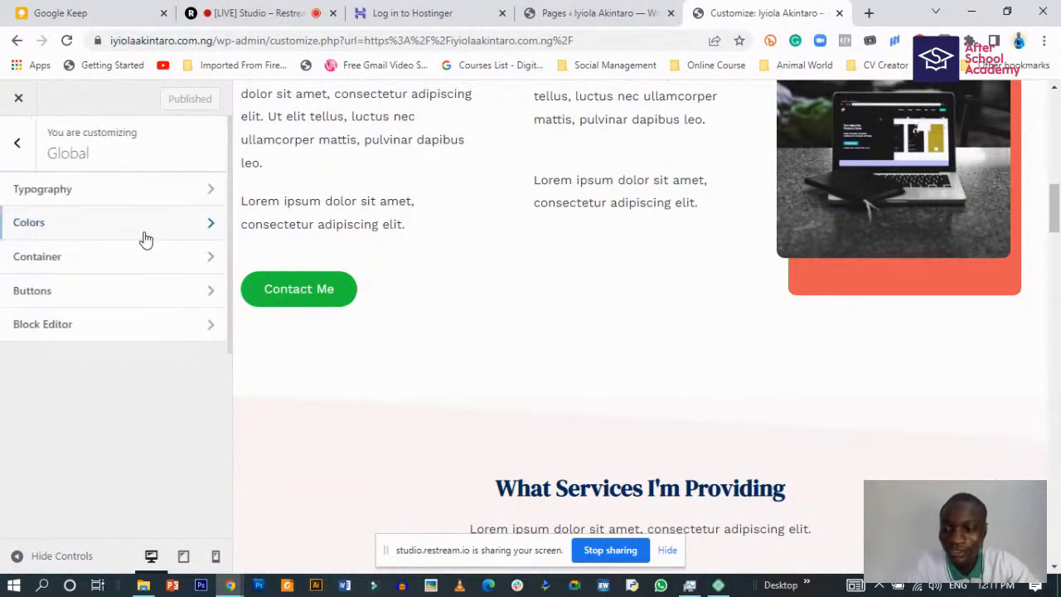
pyautogui.click(141, 232)
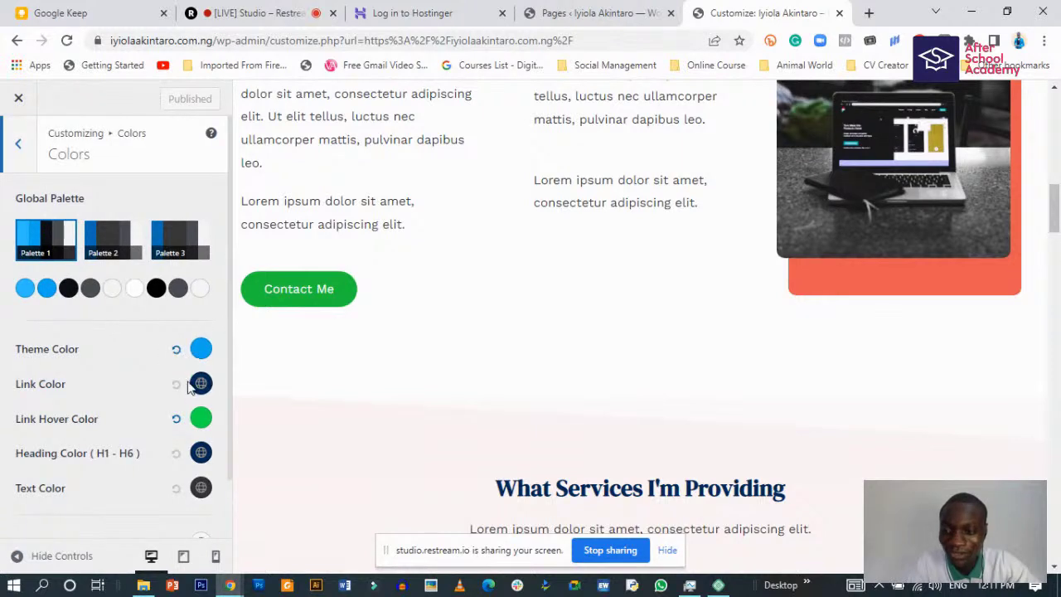
pyautogui.click(201, 350)
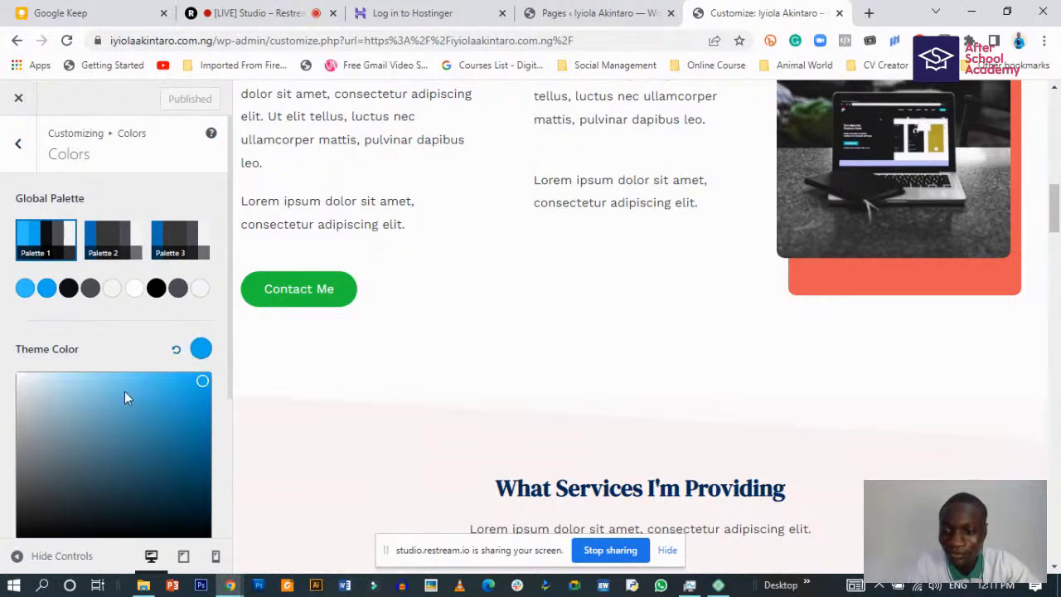
pyautogui.scroll(-3, 125, 398)
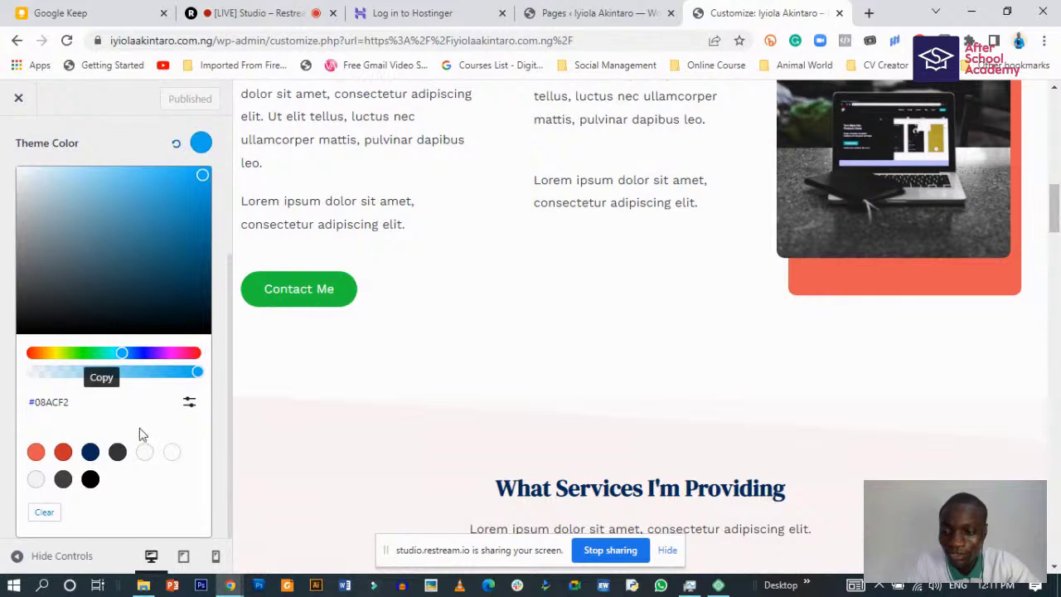
pyautogui.click(97, 8)
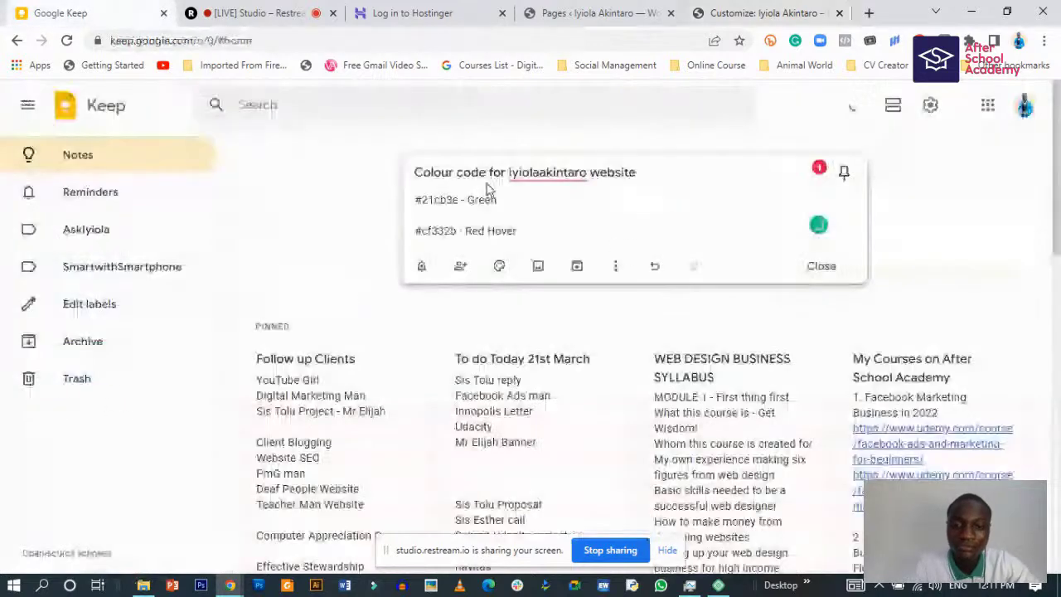
pyautogui.click(533, 230)
pyautogui.press('Return')
pyautogui.write('#08acf2')
pyautogui.write('-')
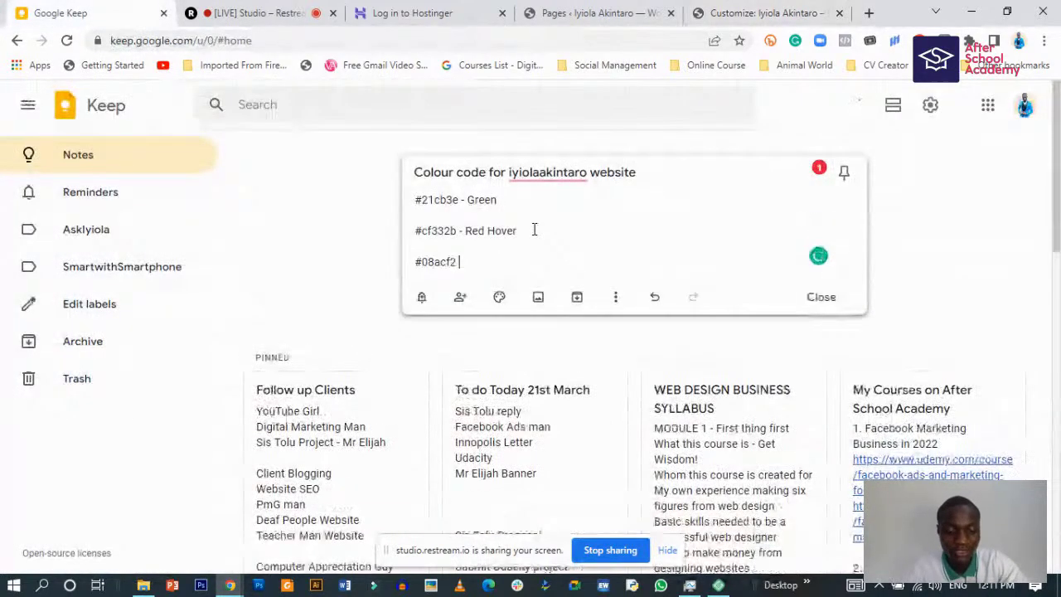
pyautogui.write(' Cyan')
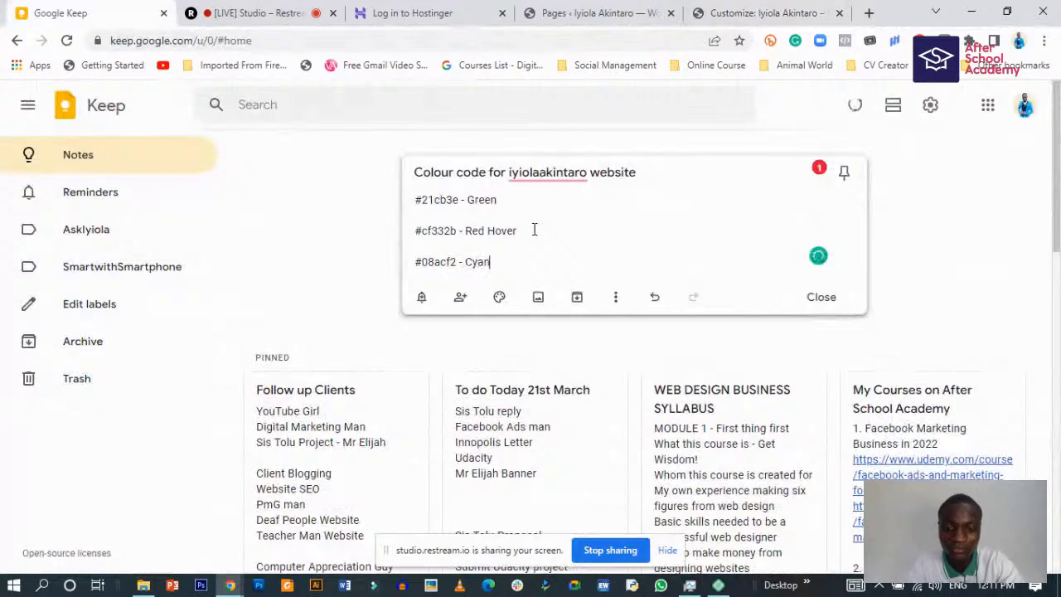
# - Check the link colour, then paste heading colour #002d5b into the note
pyautogui.click(711, 12)
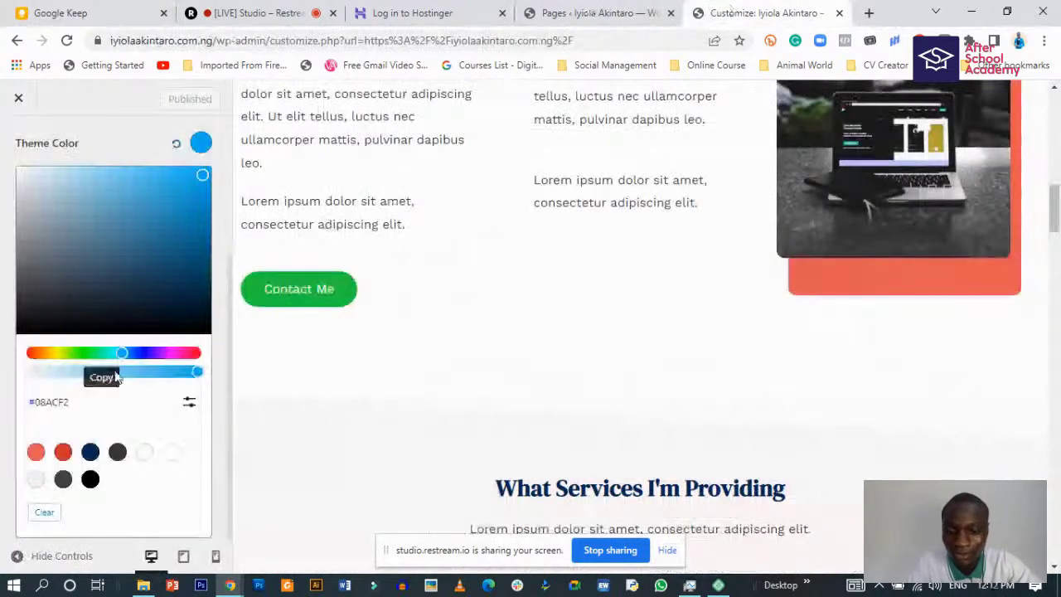
pyautogui.click(5, 278)
pyautogui.click(200, 366)
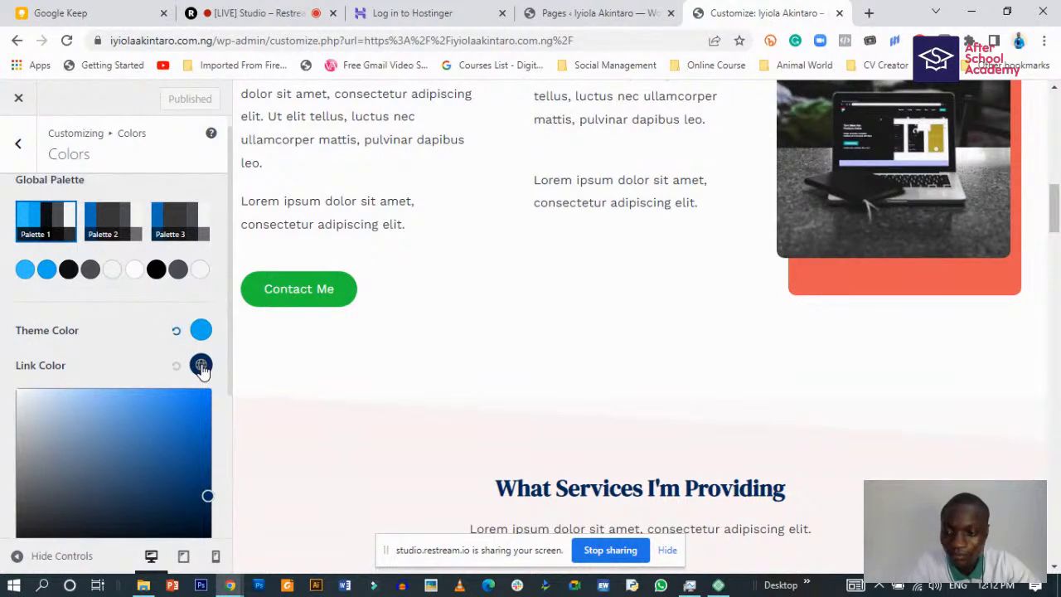
pyautogui.click(3, 354)
pyautogui.scroll(-1, 464, 431)
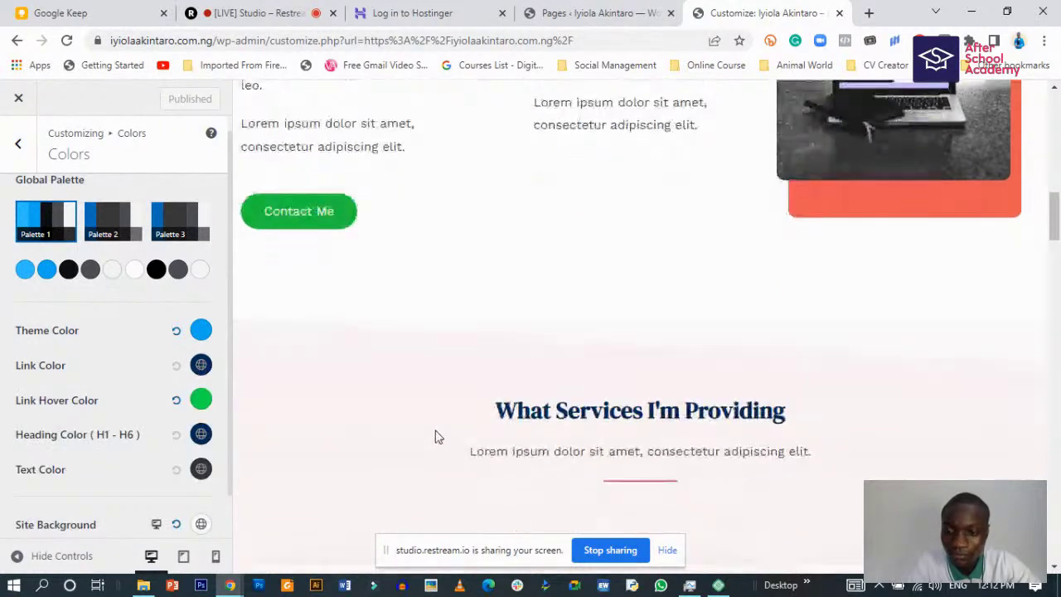
pyautogui.click(201, 434)
pyautogui.scroll(-2, 117, 489)
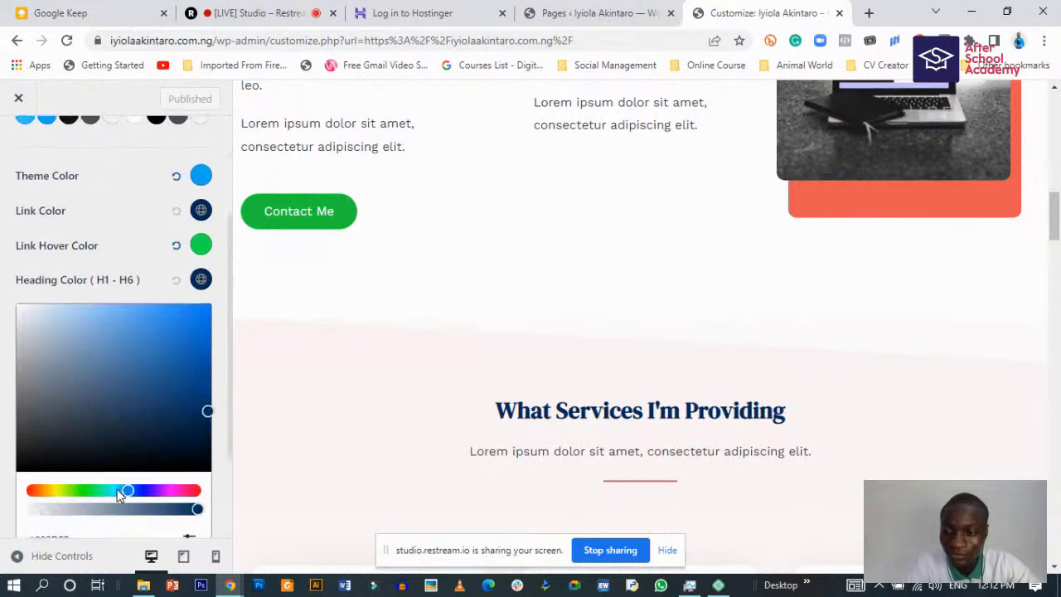
pyautogui.scroll(-2, 149, 448)
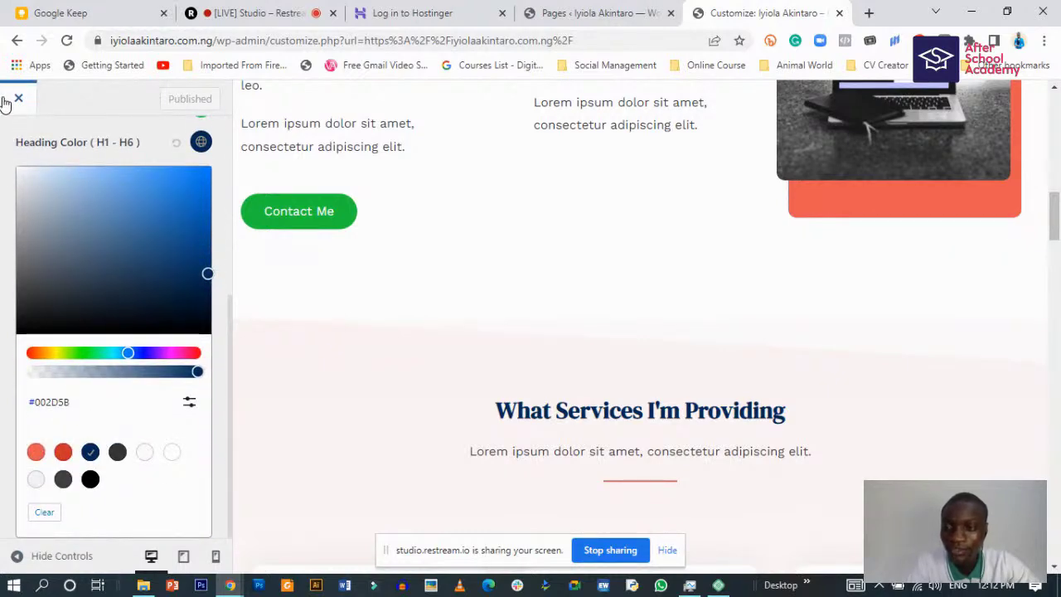
pyautogui.click(82, 10)
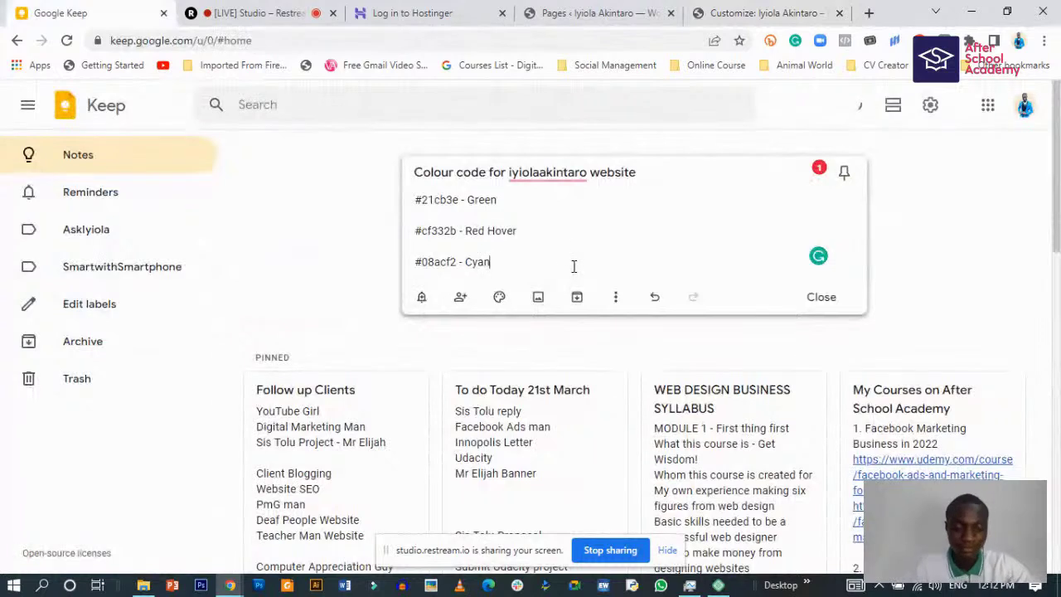
pyautogui.press('Return')
pyautogui.write('#002d5b')
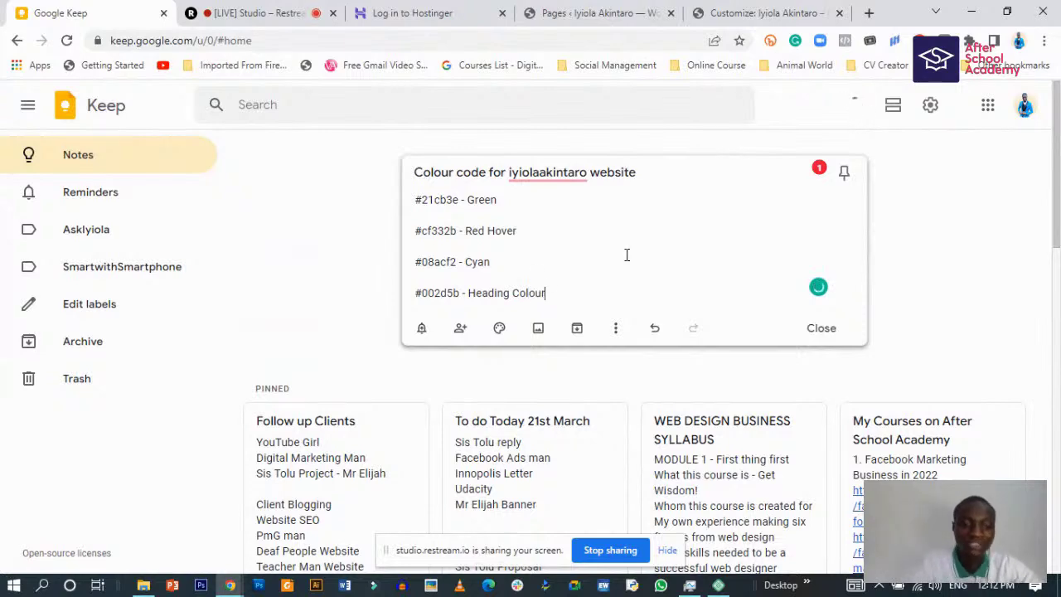
pyautogui.click(734, 10)
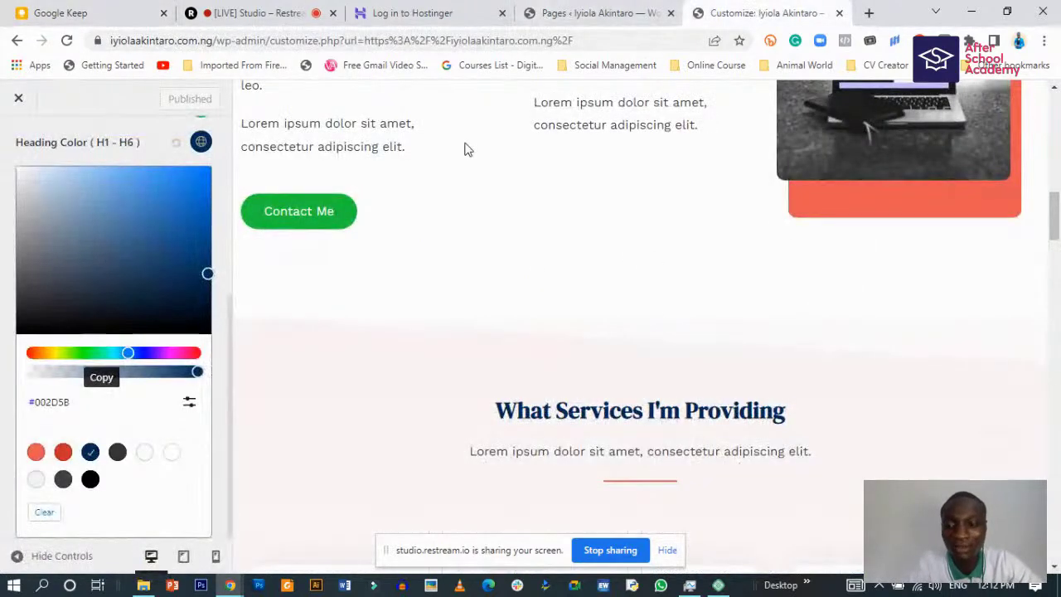
# - Close the heading colour picker and back out of Global to the top-level Customizer sections
pyautogui.click(2, 181)
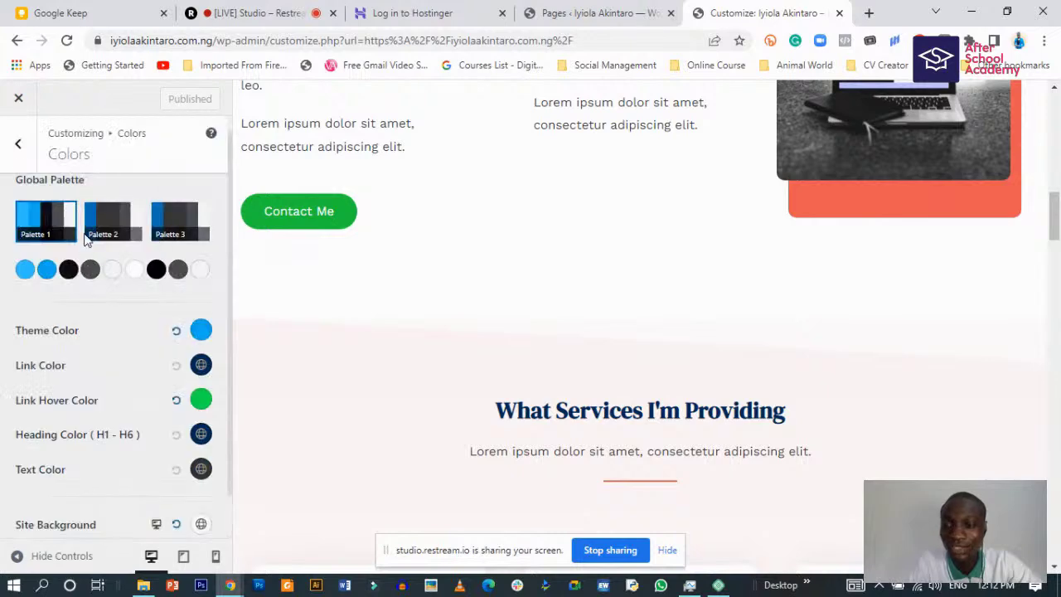
pyautogui.scroll(-2, 251, 317)
pyautogui.scroll(-2, 465, 284)
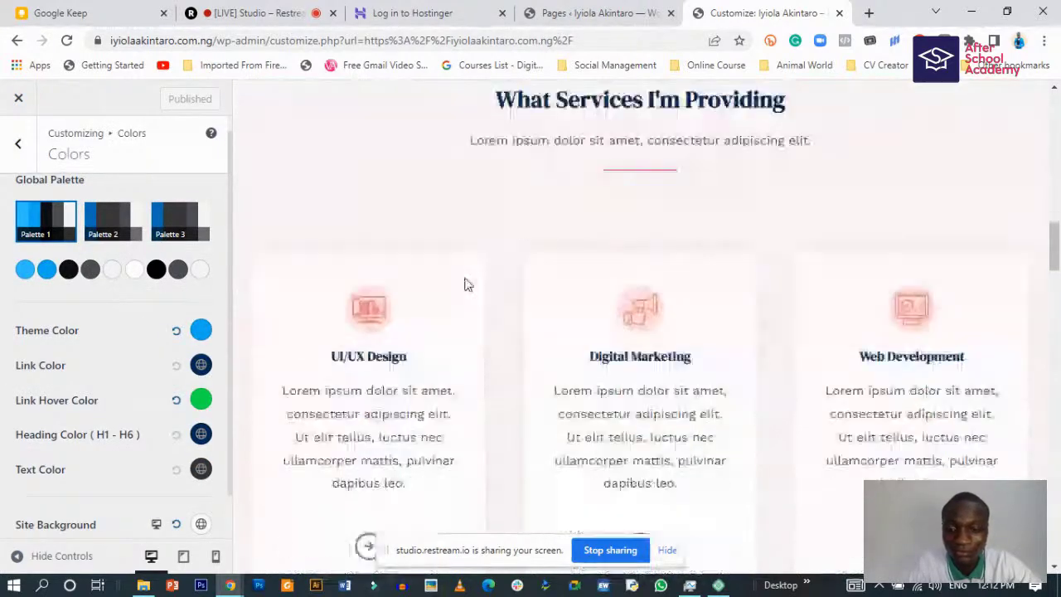
pyautogui.scroll(5, 456, 288)
pyautogui.scroll(-2, 563, 377)
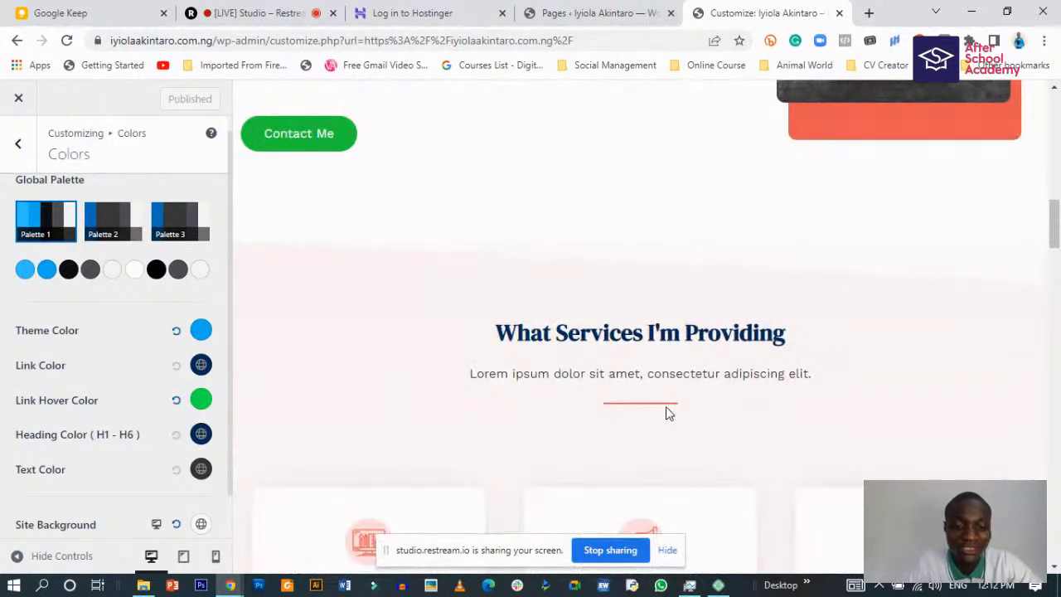
pyautogui.scroll(-3, 670, 413)
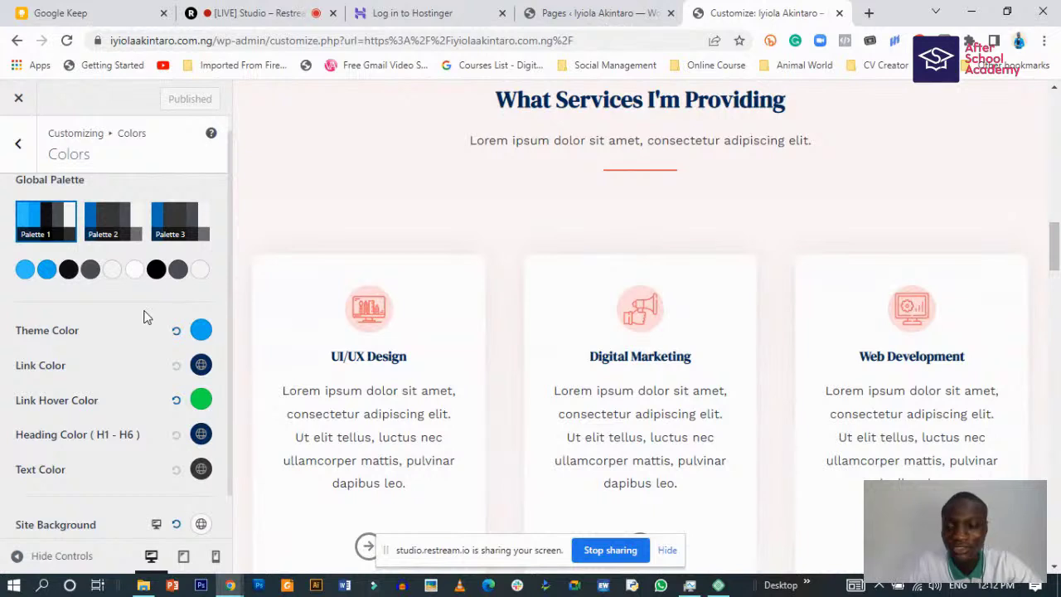
pyautogui.scroll(1, 144, 316)
pyautogui.click(18, 142)
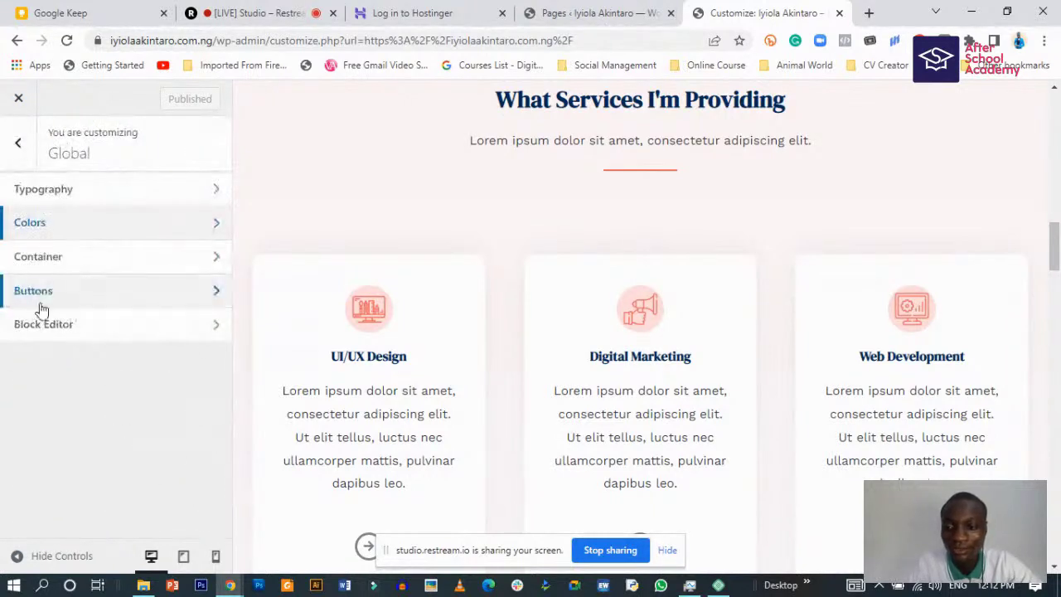
pyautogui.click(18, 142)
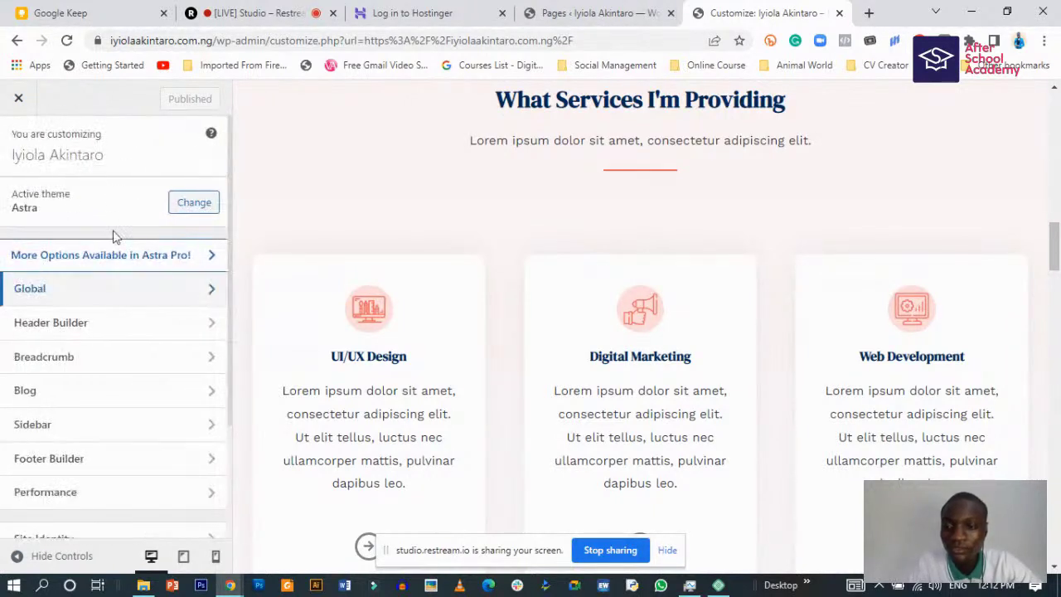
pyautogui.scroll(-2, 91, 365)
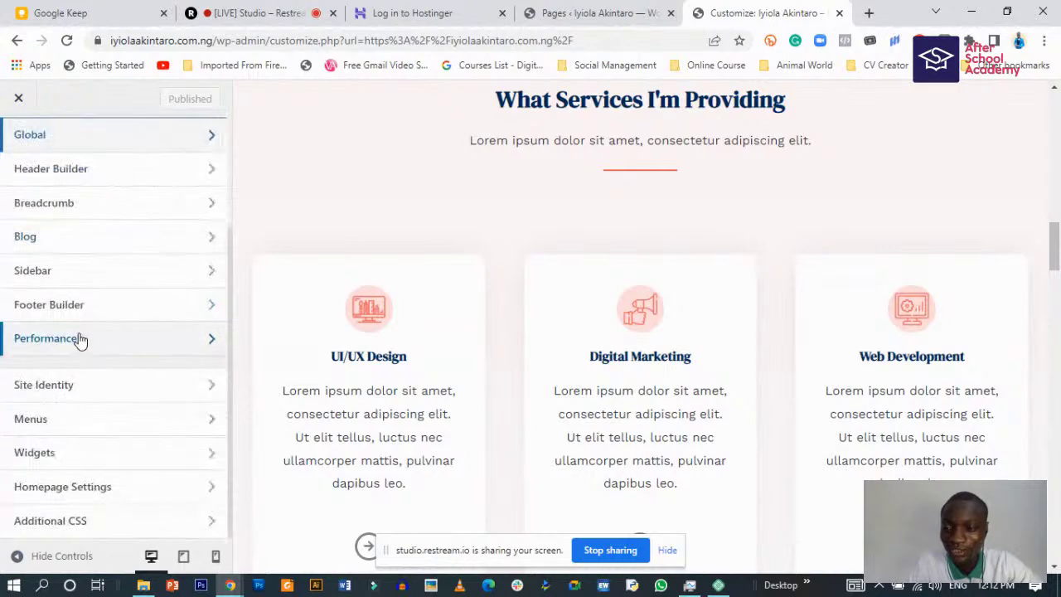
pyautogui.scroll(8, 390, 365)
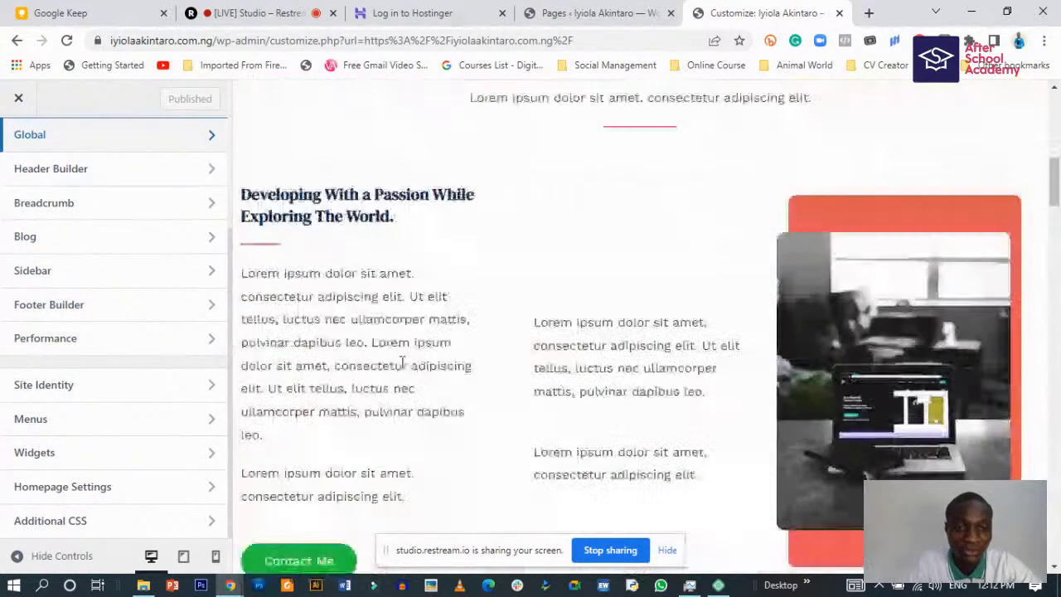
pyautogui.scroll(6, 404, 359)
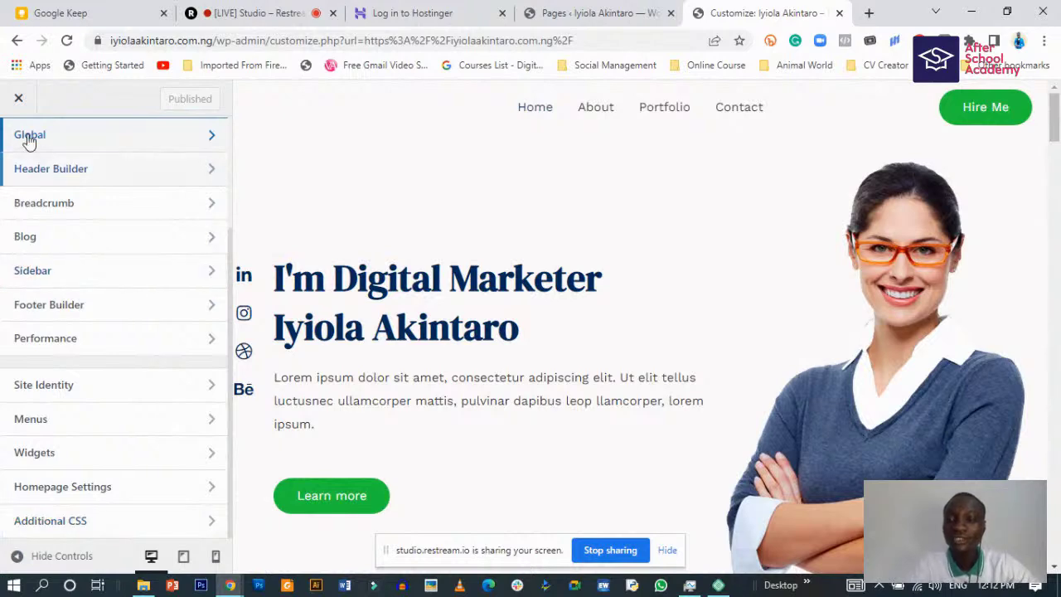
# - Exit the Customizer, scroll through the live homepage, and switch to the admin Pages list
pyautogui.click(18, 98)
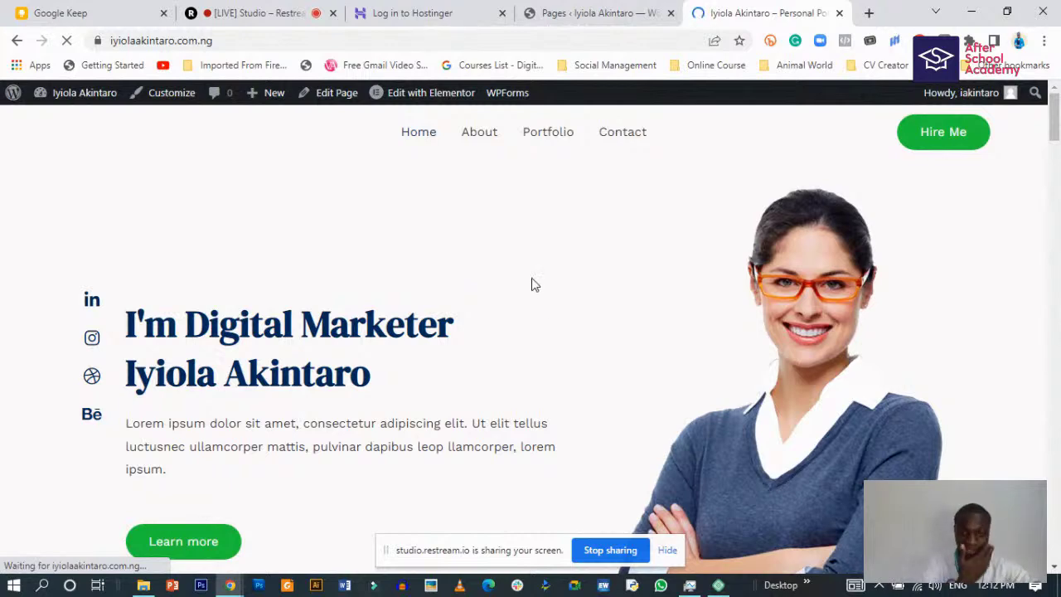
pyautogui.scroll(-8, 427, 348)
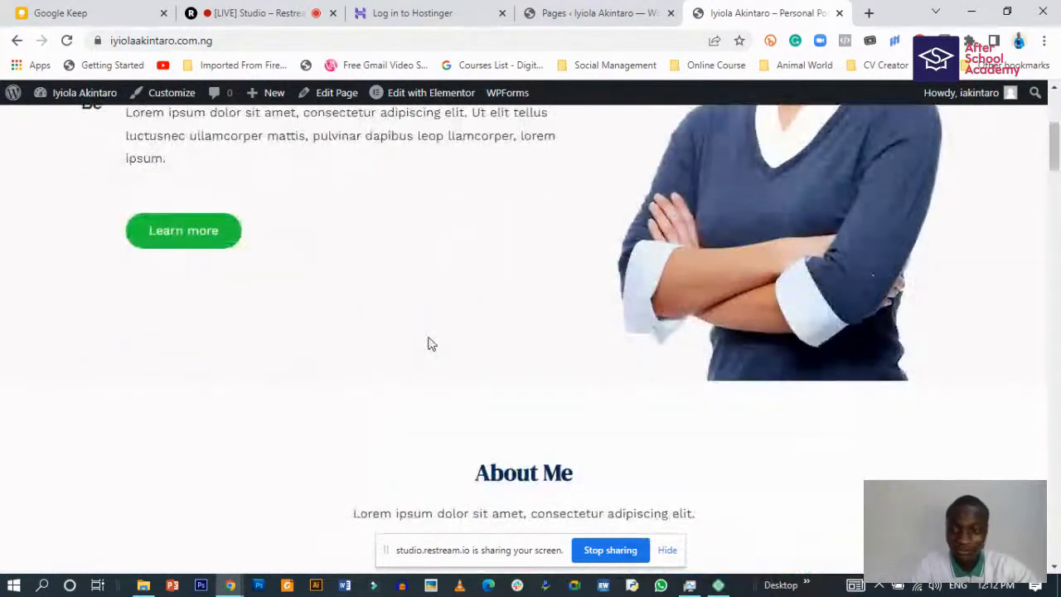
pyautogui.scroll(-4, 431, 334)
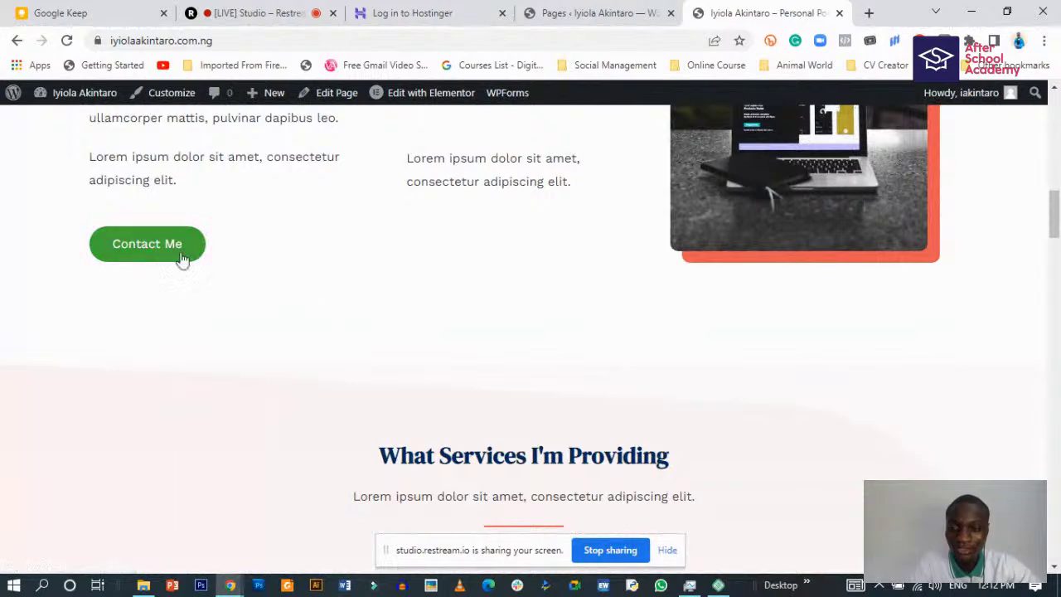
pyautogui.scroll(-4, 621, 384)
pyautogui.scroll(-4, 602, 406)
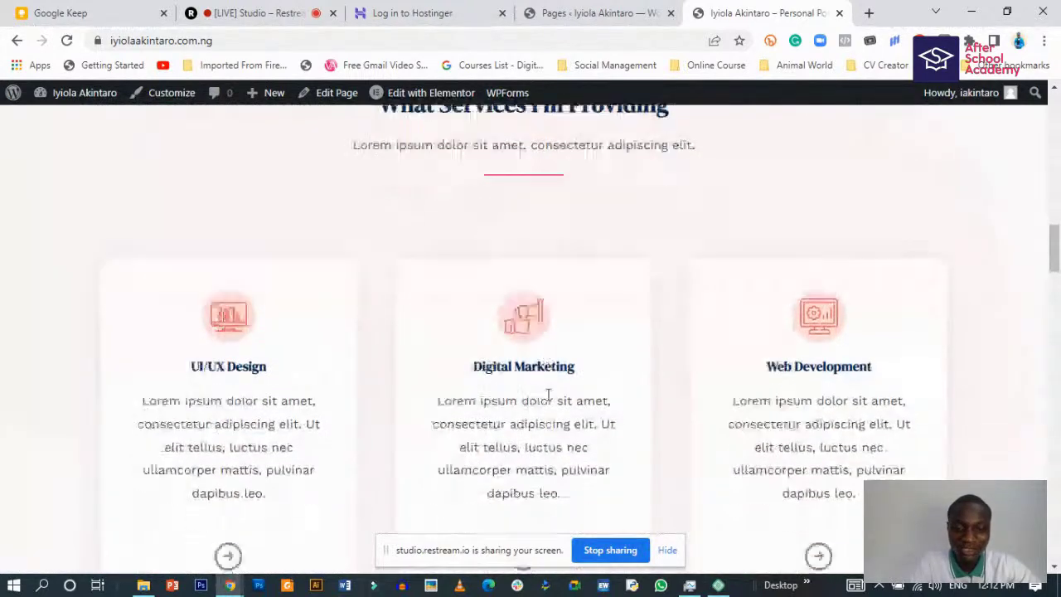
pyautogui.scroll(-3, 543, 392)
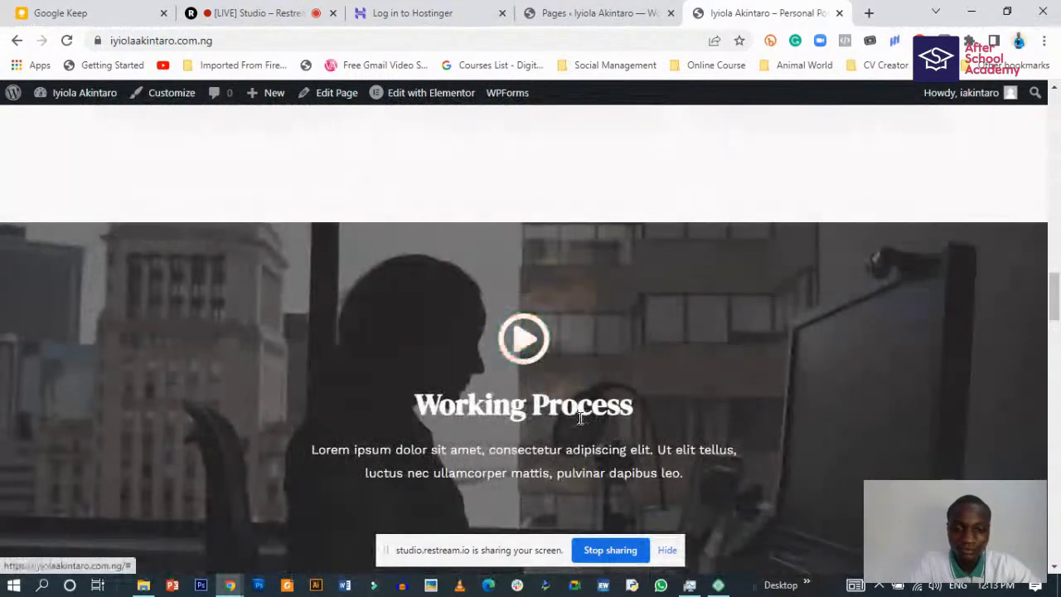
pyautogui.scroll(-4, 524, 348)
pyautogui.scroll(-7, 558, 404)
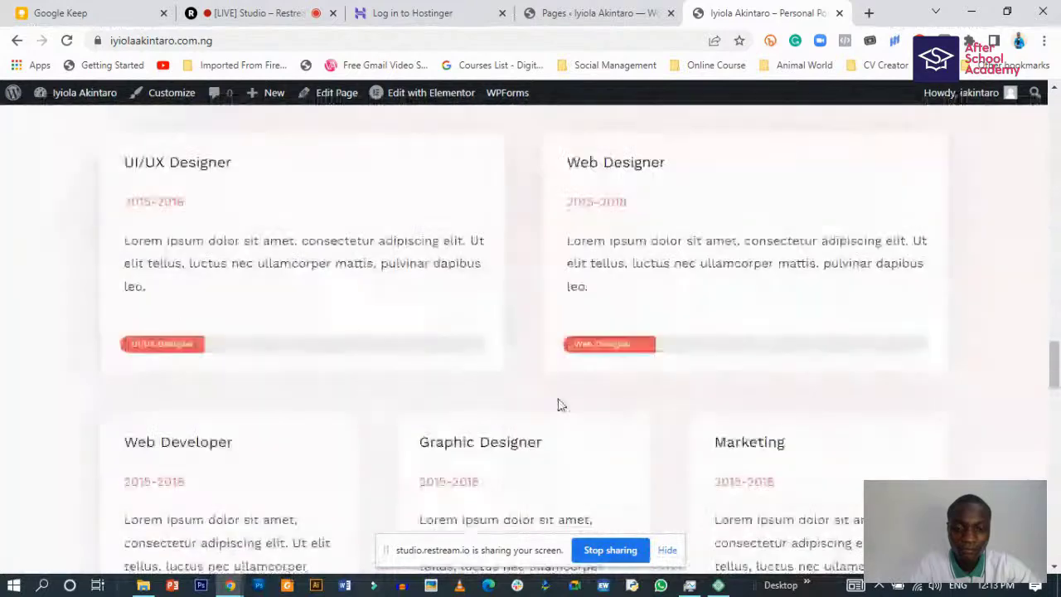
pyautogui.scroll(20, 481, 450)
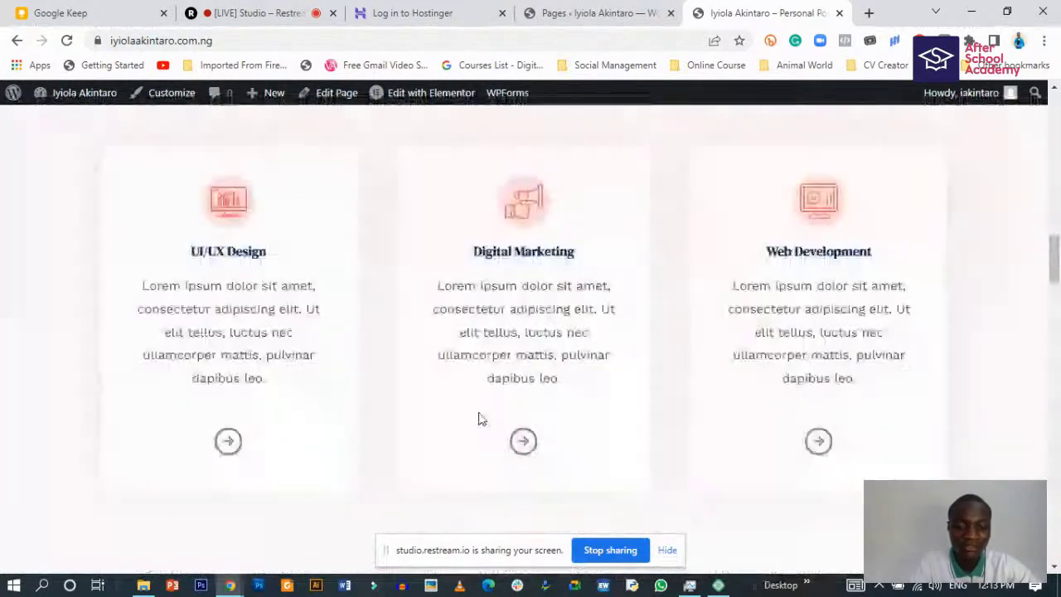
pyautogui.click(564, 6)
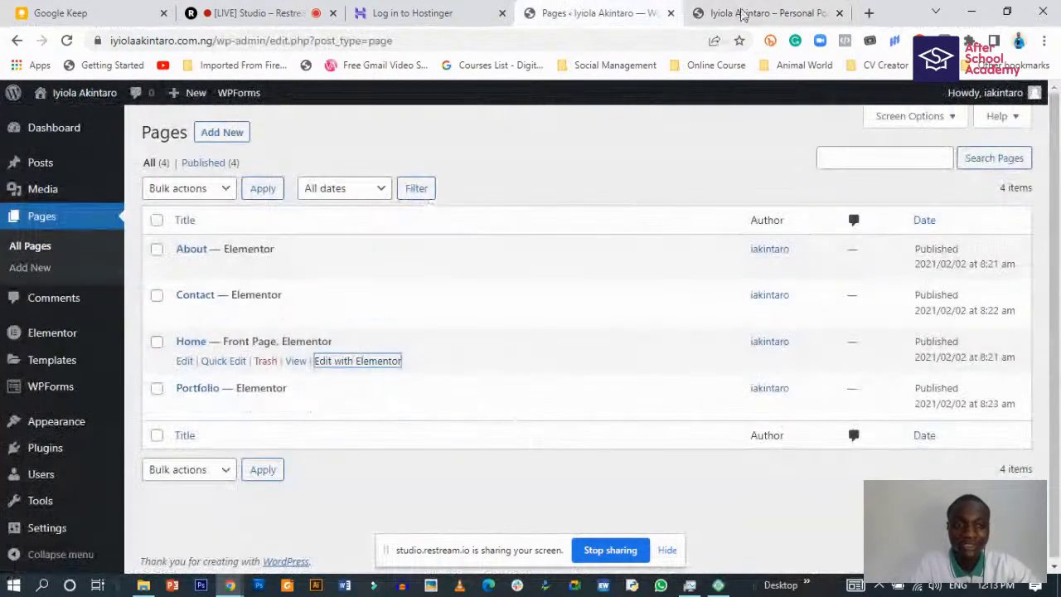
# - Load the Home page in Elementor via 'Edit with Elementor' on the live site
pyautogui.click(739, 11)
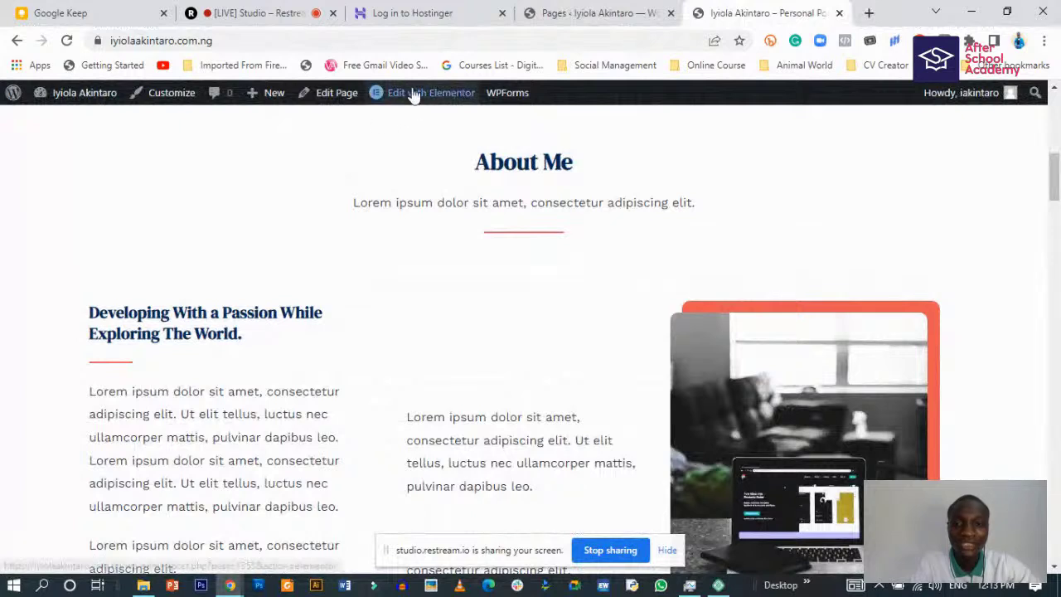
pyautogui.moveTo(423, 98)
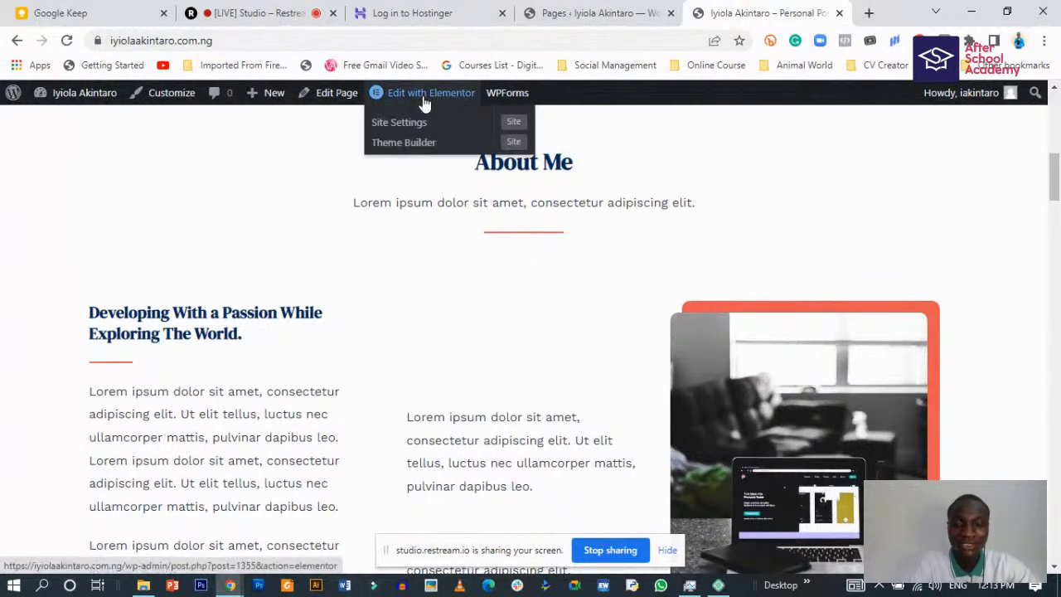
pyautogui.click(424, 97)
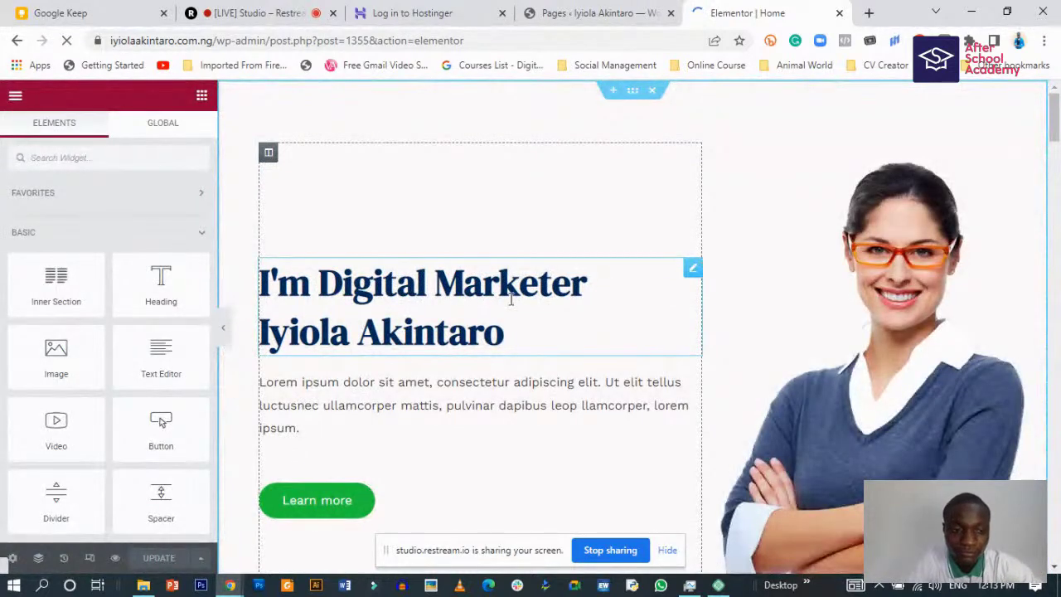
# - Raise the hero heading's typography size to about 62 px and preview the page full width
pyautogui.click(516, 342)
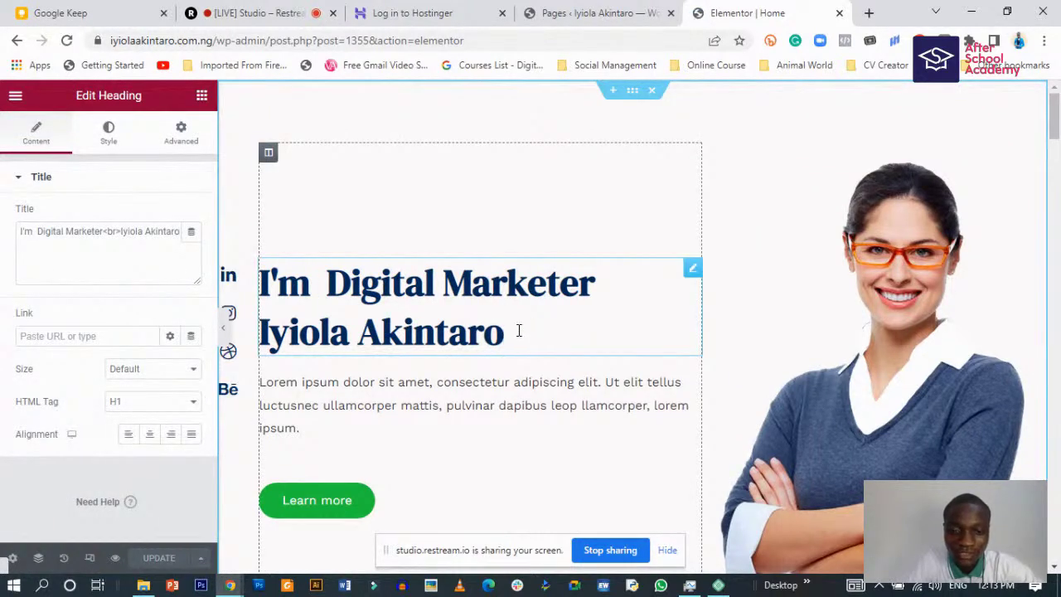
pyautogui.click(107, 132)
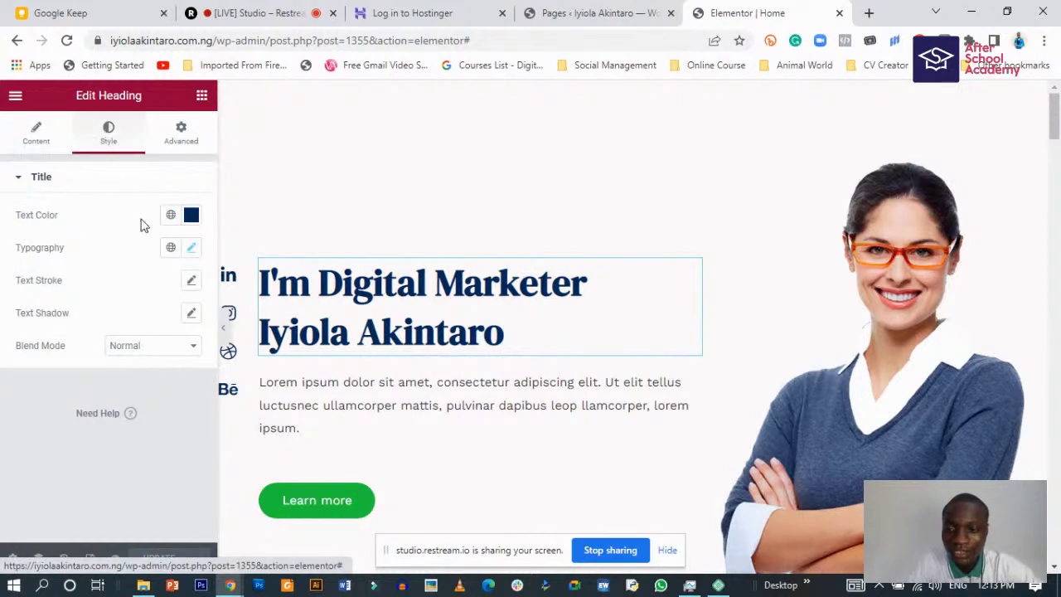
pyautogui.click(189, 248)
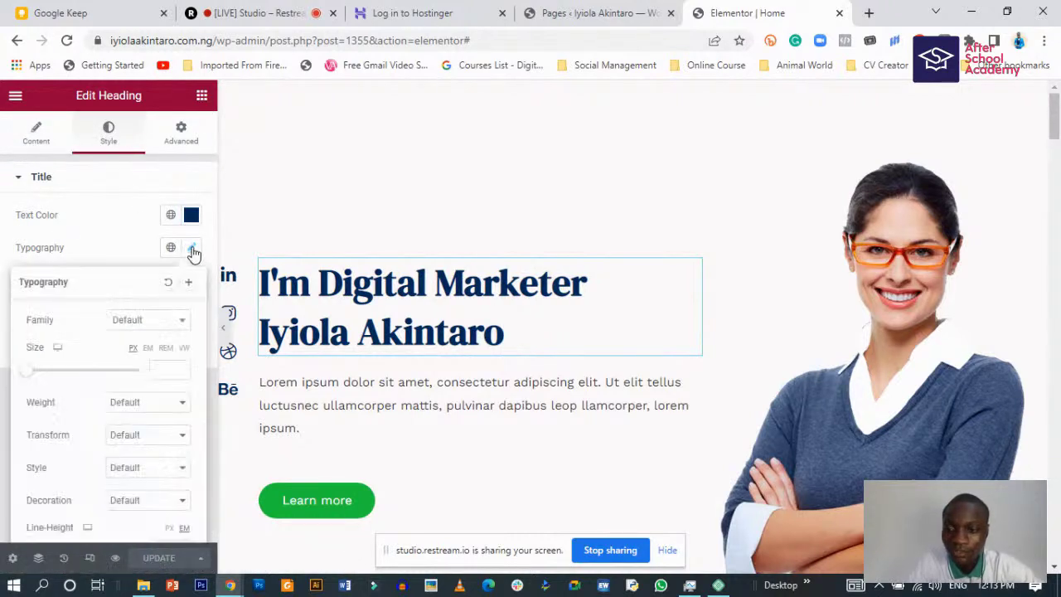
pyautogui.moveTo(30, 375); pyautogui.dragTo(65, 376)
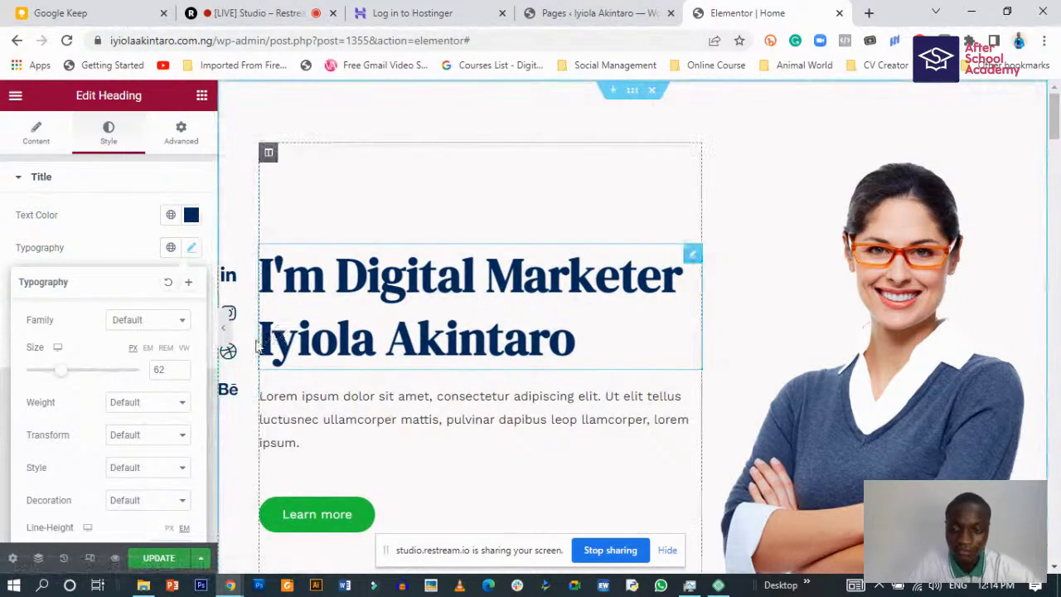
pyautogui.click(224, 330)
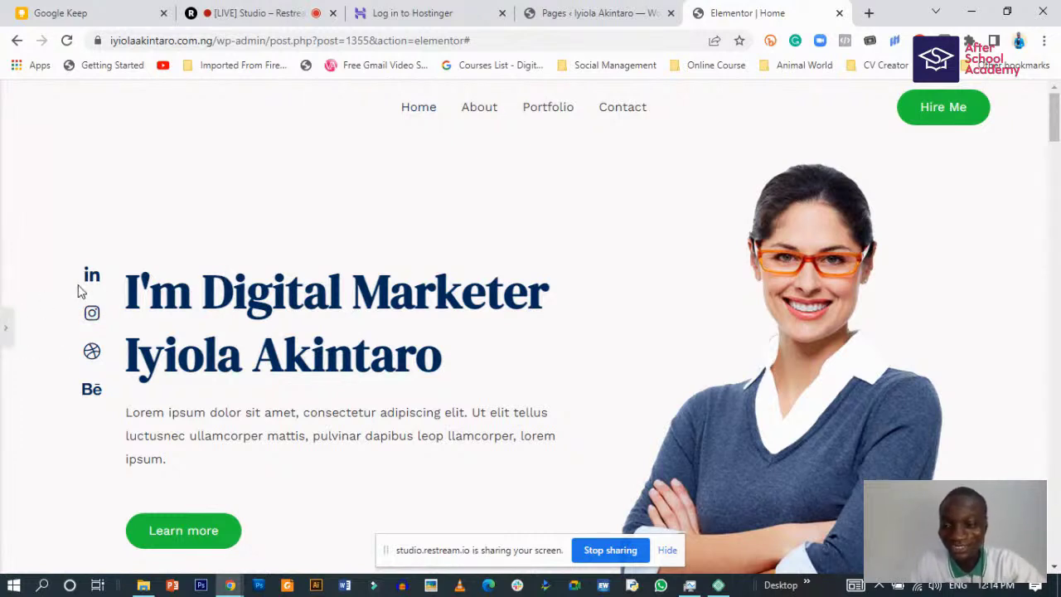
# - Restore the Elementor panel and bring up the hero heading's Title content settings
pyautogui.click(5, 332)
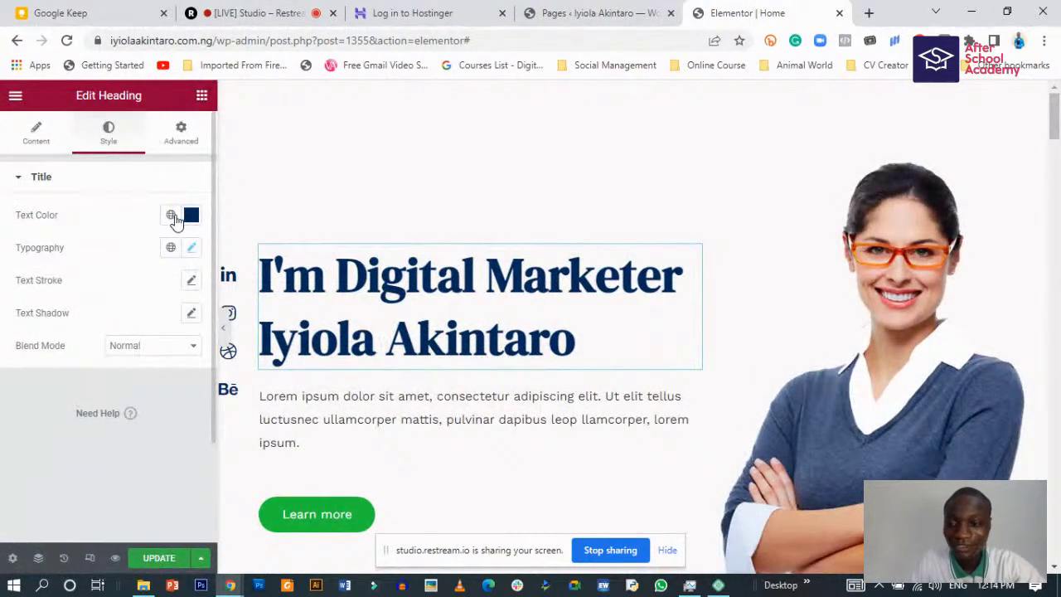
pyautogui.click(403, 276)
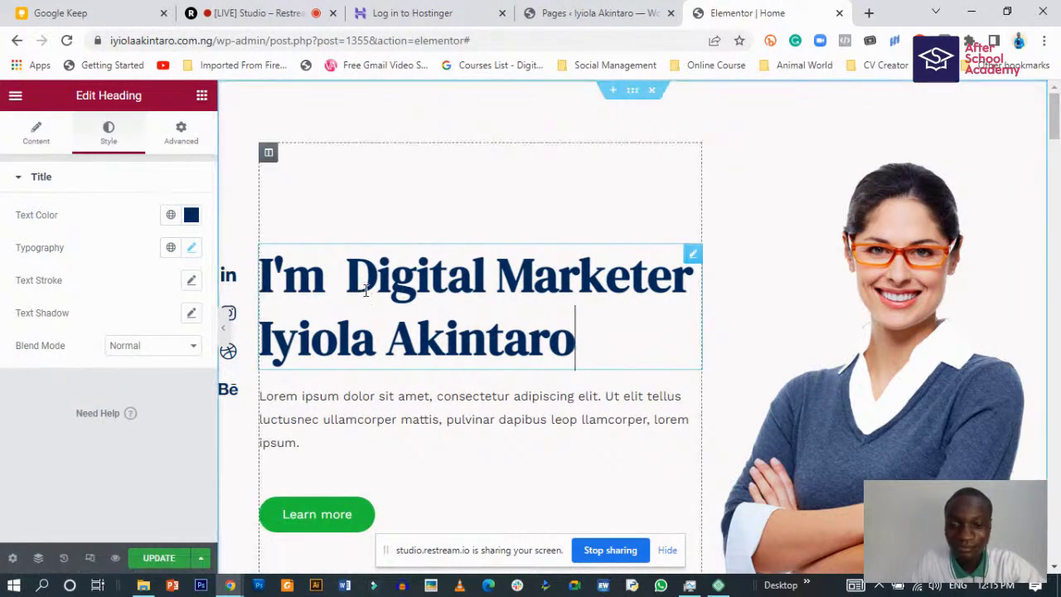
pyautogui.click(361, 285)
pyautogui.click(36, 133)
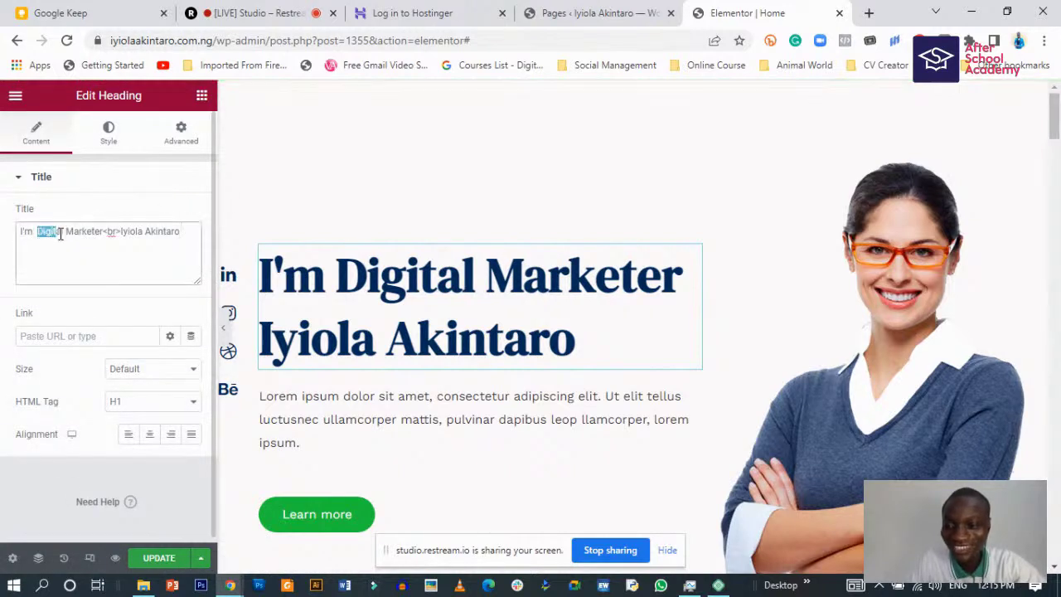
pyautogui.moveTo(38, 233); pyautogui.dragTo(100, 235)
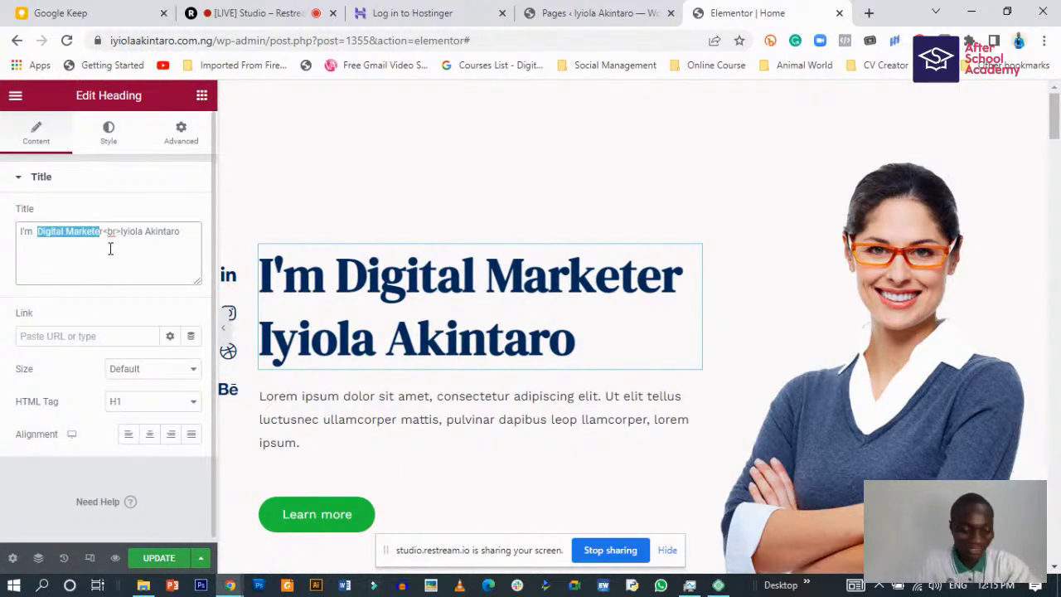
pyautogui.press('BackSpace')
pyautogui.press('BackSpace')
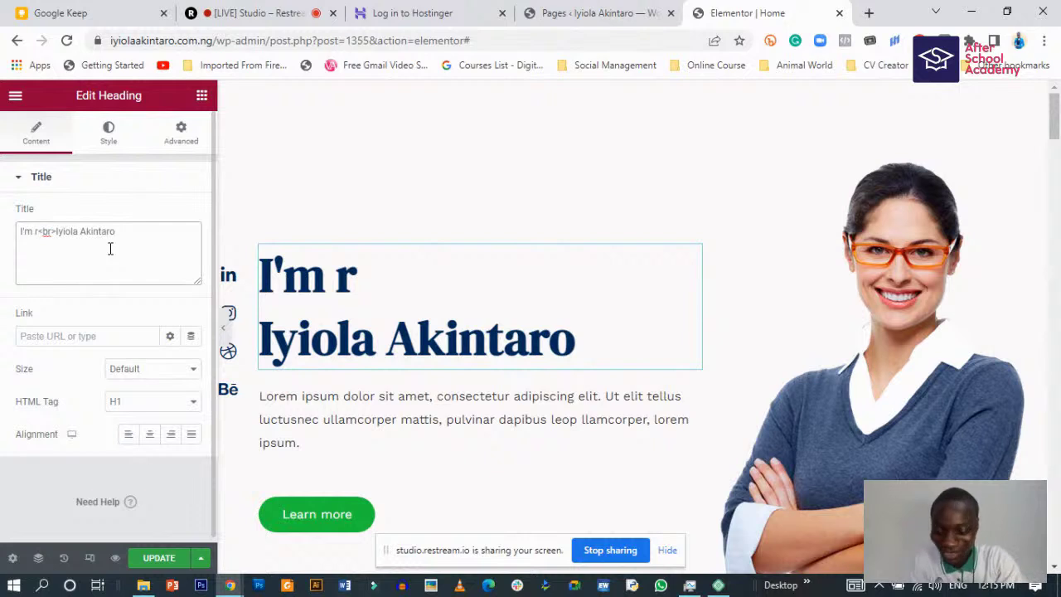
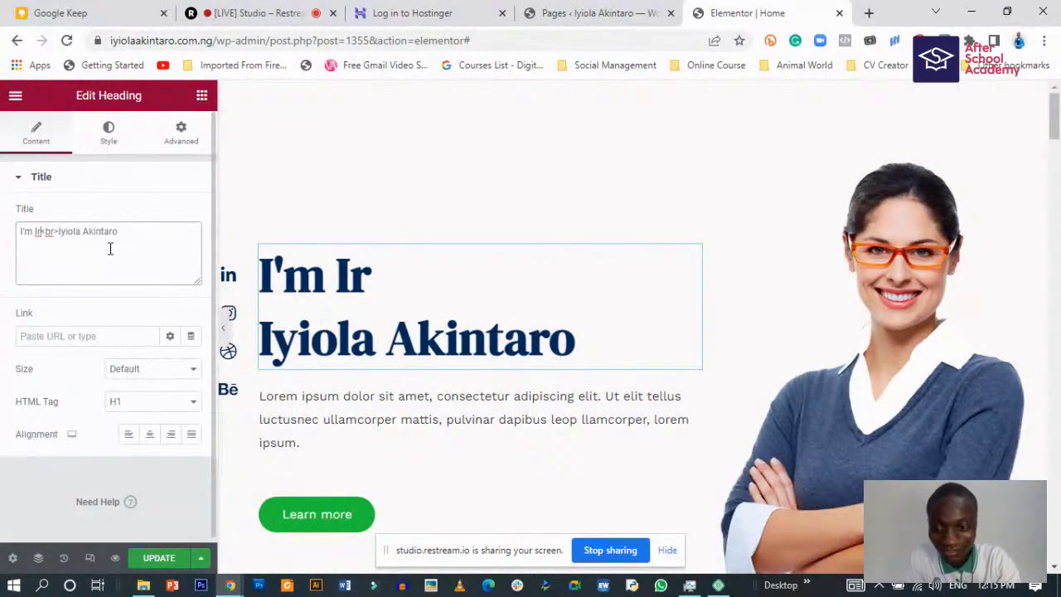
pyautogui.press('Delete')
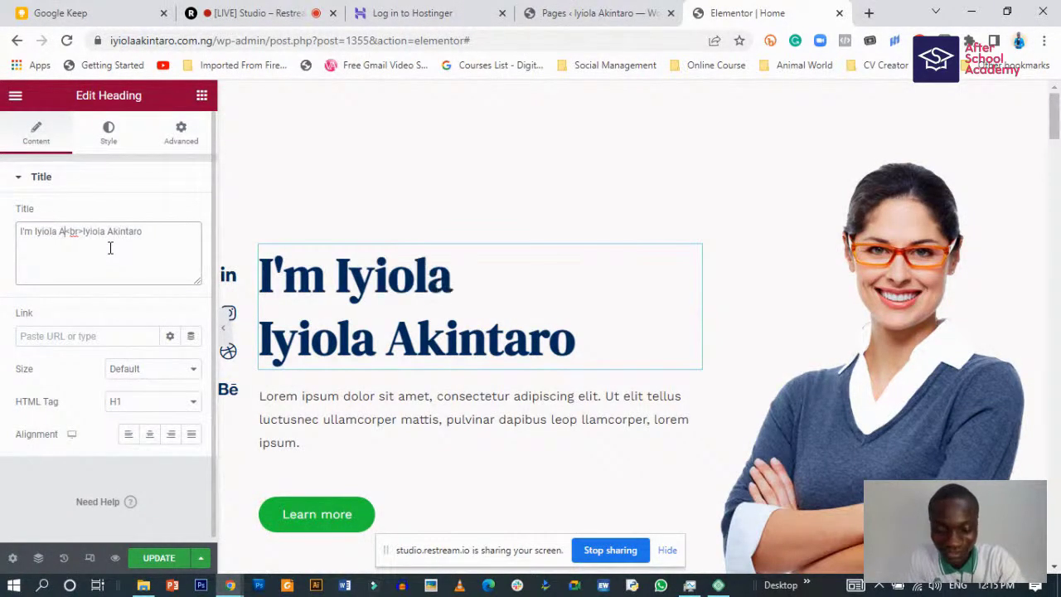
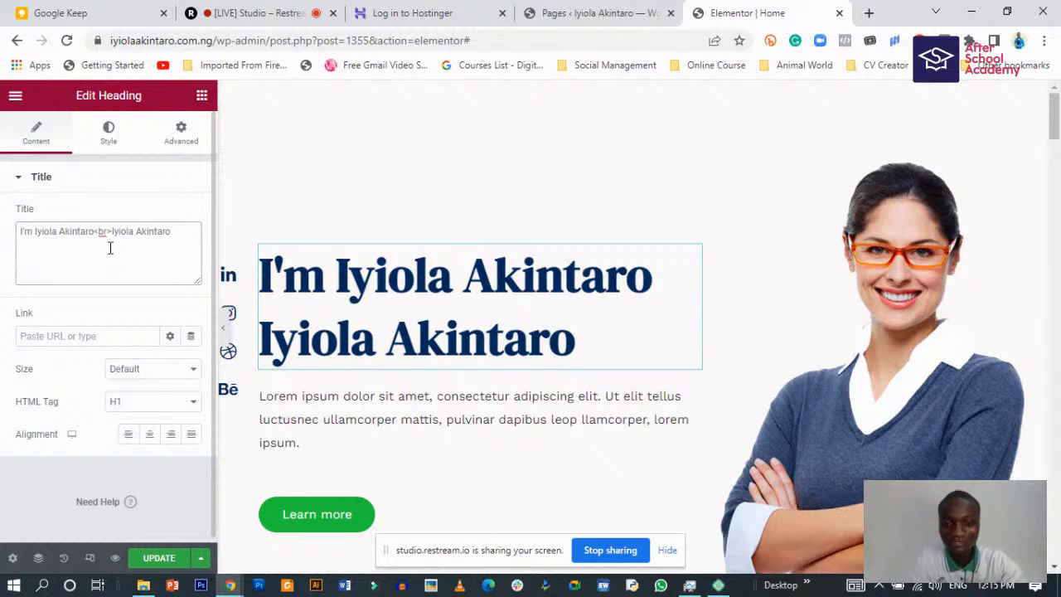
# - Retype the second line as 'Digital Marketing Expert', then delete that line and its break
pyautogui.moveTo(112, 231); pyautogui.dragTo(159, 275)
pyautogui.write('D')
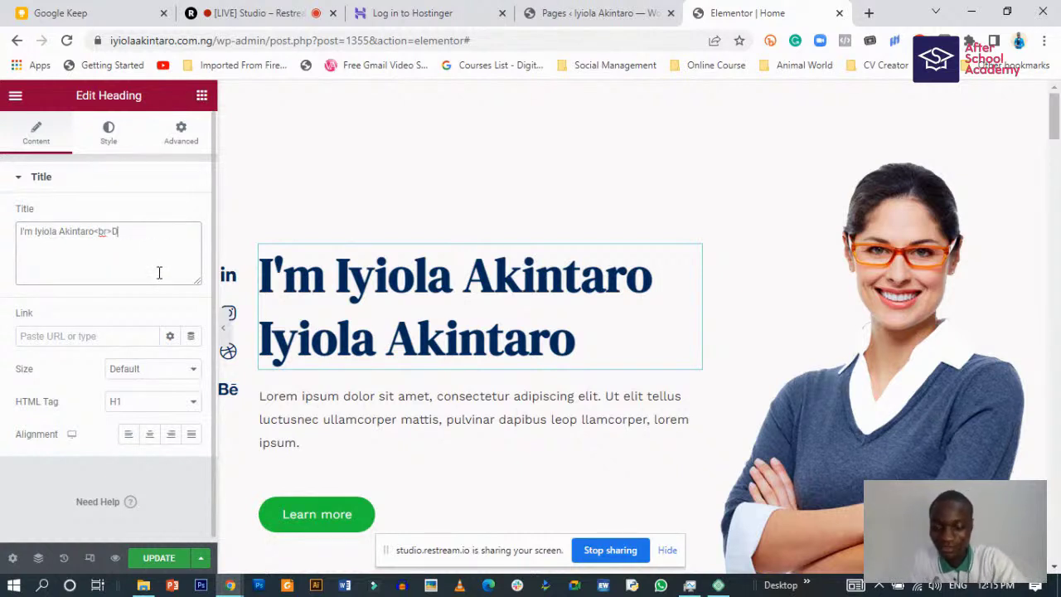
pyautogui.write('igit')
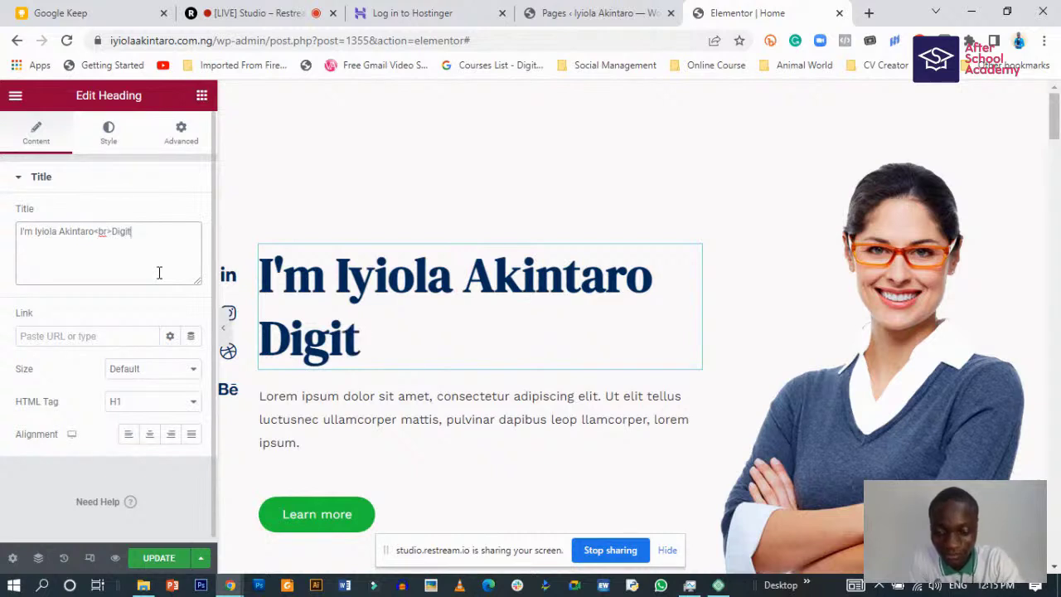
pyautogui.write('al Mar')
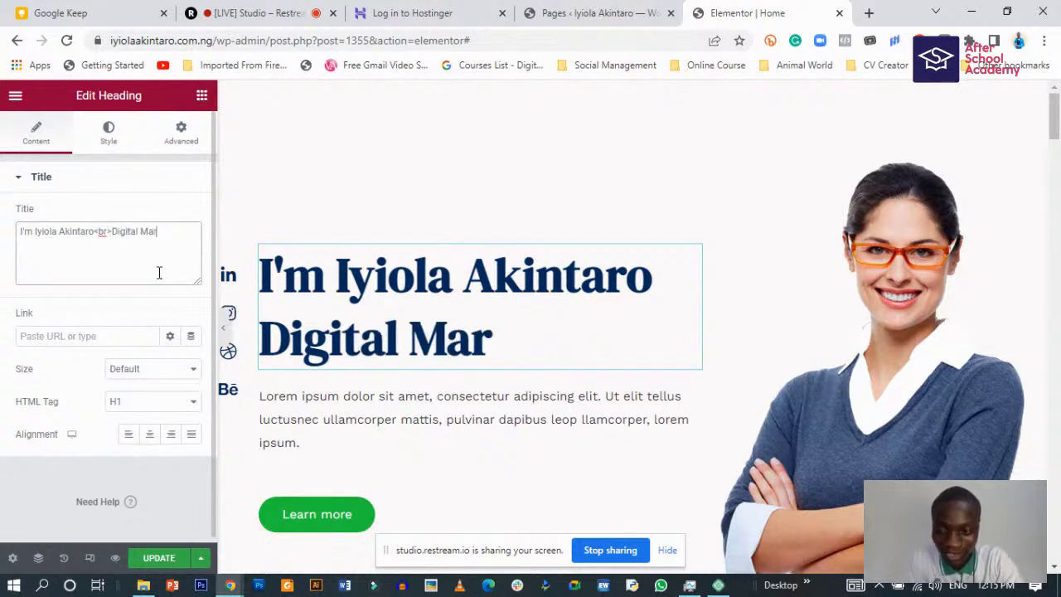
pyautogui.write('keting')
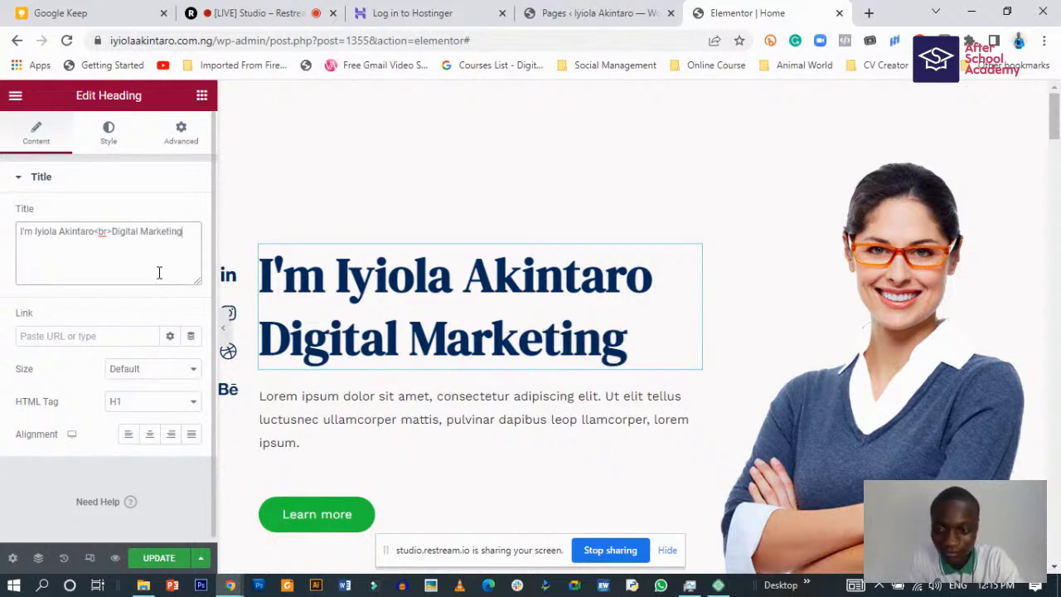
pyautogui.press('BackSpace')
pyautogui.press('BackSpace')
pyautogui.press('BackSpace')
pyautogui.write('er')
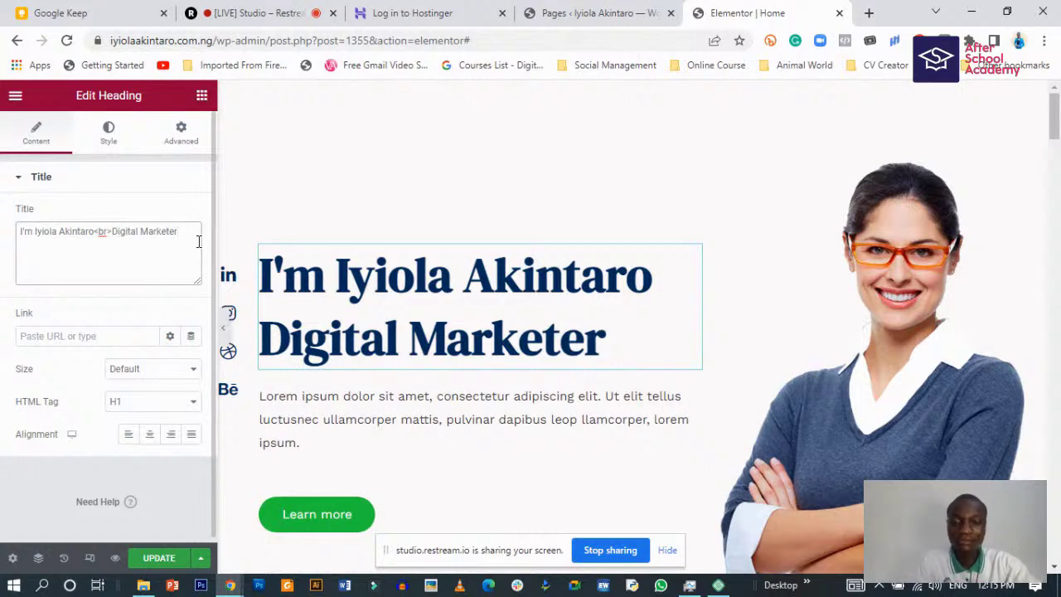
pyautogui.press('BackSpace')
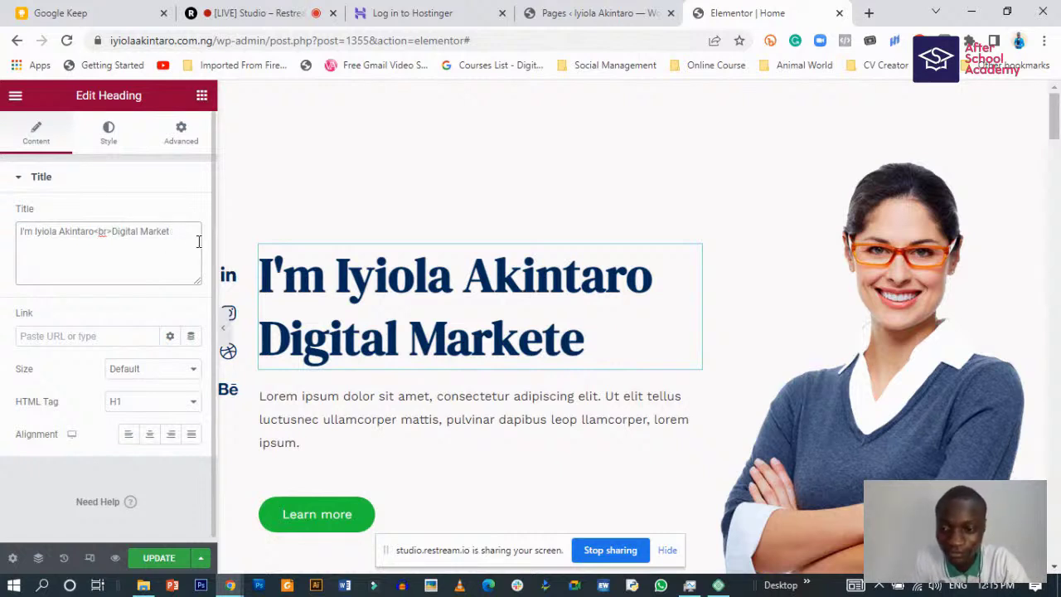
pyautogui.write('ing')
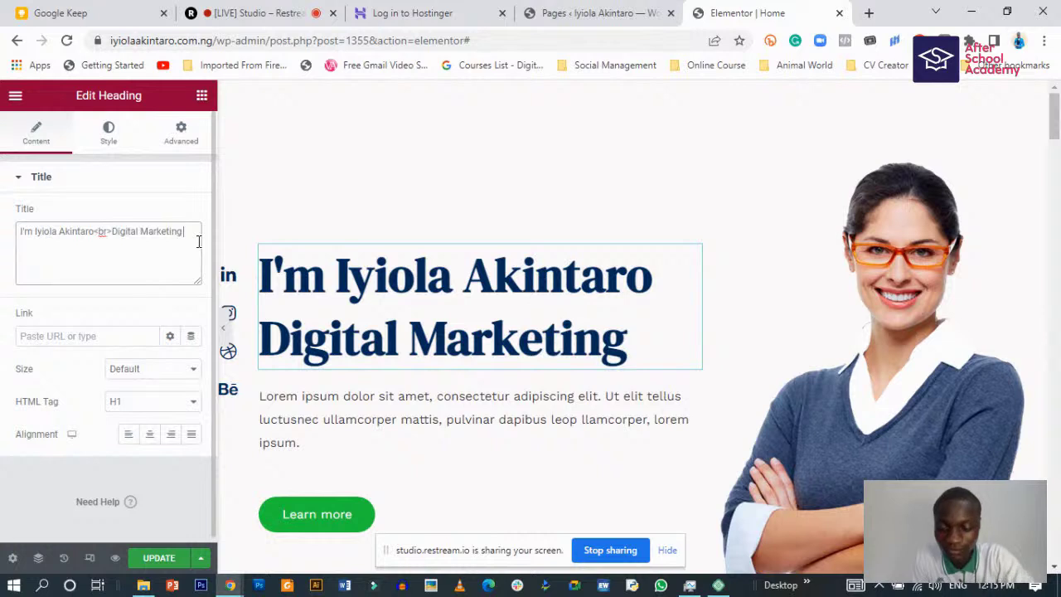
pyautogui.write(' Exper')
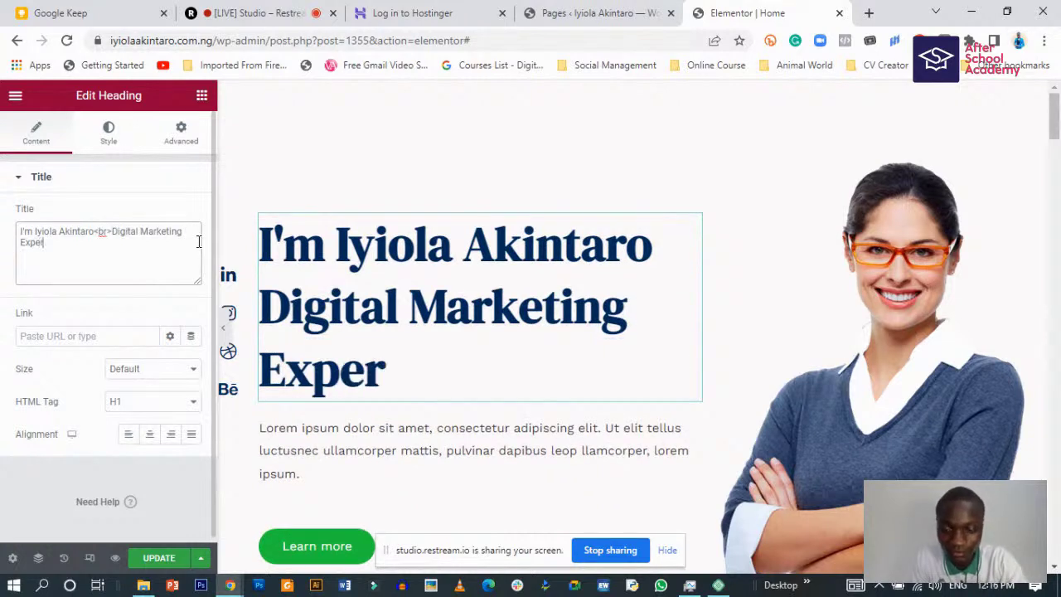
pyautogui.write('t')
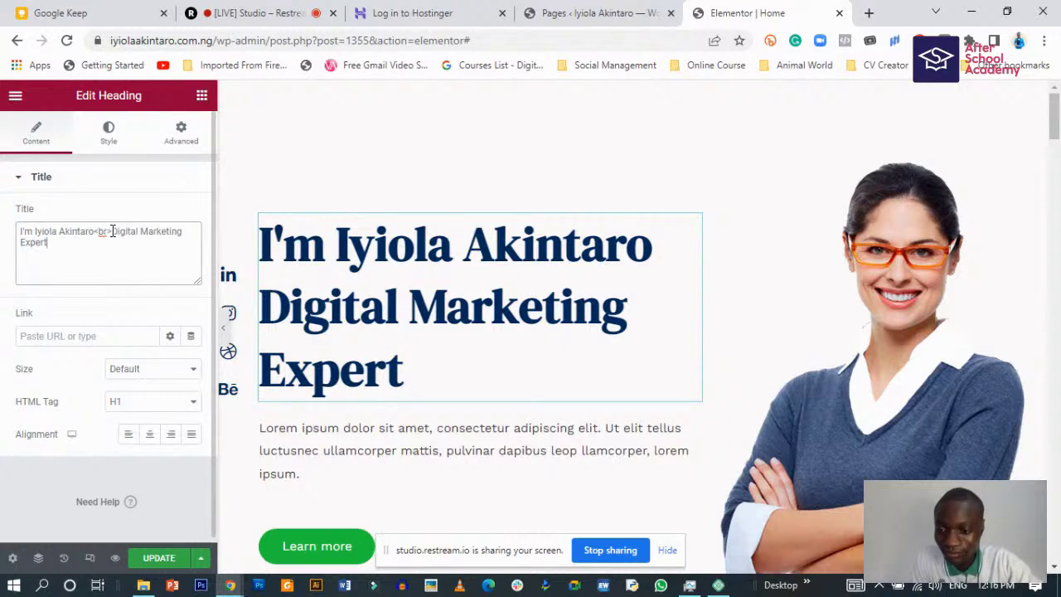
pyautogui.moveTo(113, 231); pyautogui.dragTo(121, 245)
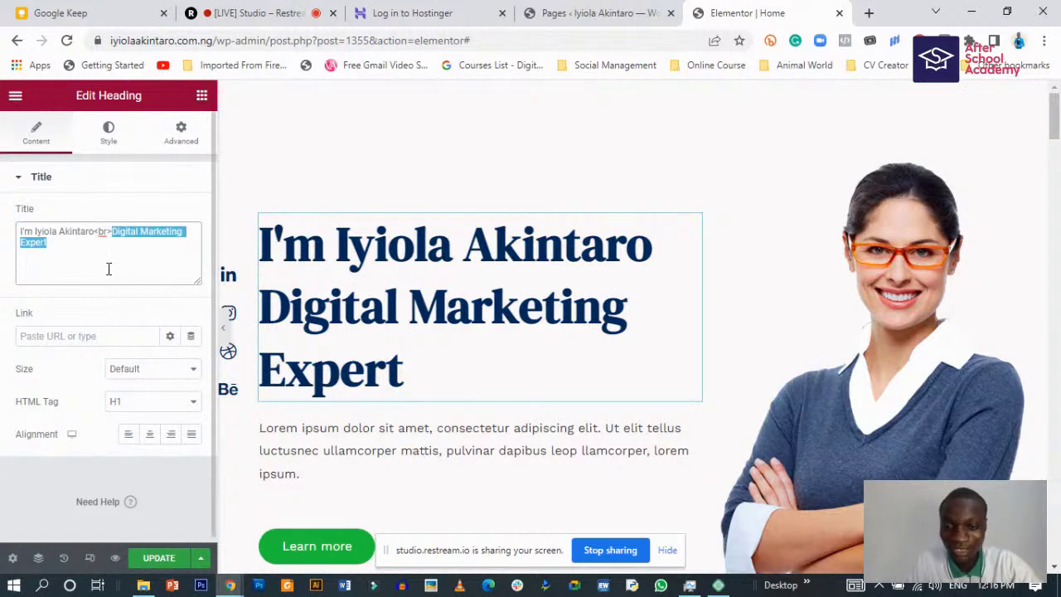
pyautogui.press('BackSpace')
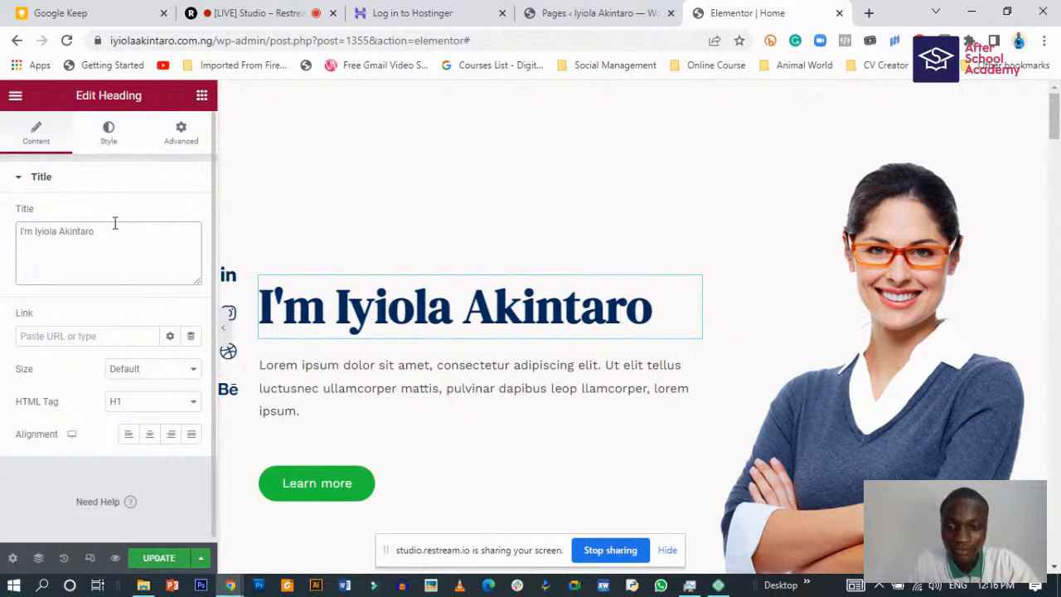
# - Duplicate the name heading, retitle the copy 'Digital Marketing Expert' and set its size to 46 px
pyautogui.rightClick(692, 285)
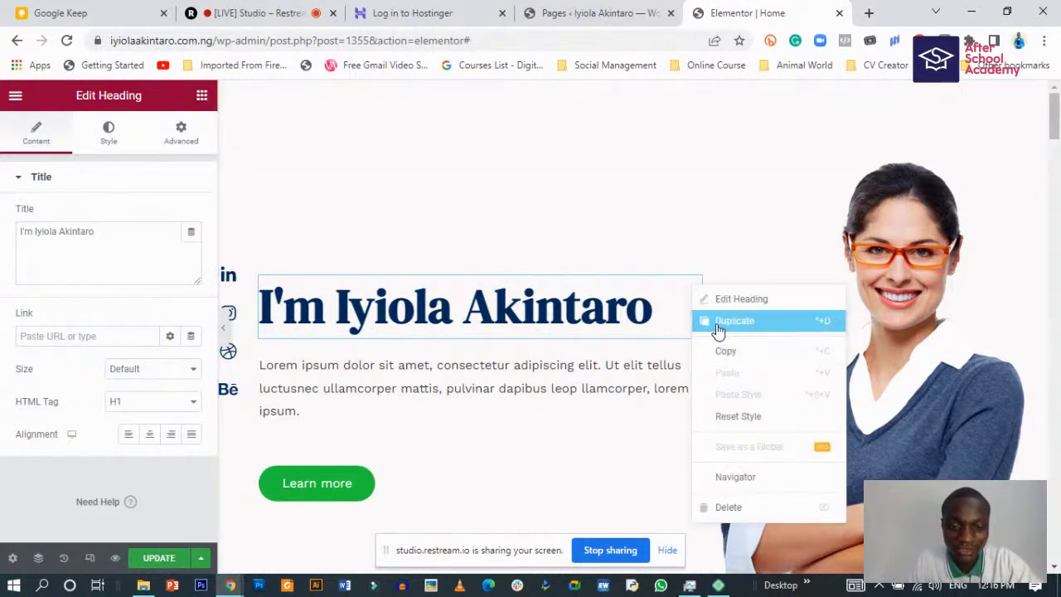
pyautogui.click(718, 330)
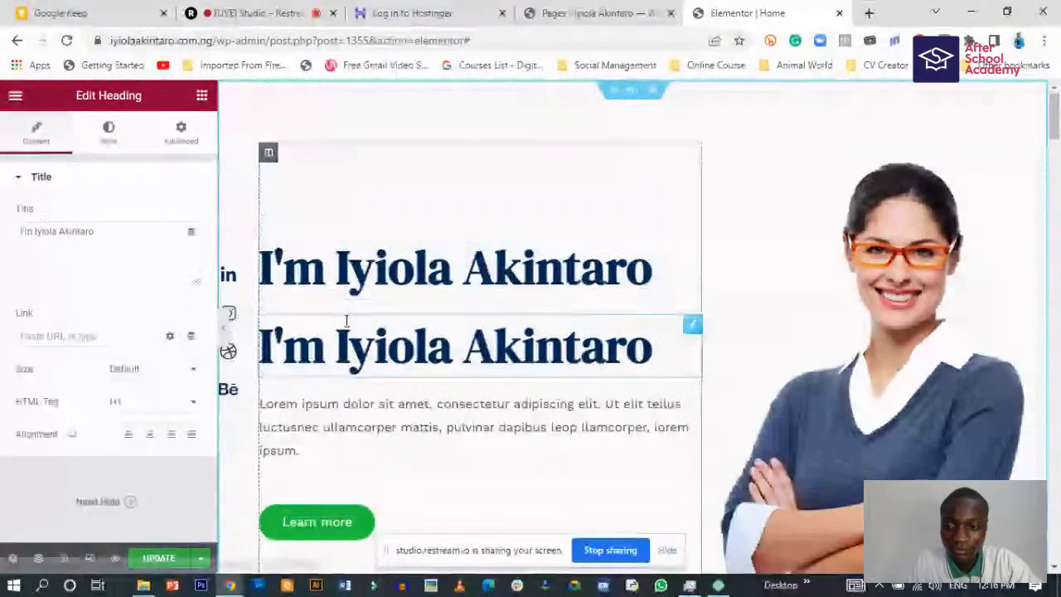
pyautogui.tripleClick(87, 231)
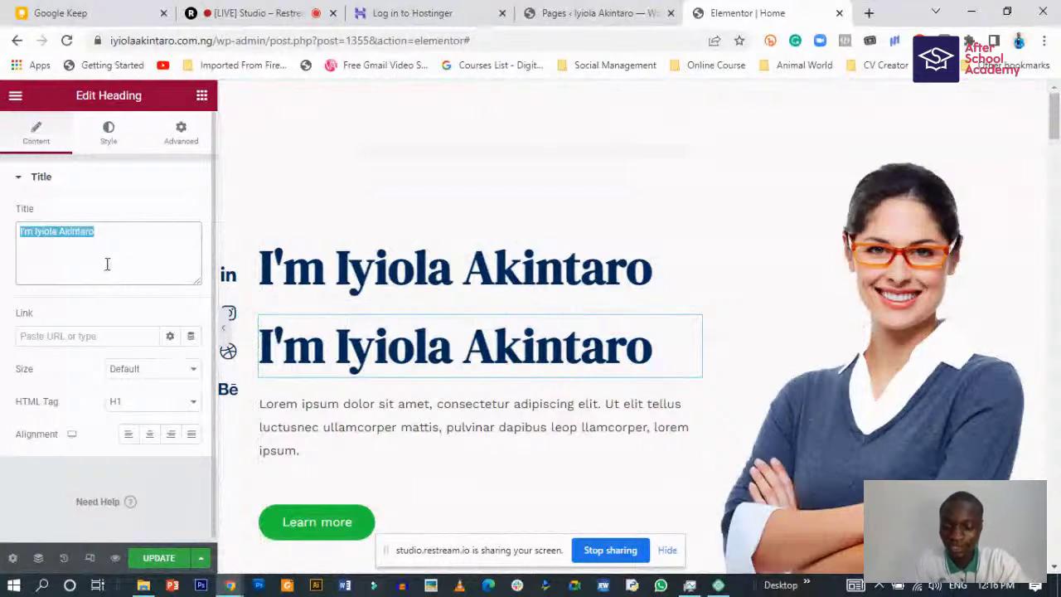
pyautogui.write('Digi')
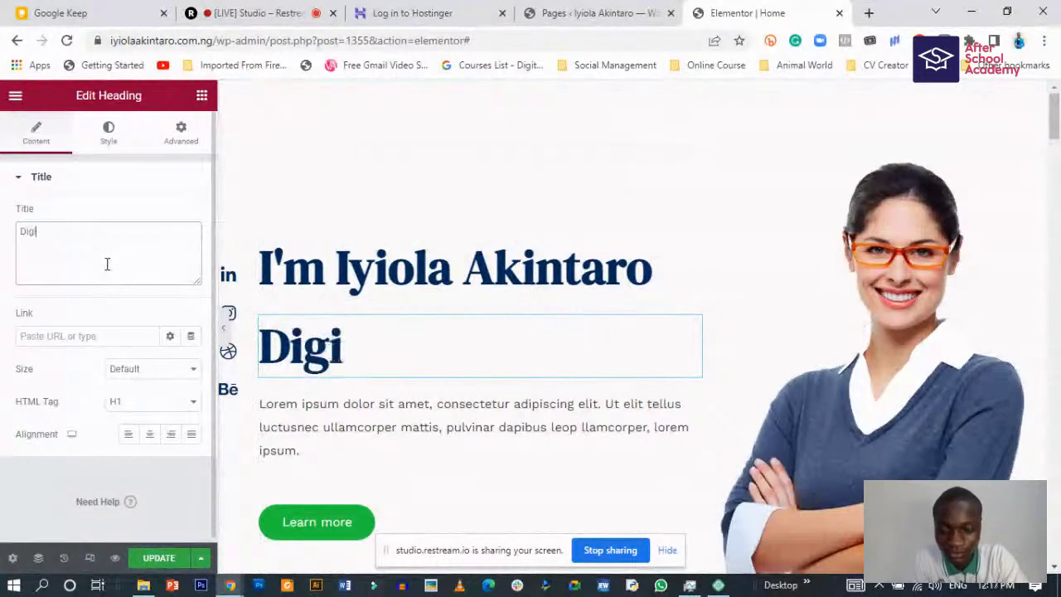
pyautogui.write('tal Marke')
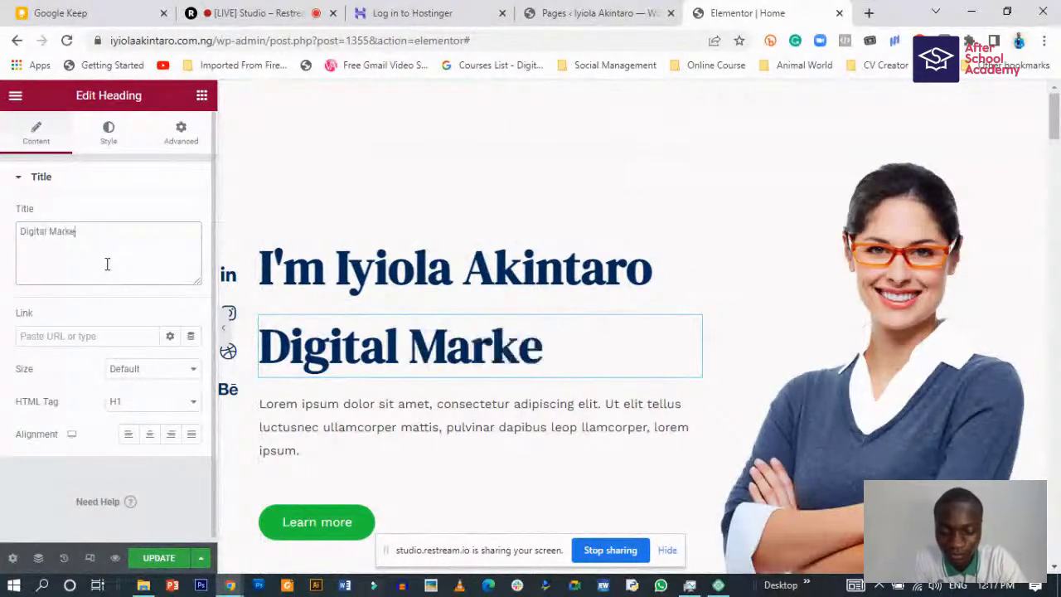
pyautogui.write('ting Ex')
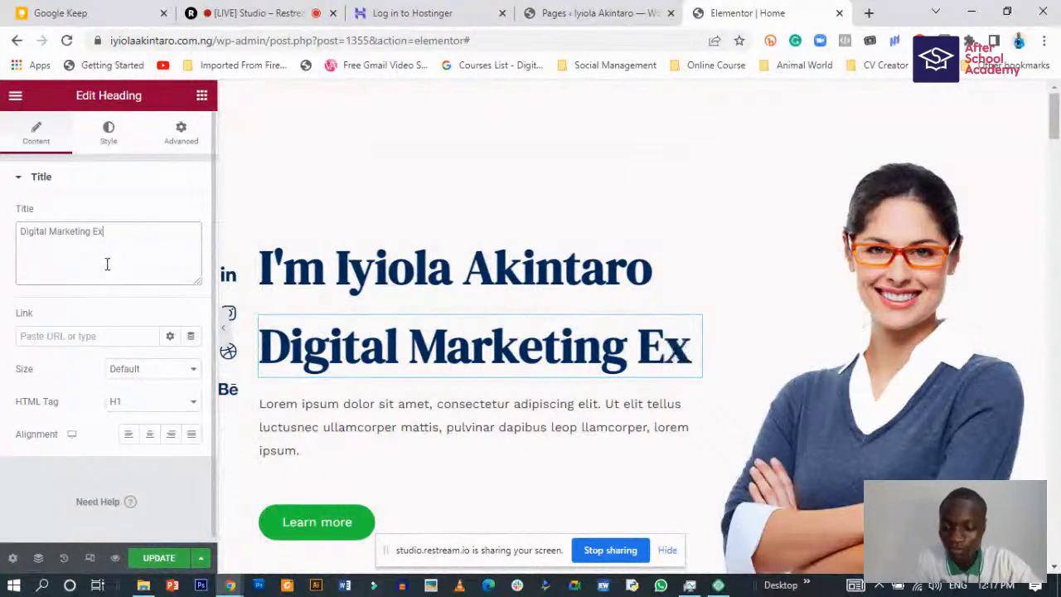
pyautogui.write('pert')
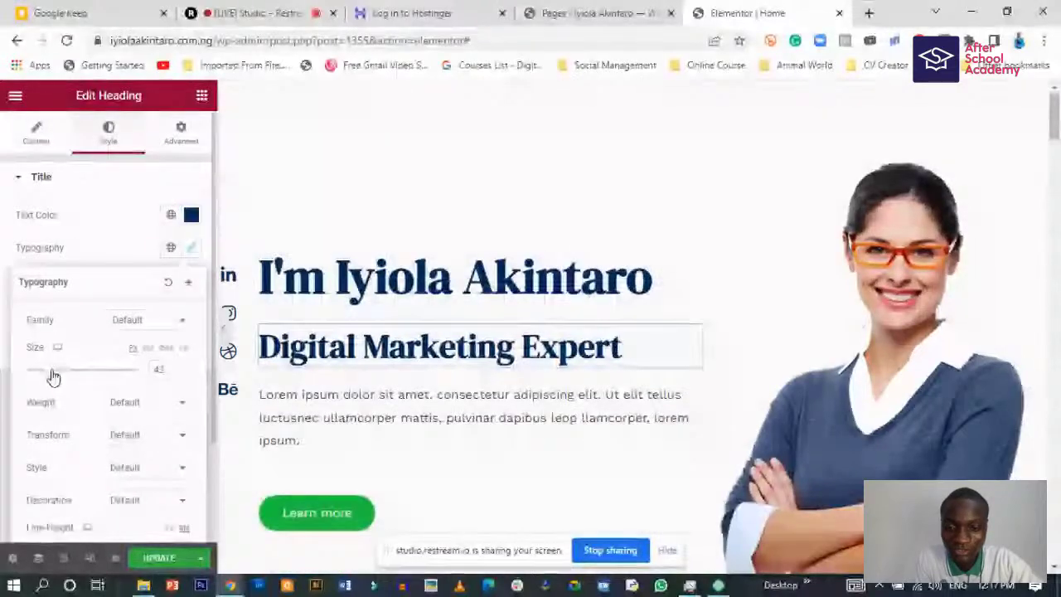
pyautogui.moveTo(51, 371); pyautogui.dragTo(52, 371)
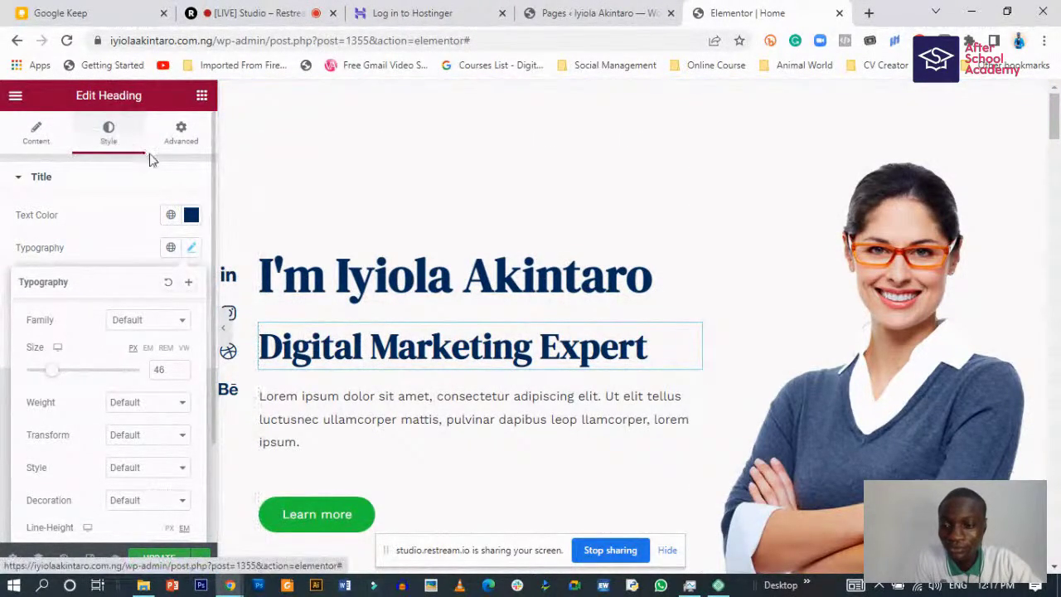
# - Give the 'Digital Marketing Expert' heading an unlinked -22 px top margin and preview it
pyautogui.click(181, 135)
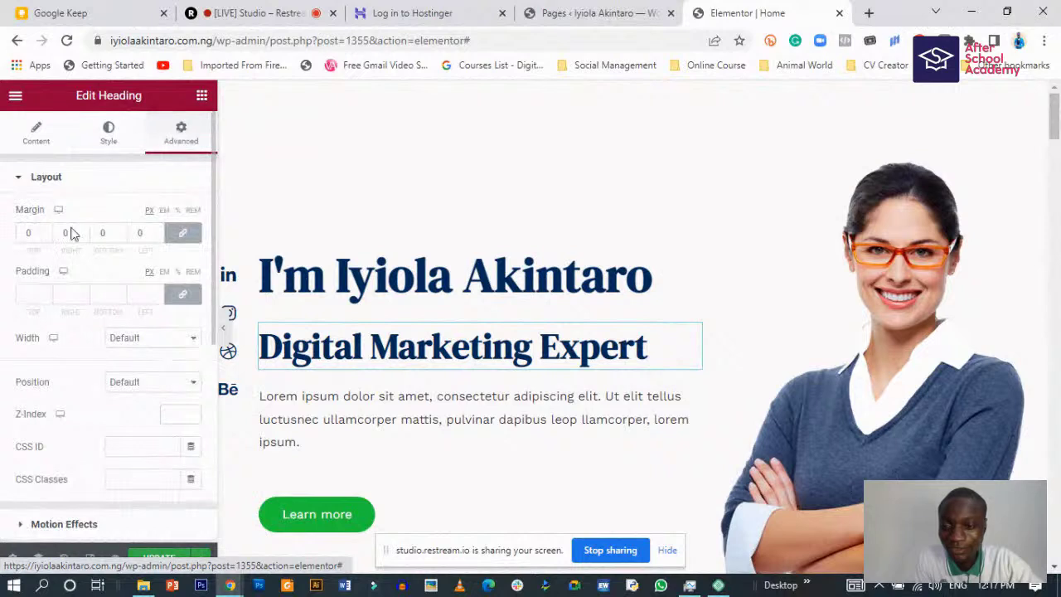
pyautogui.click(182, 232)
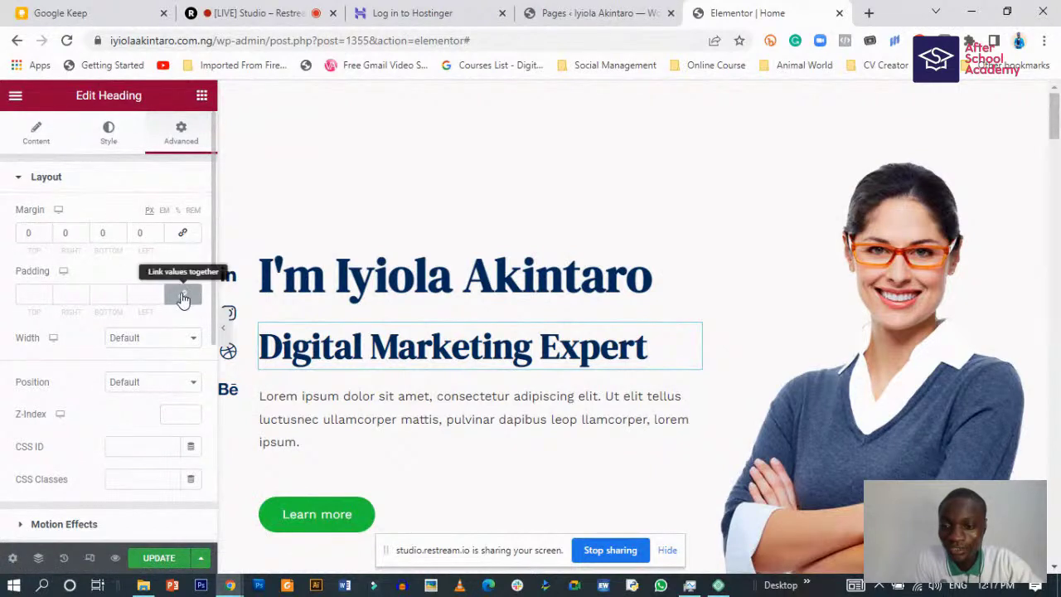
pyautogui.click(45, 236)
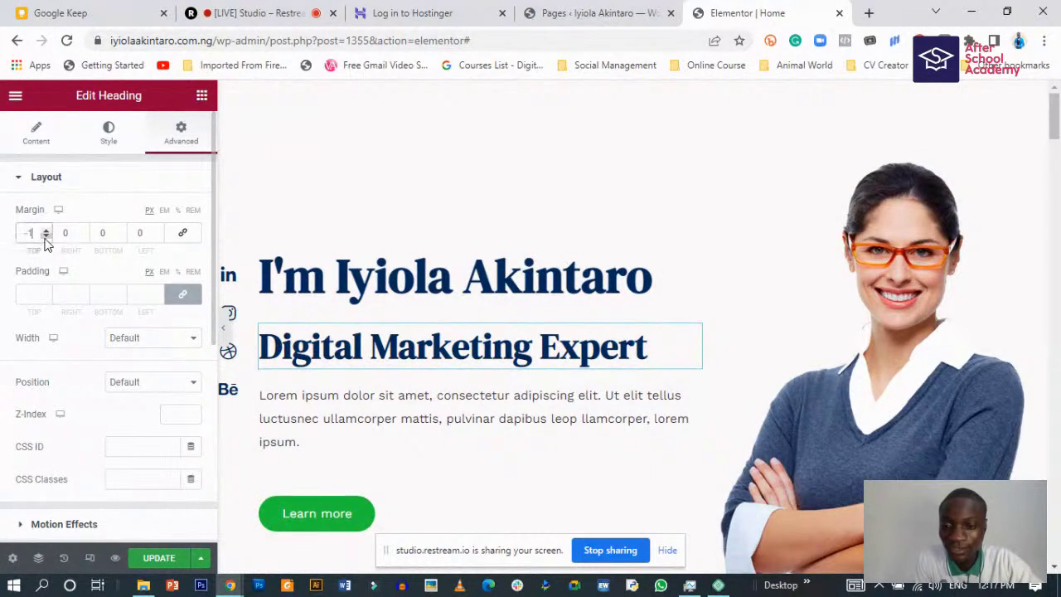
pyautogui.click(46, 236)
pyautogui.click(45, 236)
pyautogui.click(46, 236)
pyautogui.click(46, 236)
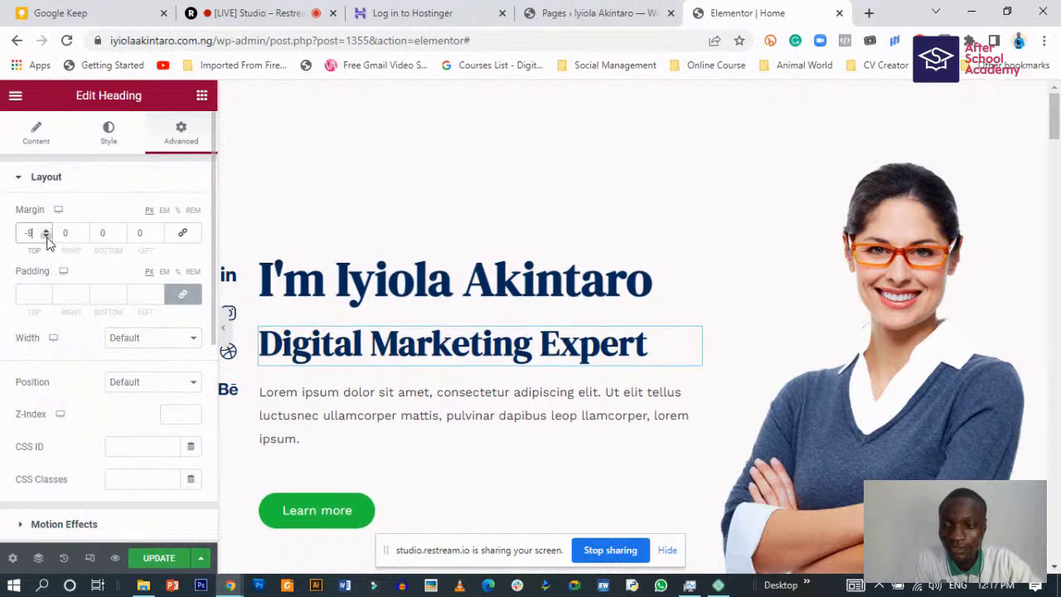
pyautogui.click(45, 236)
pyautogui.click(46, 236)
pyautogui.click(45, 236)
pyautogui.click(46, 236)
pyautogui.click(45, 236)
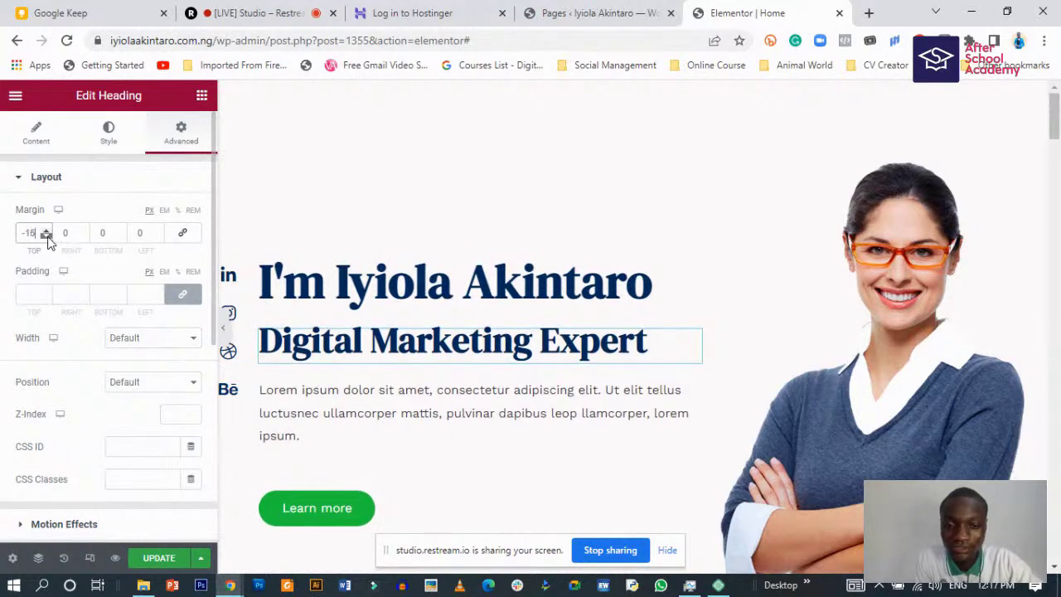
pyautogui.click(46, 237)
pyautogui.click(46, 236)
pyautogui.click(46, 236)
pyautogui.click(45, 236)
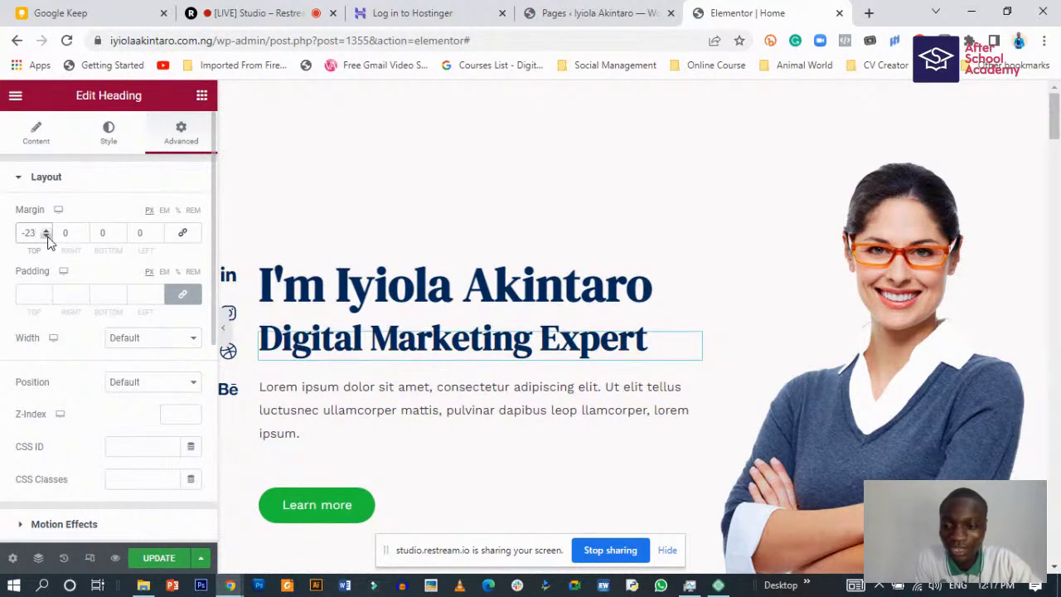
pyautogui.click(46, 231)
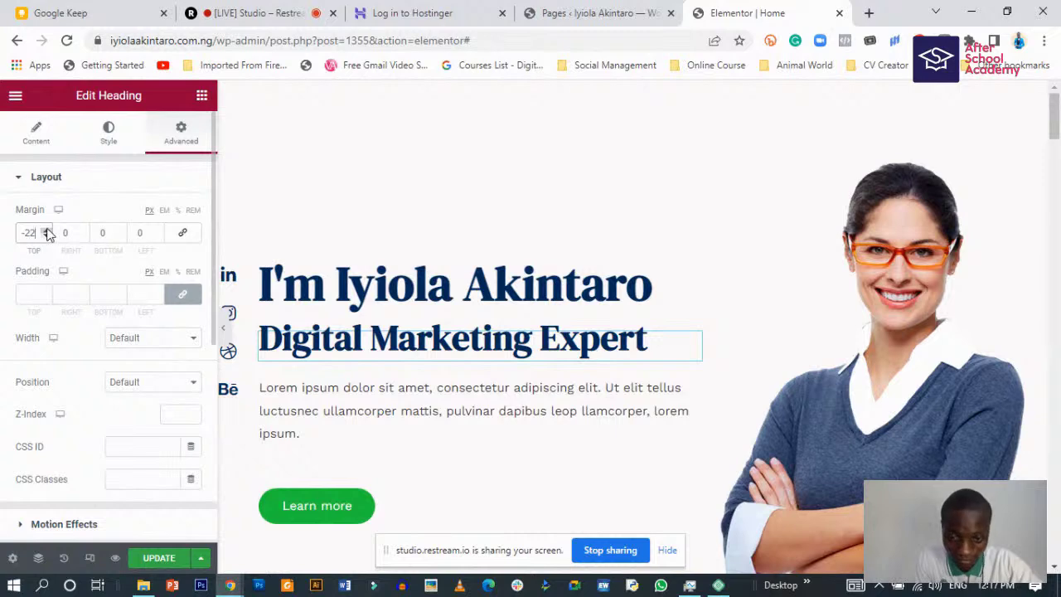
pyautogui.click(224, 331)
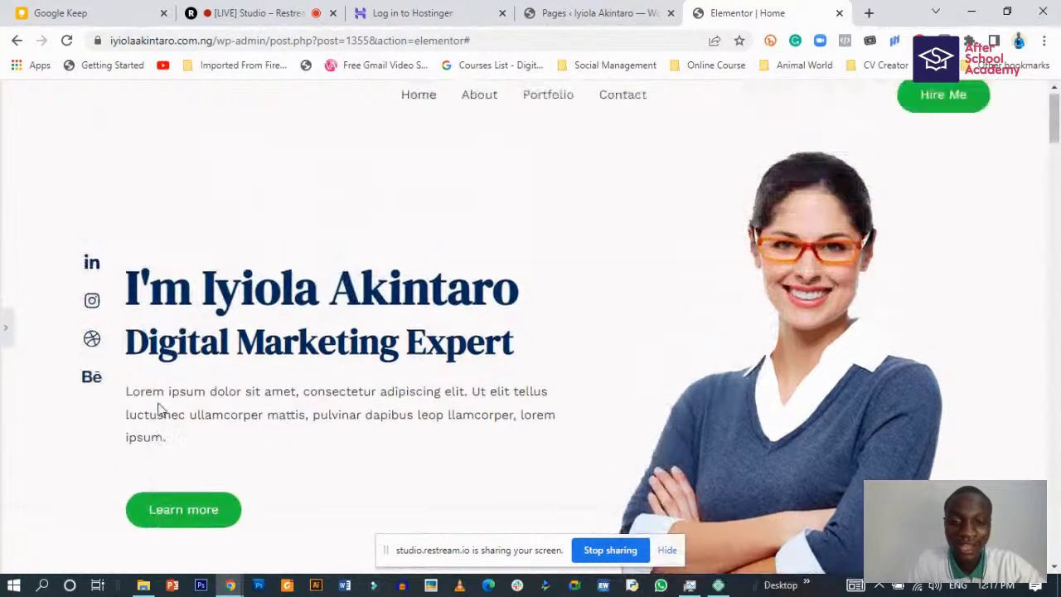
pyautogui.click(5, 319)
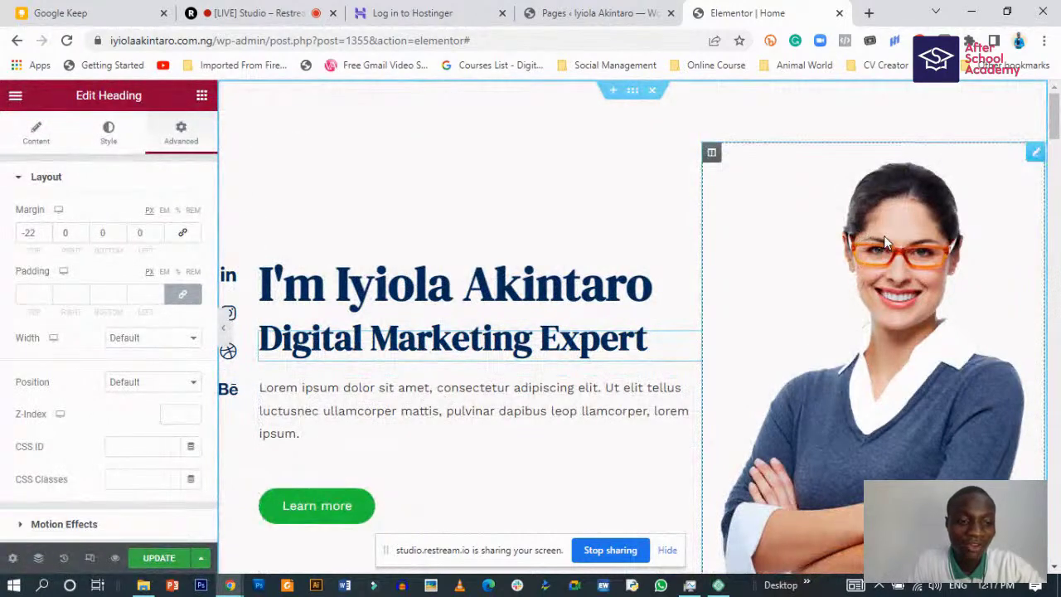
# - Select the hero image, open Insert Media, and browse the existing Media Library images
pyautogui.click(891, 275)
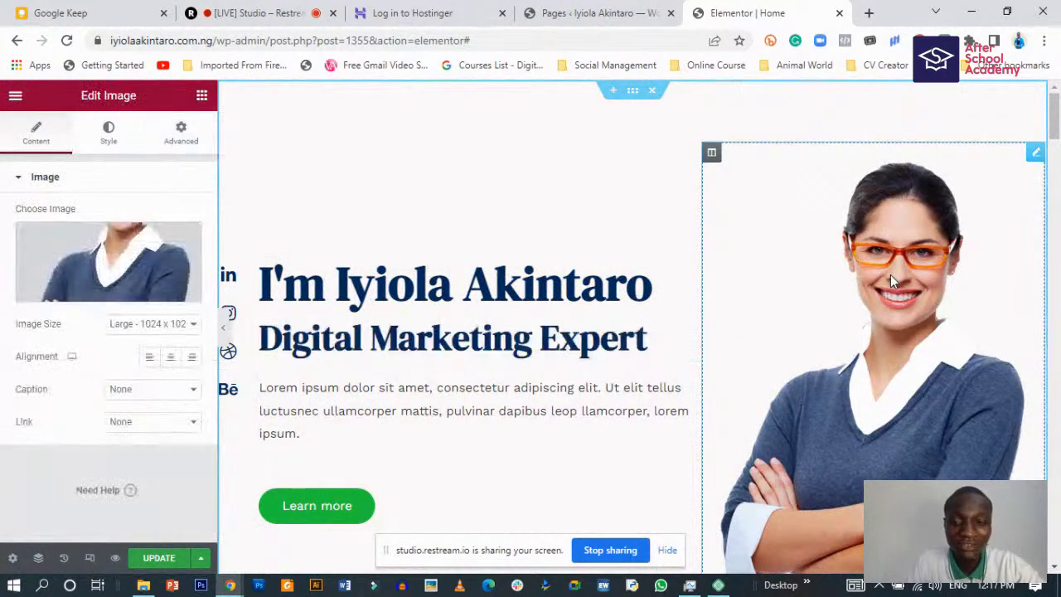
pyautogui.click(93, 294)
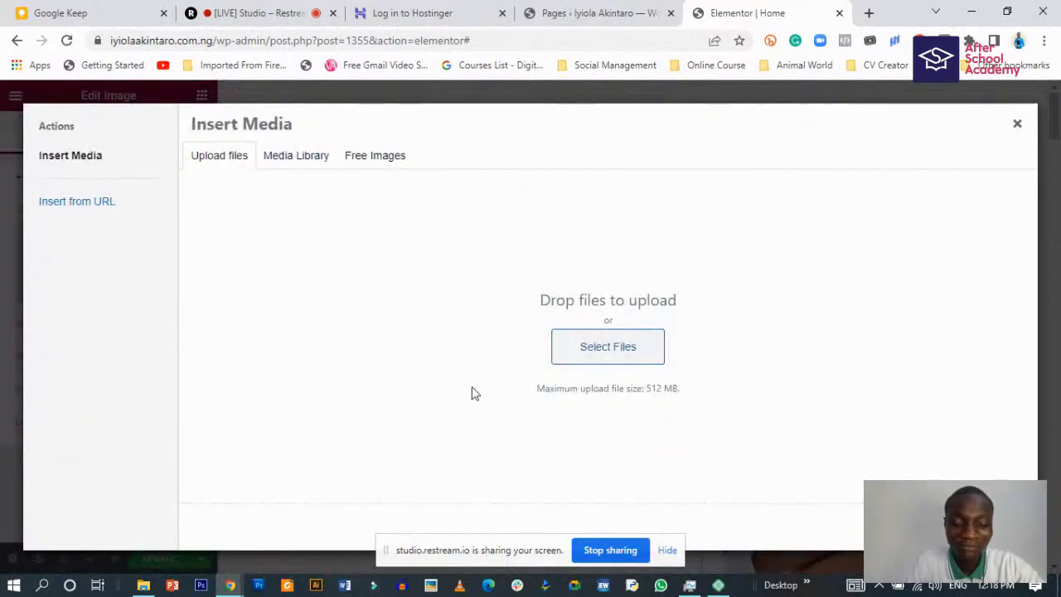
pyautogui.click(290, 158)
pyautogui.click(234, 159)
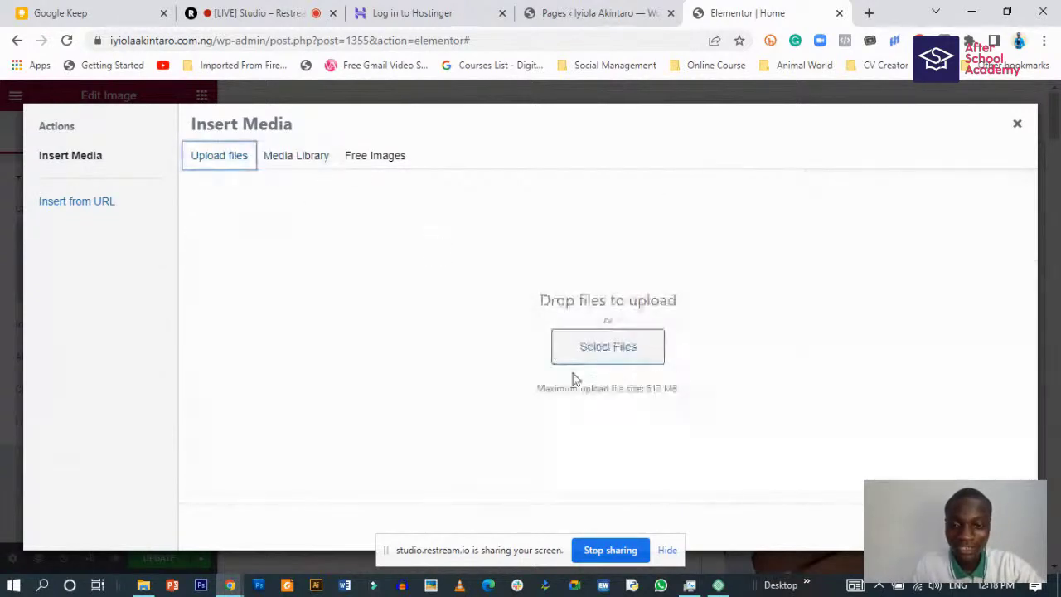
pyautogui.click(286, 166)
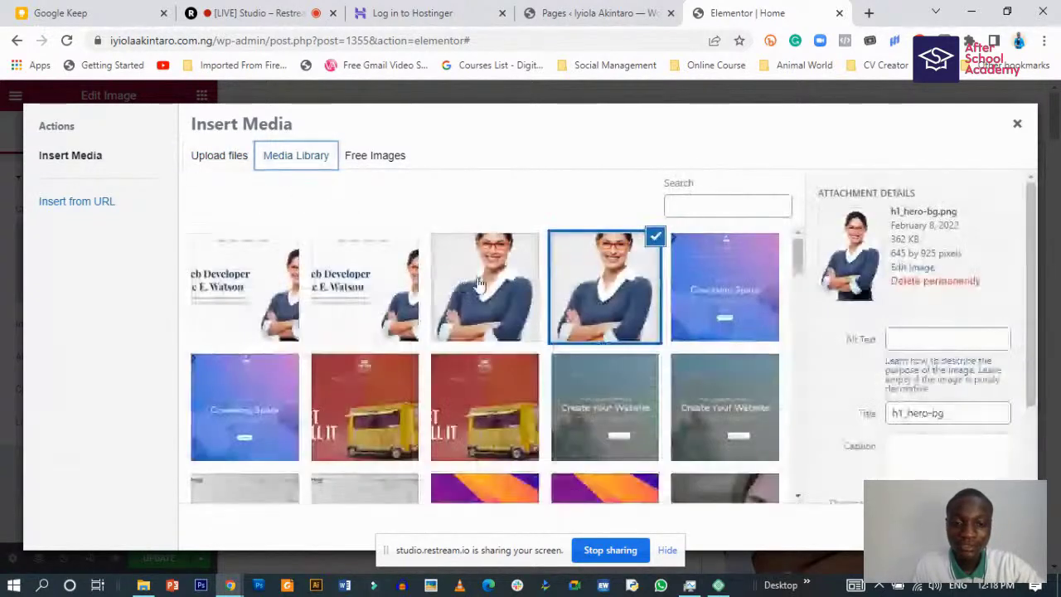
pyautogui.scroll(-3, 394, 396)
pyautogui.scroll(-10, 442, 403)
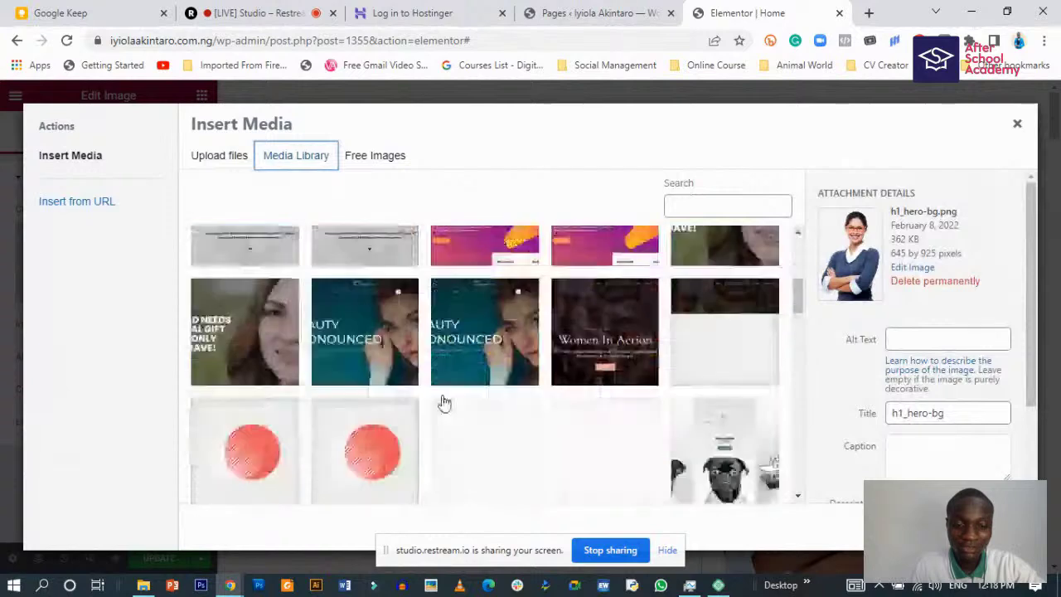
pyautogui.scroll(10, 493, 398)
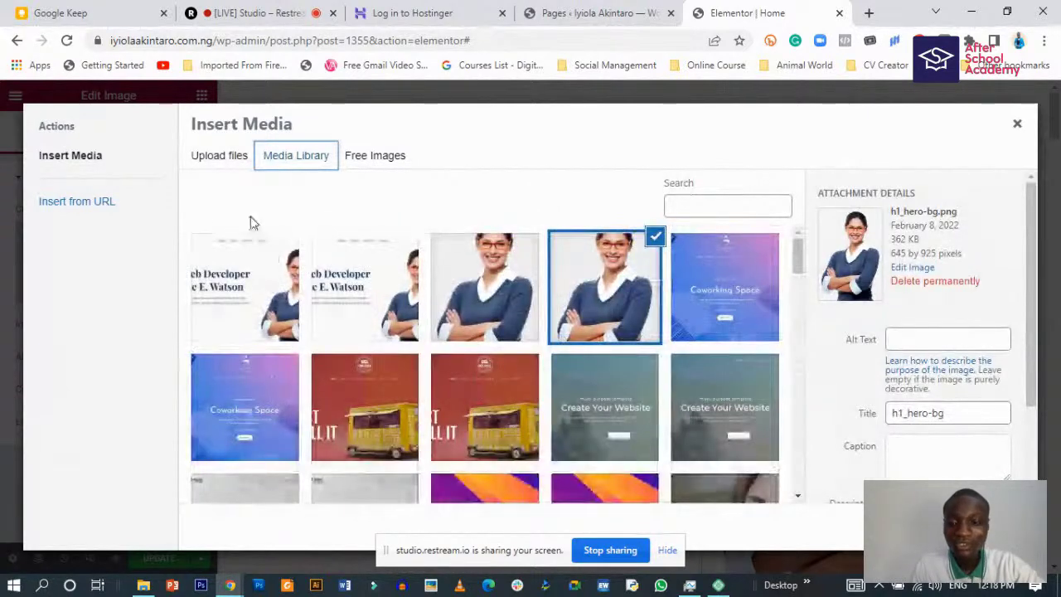
# - Return to the Upload files pane and try Select Files, closing the file picker without choosing
pyautogui.click(220, 153)
pyautogui.click(271, 158)
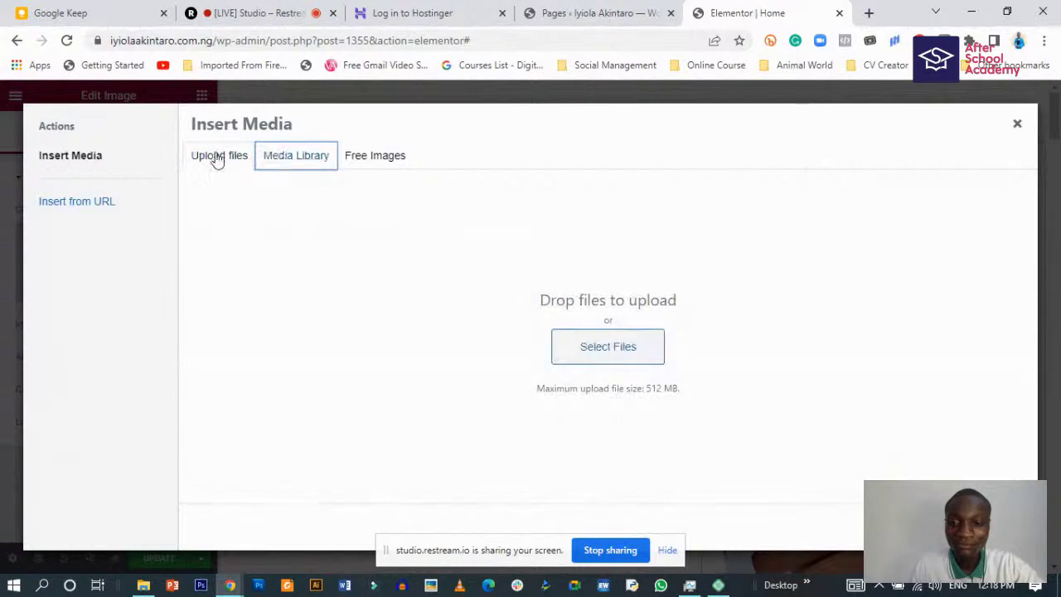
pyautogui.click(215, 158)
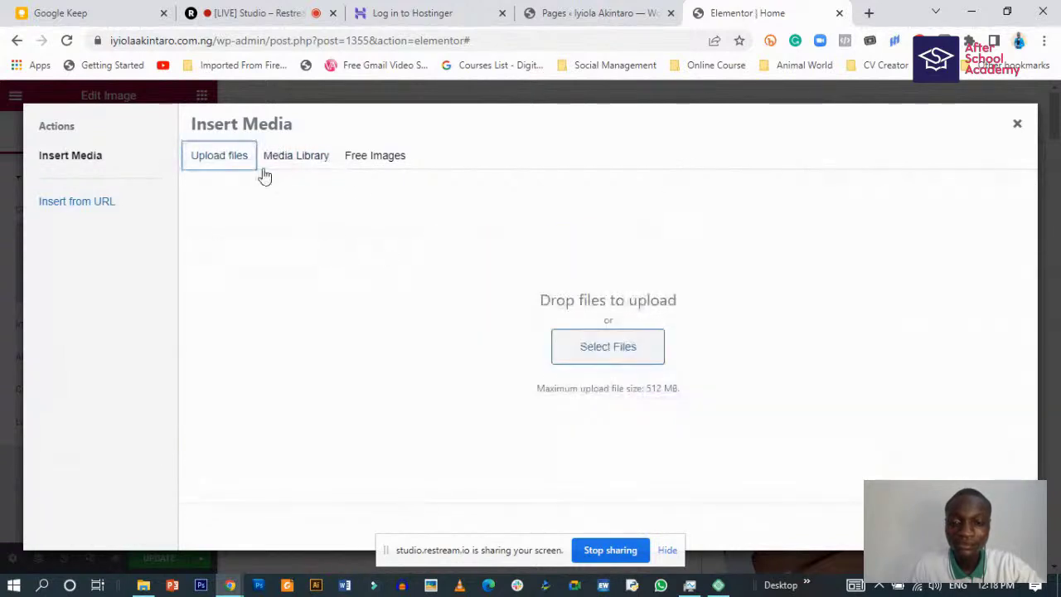
pyautogui.click(604, 358)
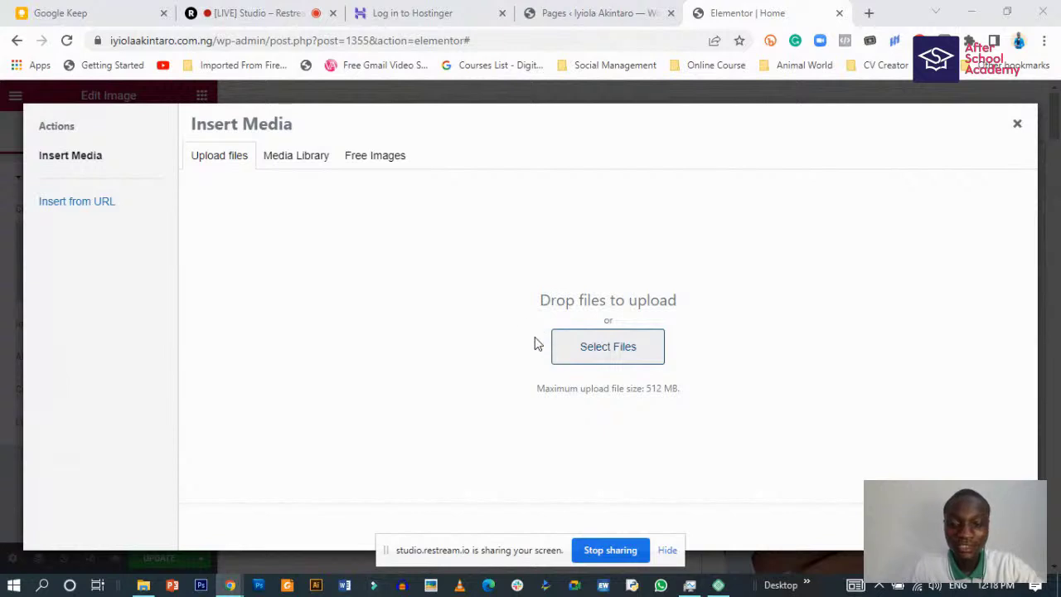
pyautogui.click(513, 12)
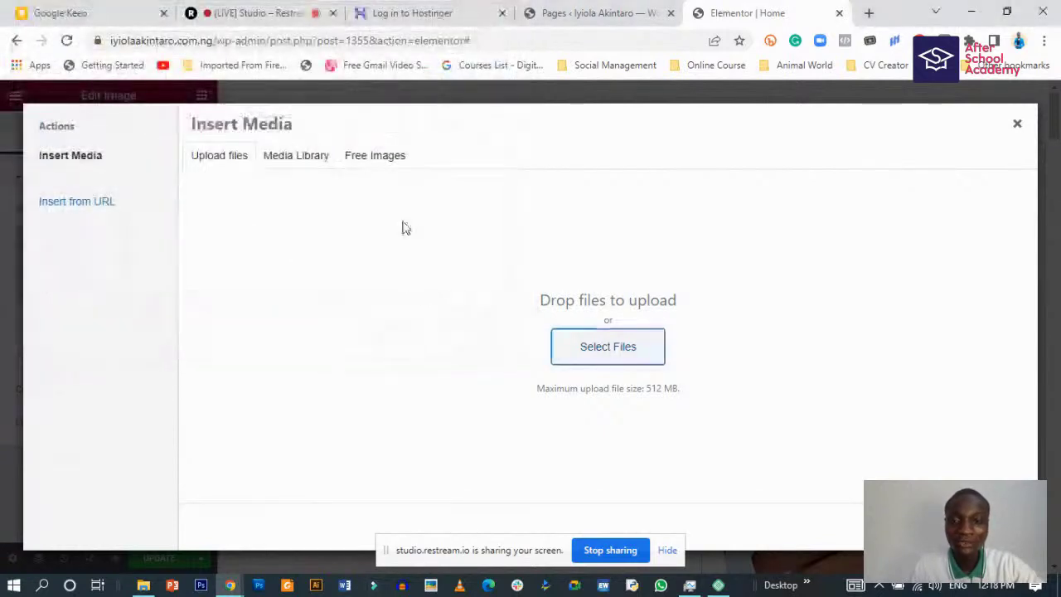
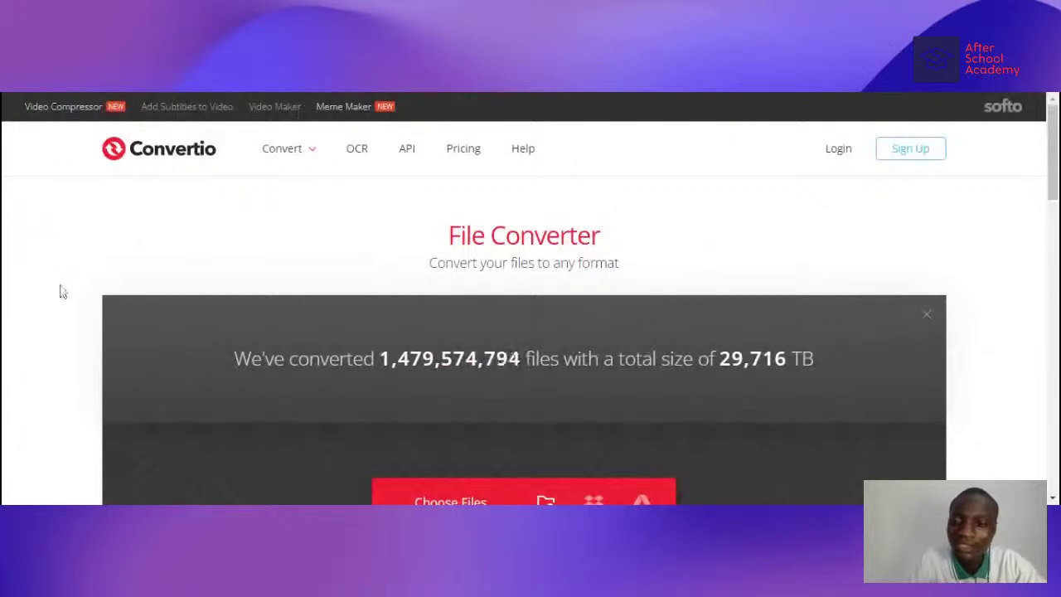
# - Scroll down the Convertio File Converter page
pyautogui.scroll(-1, 59, 291)
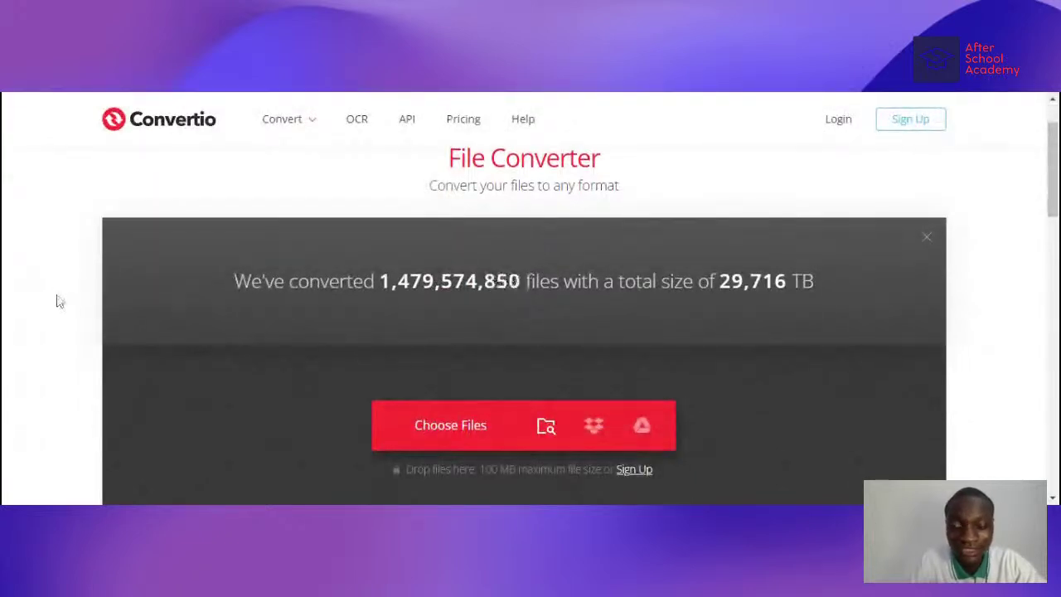
# - Drop the background-removed portrait PNG onto Convertio's upload area
pyautogui.scroll(-1, 58, 299)
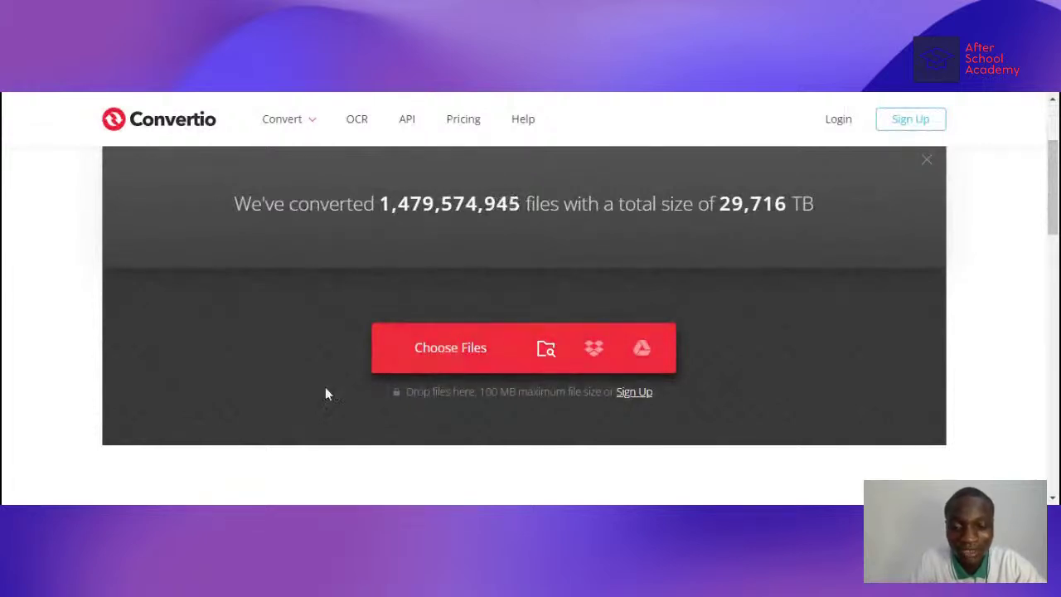
pyautogui.moveTo(145, 500); pyautogui.dragTo(490, 343)
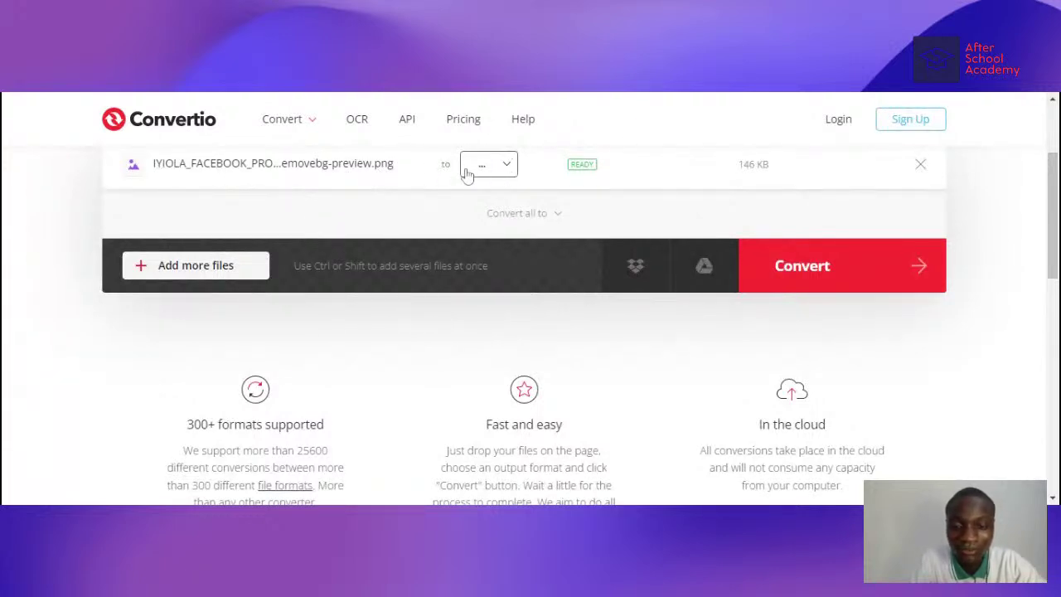
pyautogui.scroll(1, 384, 181)
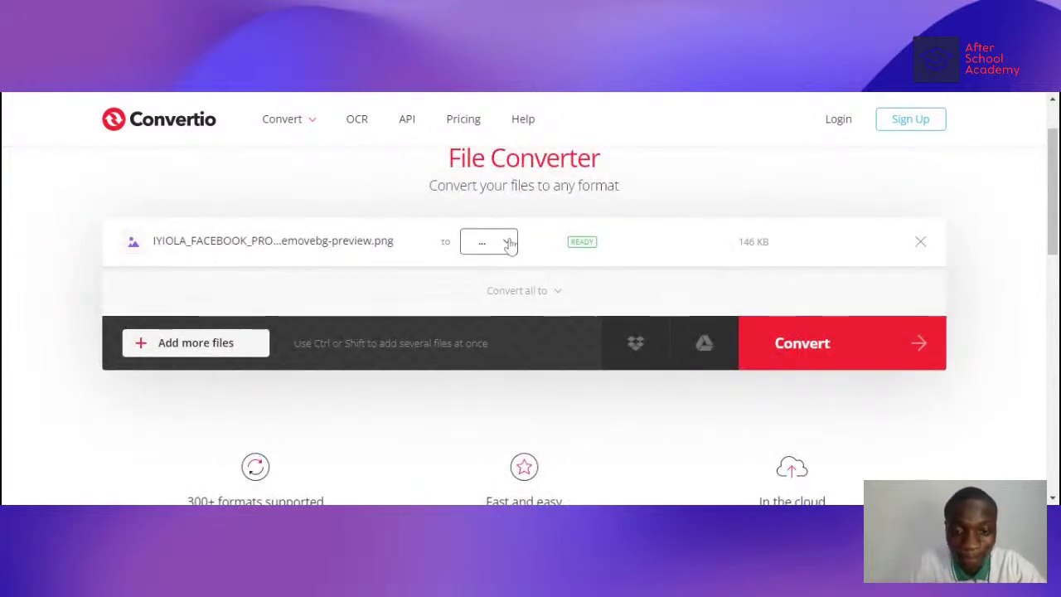
# - Choose WEBP from the Image formats as the conversion target
pyautogui.click(508, 242)
pyautogui.scroll(1, 472, 289)
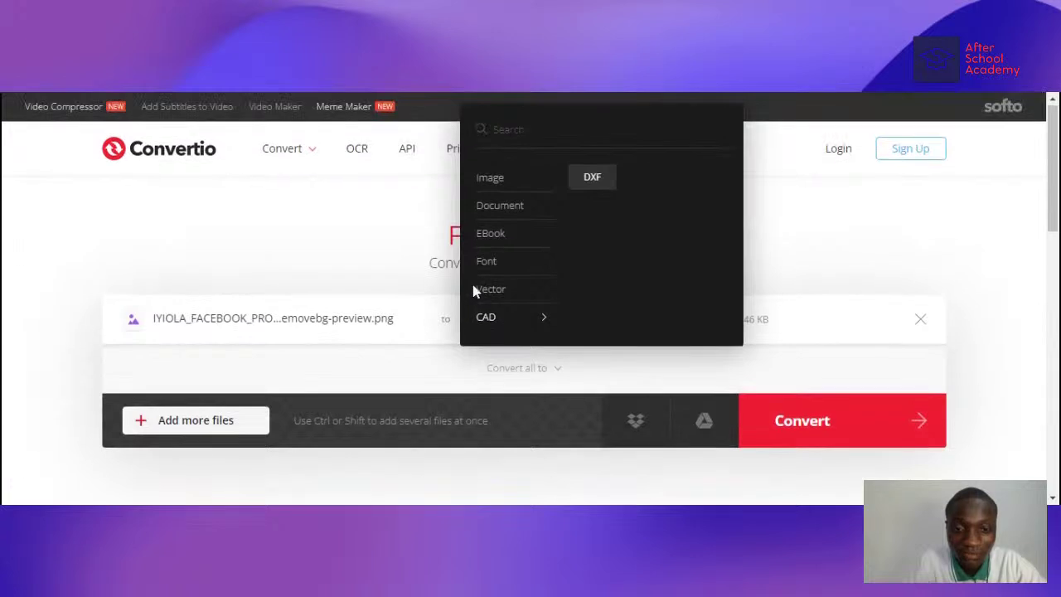
pyautogui.moveTo(542, 185)
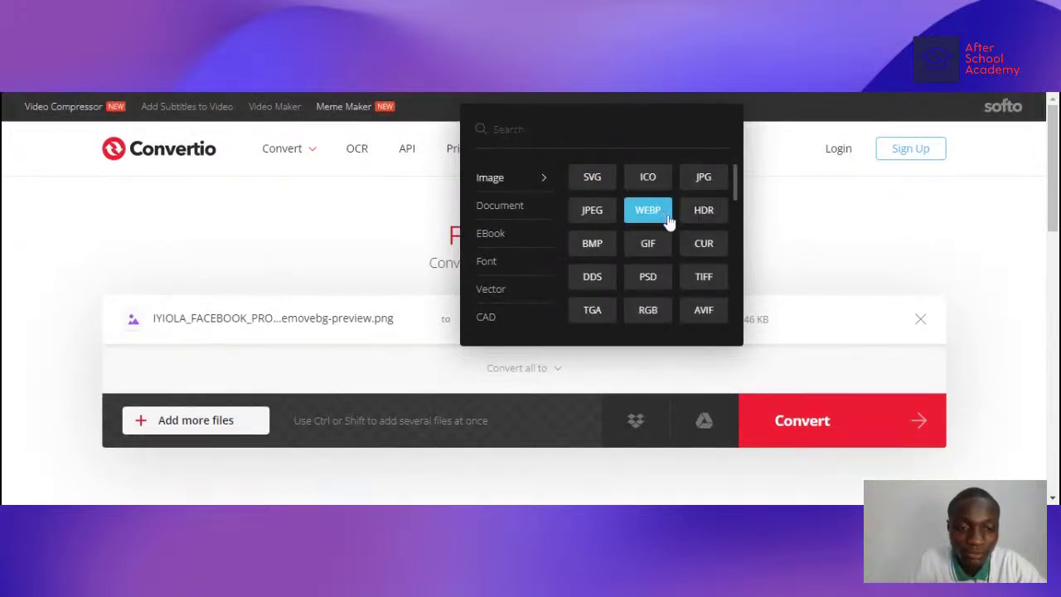
pyautogui.scroll(-3, 663, 228)
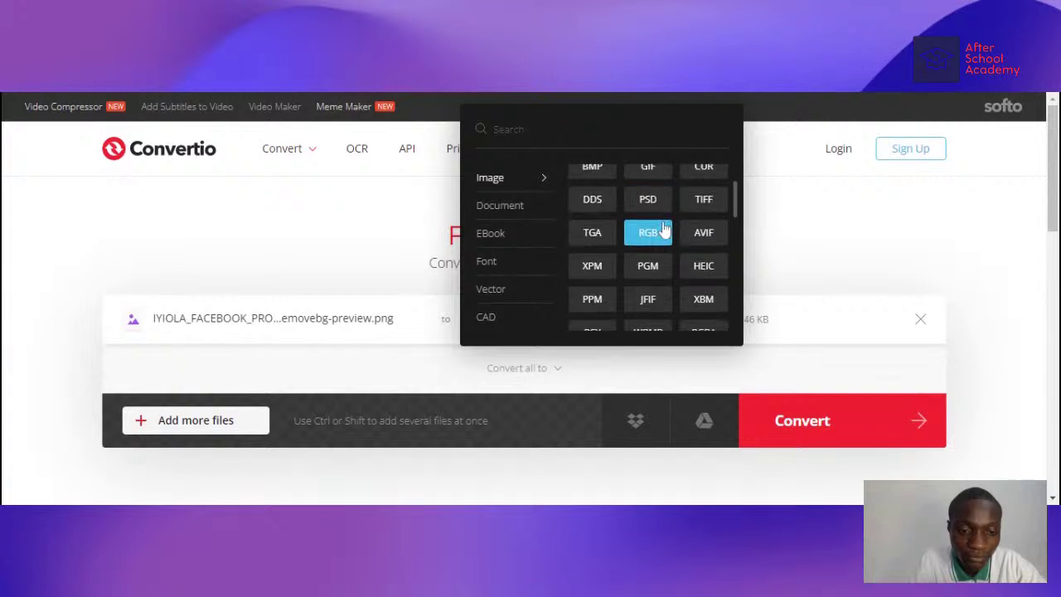
pyautogui.scroll(3, 664, 227)
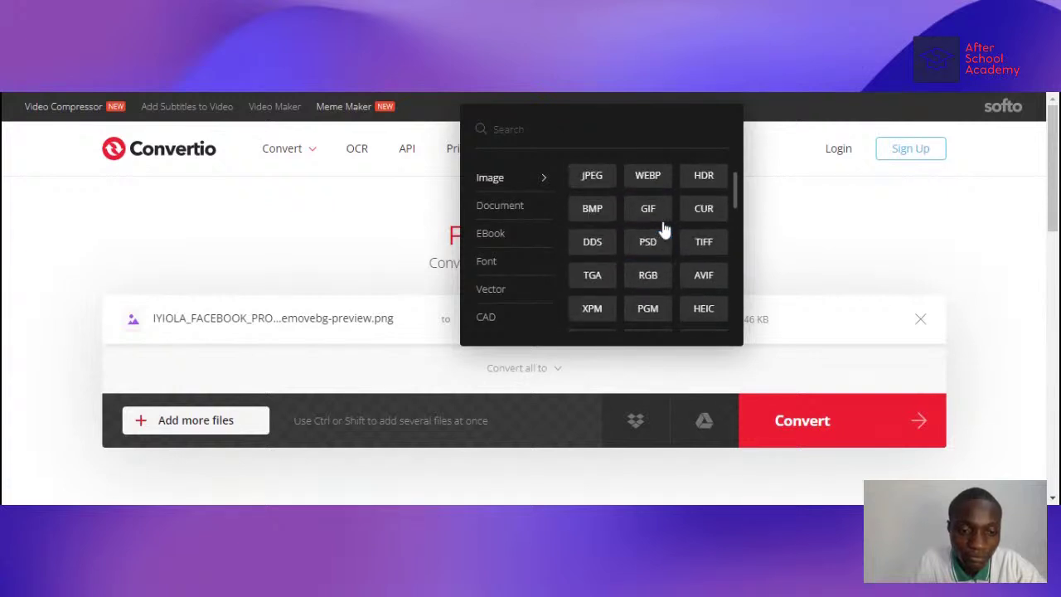
pyautogui.click(654, 215)
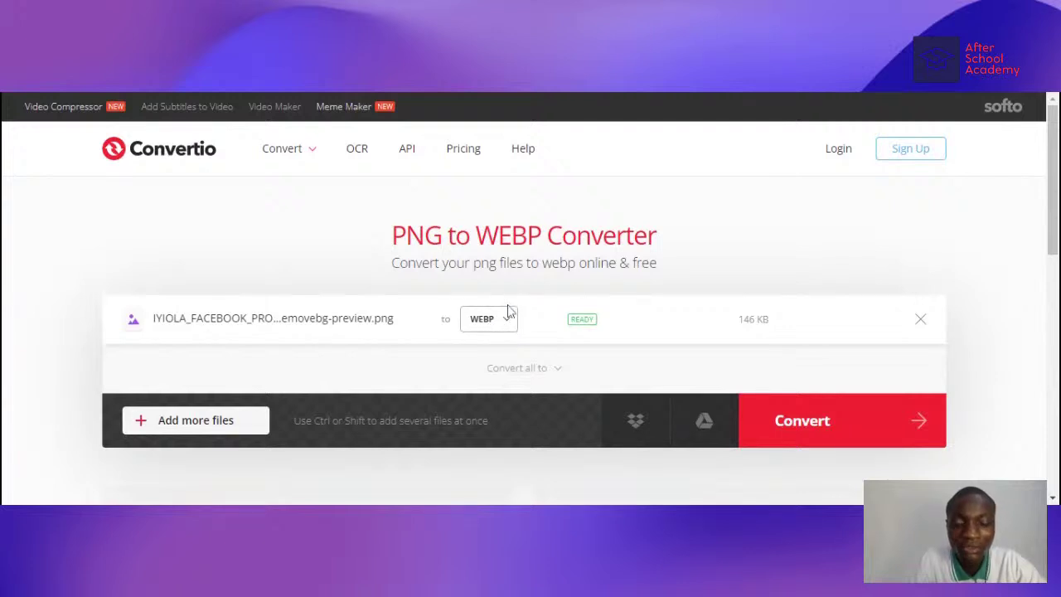
# - Review the WebP format description, then start converting the PNG to WEBP
pyautogui.scroll(-1, 535, 315)
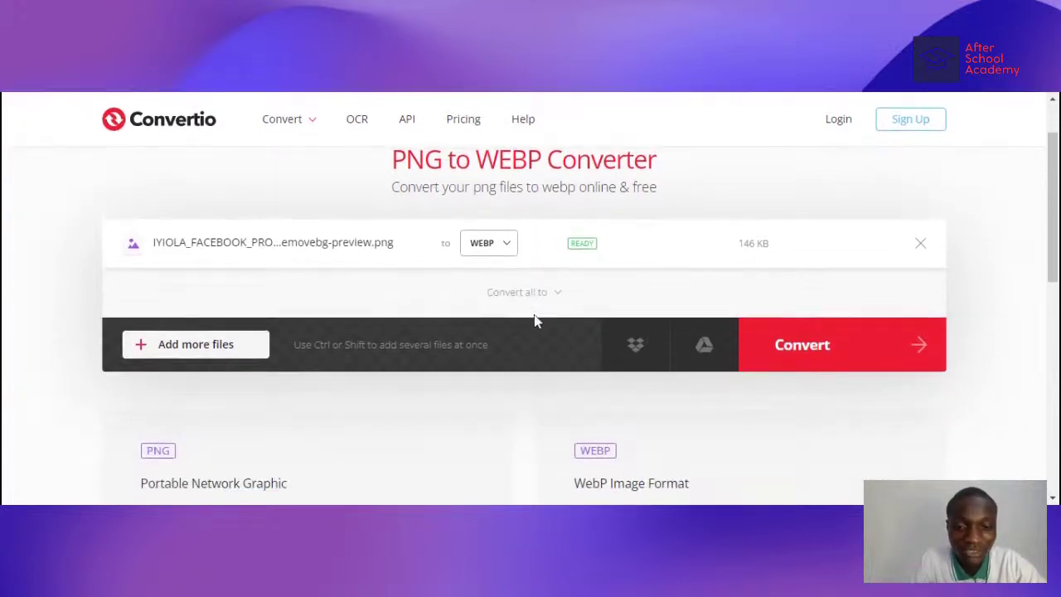
pyautogui.scroll(1, 536, 320)
pyautogui.scroll(-3, 524, 305)
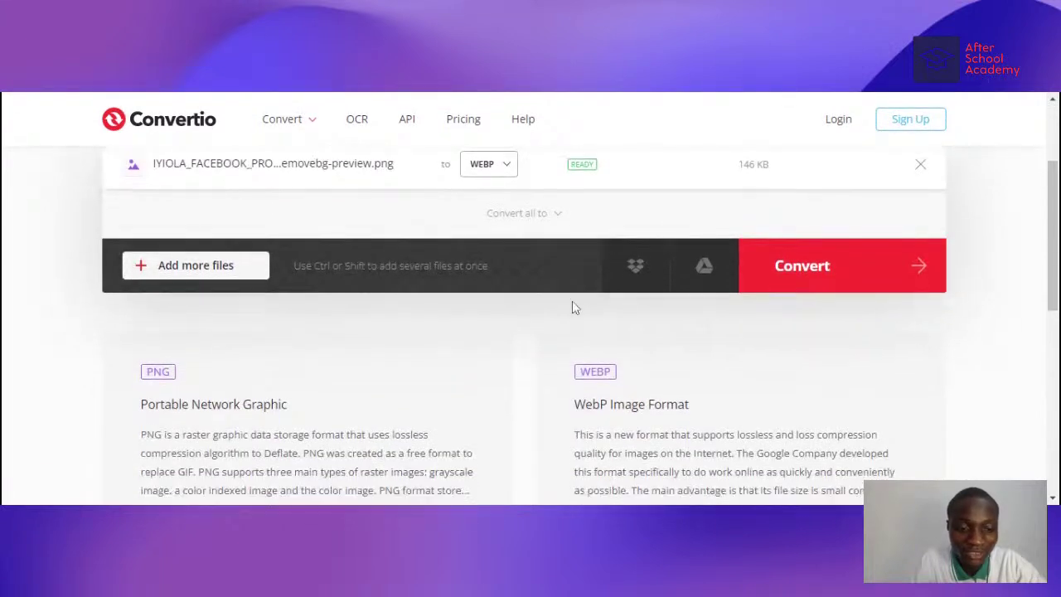
pyautogui.scroll(-2, 580, 315)
pyautogui.moveTo(575, 279); pyautogui.dragTo(872, 280)
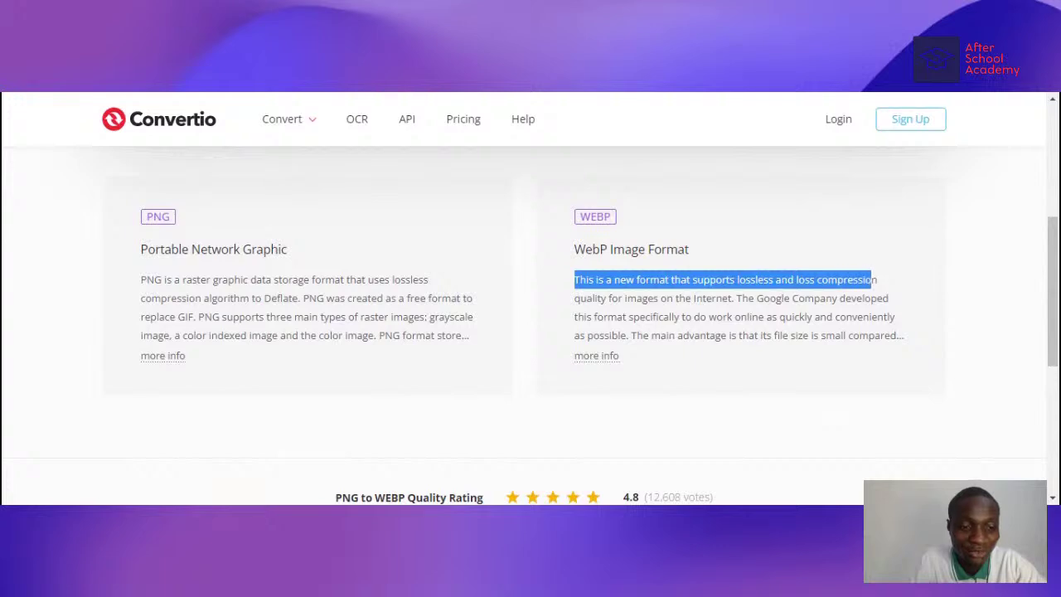
pyautogui.click(872, 280)
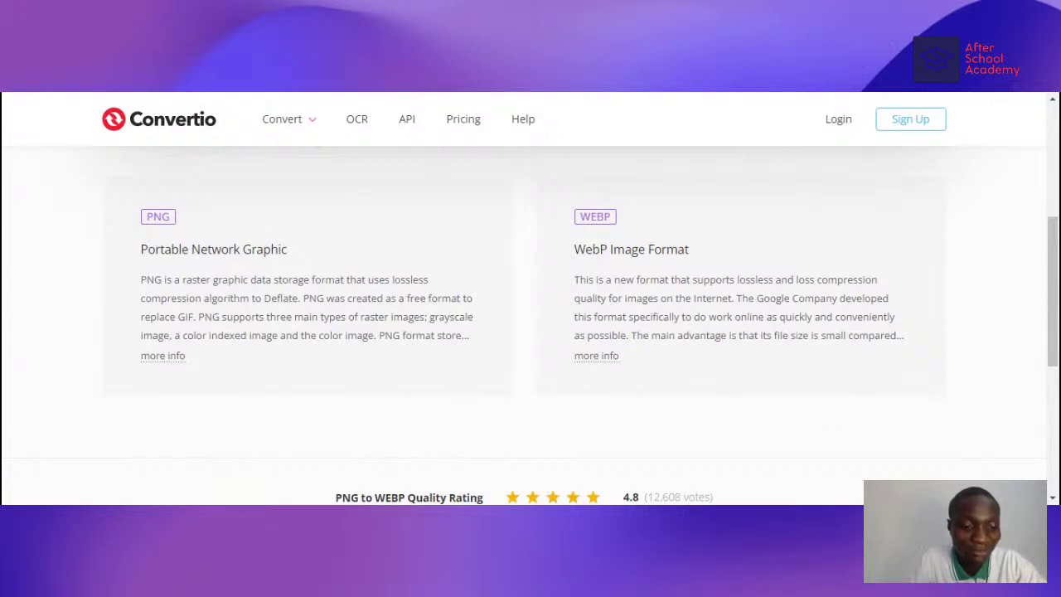
pyautogui.scroll(5, 622, 356)
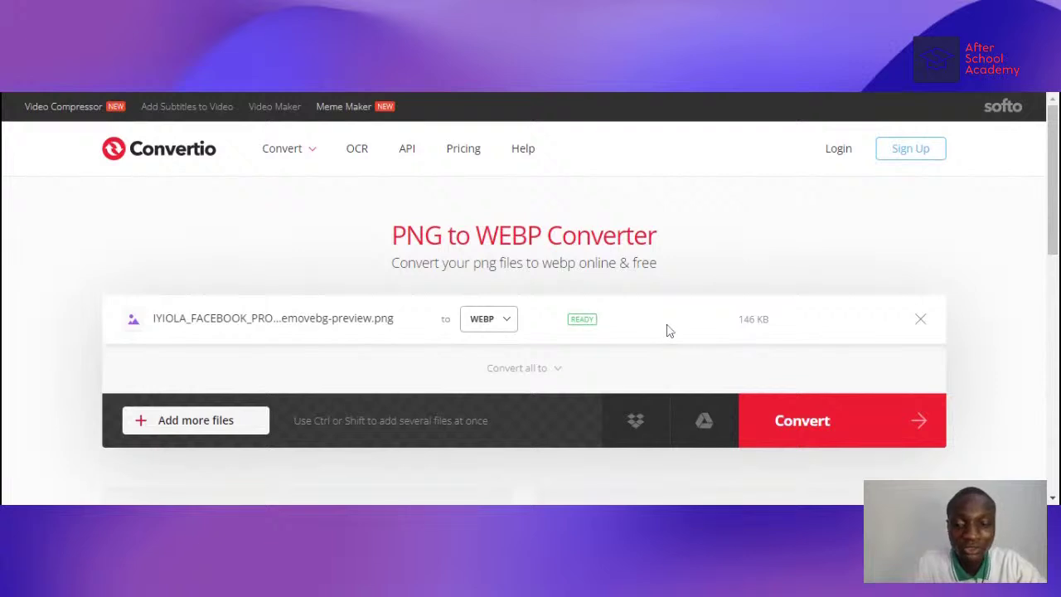
pyautogui.click(778, 425)
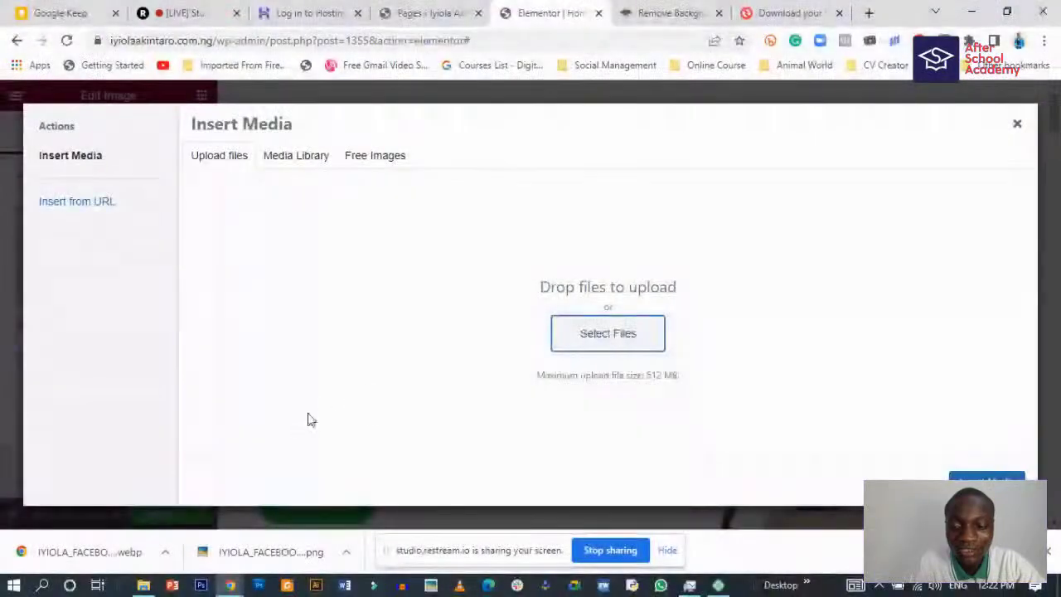
# - Upload the WebP portrait to the Media Library and remove the trailing underscore from its title
pyautogui.moveTo(83, 551); pyautogui.dragTo(575, 300)
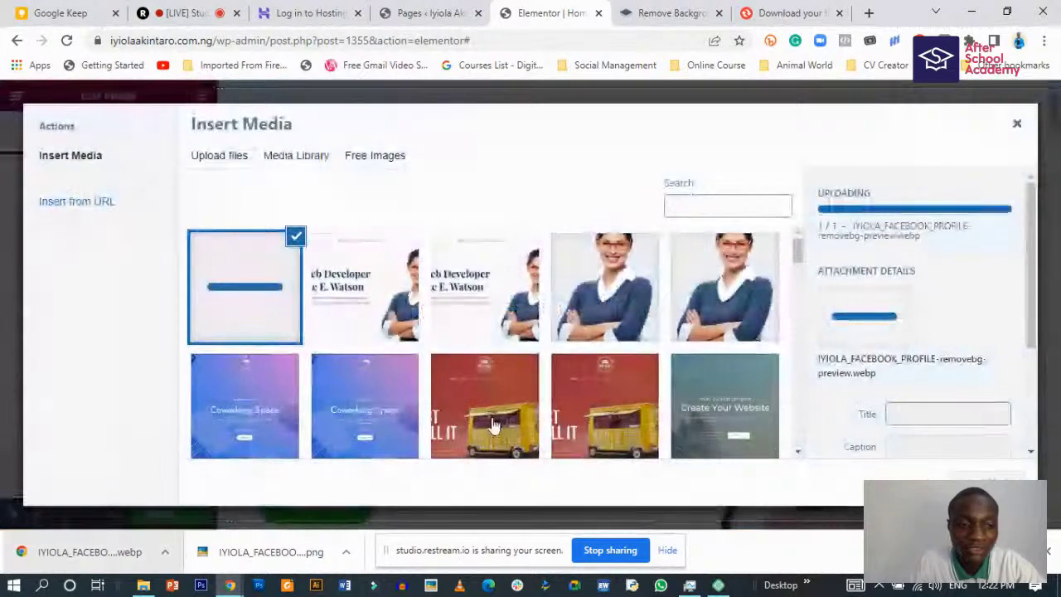
pyautogui.scroll(-2, 889, 371)
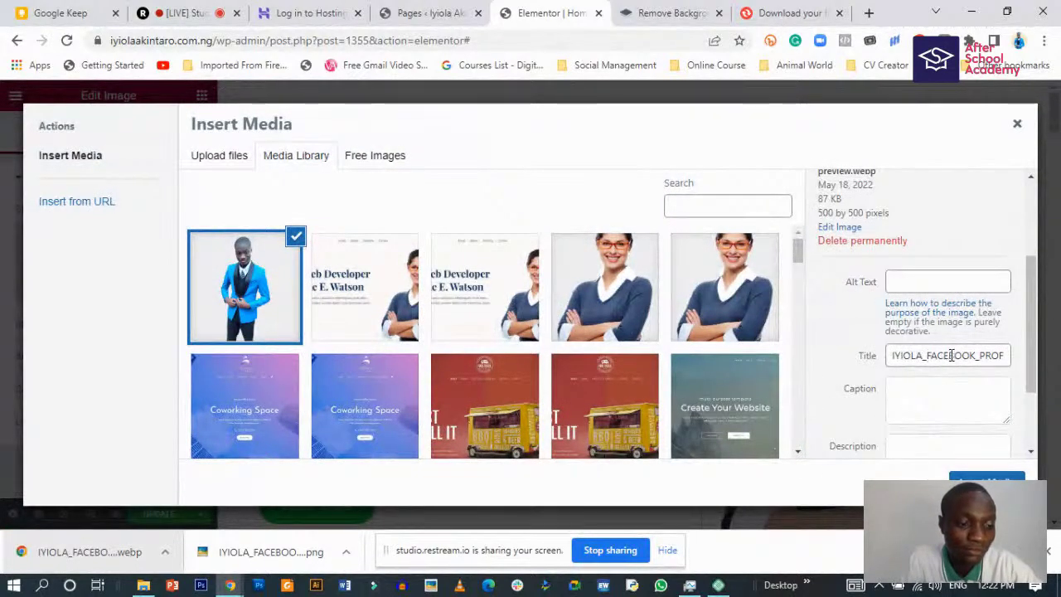
pyautogui.moveTo(976, 355); pyautogui.dragTo(1016, 359)
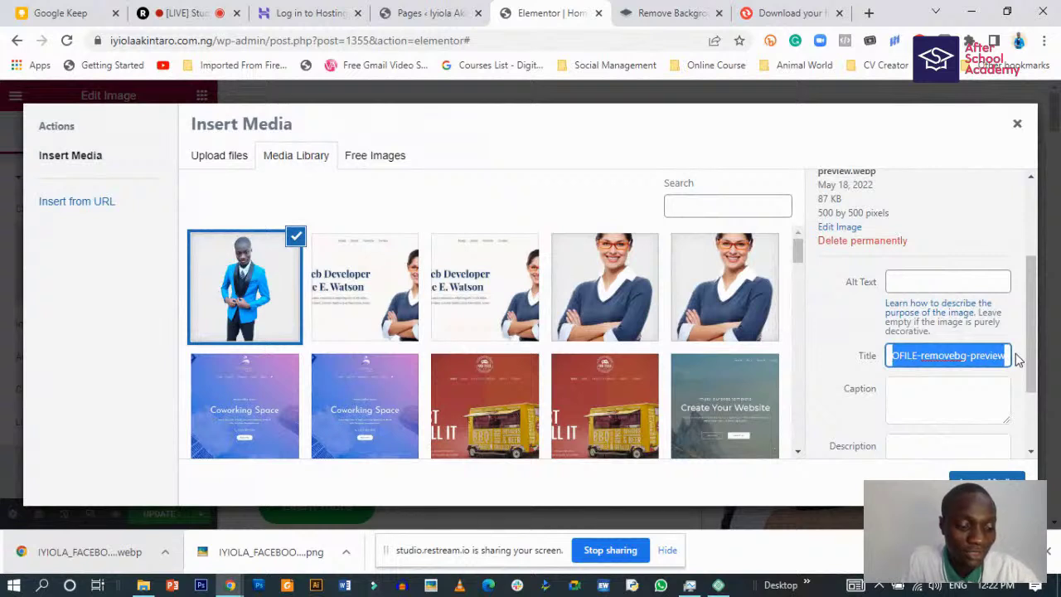
pyautogui.press('BackSpace')
pyautogui.press('BackSpace')
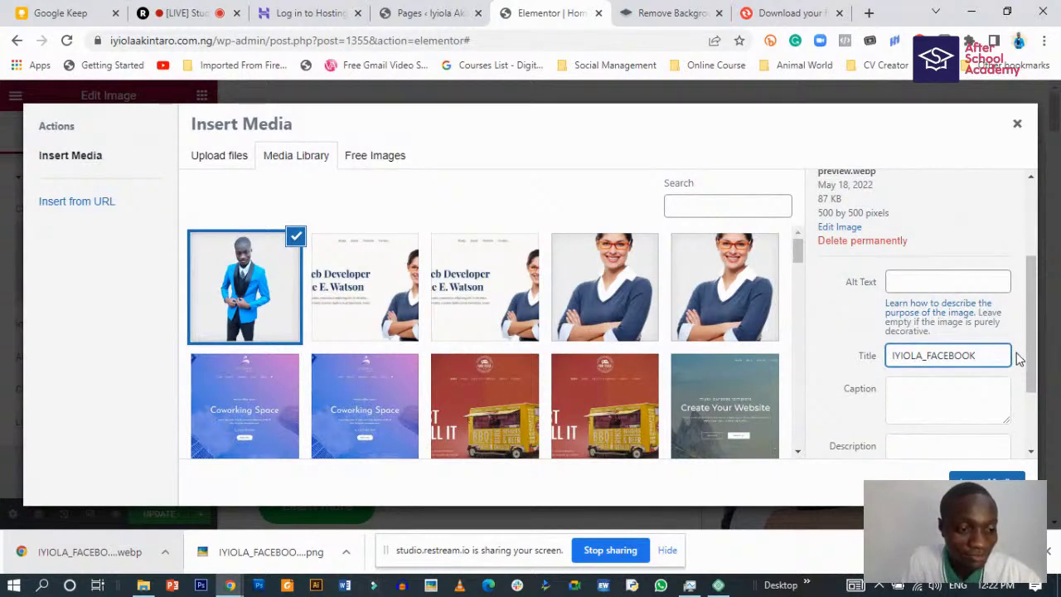
pyautogui.press('BackSpace')
pyautogui.write('ntaro')
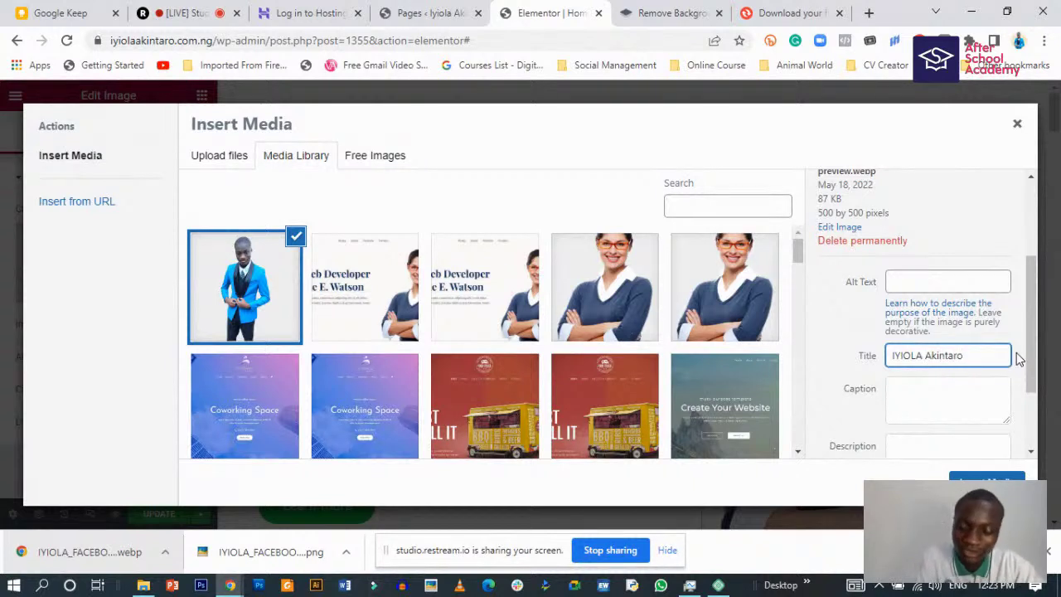
pyautogui.hotkey('ctrl', 'a')
pyautogui.hotkey('ctrl', 'c')
# - Copy the title into the alt text, retype it with the person's name, and insert the portrait
pyautogui.click(955, 280)
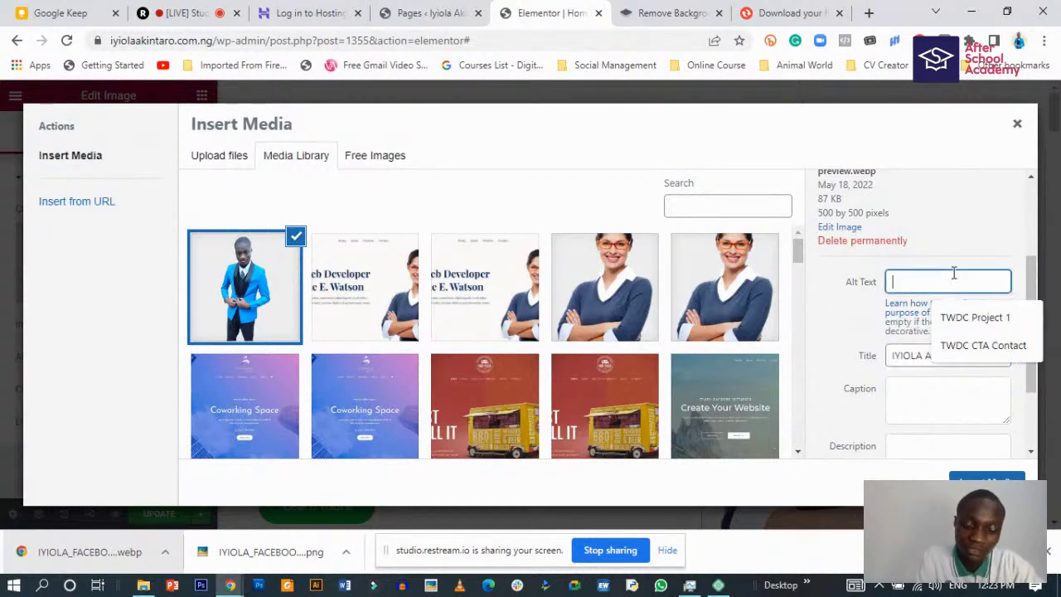
pyautogui.hotkey('ctrl', 'v')
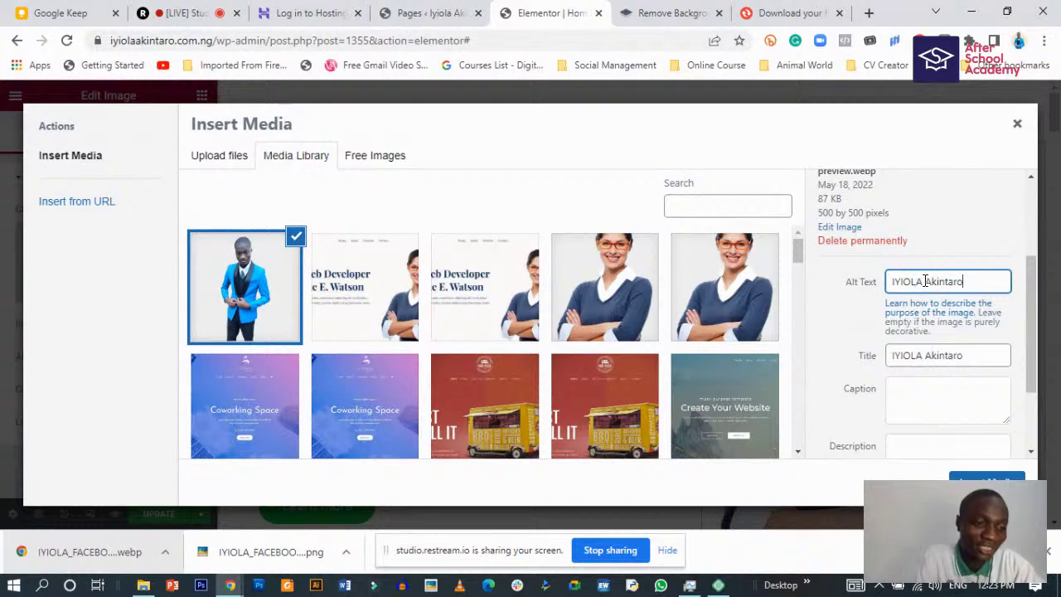
pyautogui.moveTo(925, 281); pyautogui.dragTo(890, 281)
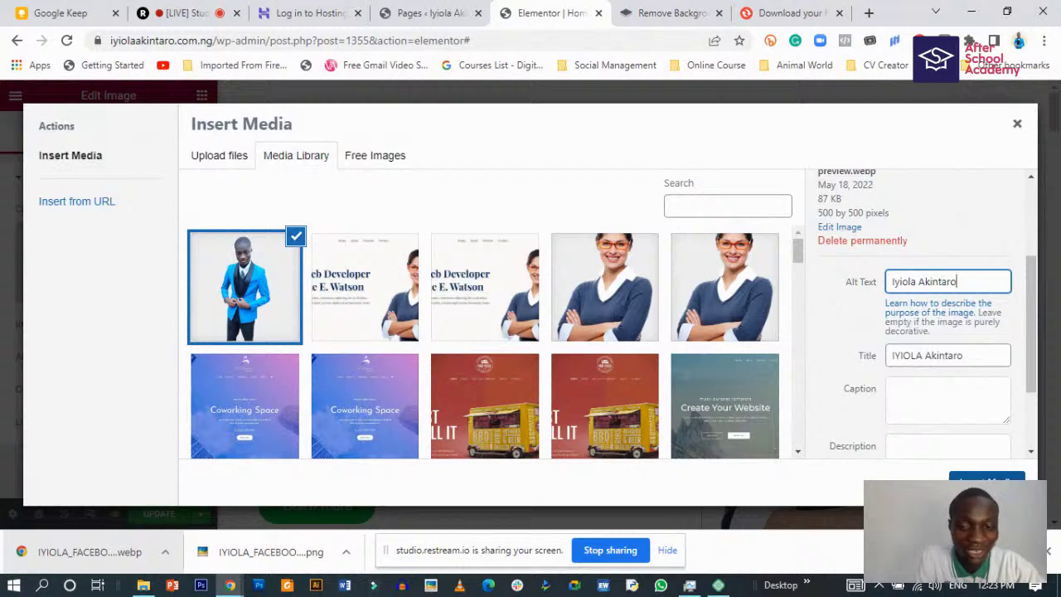
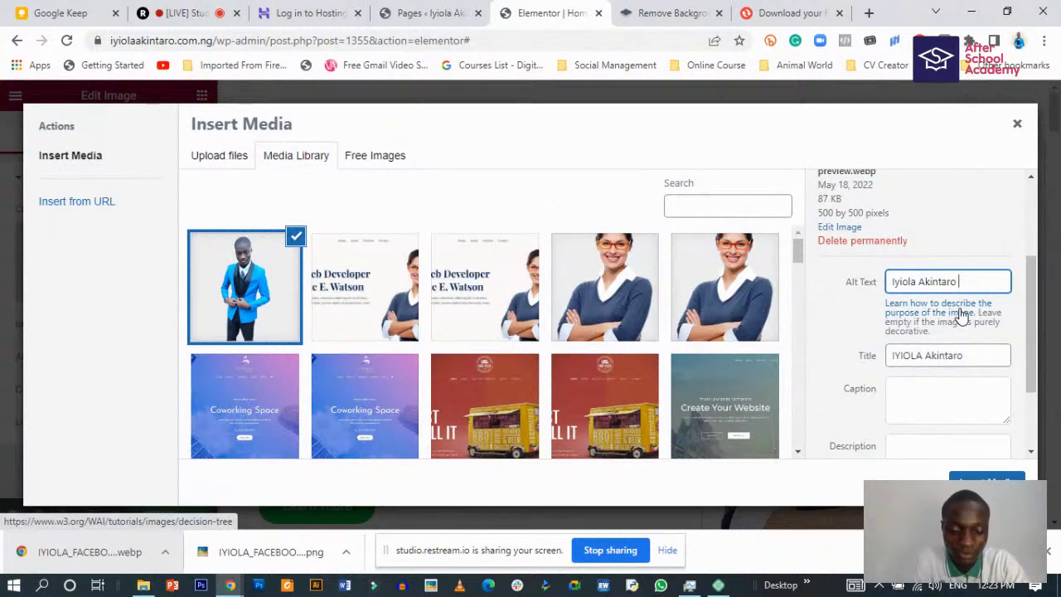
pyautogui.write('portrait')
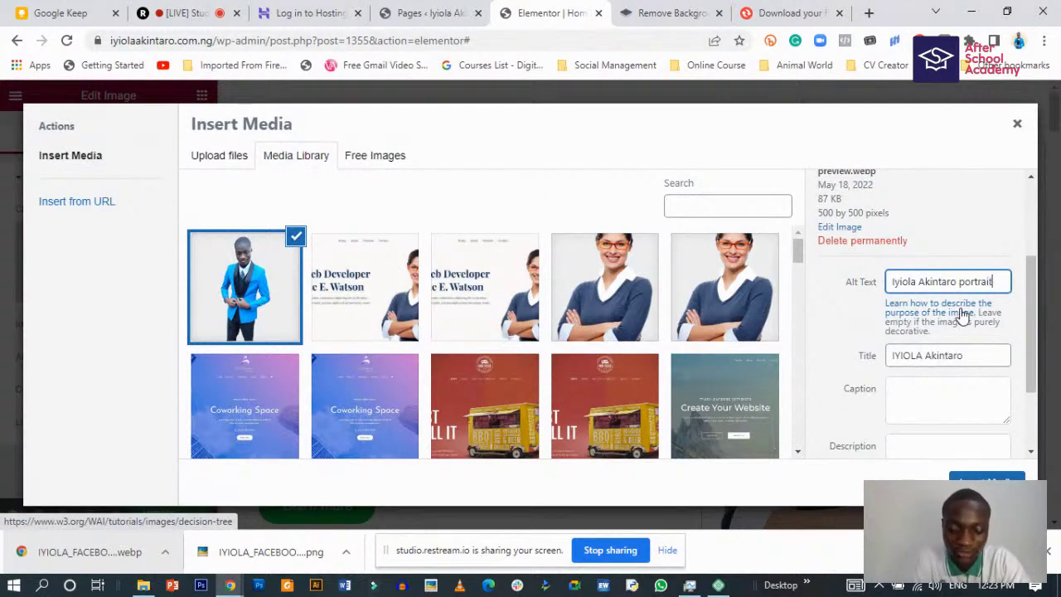
pyautogui.click(986, 482)
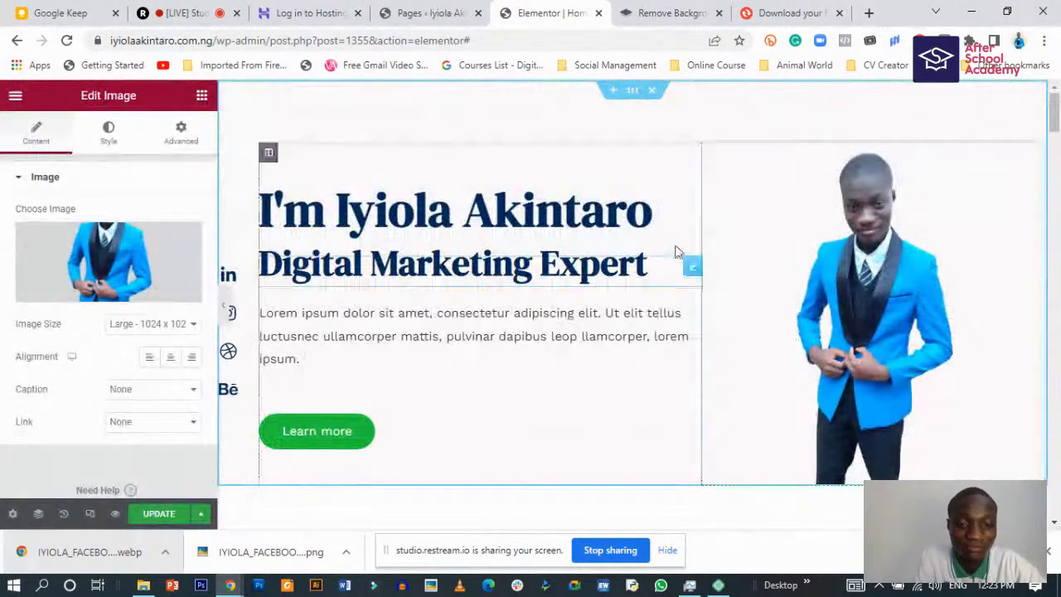
pyautogui.scroll(-5, 953, 282)
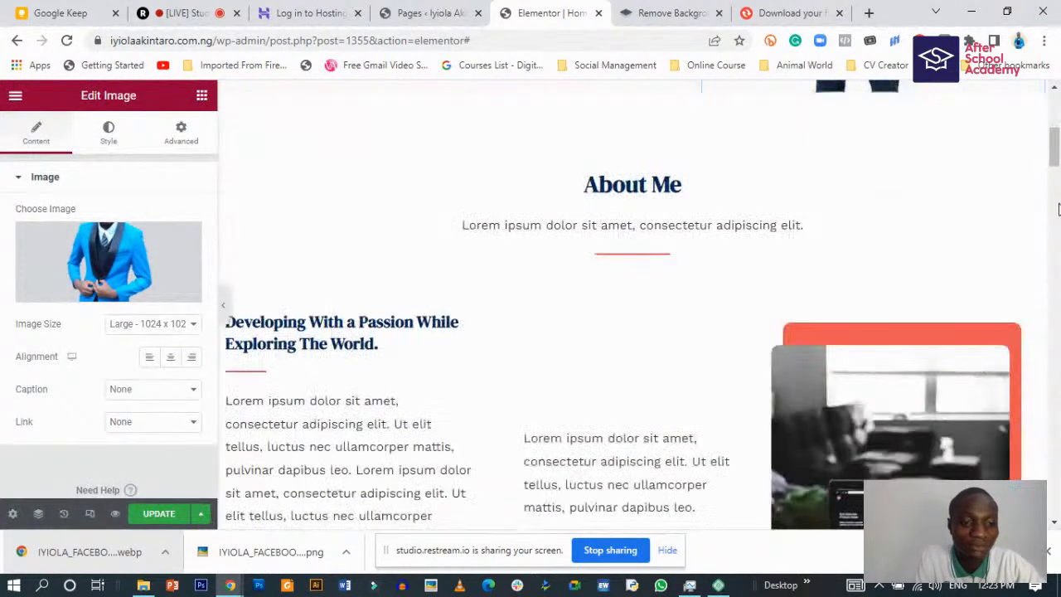
pyautogui.scroll(5, 943, 274)
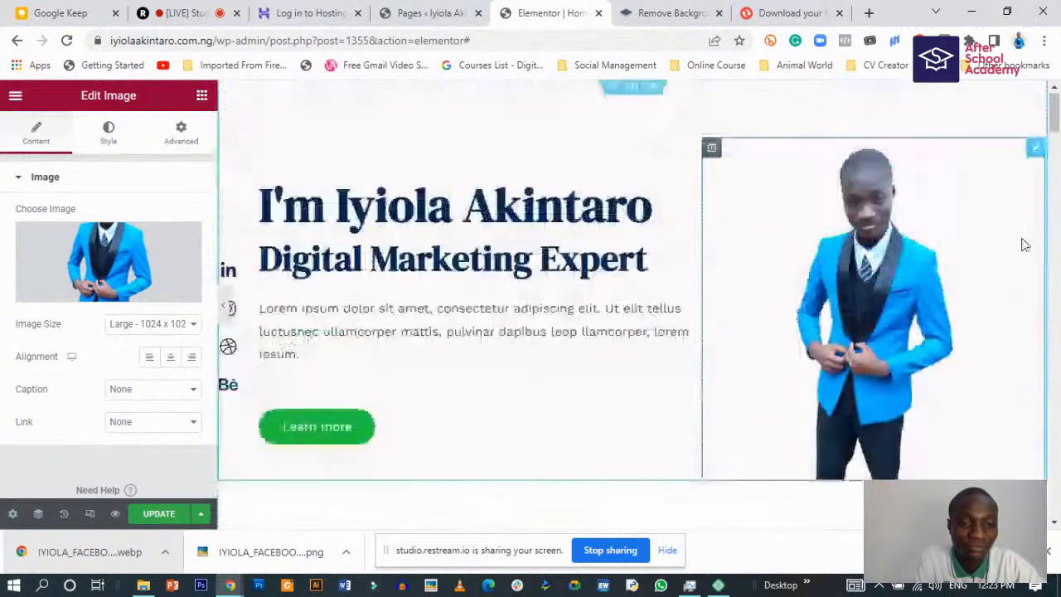
pyautogui.click(225, 308)
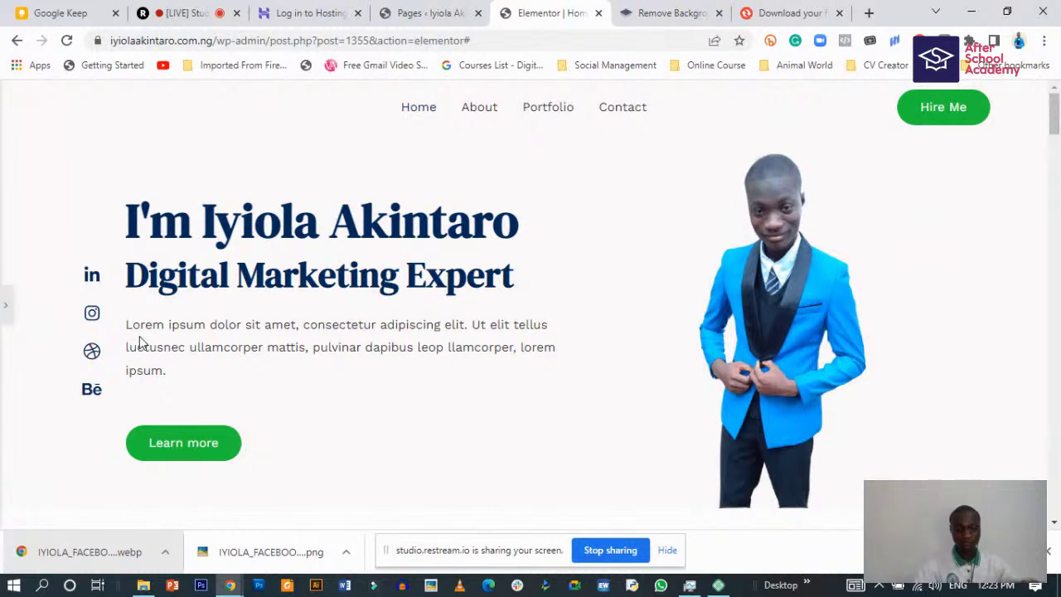
pyautogui.click(5, 308)
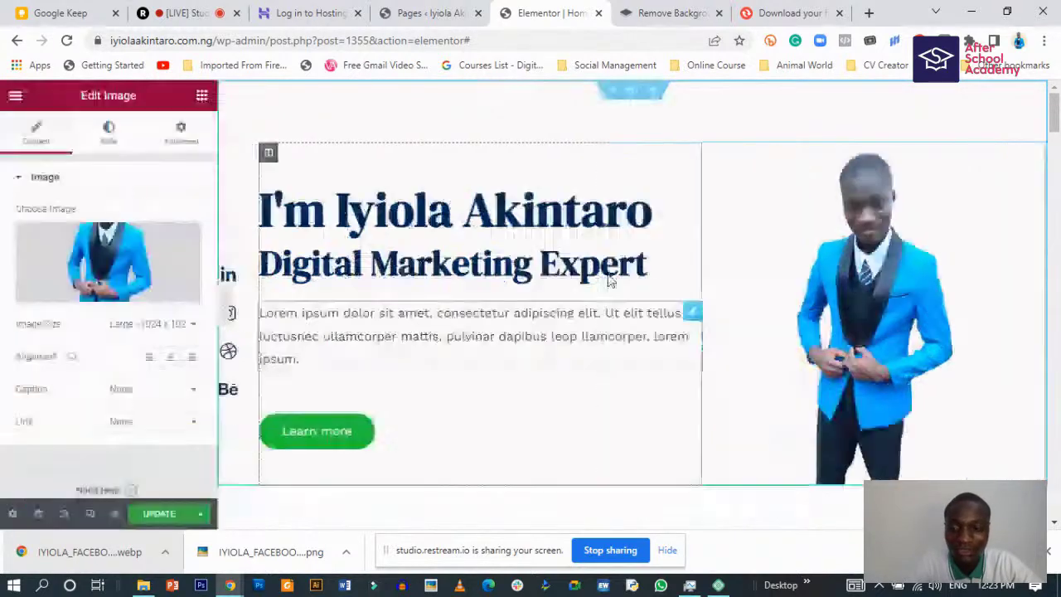
# - Try centre and right alignment, then return the portrait to left alignment
pyautogui.click(174, 357)
pyautogui.click(192, 358)
pyautogui.click(150, 360)
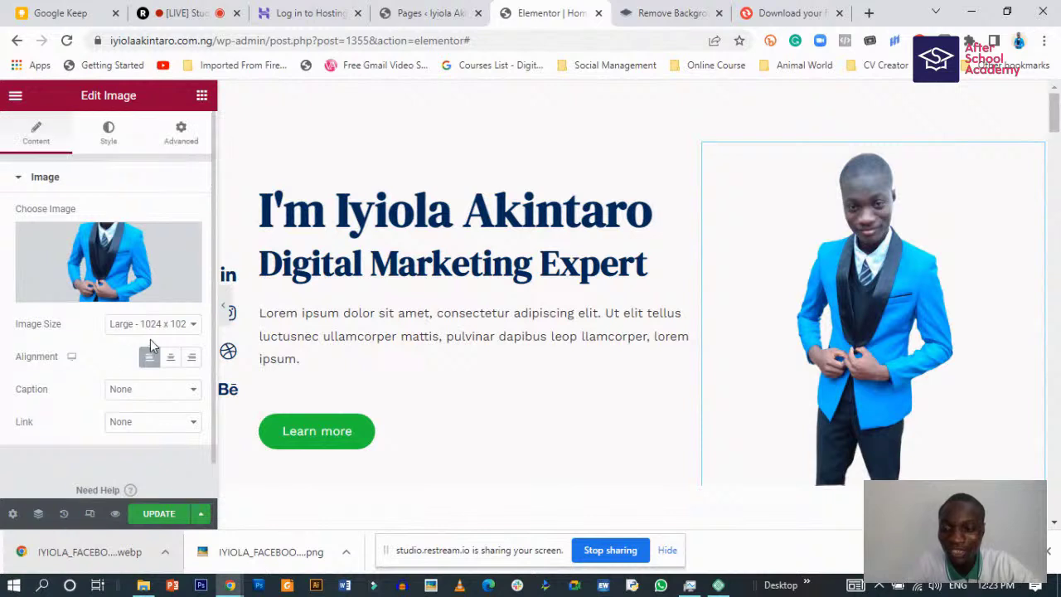
# - Try the 2048x2048, Full and custom image sizes for the portrait
pyautogui.click(151, 324)
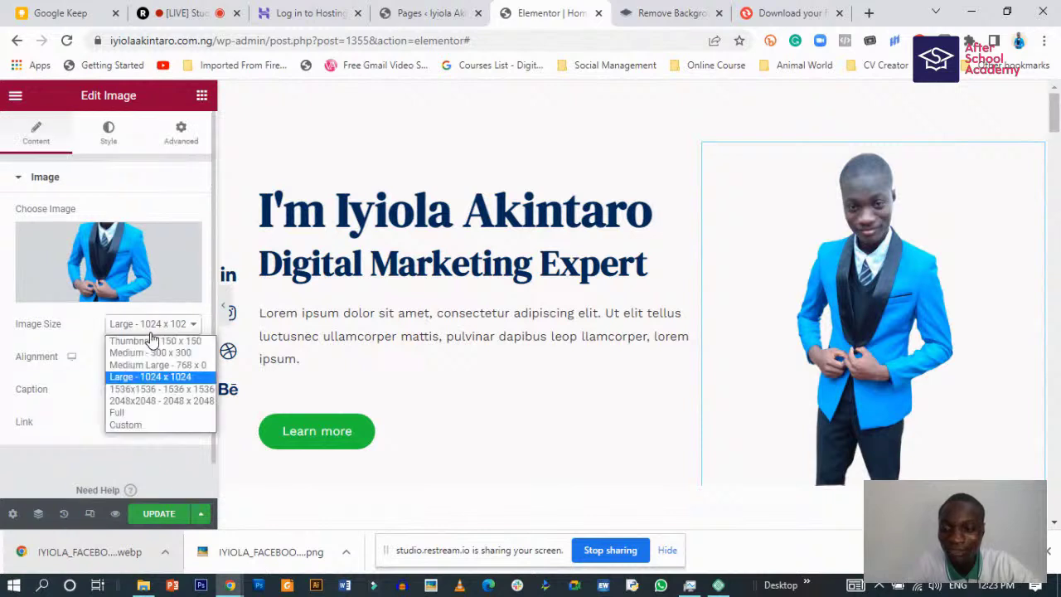
pyautogui.click(139, 401)
pyautogui.click(147, 323)
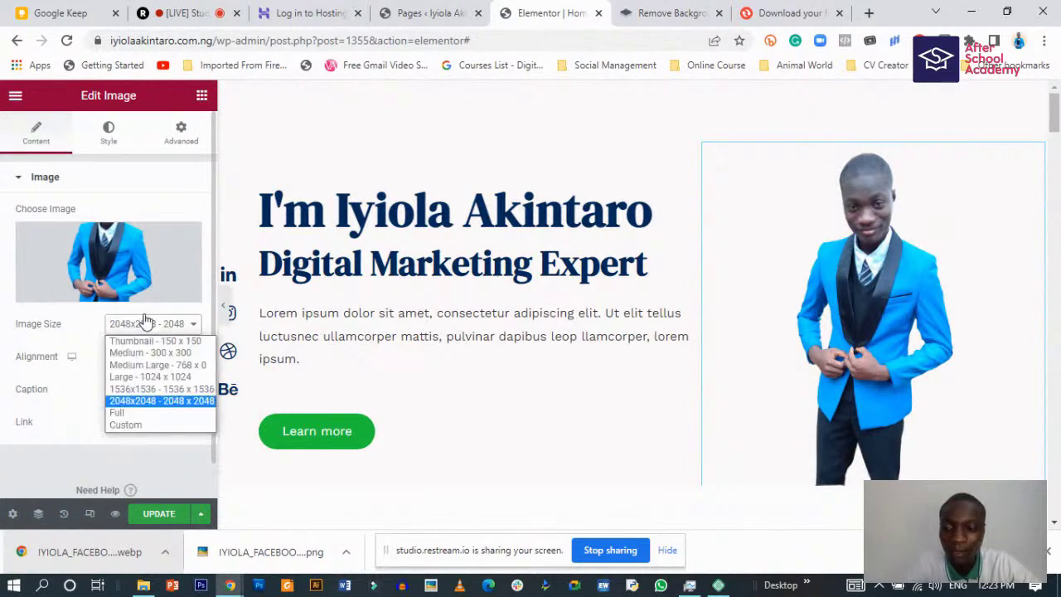
pyautogui.click(127, 413)
pyautogui.click(149, 326)
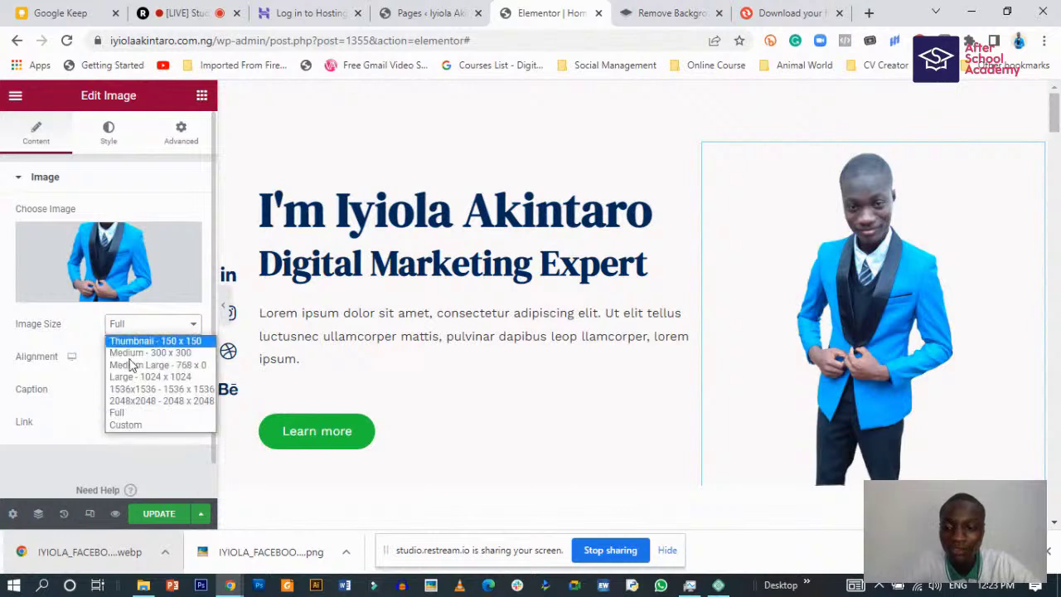
pyautogui.click(124, 429)
pyautogui.click(139, 326)
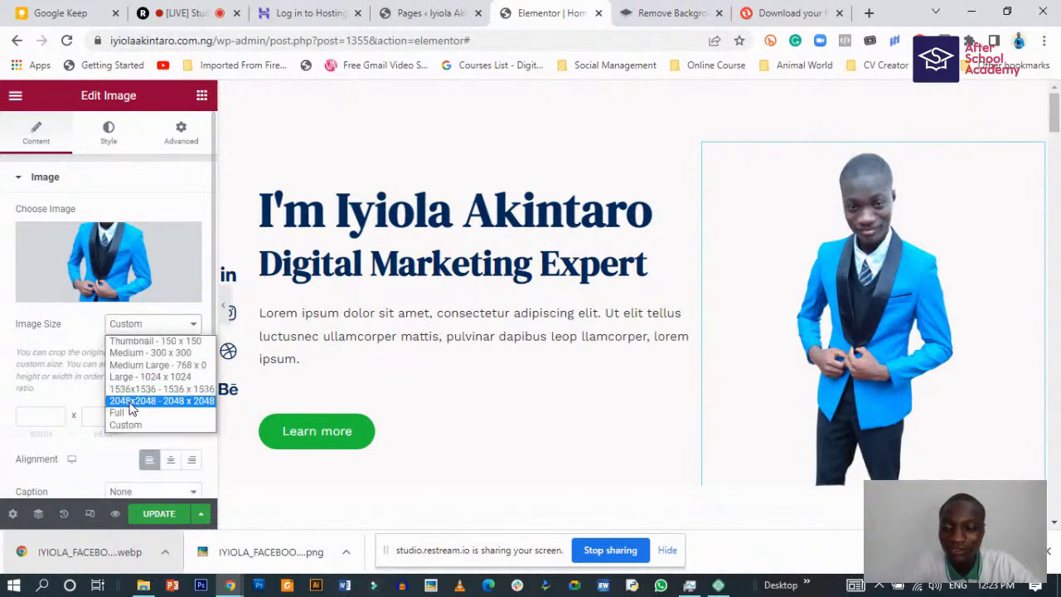
pyautogui.click(131, 402)
# - Try Full and Thumbnail again, then settle on Large 1024 x 1024
pyautogui.click(151, 332)
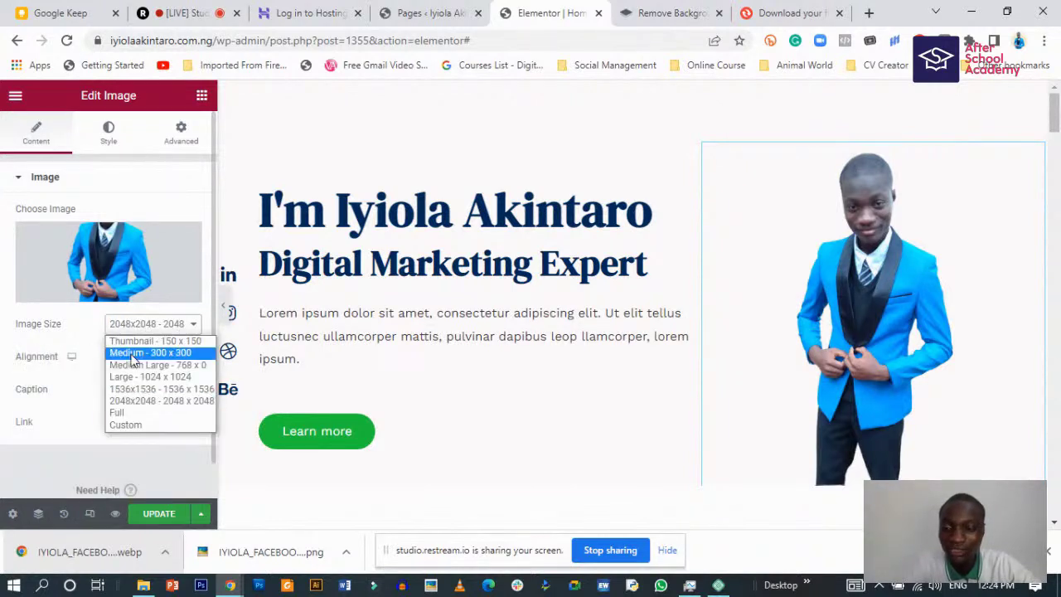
pyautogui.click(126, 412)
pyautogui.click(141, 328)
pyautogui.click(148, 340)
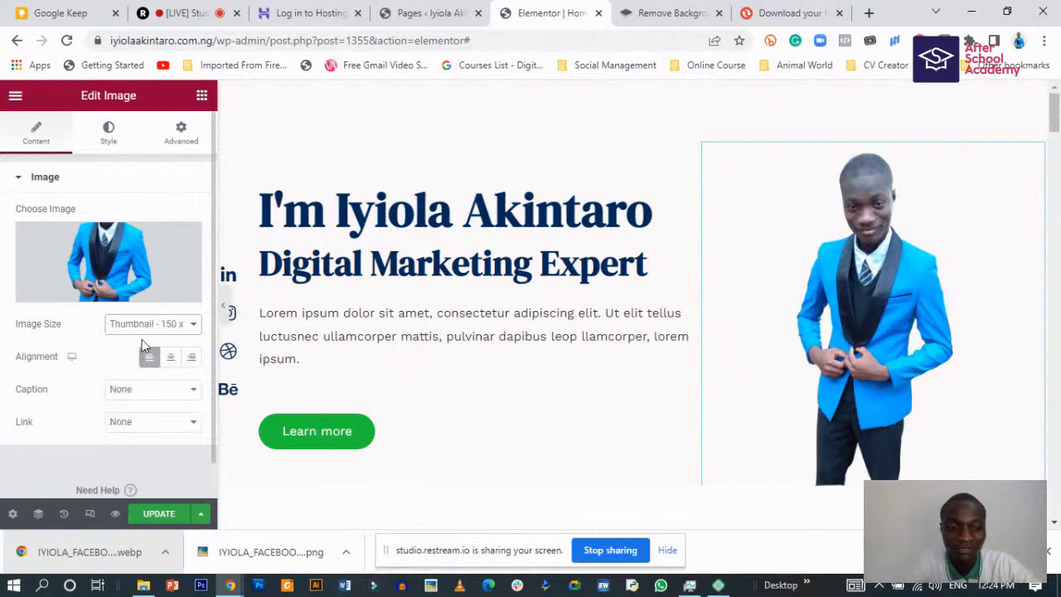
pyautogui.click(147, 326)
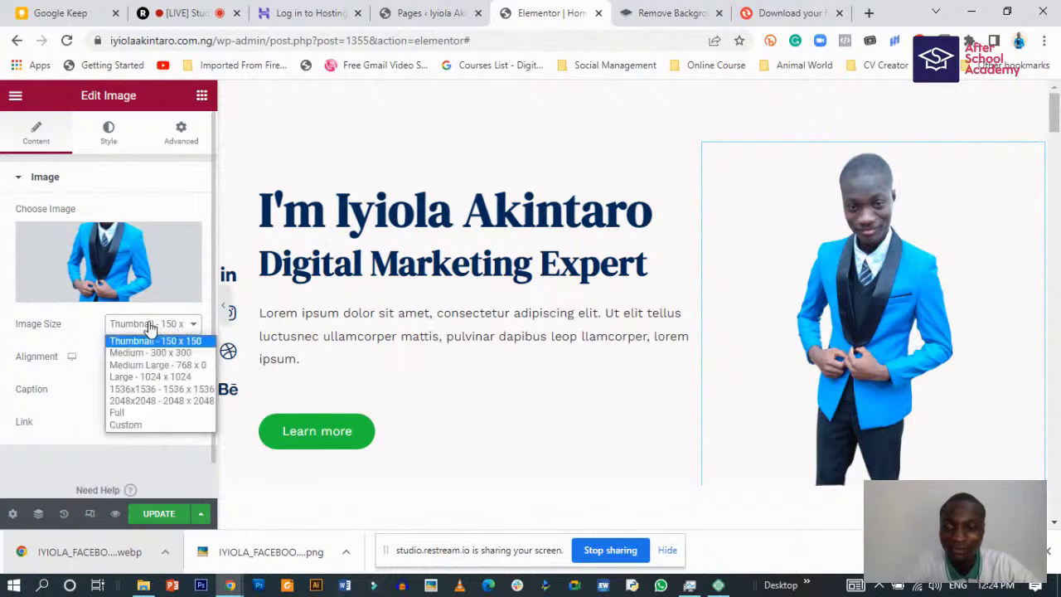
pyautogui.click(141, 378)
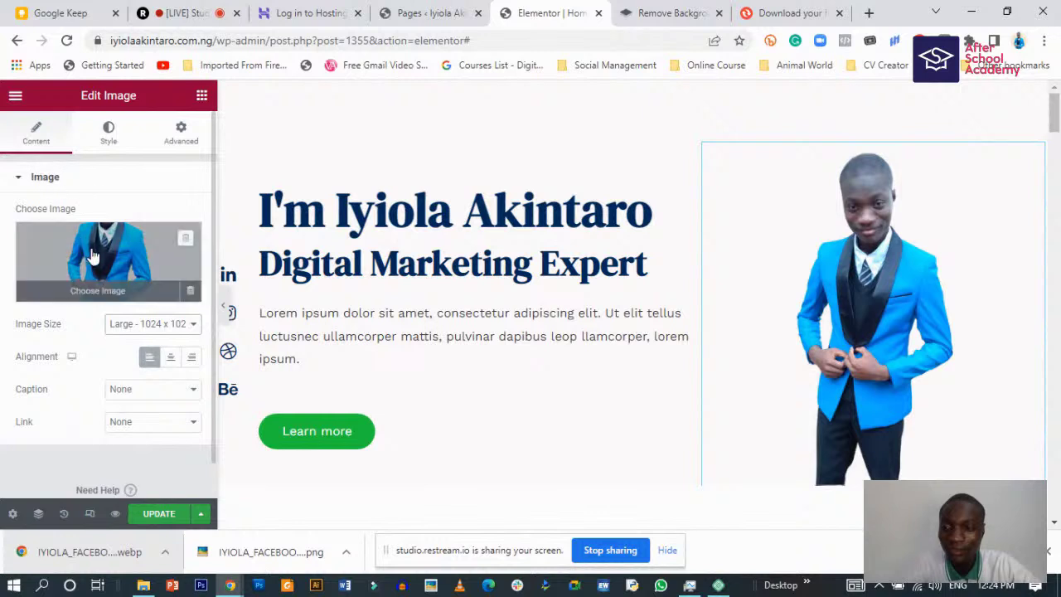
# - In the Style tab, drag the portrait's Width and Max Width to 100 and preview
pyautogui.click(111, 126)
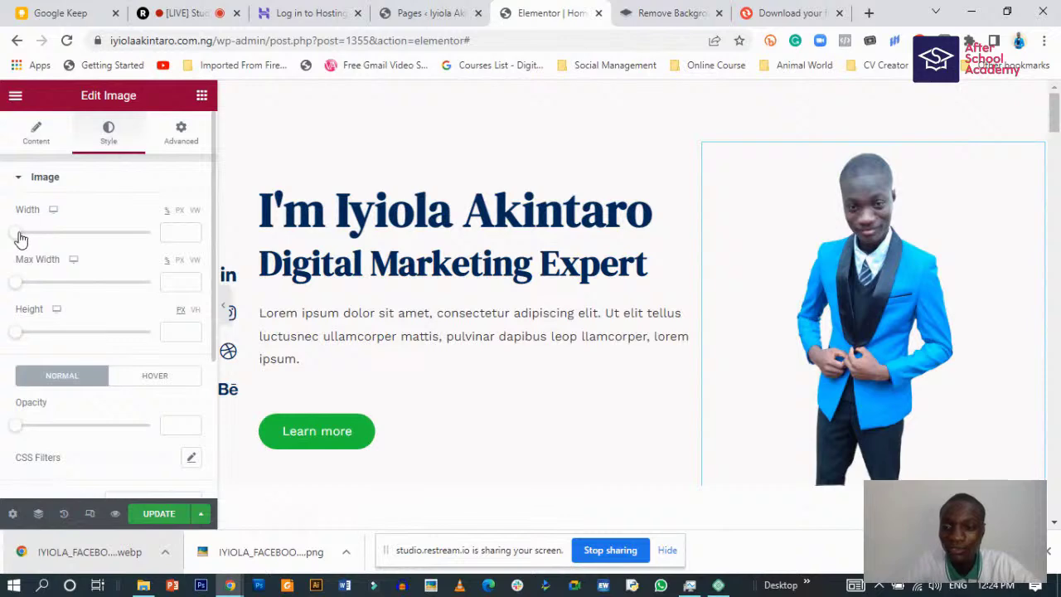
pyautogui.moveTo(27, 240); pyautogui.dragTo(172, 234)
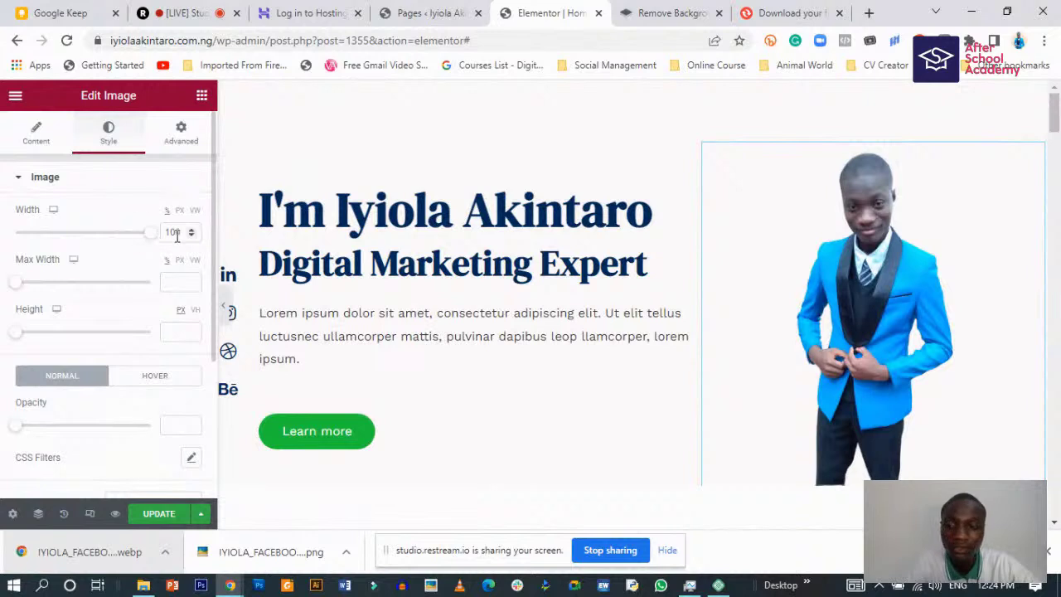
pyautogui.moveTo(19, 290); pyautogui.dragTo(185, 300)
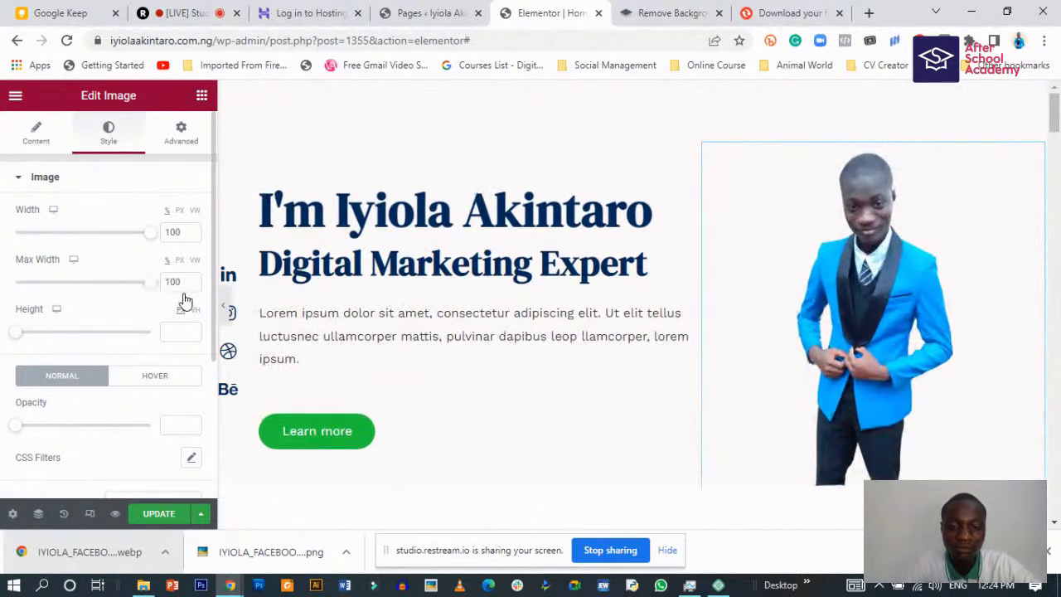
pyautogui.click(222, 310)
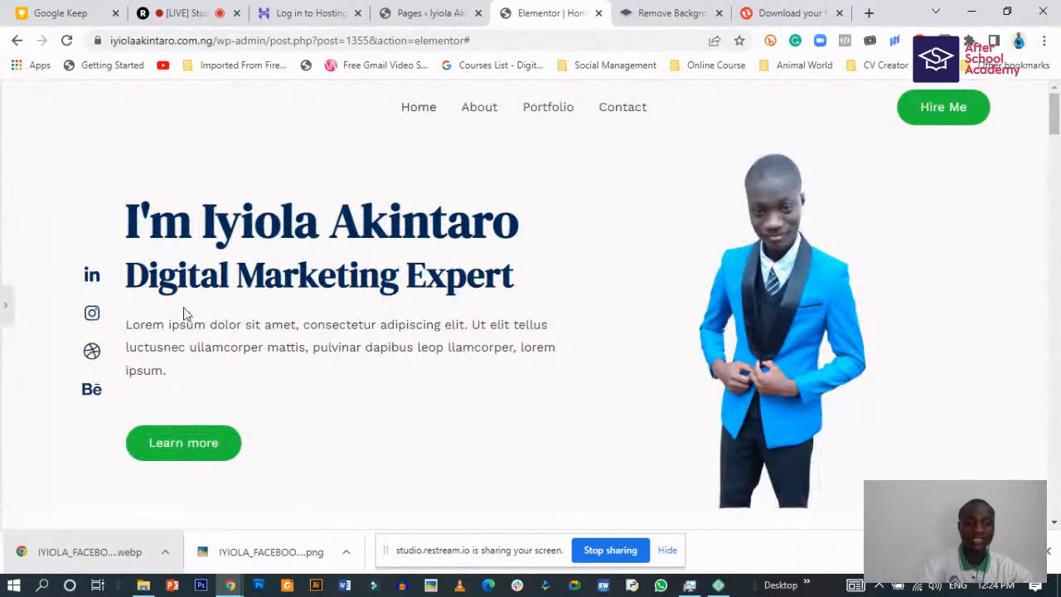
pyautogui.click(4, 308)
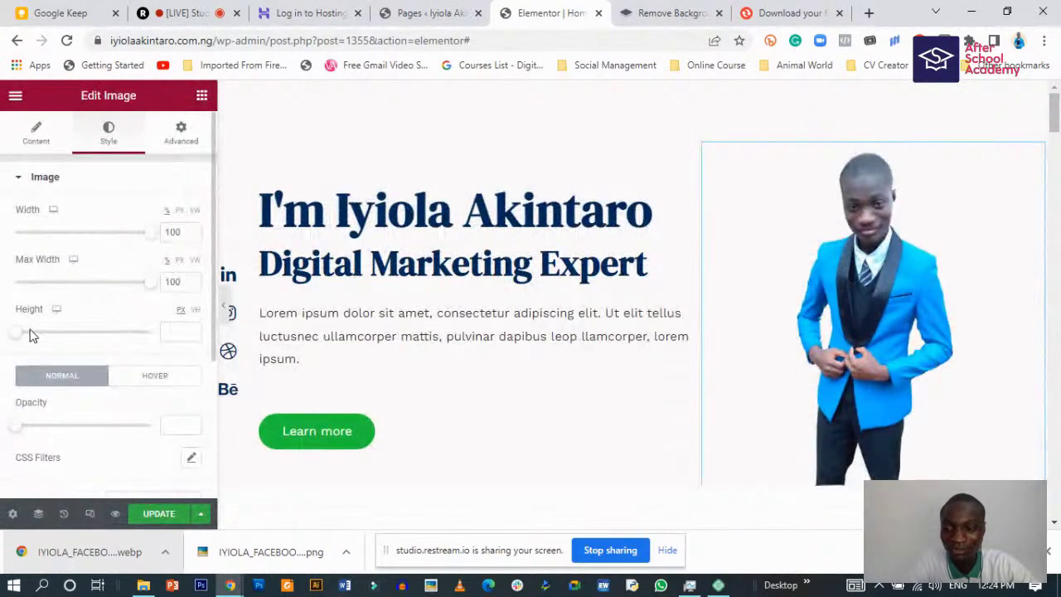
# - Try a 500 px height then collapse it, leaving Object Fit at Default
pyautogui.moveTo(14, 340); pyautogui.dragTo(155, 335)
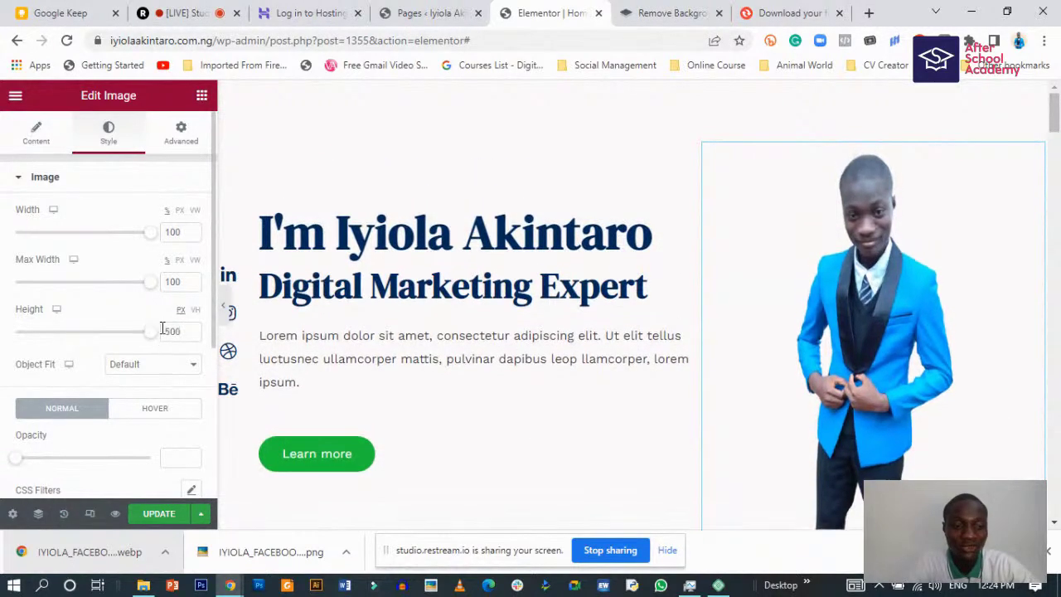
pyautogui.moveTo(149, 331); pyautogui.dragTo(14, 342)
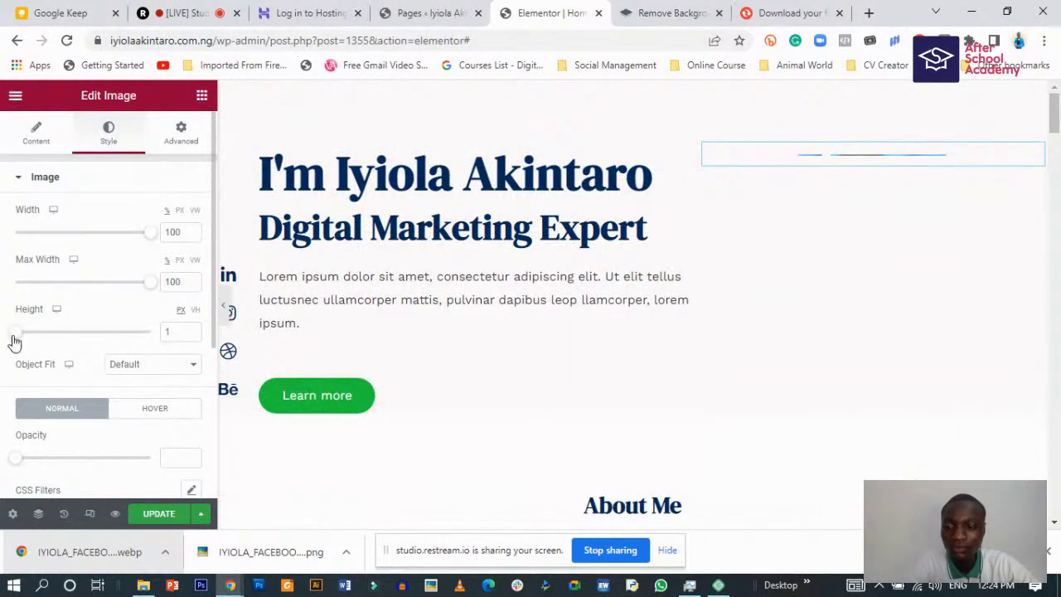
pyautogui.click(143, 370)
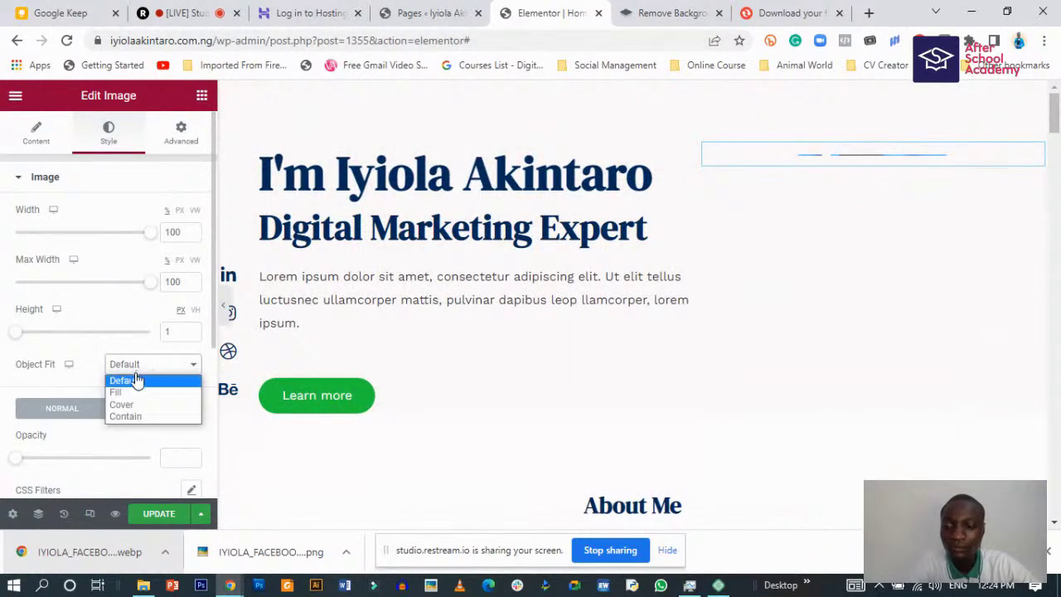
pyautogui.click(132, 383)
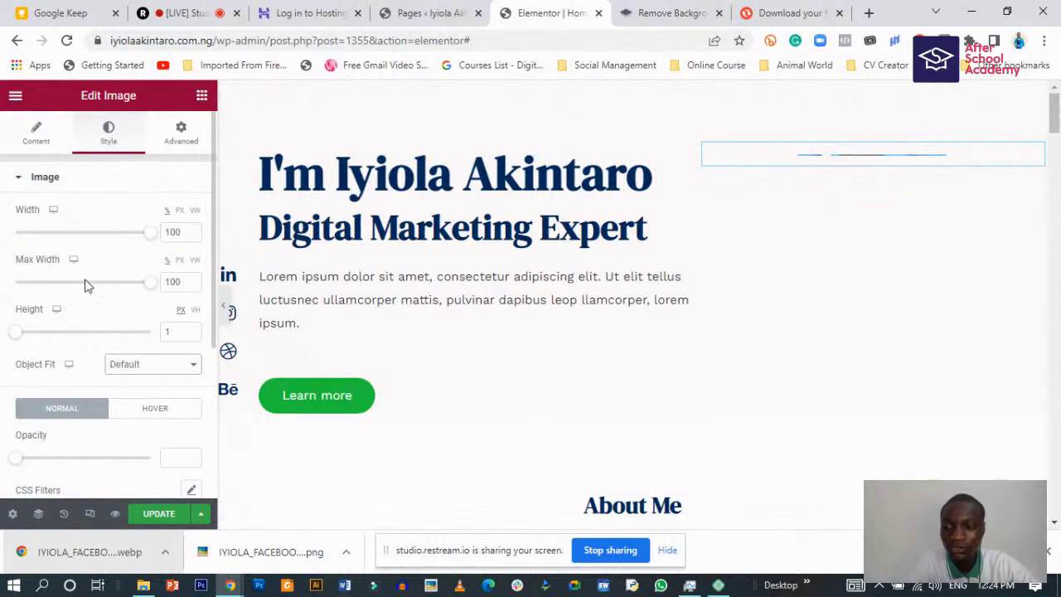
# - Shrink max width to 1 and width to 4, undo the width change, and preview
pyautogui.moveTo(149, 281); pyautogui.dragTo(8, 291)
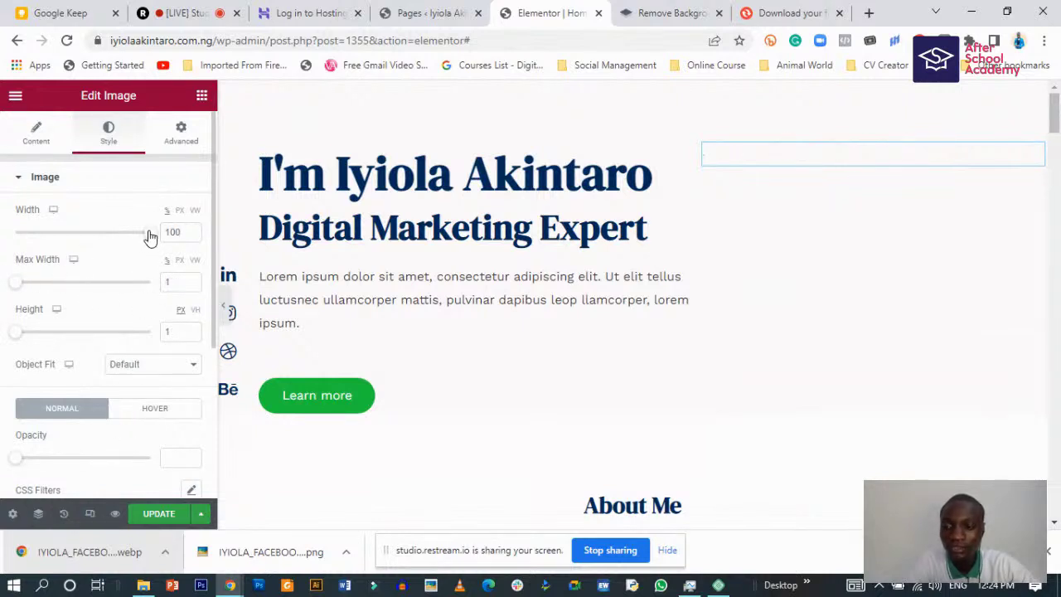
pyautogui.moveTo(149, 237); pyautogui.dragTo(20, 238)
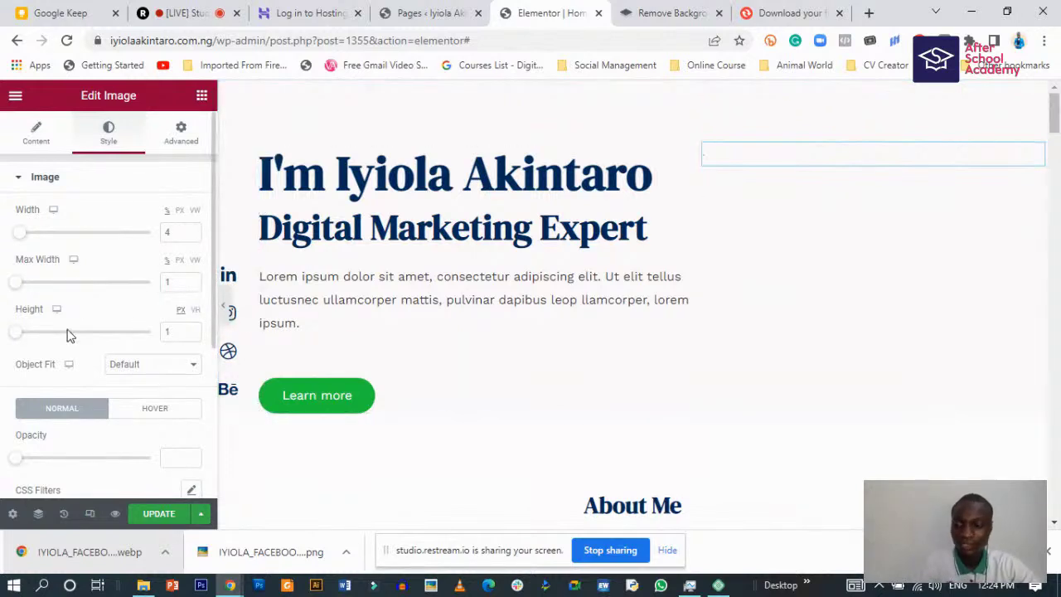
pyautogui.hotkey('ctrl', 'z')
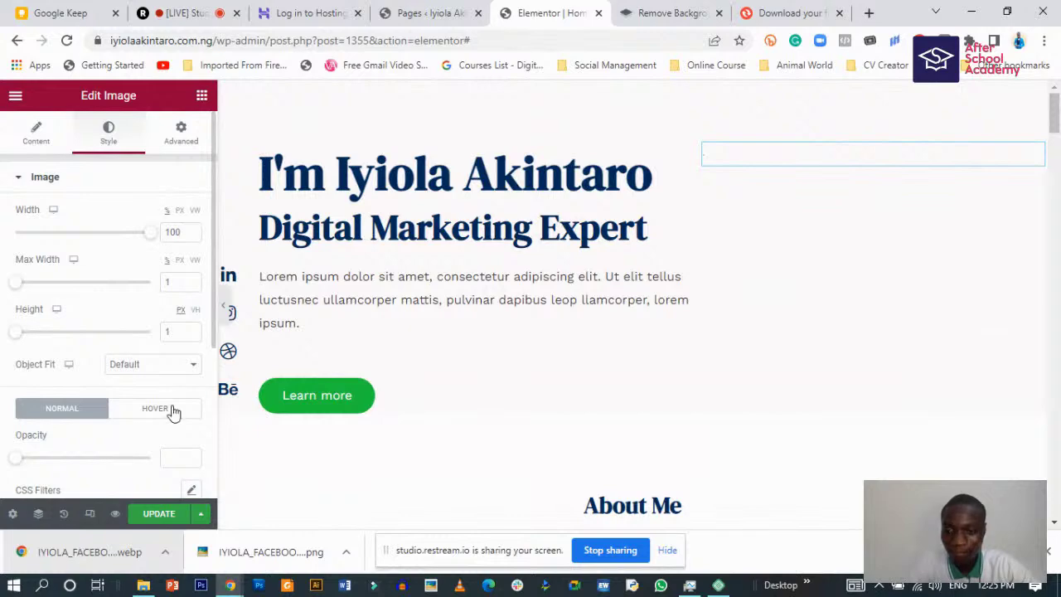
pyautogui.click(225, 312)
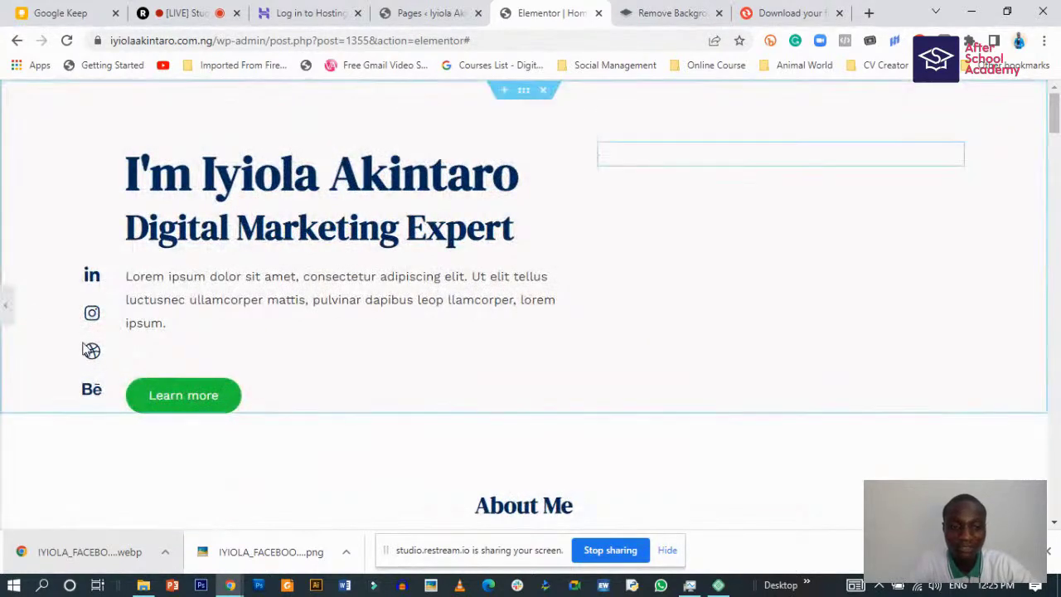
pyautogui.click(6, 304)
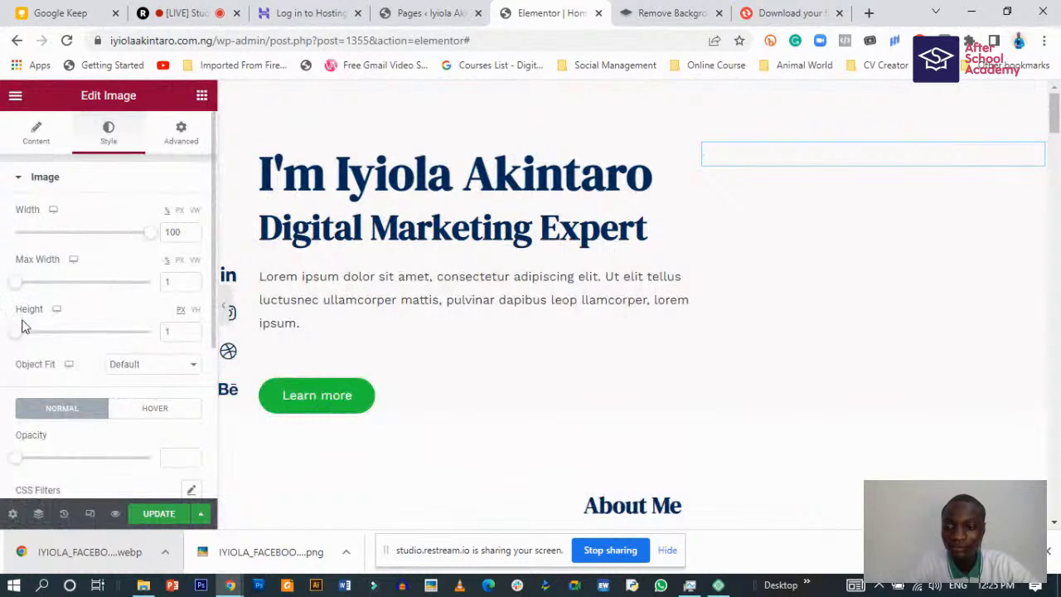
# - Set the portrait height to 500 px and max width back to 100, then preview
pyautogui.moveTo(20, 336); pyautogui.dragTo(169, 336)
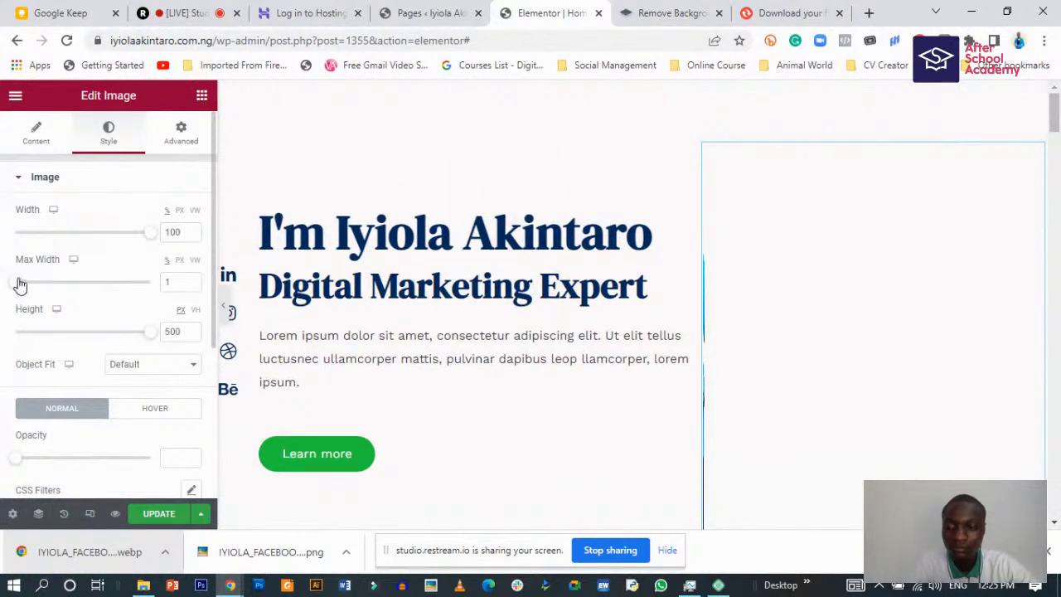
pyautogui.moveTo(20, 285); pyautogui.dragTo(174, 283)
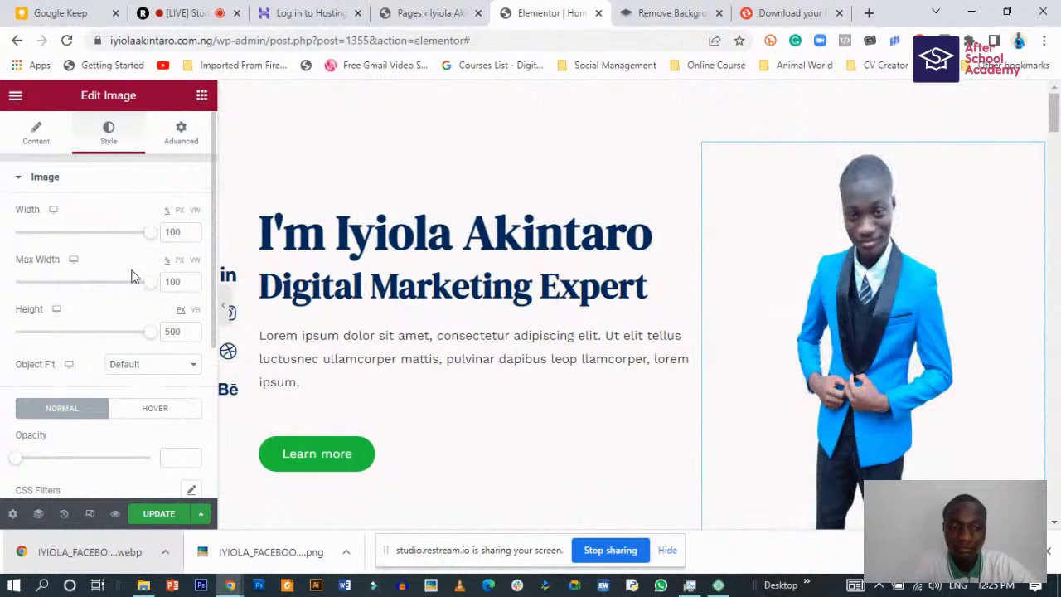
pyautogui.click(226, 314)
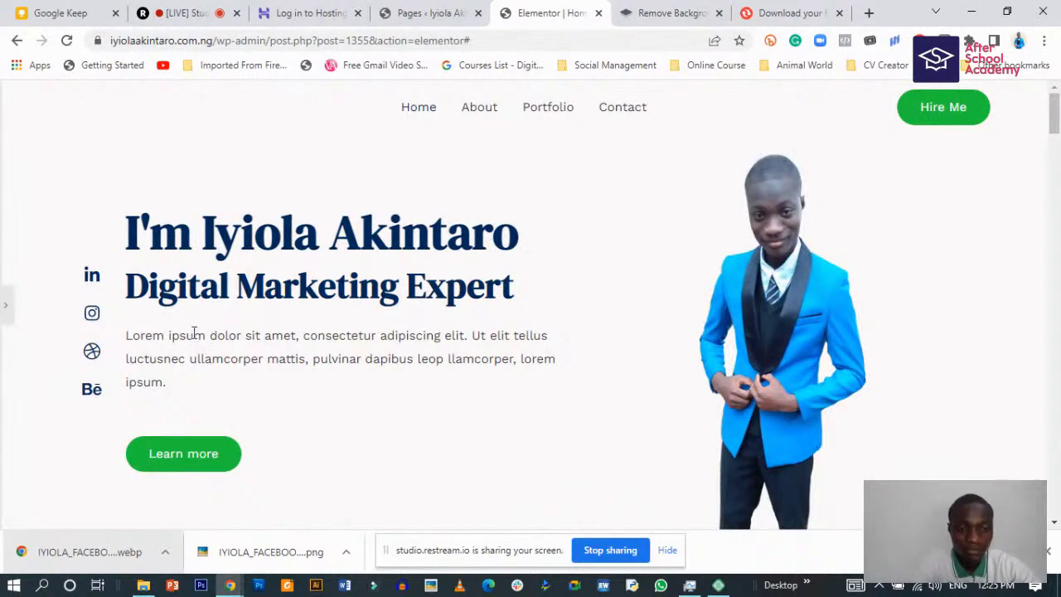
# - After scrolling the preview, nudge the portrait height down from 500 to 489 px
pyautogui.scroll(-1, 337, 385)
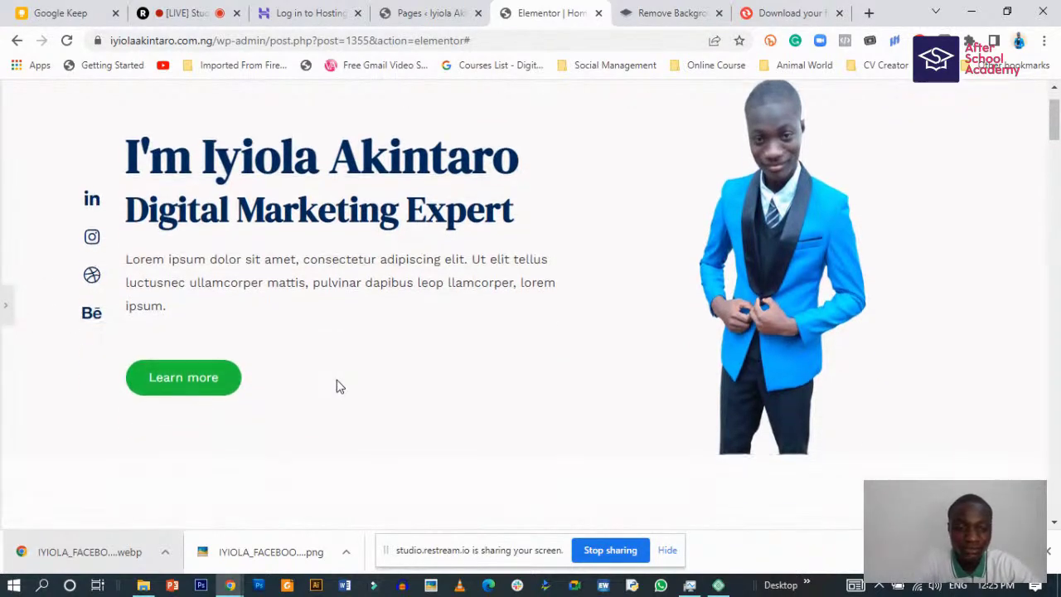
pyautogui.scroll(-2, 336, 386)
pyautogui.scroll(3, 335, 386)
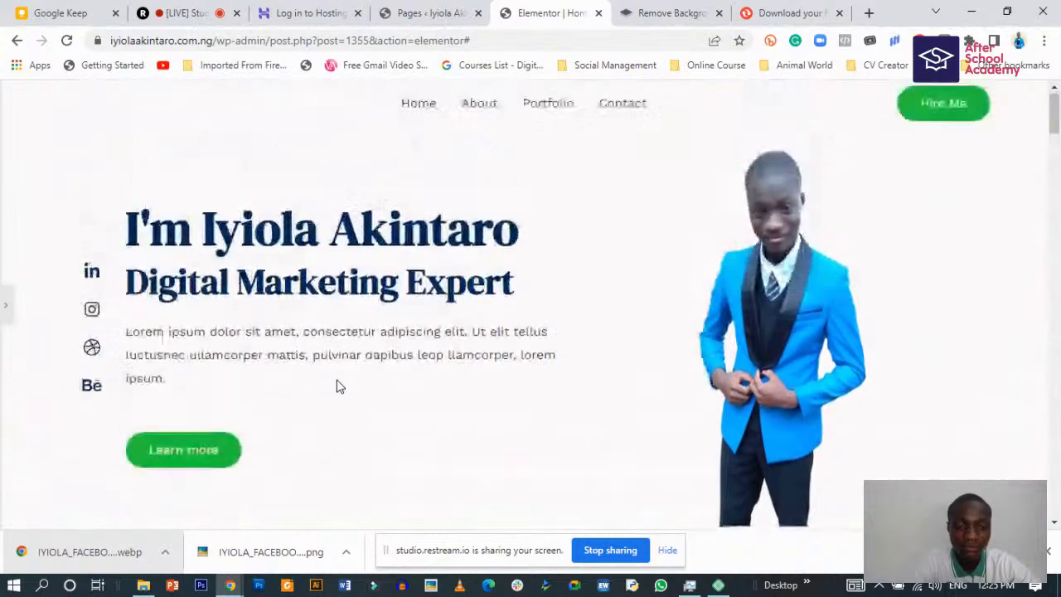
pyautogui.click(4, 306)
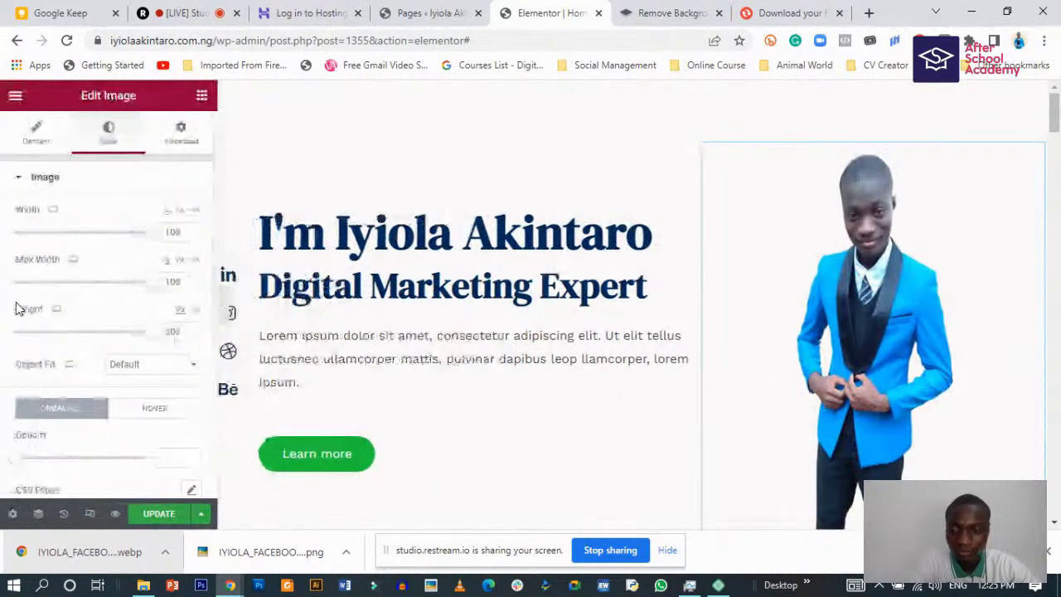
pyautogui.moveTo(147, 339)
pyautogui.mouseDown()
pyautogui.moveTo(163, 331)
pyautogui.moveTo(114, 337)
pyautogui.moveTo(158, 339)
pyautogui.moveTo(141, 343)
pyautogui.mouseUp()
# - Try Cover, Contain, Default and Fill object fits, settling on Cover
pyautogui.click(142, 369)
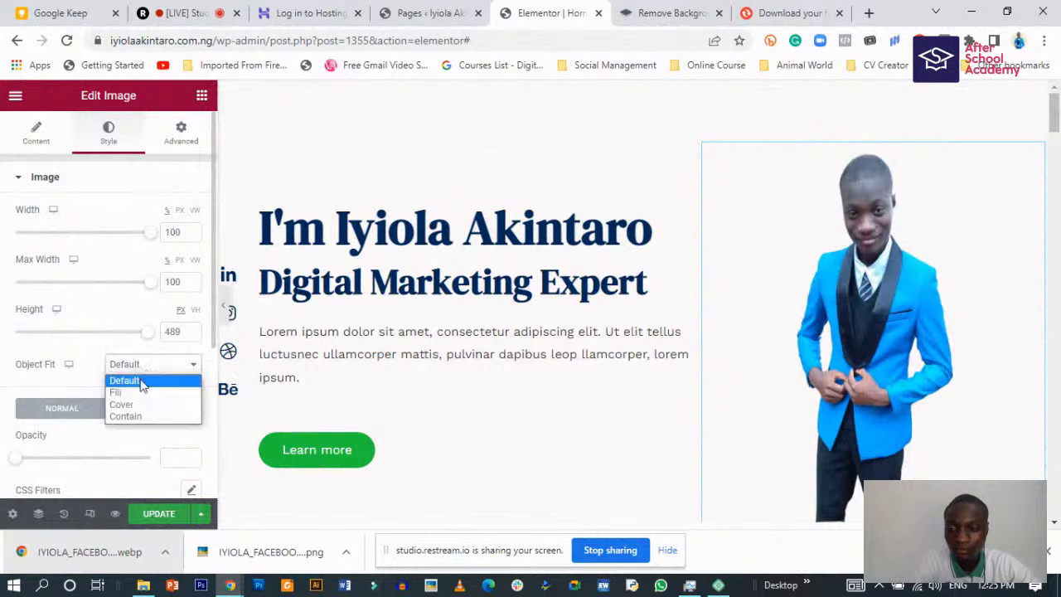
pyautogui.click(126, 405)
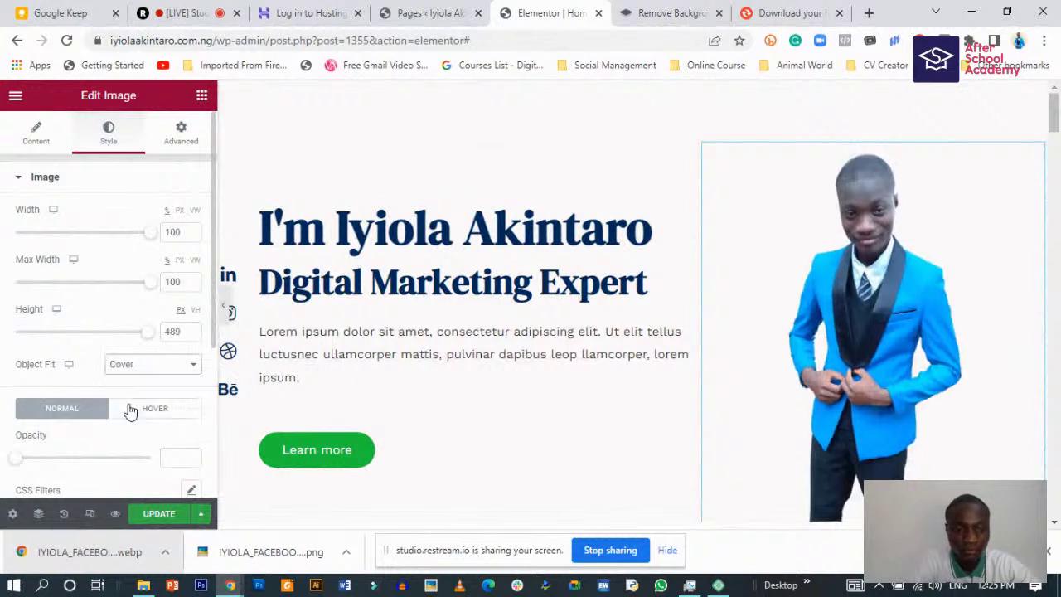
pyautogui.click(164, 369)
pyautogui.click(145, 417)
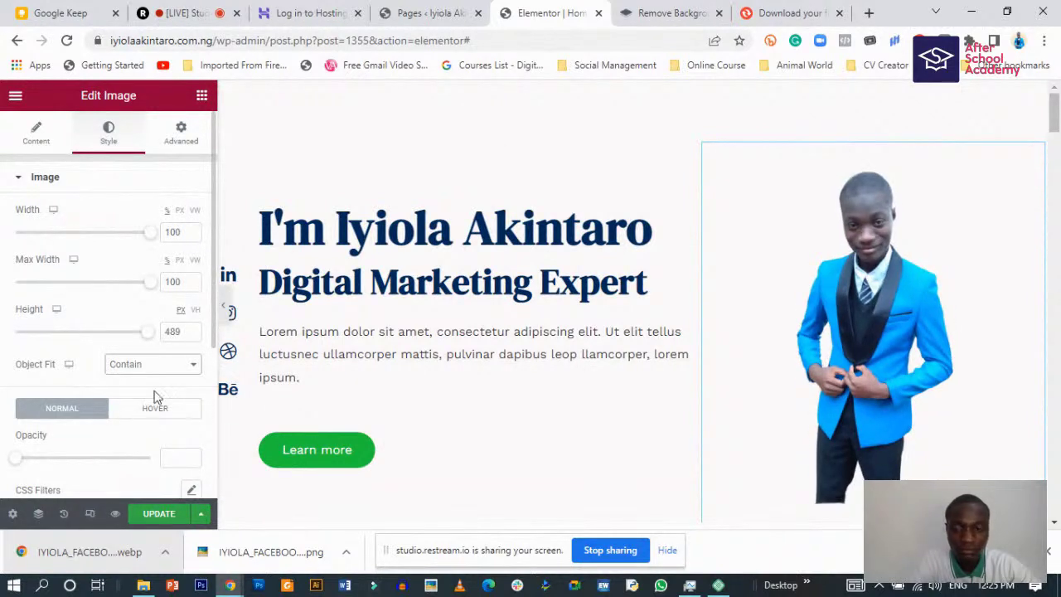
pyautogui.click(156, 370)
pyautogui.click(141, 380)
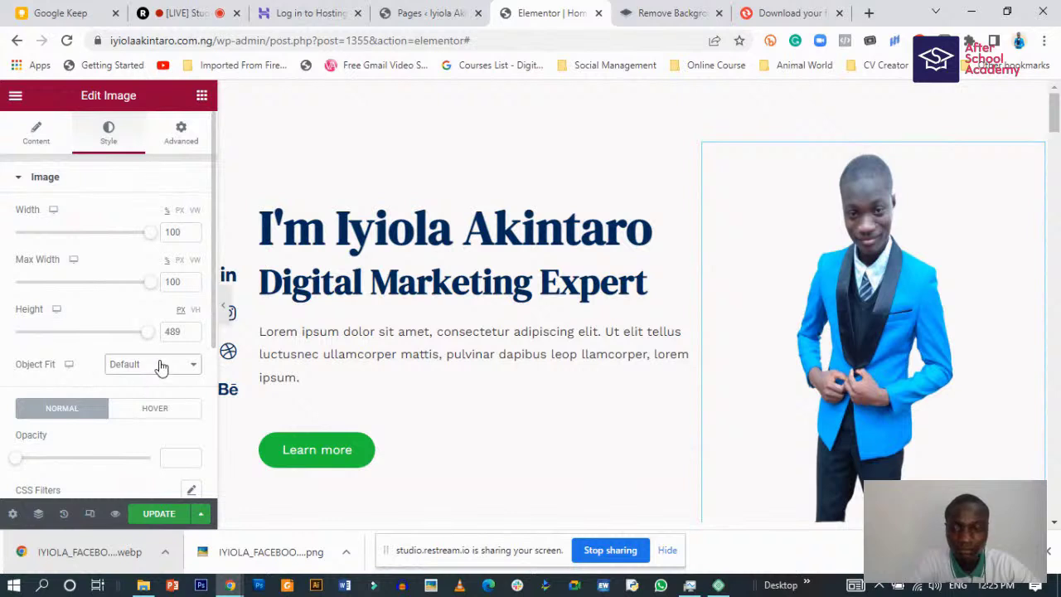
pyautogui.click(160, 366)
pyautogui.click(139, 392)
pyautogui.click(160, 365)
pyautogui.click(146, 405)
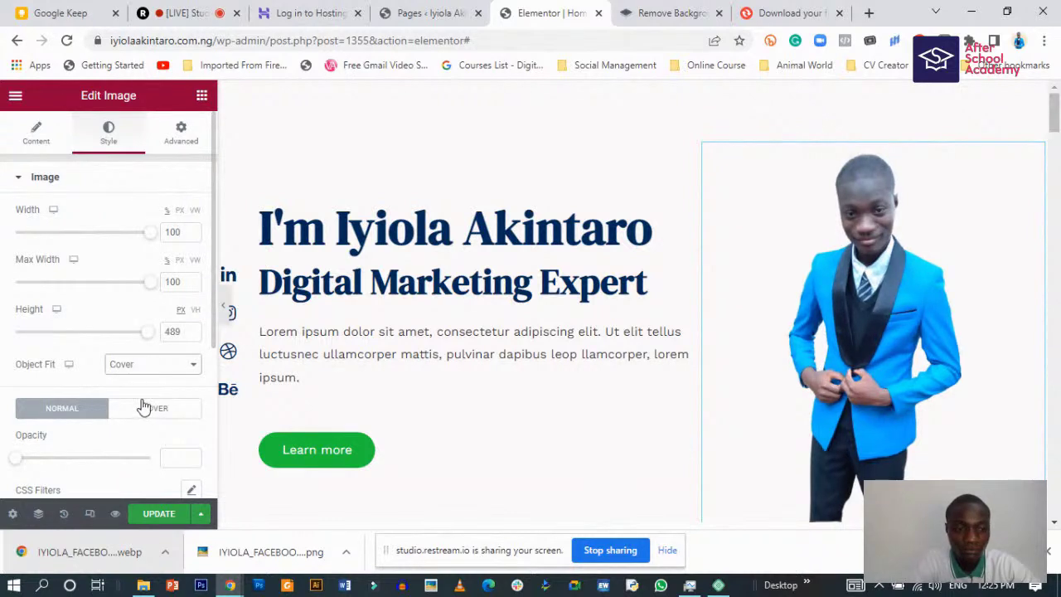
# - Scroll the page and hide the editing sidebar for a full-width preview
pyautogui.scroll(-3, 124, 410)
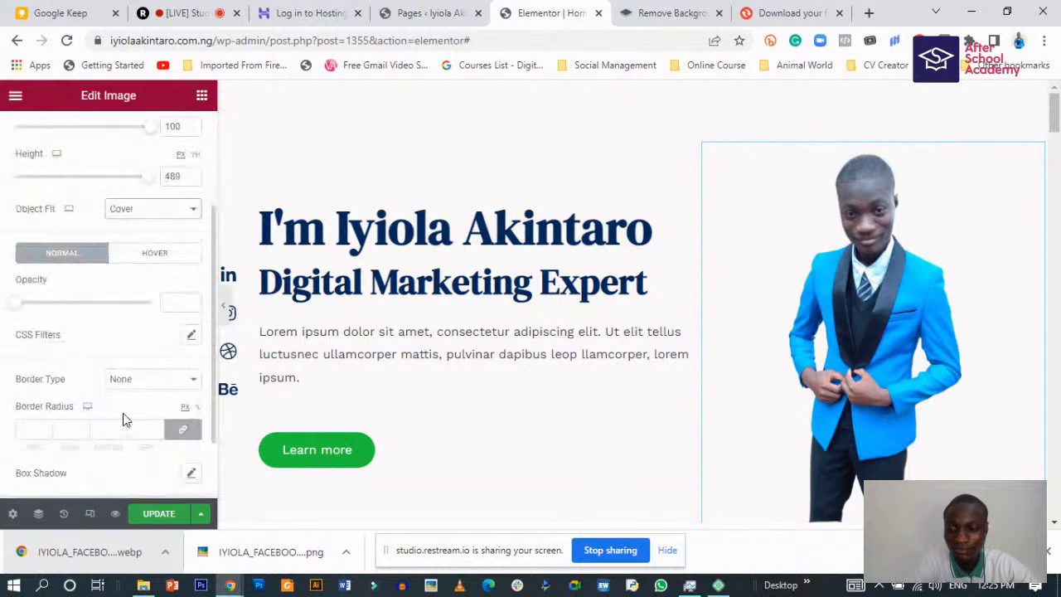
pyautogui.scroll(3, 124, 412)
pyautogui.scroll(-4, 125, 412)
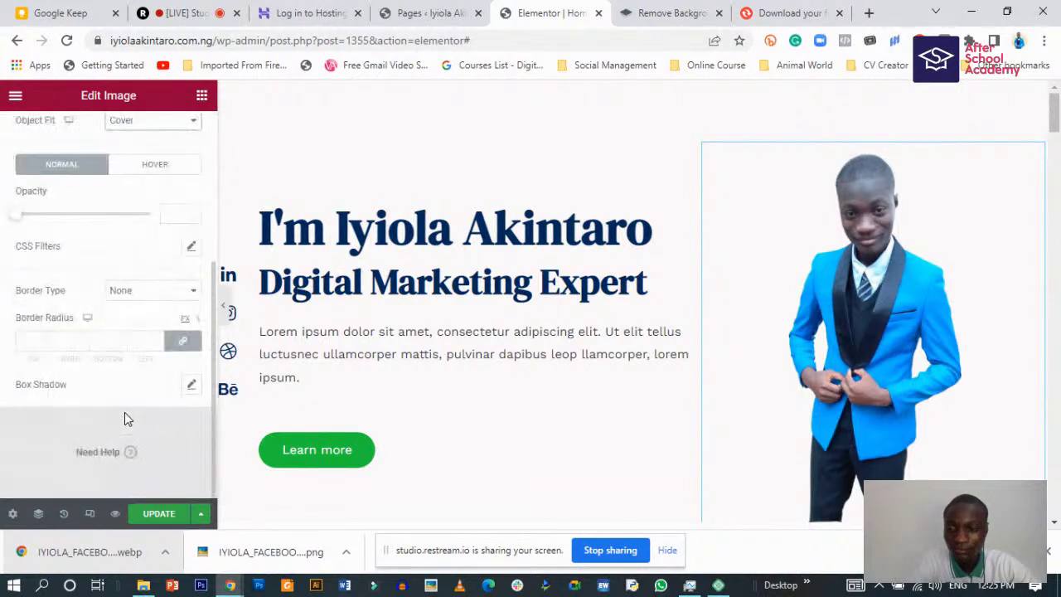
pyautogui.scroll(3, 132, 411)
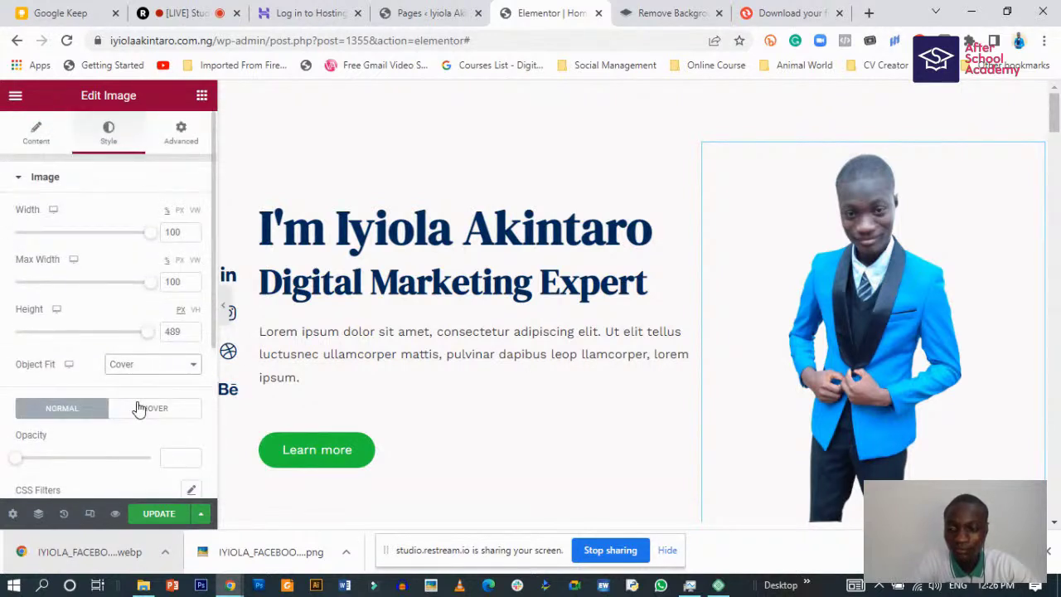
pyautogui.click(222, 300)
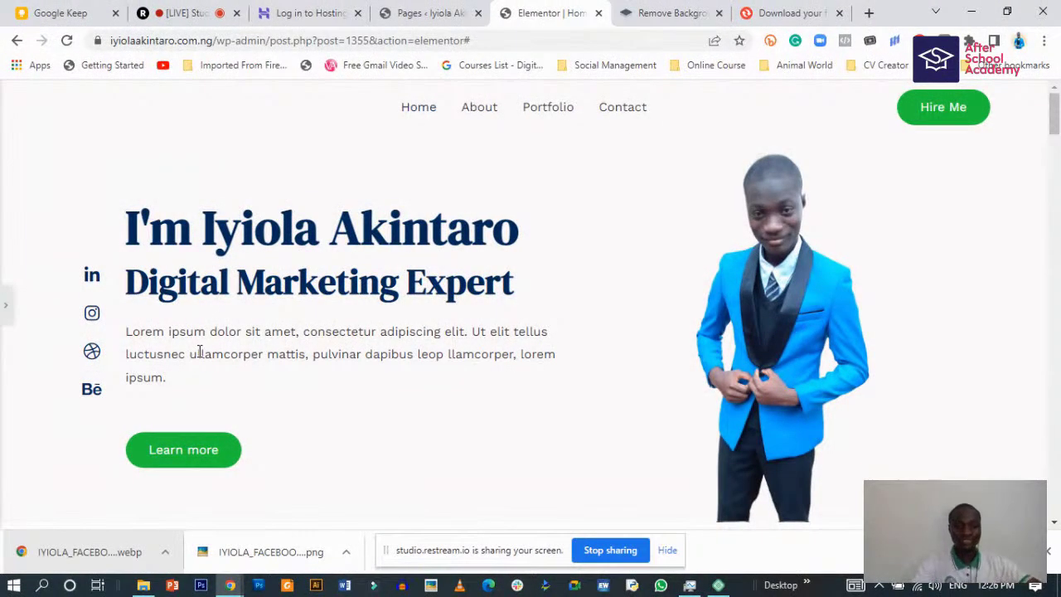
# - Open the live site from the Pages list in a new tab placed after the editor
pyautogui.scroll(-3, 350, 325)
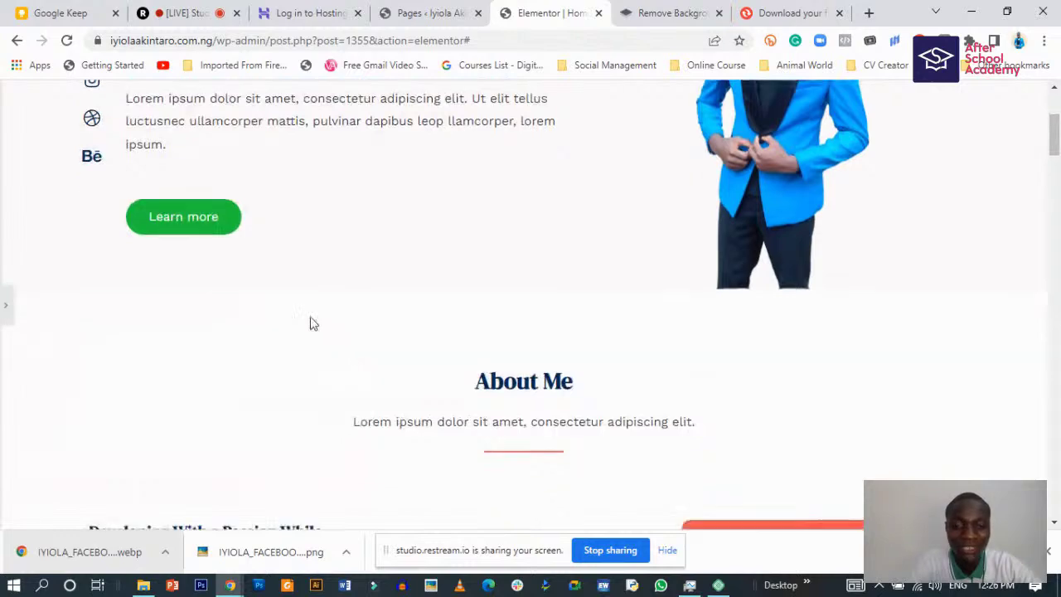
pyautogui.scroll(-1, 314, 323)
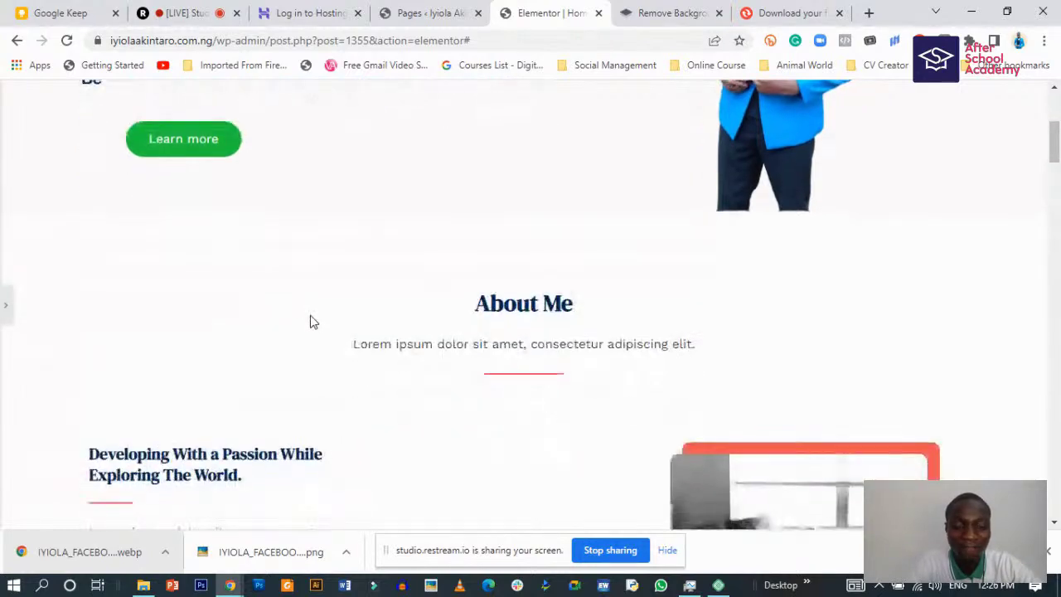
pyautogui.scroll(4, 313, 322)
pyautogui.scroll(-2, 314, 323)
pyautogui.scroll(2, 311, 321)
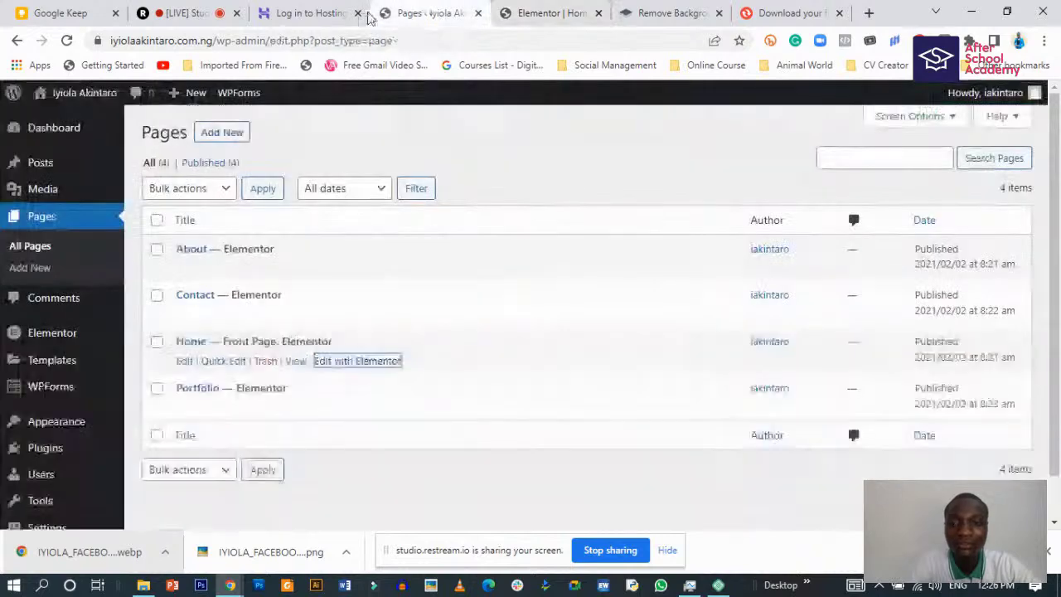
pyautogui.click(428, 12)
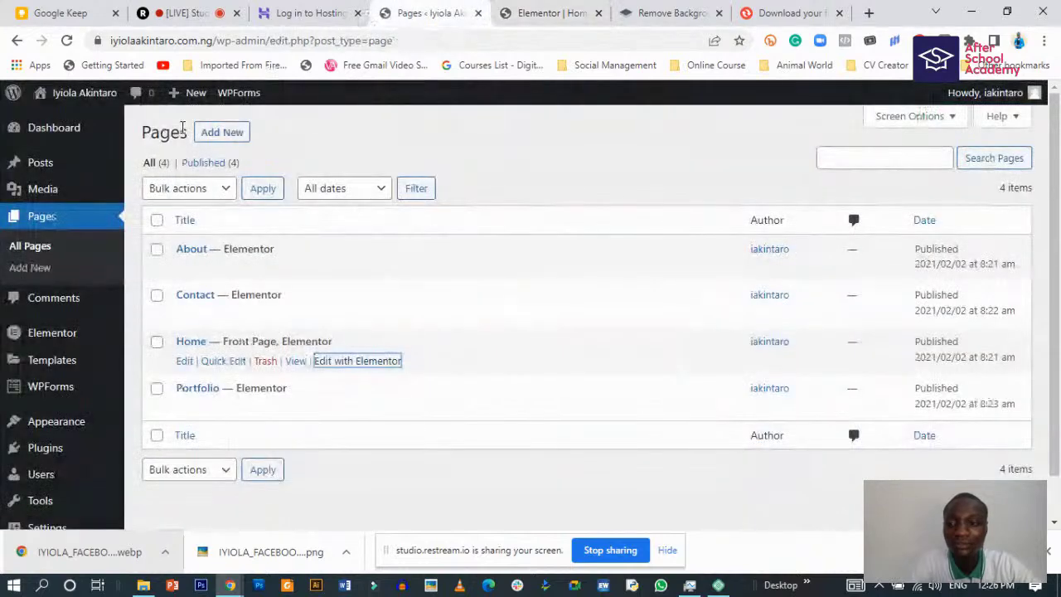
pyautogui.rightClick(81, 120)
pyautogui.click(116, 130)
pyautogui.click(578, 7)
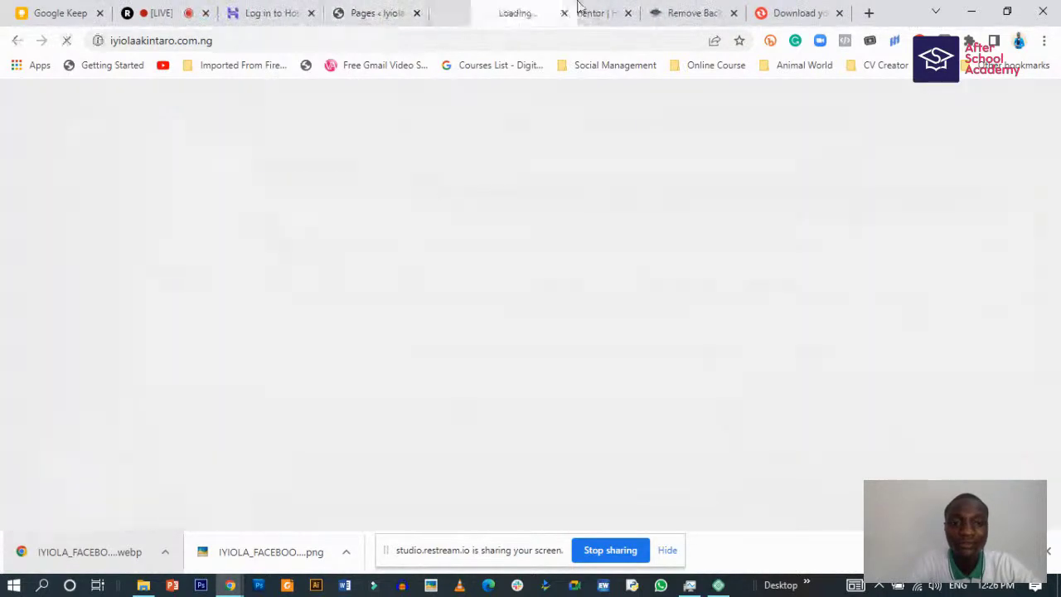
pyautogui.moveTo(579, 4)
pyautogui.mouseDown()
pyautogui.moveTo(619, 3)
pyautogui.moveTo(590, 7)
pyautogui.mouseUp()
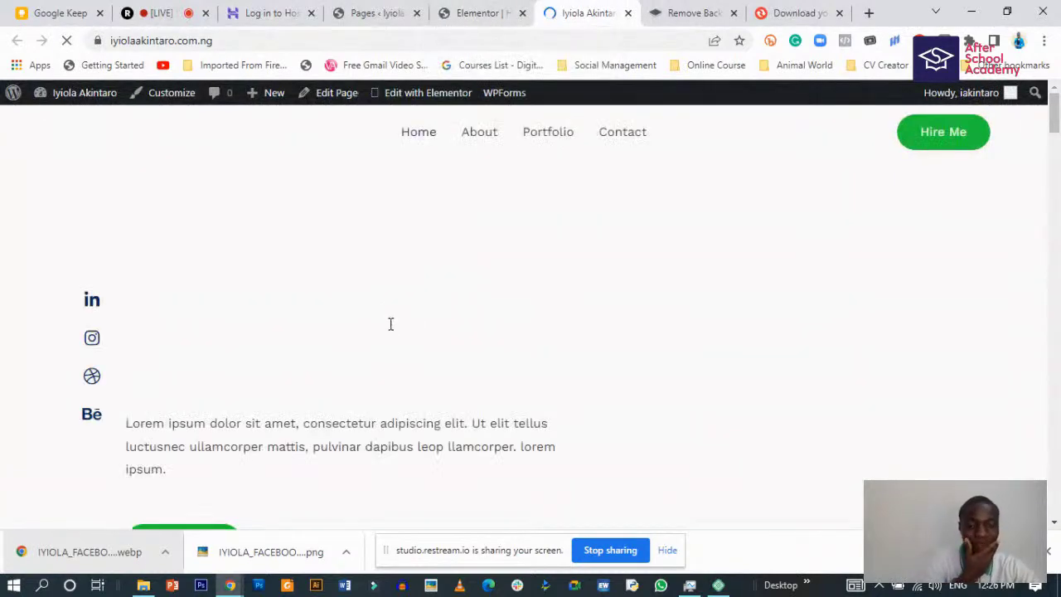
# - Scroll through the live site, still showing the old portrait, then return to Elementor
pyautogui.scroll(-5, 426, 481)
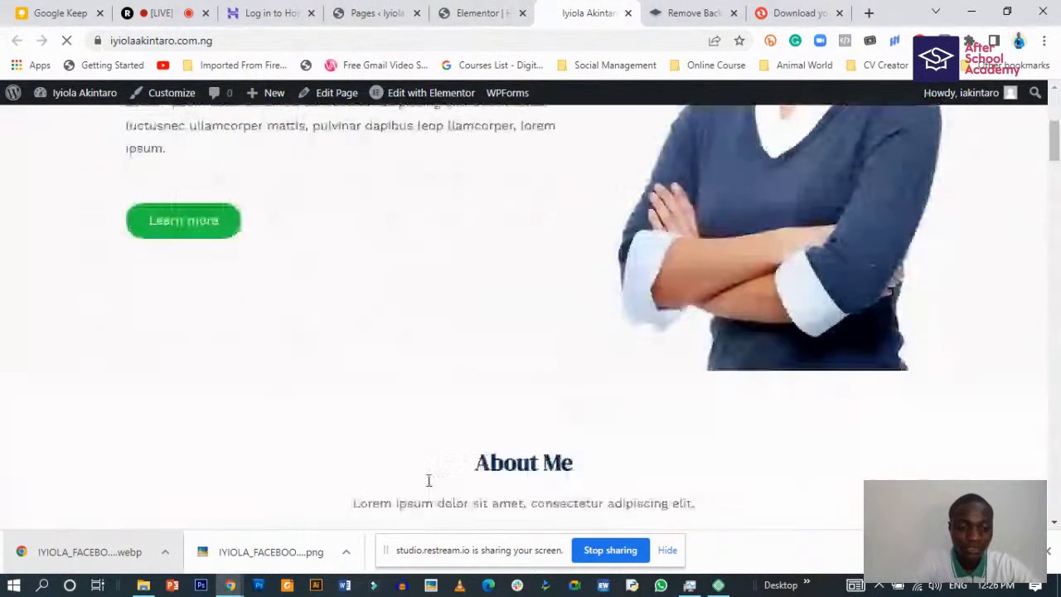
pyautogui.scroll(6, 428, 480)
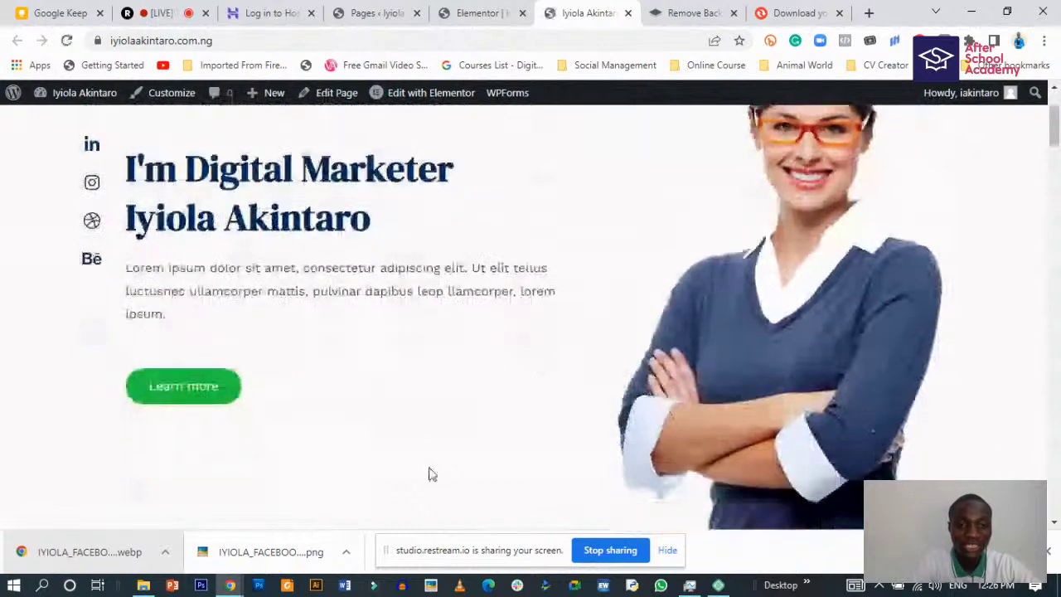
pyautogui.scroll(-1, 458, 443)
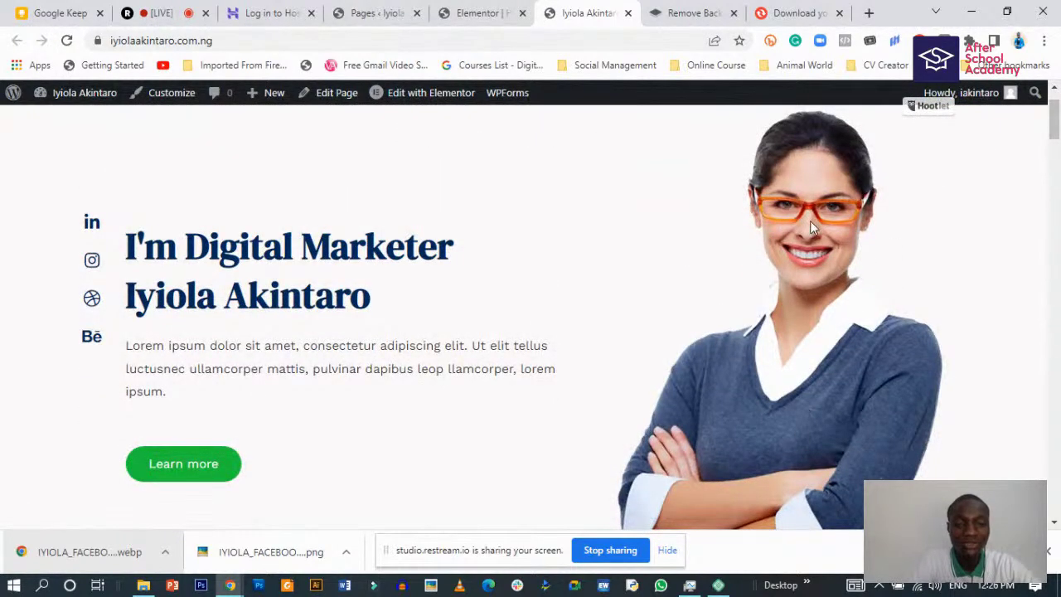
pyautogui.scroll(1, 776, 428)
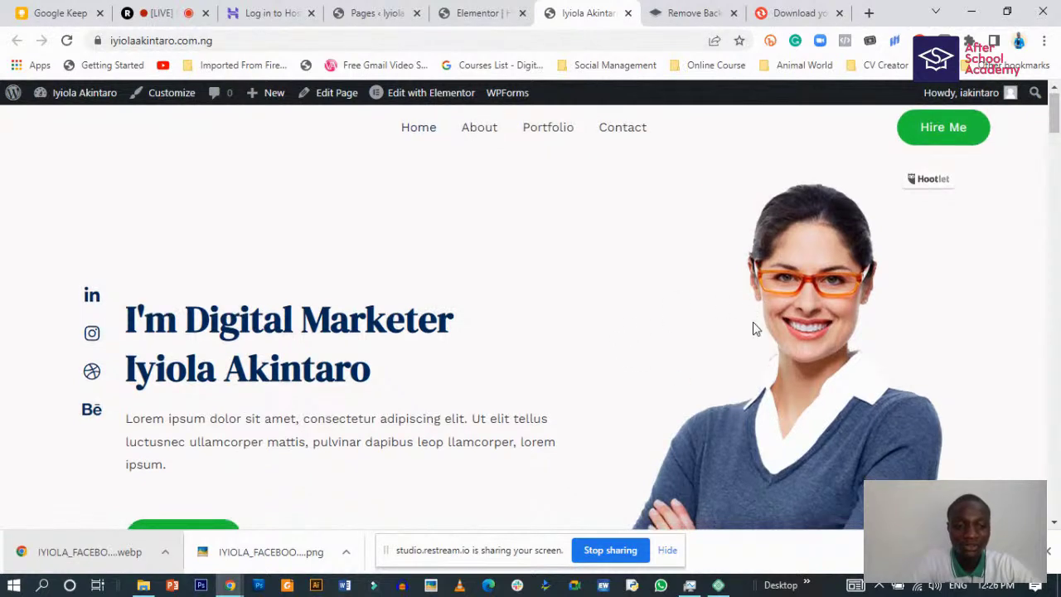
pyautogui.scroll(-2, 755, 329)
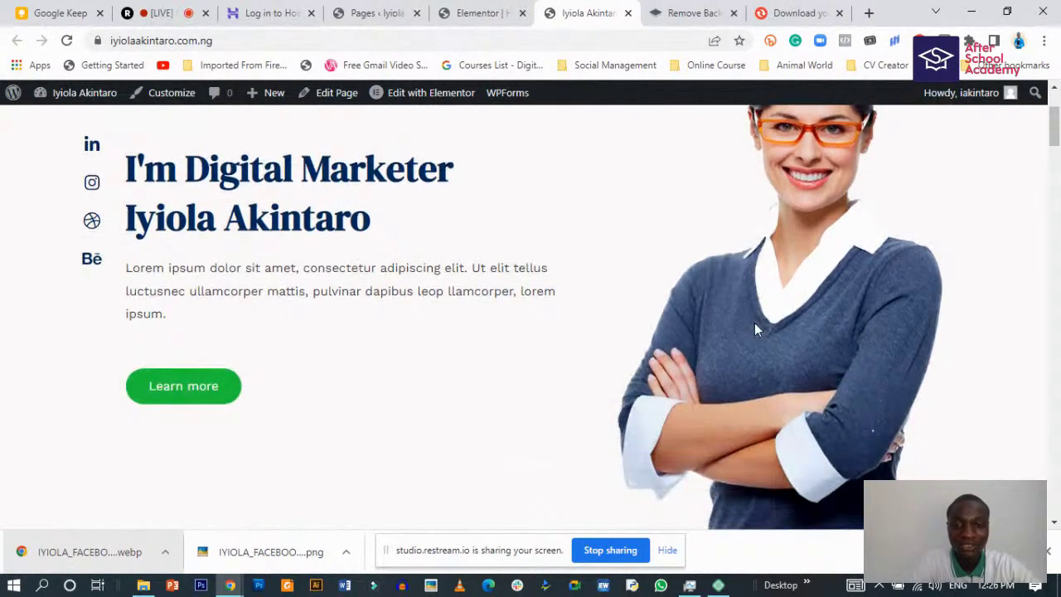
pyautogui.scroll(2, 755, 329)
pyautogui.click(480, 13)
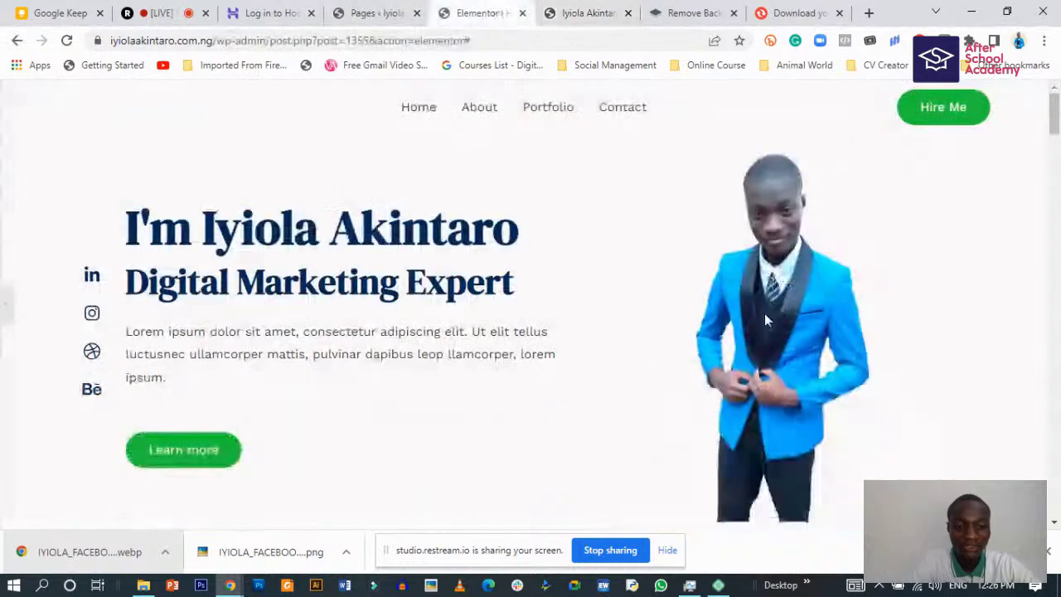
# - Launch Photoshop and revisit the Convertio and remove.bg result tabs
pyautogui.click(202, 585)
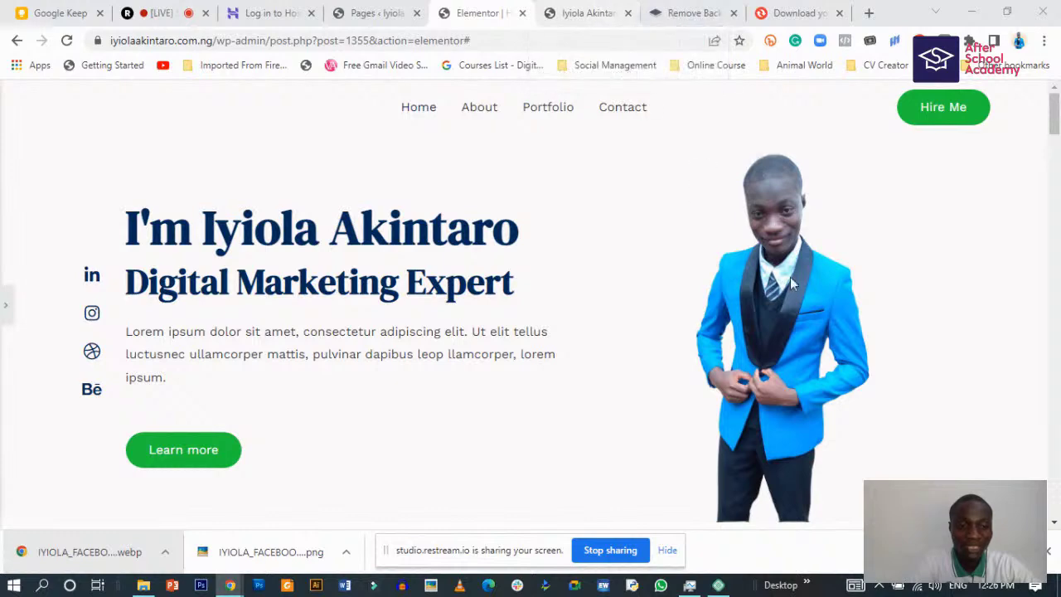
pyautogui.click(791, 12)
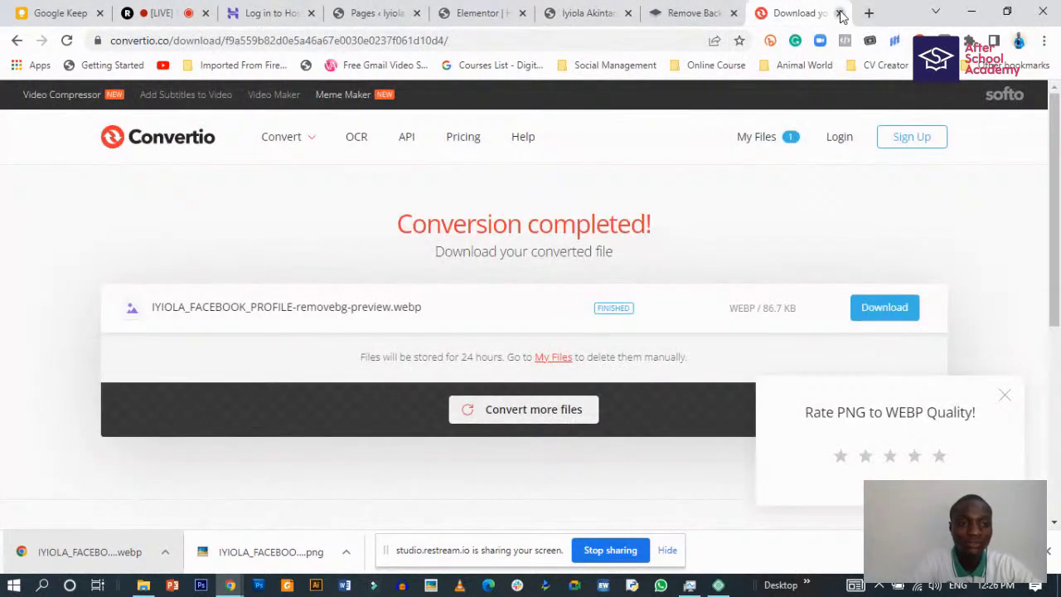
pyautogui.click(688, 12)
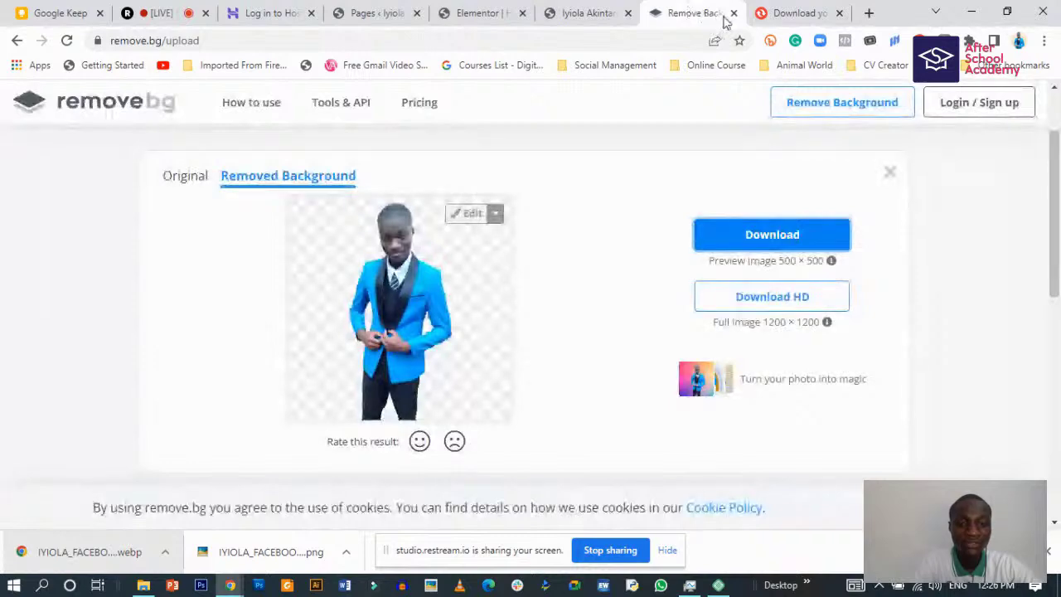
# - Open a new tab for Canva, check the live site, and return to Elementor
pyautogui.click(869, 12)
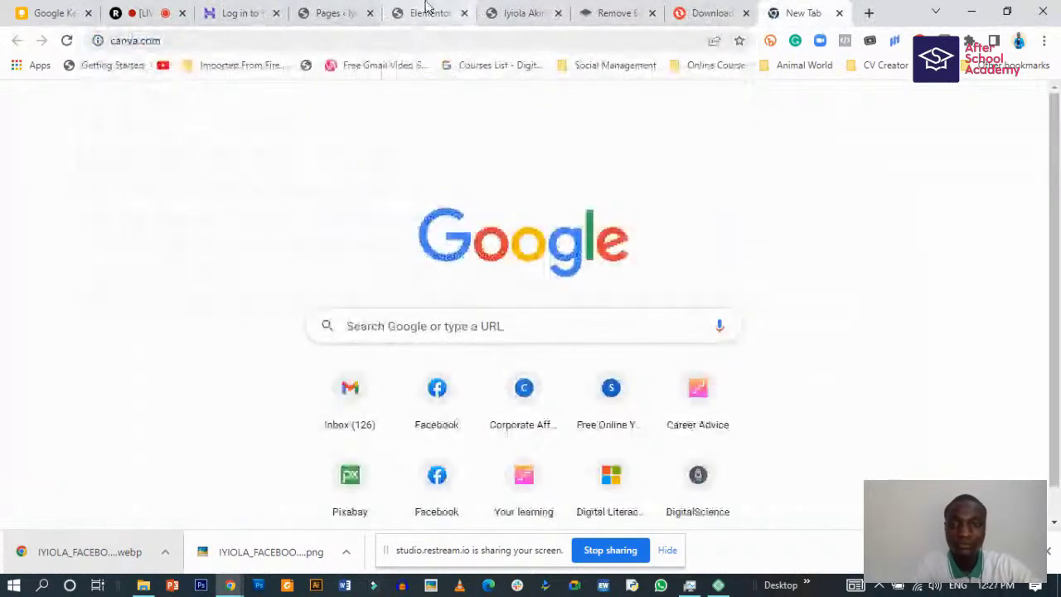
pyautogui.click(427, 12)
pyautogui.click(527, 10)
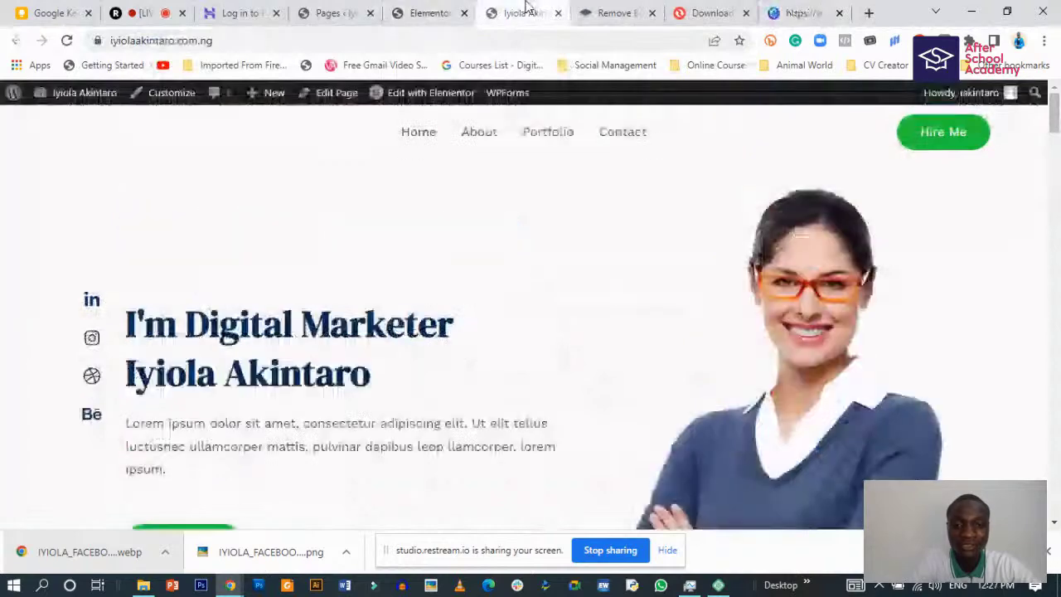
pyautogui.click(422, 7)
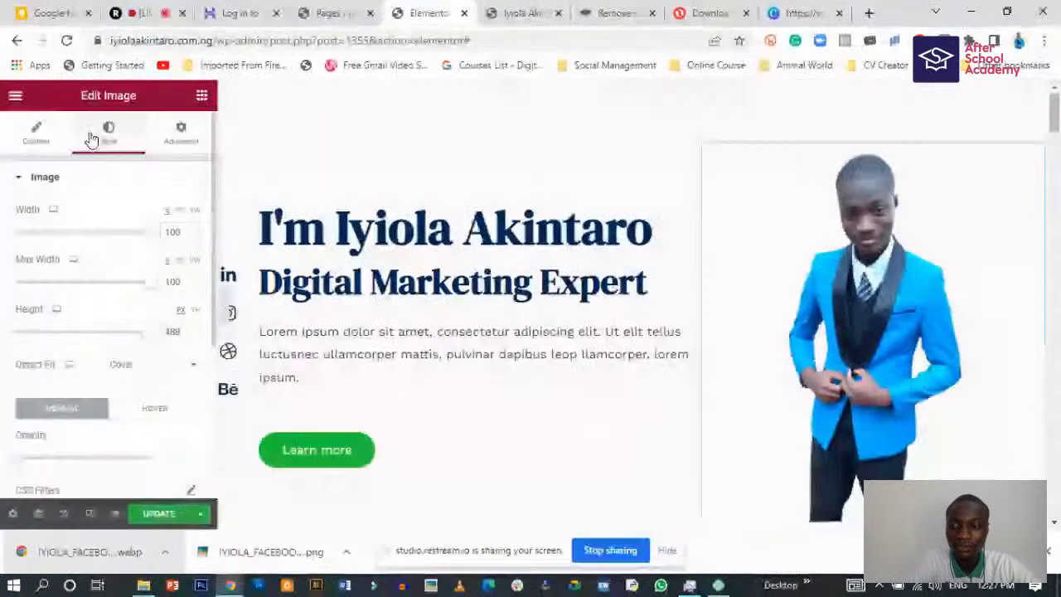
# - Check in the media library that the old hero photo h1_hero-bg-1.png measures 645 × 925 pixels
pyautogui.click(30, 135)
pyautogui.click(105, 291)
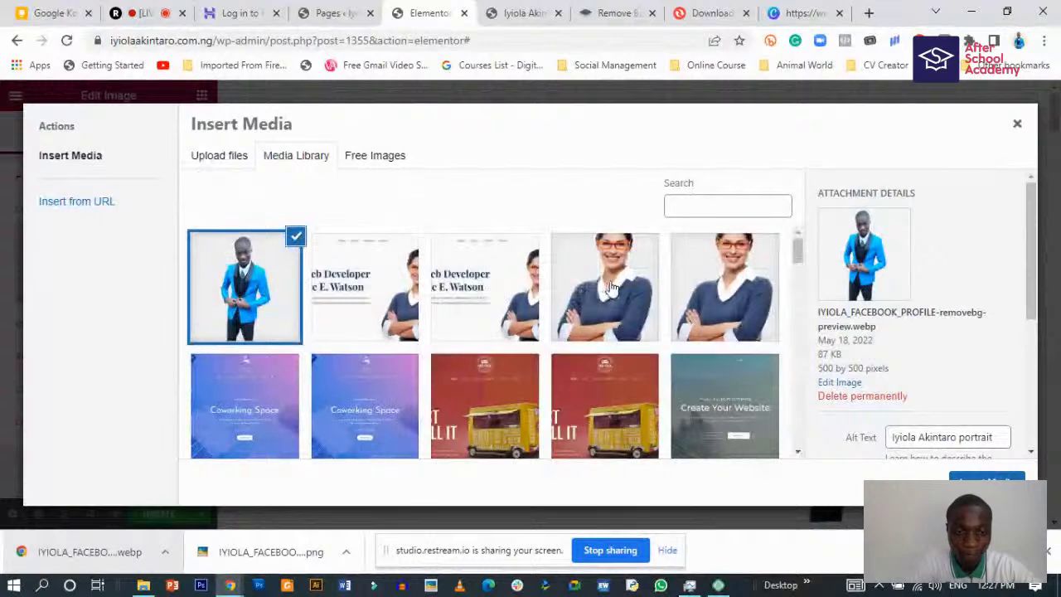
pyautogui.click(611, 287)
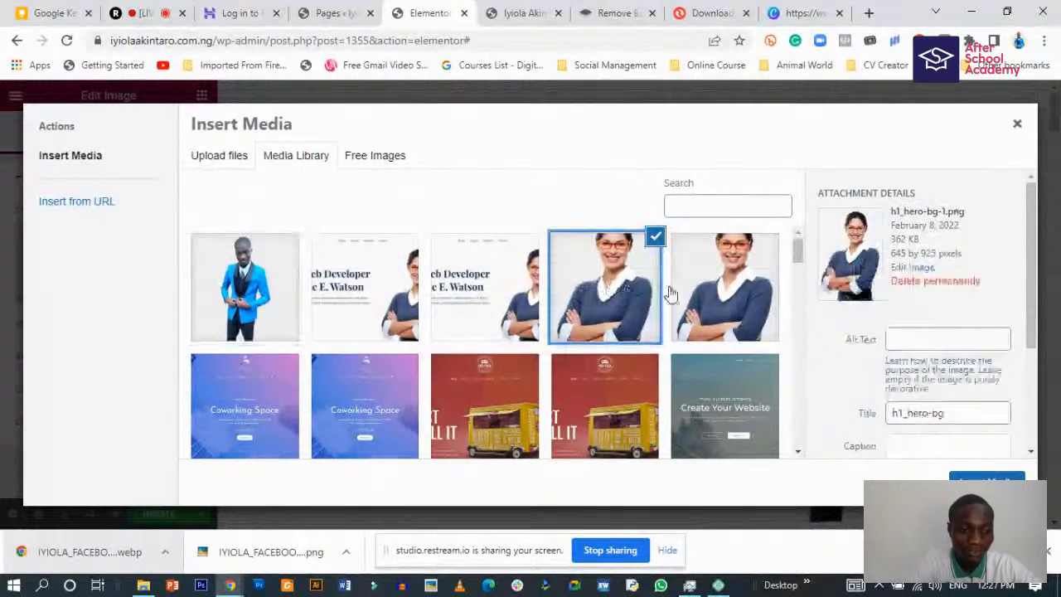
pyautogui.click(704, 294)
pyautogui.click(609, 294)
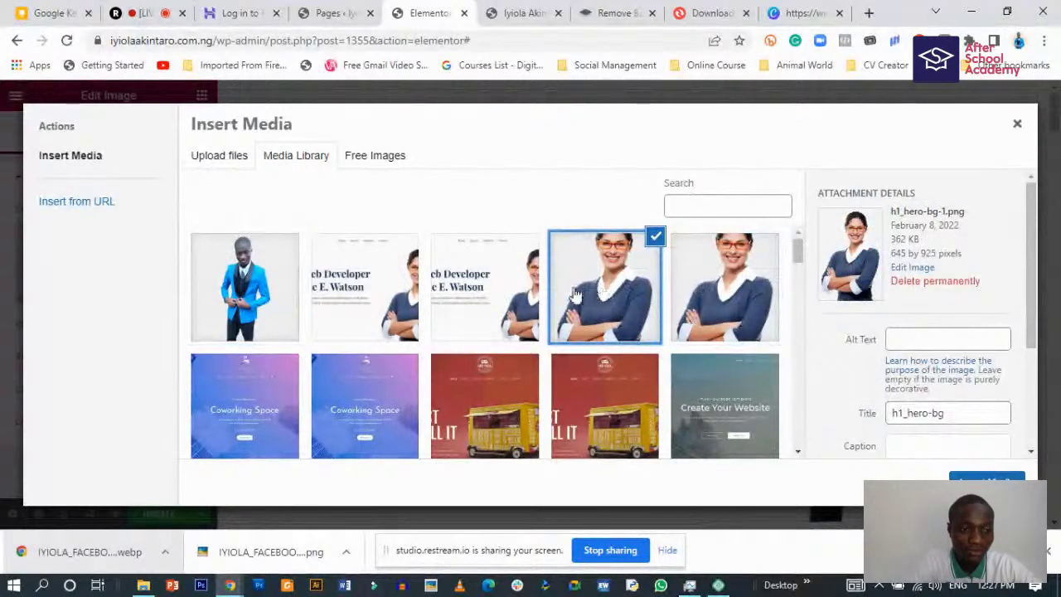
pyautogui.click(257, 280)
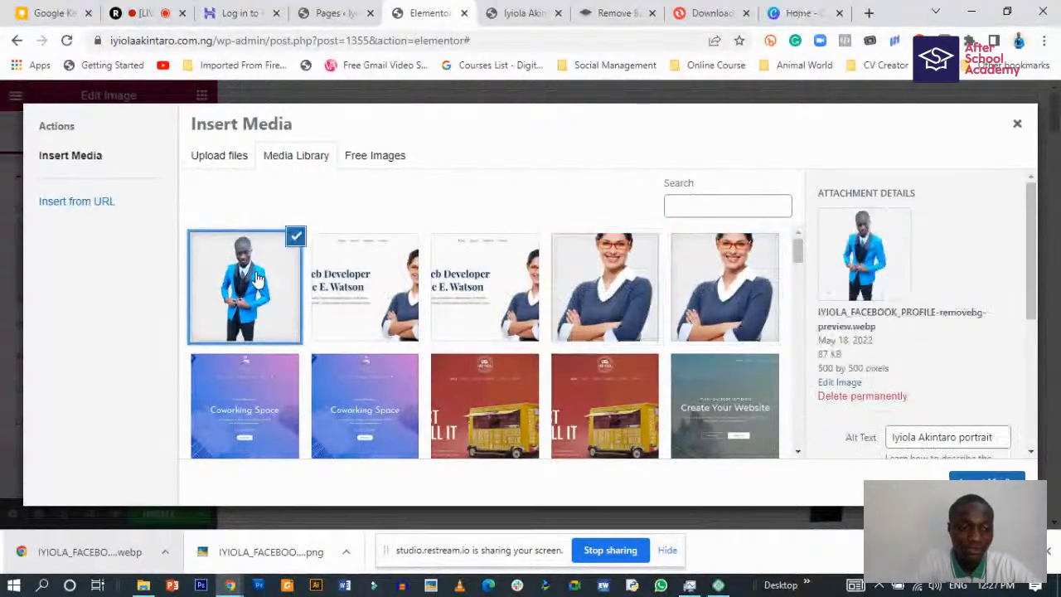
pyautogui.click(622, 281)
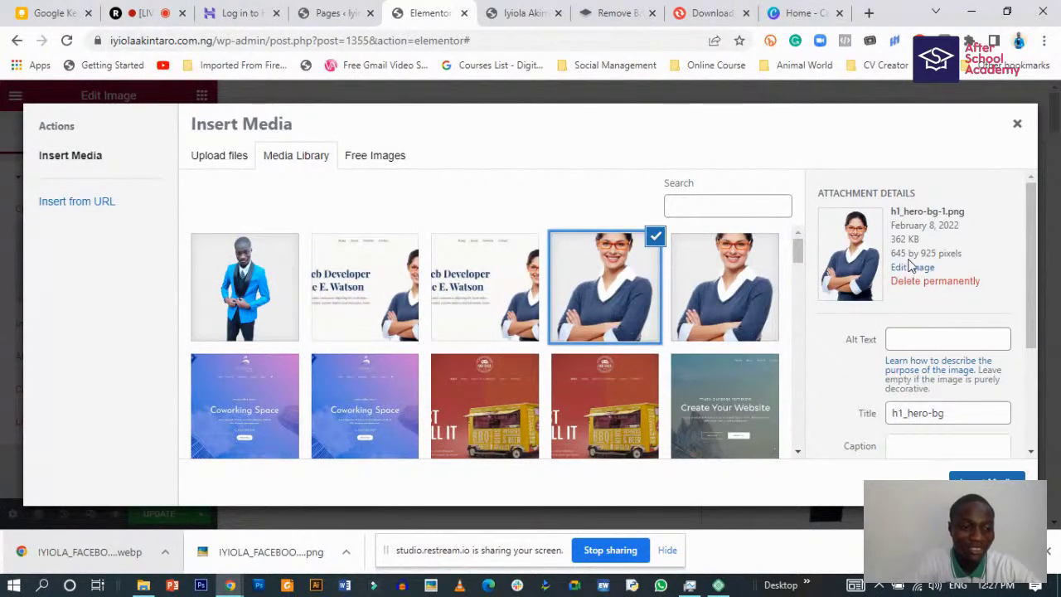
pyautogui.moveTo(891, 254); pyautogui.dragTo(938, 253)
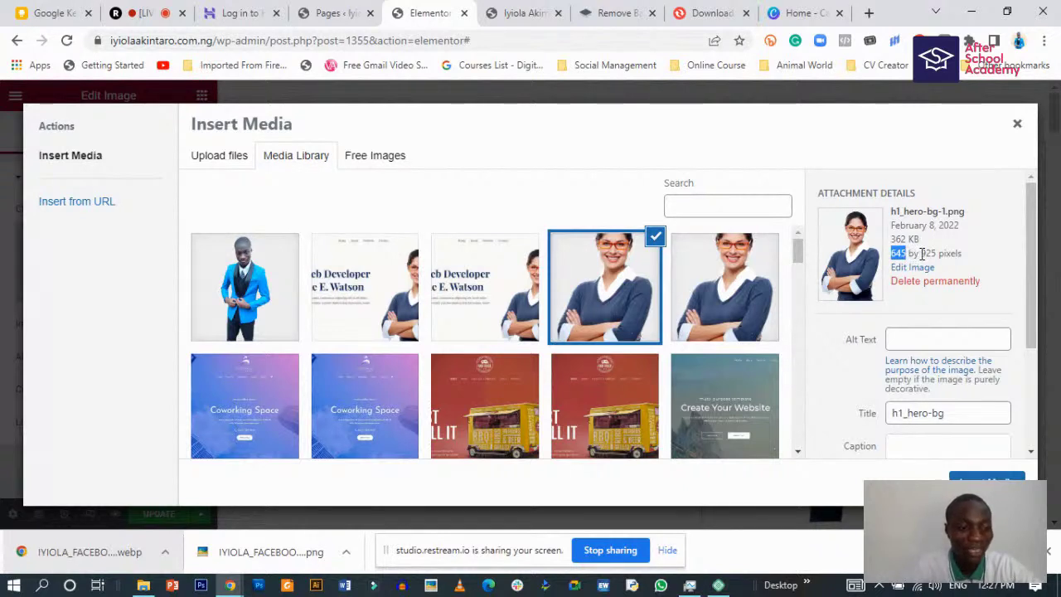
pyautogui.click(794, 13)
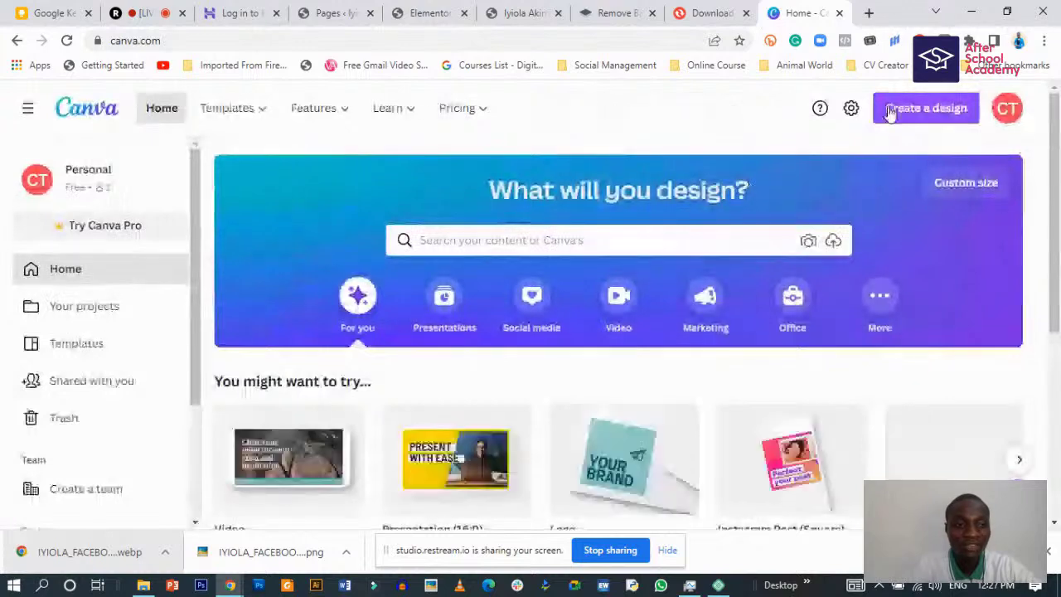
# - Create a custom-size Canva design 645 px wide by 925 px tall
pyautogui.click(904, 107)
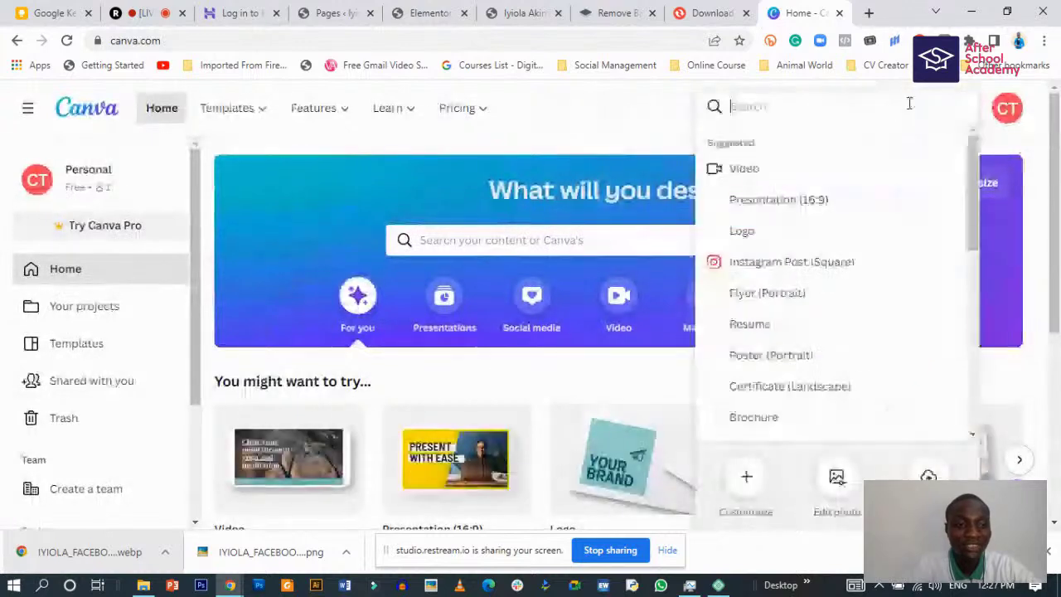
pyautogui.click(756, 496)
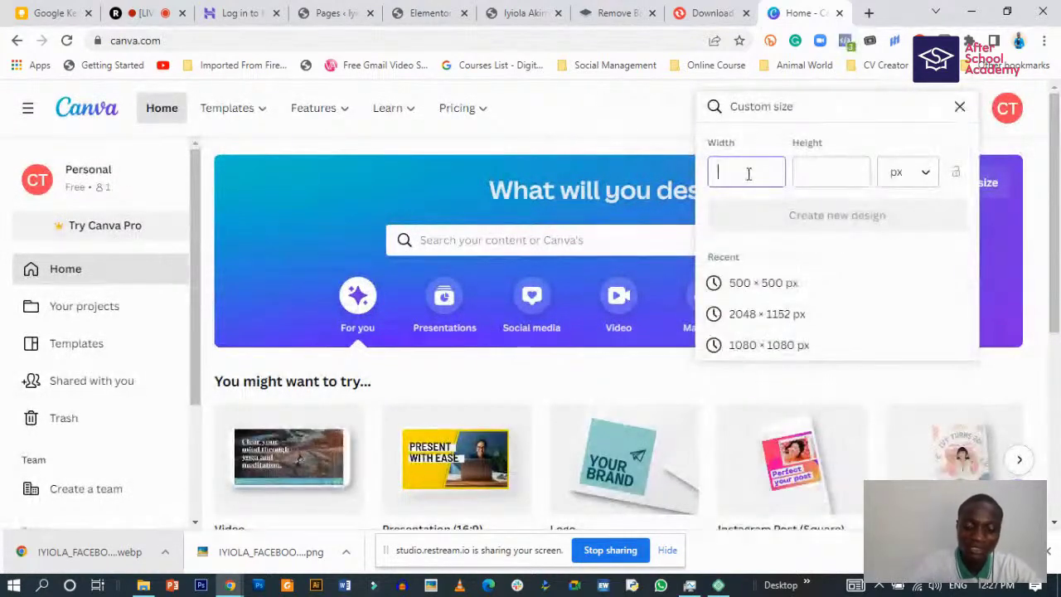
pyautogui.write('645')
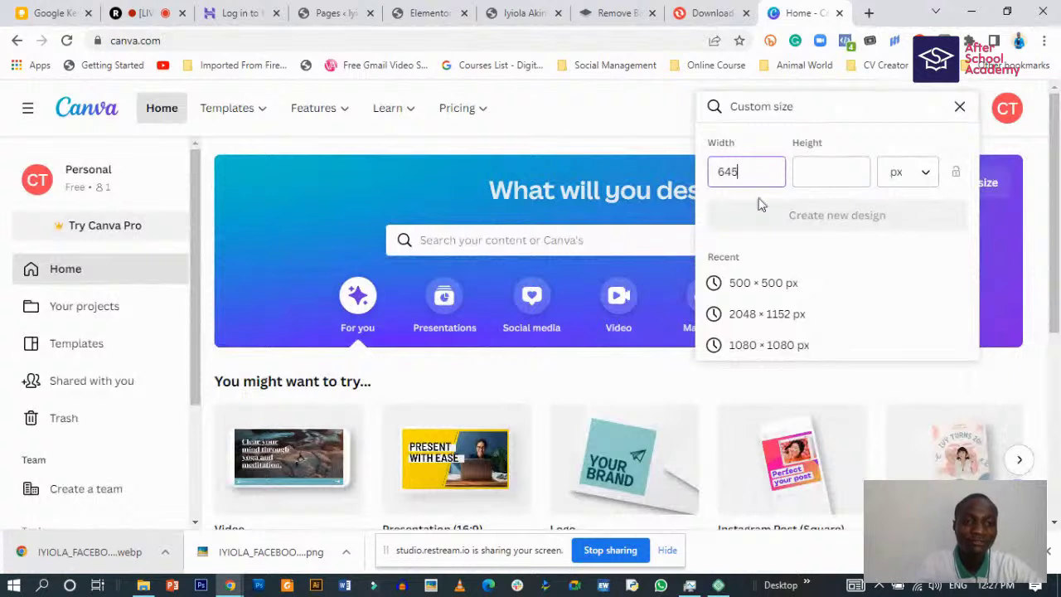
pyautogui.press('Tab')
pyautogui.write('925')
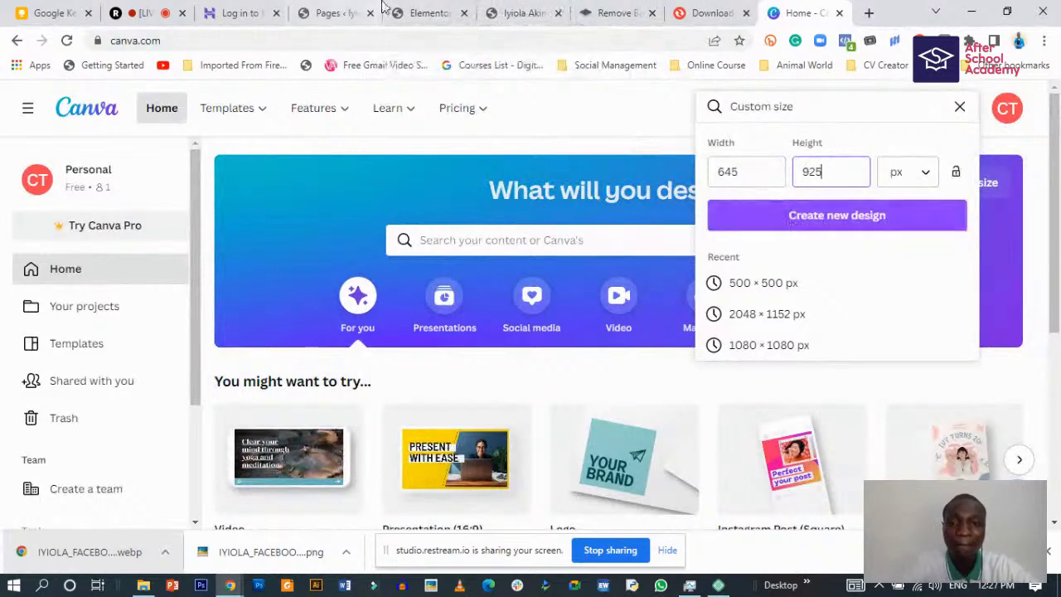
pyautogui.click(426, 10)
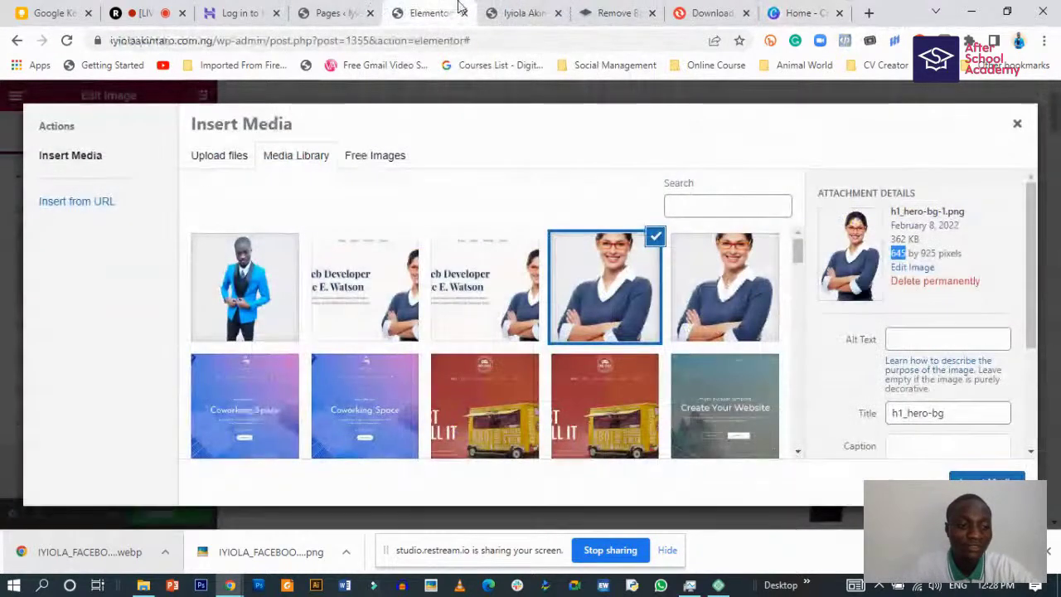
pyautogui.click(797, 13)
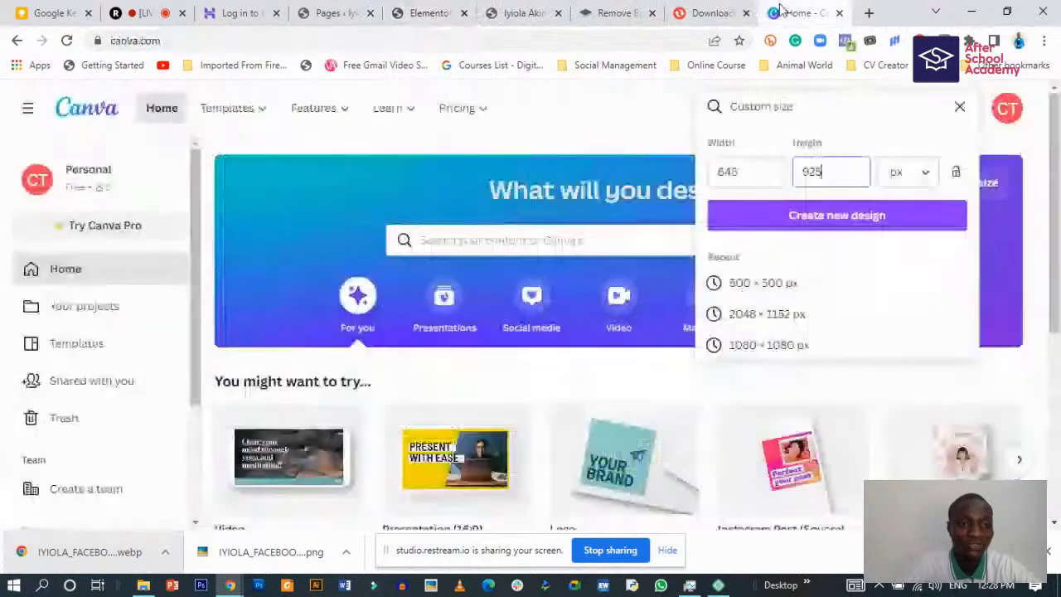
pyautogui.click(802, 218)
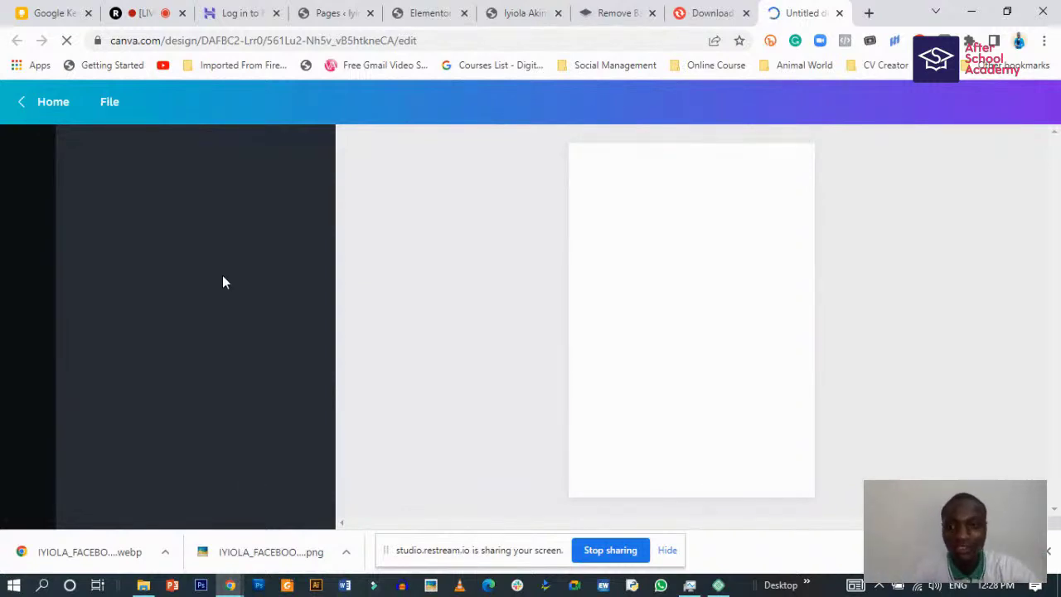
# - Shrink the hero image's width to 2 while keeping its Max Width at 100
pyautogui.click(437, 12)
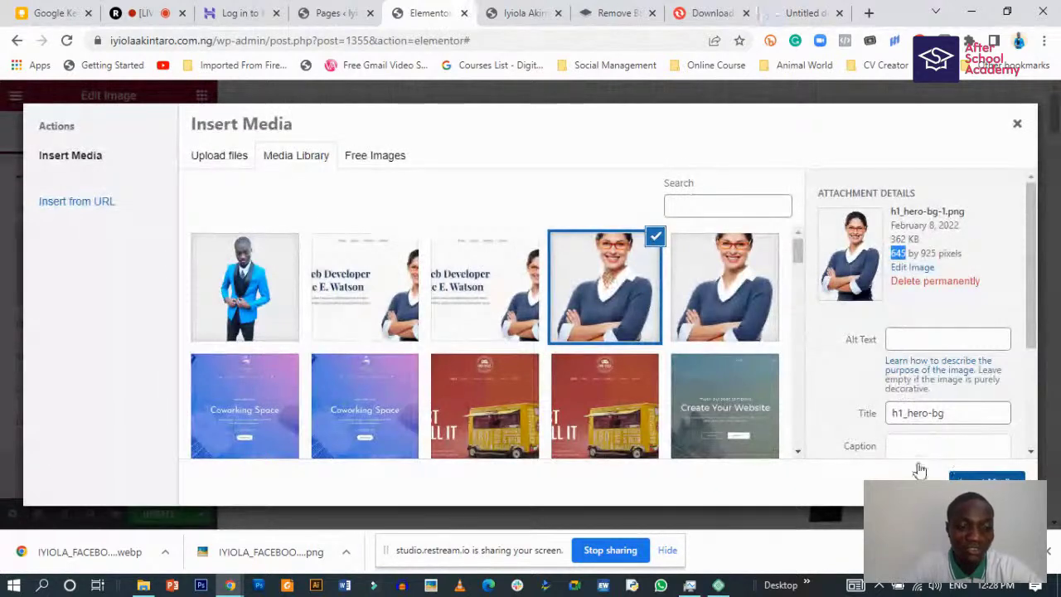
pyautogui.click(961, 477)
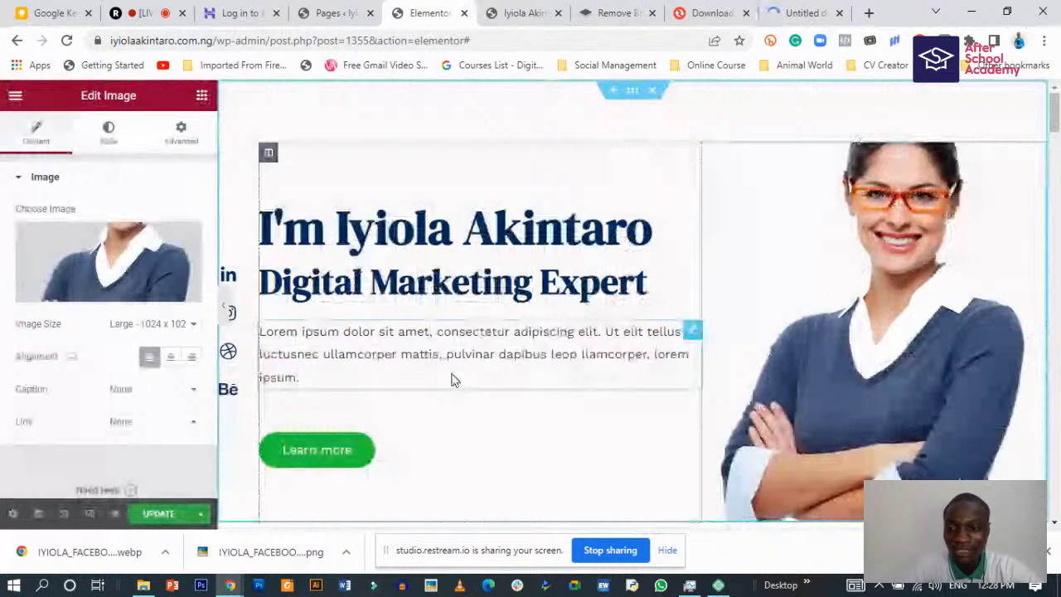
pyautogui.click(107, 131)
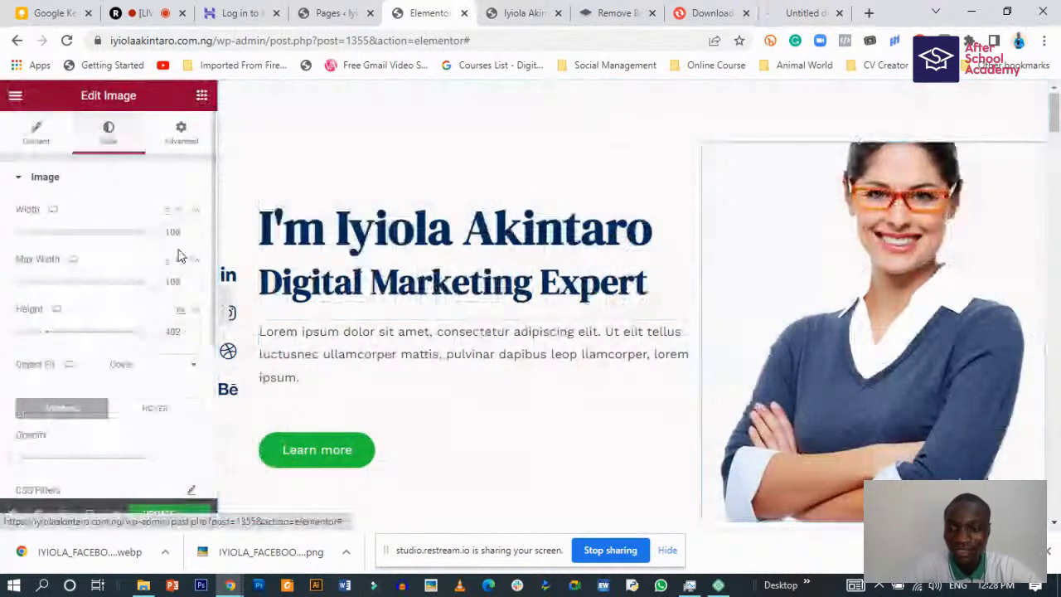
pyautogui.moveTo(143, 234); pyautogui.dragTo(16, 245)
pyautogui.moveTo(149, 287); pyautogui.dragTo(75, 292)
pyautogui.hotkey('ctrl', 'z')
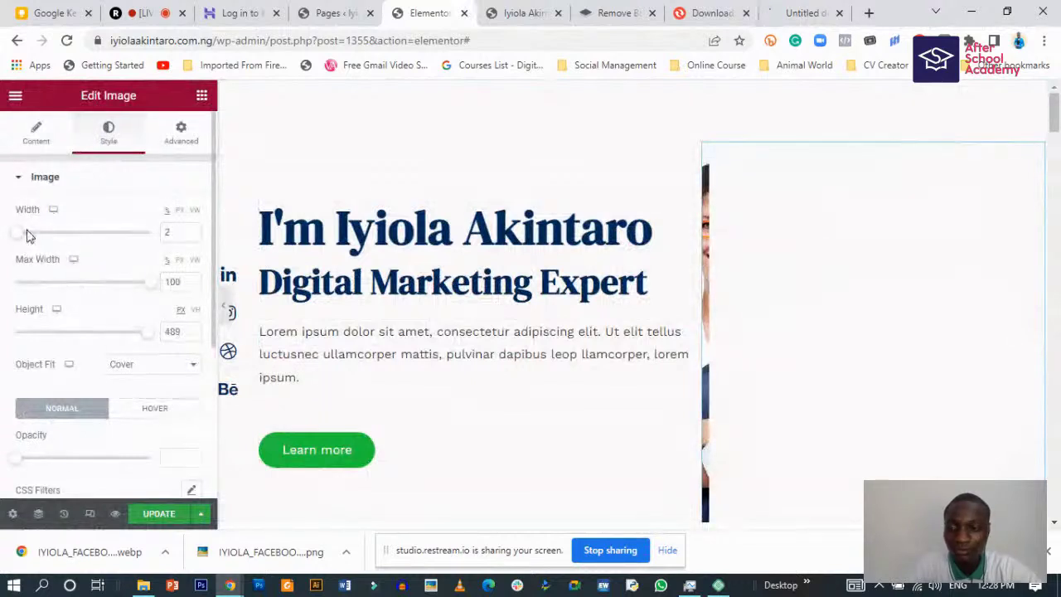
# - Preview the page as visitors see it, then return to the editor
pyautogui.scroll(-1, 155, 421)
pyautogui.scroll(-2, 155, 478)
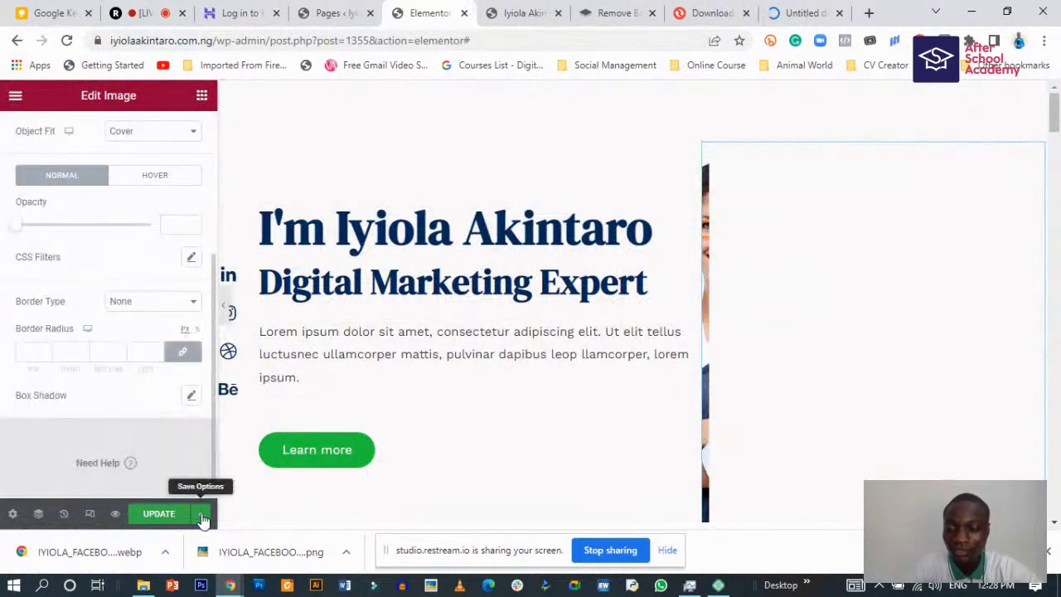
pyautogui.click(202, 514)
pyautogui.click(201, 515)
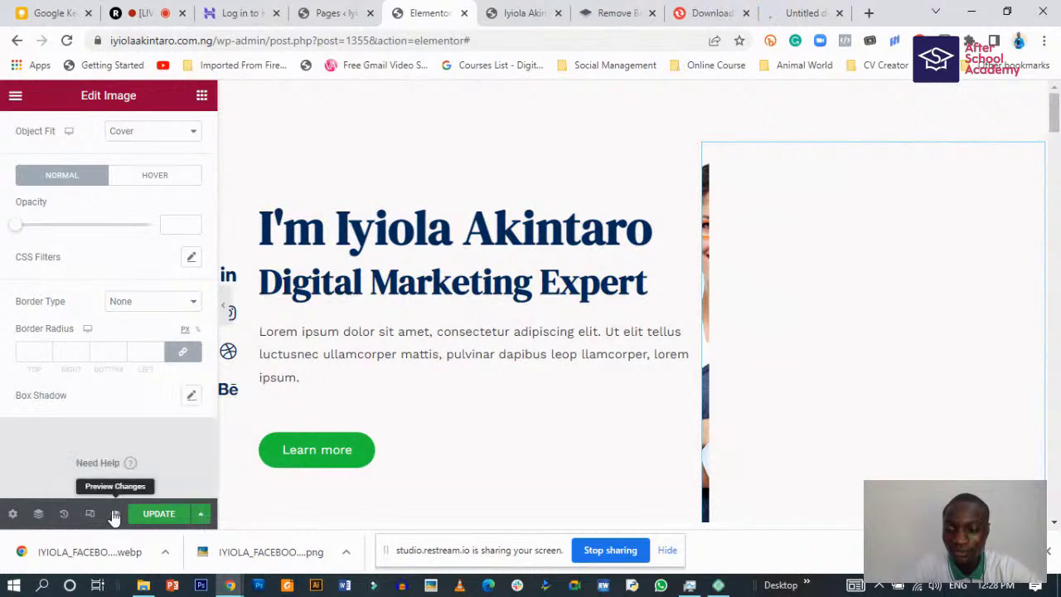
pyautogui.click(117, 515)
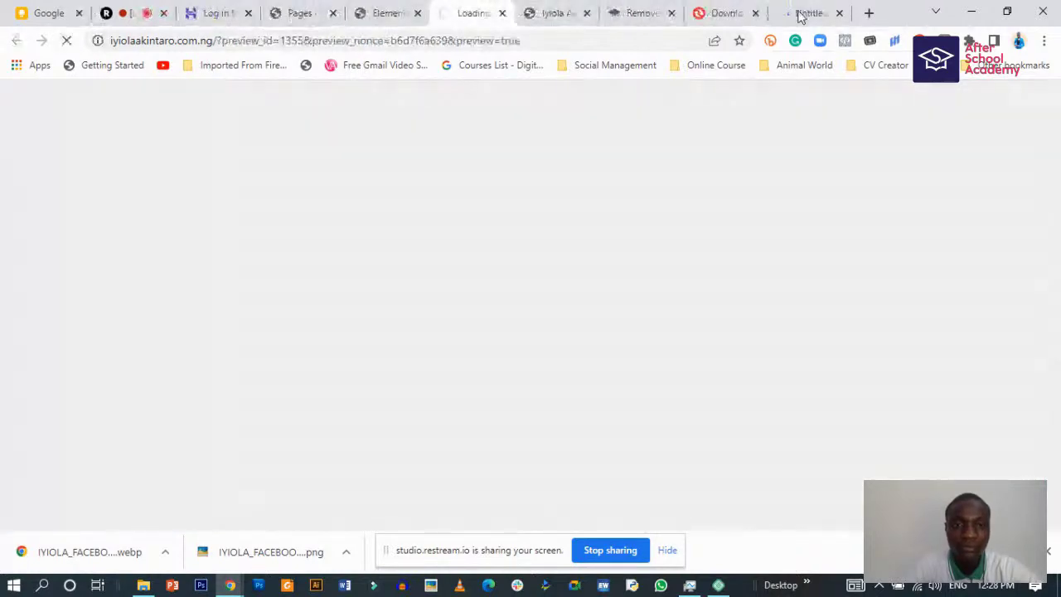
pyautogui.click(501, 14)
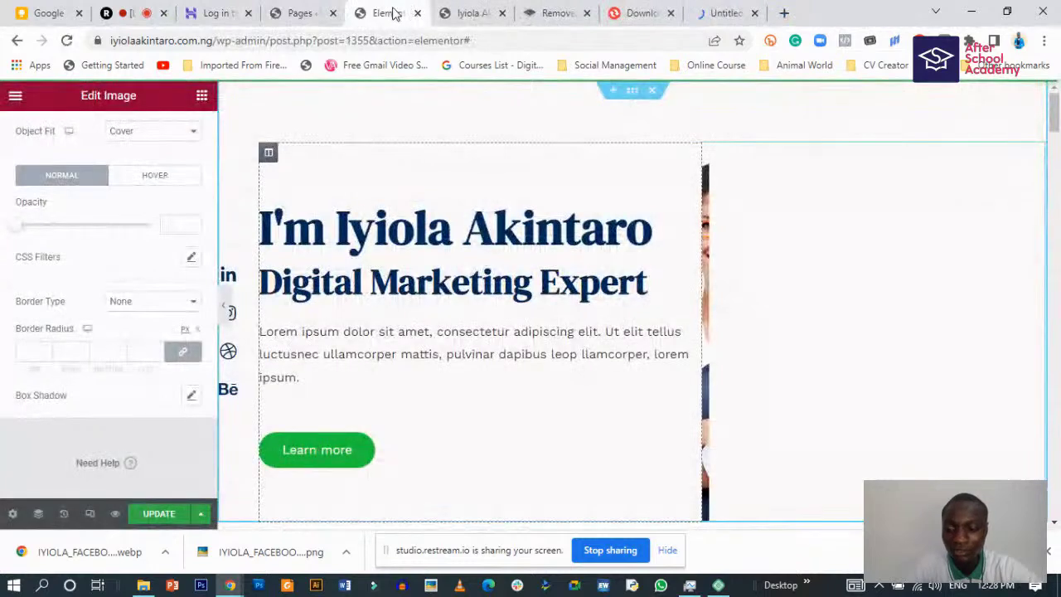
# - Revert to the earlier history state with the original woman portrait and update the page
pyautogui.click(64, 514)
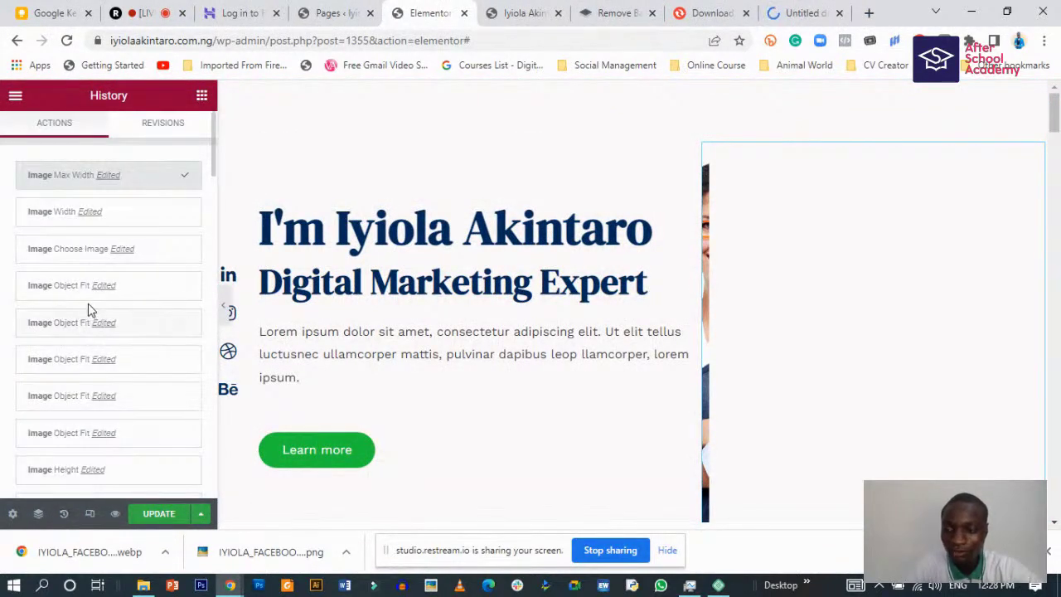
pyautogui.scroll(-6, 69, 322)
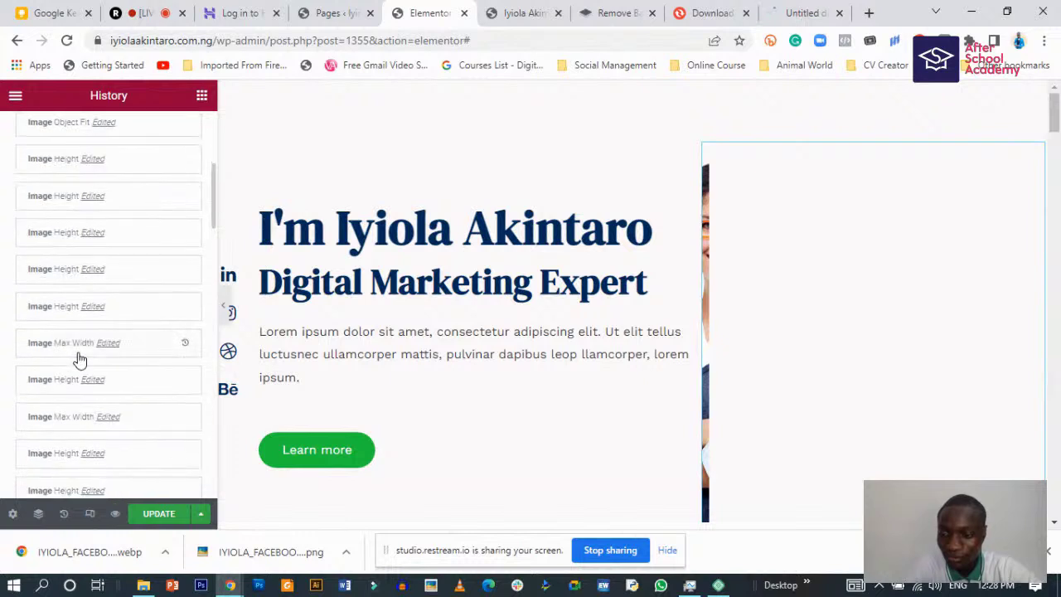
pyautogui.scroll(-5, 83, 381)
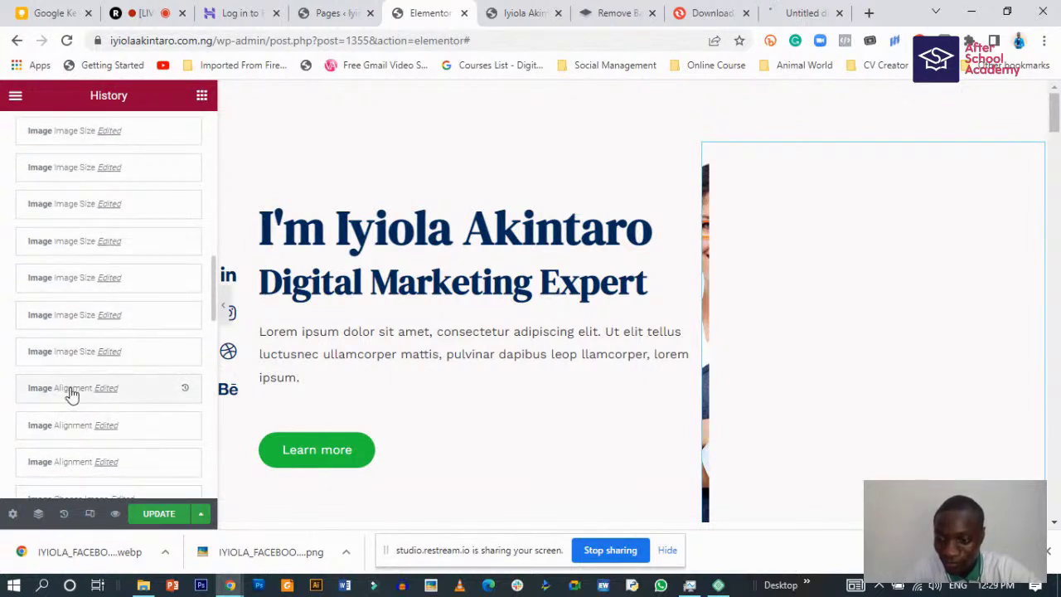
pyautogui.scroll(-4, 73, 392)
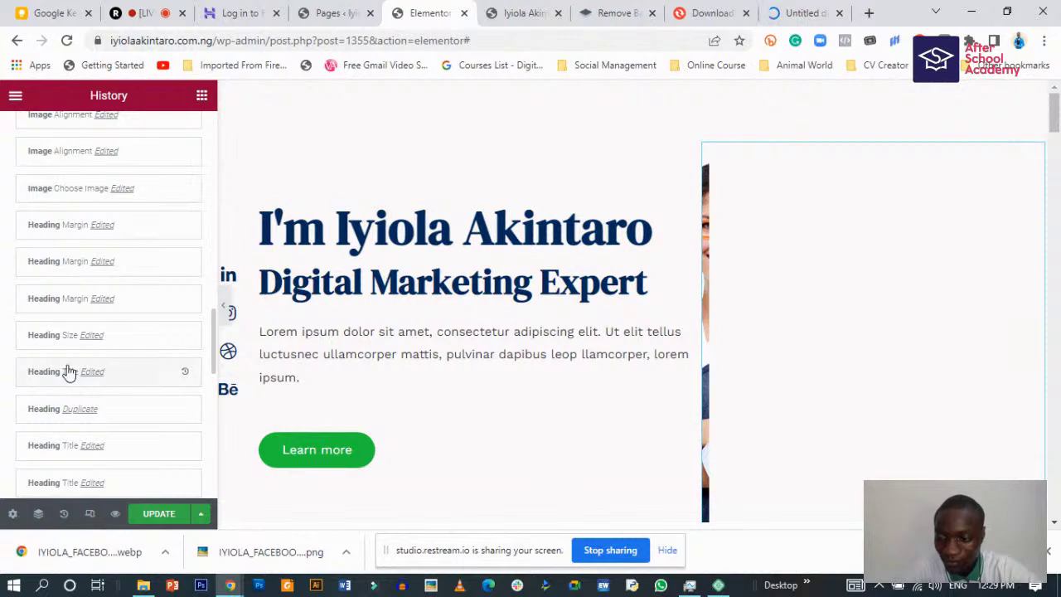
pyautogui.scroll(1, 64, 278)
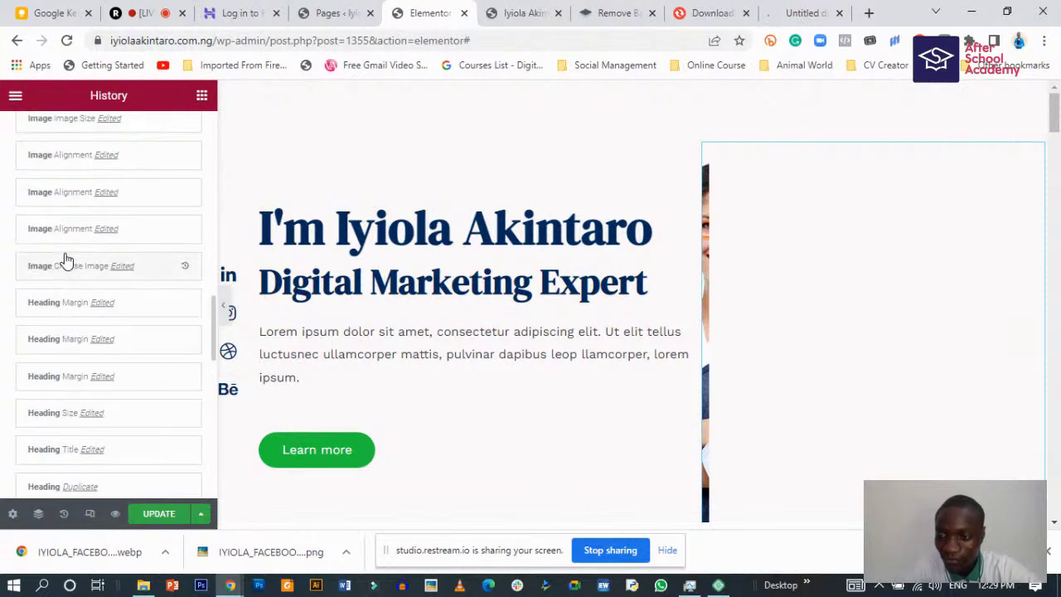
pyautogui.click(128, 266)
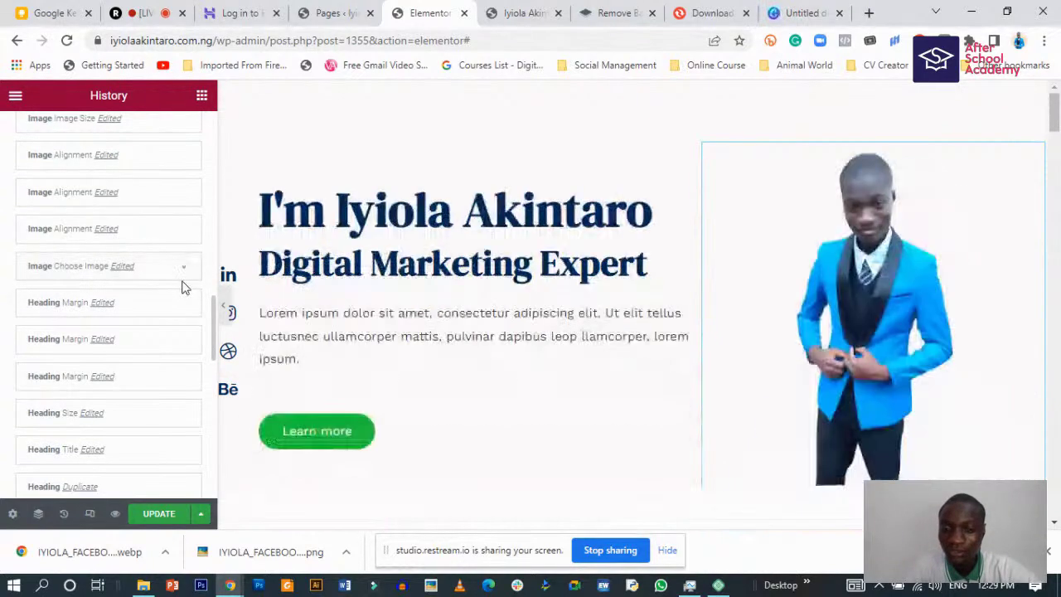
pyautogui.click(72, 304)
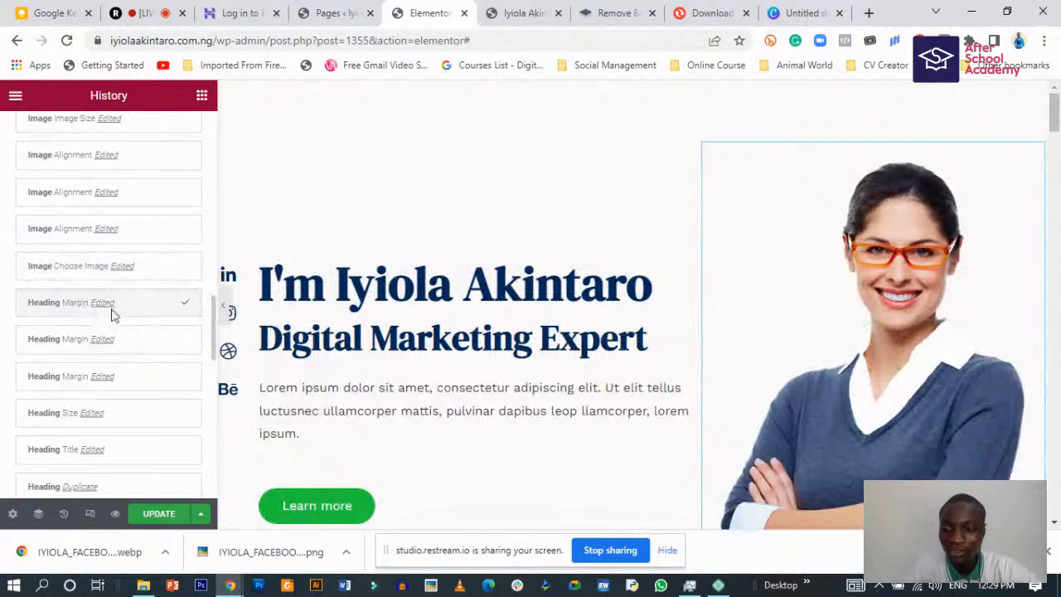
pyautogui.click(167, 520)
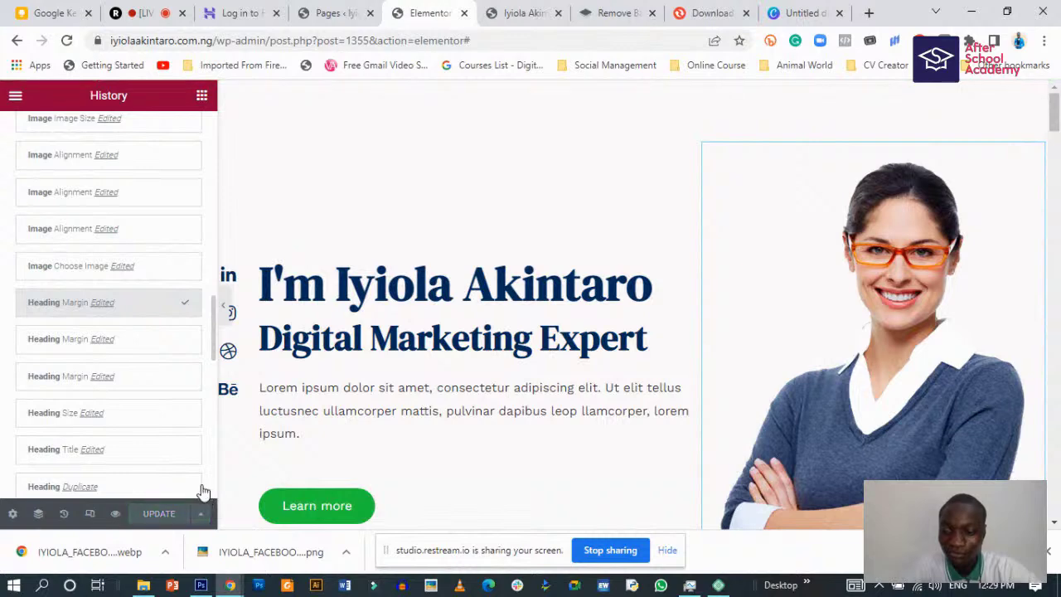
# - Open the hero image's media library, showing h1_hero-bg.png at 645 × 925 pixels
pyautogui.click(224, 307)
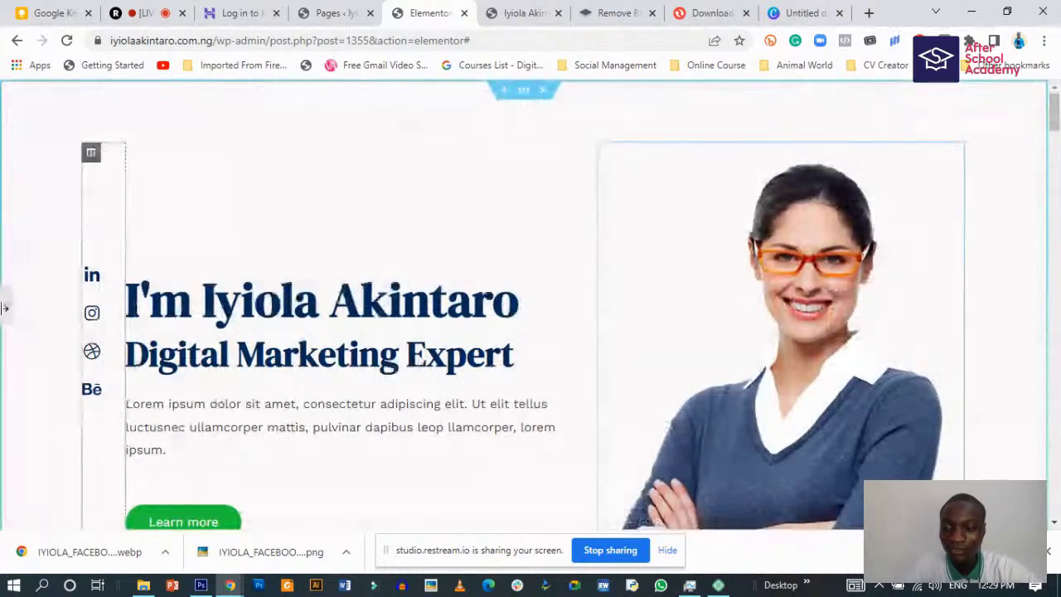
pyautogui.click(6, 307)
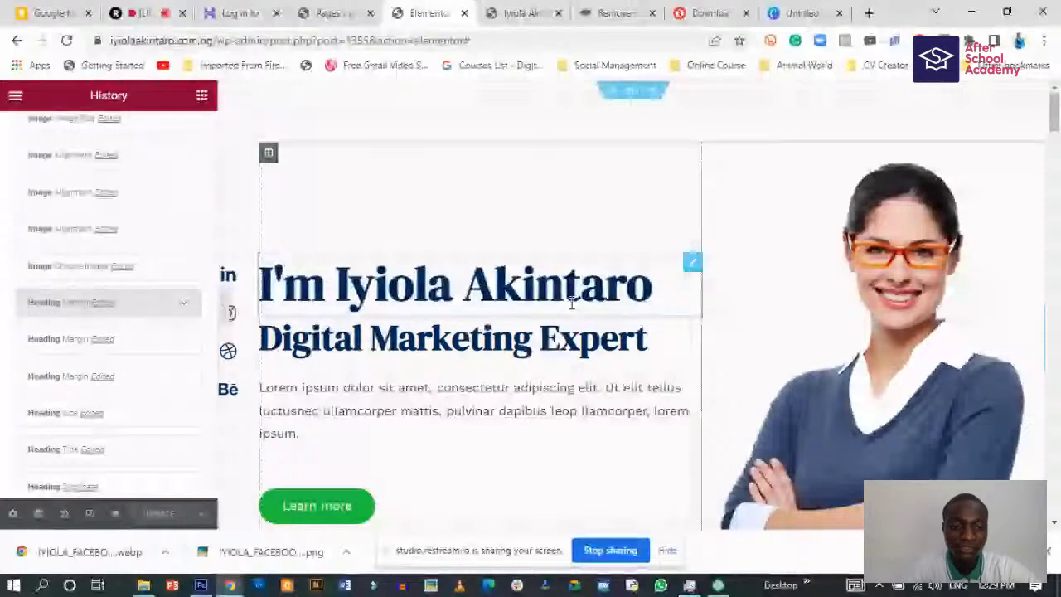
pyautogui.click(788, 305)
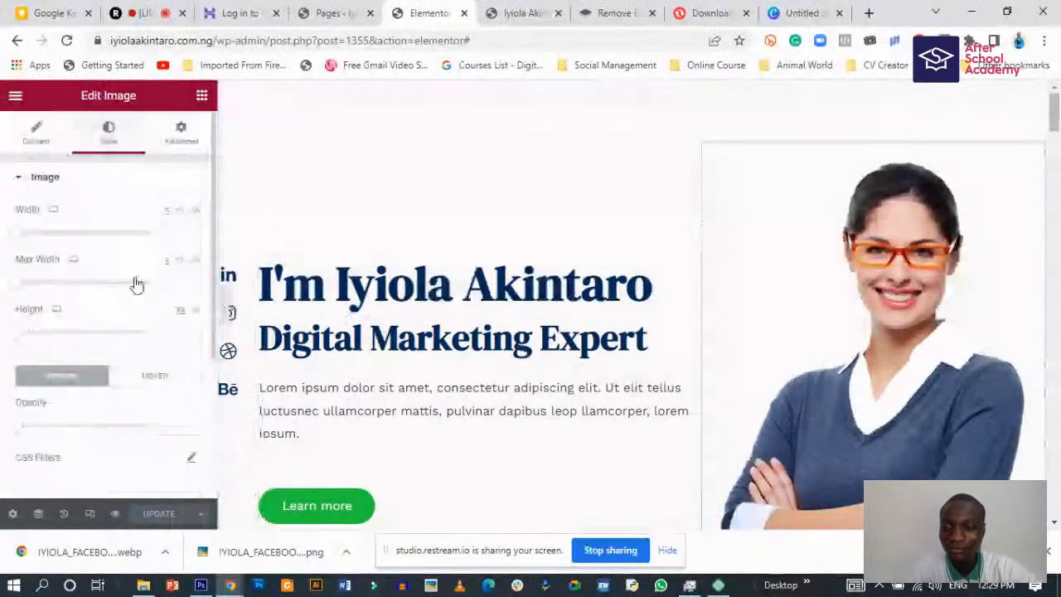
pyautogui.click(25, 140)
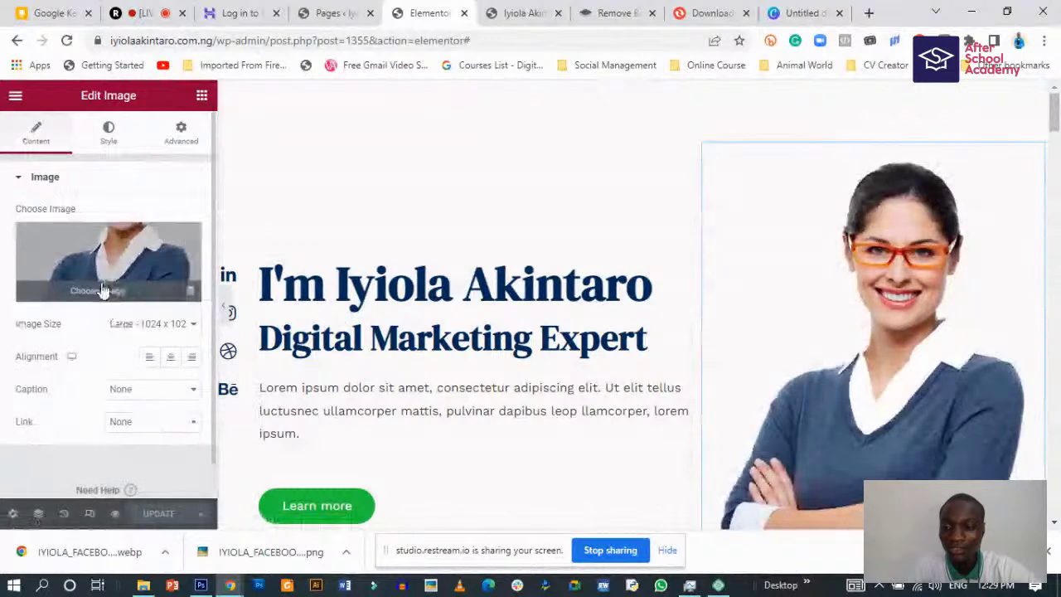
pyautogui.click(98, 295)
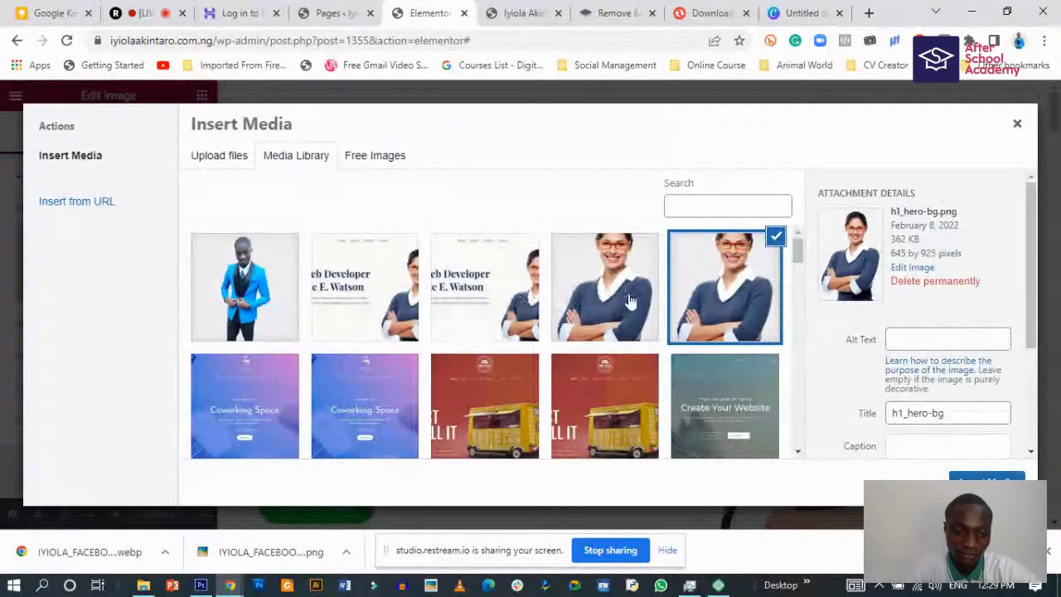
# - Upload the background-removed blue-suit portrait PNG to Canva and place it on the blank page
pyautogui.click(800, 12)
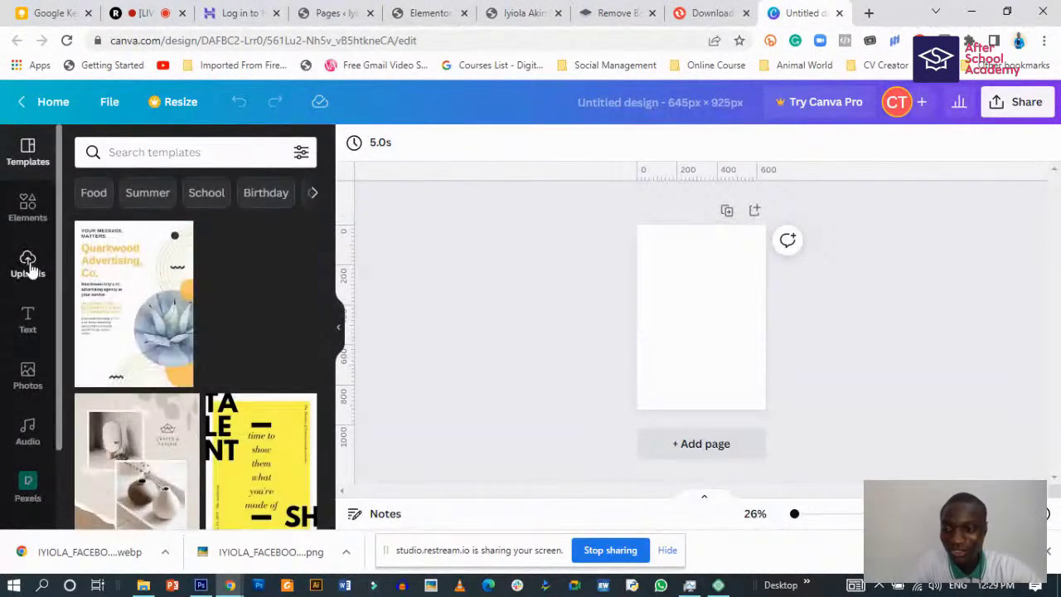
pyautogui.click(33, 264)
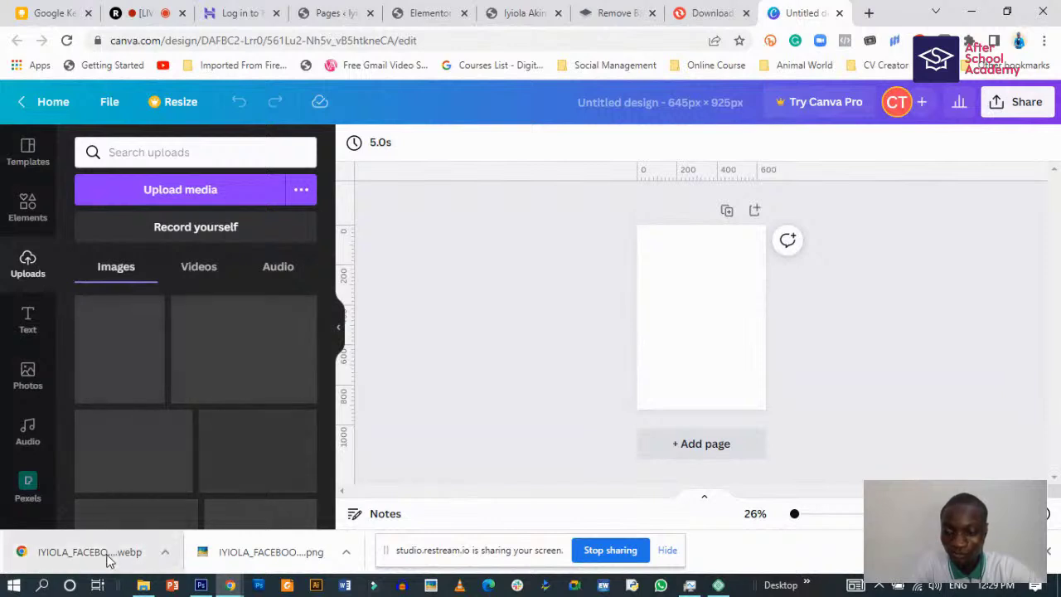
pyautogui.moveTo(284, 563); pyautogui.dragTo(228, 417)
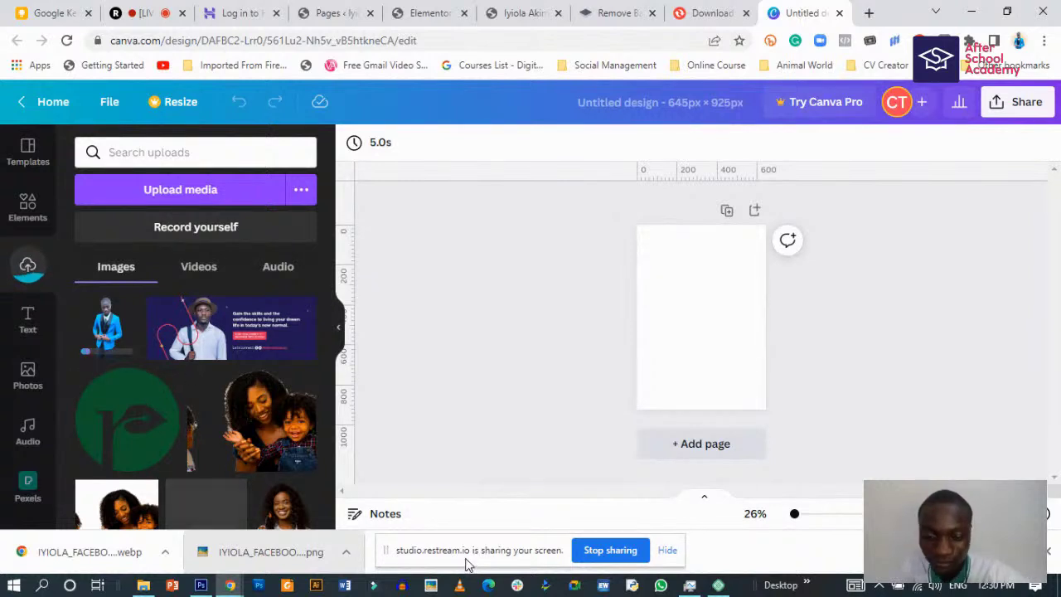
pyautogui.hotkey('alt', 'Tab')
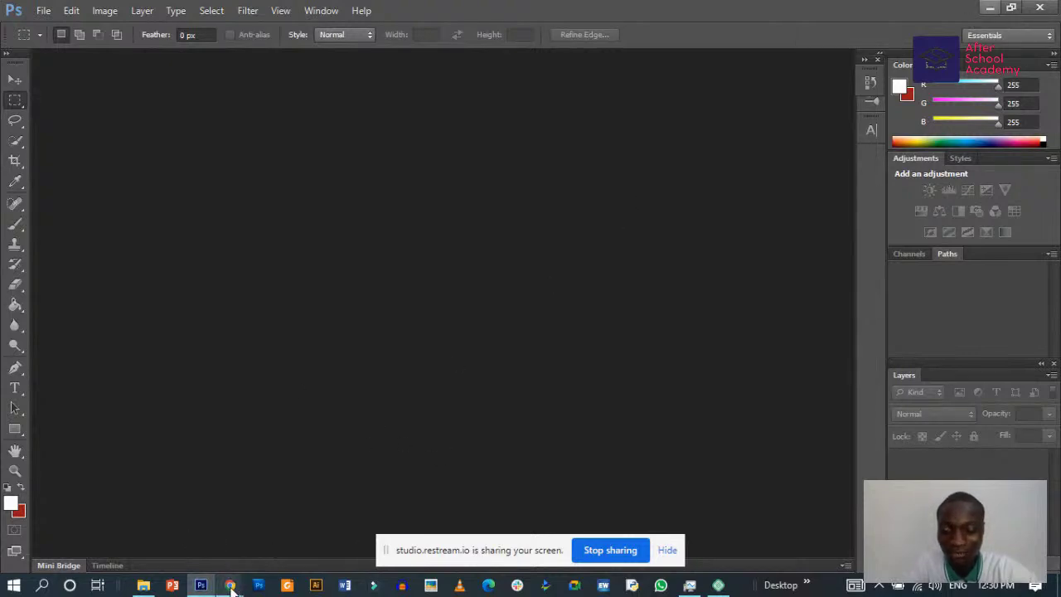
pyautogui.moveTo(229, 584)
pyautogui.click(149, 518)
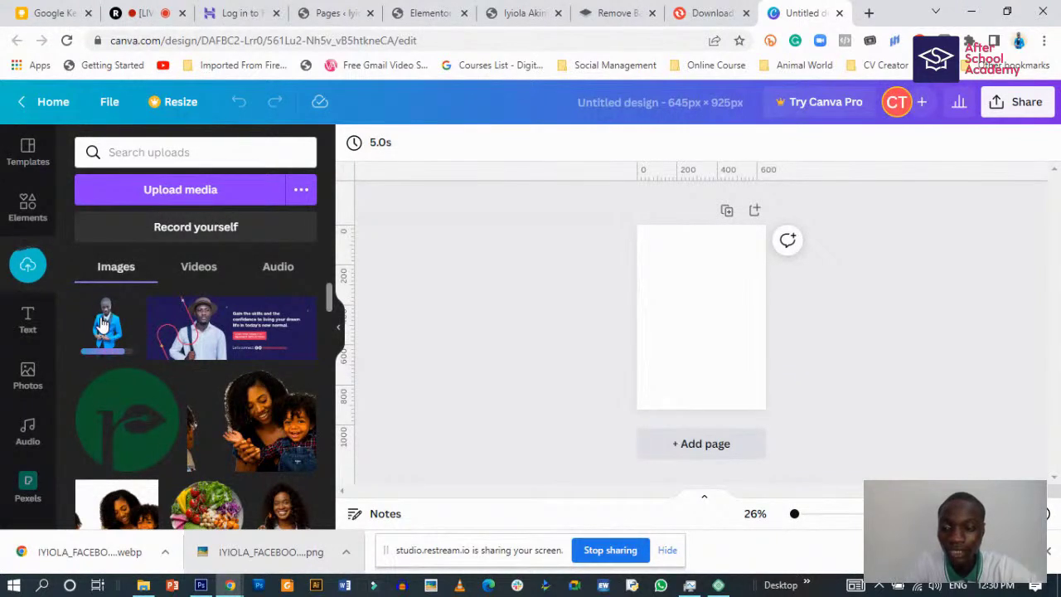
pyautogui.click(145, 318)
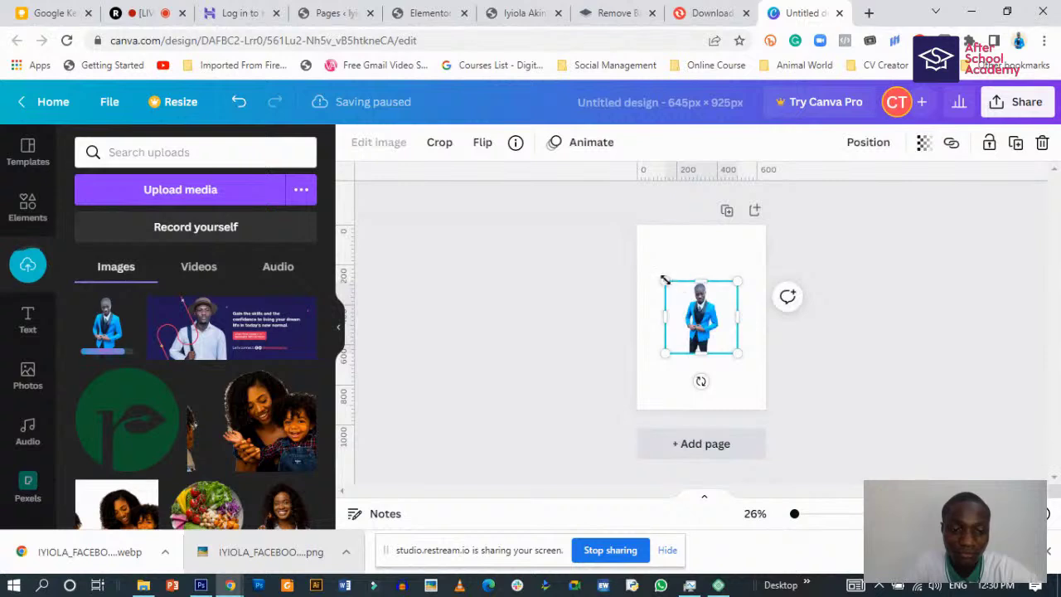
# - Enlarge the blue-suit portrait from its corners to roughly 1,292 px square
pyautogui.moveTo(664, 274); pyautogui.dragTo(634, 248)
pyautogui.moveTo(742, 354); pyautogui.dragTo(810, 428)
pyautogui.moveTo(633, 249); pyautogui.dragTo(608, 231)
pyautogui.moveTo(608, 427); pyautogui.dragTo(580, 456)
pyautogui.moveTo(813, 466)
pyautogui.mouseDown()
pyautogui.moveTo(833, 490)
pyautogui.moveTo(824, 481)
pyautogui.mouseUp()
pyautogui.moveTo(578, 473); pyautogui.dragTo(565, 477)
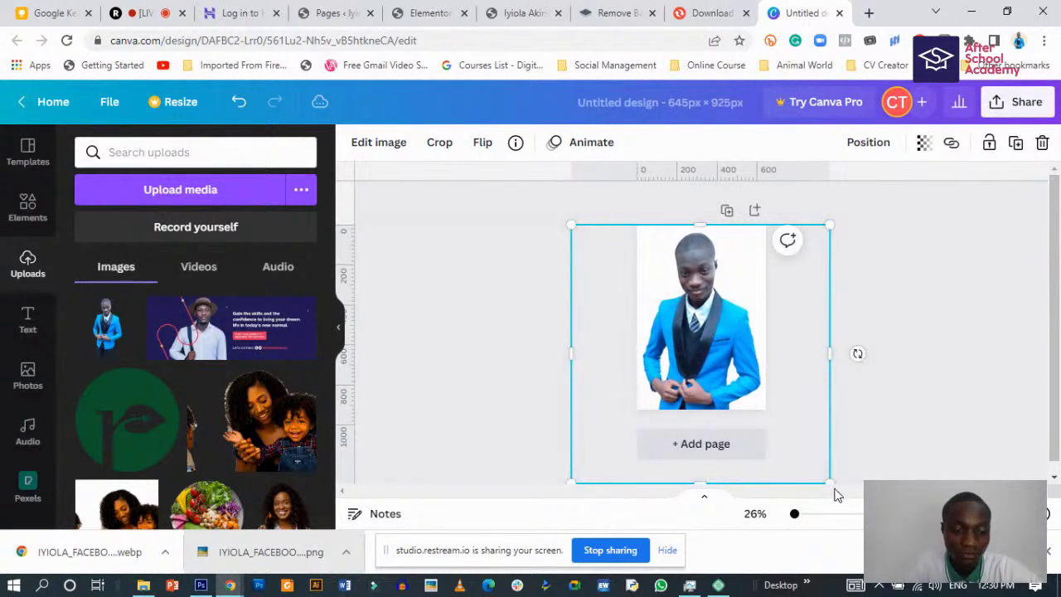
pyautogui.moveTo(826, 480); pyautogui.dragTo(829, 482)
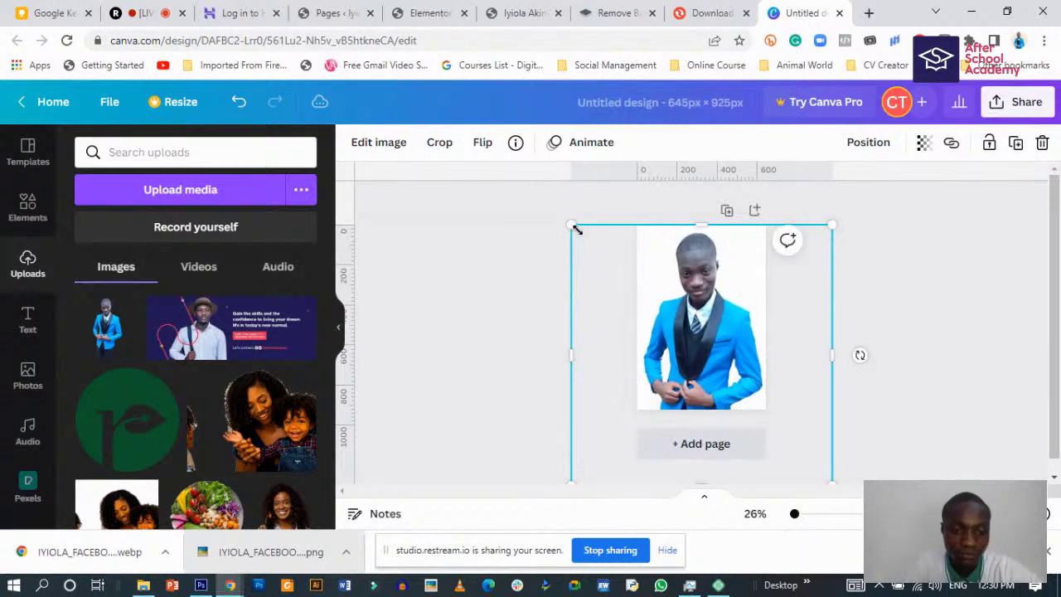
pyautogui.moveTo(572, 225); pyautogui.dragTo(571, 227)
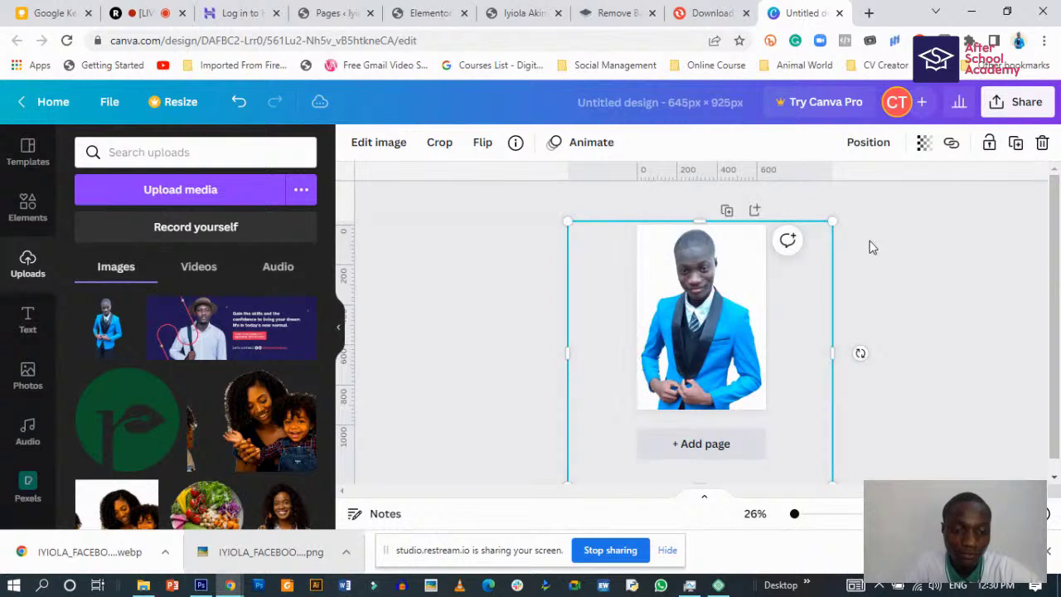
pyautogui.moveTo(833, 222); pyautogui.dragTo(834, 221)
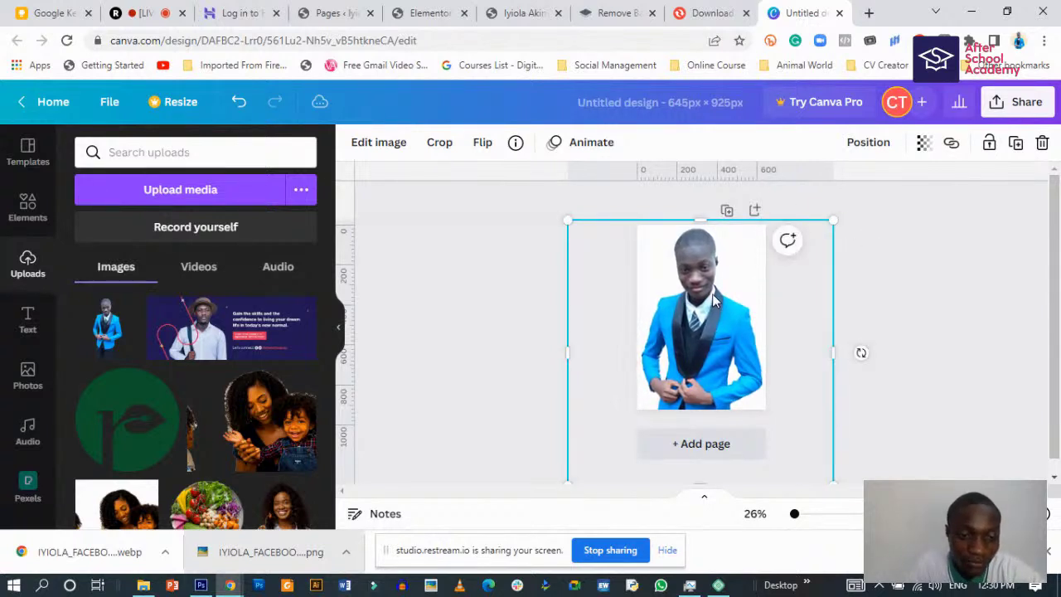
# - Recentre the portrait and extend its top edge so it covers the whole page
pyautogui.moveTo(713, 292); pyautogui.dragTo(712, 297)
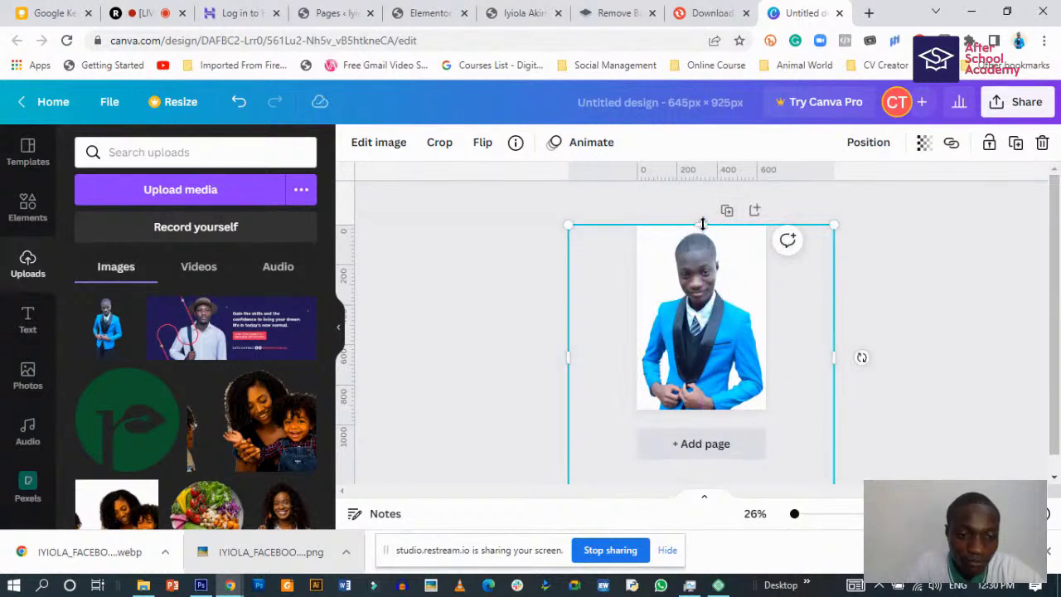
pyautogui.moveTo(702, 224); pyautogui.dragTo(702, 222)
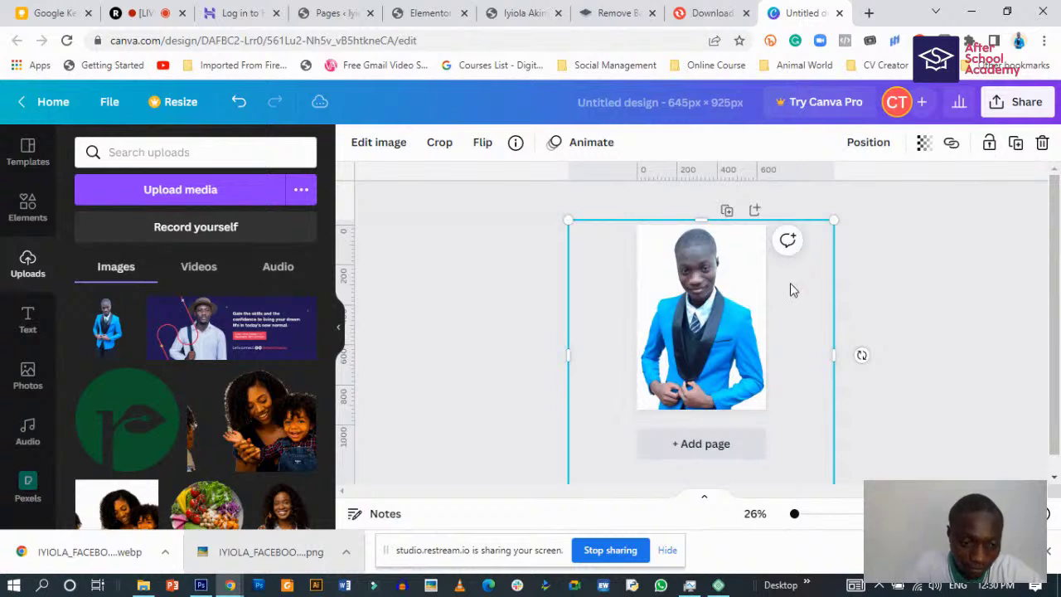
pyautogui.moveTo(608, 306); pyautogui.dragTo(618, 307)
pyautogui.click(866, 331)
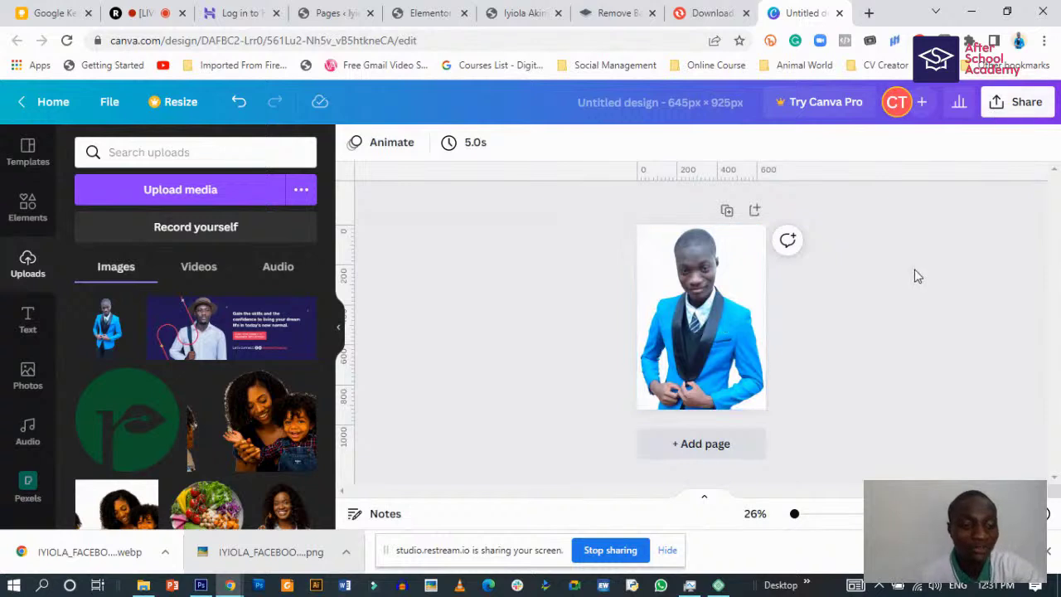
# - Download the Canva design as a PNG, saved as Untitled design (4).png
pyautogui.click(1024, 102)
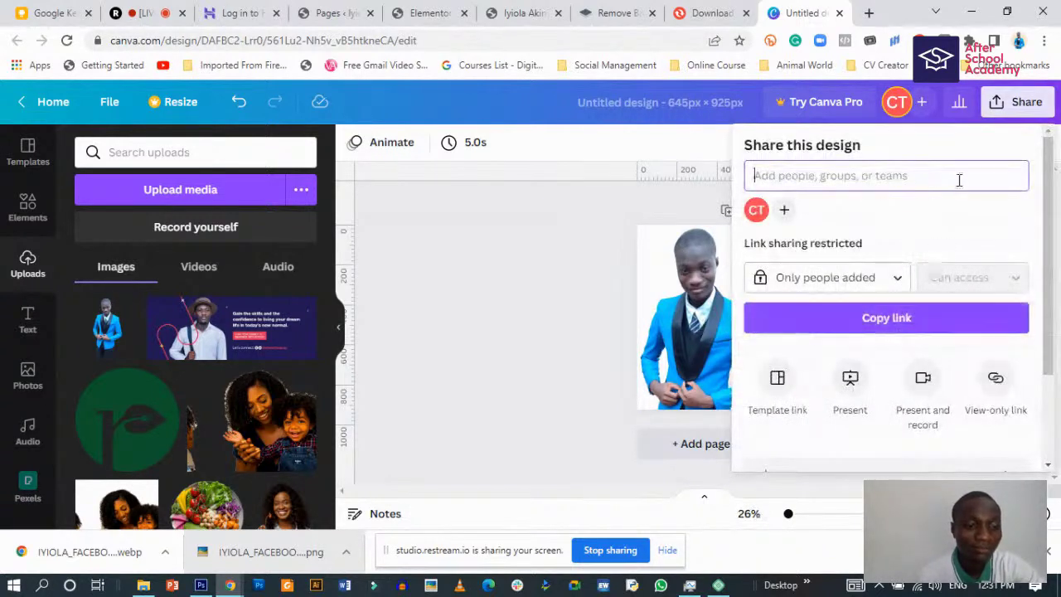
pyautogui.scroll(-3, 937, 373)
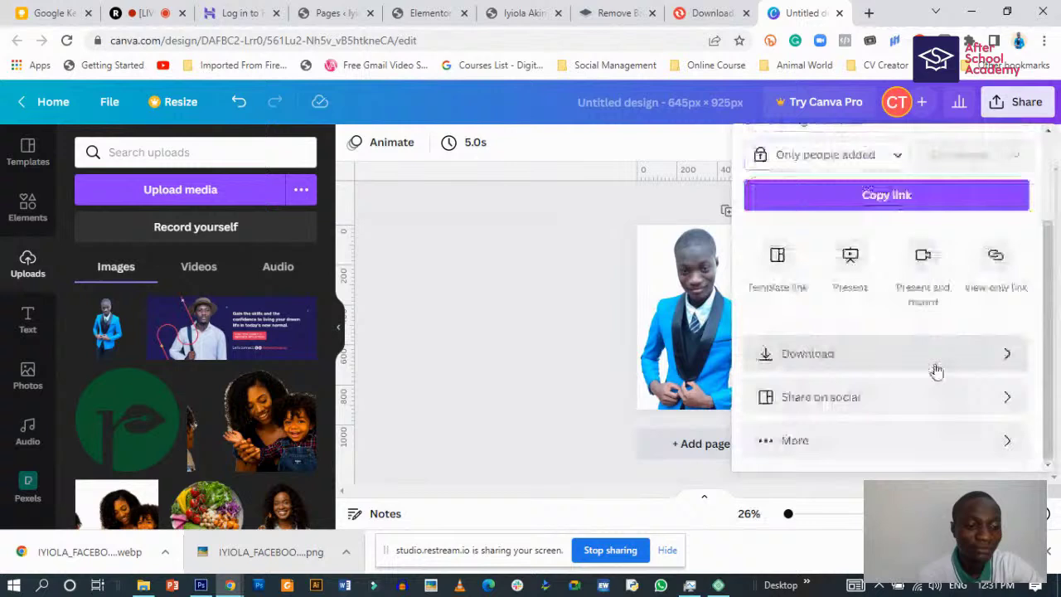
pyautogui.click(862, 366)
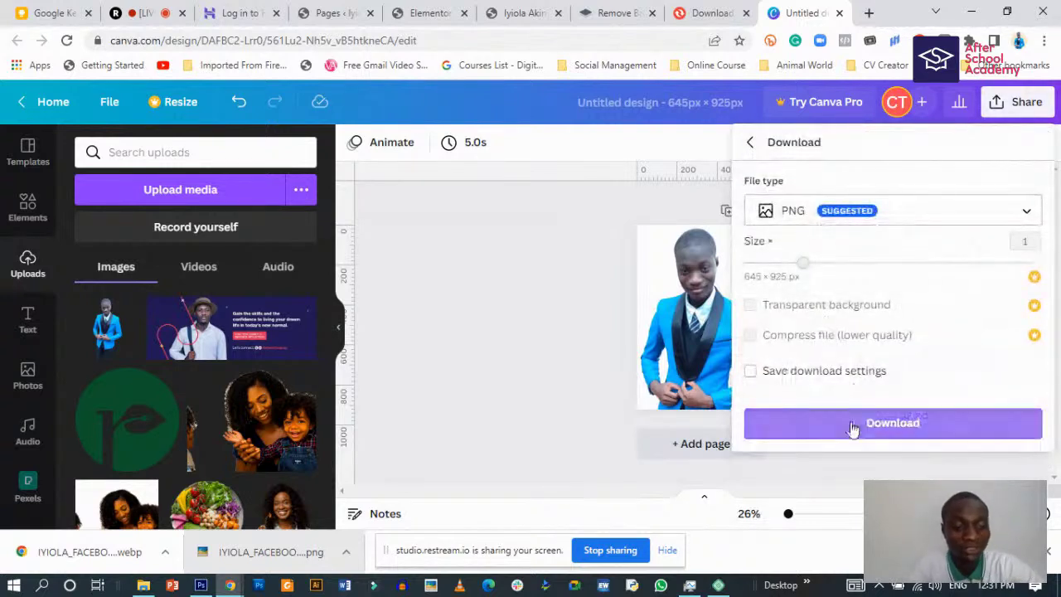
pyautogui.click(873, 422)
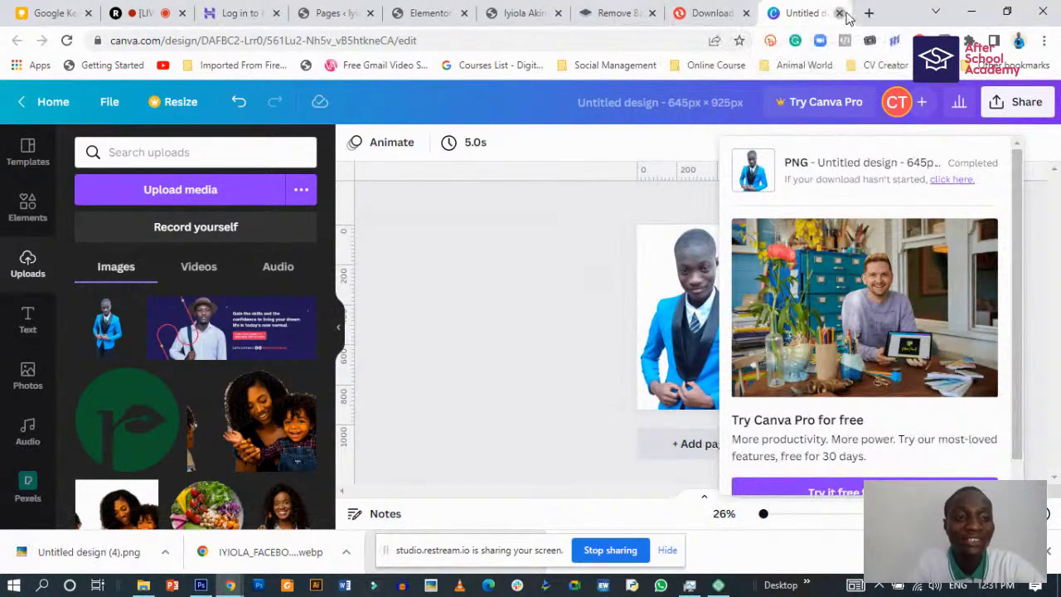
# - Upload Untitled design (4).png from Downloads to remove.bg
pyautogui.click(841, 13)
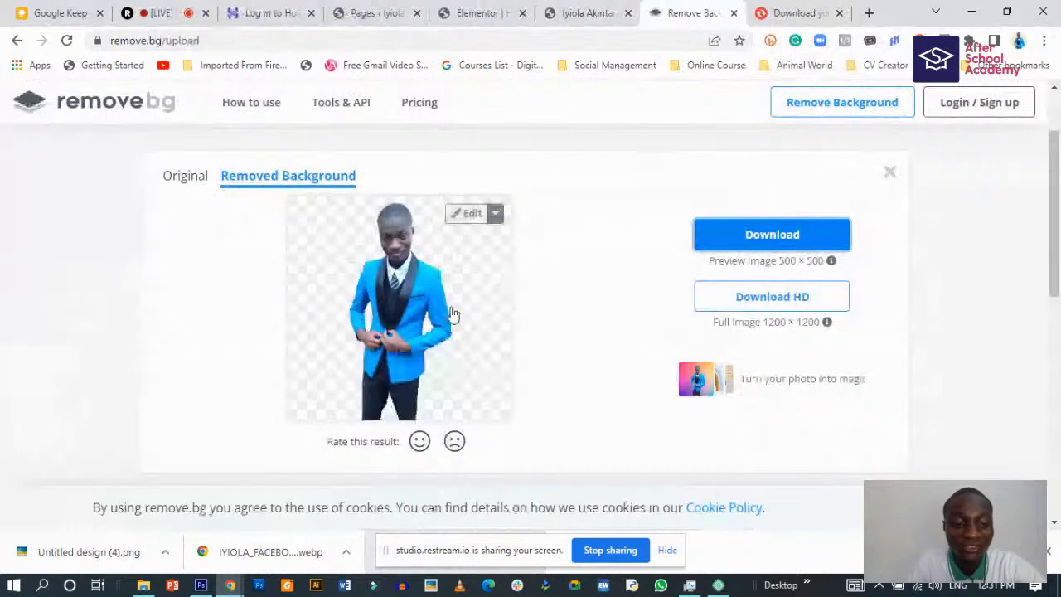
pyautogui.scroll(1, 632, 381)
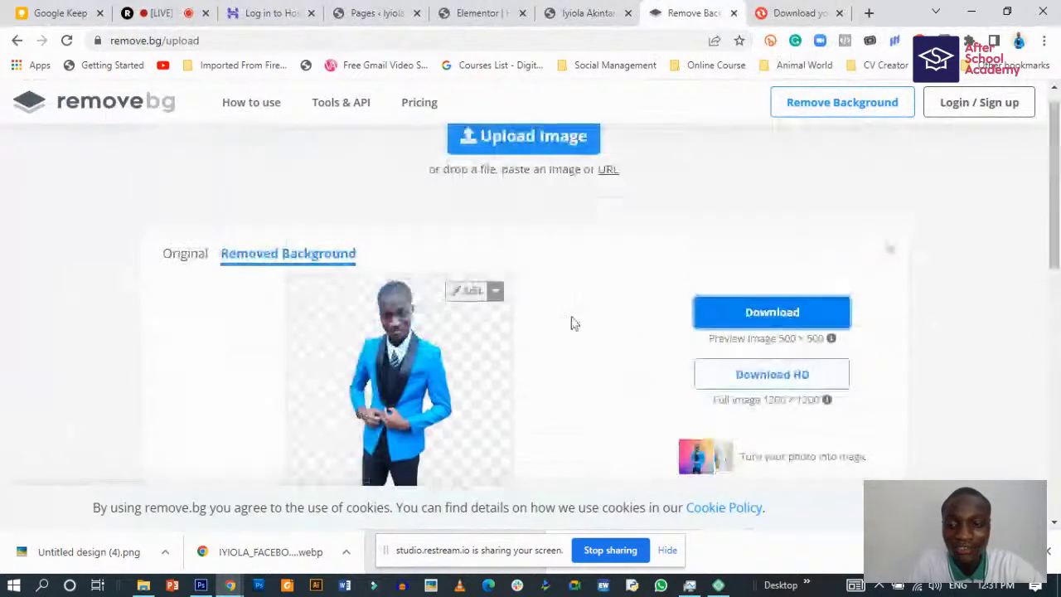
pyautogui.scroll(1, 381, 228)
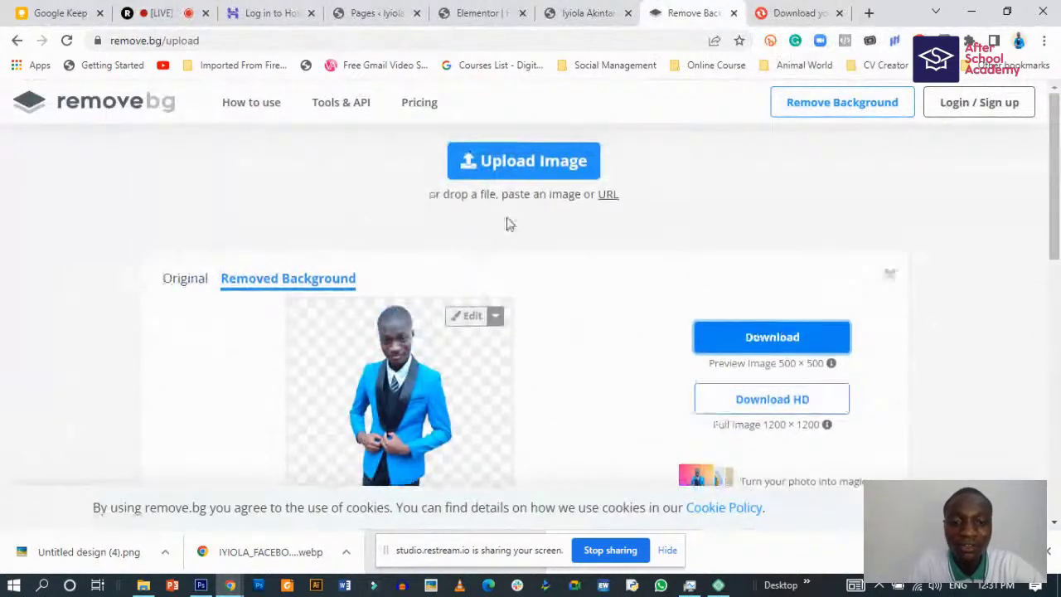
pyautogui.click(521, 164)
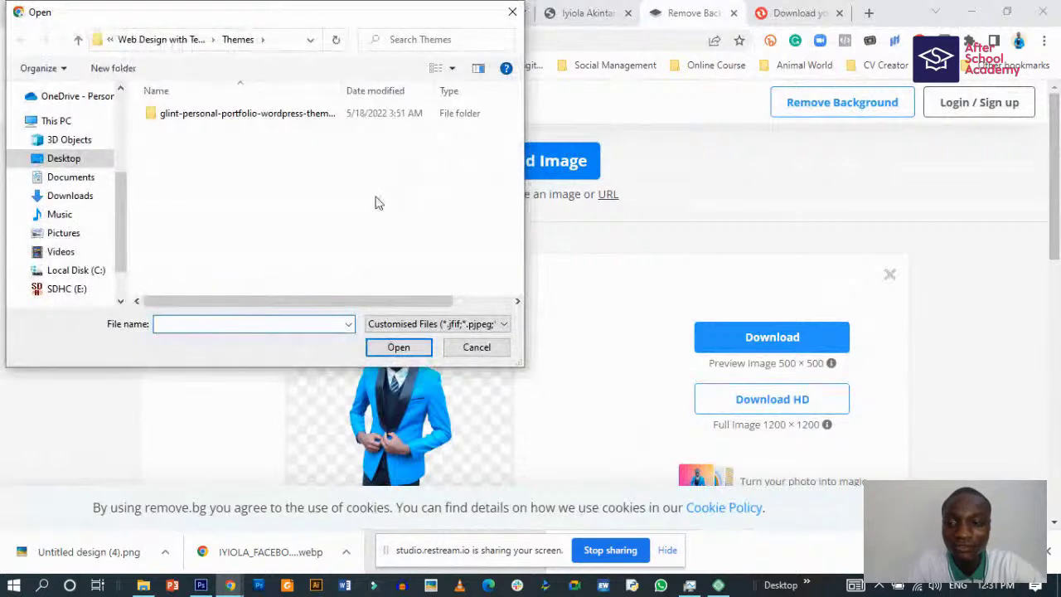
pyautogui.scroll(4, 95, 224)
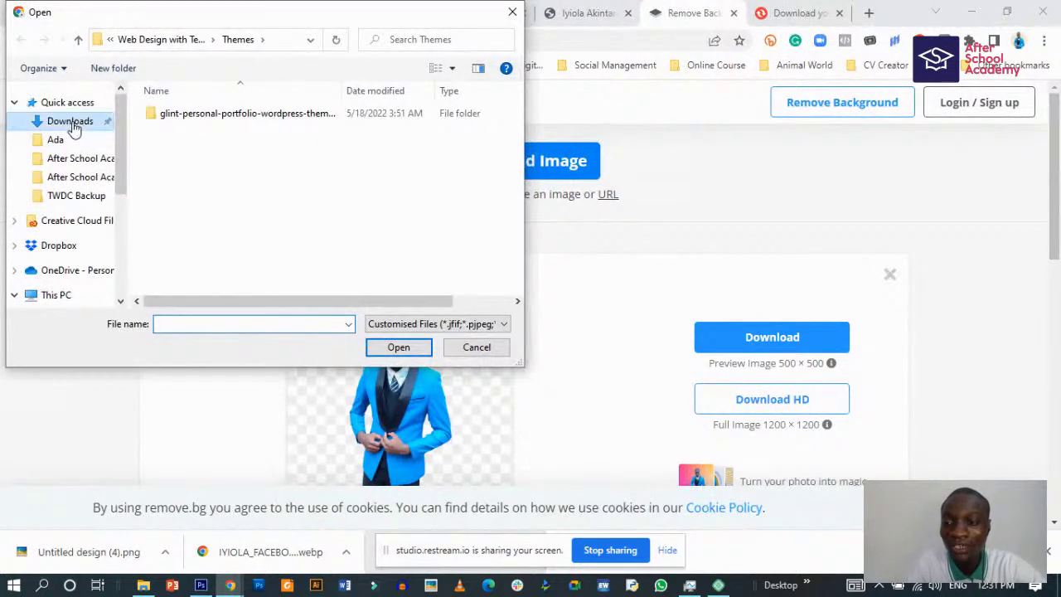
pyautogui.click(73, 125)
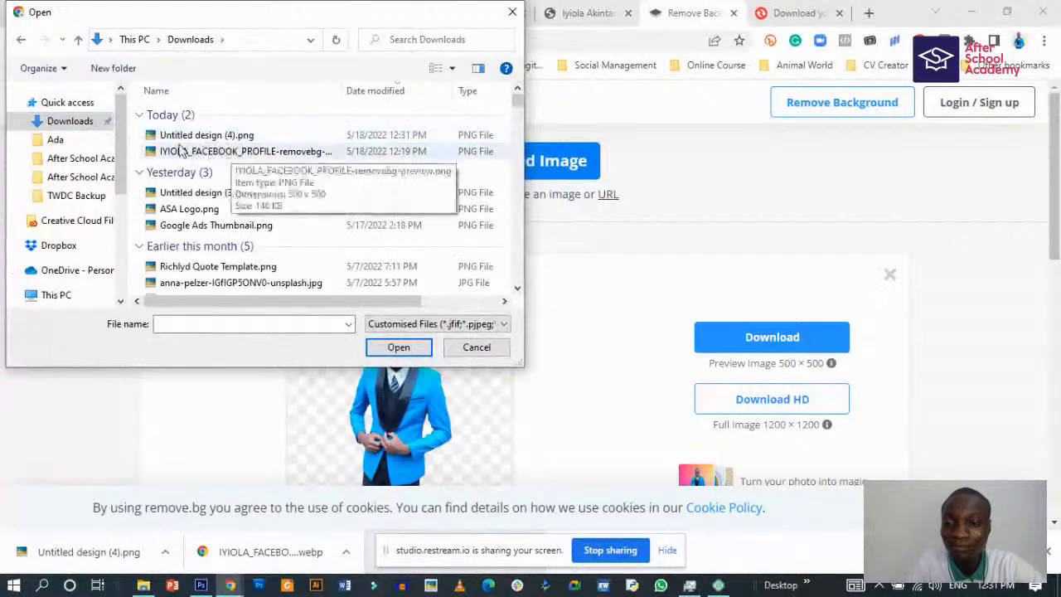
pyautogui.click(196, 139)
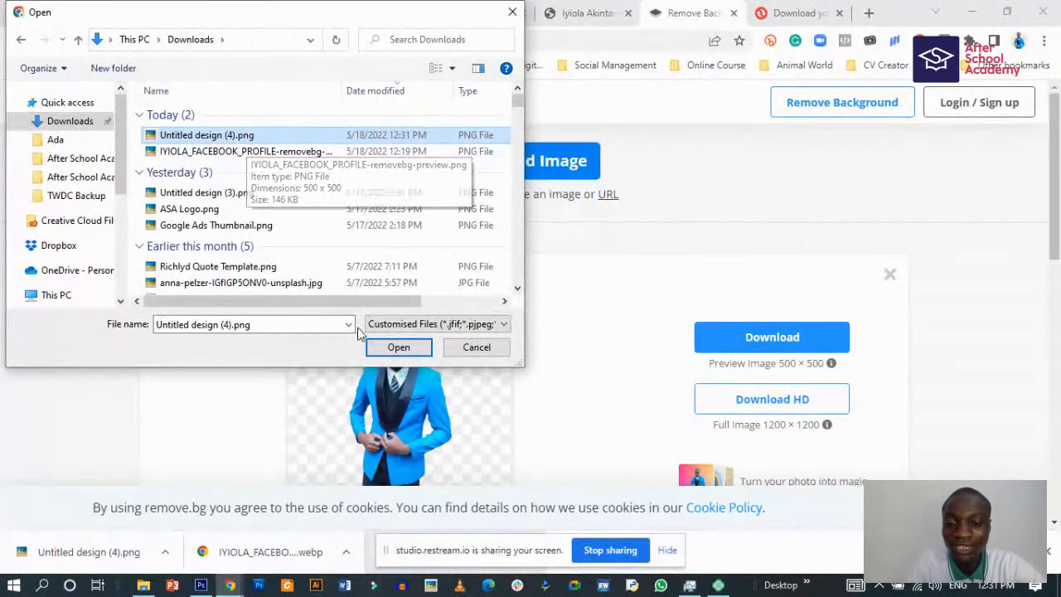
pyautogui.click(390, 349)
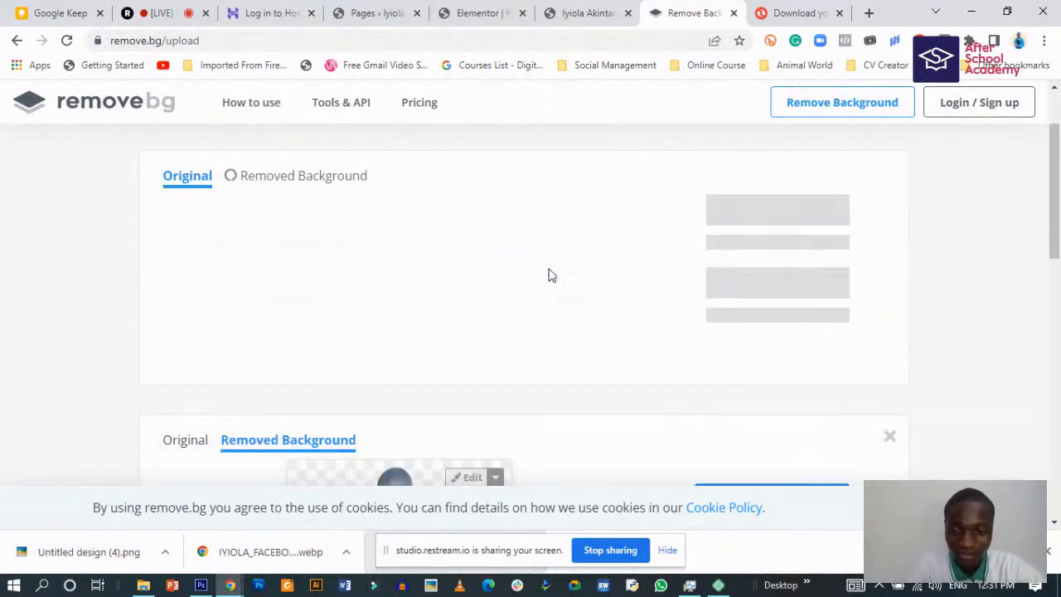
# - Download the 417 × 598 background-free preview, dismissing the HD sign-up prompt
pyautogui.scroll(1, 538, 324)
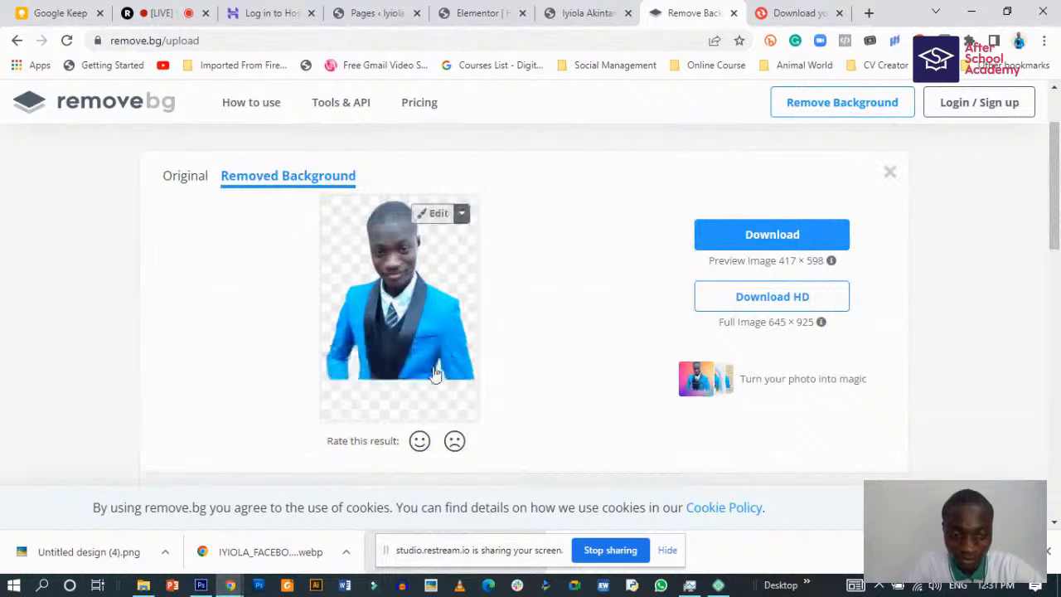
pyautogui.click(794, 297)
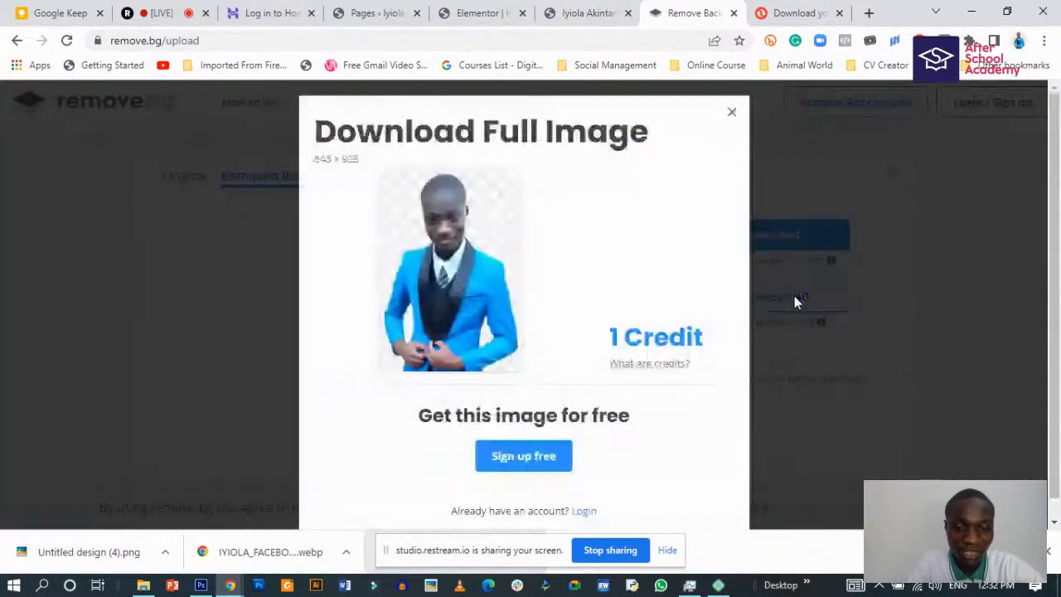
pyautogui.scroll(-1, 551, 410)
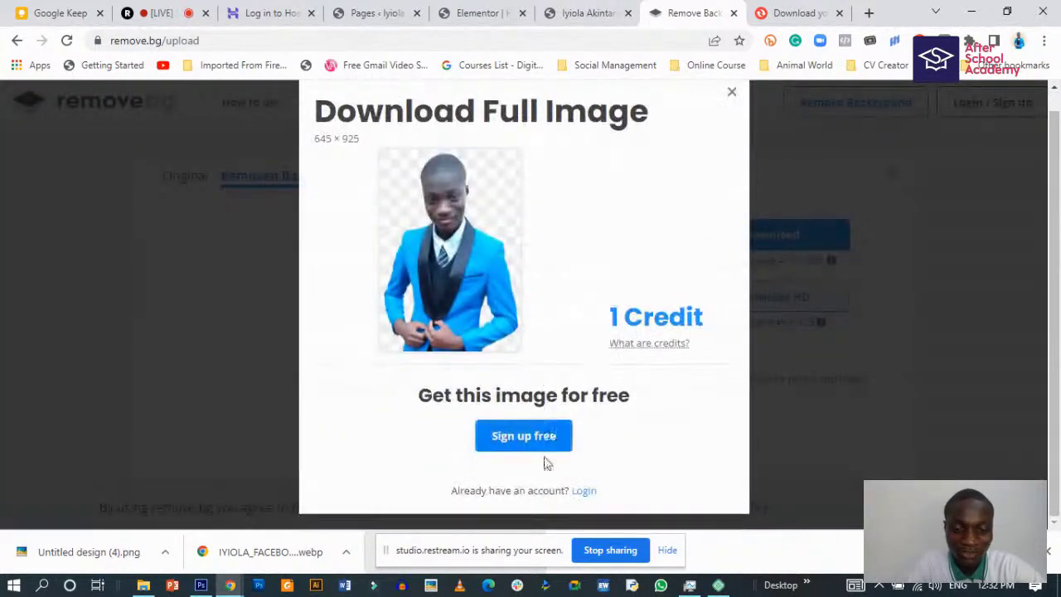
pyautogui.click(731, 93)
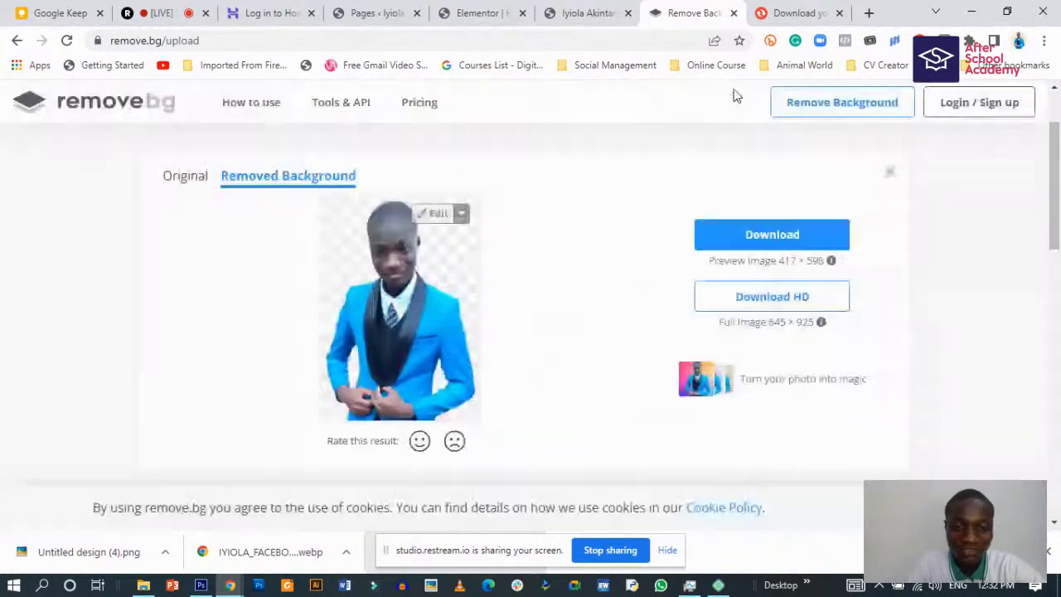
pyautogui.click(780, 241)
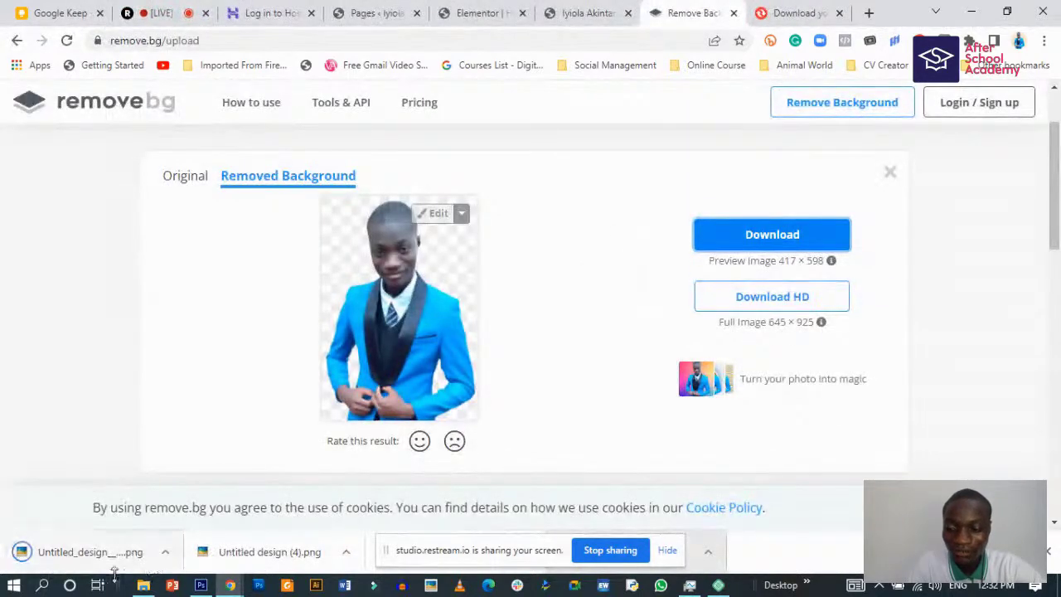
pyautogui.click(143, 586)
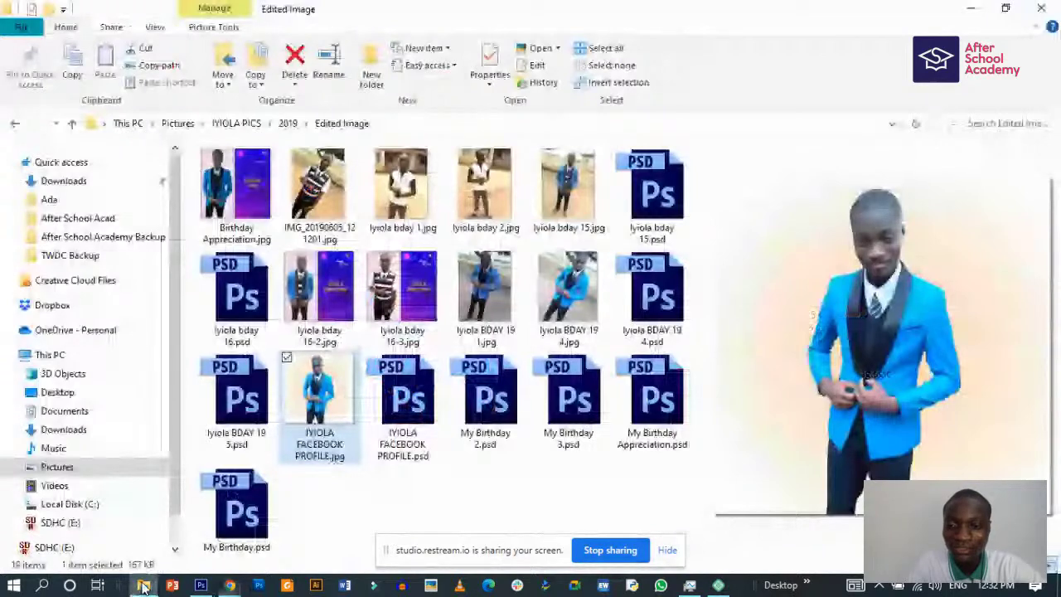
# - Rename the downloaded removebg preview PNG to the subject's name plus 'Portrait.png'
pyautogui.click(64, 181)
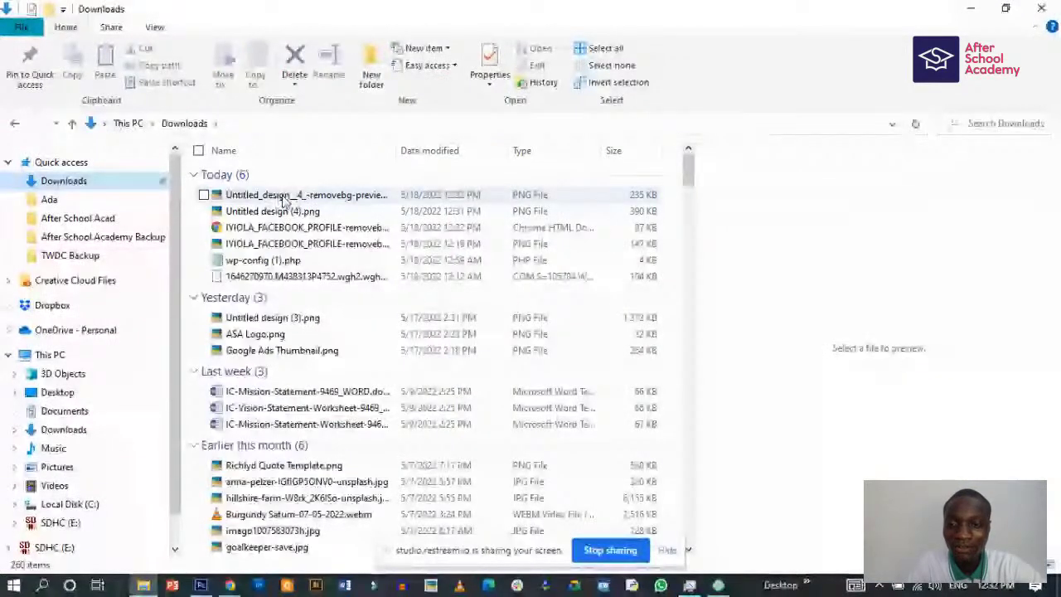
pyautogui.click(284, 197)
pyautogui.click(330, 73)
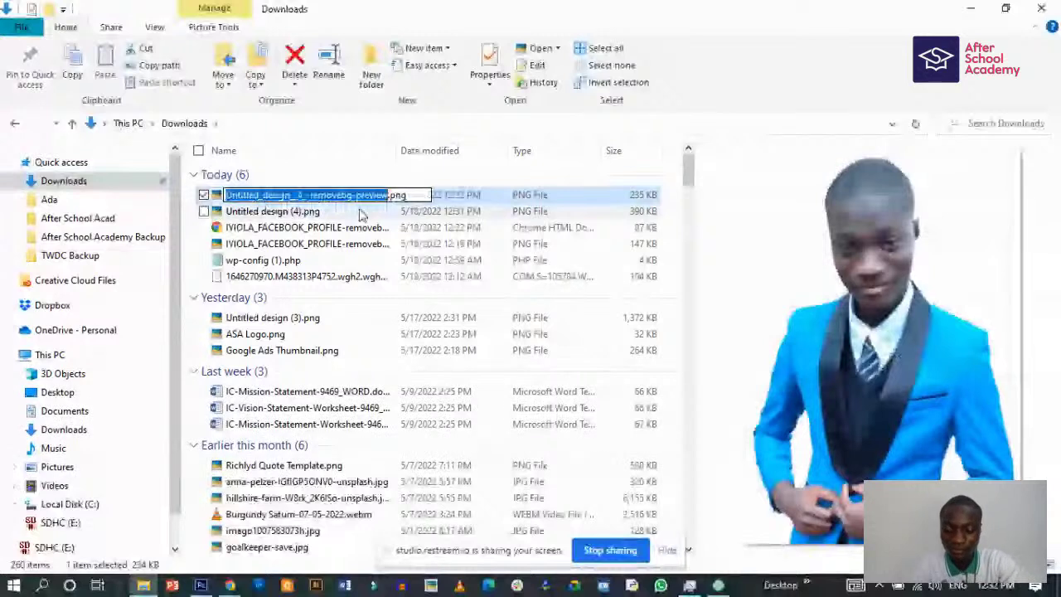
pyautogui.press('BackSpace')
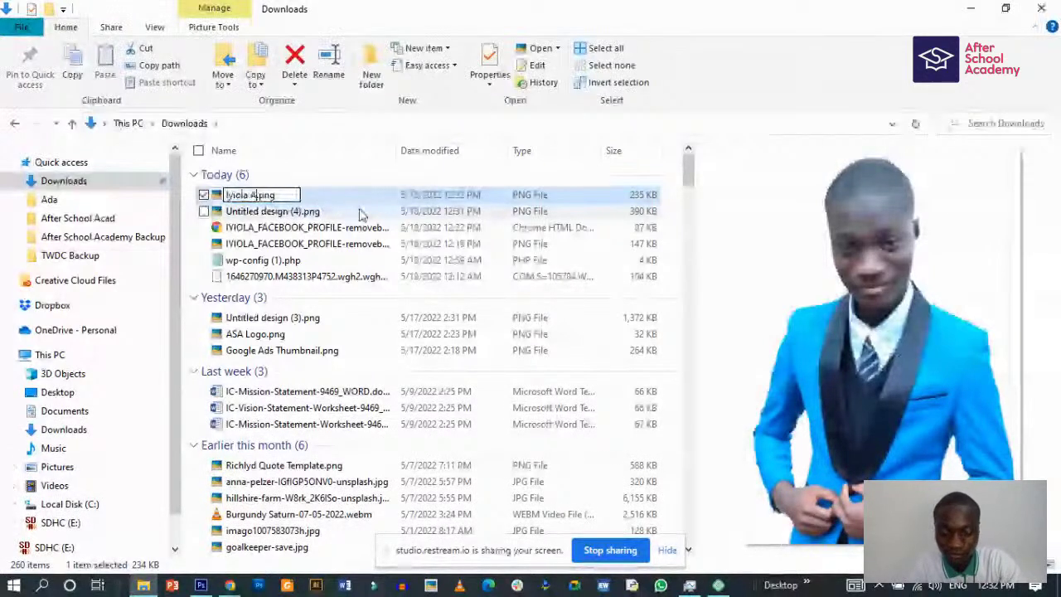
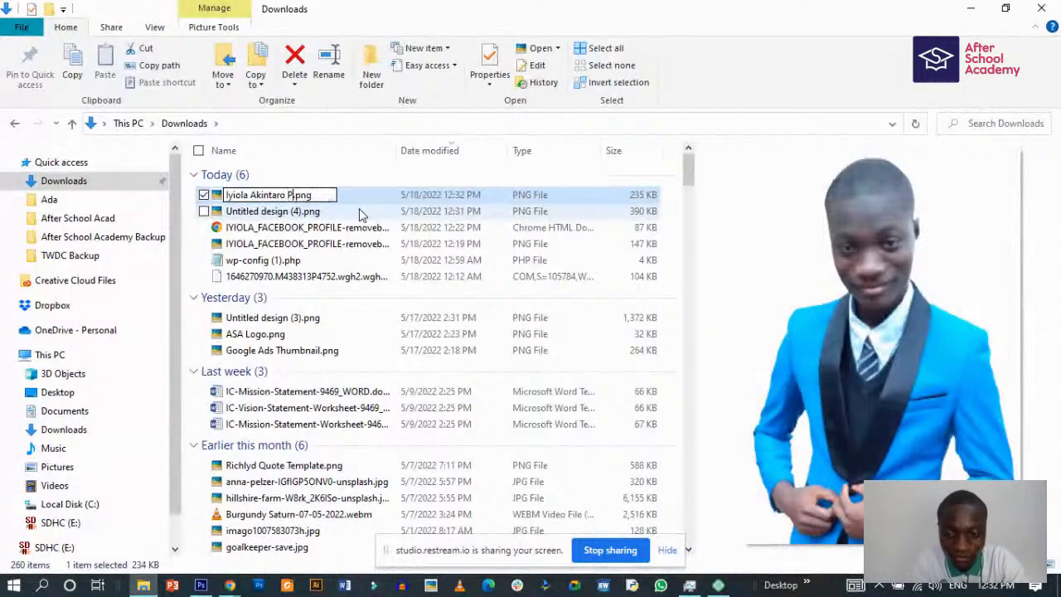
pyautogui.write('trait')
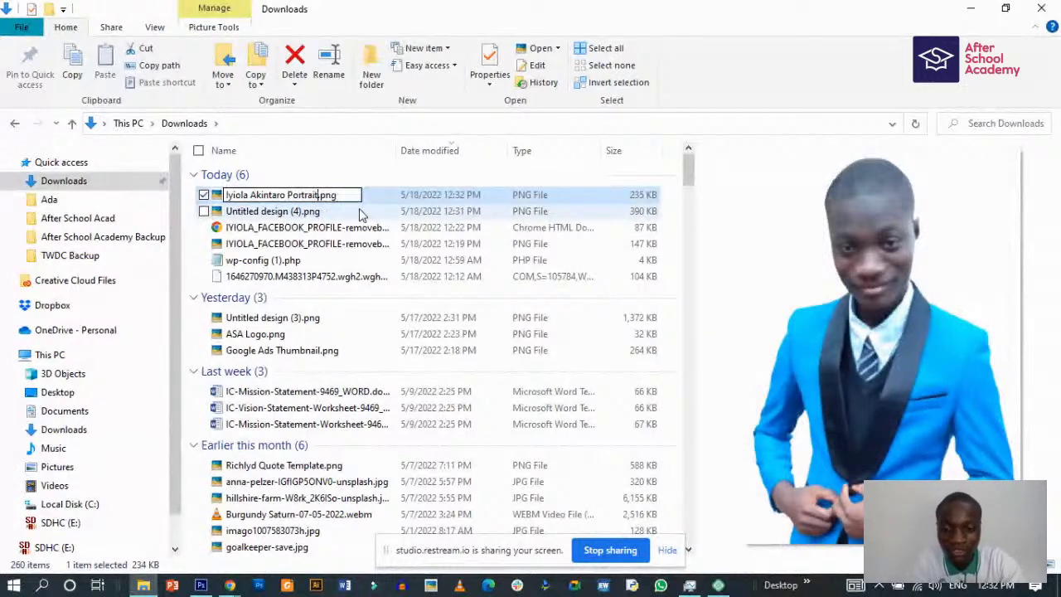
pyautogui.press('Return')
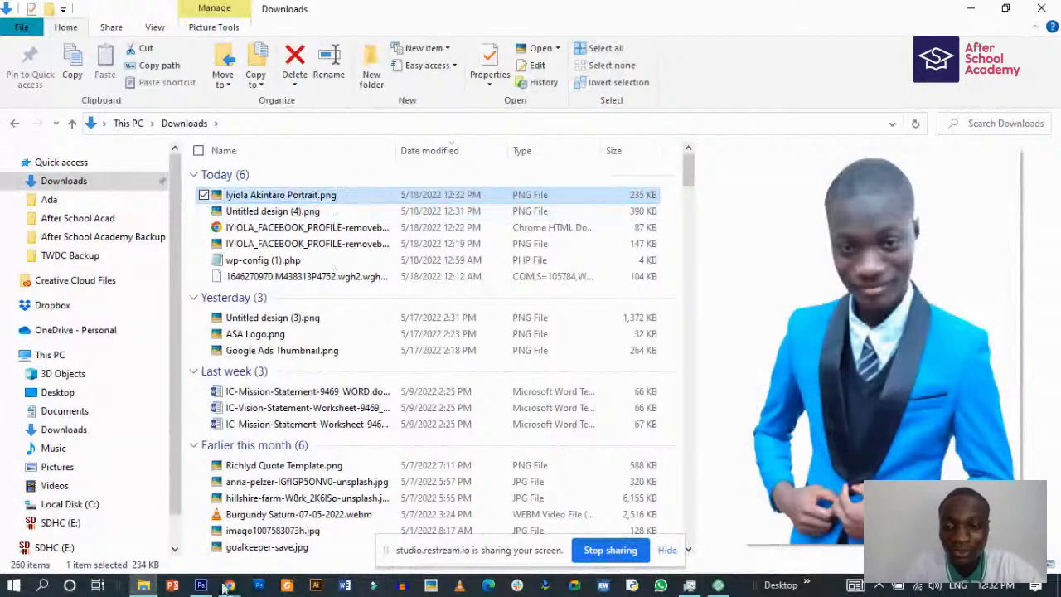
pyautogui.click(229, 585)
pyautogui.click(148, 507)
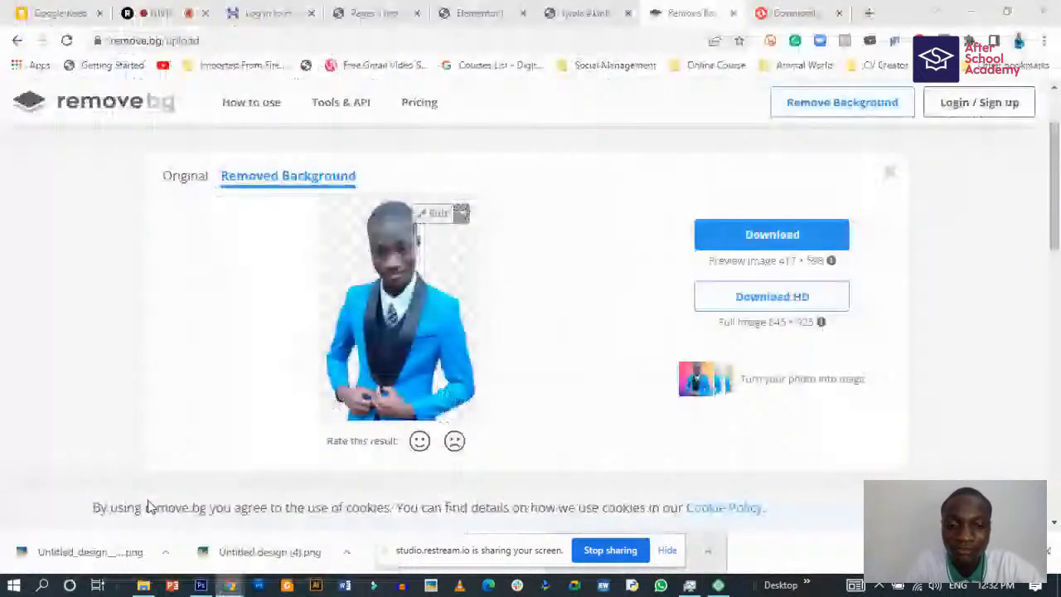
# - Add the renamed portrait PNG to Convertio for a new conversion
pyautogui.click(796, 12)
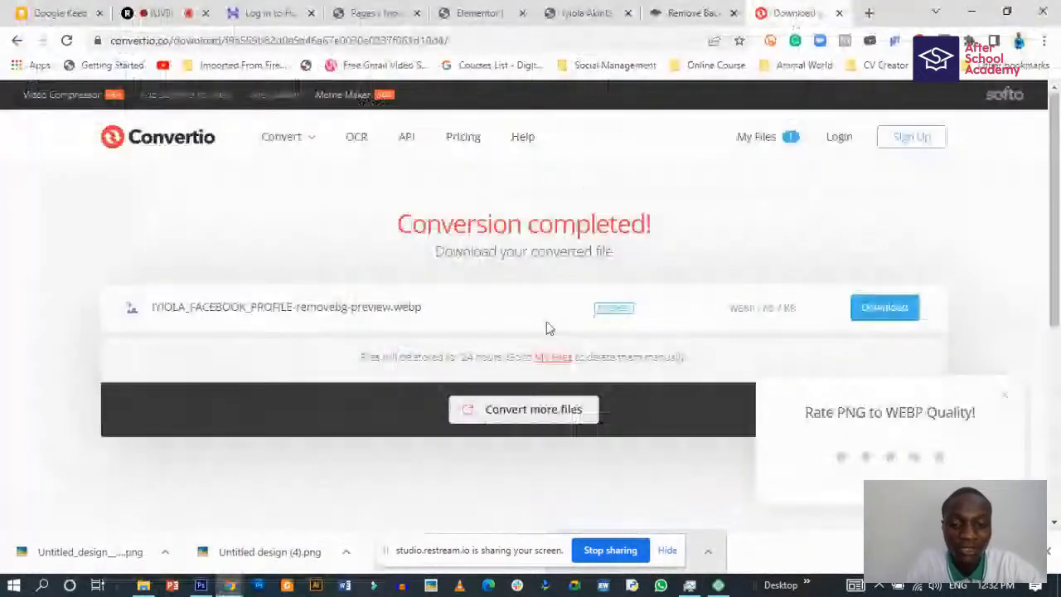
pyautogui.click(534, 409)
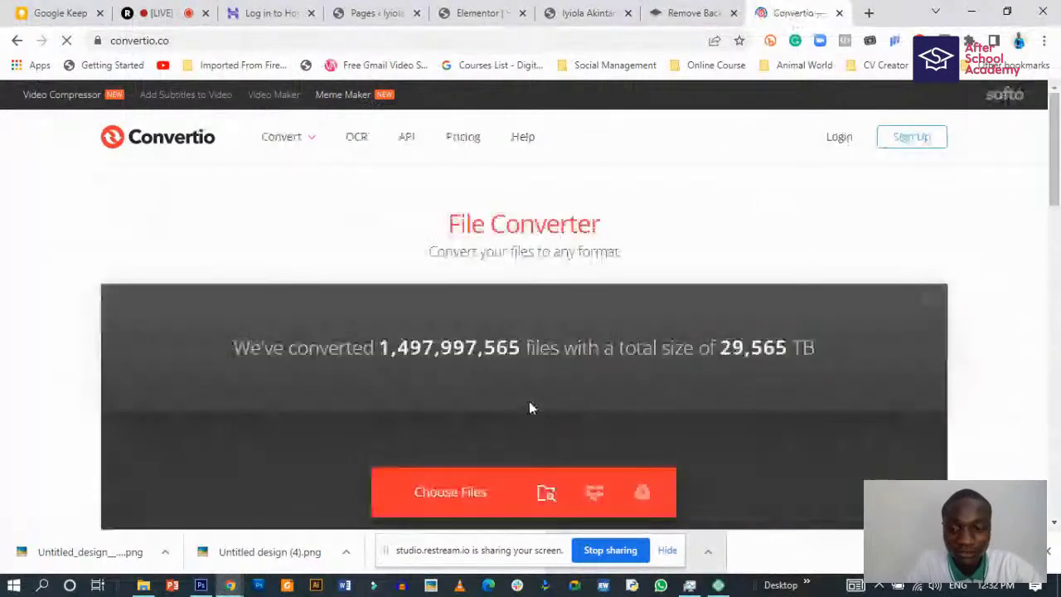
pyautogui.click(143, 585)
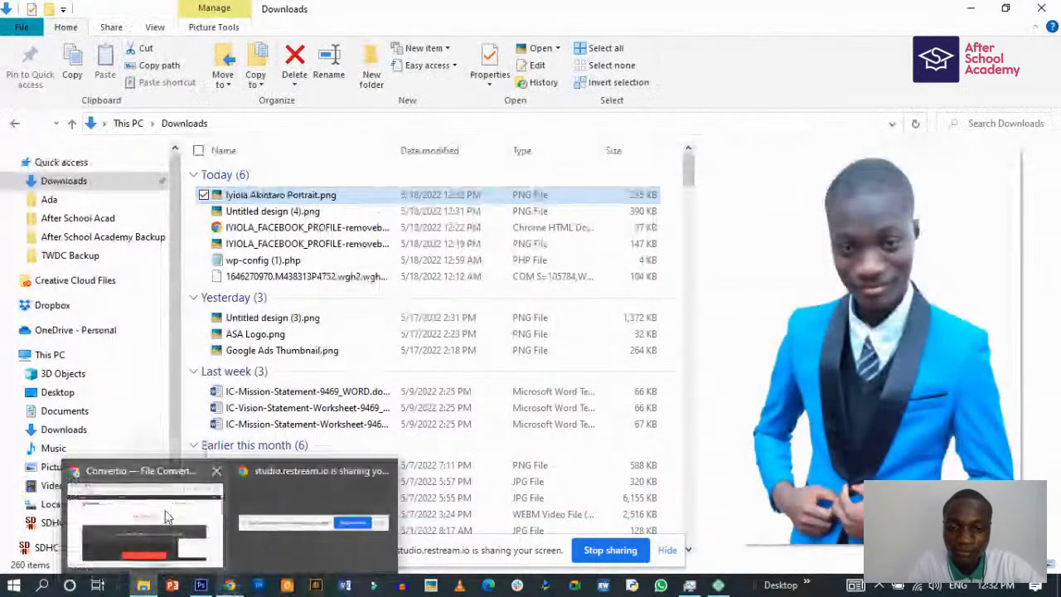
pyautogui.click(168, 510)
pyautogui.moveTo(539, 361); pyautogui.dragTo(493, 493)
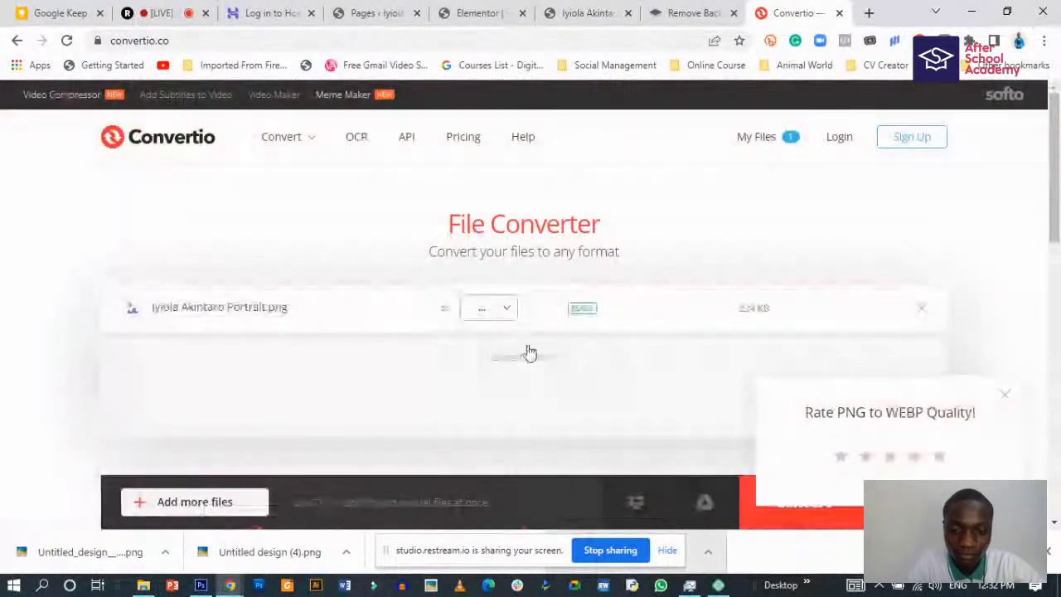
# - Convert the portrait to WEBP and download the 133 KB file
pyautogui.scroll(-2, 518, 344)
pyautogui.click(512, 158)
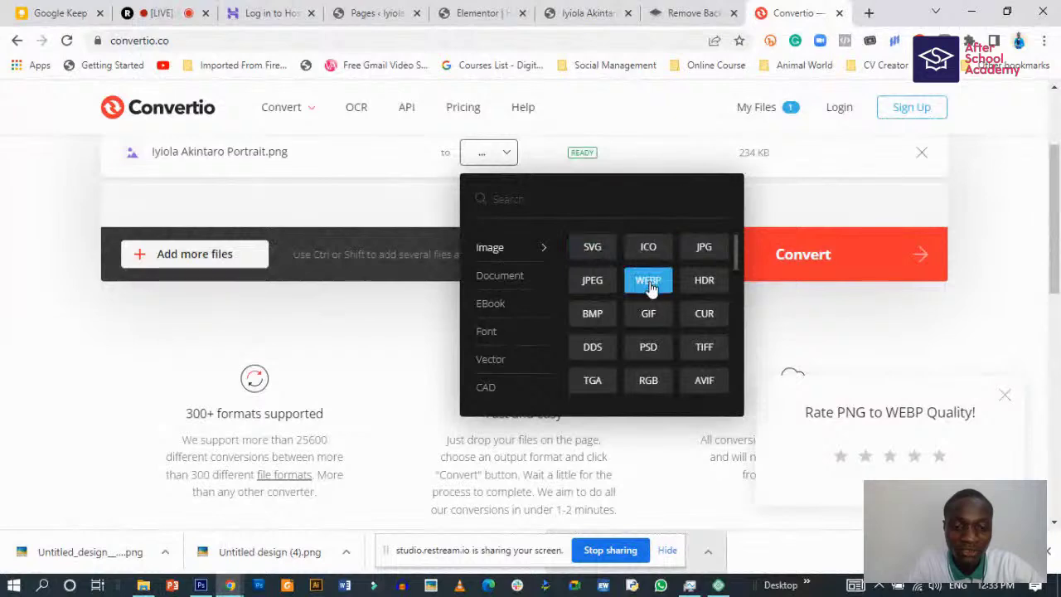
pyautogui.click(648, 280)
pyautogui.scroll(-2, 653, 329)
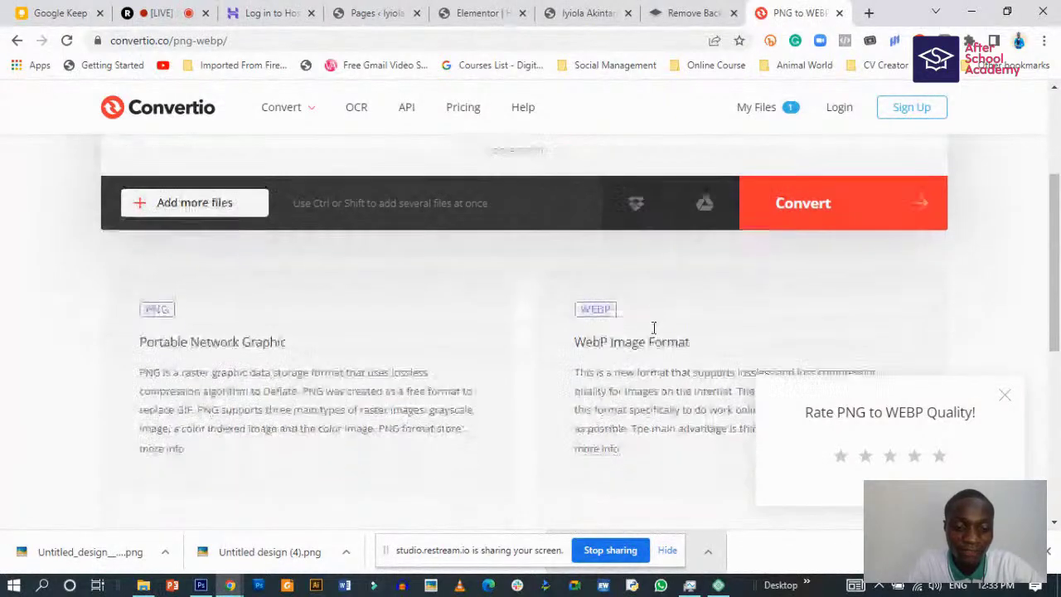
pyautogui.scroll(3, 651, 327)
pyautogui.scroll(1, 652, 327)
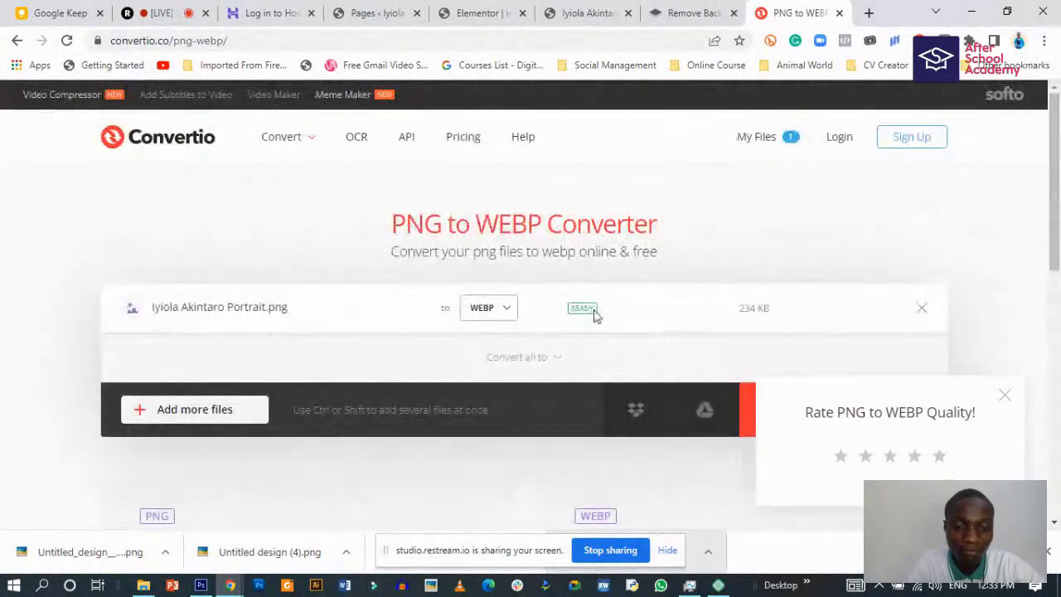
pyautogui.scroll(-1, 704, 310)
pyautogui.scroll(1, 600, 287)
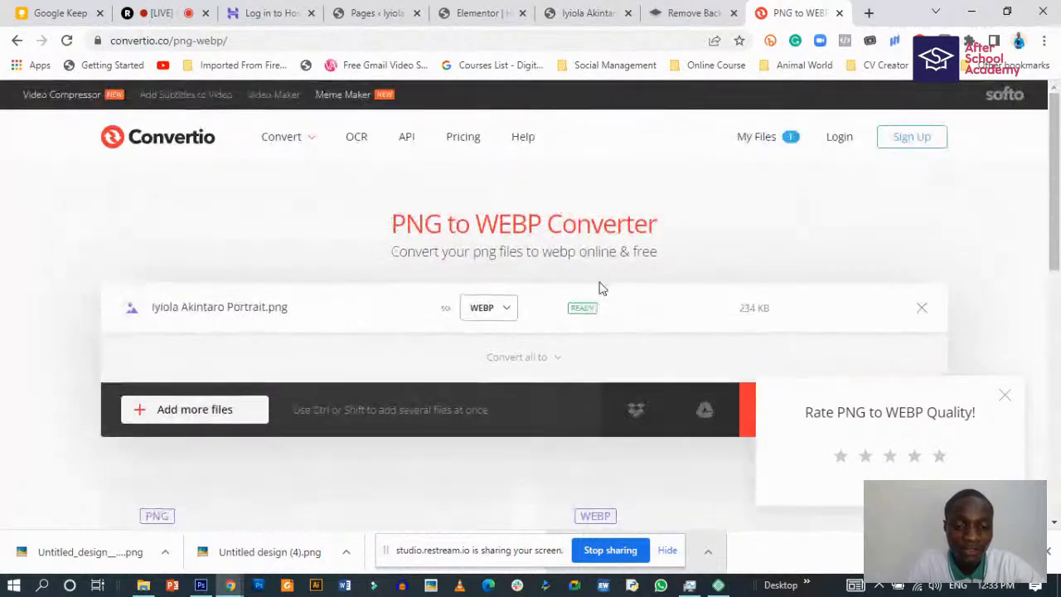
pyautogui.scroll(-3, 602, 287)
pyautogui.click(817, 183)
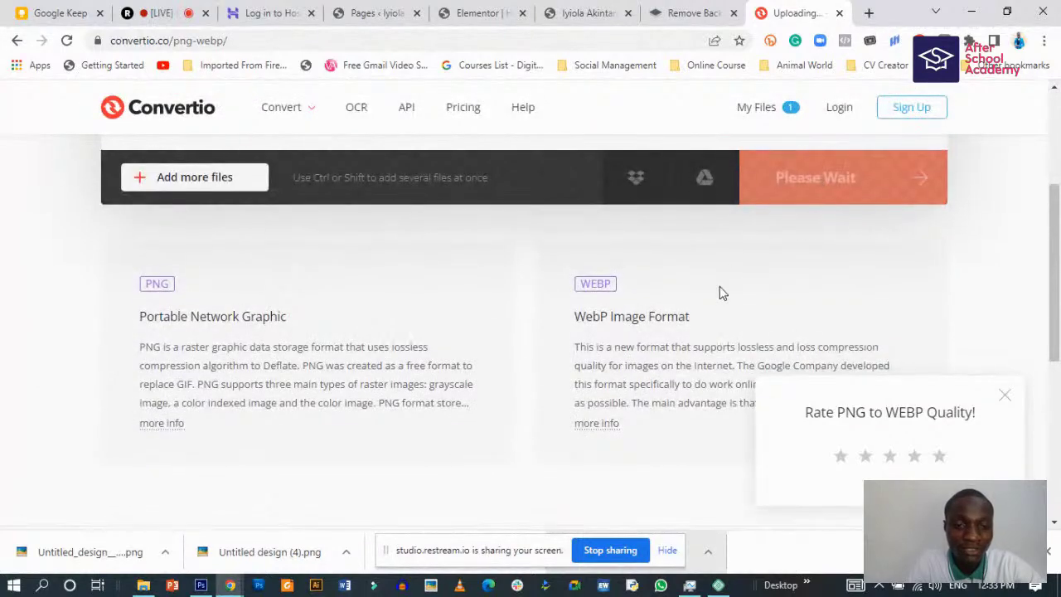
pyautogui.scroll(1, 720, 286)
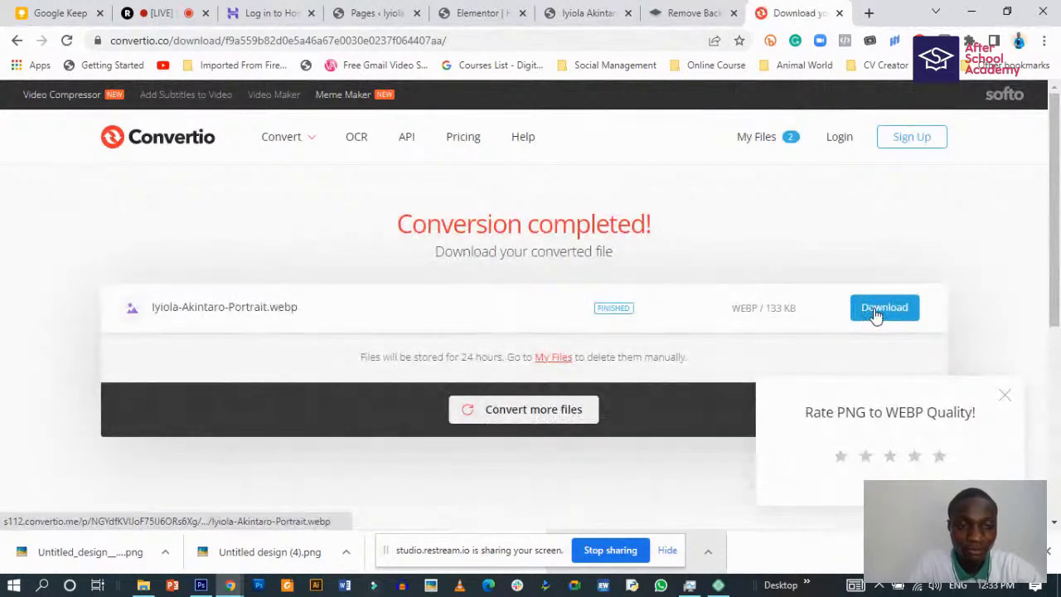
pyautogui.click(876, 313)
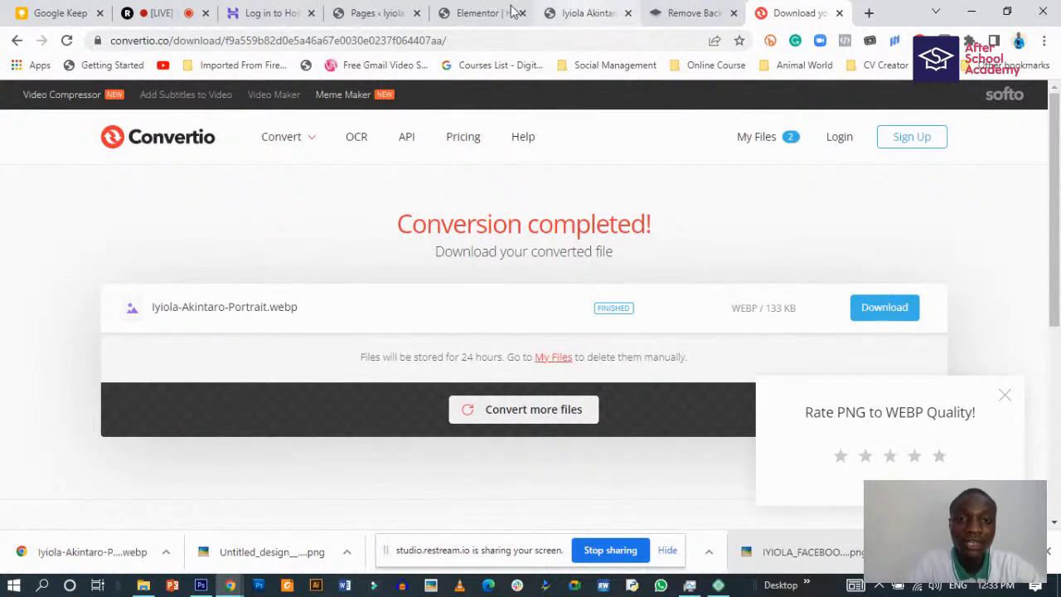
pyautogui.click(464, 10)
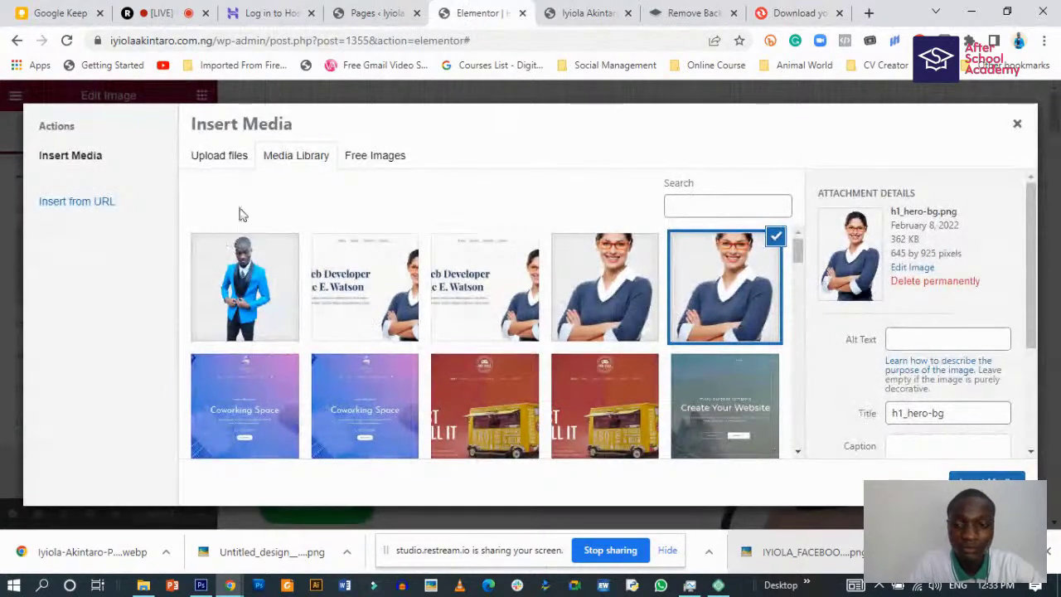
# - Upload the downloaded WebP portrait (417 × 598, 133 KB) to the media library
pyautogui.click(238, 161)
pyautogui.moveTo(124, 549); pyautogui.dragTo(625, 282)
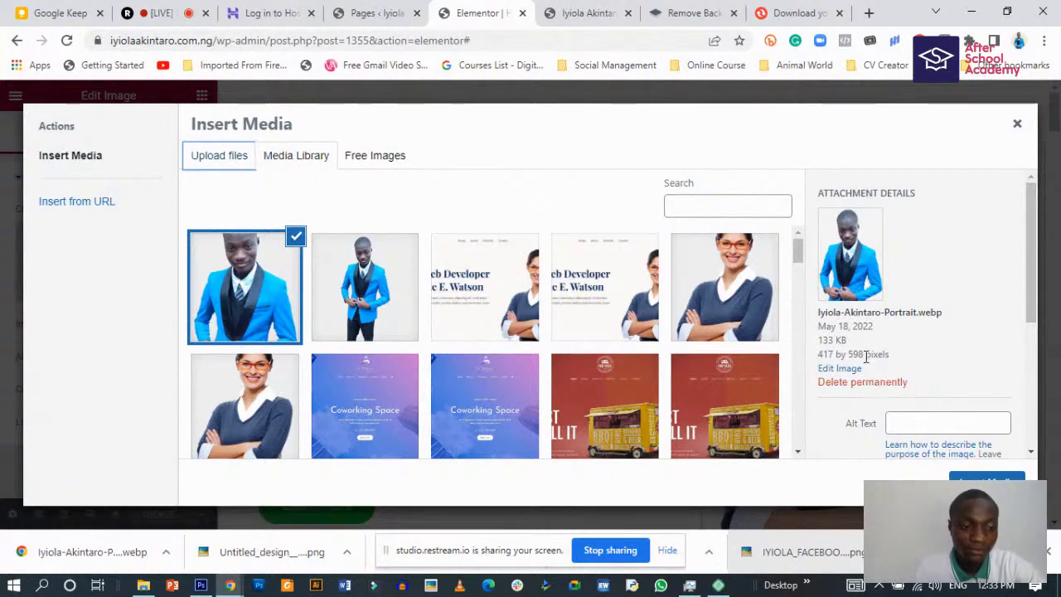
pyautogui.scroll(-2, 880, 399)
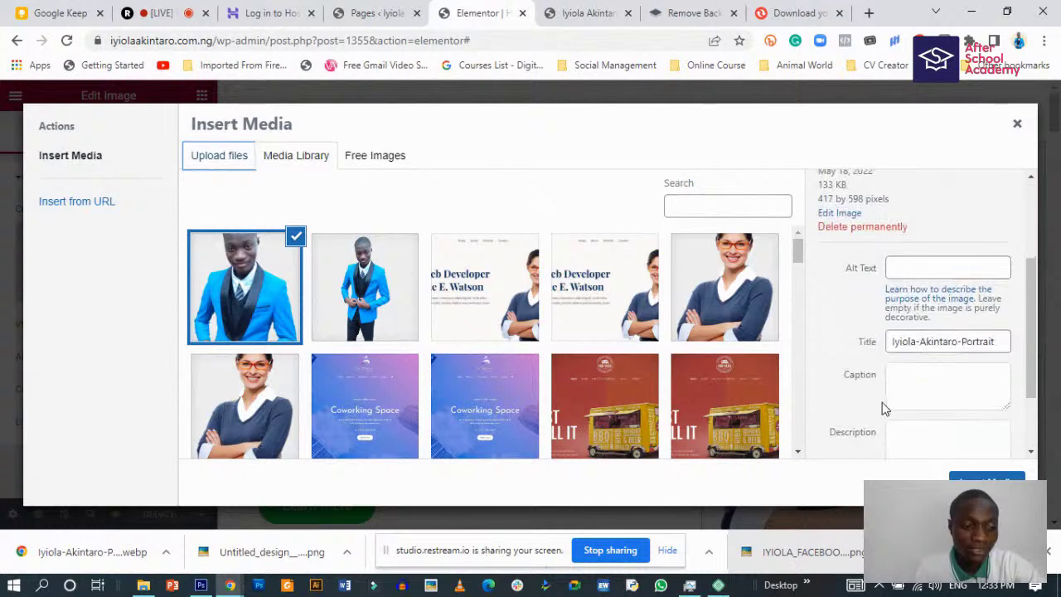
# - Copy the portrait's title into its Alt Text and insert it into the hero image widget
pyautogui.click(994, 341)
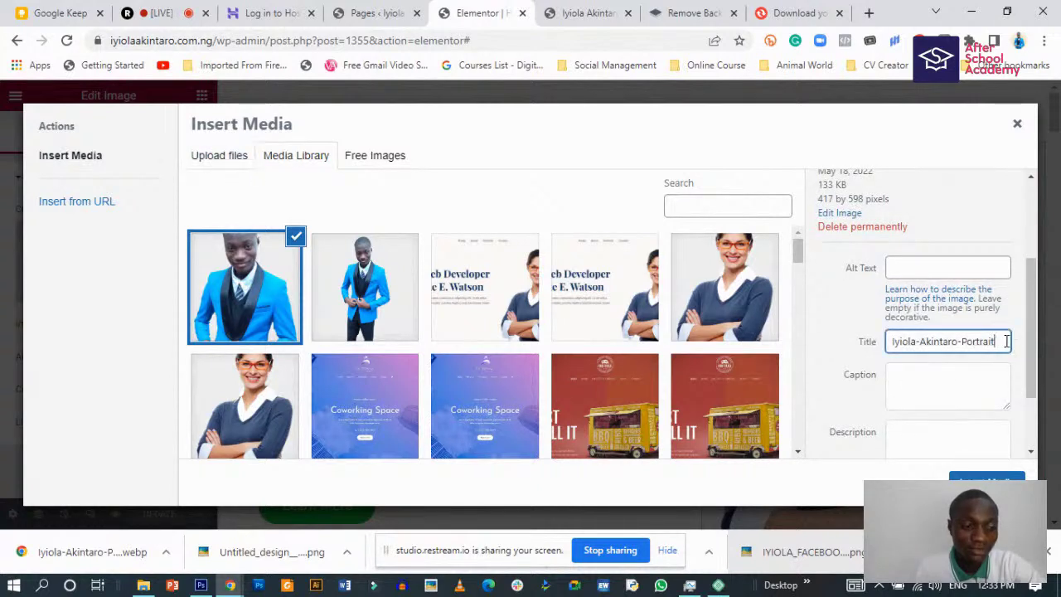
pyautogui.moveTo(1001, 339); pyautogui.dragTo(883, 347)
pyautogui.hotkey('ctrl', 'c')
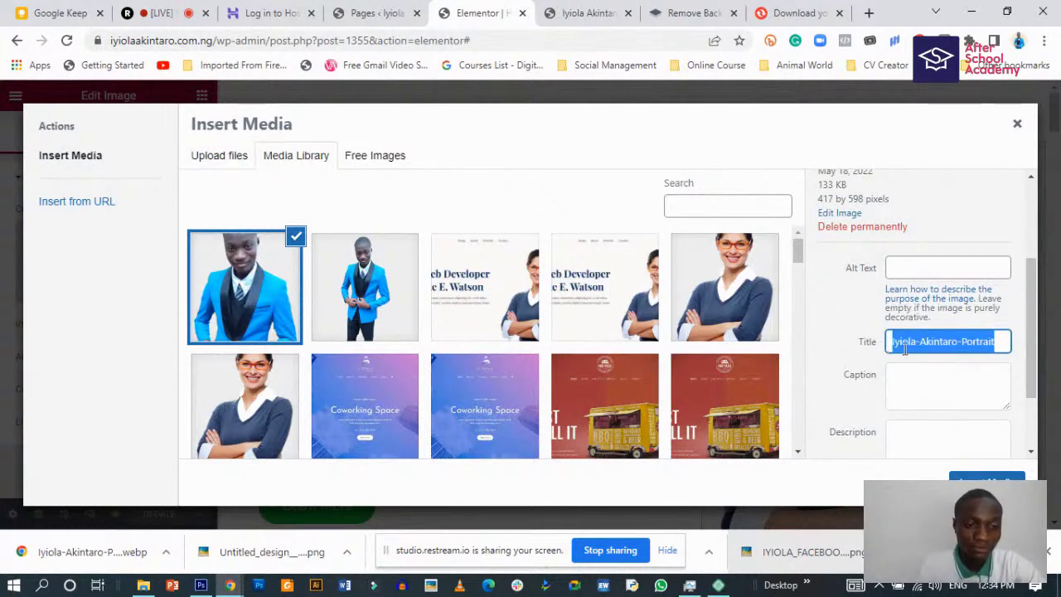
pyautogui.scroll(2, 912, 361)
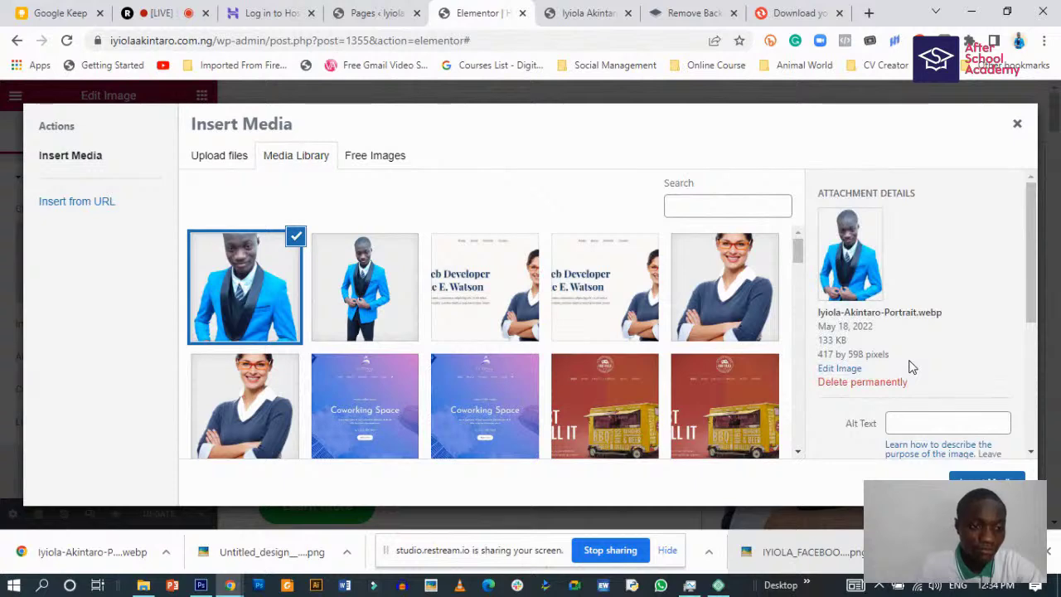
pyautogui.scroll(-1, 912, 367)
pyautogui.click(915, 347)
pyautogui.hotkey('ctrl', 'v')
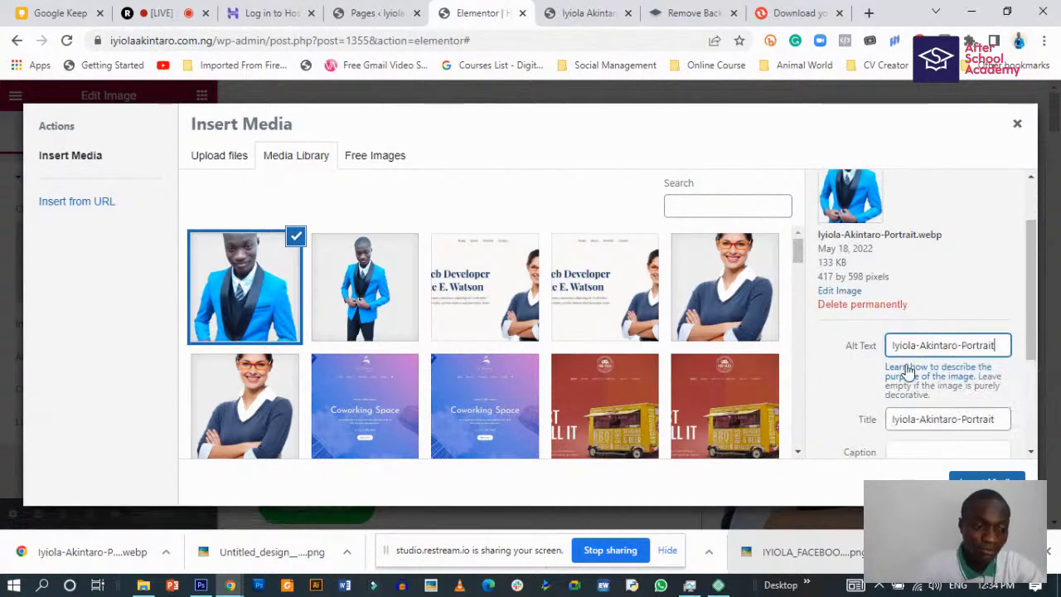
pyautogui.scroll(-2, 909, 373)
pyautogui.click(951, 473)
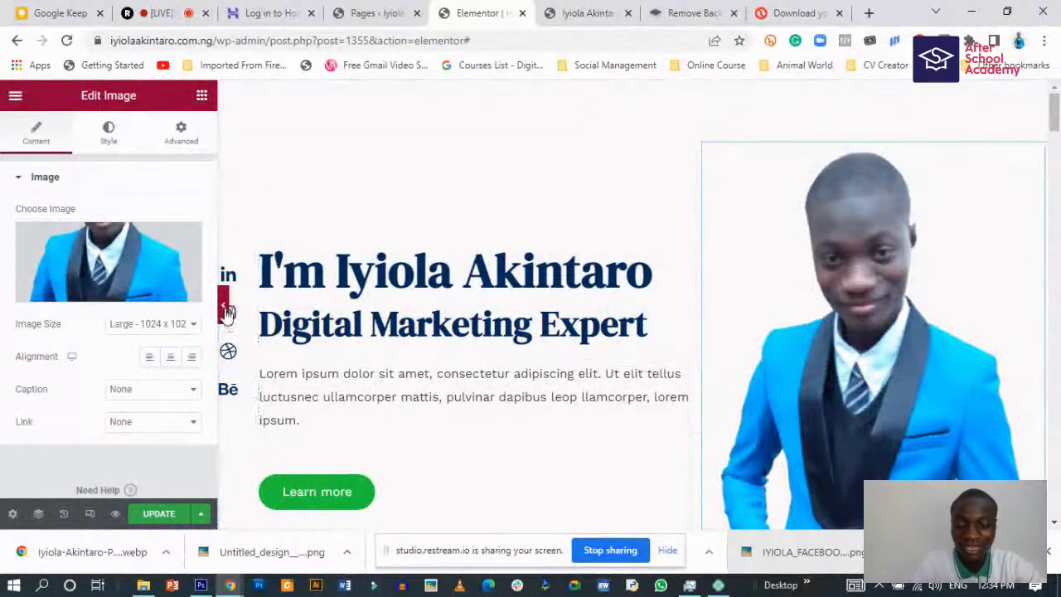
# - Hide the Elementor panel with Ctrl+P and review the portrait hero and About Me section
pyautogui.hotkey('ctrl', 'p')
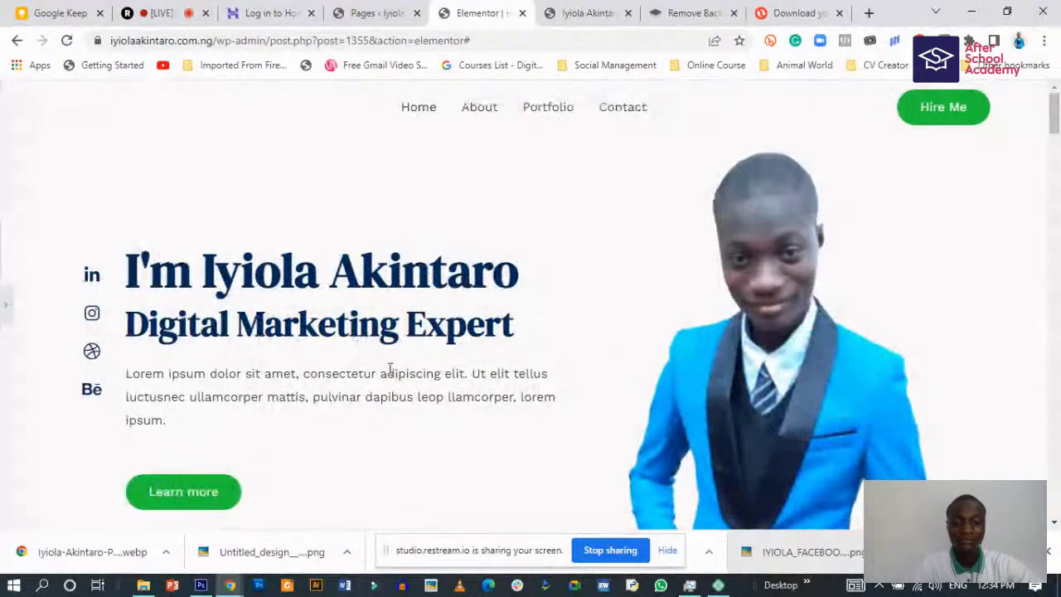
pyautogui.scroll(1, 362, 426)
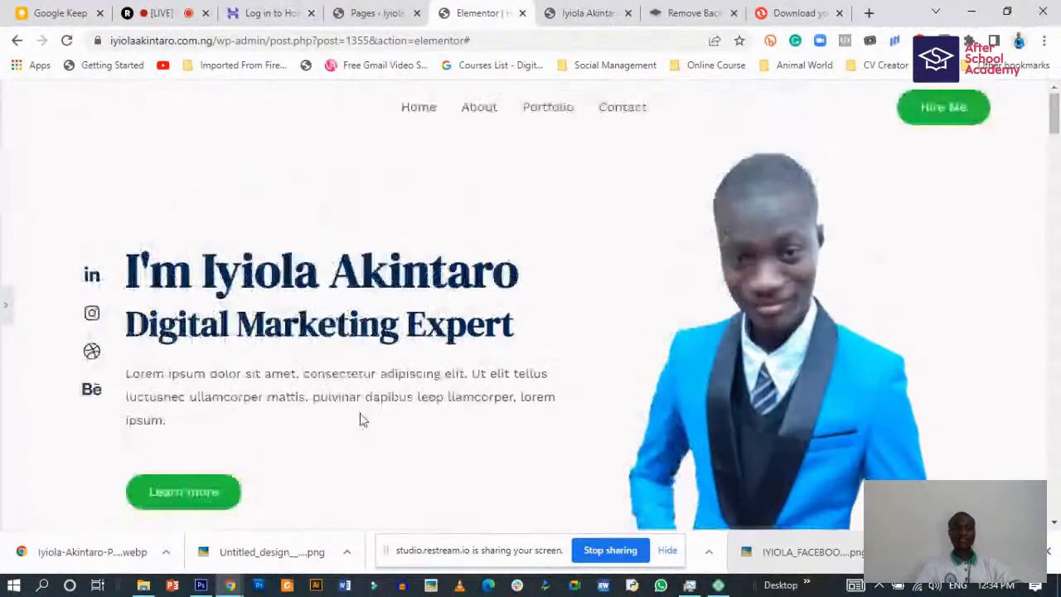
pyautogui.scroll(-4, 363, 406)
pyautogui.scroll(2, 367, 411)
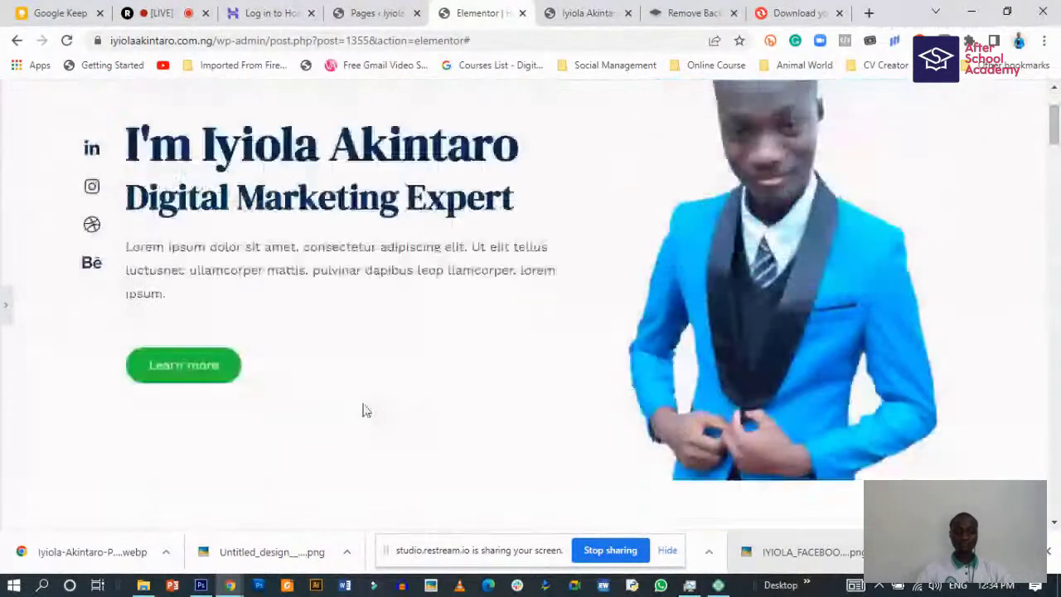
pyautogui.scroll(2, 363, 410)
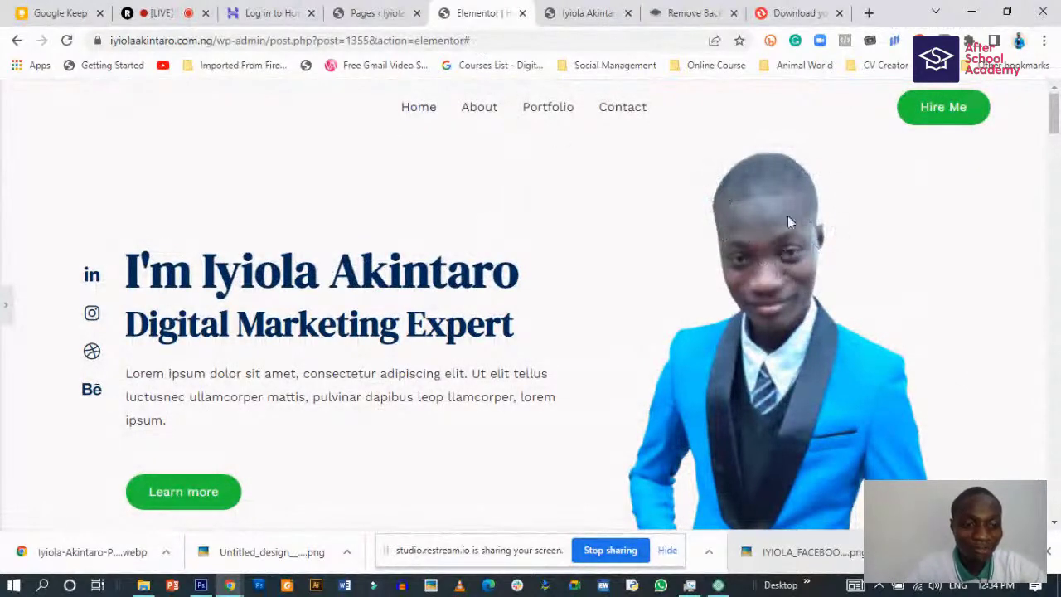
pyautogui.scroll(-1, 691, 354)
pyautogui.scroll(1, 692, 355)
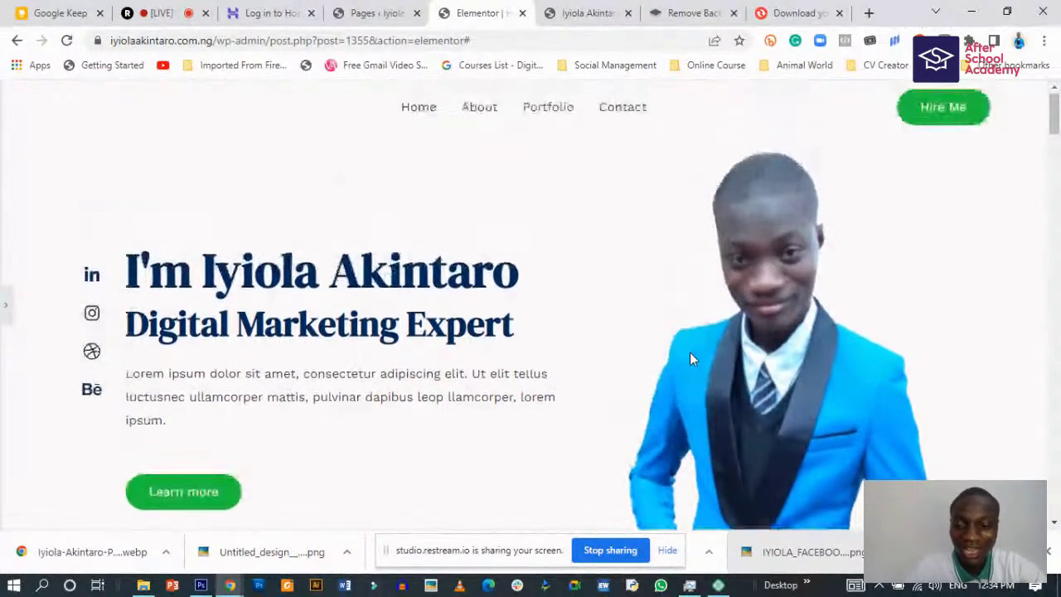
pyautogui.scroll(-1, 682, 337)
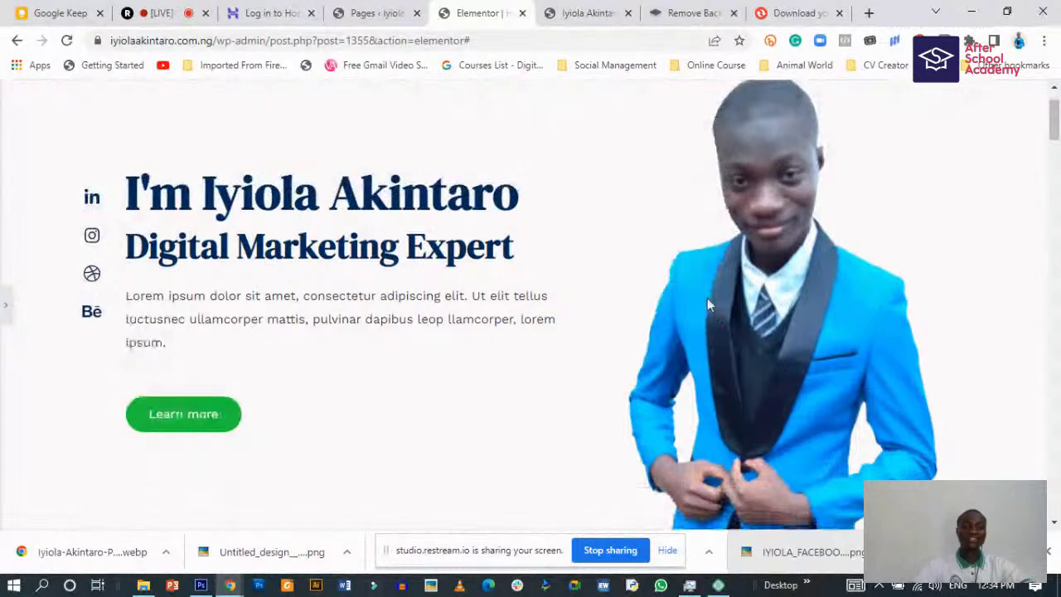
pyautogui.scroll(1, 707, 298)
pyautogui.scroll(-1, 714, 288)
pyautogui.scroll(1, 714, 288)
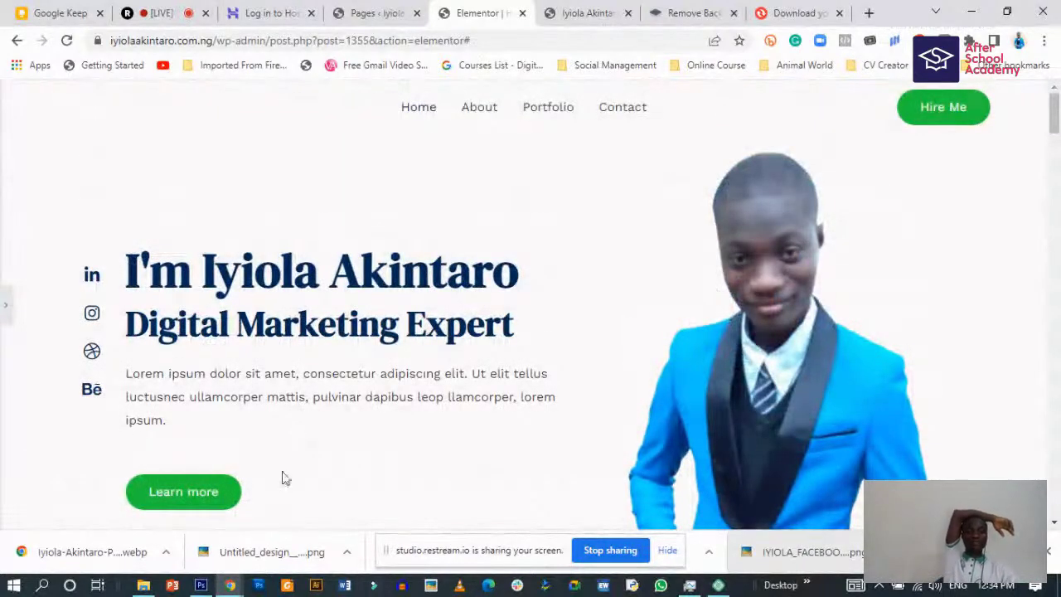
pyautogui.scroll(-7, 292, 478)
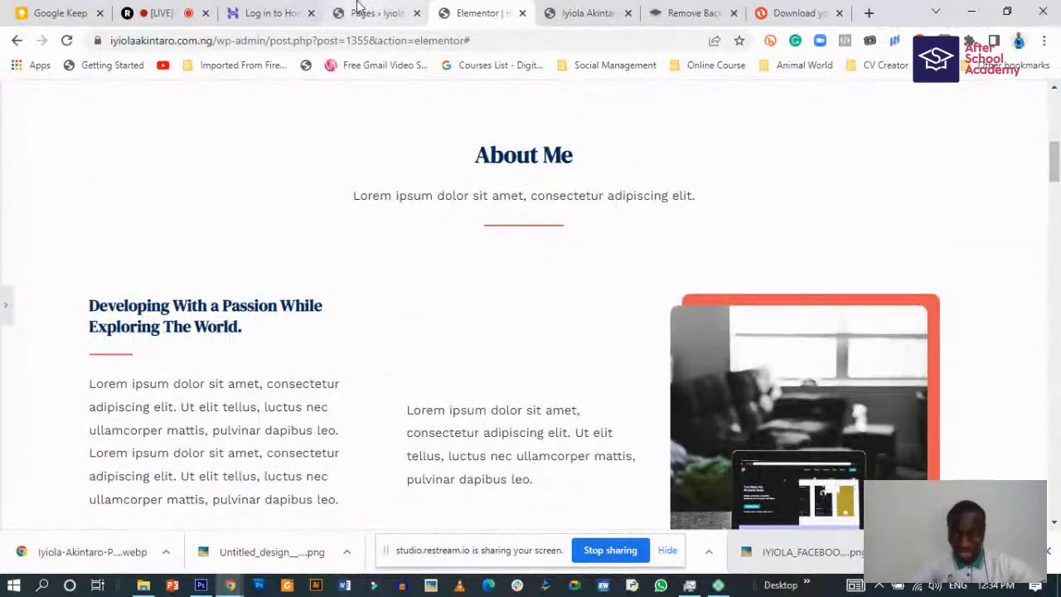
pyautogui.scroll(7, 384, 405)
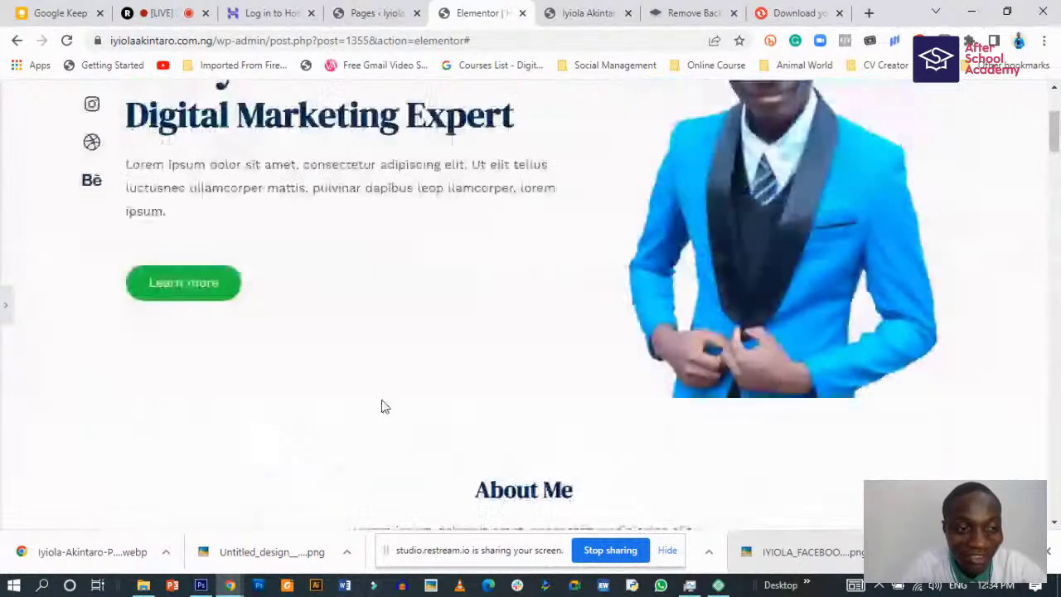
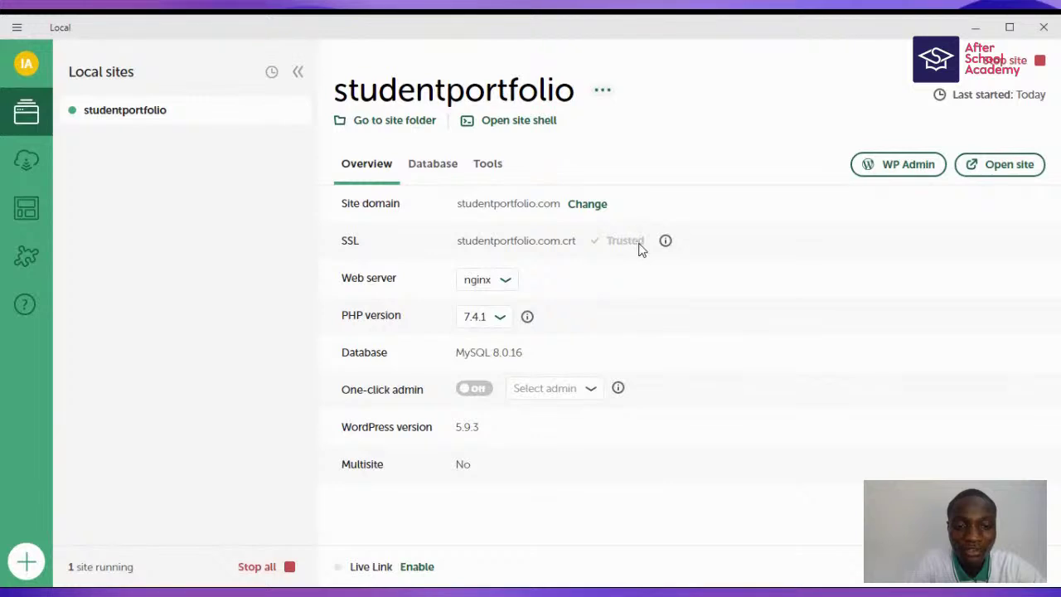
# - Enable one-click admin with asastudent as the user, then launch WP Admin for studentportfolio
pyautogui.click(486, 391)
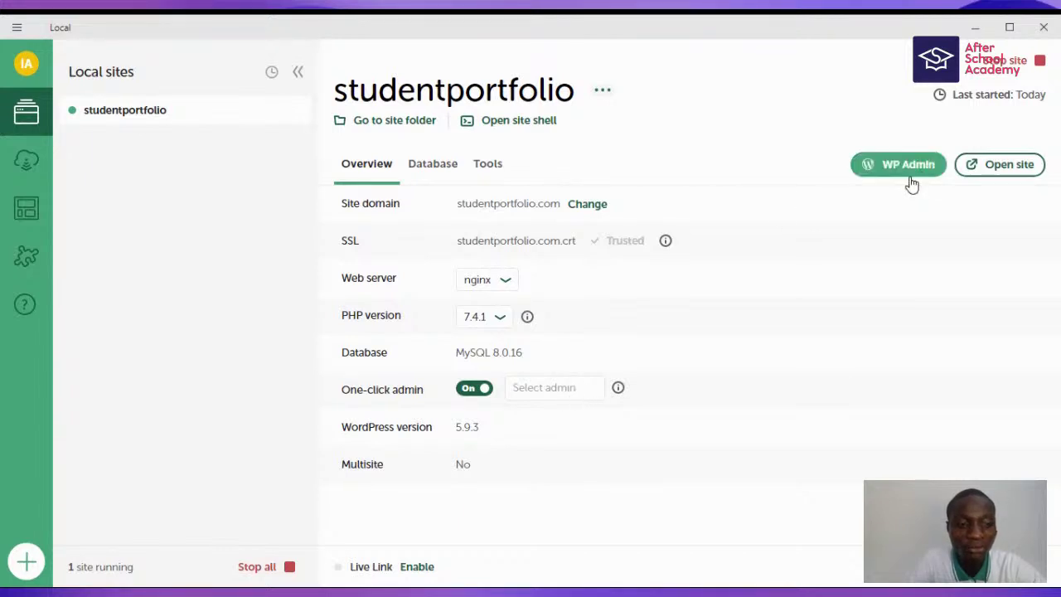
pyautogui.click(562, 391)
pyautogui.click(557, 411)
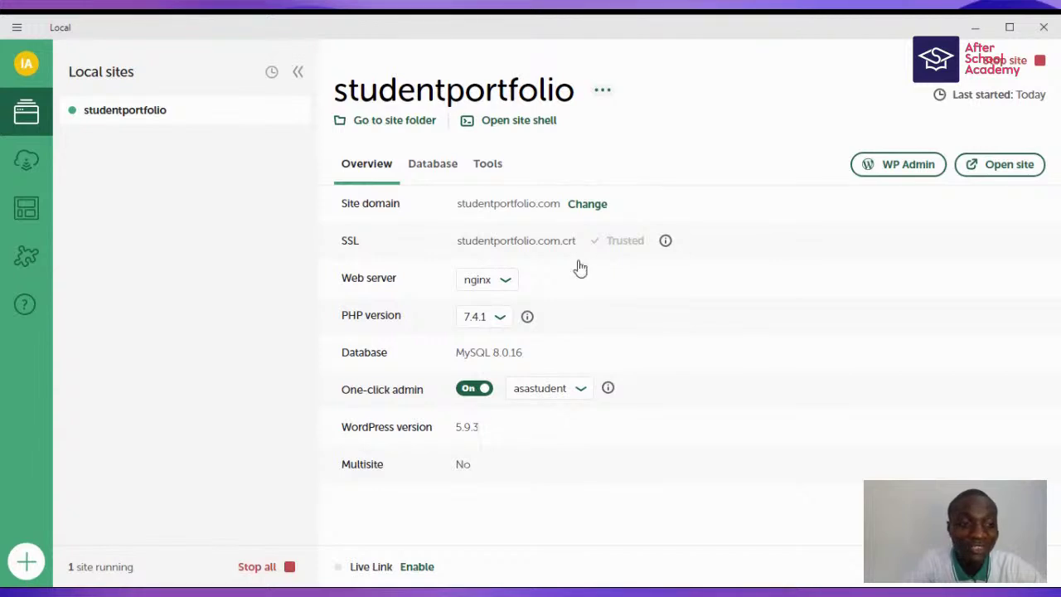
pyautogui.click(889, 166)
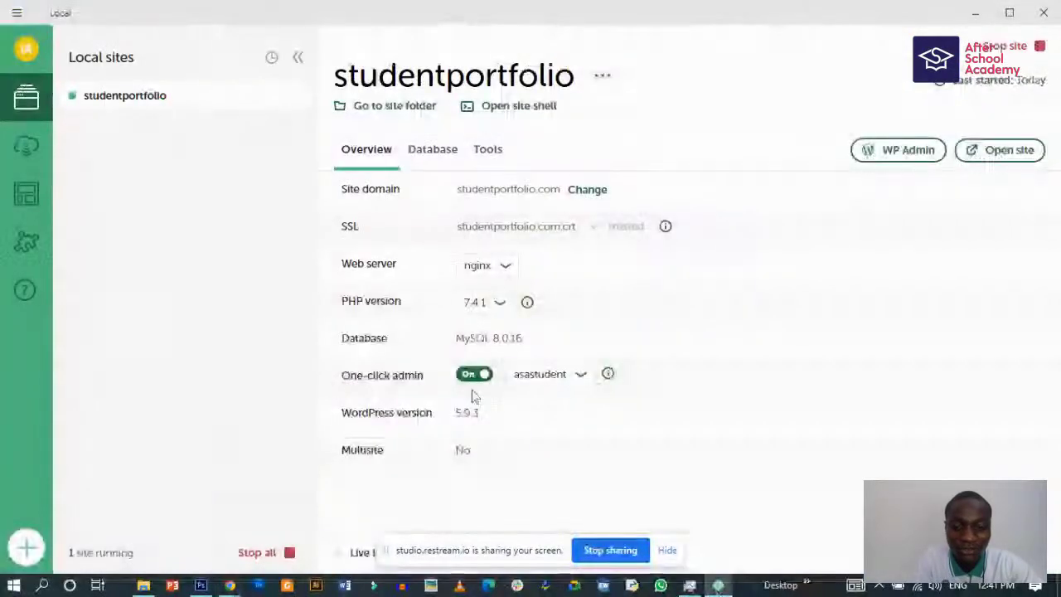
# - In the browser, enter the account password, check it with the eye toggle, and submit the login
pyautogui.moveTo(230, 587)
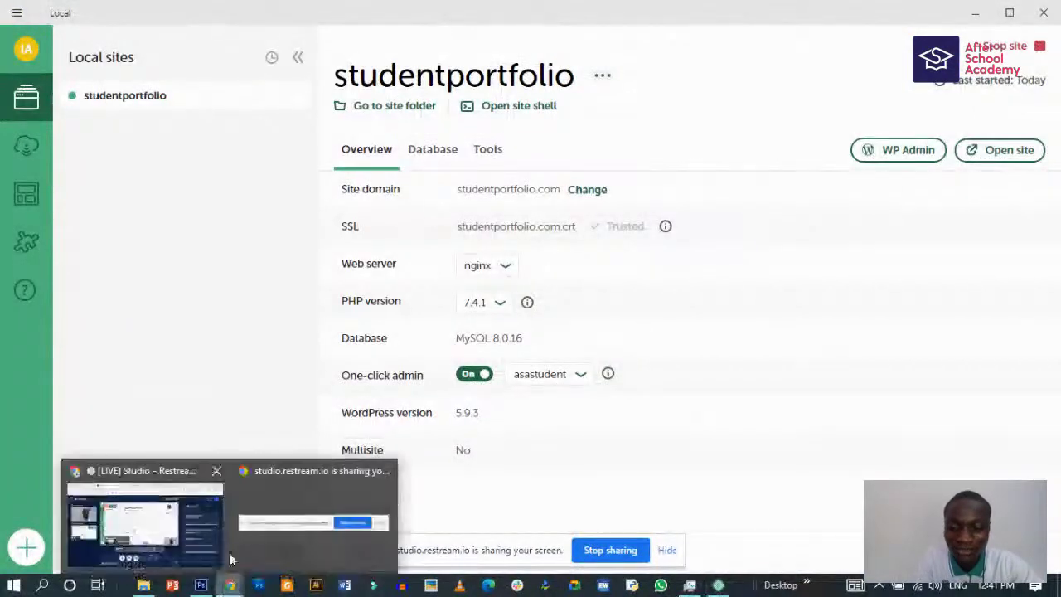
pyautogui.click(136, 511)
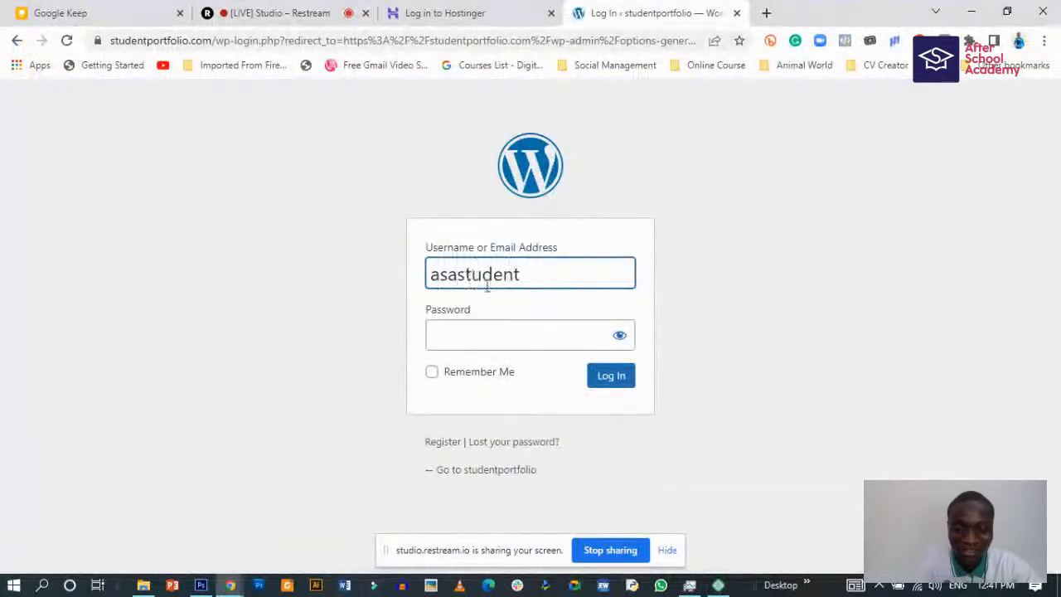
pyautogui.click(441, 332)
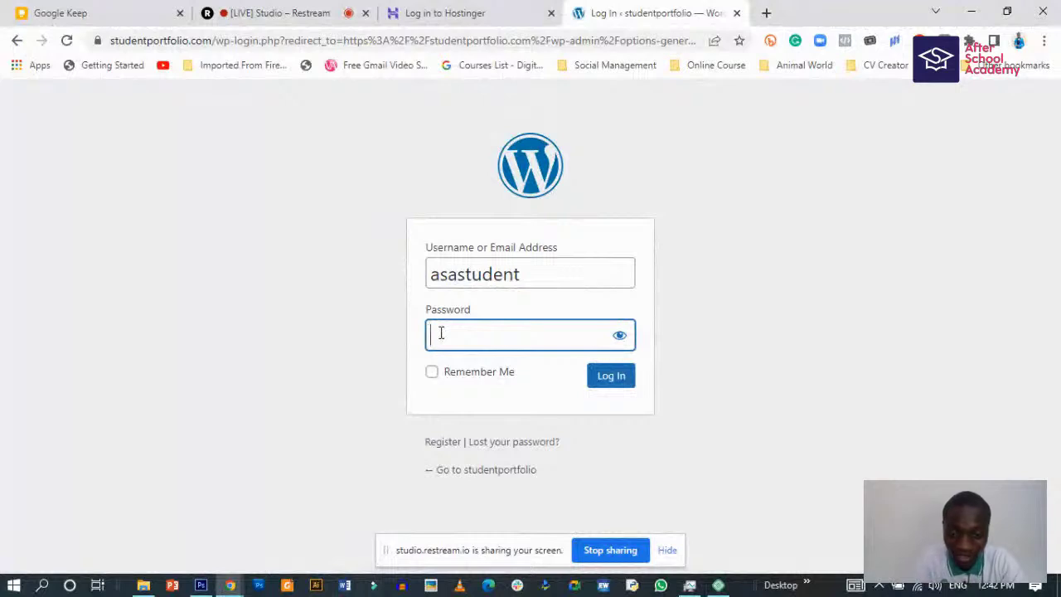
pyautogui.write('*******')
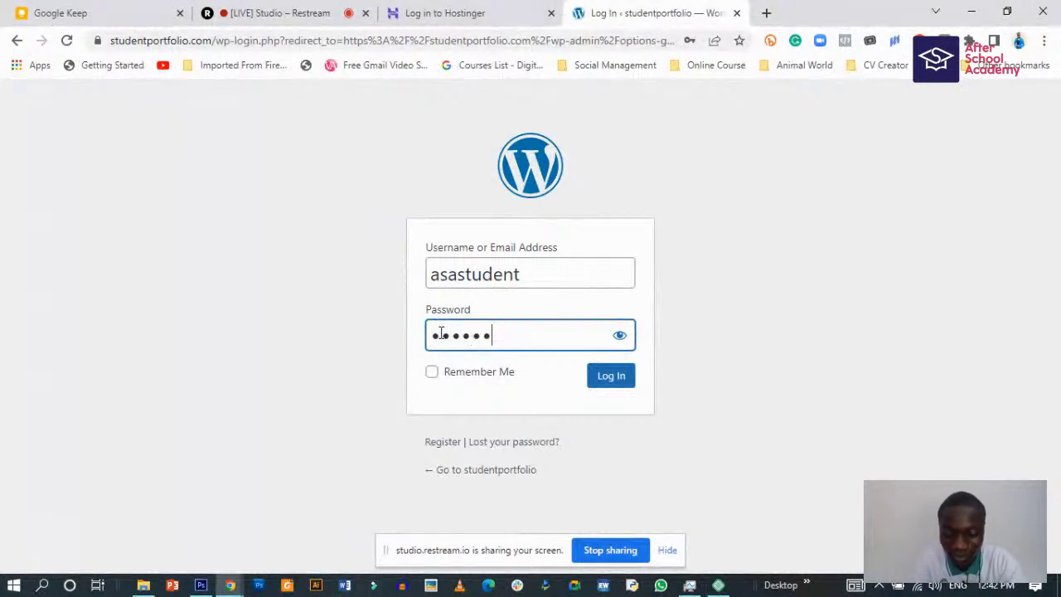
pyautogui.write('*')
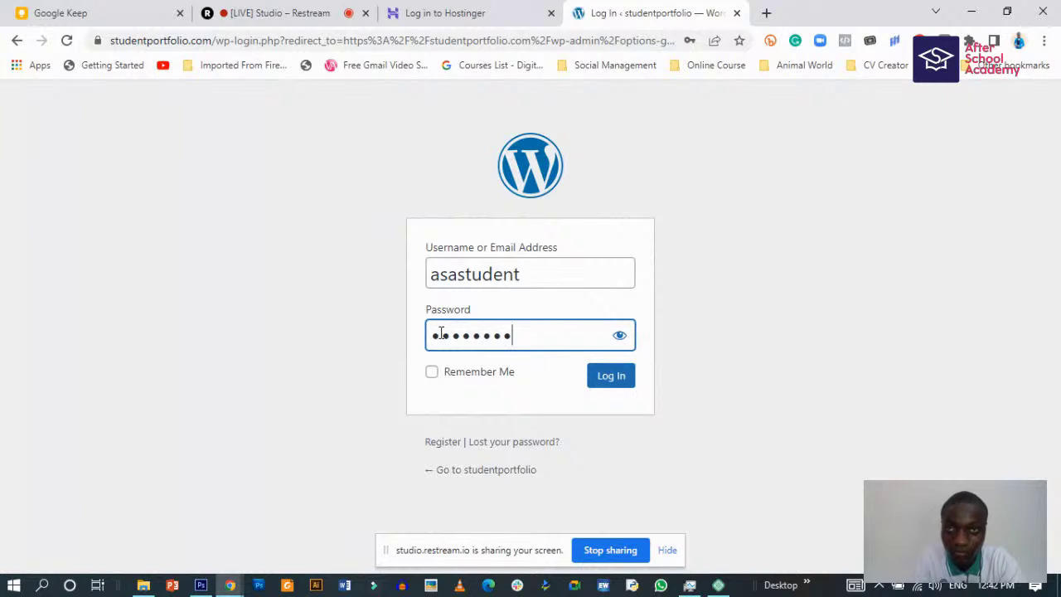
pyautogui.write('*****')
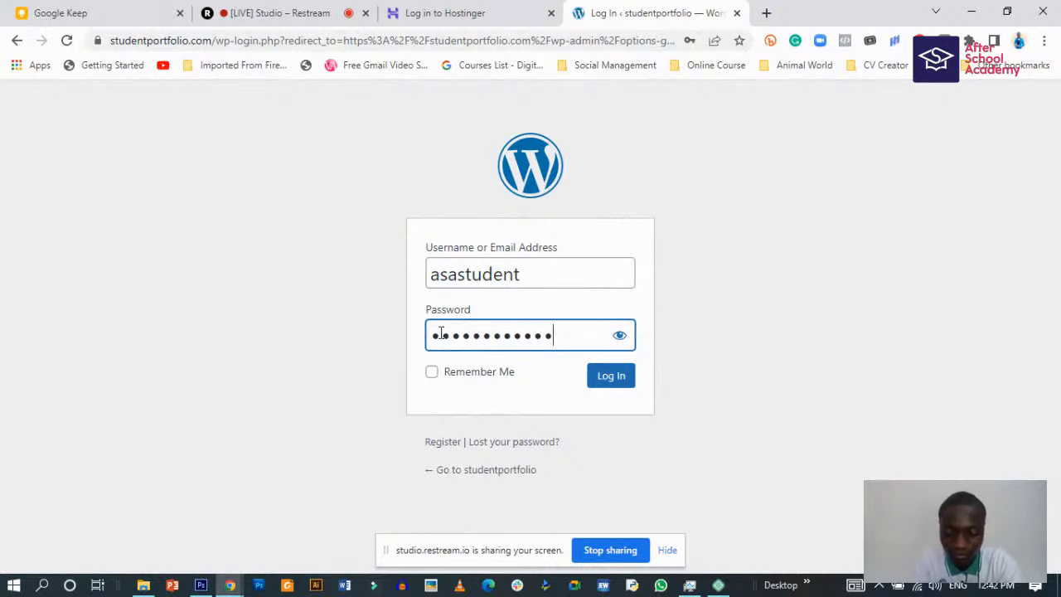
pyautogui.write('****')
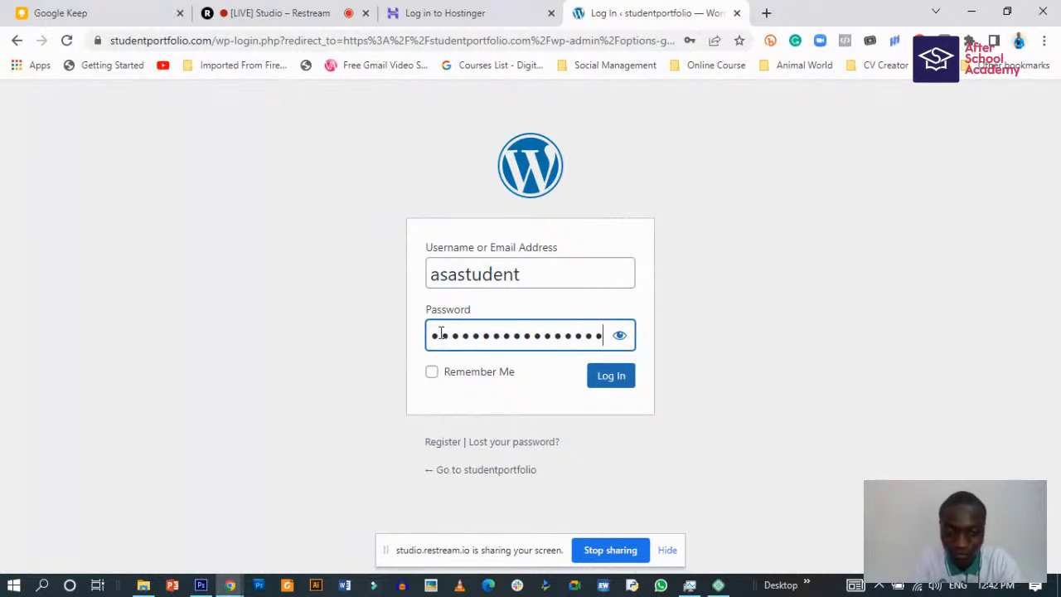
pyautogui.click(620, 336)
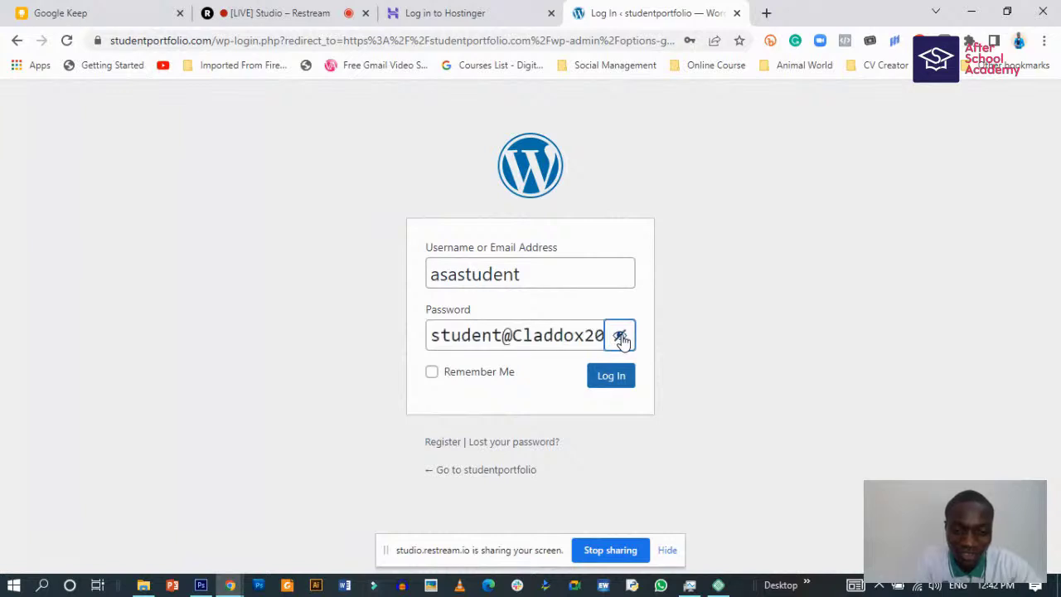
pyautogui.click(620, 335)
pyautogui.click(608, 381)
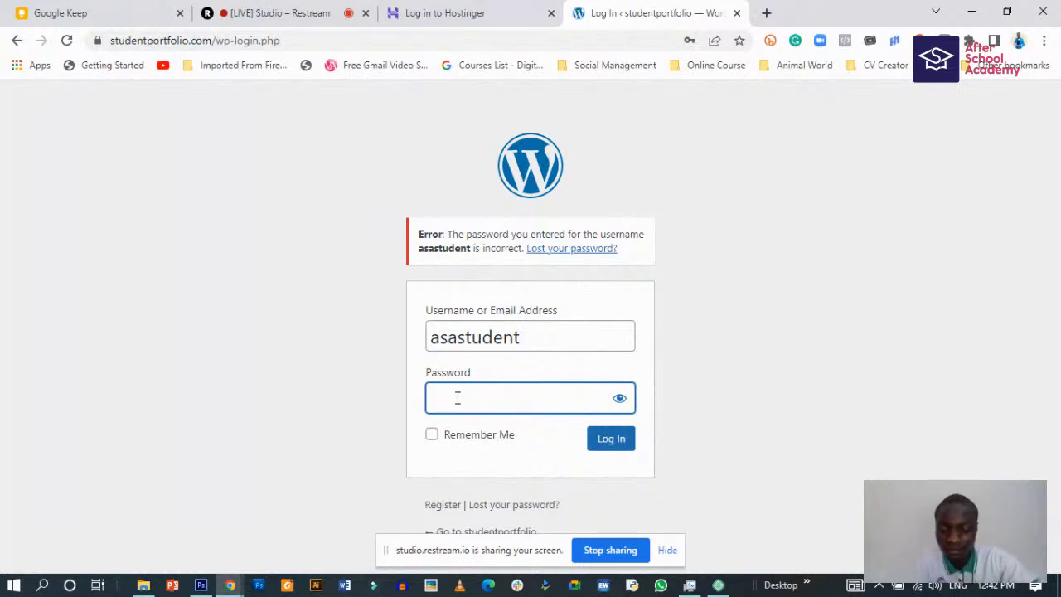
# - Retype the password, check it, tick Remember Me and submit the login again
pyautogui.write('•••••••')
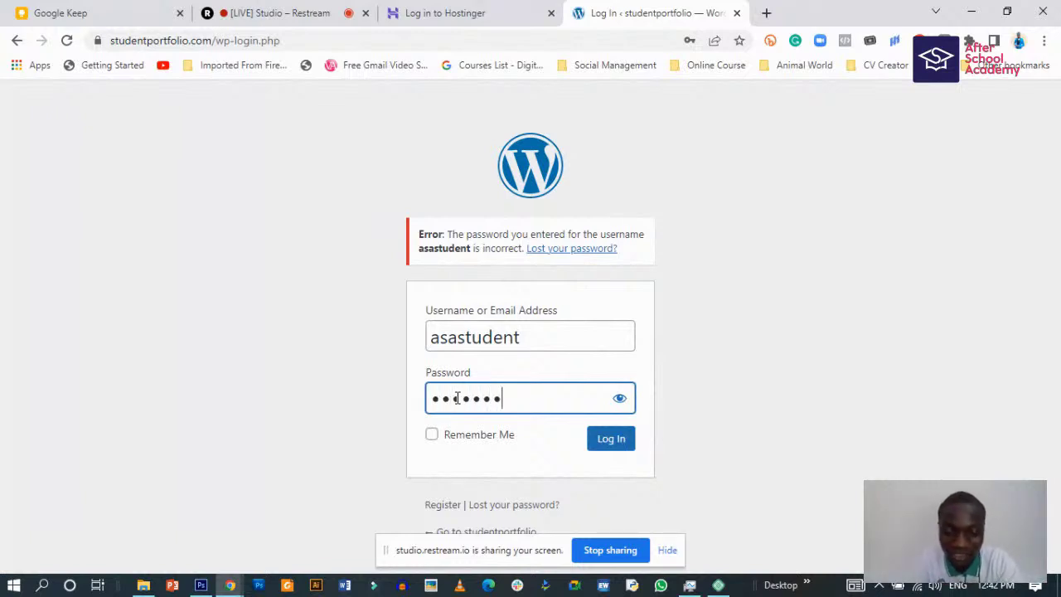
pyautogui.write('•')
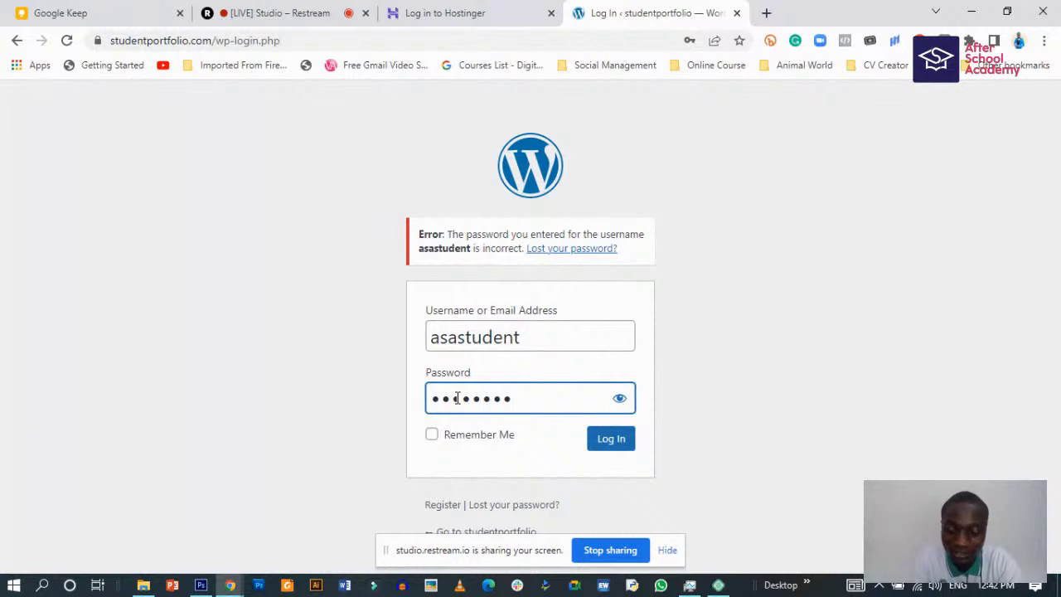
pyautogui.write('•••')
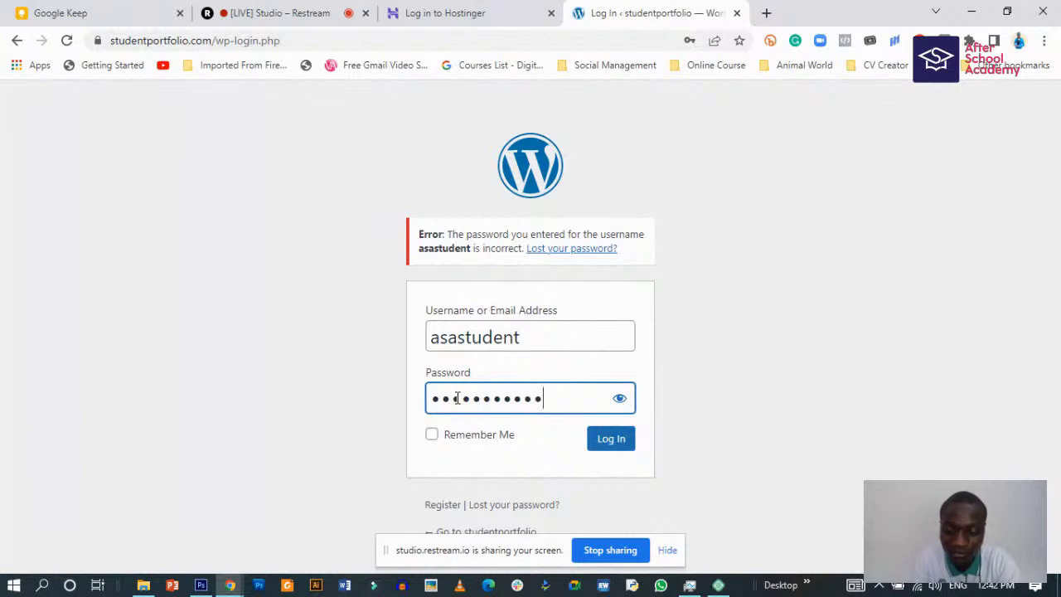
pyautogui.write('••••')
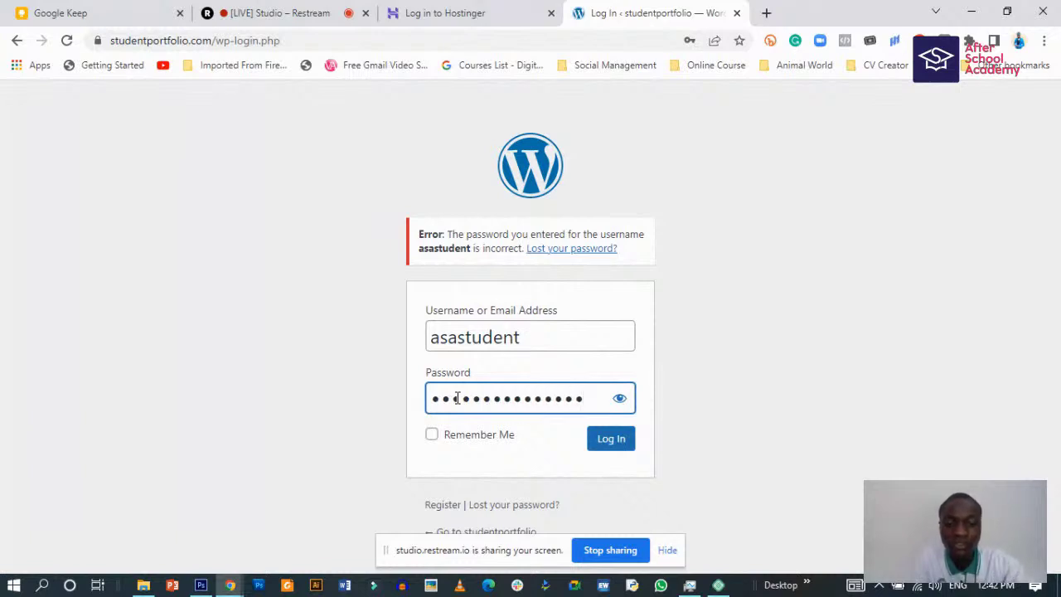
pyautogui.click(620, 399)
pyautogui.click(620, 400)
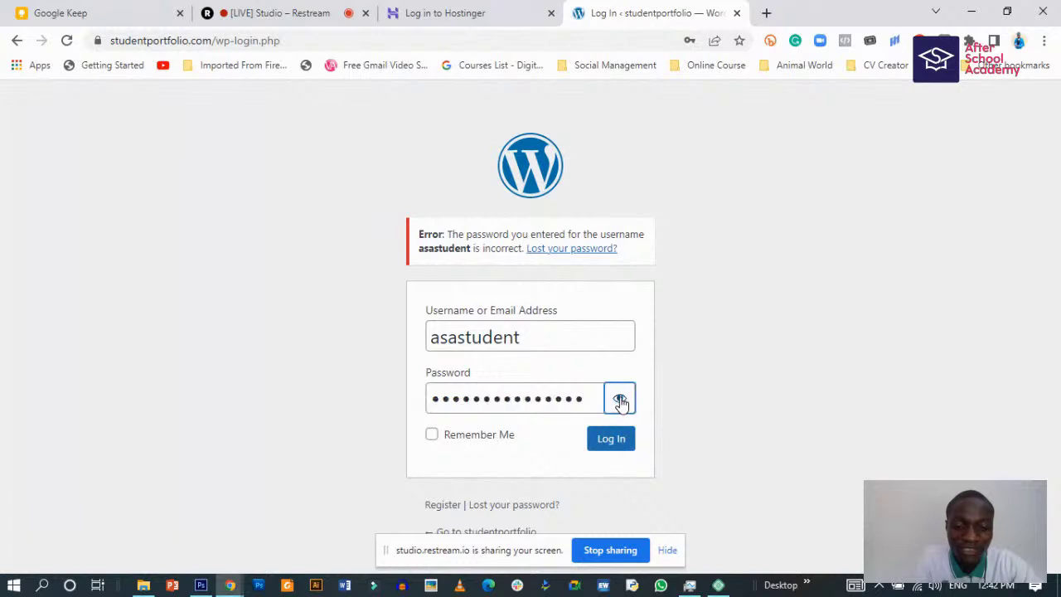
pyautogui.click(464, 436)
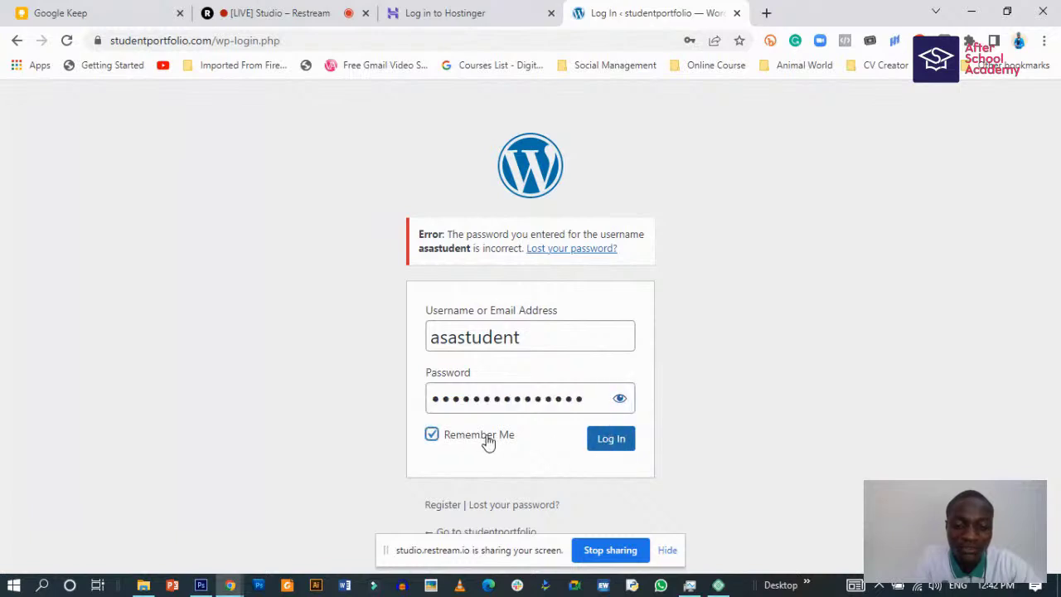
pyautogui.click(617, 441)
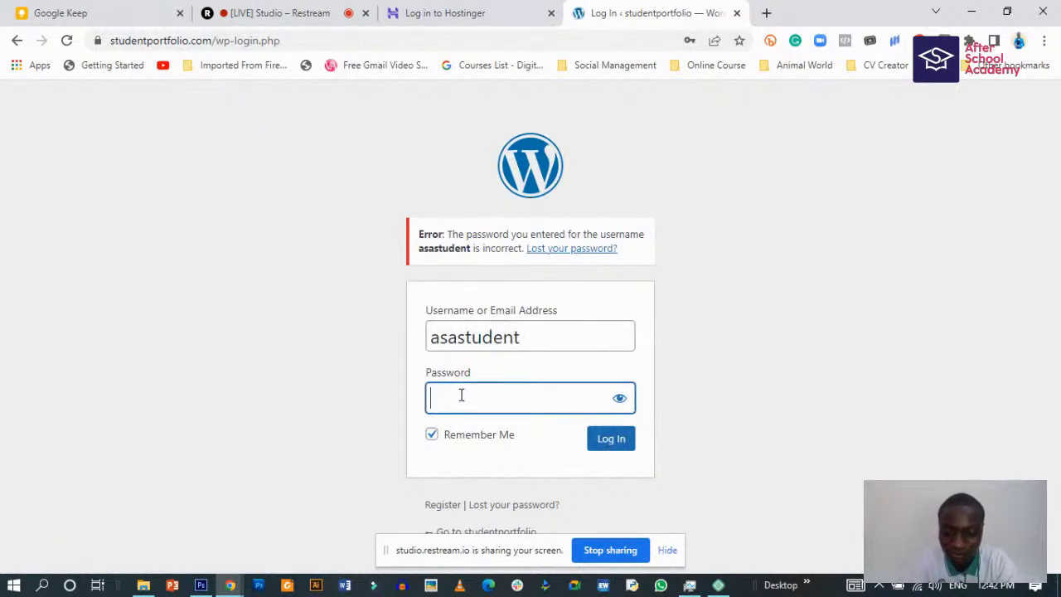
# - Enter the password once more, submit it, then return to studentportfolio in Local
pyautogui.write('•••')
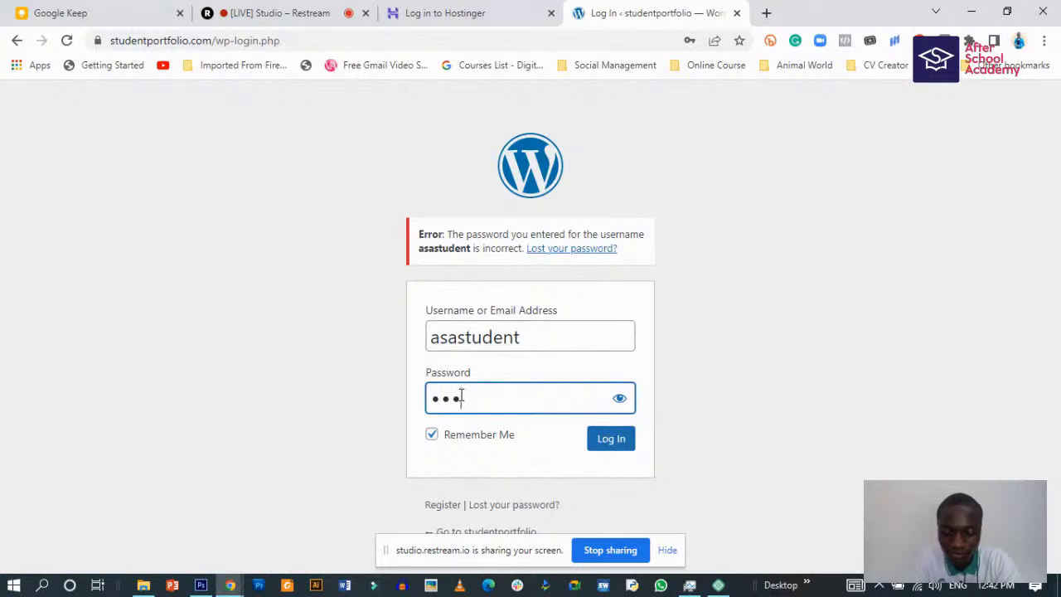
pyautogui.write('•••••')
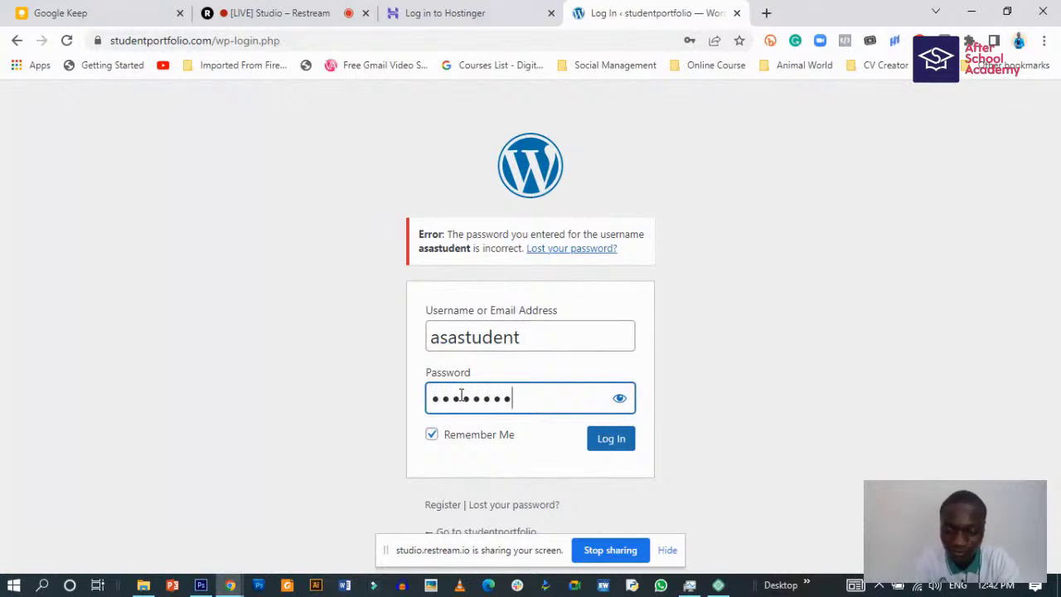
pyautogui.write('•••')
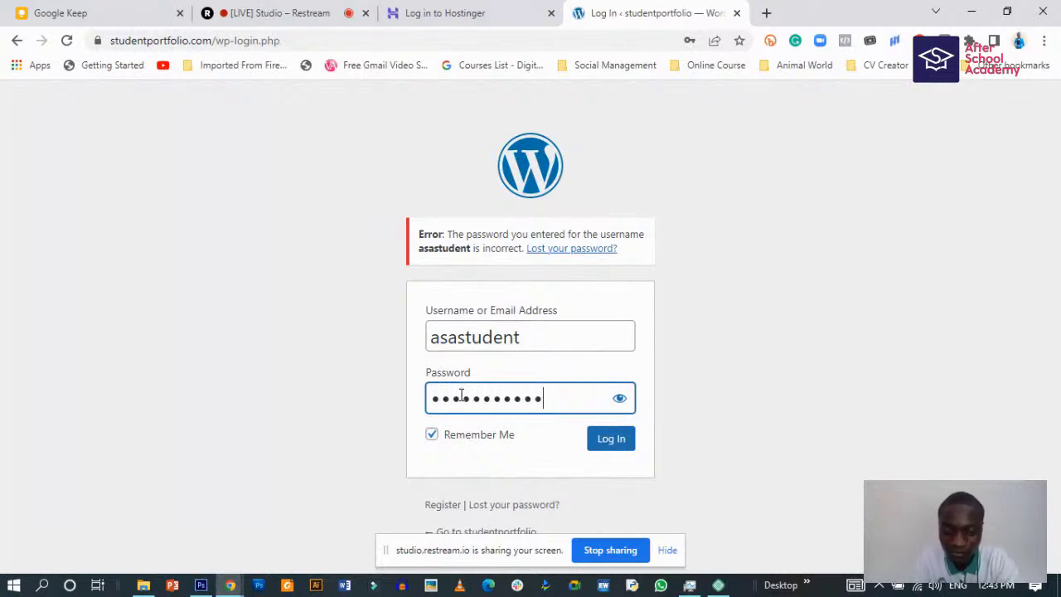
pyautogui.write('••••')
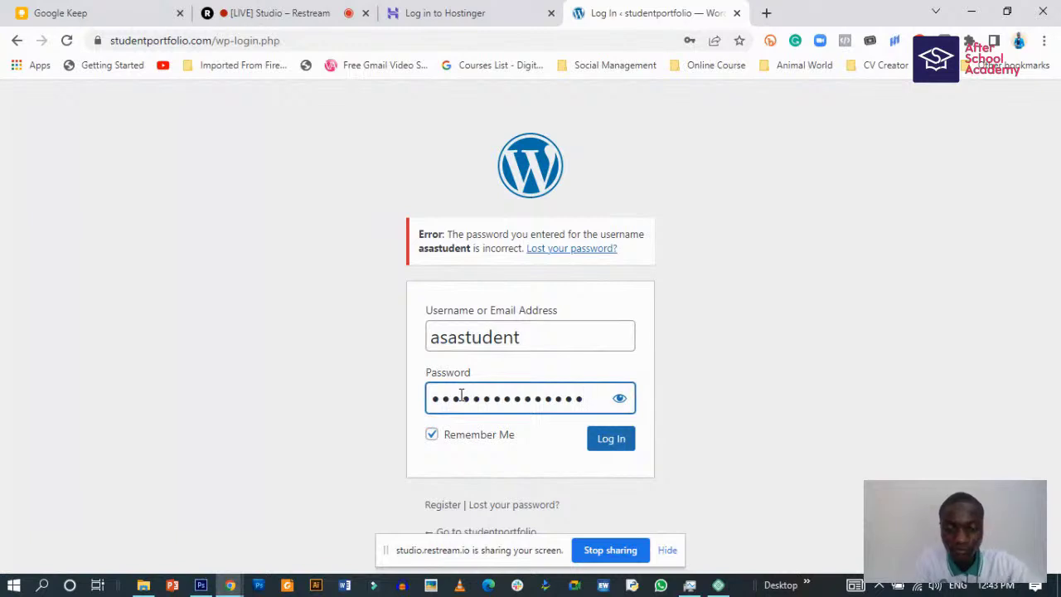
pyautogui.click(607, 441)
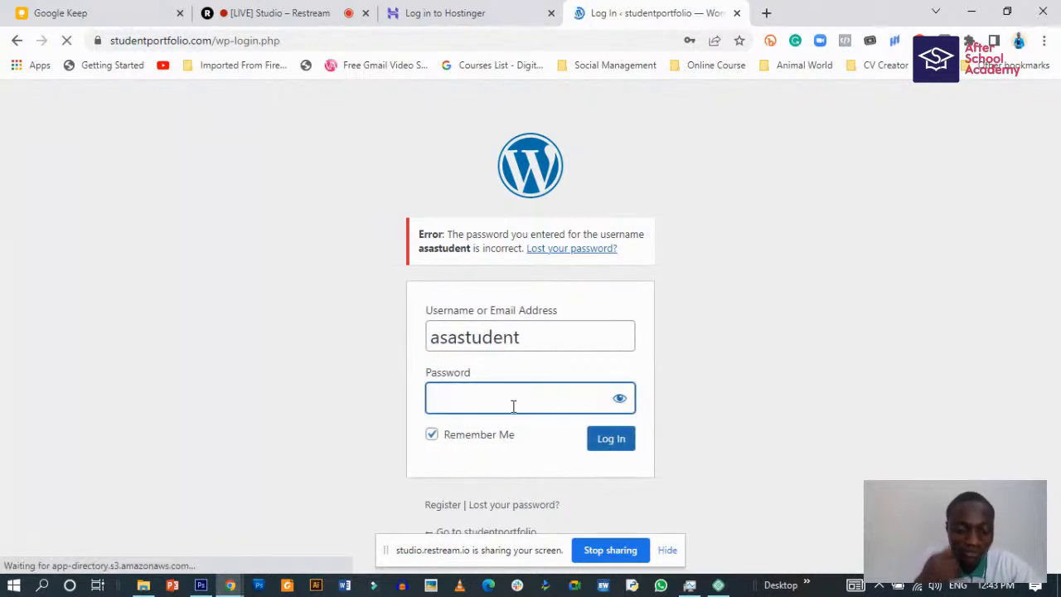
pyautogui.click(718, 584)
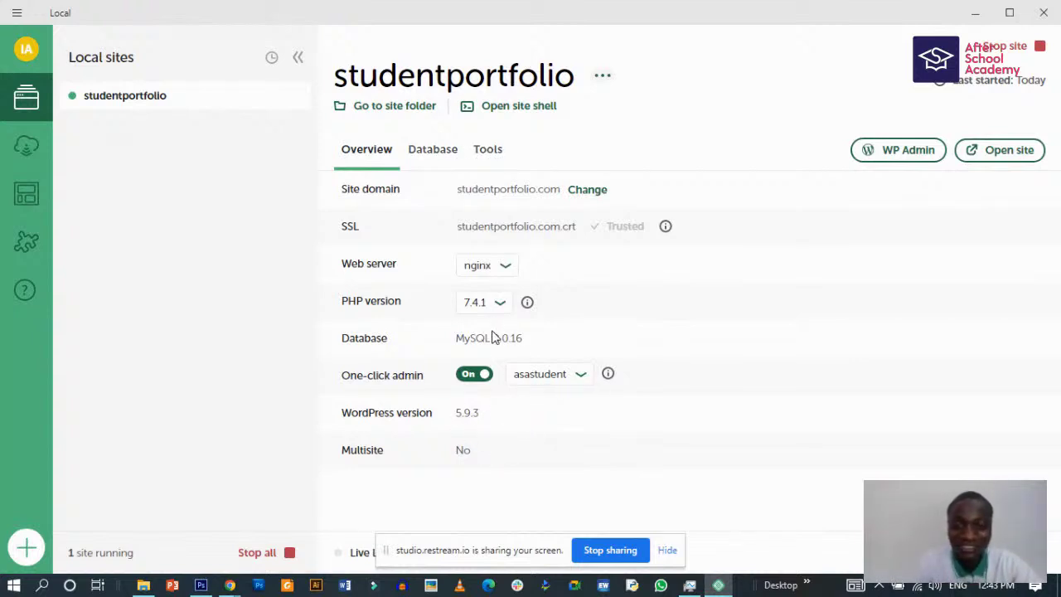
# - Keep asastudent as the one-click admin user and launch WP Admin in the browser
pyautogui.click(563, 374)
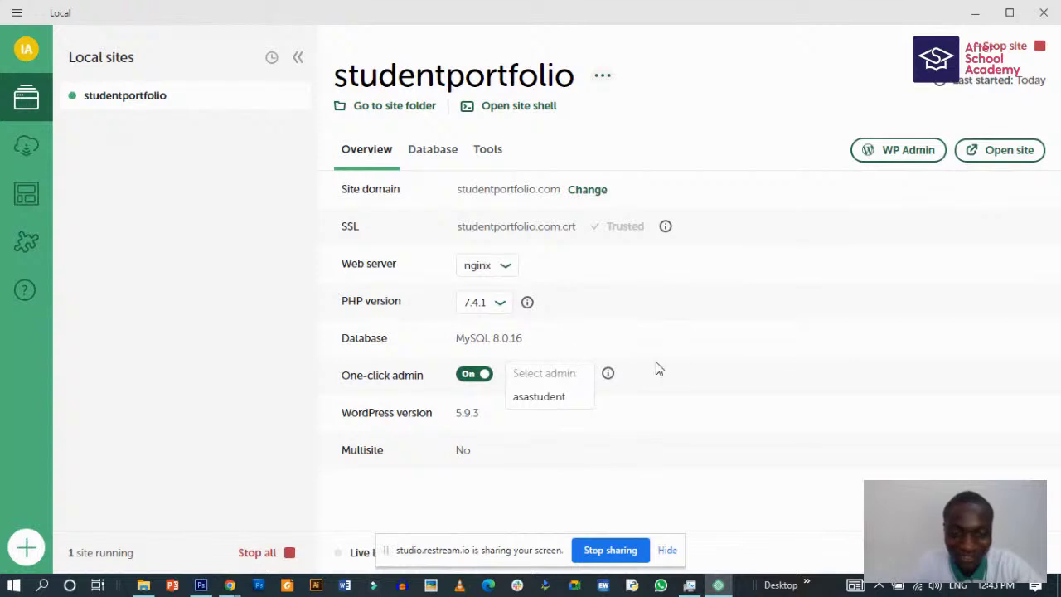
pyautogui.click(657, 364)
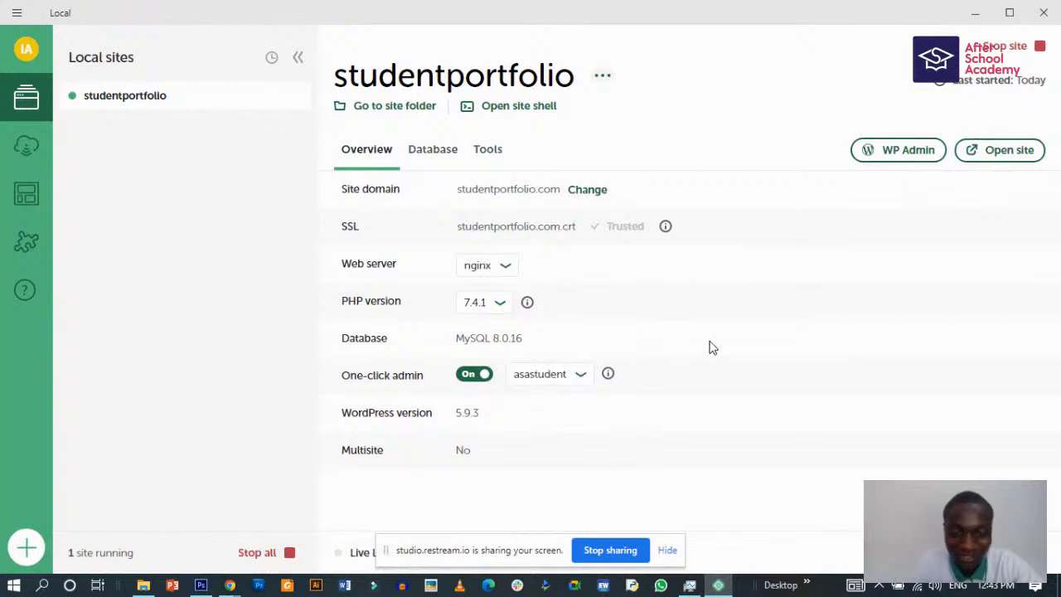
pyautogui.click(896, 151)
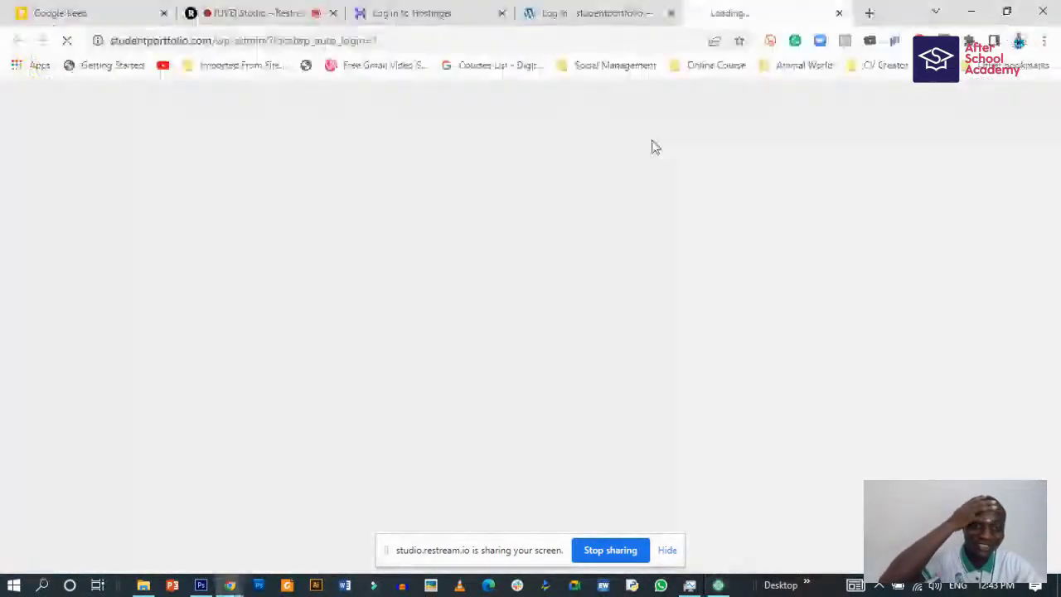
# - Close the older login tab and submit a password for asastudent
pyautogui.click(672, 13)
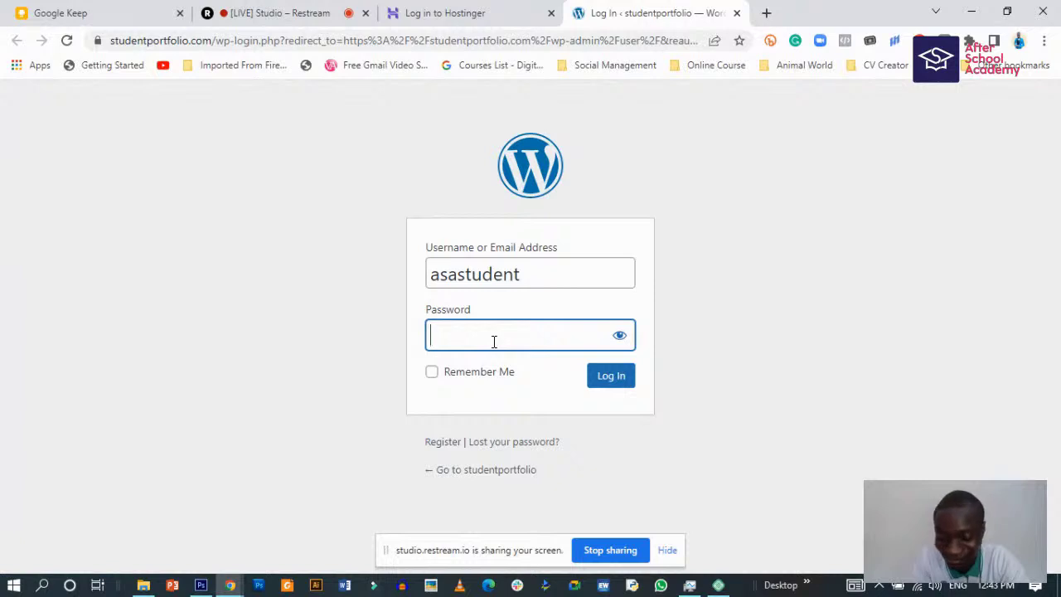
pyautogui.write('••')
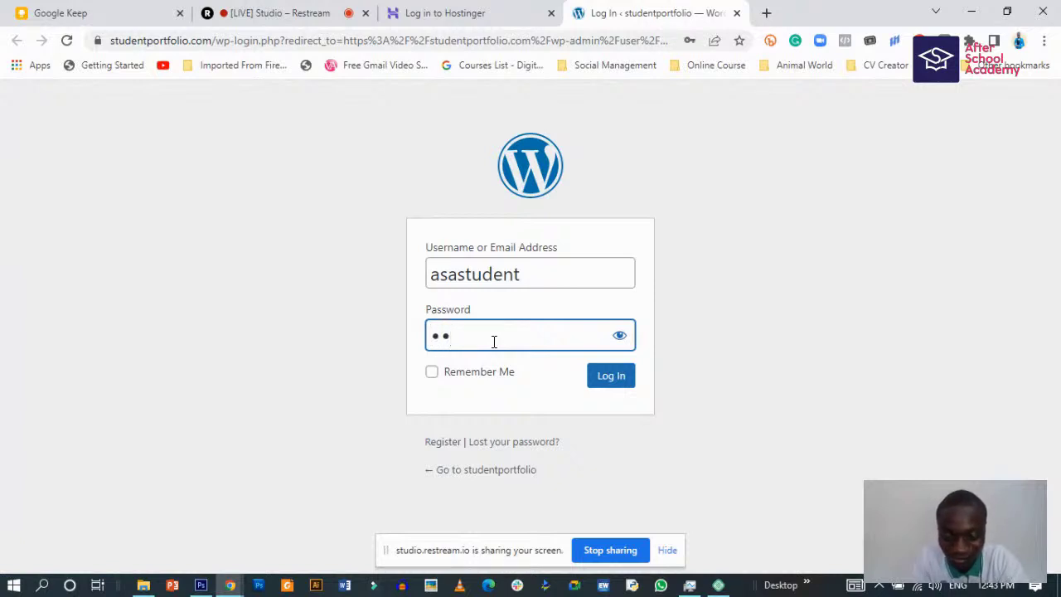
pyautogui.write('•••••')
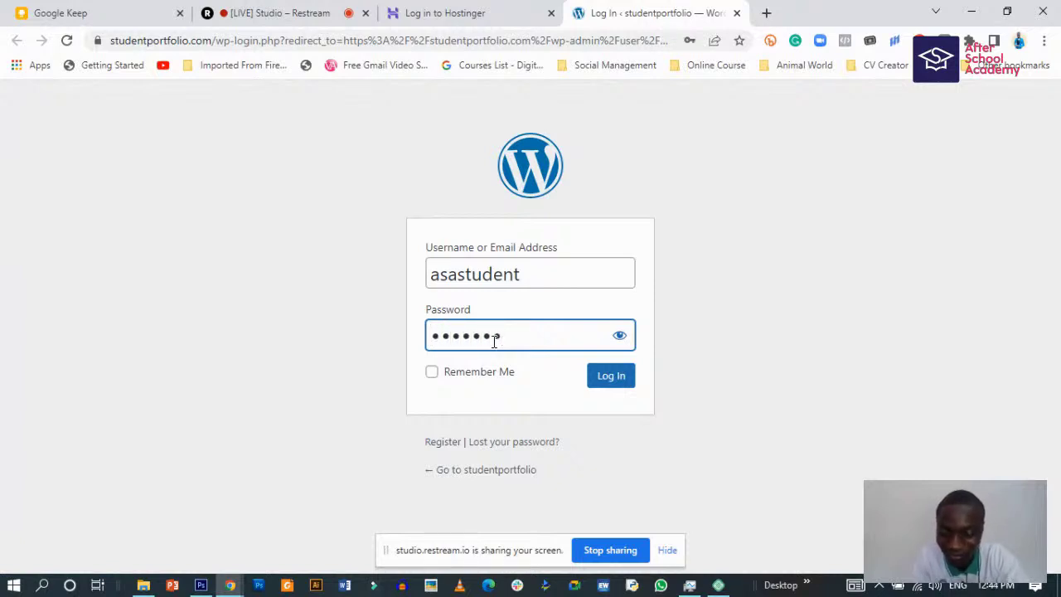
pyautogui.write('••••')
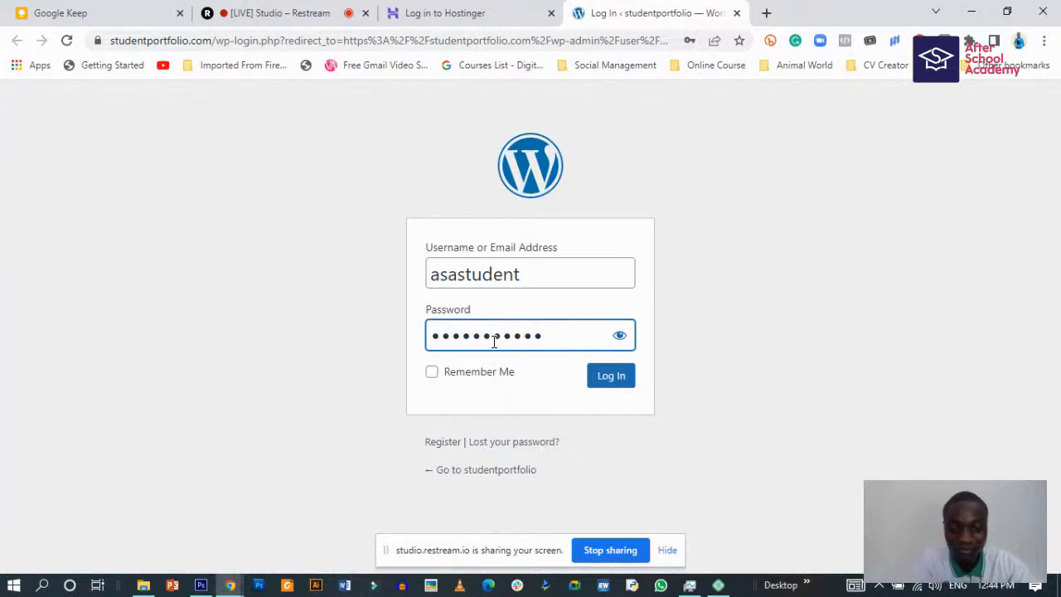
pyautogui.click(611, 377)
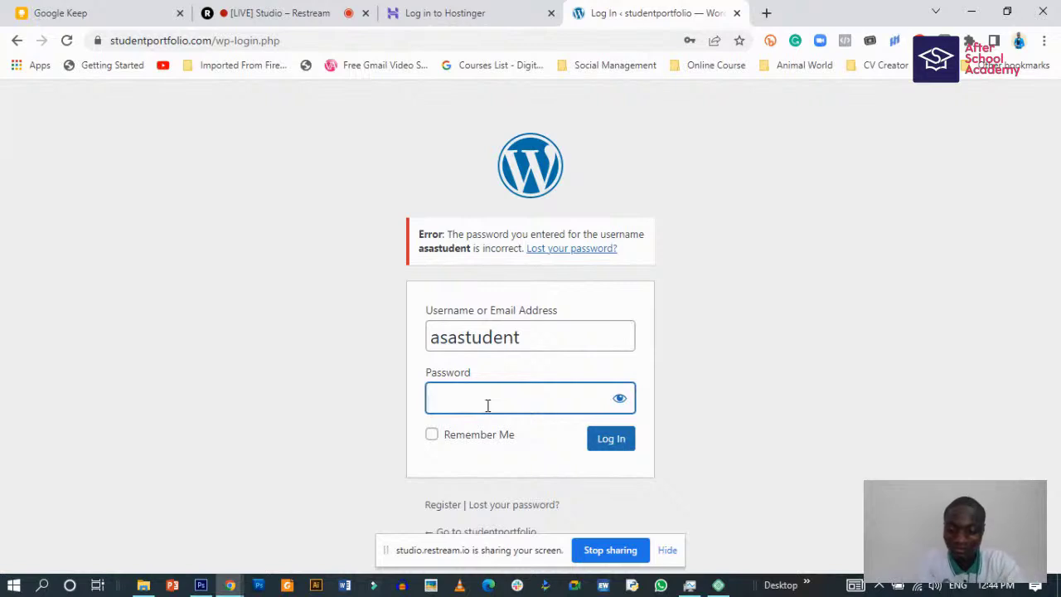
# - Retry with a retyped password, then close the failed login tab and return to Local
pyautogui.write('••••••')
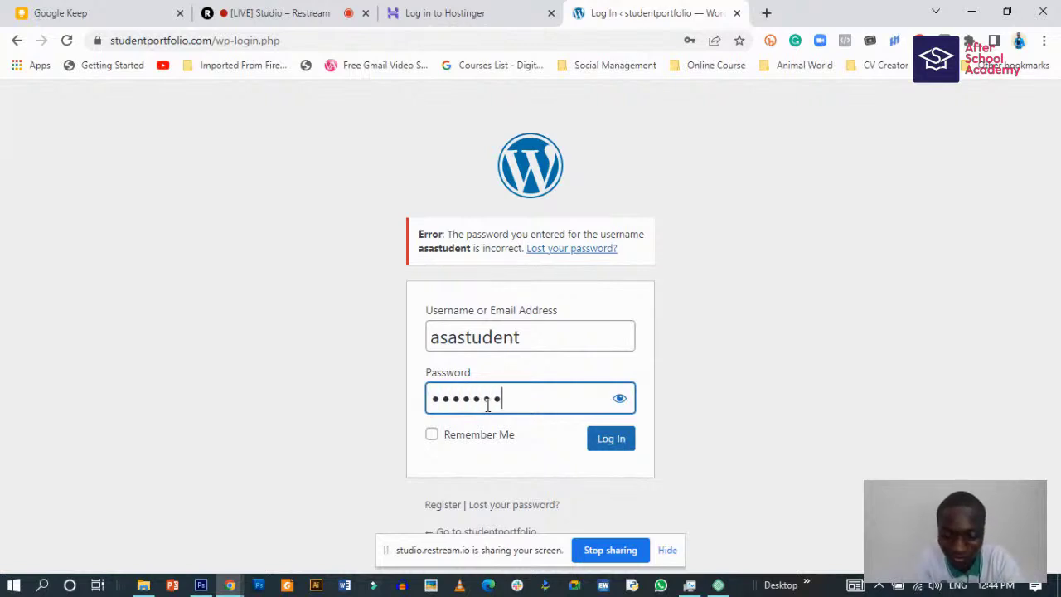
pyautogui.write('••••')
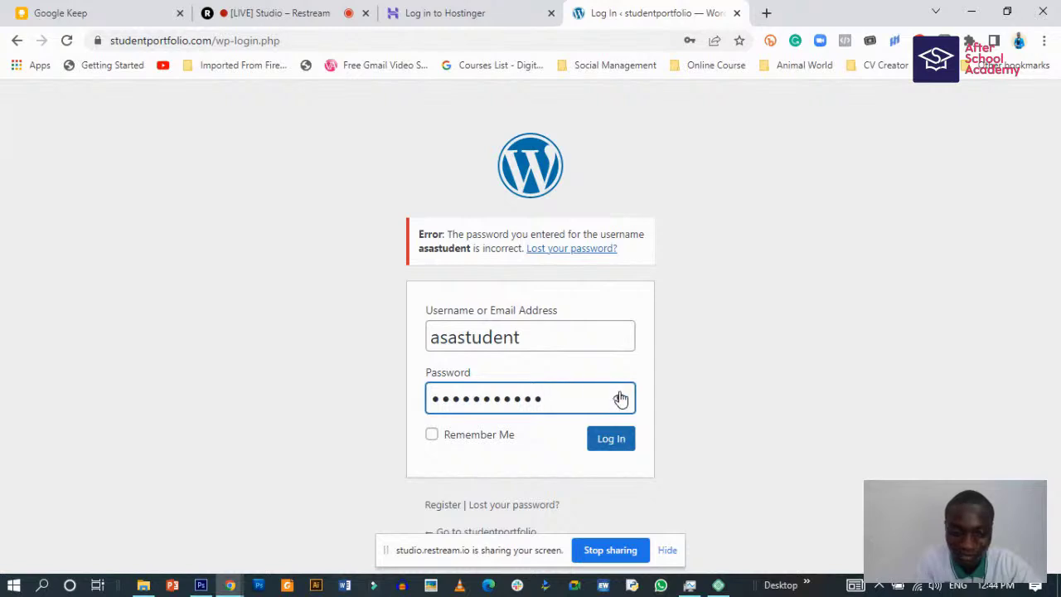
pyautogui.click(620, 398)
pyautogui.click(620, 398)
pyautogui.click(609, 436)
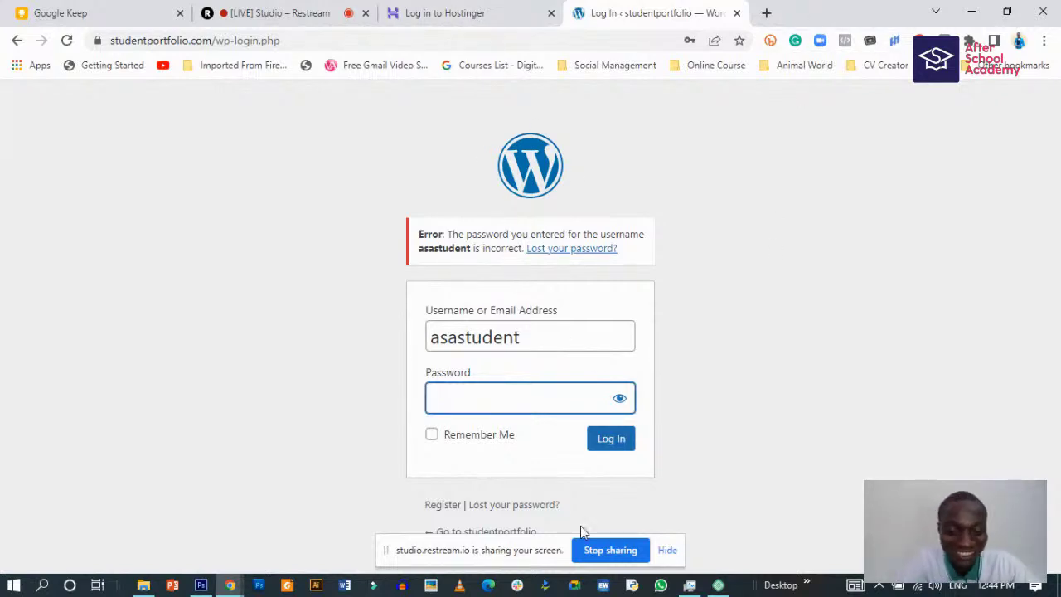
pyautogui.click(736, 12)
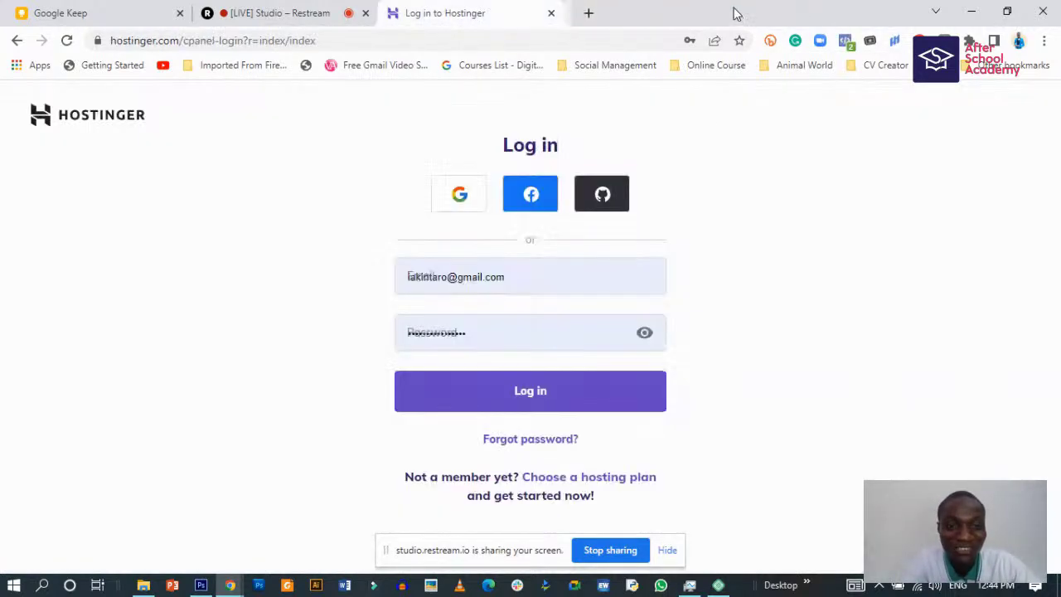
pyautogui.click(718, 585)
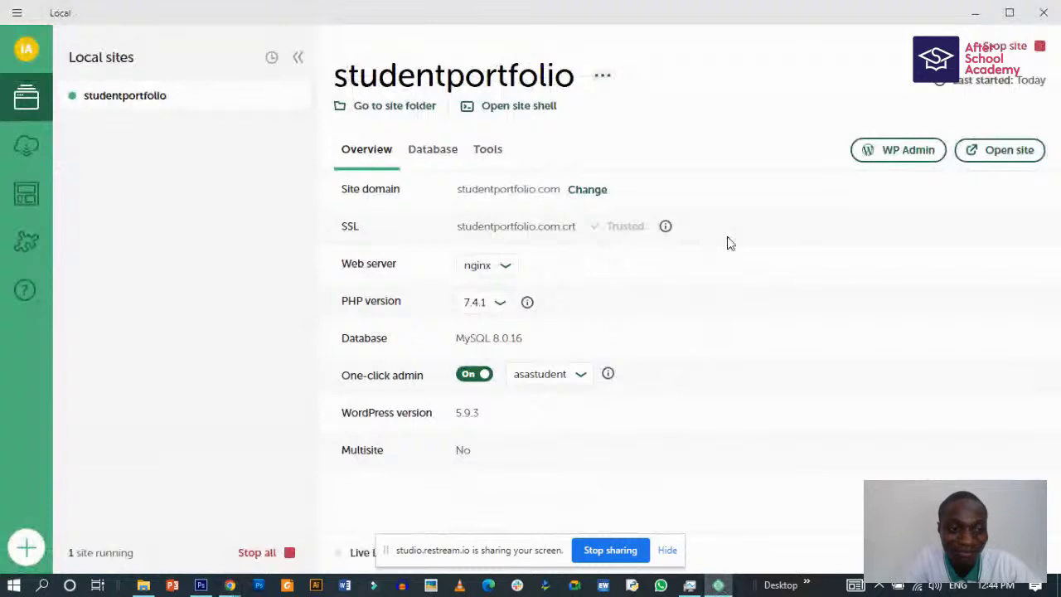
# - Relaunch WP Admin, then in Local look through the Tools, Database and Overview tabs
pyautogui.click(895, 149)
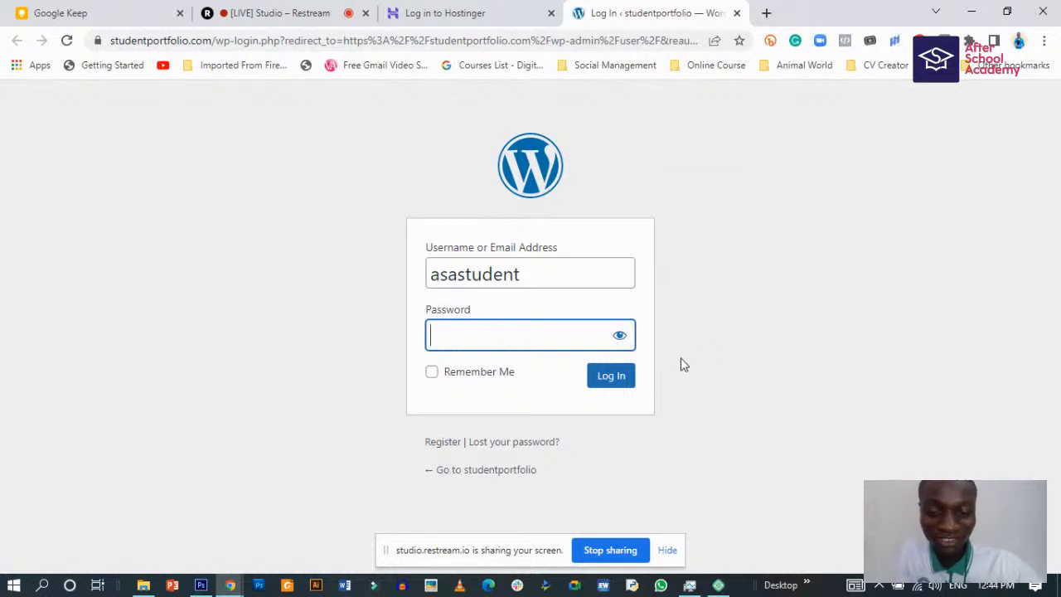
pyautogui.click(718, 586)
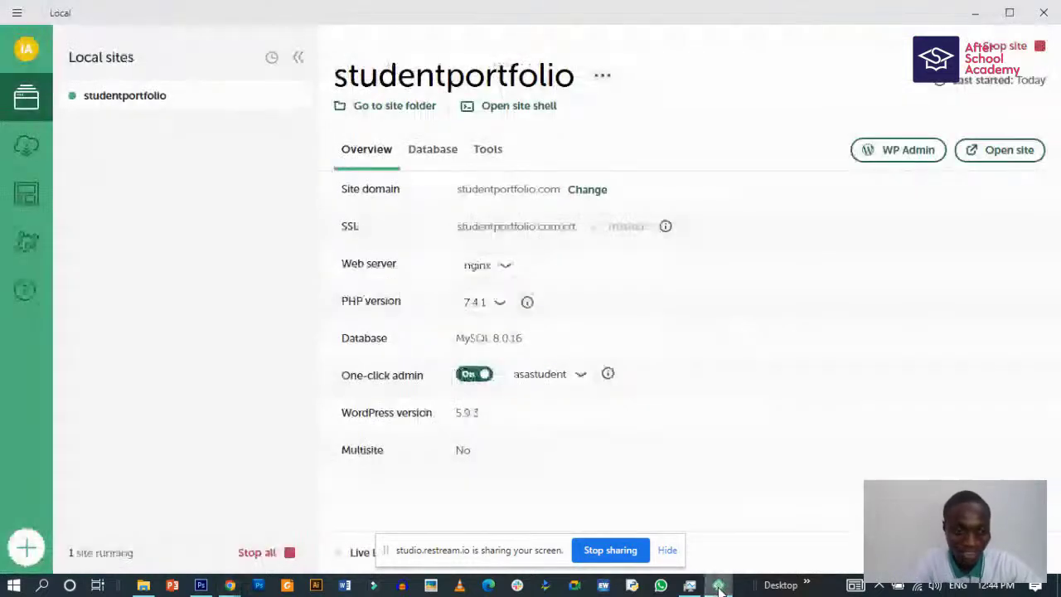
pyautogui.click(485, 158)
pyautogui.click(444, 159)
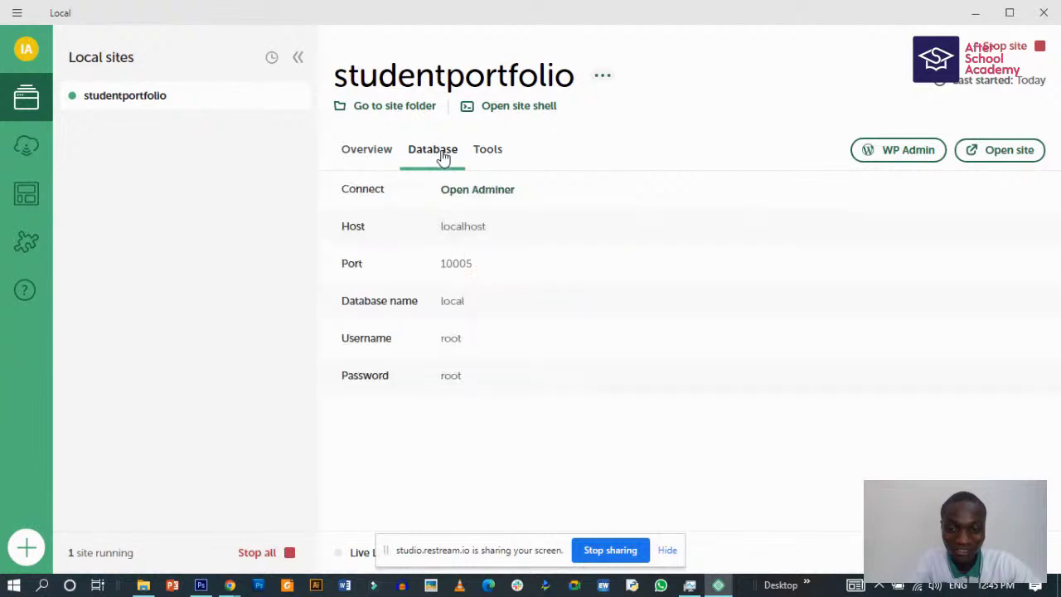
pyautogui.click(377, 156)
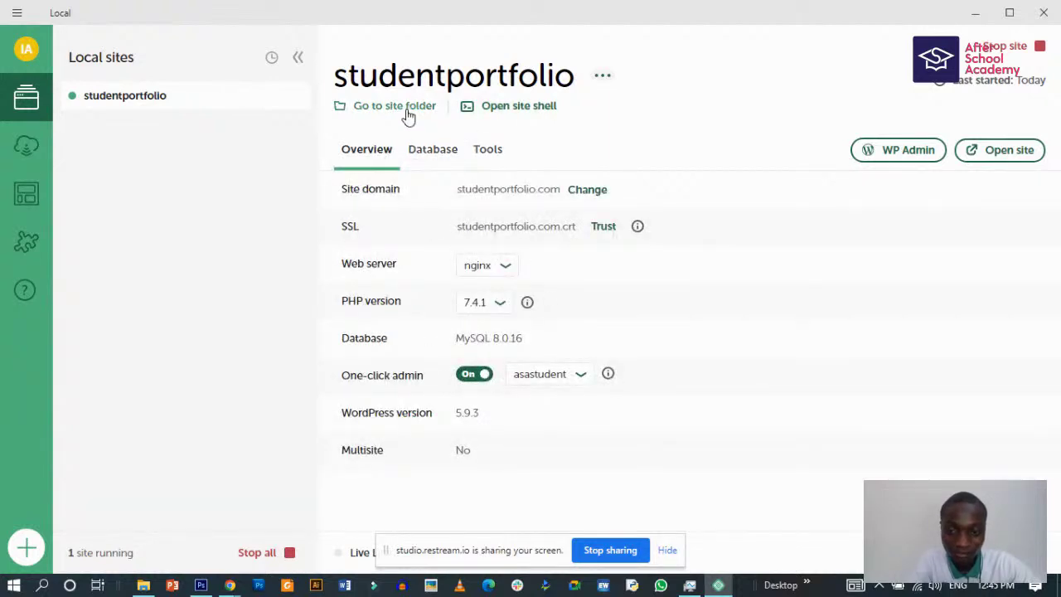
# - Confirm asastudent as the one-click admin user and open the studentportfolio front page
pyautogui.click(550, 374)
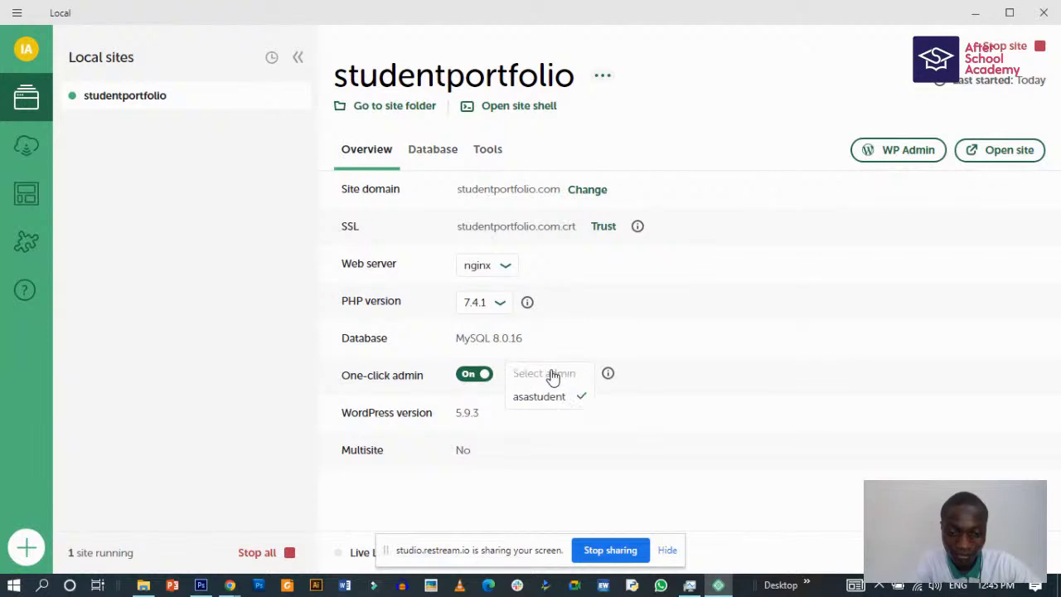
pyautogui.click(612, 375)
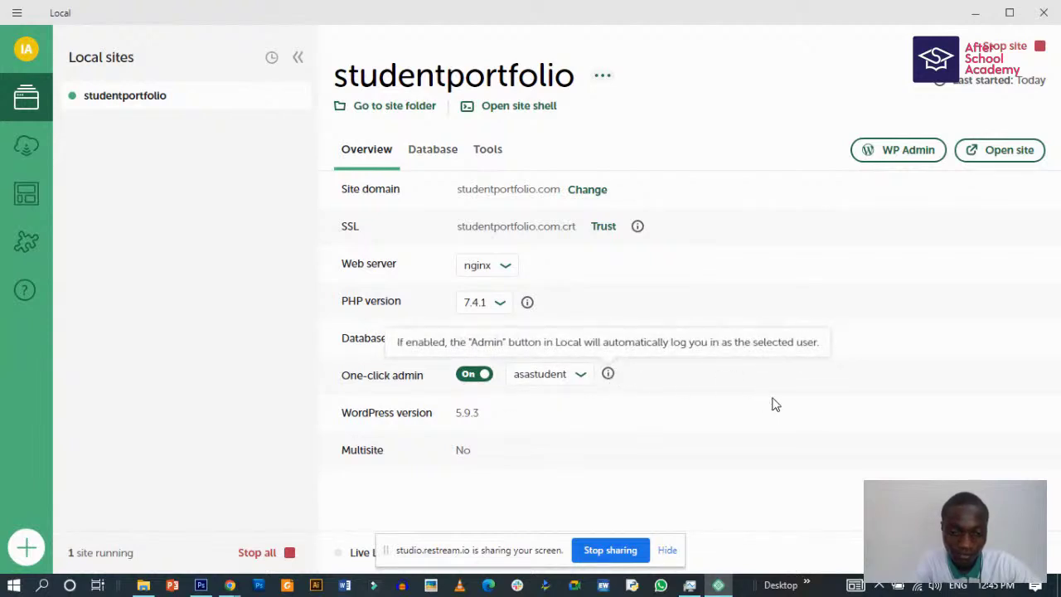
pyautogui.click(1005, 158)
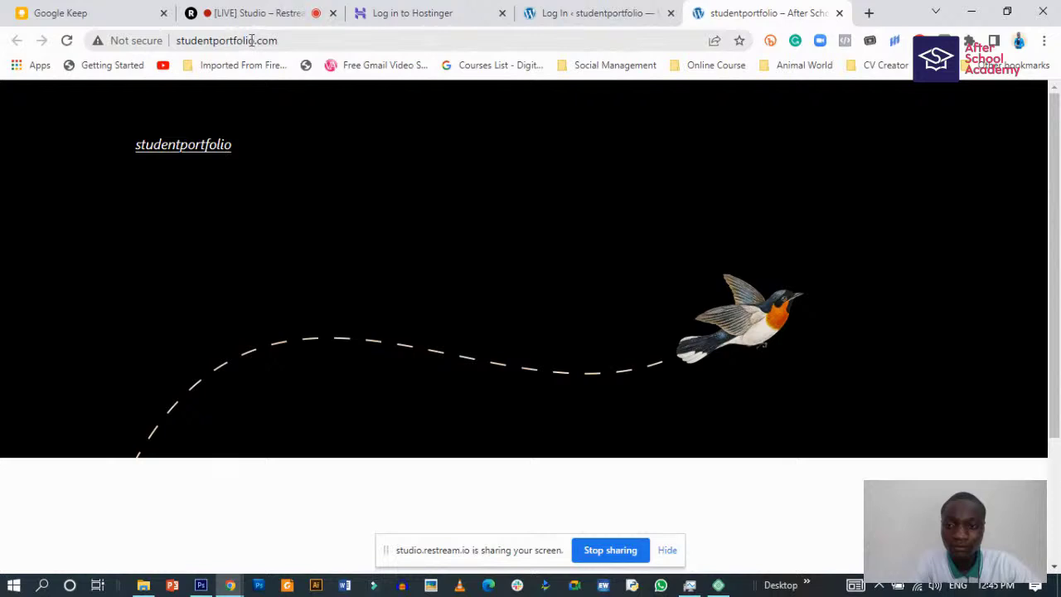
# - Append /wp-admin to the site address, load it, and close the secure-connection error tab
pyautogui.click(294, 37)
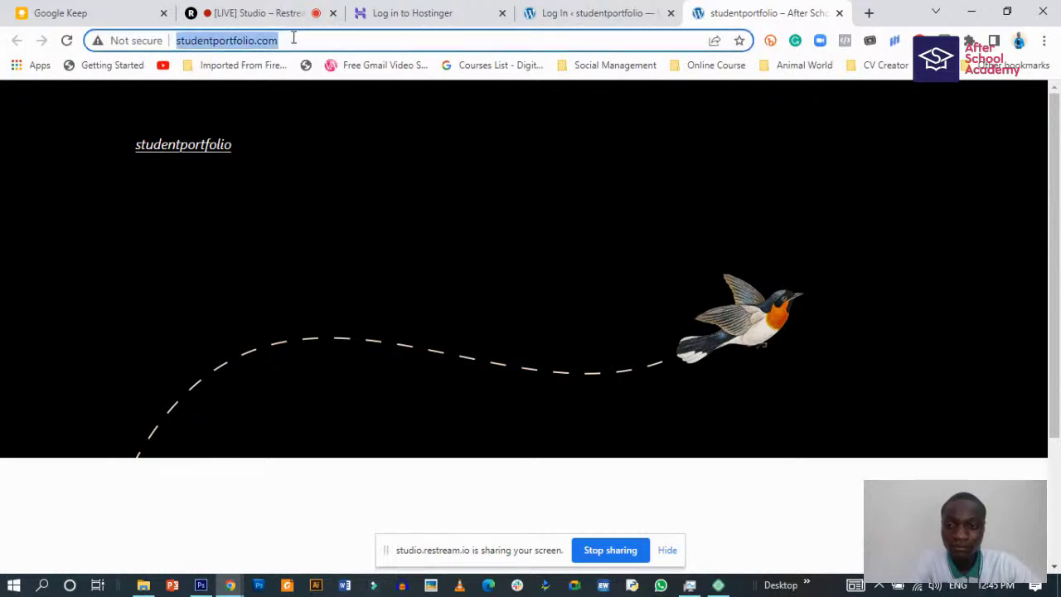
pyautogui.click(300, 42)
pyautogui.write('/w')
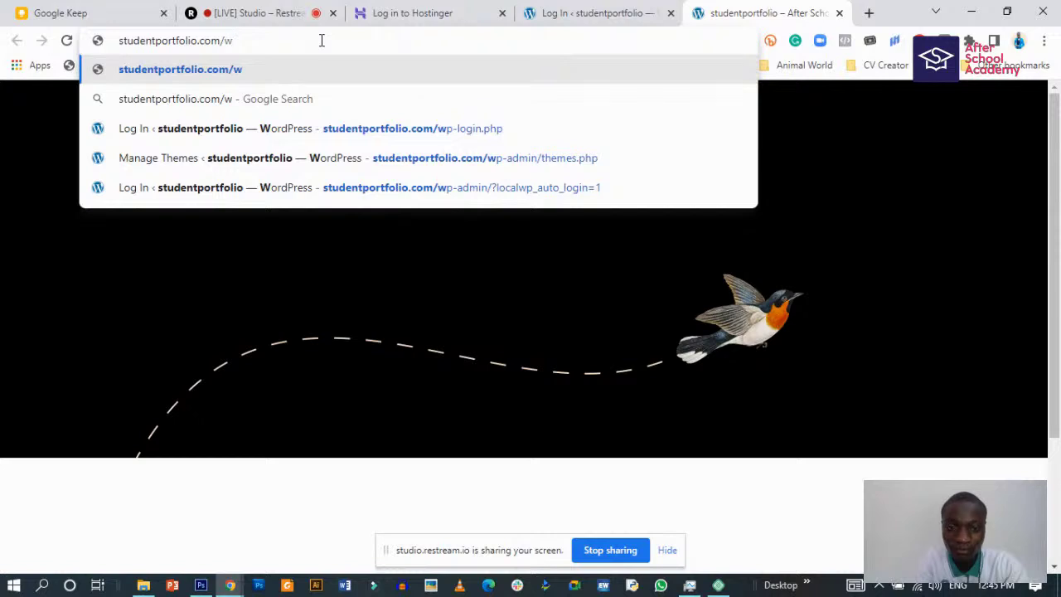
pyautogui.write('p-admi')
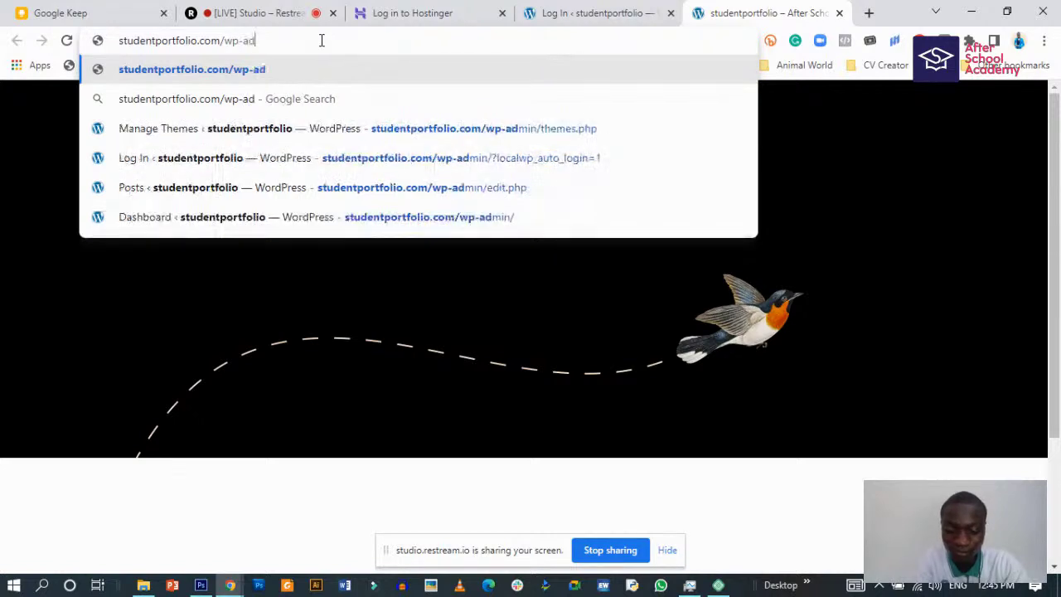
pyautogui.write('n')
pyautogui.press('Return')
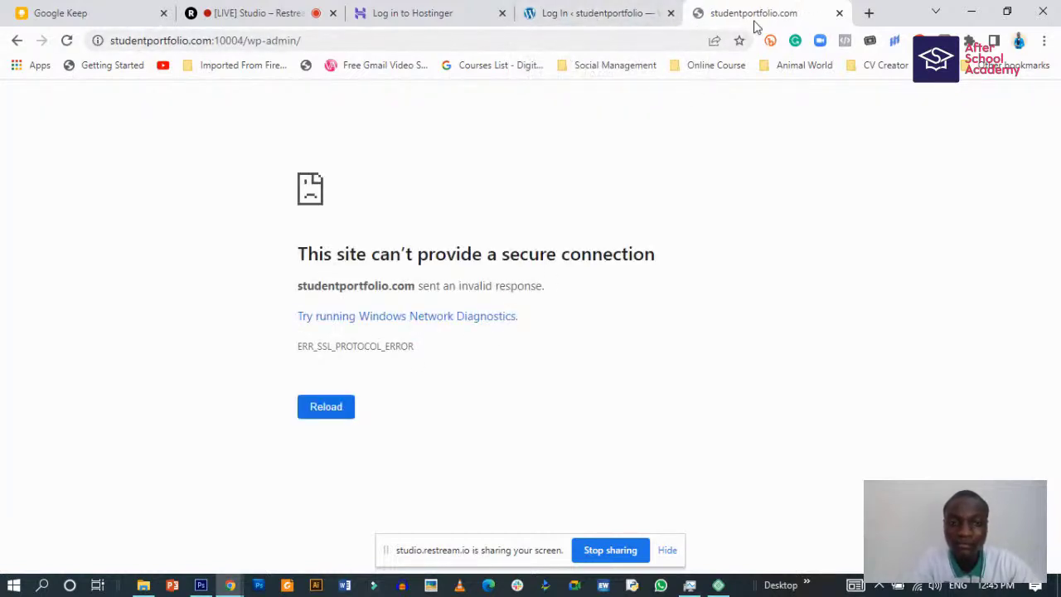
pyautogui.click(839, 15)
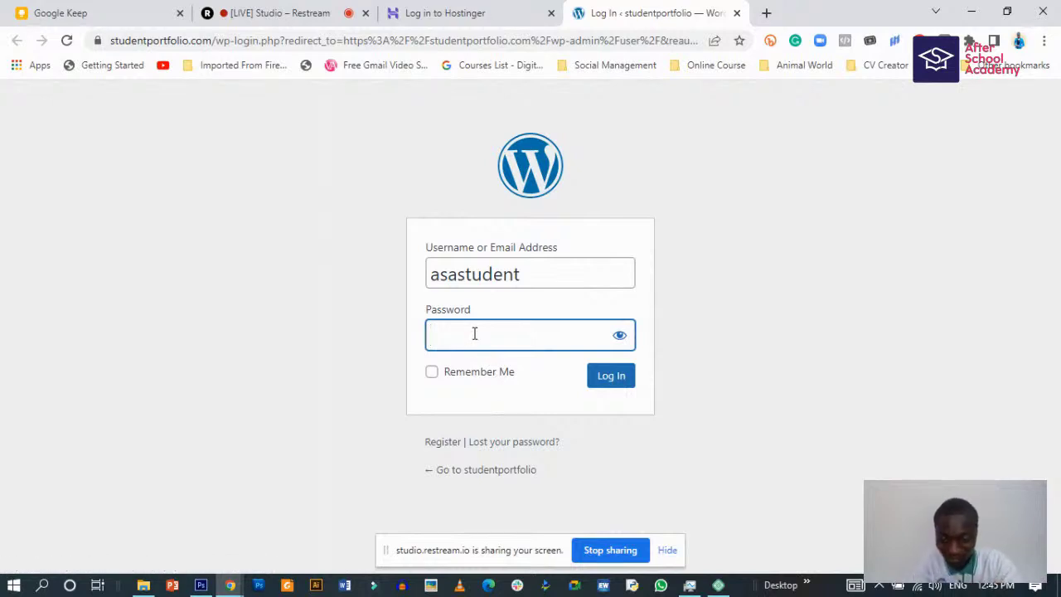
# - Enter the asastudent password, fixing a typo, submit it, then follow 'Lost your password?'
pyautogui.write('•••••••')
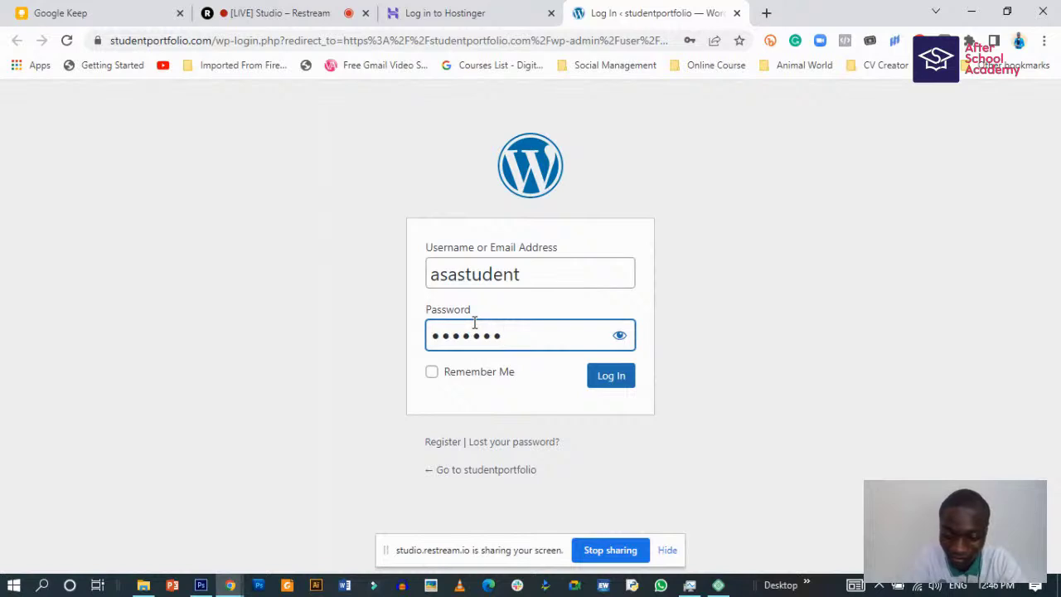
pyautogui.write('•')
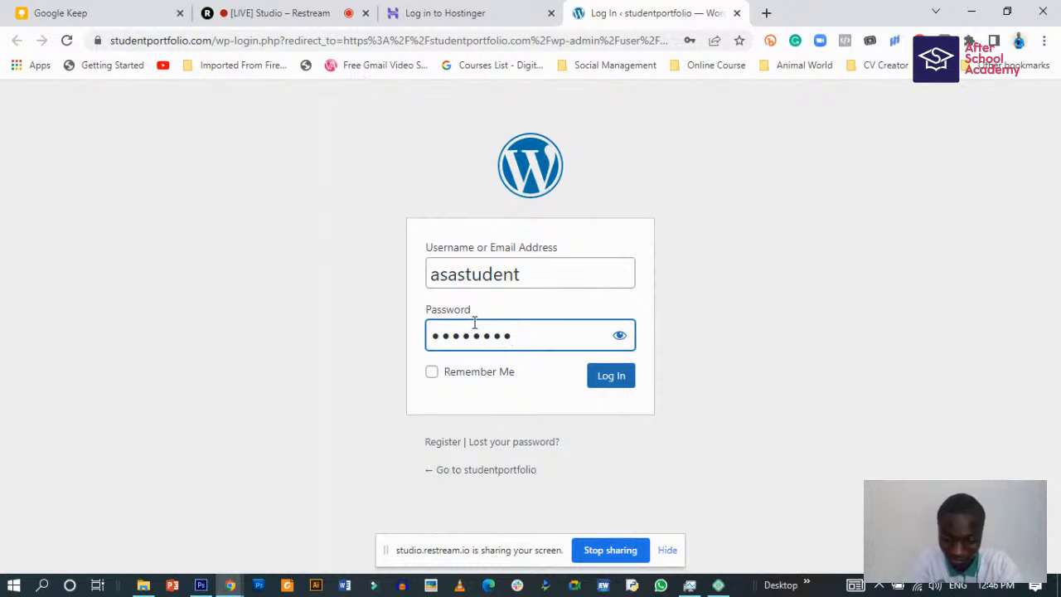
pyautogui.write('••')
pyautogui.press('BackSpace')
pyautogui.press('BackSpace')
pyautogui.press('BackSpace')
pyautogui.press('BackSpace')
pyautogui.press('BackSpace')
pyautogui.press('BackSpace')
pyautogui.press('BackSpace')
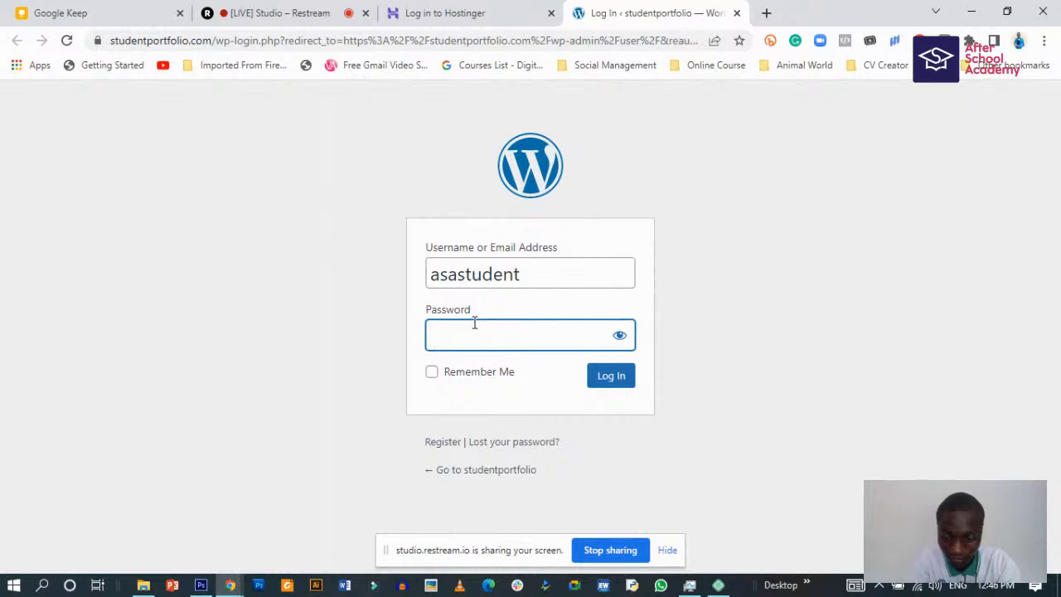
pyautogui.write('••••••••')
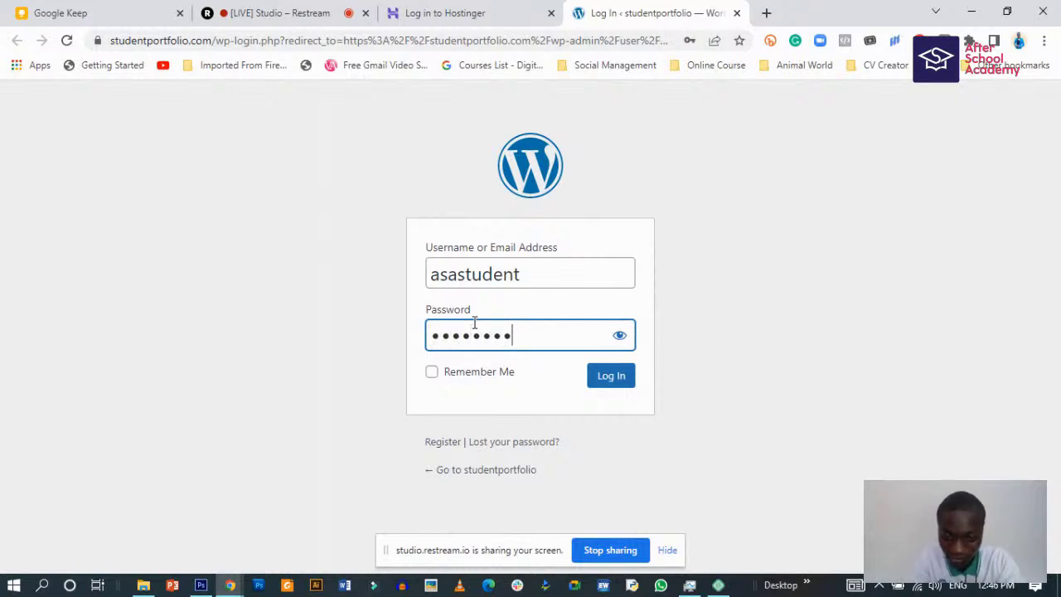
pyautogui.write('•••••••')
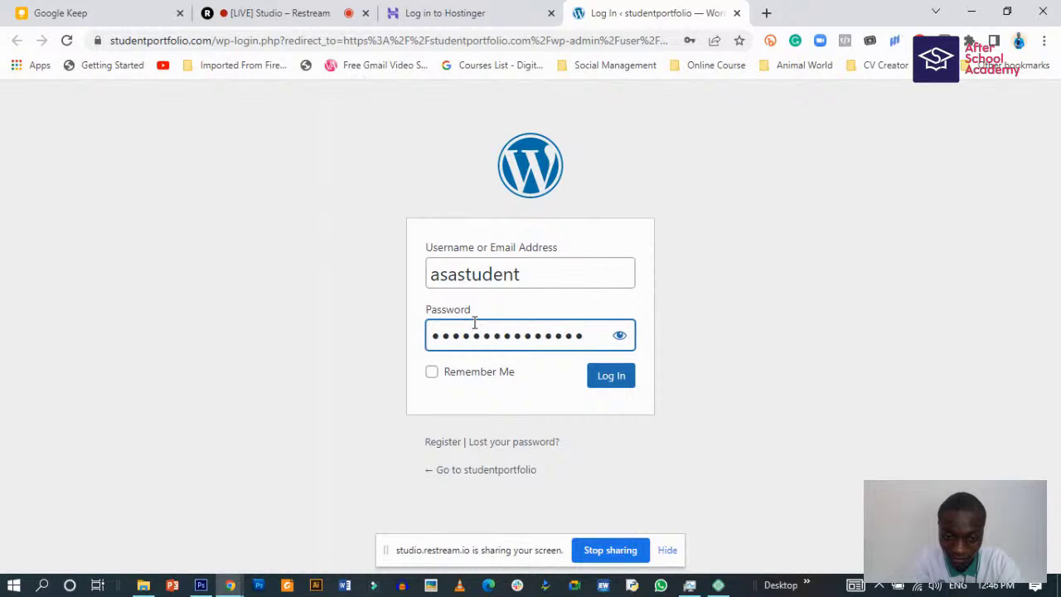
pyautogui.write('•')
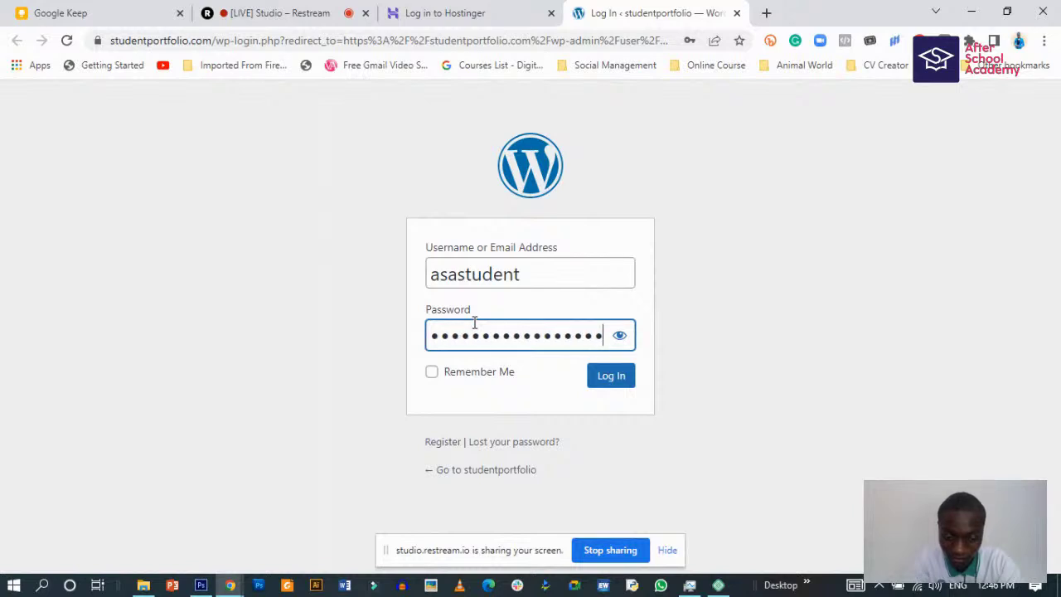
pyautogui.click(611, 377)
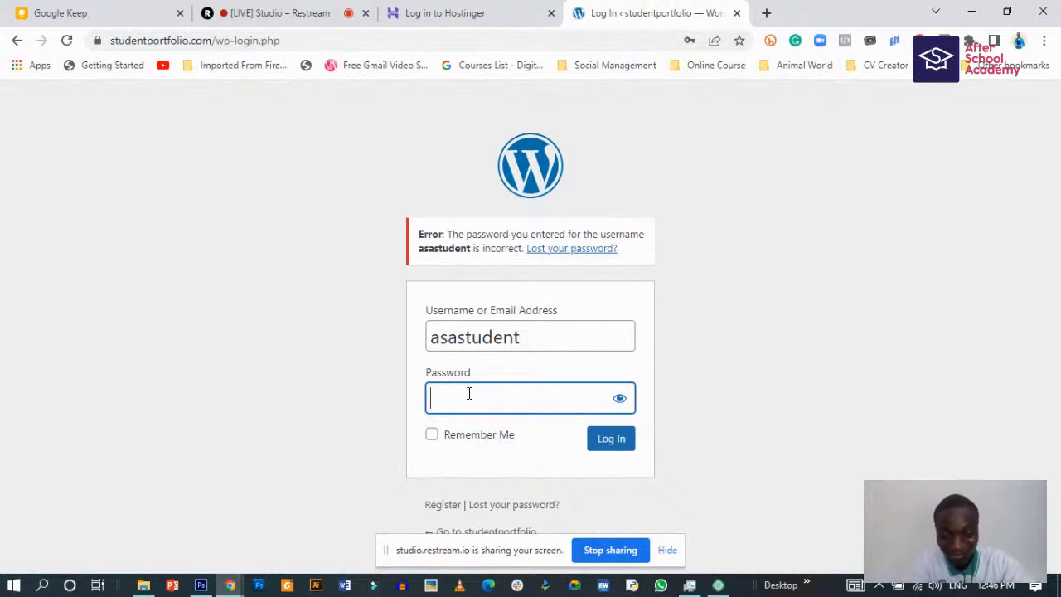
pyautogui.click(565, 249)
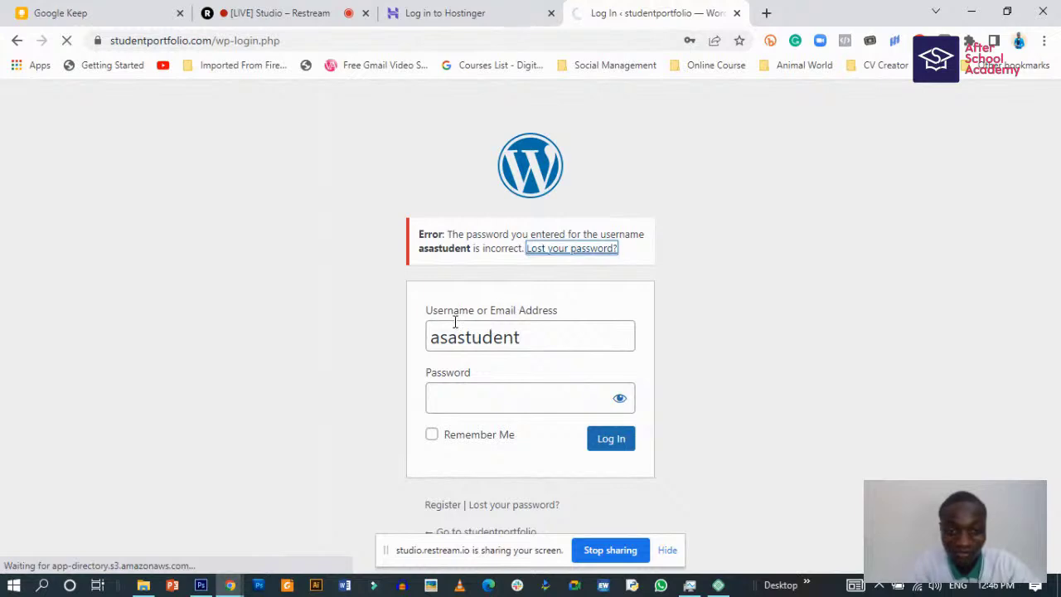
# - Request a password reset for username asastudent, then open a blank new tab
pyautogui.click(469, 352)
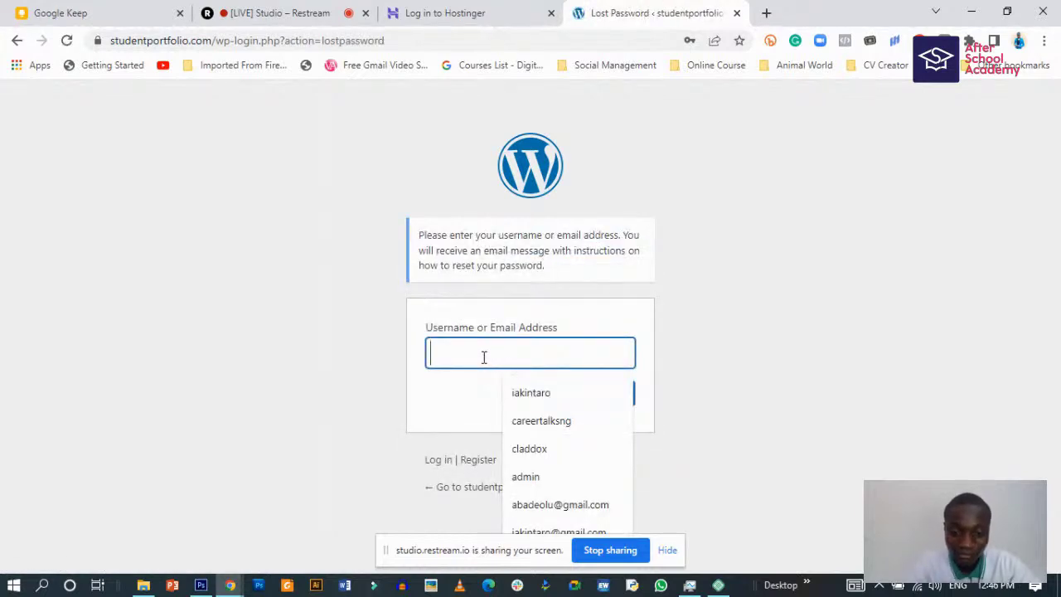
pyautogui.write('asa')
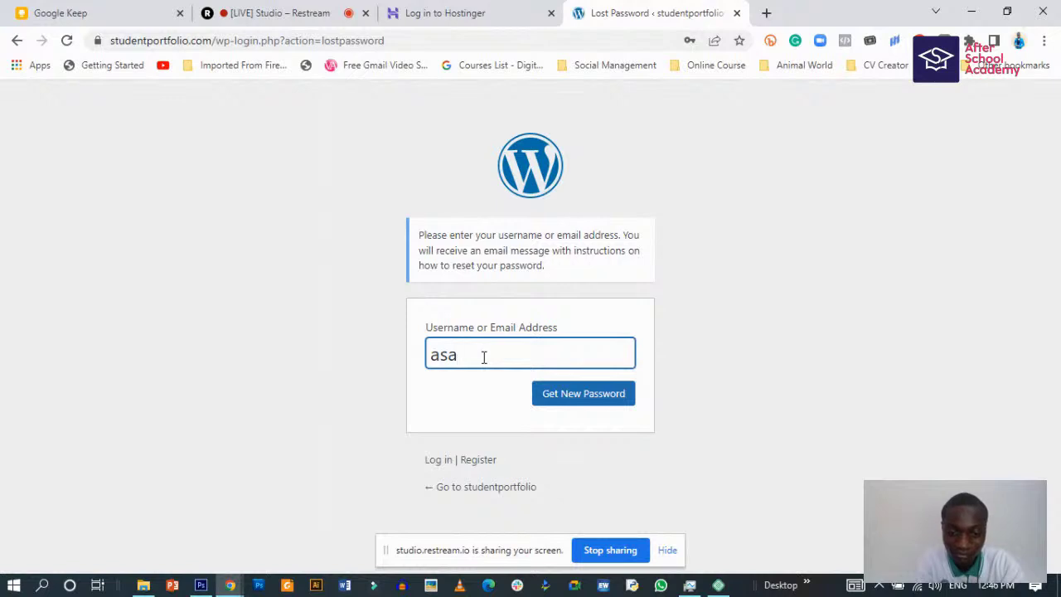
pyautogui.write('student')
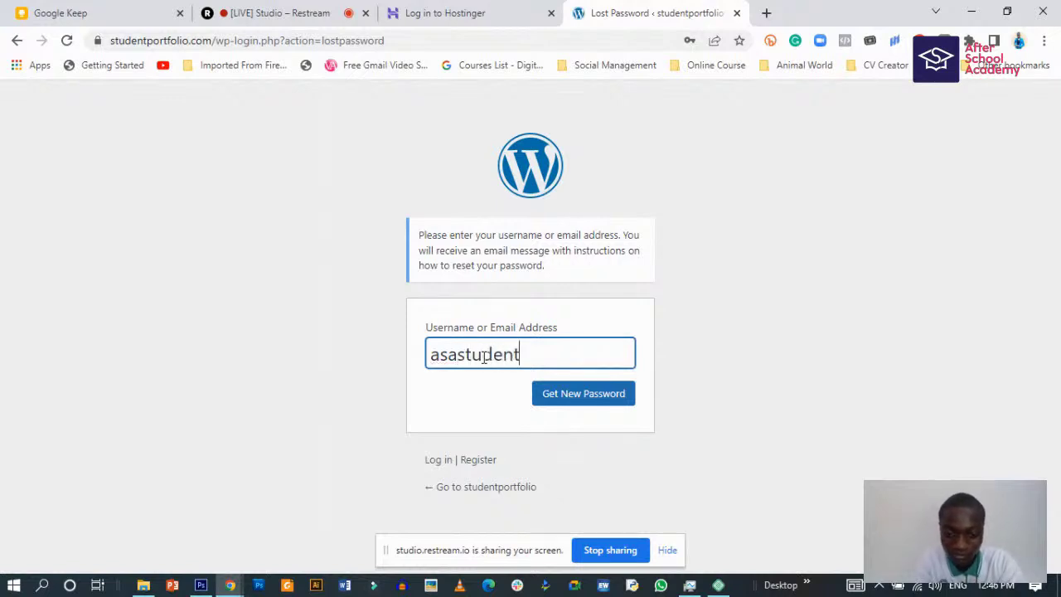
pyautogui.click(567, 398)
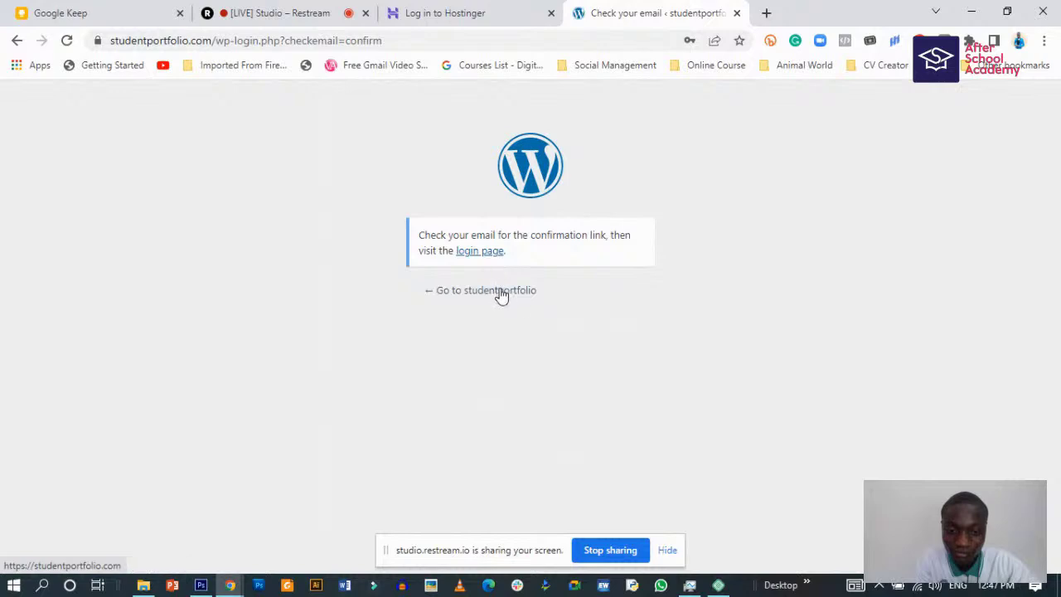
pyautogui.click(766, 14)
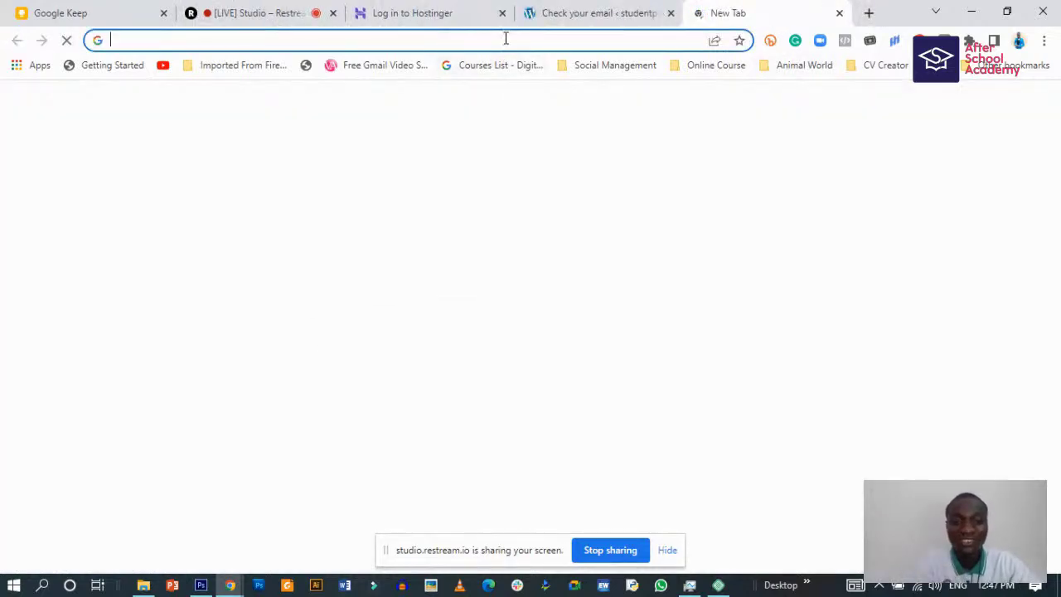
# - Open mail.google.com using the Gmail Inbox shortcut on Chrome's New Tab page
pyautogui.click(504, 39)
pyautogui.write('ia')
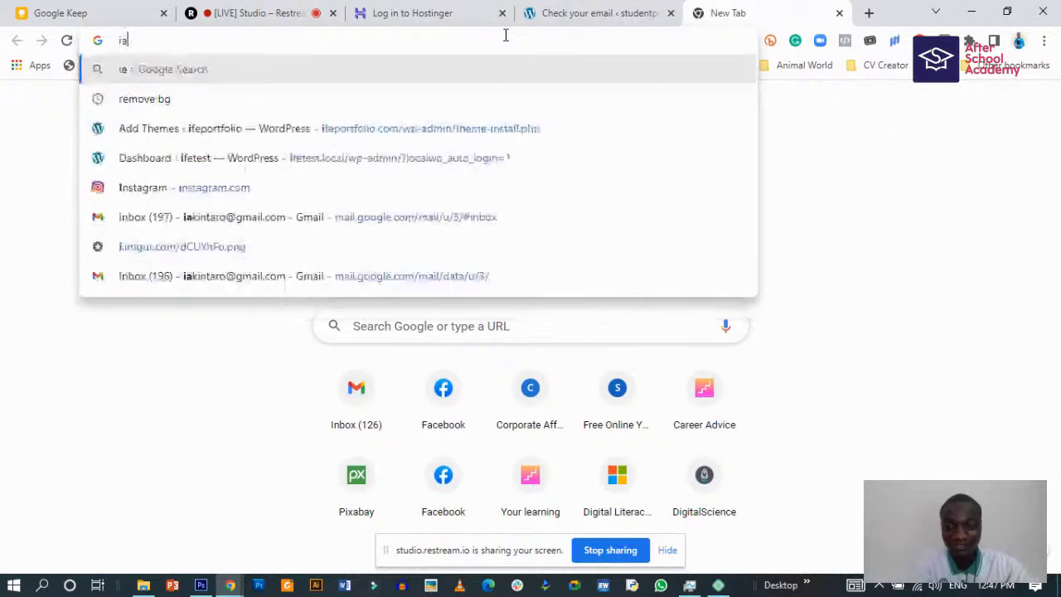
pyautogui.press('BackSpace')
pyautogui.press('BackSpace')
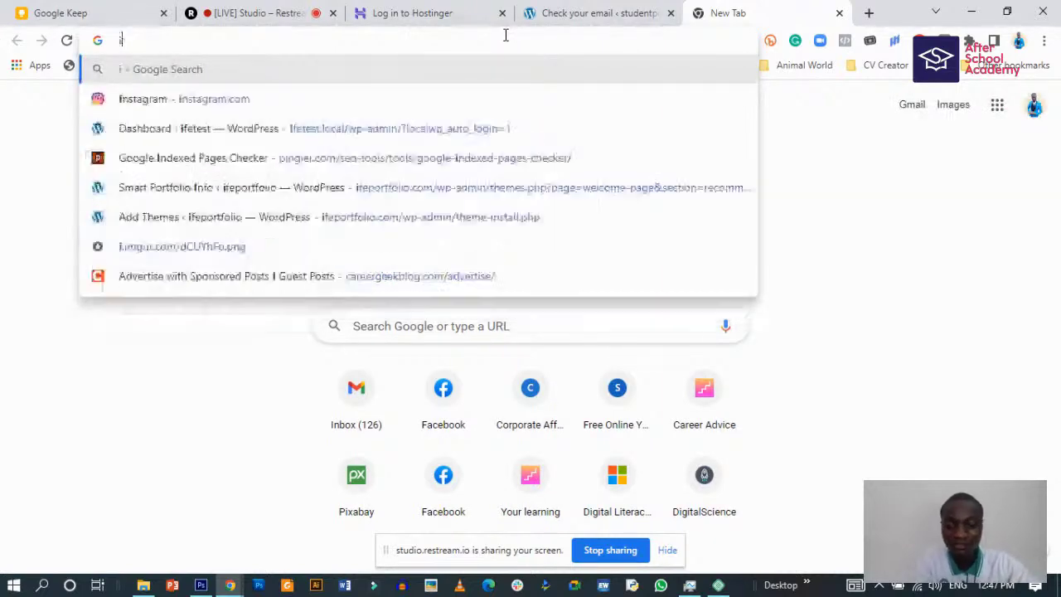
pyautogui.click(356, 396)
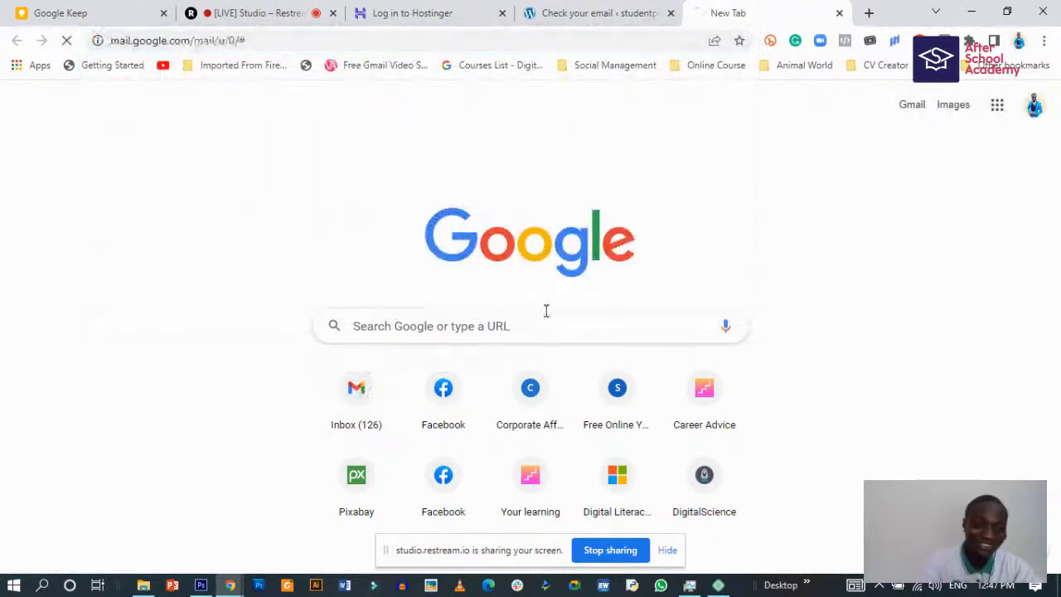